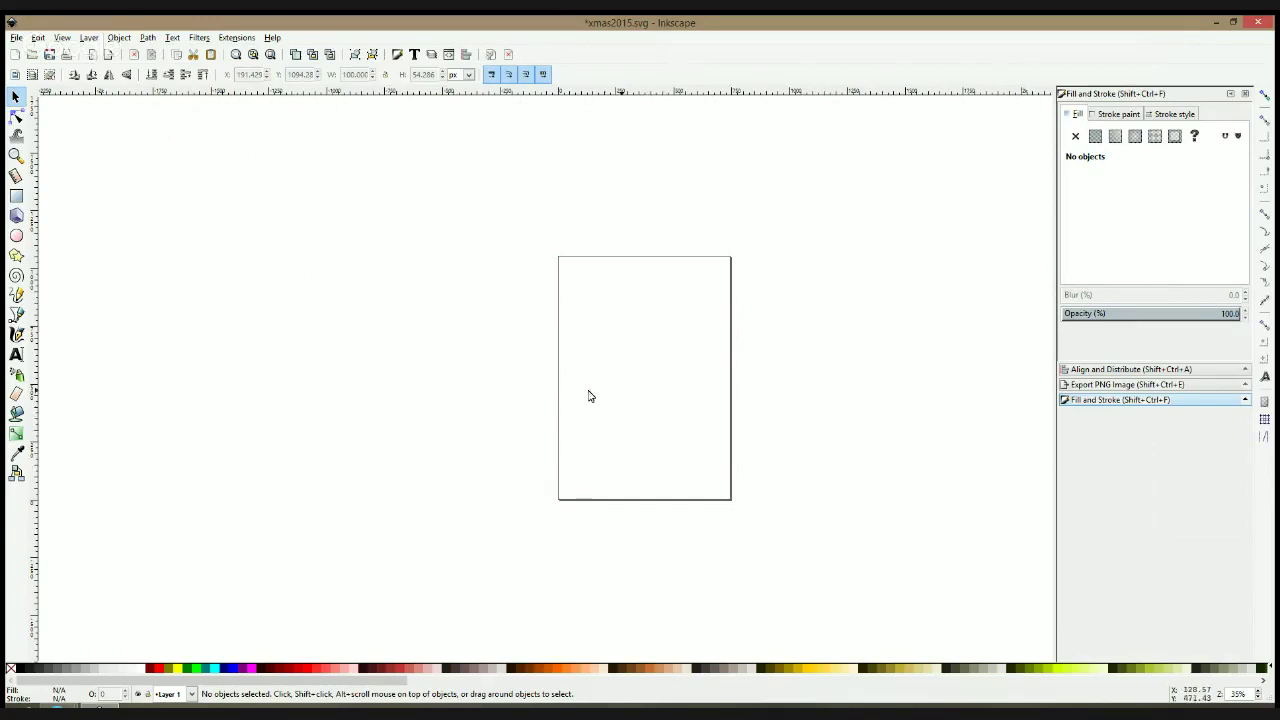
{"action": "scroll", "coordinate": [664, 406], "scroll_direction": "up", "scroll_amount": 2, "text": "ctrl"}
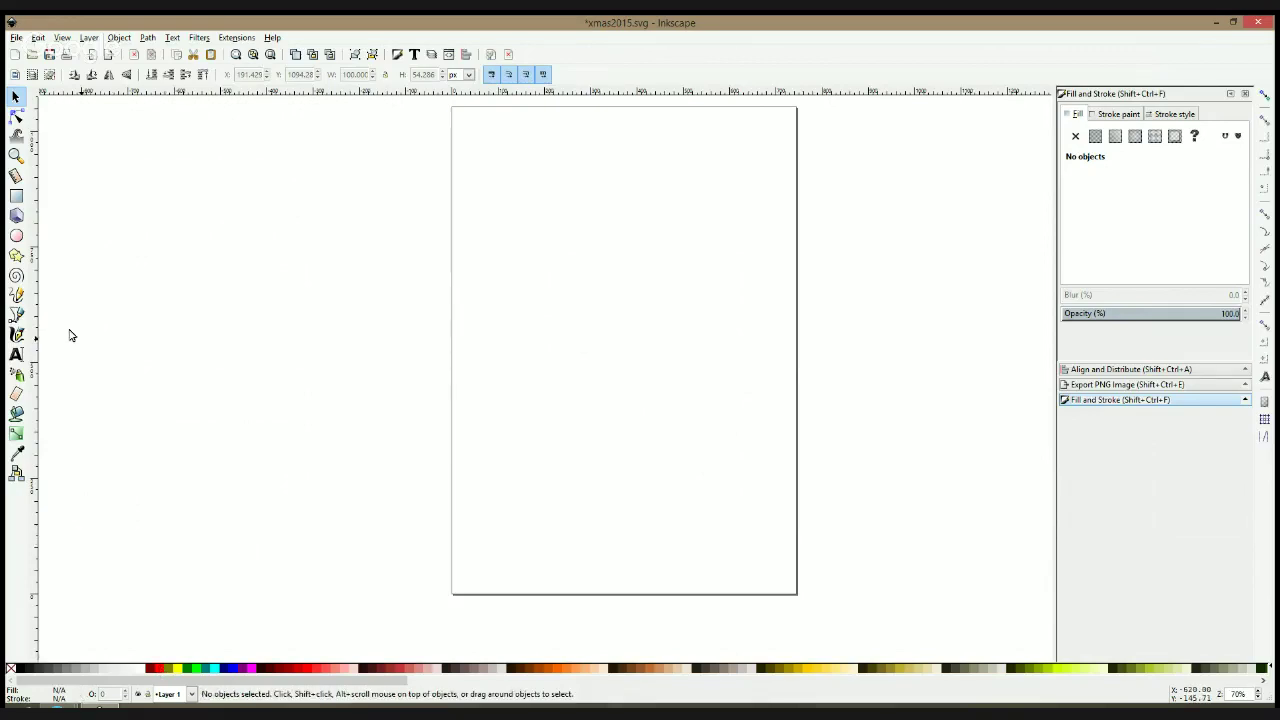
{"action": "left_click", "coordinate": [16, 314]}
{"action": "scroll", "coordinate": [671, 237], "scroll_direction": "up", "scroll_amount": 2}
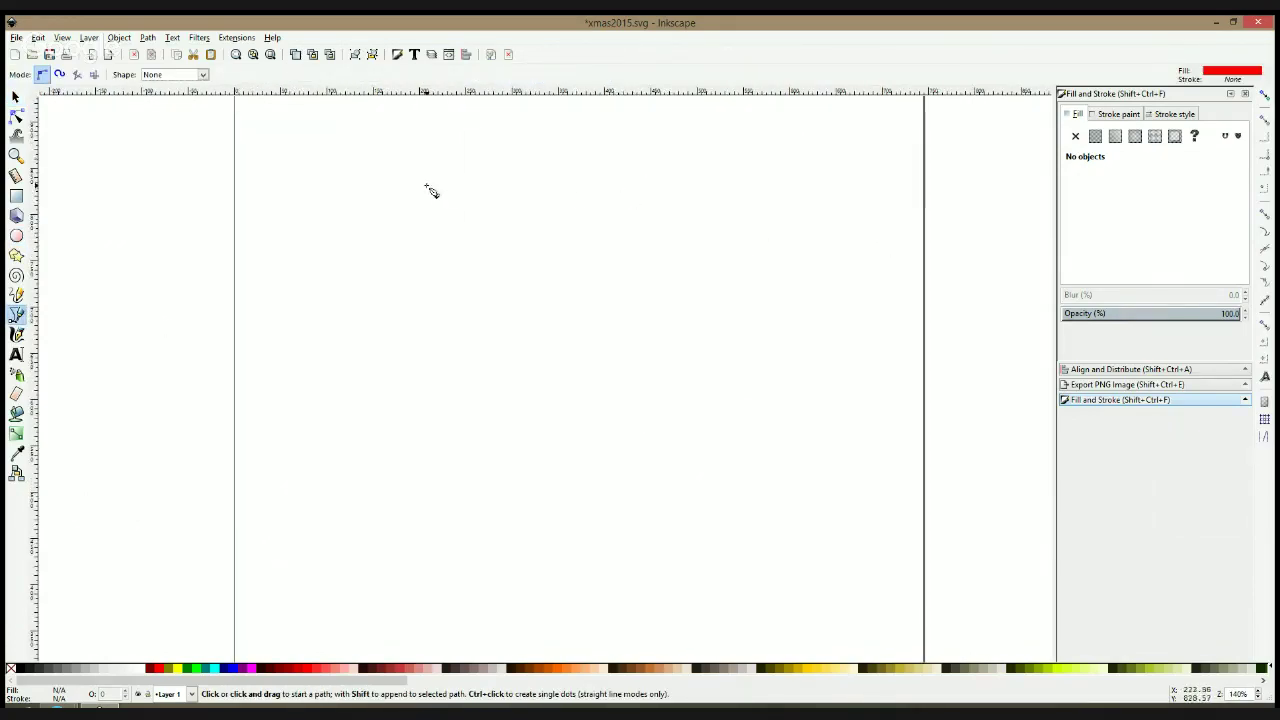
{"action": "left_click", "coordinate": [305, 199]}
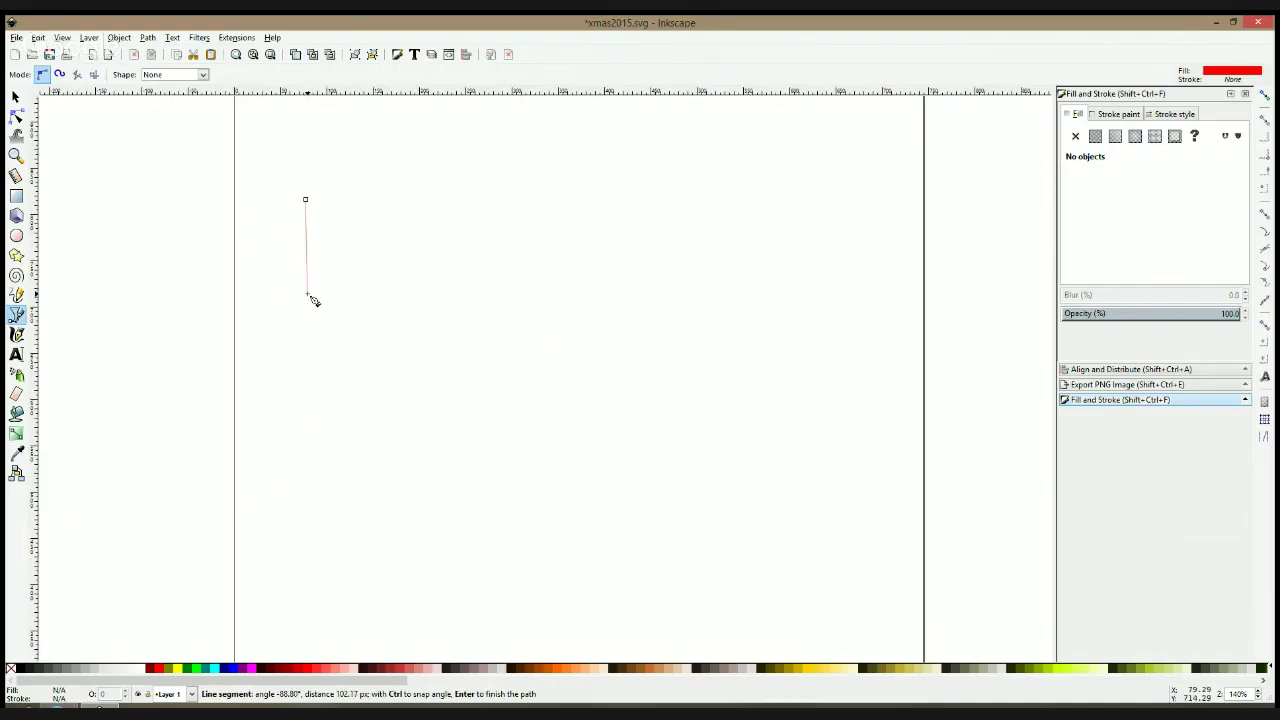
{"action": "left_click", "coordinate": [307, 293]}
{"action": "left_click", "coordinate": [385, 354]}
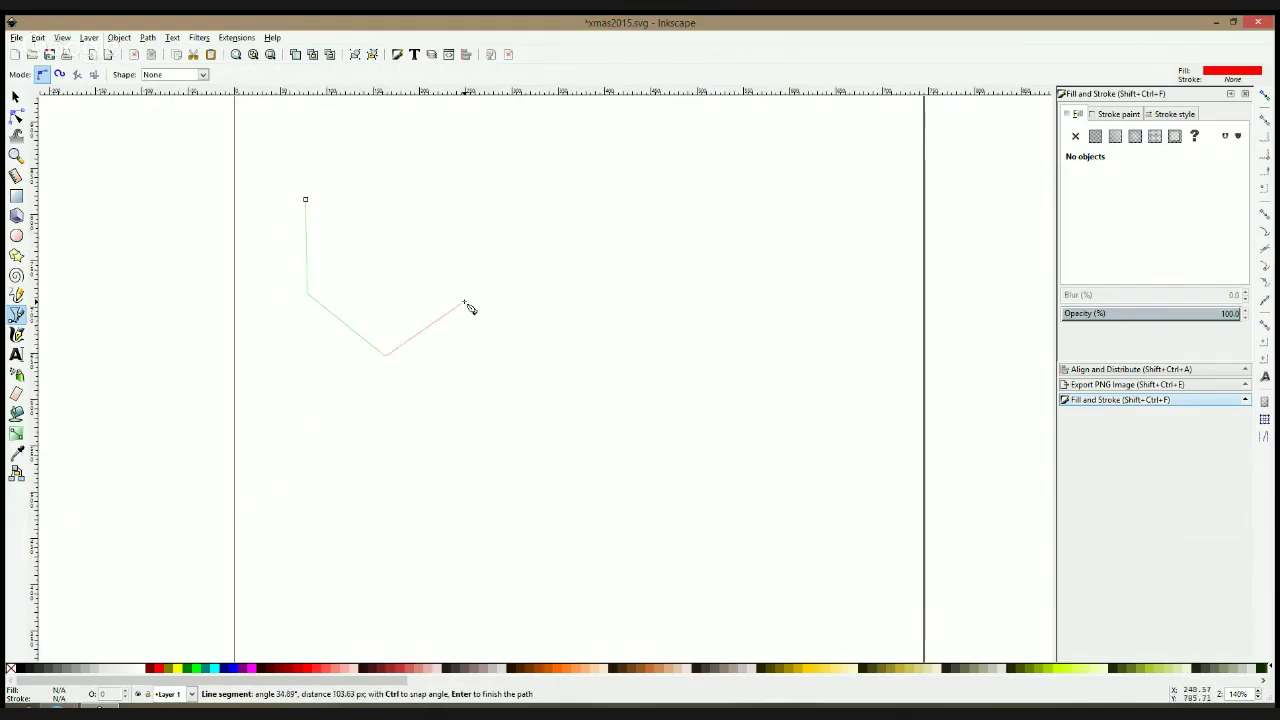
{"action": "key", "text": "space"}
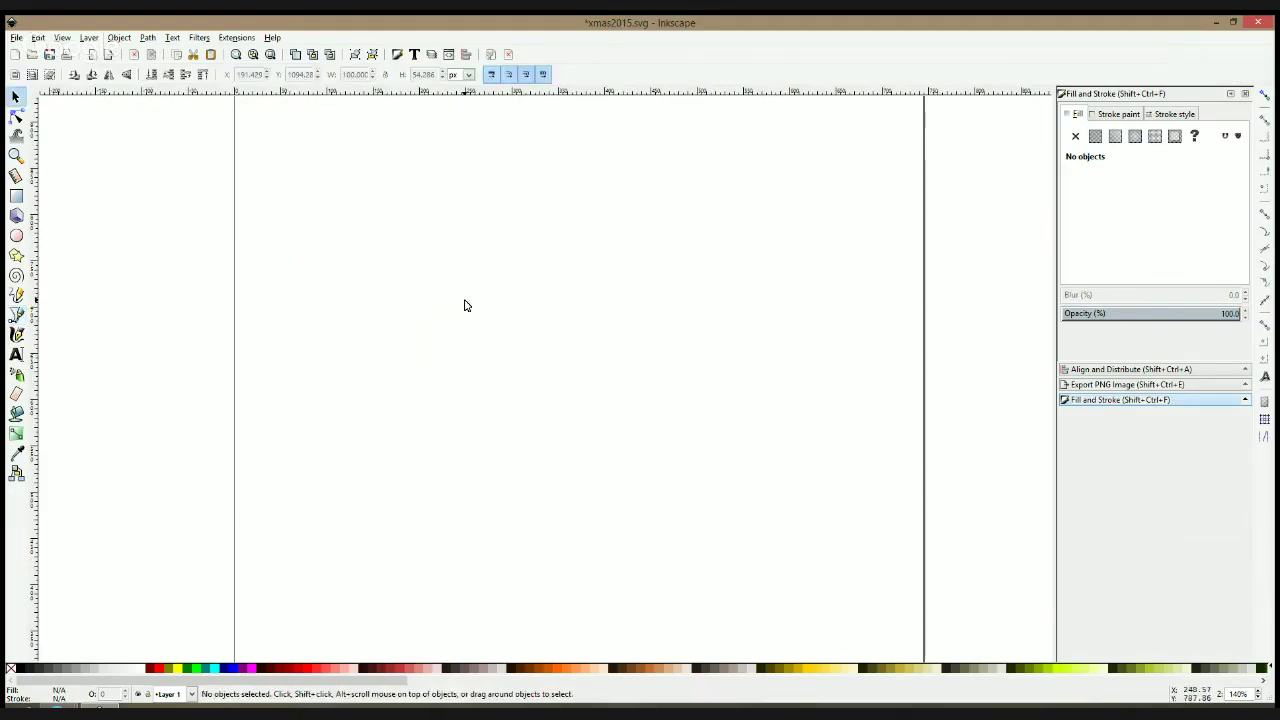
Draw a closed straight-segment head shape with two pointed ears near the page's upper-left corner using the Bezier tool
{"action": "left_click", "coordinate": [16, 315]}
{"action": "left_click", "coordinate": [287, 162]}
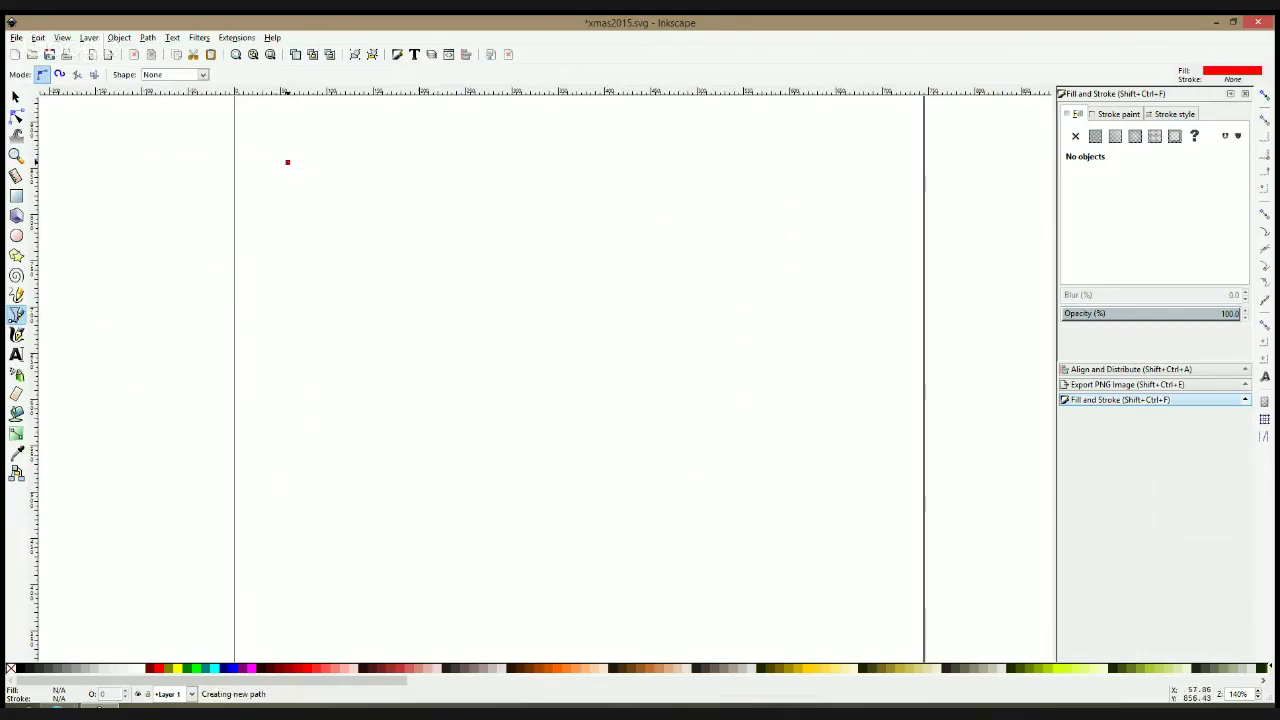
{"action": "left_click", "coordinate": [274, 225]}
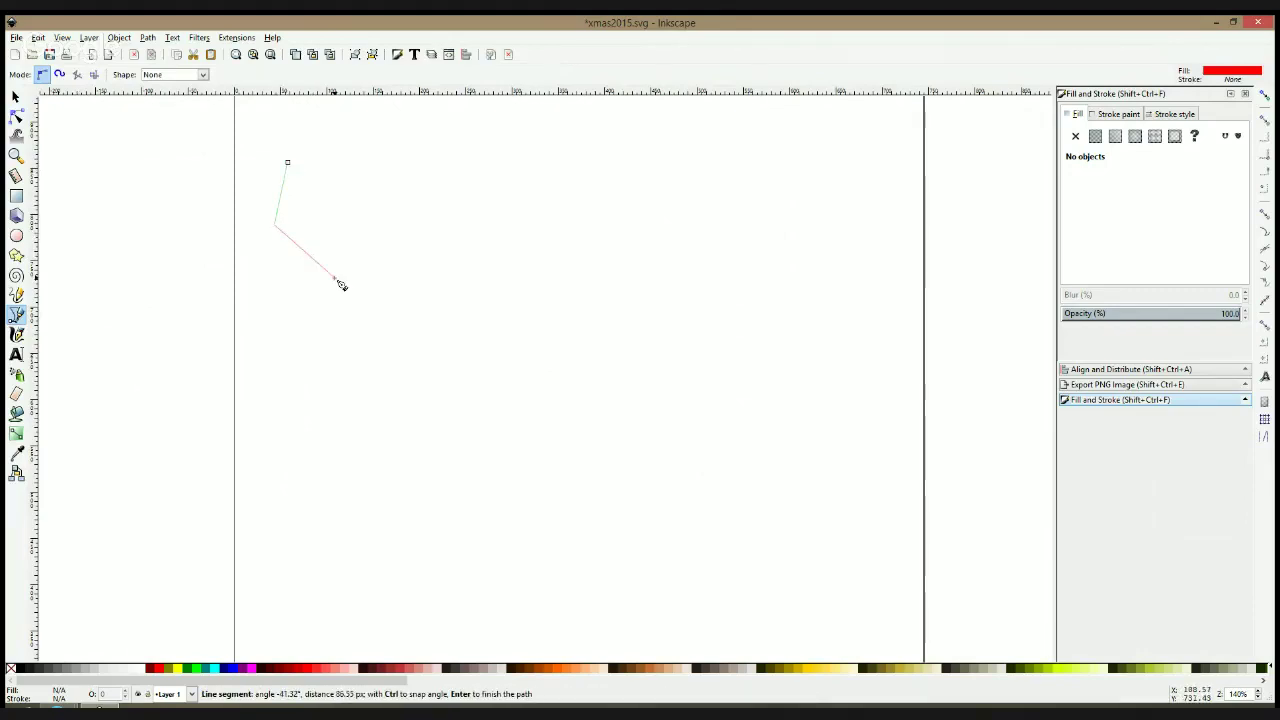
{"action": "left_click", "coordinate": [304, 258]}
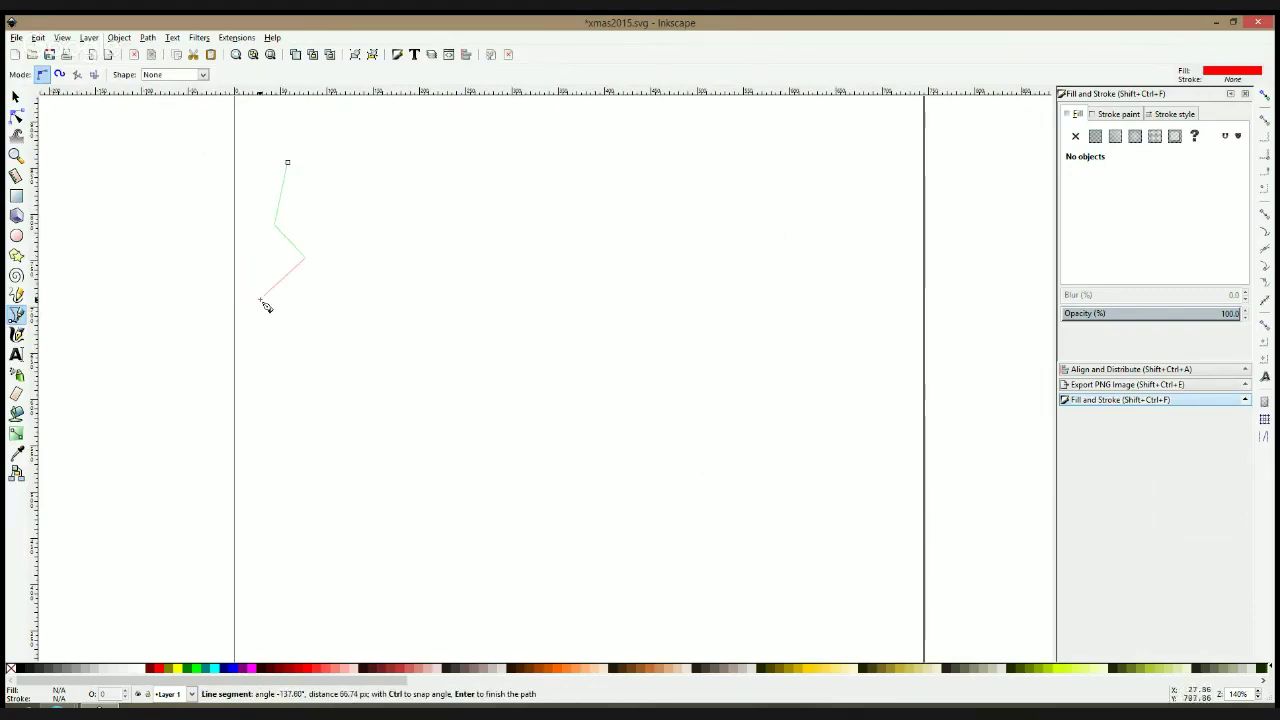
{"action": "left_click", "coordinate": [337, 274]}
{"action": "left_click", "coordinate": [410, 262]}
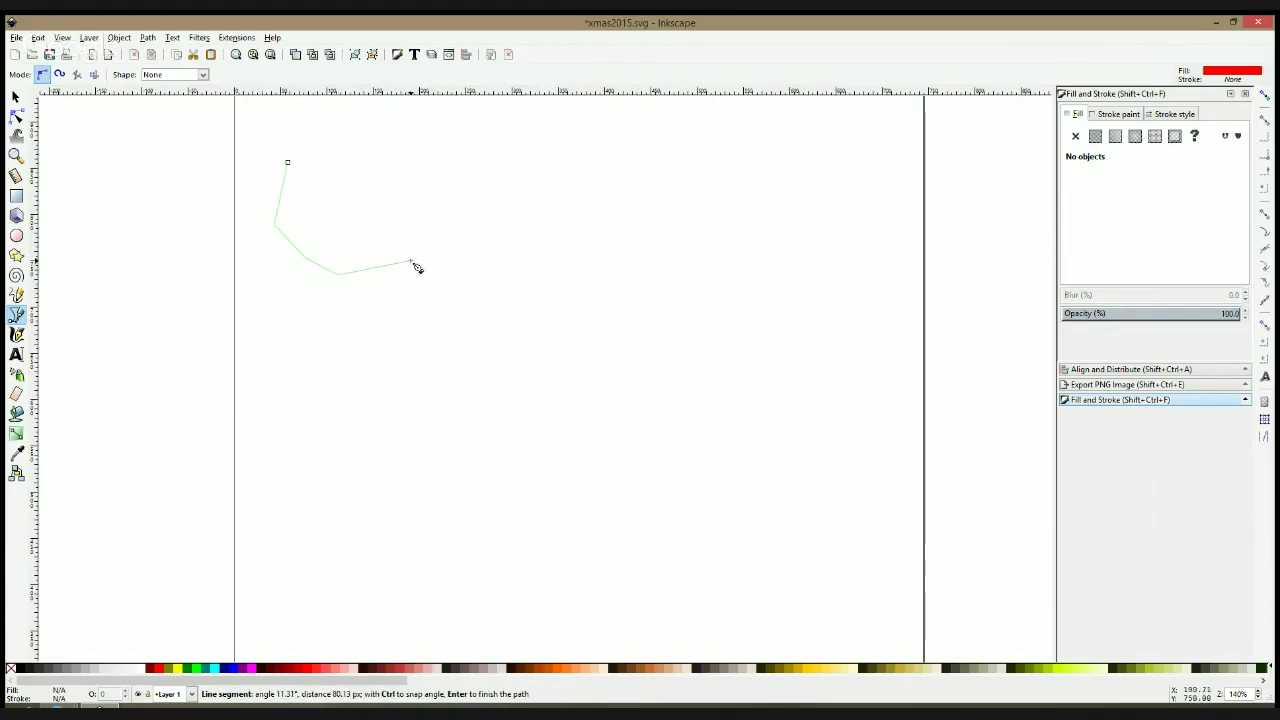
{"action": "left_click", "coordinate": [428, 182]}
{"action": "left_click", "coordinate": [413, 202]}
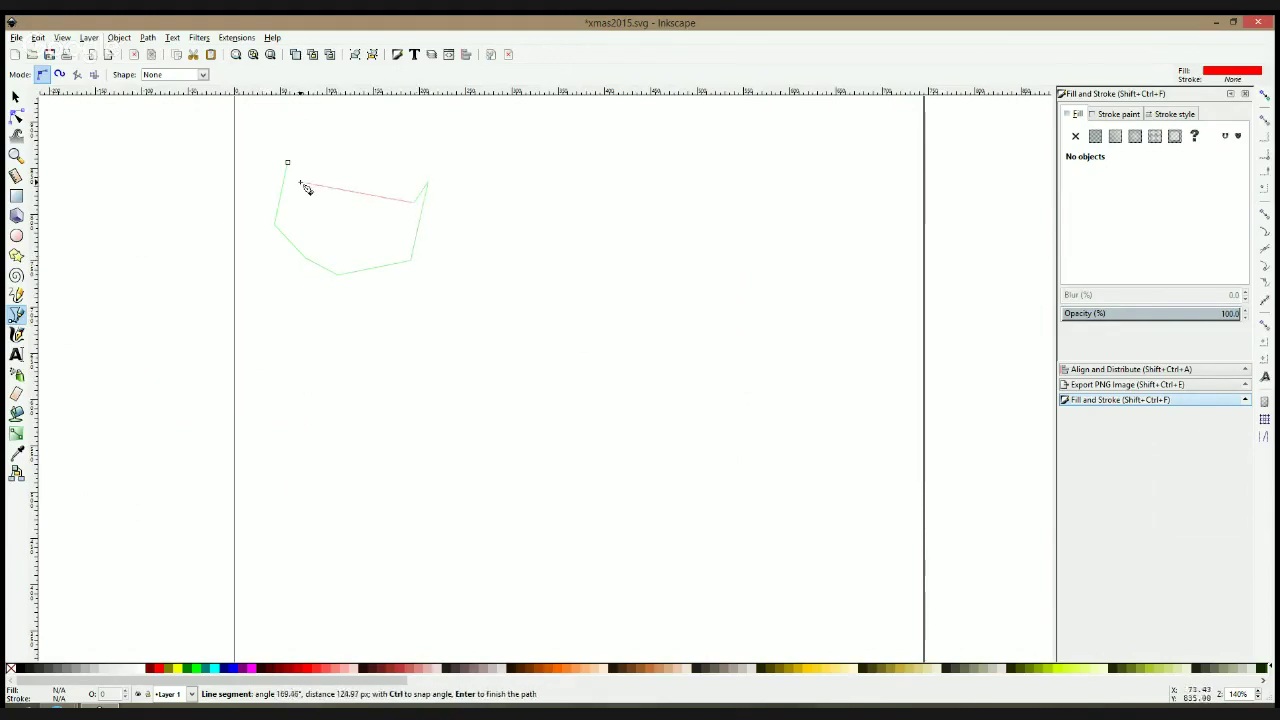
{"action": "left_click", "coordinate": [288, 164]}
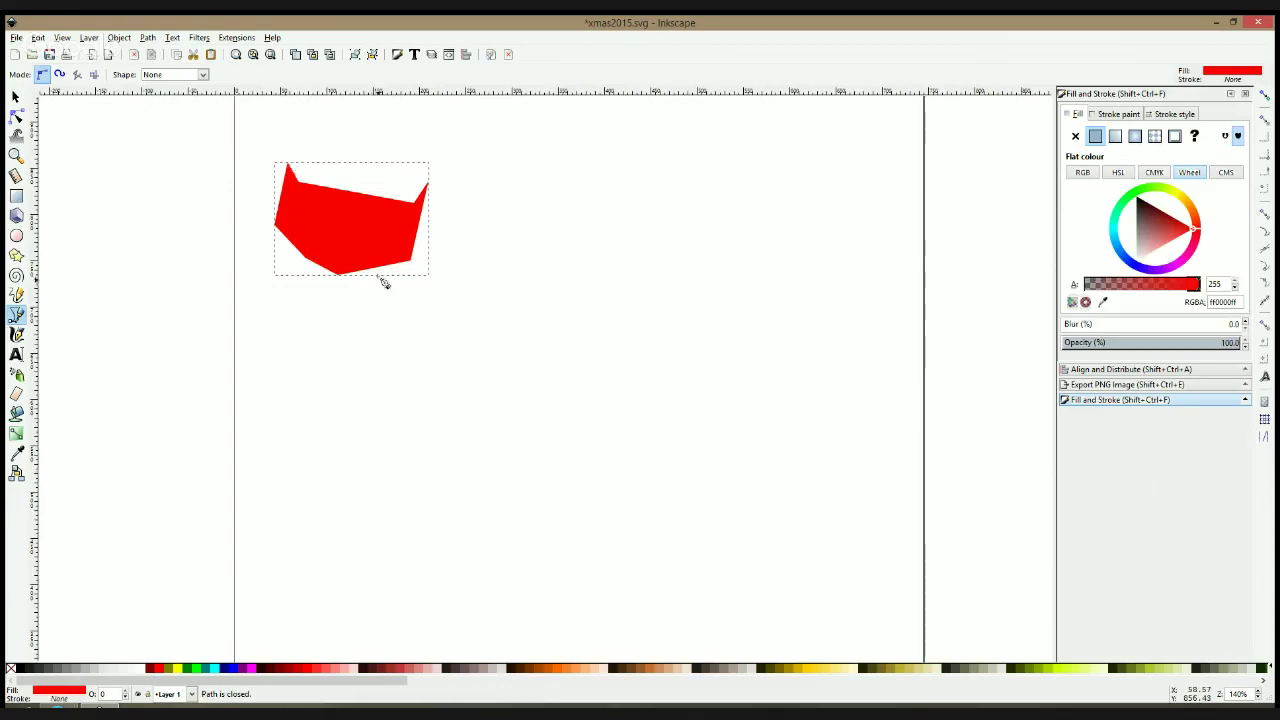
Round the head's lower outline by smoothing its side and chin nodes and removing the two chin nodes
{"action": "left_click", "coordinate": [16, 116]}
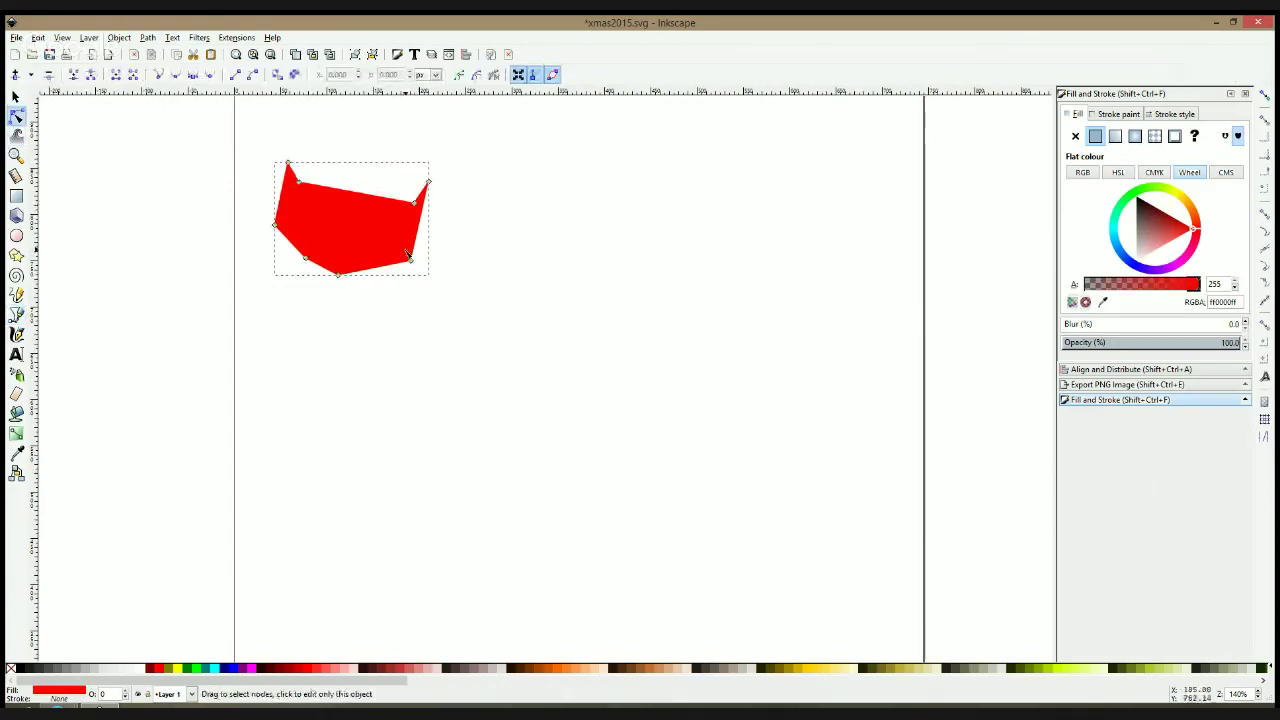
{"action": "left_click", "coordinate": [306, 259], "text": "ctrl"}
{"action": "left_click", "coordinate": [338, 275], "text": "ctrl"}
{"action": "left_click", "coordinate": [410, 261], "text": "ctrl"}
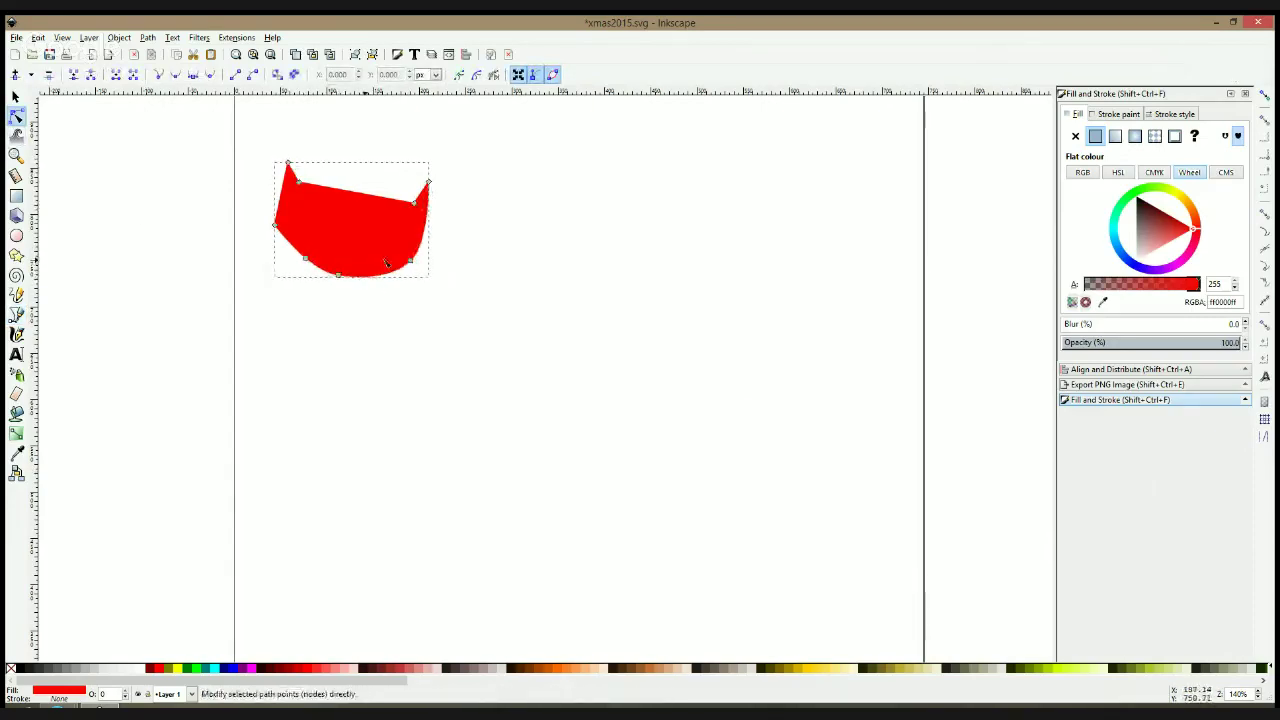
{"action": "left_click", "coordinate": [275, 225], "text": "ctrl"}
{"action": "left_click_drag", "start_coordinate": [304, 239], "coordinate": [360, 380]}
{"action": "left_click", "coordinate": [360, 380]}
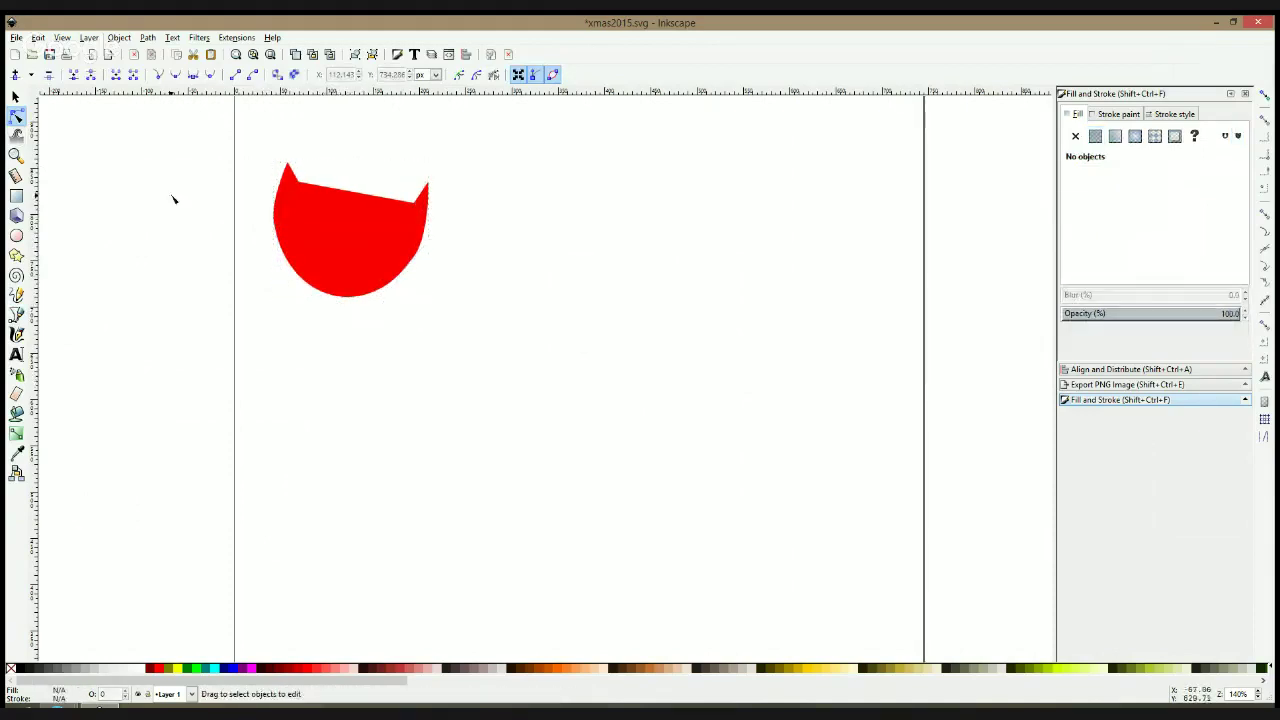
Bend the head's straight top edge between the ears into an upward curve
{"action": "left_click", "coordinate": [16, 312]}
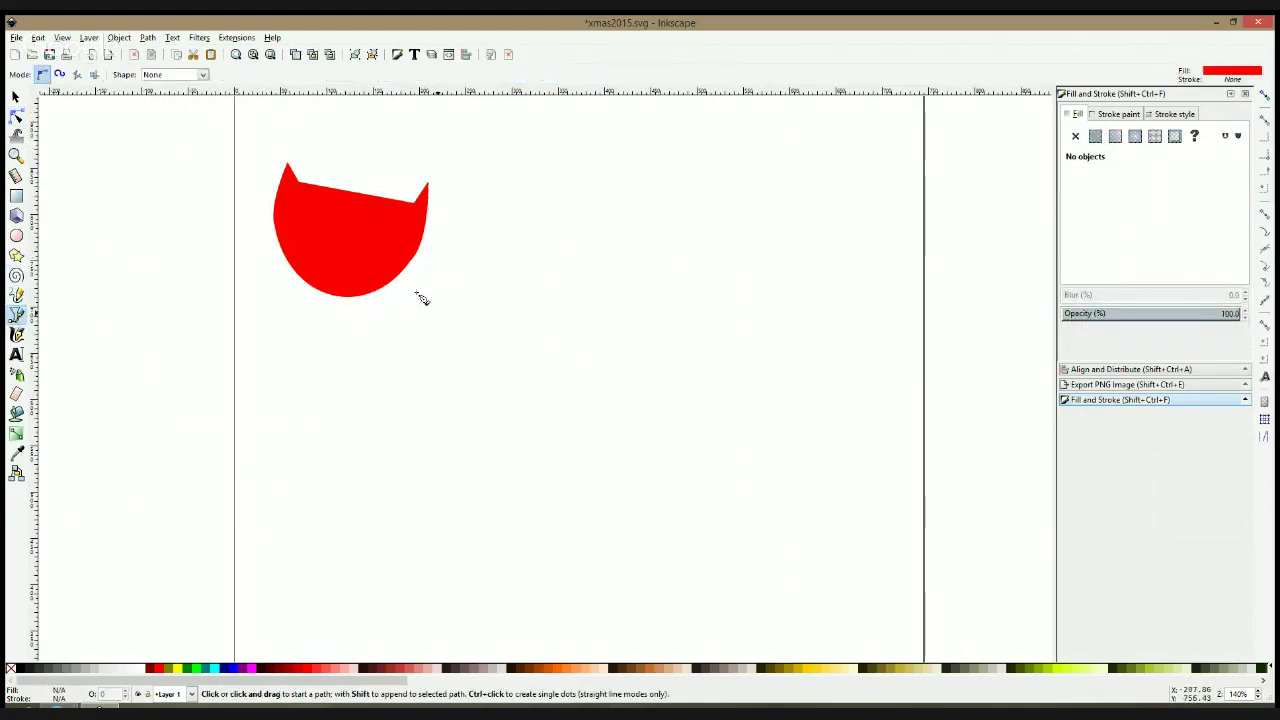
{"action": "left_click", "coordinate": [16, 115]}
{"action": "left_click", "coordinate": [352, 188]}
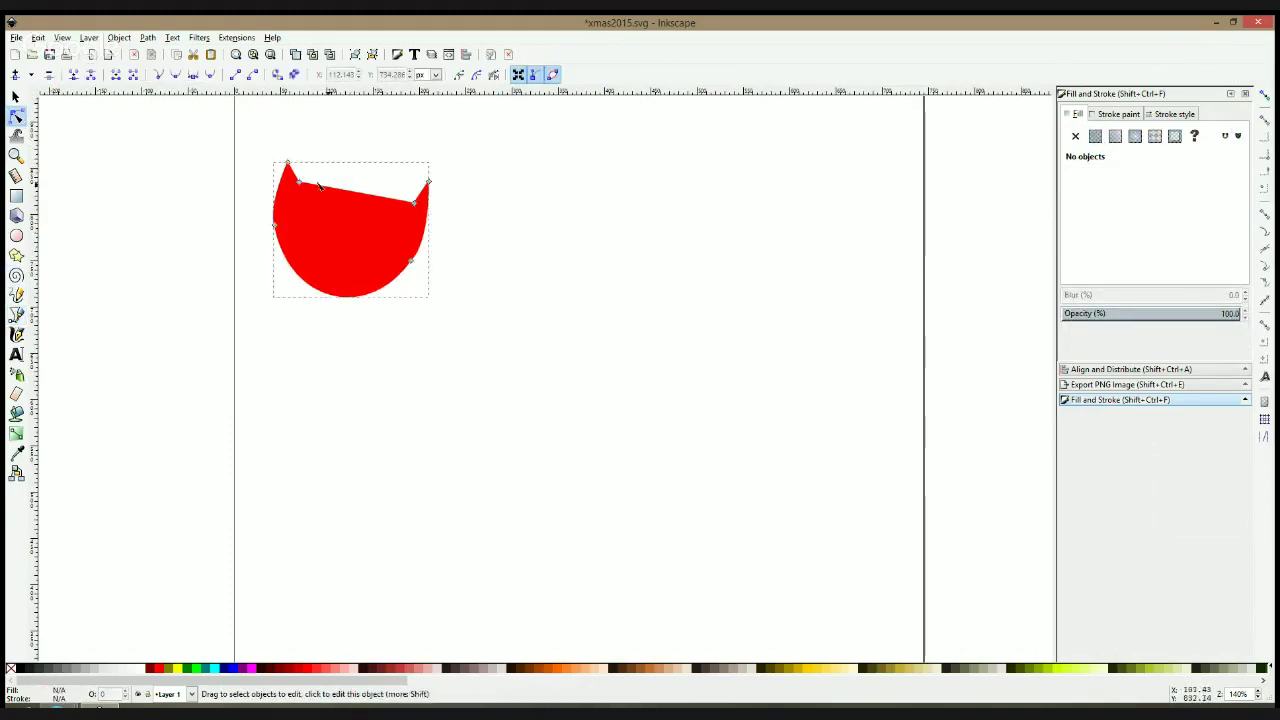
{"action": "left_click_drag", "start_coordinate": [372, 205], "coordinate": [390, 186]}
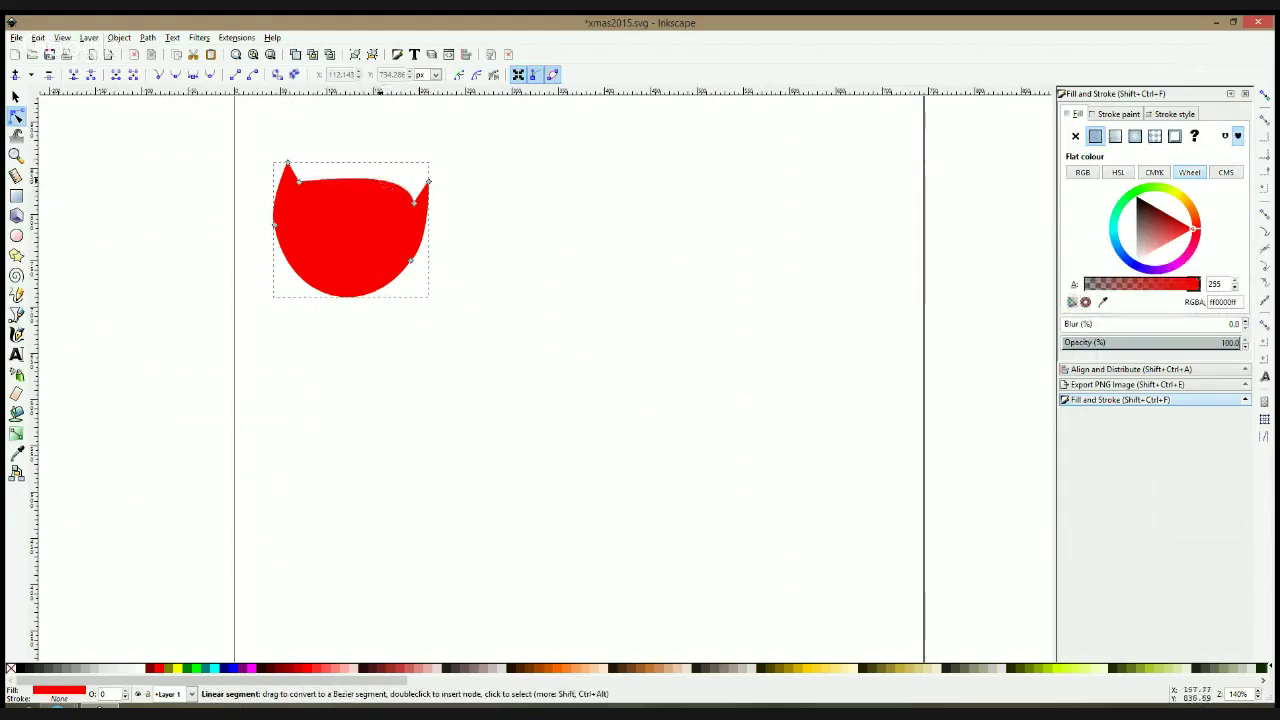
Refine the head by flattening the chin curve, raising the left ear tip slightly and arching the top edge more
{"action": "left_click", "coordinate": [410, 261]}
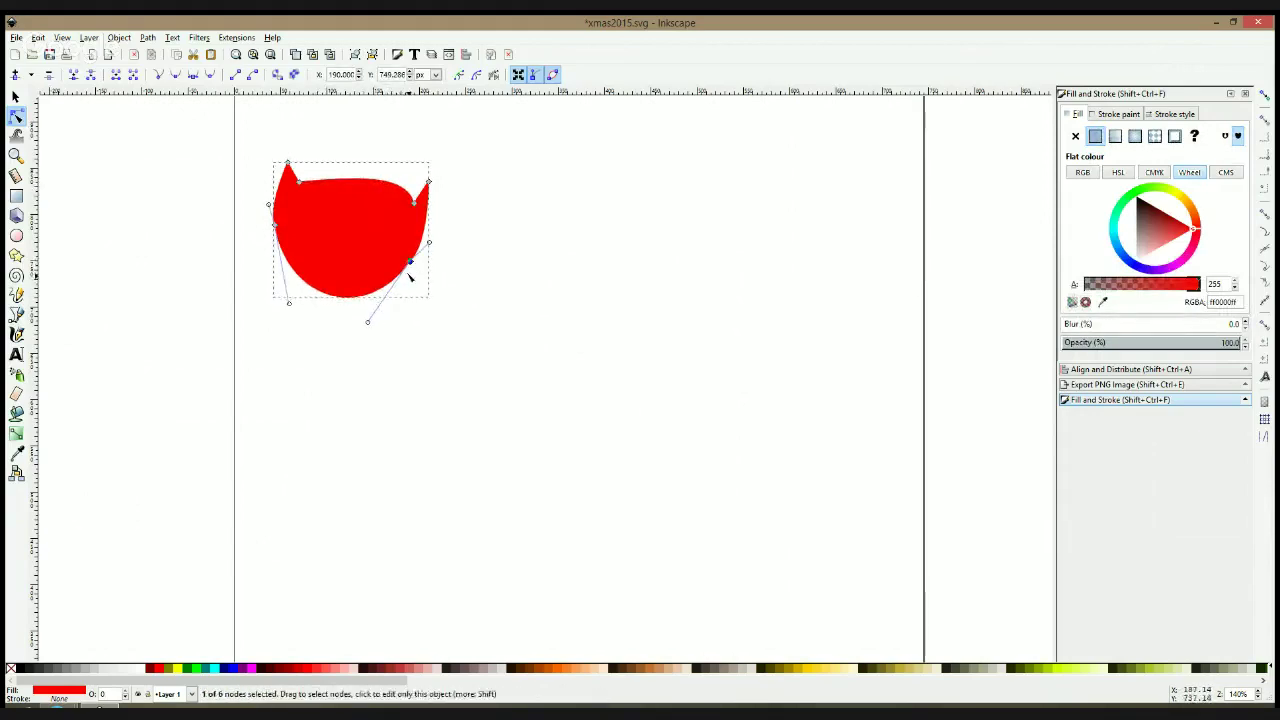
{"action": "left_click_drag", "start_coordinate": [367, 320], "coordinate": [366, 298]}
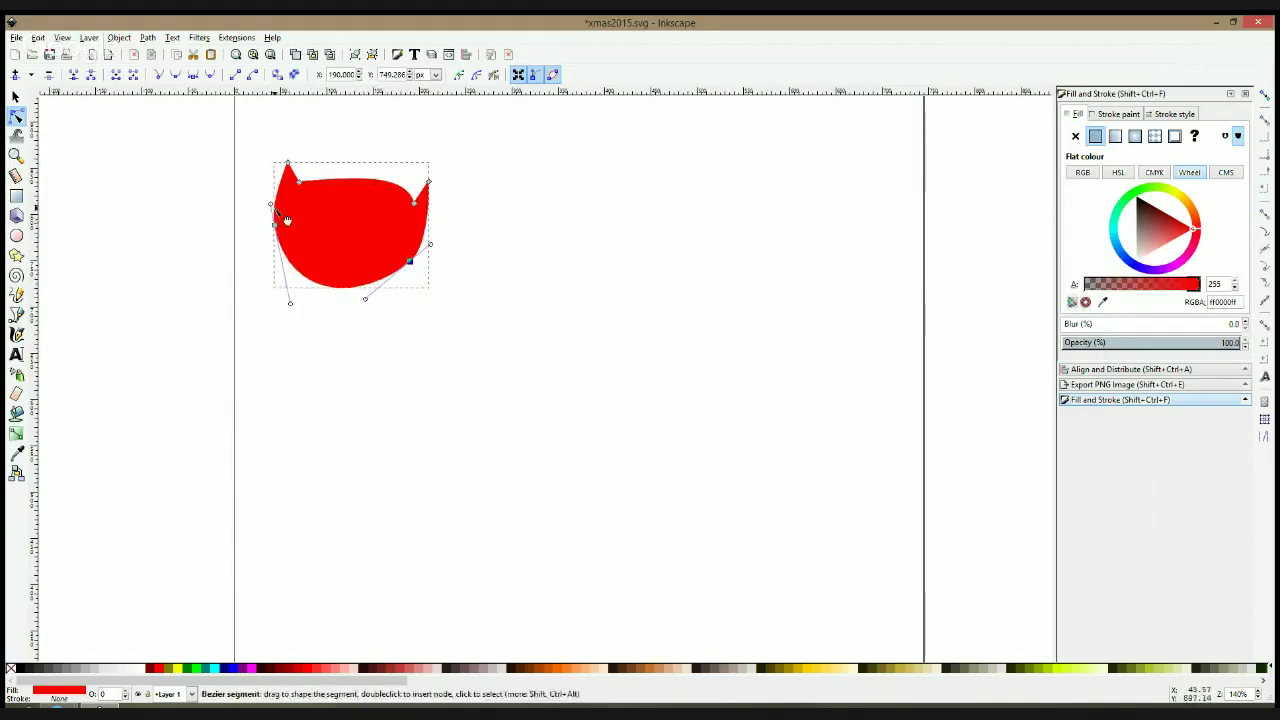
{"action": "left_click_drag", "start_coordinate": [268, 205], "coordinate": [288, 160]}
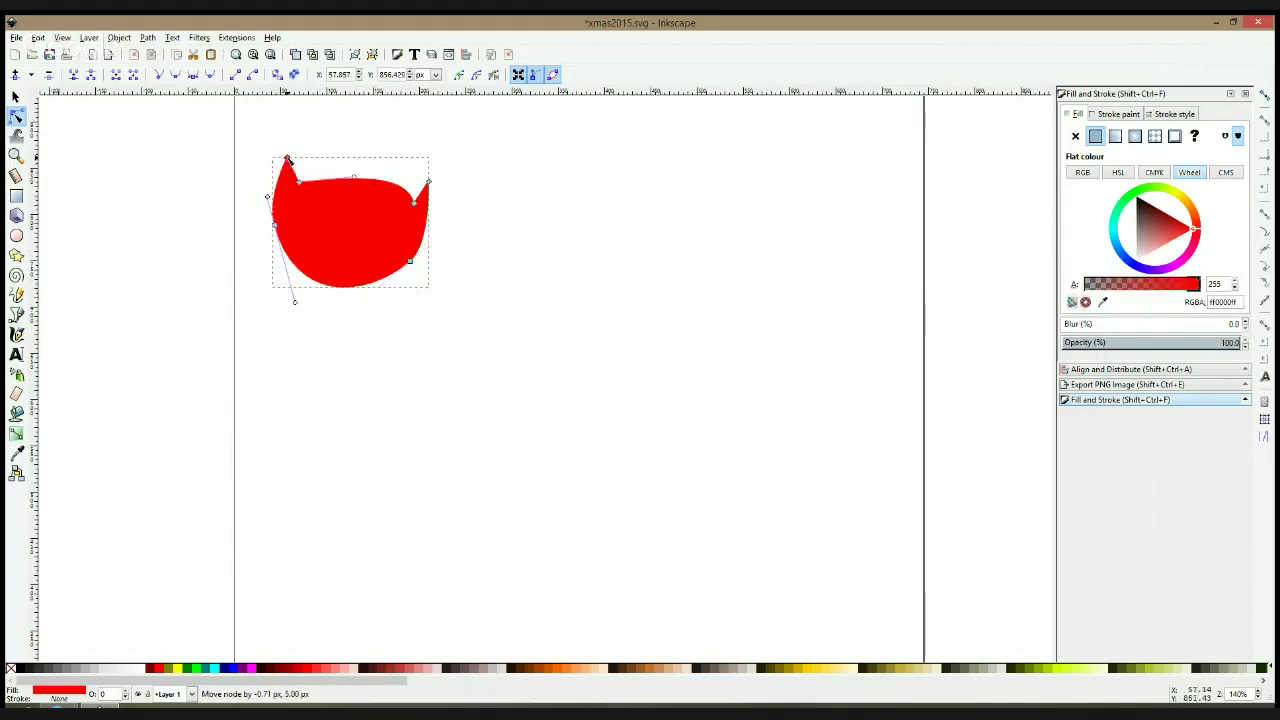
{"action": "left_click_drag", "start_coordinate": [357, 181], "coordinate": [349, 171]}
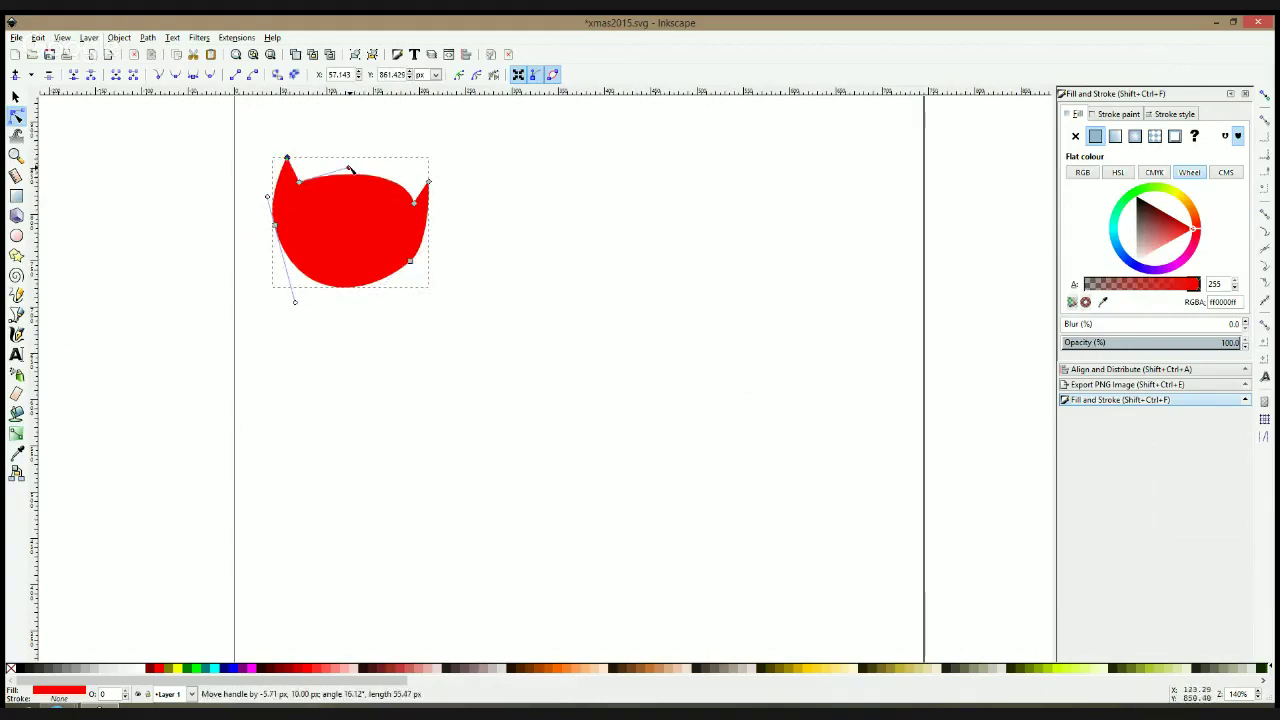
{"action": "left_click", "coordinate": [497, 206]}
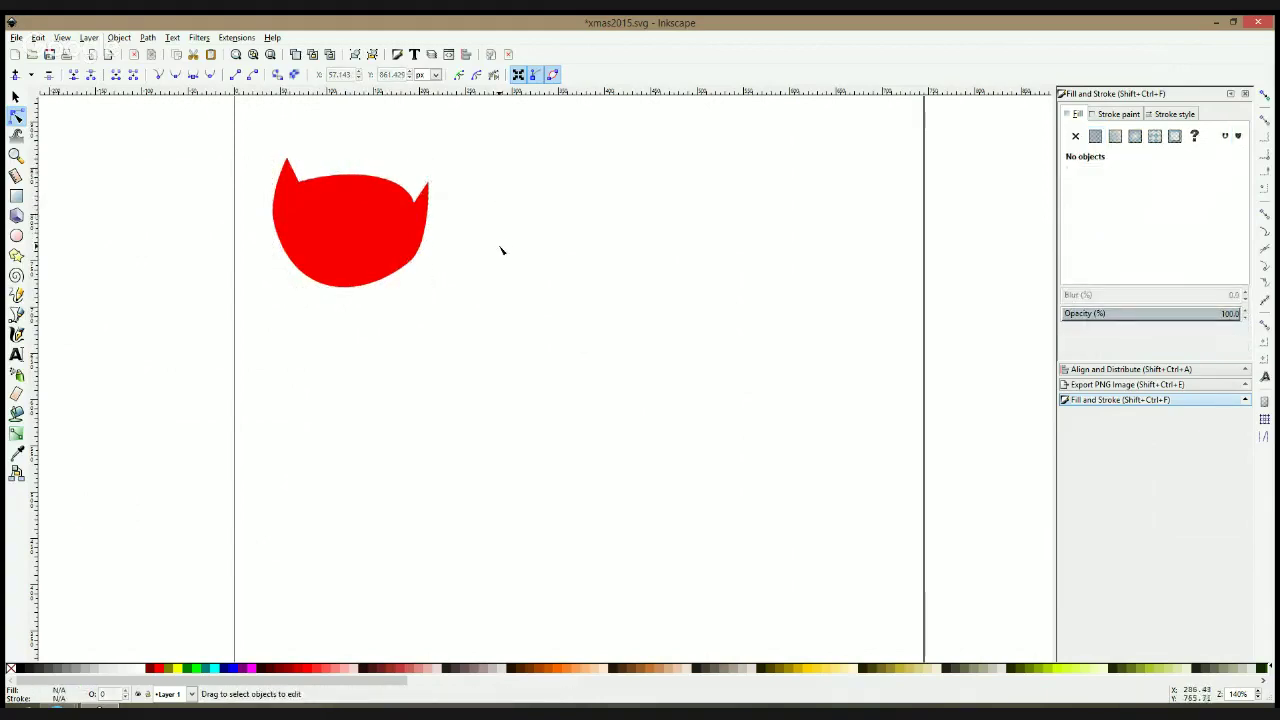
{"action": "left_click", "coordinate": [16, 314]}
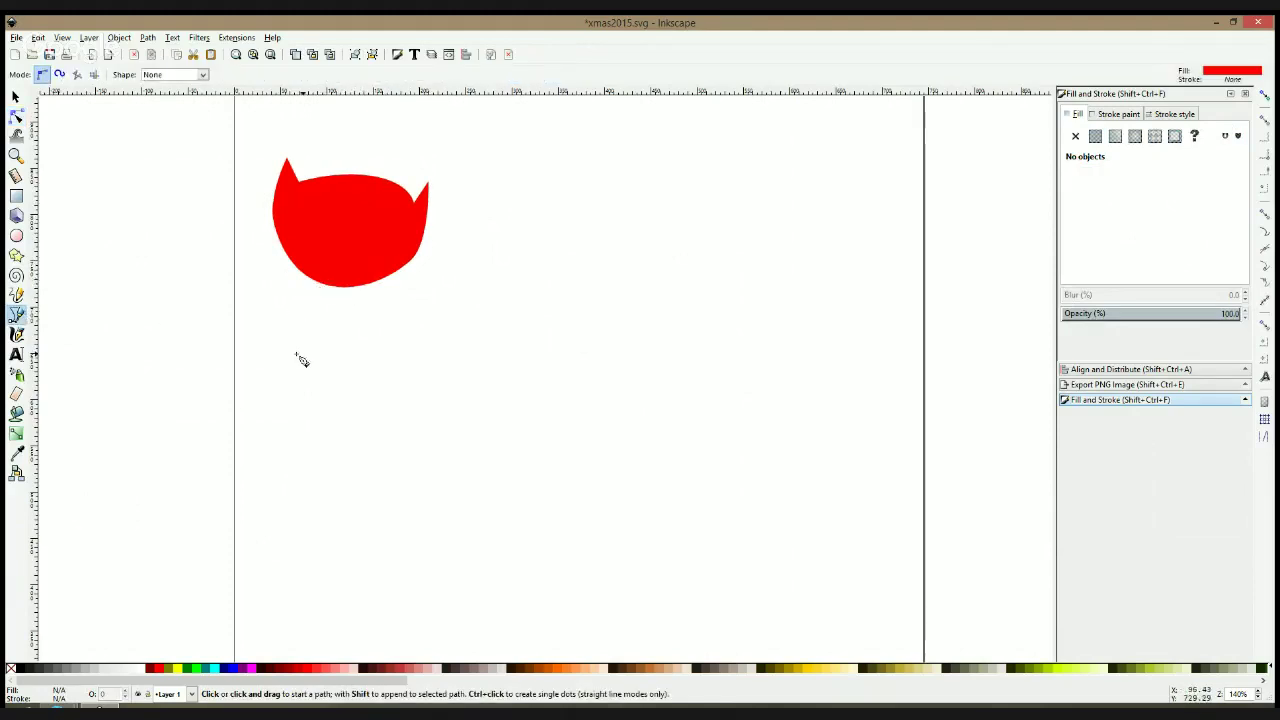
{"action": "left_click", "coordinate": [318, 275]}
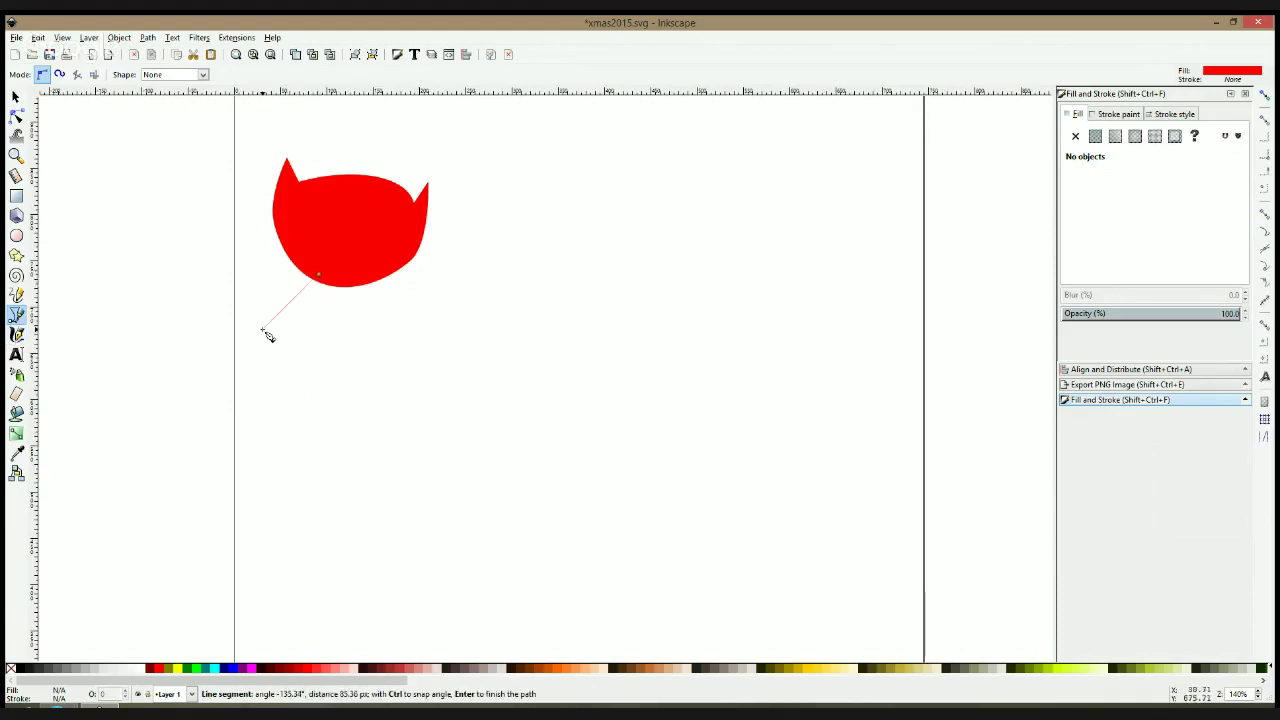
{"action": "key", "text": "space"}
{"action": "key", "text": "space"}
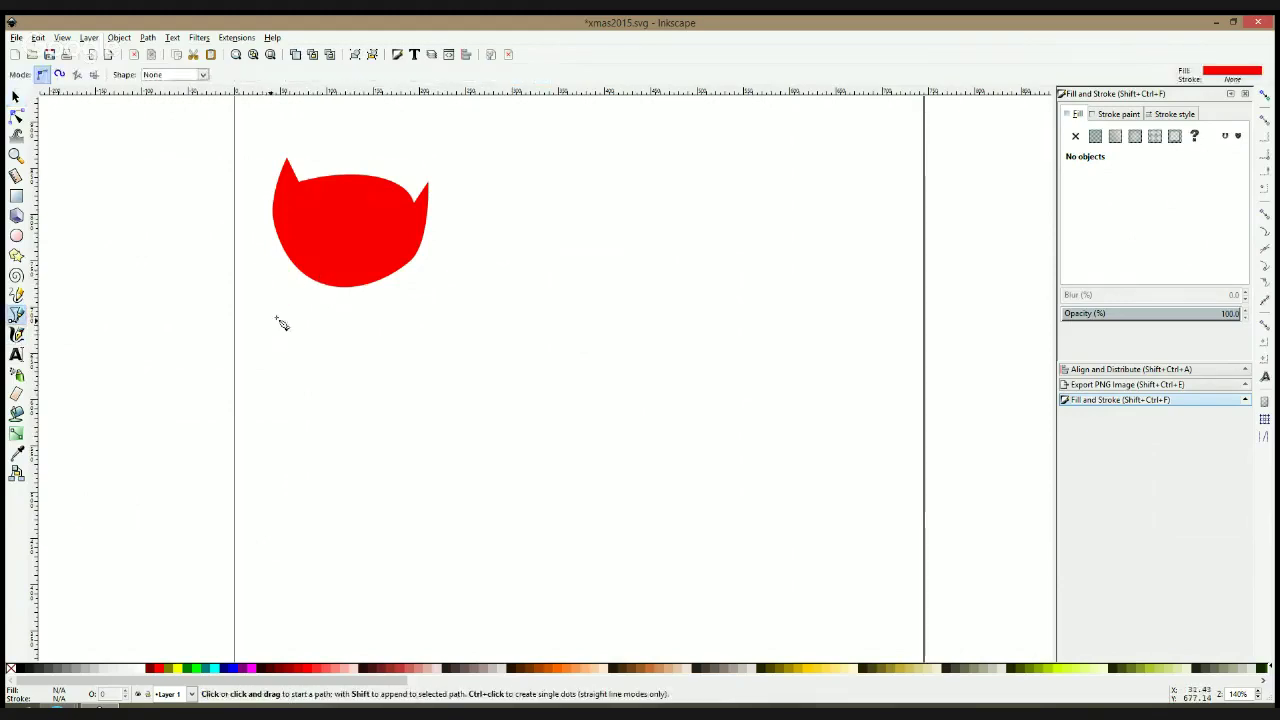
Draw a closed straight-segment body below the head, with a tapered torso, two separate legs and pointed feet
{"action": "left_click", "coordinate": [317, 272]}
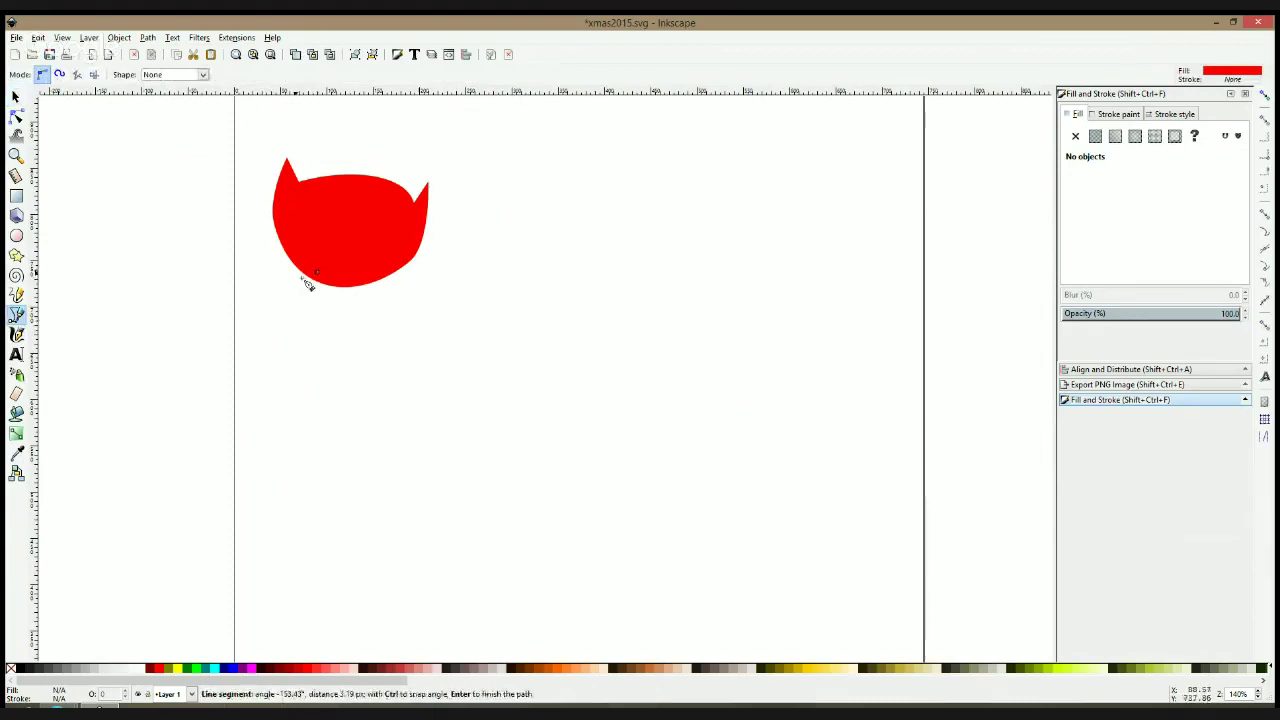
{"action": "left_click", "coordinate": [307, 368]}
{"action": "left_click", "coordinate": [320, 417]}
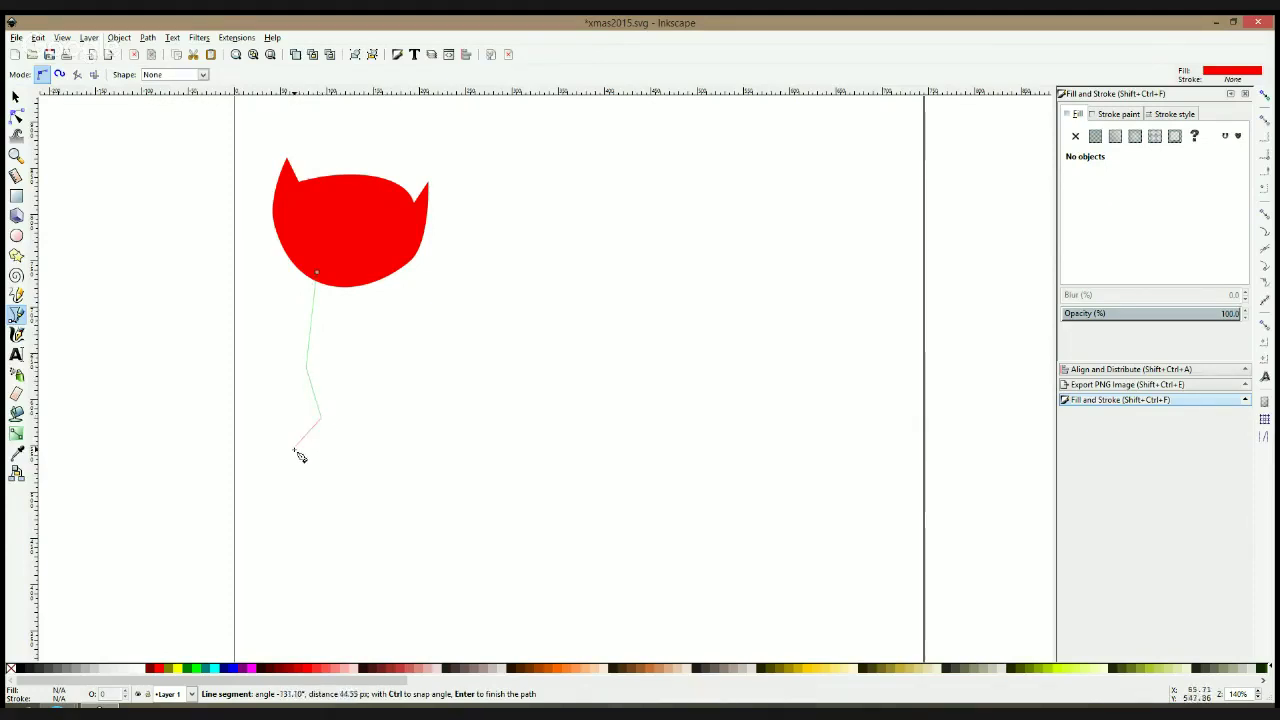
{"action": "left_click", "coordinate": [292, 452]}
{"action": "left_click", "coordinate": [343, 458]}
{"action": "left_click", "coordinate": [346, 441]}
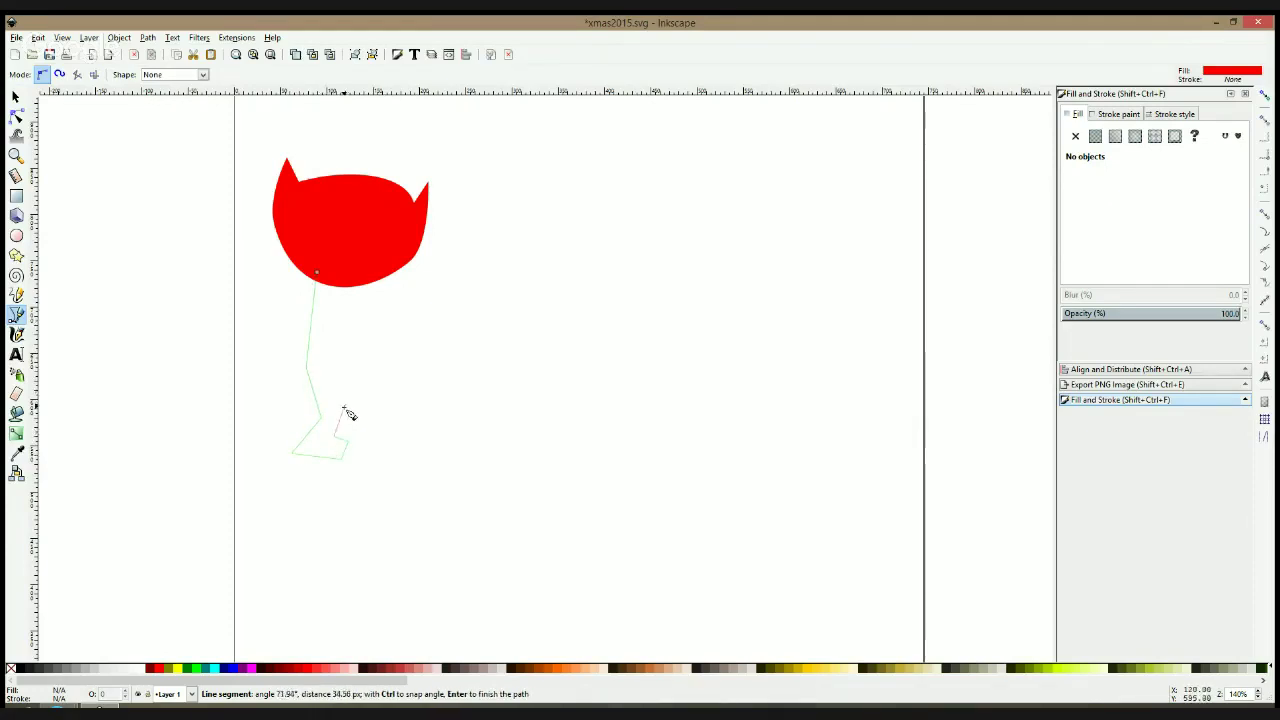
{"action": "left_click", "coordinate": [335, 373]}
{"action": "left_click", "coordinate": [357, 371]}
{"action": "left_click", "coordinate": [364, 431]}
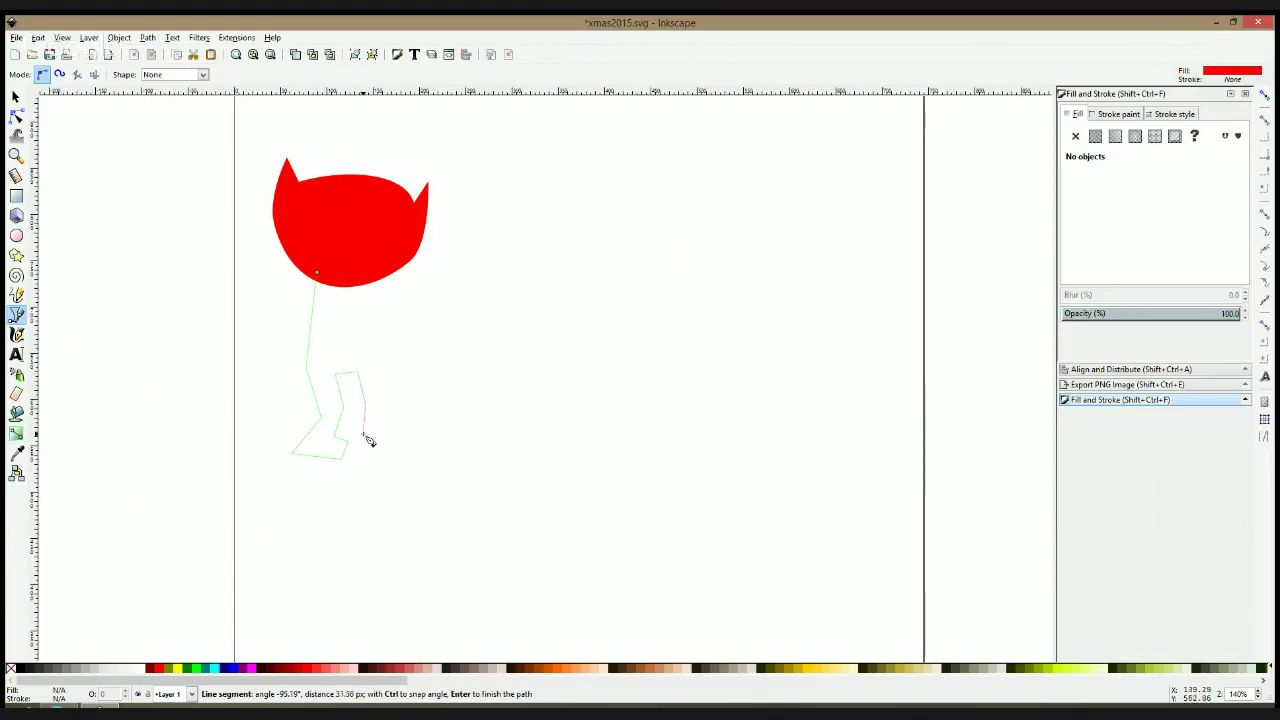
{"action": "left_click", "coordinate": [381, 440]}
{"action": "left_click", "coordinate": [400, 425]}
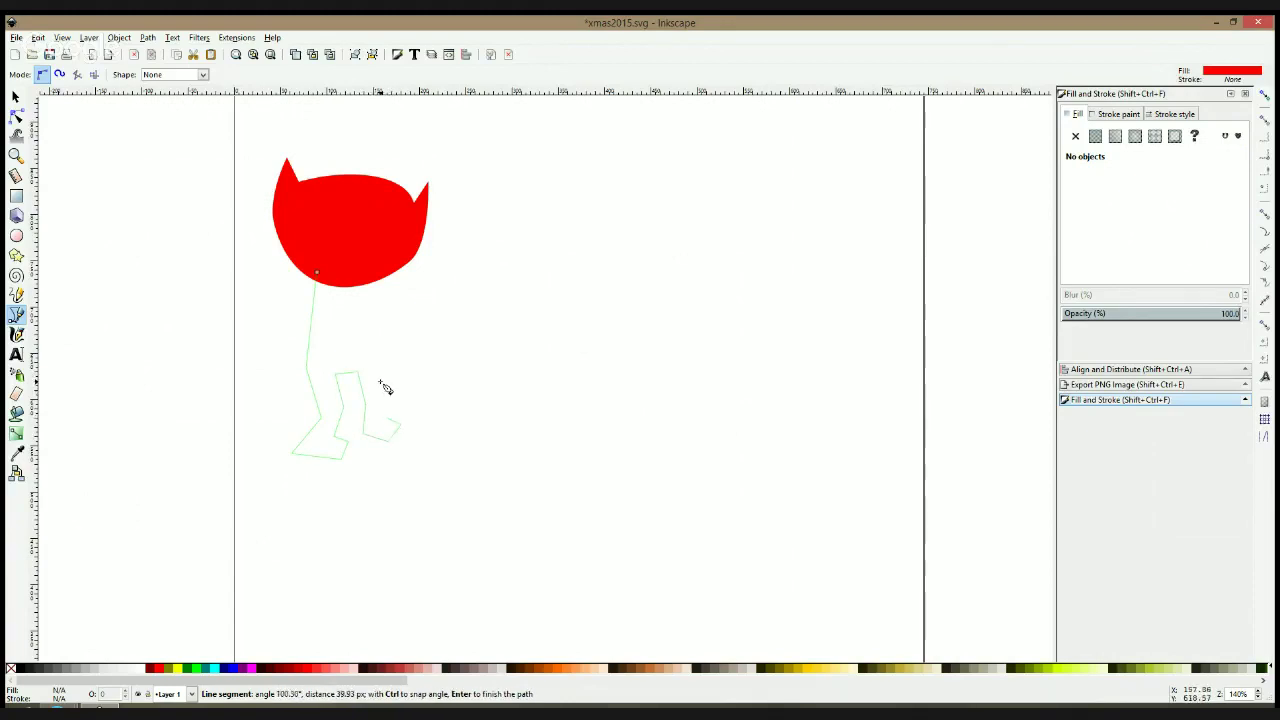
{"action": "left_click", "coordinate": [380, 378]}
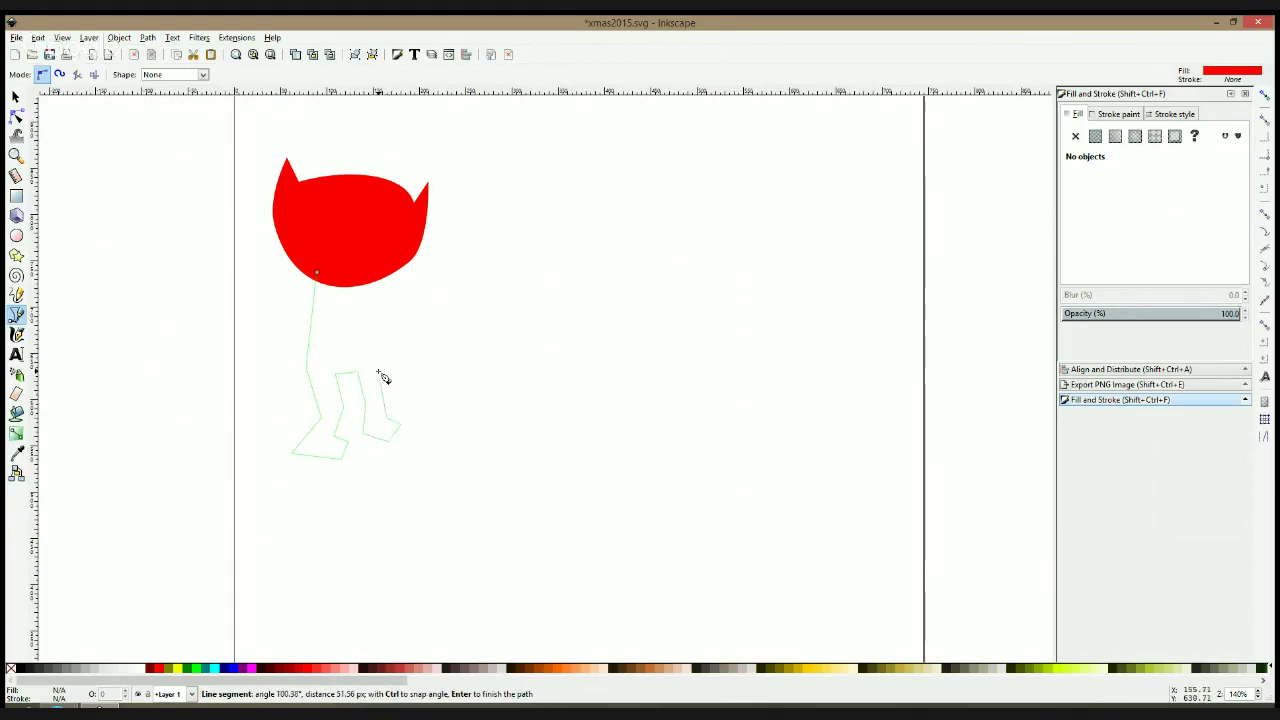
{"action": "left_click", "coordinate": [316, 273]}
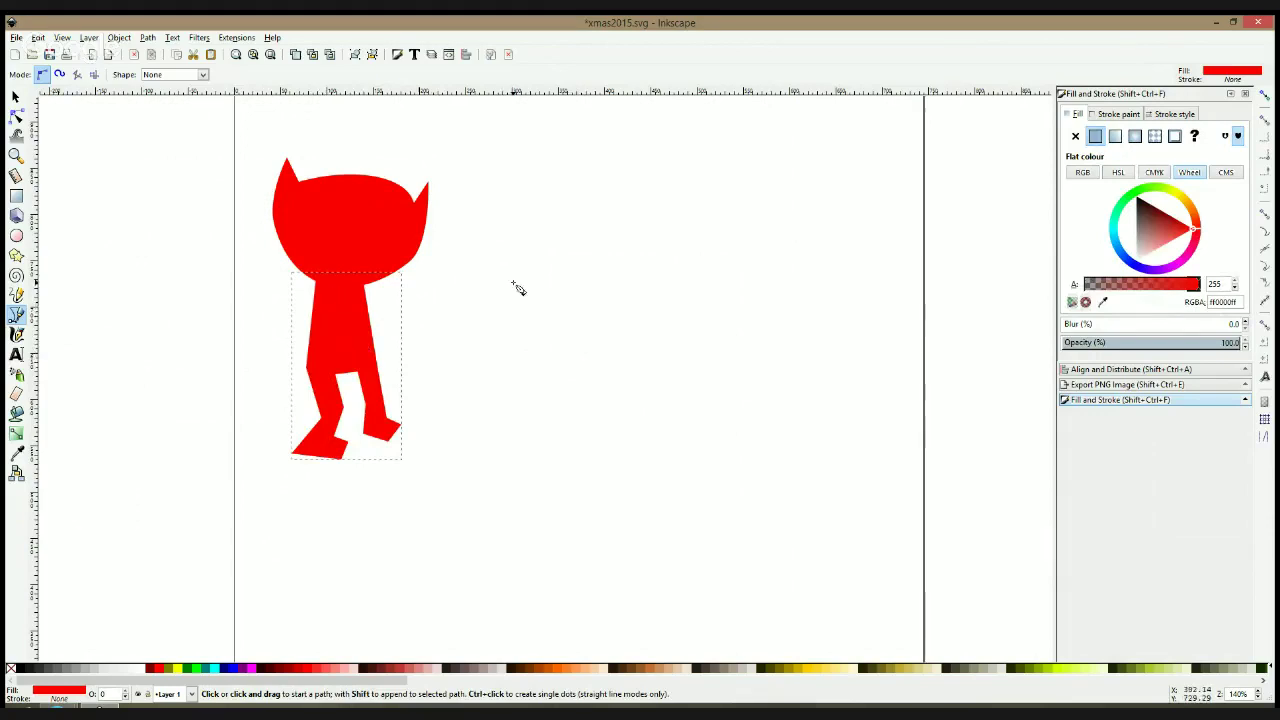
Draw a closed straight-segment arm across the torso, extending past the body's edge, with a small thumb and an angular hand
{"action": "left_click", "coordinate": [322, 295]}
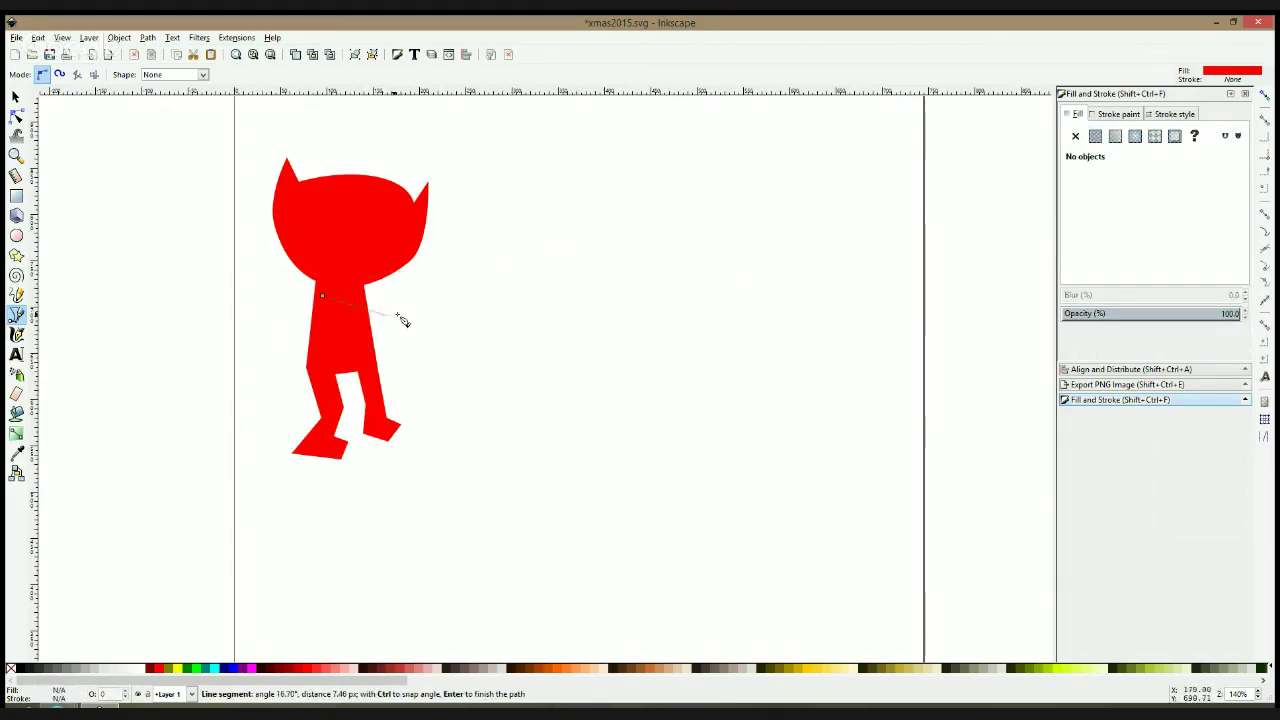
{"action": "left_click", "coordinate": [396, 314]}
{"action": "left_click", "coordinate": [398, 316]}
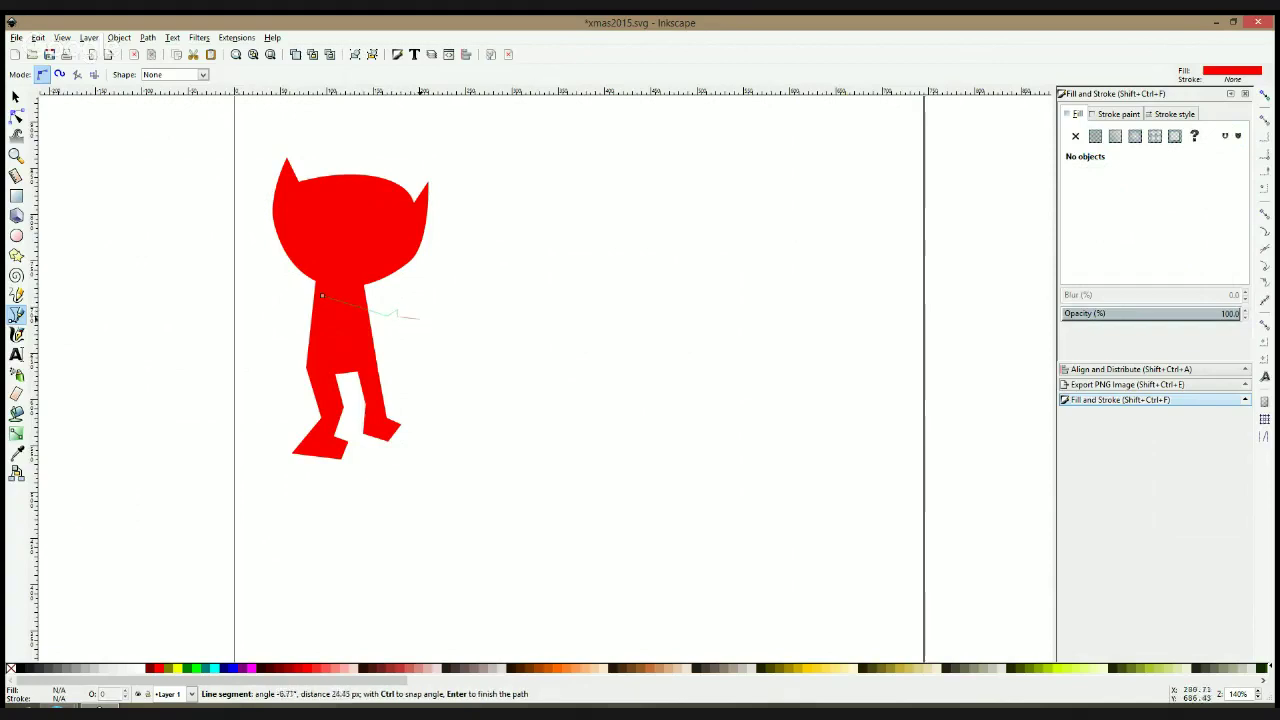
{"action": "left_click", "coordinate": [420, 319]}
{"action": "left_click", "coordinate": [411, 338]}
{"action": "left_click", "coordinate": [321, 312]}
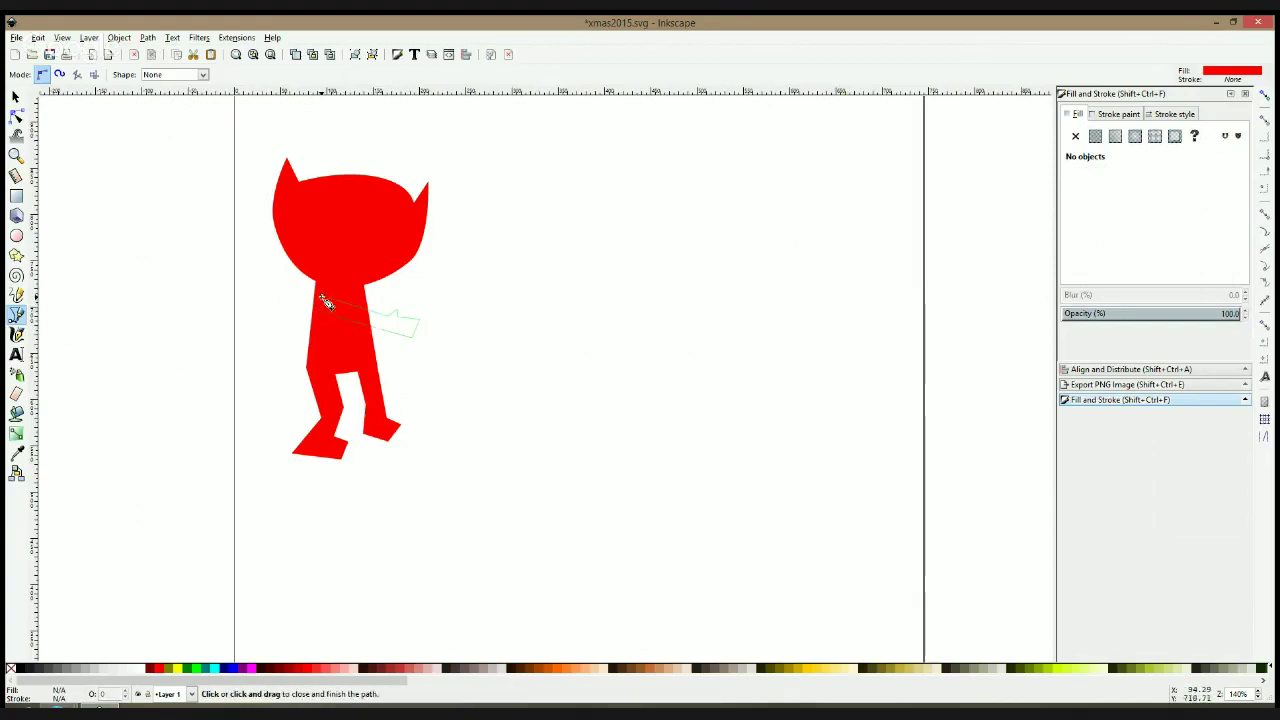
{"action": "left_click", "coordinate": [322, 296]}
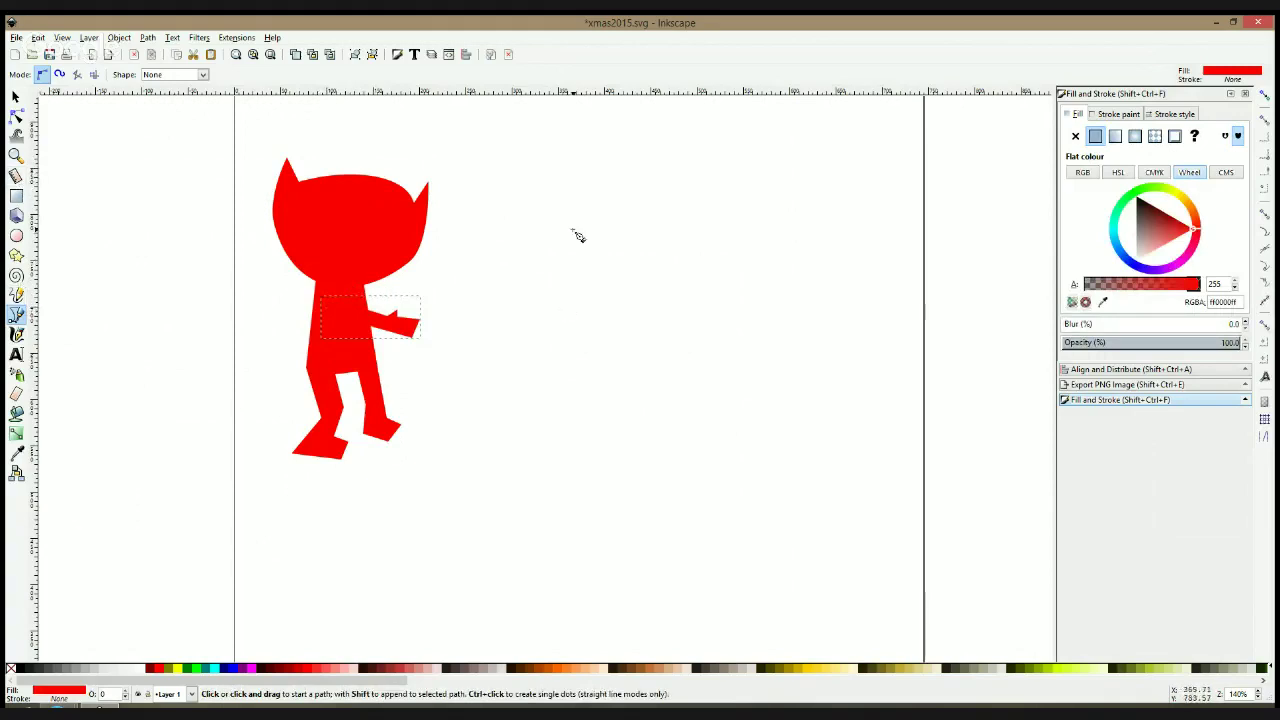
Outline a second character's head beside the first, with a long pointed snout, open mouth, angular jaw and jagged cheek points
{"action": "left_click", "coordinate": [600, 184]}
{"action": "left_click", "coordinate": [600, 184]}
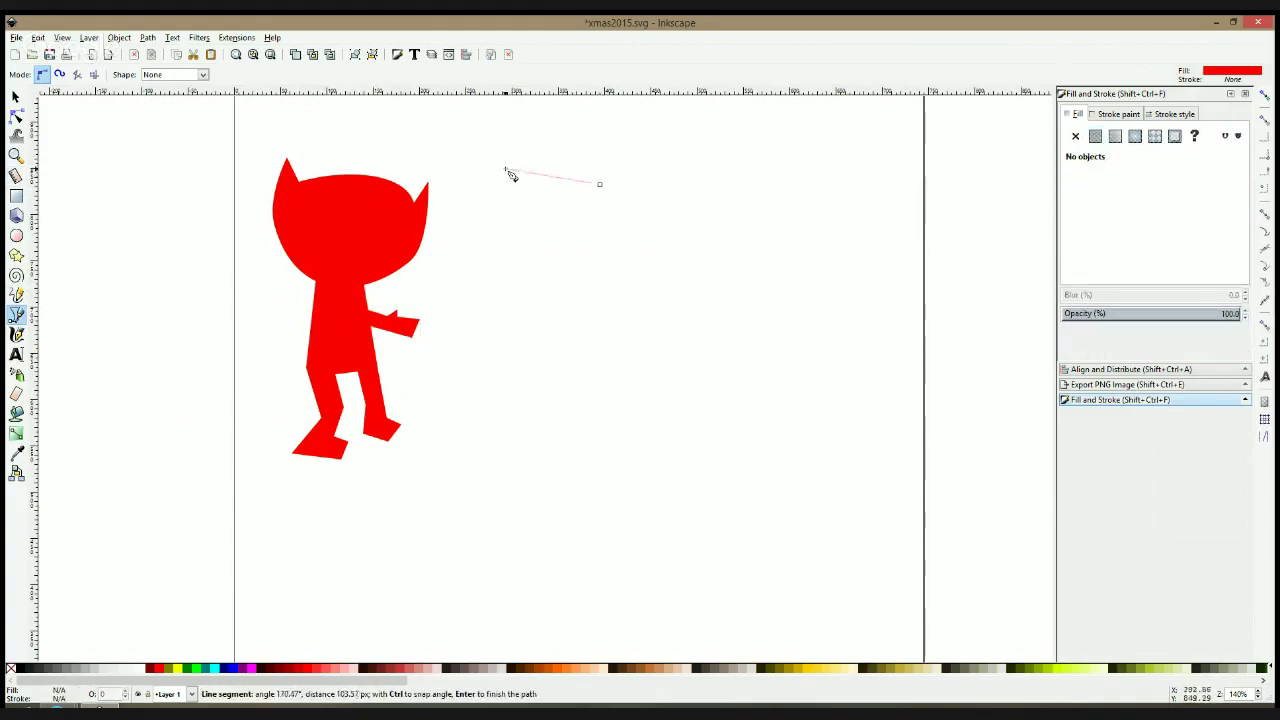
{"action": "left_click", "coordinate": [510, 175]}
{"action": "left_click", "coordinate": [549, 205]}
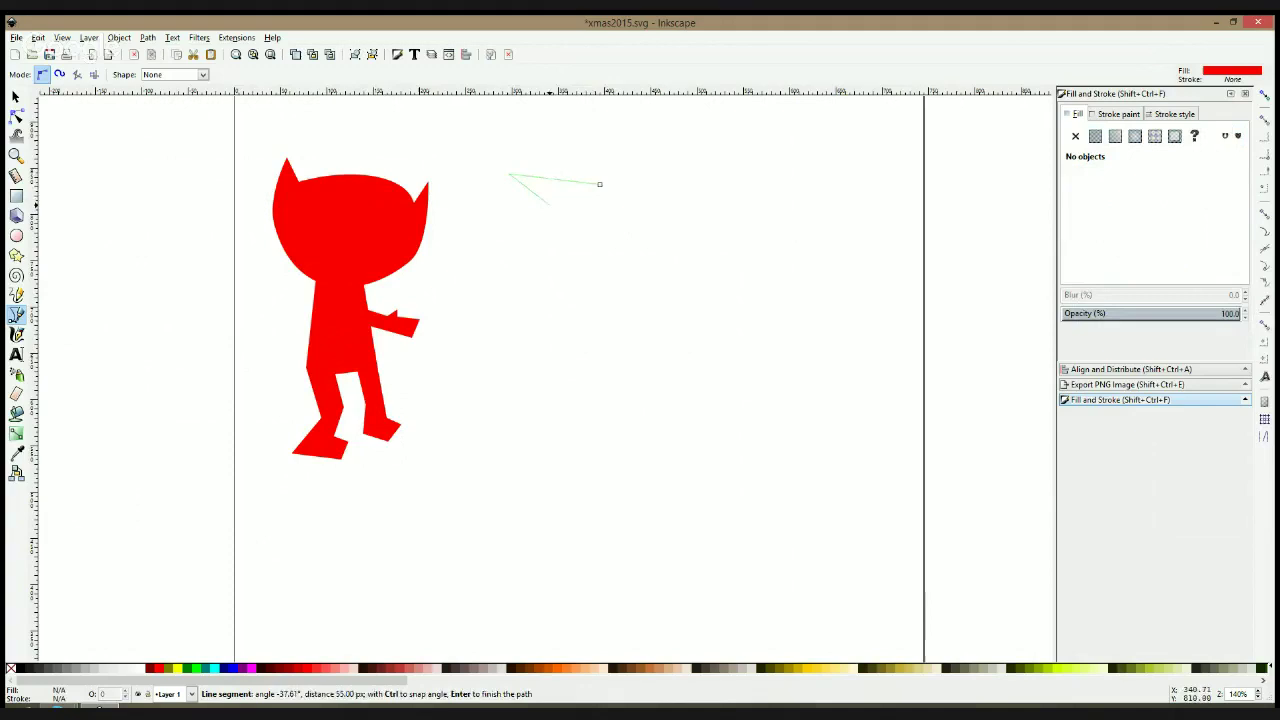
{"action": "left_click", "coordinate": [581, 205]}
{"action": "left_click", "coordinate": [561, 210]}
{"action": "left_click", "coordinate": [585, 228]}
{"action": "left_click", "coordinate": [648, 230]}
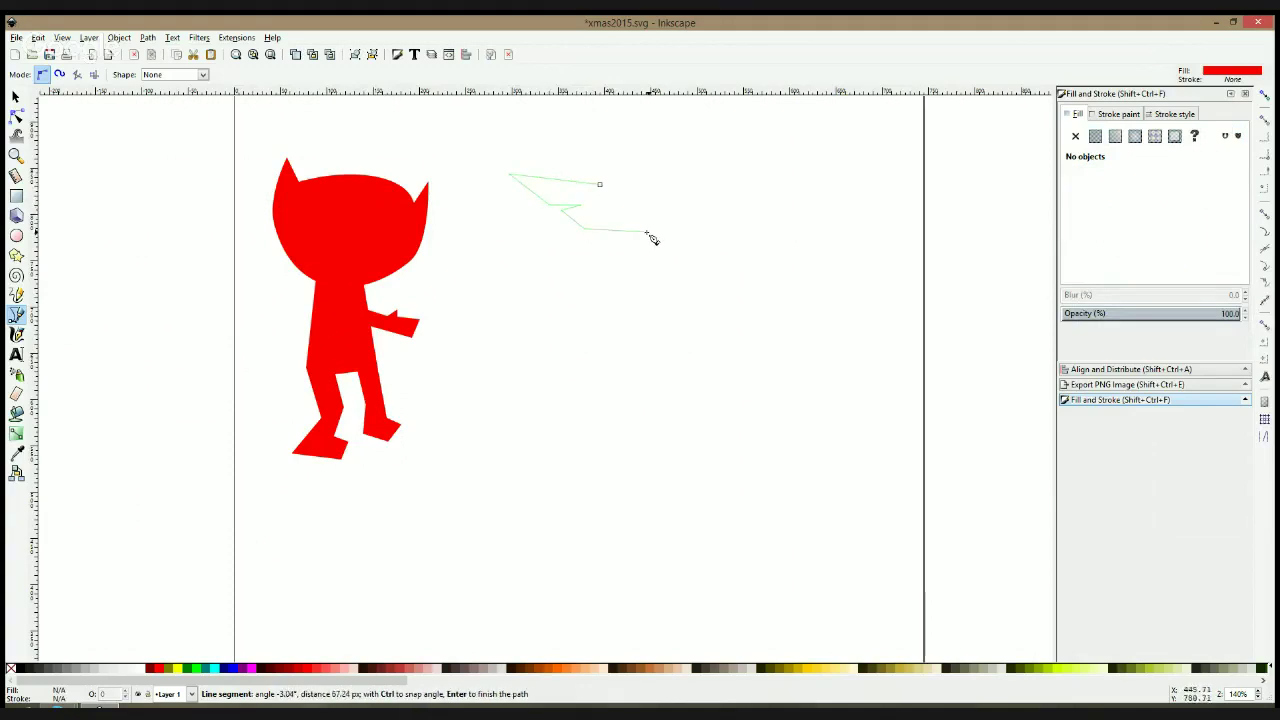
{"action": "left_click", "coordinate": [678, 205]}
{"action": "left_click", "coordinate": [664, 194]}
{"action": "left_click", "coordinate": [690, 181]}
{"action": "left_click", "coordinate": [677, 178]}
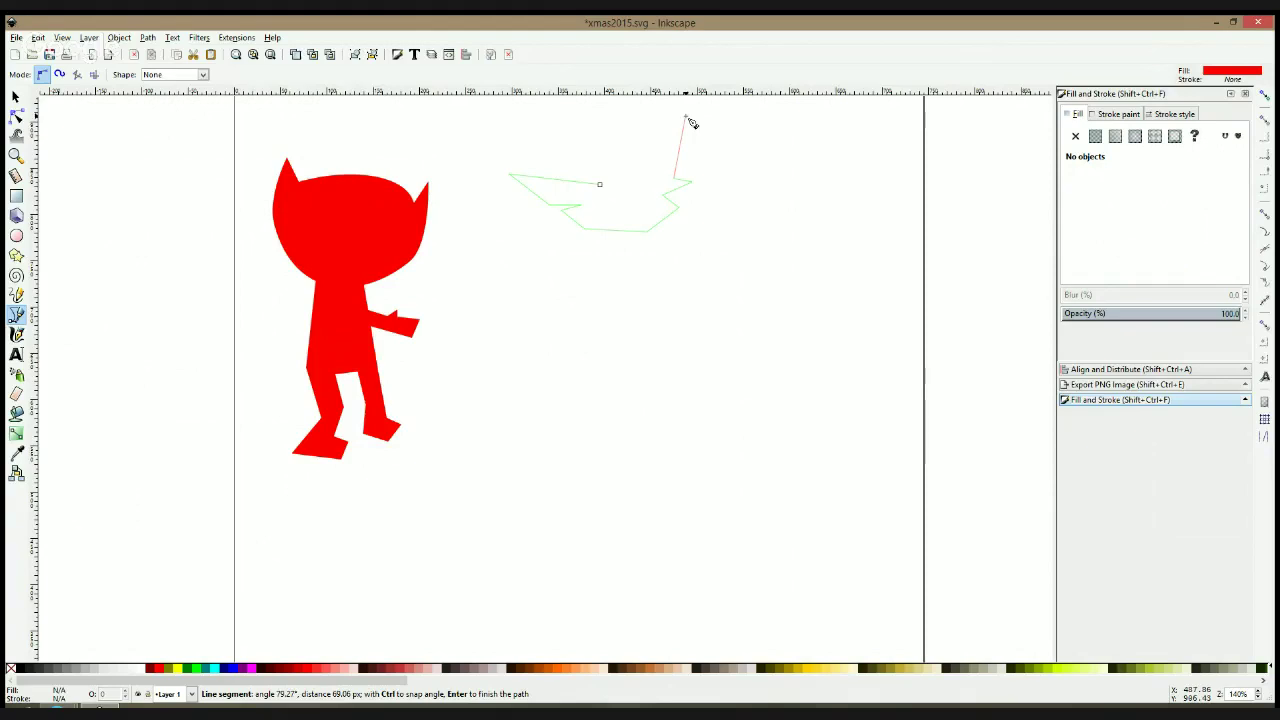
Complete the second head's outline with two tall pointed ears and a small hair tuft between them, closing the path
{"action": "left_click", "coordinate": [680, 132]}
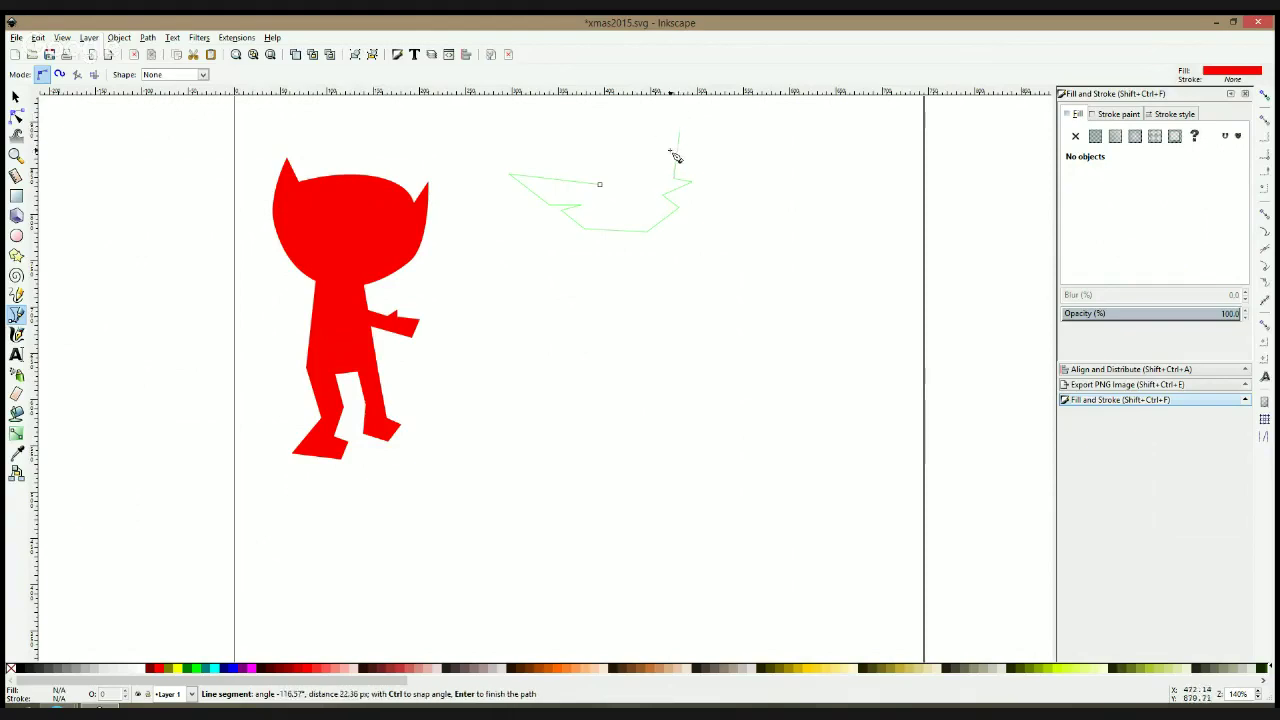
{"action": "left_click", "coordinate": [659, 163]}
{"action": "left_click", "coordinate": [643, 161]}
{"action": "left_click", "coordinate": [639, 140]}
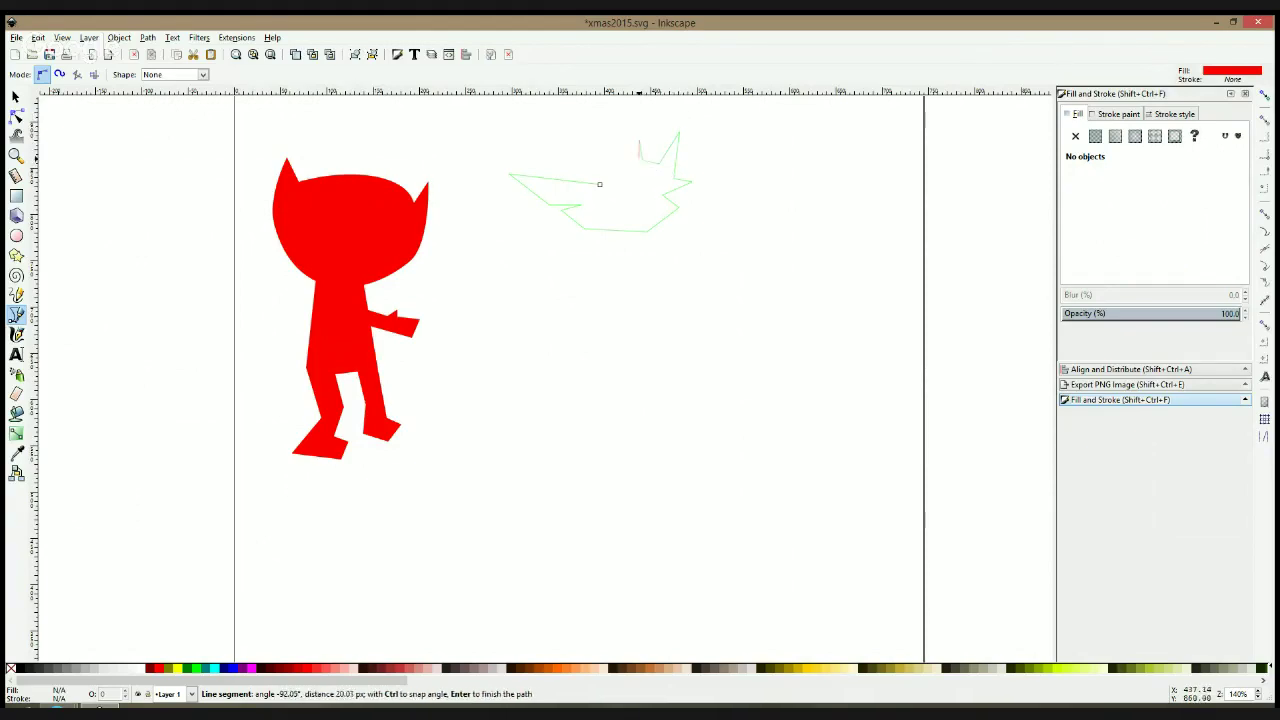
{"action": "left_click", "coordinate": [635, 153]}
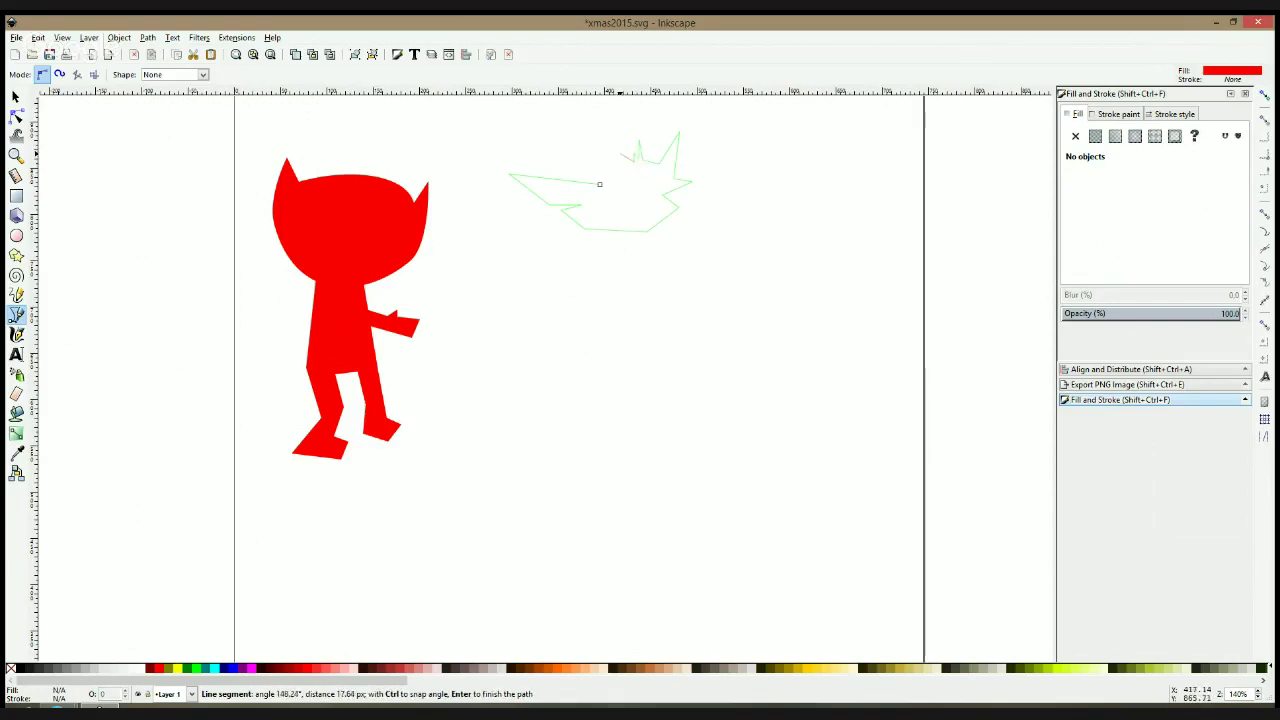
{"action": "left_click", "coordinate": [621, 121]}
{"action": "left_click", "coordinate": [599, 183]}
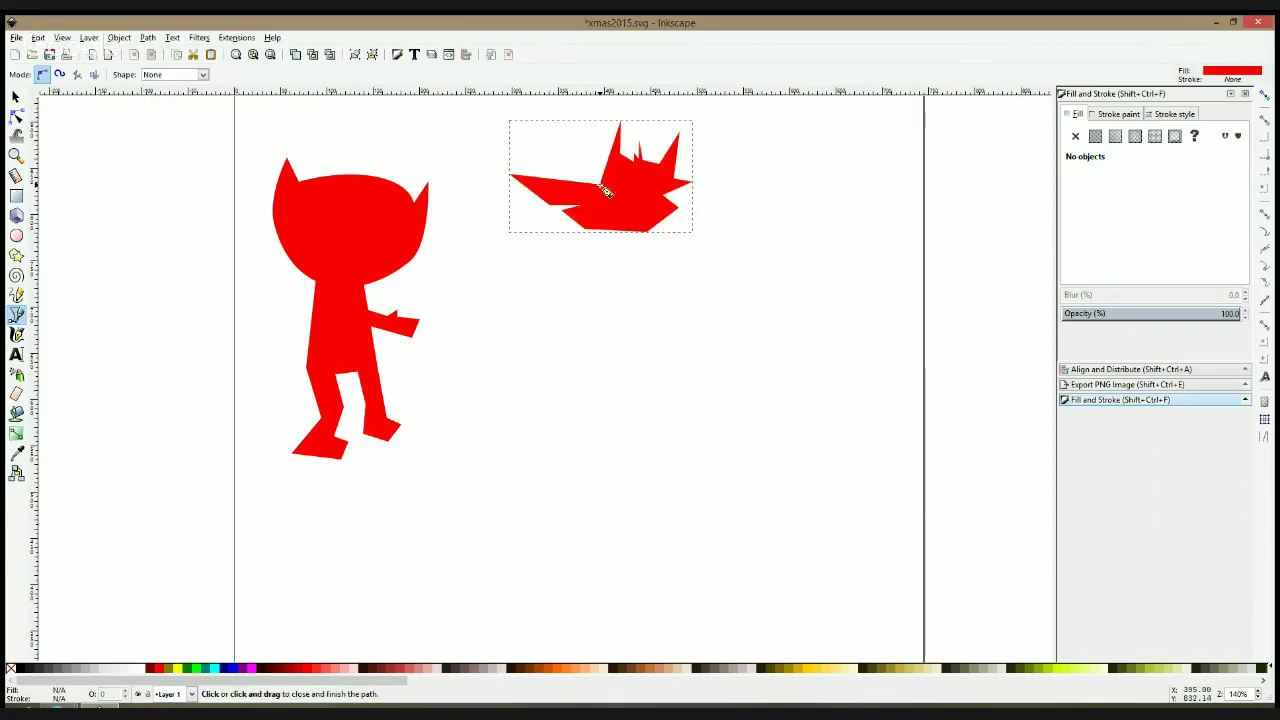
Shift the node between the second head's snout and front ear up and towards the snout tip
{"action": "left_click", "coordinate": [18, 119]}
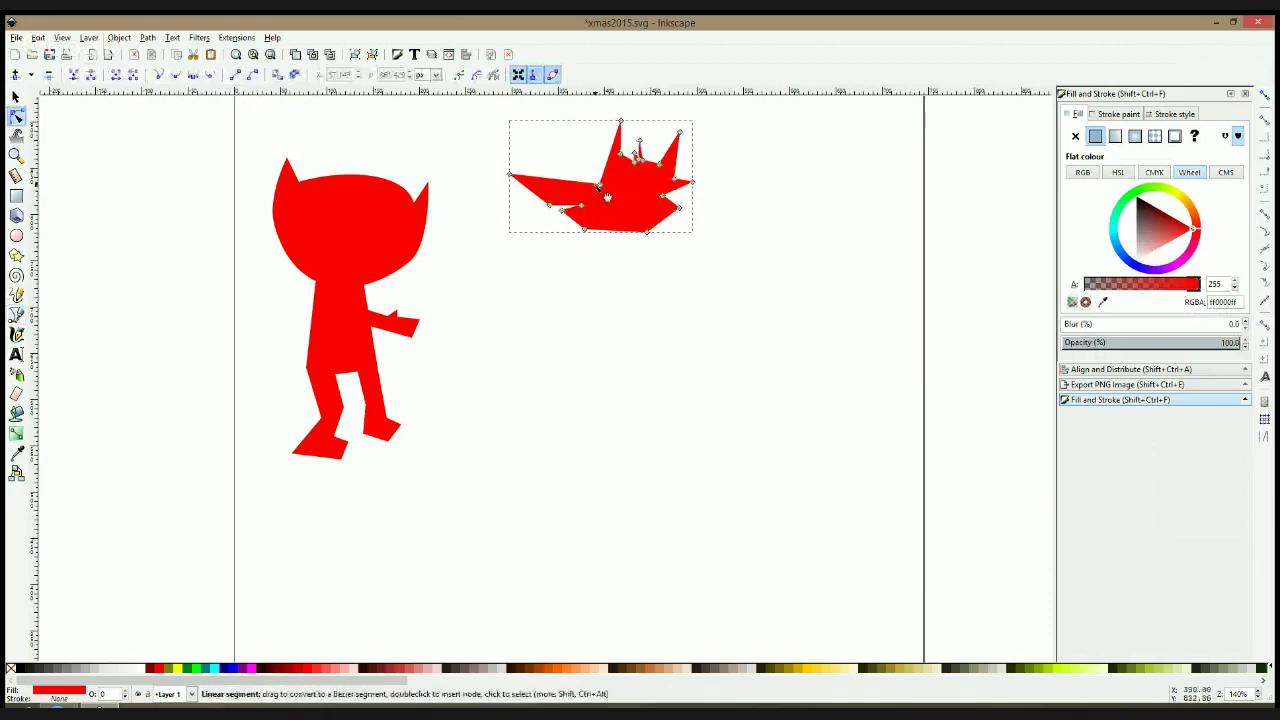
{"action": "left_click_drag", "start_coordinate": [607, 185], "coordinate": [588, 176]}
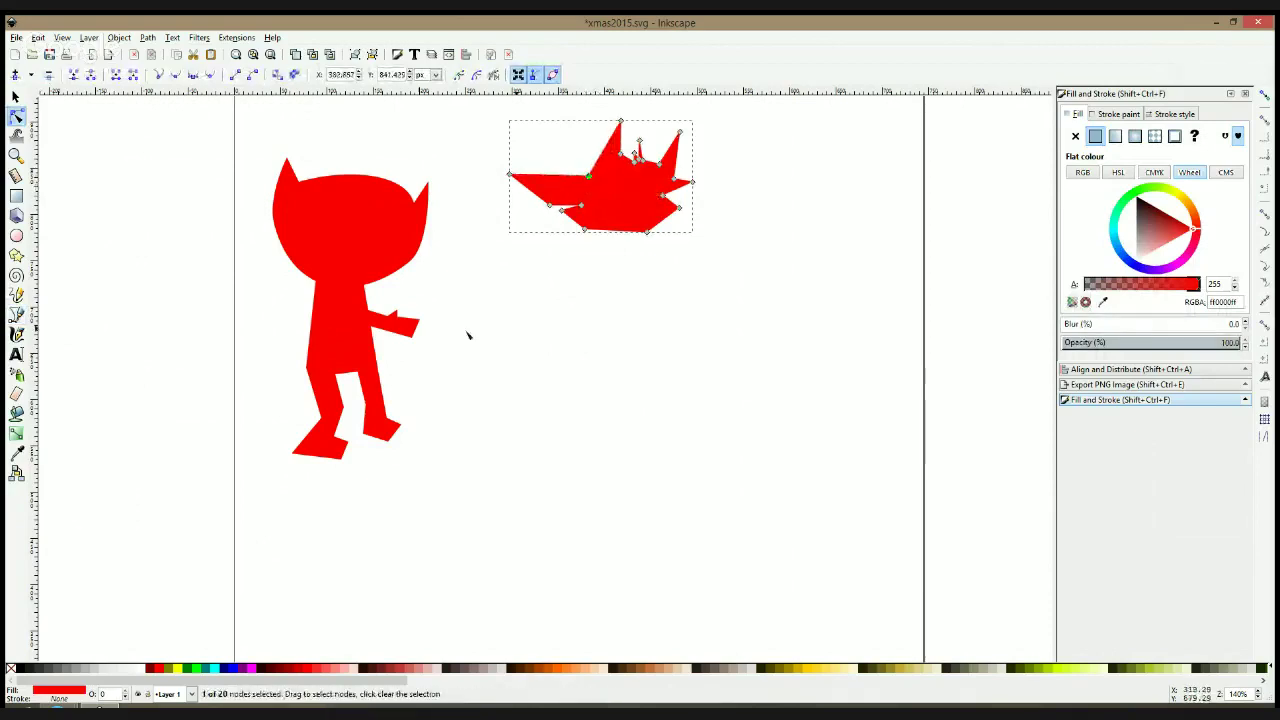
{"action": "left_click", "coordinate": [17, 315]}
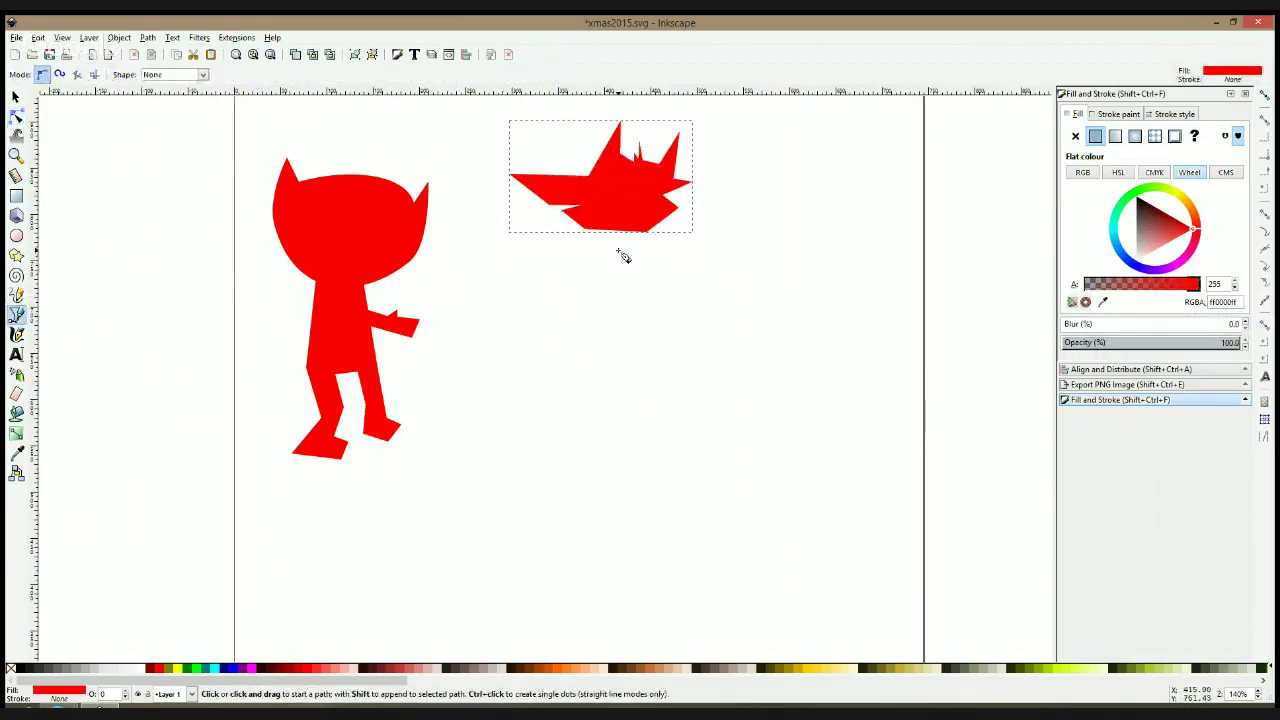
Scale down the first character's body slightly so its legs are shorter
{"action": "key", "text": "s"}
{"action": "left_click", "coordinate": [340, 323]}
{"action": "left_click", "coordinate": [388, 330], "text": "shift"}
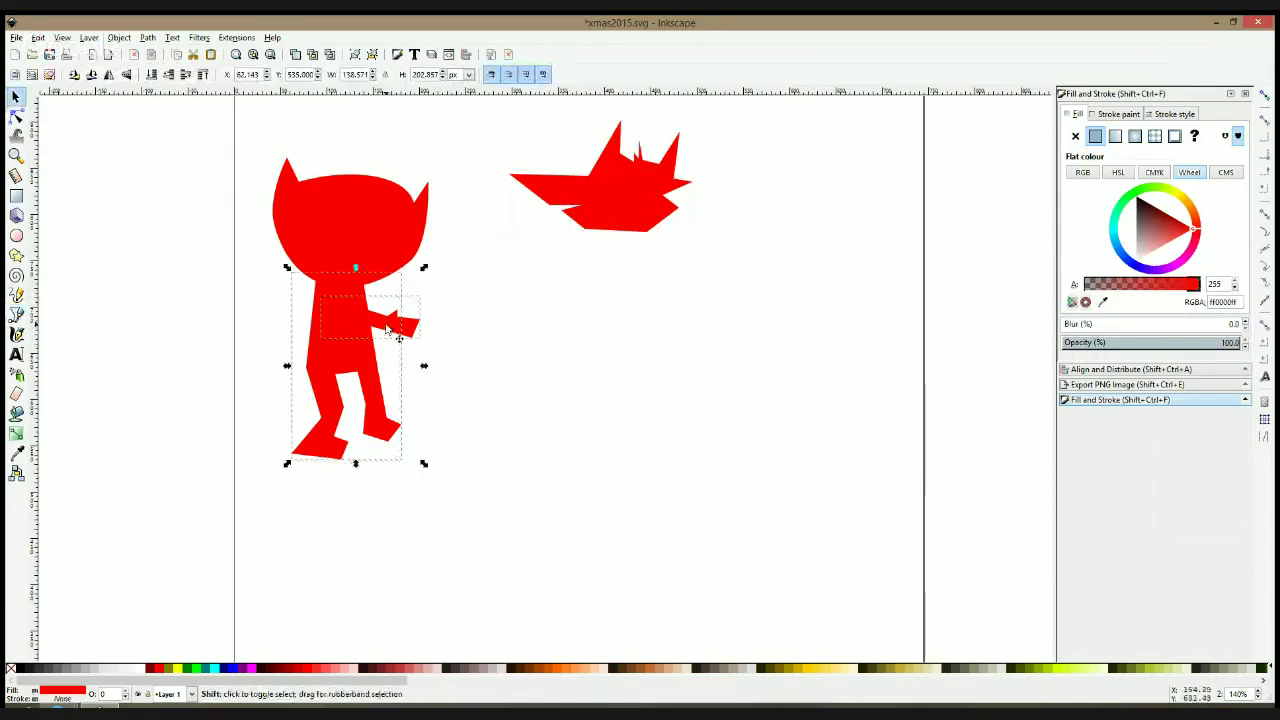
{"action": "left_click_drag", "start_coordinate": [349, 463], "coordinate": [348, 446]}
Enlarge the second character's head and reposition it slightly higher and closer to the first character
{"action": "left_click", "coordinate": [640, 200]}
{"action": "left_click_drag", "start_coordinate": [694, 236], "coordinate": [728, 260]}
{"action": "left_click_drag", "start_coordinate": [645, 227], "coordinate": [636, 223]}
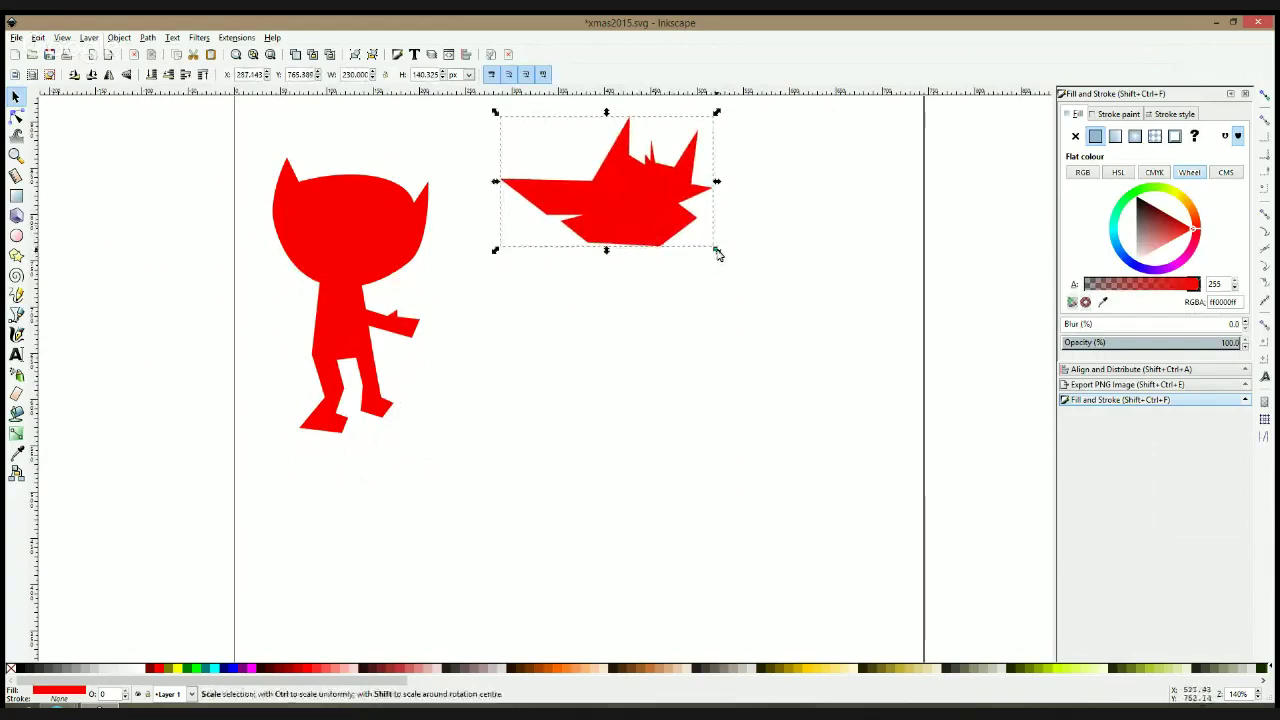
{"action": "left_click_drag", "start_coordinate": [717, 254], "coordinate": [728, 264]}
Outline the front of the second character's torso below its head, continuing into a forward-stepping leg with a long angular foot
{"action": "left_click", "coordinate": [16, 314]}
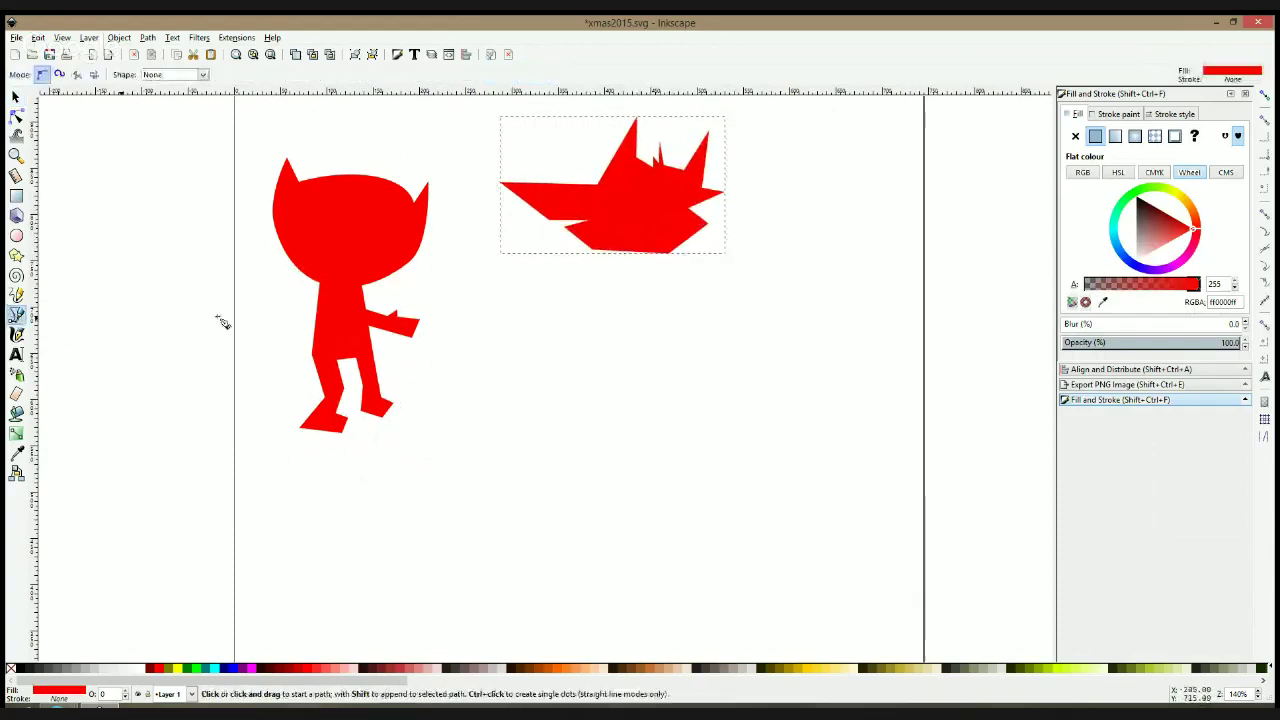
{"action": "left_click", "coordinate": [627, 242]}
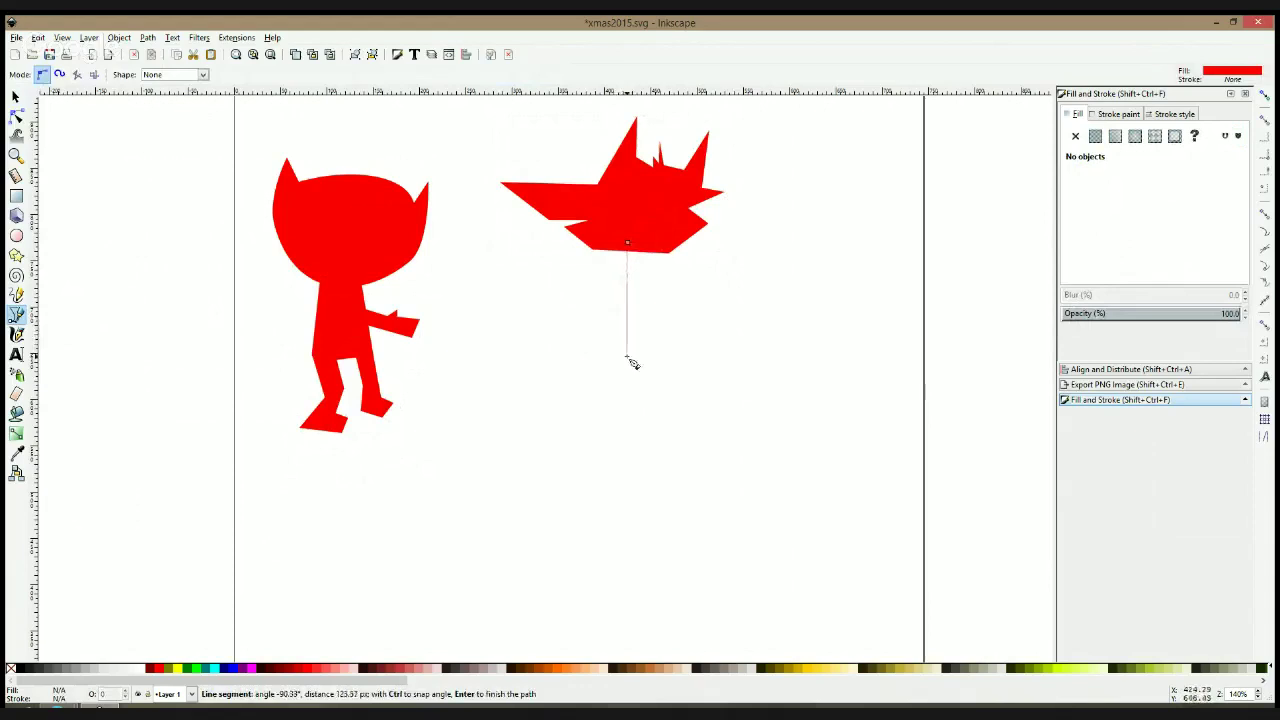
{"action": "left_click", "coordinate": [626, 348]}
{"action": "left_click", "coordinate": [598, 410]}
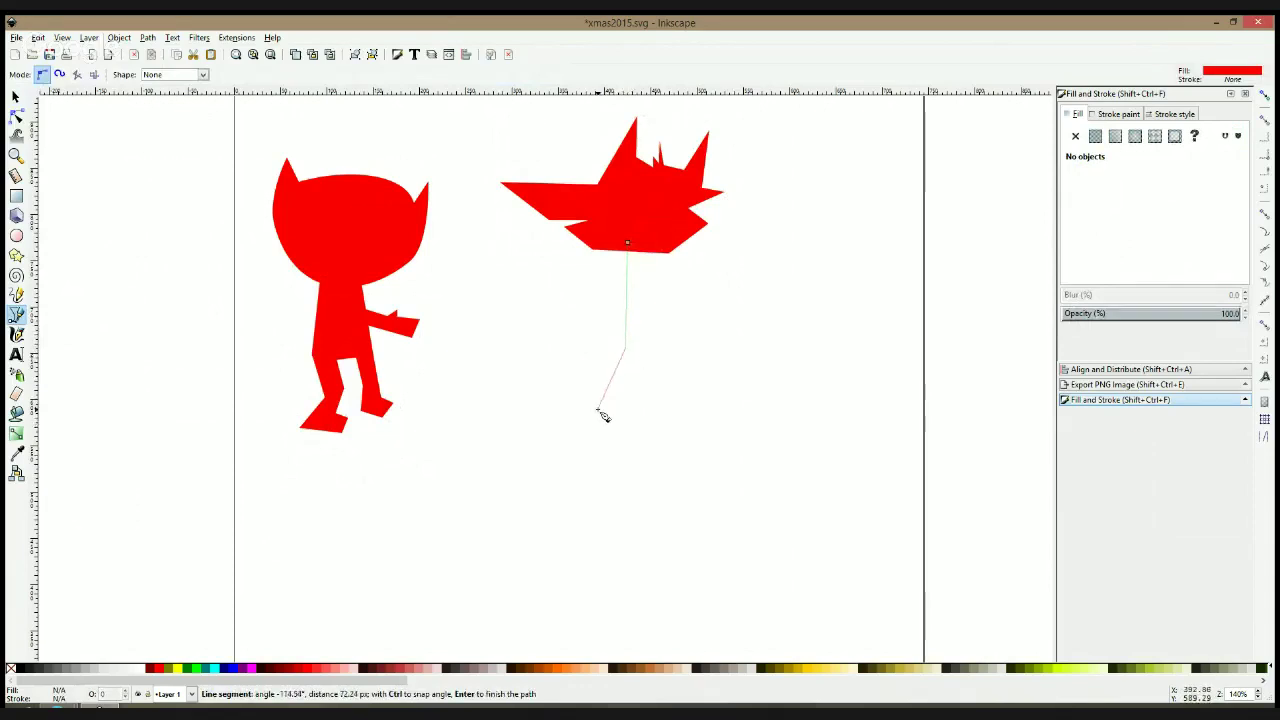
{"action": "left_click", "coordinate": [598, 432]}
{"action": "left_click", "coordinate": [562, 437]}
{"action": "left_click", "coordinate": [577, 456]}
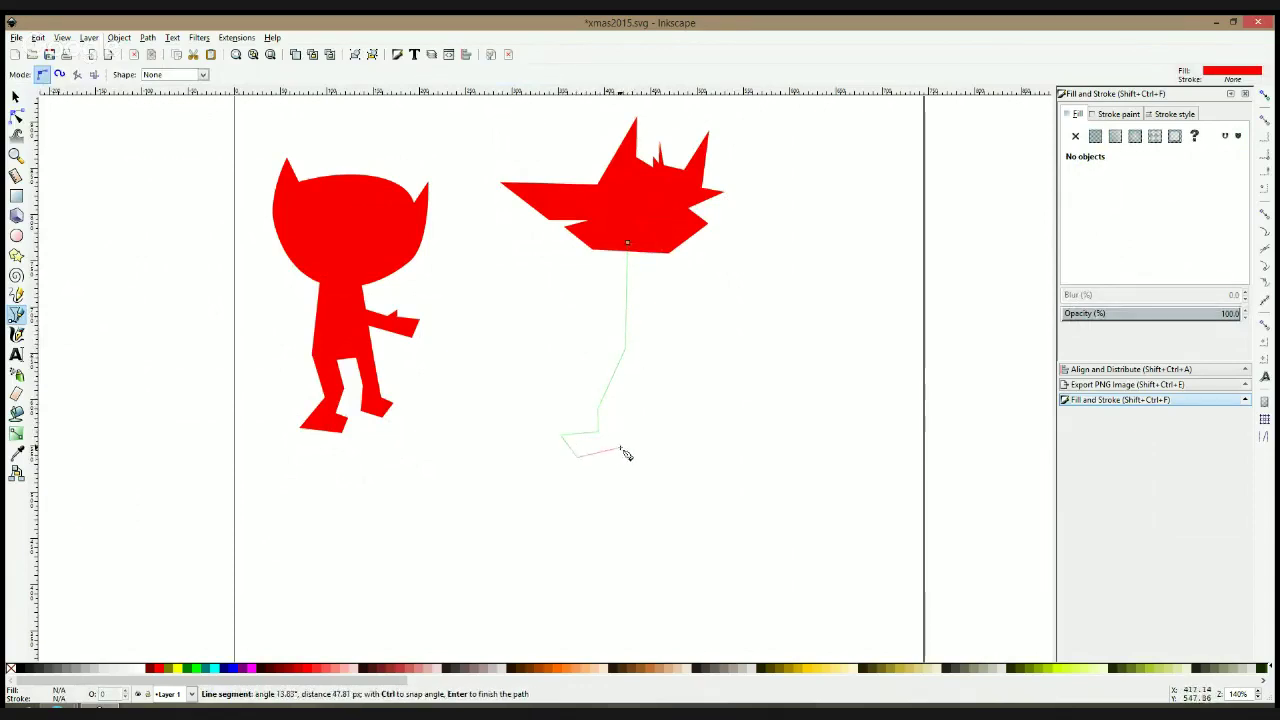
{"action": "left_click", "coordinate": [620, 442]}
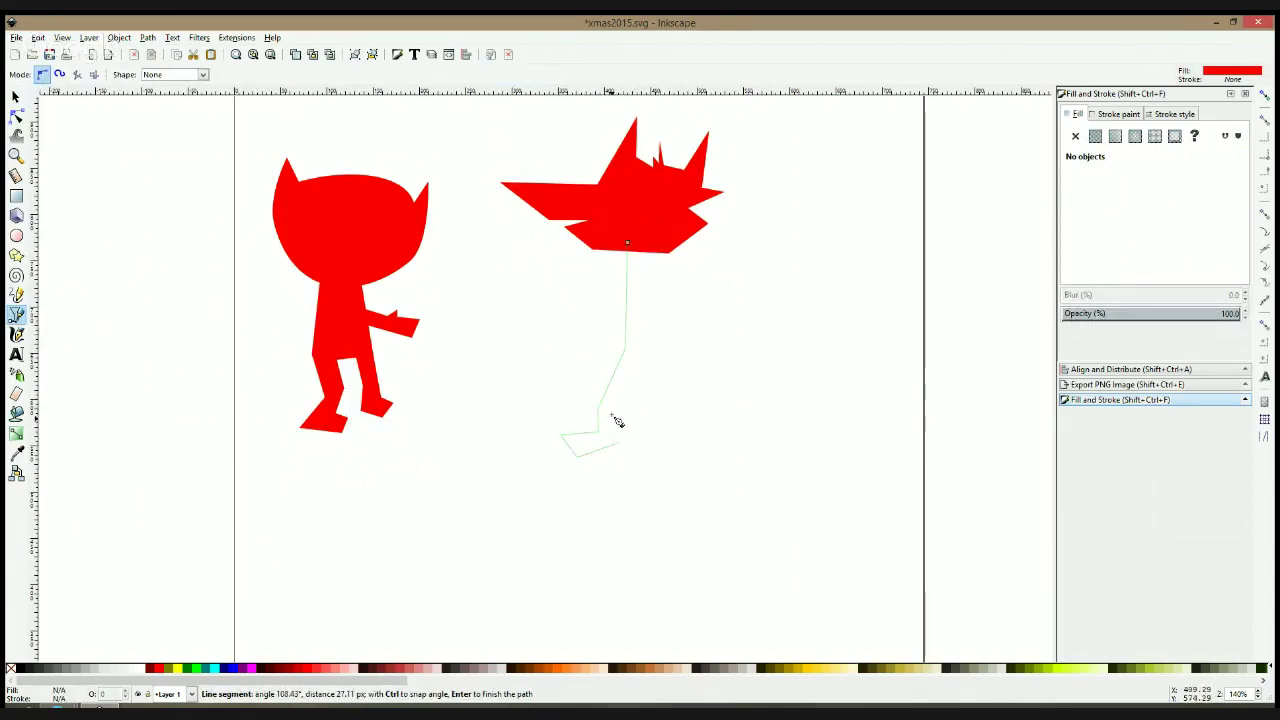
Complete the second character's body with a thin, nearly straight rear leg, a small foot and a tapered back, closing the path
{"action": "left_click", "coordinate": [643, 359]}
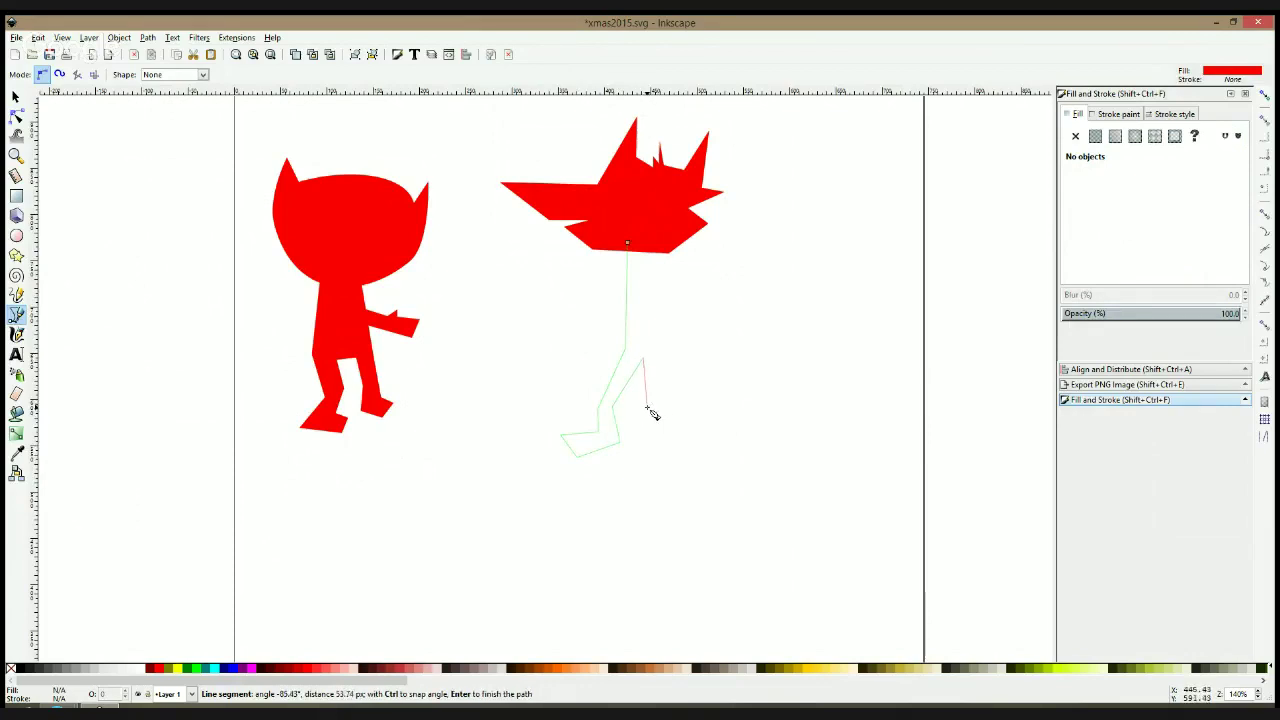
{"action": "left_click", "coordinate": [647, 408]}
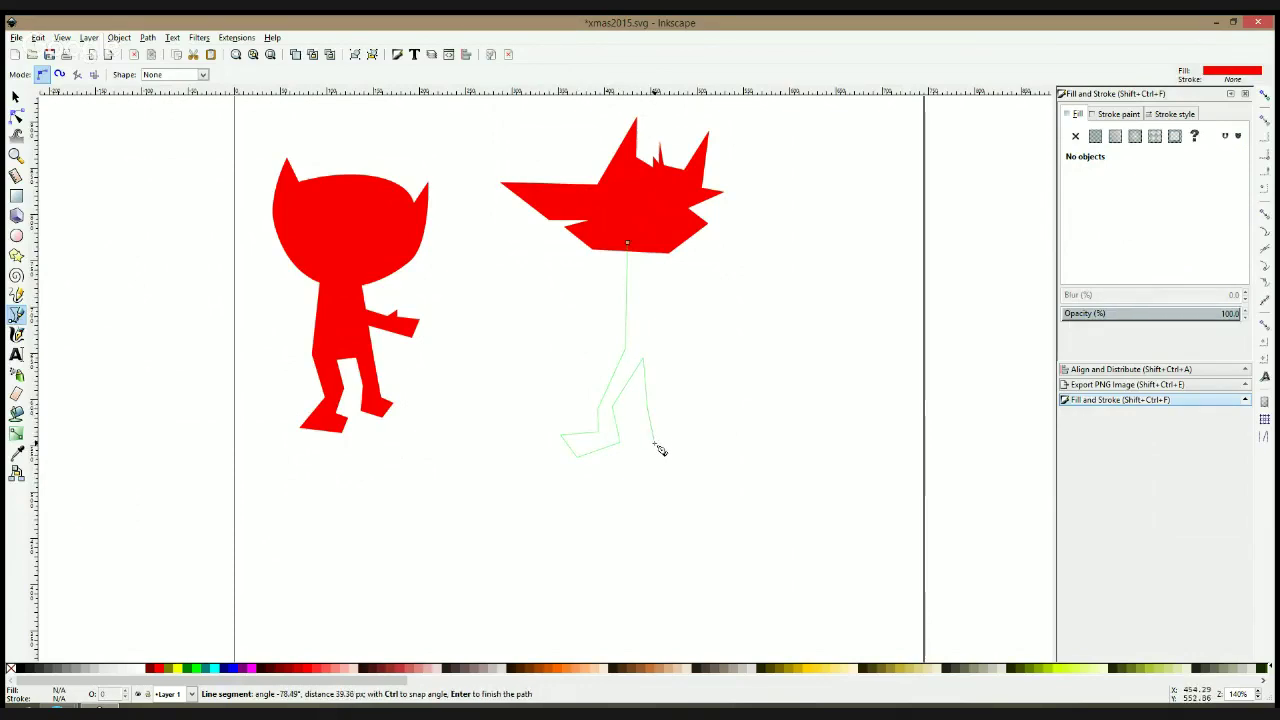
{"action": "left_click", "coordinate": [653, 450]}
{"action": "left_click", "coordinate": [670, 452]}
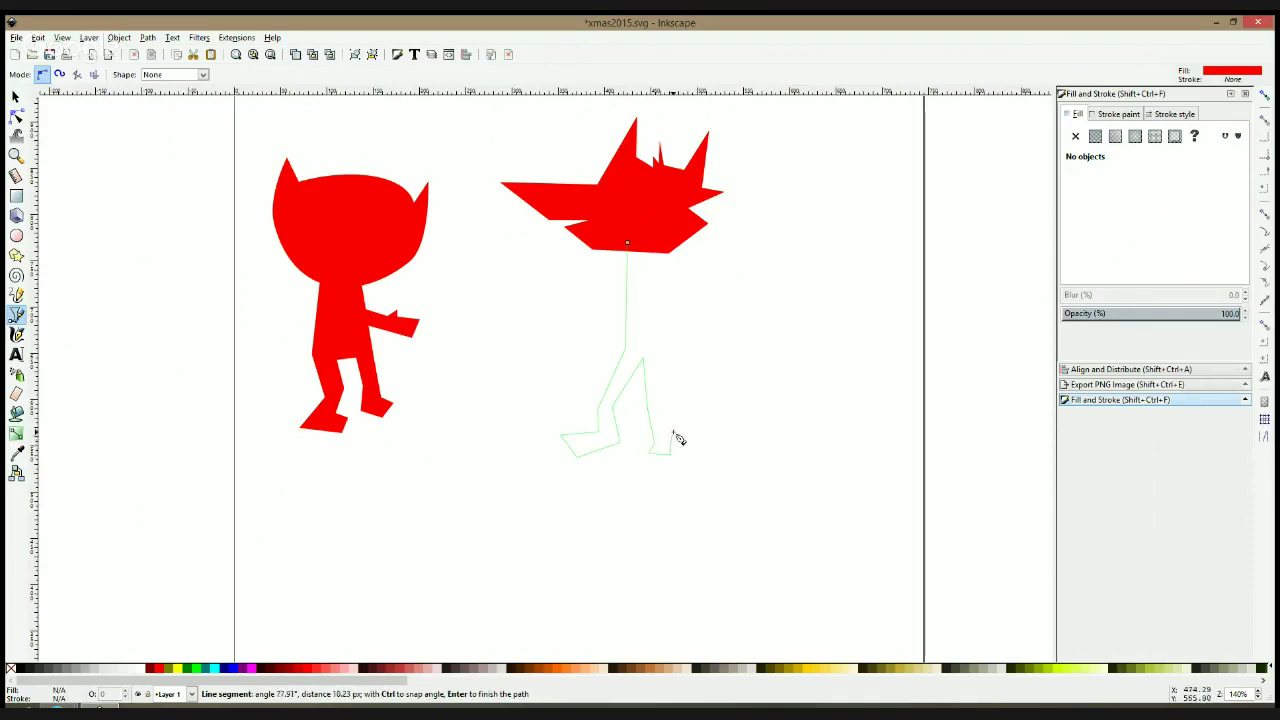
{"action": "left_click", "coordinate": [655, 357]}
{"action": "left_click", "coordinate": [669, 246]}
{"action": "left_click", "coordinate": [627, 242]}
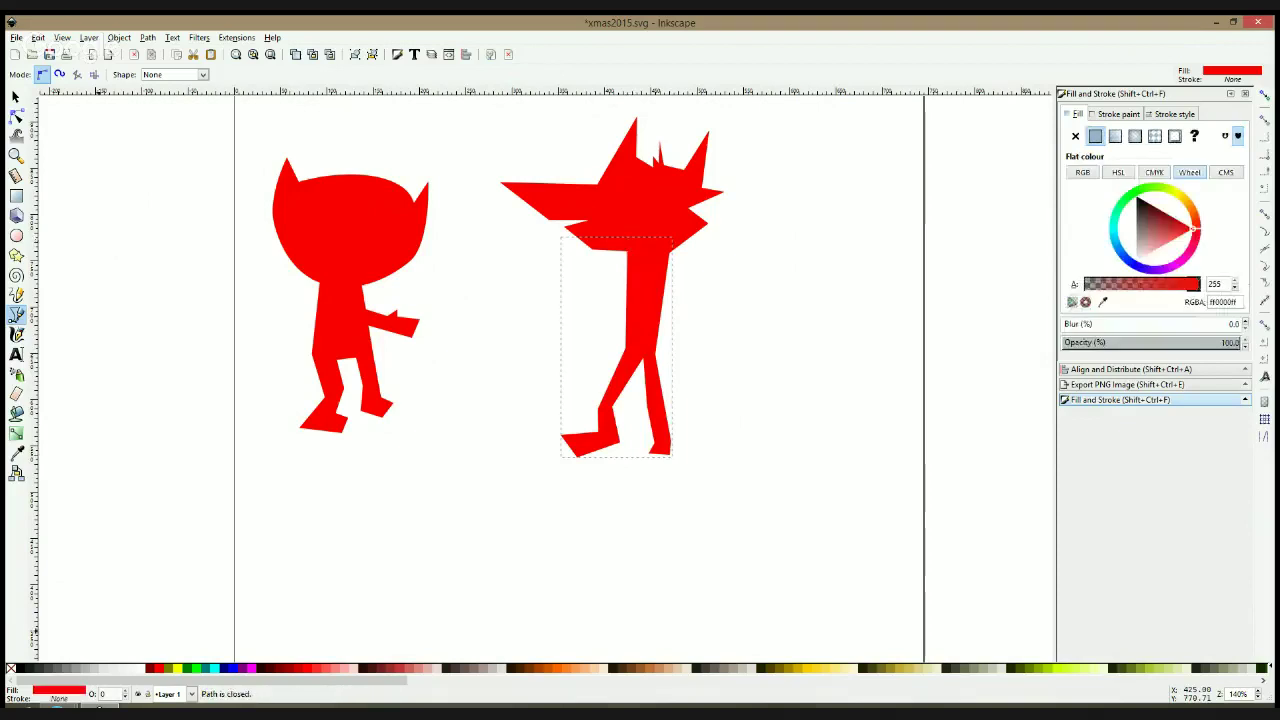
{"action": "left_click", "coordinate": [82, 706]}
{"action": "left_click", "coordinate": [205, 635]}
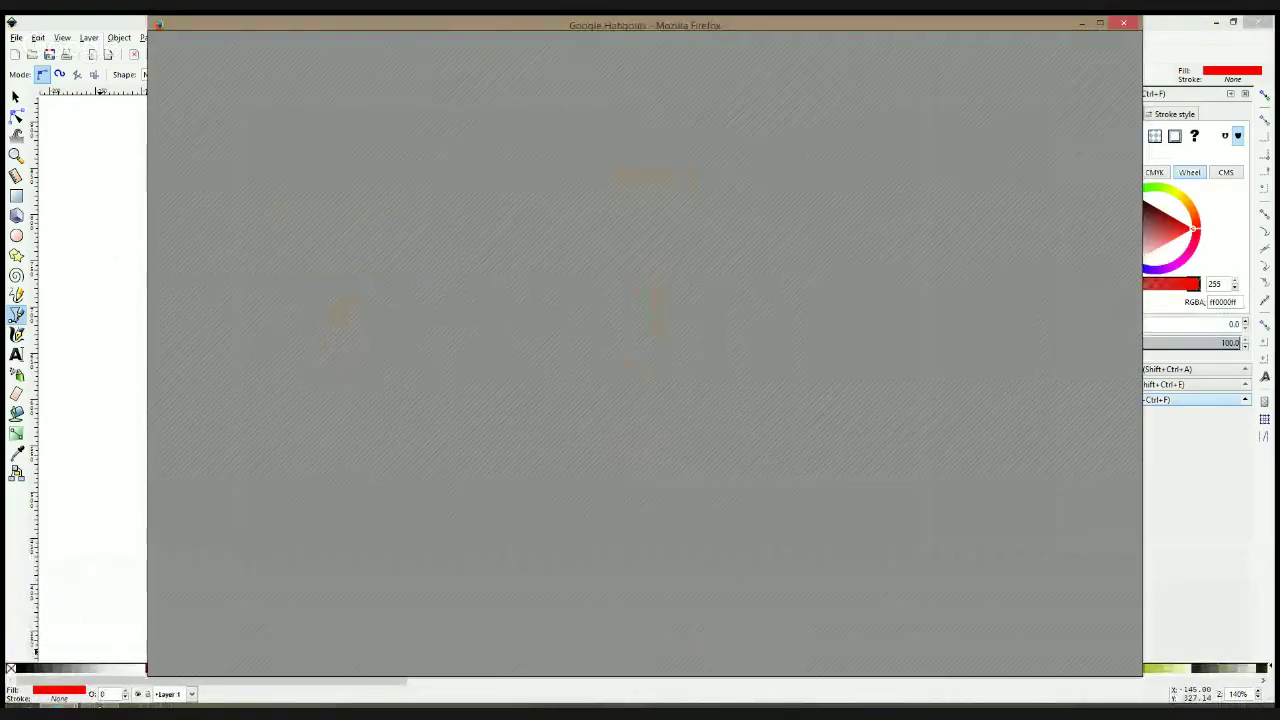
{"action": "left_click", "coordinate": [93, 387]}
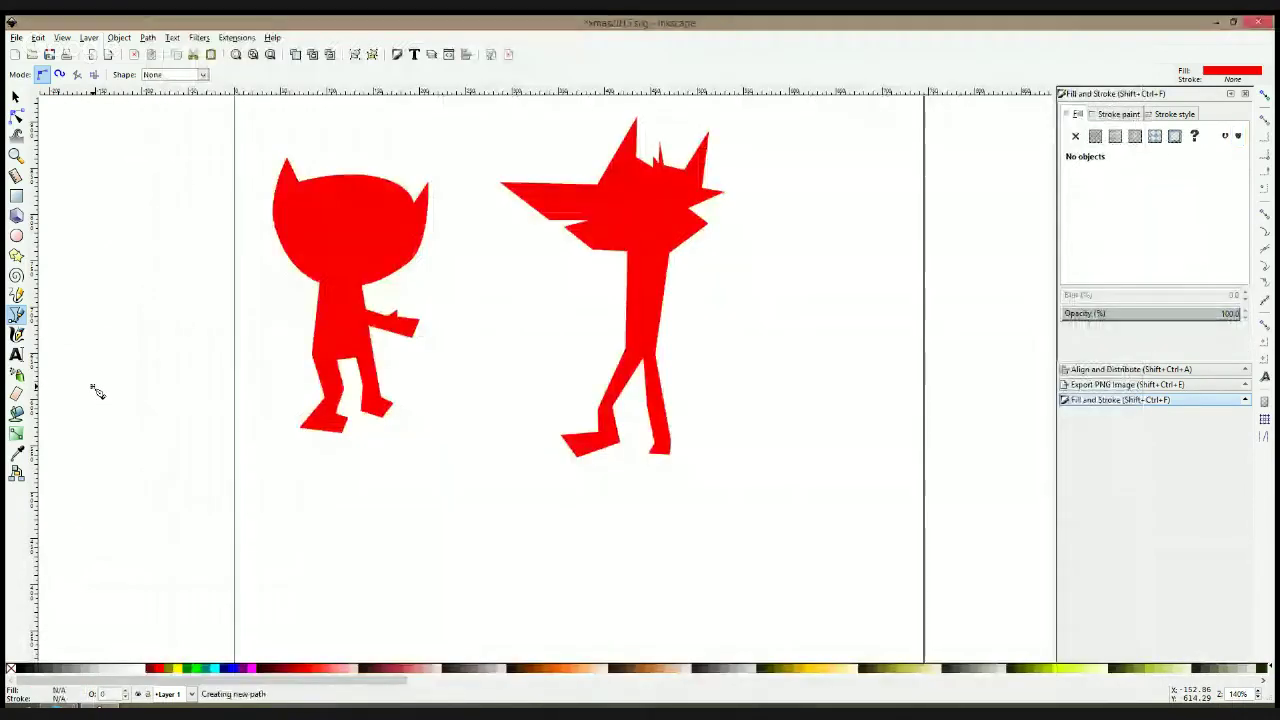
{"action": "key", "text": "F1"}
{"action": "mouse_move", "coordinate": [60, 706]}
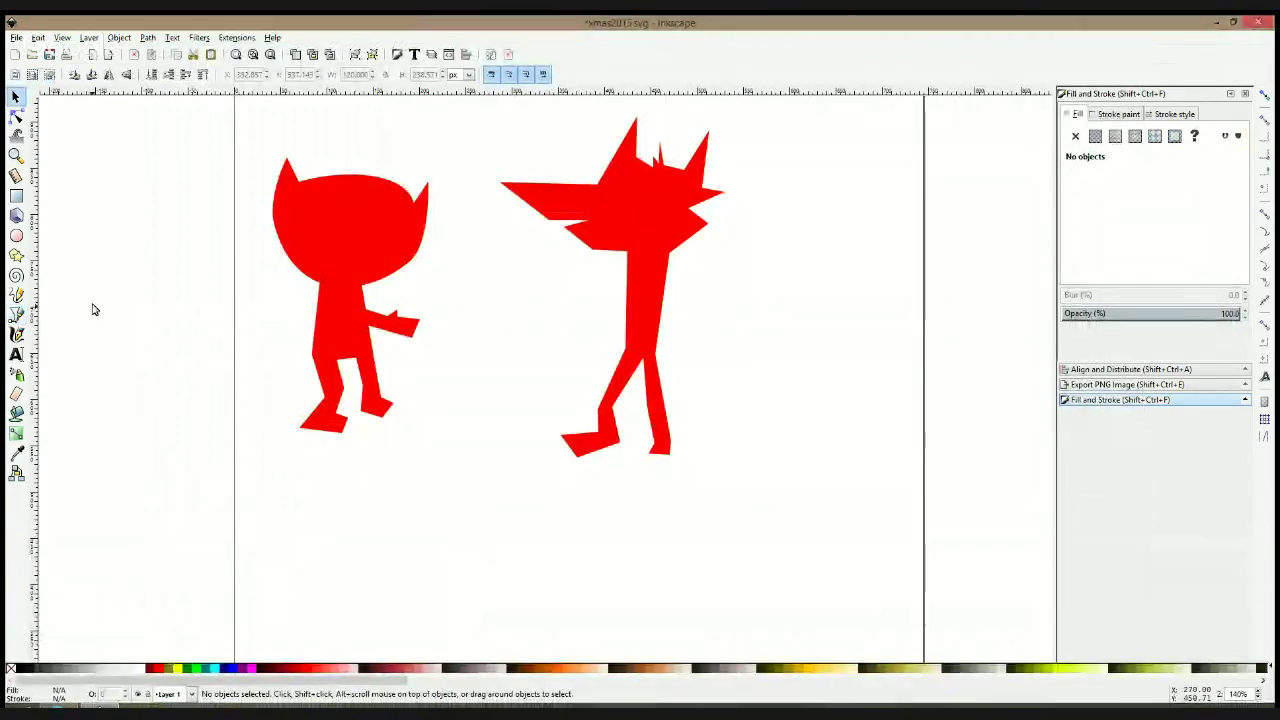
{"action": "left_click", "coordinate": [16, 314]}
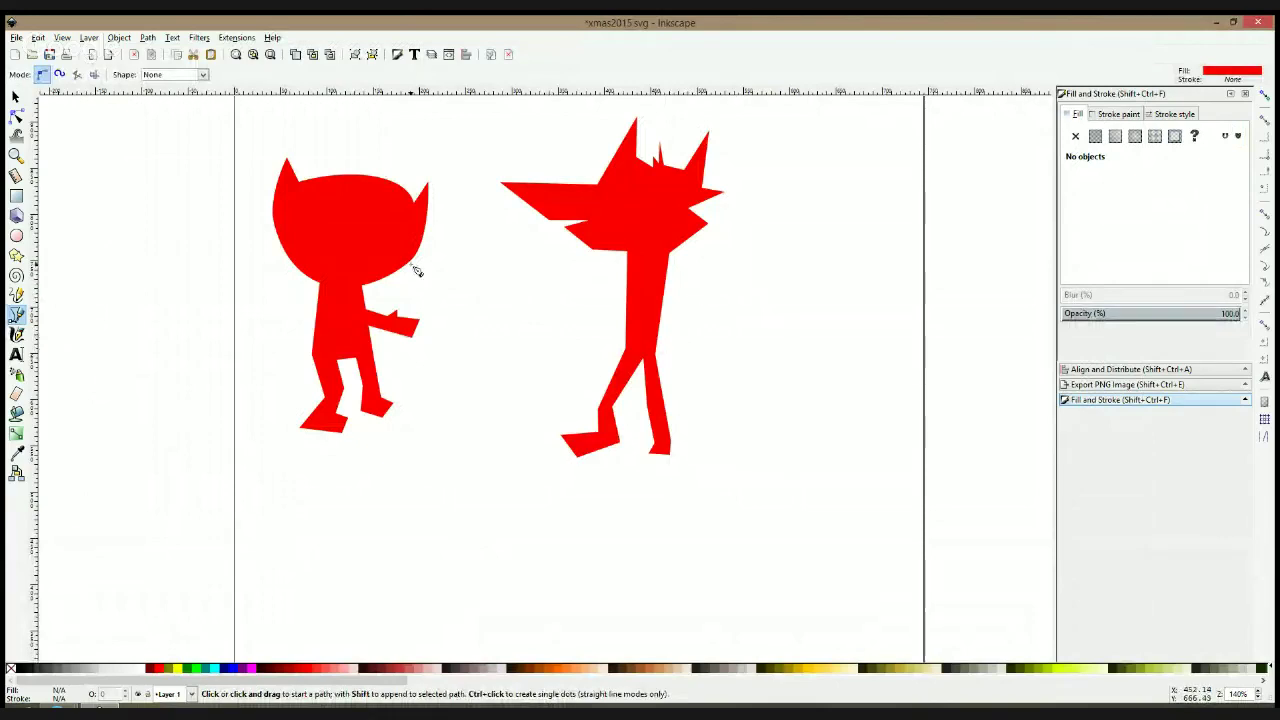
Bend the straight edges of the second character's legs into curves
{"action": "left_click", "coordinate": [16, 116]}
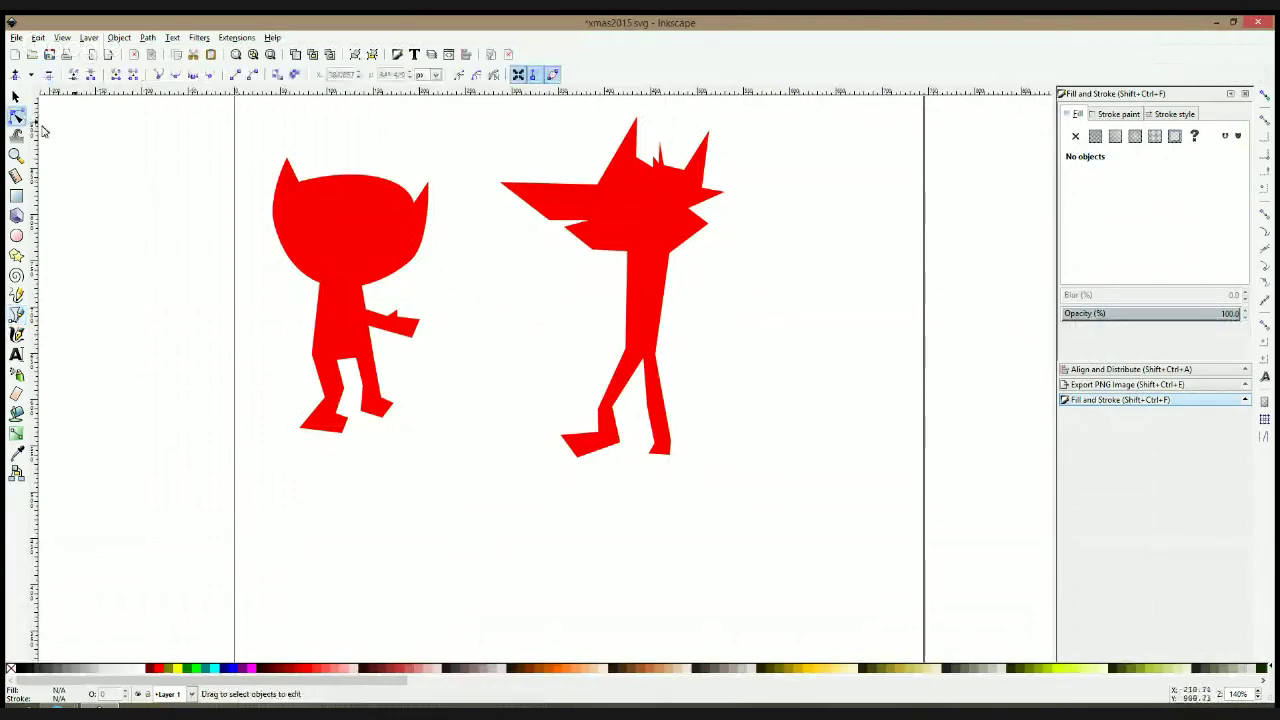
{"action": "left_click", "coordinate": [670, 453]}
{"action": "left_click", "coordinate": [668, 410]}
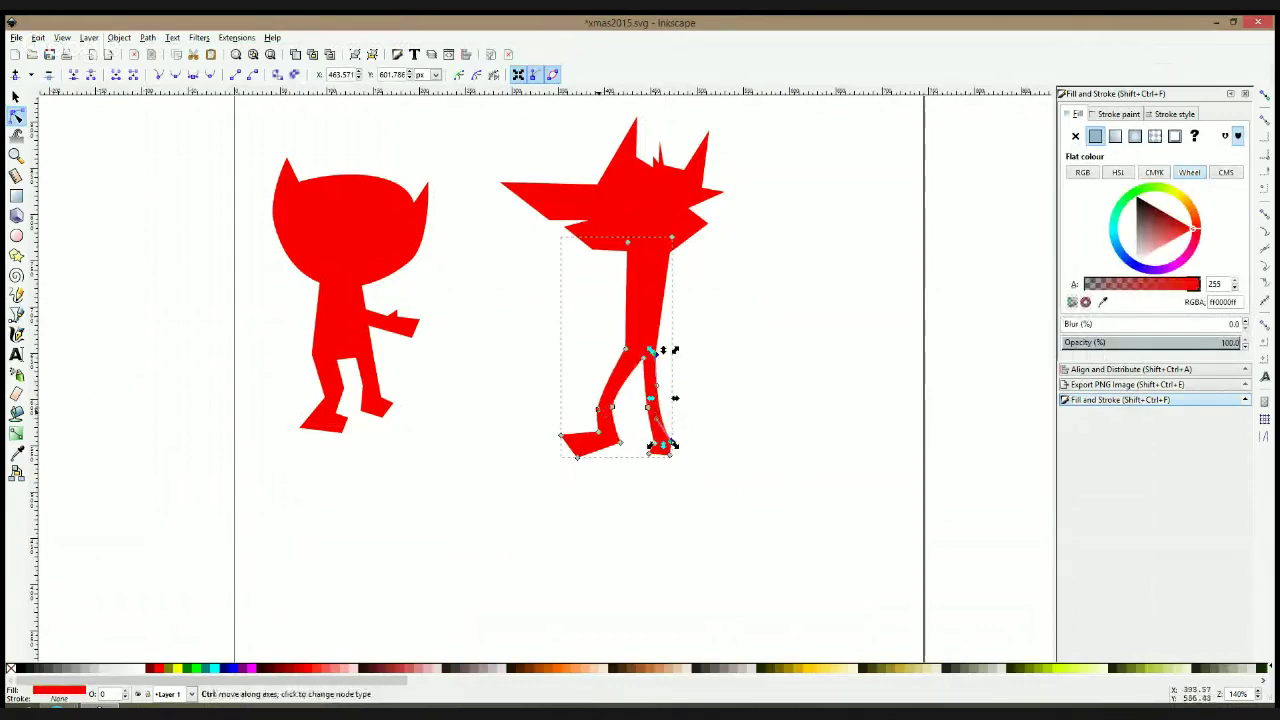
Round the second character's long foot by smoothing its toe nodes and raising its sole, and lower the small foot to lengthen its leg
{"action": "left_click", "coordinate": [561, 435], "text": "ctrl"}
{"action": "left_click", "coordinate": [577, 458], "text": "ctrl"}
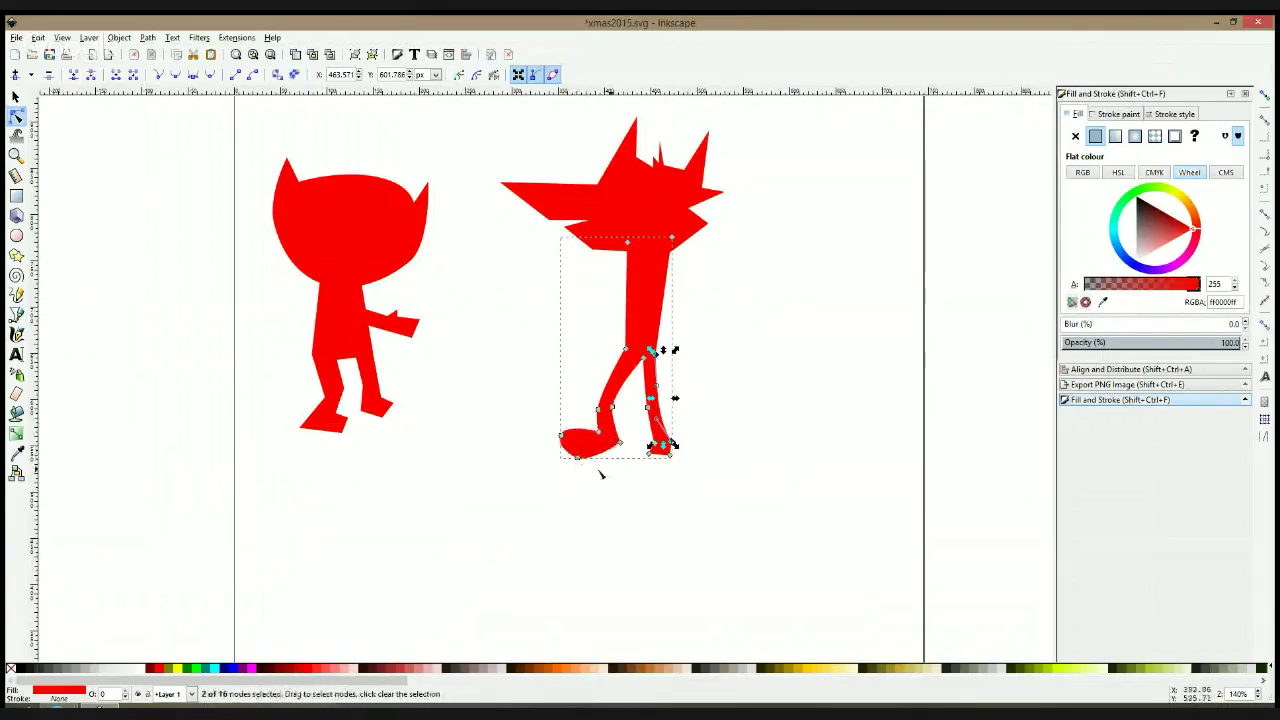
{"action": "left_click", "coordinate": [568, 457]}
{"action": "left_click_drag", "start_coordinate": [577, 462], "coordinate": [562, 457]}
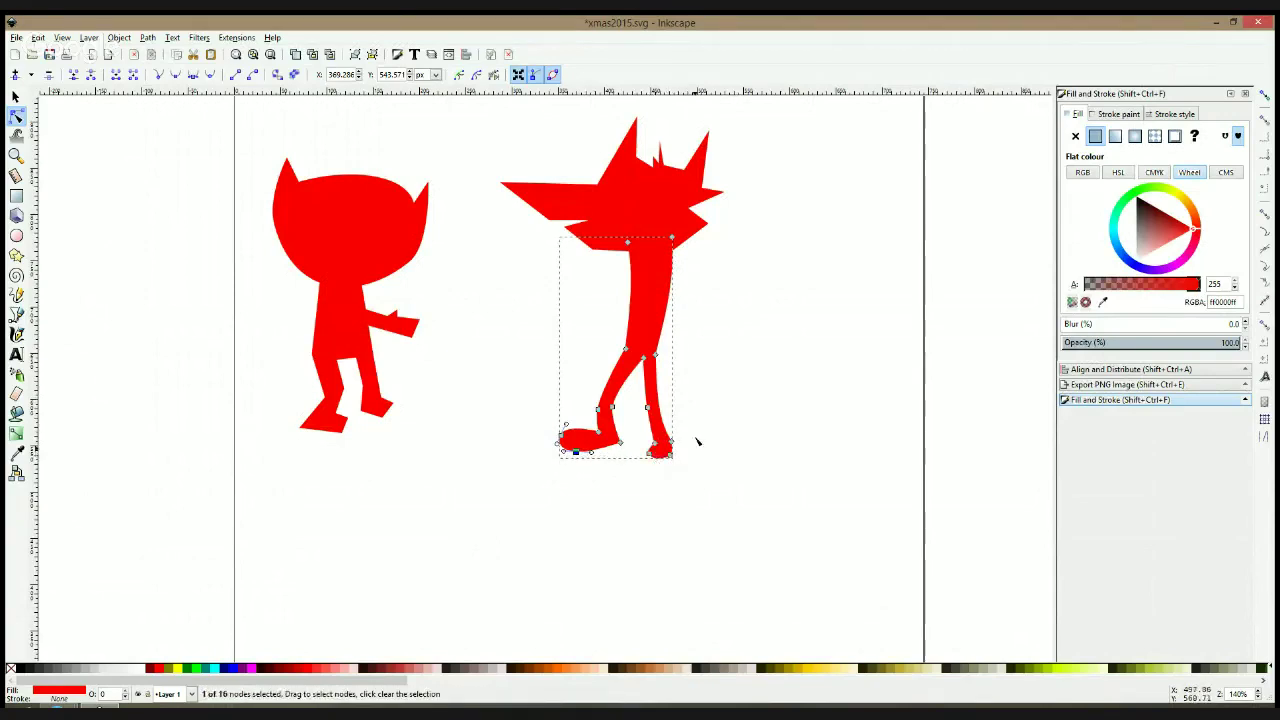
{"action": "left_click_drag", "start_coordinate": [695, 430], "coordinate": [660, 467]}
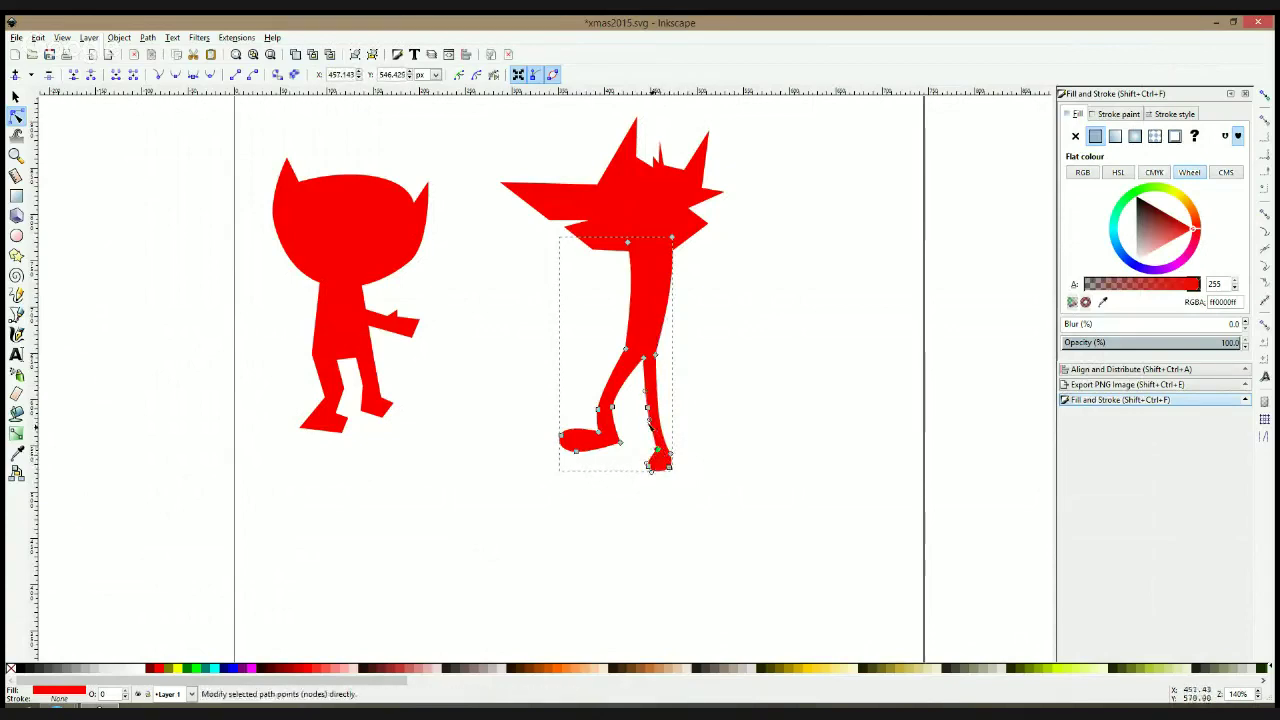
Shift the knee node of the second character's rear leg slightly forward
{"action": "left_click_drag", "start_coordinate": [648, 407], "coordinate": [643, 408]}
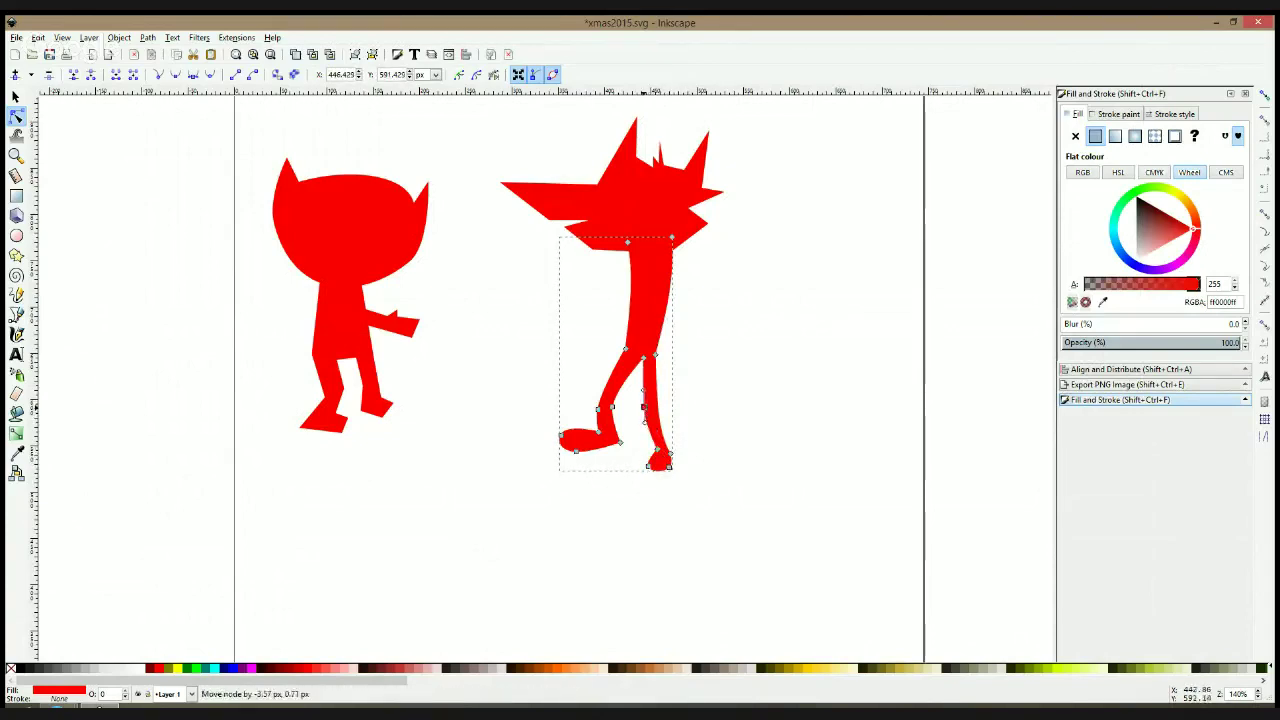
{"action": "left_click", "coordinate": [684, 309]}
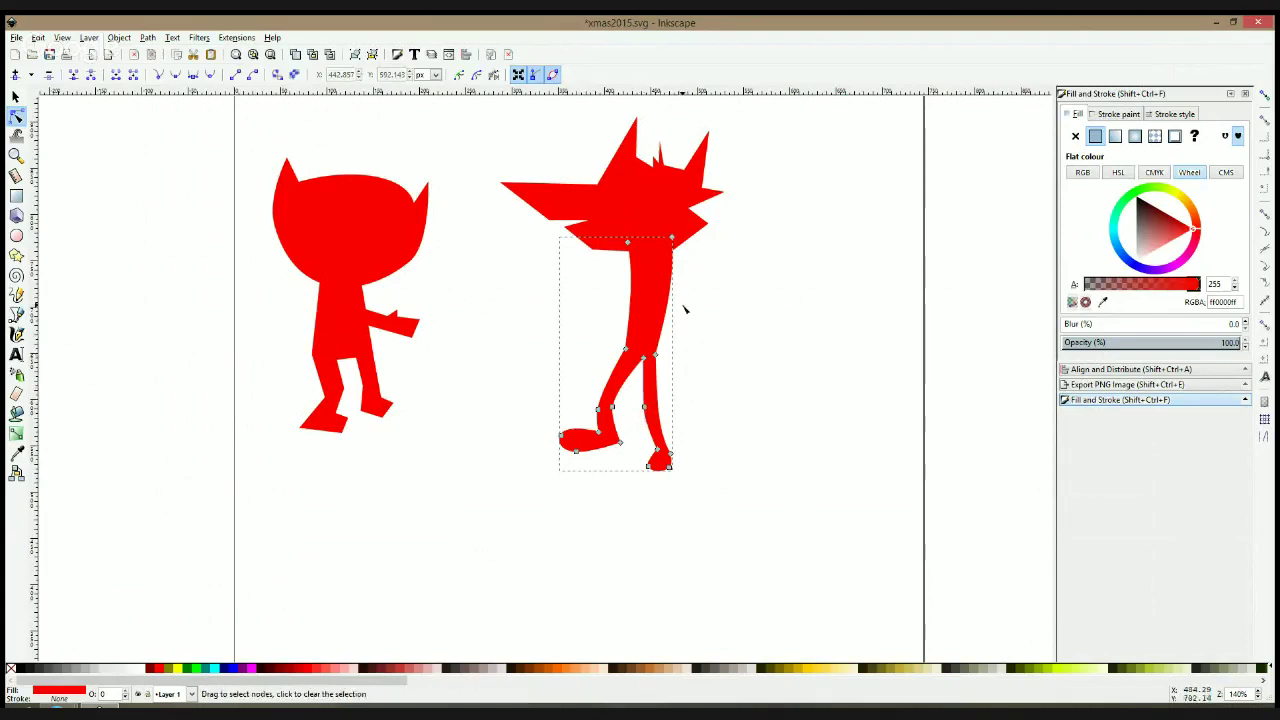
{"action": "left_click", "coordinate": [714, 263]}
Lower and extend the second character's rear cheek spikes, and move its mouth and chin nodes back toward the neck
{"action": "left_click", "coordinate": [654, 145]}
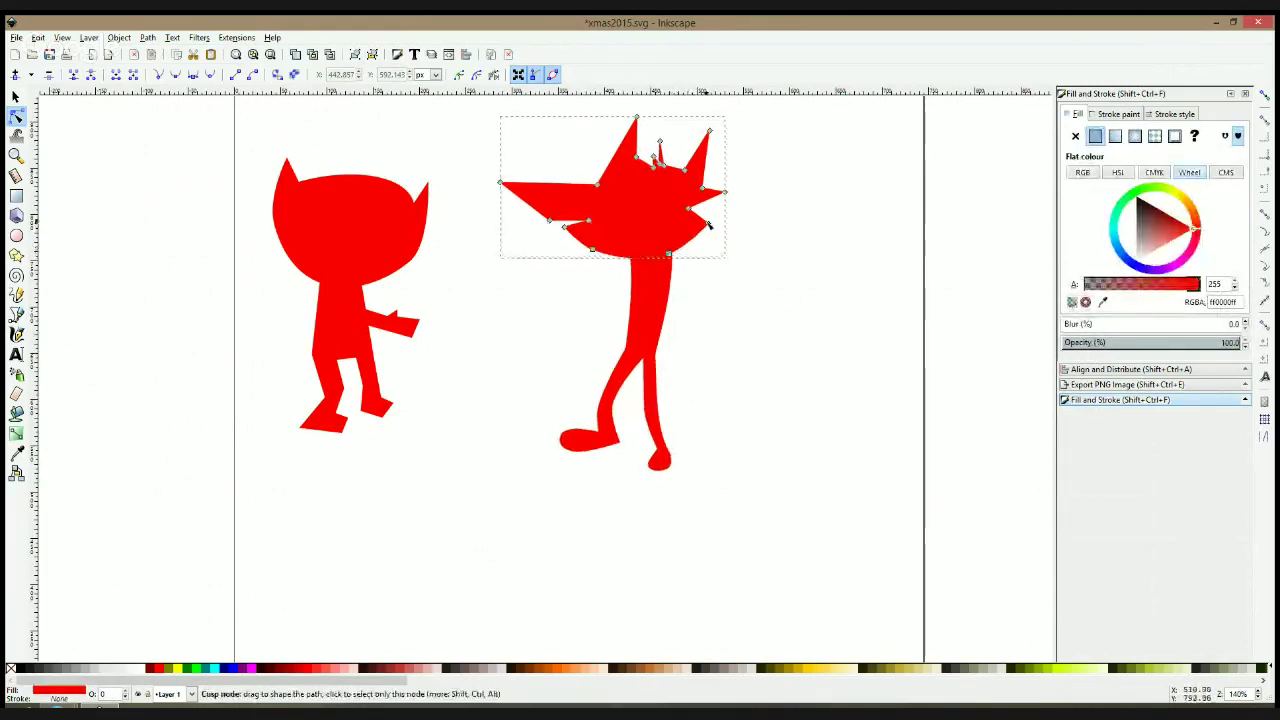
{"action": "left_click_drag", "start_coordinate": [708, 223], "coordinate": [718, 228]}
{"action": "left_click_drag", "start_coordinate": [755, 180], "coordinate": [732, 209]}
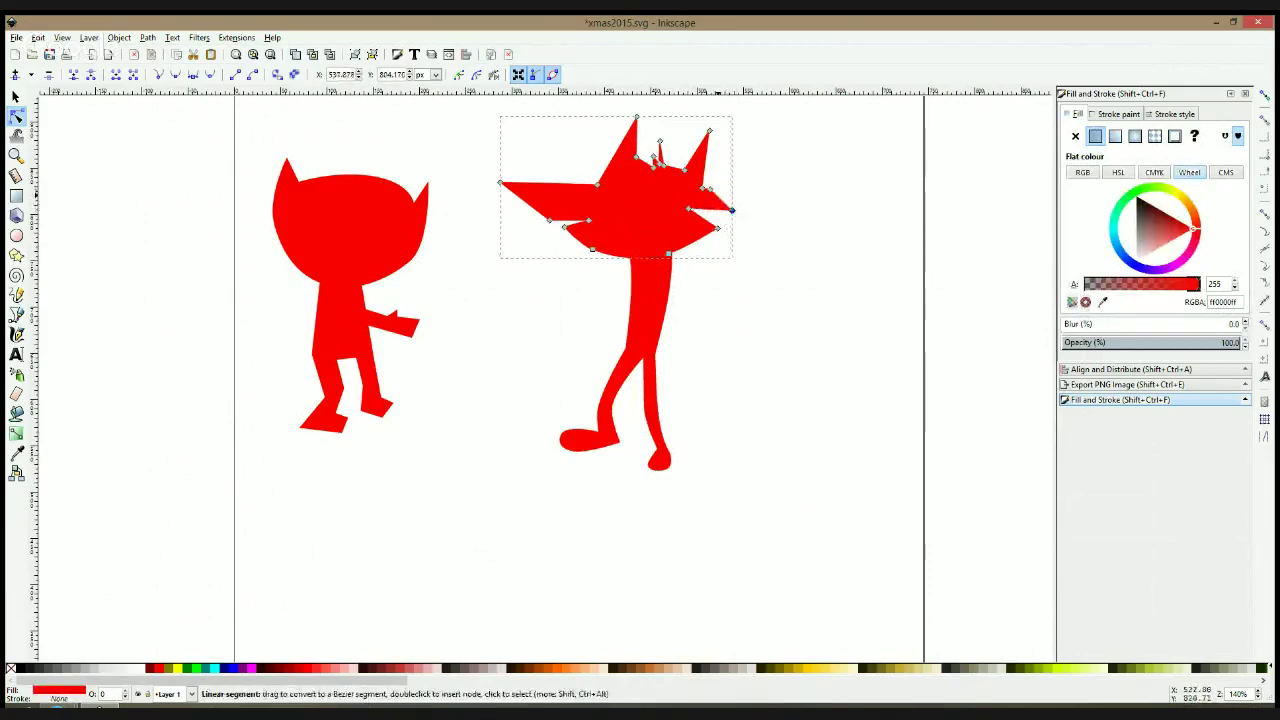
{"action": "double_click", "coordinate": [703, 212]}
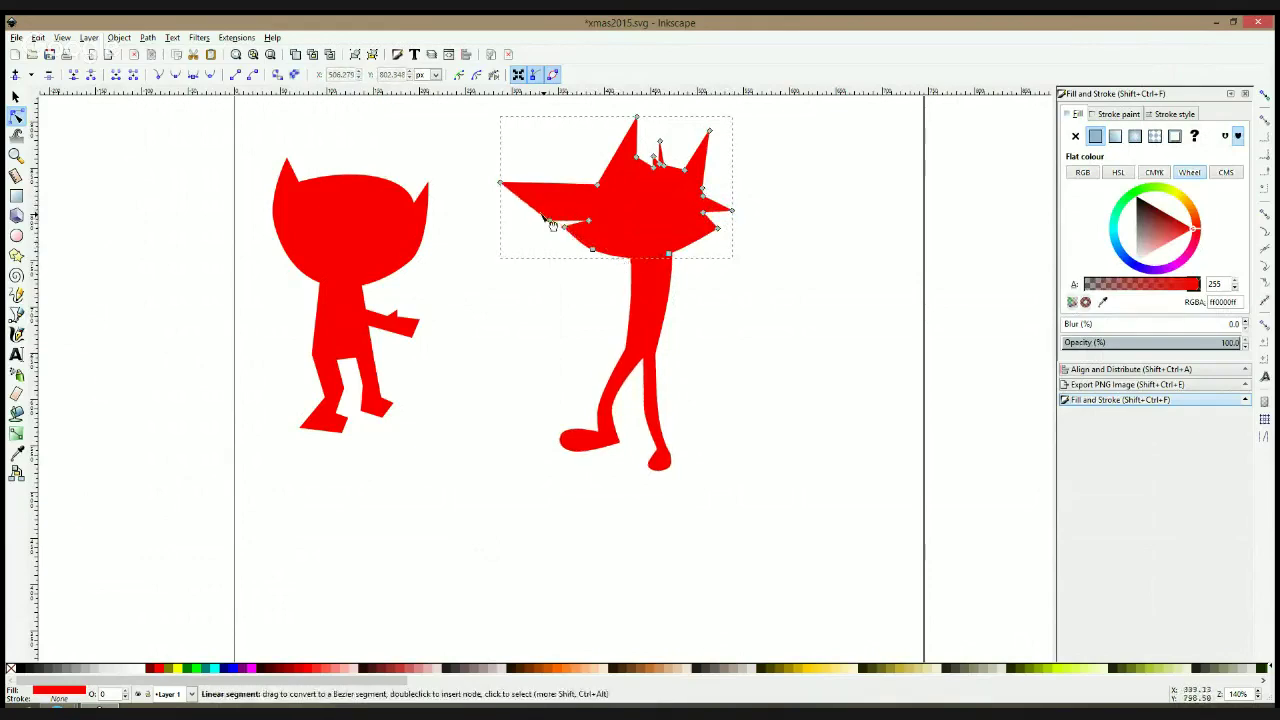
{"action": "left_click_drag", "start_coordinate": [643, 202], "coordinate": [610, 258]}
{"action": "left_click", "coordinate": [587, 256]}
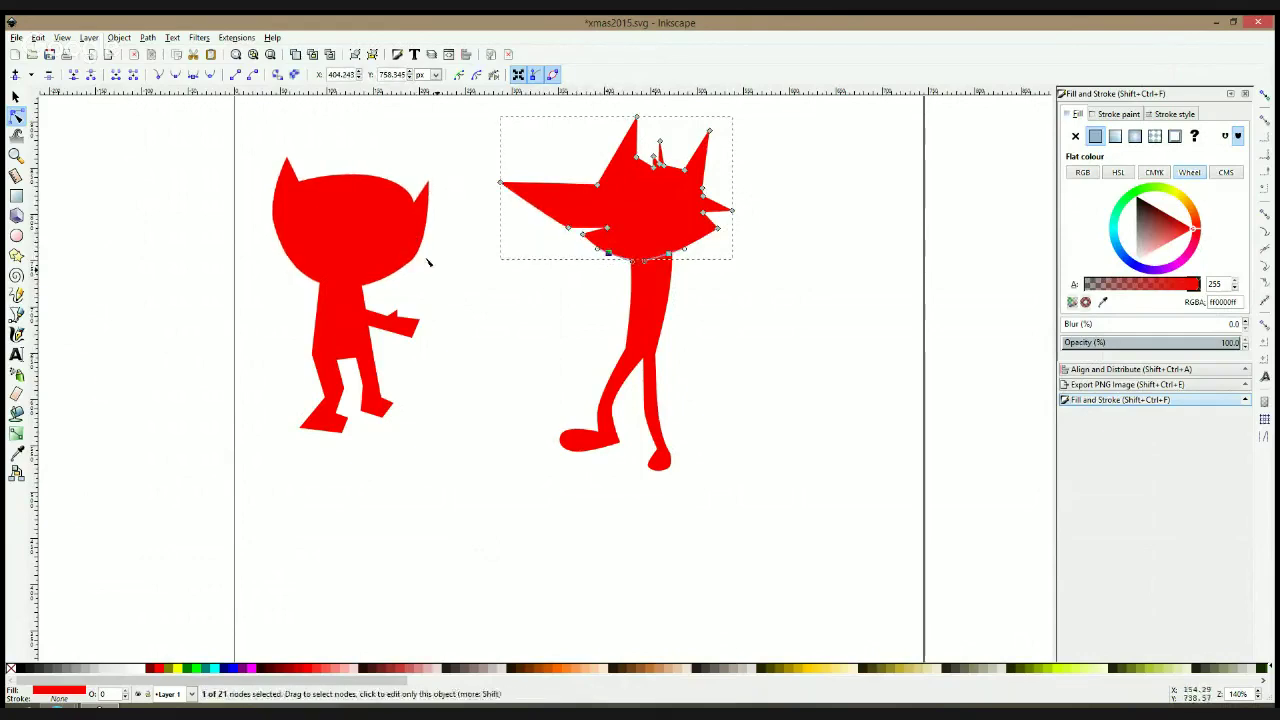
Recolour all the shapes of both characters with the dark grey fill 333333
{"action": "left_click", "coordinate": [660, 290]}
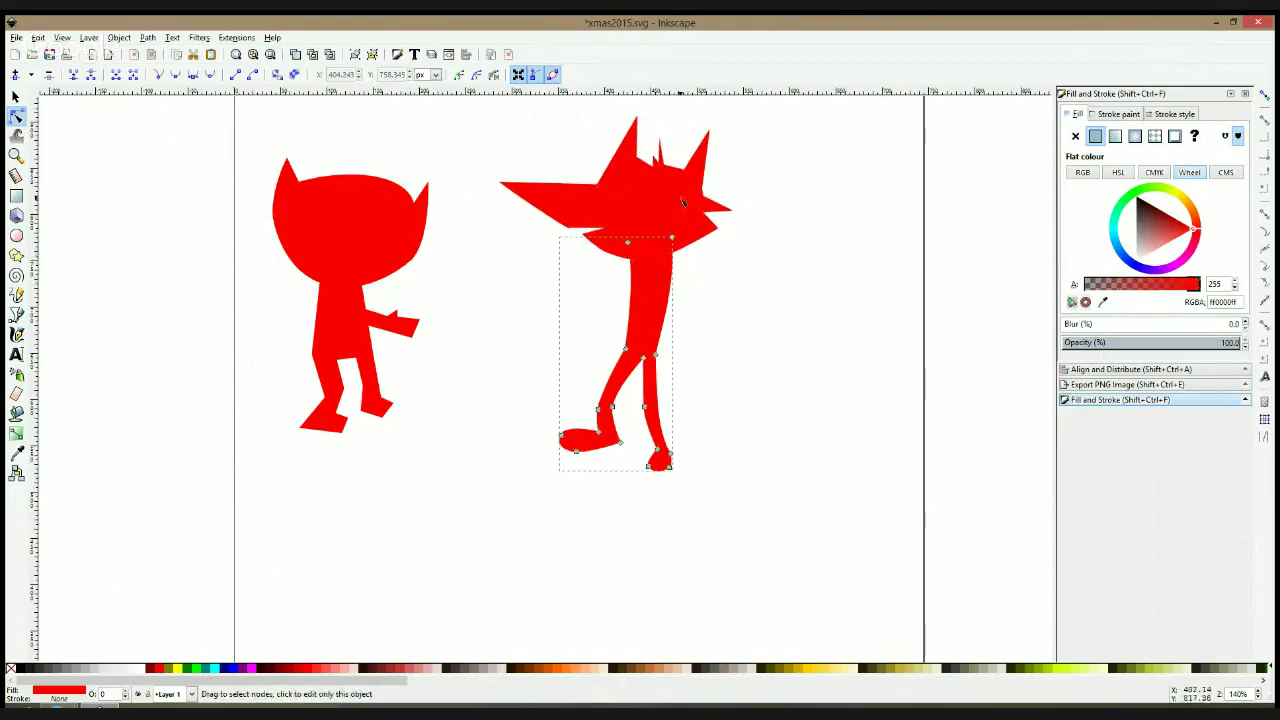
{"action": "key", "text": "s"}
{"action": "left_click_drag", "start_coordinate": [801, 600], "coordinate": [180, 114]}
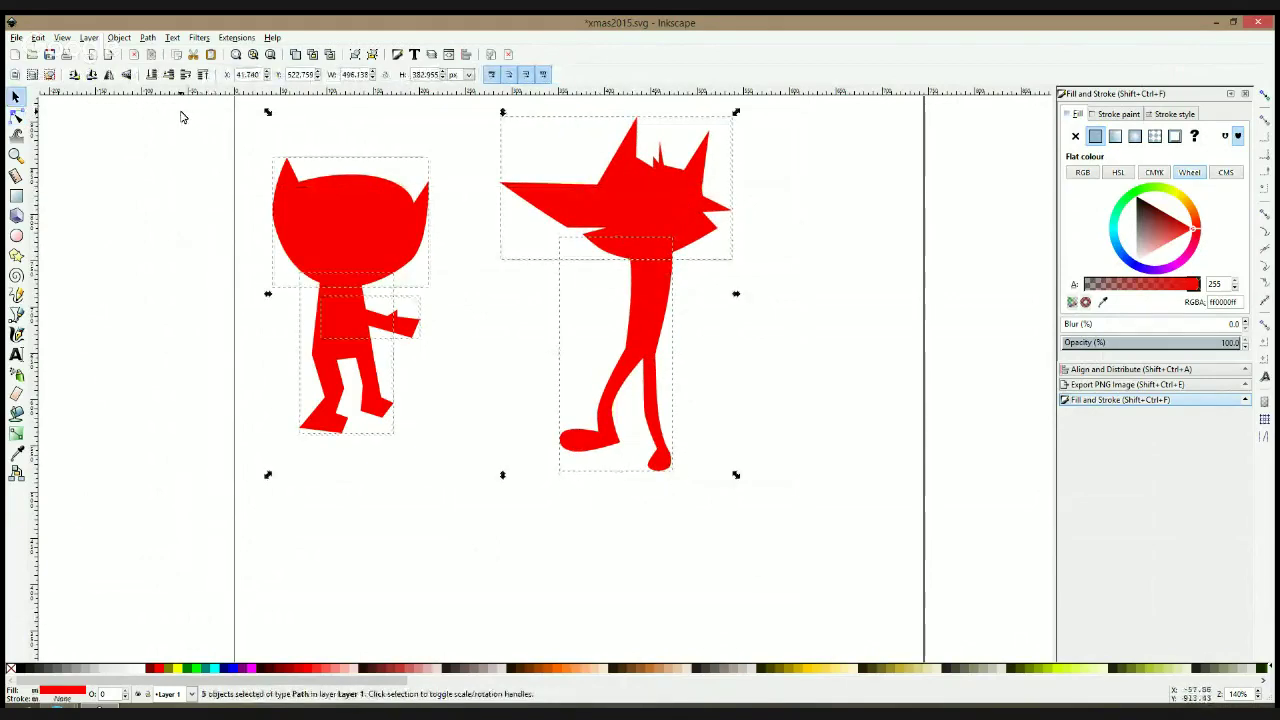
{"action": "left_click", "coordinate": [40, 668]}
{"action": "key", "text": "Escape"}
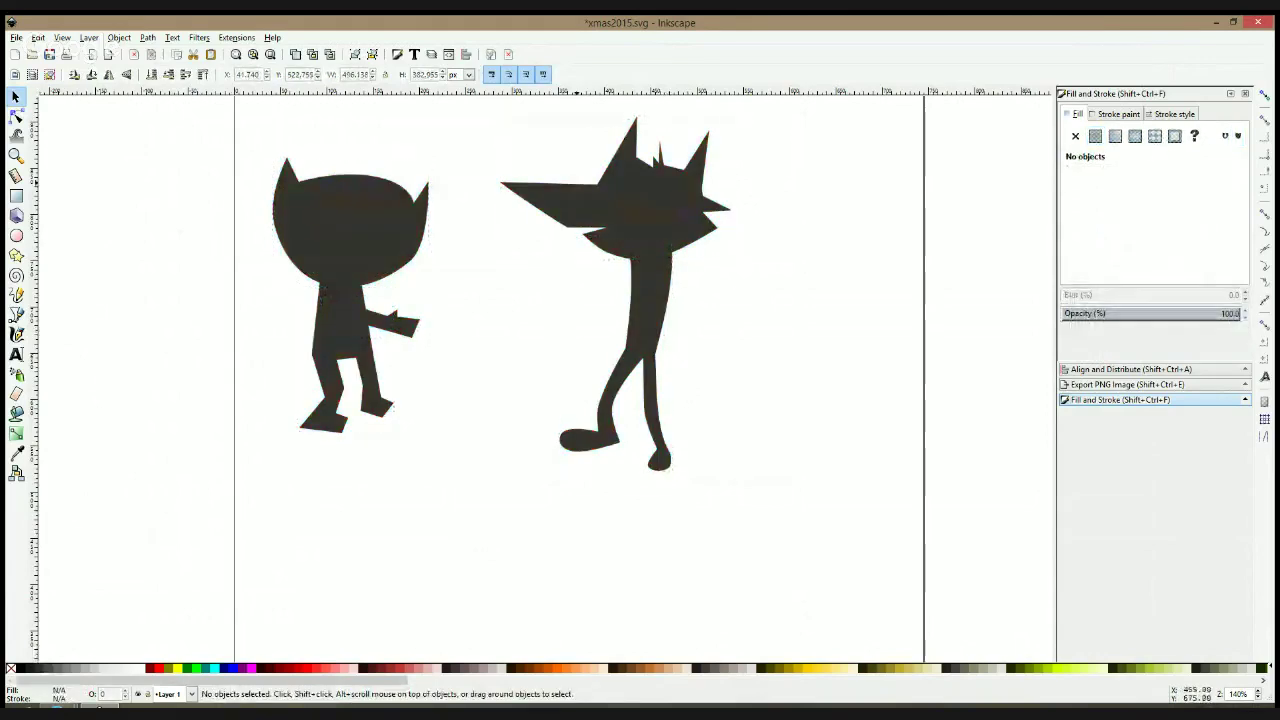
Add a node on the front edge of the second character's front ear and pull it inward to narrow the ear
{"action": "left_click", "coordinate": [16, 116]}
{"action": "left_click", "coordinate": [629, 182]}
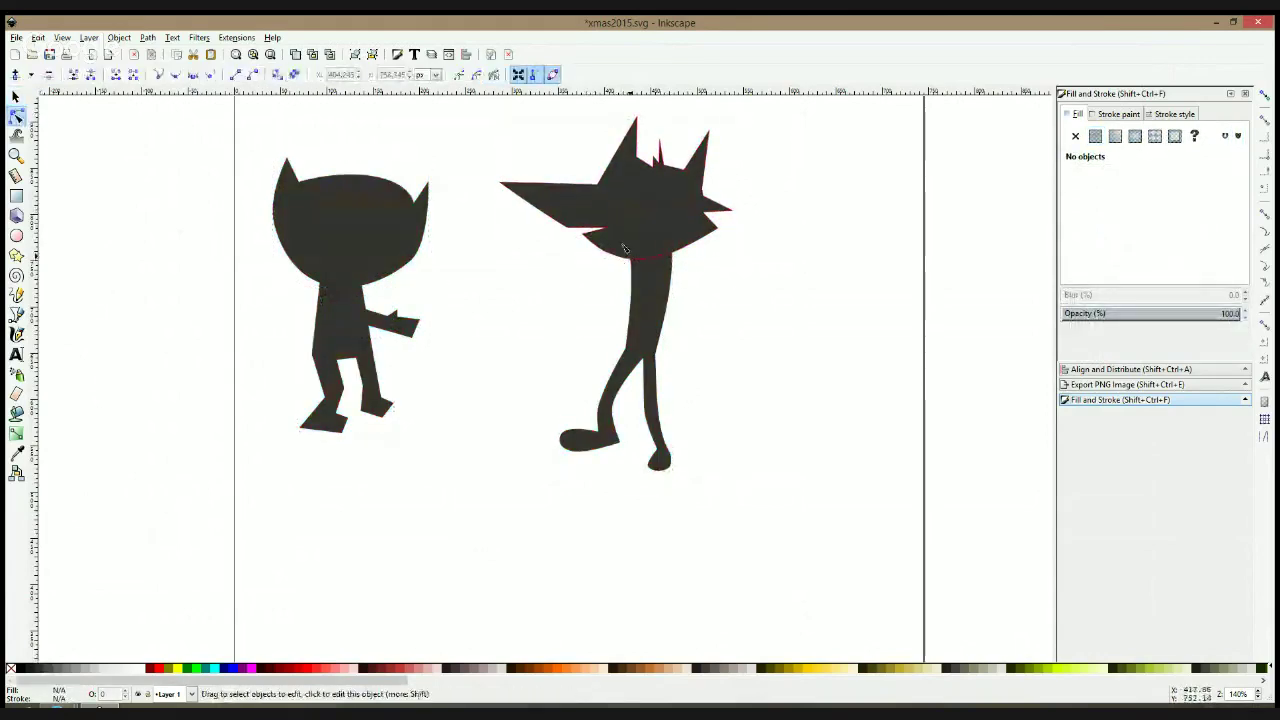
{"action": "scroll", "coordinate": [616, 168], "scroll_direction": "up", "scroll_amount": 2}
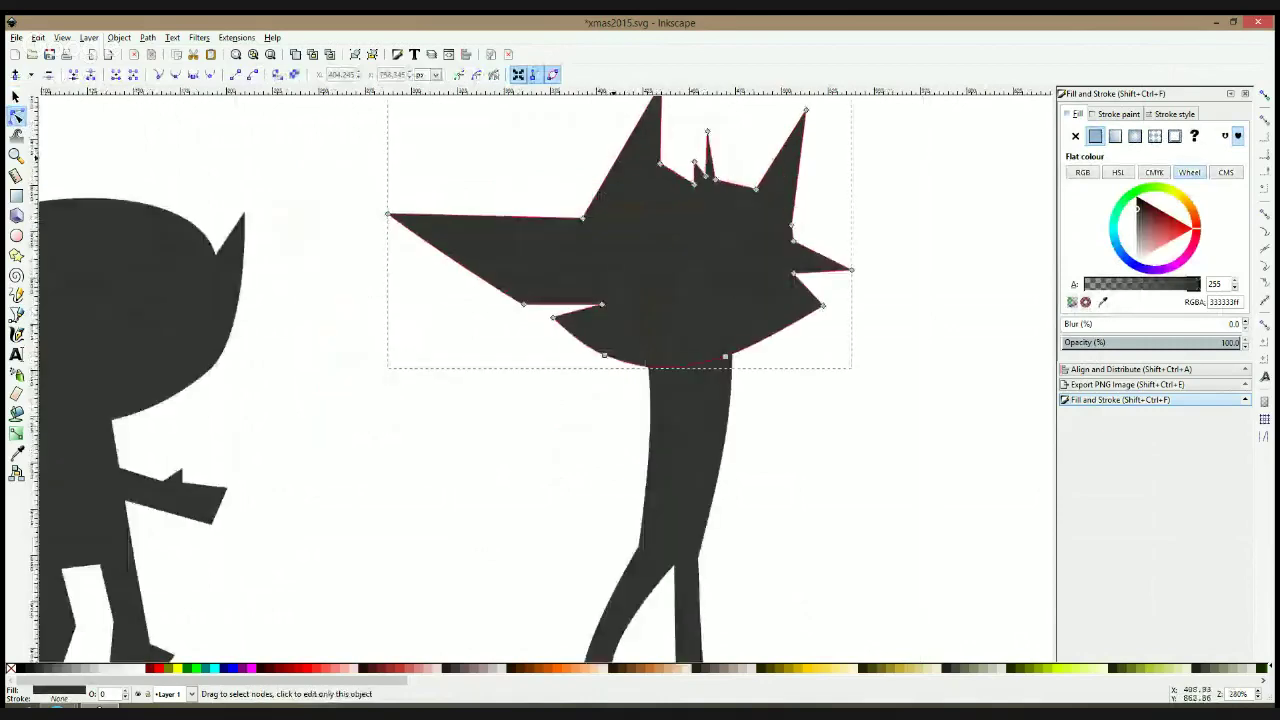
{"action": "left_click_drag", "start_coordinate": [616, 168], "coordinate": [632, 172]}
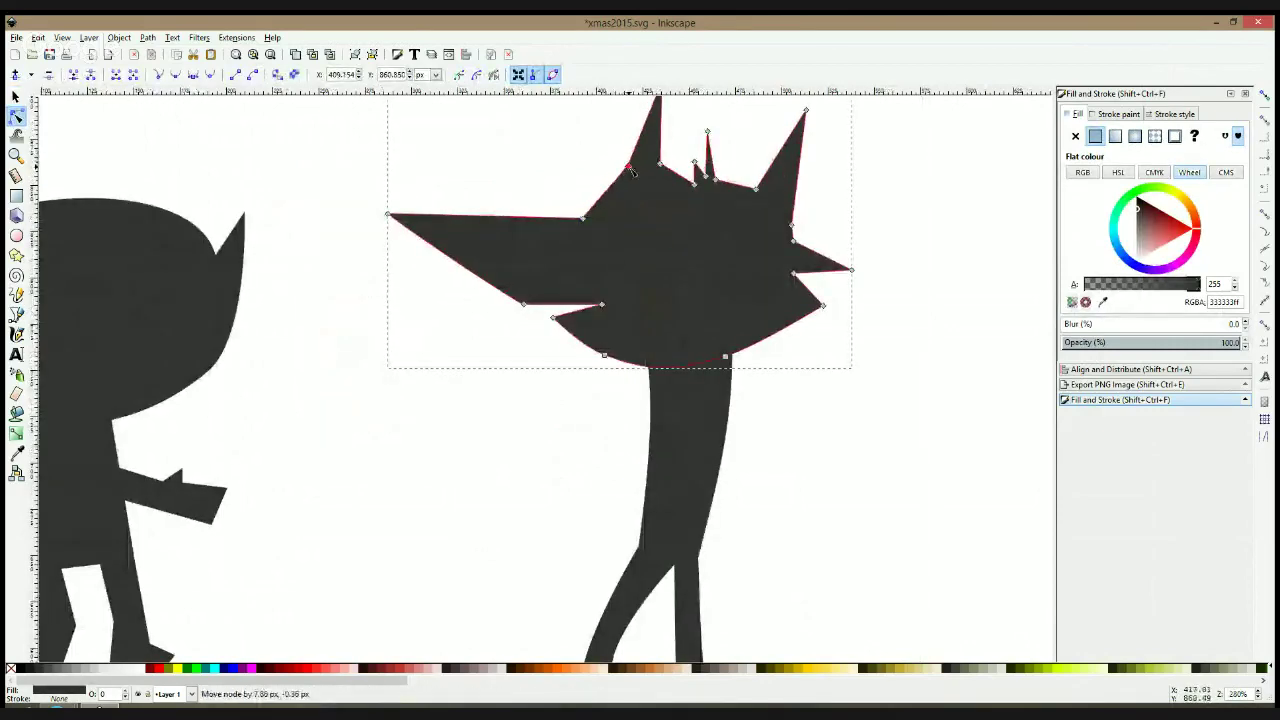
{"action": "left_click_drag", "start_coordinate": [713, 202], "coordinate": [710, 200]}
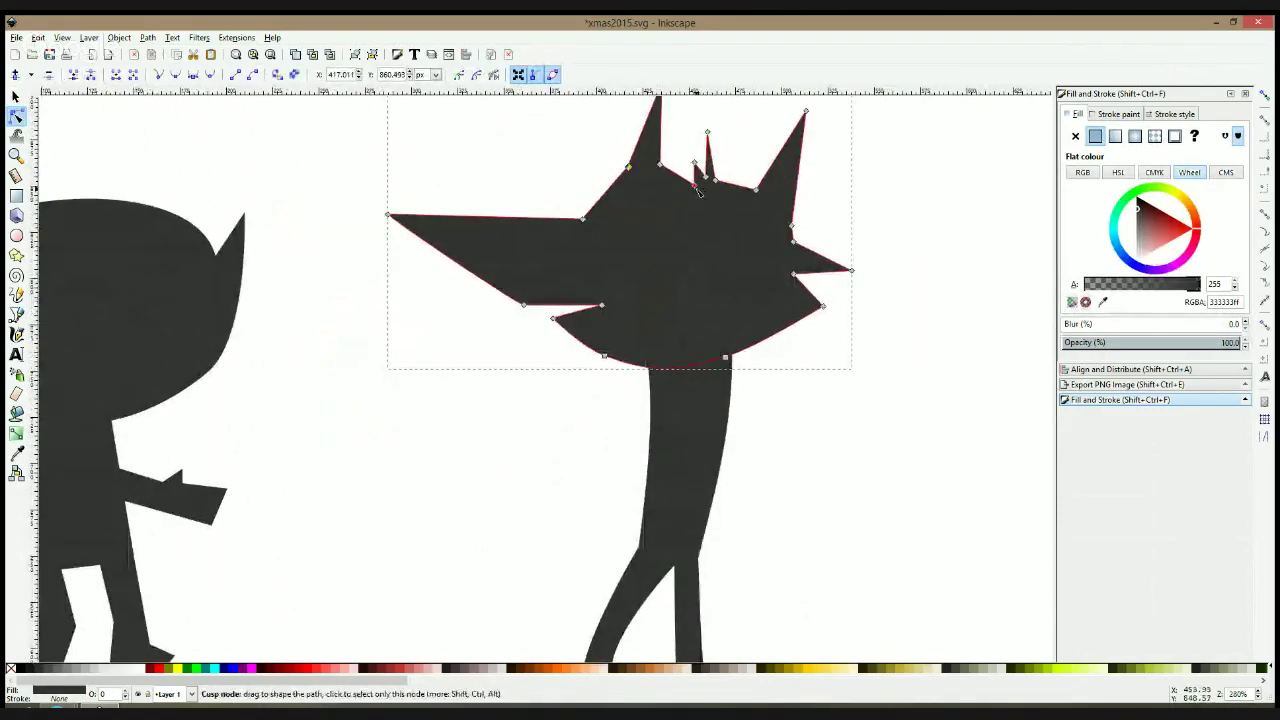
Raise the base node of the hair tuft, save the drawing, and bend the two hair spikes into curved, pointed strands
{"action": "left_click", "coordinate": [697, 181]}
{"action": "key", "text": "ctrl+s"}
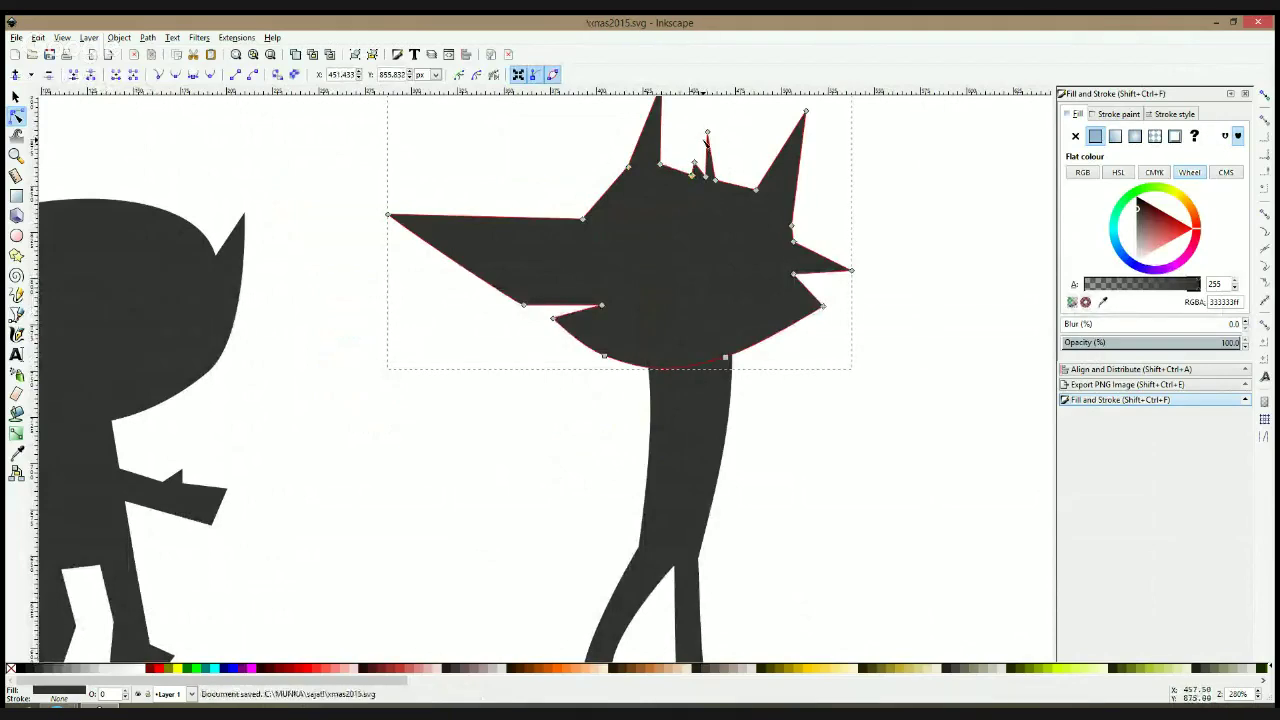
{"action": "scroll", "coordinate": [706, 143], "scroll_direction": "up", "scroll_amount": 2}
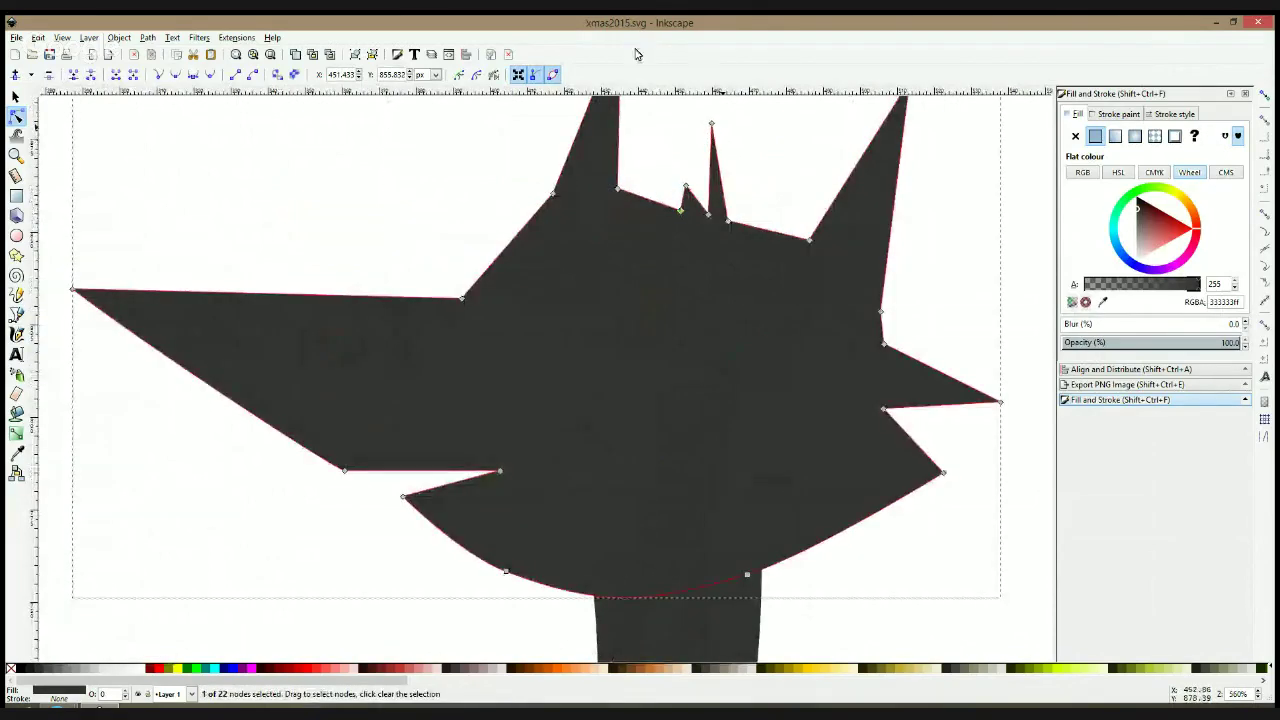
{"action": "left_click_drag", "start_coordinate": [680, 210], "coordinate": [722, 196]}
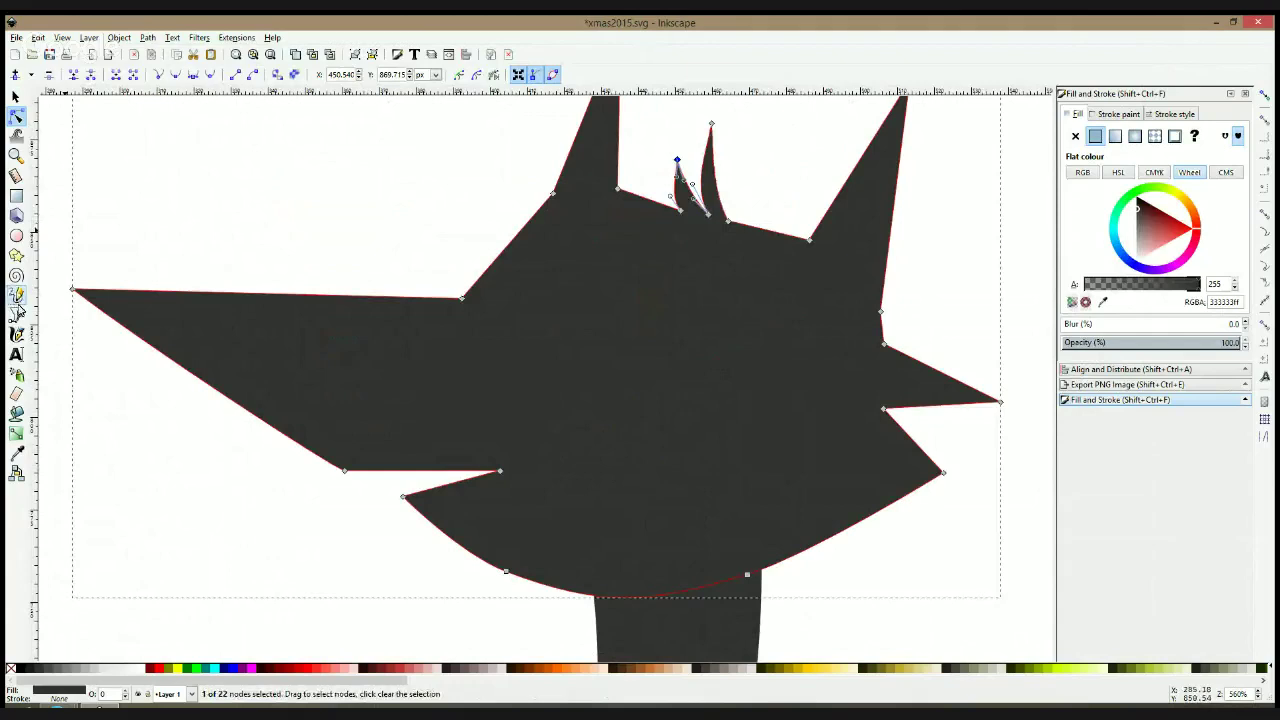
Draw a small closed triangular hair spike with the Bezier tool just behind the two existing strands
{"action": "left_click", "coordinate": [18, 313]}
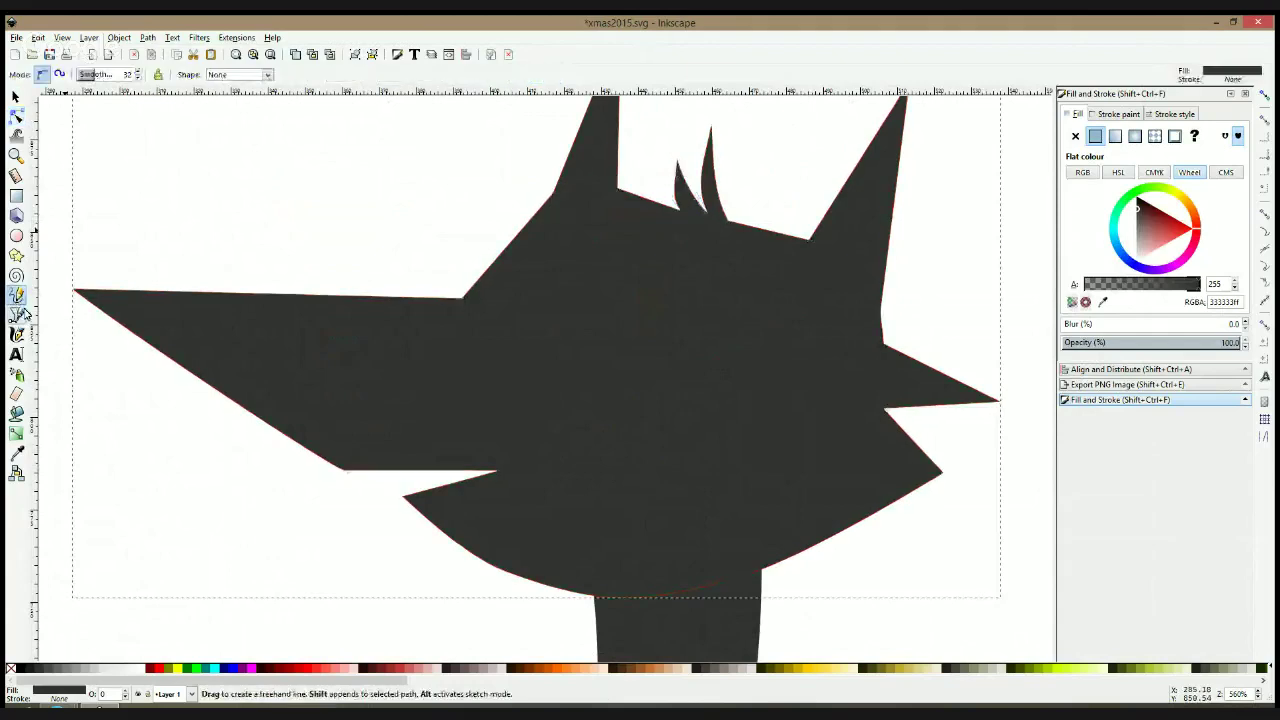
{"action": "left_click", "coordinate": [728, 226]}
{"action": "left_click", "coordinate": [729, 181]}
{"action": "left_click", "coordinate": [742, 248]}
{"action": "left_click", "coordinate": [727, 225]}
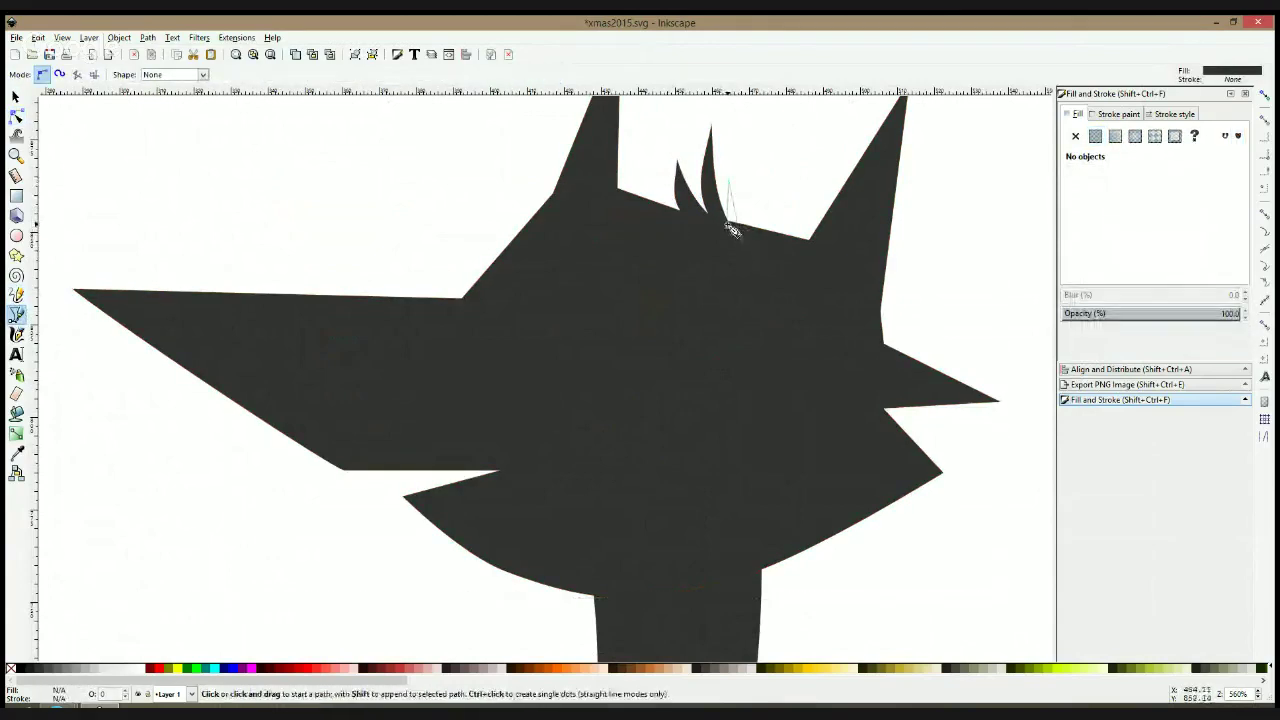
{"action": "left_click", "coordinate": [727, 226]}
Curve the new hair spike and unite it with the head using Union
{"action": "left_click", "coordinate": [16, 116]}
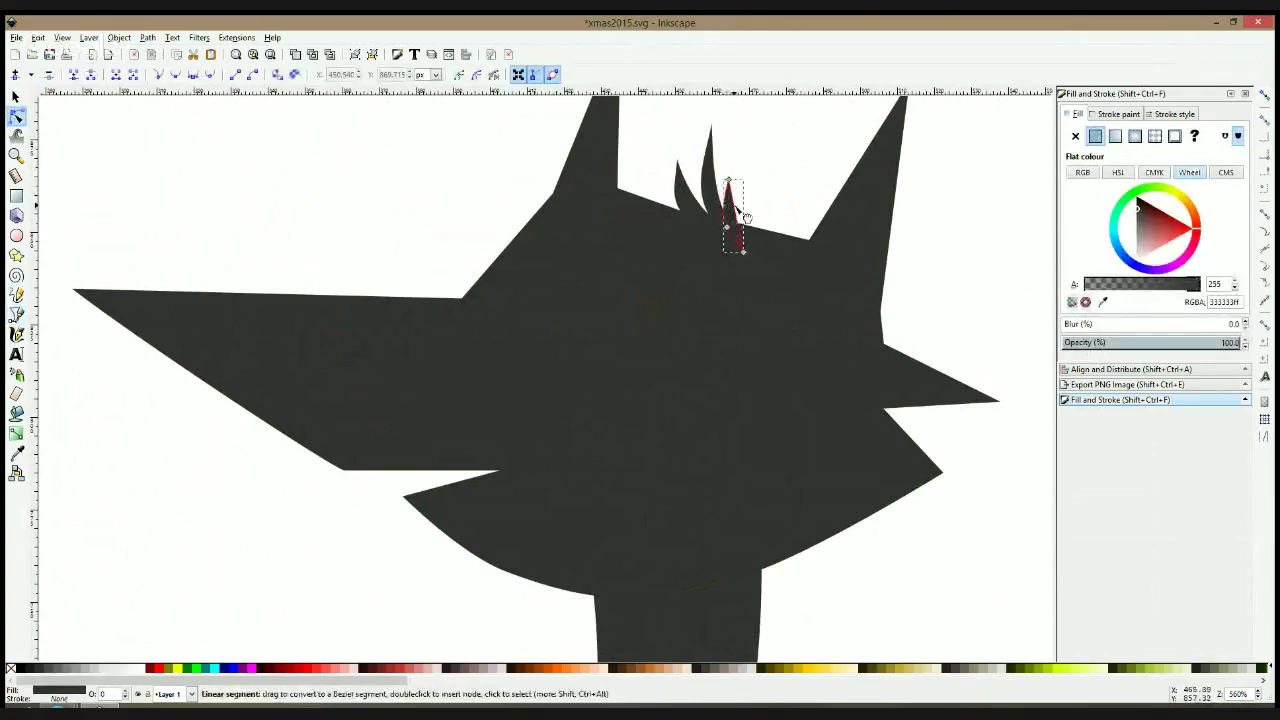
{"action": "key", "text": "F1"}
{"action": "left_click", "coordinate": [773, 248], "text": "shift"}
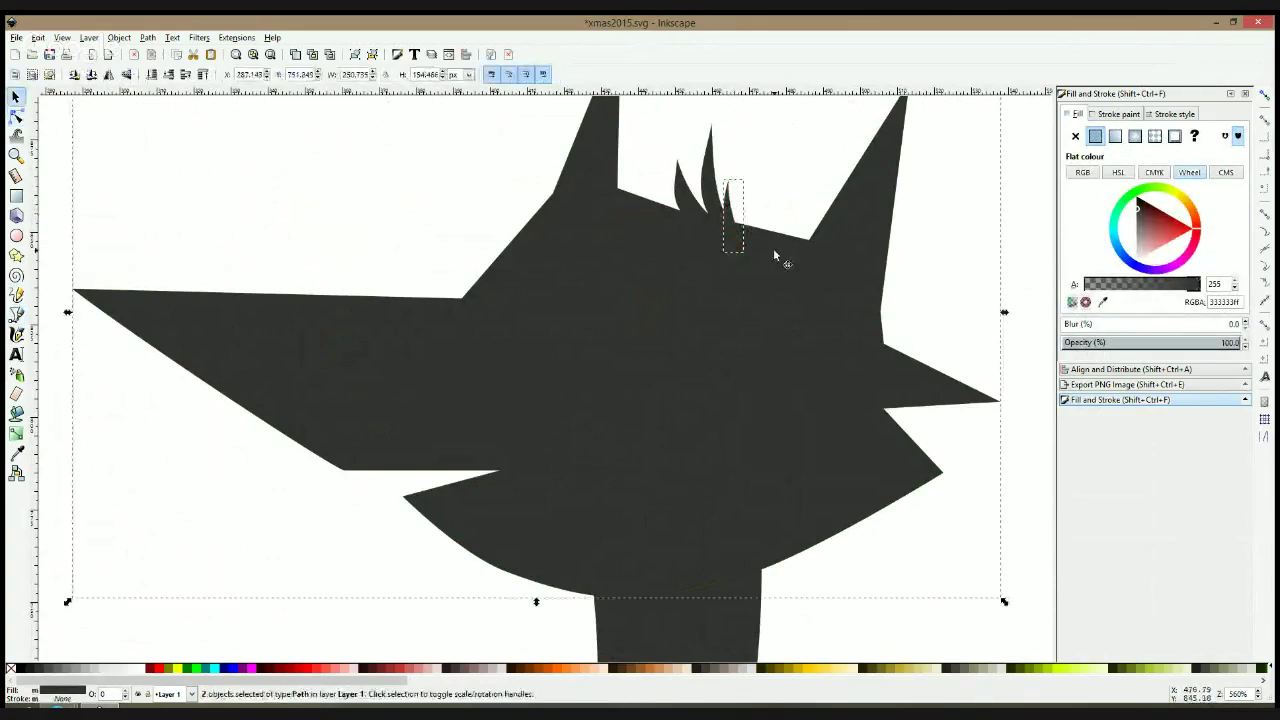
{"action": "key", "text": "ctrl+plus"}
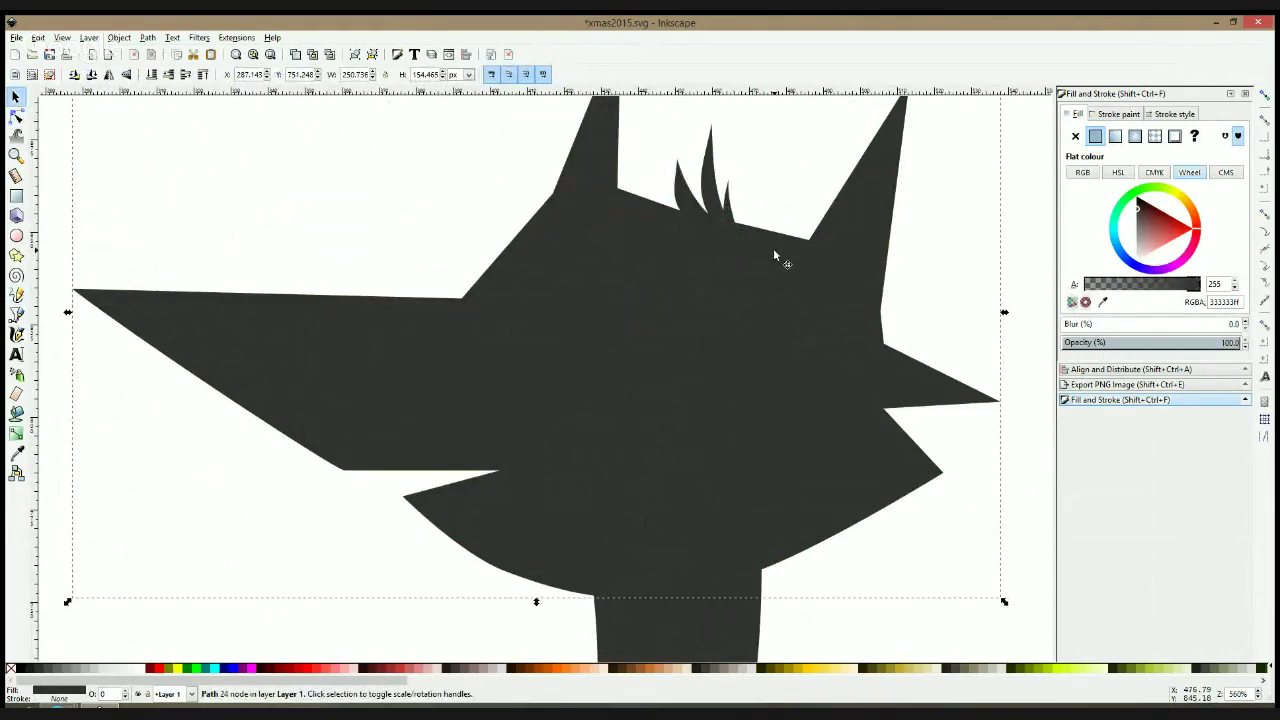
Reshape the front ear into a leaf form by lowering its tip, bulging its edges and moving its rear base node back
{"action": "left_click", "coordinate": [16, 116]}
{"action": "key", "text": "minus"}
{"action": "key", "text": "minus"}
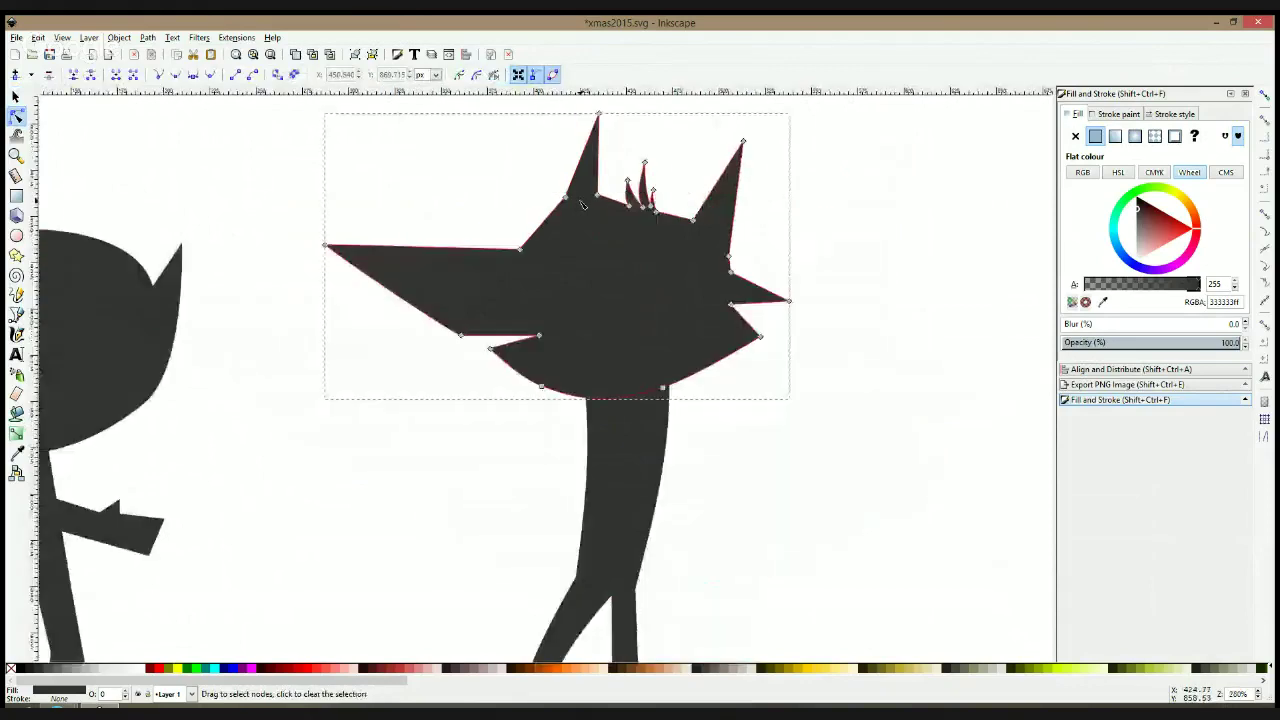
{"action": "left_click_drag", "start_coordinate": [597, 114], "coordinate": [593, 122]}
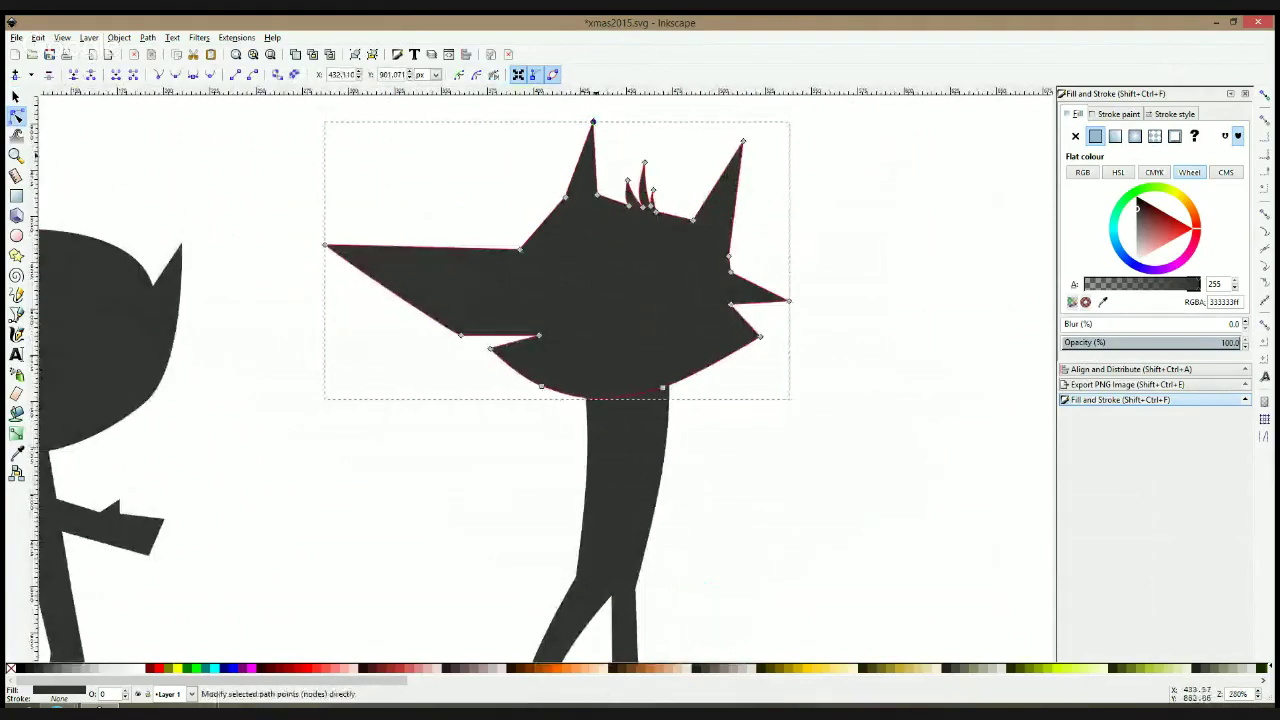
{"action": "left_click_drag", "start_coordinate": [612, 166], "coordinate": [606, 205]}
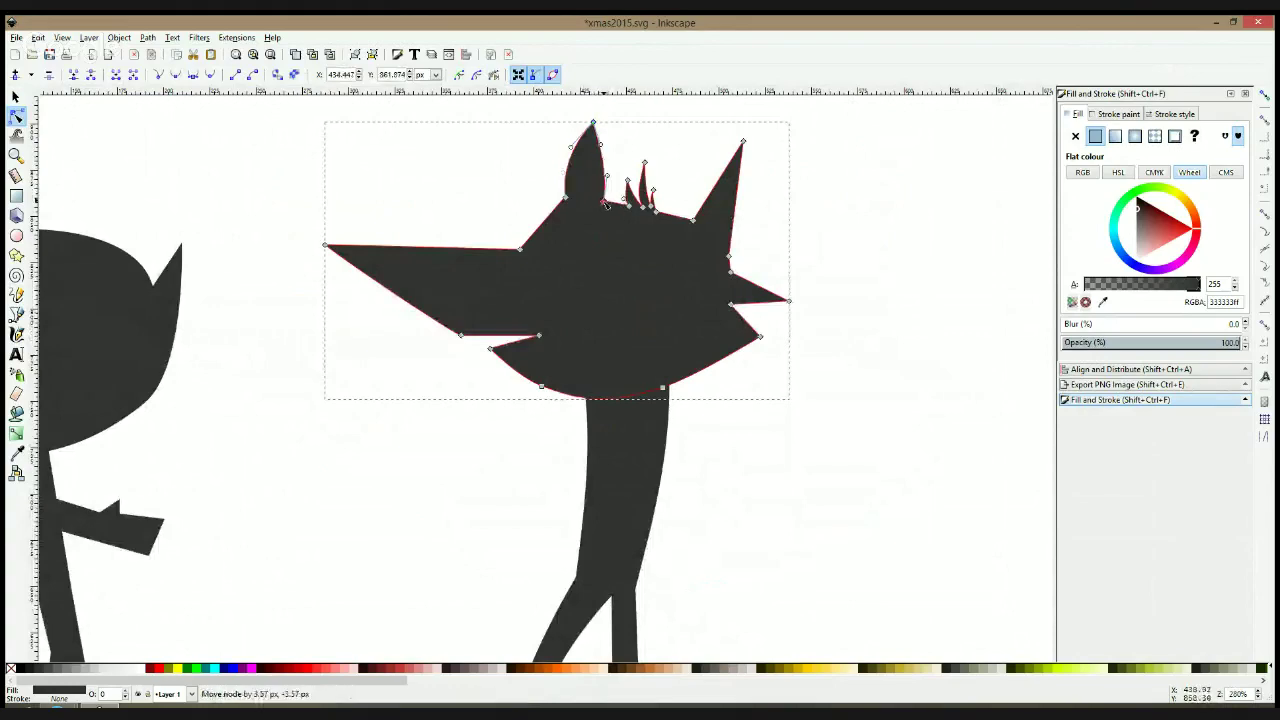
Round the rear ear with a lower tip and higher base node, and curve the back of the head into the upper cheek spike
{"action": "left_click_drag", "start_coordinate": [724, 192], "coordinate": [751, 206]}
{"action": "left_click_drag", "start_coordinate": [743, 142], "coordinate": [748, 192]}
{"action": "left_click_drag", "start_coordinate": [729, 256], "coordinate": [722, 236]}
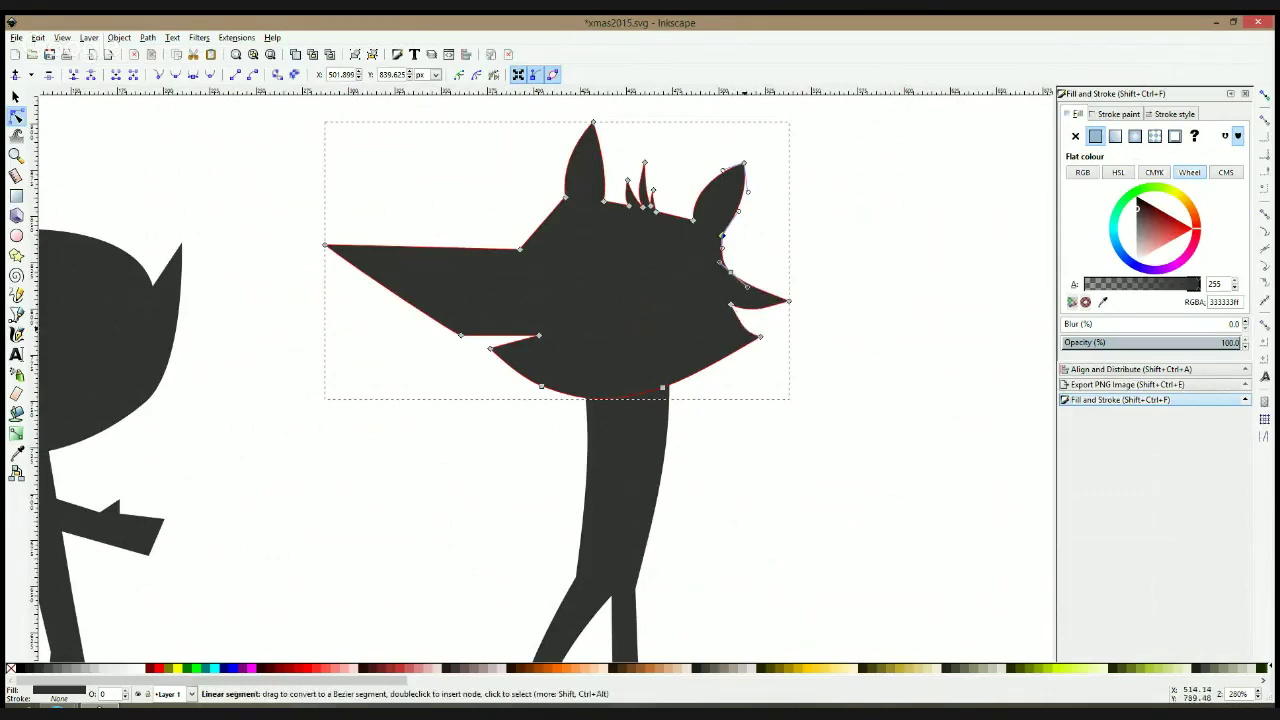
Extend the lower cheek spike backward and round the underside of the jaw by bending its edge and lowering its rear node
{"action": "left_click_drag", "start_coordinate": [763, 340], "coordinate": [780, 337]}
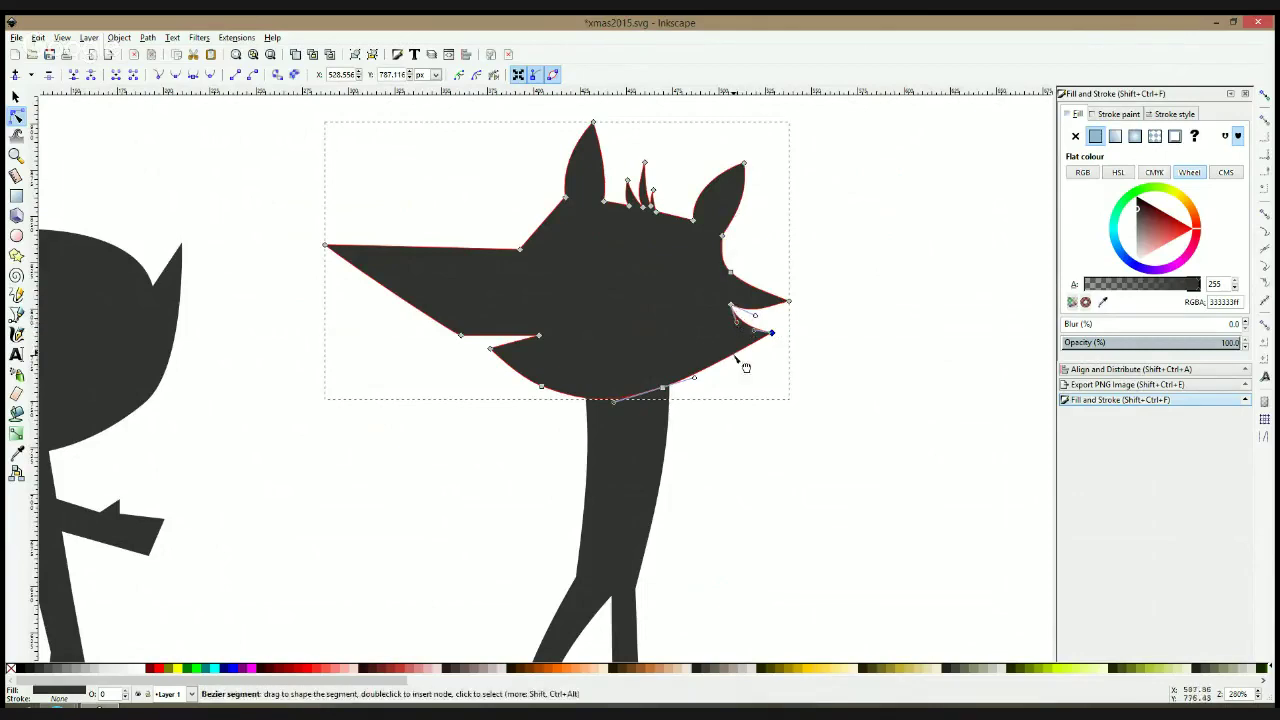
{"action": "left_click_drag", "start_coordinate": [743, 363], "coordinate": [744, 377]}
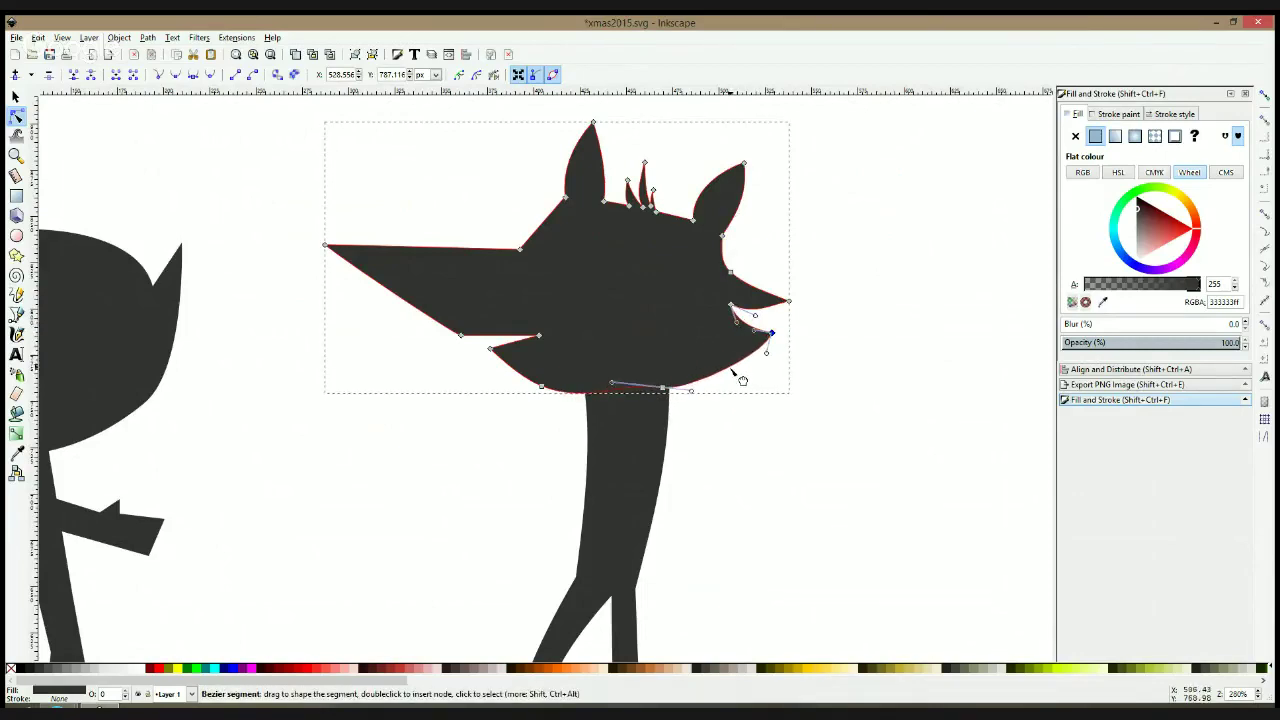
{"action": "left_click_drag", "start_coordinate": [662, 388], "coordinate": [663, 396]}
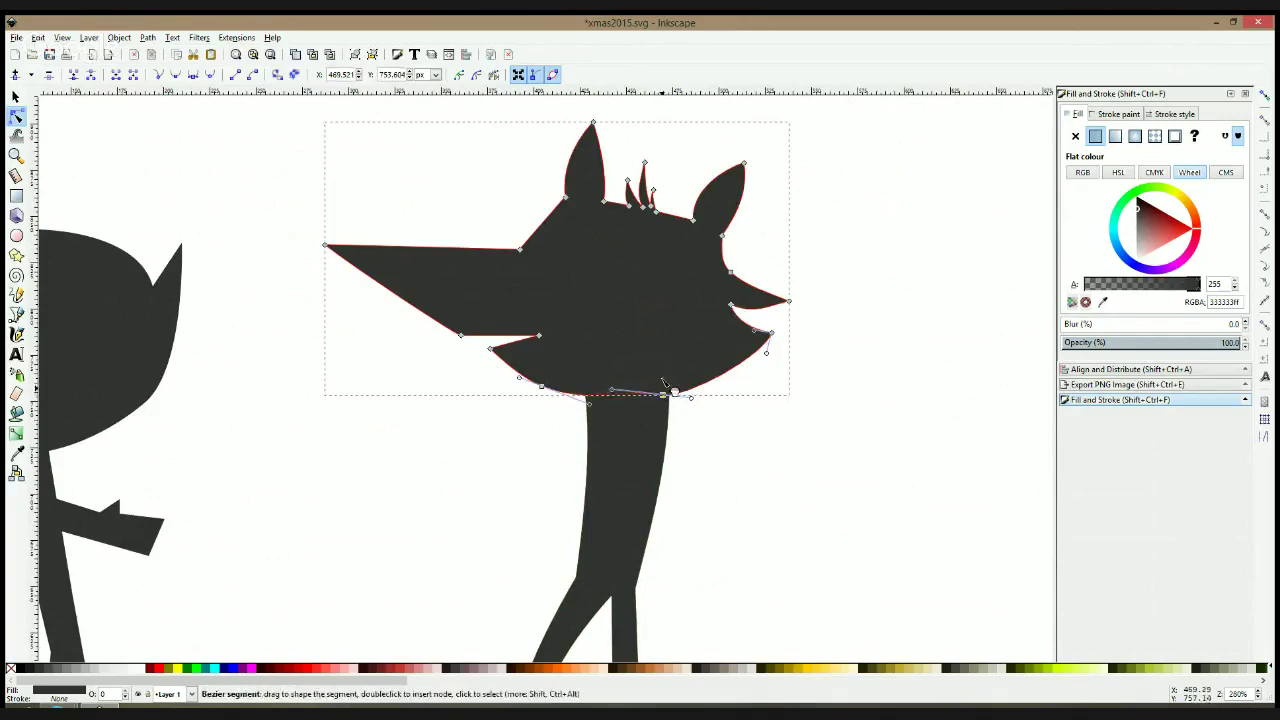
{"action": "left_click", "coordinate": [743, 430]}
{"action": "left_click", "coordinate": [743, 430]}
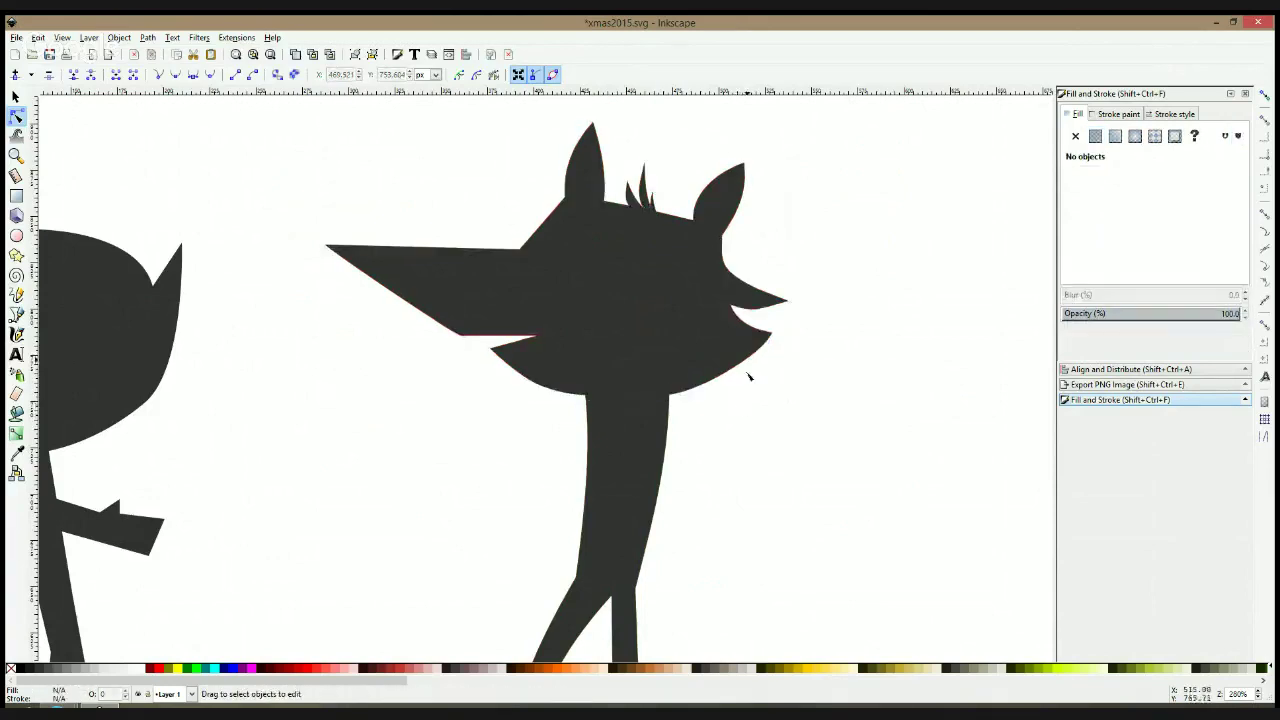
Lower the notch node between the two cheek spikes at the back of the head
{"action": "left_click", "coordinate": [743, 294]}
{"action": "left_click_drag", "start_coordinate": [731, 305], "coordinate": [731, 317]}
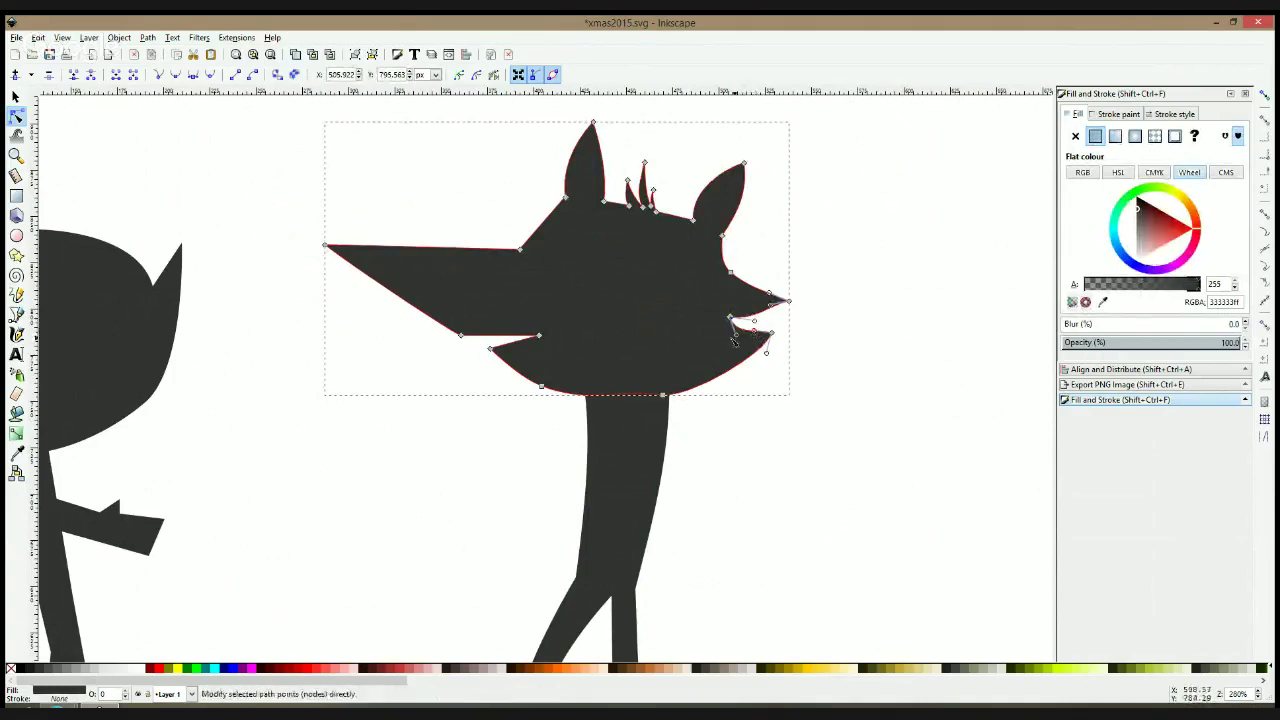
{"action": "left_click", "coordinate": [822, 352]}
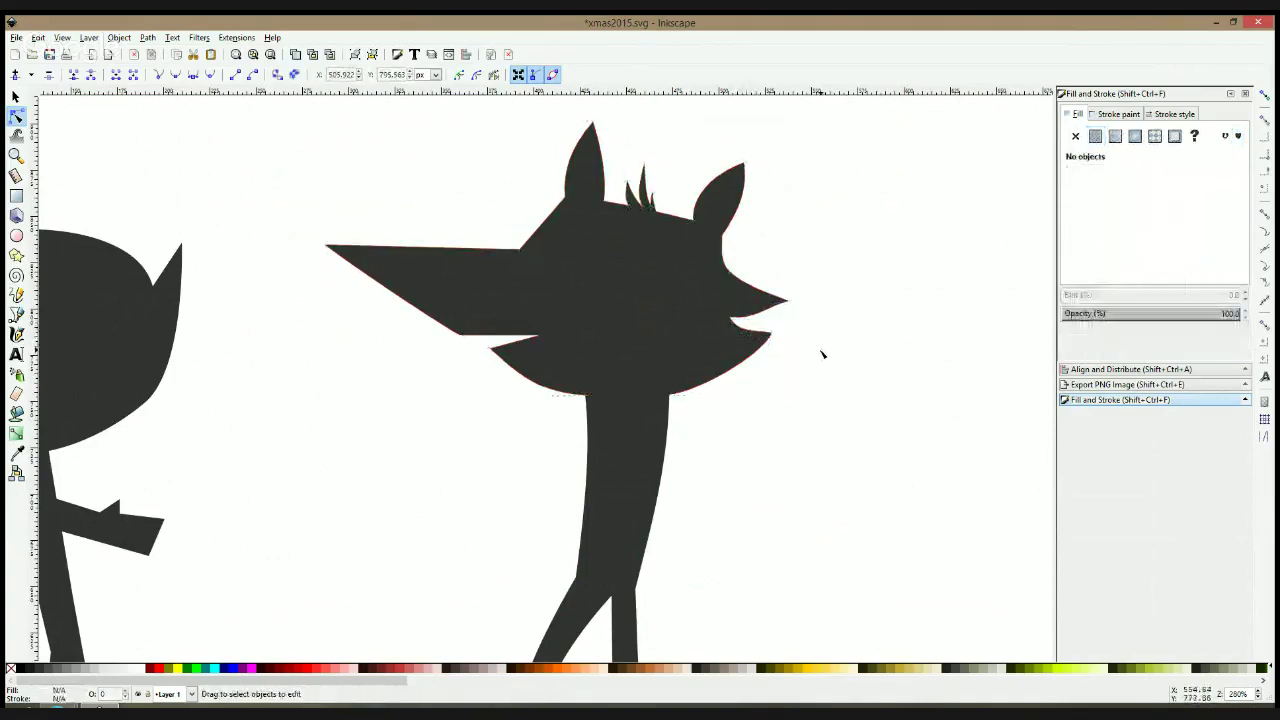
Reshape the snout with a raised tip, a concave upper edge, its brow node farther back and a deeper mouth corner
{"action": "left_click", "coordinate": [533, 253]}
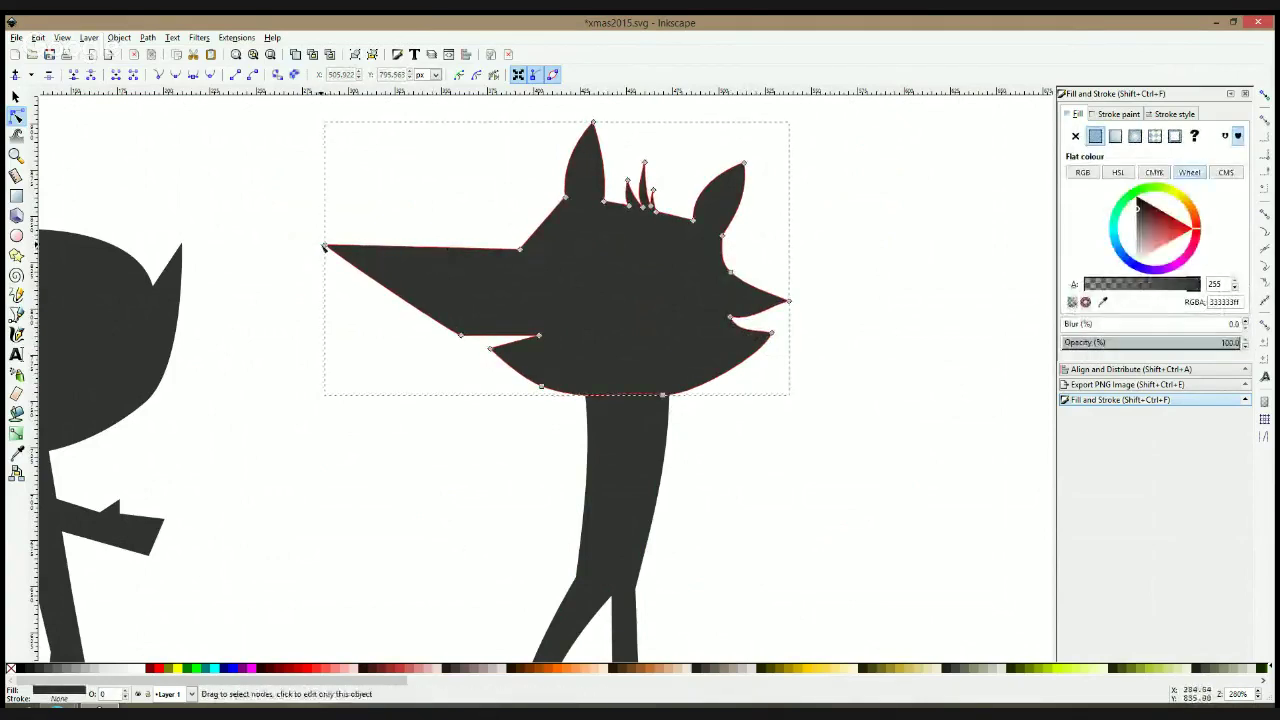
{"action": "left_click_drag", "start_coordinate": [325, 245], "coordinate": [326, 237]}
{"action": "left_click_drag", "start_coordinate": [466, 237], "coordinate": [384, 249]}
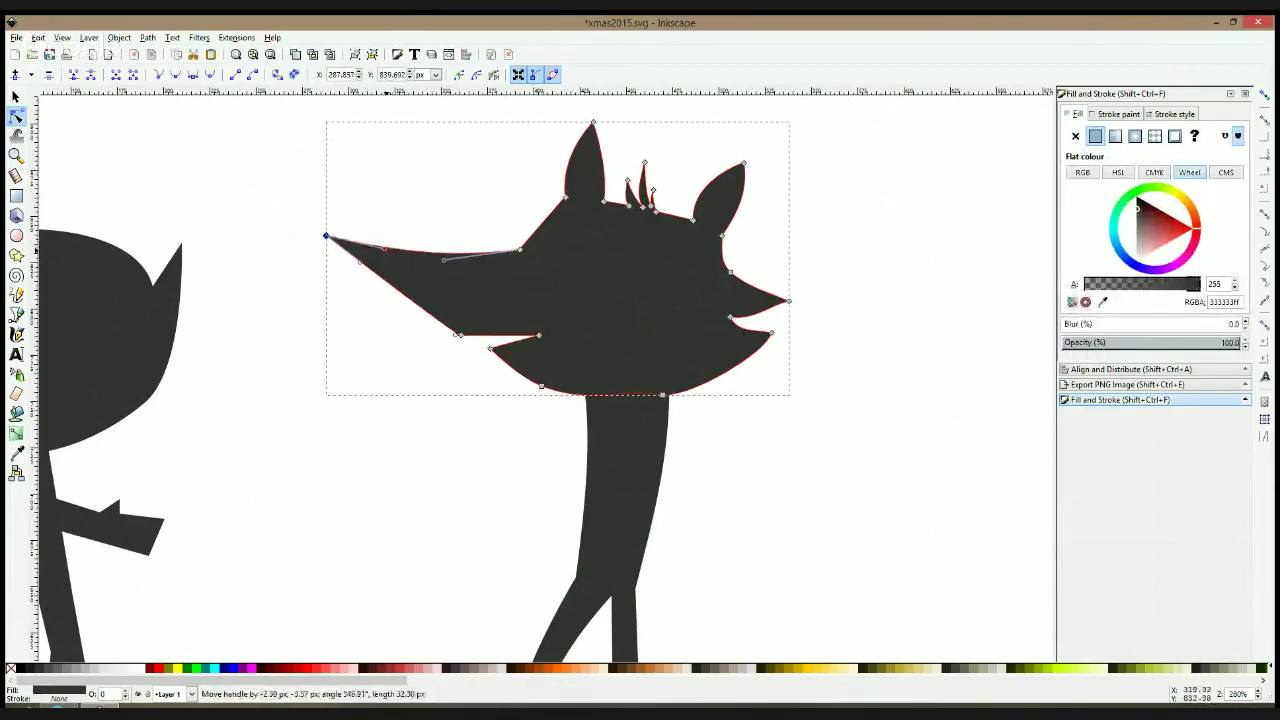
{"action": "left_click_drag", "start_coordinate": [537, 250], "coordinate": [538, 250]}
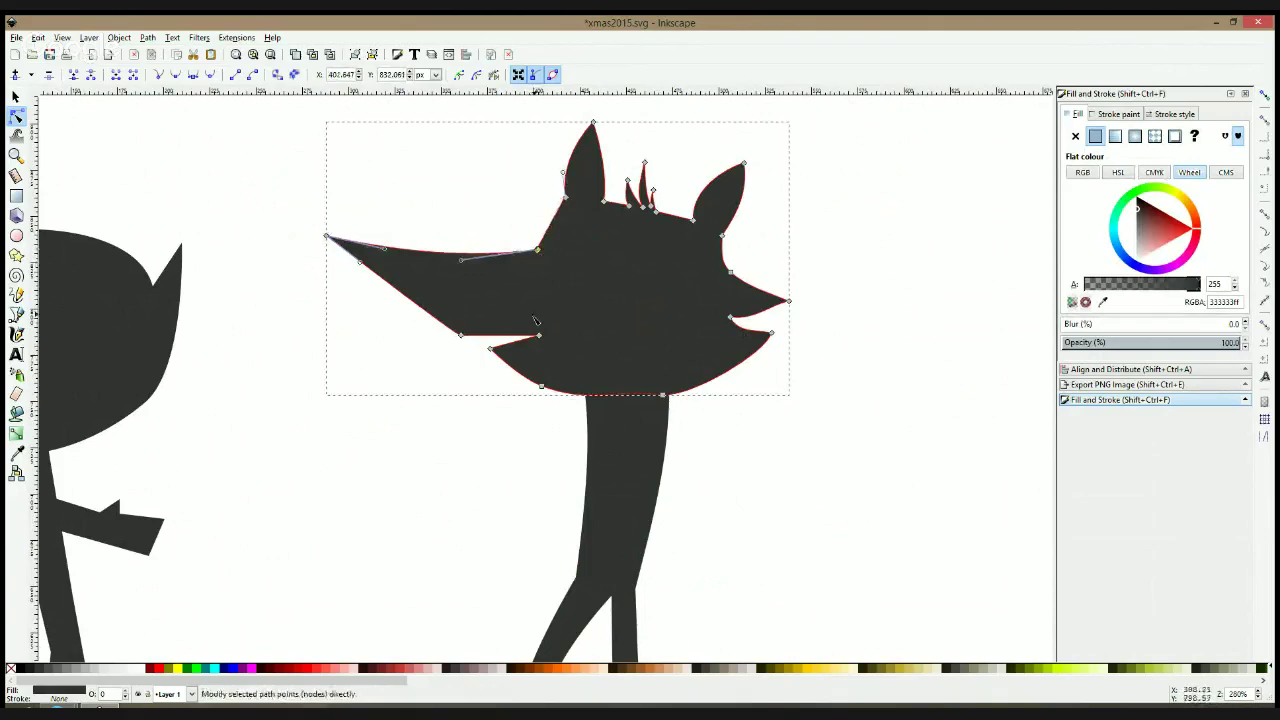
{"action": "left_click_drag", "start_coordinate": [541, 340], "coordinate": [548, 346]}
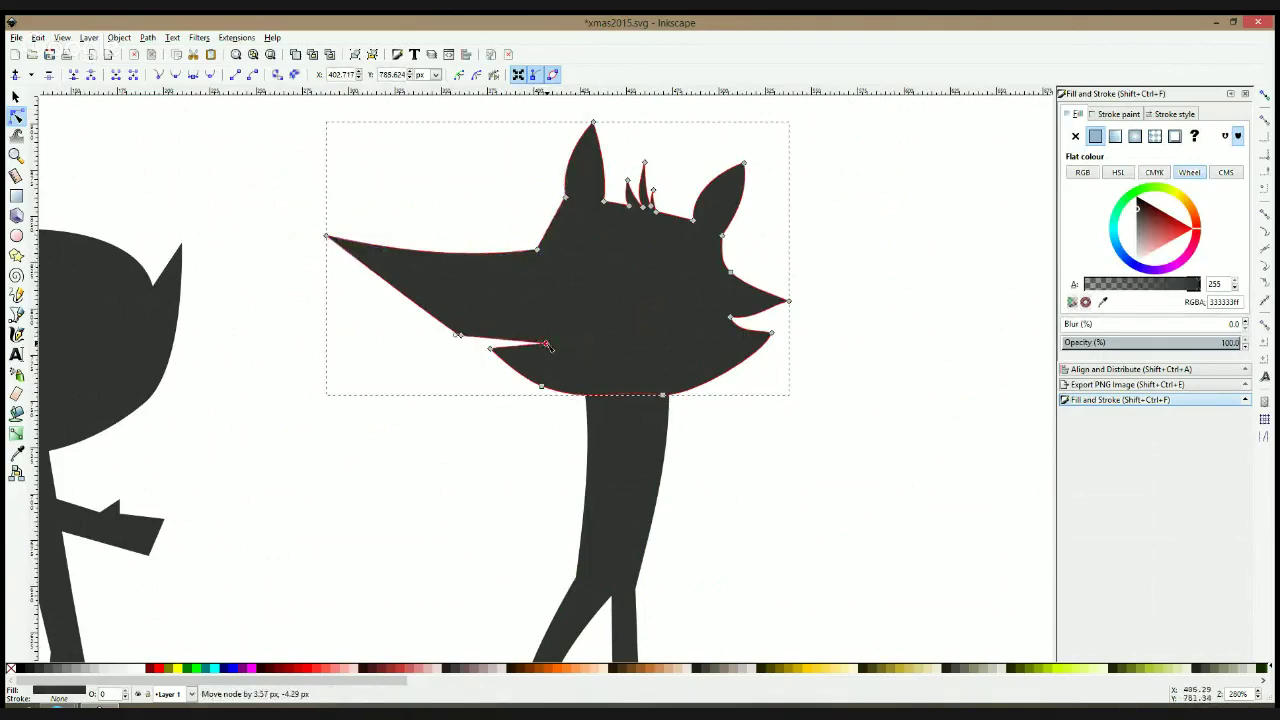
Move the front upper-lip node toward the mouth corner and round the snout tip by adding a node below it, deleting the end node and curving the edge
{"action": "left_click_drag", "start_coordinate": [462, 336], "coordinate": [483, 343]}
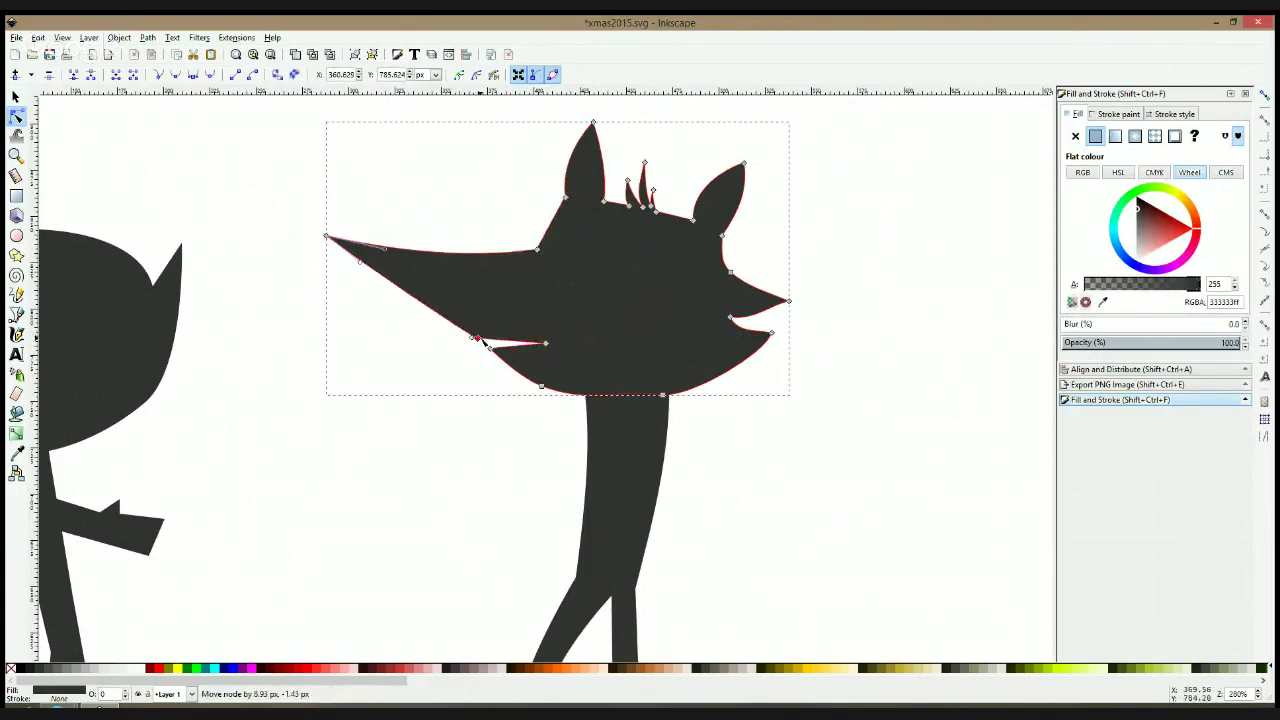
{"action": "double_click", "coordinate": [350, 253]}
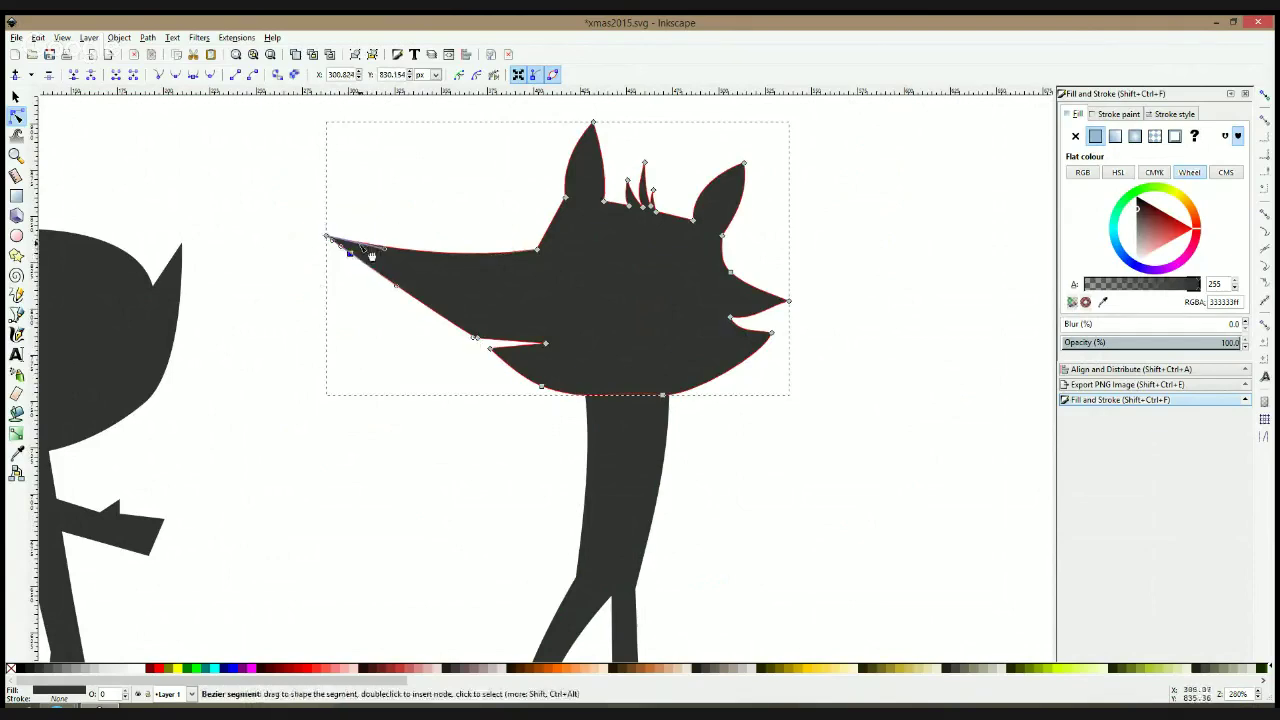
{"action": "left_click", "coordinate": [325, 235]}
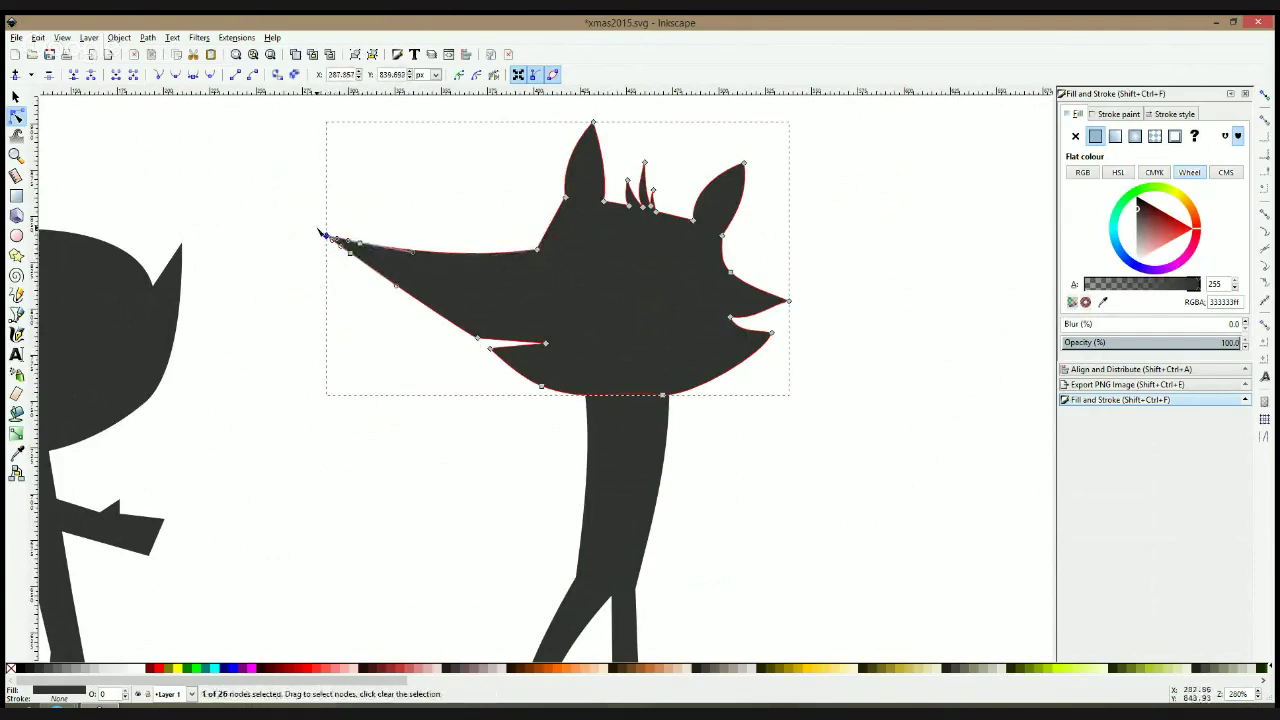
{"action": "key", "text": "Delete"}
{"action": "scroll", "coordinate": [325, 232], "scroll_direction": "up", "scroll_amount": 3}
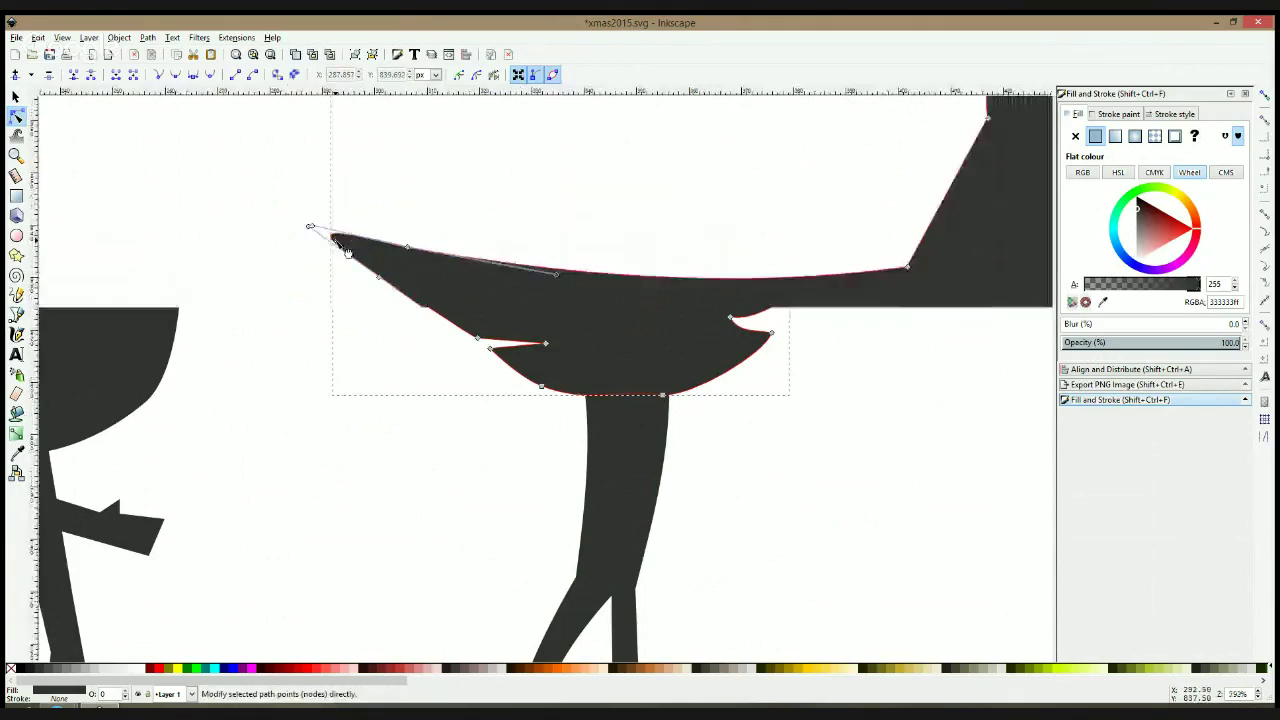
{"action": "left_click_drag", "start_coordinate": [368, 257], "coordinate": [397, 244]}
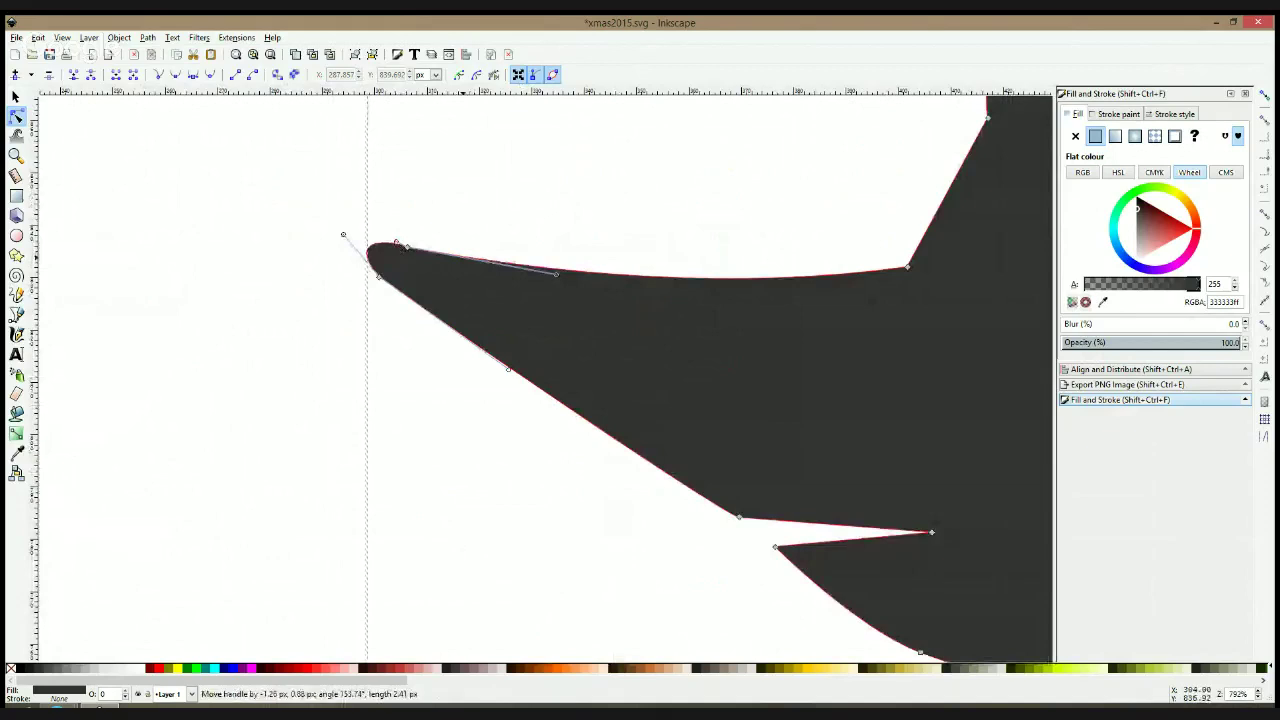
Add a node on the snout's upper edge just behind the tip and raise the nose node into a small rounded bump
{"action": "double_click", "coordinate": [472, 258]}
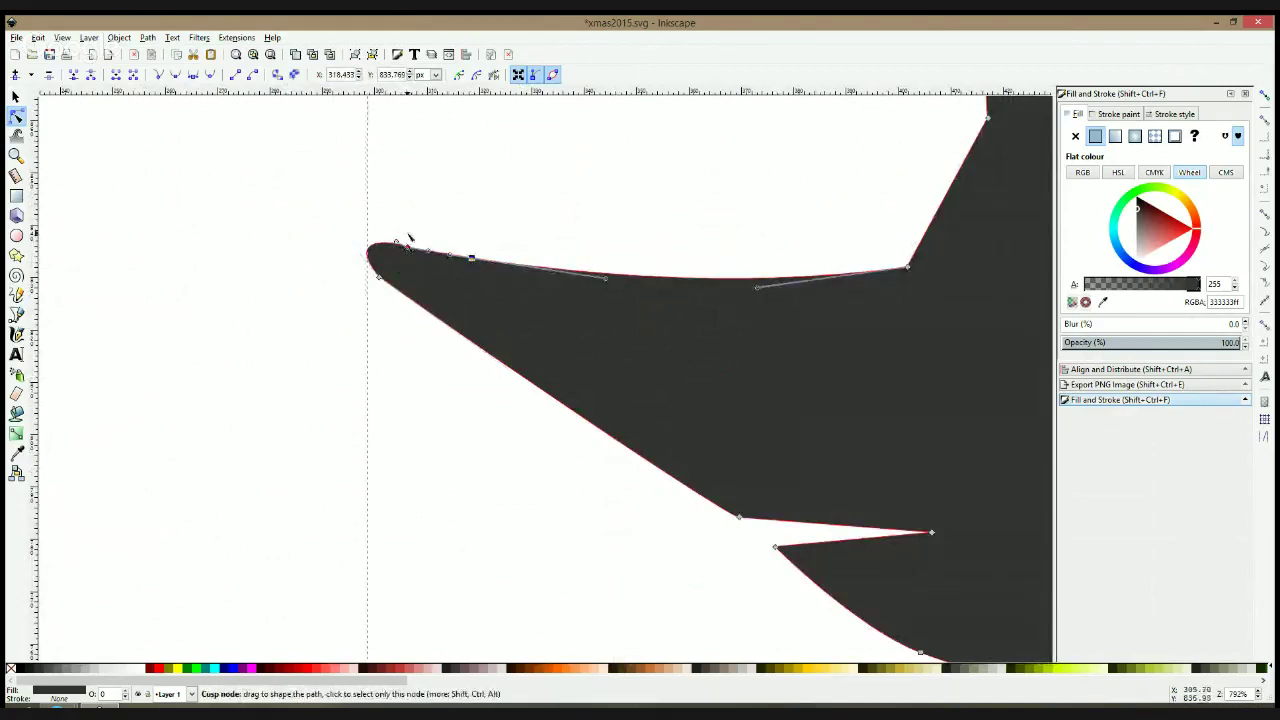
{"action": "left_click_drag", "start_coordinate": [407, 247], "coordinate": [410, 231]}
{"action": "left_click", "coordinate": [457, 224]}
{"action": "left_click", "coordinate": [457, 226]}
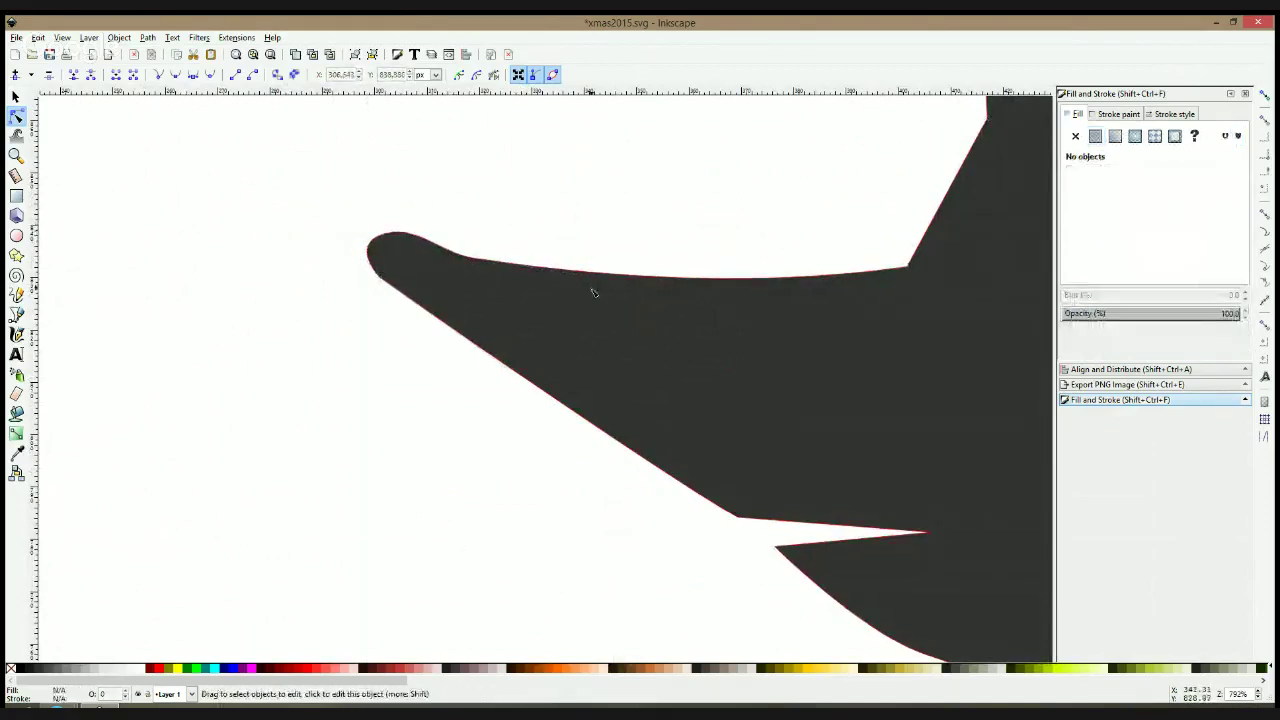
Reshape the eared character's legs with curved inner edges, pull in the rear foot's heel and round the feet
{"action": "scroll", "coordinate": [593, 292], "scroll_direction": "down", "scroll_amount": 5}
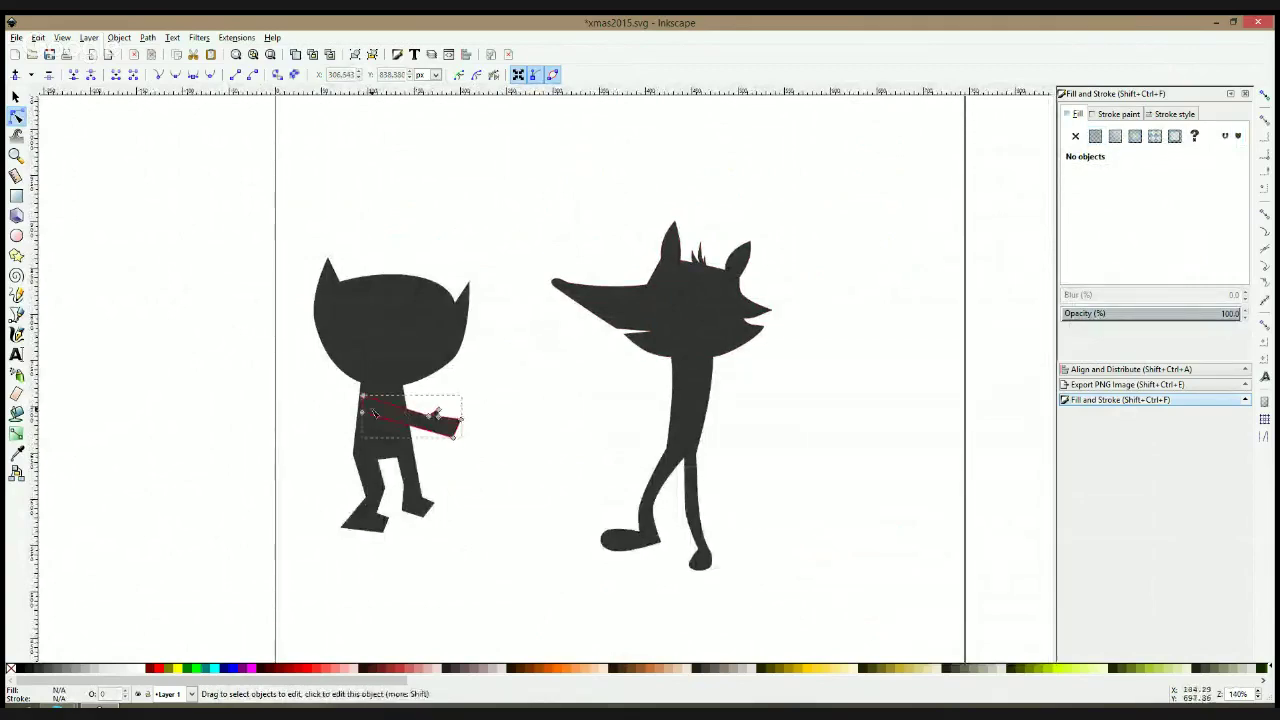
{"action": "left_click", "coordinate": [368, 460]}
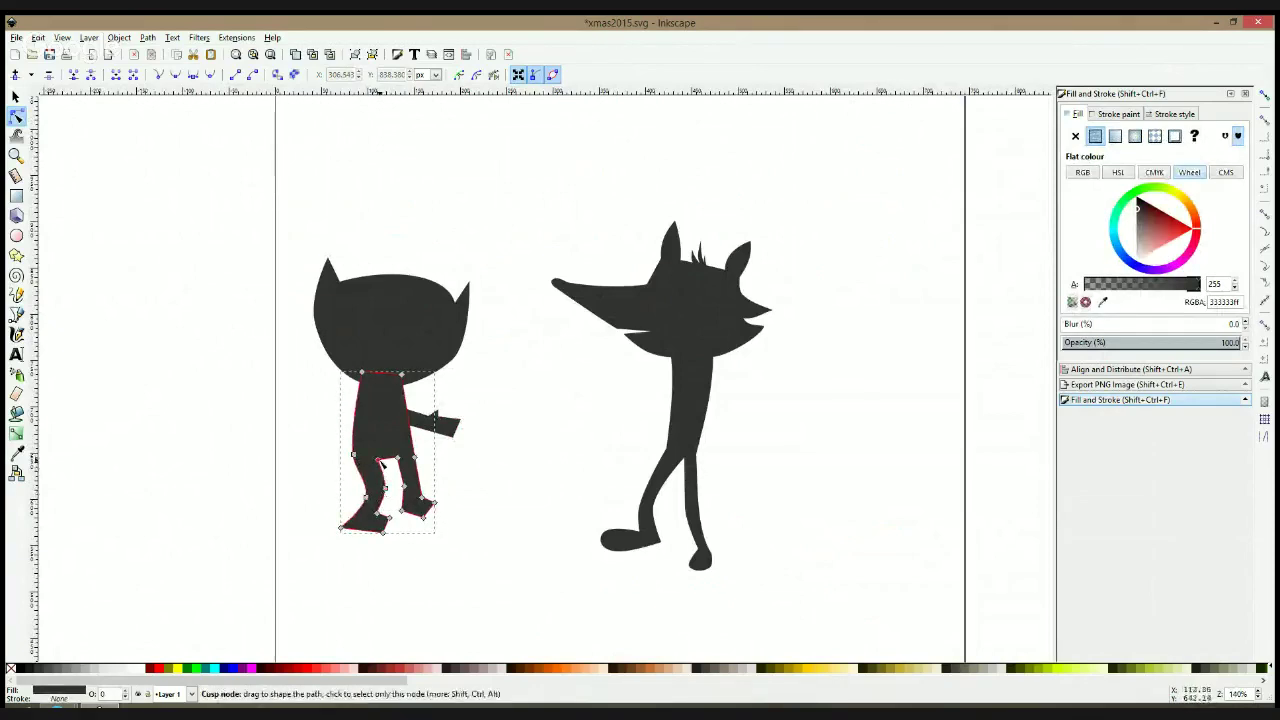
{"action": "left_click_drag", "start_coordinate": [381, 463], "coordinate": [394, 462]}
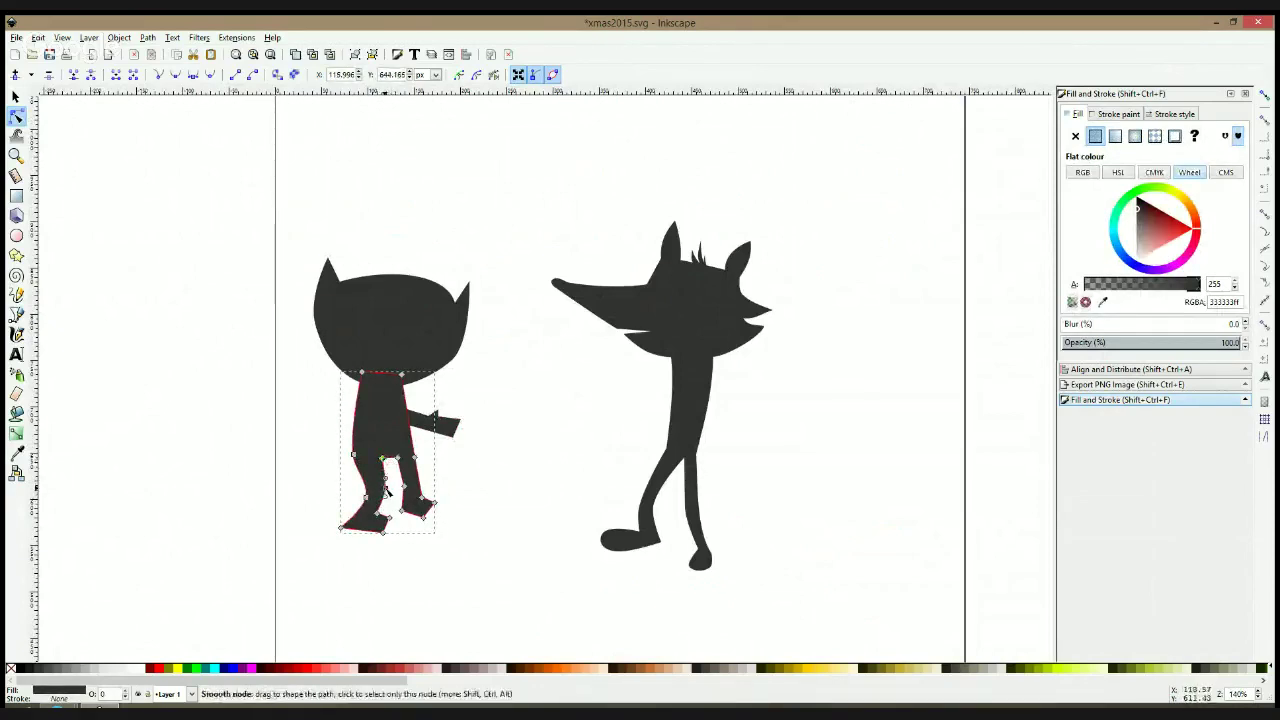
{"action": "left_click_drag", "start_coordinate": [381, 458], "coordinate": [390, 460]}
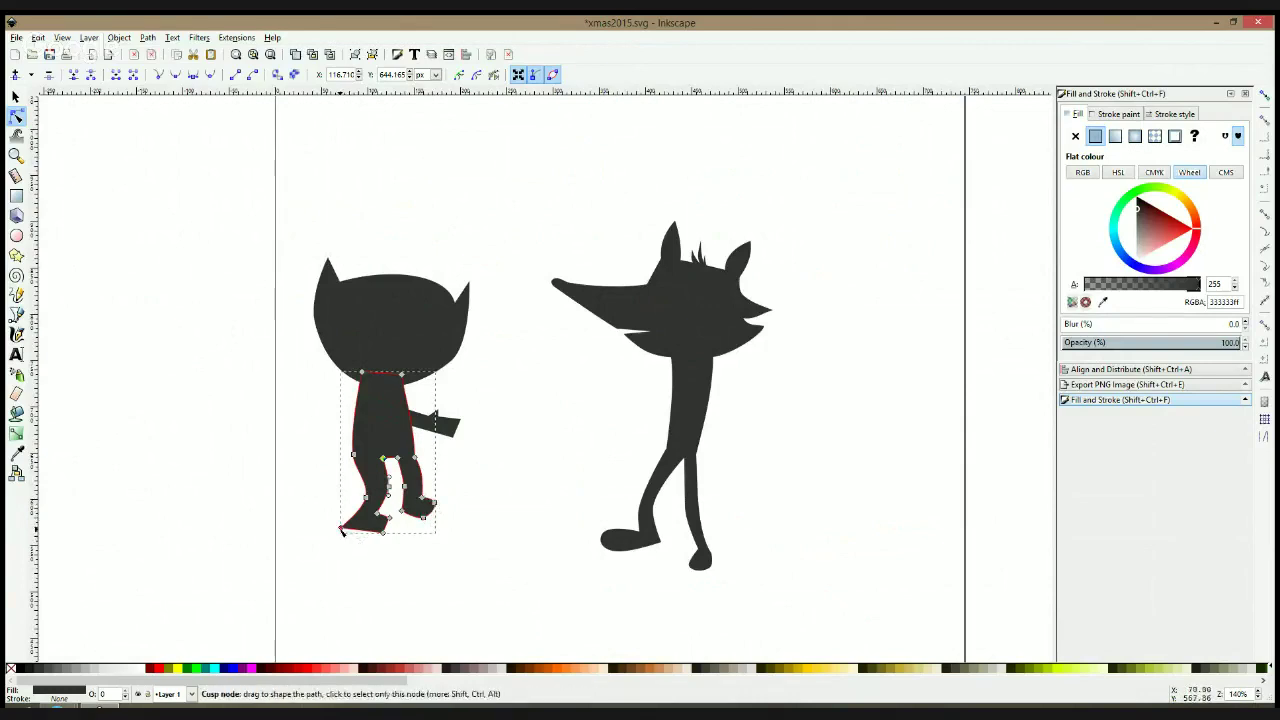
{"action": "left_click_drag", "start_coordinate": [344, 528], "coordinate": [353, 525]}
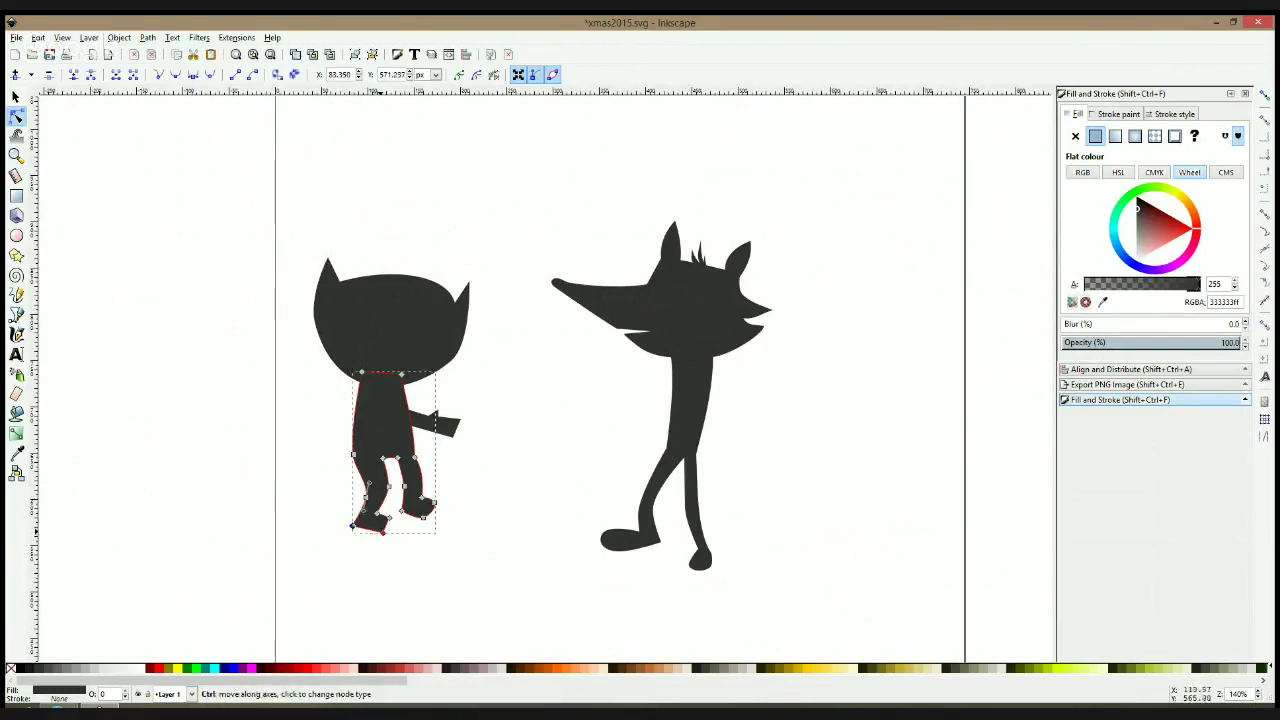
{"action": "left_click", "coordinate": [455, 597]}
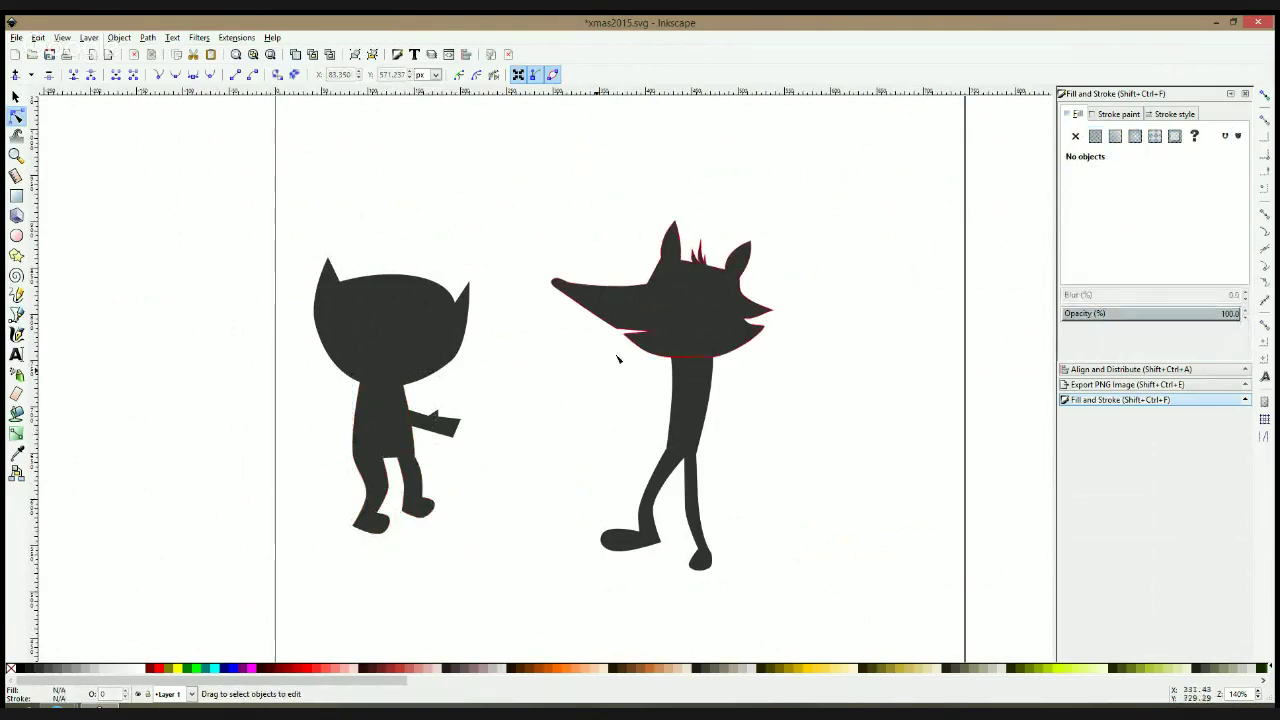
Move the long-snouted character's body up about 18 px so it overlaps the head more
{"action": "key", "text": "F1"}
{"action": "left_click", "coordinate": [641, 304]}
{"action": "left_click", "coordinate": [698, 428], "text": "shift"}
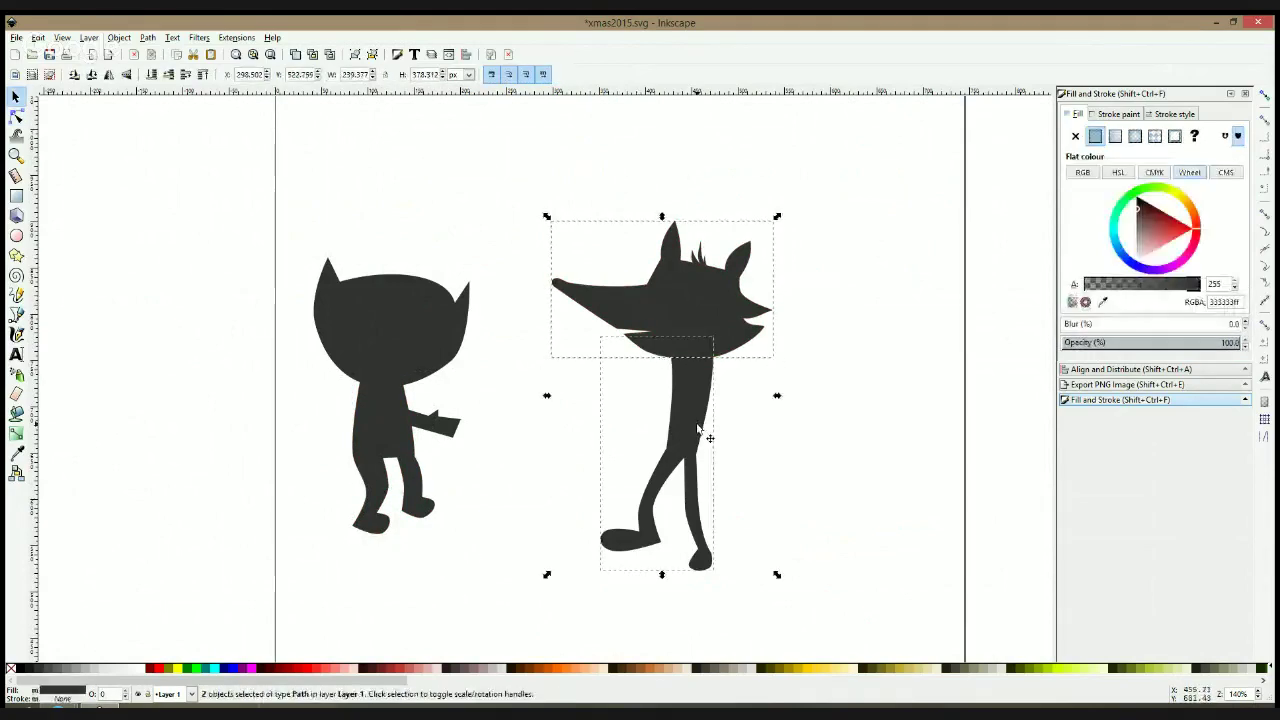
{"action": "left_click", "coordinate": [762, 430]}
{"action": "left_click_drag", "start_coordinate": [688, 410], "coordinate": [688, 394]}
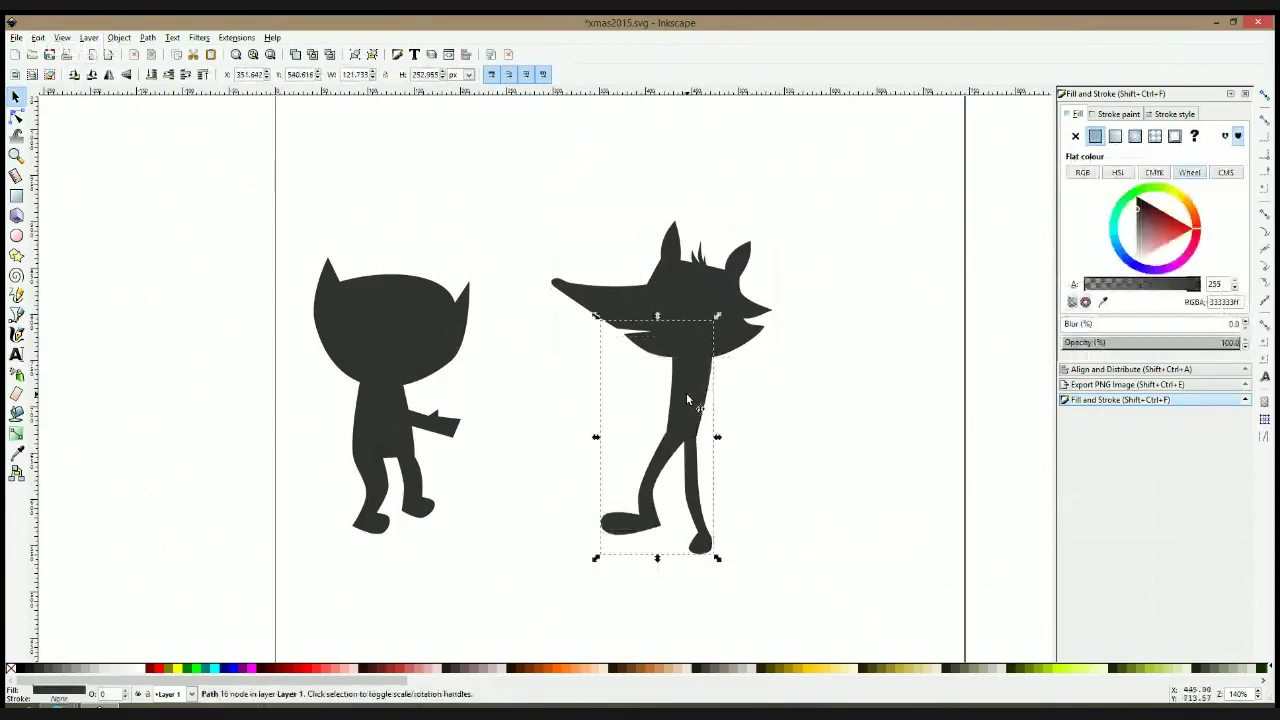
Narrow the top of the long-snouted character's torso and curve its upper back outward with a lower back node
{"action": "key", "text": "n"}
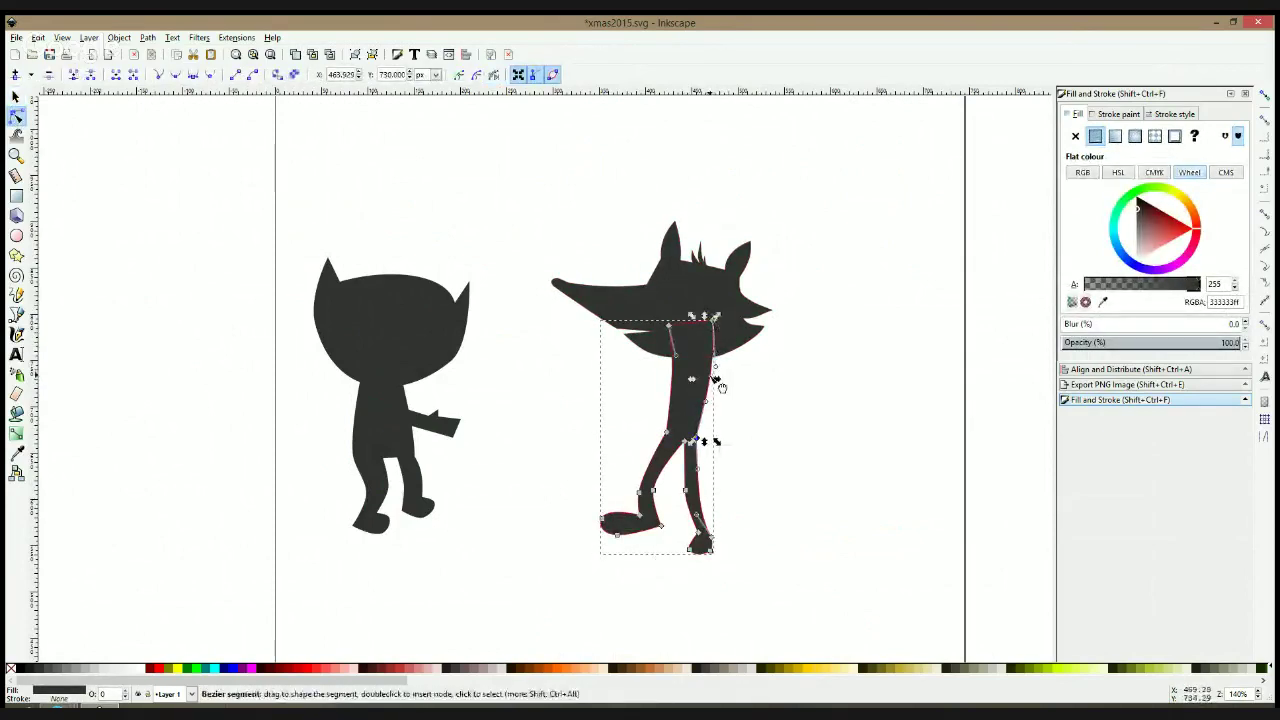
{"action": "left_click", "coordinate": [711, 375]}
{"action": "left_click_drag", "start_coordinate": [713, 322], "coordinate": [713, 395]}
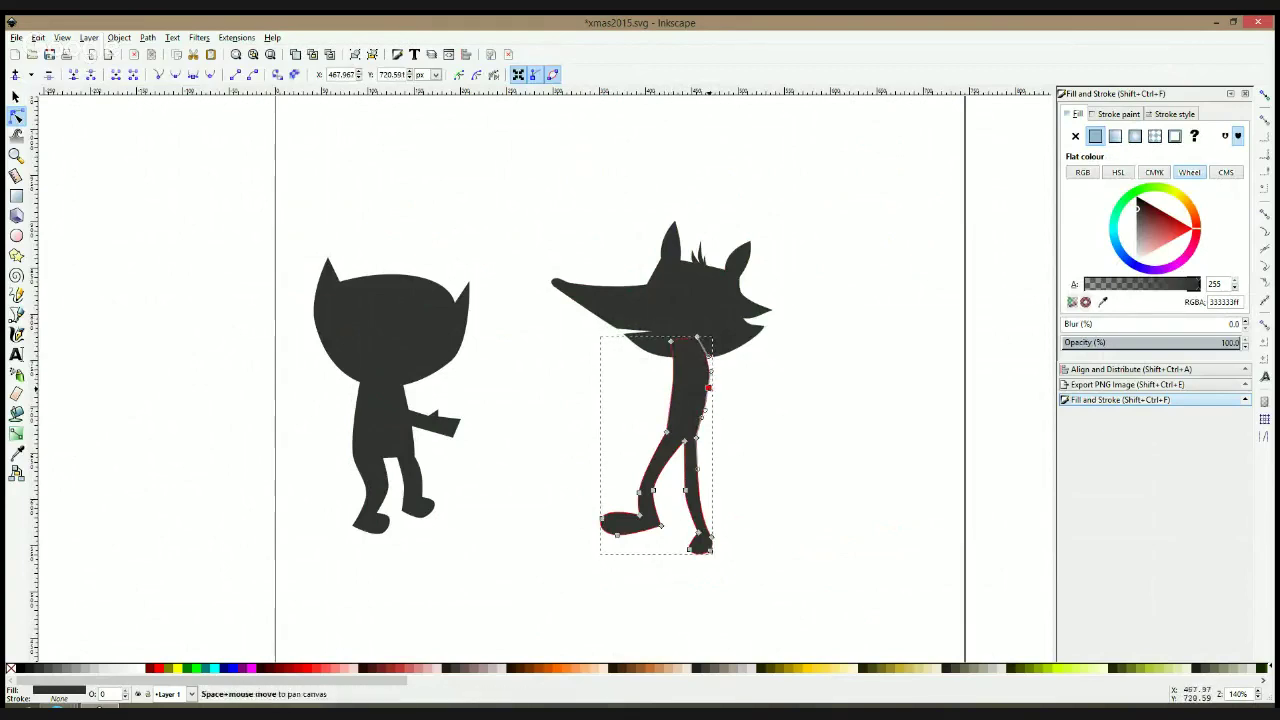
Move the long-snouted character's head and body together slightly up the page
{"action": "key", "text": "s"}
{"action": "key", "text": "Escape"}
{"action": "left_click_drag", "start_coordinate": [518, 180], "coordinate": [829, 578]}
{"action": "left_click", "coordinate": [833, 357]}
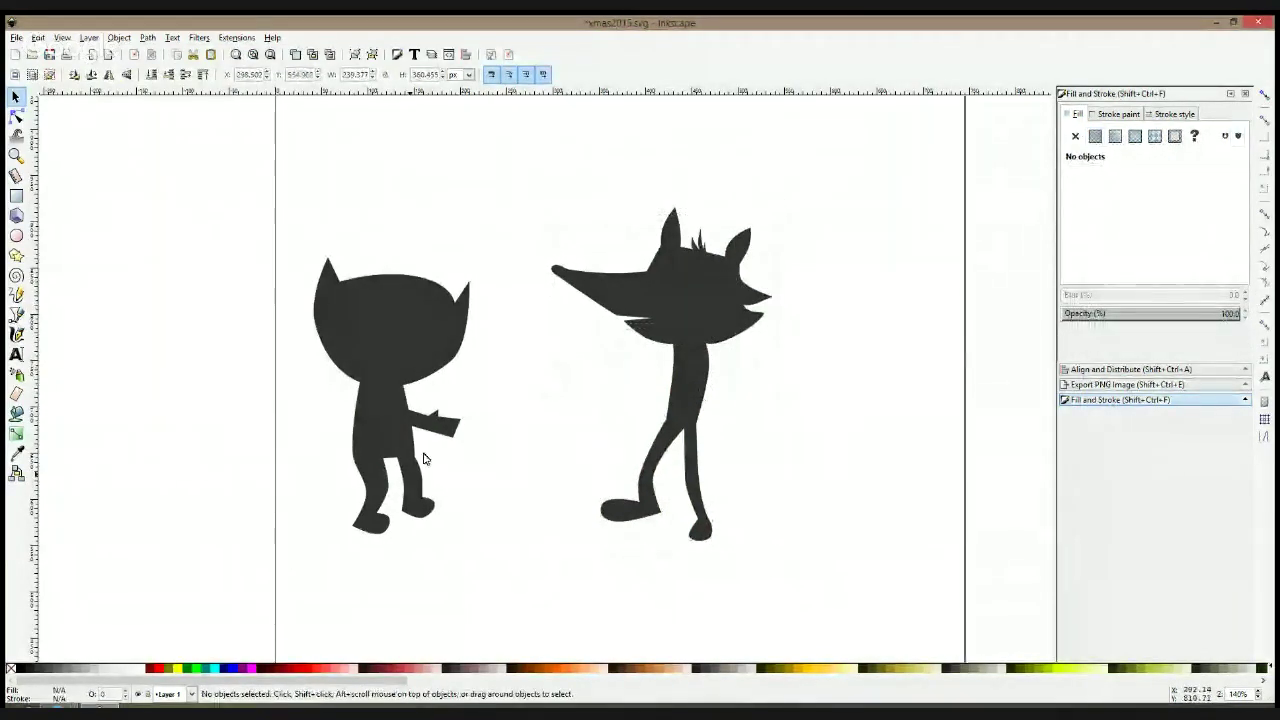
Bend the eared character's arm into a curve and round its hand by bulging the fingertip edge and adjusting the lower hand node
{"action": "key", "text": "n"}
{"action": "left_click", "coordinate": [442, 425]}
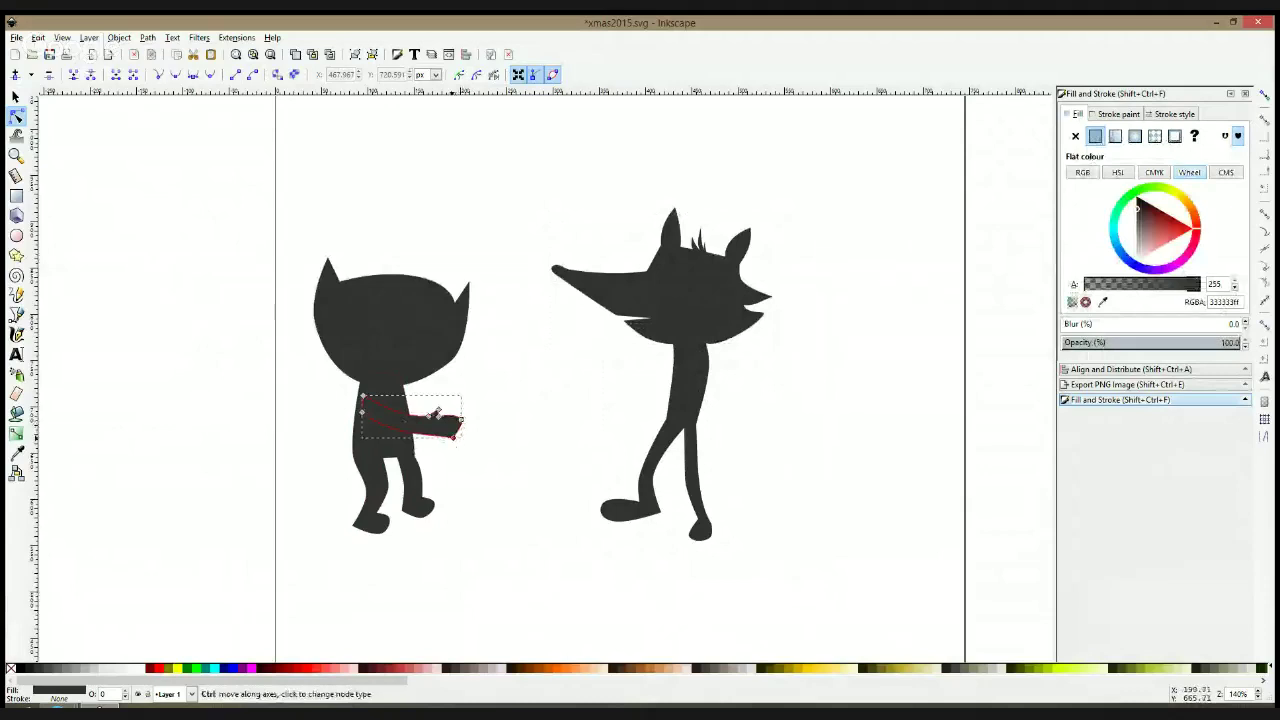
{"action": "left_click_drag", "start_coordinate": [458, 432], "coordinate": [466, 435]}
{"action": "left_click", "coordinate": [464, 440]}
{"action": "left_click", "coordinate": [458, 434]}
{"action": "key", "text": "ctrl+z"}
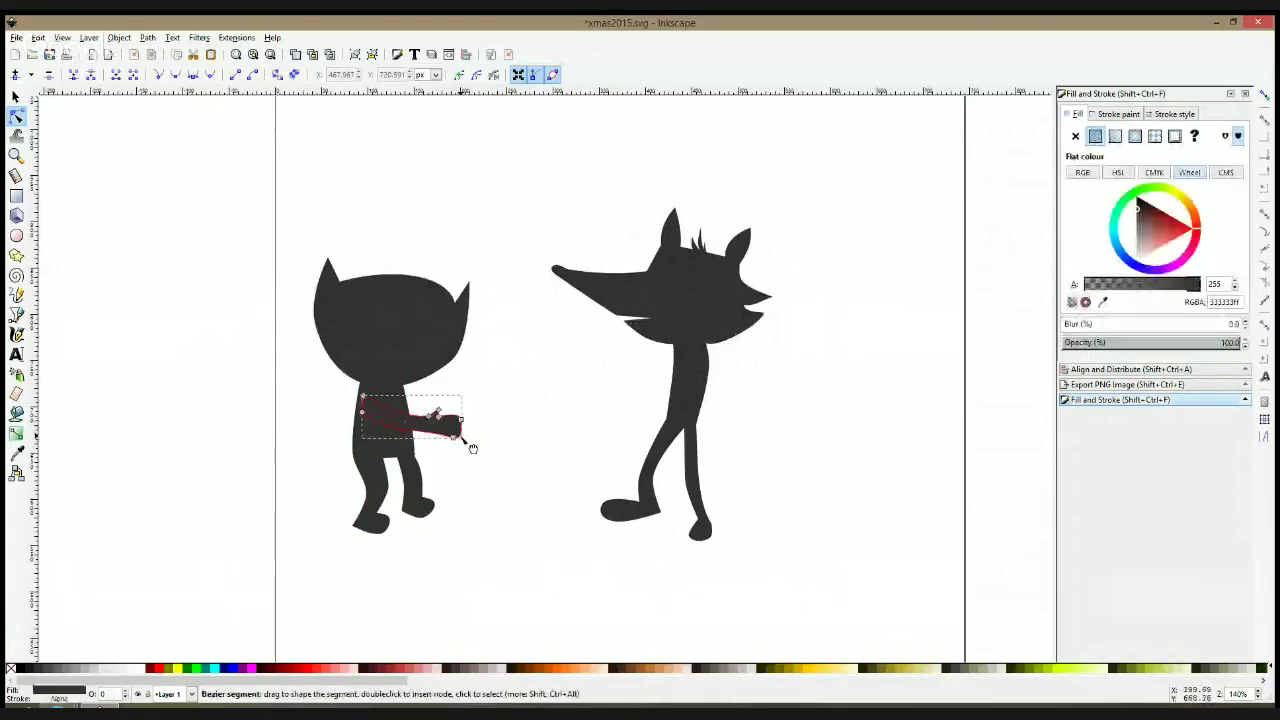
{"action": "left_click_drag", "start_coordinate": [453, 438], "coordinate": [473, 443]}
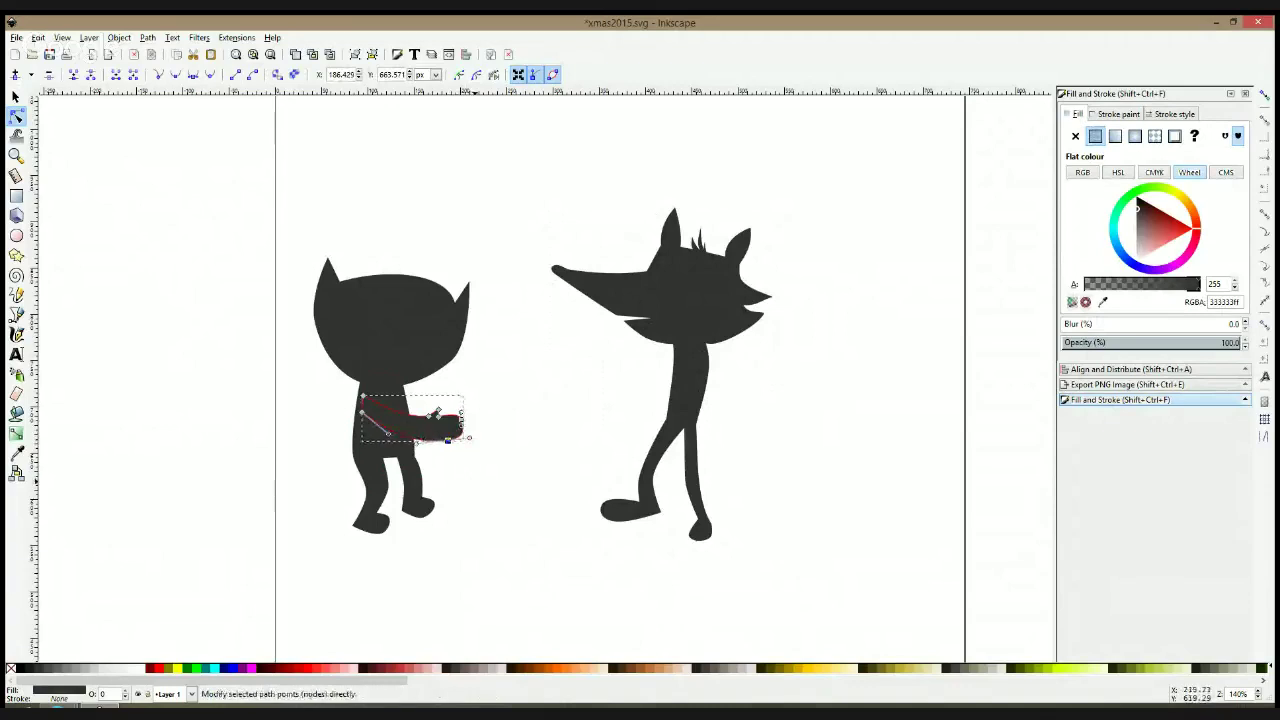
{"action": "left_click", "coordinate": [482, 510]}
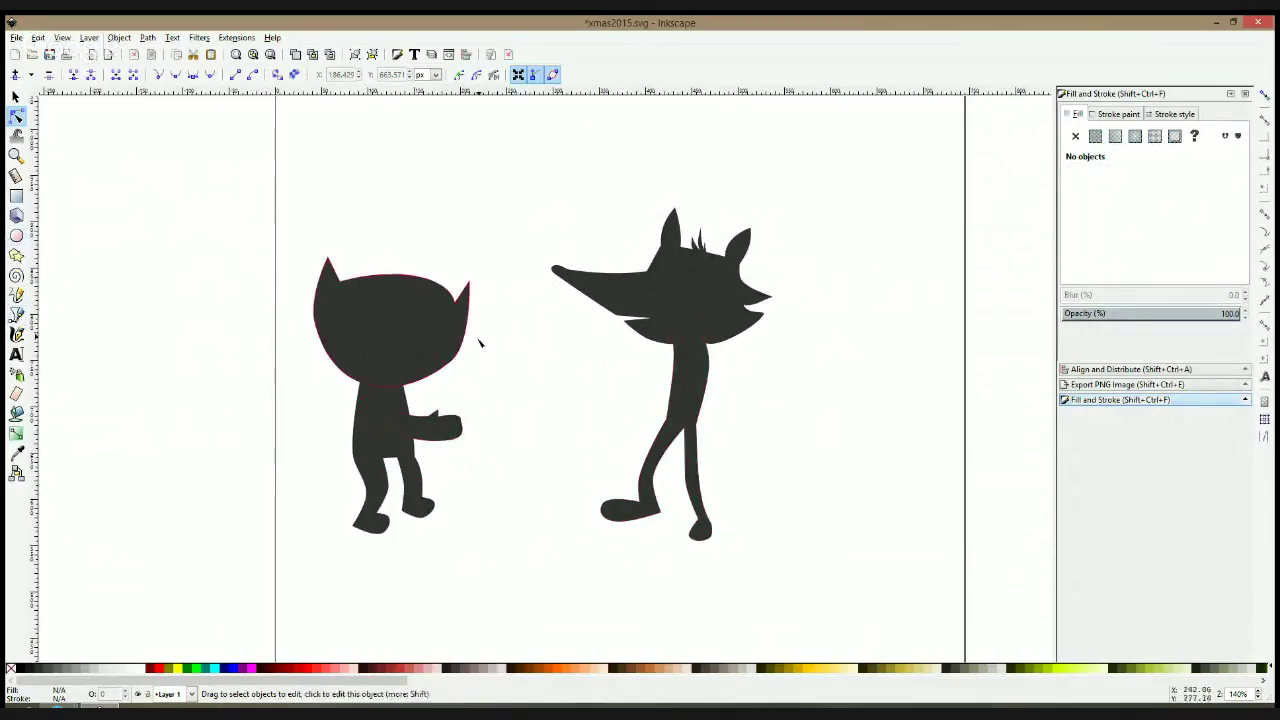
Place a horizontally flipped copy of the eared character's arm on the long-snouted character's torso
{"action": "key", "text": "s"}
{"action": "left_click", "coordinate": [439, 434]}
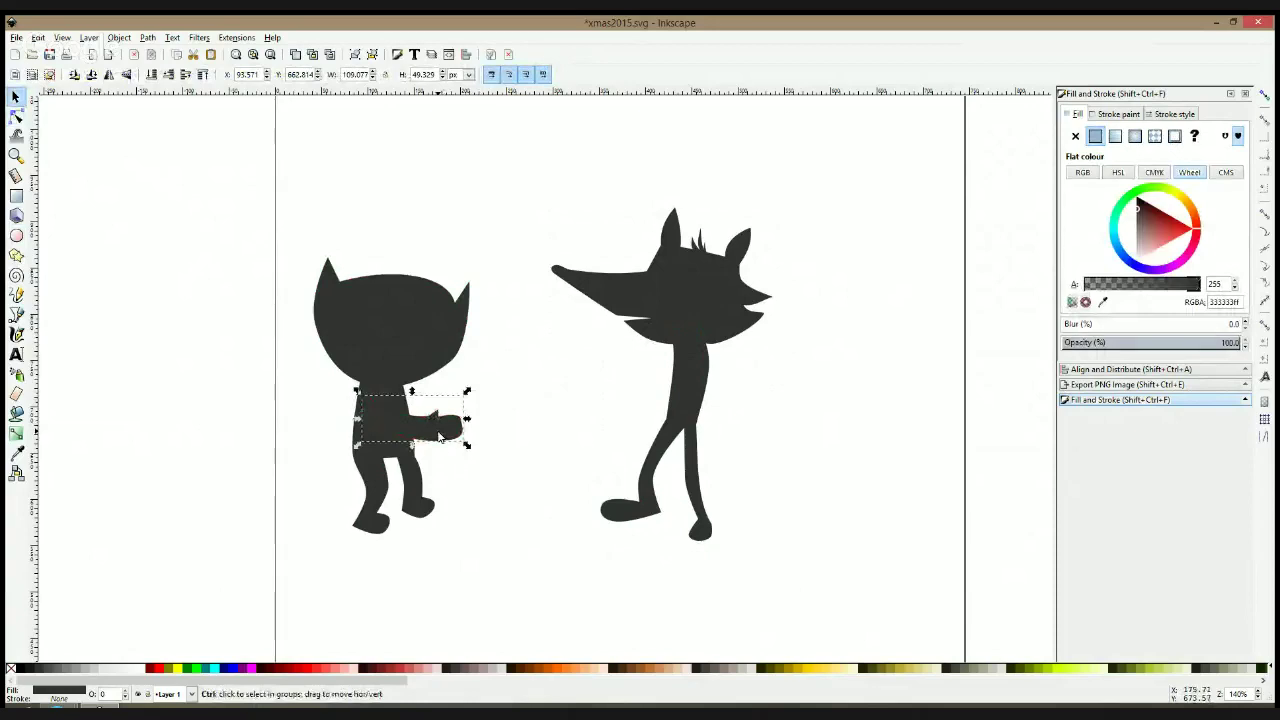
{"action": "left_click_drag", "start_coordinate": [440, 437], "coordinate": [659, 388]}
{"action": "key", "text": "h"}
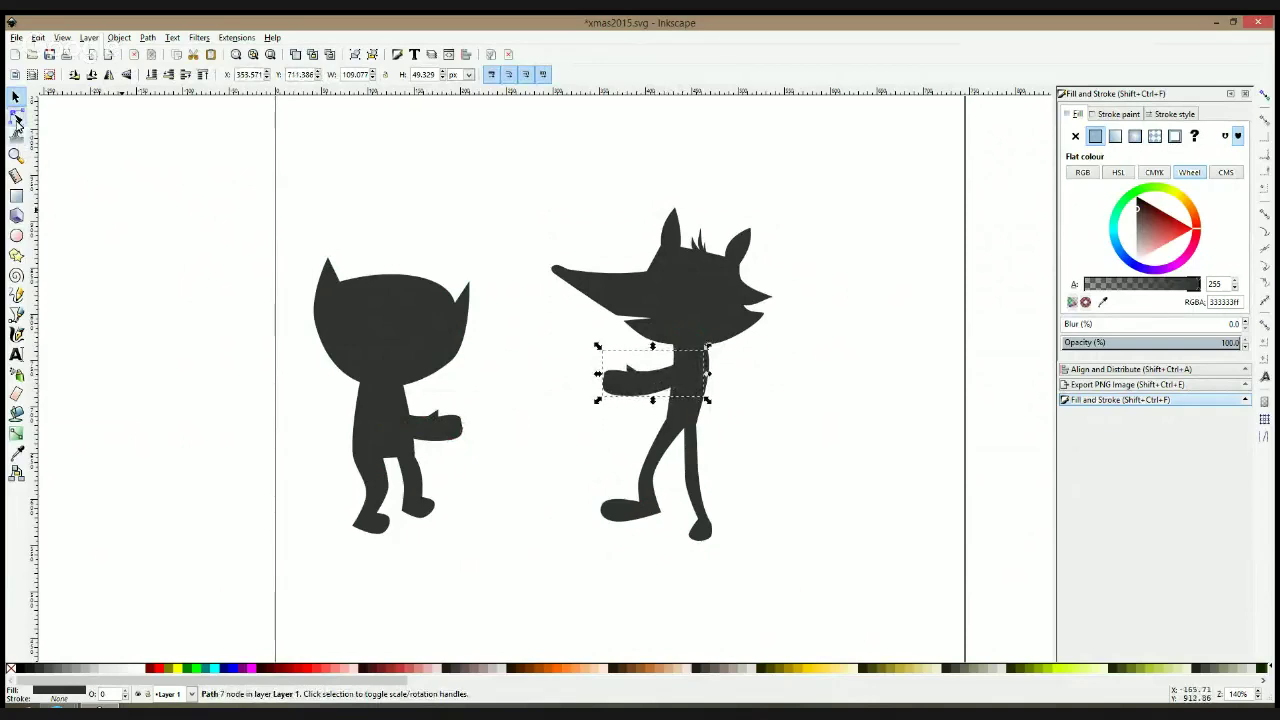
Slim the copied arm's upper edge, lengthen it to about 129 px by moving the shoulder nodes back, and shift it forward onto the torso
{"action": "left_click", "coordinate": [16, 116]}
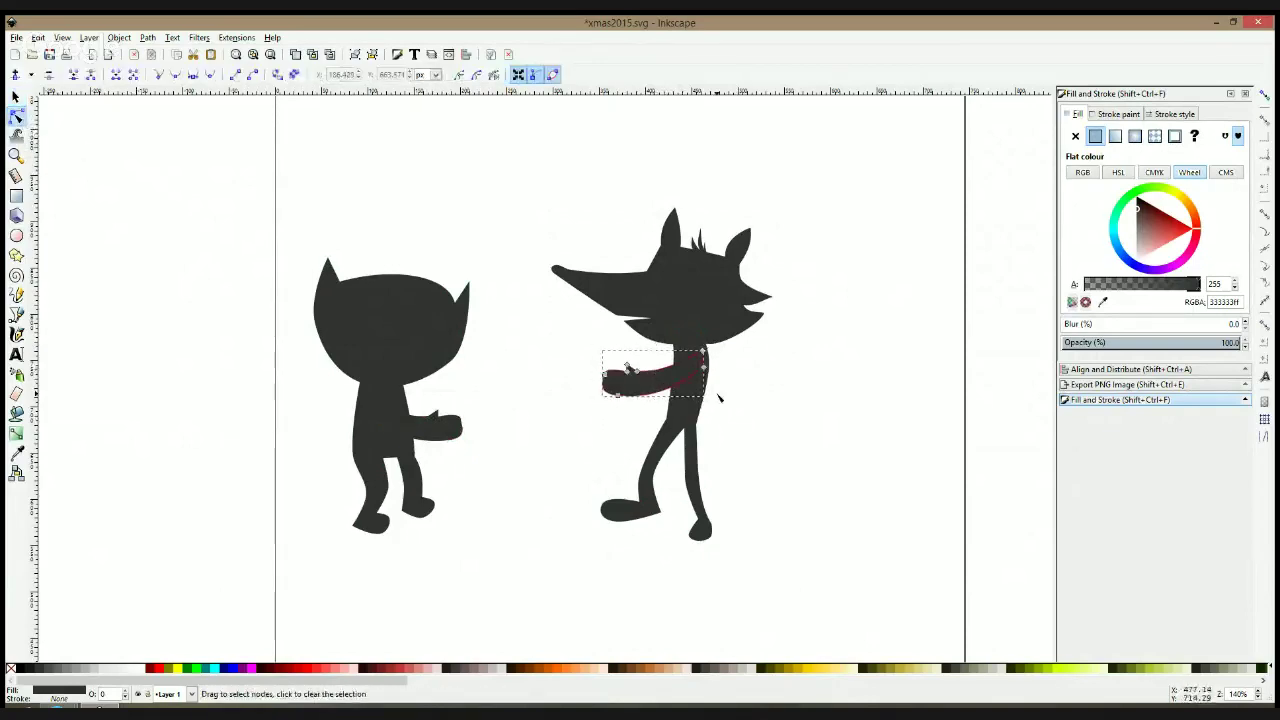
{"action": "left_click", "coordinate": [639, 378]}
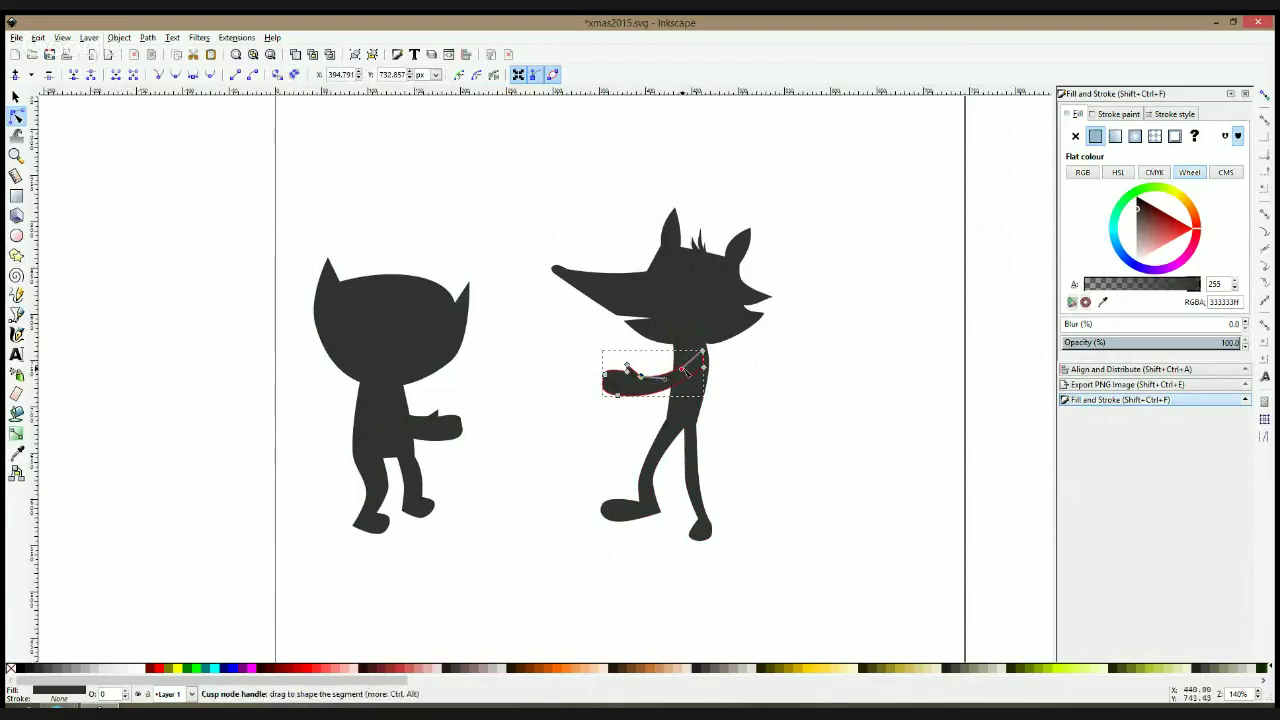
{"action": "key", "text": "s"}
{"action": "left_click", "coordinate": [16, 116]}
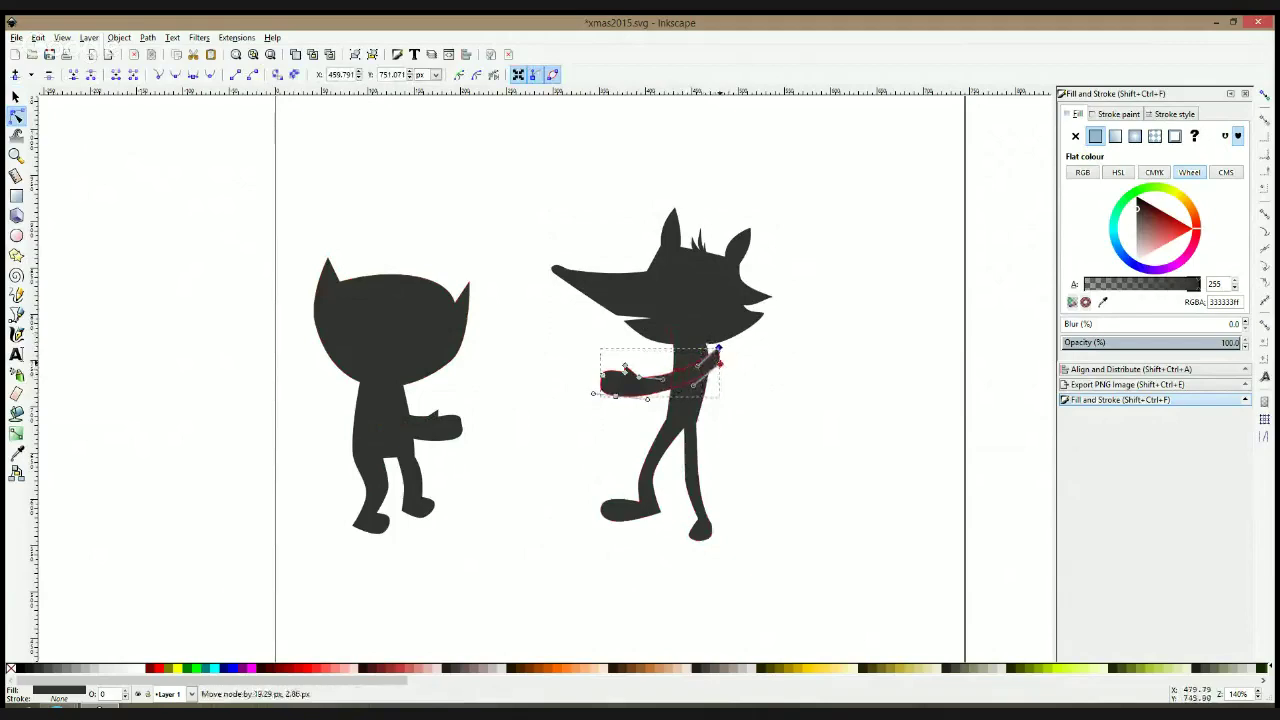
{"action": "key", "text": "s"}
{"action": "left_click_drag", "start_coordinate": [724, 375], "coordinate": [704, 380]}
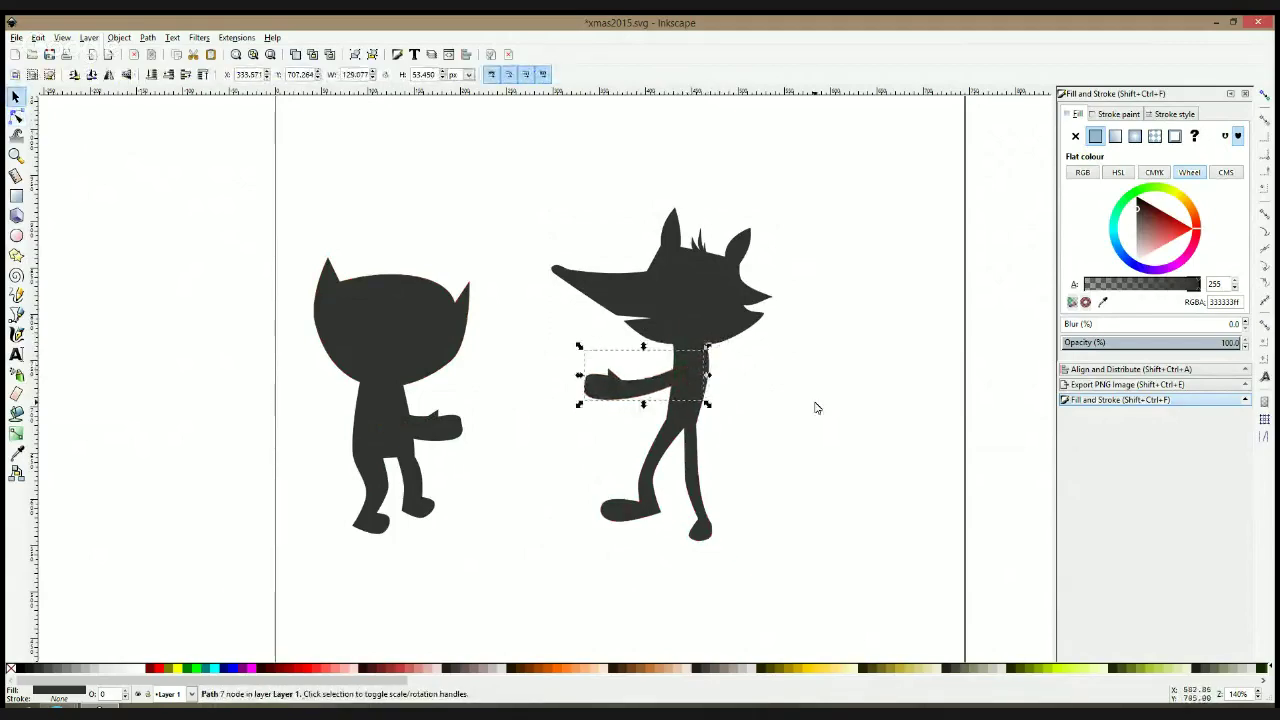
{"action": "key", "text": "Escape"}
Tilt the eared character's head counterclockwise on its neck, and add its body to the selection
{"action": "scroll", "coordinate": [519, 477], "scroll_direction": "down", "scroll_amount": 2}
{"action": "scroll", "coordinate": [481, 427], "scroll_direction": "up", "scroll_amount": 2}
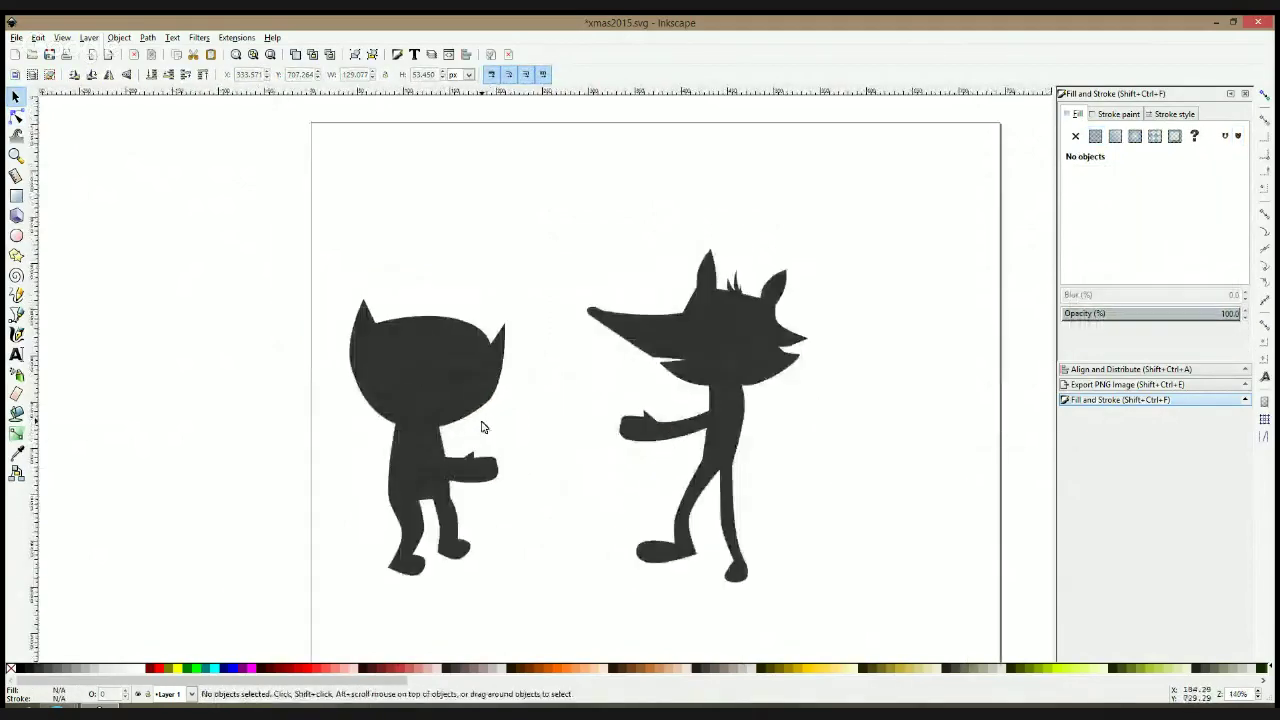
{"action": "left_click", "coordinate": [16, 116]}
{"action": "left_click", "coordinate": [400, 342]}
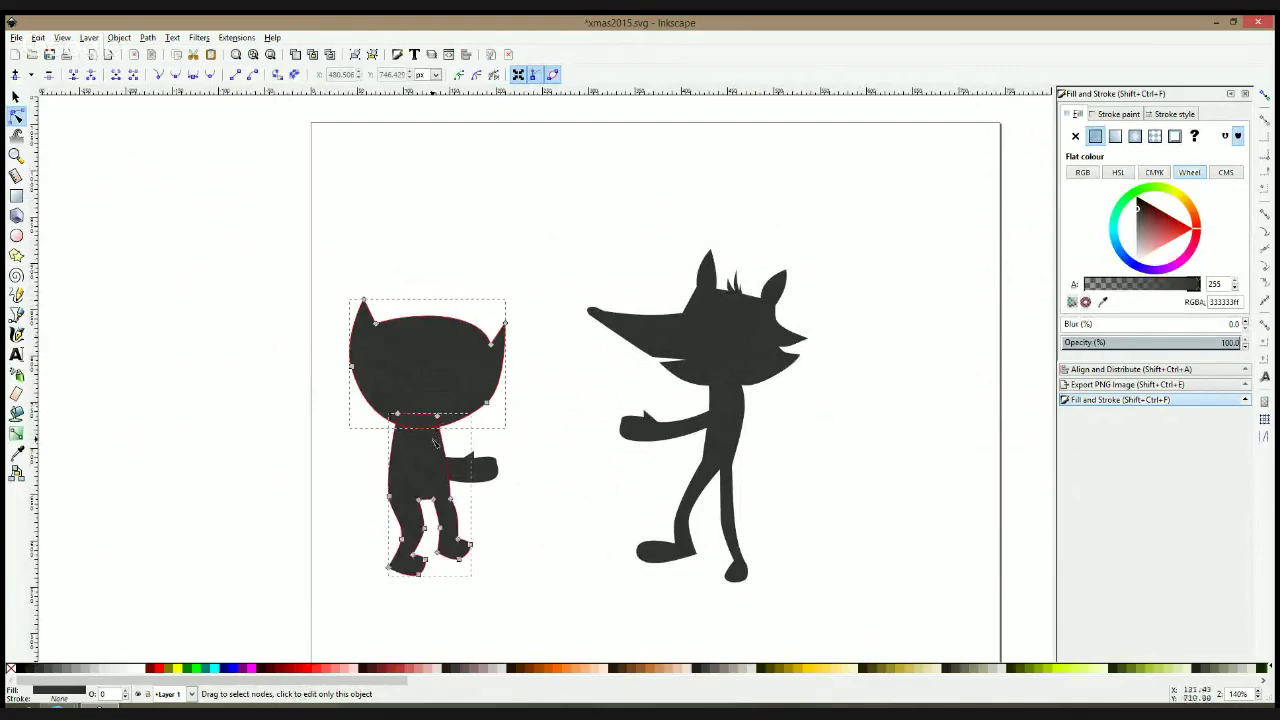
{"action": "left_click", "coordinate": [547, 449]}
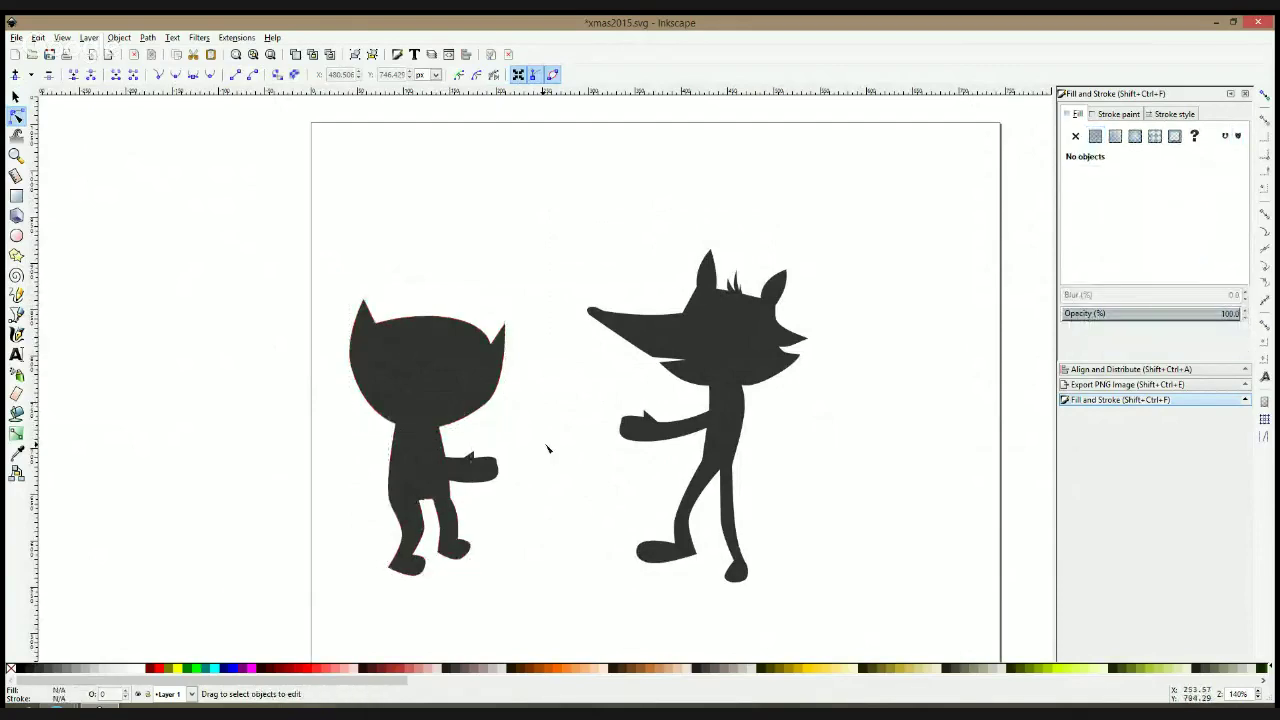
{"action": "left_click", "coordinate": [431, 440]}
{"action": "left_click", "coordinate": [432, 393], "text": "shift"}
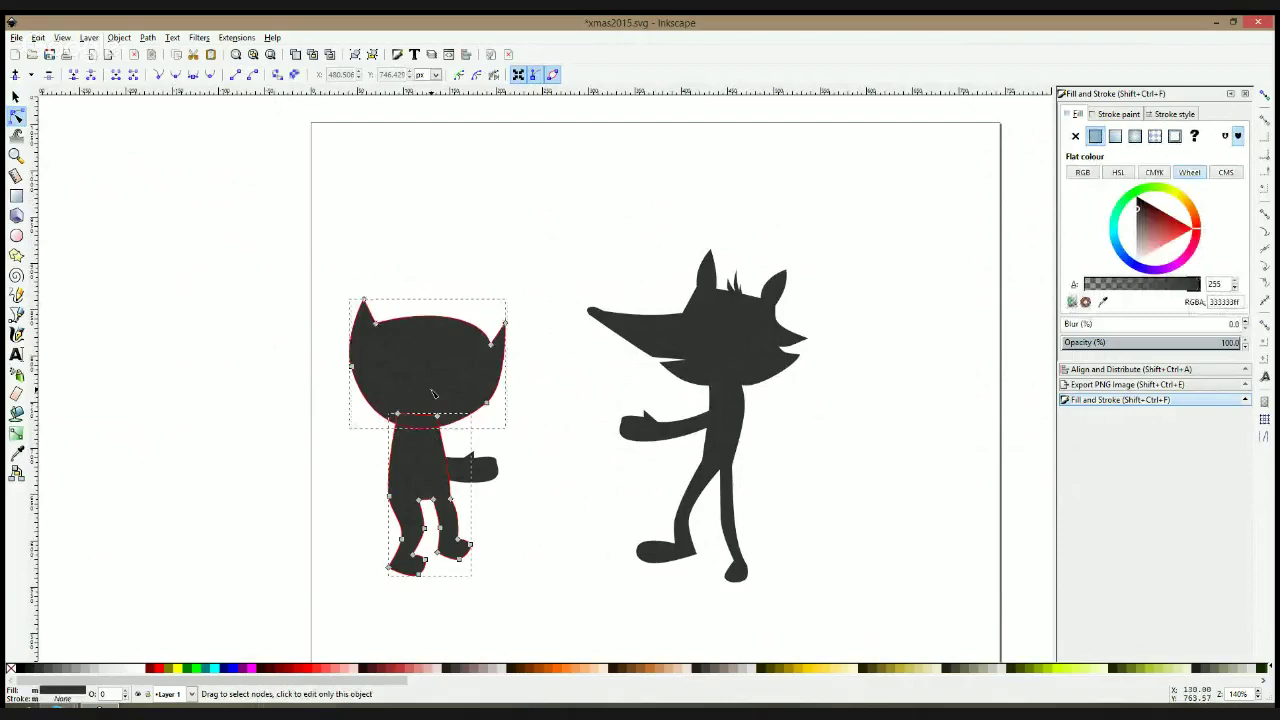
{"action": "key", "text": "s"}
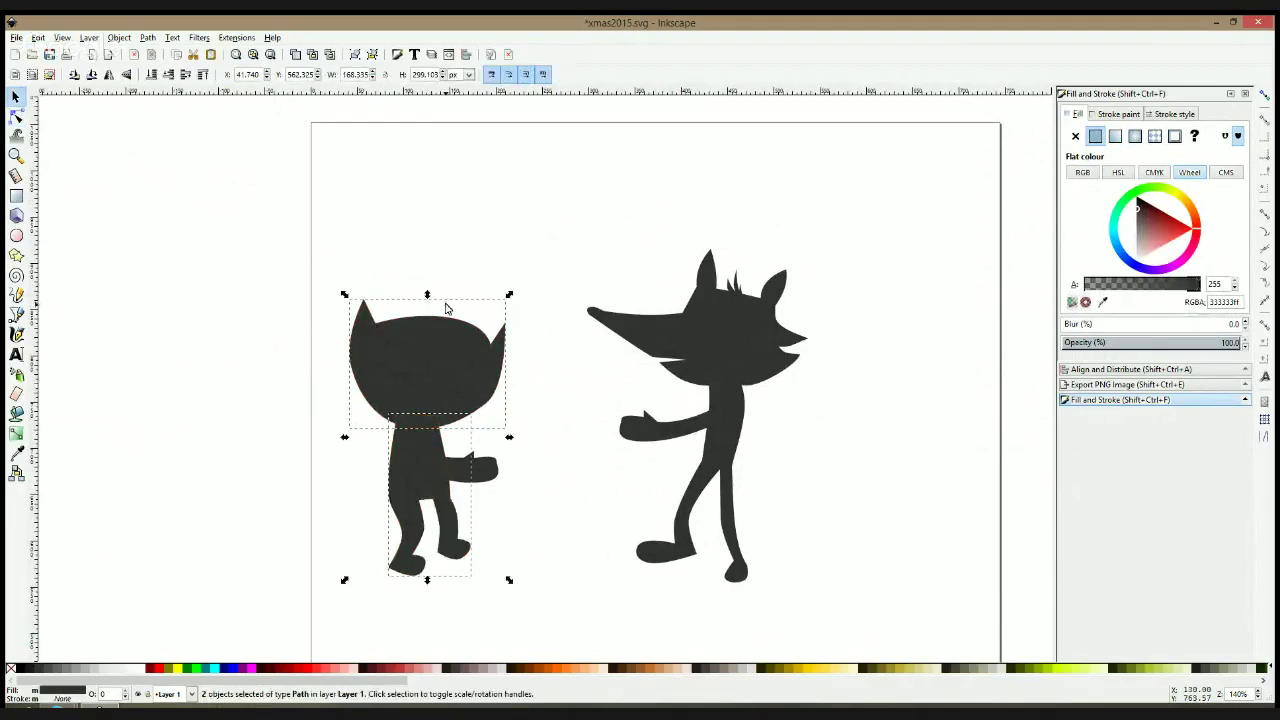
{"action": "left_click", "coordinate": [447, 309]}
{"action": "left_click", "coordinate": [449, 375]}
{"action": "left_click", "coordinate": [447, 389]}
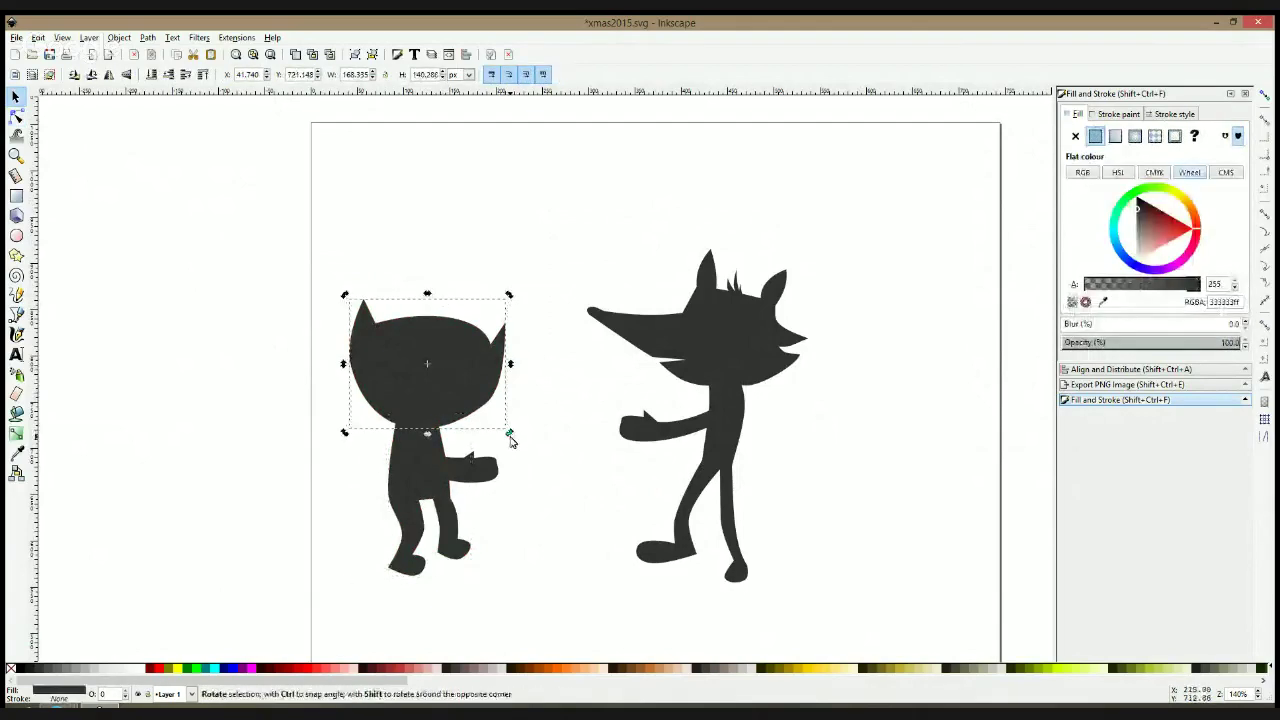
{"action": "left_click_drag", "start_coordinate": [510, 440], "coordinate": [492, 393]}
{"action": "left_click", "coordinate": [428, 448], "text": "shift"}
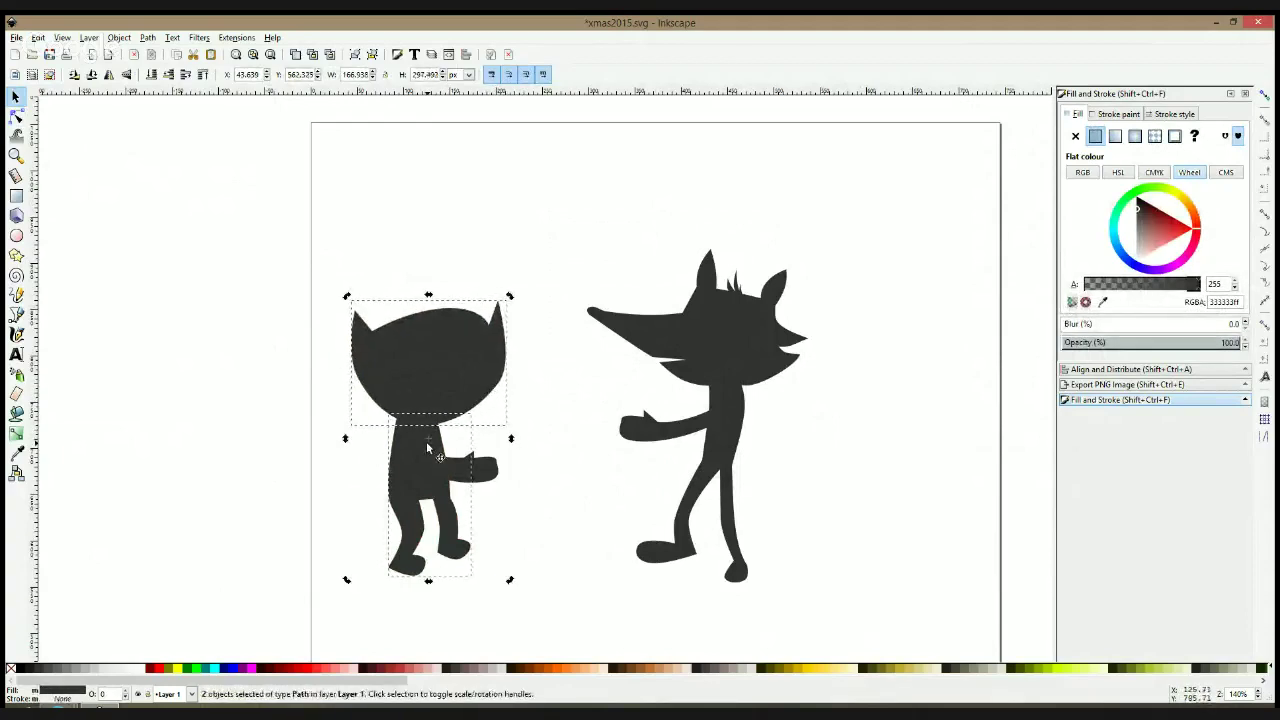
Move both characters off the page to its right and place a duplicate pair beside them
{"action": "scroll", "coordinate": [430, 445], "scroll_direction": "down", "scroll_amount": 2}
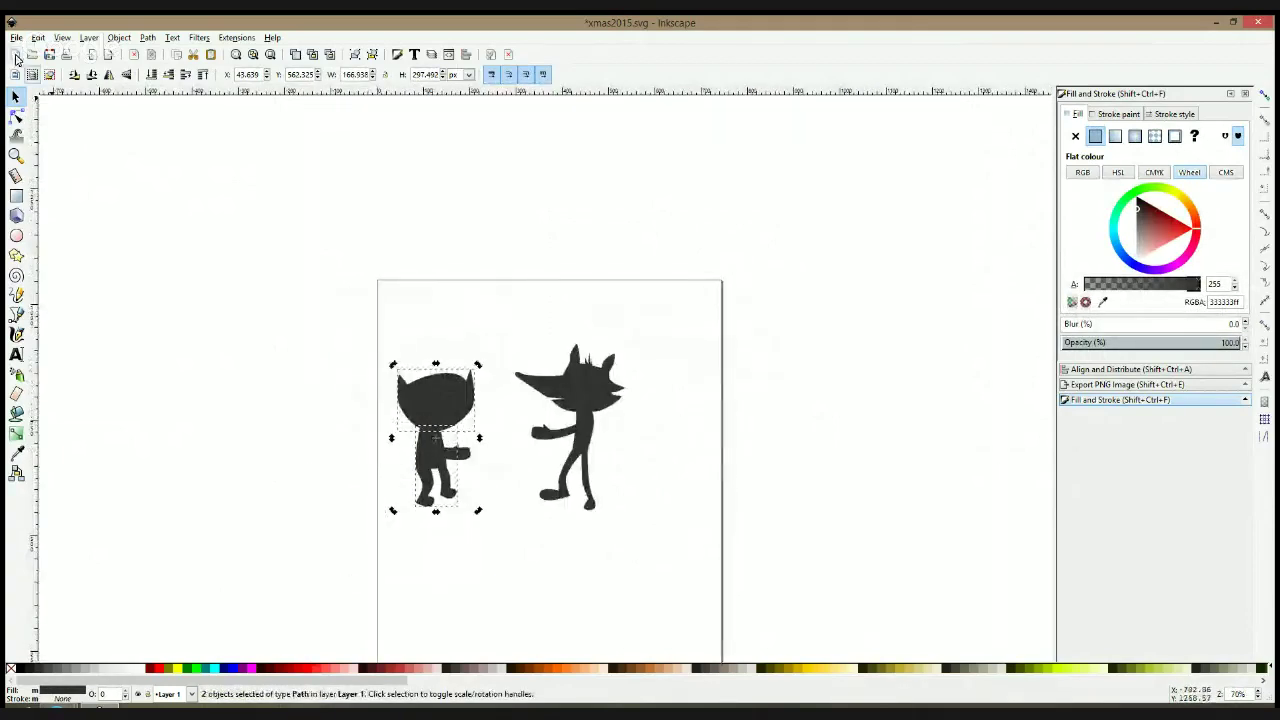
{"action": "left_click_drag", "start_coordinate": [281, 310], "coordinate": [327, 441]}
{"action": "scroll", "coordinate": [677, 582], "scroll_direction": "down", "scroll_amount": 1}
{"action": "left_click_drag", "start_coordinate": [257, 304], "coordinate": [834, 286]}
{"action": "left_click", "coordinate": [560, 280]}
{"action": "key", "text": "ctrl+d"}
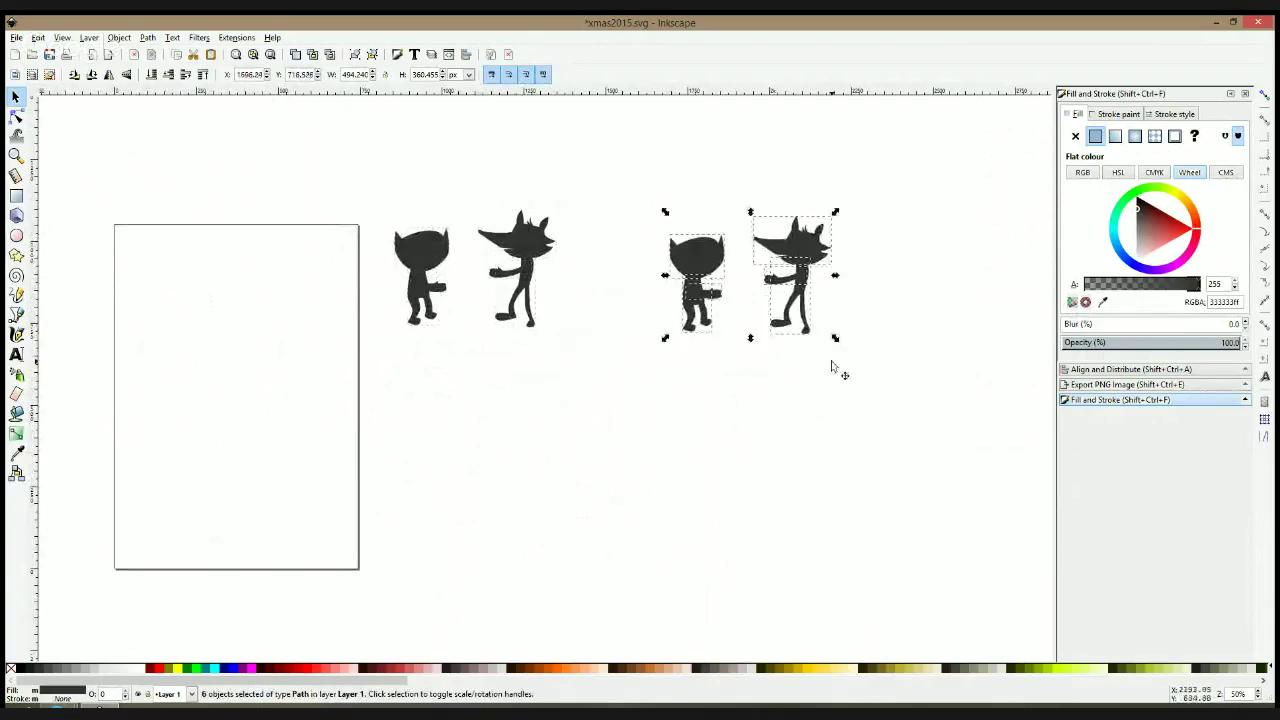
Select both pairs of characters and scale them down together to about 858 by 245 px
{"action": "scroll", "coordinate": [834, 366], "scroll_direction": "right", "scroll_amount": 3}
{"action": "scroll", "coordinate": [834, 366], "scroll_direction": "up", "scroll_amount": 1}
{"action": "left_click_drag", "start_coordinate": [808, 209], "coordinate": [243, 432]}
{"action": "left_click_drag", "start_coordinate": [745, 290], "coordinate": [586, 286]}
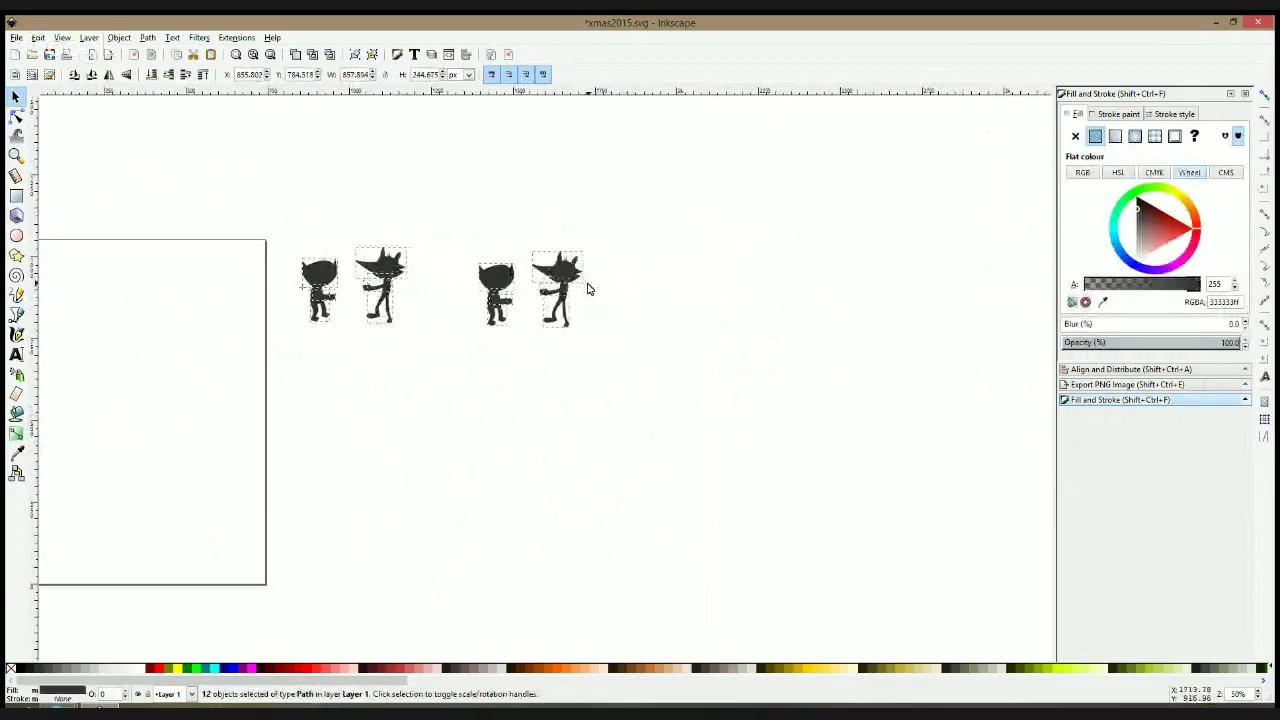
Unite the head and body of the duplicated eared character into a single path, leaving its arm separate
{"action": "key", "text": "1"}
{"action": "left_click_drag", "start_coordinate": [712, 334], "coordinate": [386, 214]}
{"action": "scroll", "coordinate": [446, 227], "scroll_direction": "up", "scroll_amount": 2}
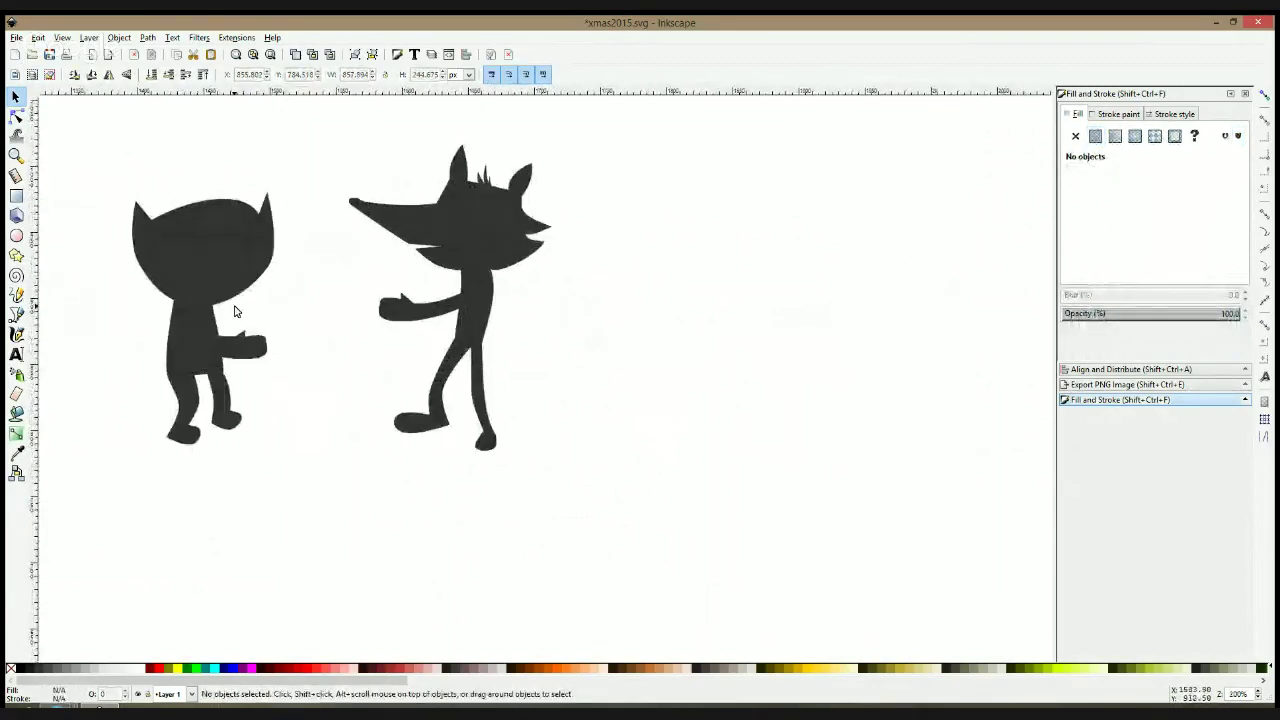
{"action": "scroll", "coordinate": [234, 309], "scroll_direction": "up", "scroll_amount": 1}
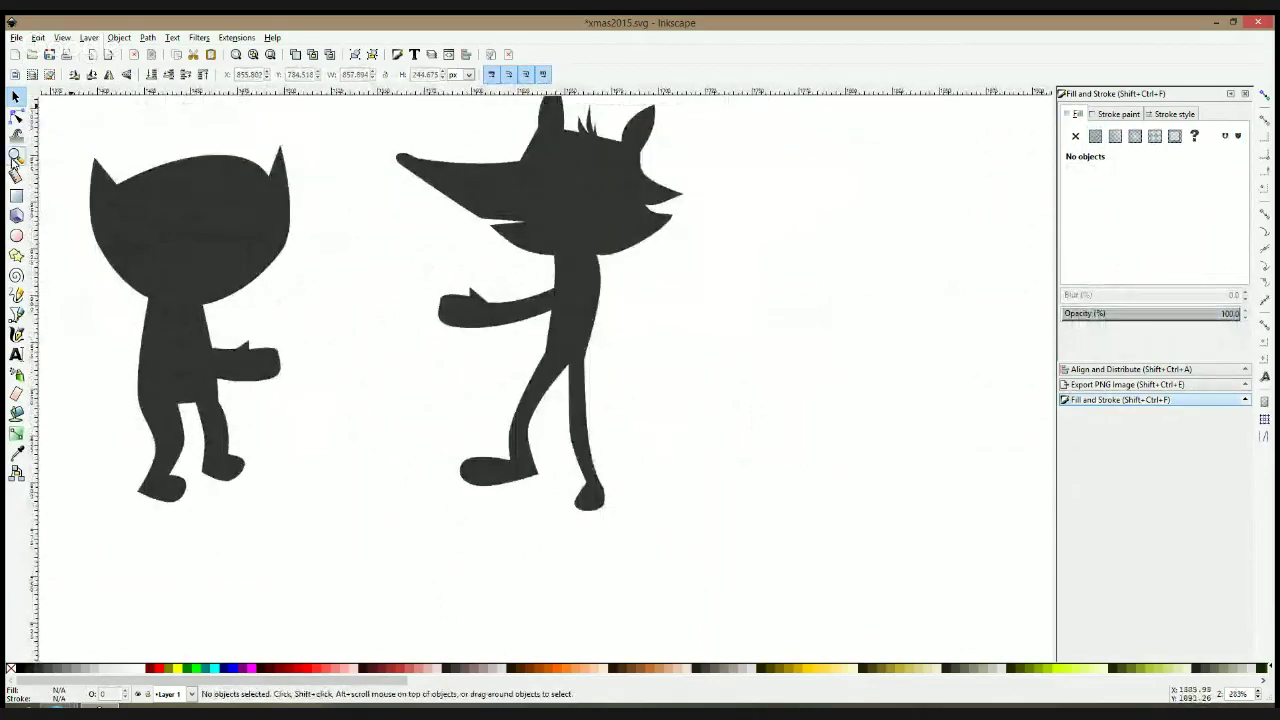
{"action": "left_click", "coordinate": [16, 116]}
{"action": "left_click", "coordinate": [180, 275]}
{"action": "left_click", "coordinate": [177, 340], "text": "shift"}
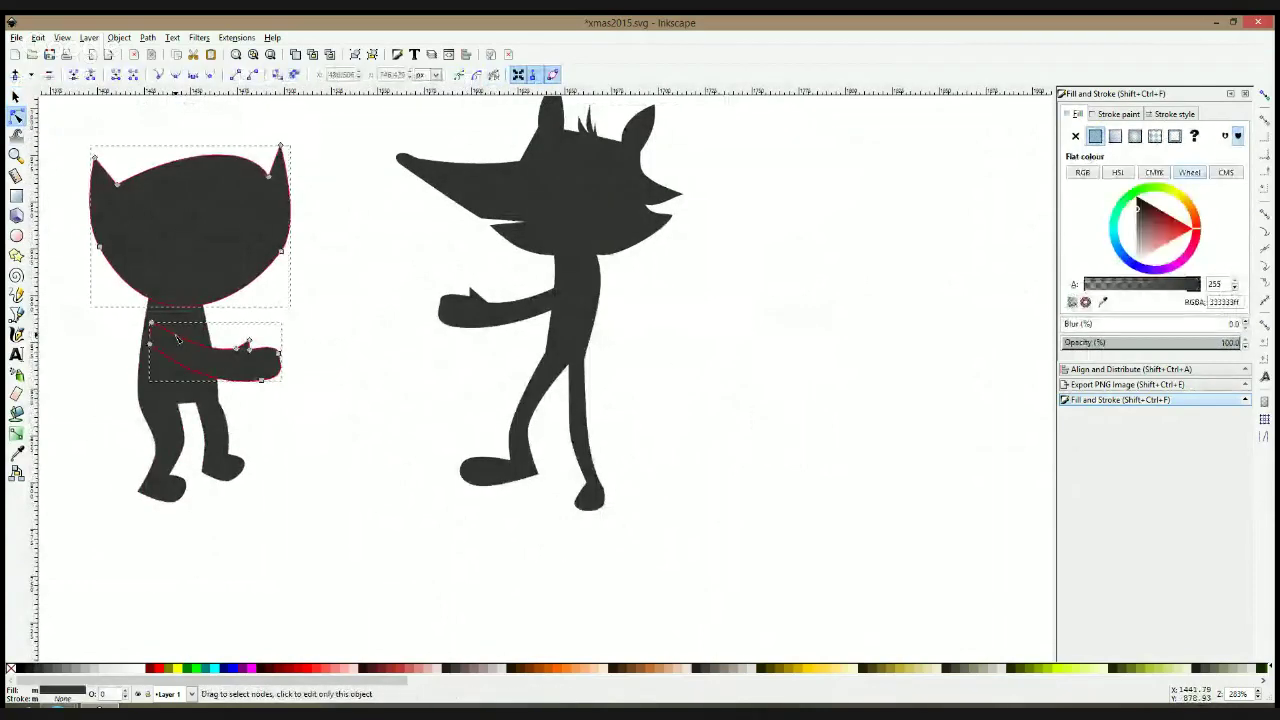
{"action": "left_click", "coordinate": [183, 323]}
{"action": "left_click", "coordinate": [249, 329]}
{"action": "left_click", "coordinate": [225, 265]}
{"action": "left_click", "coordinate": [195, 322], "text": "shift"}
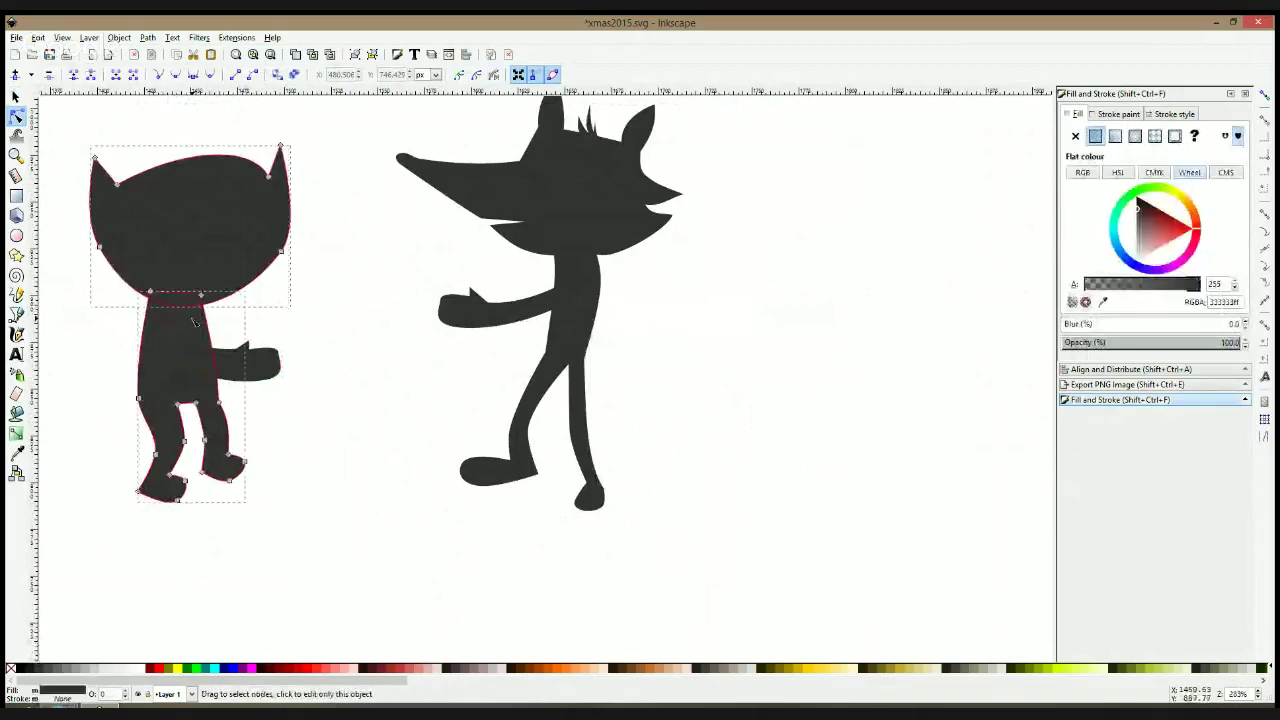
{"action": "key", "text": "ctrl+plus"}
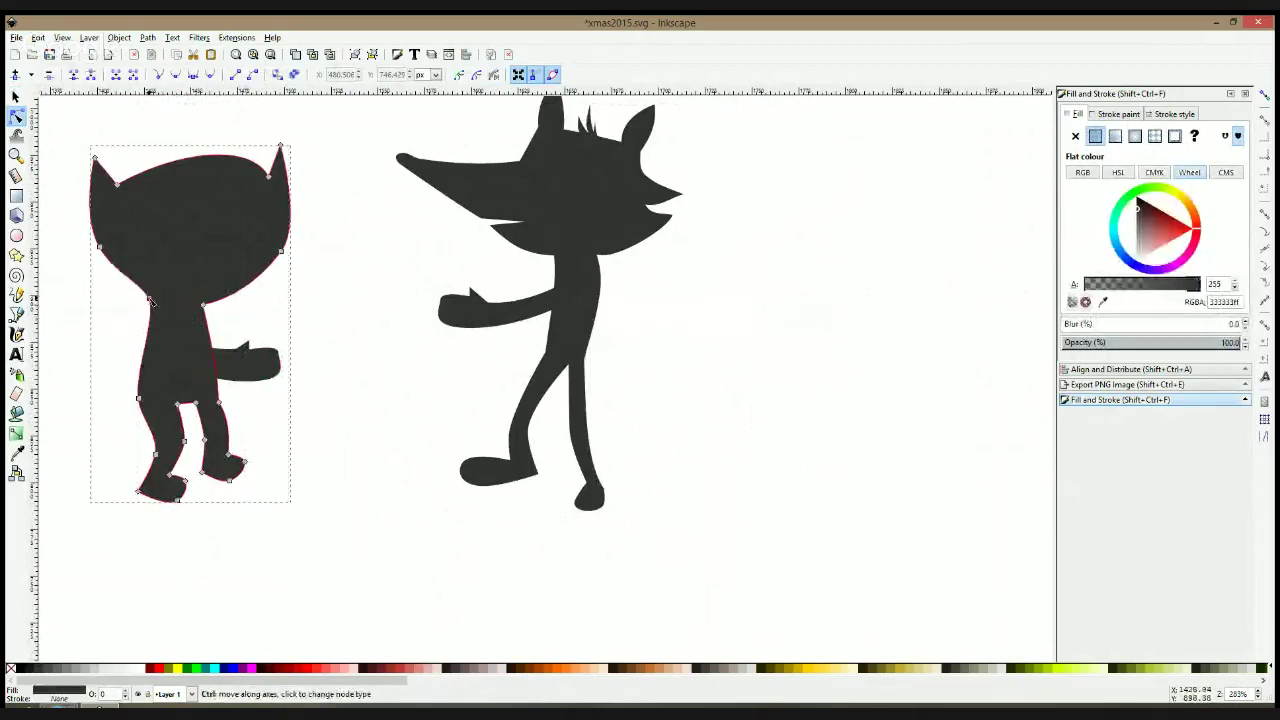
Reshape the eared character's jaw and neck by adding a rear cheek node, moving the front neck node outward and pulling the front cheek node inward
{"action": "left_click", "coordinate": [109, 259]}
{"action": "left_click_drag", "start_coordinate": [112, 263], "coordinate": [116, 281]}
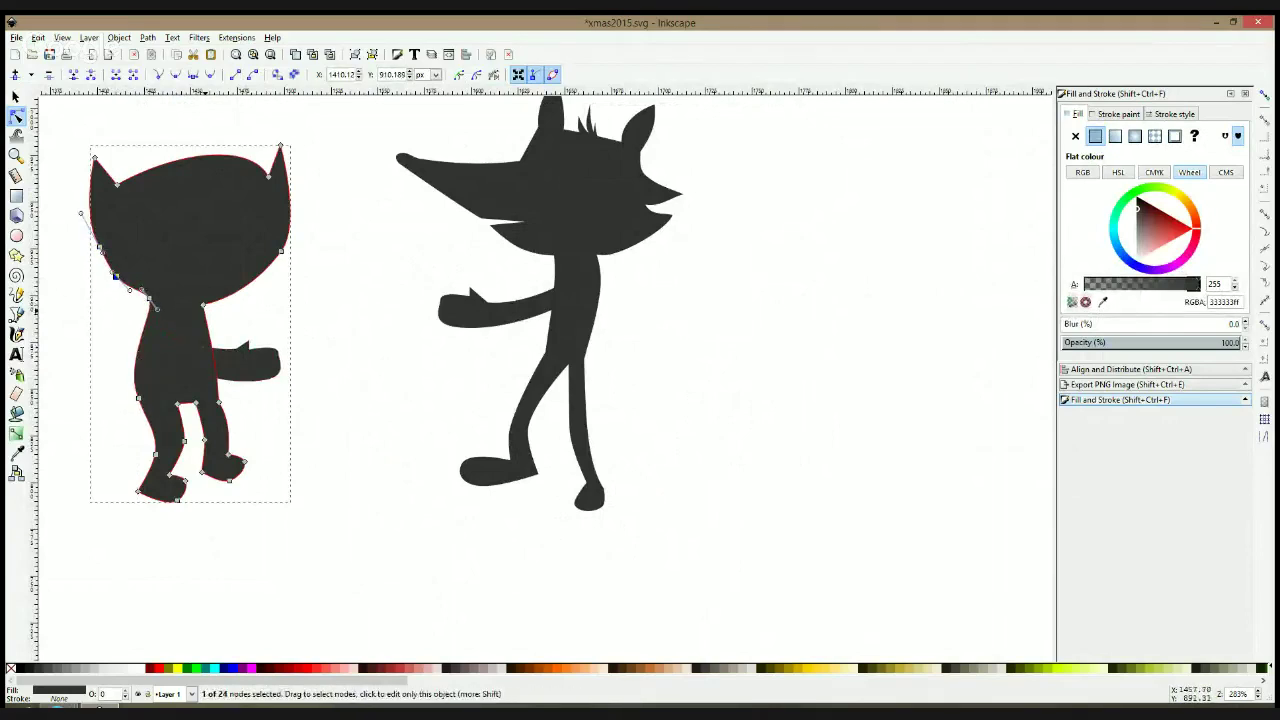
{"action": "left_click", "coordinate": [211, 302]}
{"action": "left_click_drag", "start_coordinate": [213, 305], "coordinate": [225, 308]}
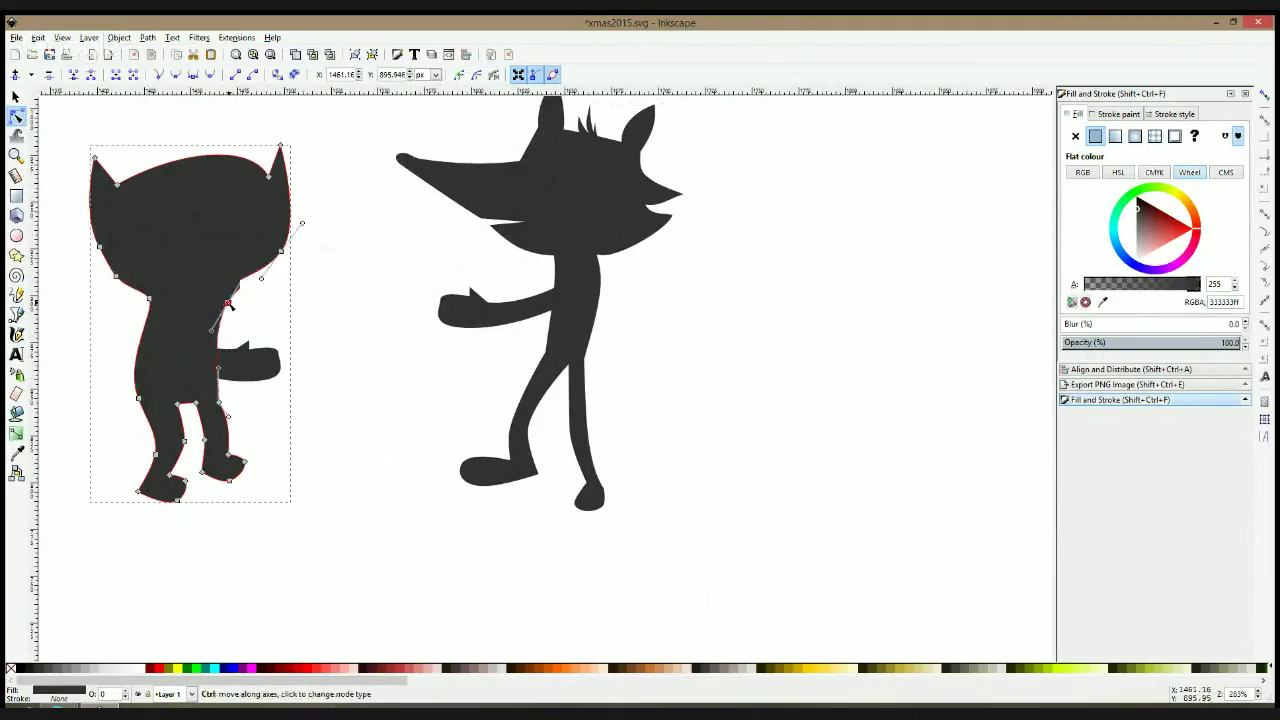
{"action": "left_click_drag", "start_coordinate": [281, 251], "coordinate": [271, 262]}
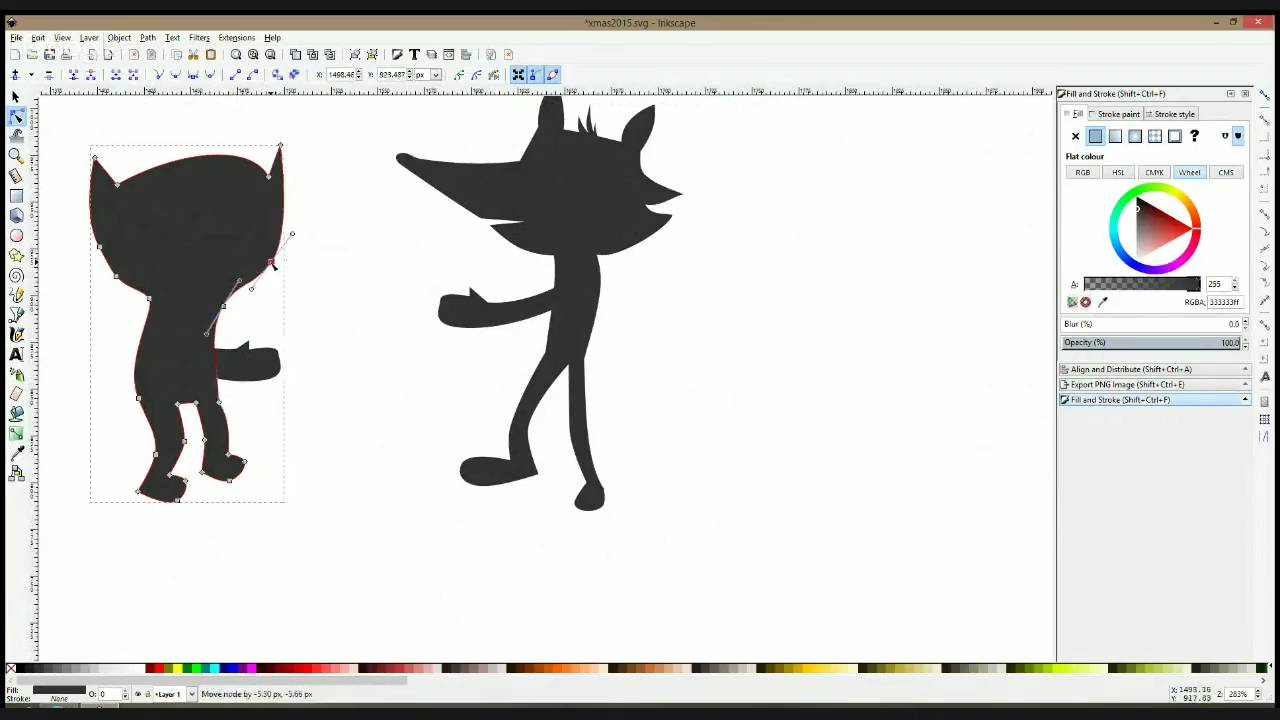
Shift the inner base of the eared character's front ear inward, then raise its tip and round the ears' straight edges into curves
{"action": "left_click_drag", "start_coordinate": [269, 177], "coordinate": [227, 150]}
{"action": "left_click", "coordinate": [16, 313]}
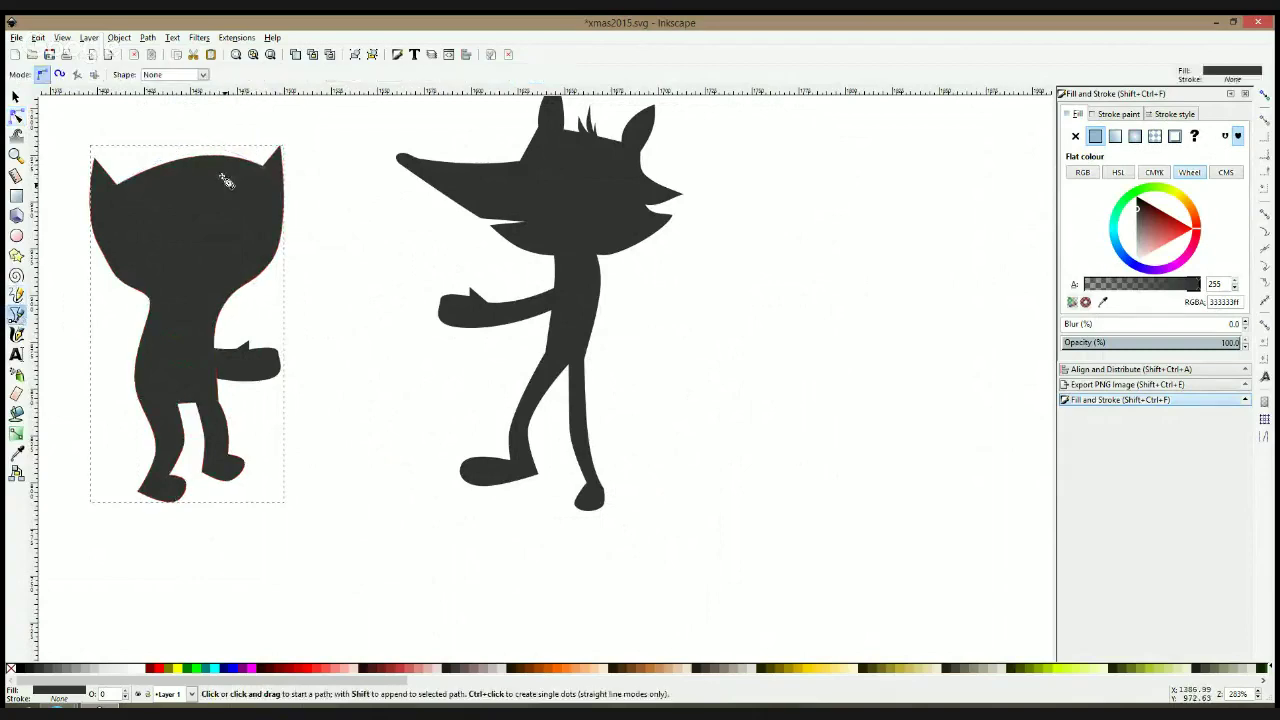
{"action": "left_click", "coordinate": [17, 116]}
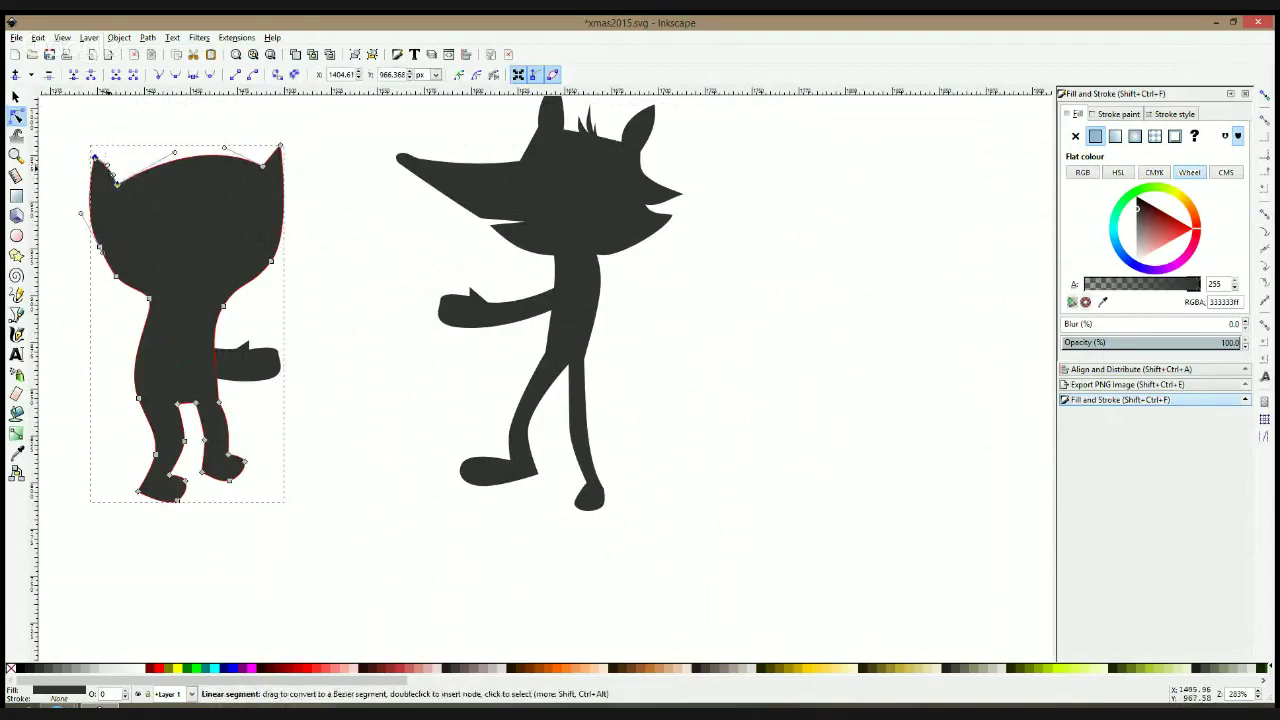
{"action": "mouse_move", "coordinate": [281, 145]}
{"action": "left_mouse_down"}
{"action": "mouse_move", "coordinate": [280, 133]}
{"action": "mouse_move", "coordinate": [299, 172]}
{"action": "mouse_move", "coordinate": [285, 160]}
{"action": "mouse_move", "coordinate": [292, 147]}
{"action": "left_mouse_up"}
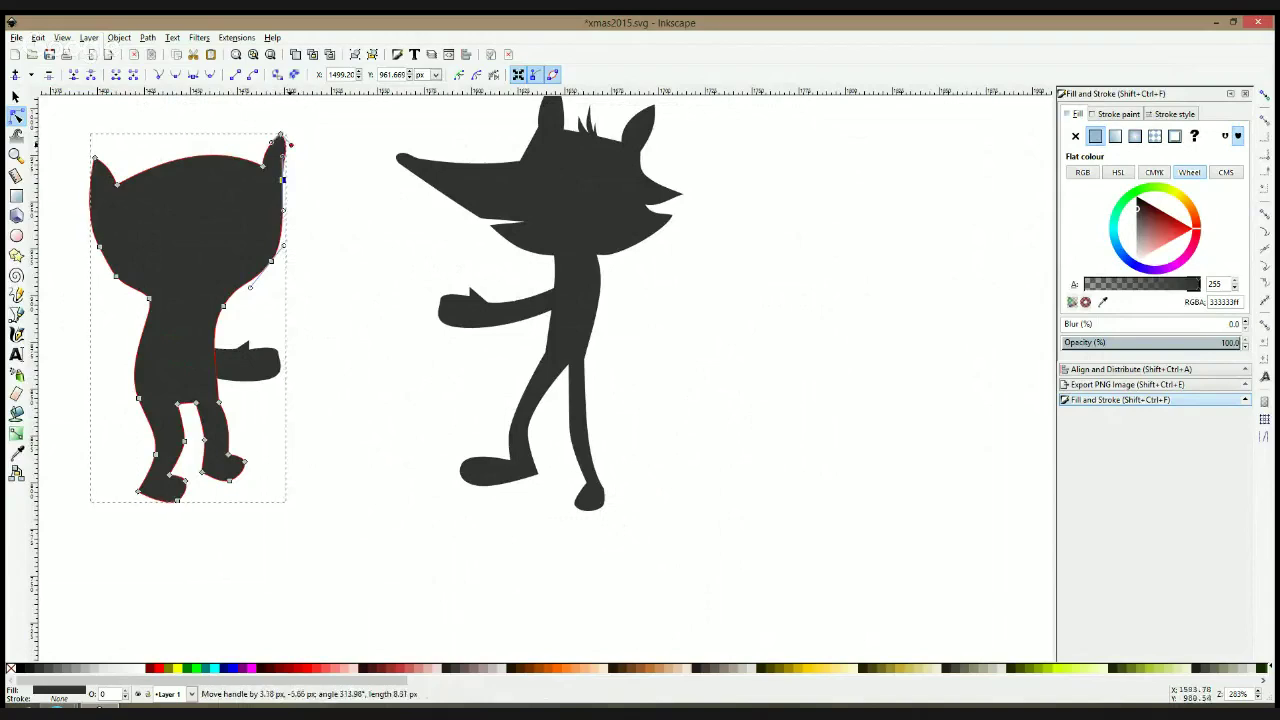
{"action": "left_click", "coordinate": [338, 250]}
{"action": "scroll", "coordinate": [334, 242], "scroll_direction": "down", "scroll_amount": 2}
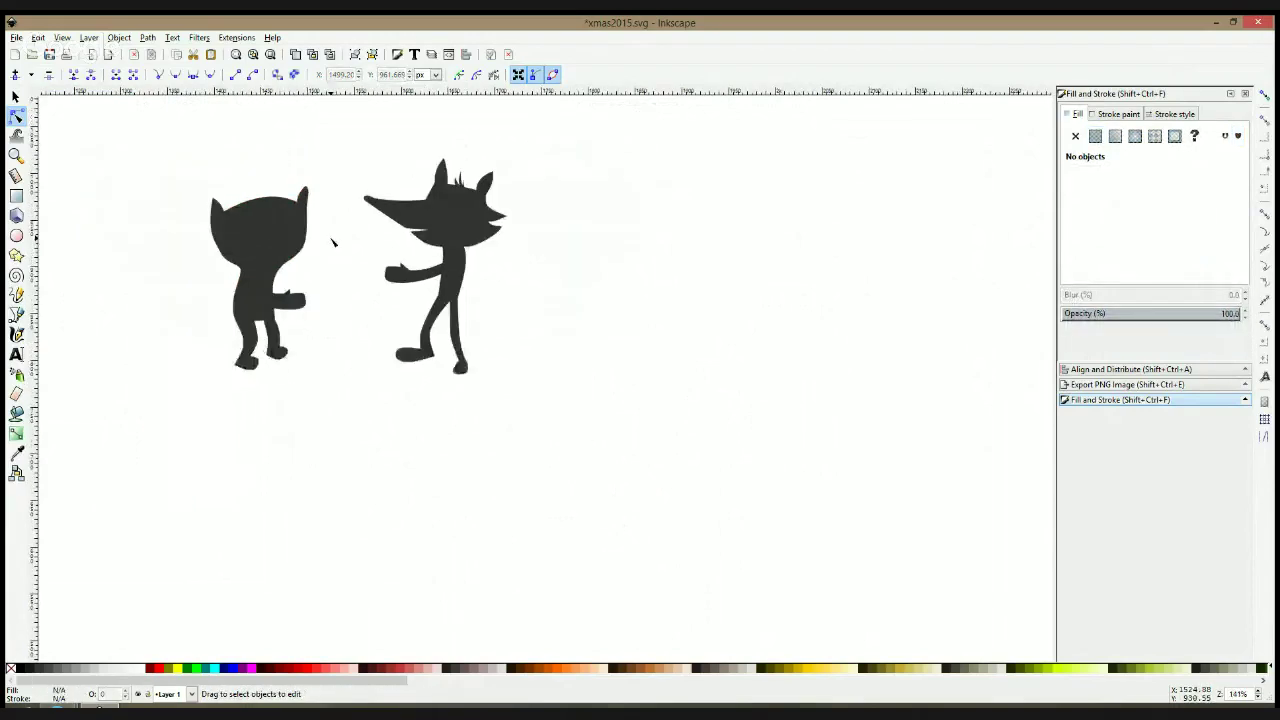
Delete the extra node on the eared character's rear cheek and enlarge the rear ear's nodes to about 114% by 111%
{"action": "left_click", "coordinate": [262, 272]}
{"action": "scroll", "coordinate": [246, 262], "scroll_direction": "up", "scroll_amount": 2}
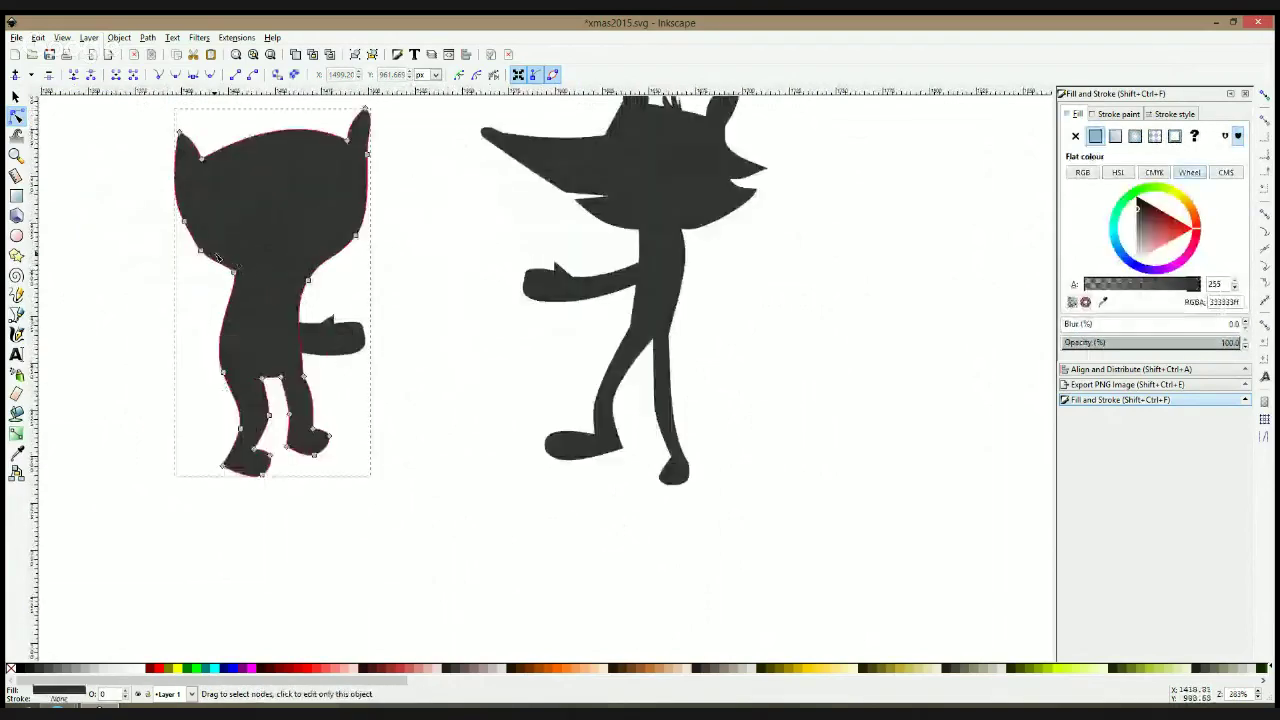
{"action": "left_click_drag", "start_coordinate": [196, 275], "coordinate": [196, 276]}
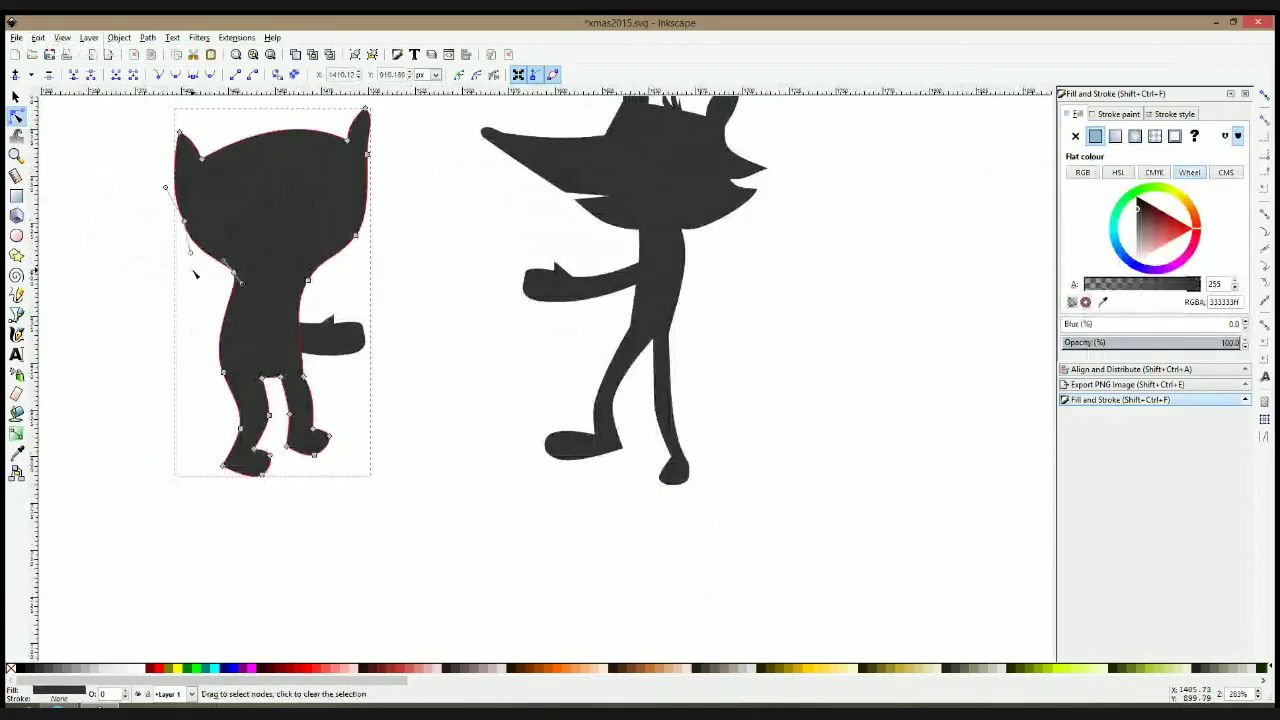
{"action": "left_click", "coordinate": [195, 240]}
{"action": "left_click", "coordinate": [190, 226]}
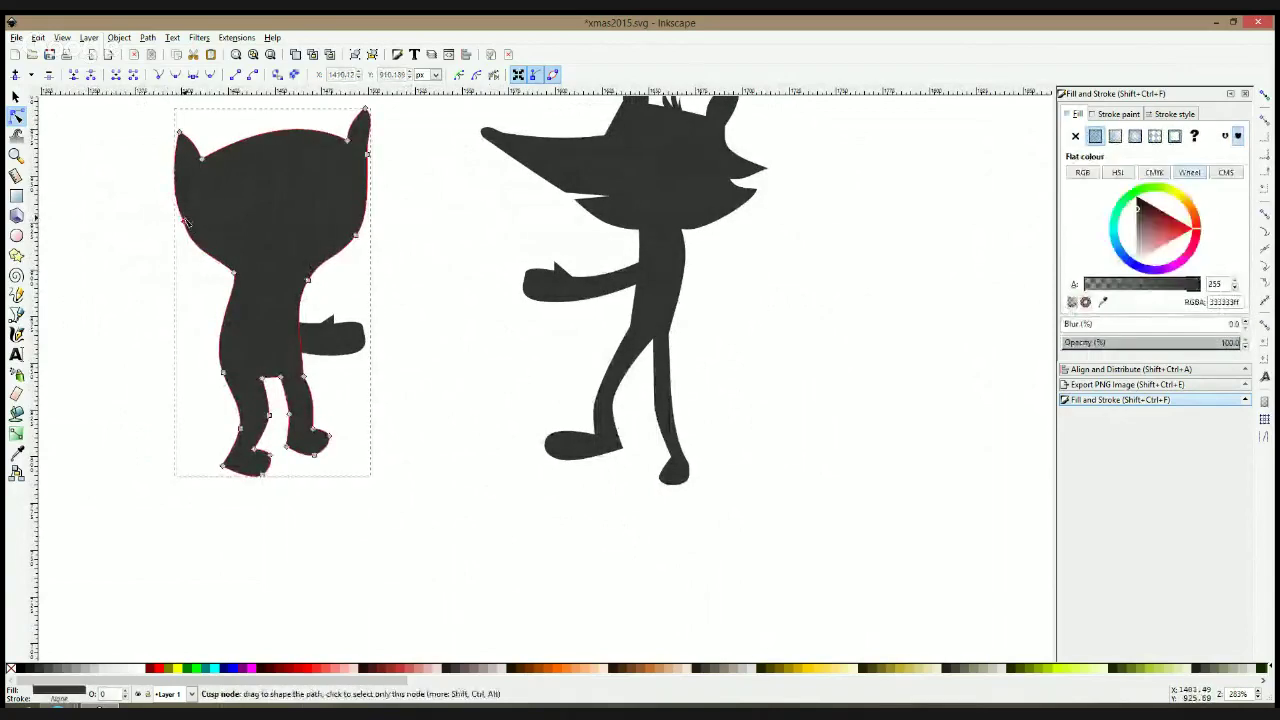
{"action": "left_click_drag", "start_coordinate": [152, 120], "coordinate": [214, 216]}
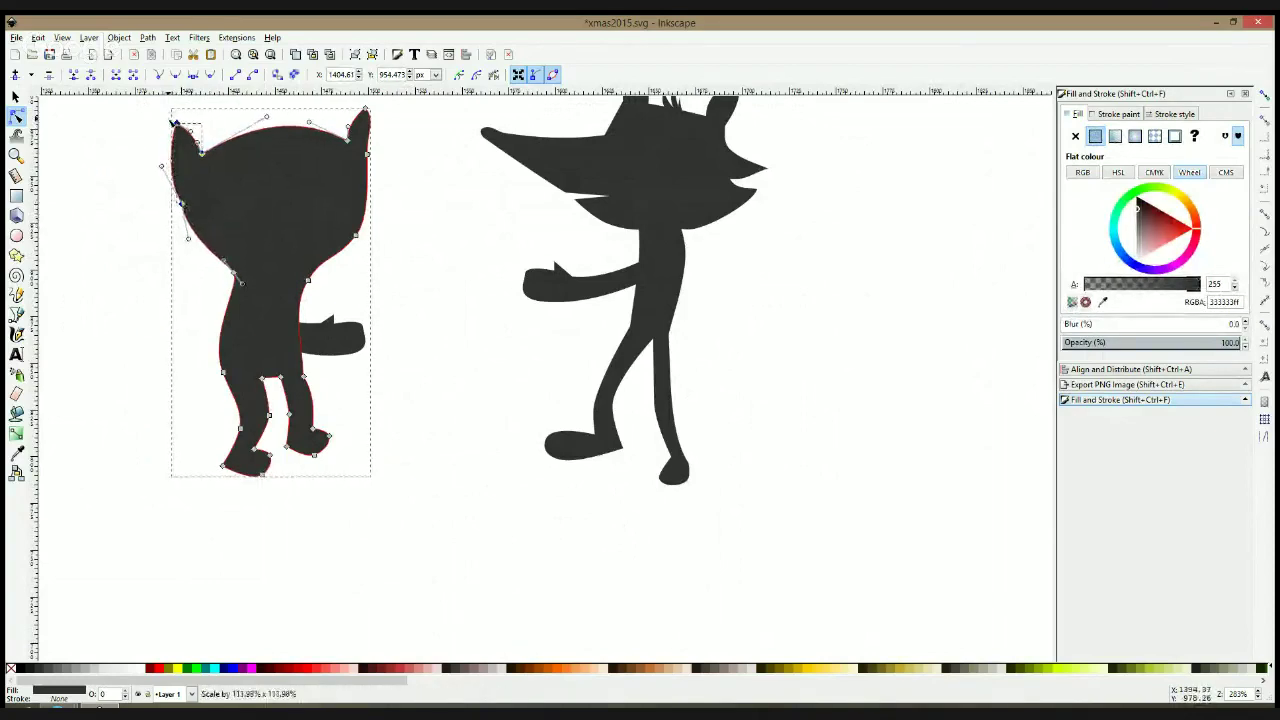
{"action": "left_click", "coordinate": [177, 323]}
{"action": "scroll", "coordinate": [403, 340], "scroll_direction": "down", "scroll_amount": 2}
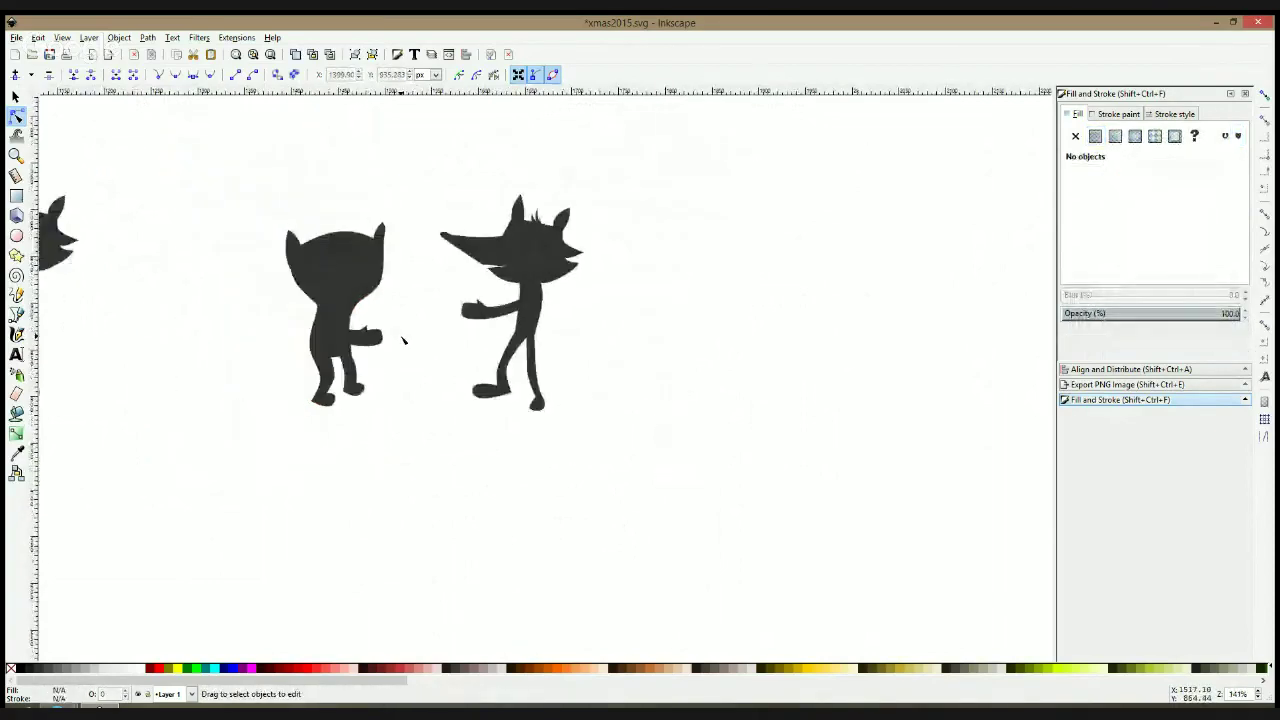
Narrow the long-snouted character's neck by moving the rear top node of its body forward
{"action": "scroll", "coordinate": [584, 276], "scroll_direction": "up", "scroll_amount": 2}
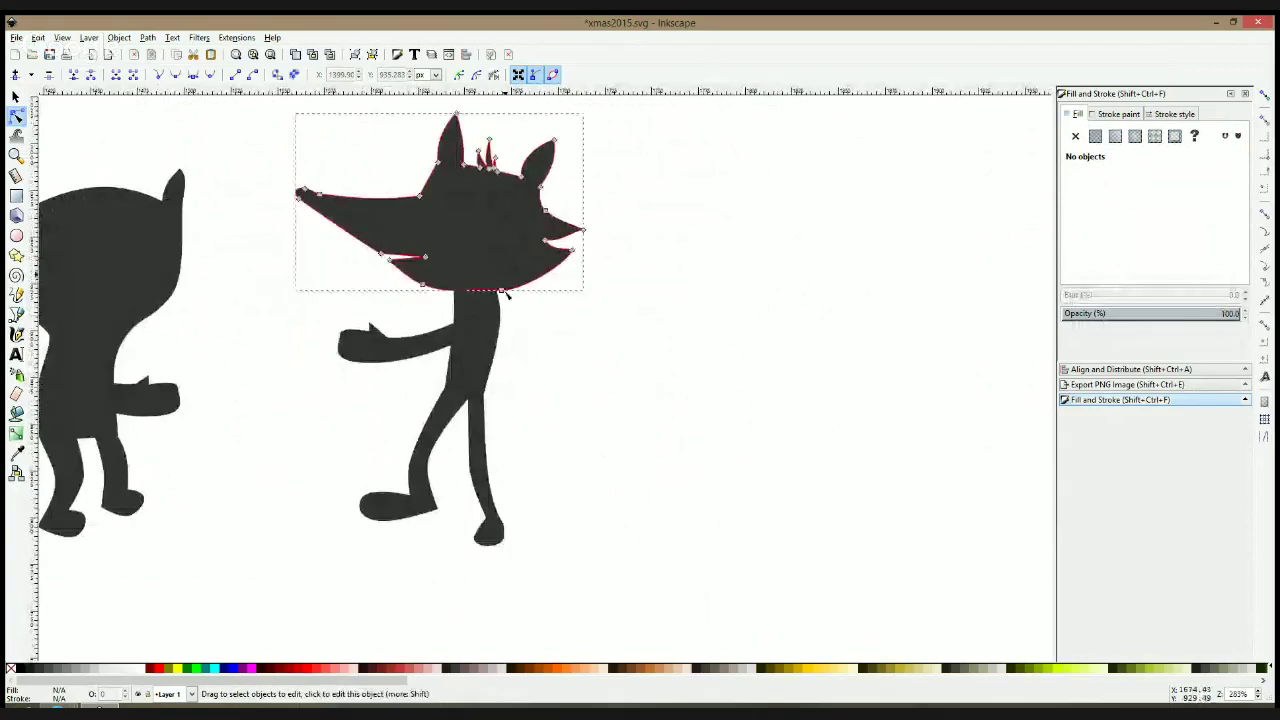
{"action": "left_click", "coordinate": [540, 281]}
{"action": "left_click", "coordinate": [495, 299]}
{"action": "left_click_drag", "start_coordinate": [491, 265], "coordinate": [473, 264]}
Shift the long-snouted character's body and arm together slightly backward under its head
{"action": "key", "text": "s"}
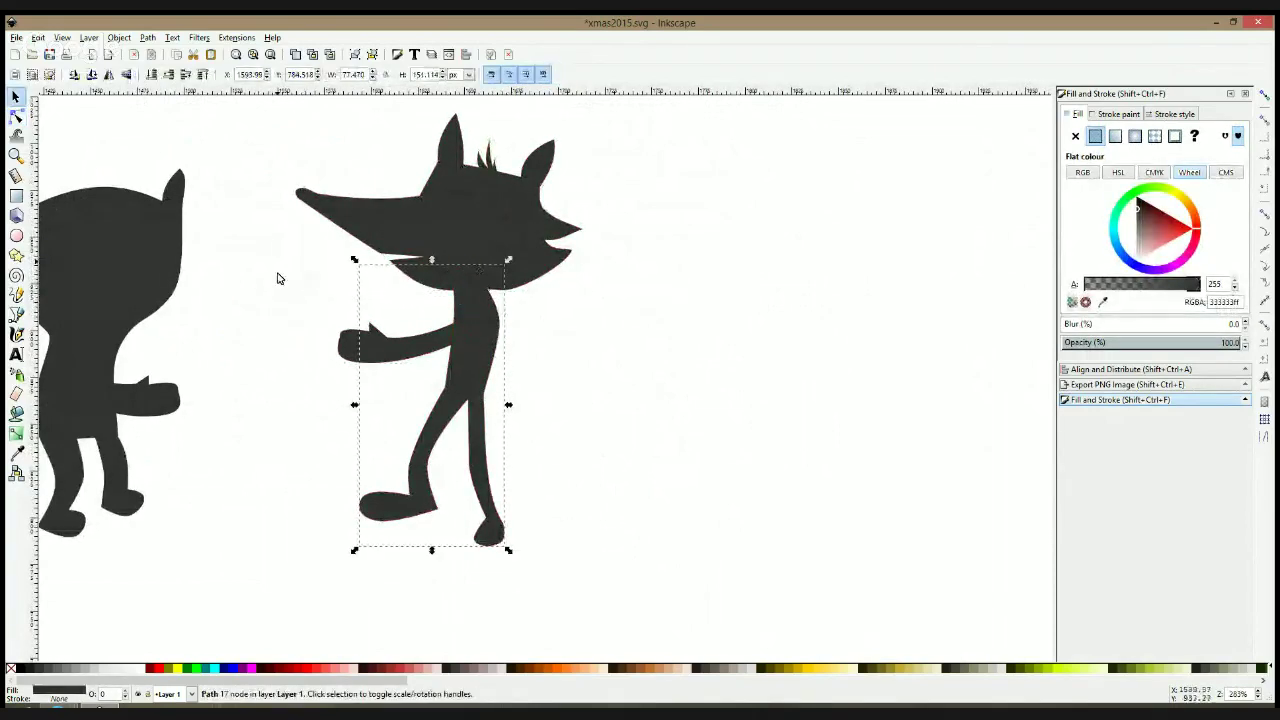
{"action": "left_click_drag", "start_coordinate": [257, 260], "coordinate": [567, 570]}
{"action": "left_click_drag", "start_coordinate": [474, 363], "coordinate": [492, 363]}
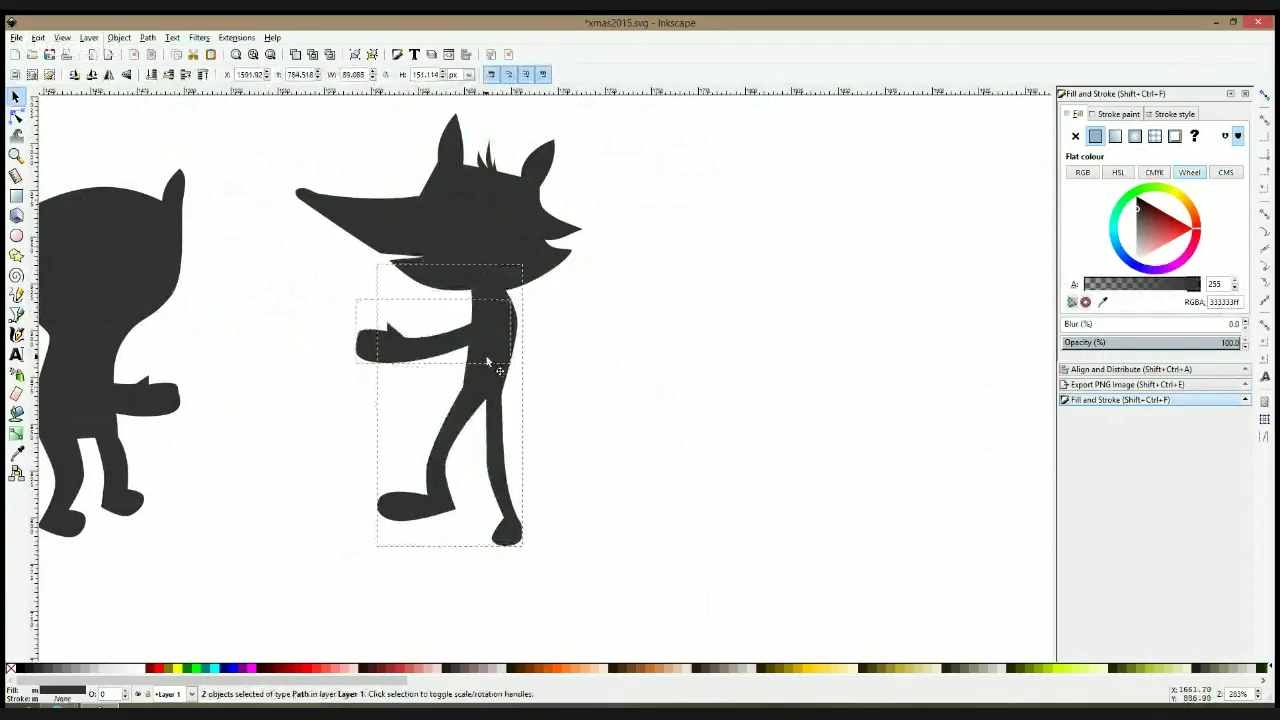
{"action": "left_click", "coordinate": [604, 336]}
{"action": "scroll", "coordinate": [586, 340], "scroll_direction": "down", "scroll_amount": 1}
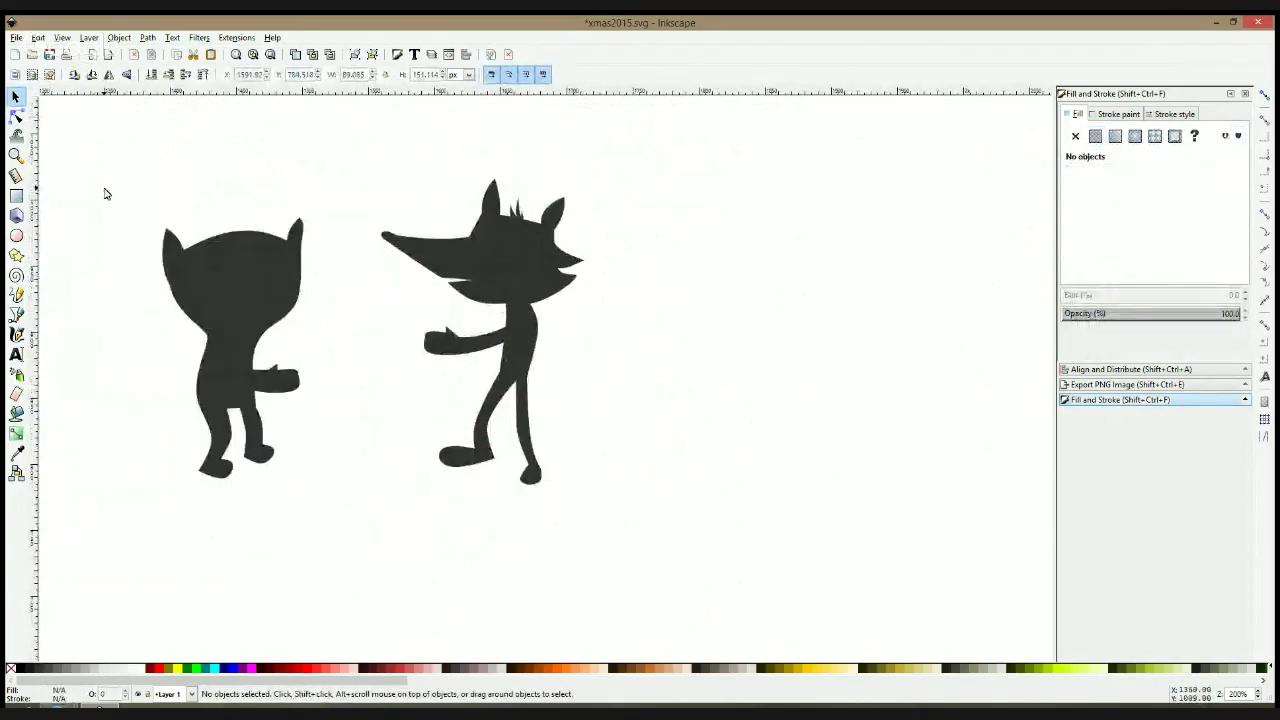
Scale the eared character's torso and leg nodes down to about 87% and adjust the front neck node
{"action": "left_click", "coordinate": [16, 116]}
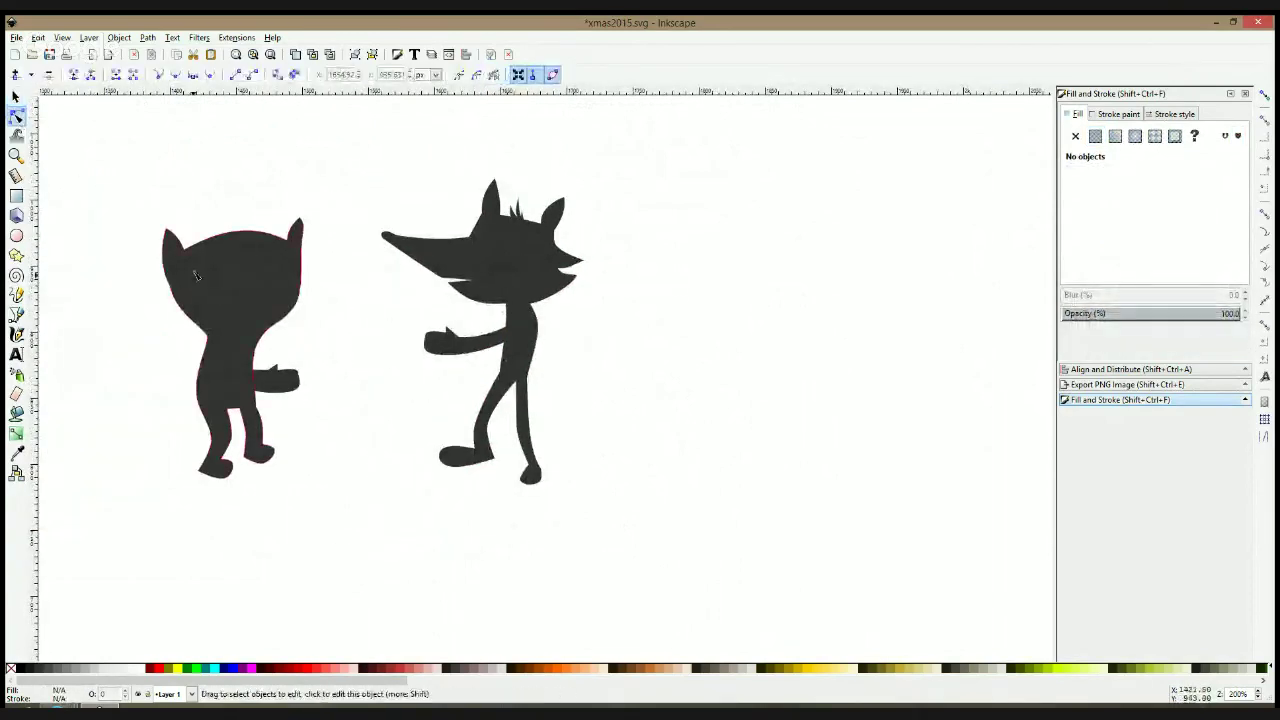
{"action": "left_click", "coordinate": [273, 370]}
{"action": "left_click", "coordinate": [212, 387]}
{"action": "left_click_drag", "start_coordinate": [170, 368], "coordinate": [286, 497]}
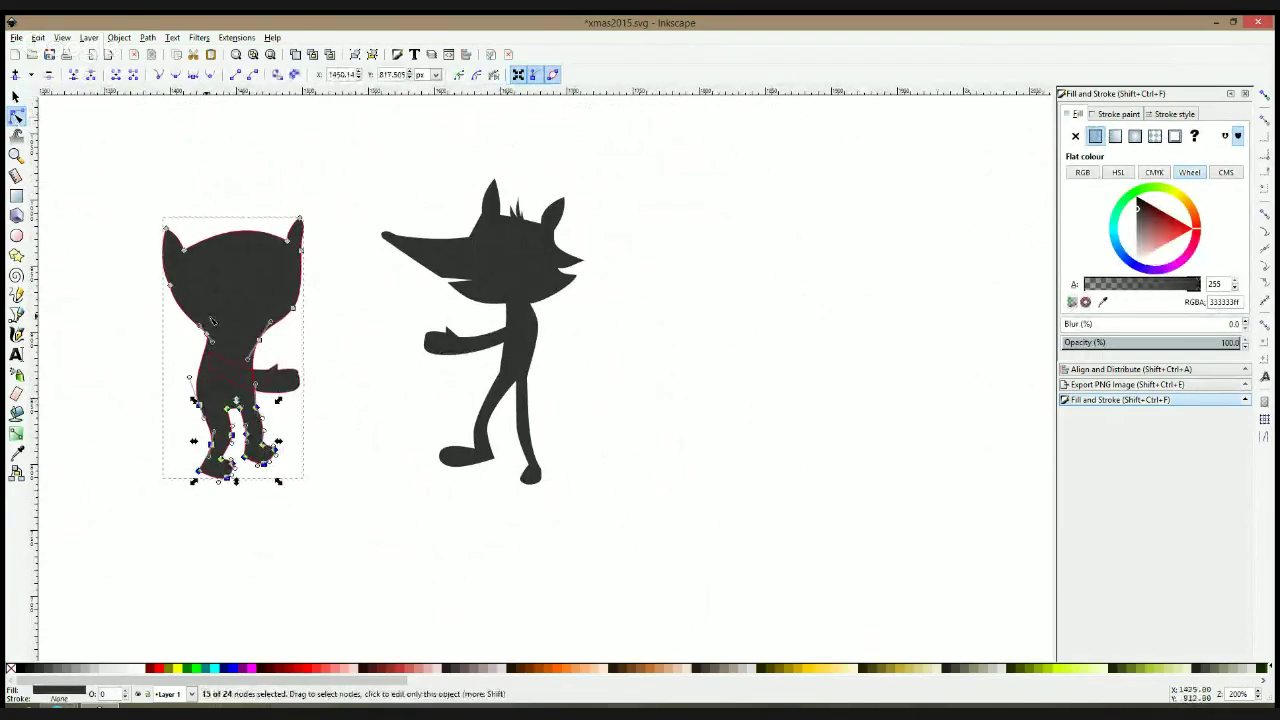
{"action": "left_click_drag", "start_coordinate": [158, 325], "coordinate": [262, 360]}
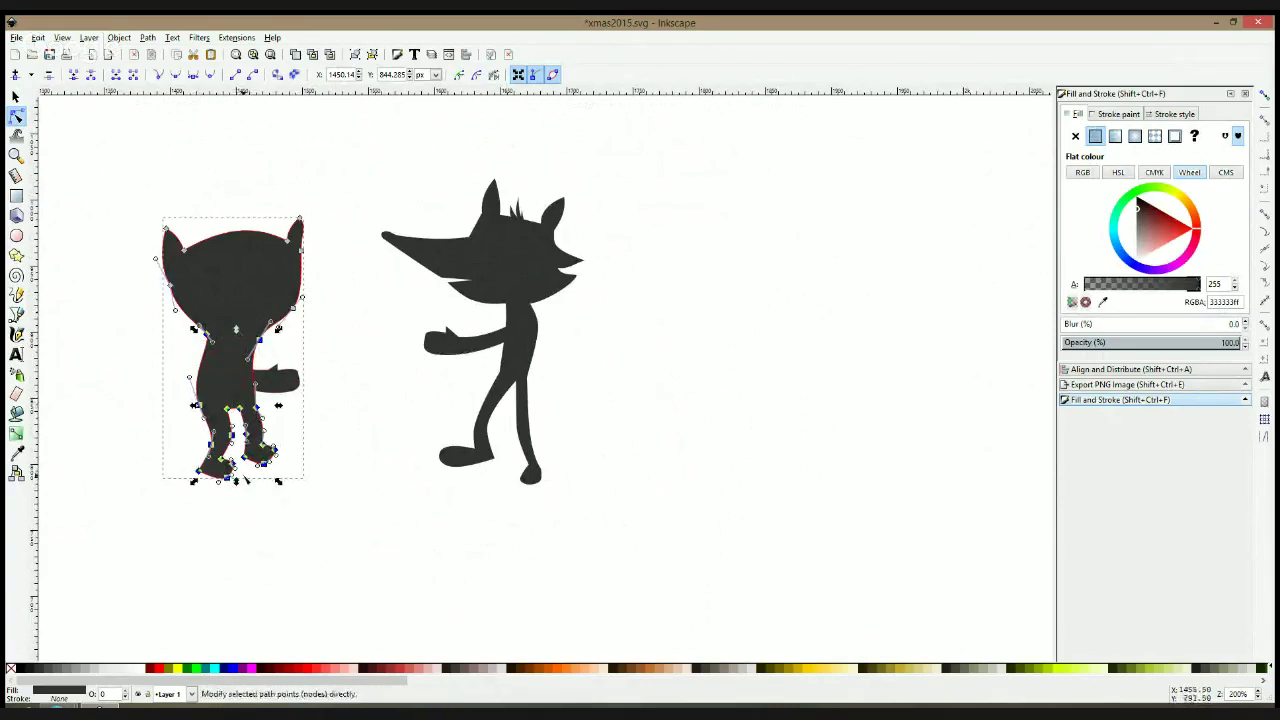
{"action": "left_click_drag", "start_coordinate": [237, 484], "coordinate": [238, 471]}
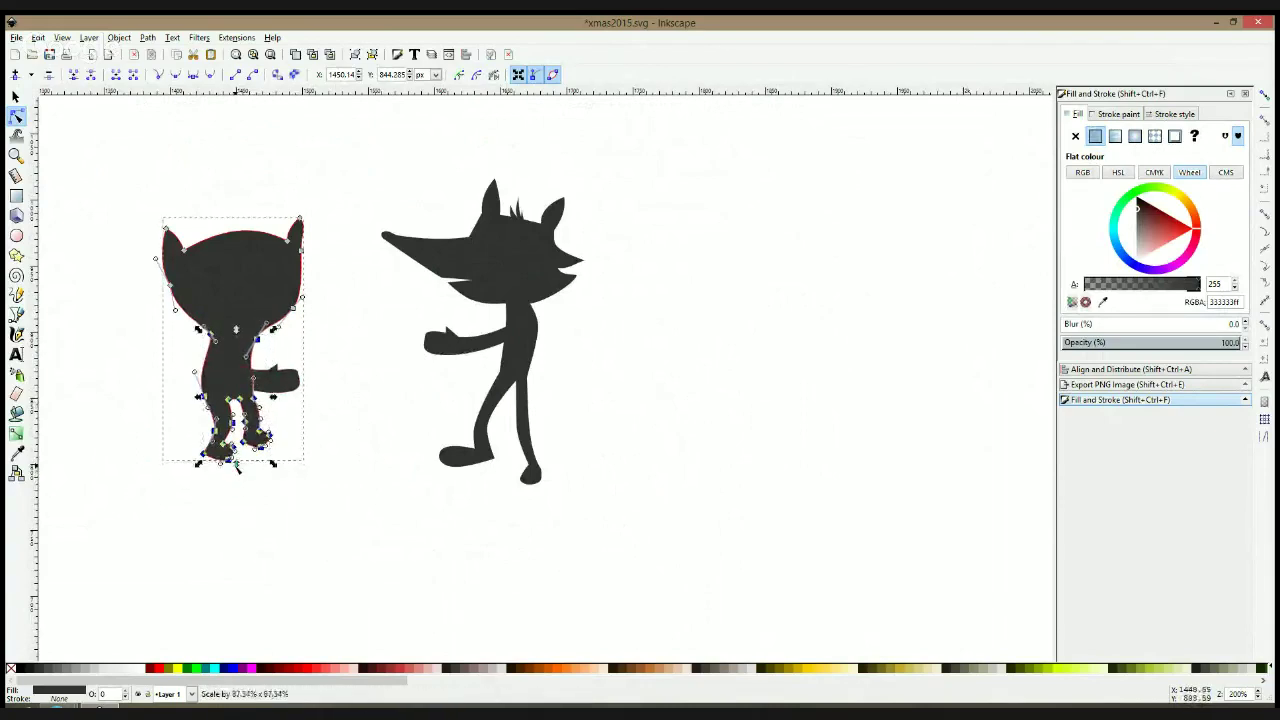
{"action": "left_click", "coordinate": [210, 326]}
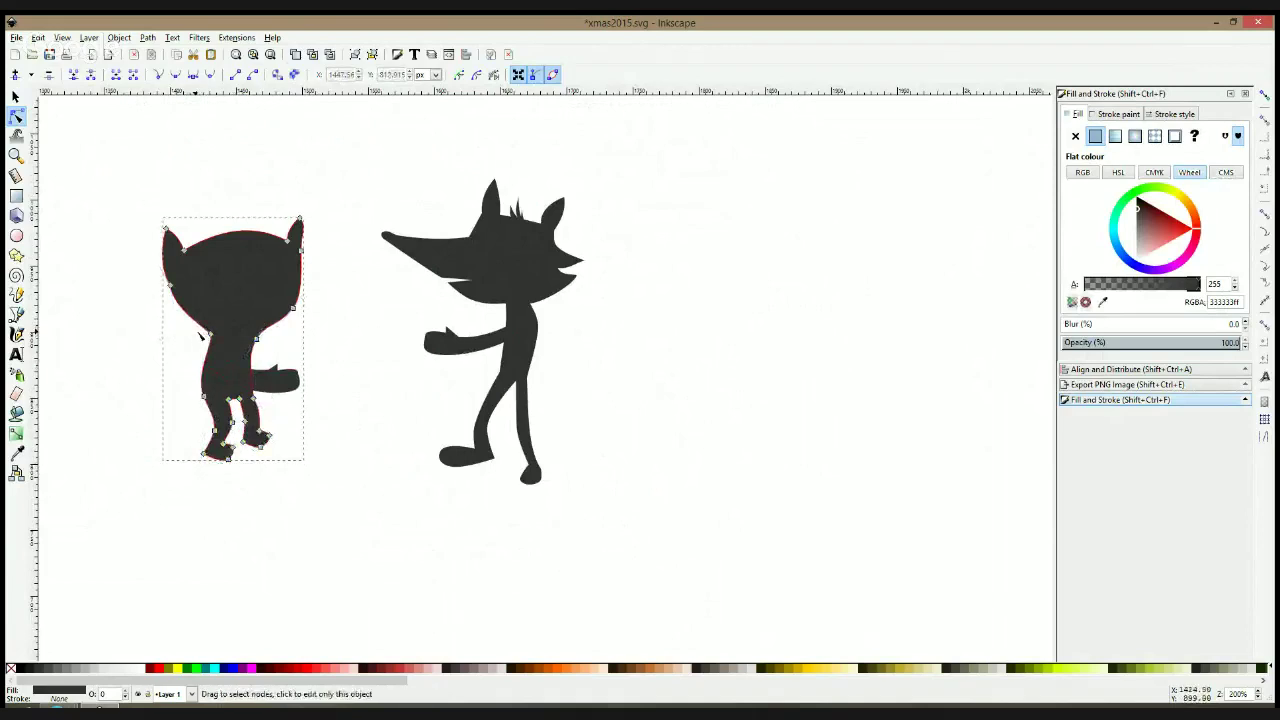
{"action": "left_click_drag", "start_coordinate": [210, 326], "coordinate": [260, 336]}
{"action": "left_click", "coordinate": [337, 371]}
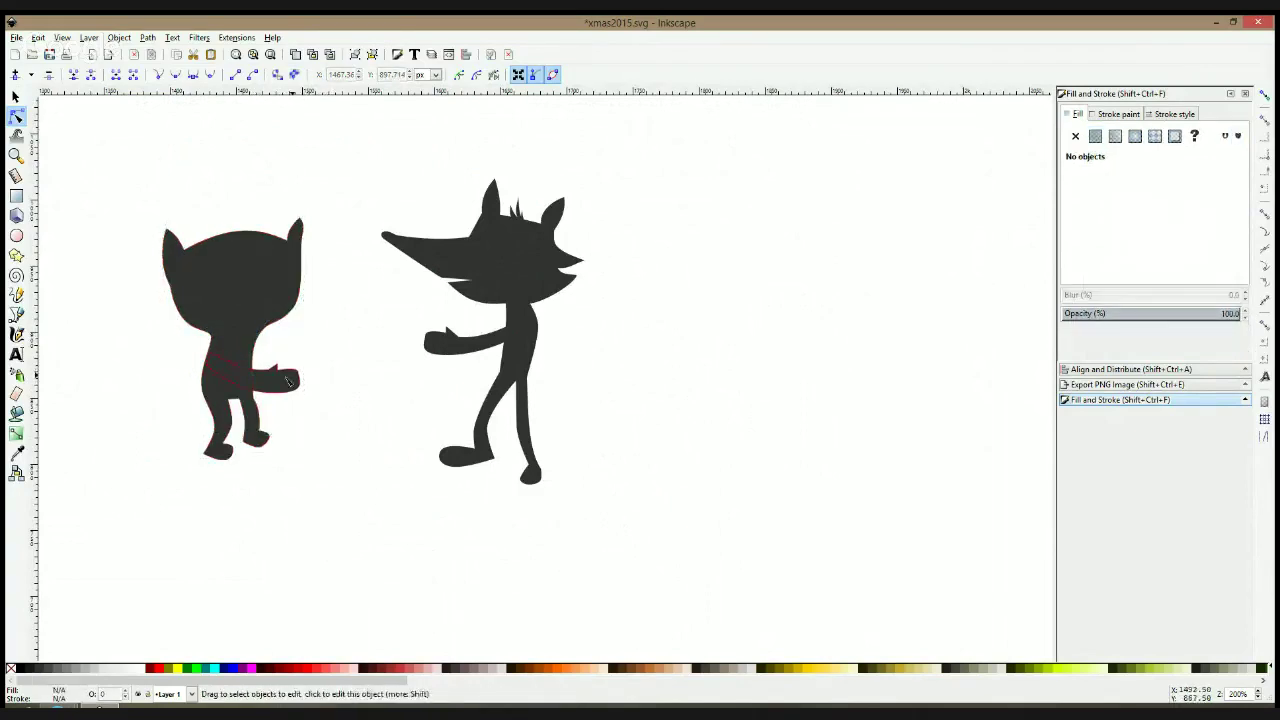
Scale the eared character's arm down to about 52 by 24 px on the smaller torso
{"action": "key", "text": "s"}
{"action": "left_click", "coordinate": [288, 382]}
{"action": "left_click_drag", "start_coordinate": [303, 397], "coordinate": [273, 371]}
{"action": "left_click", "coordinate": [313, 447]}
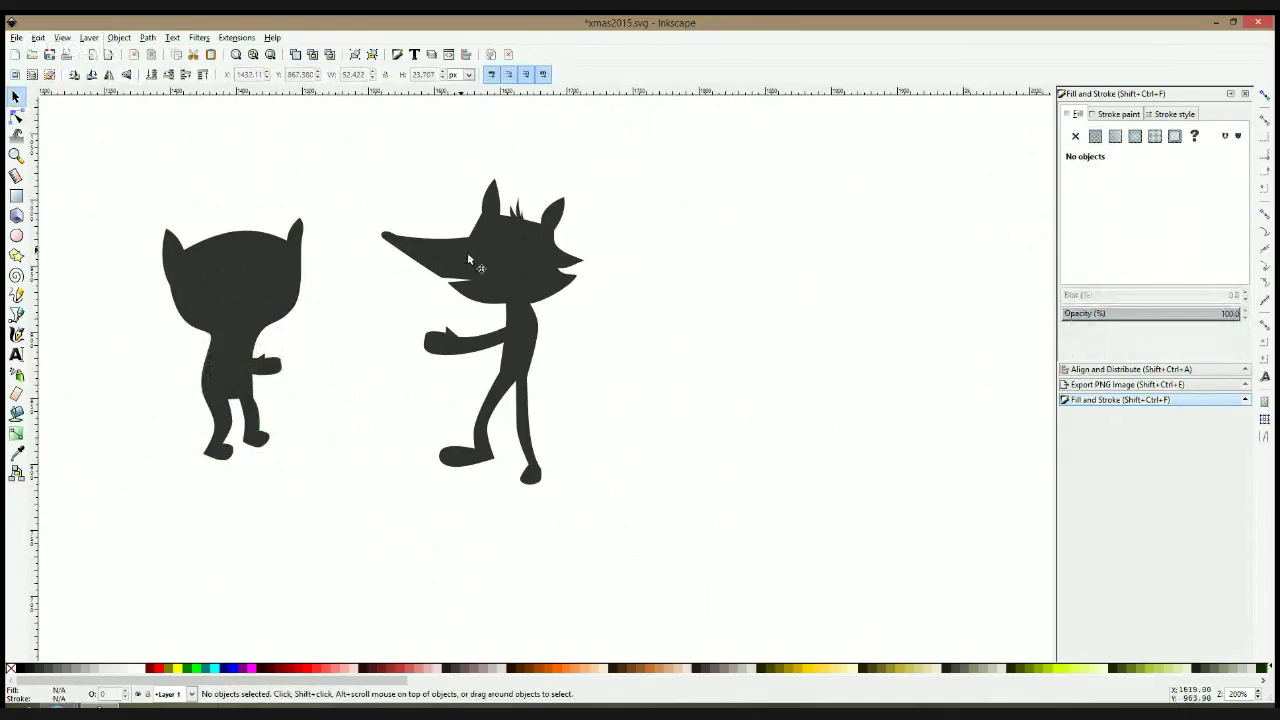
Scale the long-snouted character's body and arm together down to about 82 by 139 px
{"action": "mouse_move", "coordinate": [572, 575]}
{"action": "left_mouse_down"}
{"action": "mouse_move", "coordinate": [420, 309]}
{"action": "mouse_move", "coordinate": [381, 272]}
{"action": "left_mouse_up"}
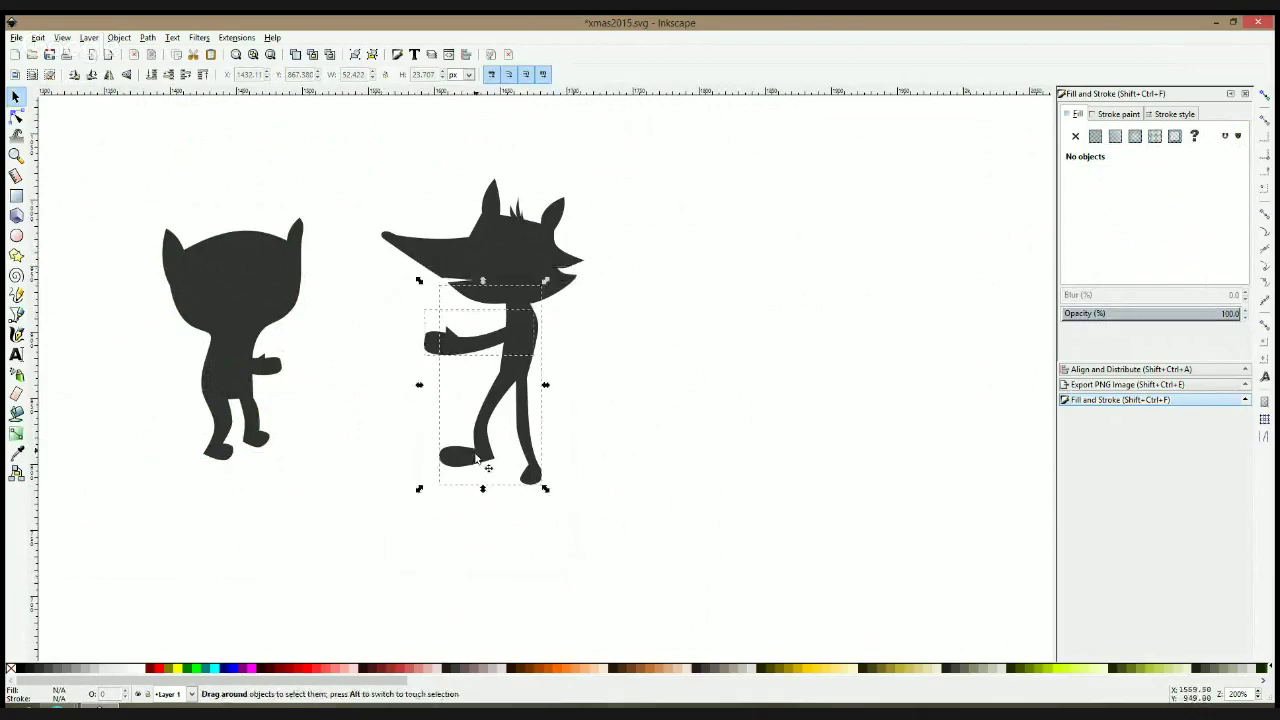
{"action": "left_click_drag", "start_coordinate": [484, 492], "coordinate": [486, 474]}
{"action": "left_click", "coordinate": [602, 388]}
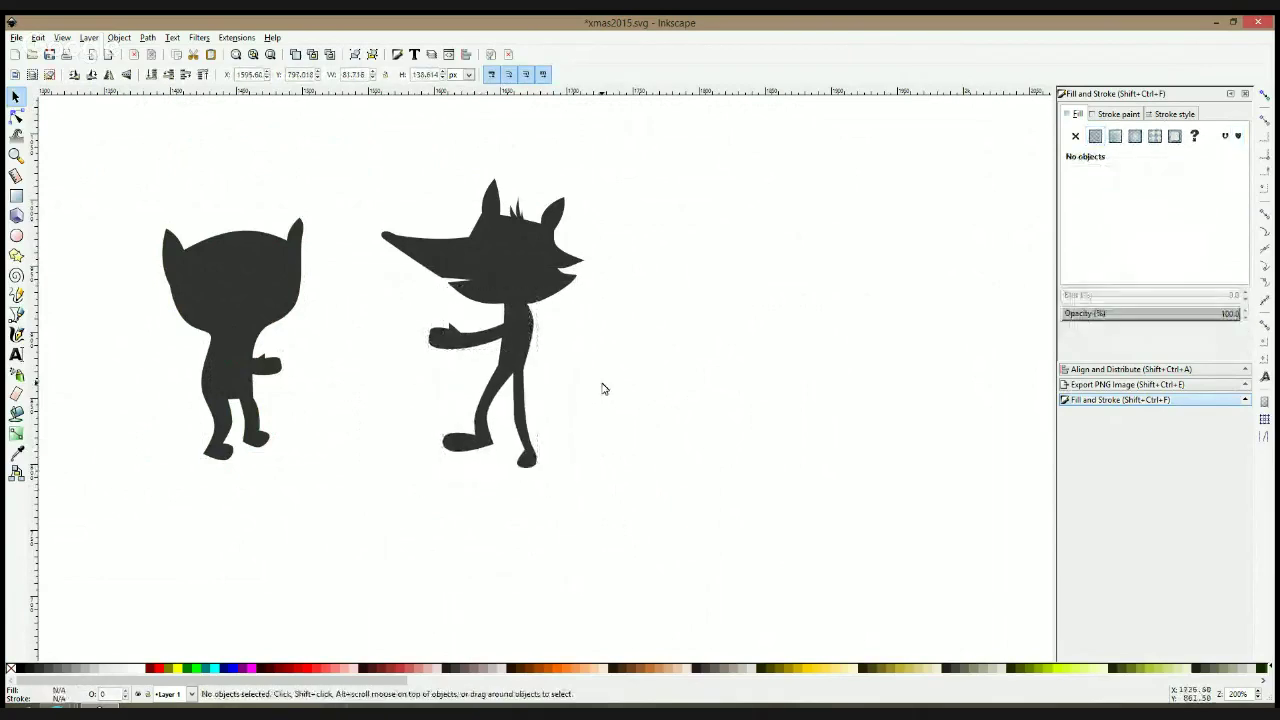
Adjust the long-snouted character's hip nodes and raise its lower leg and foot nodes to shorten the legs
{"action": "key", "text": "n"}
{"action": "left_click", "coordinate": [528, 367]}
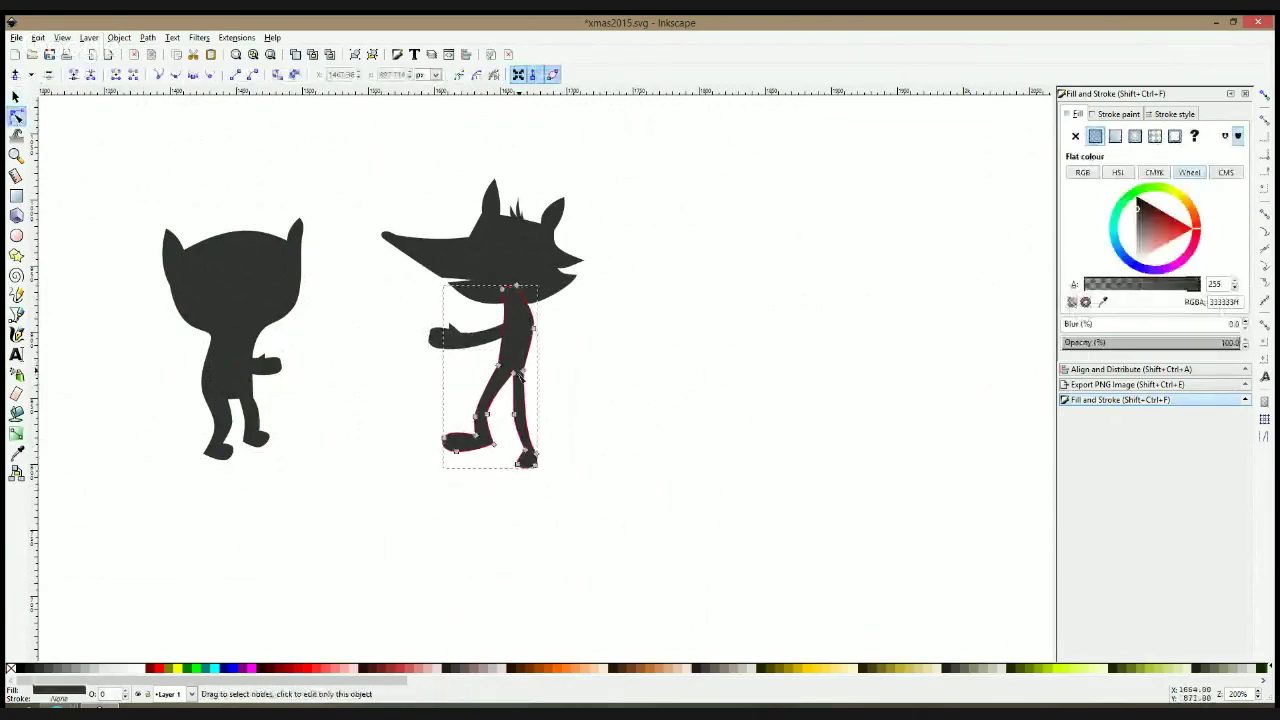
{"action": "left_click", "coordinate": [514, 375]}
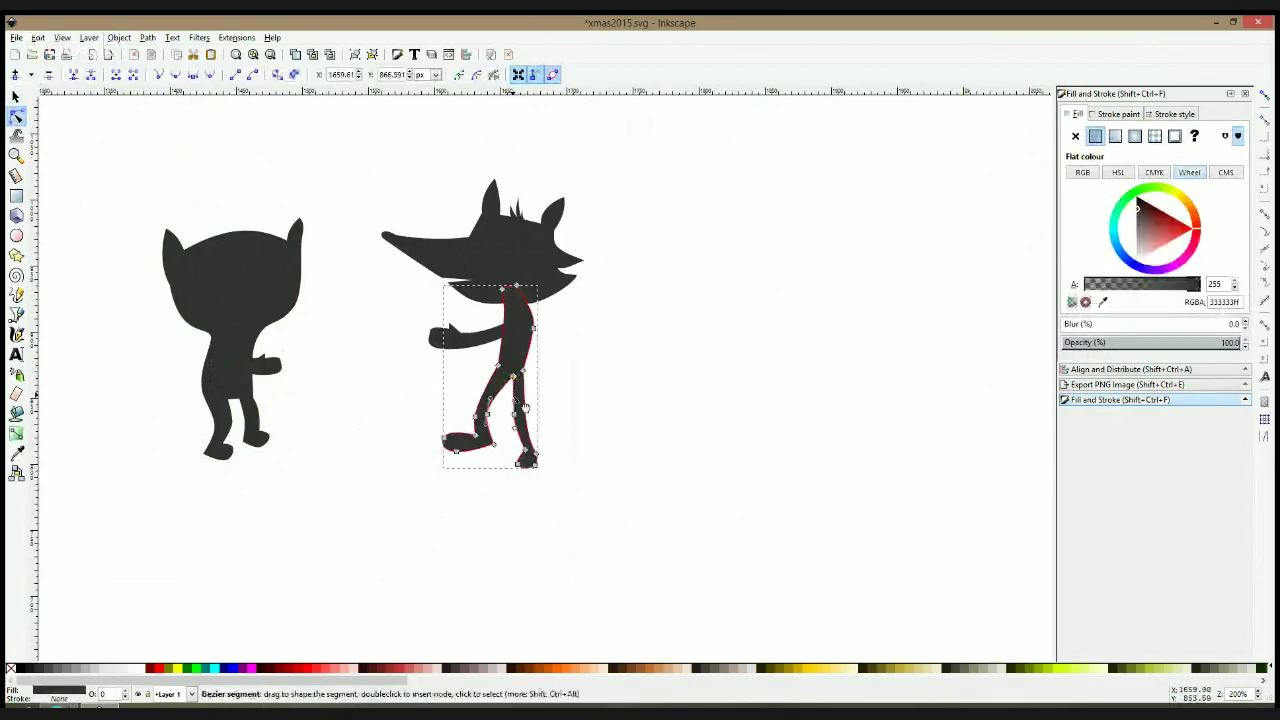
{"action": "left_click_drag", "start_coordinate": [507, 378], "coordinate": [500, 373]}
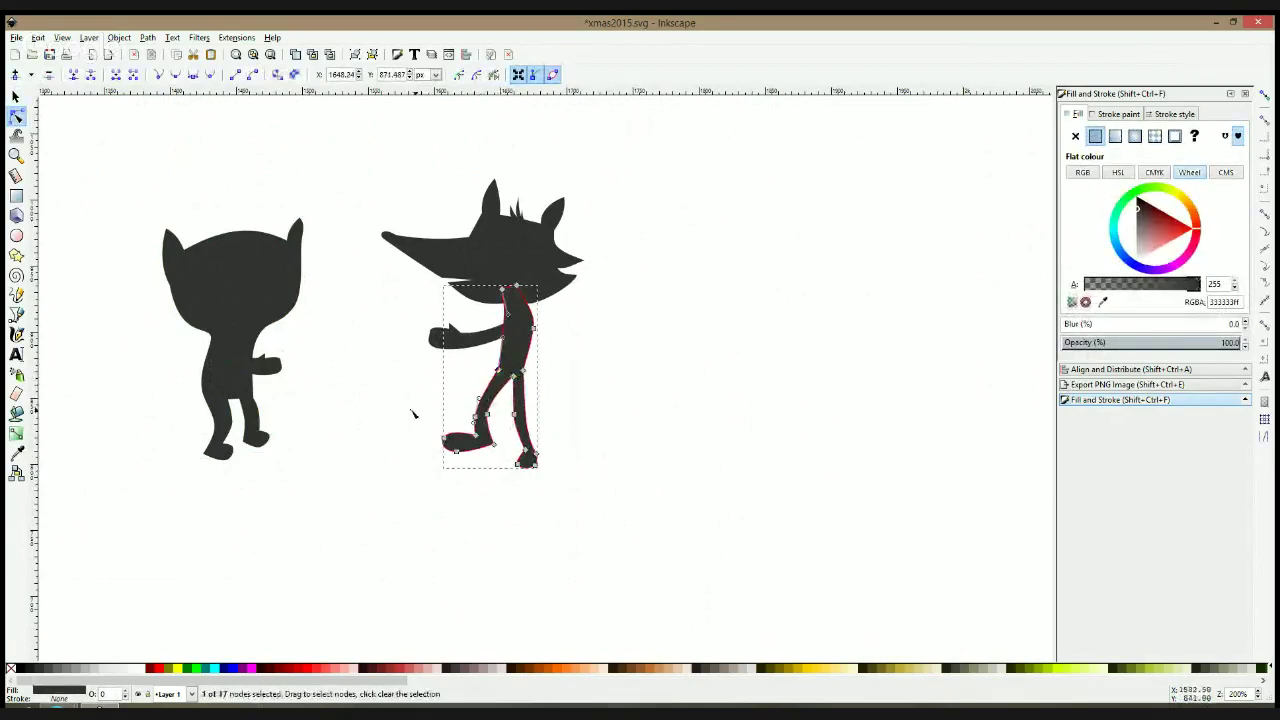
{"action": "left_click_drag", "start_coordinate": [410, 409], "coordinate": [543, 485]}
{"action": "left_click_drag", "start_coordinate": [515, 414], "coordinate": [515, 404]}
{"action": "left_click", "coordinate": [580, 400]}
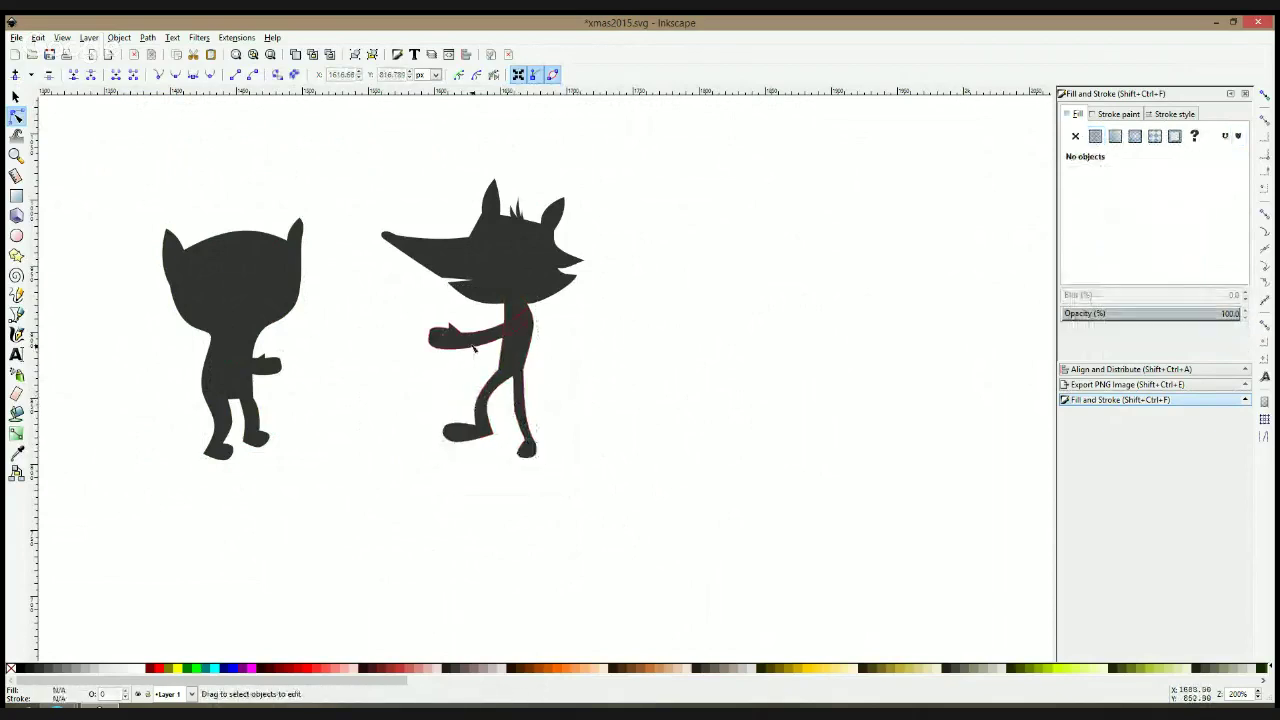
Scale the long-snouted character's arm down to about 69 by 29 px
{"action": "left_click", "coordinate": [448, 328]}
{"action": "key", "text": "s"}
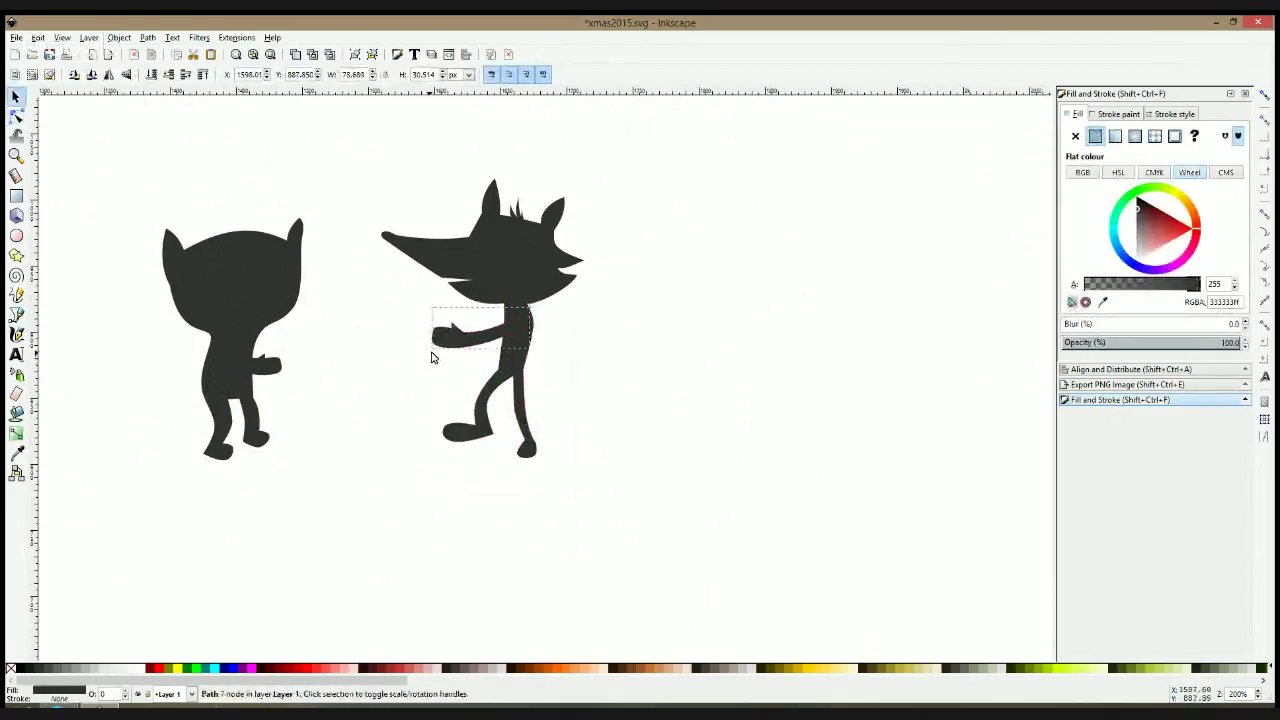
{"action": "left_click", "coordinate": [597, 349]}
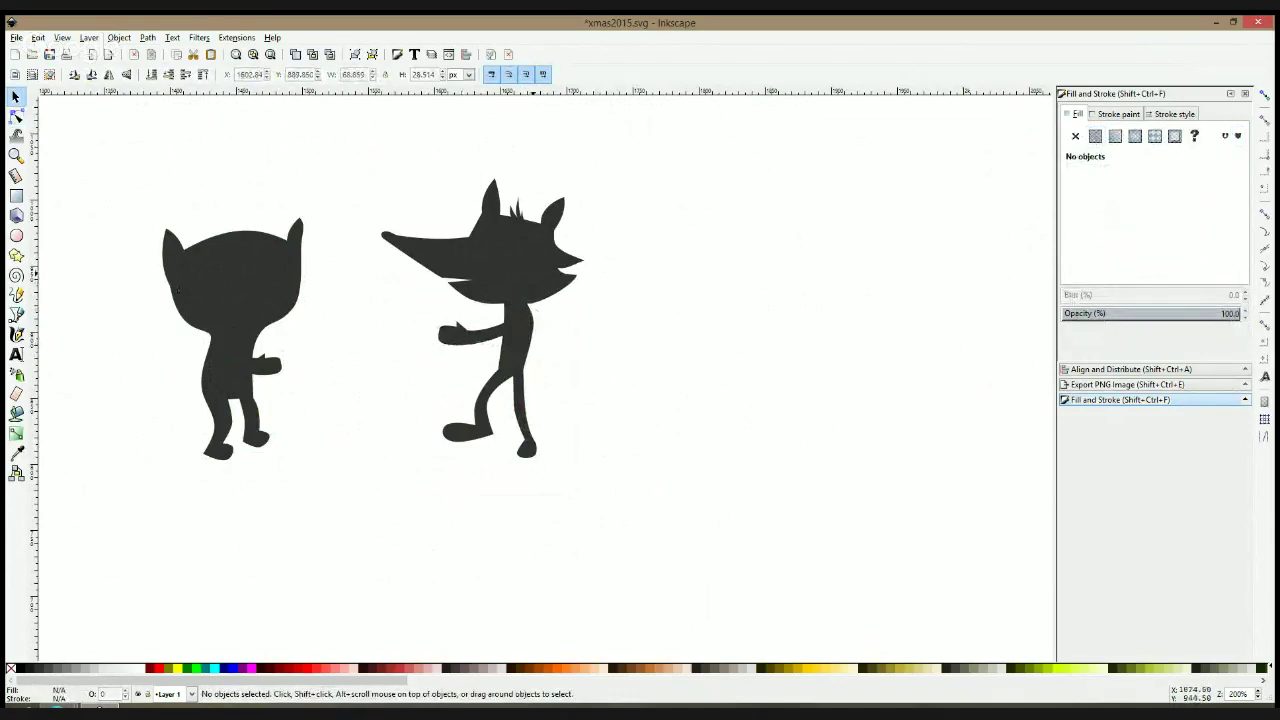
Compare the refined pair with the original pair and fine-tune a node on the eared character's front leg
{"action": "left_click", "coordinate": [534, 280]}
{"action": "left_click", "coordinate": [212, 199]}
{"action": "scroll", "coordinate": [507, 265], "scroll_direction": "down", "scroll_amount": 2}
{"action": "scroll", "coordinate": [538, 272], "scroll_direction": "down", "scroll_amount": 1}
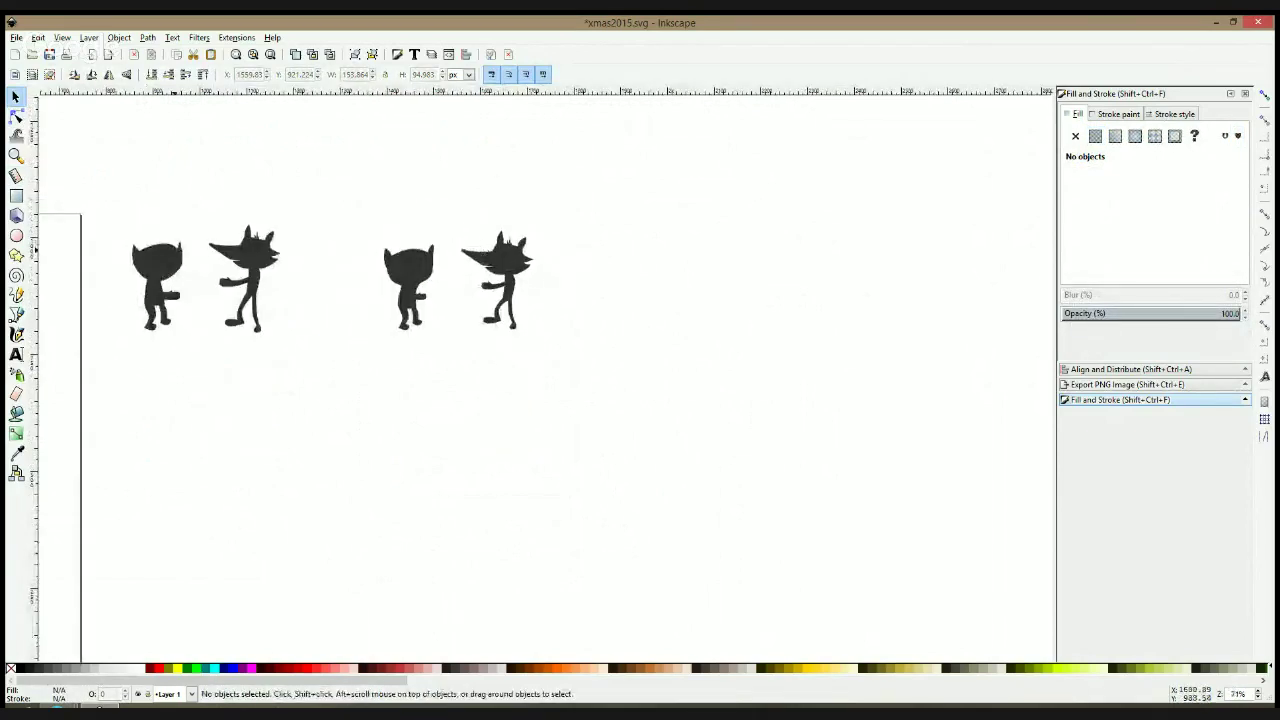
{"action": "scroll", "coordinate": [469, 283], "scroll_direction": "up", "scroll_amount": 2}
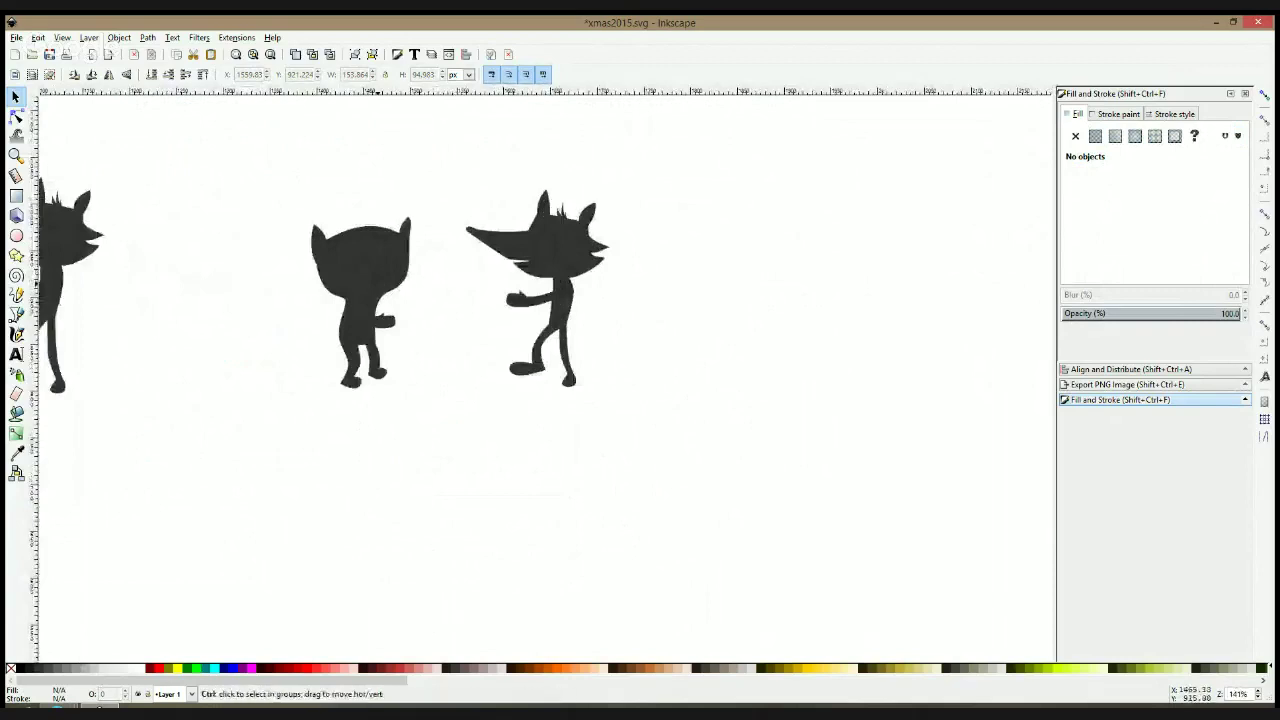
{"action": "scroll", "coordinate": [380, 288], "scroll_direction": "up", "scroll_amount": 1}
{"action": "key", "text": "n"}
{"action": "left_click", "coordinate": [367, 297]}
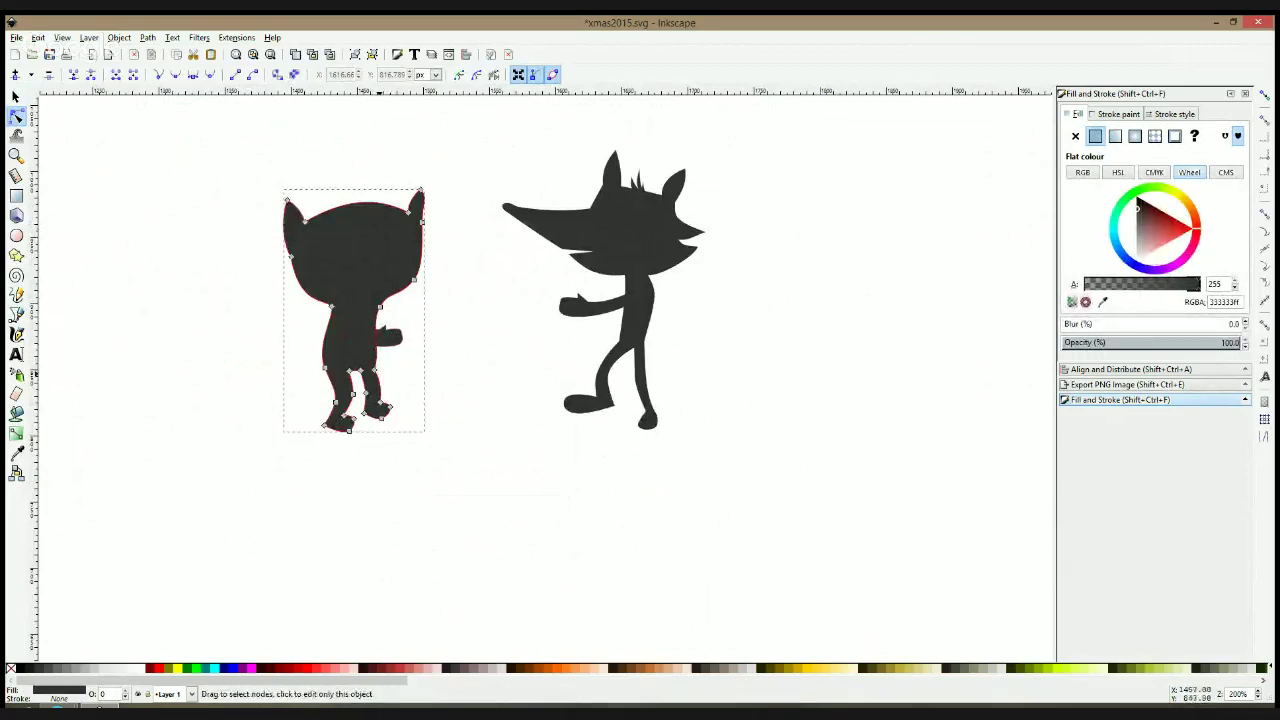
{"action": "left_click", "coordinate": [465, 432]}
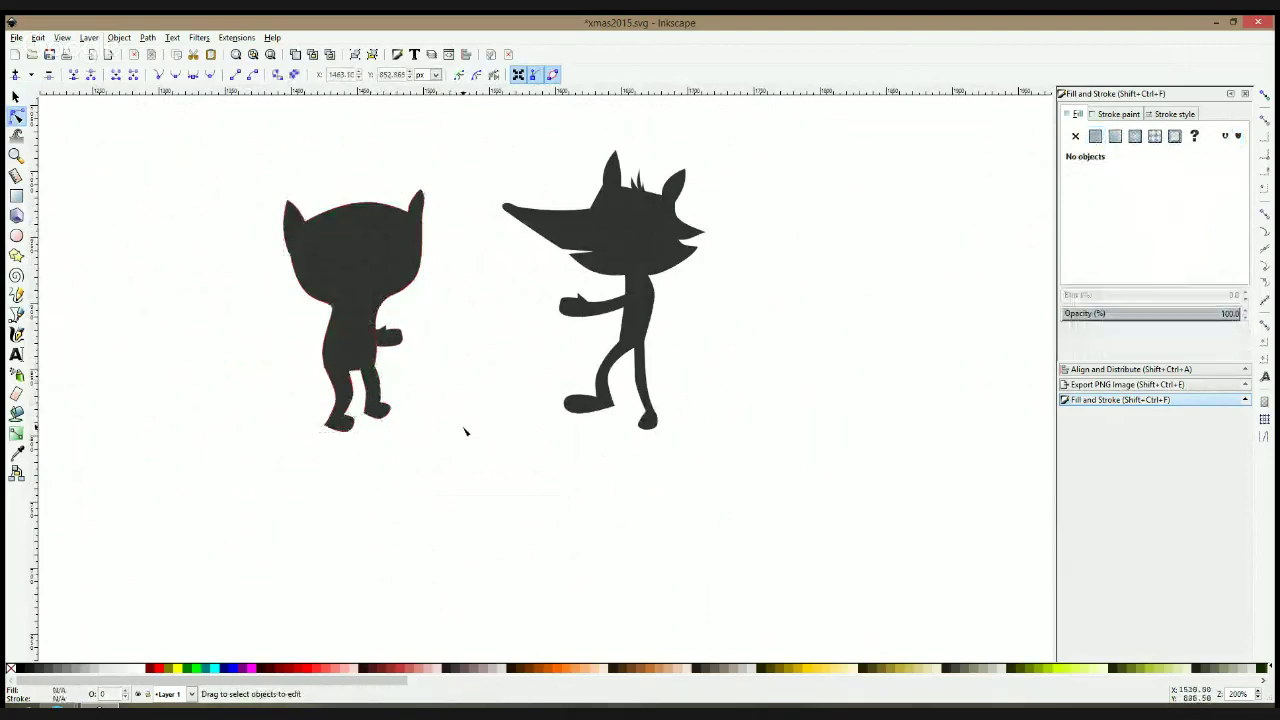
{"action": "left_click", "coordinate": [16, 314]}
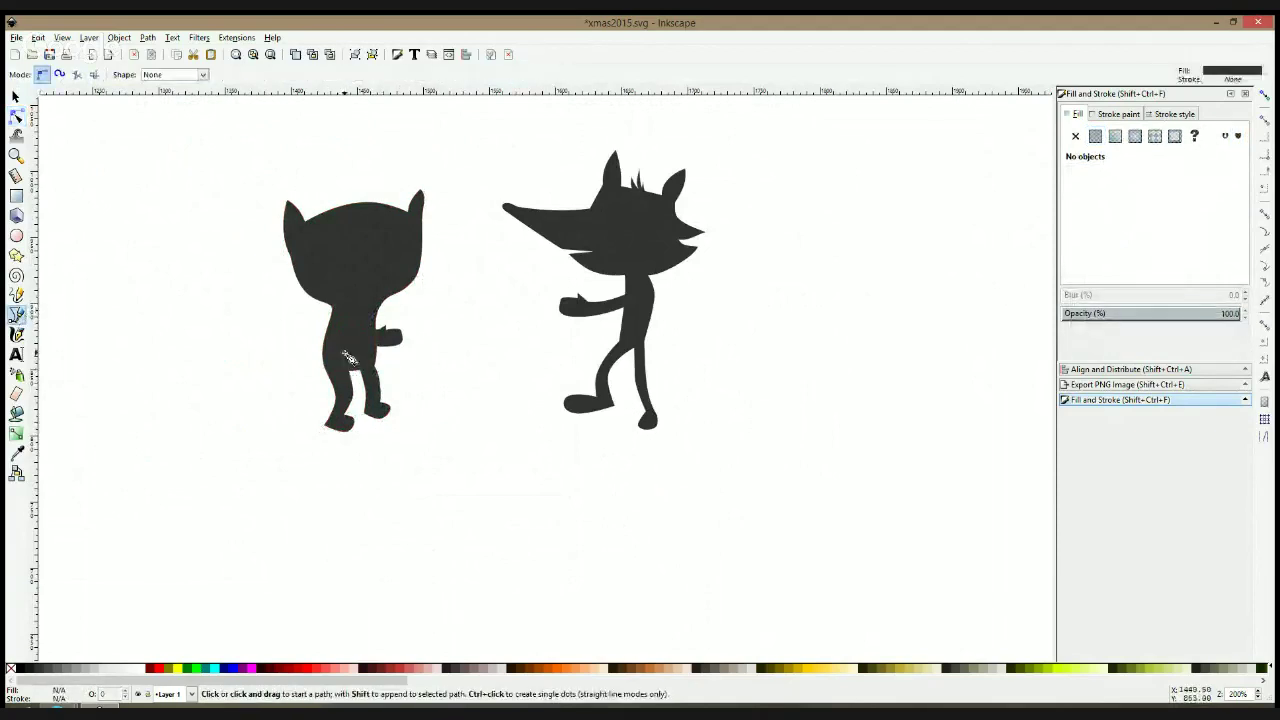
{"action": "left_click", "coordinate": [343, 351]}
{"action": "left_click", "coordinate": [291, 351]}
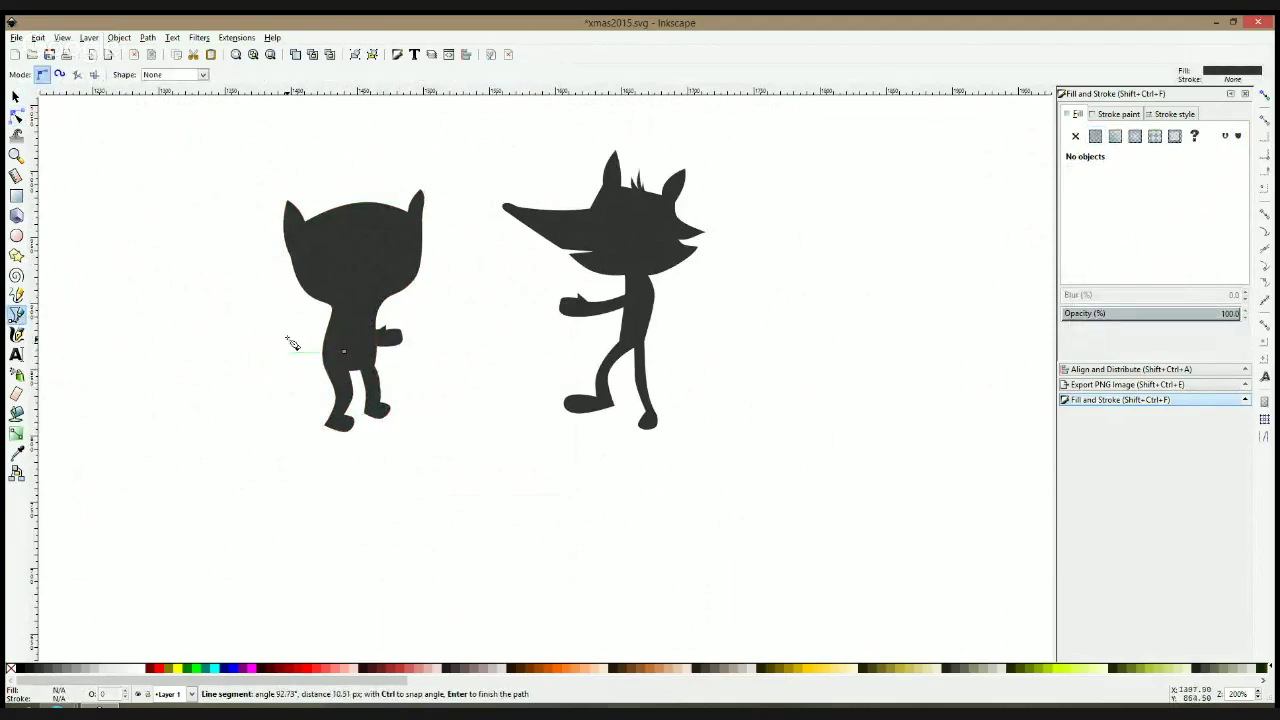
{"action": "left_click", "coordinate": [304, 313]}
{"action": "left_click", "coordinate": [246, 284]}
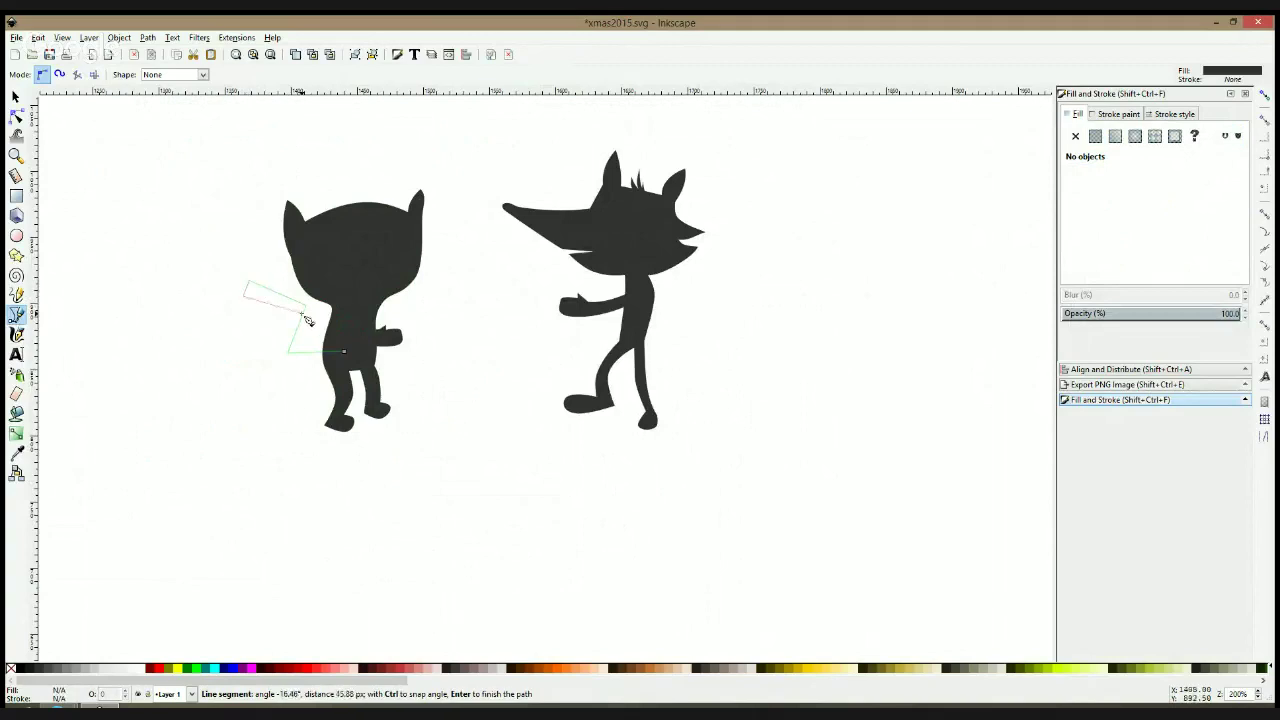
{"action": "key", "text": "Escape"}
Draw a closed angular tail outline rising behind the eared character's lower back and bending outward at its tip
{"action": "left_click", "coordinate": [334, 342]}
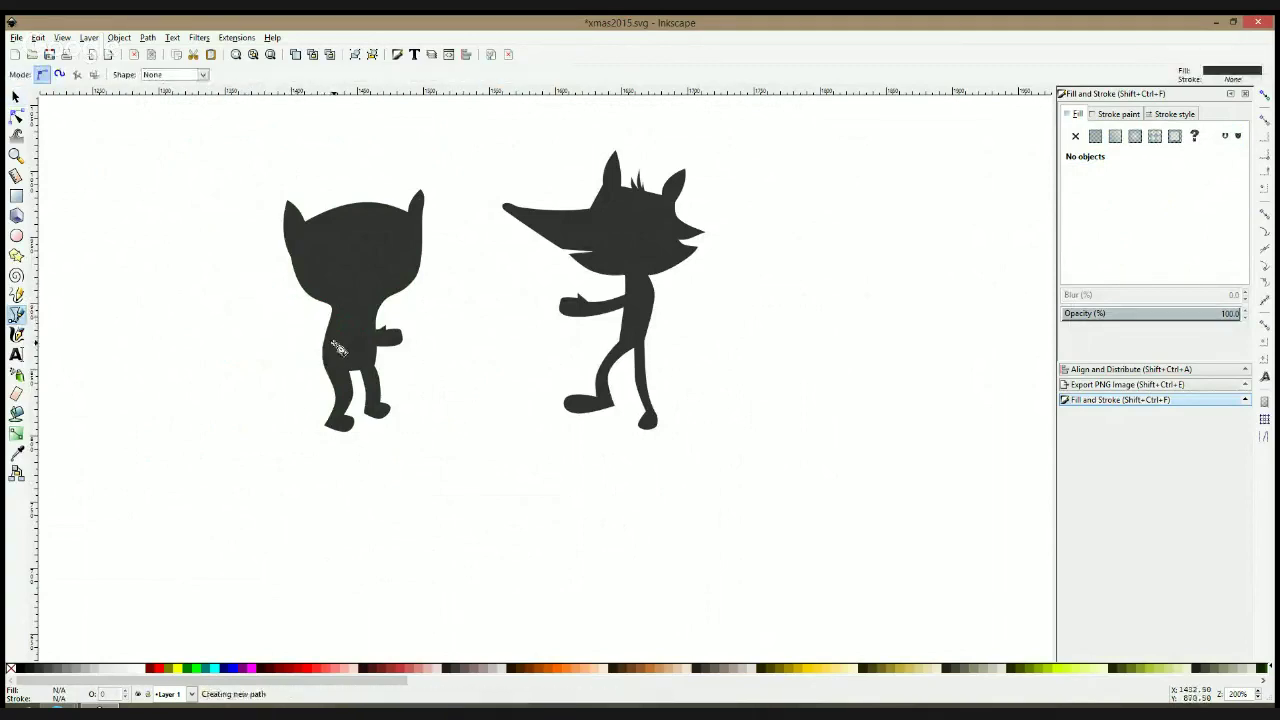
{"action": "left_click", "coordinate": [298, 356]}
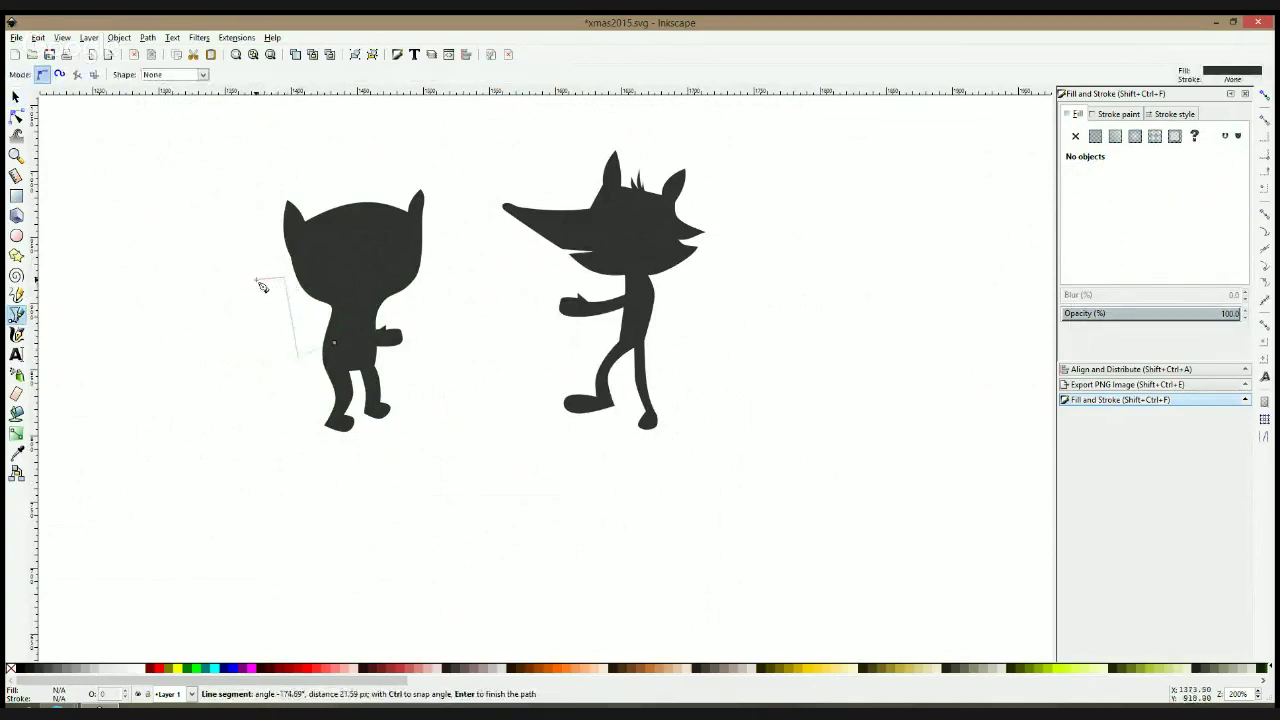
{"action": "left_click", "coordinate": [252, 279]}
{"action": "left_click", "coordinate": [287, 371]}
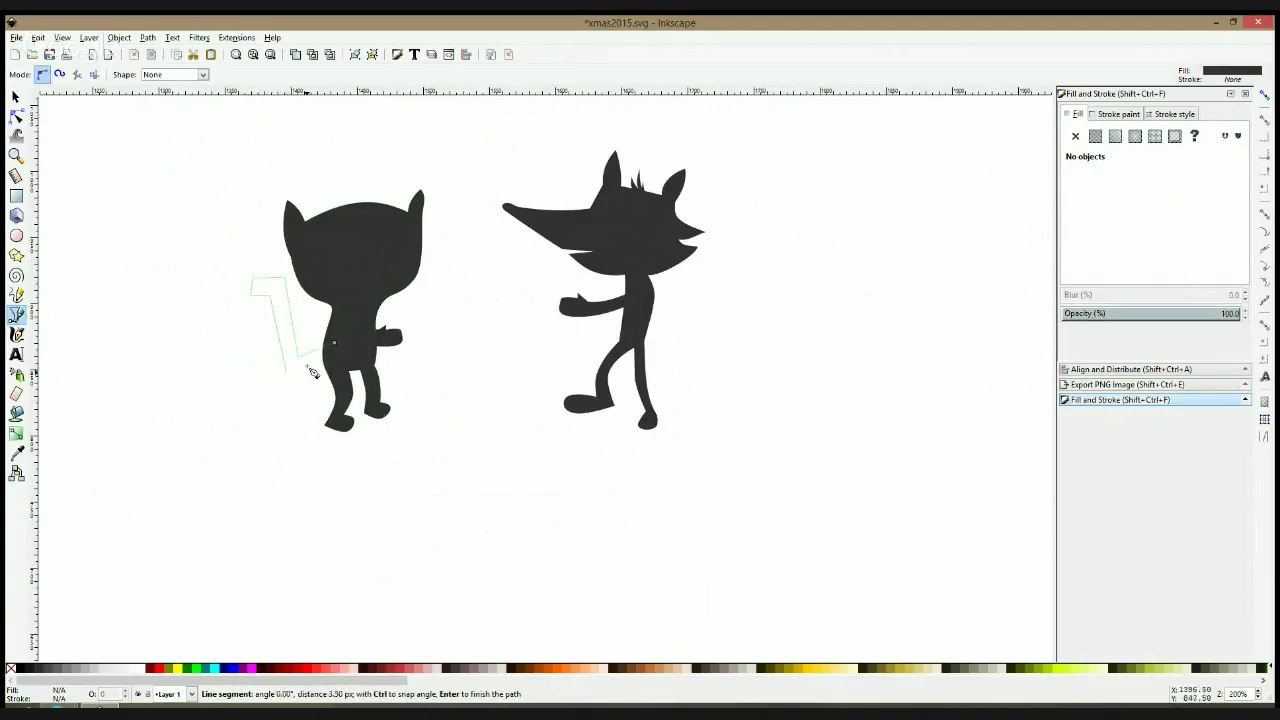
{"action": "left_click", "coordinate": [342, 350]}
{"action": "left_click", "coordinate": [334, 343]}
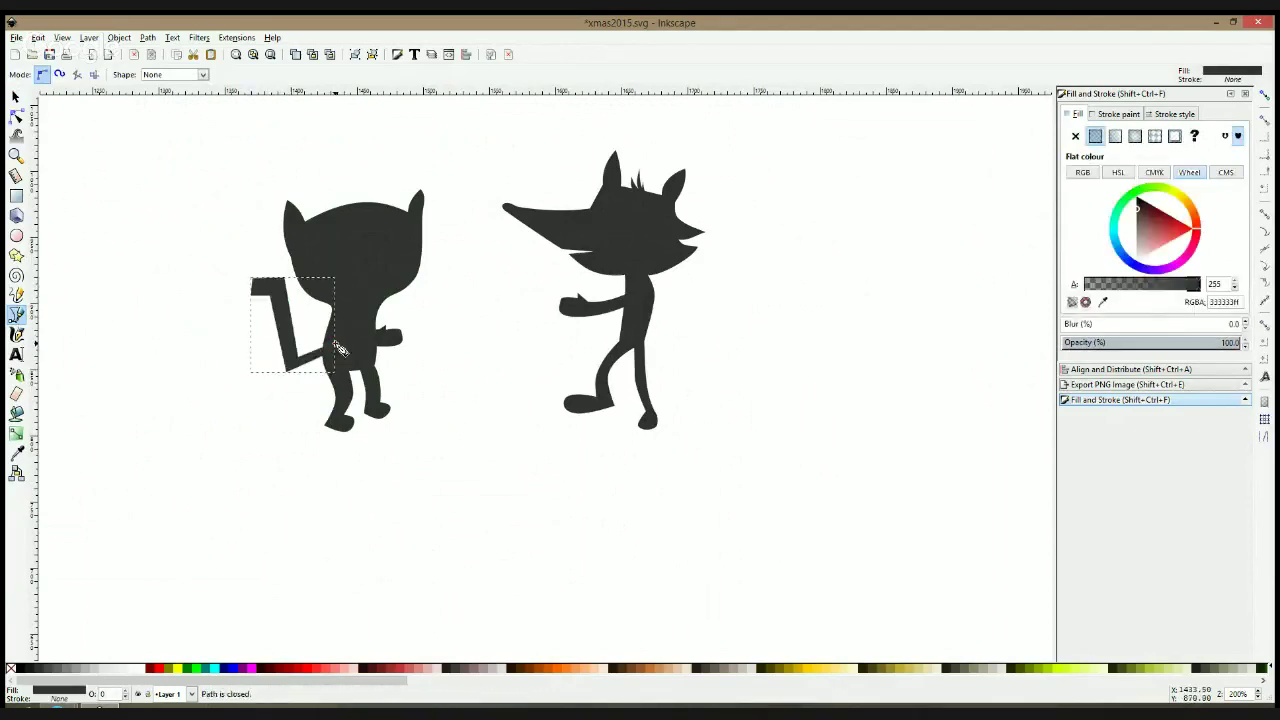
Smooth the eared character's tail nodes into a curved hook about 65 by 76 px and move the tail slightly lower
{"action": "left_click", "coordinate": [16, 116]}
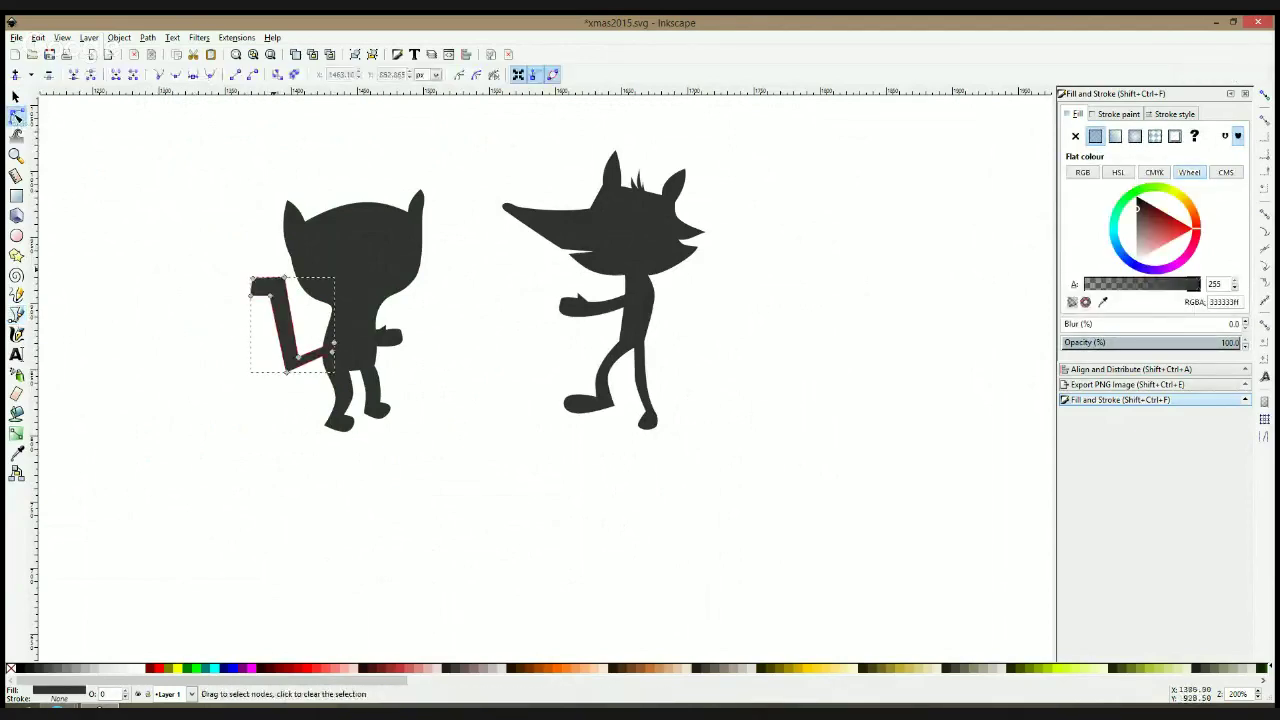
{"action": "left_click", "coordinate": [285, 278], "text": "ctrl"}
{"action": "left_click", "coordinate": [253, 279], "text": "ctrl"}
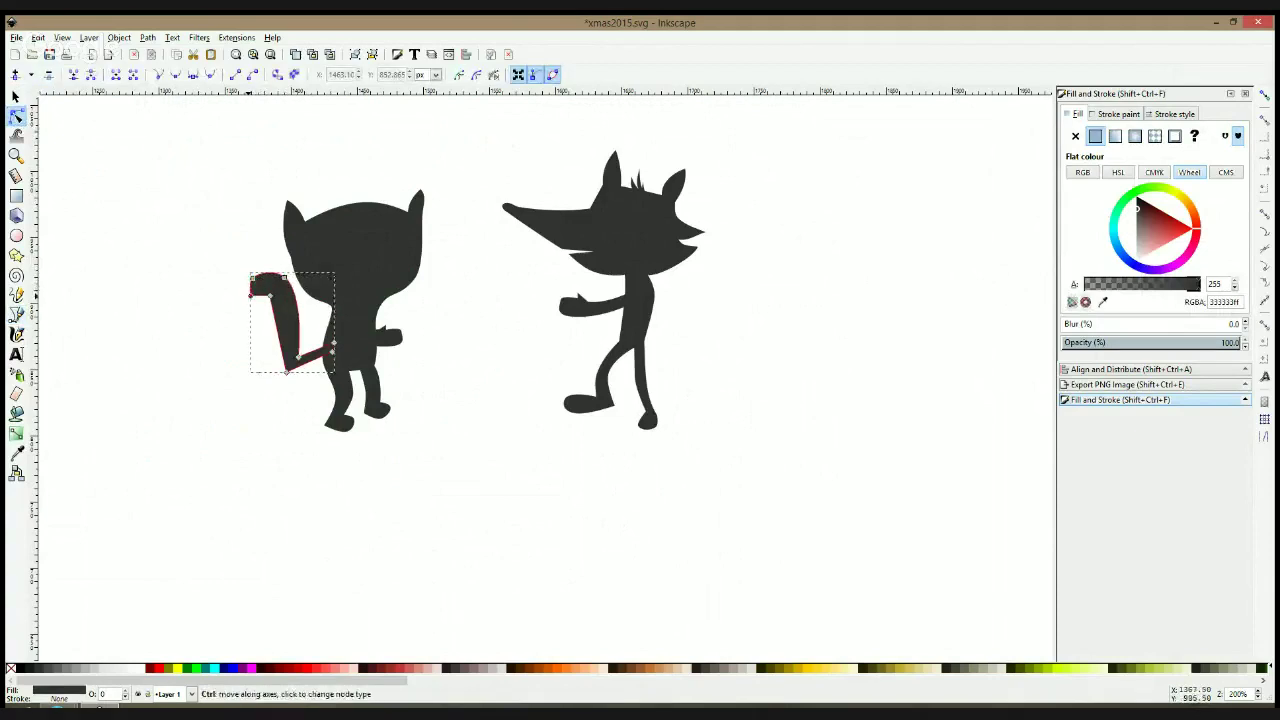
{"action": "left_click", "coordinate": [250, 296], "text": "ctrl"}
{"action": "left_click", "coordinate": [270, 296], "text": "ctrl"}
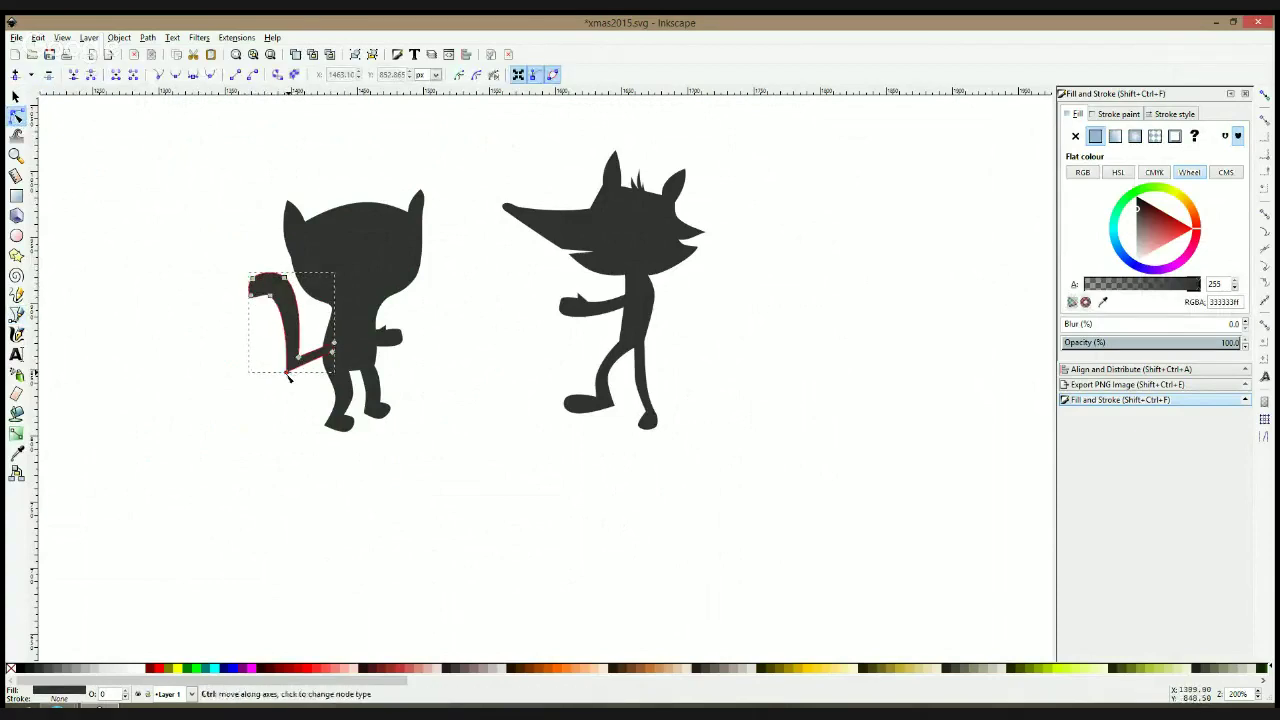
{"action": "left_click_drag", "start_coordinate": [287, 375], "coordinate": [293, 340]}
{"action": "key", "text": "space"}
{"action": "left_click", "coordinate": [221, 441]}
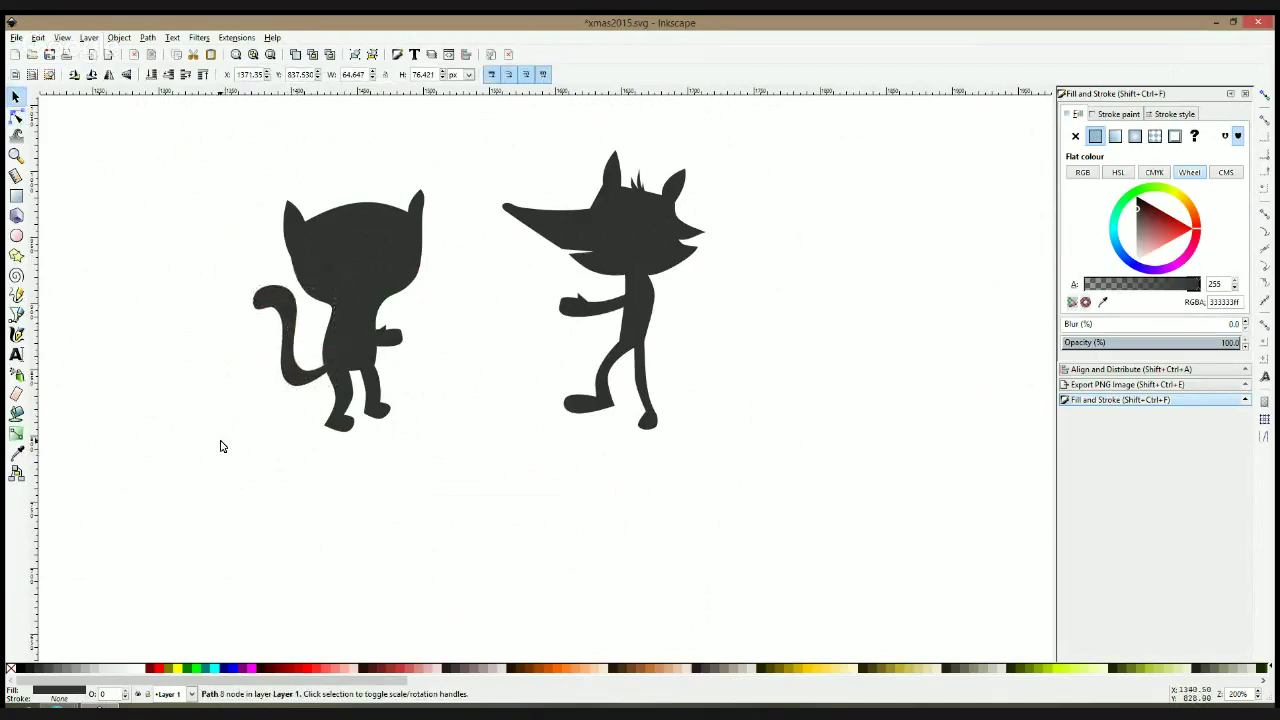
Adjust the eared character's tail nodes at the base and inner lower bend to refine its curve
{"action": "left_click", "coordinate": [14, 116]}
{"action": "left_click", "coordinate": [325, 367]}
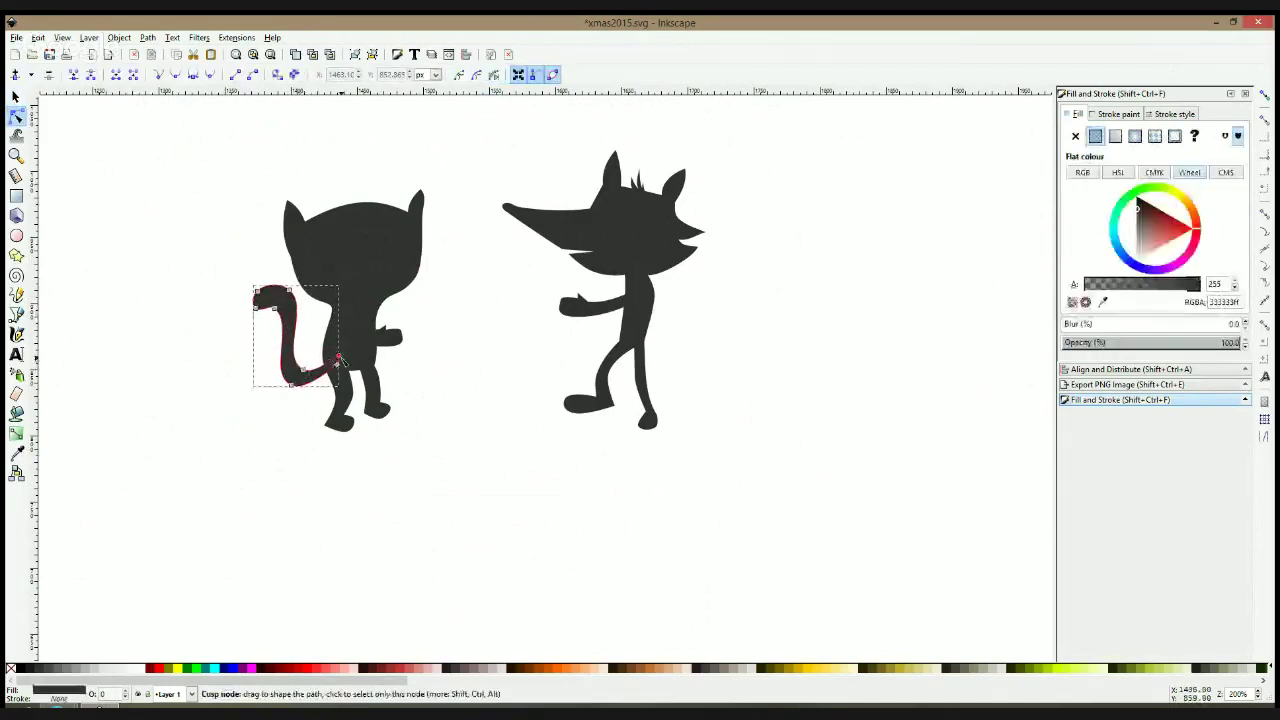
{"action": "left_click_drag", "start_coordinate": [339, 357], "coordinate": [334, 356]}
{"action": "left_click", "coordinate": [303, 370]}
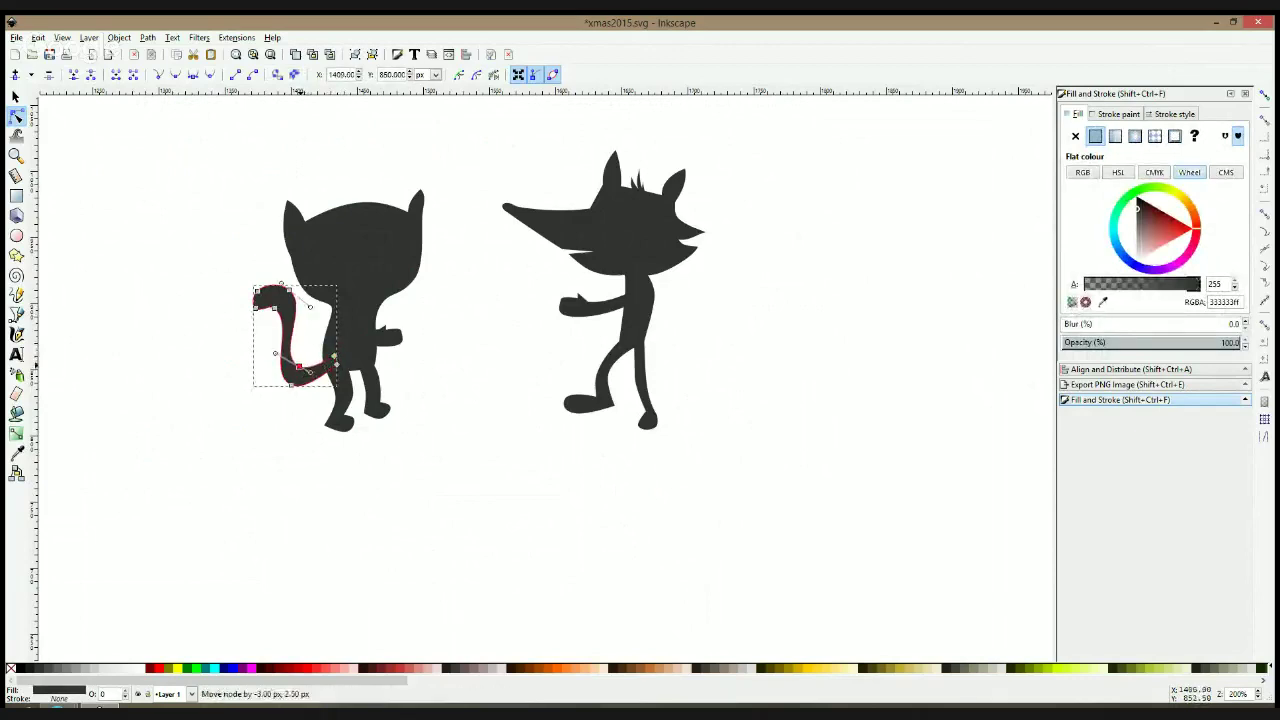
{"action": "left_click_drag", "start_coordinate": [280, 357], "coordinate": [287, 354]}
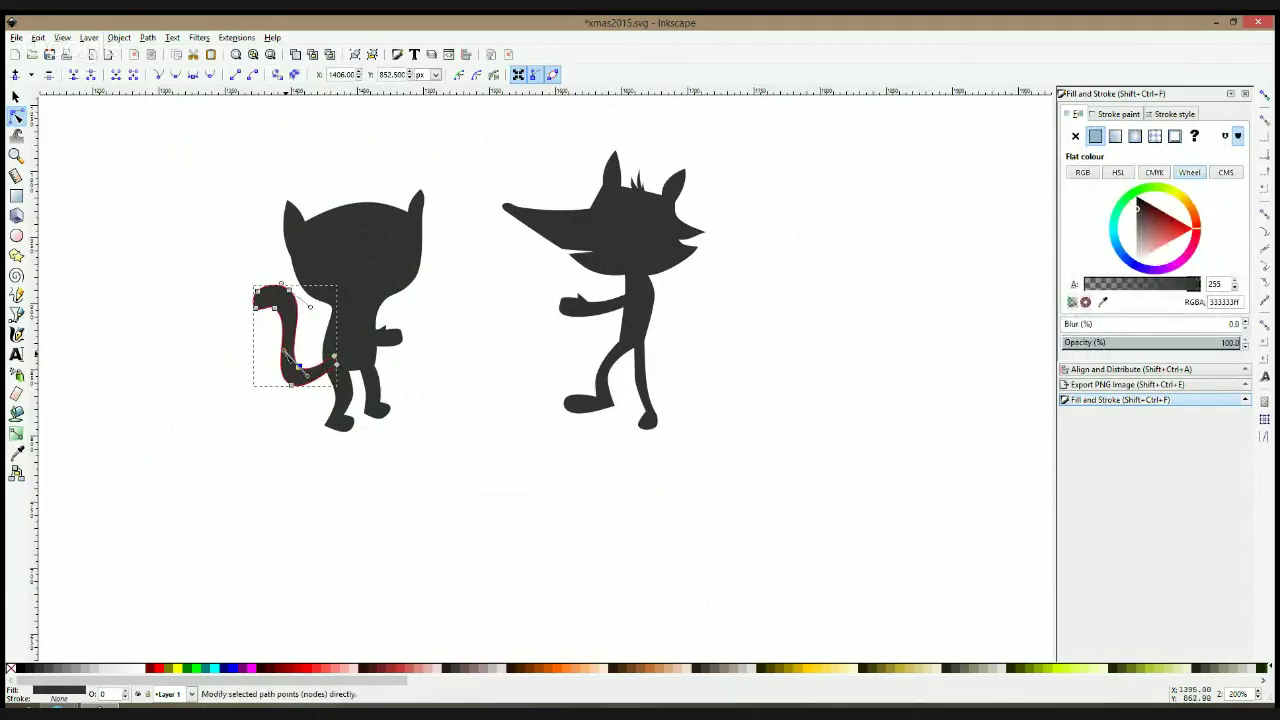
{"action": "key", "text": "Escape"}
{"action": "key", "text": "Escape"}
Draw a closed, thick angular tail outline extending behind the long-snouted character's back and bending down
{"action": "key", "text": "b"}
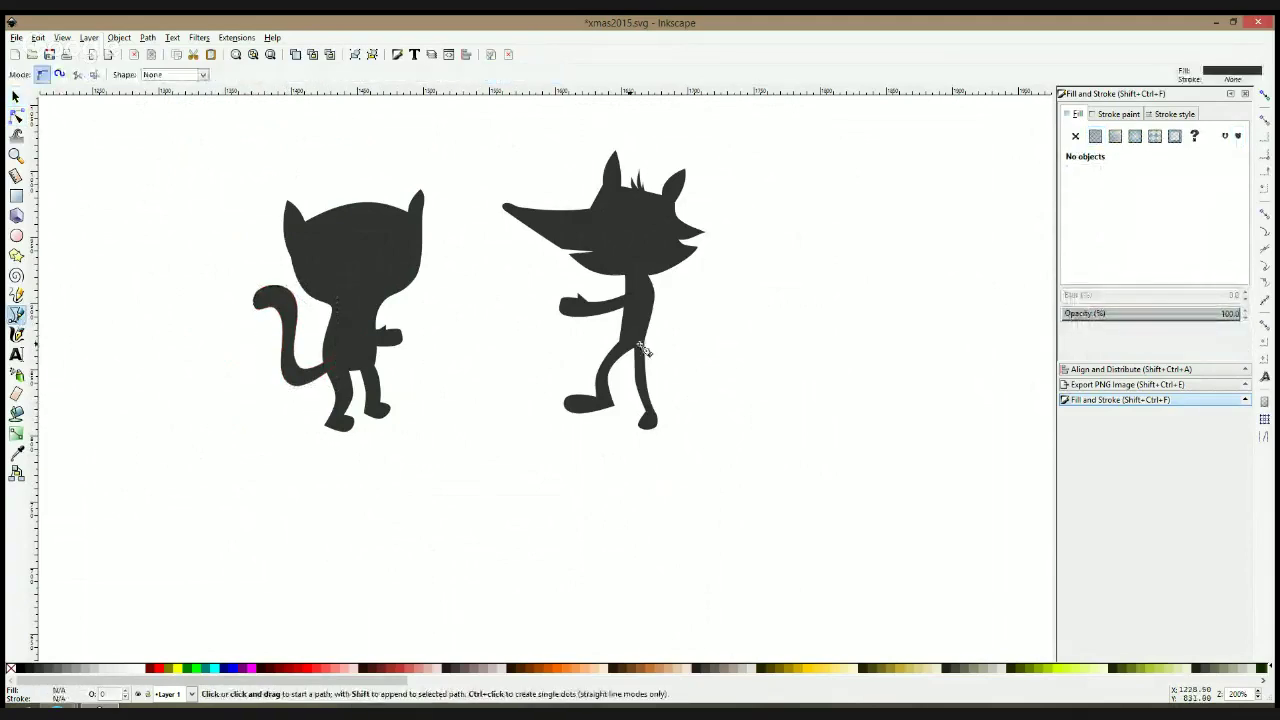
{"action": "left_click", "coordinate": [637, 330]}
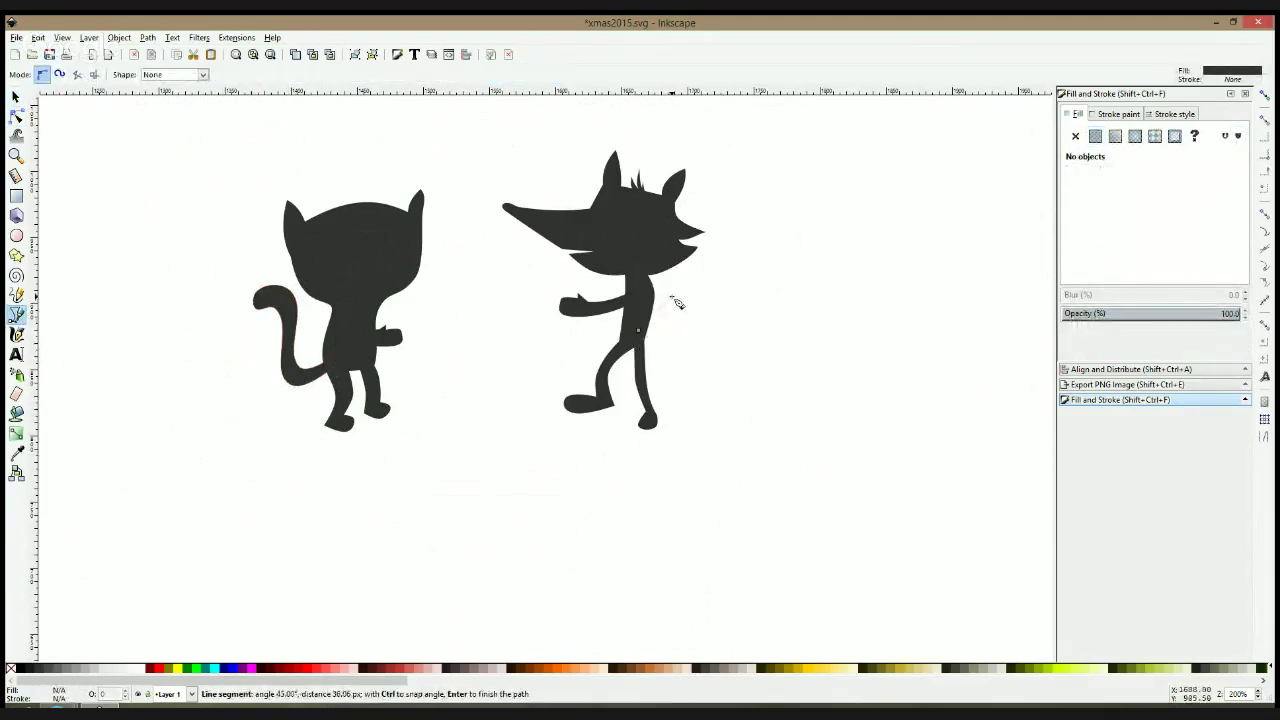
{"action": "left_click", "coordinate": [766, 409]}
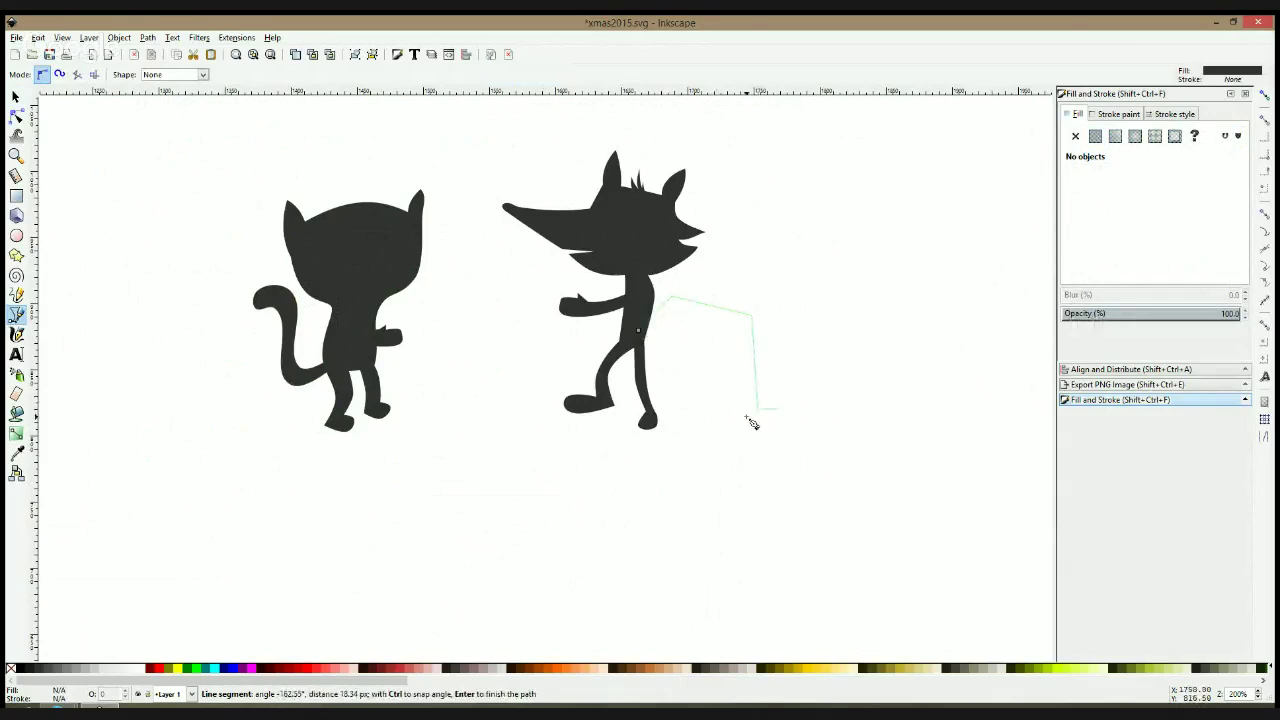
{"action": "left_click", "coordinate": [720, 421]}
{"action": "left_click", "coordinate": [712, 352]}
{"action": "left_click", "coordinate": [668, 364]}
{"action": "left_click", "coordinate": [645, 339]}
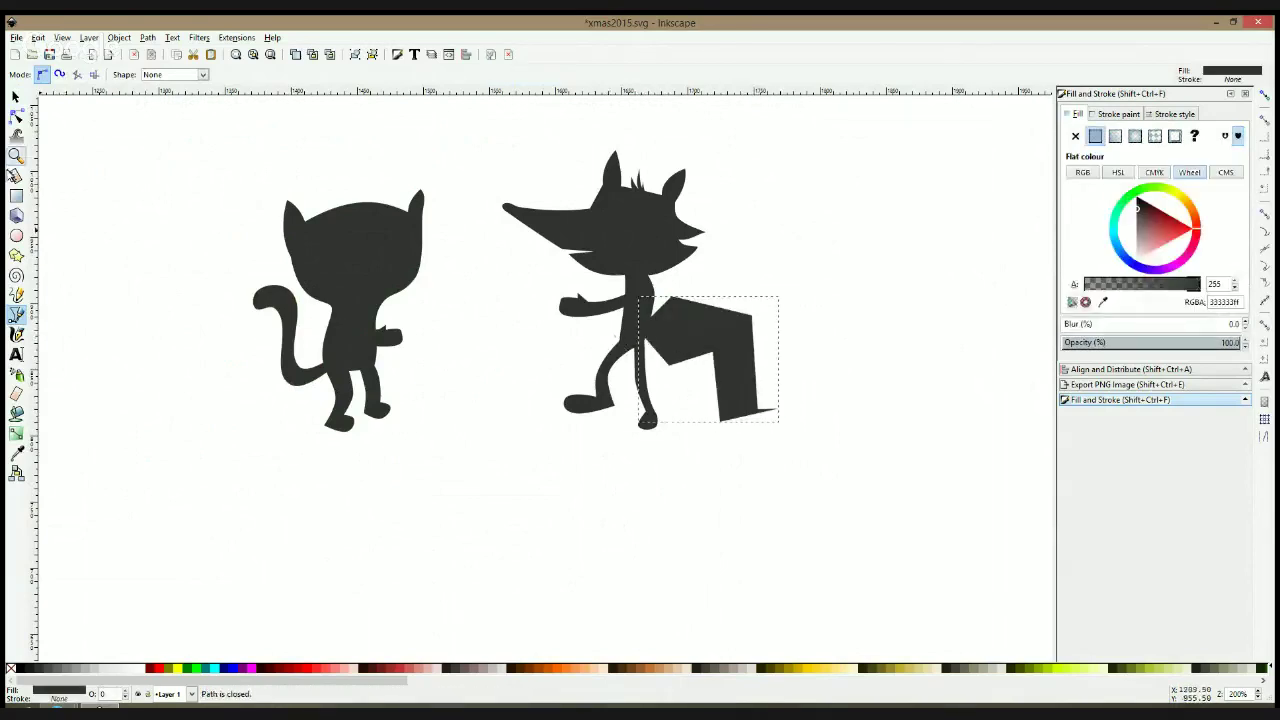
Smooth the long-snouted character's tail nodes into a bushy curved shape about 106 by 104 px with a pointed tip
{"action": "left_click", "coordinate": [15, 116]}
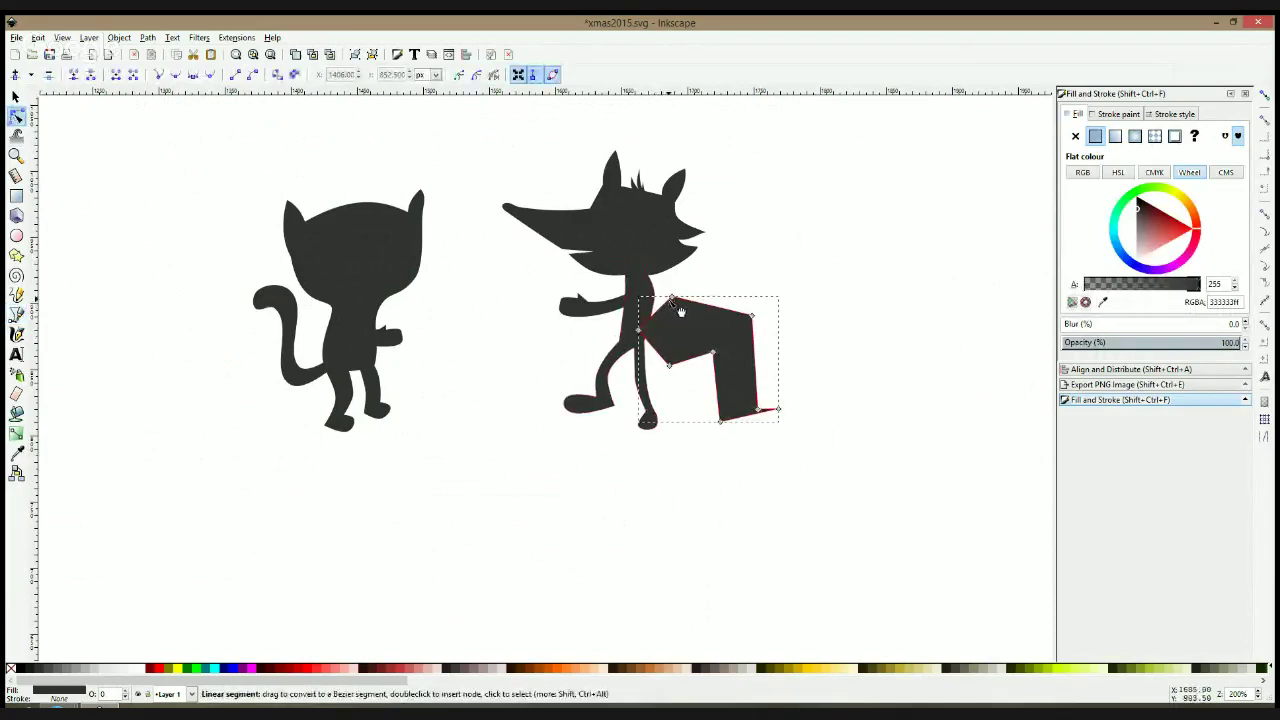
{"action": "left_click", "coordinate": [669, 366], "text": "ctrl"}
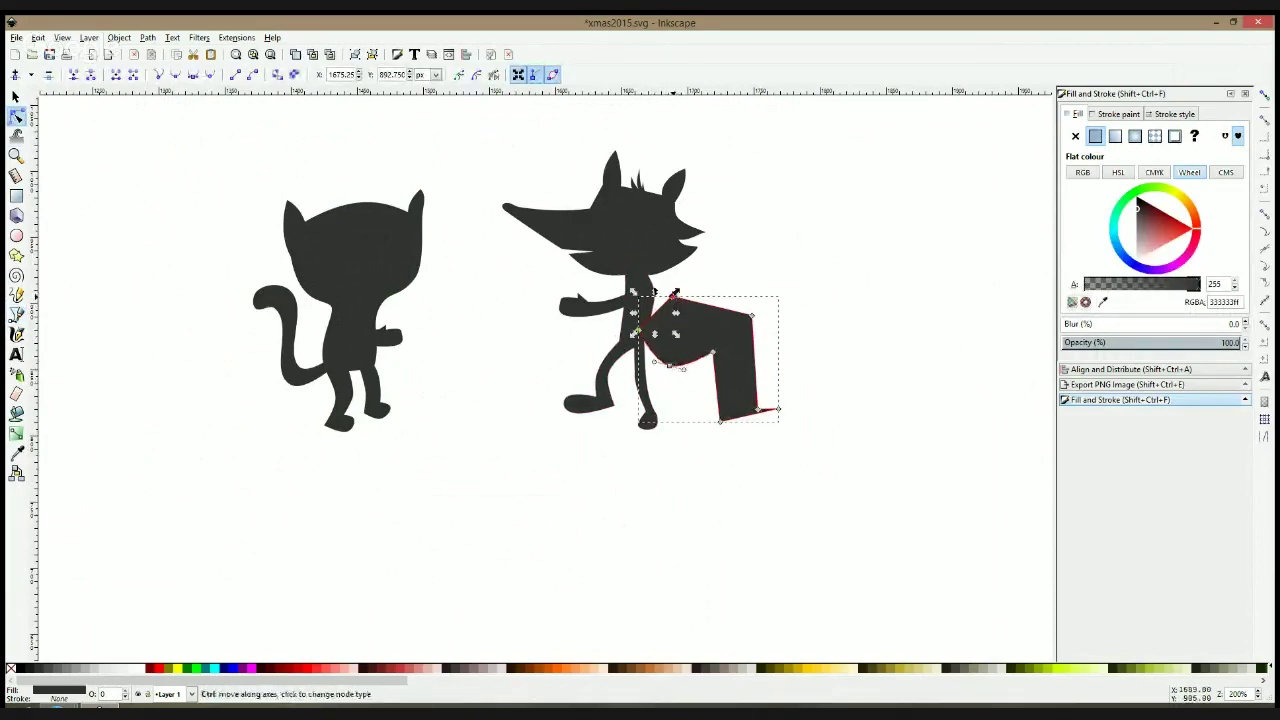
{"action": "left_click", "coordinate": [672, 297], "text": "ctrl"}
{"action": "left_click", "coordinate": [752, 316], "text": "ctrl"}
{"action": "left_click", "coordinate": [714, 352], "text": "ctrl"}
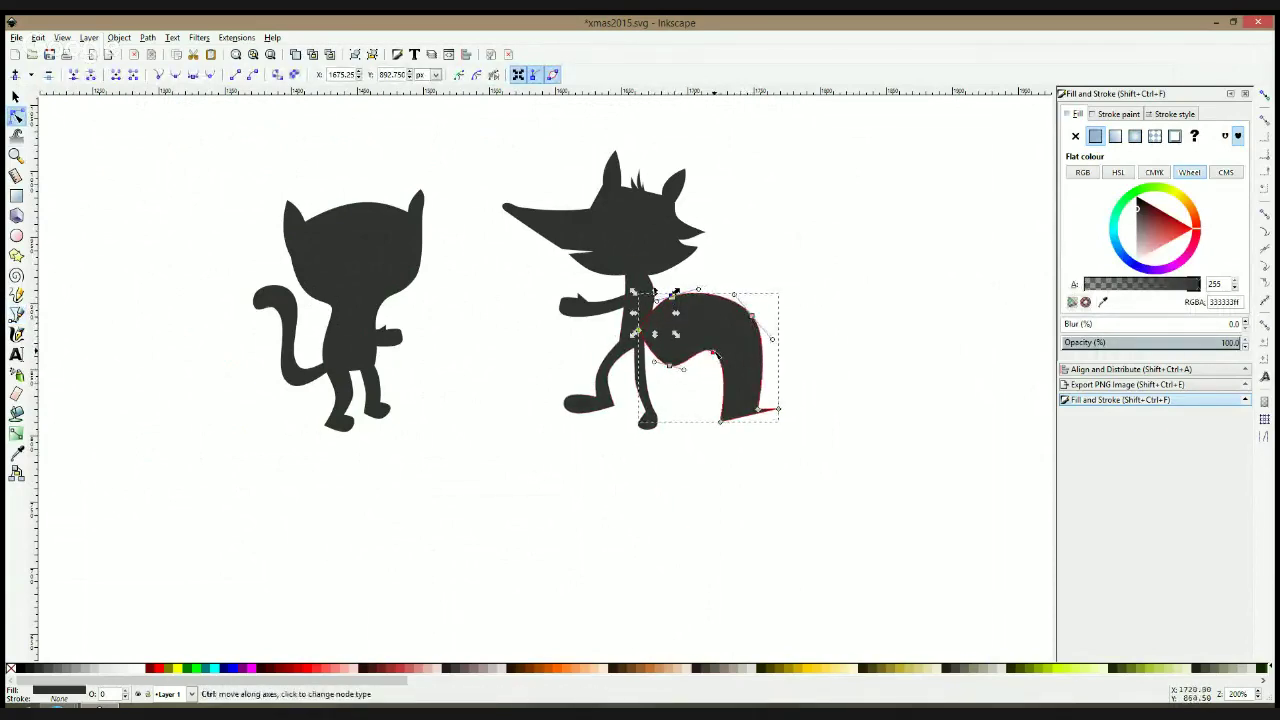
{"action": "left_click_drag", "start_coordinate": [716, 355], "coordinate": [770, 436]}
{"action": "left_click", "coordinate": [721, 422]}
{"action": "left_click", "coordinate": [758, 409], "text": "ctrl"}
Scale the bushy tail down to about 78 by 76 px and position it against the long-snouted character's back
{"action": "key", "text": "s"}
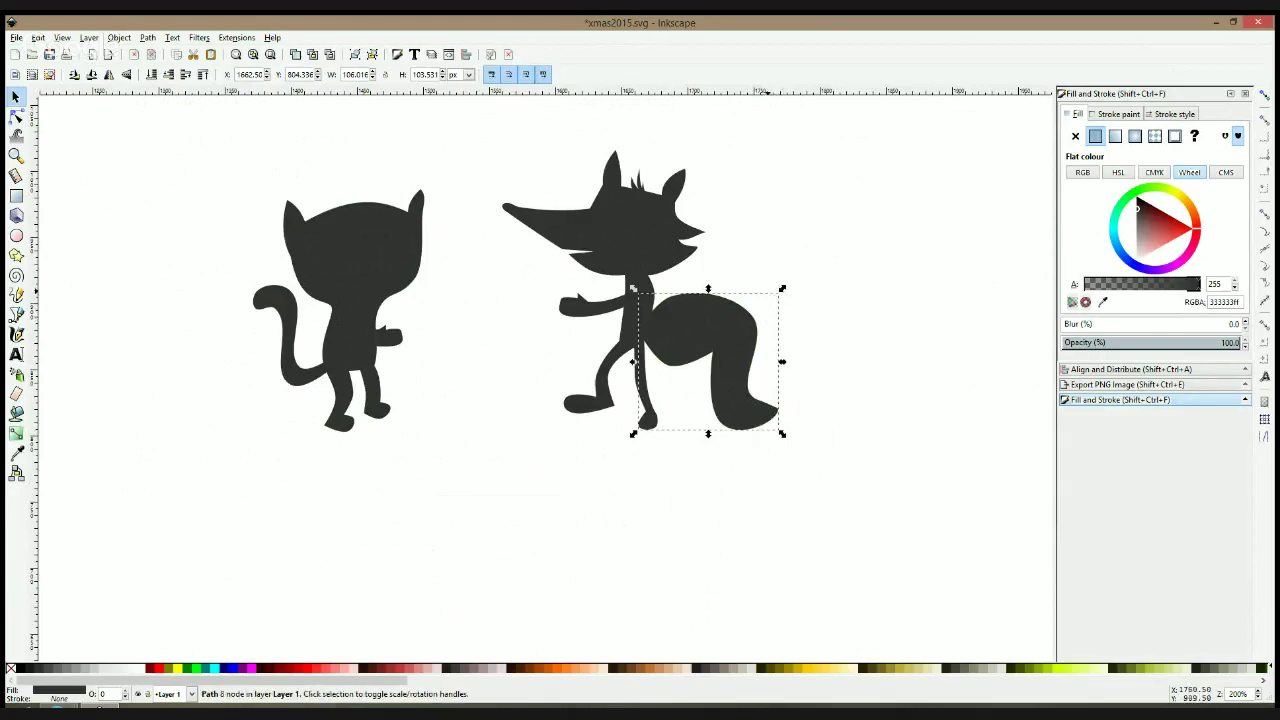
{"action": "left_click_drag", "start_coordinate": [782, 289], "coordinate": [746, 297]}
{"action": "left_click_drag", "start_coordinate": [684, 360], "coordinate": [686, 320]}
{"action": "left_click", "coordinate": [771, 318]}
Try the bushy tail flipped vertically and moved up so its tip points upward
{"action": "left_click", "coordinate": [677, 322]}
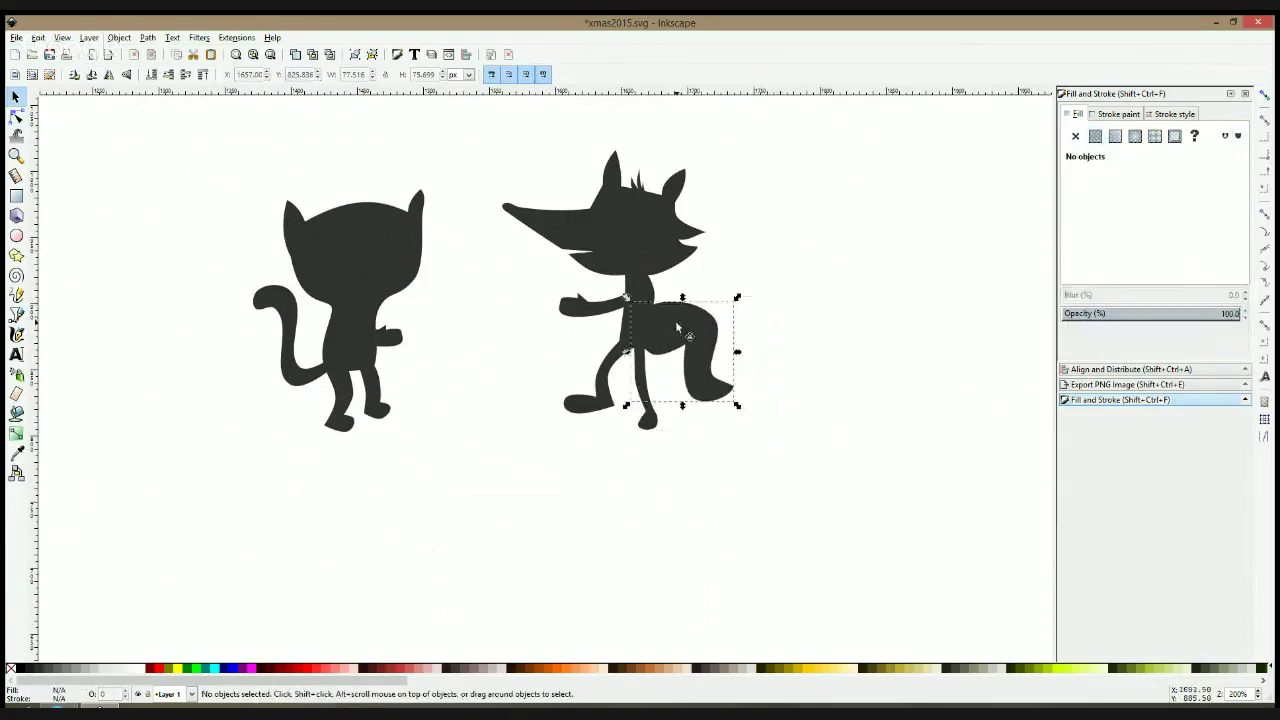
{"action": "key", "text": "h"}
{"action": "left_click_drag", "start_coordinate": [675, 319], "coordinate": [679, 275]}
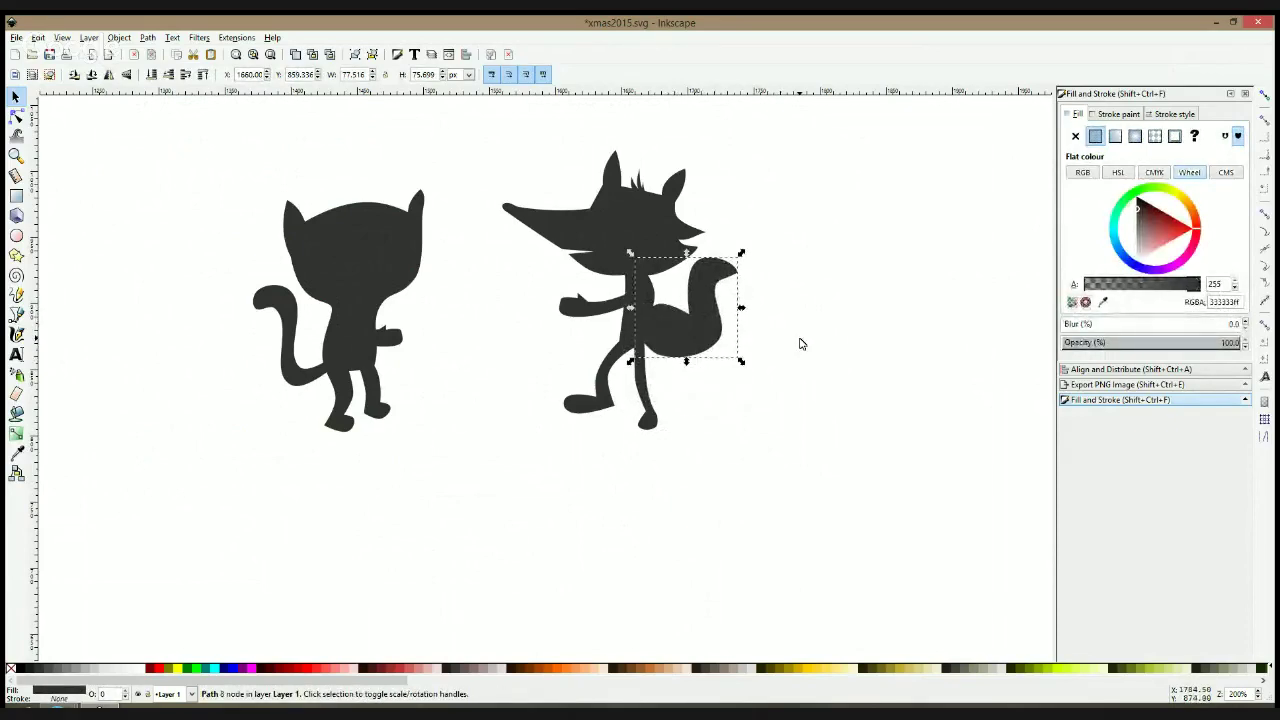
Return the bushy tail to its downward-pointing orientation and place it slightly lower behind the long-snouted character's hips
{"action": "left_click_drag", "start_coordinate": [688, 256], "coordinate": [681, 364]}
{"action": "left_click", "coordinate": [812, 343]}
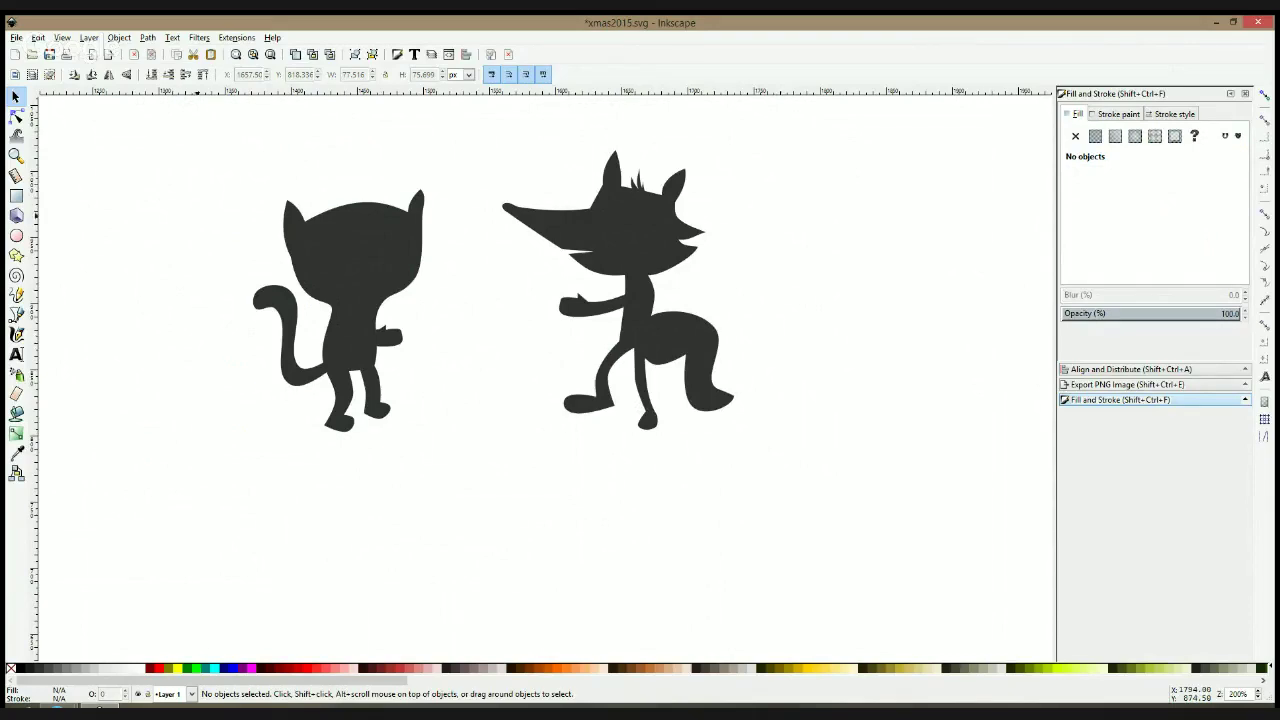
Remove the inner-bend node of the bushy tail and reshape its underside into a full curve tapering to the tip
{"action": "left_click", "coordinate": [16, 116]}
{"action": "left_click", "coordinate": [697, 350]}
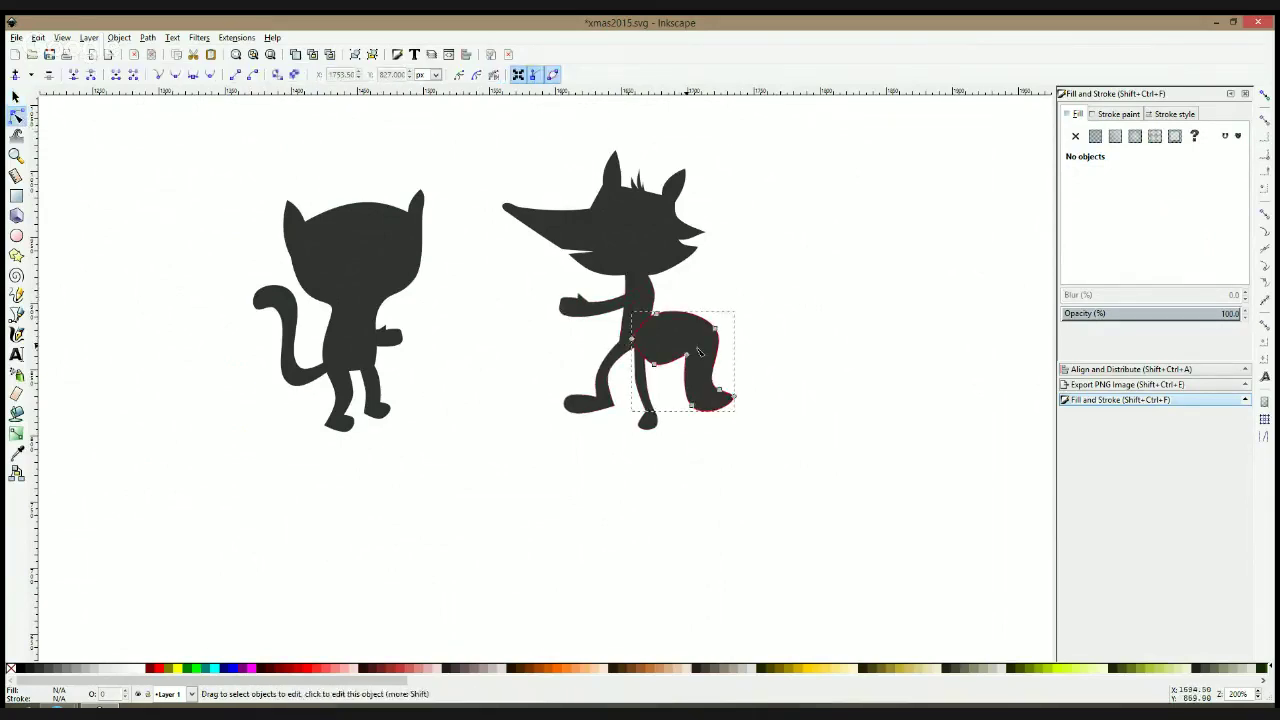
{"action": "left_click", "coordinate": [658, 370]}
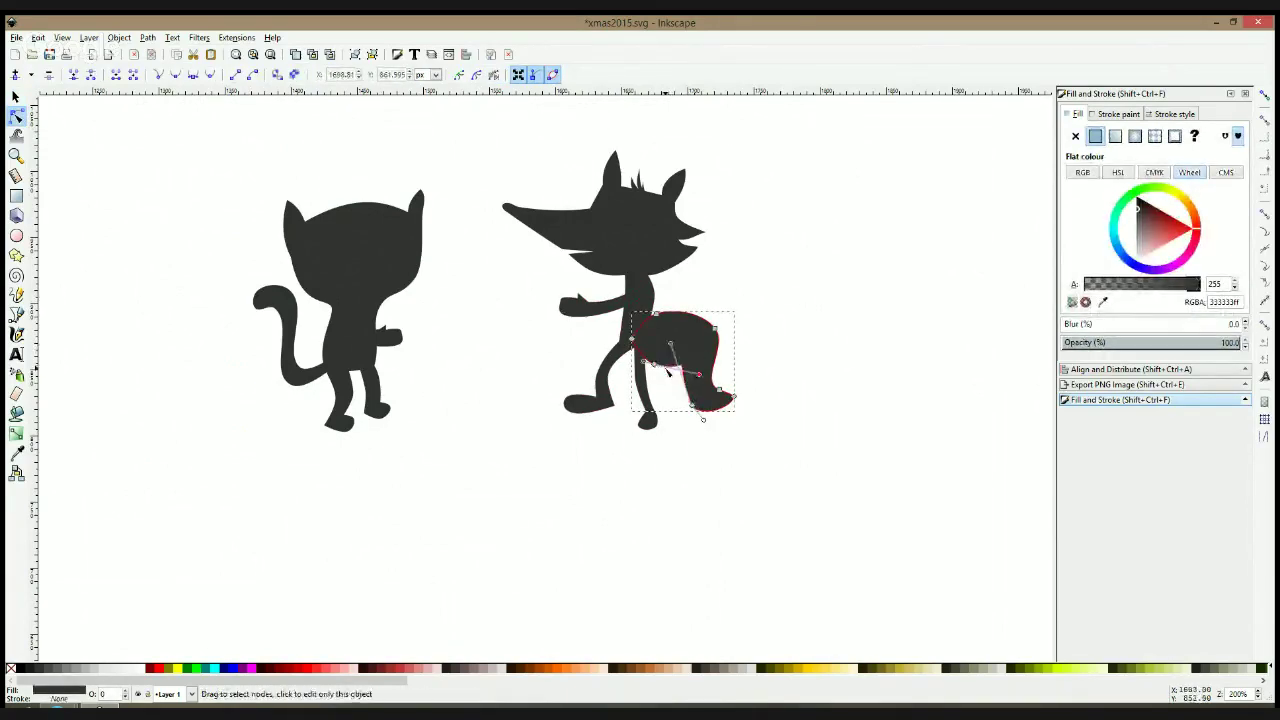
{"action": "left_click_drag", "start_coordinate": [699, 375], "coordinate": [659, 396]}
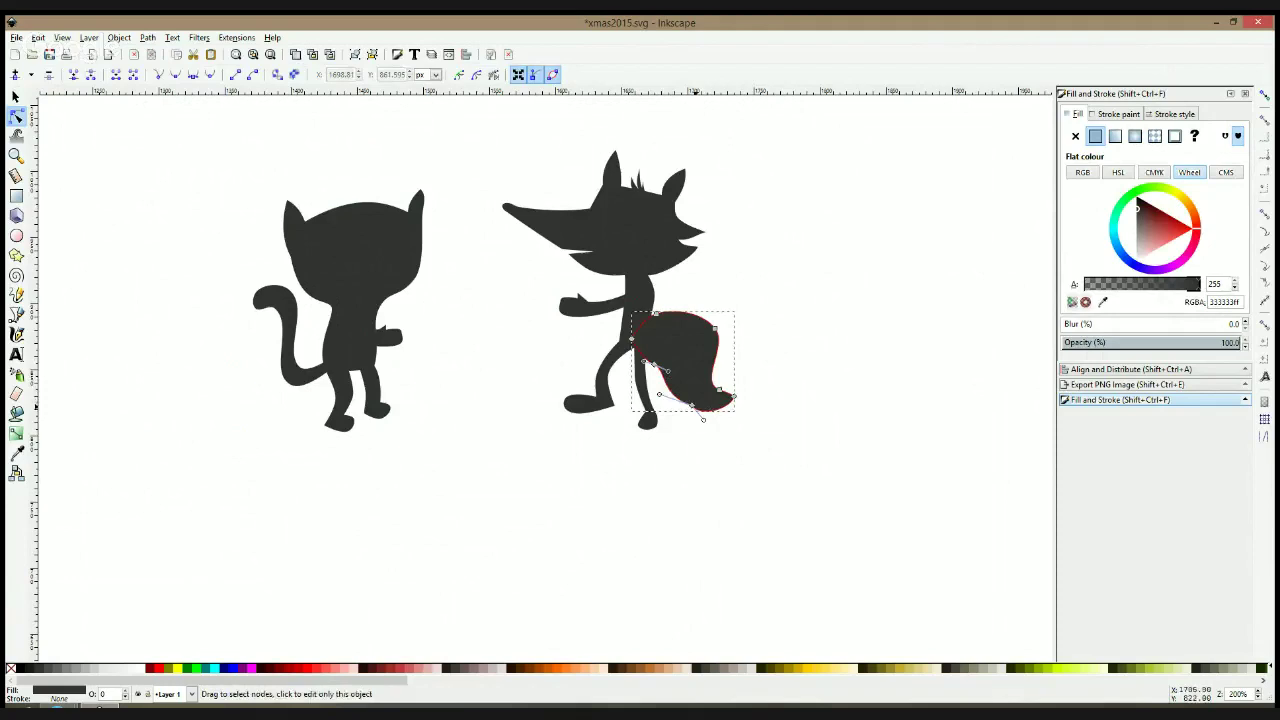
{"action": "left_click", "coordinate": [692, 405], "text": "ctrl"}
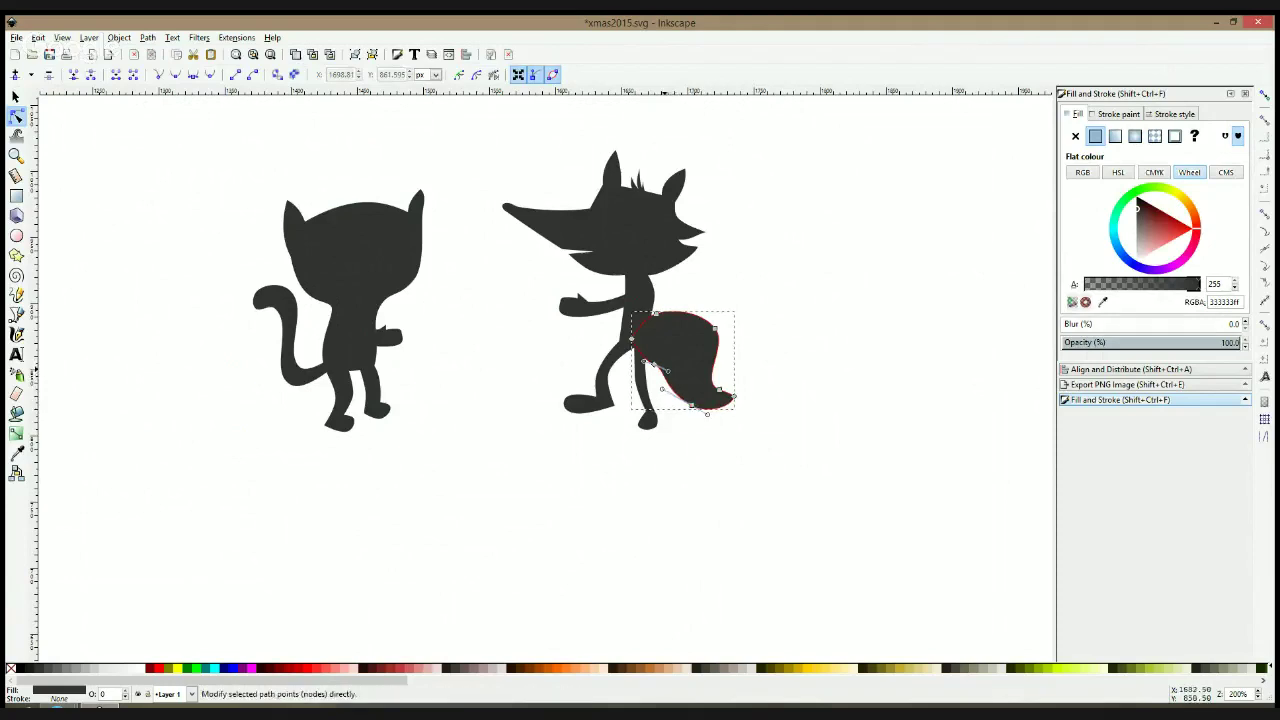
{"action": "left_click_drag", "start_coordinate": [655, 363], "coordinate": [677, 360]}
{"action": "key", "text": "s"}
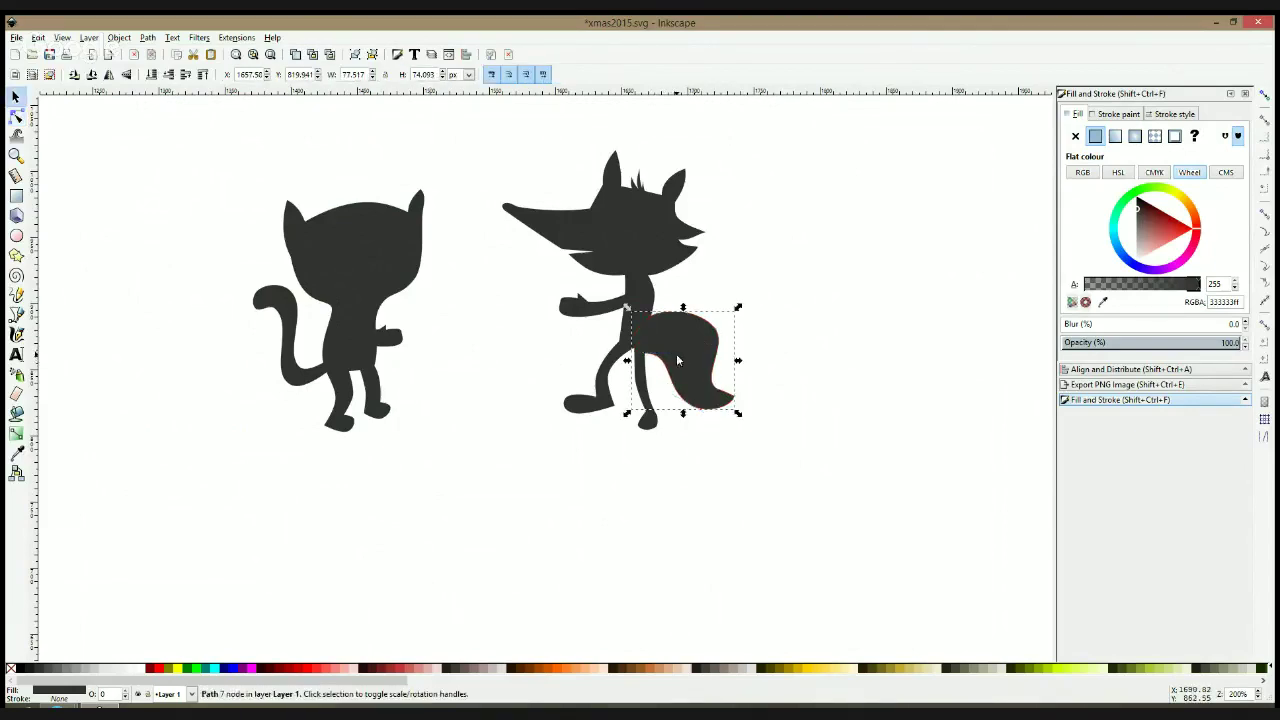
Scale the bushy tail down to about 74 by 70 px and save the drawing
{"action": "left_click_drag", "start_coordinate": [740, 306], "coordinate": [701, 331]}
{"action": "left_click", "coordinate": [703, 333]}
{"action": "left_click", "coordinate": [757, 354]}
{"action": "scroll", "coordinate": [757, 354], "scroll_direction": "down", "scroll_amount": 2}
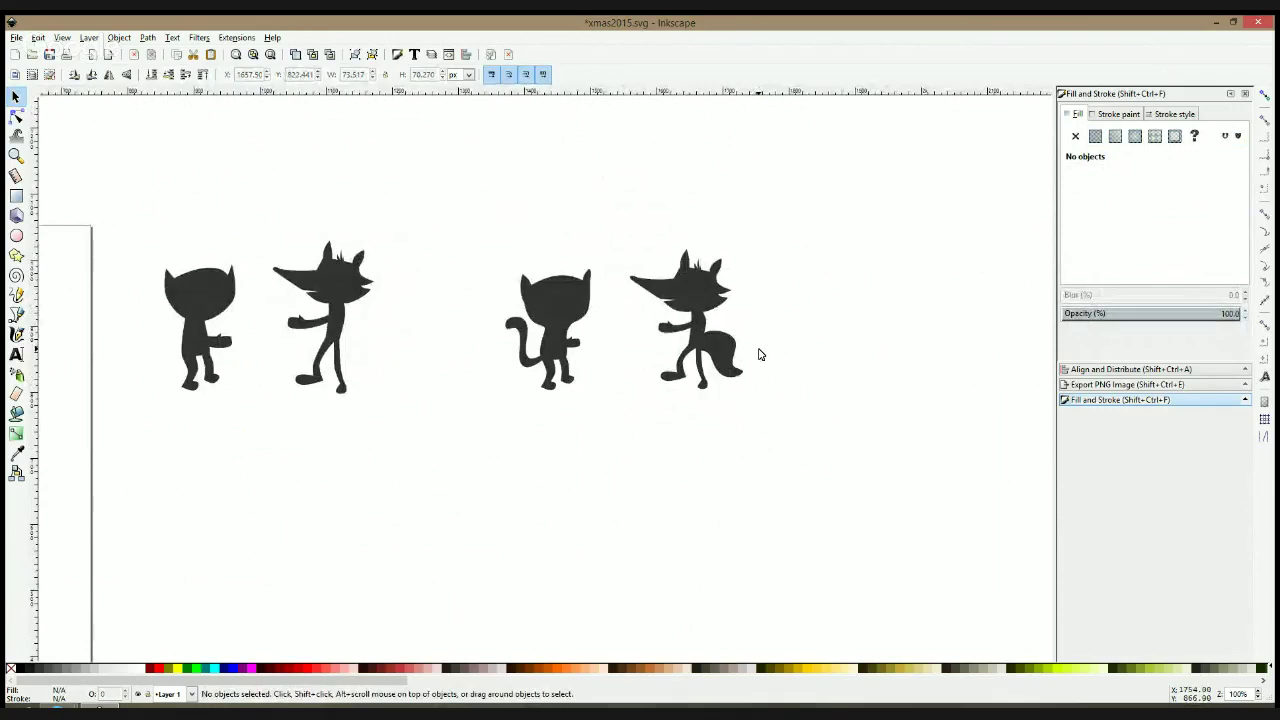
{"action": "key", "text": "ctrl+s"}
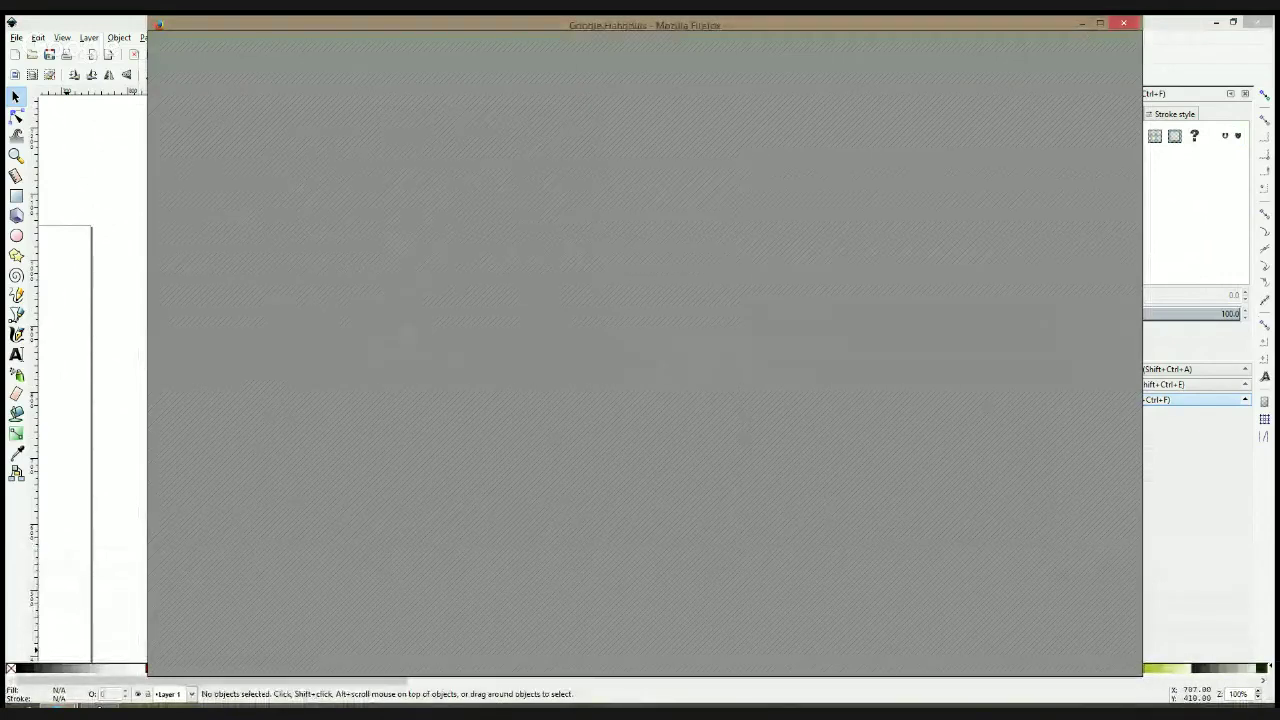
{"action": "left_click", "coordinate": [105, 374]}
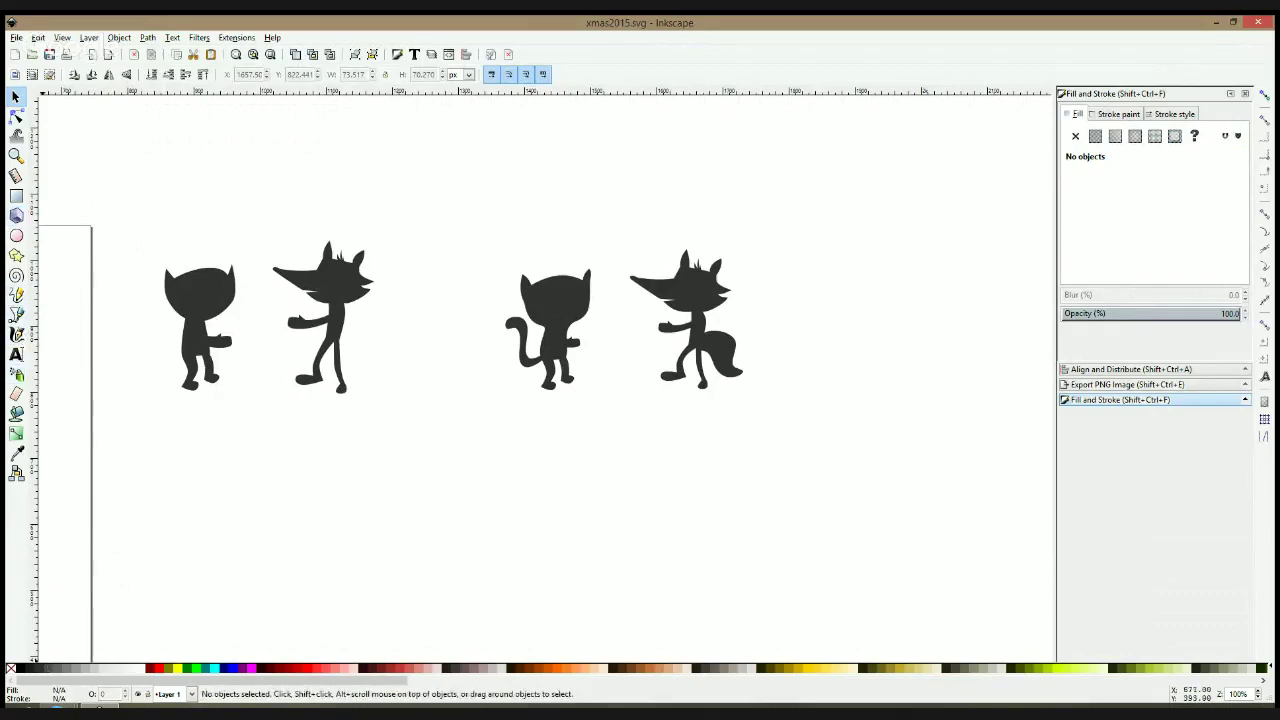
{"action": "left_click", "coordinate": [60, 707]}
{"action": "left_click", "coordinate": [277, 629]}
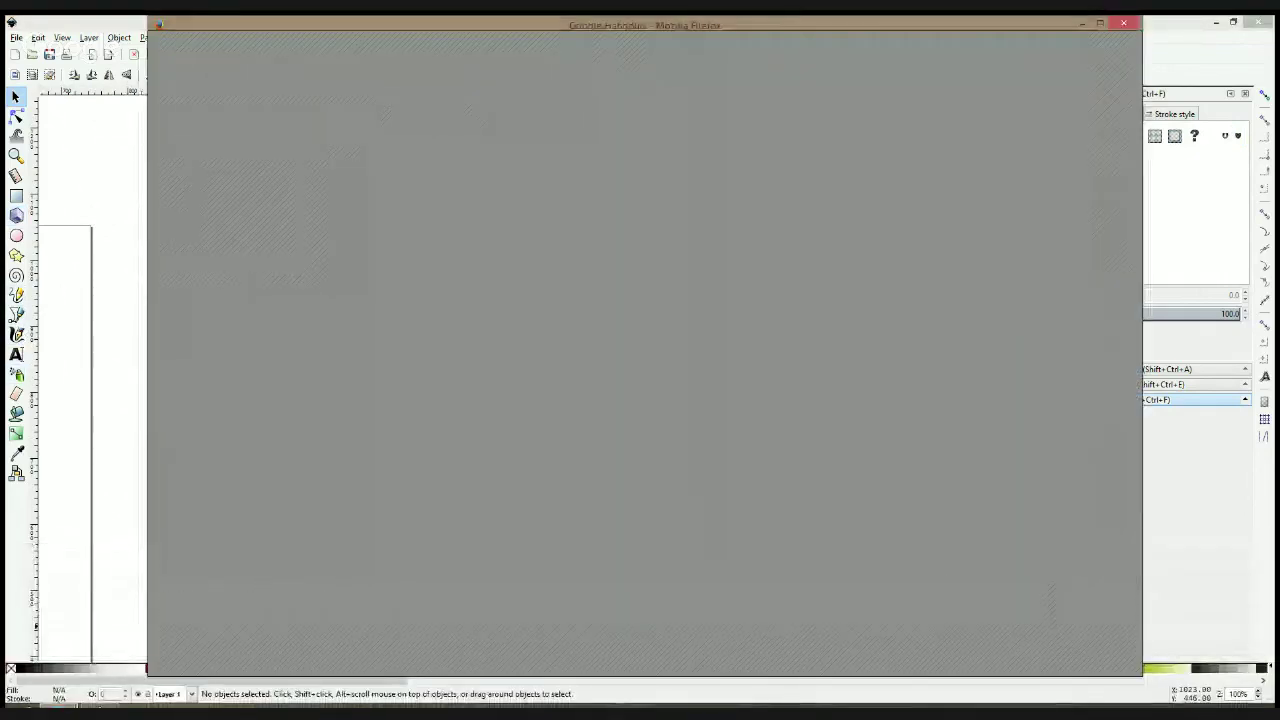
{"action": "left_click", "coordinate": [126, 487]}
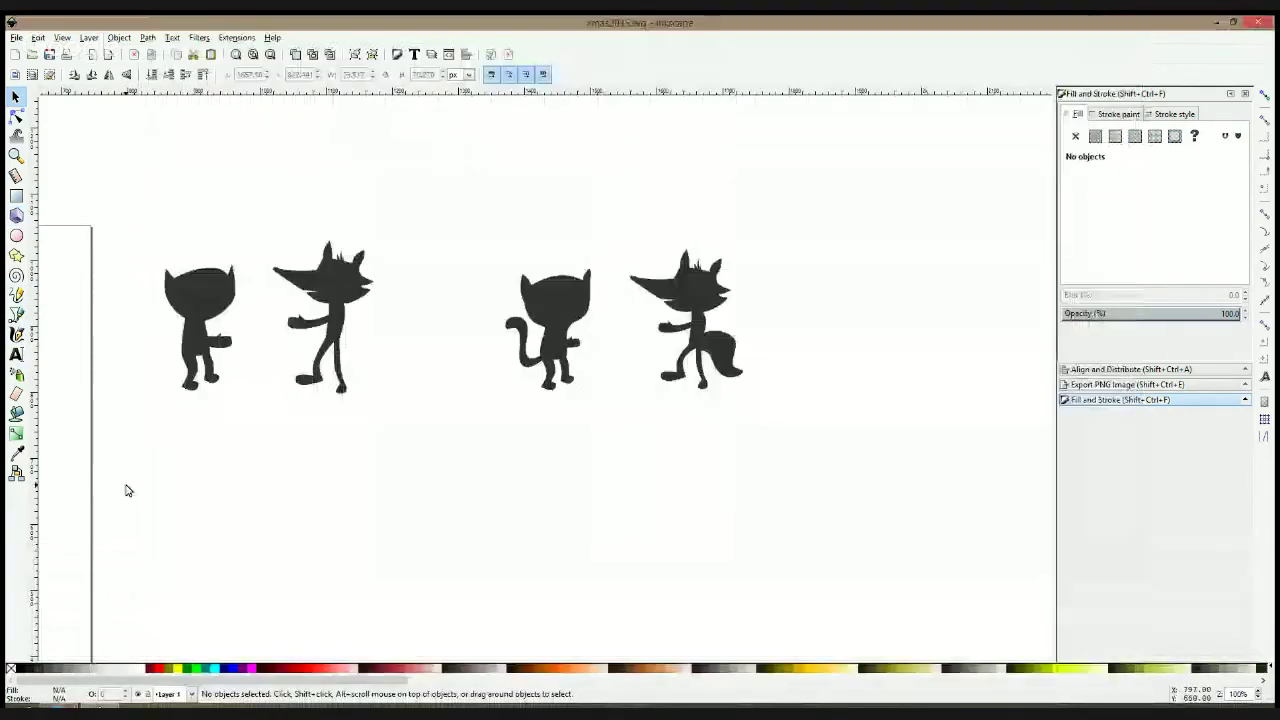
Draw a circle about 66 px wide, squash it to about 59 px high and place it at the long-snouted character's hand
{"action": "scroll", "coordinate": [680, 335], "scroll_direction": "up", "scroll_amount": 2, "text": "ctrl"}
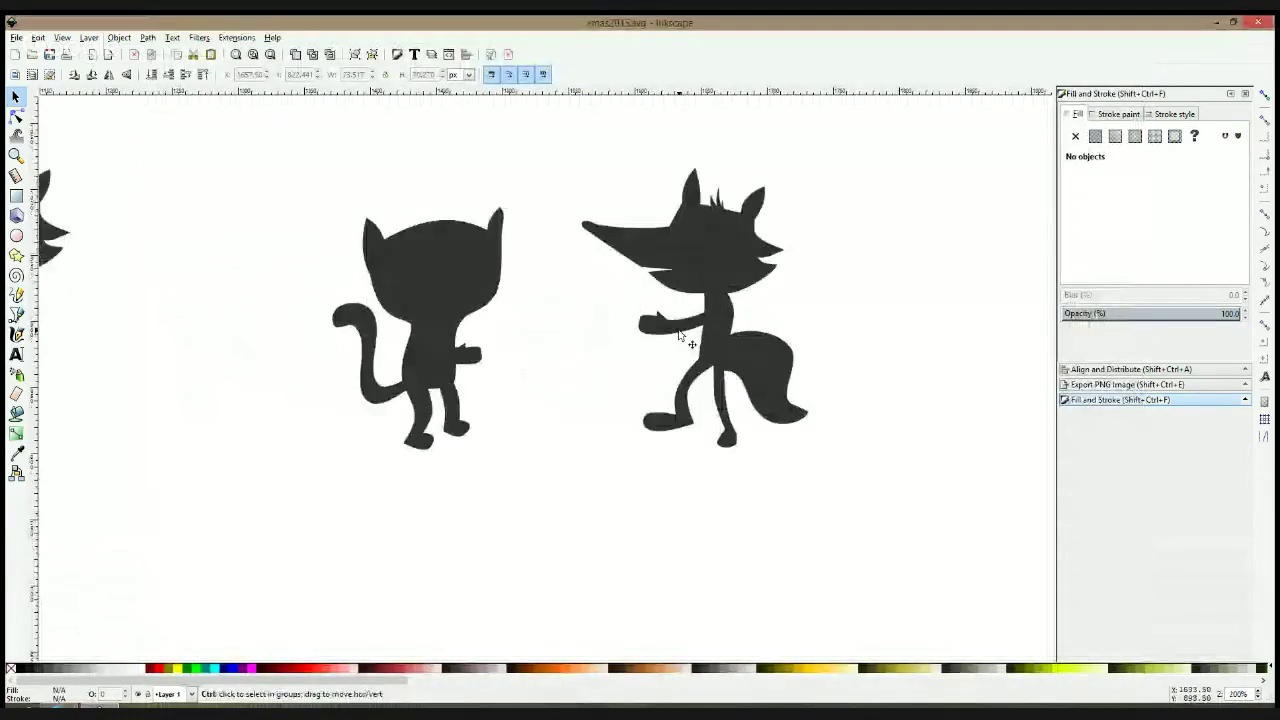
{"action": "scroll", "coordinate": [534, 271], "scroll_direction": "down", "scroll_amount": 1}
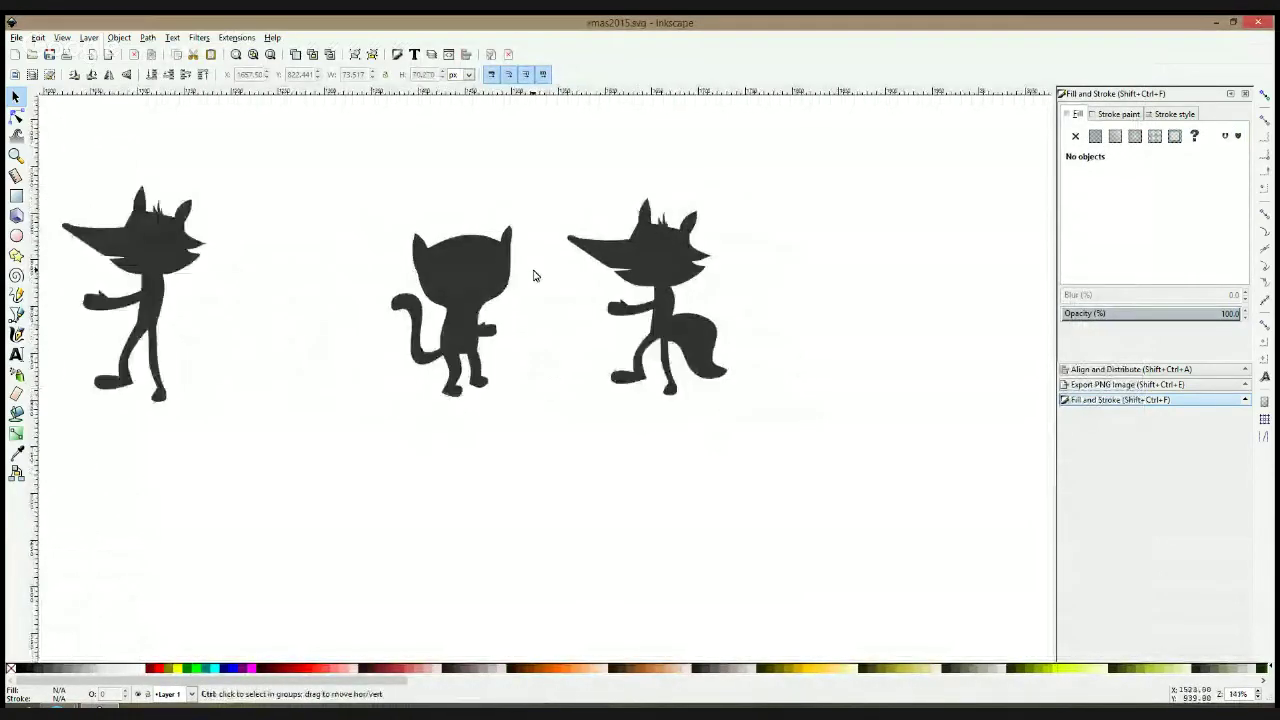
{"action": "left_click_drag", "start_coordinate": [570, 277], "coordinate": [408, 288]}
{"action": "left_click", "coordinate": [16, 235]}
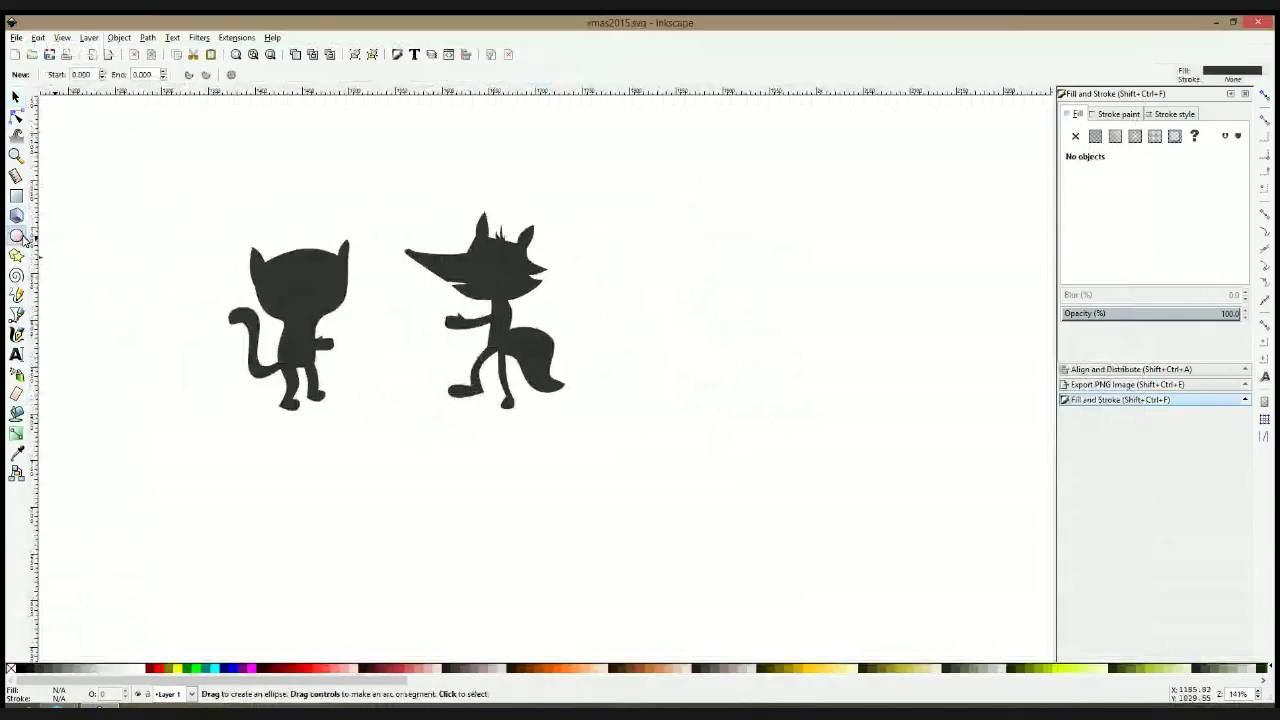
{"action": "mouse_move", "coordinate": [372, 208]}
{"action": "left_mouse_down"}
{"action": "mouse_move", "coordinate": [414, 244]}
{"action": "mouse_move", "coordinate": [392, 260]}
{"action": "mouse_move", "coordinate": [450, 320]}
{"action": "left_mouse_up"}
{"action": "key", "text": "s"}
{"action": "left_click", "coordinate": [392, 260]}
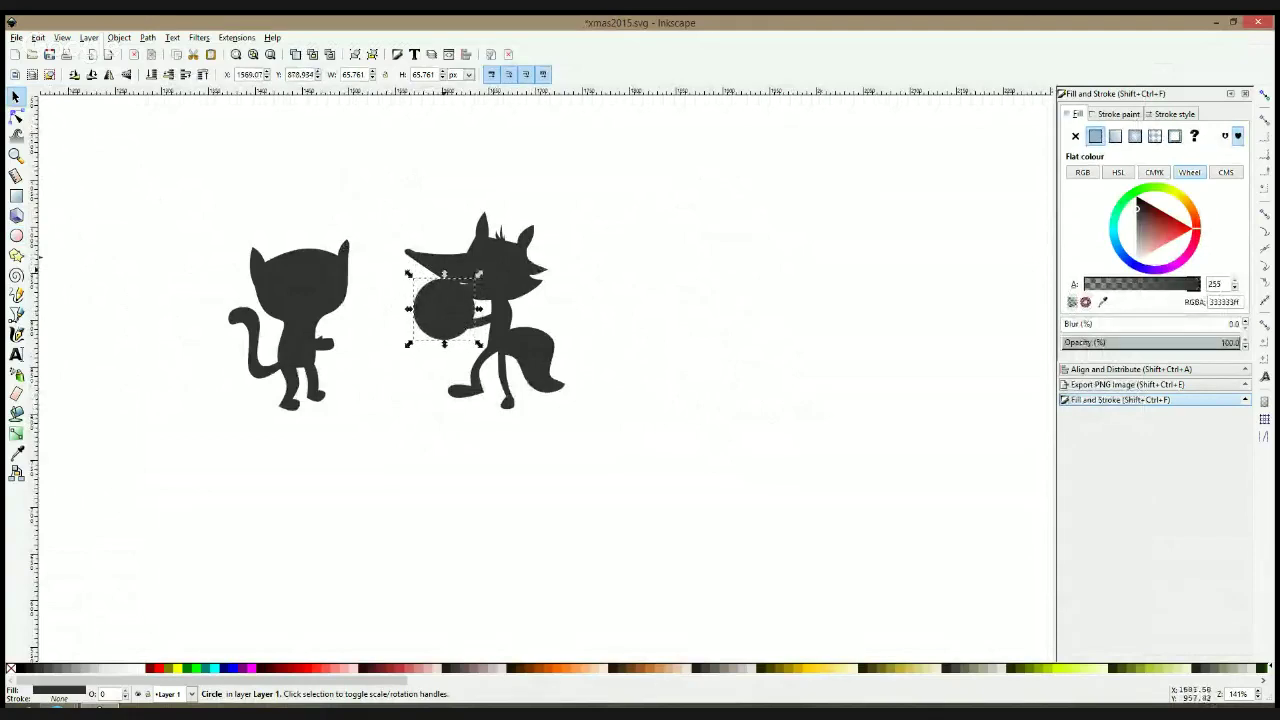
{"action": "left_click_drag", "start_coordinate": [445, 274], "coordinate": [452, 319]}
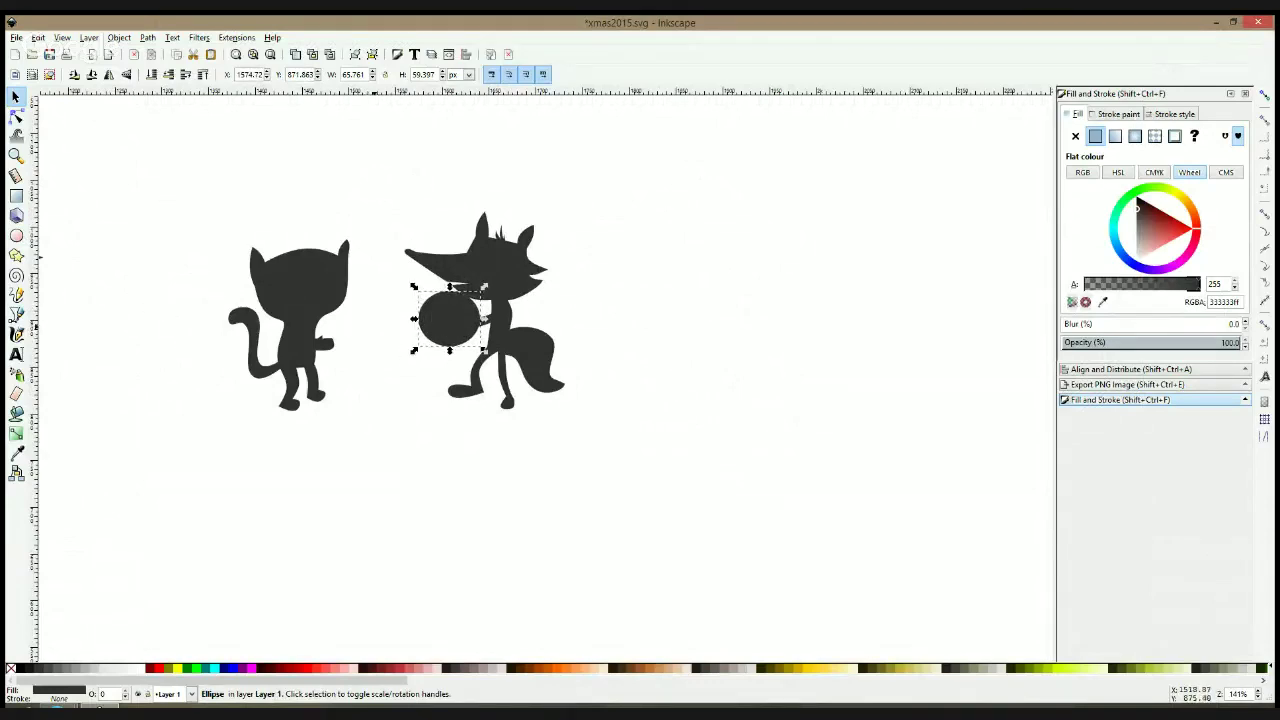
Duplicate the ball, enlarge the copy to about 134 by 121 px between the two characters, and convert it to a path
{"action": "key", "text": "ctrl+d"}
{"action": "left_click_drag", "start_coordinate": [439, 322], "coordinate": [447, 378]}
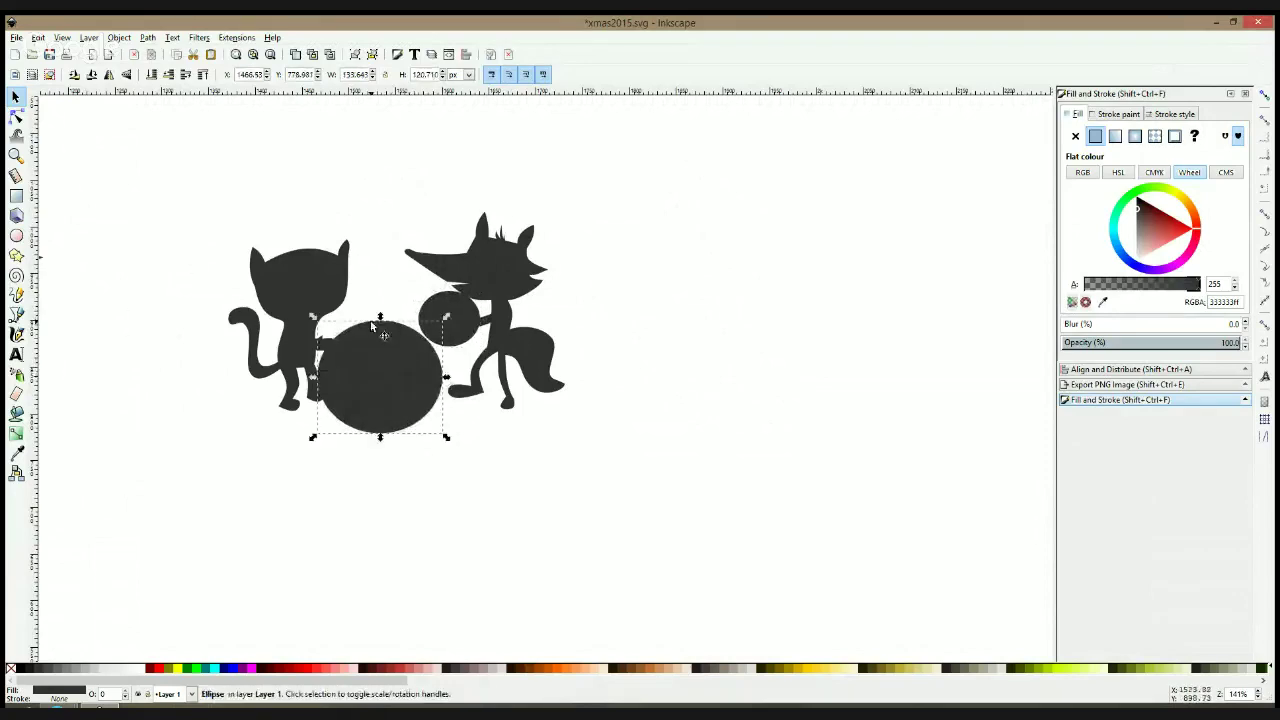
{"action": "key", "text": "shift+ctrl+c"}
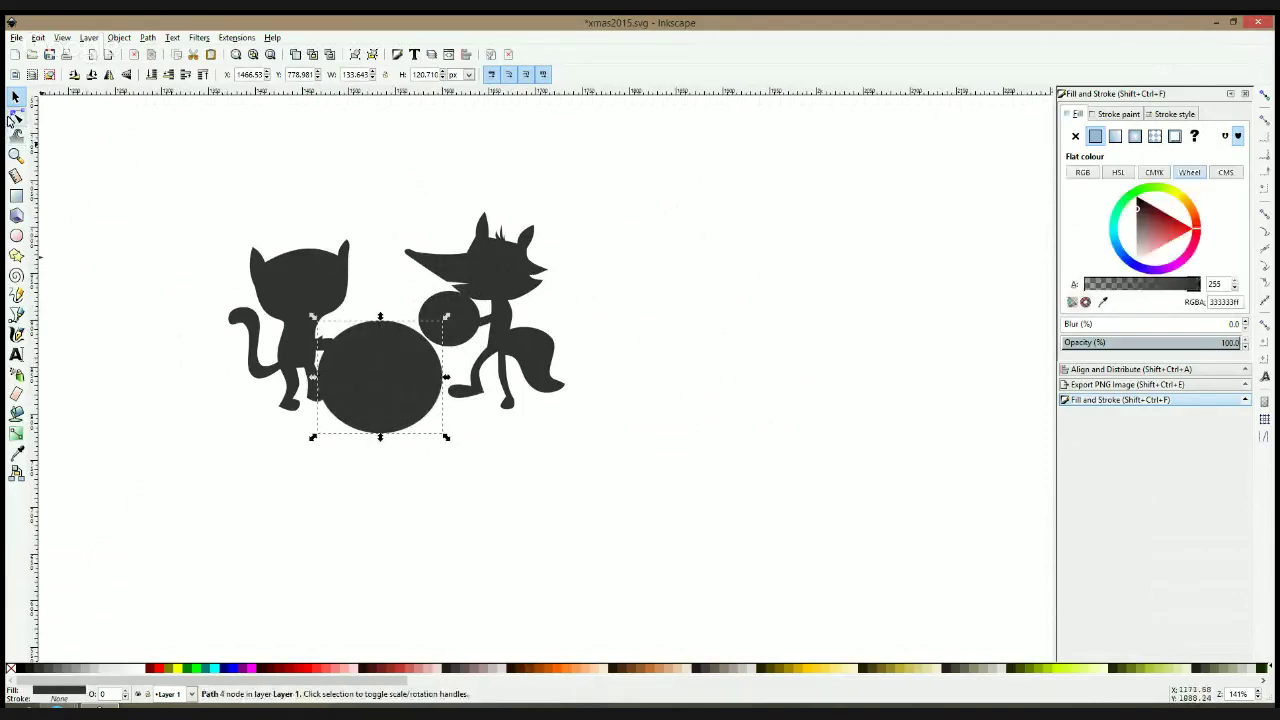
Flatten the large ball by moving its uppermost and lowest nodes inward to a height of about 100 px
{"action": "left_click", "coordinate": [14, 117]}
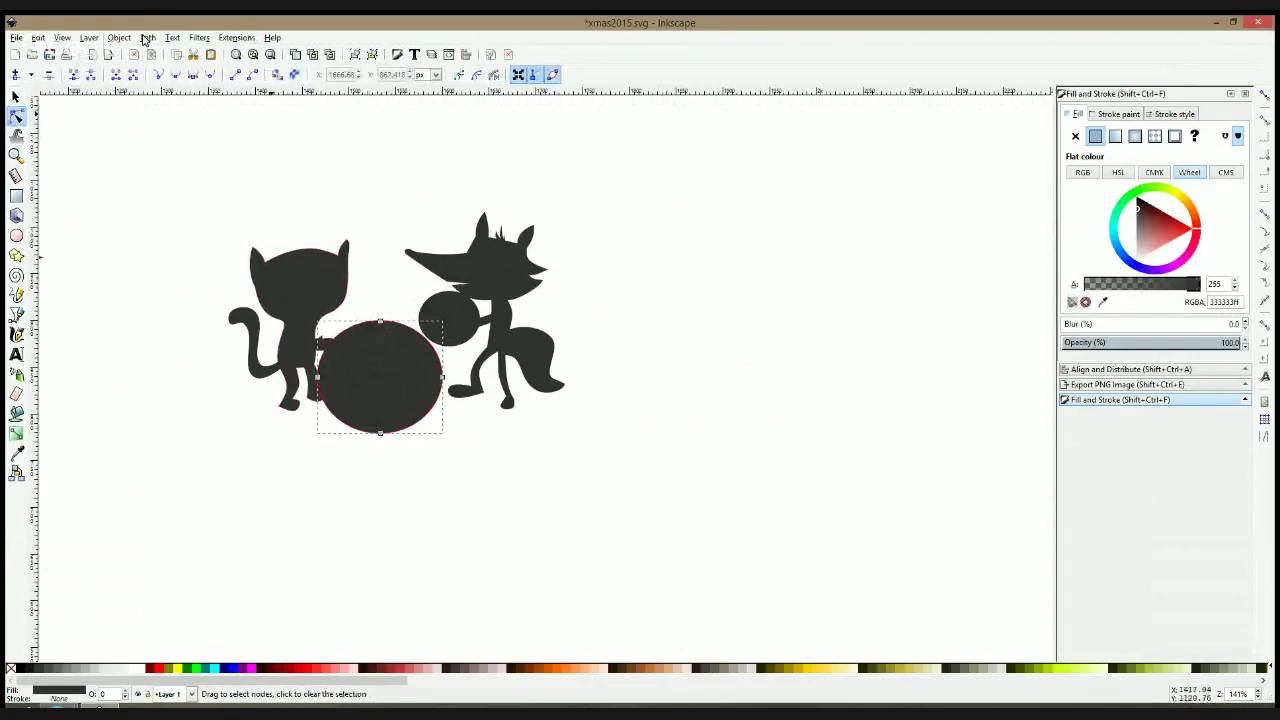
{"action": "key", "text": "Escape"}
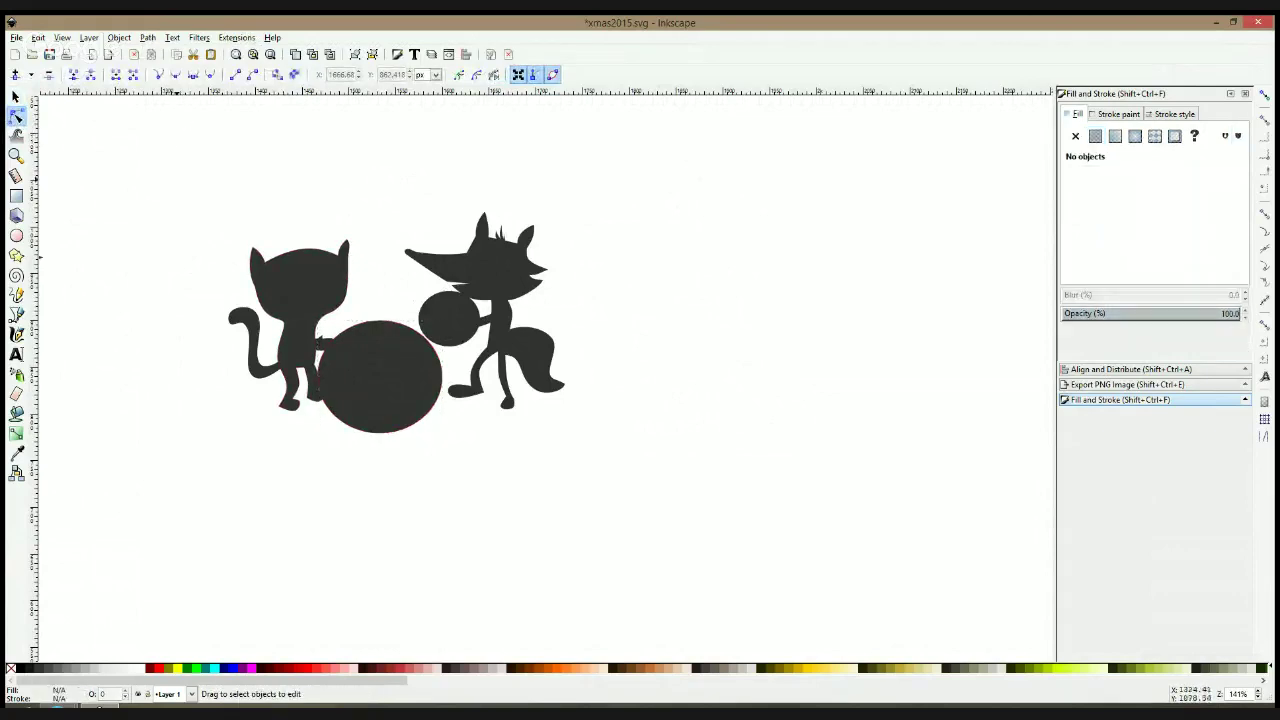
{"action": "left_click", "coordinate": [390, 340]}
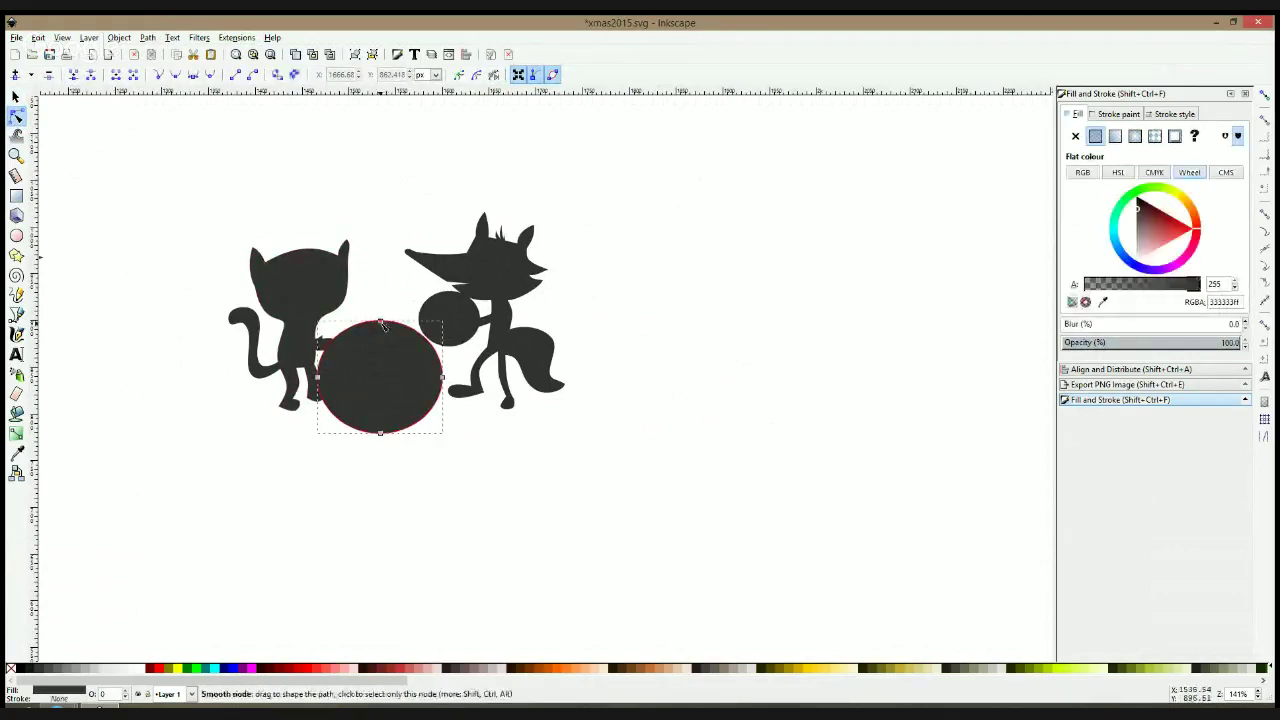
{"action": "left_click", "coordinate": [150, 38]}
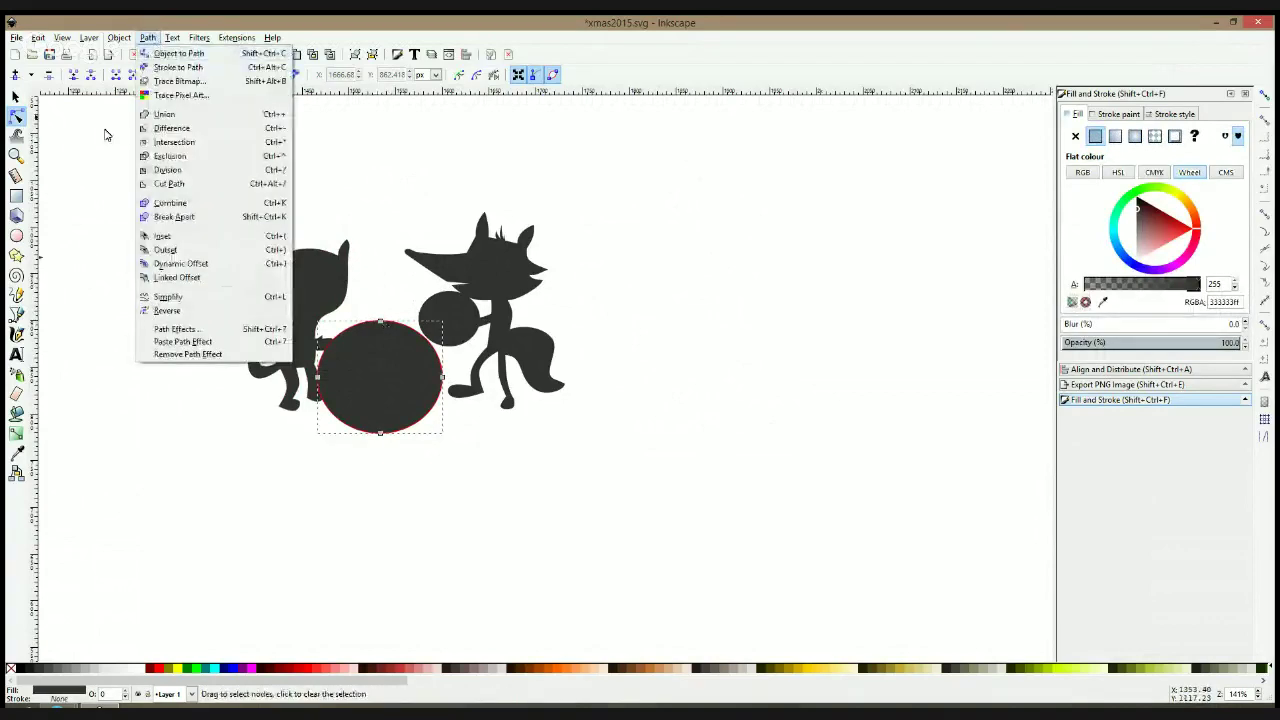
{"action": "left_click", "coordinate": [87, 210]}
{"action": "left_click_drag", "start_coordinate": [381, 322], "coordinate": [380, 330]}
{"action": "key", "text": "space"}
{"action": "key", "text": "space"}
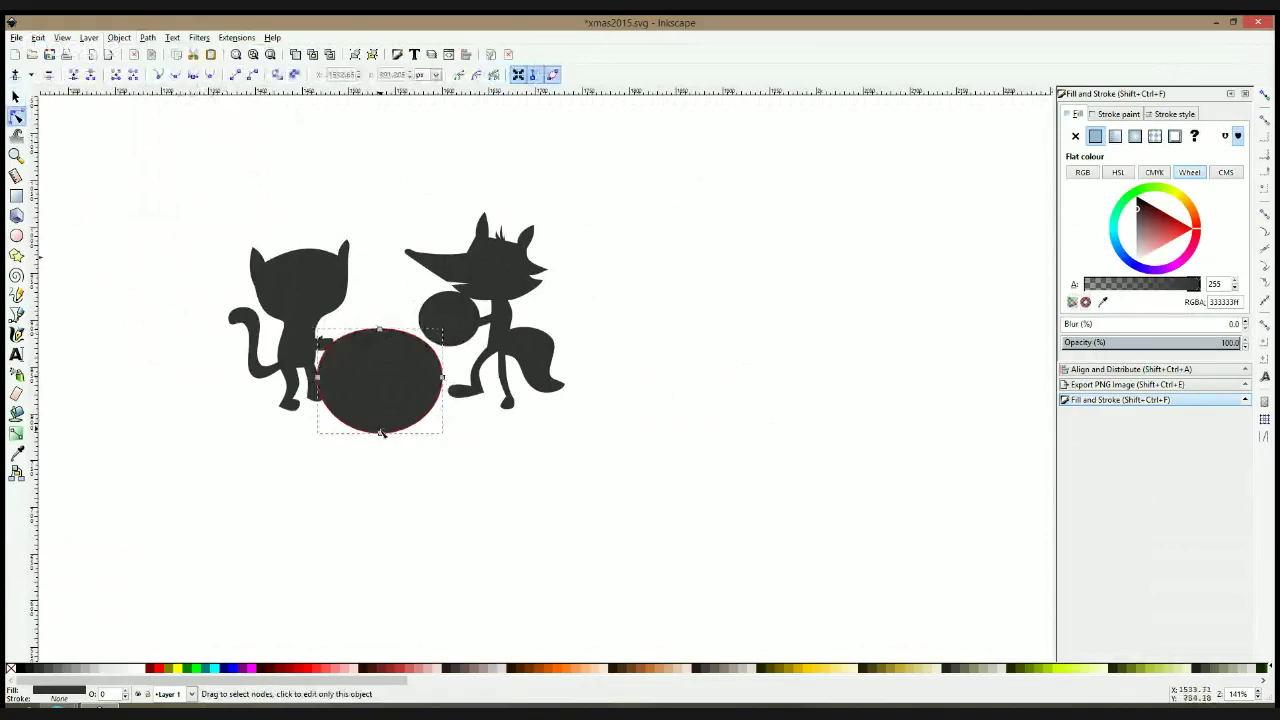
{"action": "left_click_drag", "start_coordinate": [381, 432], "coordinate": [382, 423]}
{"action": "key", "text": "s"}
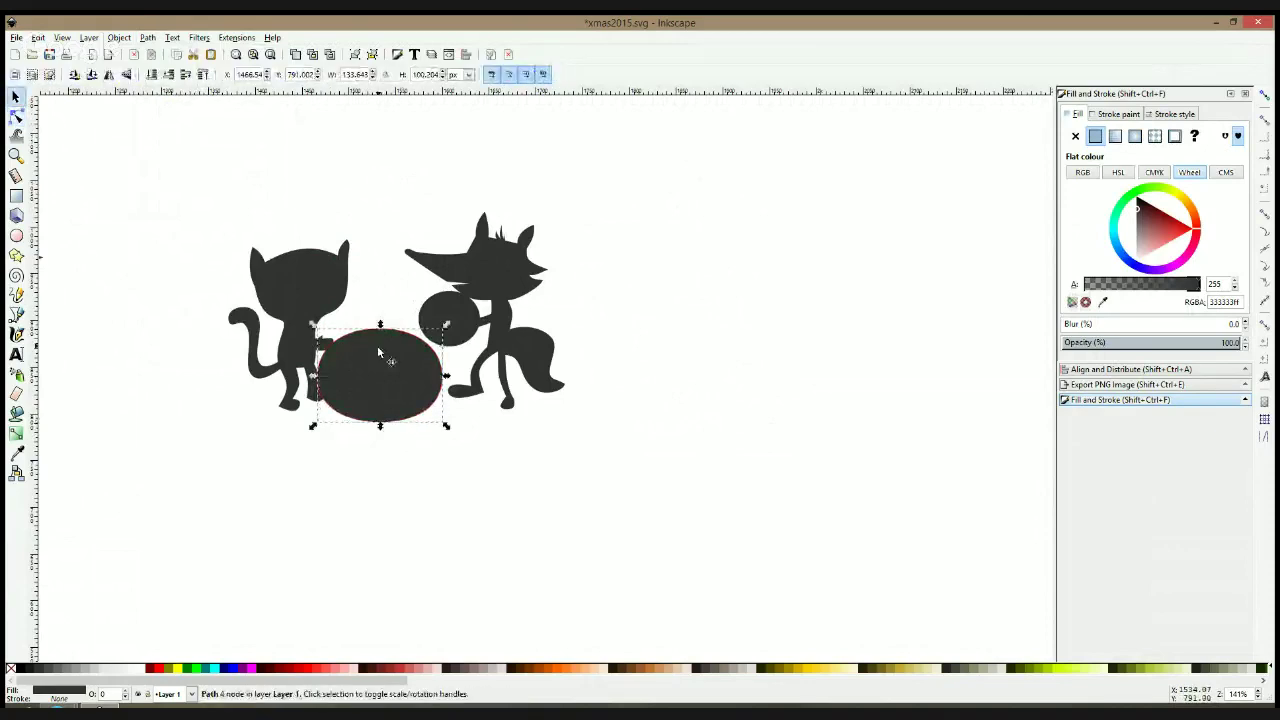
Scale down the flattened ball and stack a smaller duplicate on it, forming a snowman body about 95 px wide between the characters
{"action": "left_click", "coordinate": [379, 311]}
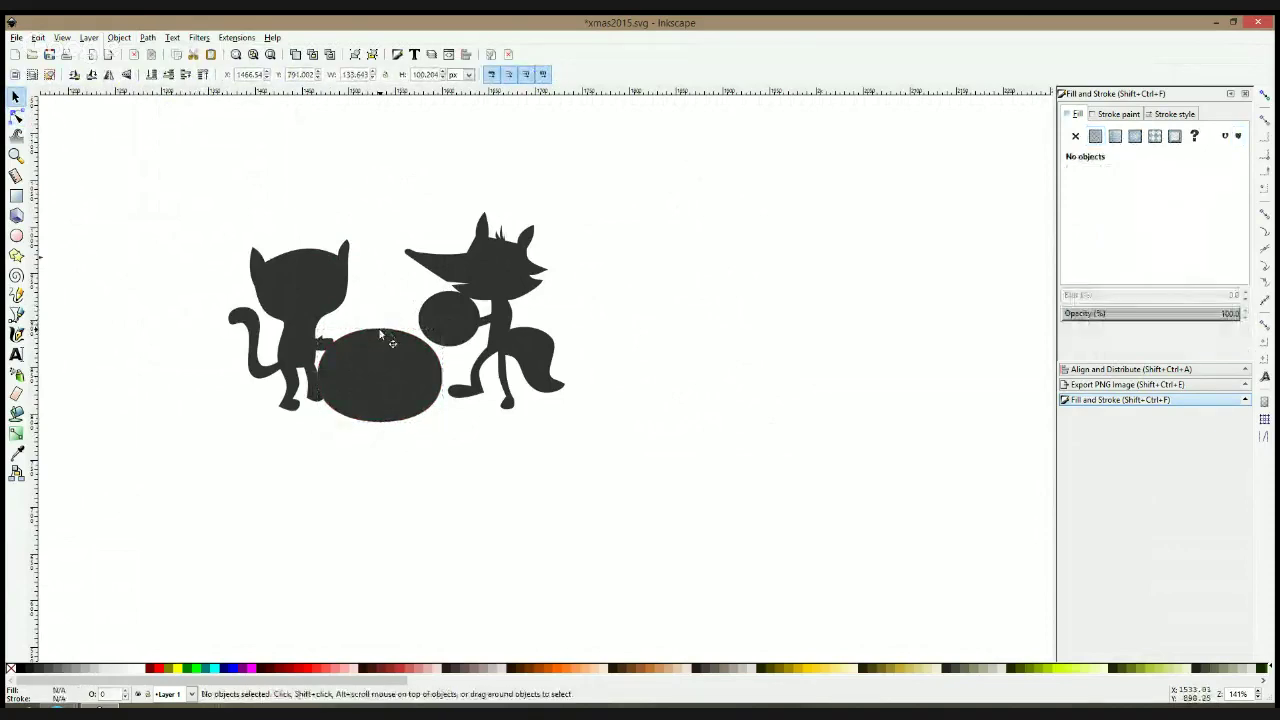
{"action": "left_click", "coordinate": [380, 331]}
{"action": "left_click_drag", "start_coordinate": [380, 326], "coordinate": [380, 312]}
{"action": "left_click_drag", "start_coordinate": [395, 369], "coordinate": [692, 244]}
{"action": "key", "text": "ctrl+d"}
{"action": "mouse_move", "coordinate": [676, 197]}
{"action": "left_mouse_down"}
{"action": "mouse_move", "coordinate": [694, 275]}
{"action": "mouse_move", "coordinate": [675, 240]}
{"action": "mouse_move", "coordinate": [680, 276]}
{"action": "mouse_move", "coordinate": [591, 329]}
{"action": "mouse_move", "coordinate": [395, 342]}
{"action": "left_mouse_up"}
{"action": "left_click", "coordinate": [698, 369], "text": "shift"}
{"action": "left_click", "coordinate": [707, 330]}
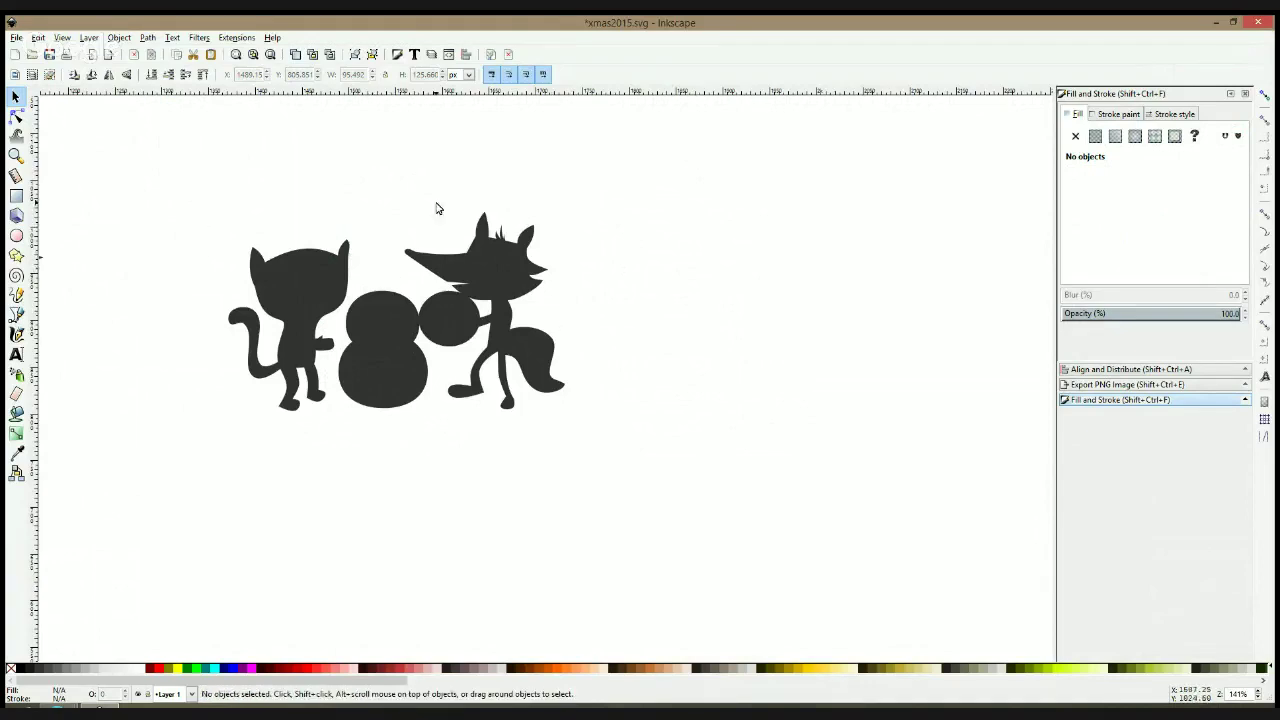
Duplicate the whole group of both characters and the balls, placing the second set in the empty space beside the first
{"action": "scroll", "coordinate": [389, 257], "scroll_direction": "down", "scroll_amount": 1}
{"action": "left_click_drag", "start_coordinate": [591, 214], "coordinate": [240, 432]}
{"action": "left_click_drag", "start_coordinate": [412, 406], "coordinate": [292, 401]}
{"action": "left_click_drag", "start_coordinate": [307, 314], "coordinate": [713, 303]}
{"action": "key", "text": "ctrl+d"}
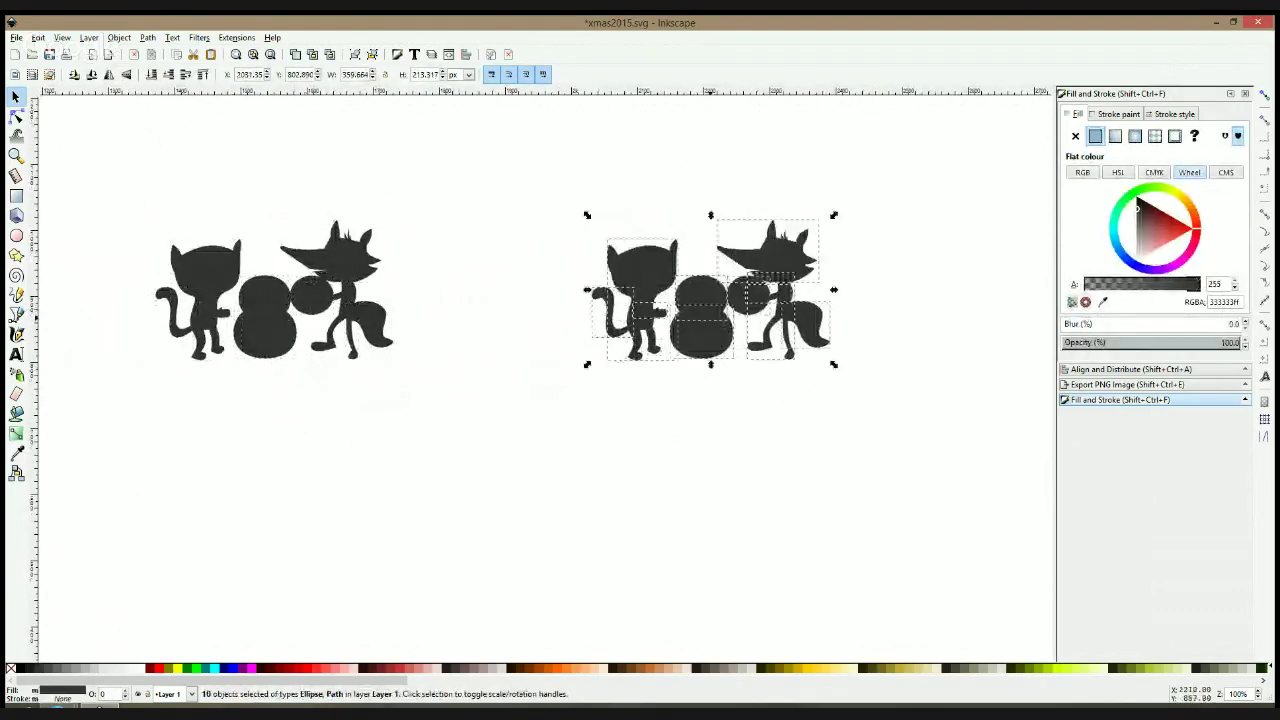
{"action": "left_click_drag", "start_coordinate": [847, 306], "coordinate": [460, 283]}
{"action": "left_click", "coordinate": [470, 236]}
Draw an ellipse about 120 by 91 px below the eared character of the second set
{"action": "scroll", "coordinate": [269, 253], "scroll_direction": "up", "scroll_amount": 3}
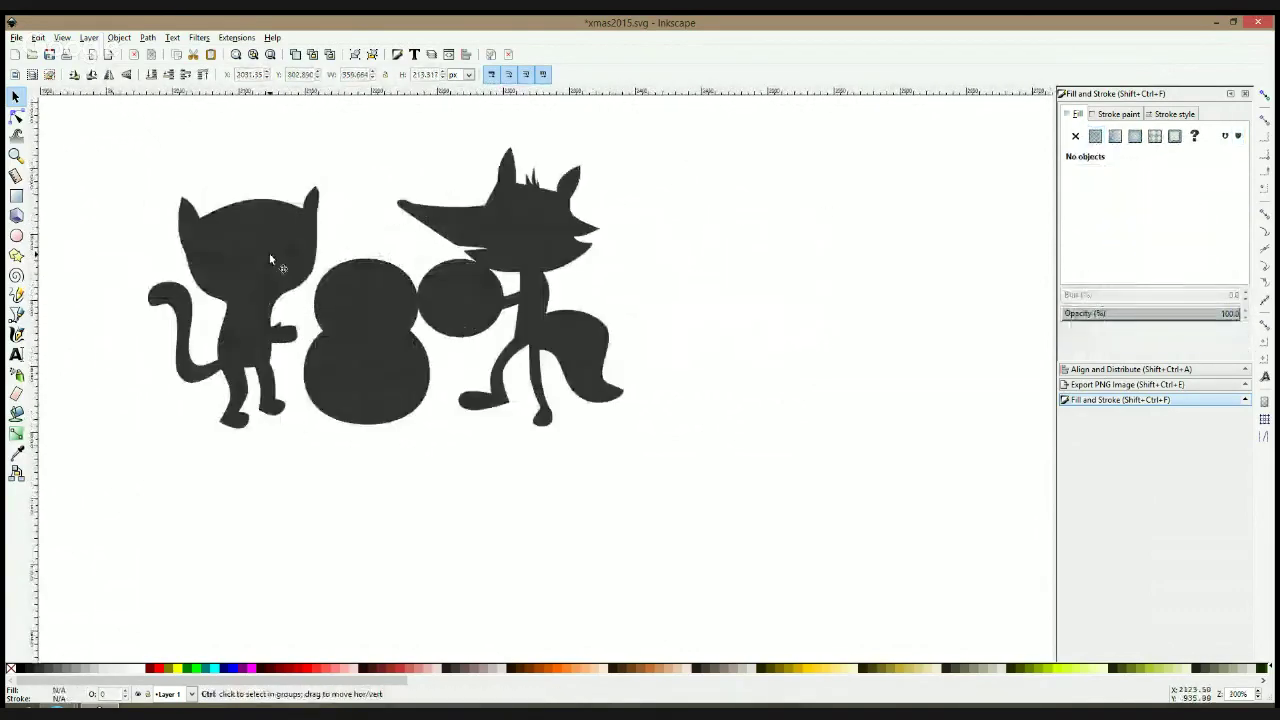
{"action": "left_click", "coordinate": [16, 235]}
{"action": "scroll", "coordinate": [217, 260], "scroll_direction": "down", "scroll_amount": 1}
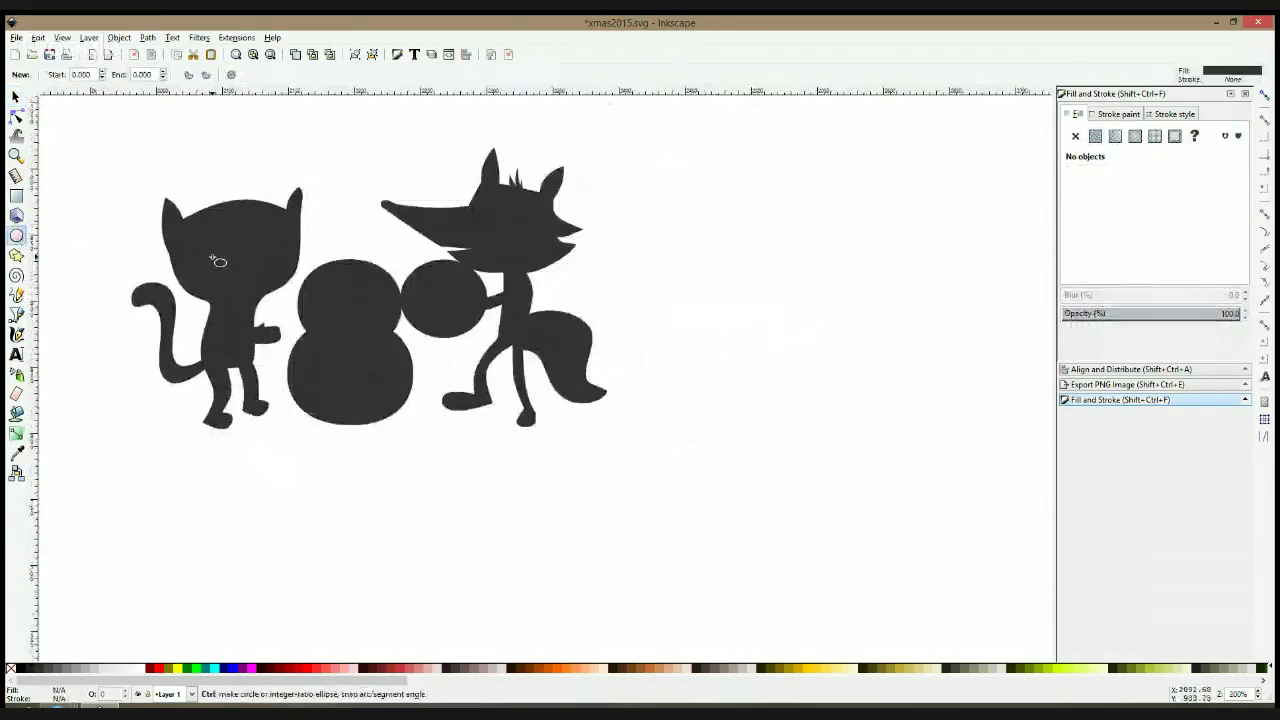
{"action": "left_click", "coordinate": [200, 224]}
{"action": "key", "text": "s"}
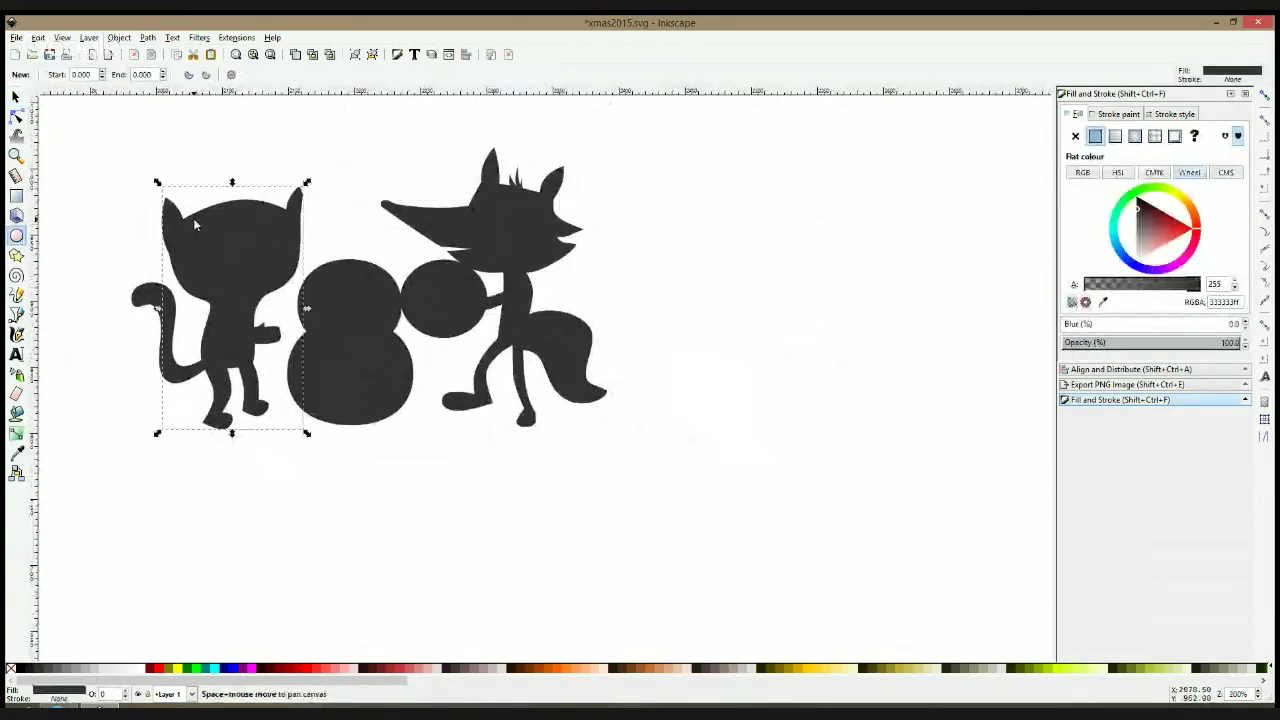
{"action": "scroll", "coordinate": [193, 218], "scroll_direction": "down", "scroll_amount": 1}
{"action": "key", "text": "e"}
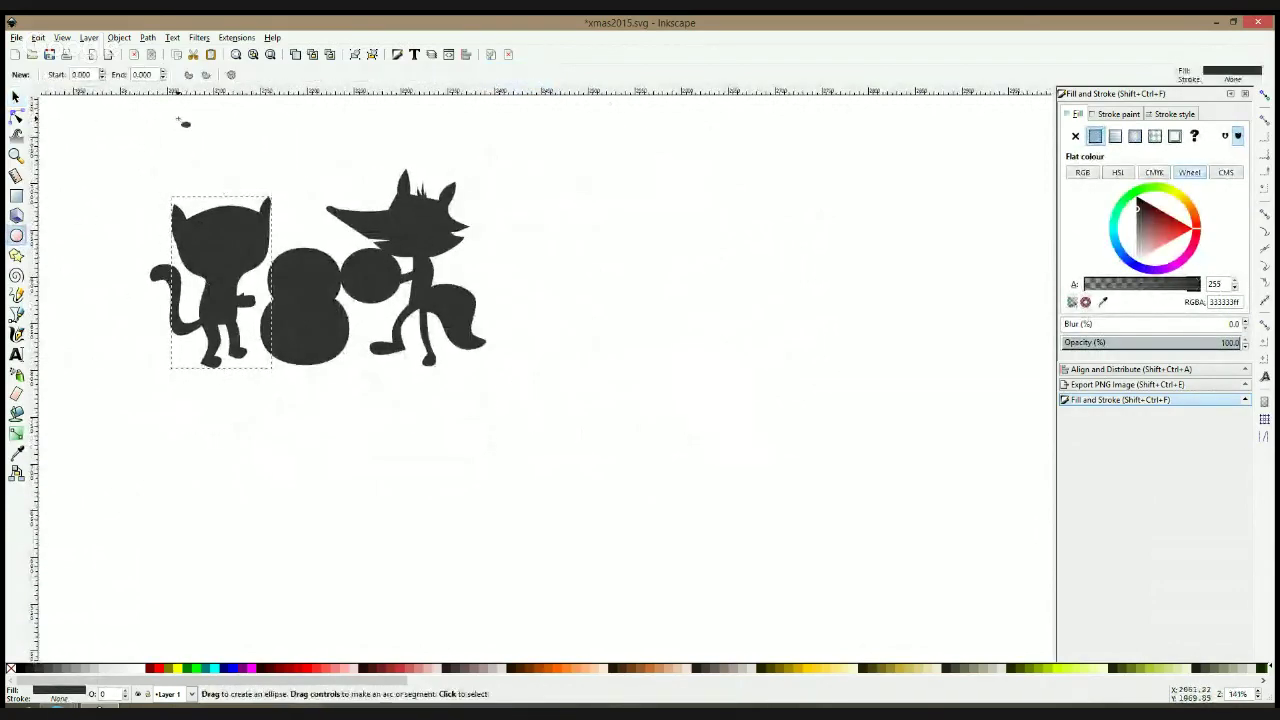
{"action": "scroll", "coordinate": [234, 394], "scroll_direction": "down", "scroll_amount": 1}
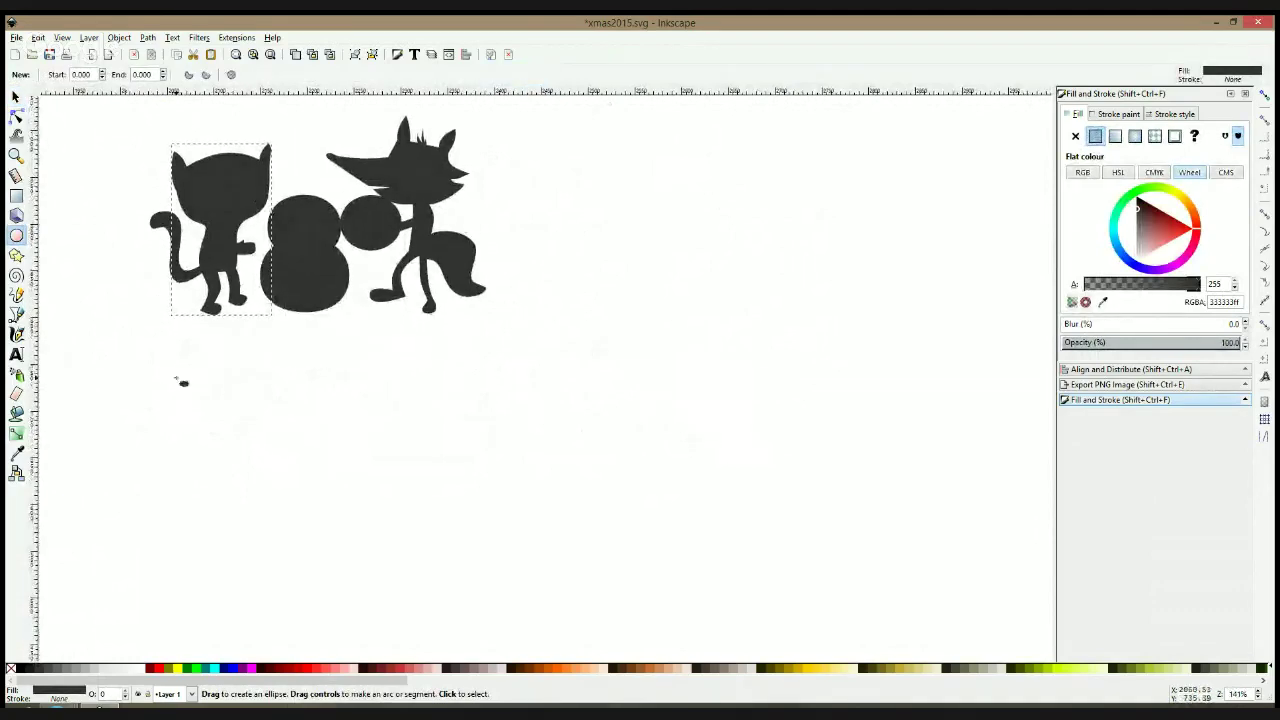
{"action": "left_click_drag", "start_coordinate": [183, 369], "coordinate": [156, 355]}
{"action": "left_click_drag", "start_coordinate": [227, 397], "coordinate": [274, 446]}
{"action": "key", "text": "s"}
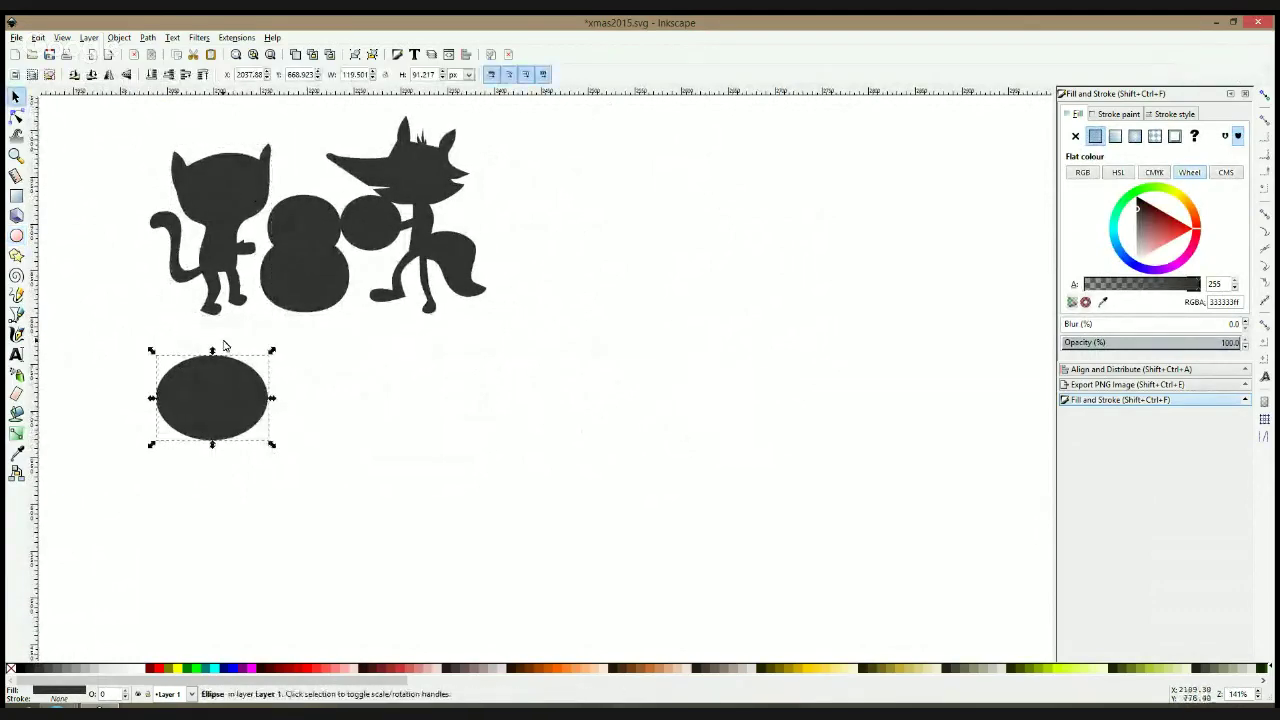
Duplicate the new ellipse, offset one copy about 26 px straight down, and select both ellipses
{"action": "left_click", "coordinate": [222, 374]}
{"action": "key", "text": "ctrl+d"}
{"action": "mouse_move", "coordinate": [222, 374]}
{"action": "left_mouse_down"}
{"action": "mouse_move", "coordinate": [222, 424]}
{"action": "mouse_move", "coordinate": [215, 393]}
{"action": "left_mouse_up"}
{"action": "left_click", "coordinate": [213, 366], "text": "shift"}
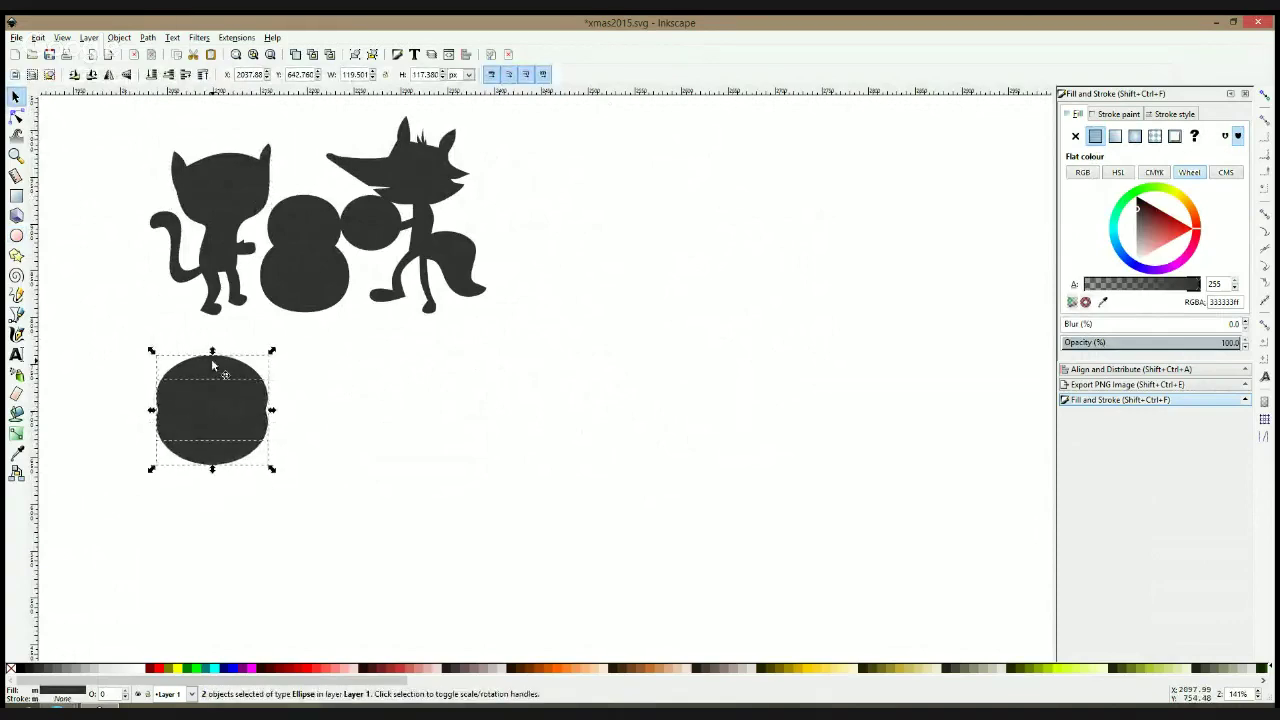
Switch the canvas to outline display and intersect the two overlapping ellipses into a single almond shape
{"action": "key", "text": "ctrl+KP_5"}
{"action": "key", "text": "ctrl+KP_5"}
{"action": "key", "text": "ctrl+KP_5"}
{"action": "left_click", "coordinate": [354, 389]}
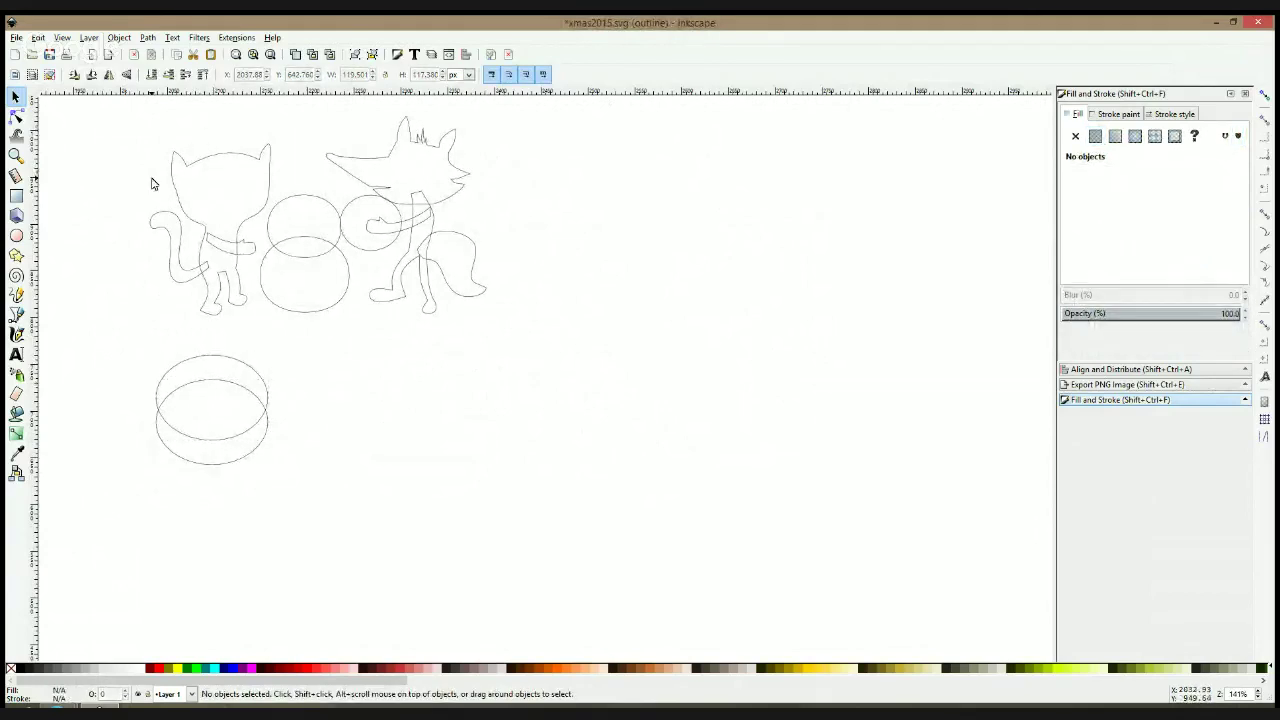
{"action": "left_click", "coordinate": [217, 380]}
{"action": "left_click", "coordinate": [220, 357], "text": "shift"}
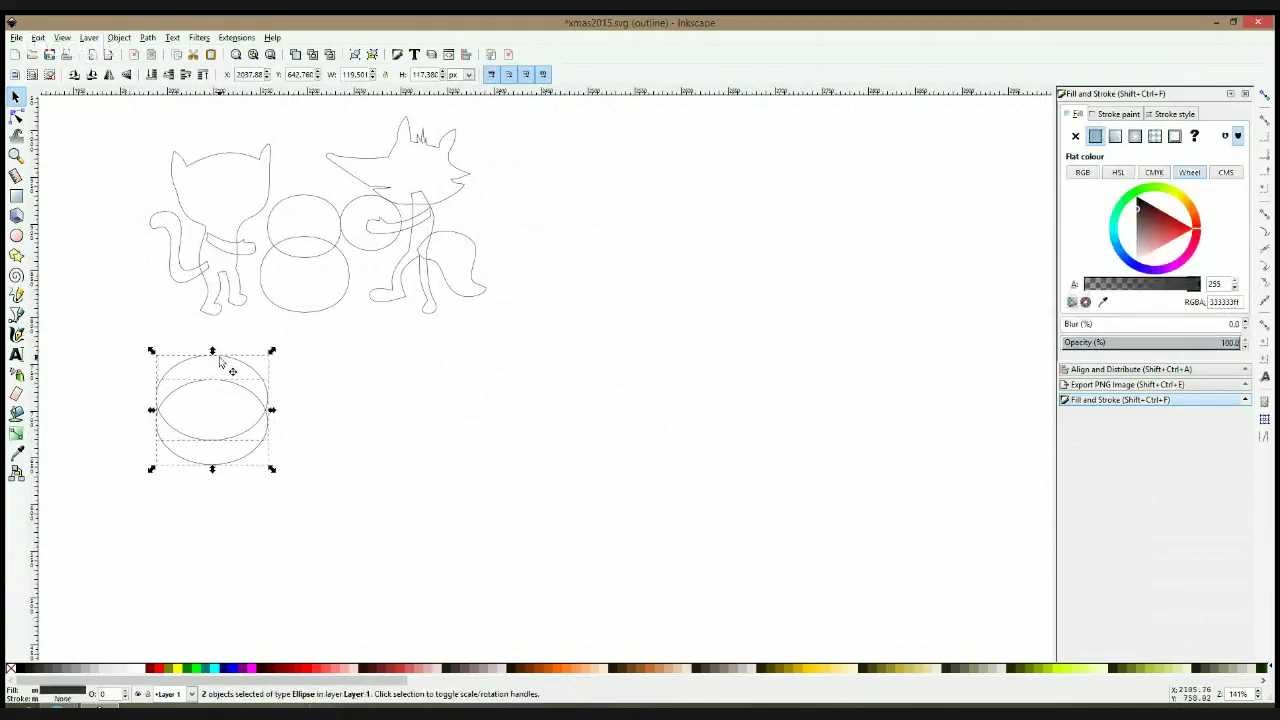
{"action": "key", "text": "ctrl+asterisk"}
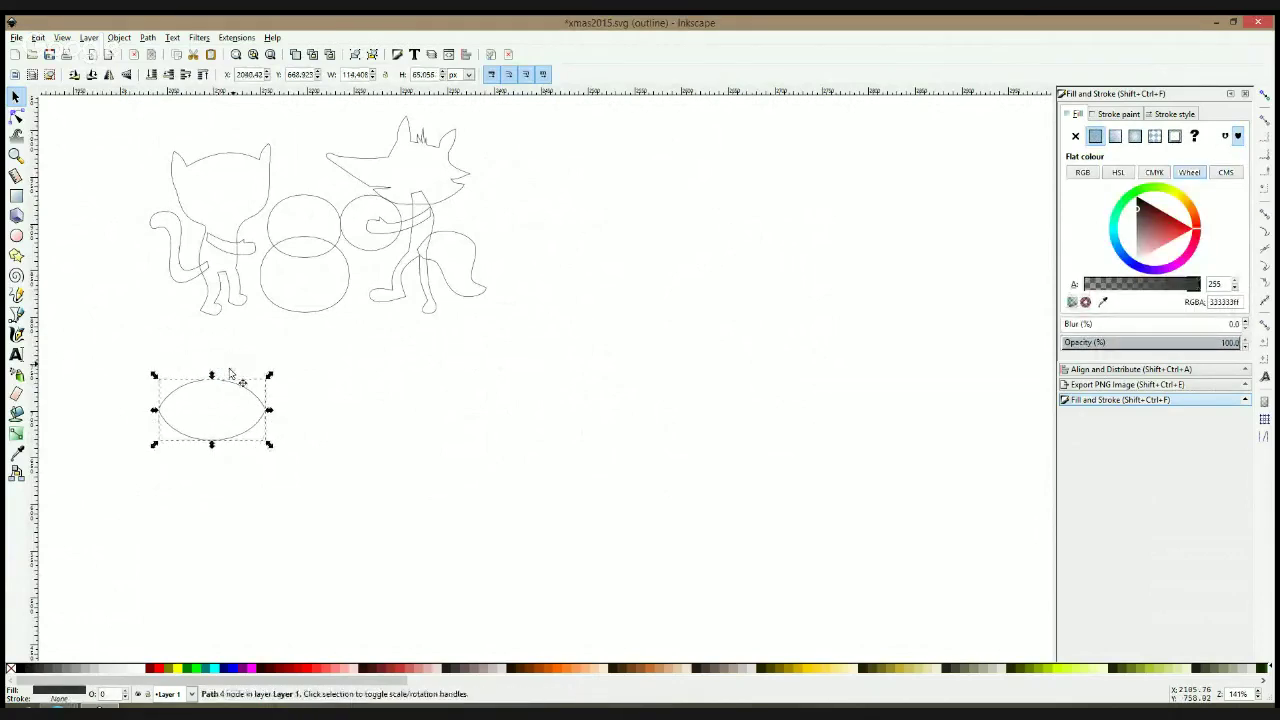
Rotate the almond shape slightly clockwise and pull its top node upward to make the upper curve rounder
{"action": "left_click", "coordinate": [240, 390]}
{"action": "left_click_drag", "start_coordinate": [267, 377], "coordinate": [273, 387]}
{"action": "left_click", "coordinate": [294, 363]}
{"action": "left_click", "coordinate": [16, 116]}
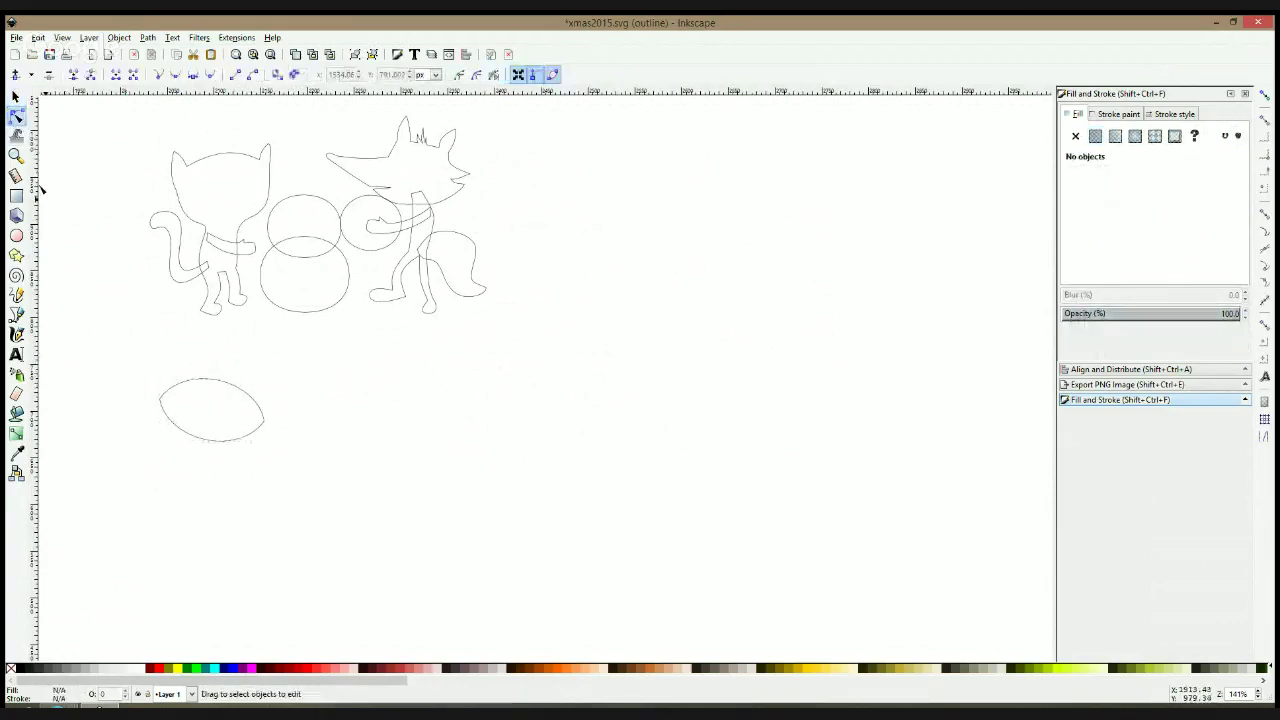
{"action": "left_click", "coordinate": [250, 396]}
{"action": "left_click_drag", "start_coordinate": [218, 380], "coordinate": [255, 374]}
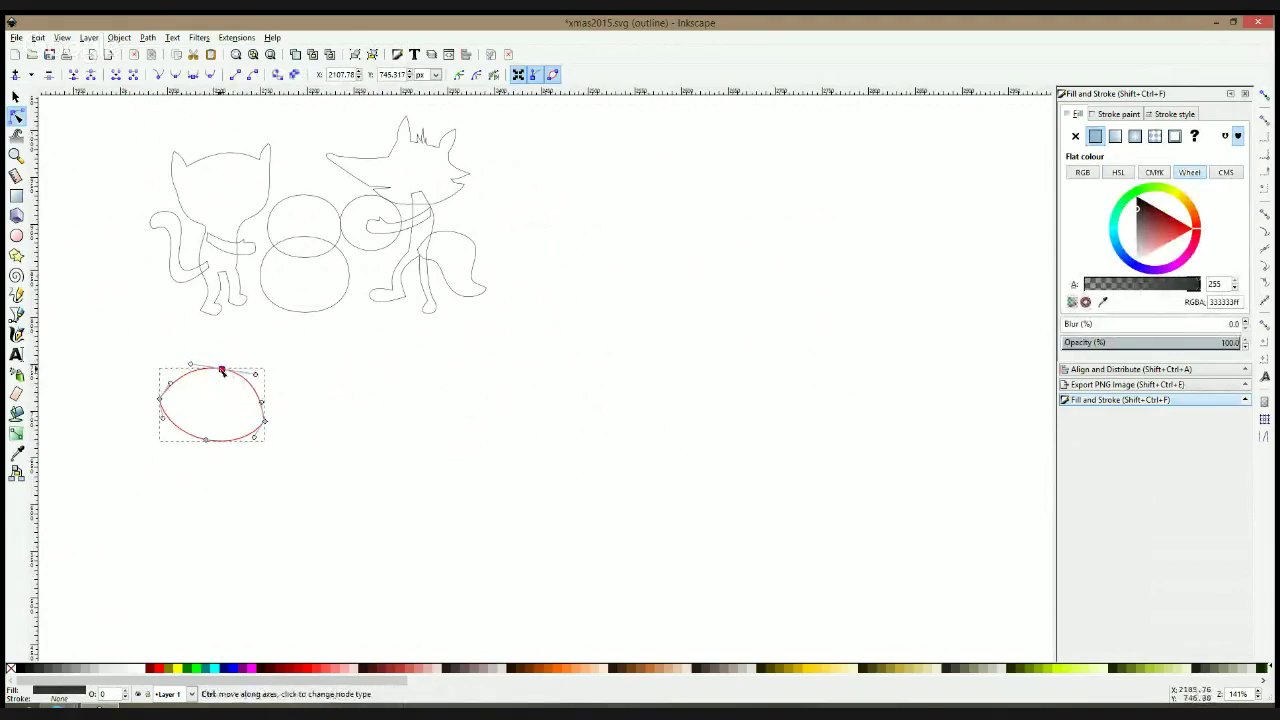
{"action": "key", "text": "s"}
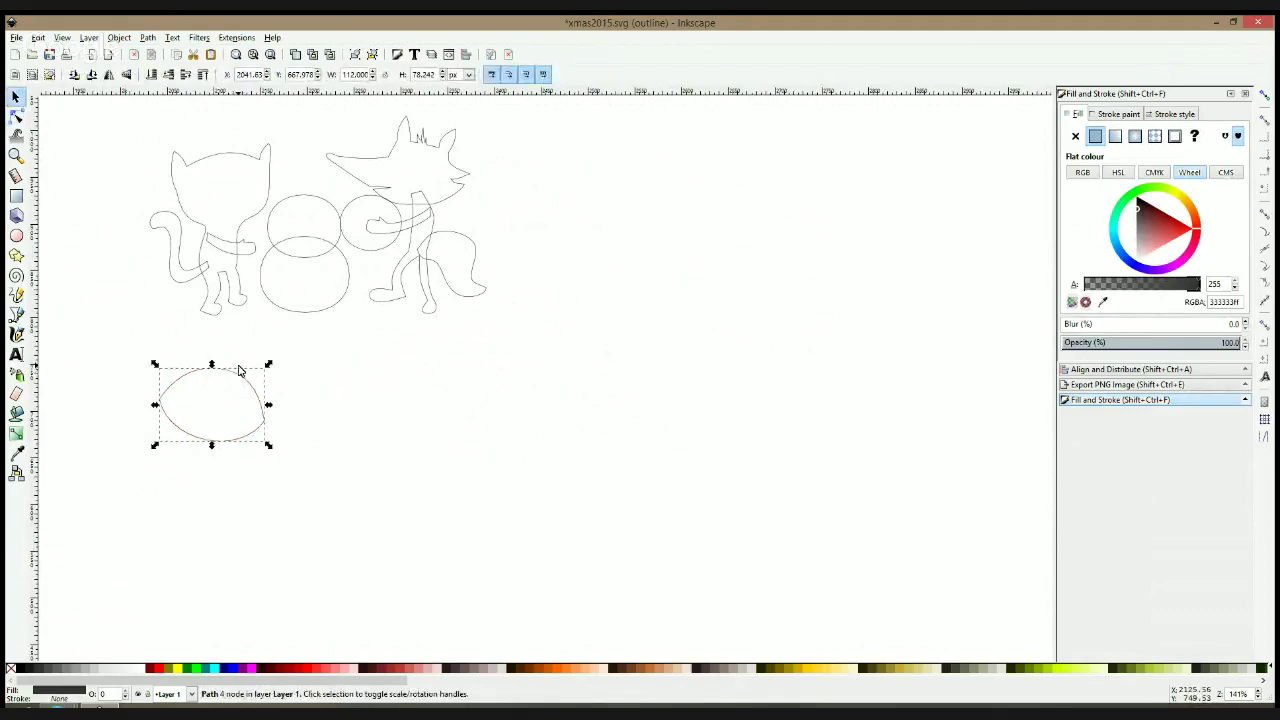
Draw a circle about 89 px across over the upper part of the almond shape for the iris
{"action": "left_click", "coordinate": [16, 236]}
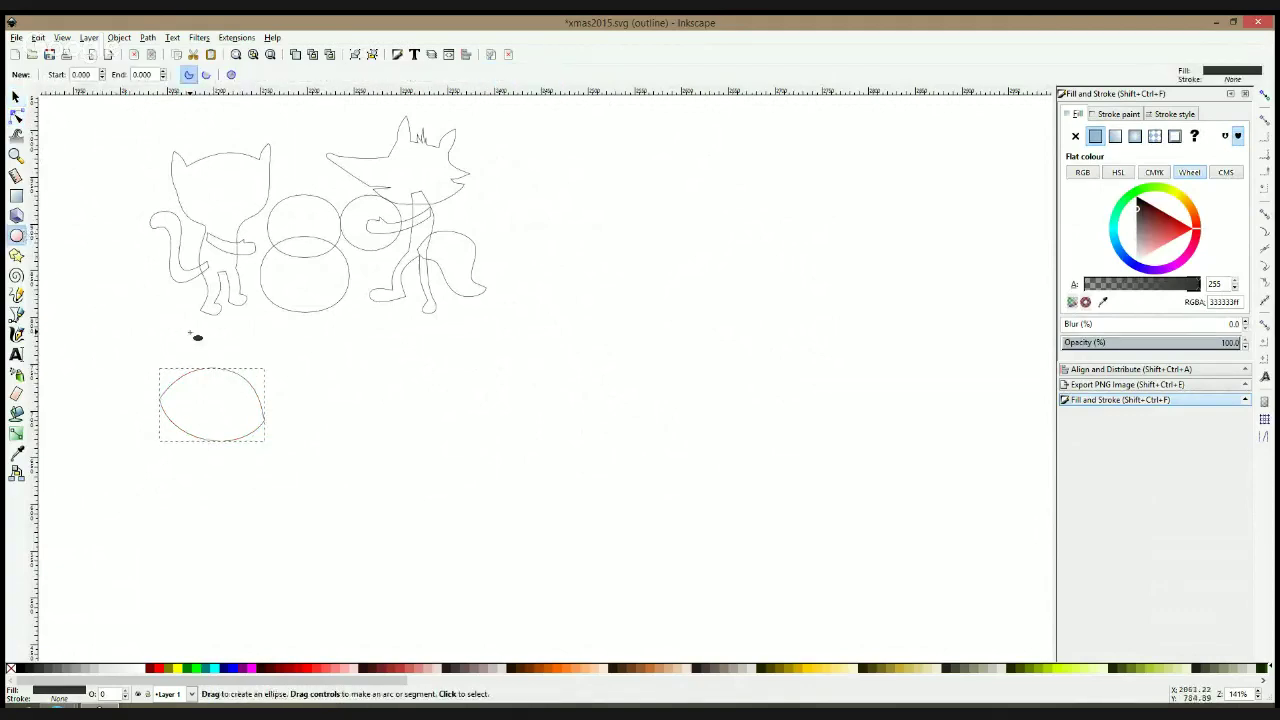
{"action": "left_click_drag", "start_coordinate": [193, 336], "coordinate": [265, 414]}
{"action": "key", "text": "s"}
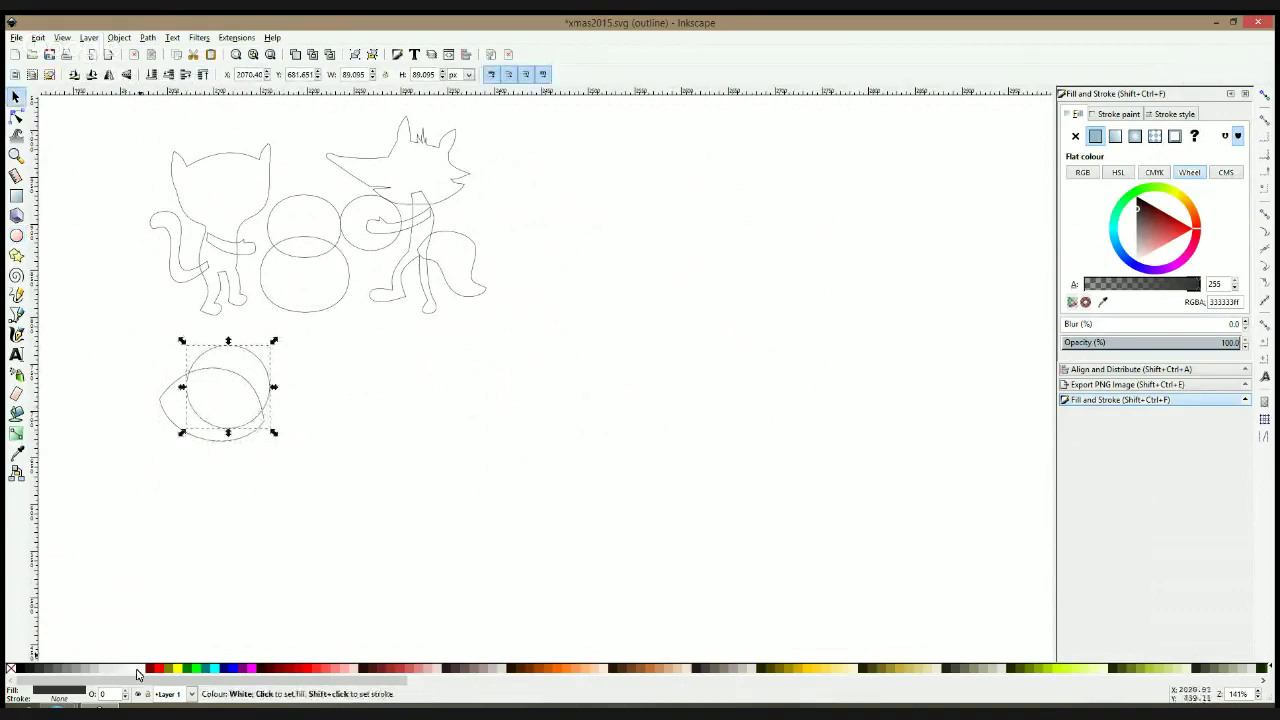
Fill the iris circle with a slightly bluish dark green and switch the canvas to the no-filters display
{"action": "left_click", "coordinate": [188, 668]}
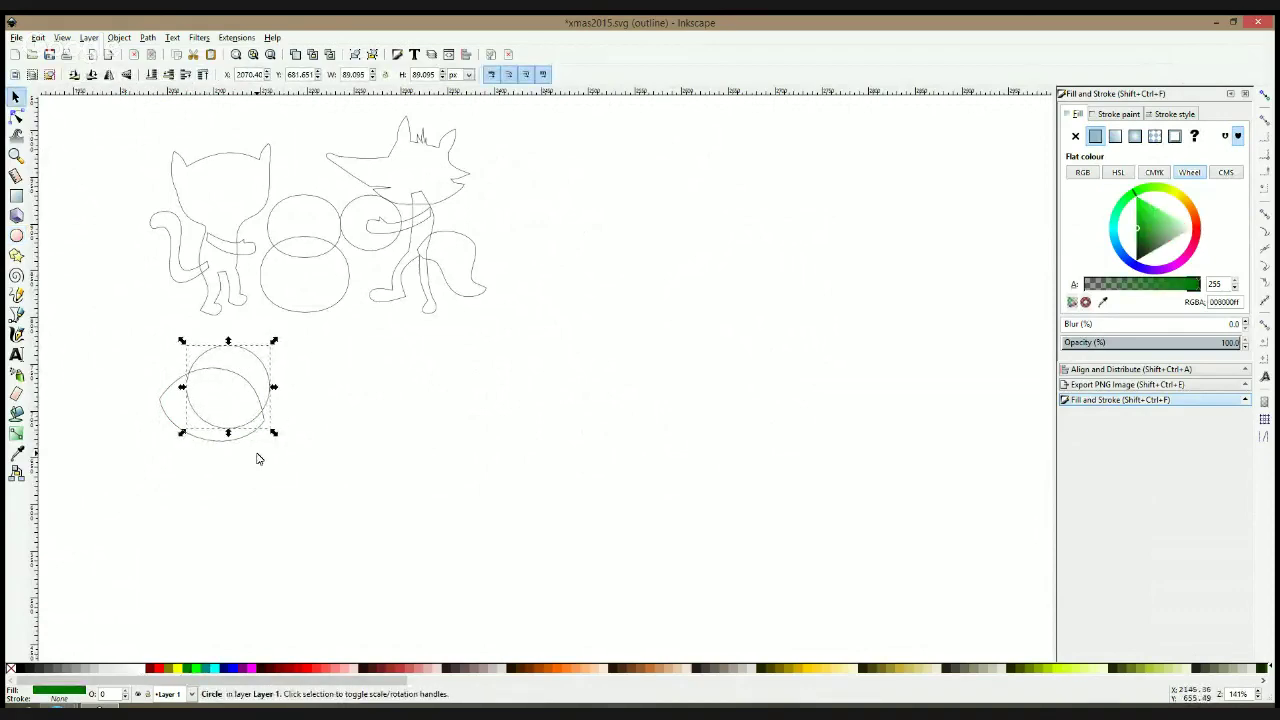
{"action": "left_click_drag", "start_coordinate": [1147, 190], "coordinate": [1150, 205]}
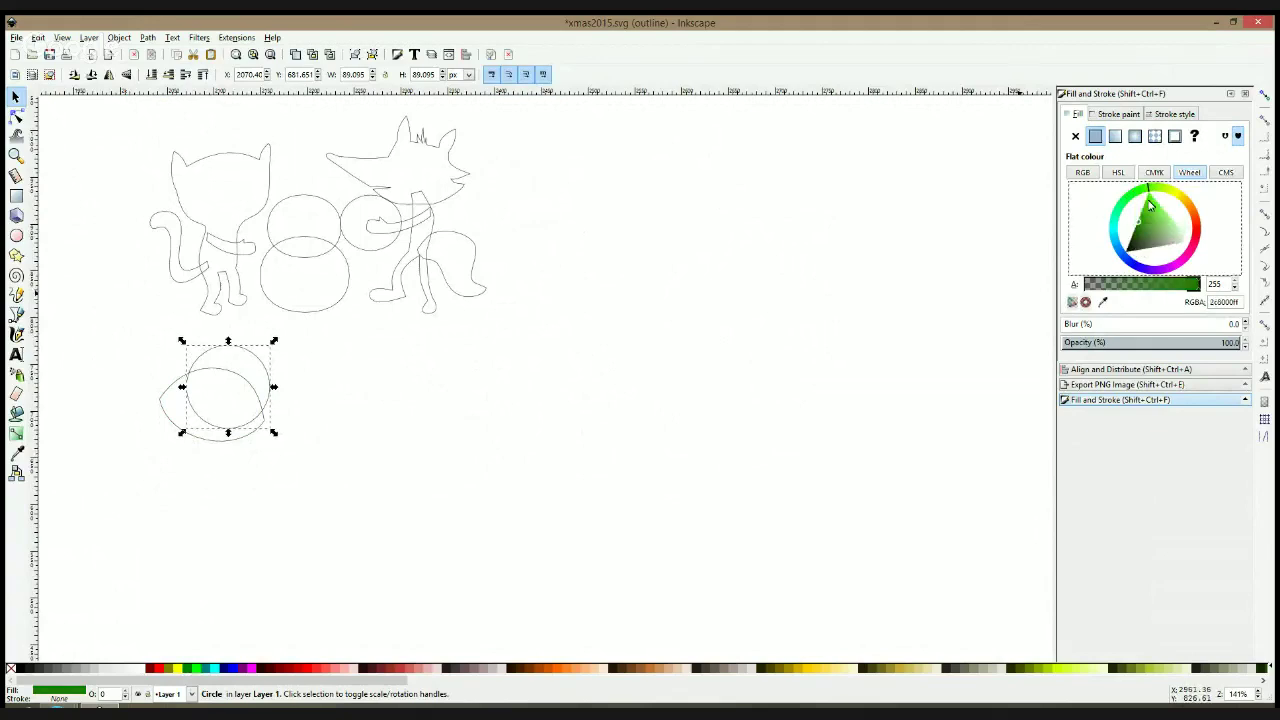
{"action": "left_click", "coordinate": [1113, 229]}
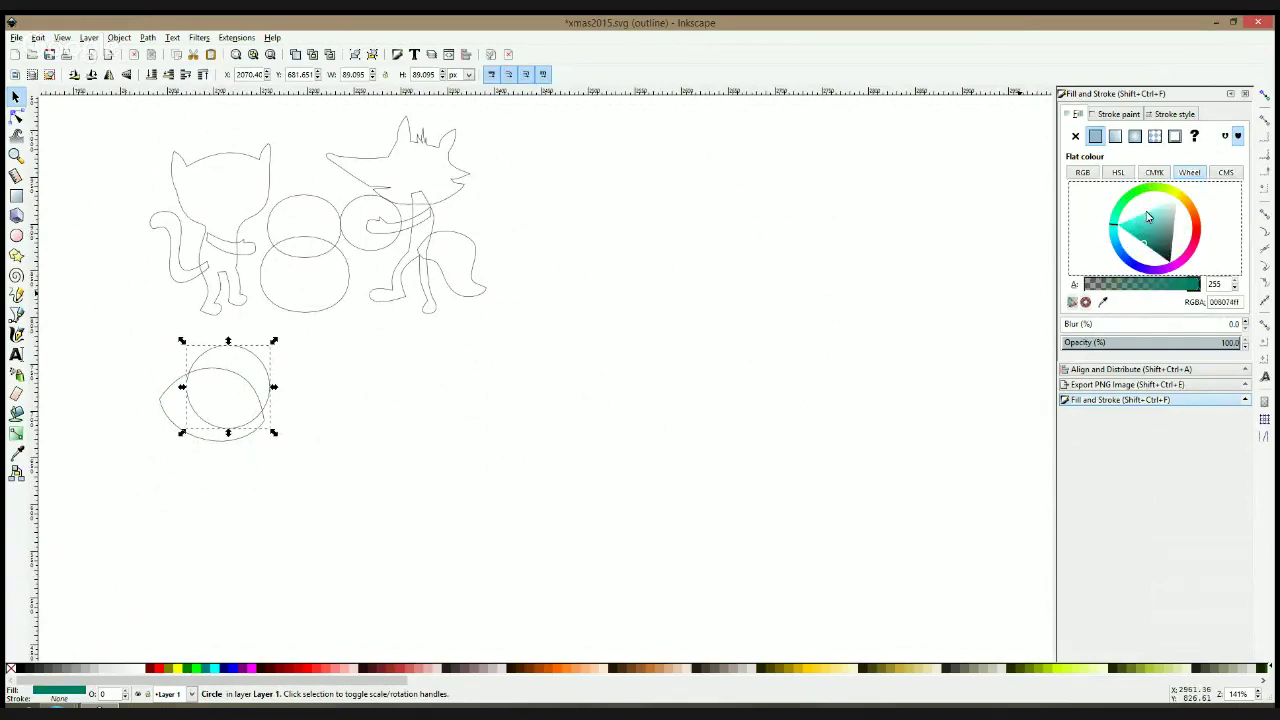
{"action": "left_click", "coordinate": [1121, 194]}
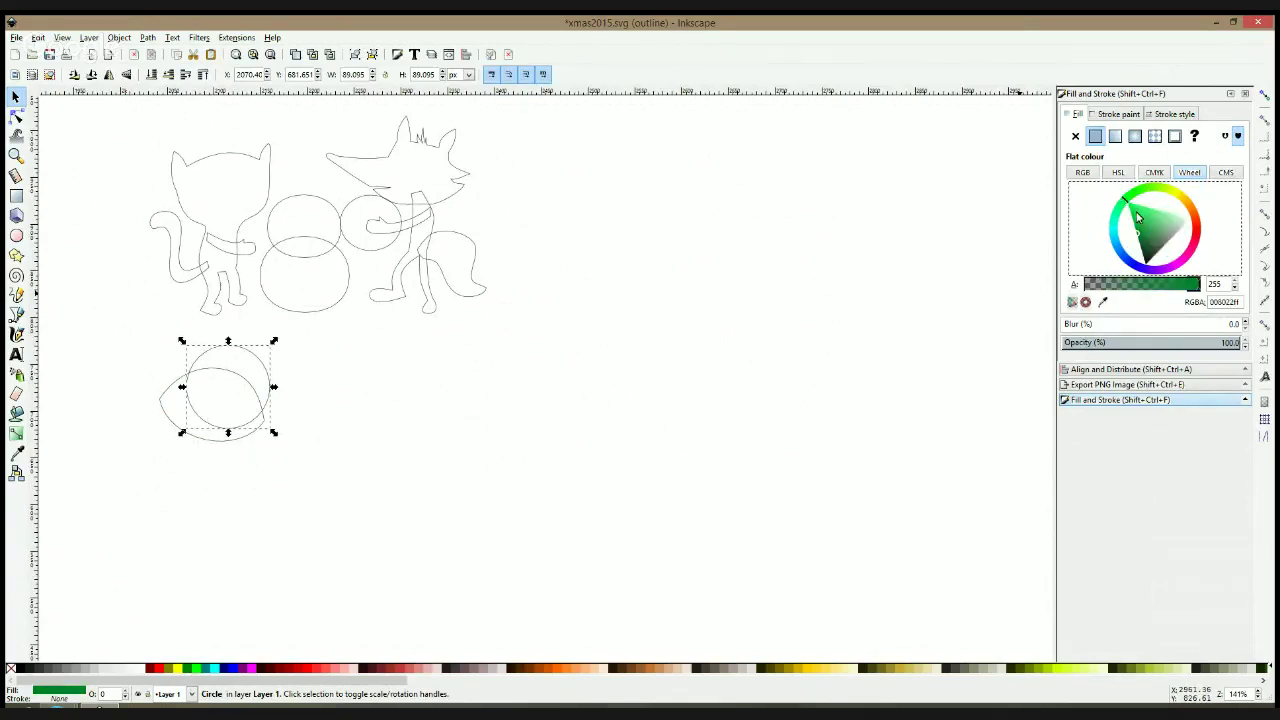
{"action": "key", "text": "ctrl+KP_5"}
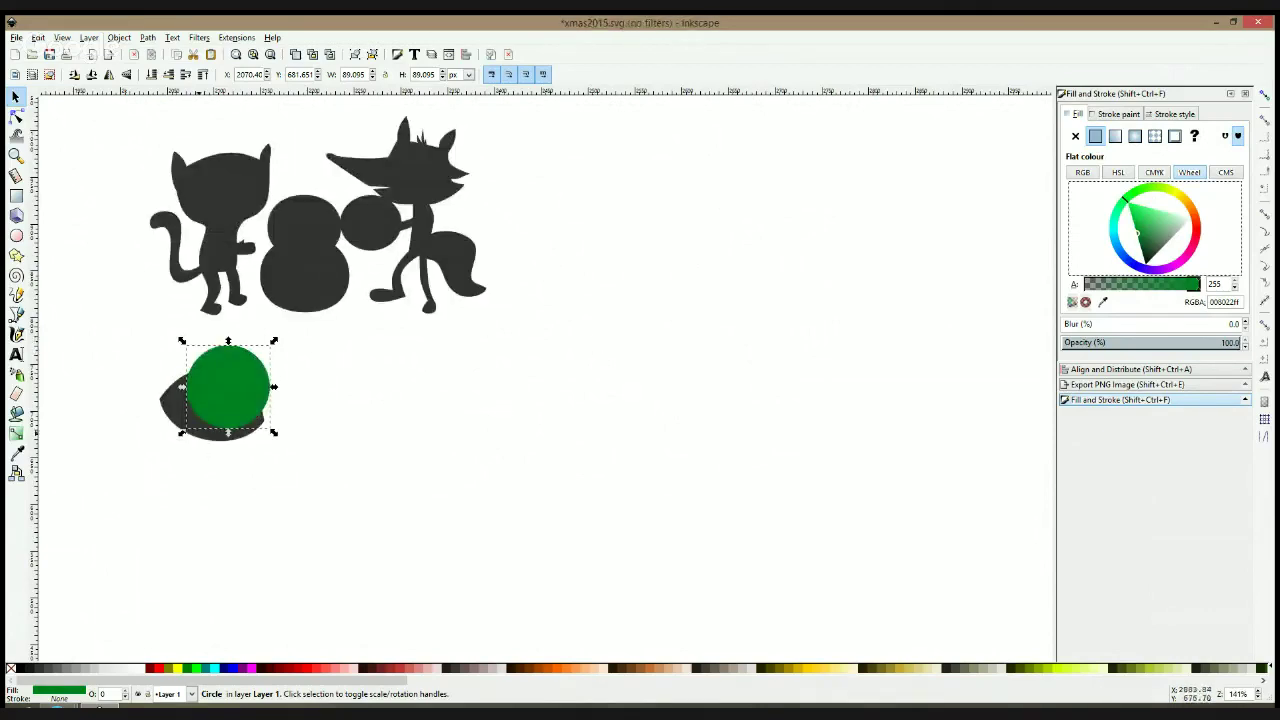
Give the almond shape a flat dark grey 333333 stroke and a white fill
{"action": "left_click", "coordinate": [200, 437]}
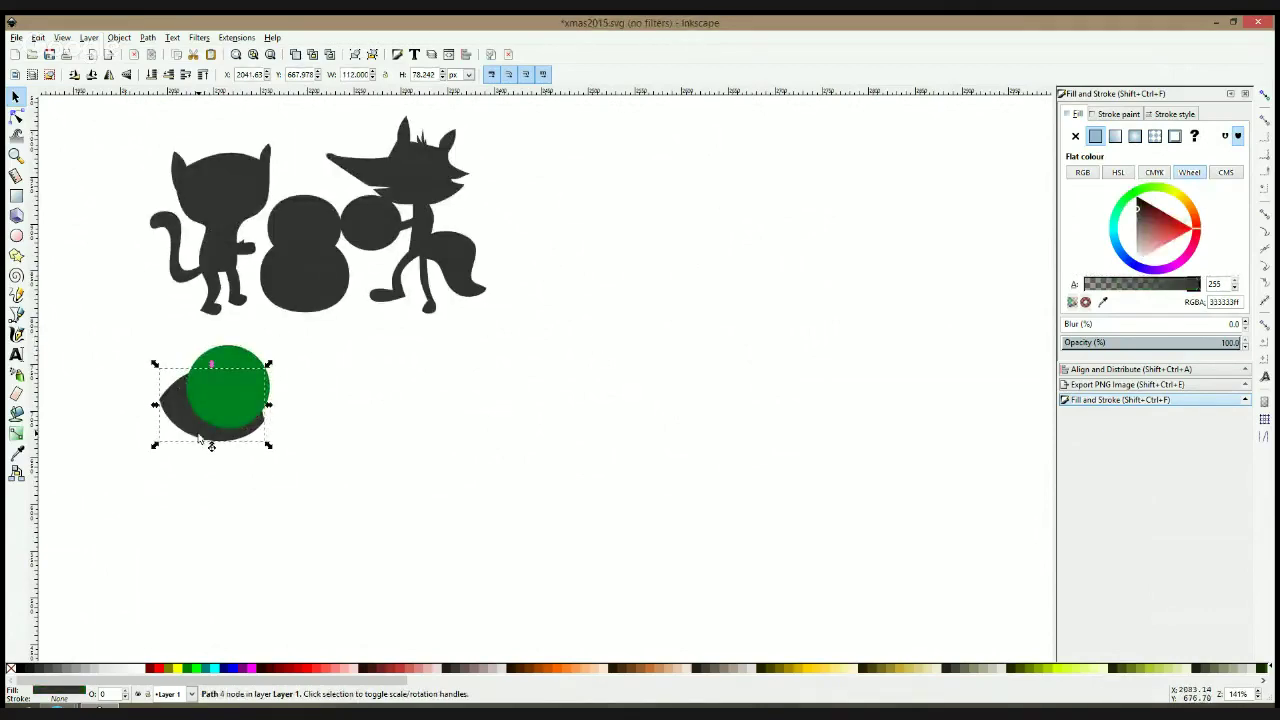
{"action": "left_click", "coordinate": [30, 670]}
{"action": "left_click", "coordinate": [1095, 116]}
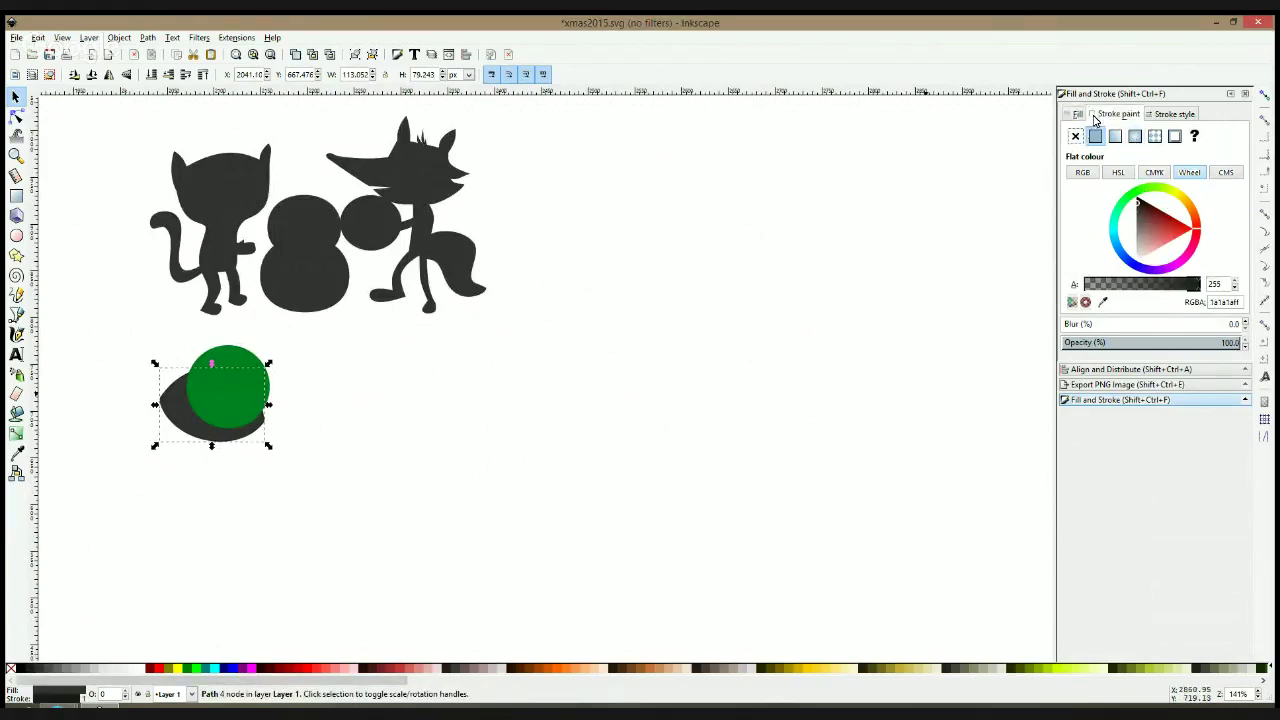
{"action": "left_click", "coordinate": [40, 675], "text": "shift"}
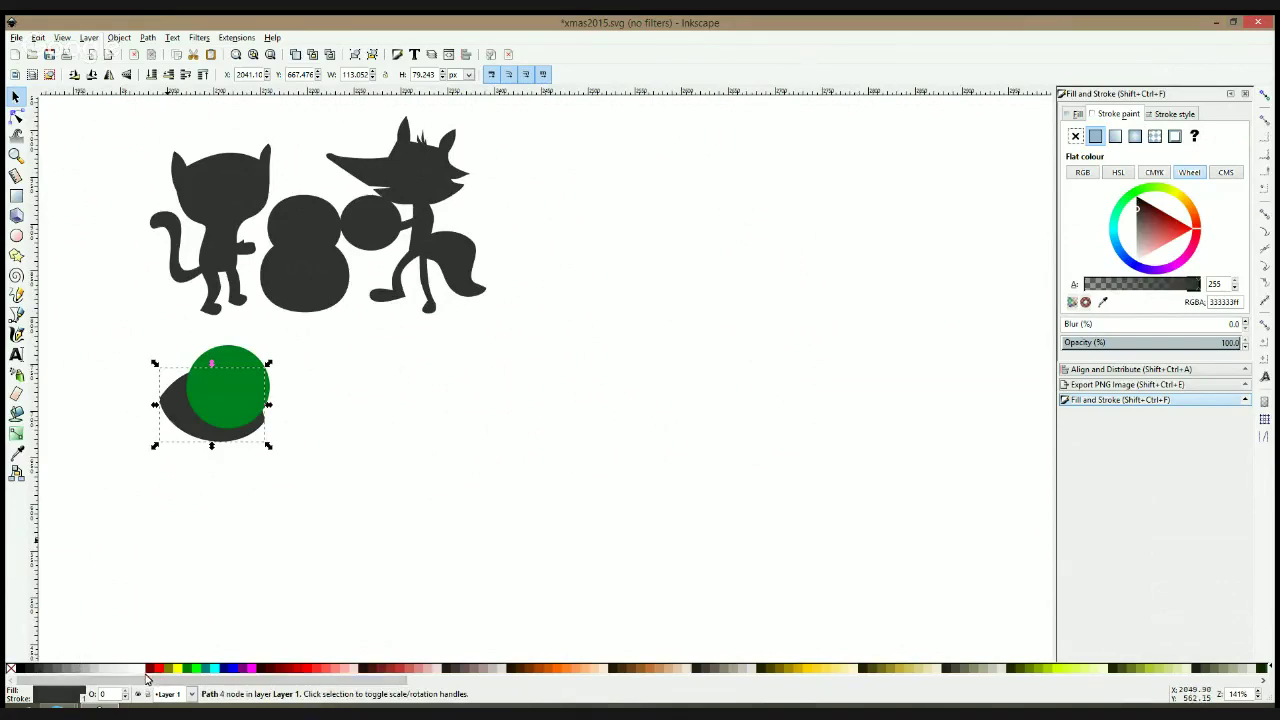
{"action": "left_click", "coordinate": [143, 669]}
Apply a vertical linear gradient to the iris circle, running from green at the top to teal at the bottom
{"action": "left_click", "coordinate": [250, 415]}
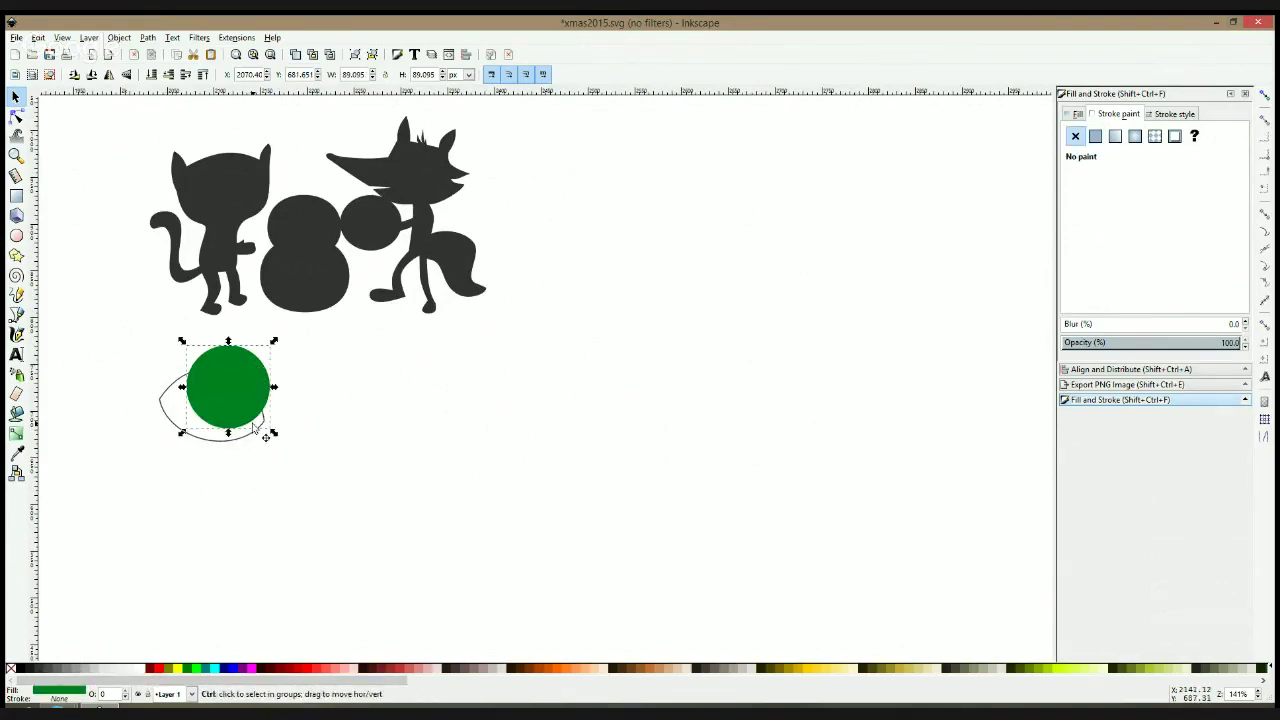
{"action": "left_click", "coordinate": [20, 435]}
{"action": "left_click_drag", "start_coordinate": [224, 376], "coordinate": [222, 431]}
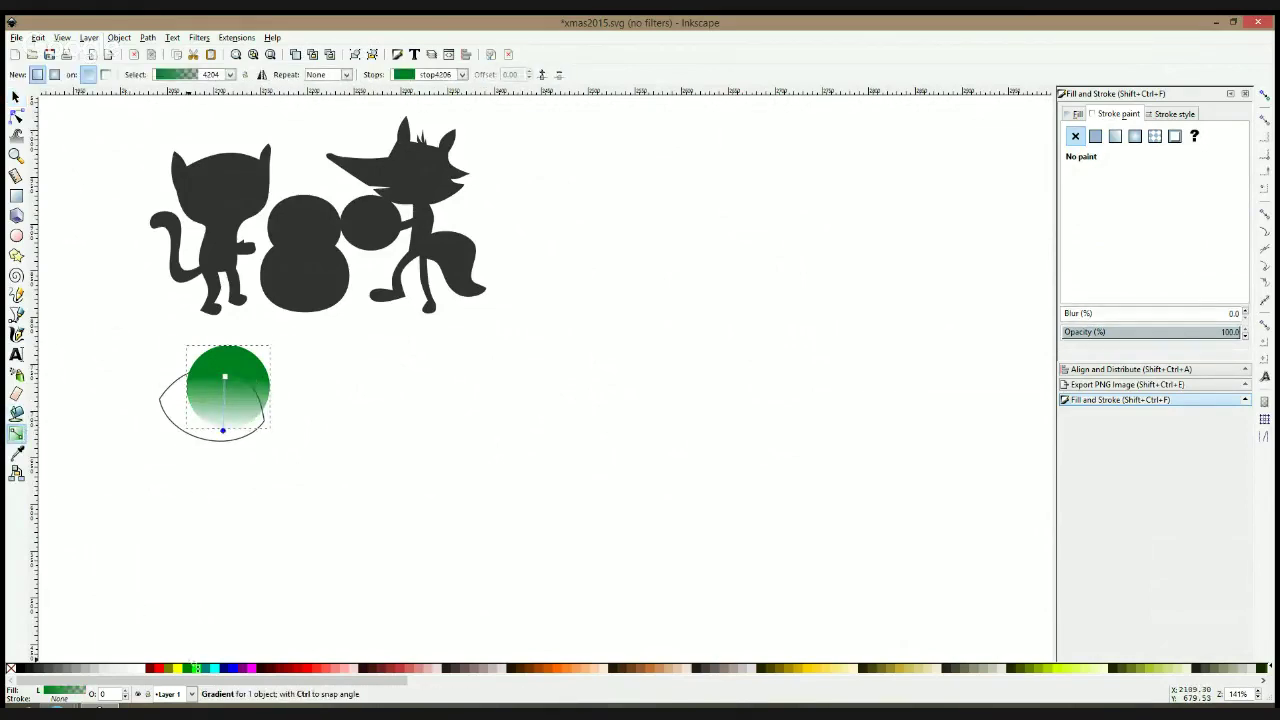
{"action": "left_click", "coordinate": [206, 669]}
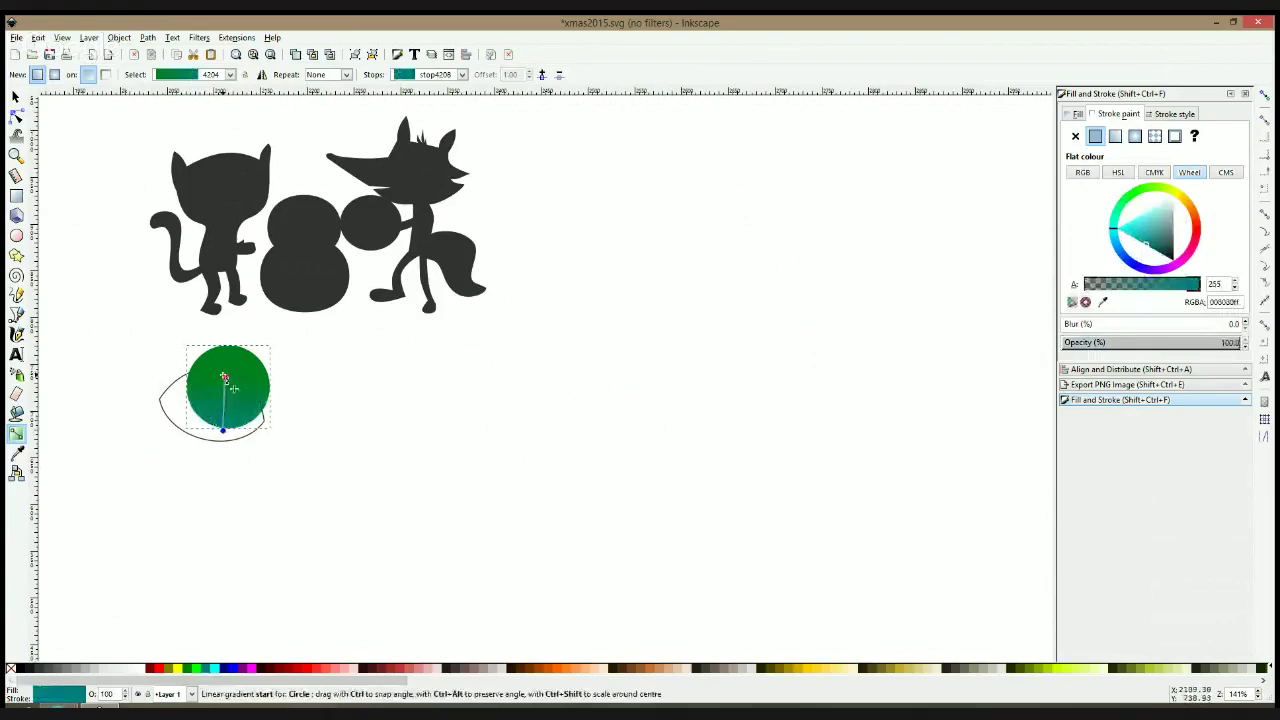
{"action": "key", "text": "s"}
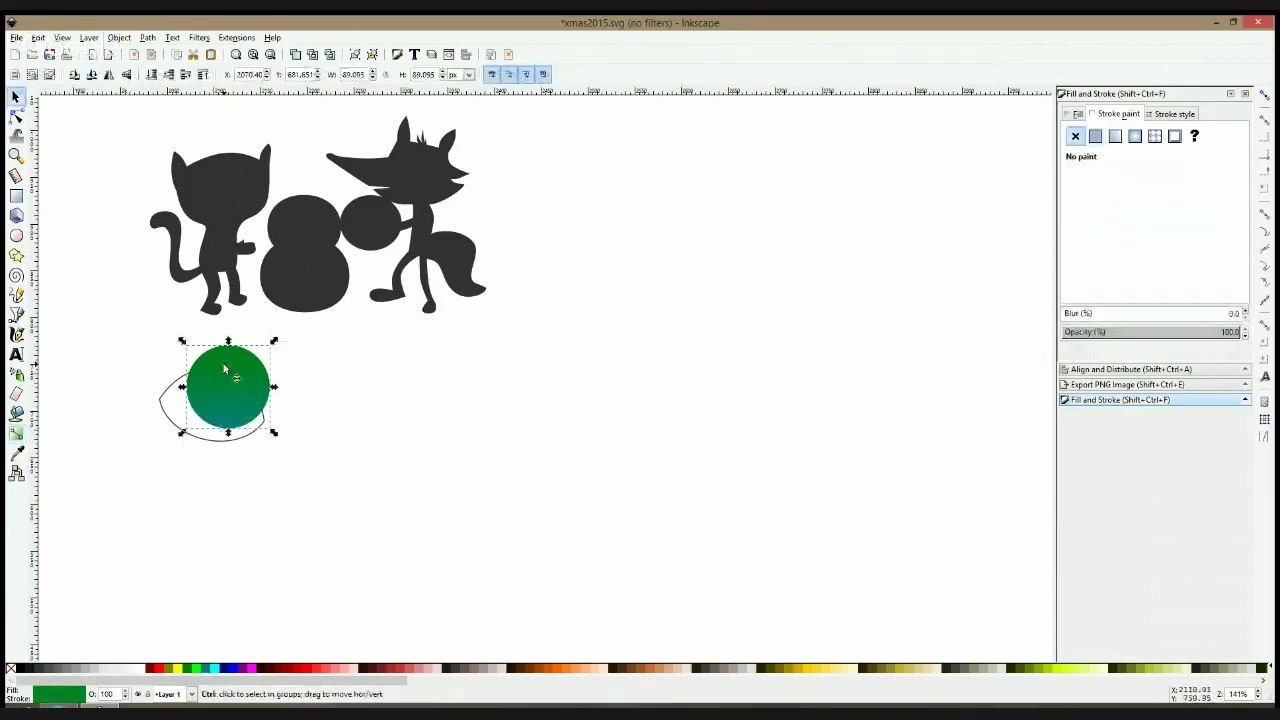
Add a near-black pupil as a duplicate of the iris circle, scaled down about its centre to about 55 px
{"action": "left_click", "coordinate": [22, 669]}
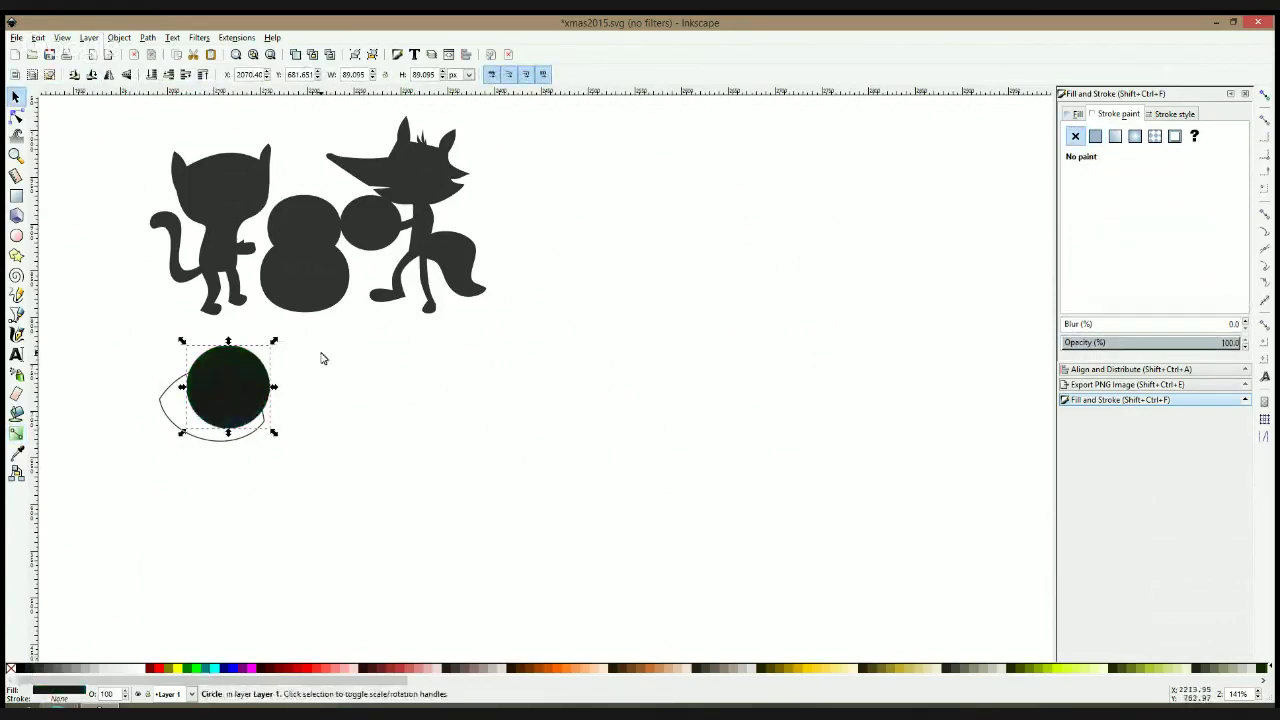
{"action": "left_click_drag", "start_coordinate": [280, 345], "coordinate": [262, 352]}
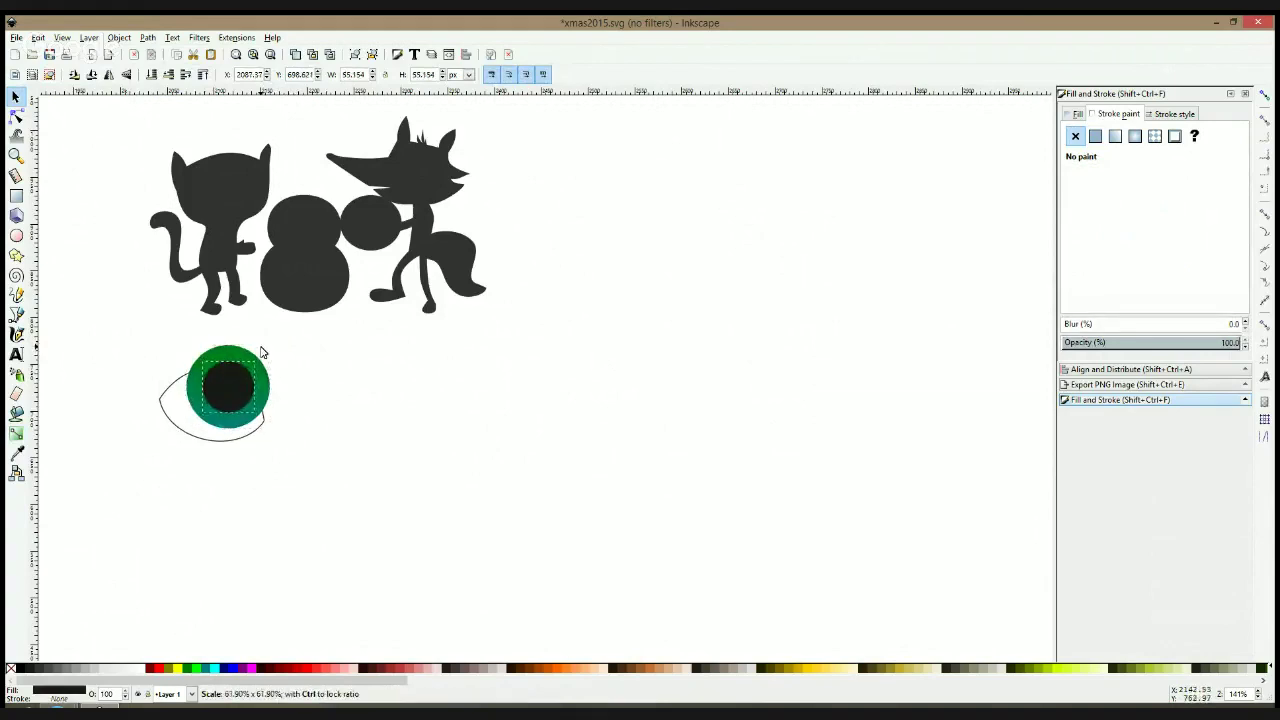
{"action": "left_click", "coordinate": [251, 364], "text": "shift"}
{"action": "left_click", "coordinate": [322, 361]}
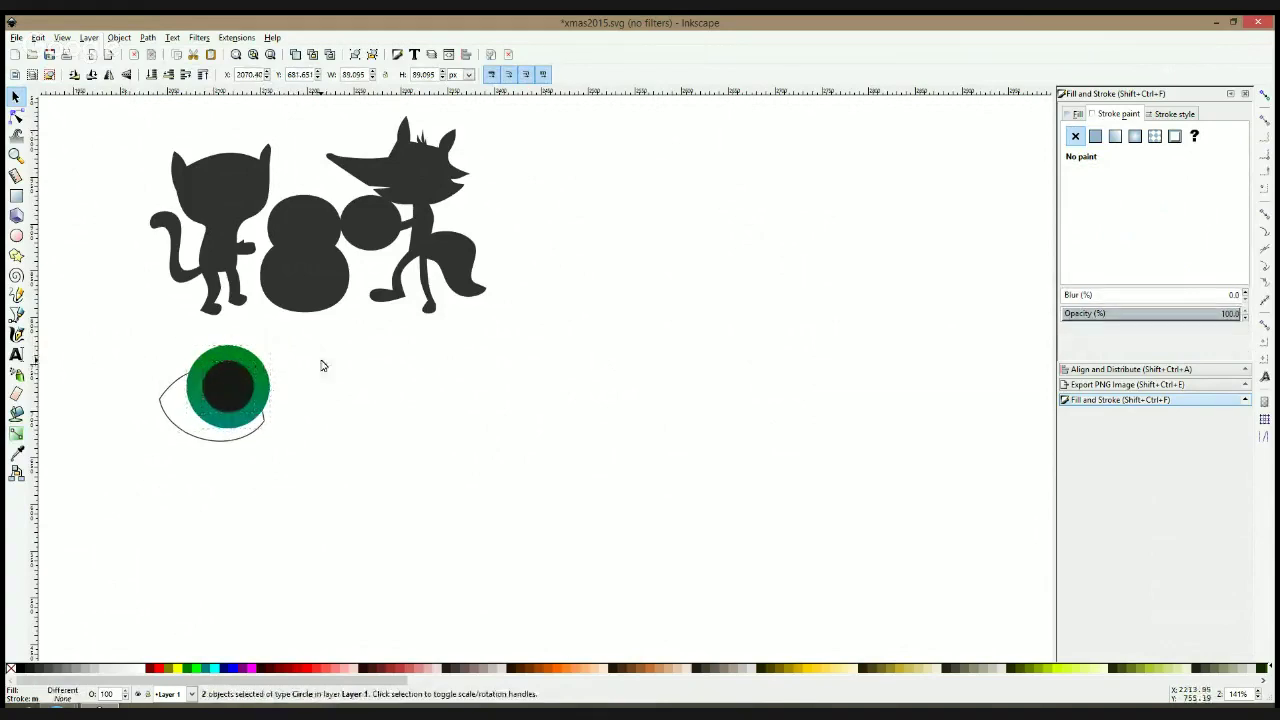
Duplicate the pupil as a white highlight about 45 px across, placed over the iris's upper-left part
{"action": "left_click", "coordinate": [237, 390]}
{"action": "key", "text": "ctrl+d"}
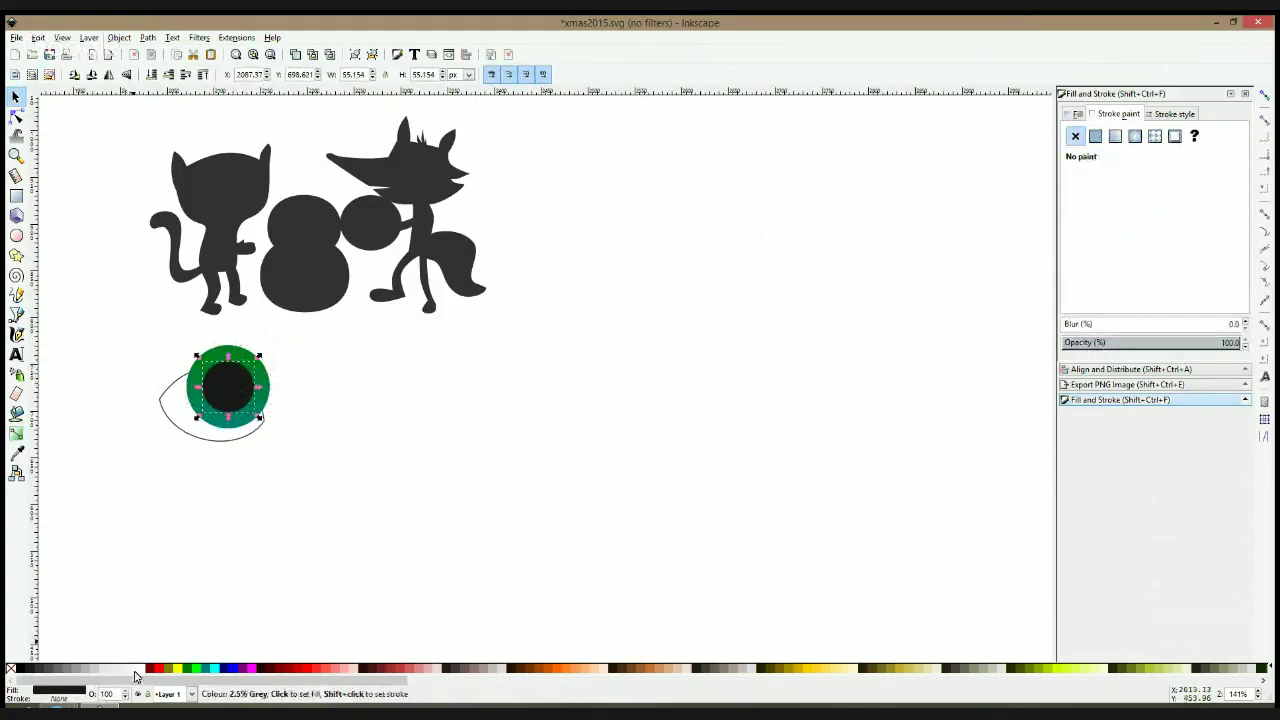
{"action": "left_click", "coordinate": [141, 668]}
{"action": "mouse_move", "coordinate": [228, 399]}
{"action": "left_mouse_down"}
{"action": "mouse_move", "coordinate": [215, 382]}
{"action": "mouse_move", "coordinate": [242, 393]}
{"action": "mouse_move", "coordinate": [220, 385]}
{"action": "left_mouse_up"}
Give the highlight a linear gradient from opaque white at its top to transparent white near the iris's lower edge
{"action": "left_click", "coordinate": [16, 433]}
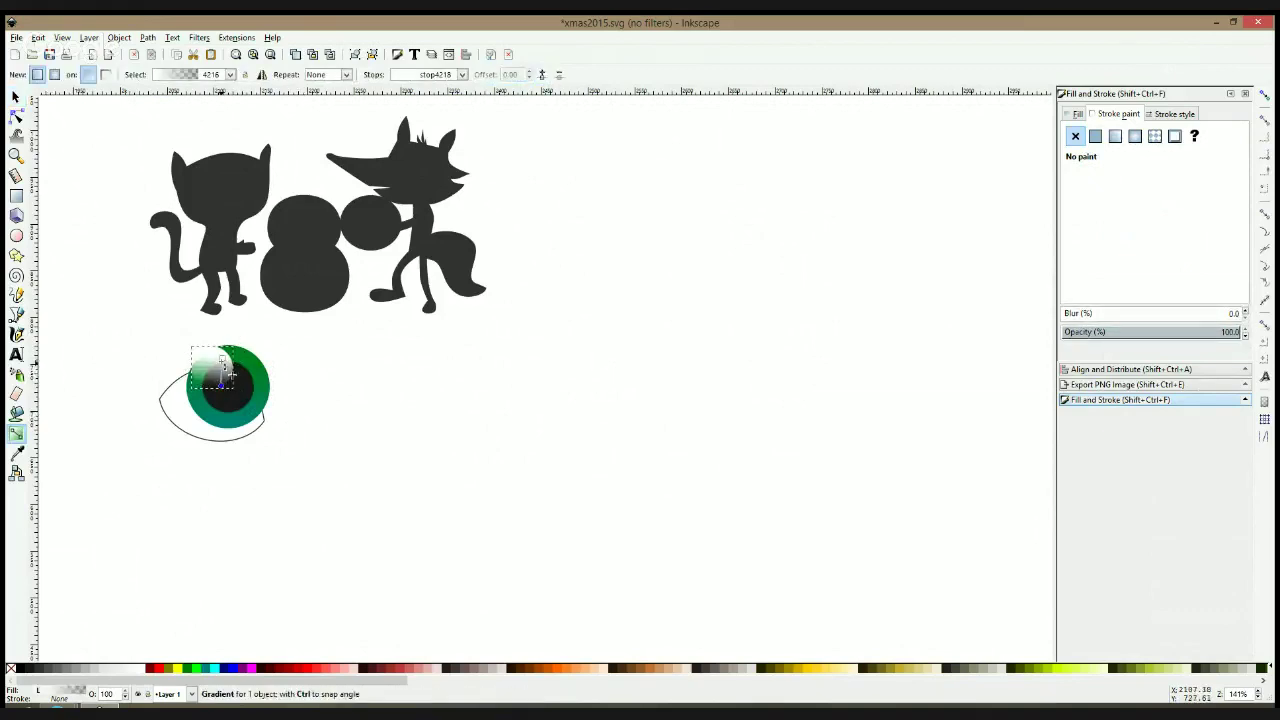
{"action": "key", "text": "s"}
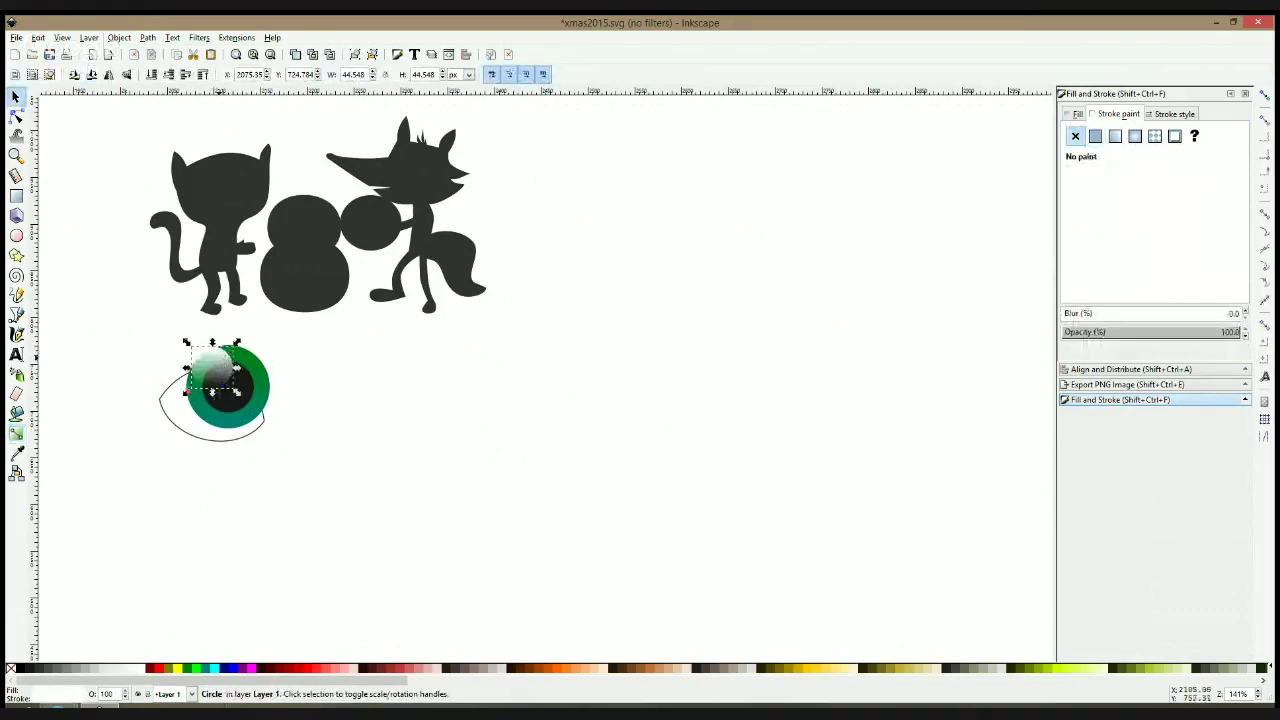
{"action": "left_click", "coordinate": [16, 433]}
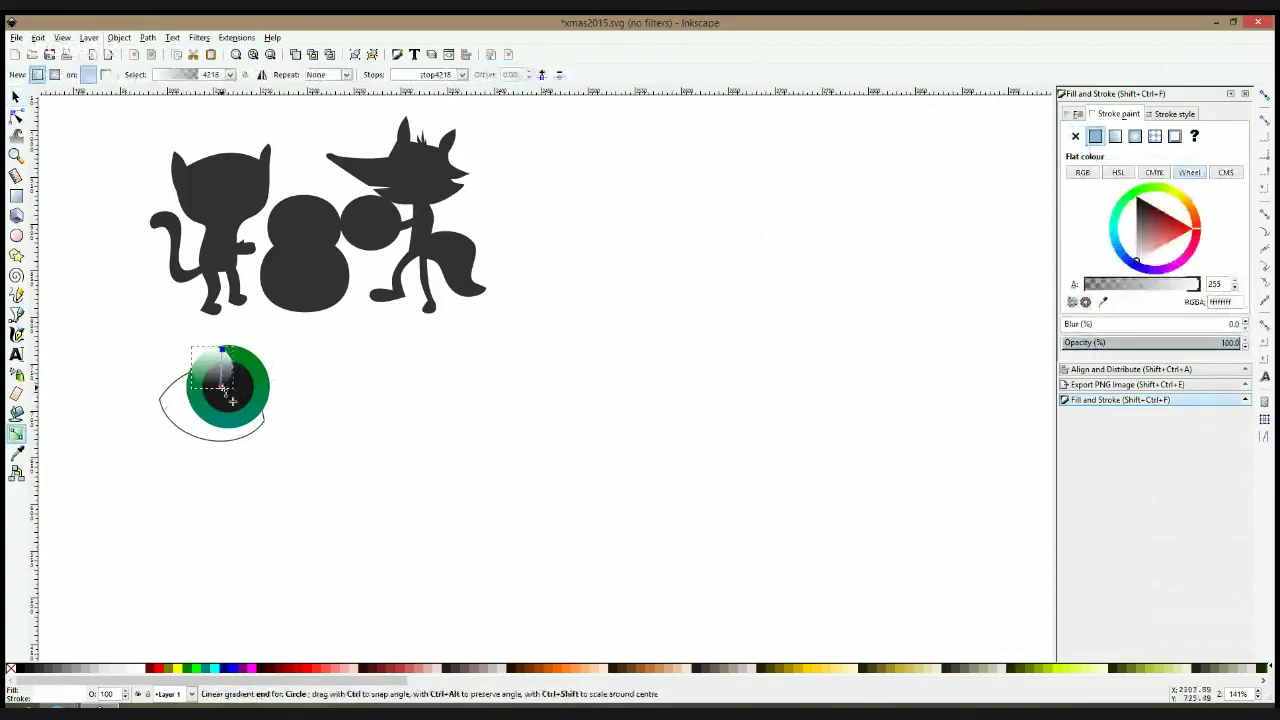
{"action": "left_click_drag", "start_coordinate": [221, 386], "coordinate": [220, 423]}
{"action": "key", "text": "space"}
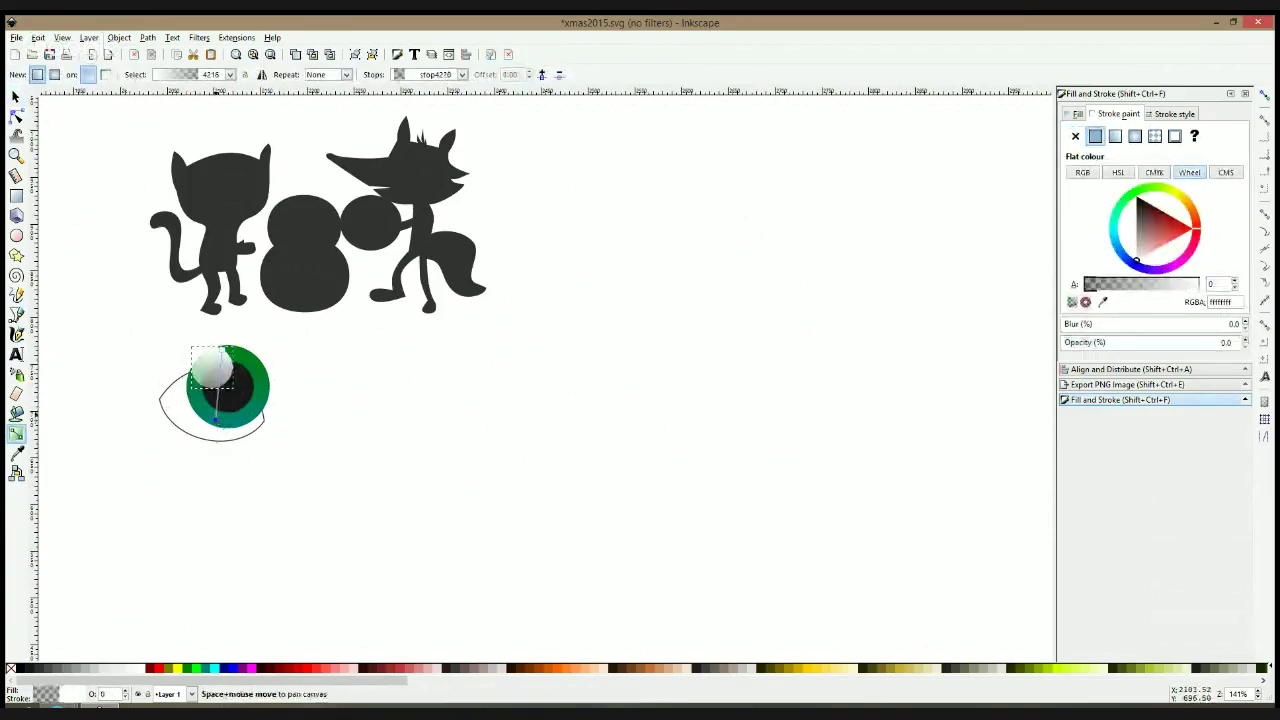
Group the iris, pupil and highlight, and clip the group with a copy of the almond shape
{"action": "left_click_drag", "start_coordinate": [305, 336], "coordinate": [150, 449]}
{"action": "key", "text": "ctrl+g"}
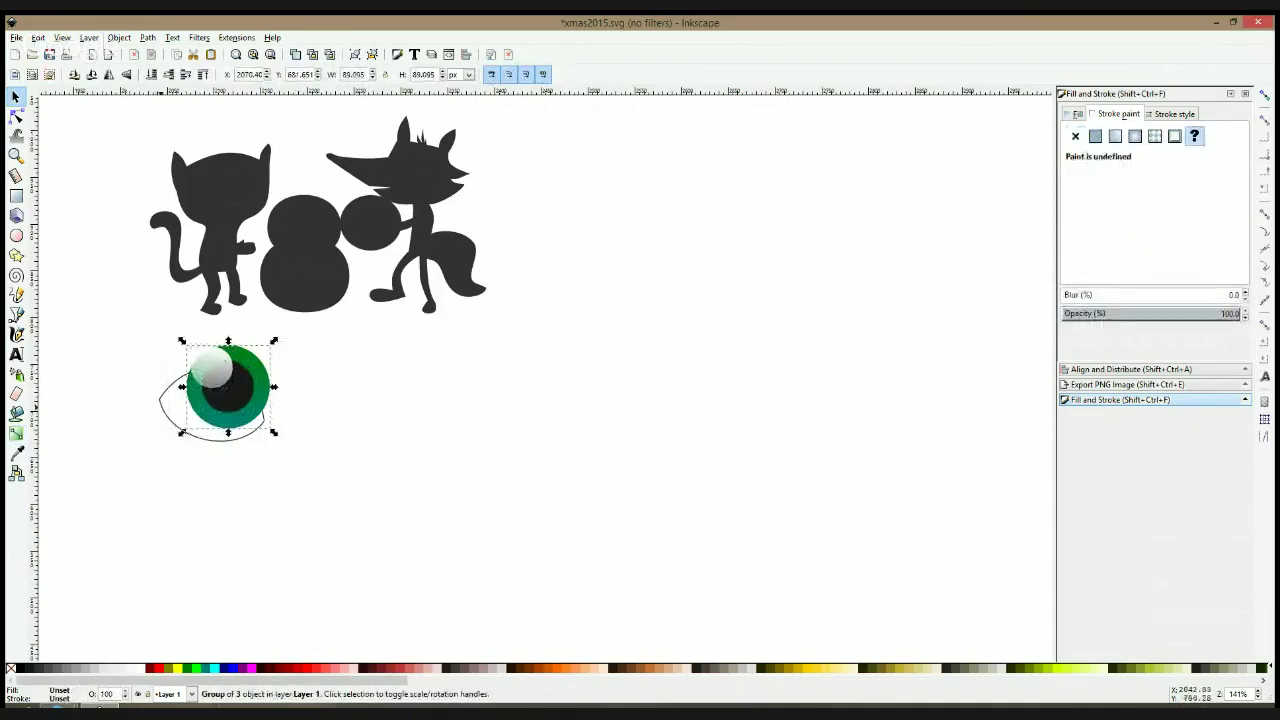
{"action": "left_click", "coordinate": [162, 412]}
{"action": "key", "text": "Home"}
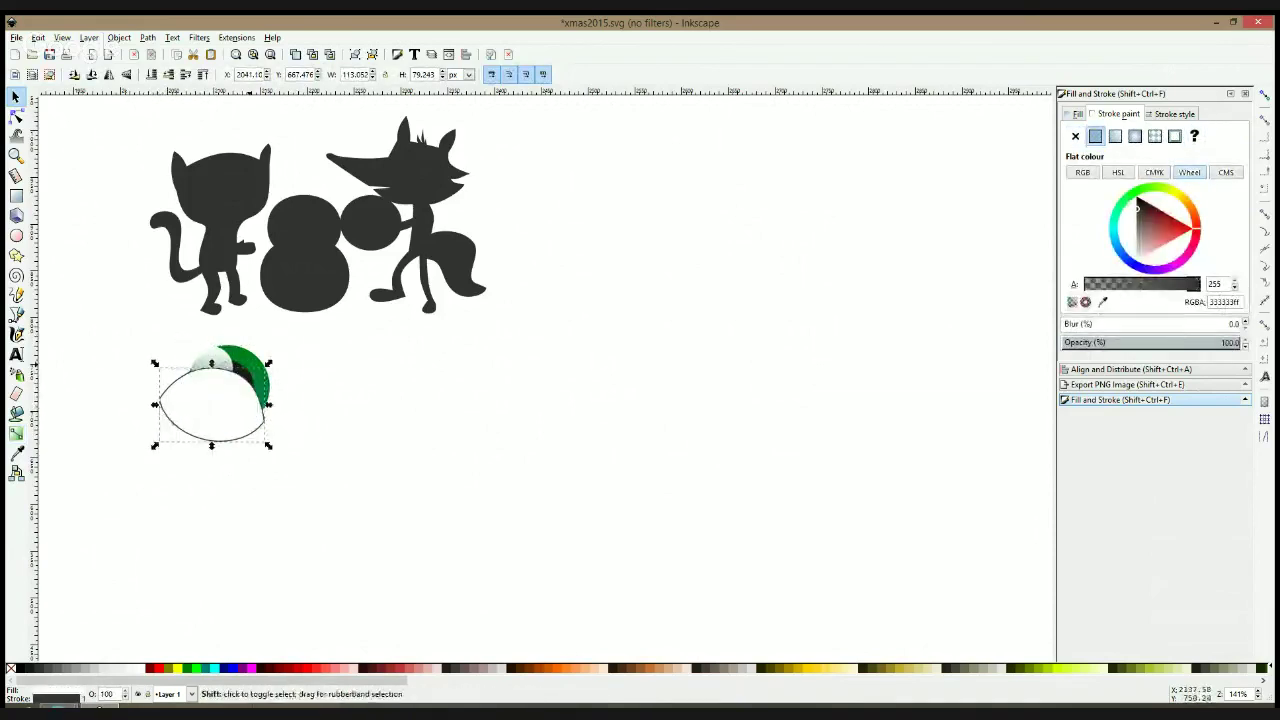
{"action": "left_click", "coordinate": [250, 365], "text": "shift"}
{"action": "right_click", "coordinate": [249, 364]}
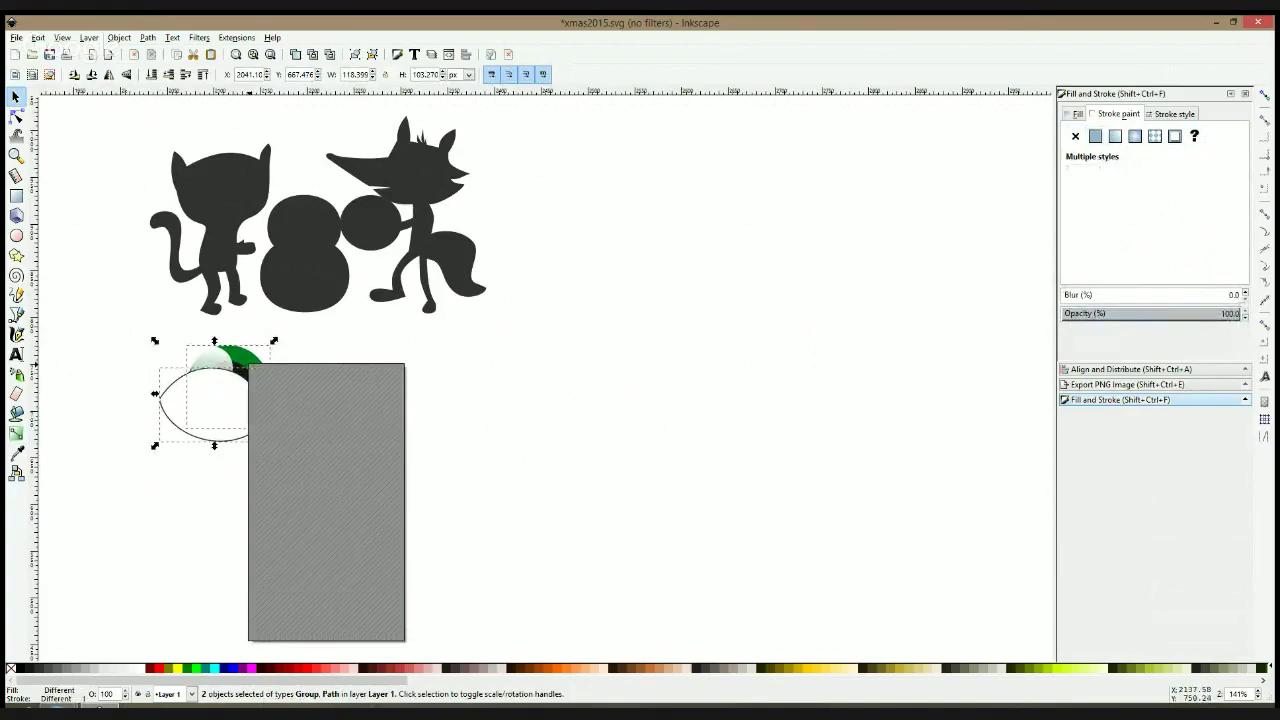
{"action": "left_click", "coordinate": [313, 582]}
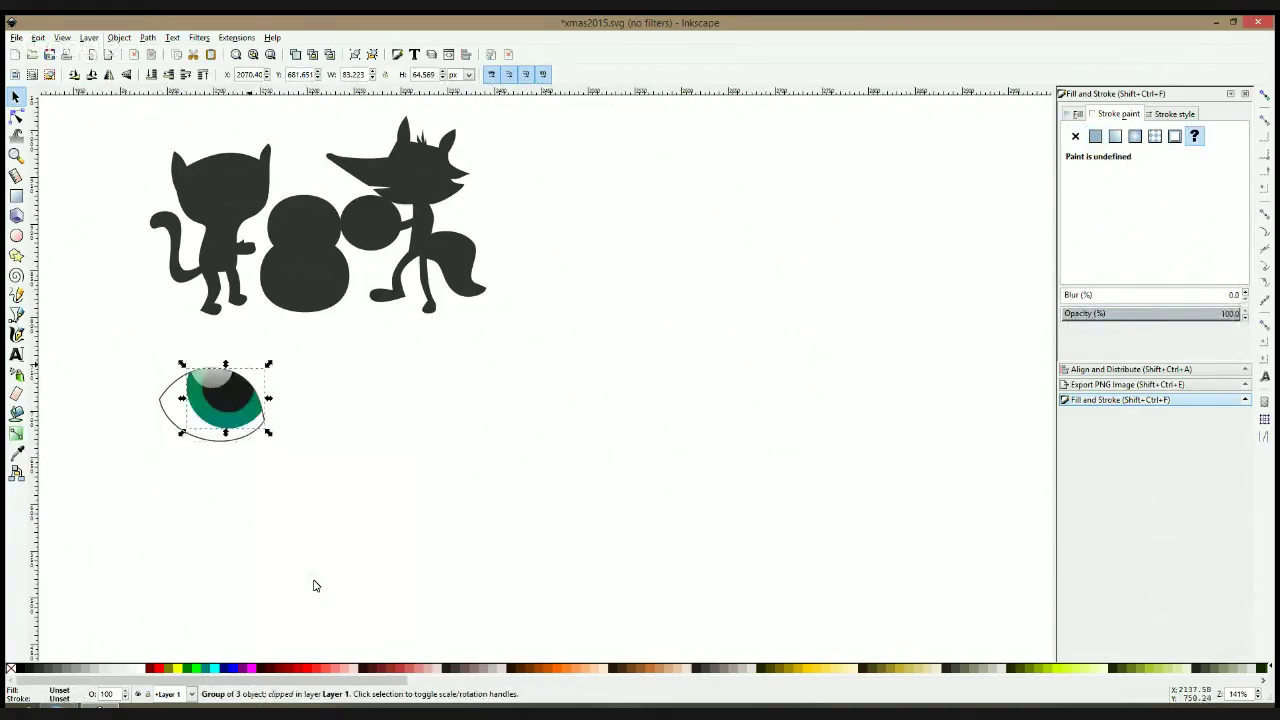
Group the clipped iris group together with the almond outline as one complete eye
{"action": "left_click", "coordinate": [321, 442]}
{"action": "left_click_drag", "start_coordinate": [307, 492], "coordinate": [94, 323]}
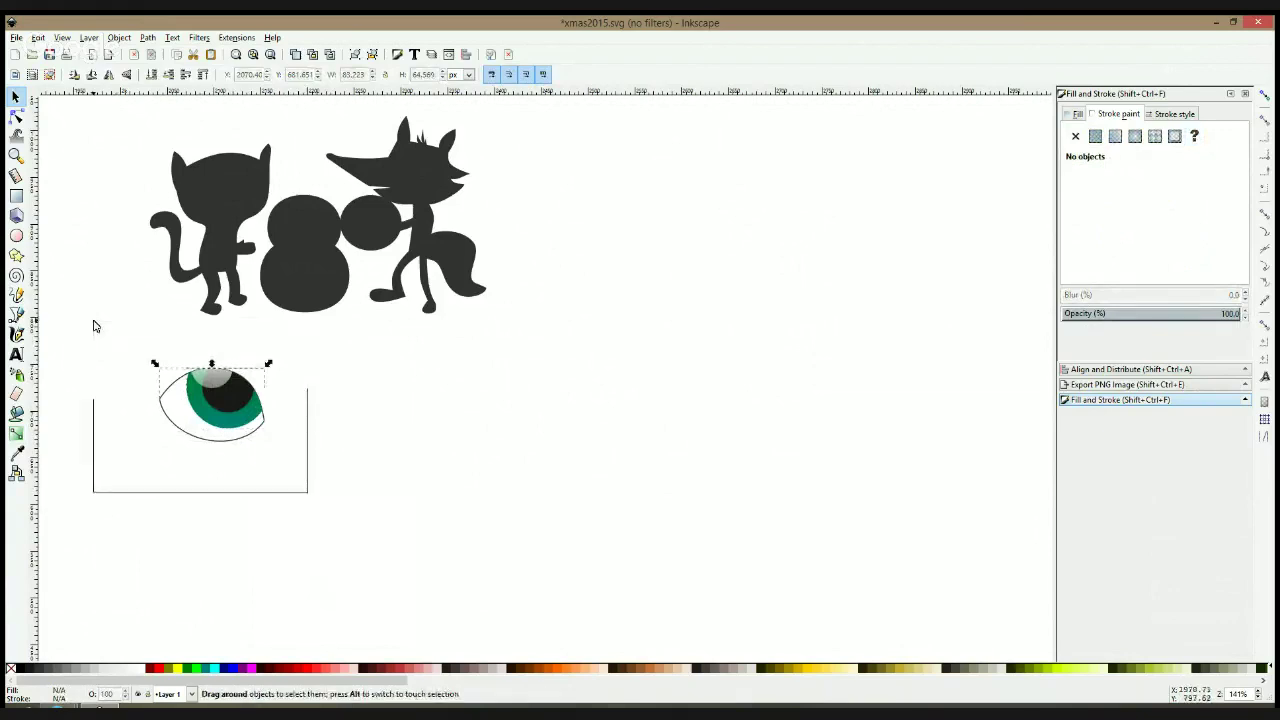
{"action": "left_click", "coordinate": [238, 402]}
{"action": "scroll", "coordinate": [236, 396], "scroll_direction": "up", "scroll_amount": 2}
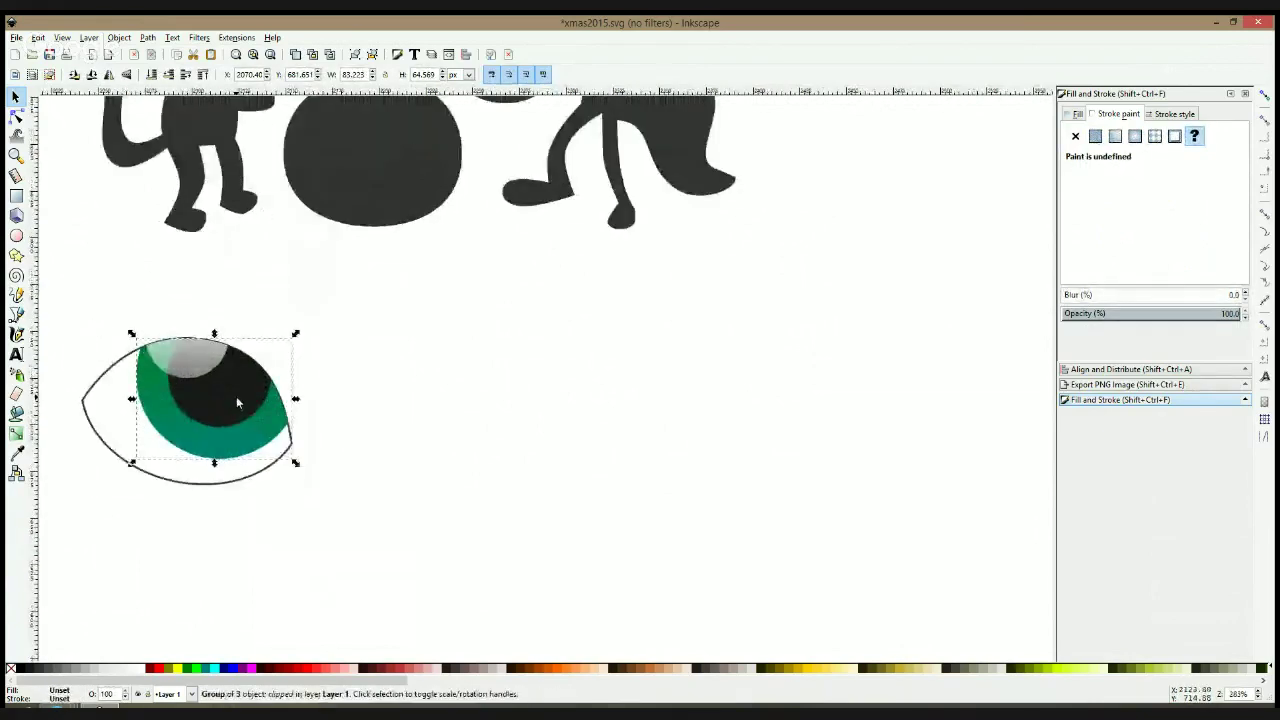
{"action": "left_click", "coordinate": [233, 396], "text": "ctrl"}
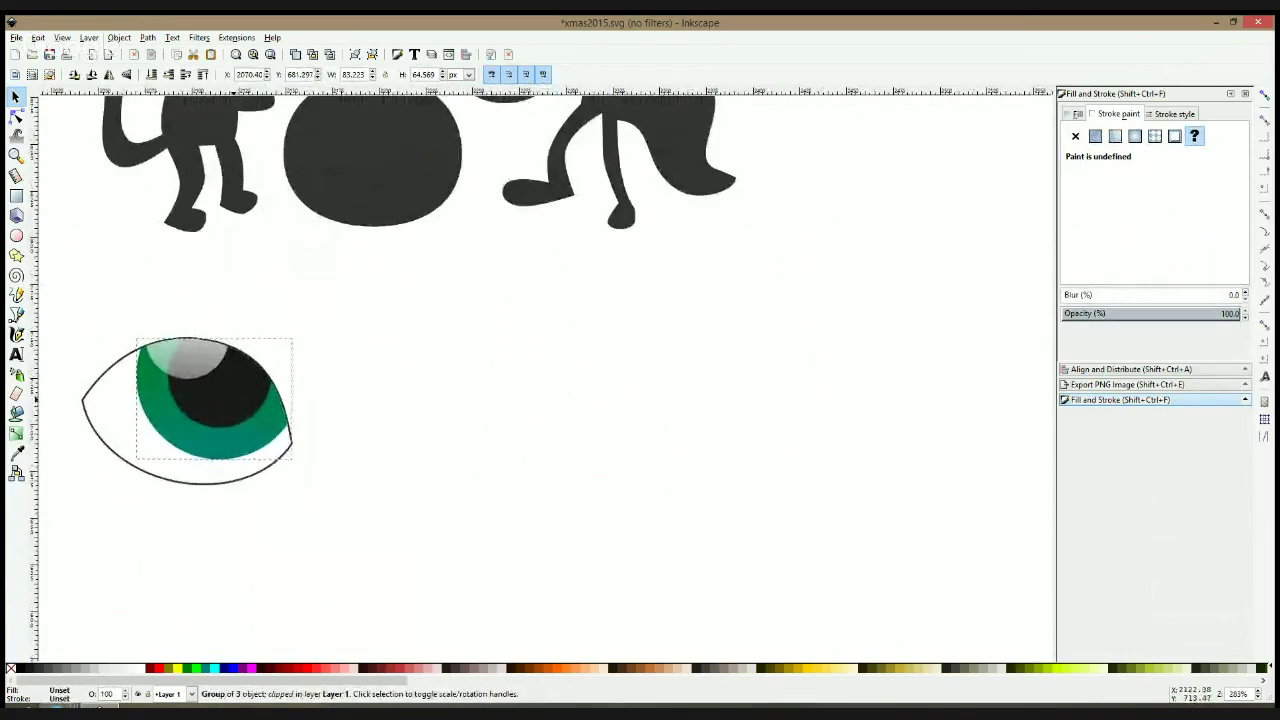
{"action": "left_click", "coordinate": [405, 393]}
{"action": "left_click_drag", "start_coordinate": [378, 301], "coordinate": [84, 540]}
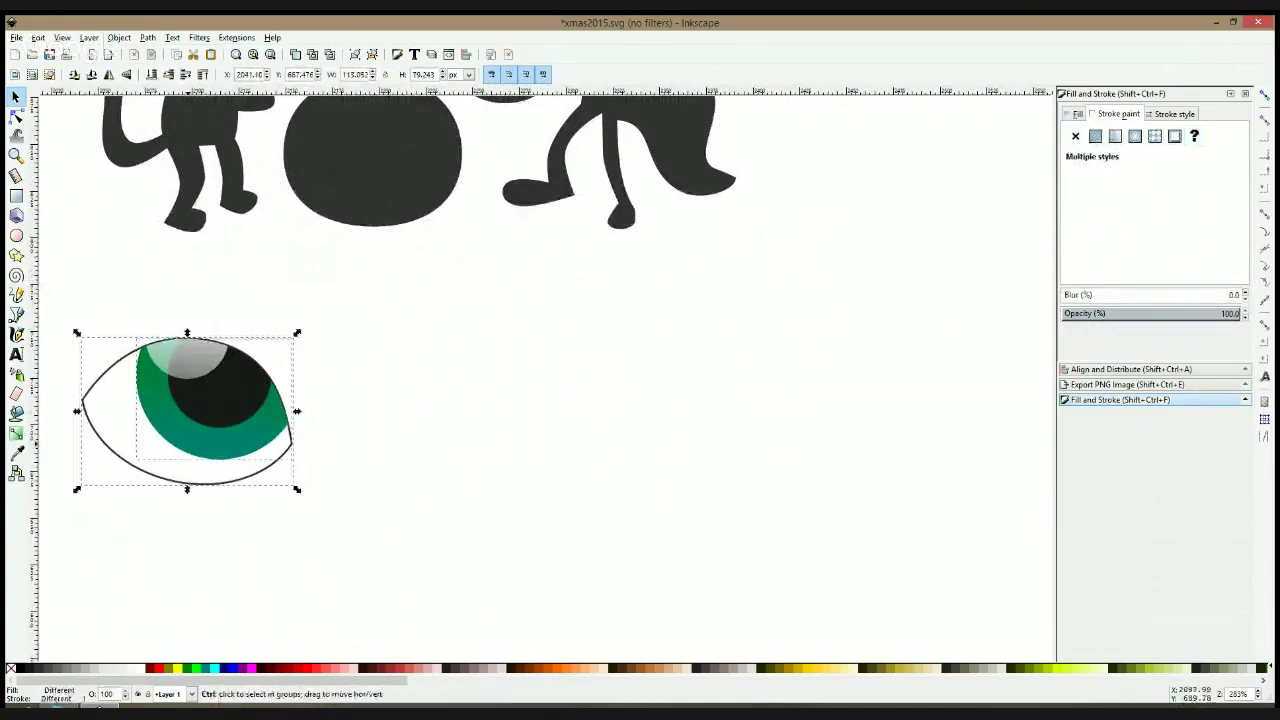
{"action": "scroll", "coordinate": [190, 450], "scroll_direction": "down", "scroll_amount": 1}
{"action": "scroll", "coordinate": [190, 450], "scroll_direction": "down", "scroll_amount": 1}
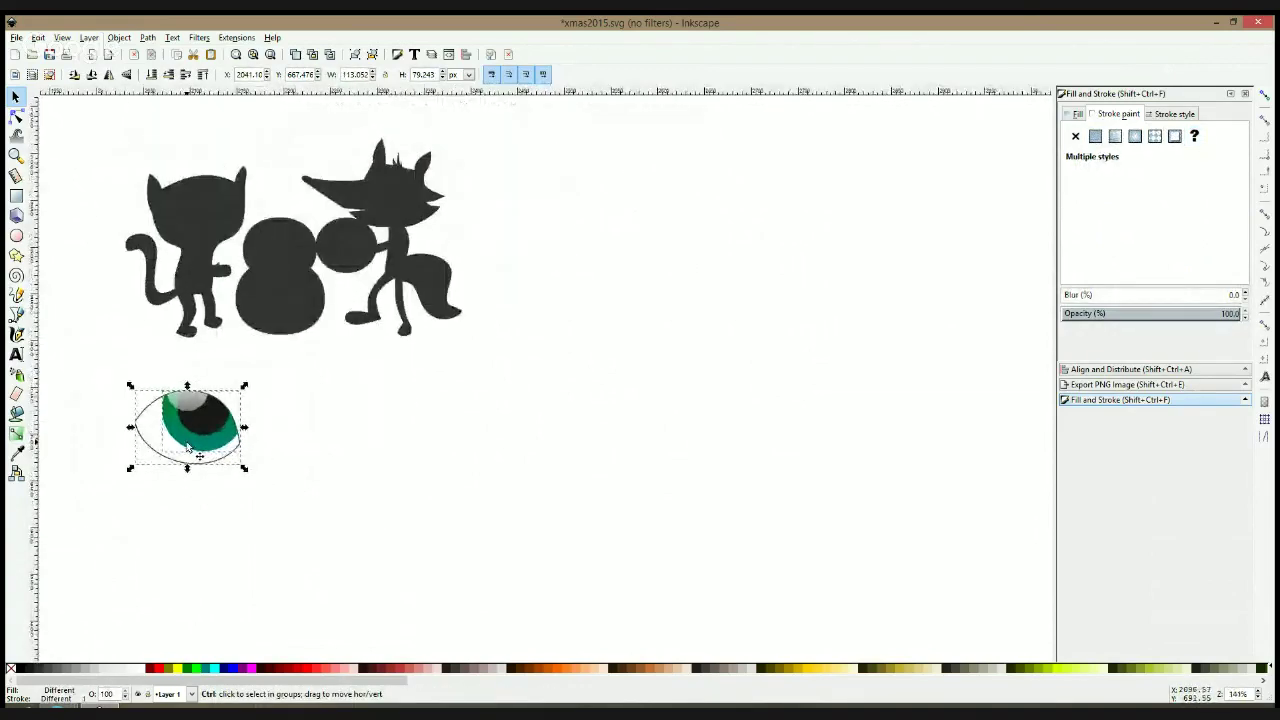
{"action": "key", "text": "ctrl+g"}
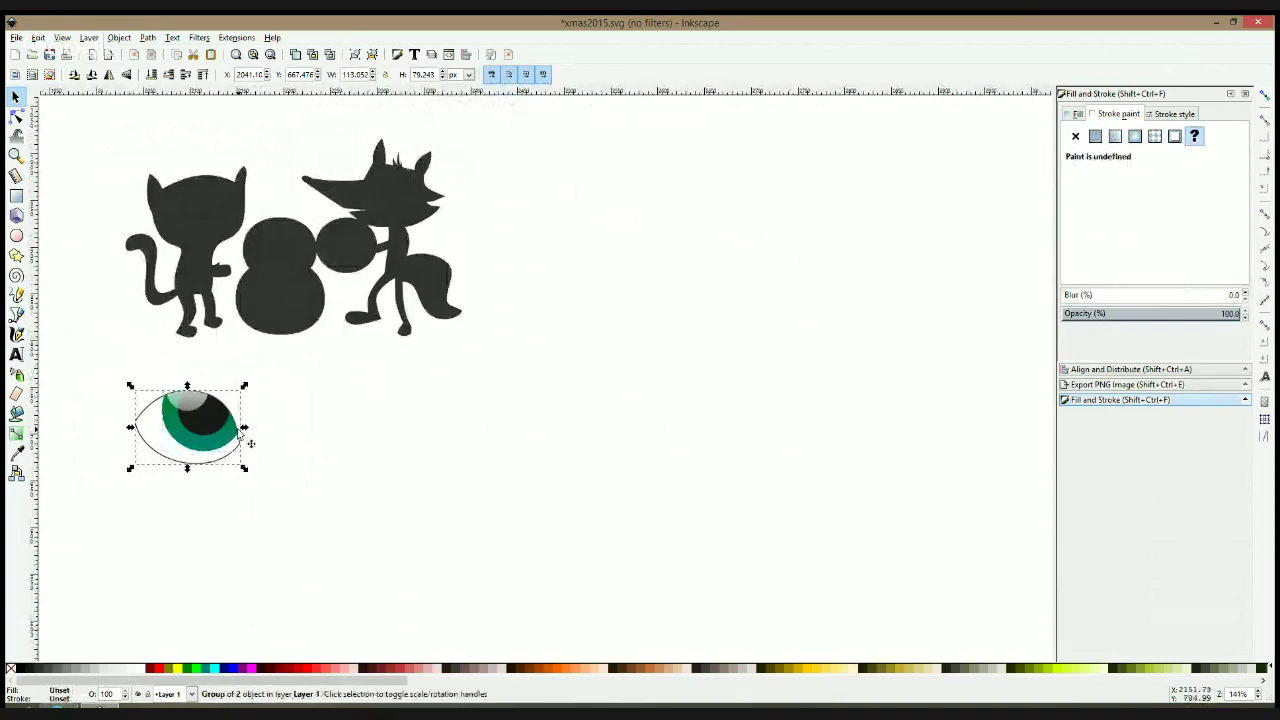
Scale the eye down to about 27 px wide and place it on the left side of the eared character's face
{"action": "mouse_move", "coordinate": [244, 427]}
{"action": "left_mouse_down"}
{"action": "mouse_move", "coordinate": [181, 429]}
{"action": "mouse_move", "coordinate": [180, 196]}
{"action": "mouse_move", "coordinate": [296, 215]}
{"action": "mouse_move", "coordinate": [185, 209]}
{"action": "mouse_move", "coordinate": [197, 219]}
{"action": "mouse_move", "coordinate": [175, 231]}
{"action": "mouse_move", "coordinate": [189, 227]}
{"action": "left_mouse_up"}
{"action": "scroll", "coordinate": [192, 205], "scroll_direction": "up", "scroll_amount": 2}
{"action": "key", "text": "ctrl+z"}
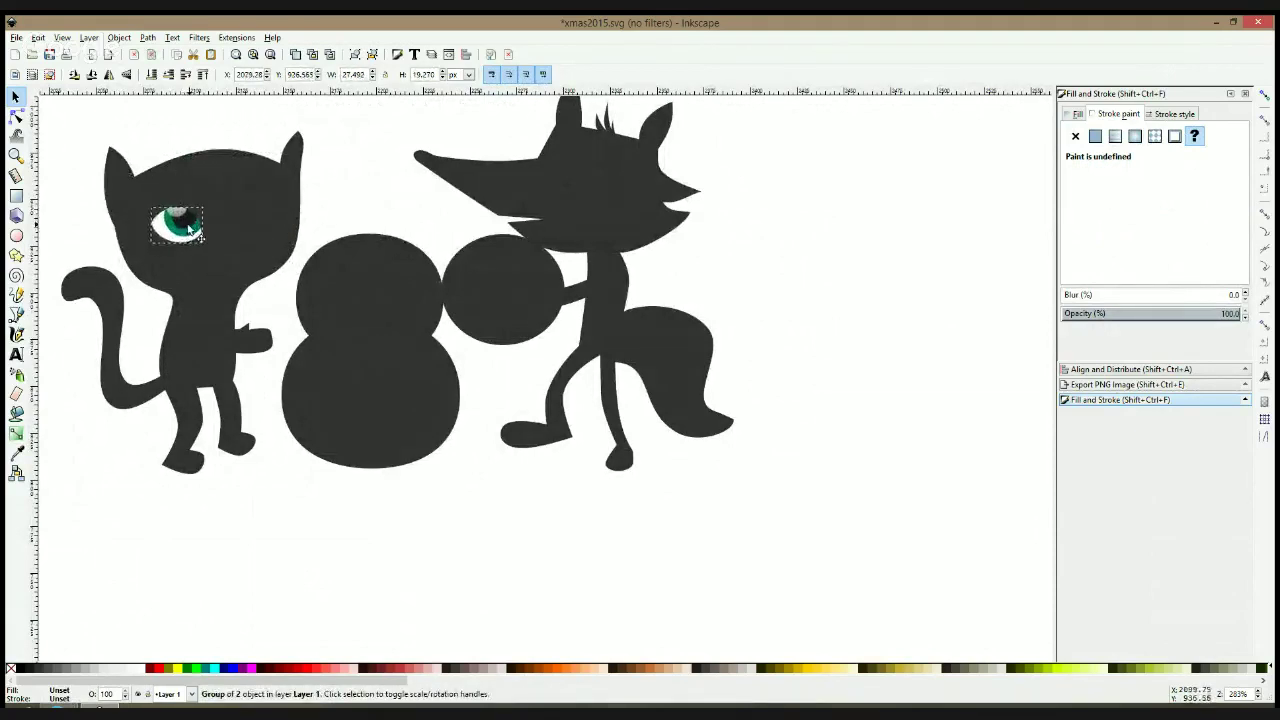
Duplicate the eye, mirror it horizontally and place it level with the first on the right side of the face
{"action": "left_click", "coordinate": [189, 227]}
{"action": "key", "text": "ctrl+d"}
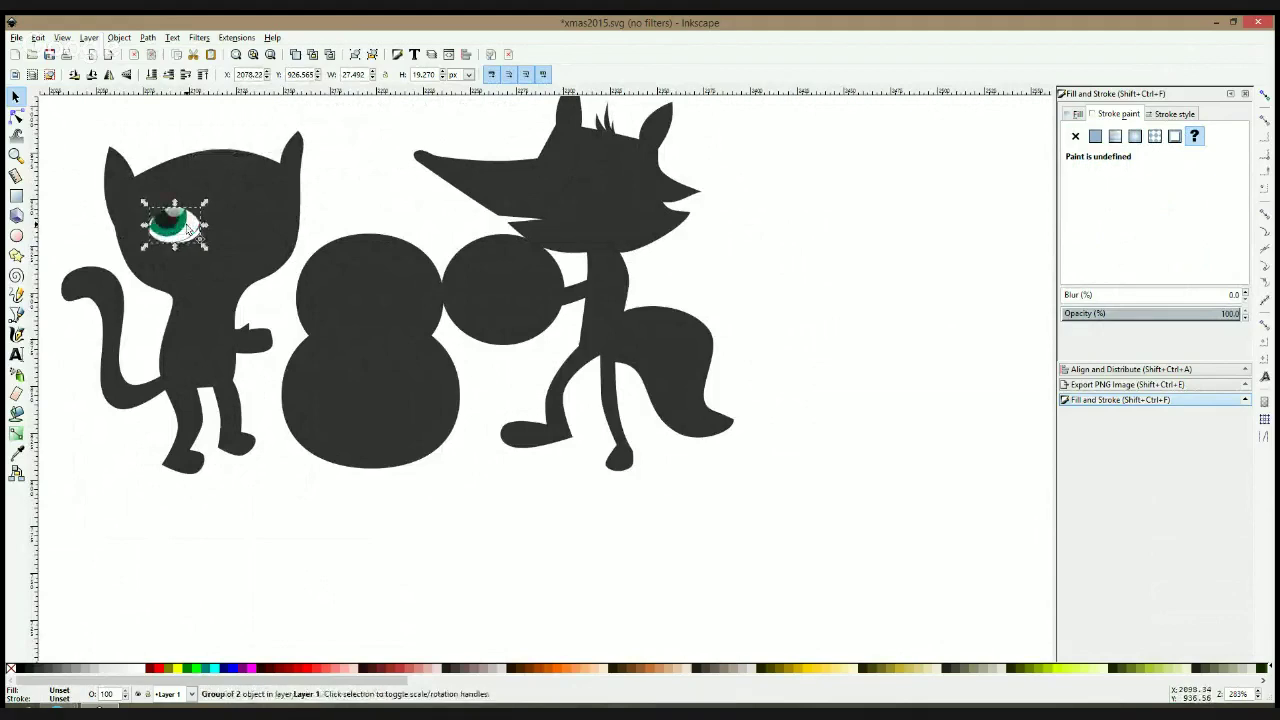
{"action": "left_click_drag", "start_coordinate": [189, 227], "coordinate": [258, 230]}
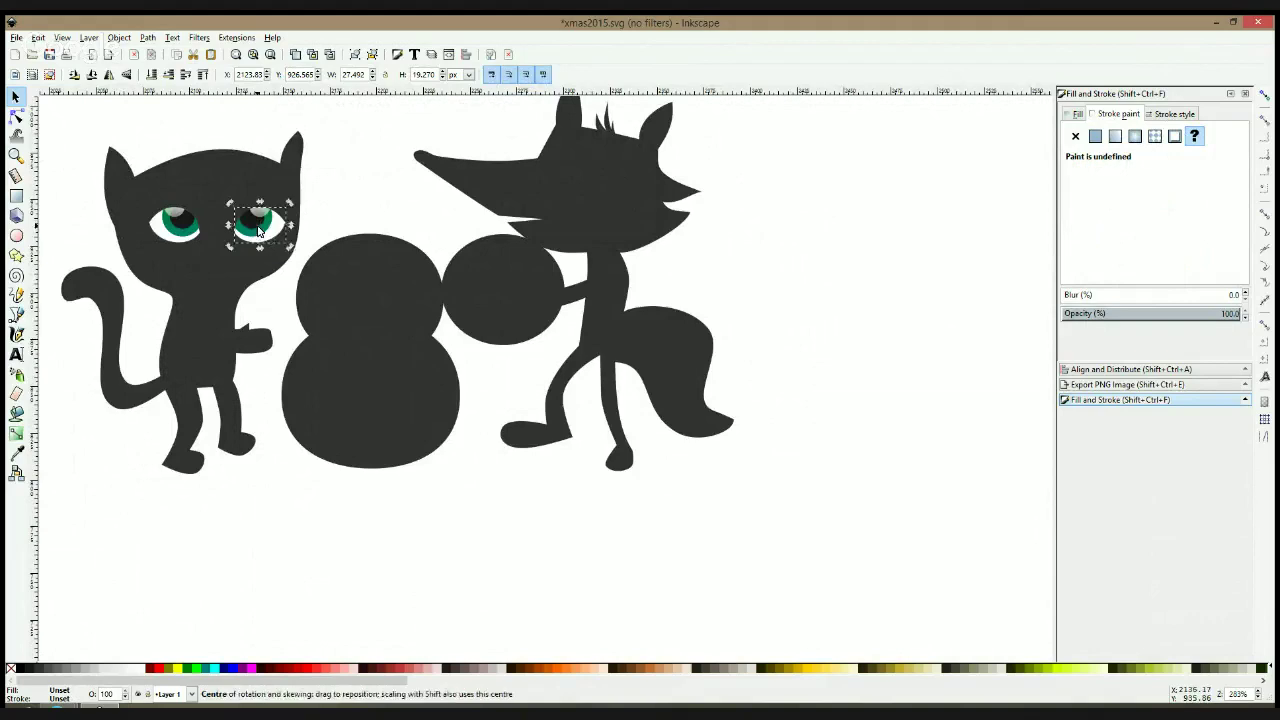
Inside the right eye's clipped group, shift the iris, pupil and highlight circles about 8 px right and mirror them horizontally
{"action": "double_click", "coordinate": [256, 230]}
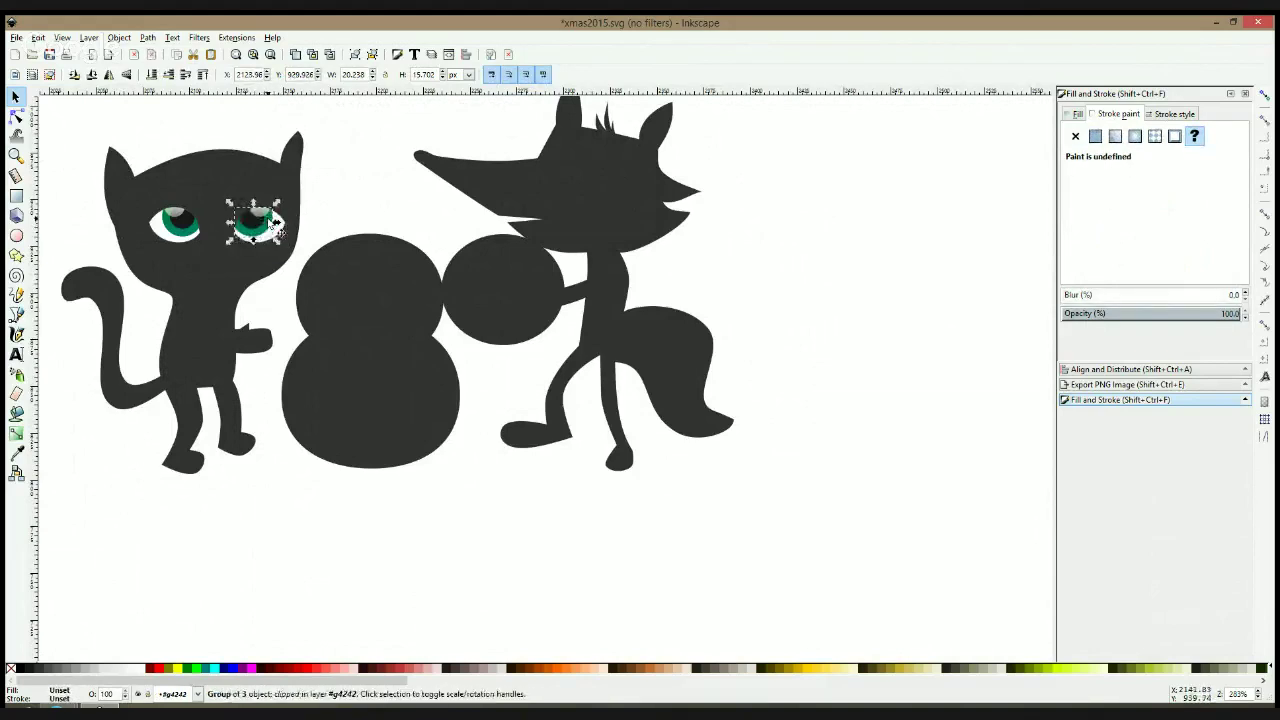
{"action": "double_click", "coordinate": [270, 240]}
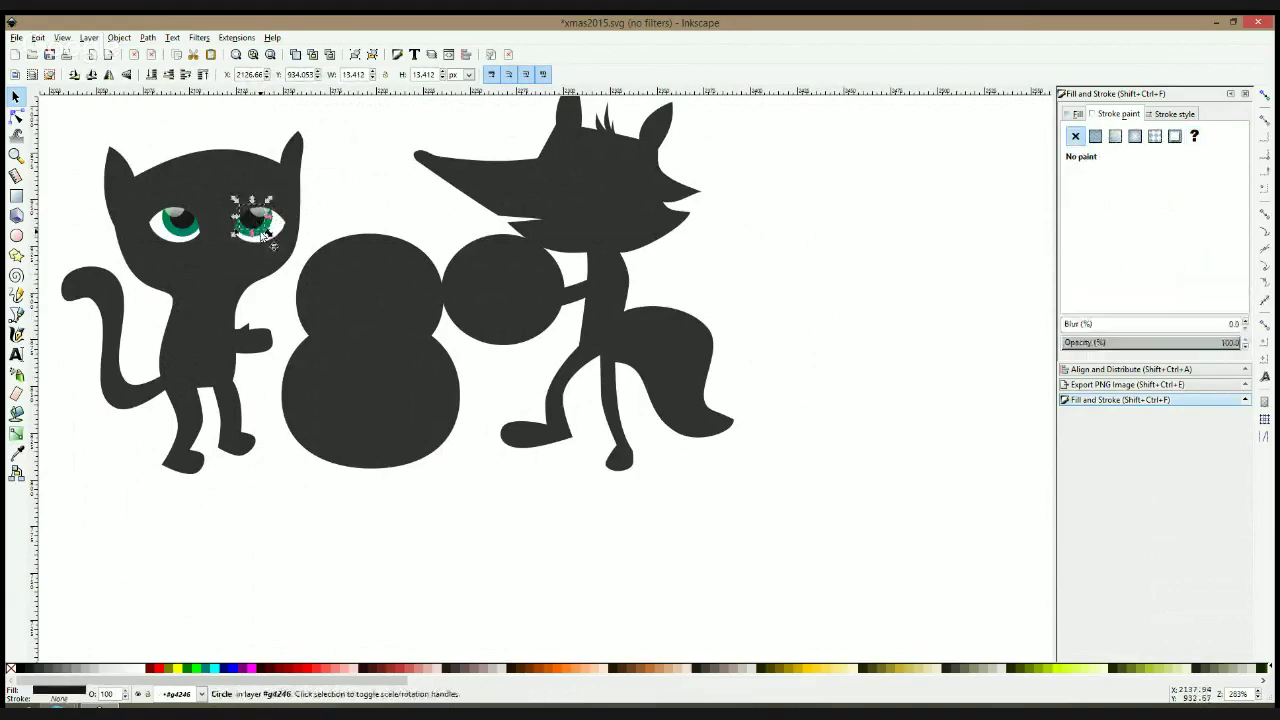
{"action": "key", "text": "ctrl+a"}
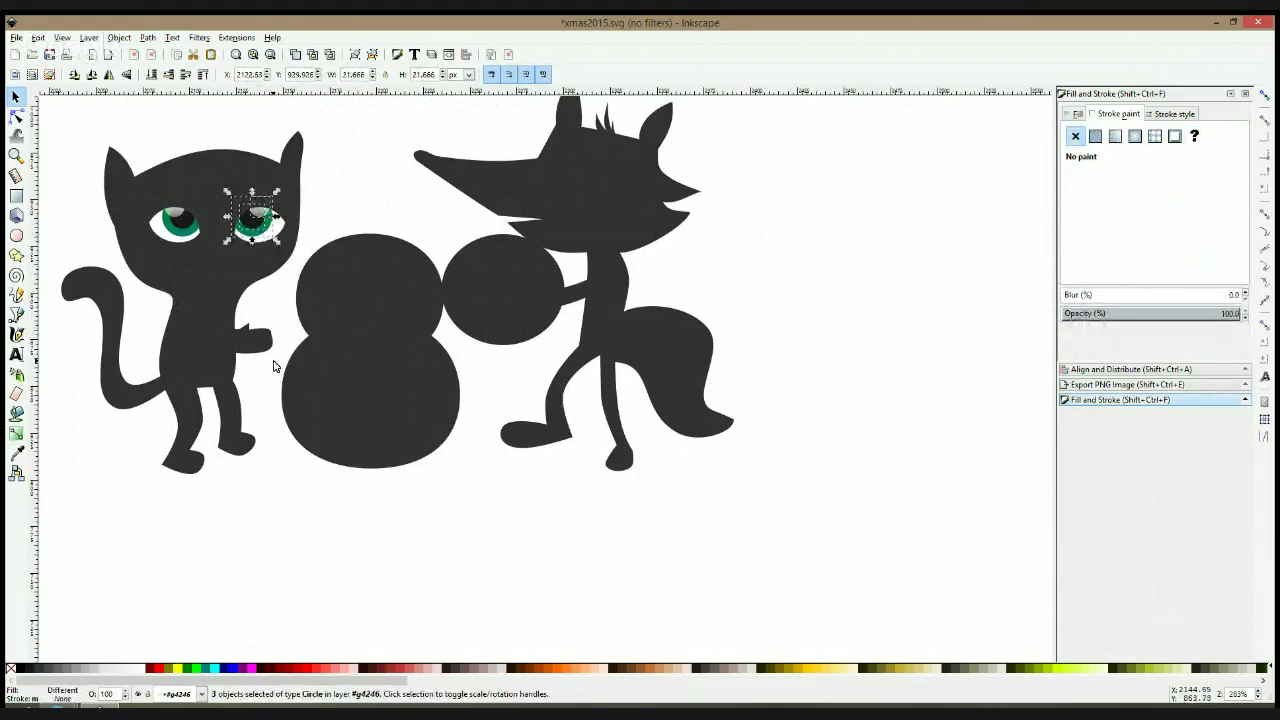
{"action": "key", "text": "Right"}
{"action": "key", "text": "Right"}
{"action": "key", "text": "Right"}
{"action": "key", "text": "Right"}
{"action": "key", "text": "Right"}
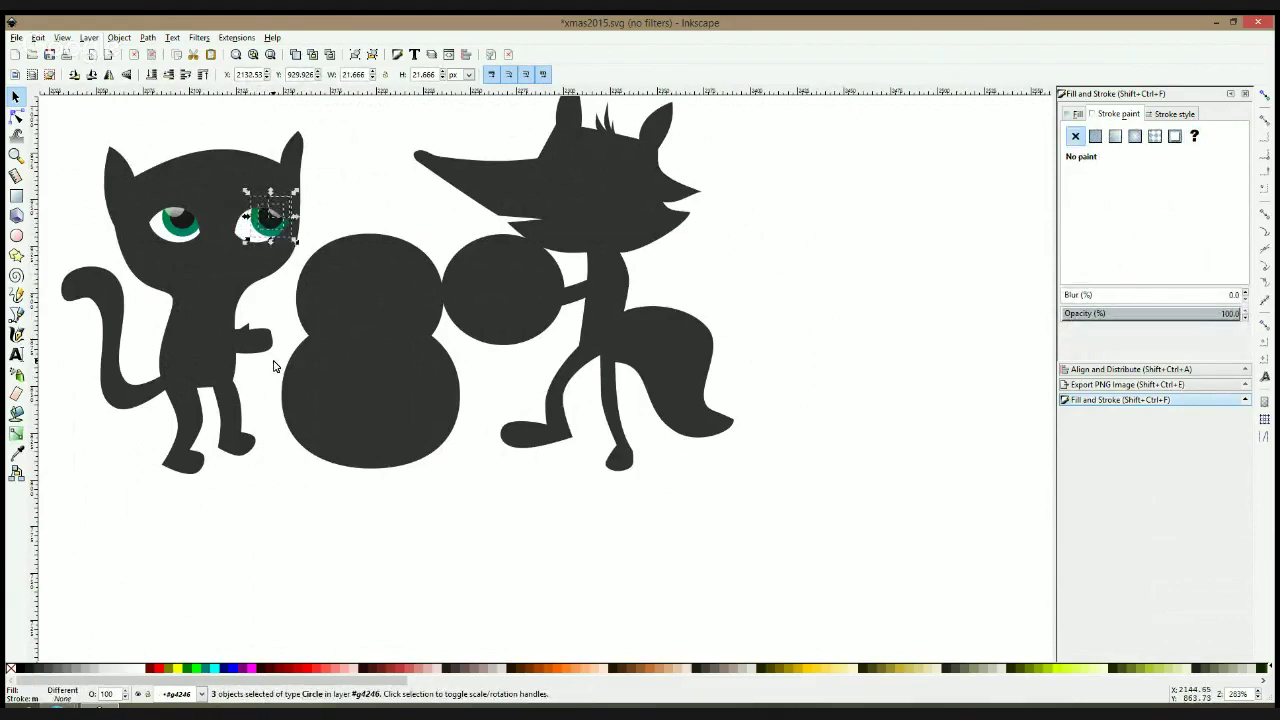
{"action": "key", "text": "Left"}
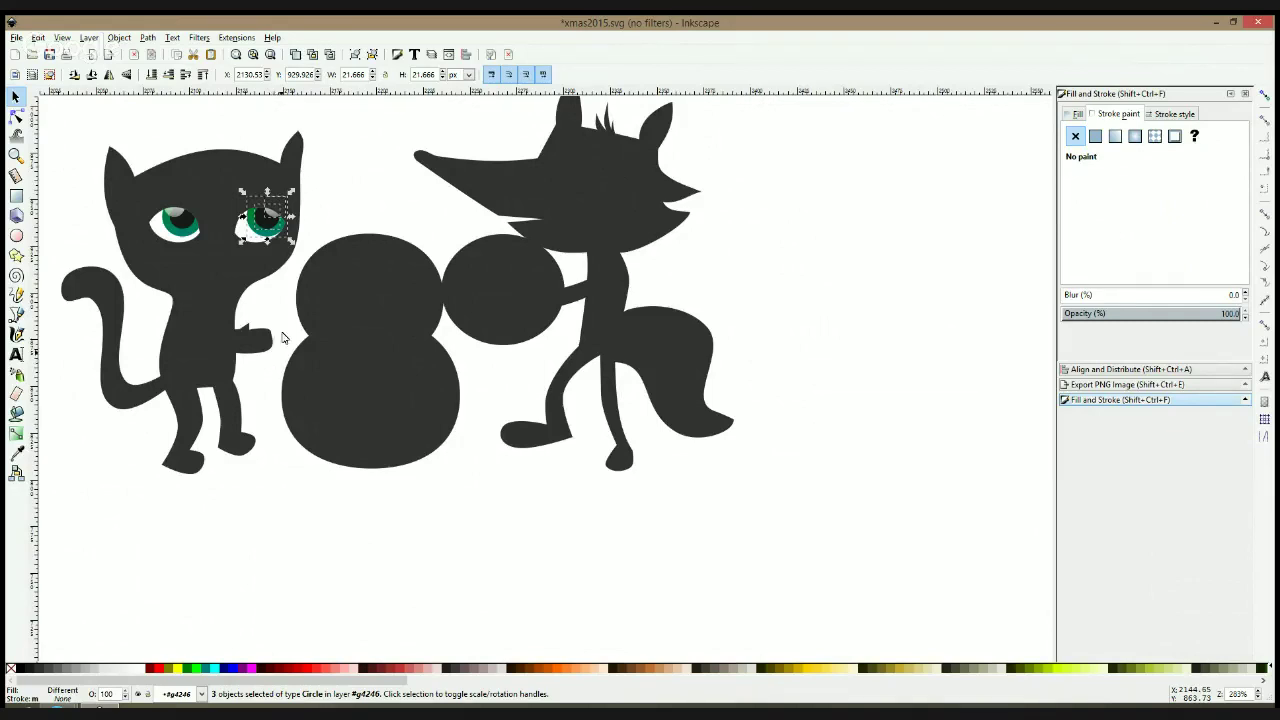
{"action": "key", "text": "h"}
{"action": "left_click", "coordinate": [335, 205]}
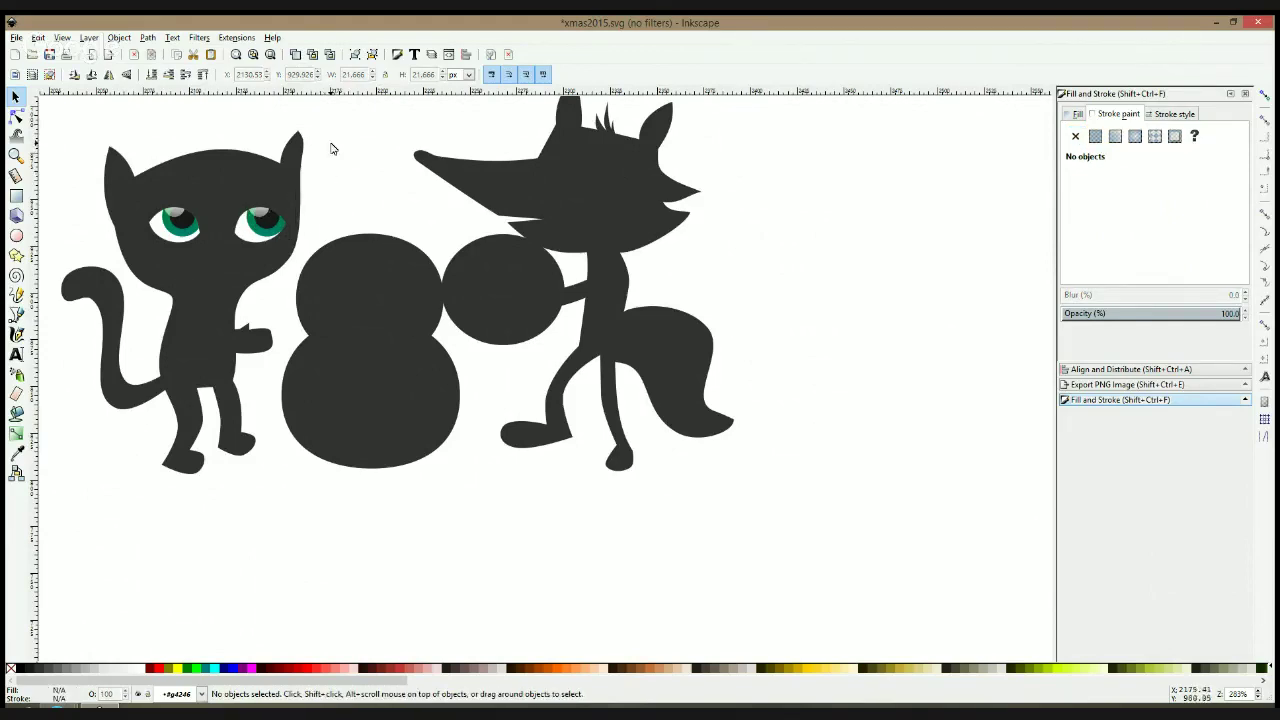
Rotate the head nodes of the eared character's body path slightly clockwise and tilt both eyes to match
{"action": "left_click", "coordinate": [16, 116]}
{"action": "left_click", "coordinate": [115, 162]}
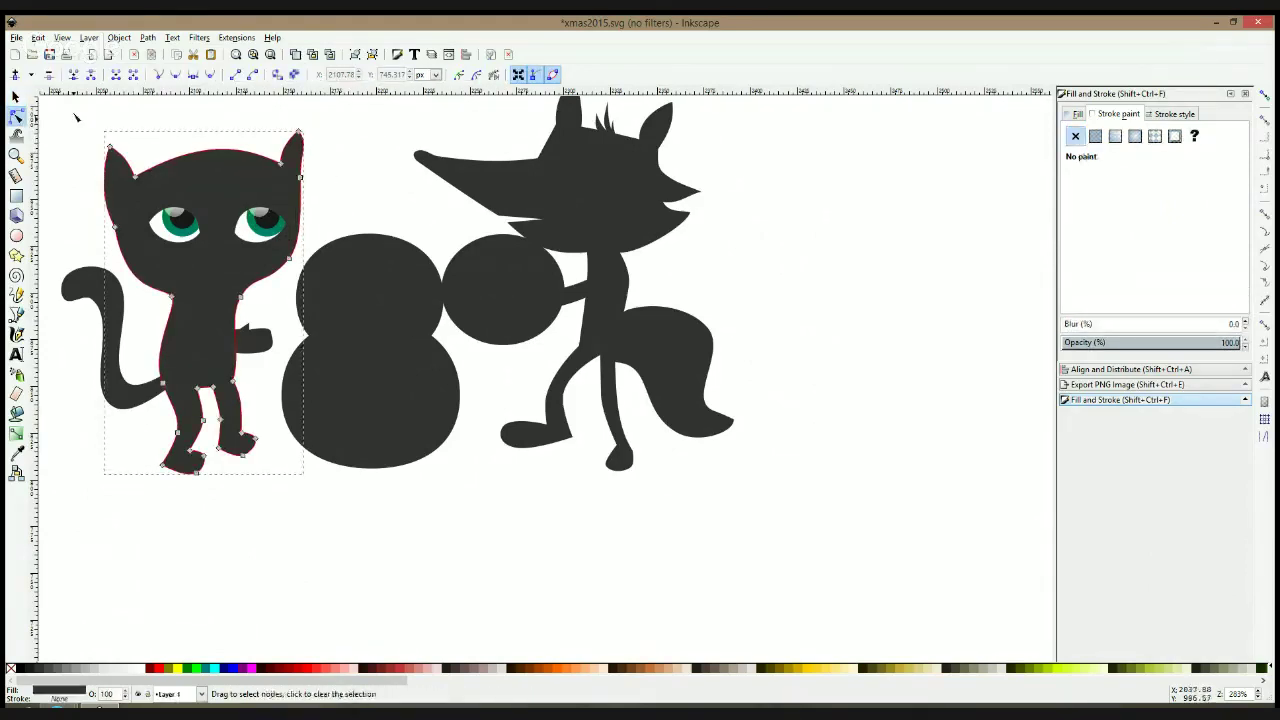
{"action": "left_click_drag", "start_coordinate": [73, 112], "coordinate": [322, 298]}
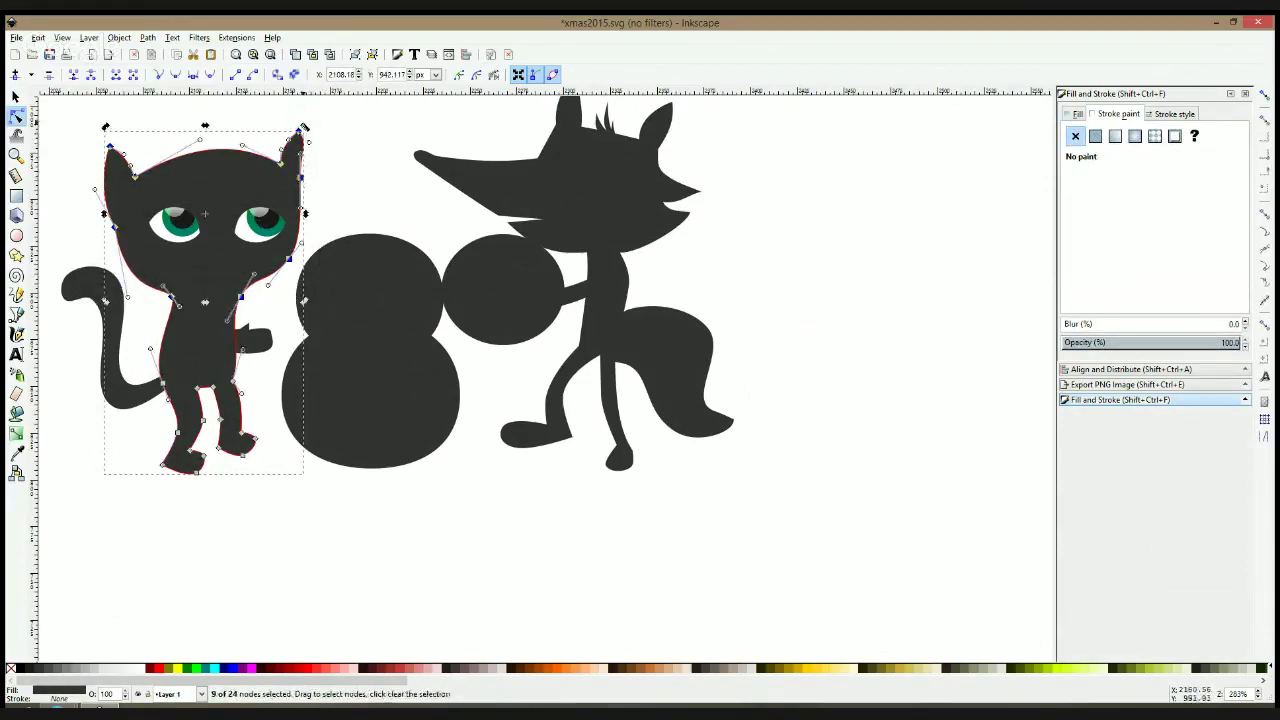
{"action": "mouse_move", "coordinate": [305, 128]}
{"action": "left_mouse_down"}
{"action": "mouse_move", "coordinate": [327, 148]}
{"action": "mouse_move", "coordinate": [128, 258]}
{"action": "left_mouse_up"}
{"action": "key", "text": "s"}
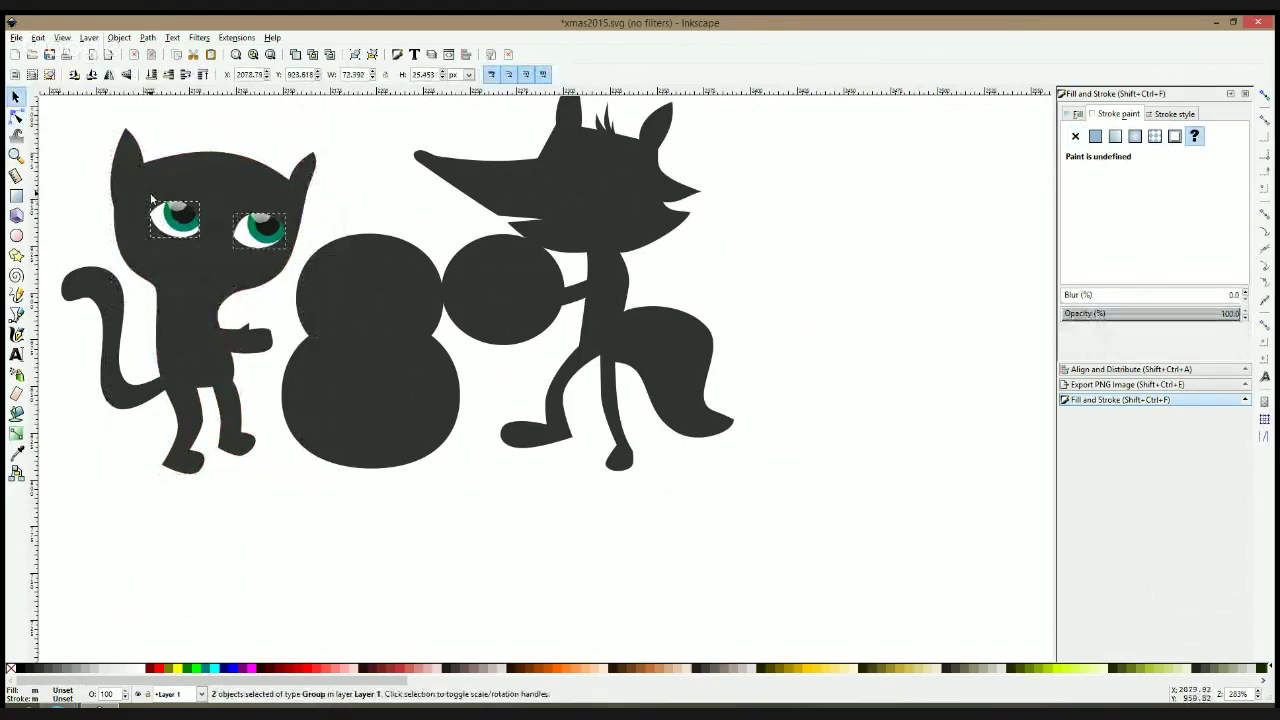
Enlarge the two eyes to about 85 px across the pair and reposition each one on the tilted head
{"action": "left_click_drag", "start_coordinate": [151, 199], "coordinate": [124, 182]}
{"action": "left_click_drag", "start_coordinate": [261, 219], "coordinate": [268, 221]}
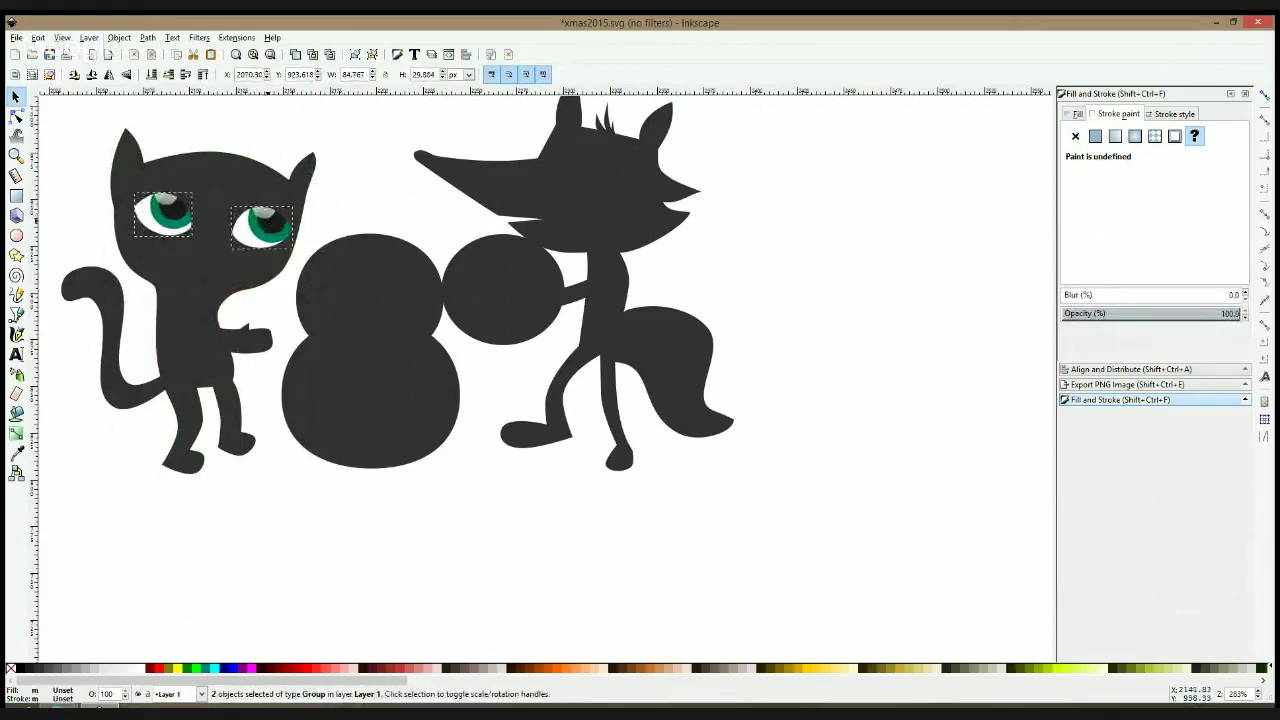
{"action": "left_click", "coordinate": [341, 210]}
{"action": "left_click_drag", "start_coordinate": [162, 209], "coordinate": [171, 212]}
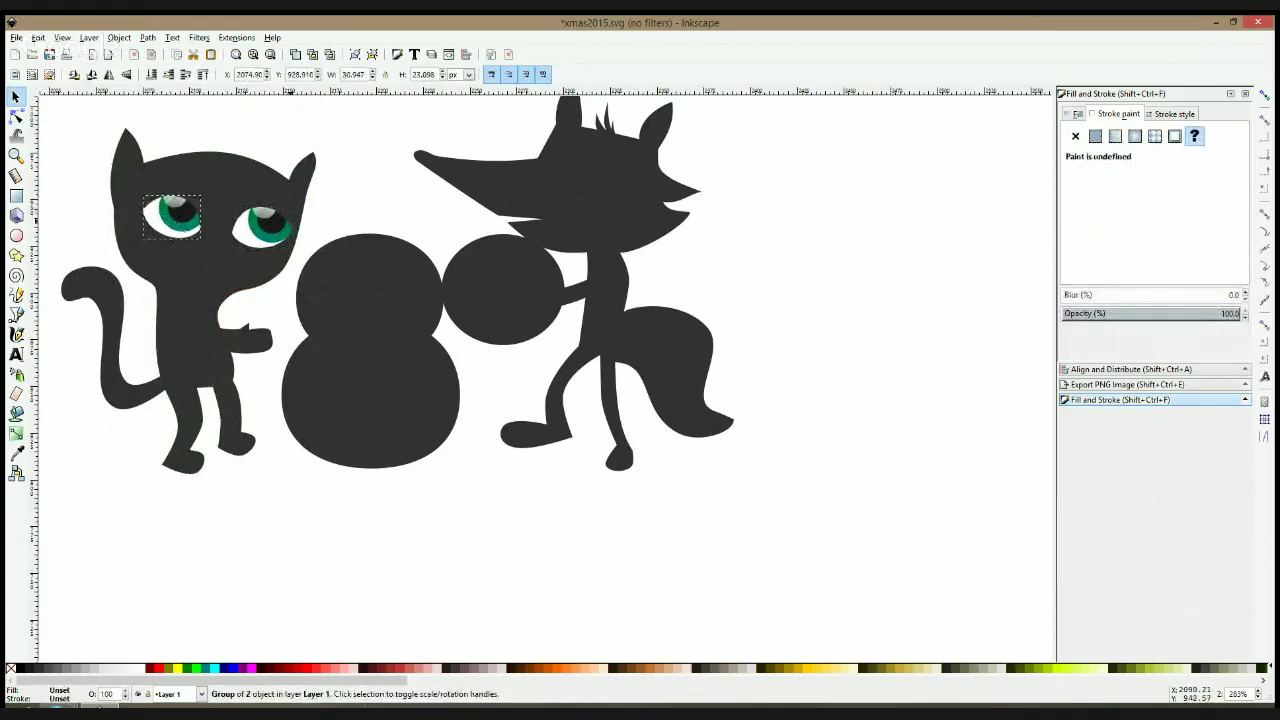
{"action": "left_click_drag", "start_coordinate": [282, 223], "coordinate": [277, 223]}
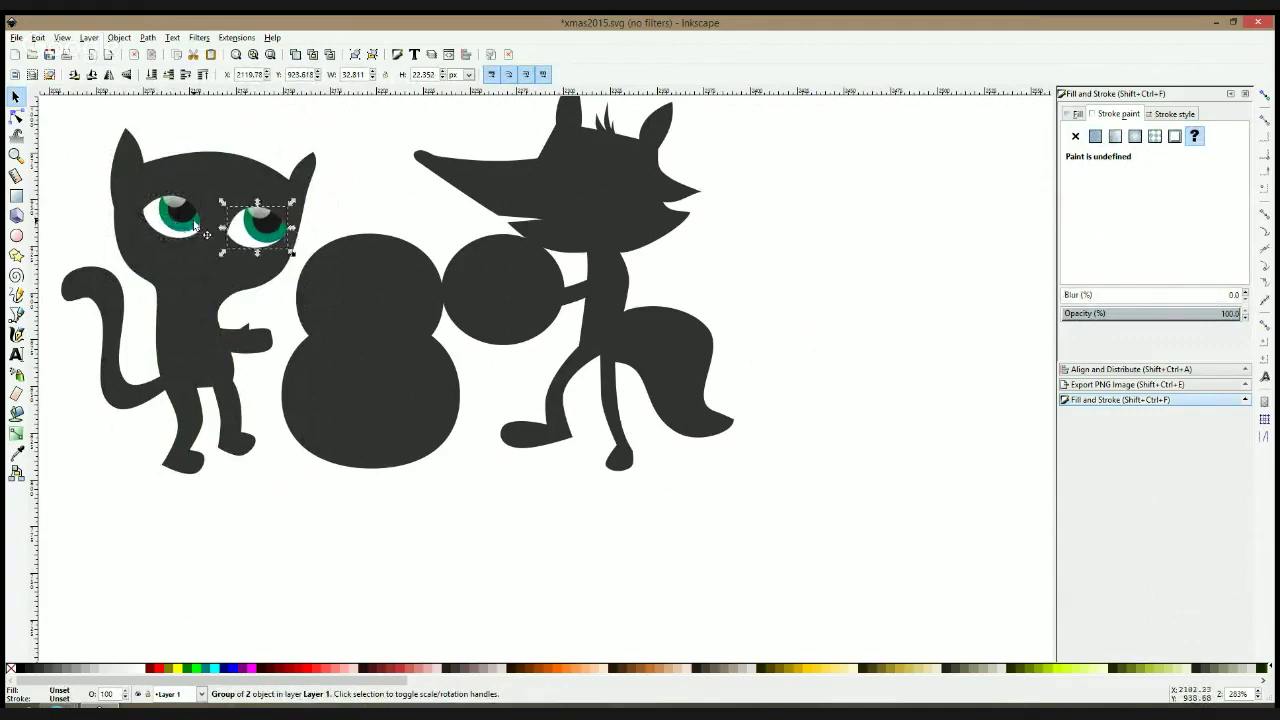
{"action": "left_click", "coordinate": [205, 231]}
{"action": "left_click", "coordinate": [346, 214]}
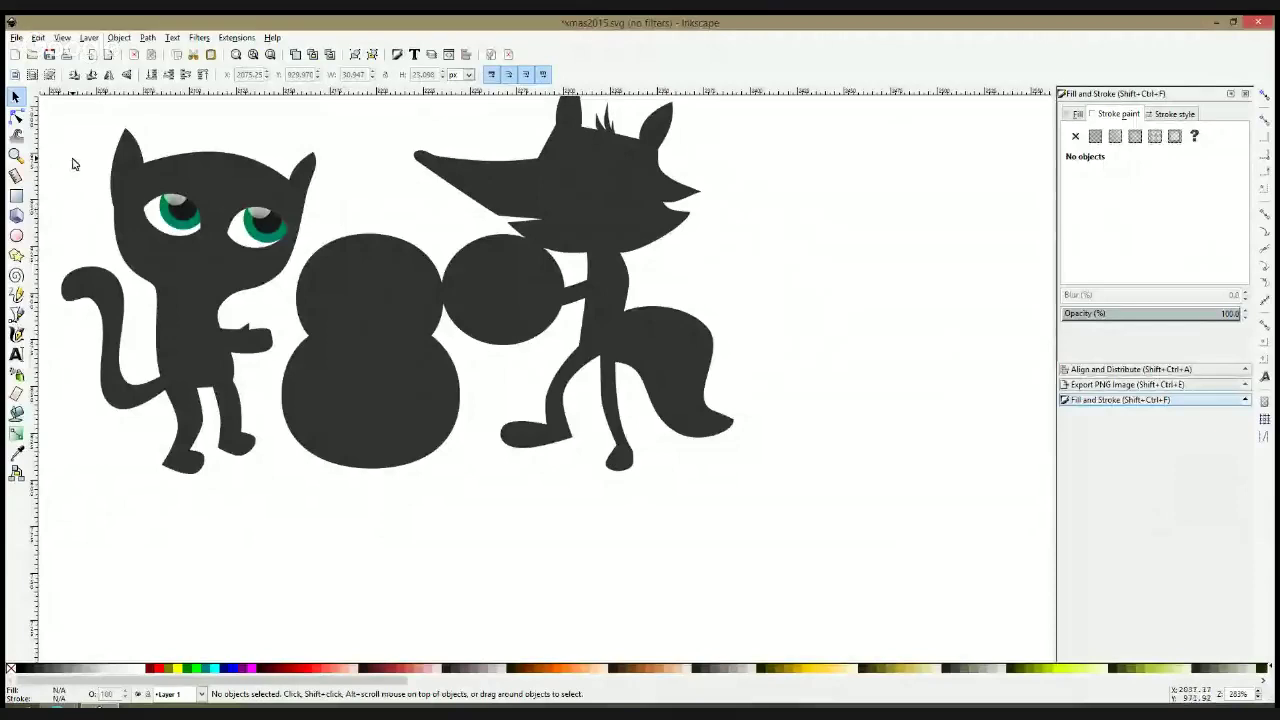
Fill the eared character's body and tail with light grey and its arm with a slightly lighter grey
{"action": "left_click", "coordinate": [155, 179]}
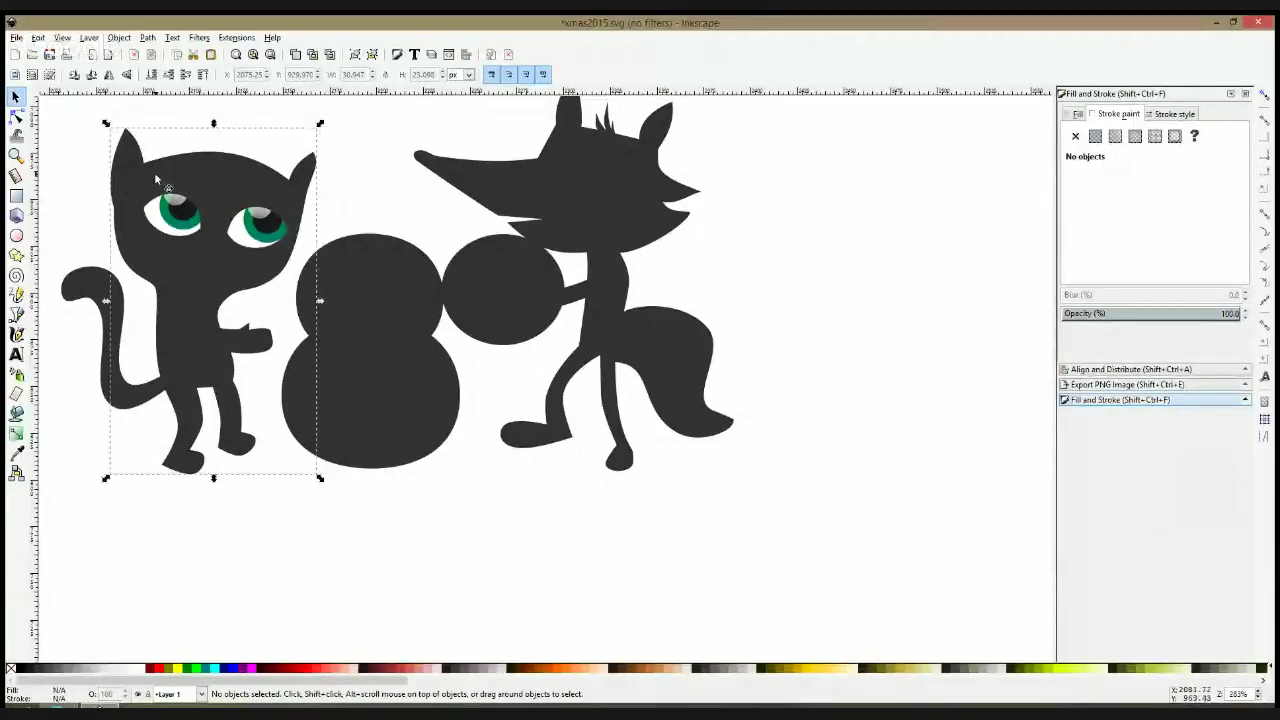
{"action": "left_click", "coordinate": [104, 385], "text": "shift"}
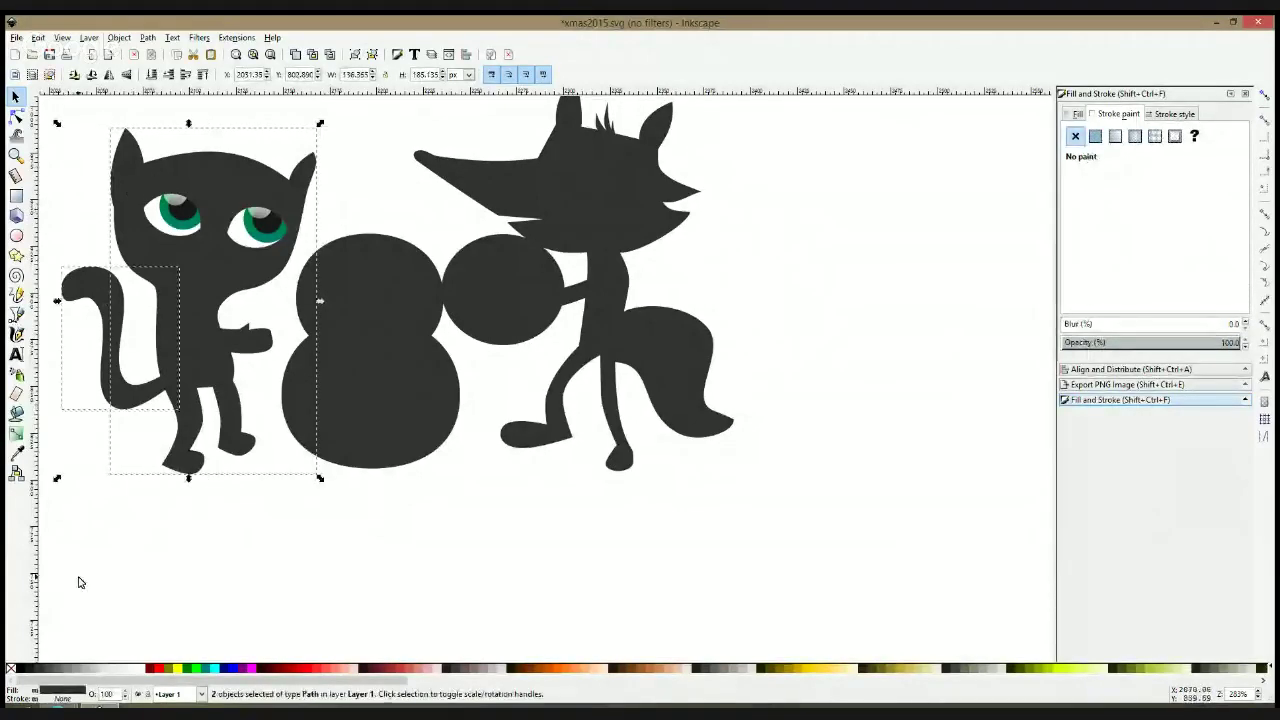
{"action": "left_click", "coordinate": [86, 676]}
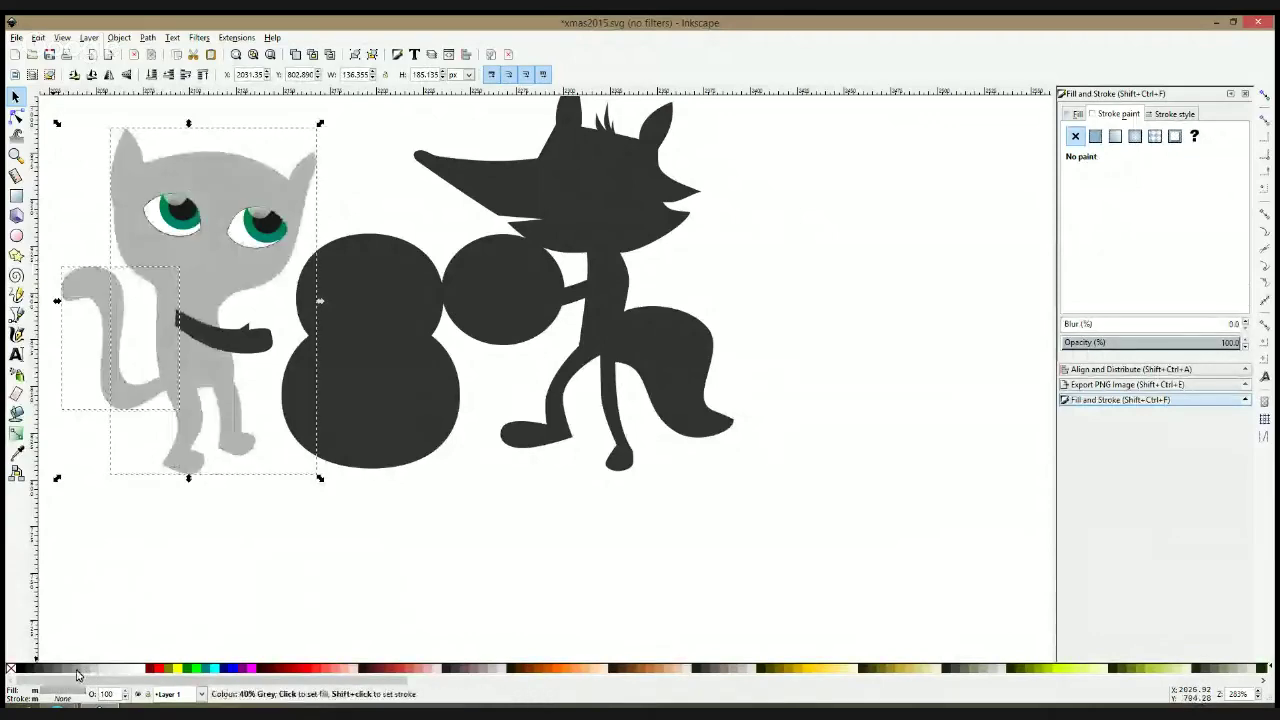
{"action": "left_click", "coordinate": [250, 340]}
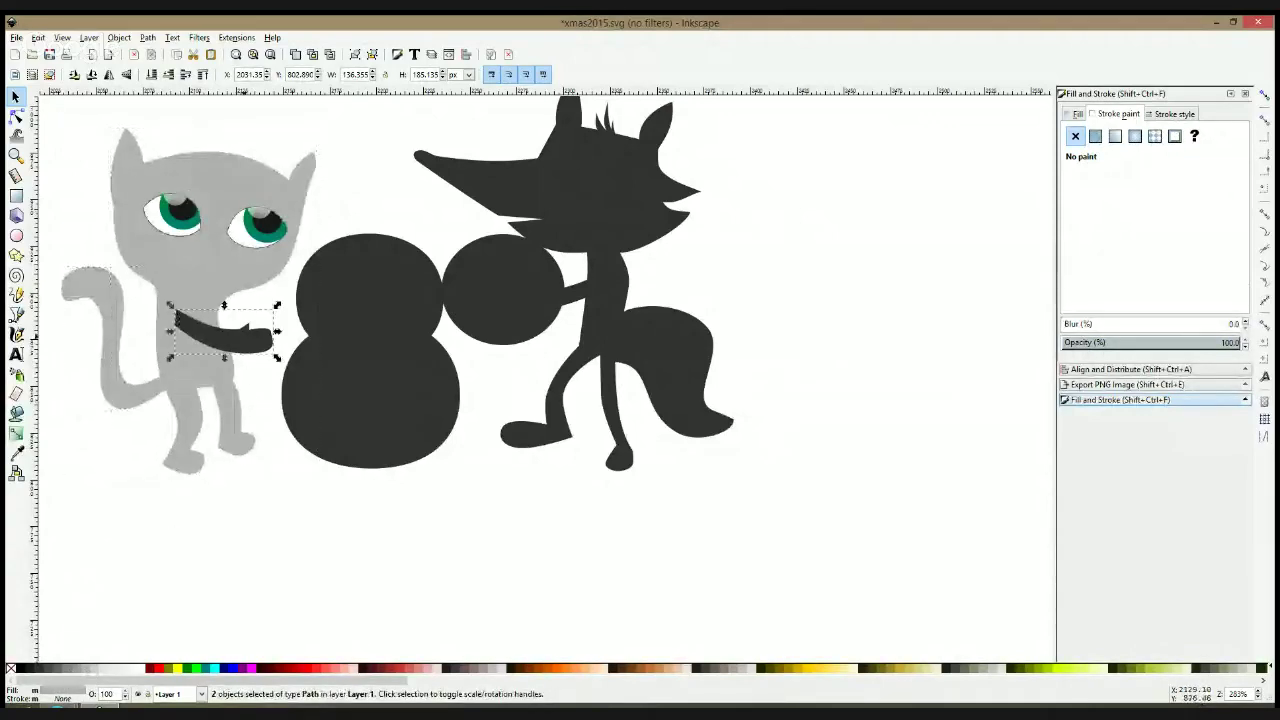
{"action": "left_click", "coordinate": [88, 673]}
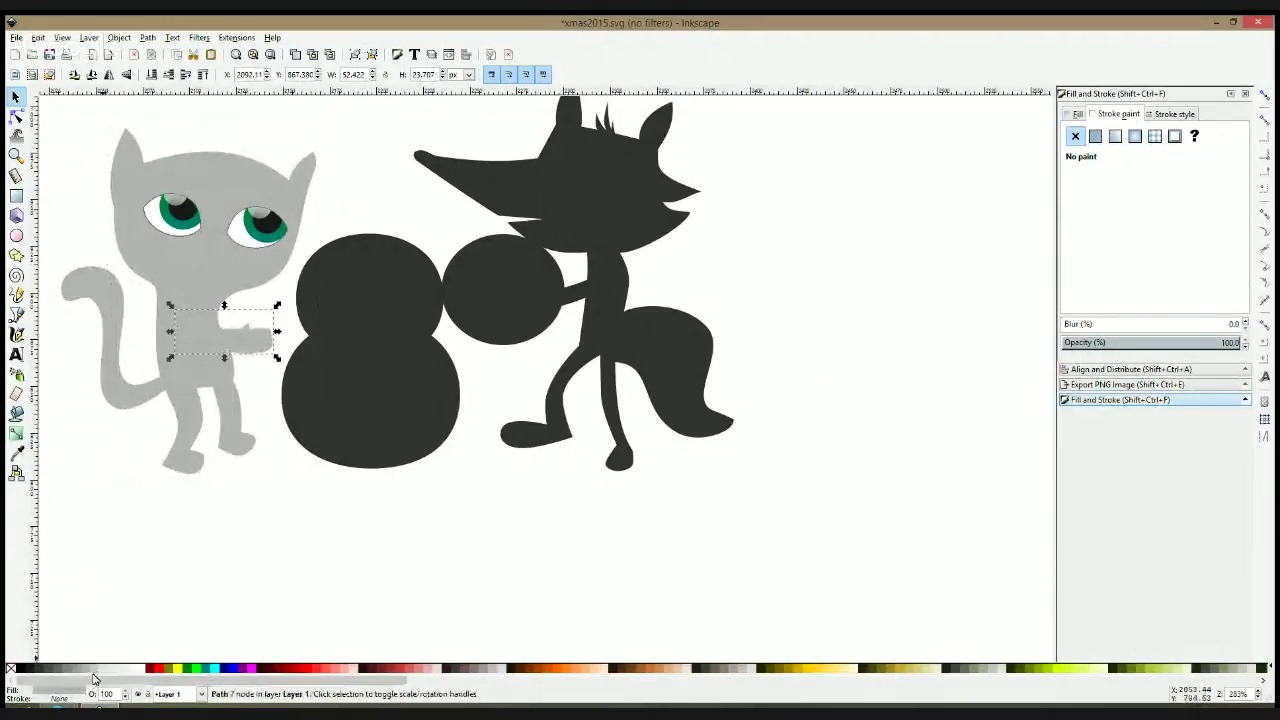
{"action": "left_click", "coordinate": [200, 556]}
Set the stroke width of both almond eye outlines to 2 px
{"action": "left_click_drag", "start_coordinate": [264, 271], "coordinate": [364, 288]}
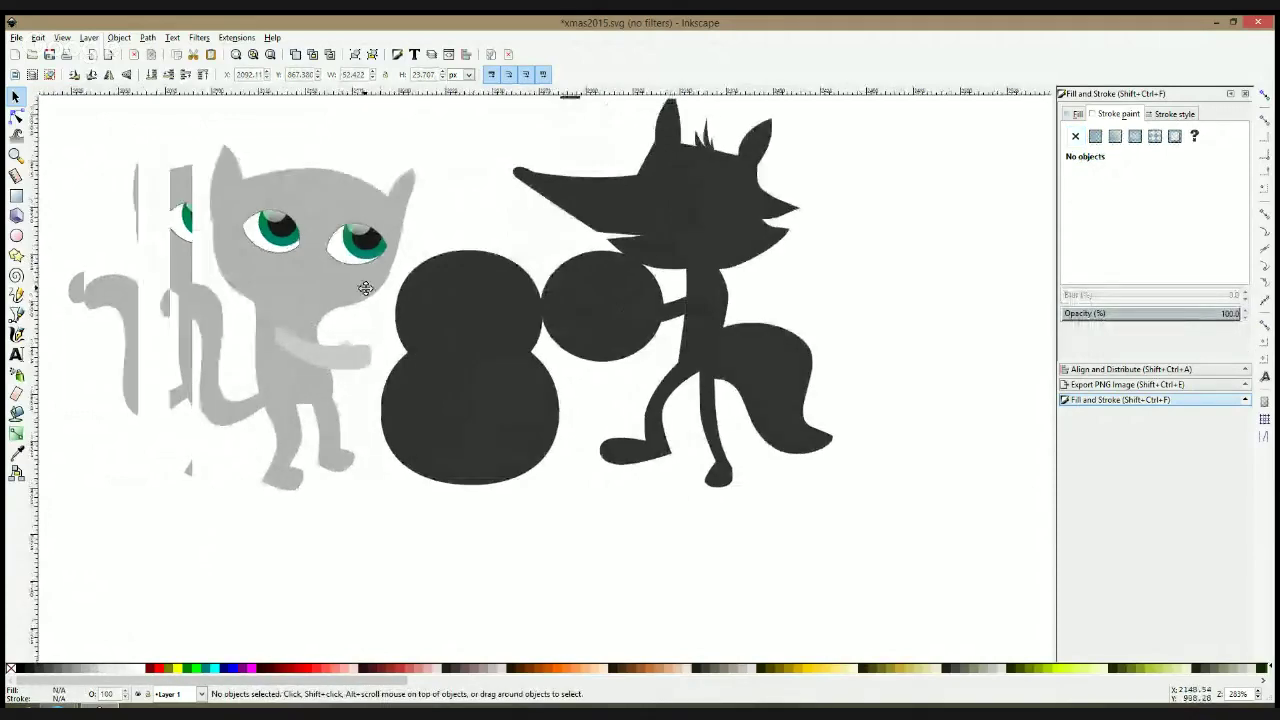
{"action": "left_click", "coordinate": [251, 235], "text": "ctrl"}
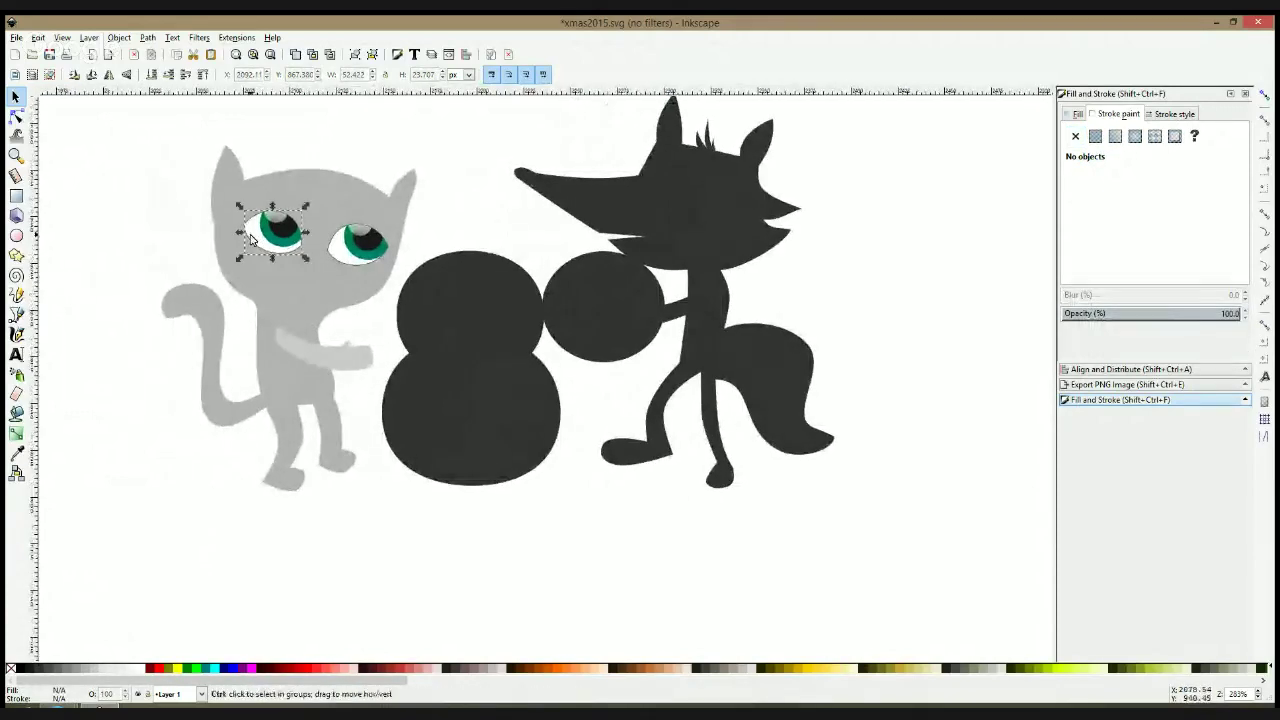
{"action": "left_click", "coordinate": [334, 253], "text": "ctrl+shift"}
{"action": "left_click", "coordinate": [456, 212]}
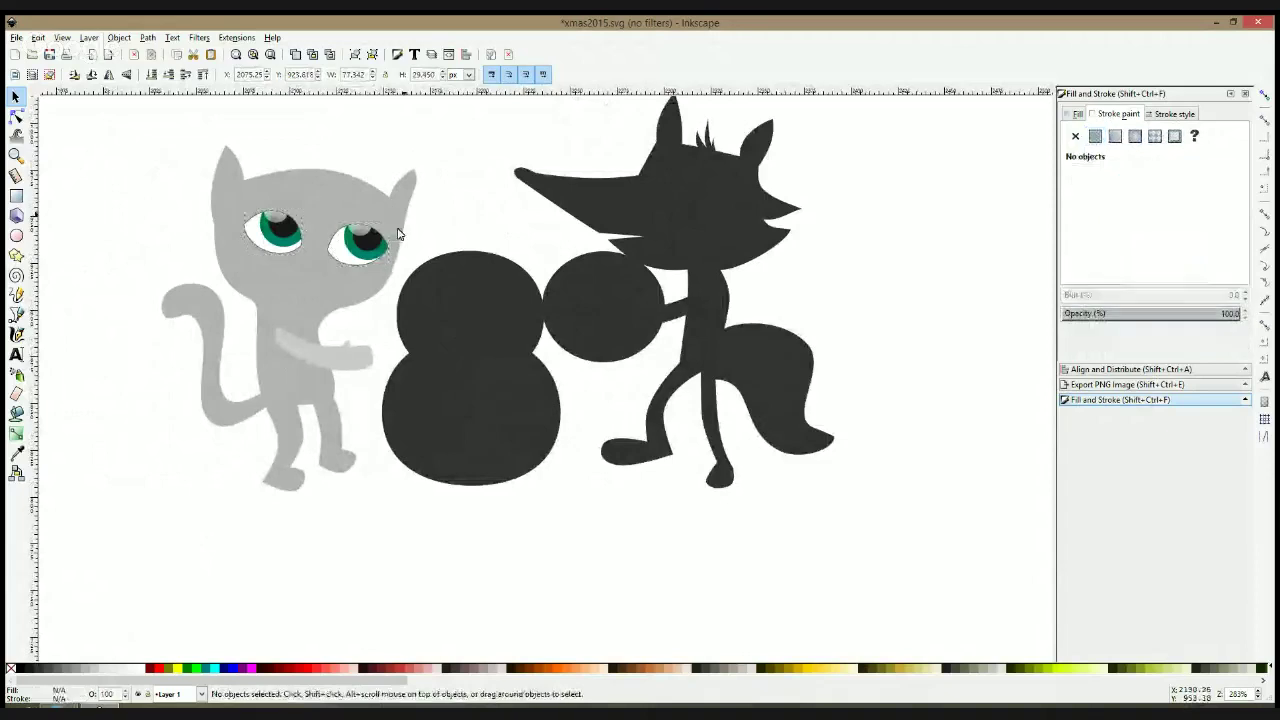
{"action": "left_click", "coordinate": [344, 254], "text": "ctrl"}
{"action": "left_click", "coordinate": [286, 243], "text": "ctrl+shift"}
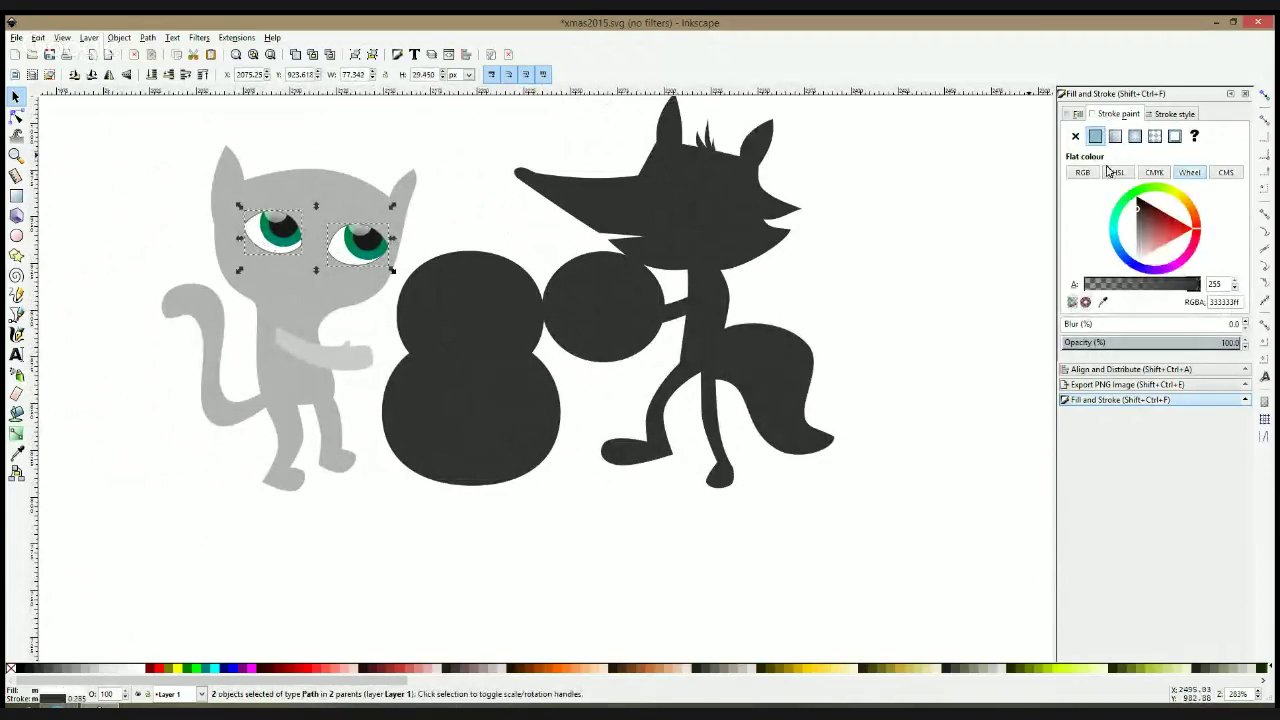
{"action": "left_click", "coordinate": [1176, 114]}
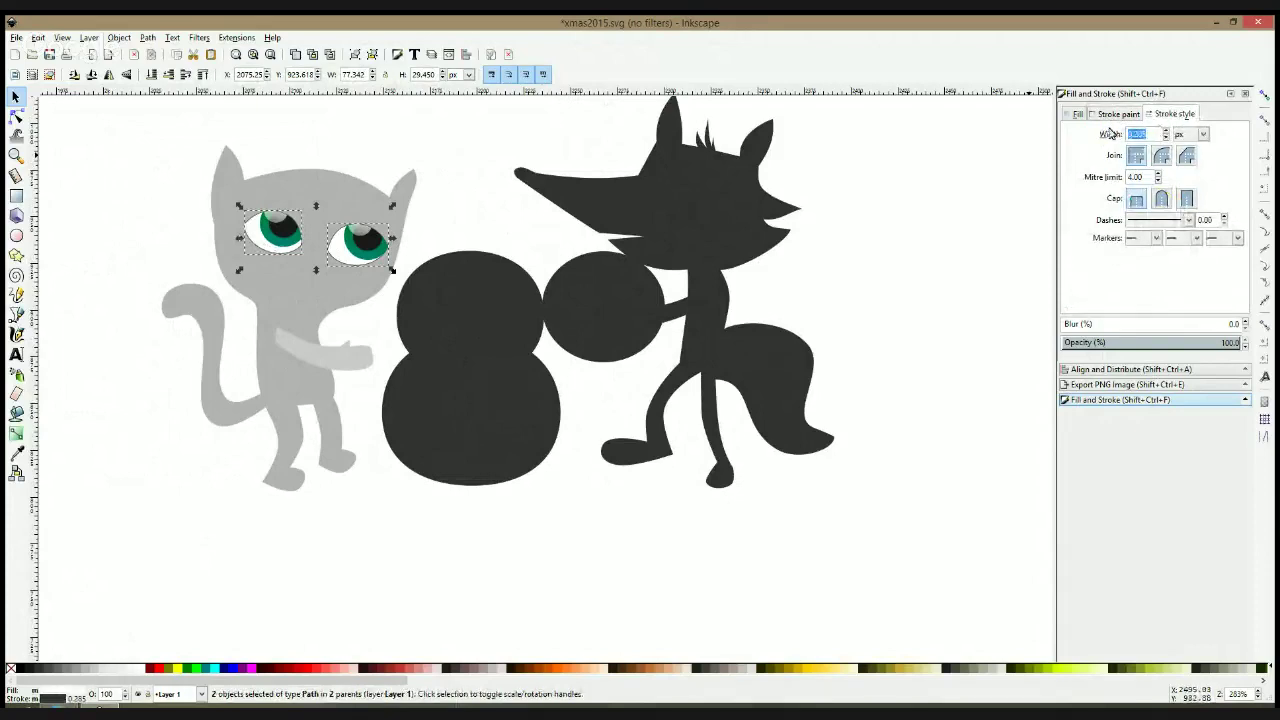
{"action": "type", "text": "2"}
{"action": "key", "text": "Return"}
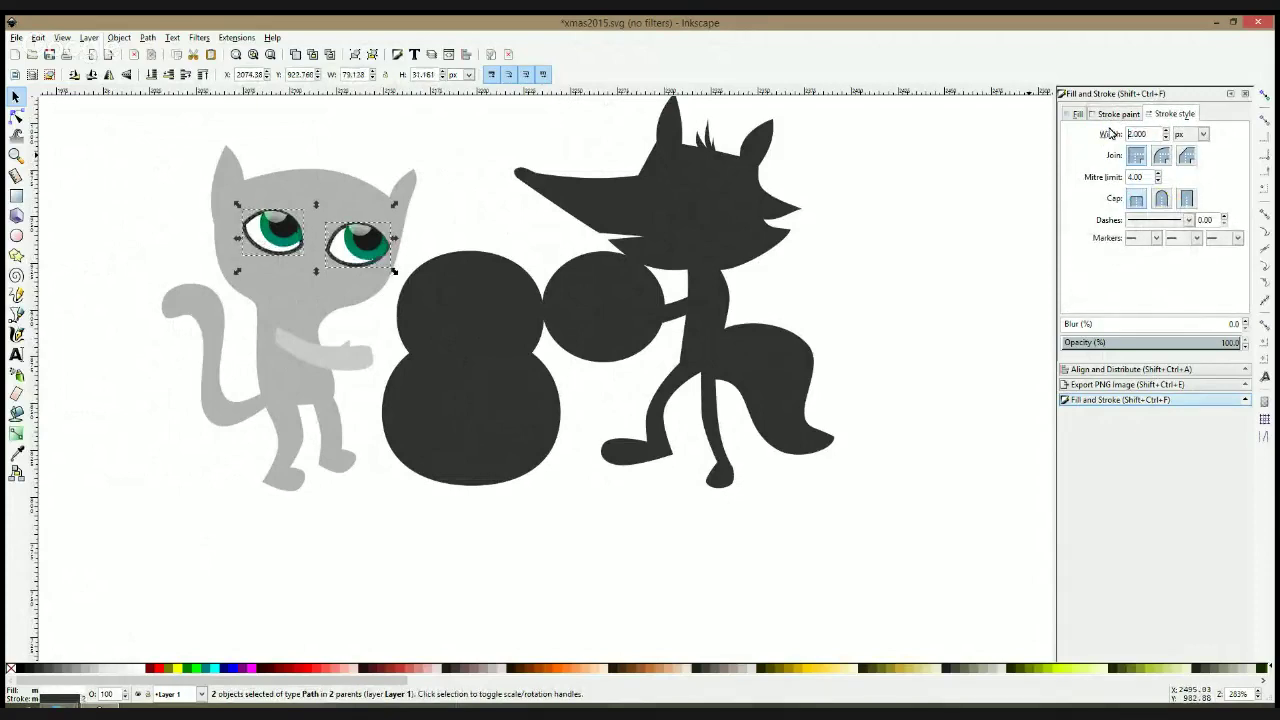
{"action": "left_click", "coordinate": [492, 193]}
Nudge the left eye's clipped iris group slightly down and left within its outline, and rotate it slightly
{"action": "scroll", "coordinate": [342, 254], "scroll_direction": "up", "scroll_amount": 2}
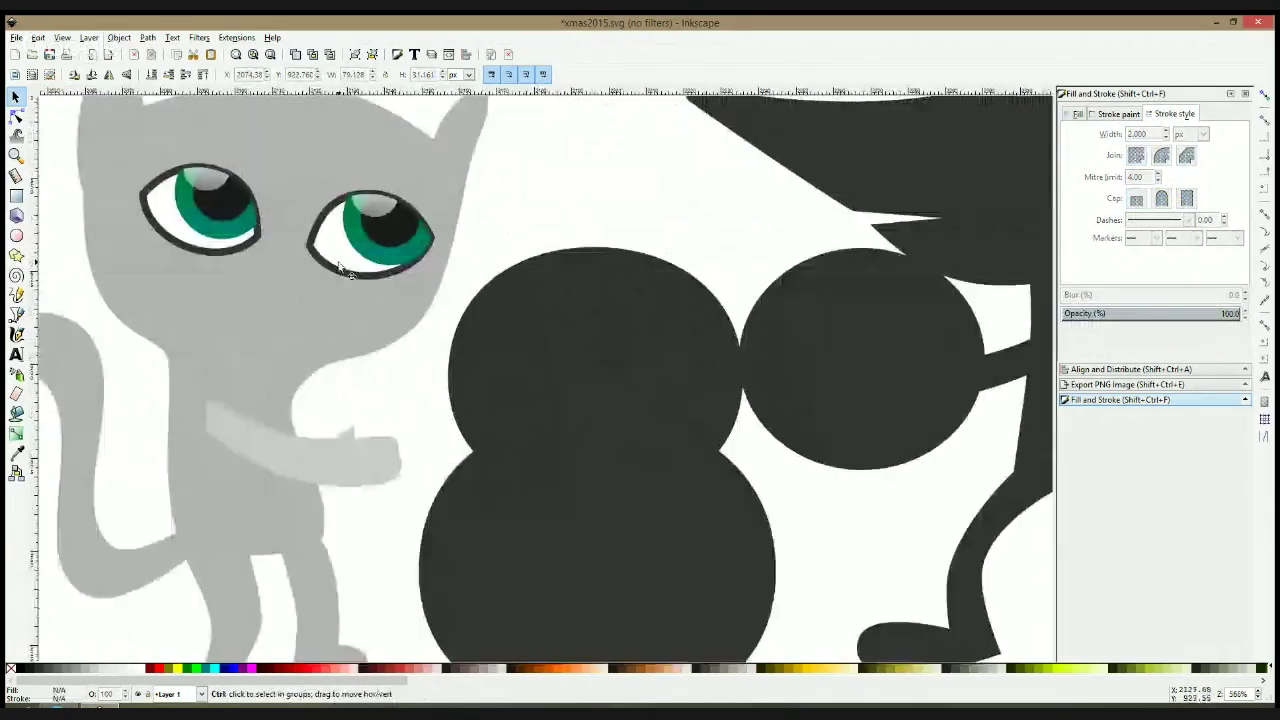
{"action": "left_click", "coordinate": [214, 209], "text": "ctrl"}
{"action": "left_click", "coordinate": [226, 240]}
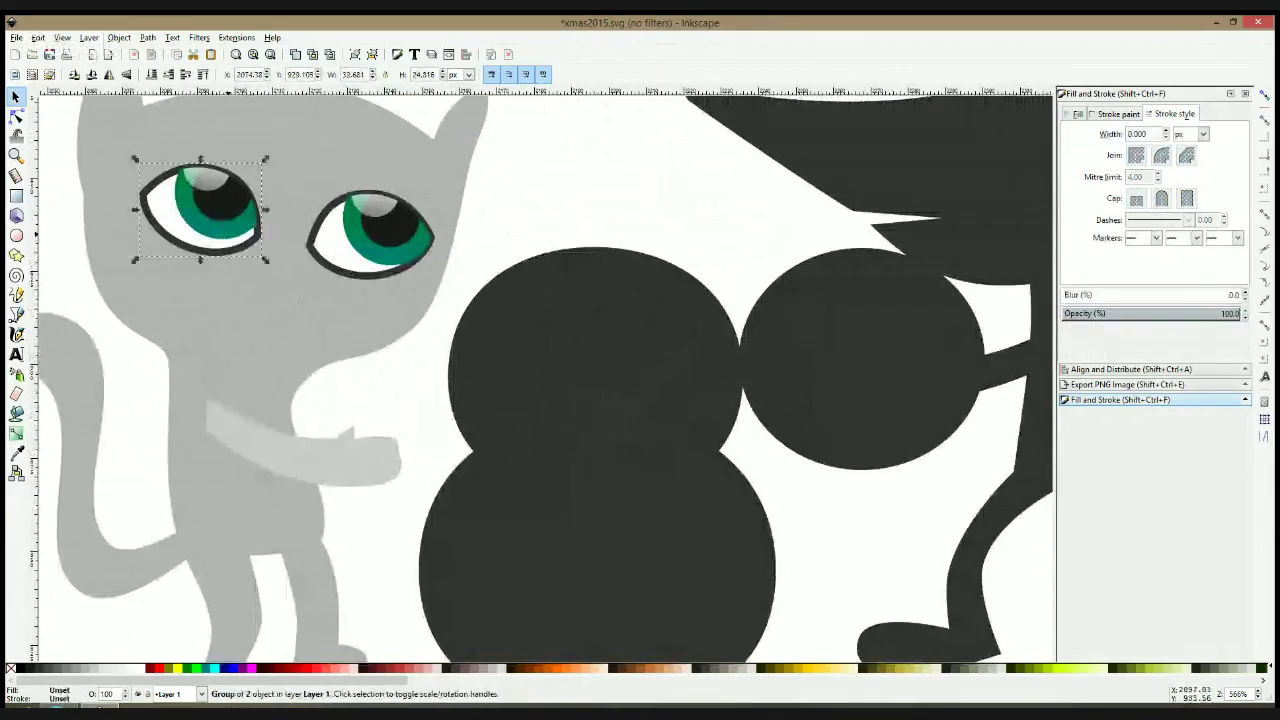
{"action": "double_click", "coordinate": [229, 232]}
{"action": "left_click", "coordinate": [229, 233]}
{"action": "left_click_drag", "start_coordinate": [228, 234], "coordinate": [225, 241]}
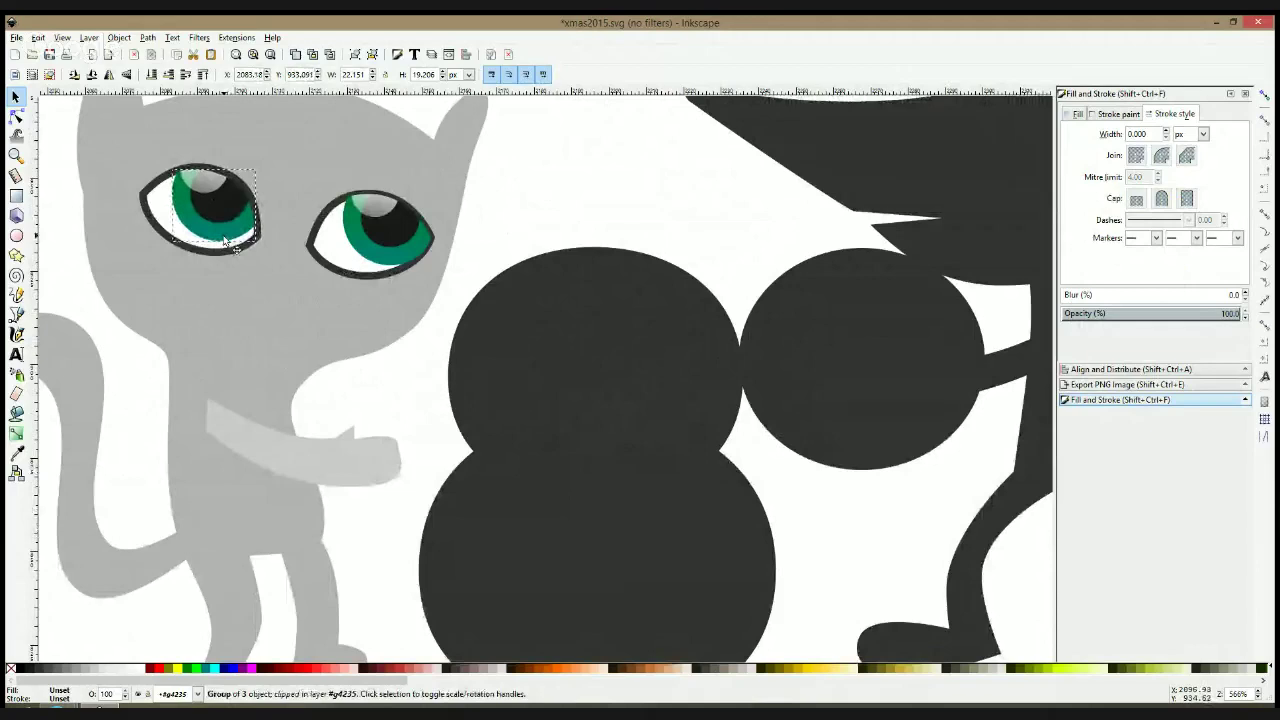
{"action": "left_click", "coordinate": [225, 241]}
{"action": "left_click_drag", "start_coordinate": [166, 168], "coordinate": [169, 172]}
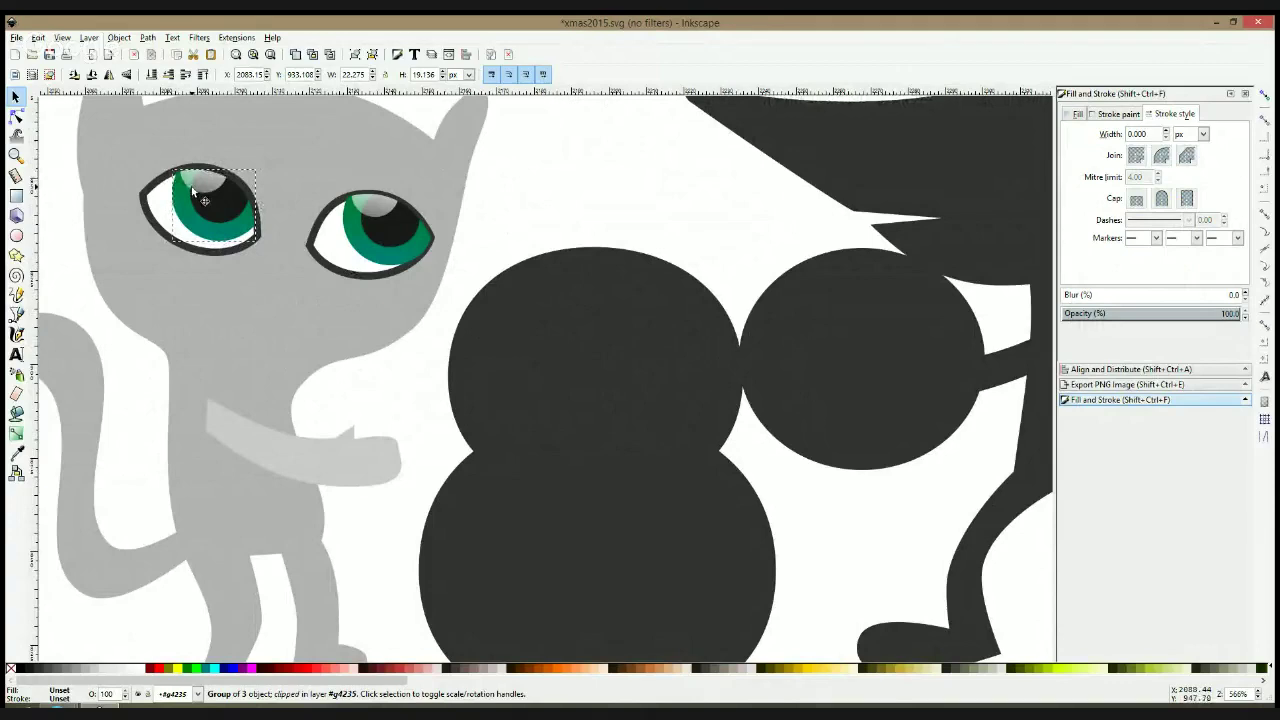
Undo the latest iris and outline changes, and remove the stroke paint from the white shapes of both eyes
{"action": "key", "text": "ctrl+z"}
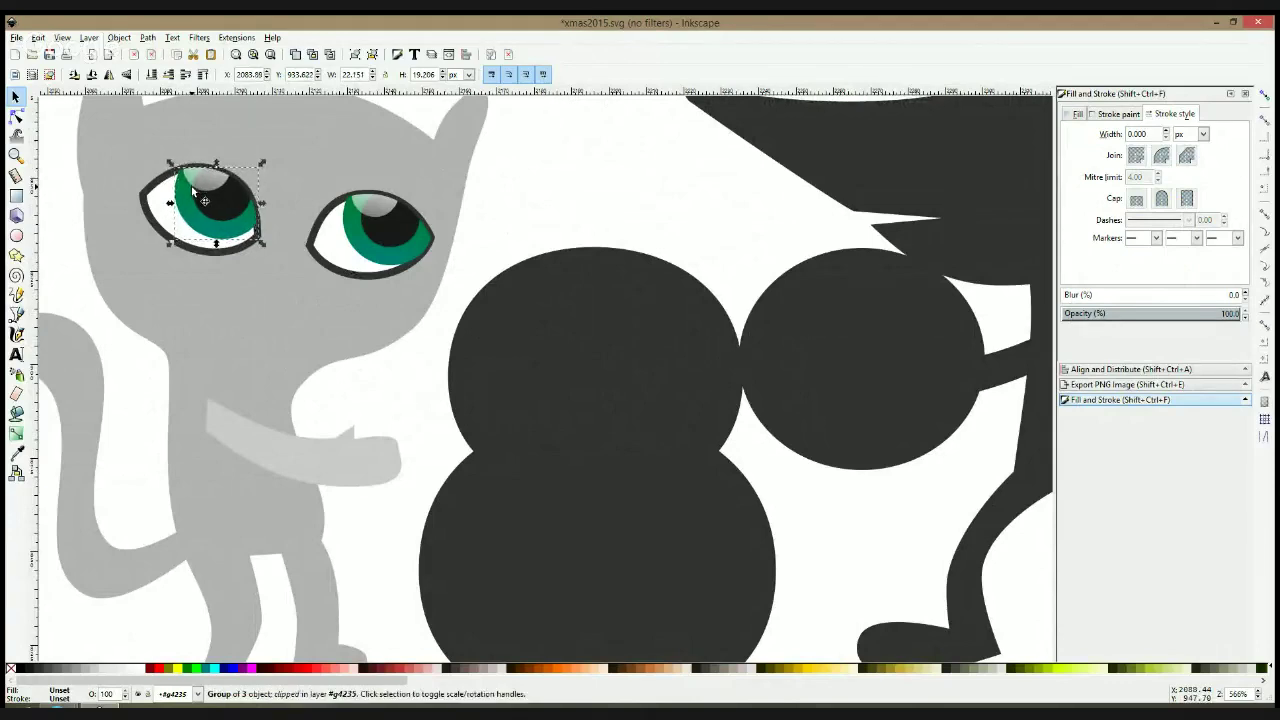
{"action": "key", "text": "ctrl+z"}
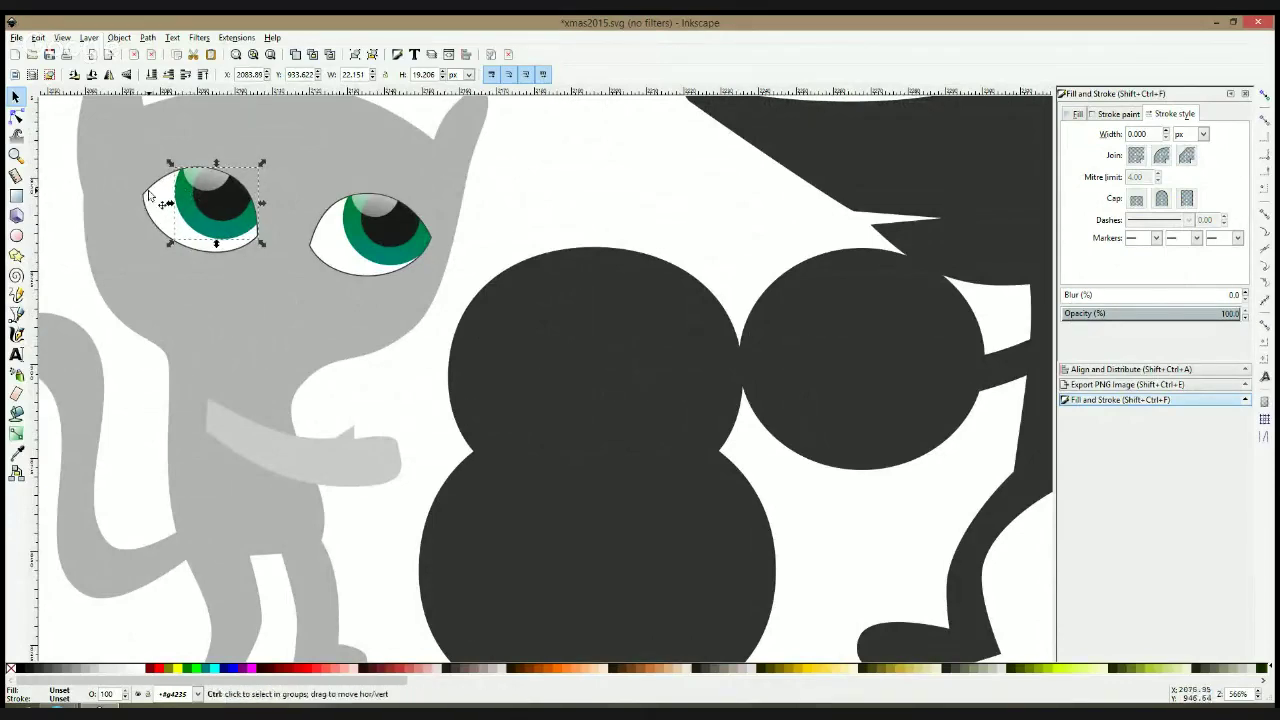
{"action": "left_click", "coordinate": [328, 250], "text": "shift"}
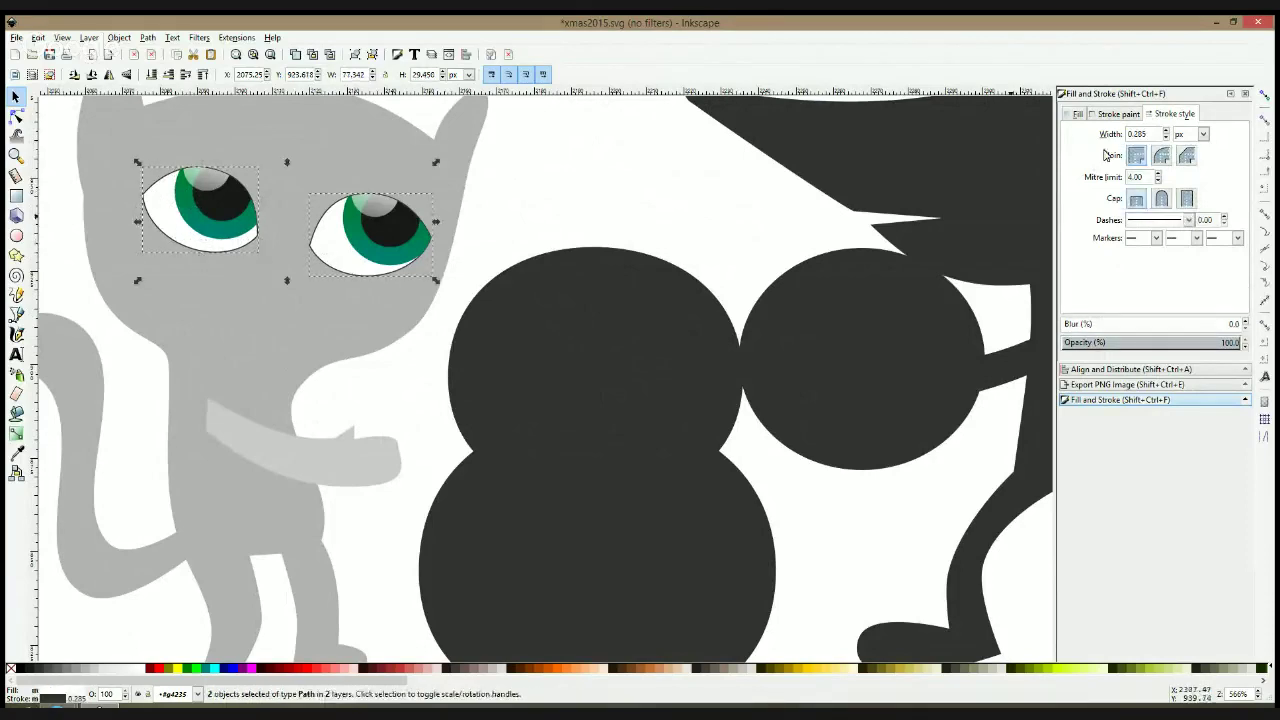
{"action": "left_click", "coordinate": [1112, 113]}
{"action": "left_click", "coordinate": [1075, 136]}
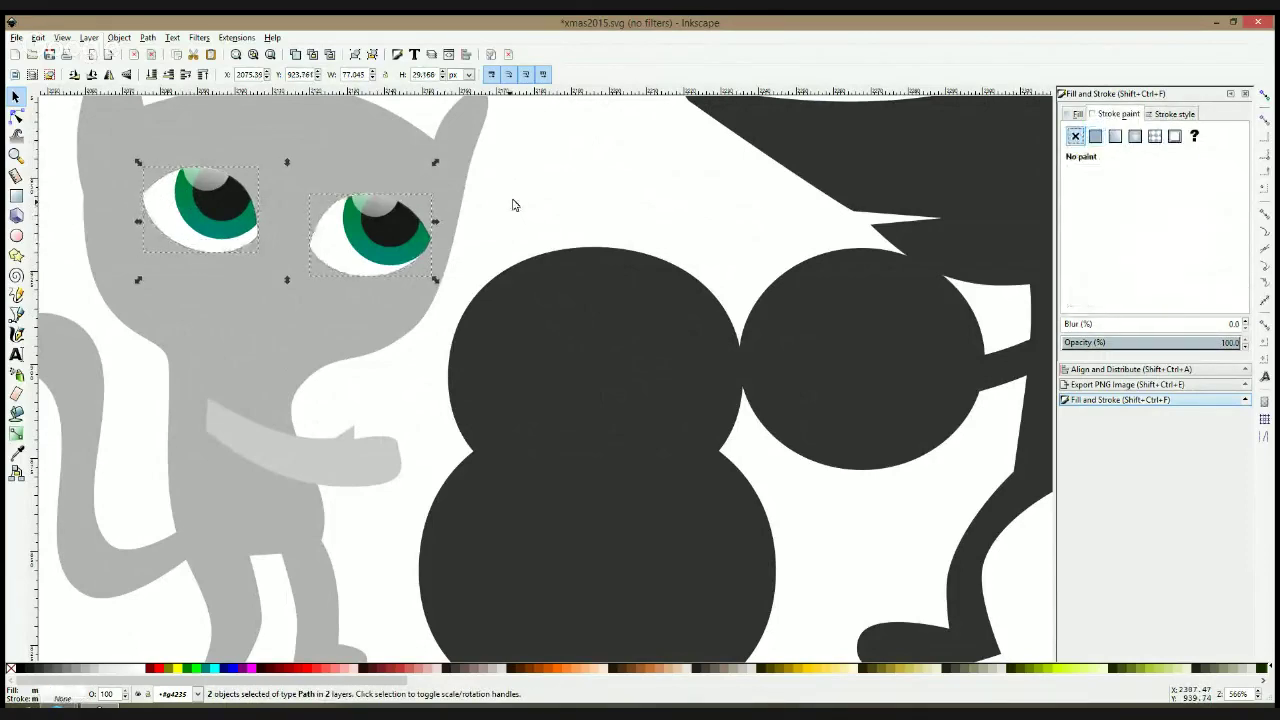
Duplicate the white shape of the cat's left-hand eye and fill the copy with a near-black colour
{"action": "left_click", "coordinate": [208, 252]}
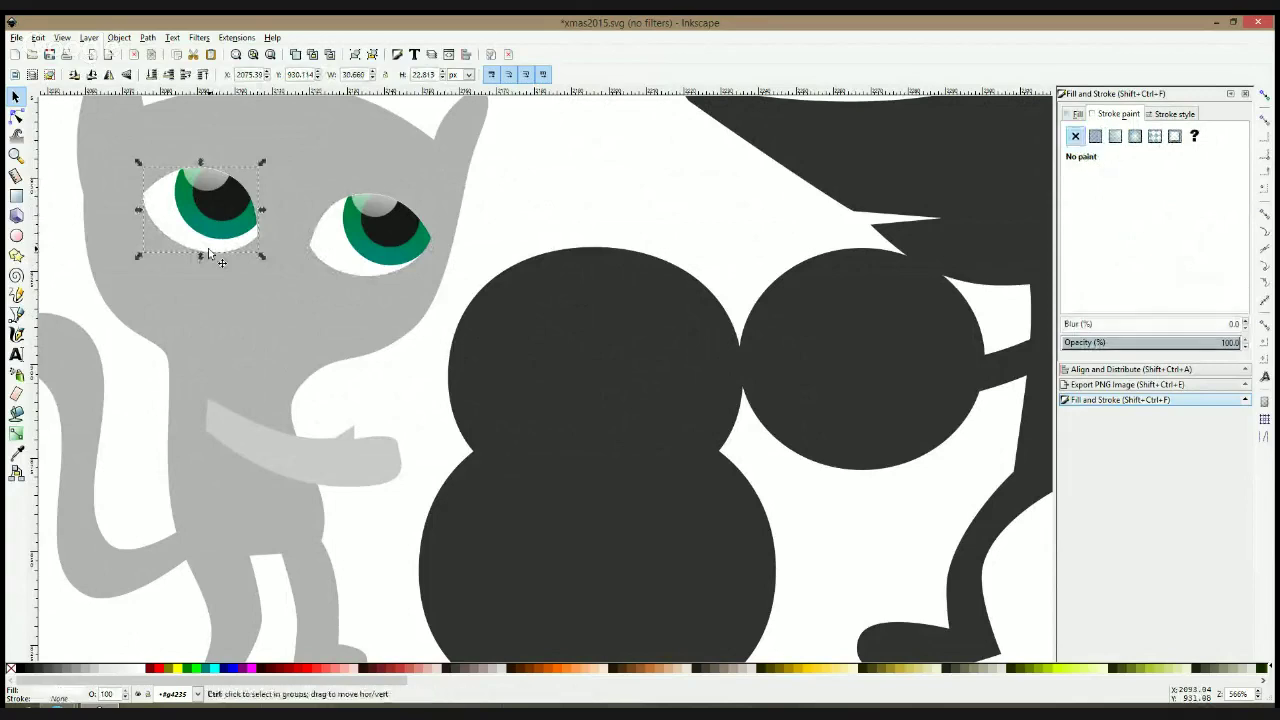
{"action": "key", "text": "ctrl+x"}
{"action": "left_click", "coordinate": [208, 250]}
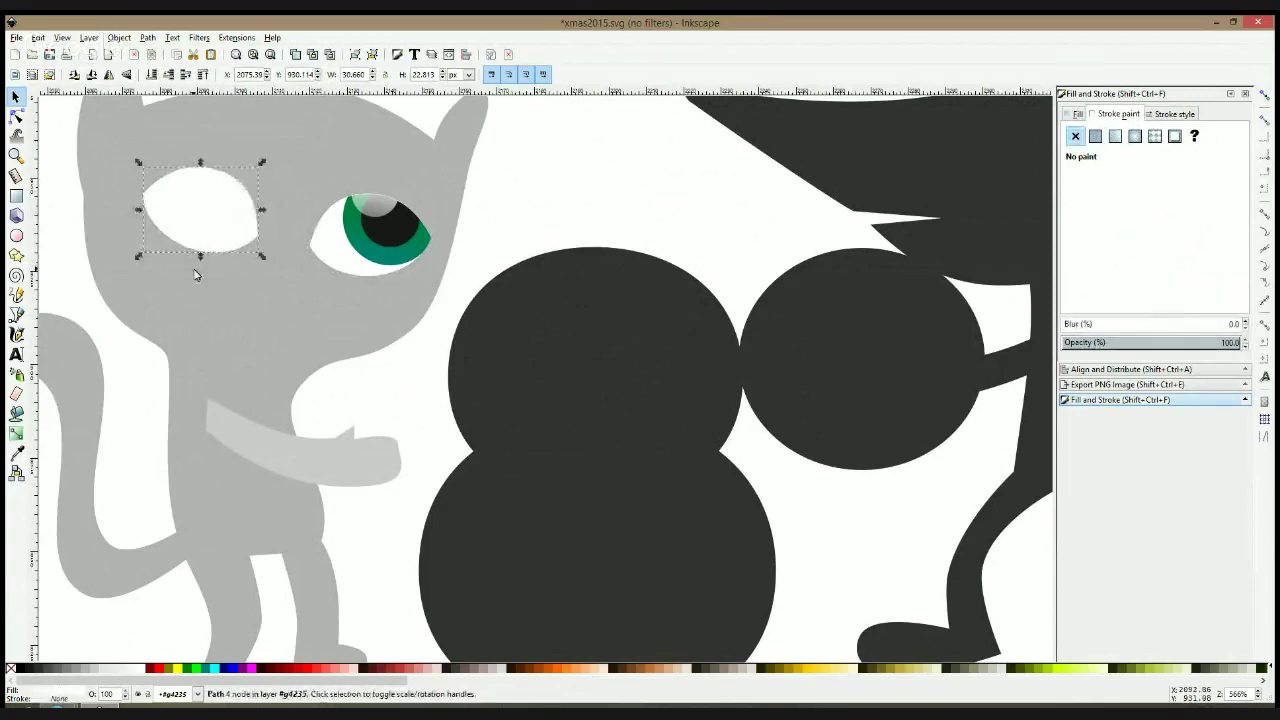
{"action": "left_click", "coordinate": [34, 668]}
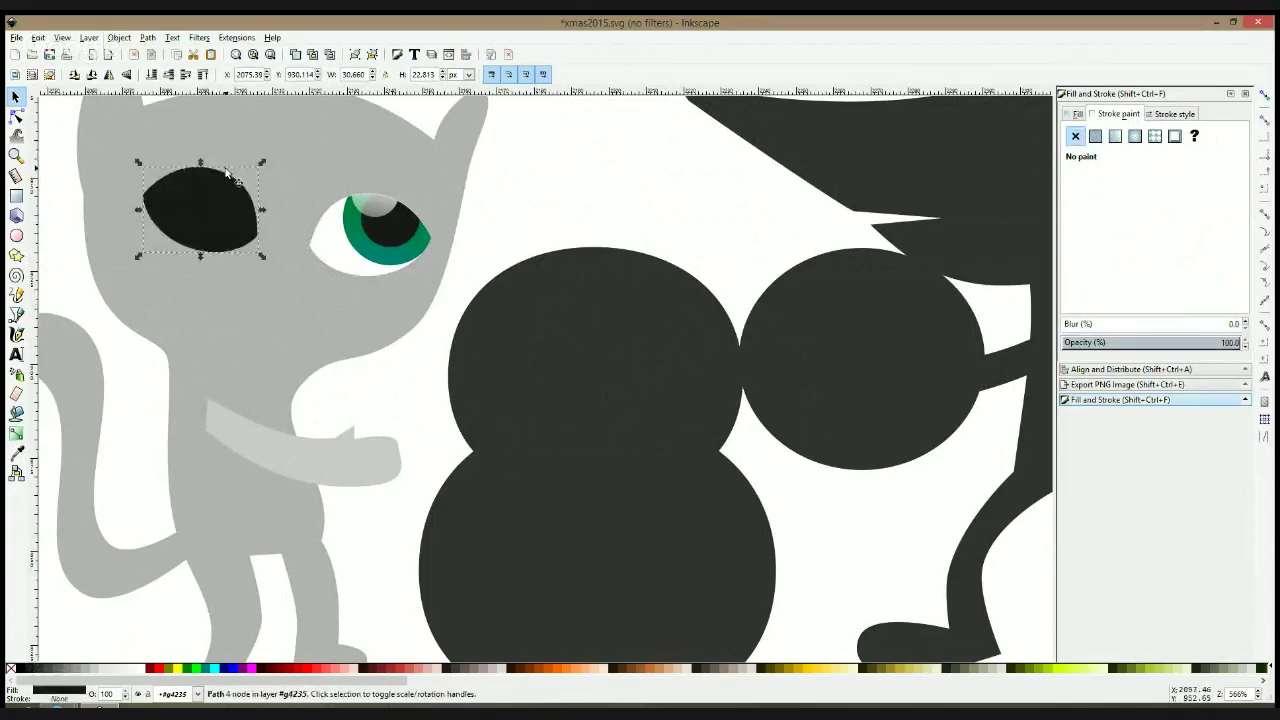
Lower the dark copy behind the left-hand eye and enlarge it to about 32.6 by 24.2 px
{"action": "key", "text": "Page_Down"}
{"action": "key", "text": "Page_Down"}
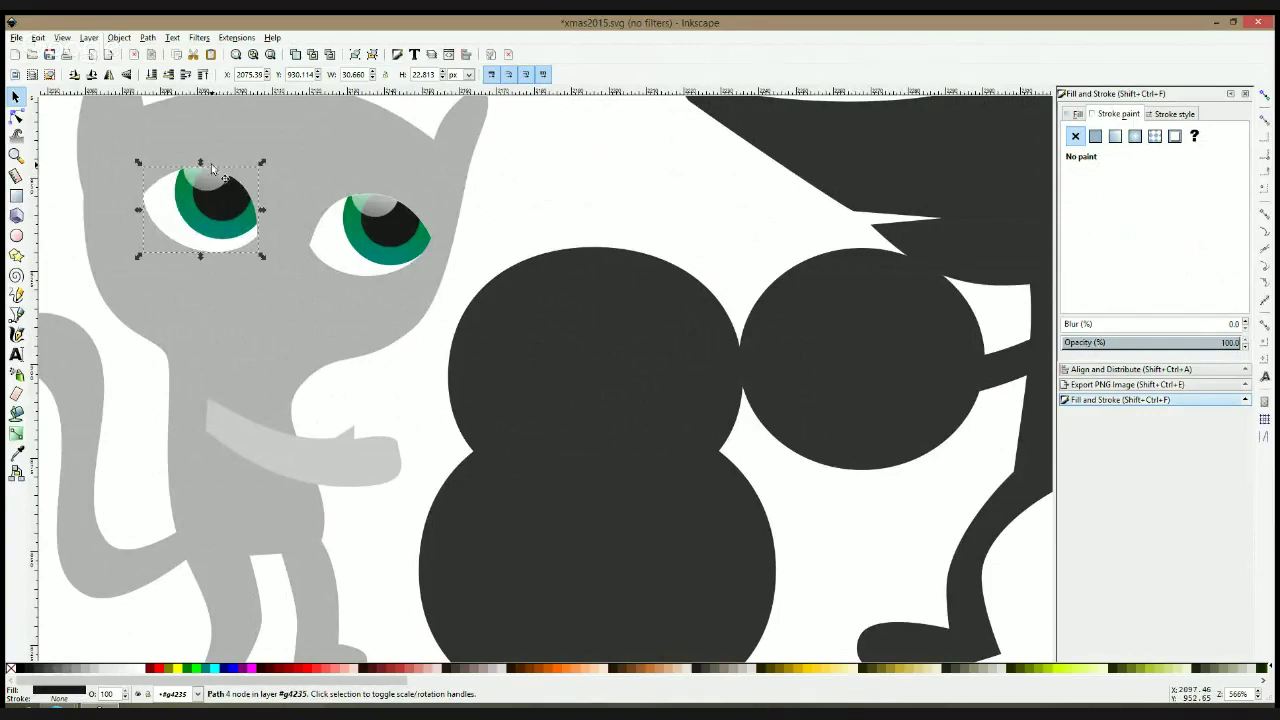
{"action": "left_click_drag", "start_coordinate": [203, 160], "coordinate": [204, 158]}
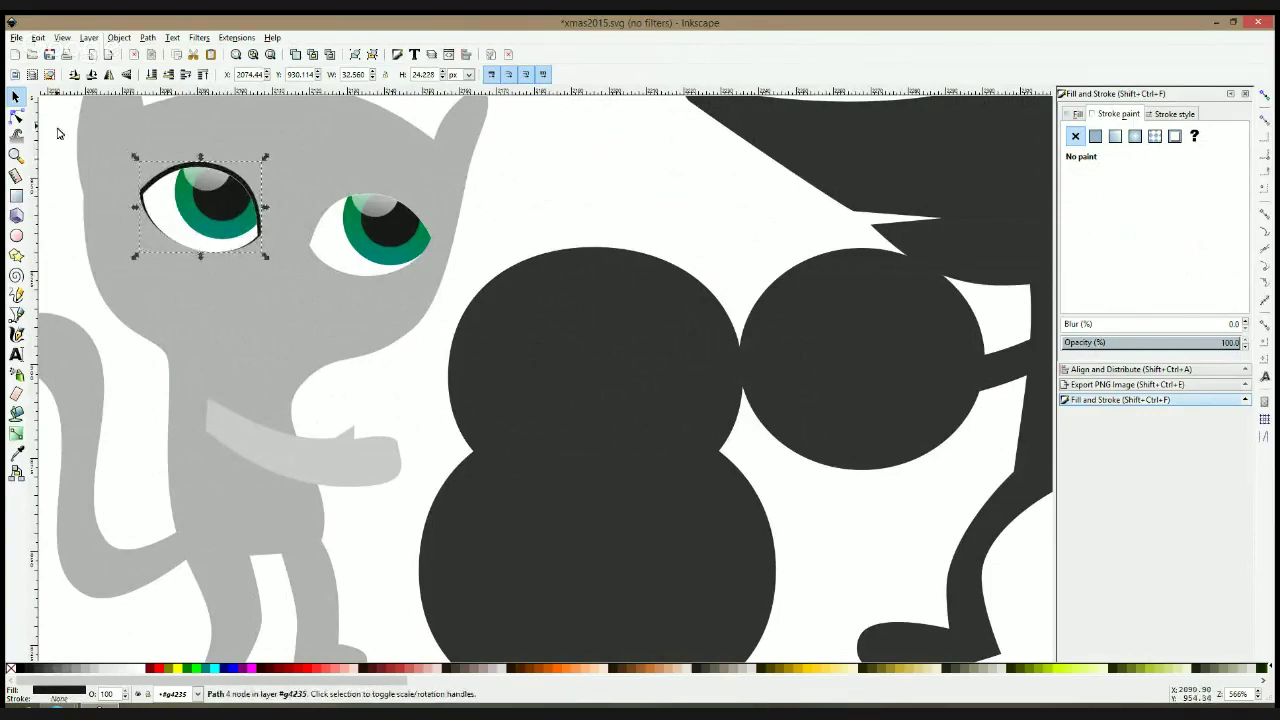
Recolour the dark eyelid shape 80% Grey and edit its nodes into a thicker upper lid with a pointed outer corner
{"action": "left_click", "coordinate": [16, 116]}
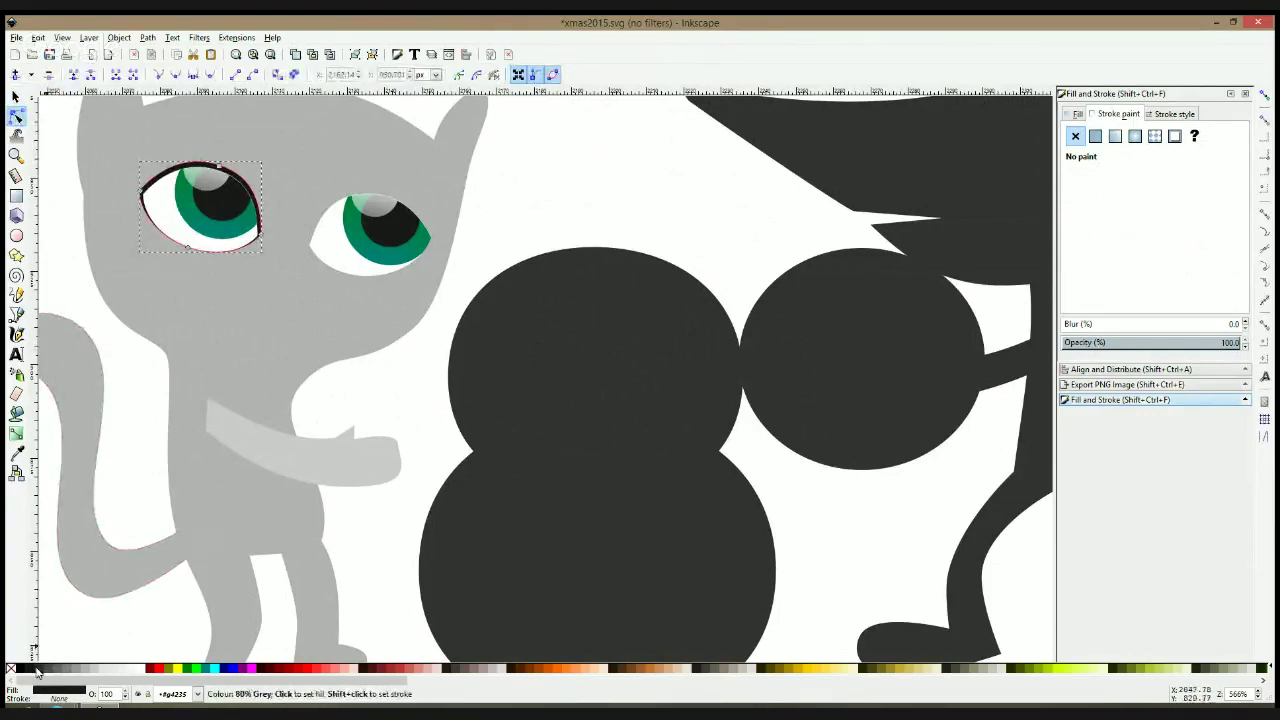
{"action": "left_click_drag", "start_coordinate": [222, 168], "coordinate": [153, 191]}
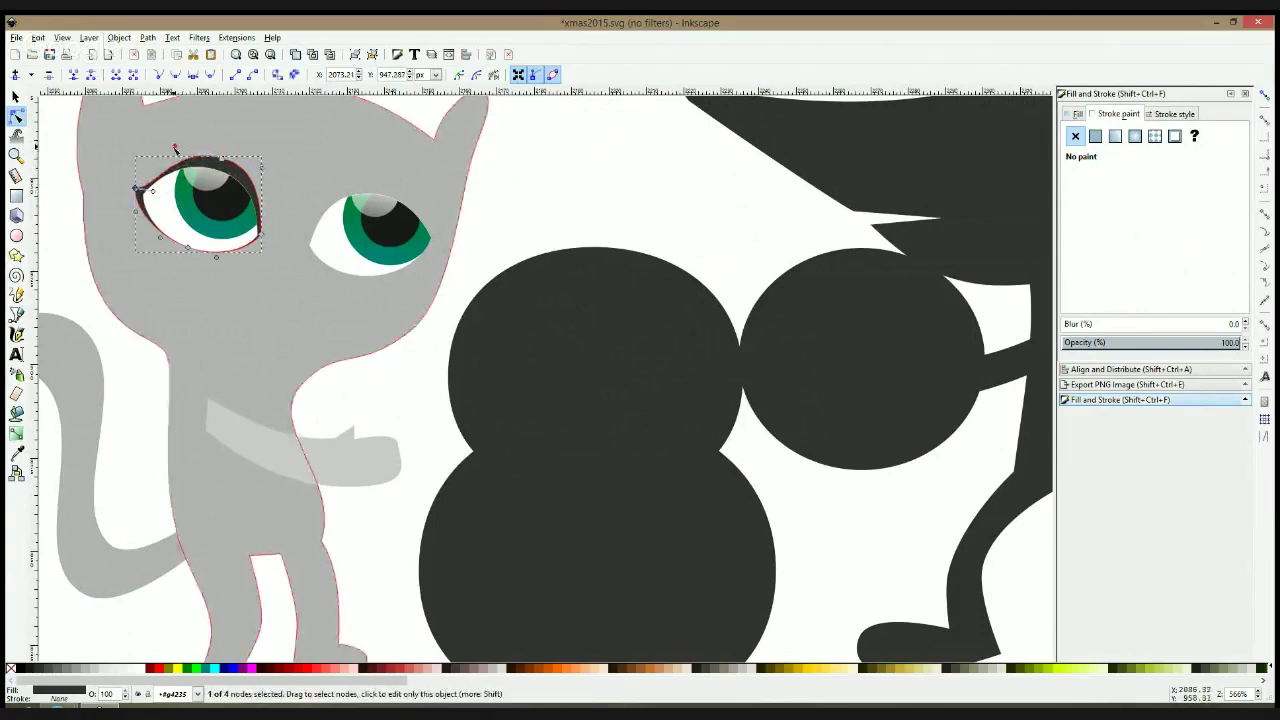
{"action": "left_click_drag", "start_coordinate": [185, 147], "coordinate": [171, 145]}
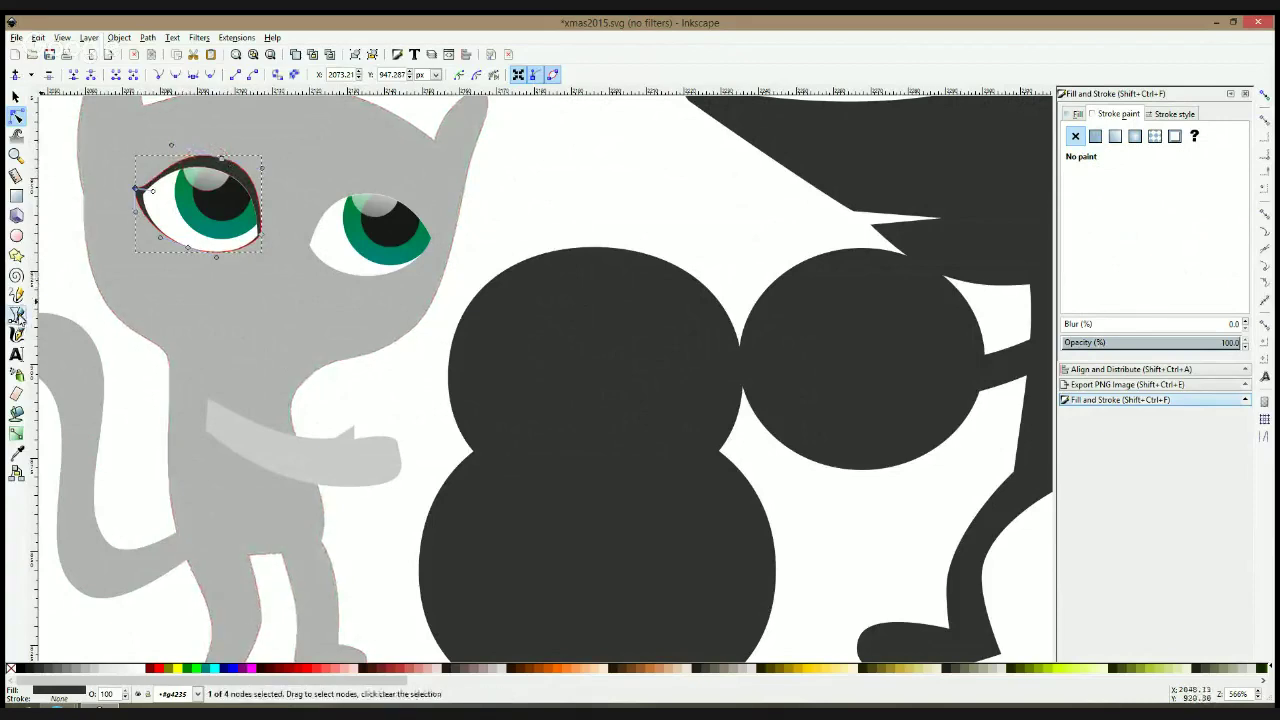
Draw a small closed straight-sided lash shape with the Bezier tool at the left-hand eye's outer corner
{"action": "left_click", "coordinate": [16, 295]}
{"action": "scroll", "coordinate": [147, 159], "scroll_direction": "up", "scroll_amount": 2}
{"action": "left_click", "coordinate": [179, 191]}
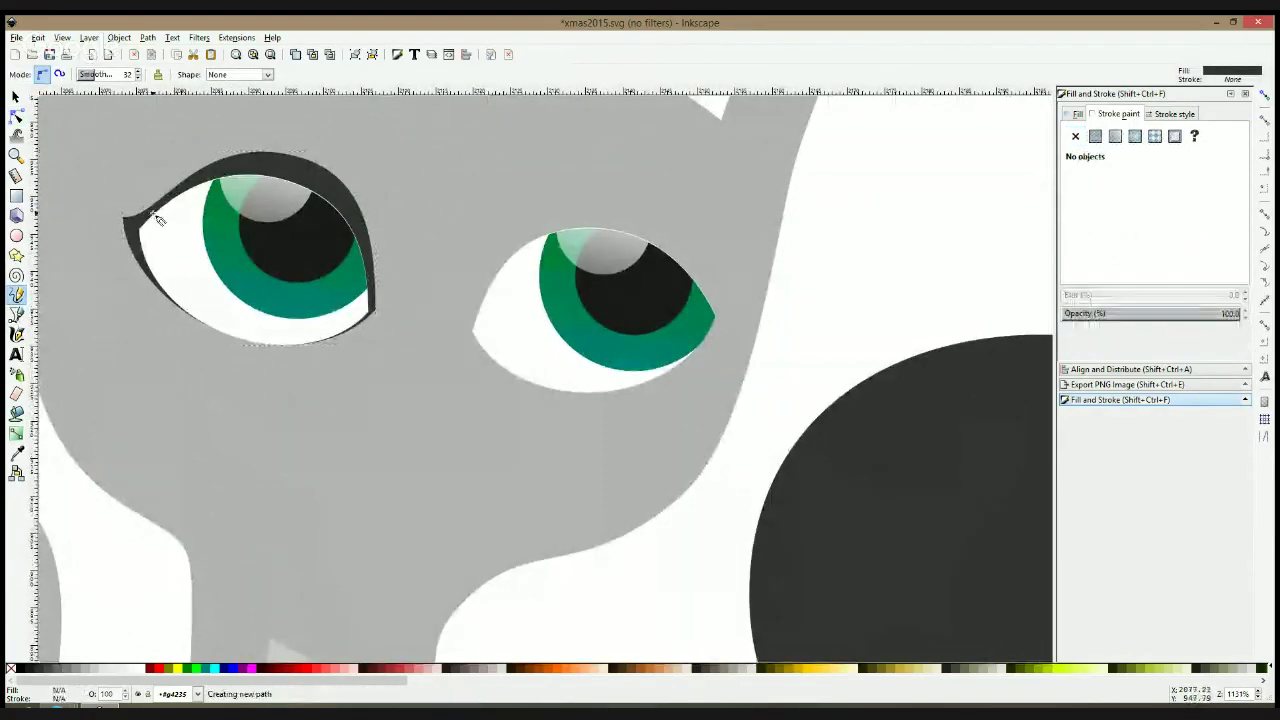
{"action": "key", "text": "s"}
{"action": "left_click", "coordinate": [17, 314]}
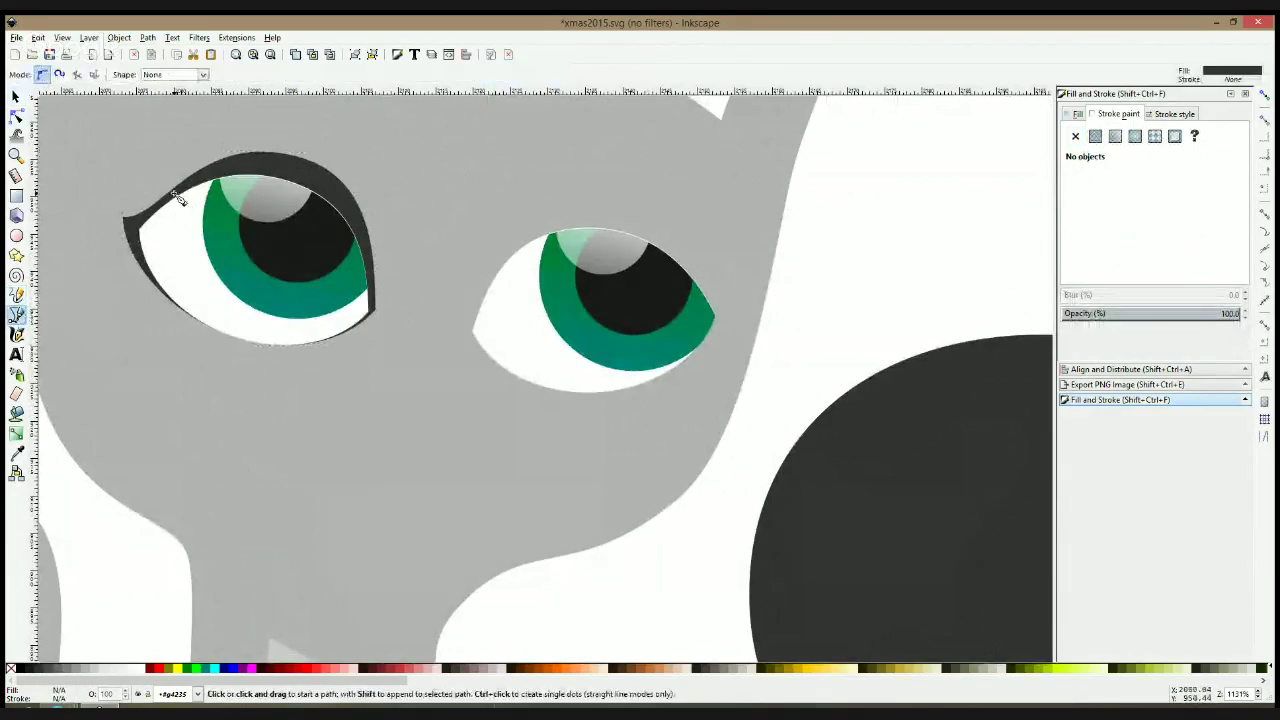
{"action": "left_click", "coordinate": [176, 192]}
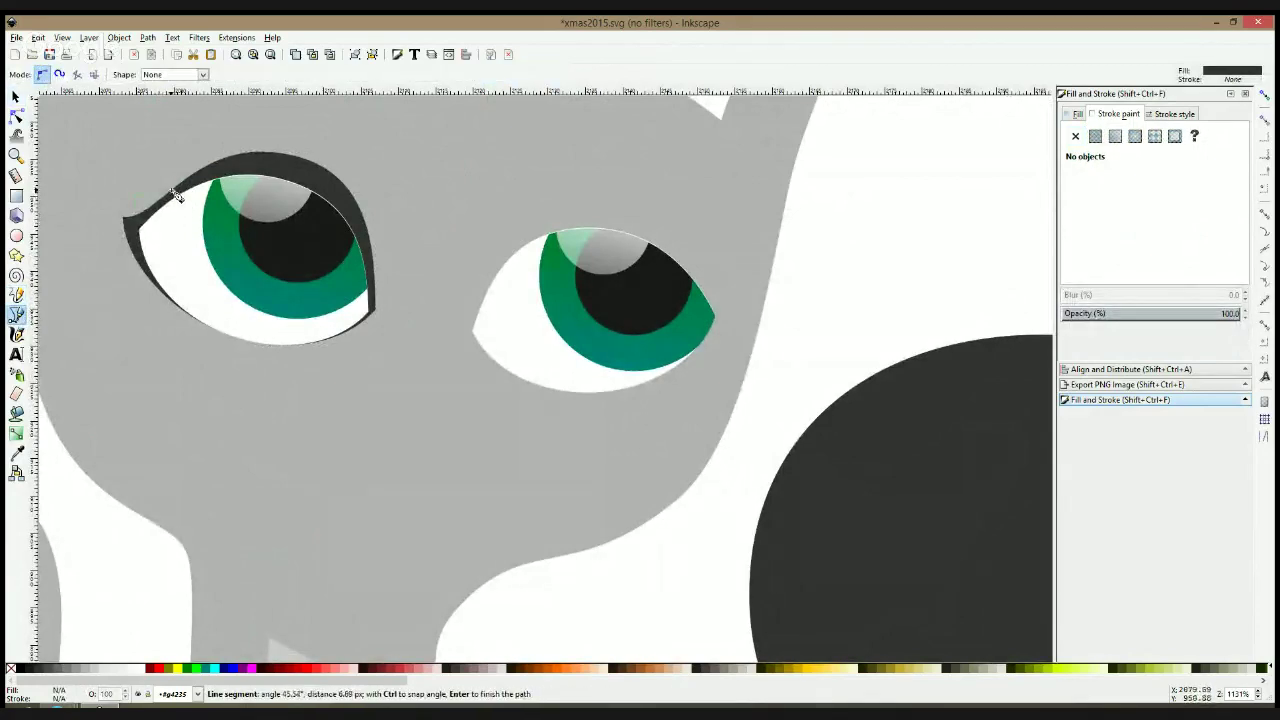
{"action": "left_click", "coordinate": [136, 194]}
{"action": "left_click", "coordinate": [142, 222]}
{"action": "left_click", "coordinate": [176, 192]}
Bend the small lash shape's edges into a curved pointed tip and unite it with the dark eyelid shape
{"action": "left_click", "coordinate": [18, 117]}
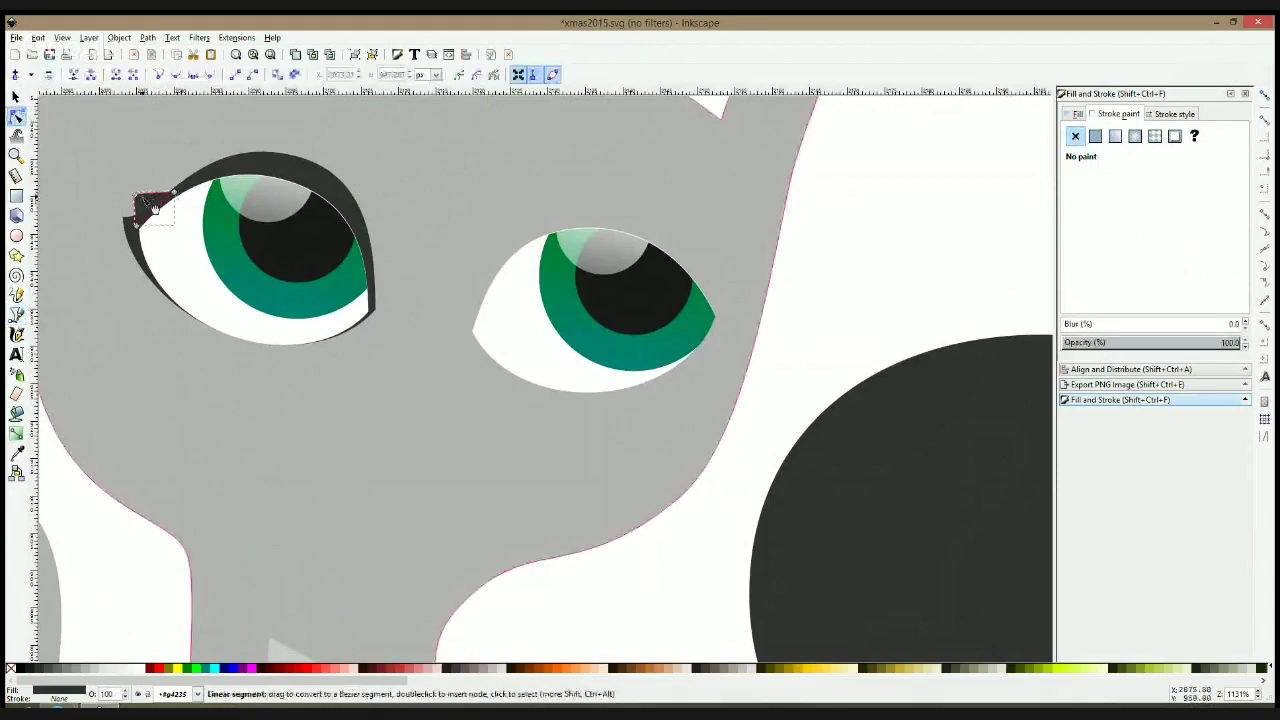
{"action": "mouse_move", "coordinate": [137, 197]}
{"action": "left_mouse_down"}
{"action": "mouse_move", "coordinate": [127, 190]}
{"action": "mouse_move", "coordinate": [139, 220]}
{"action": "left_mouse_up"}
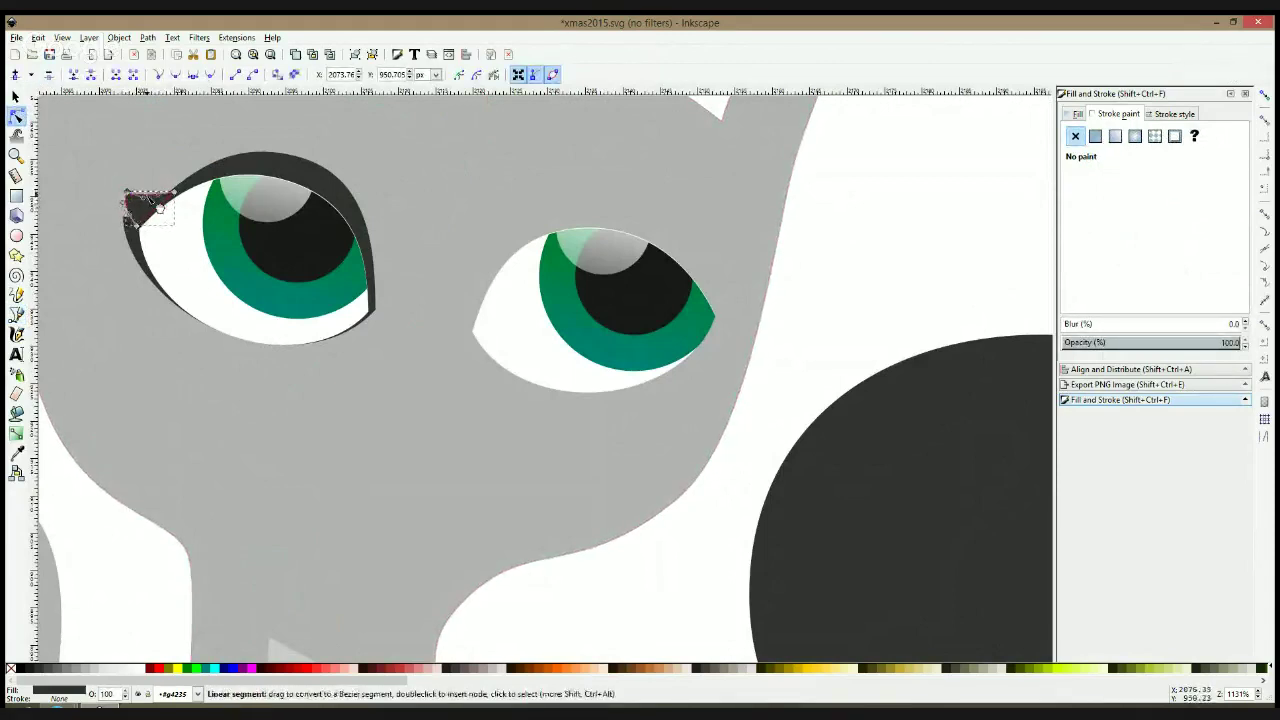
{"action": "left_click", "coordinate": [210, 178], "text": "shift"}
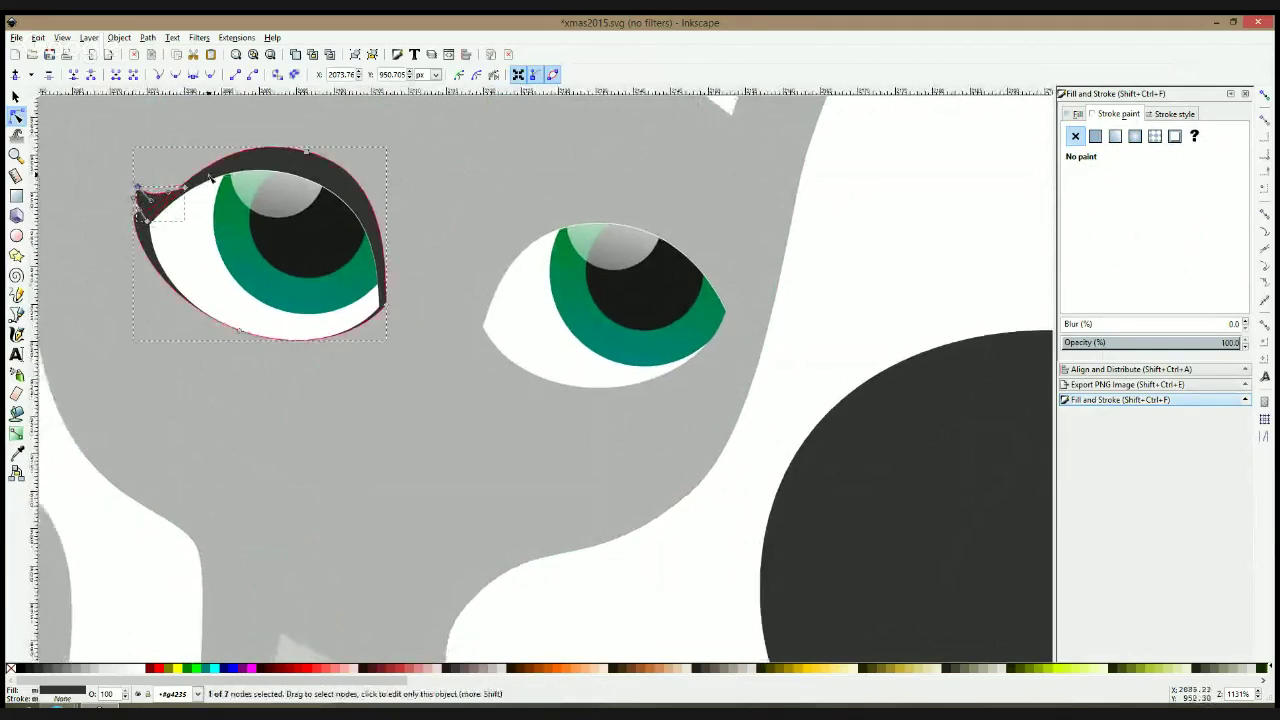
{"action": "key", "text": "s"}
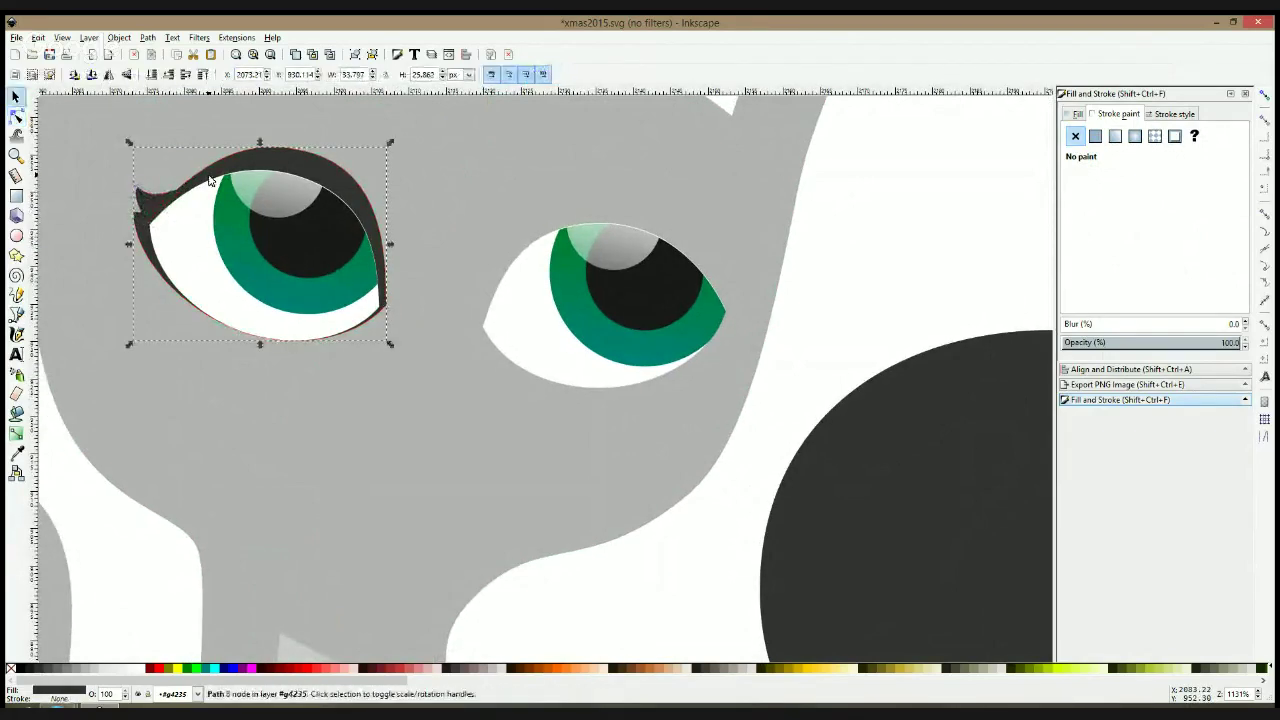
Nudge the clipped iris group of the left-hand eye slightly up and to the right
{"action": "left_click", "coordinate": [335, 225]}
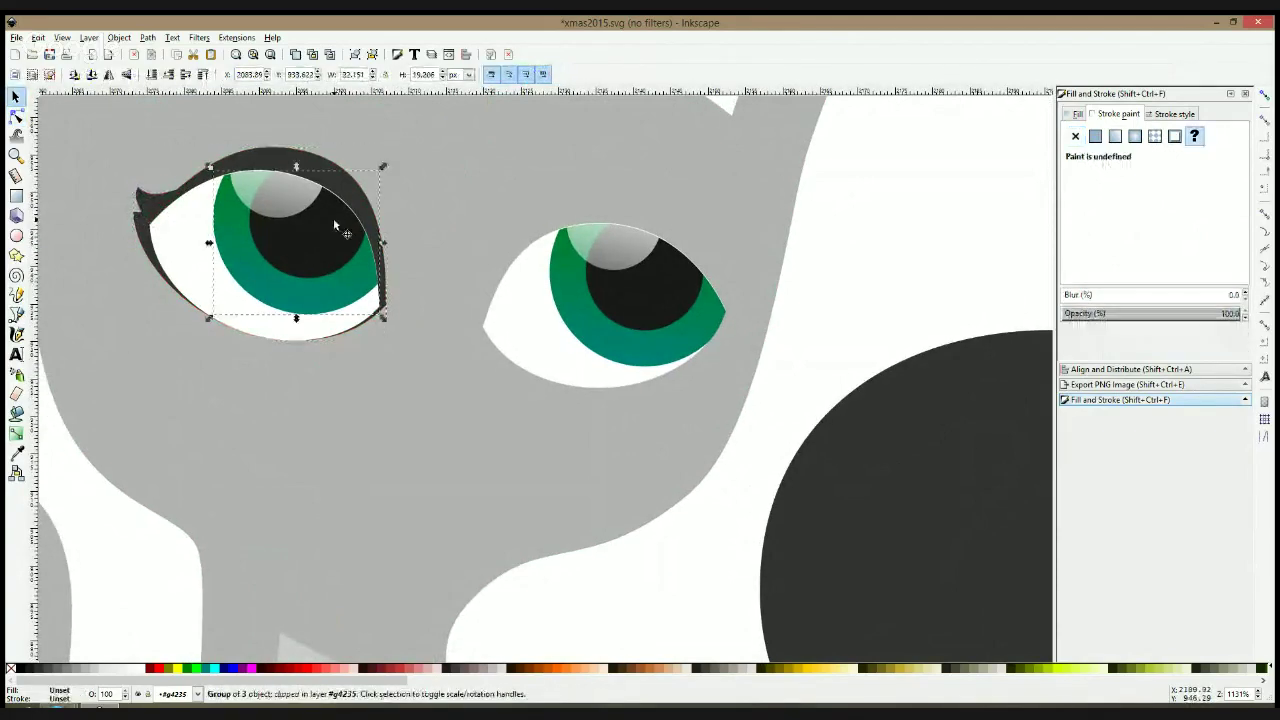
{"action": "key", "text": "alt+Up"}
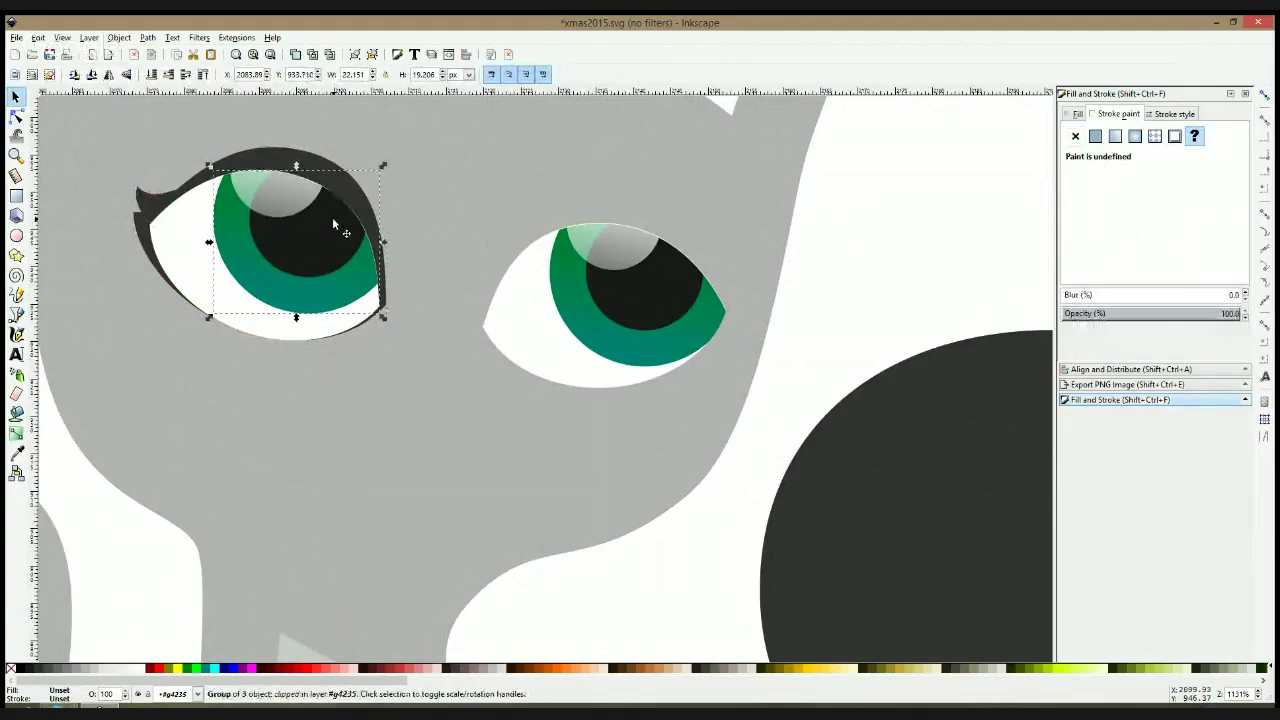
{"action": "key", "text": "alt+Right"}
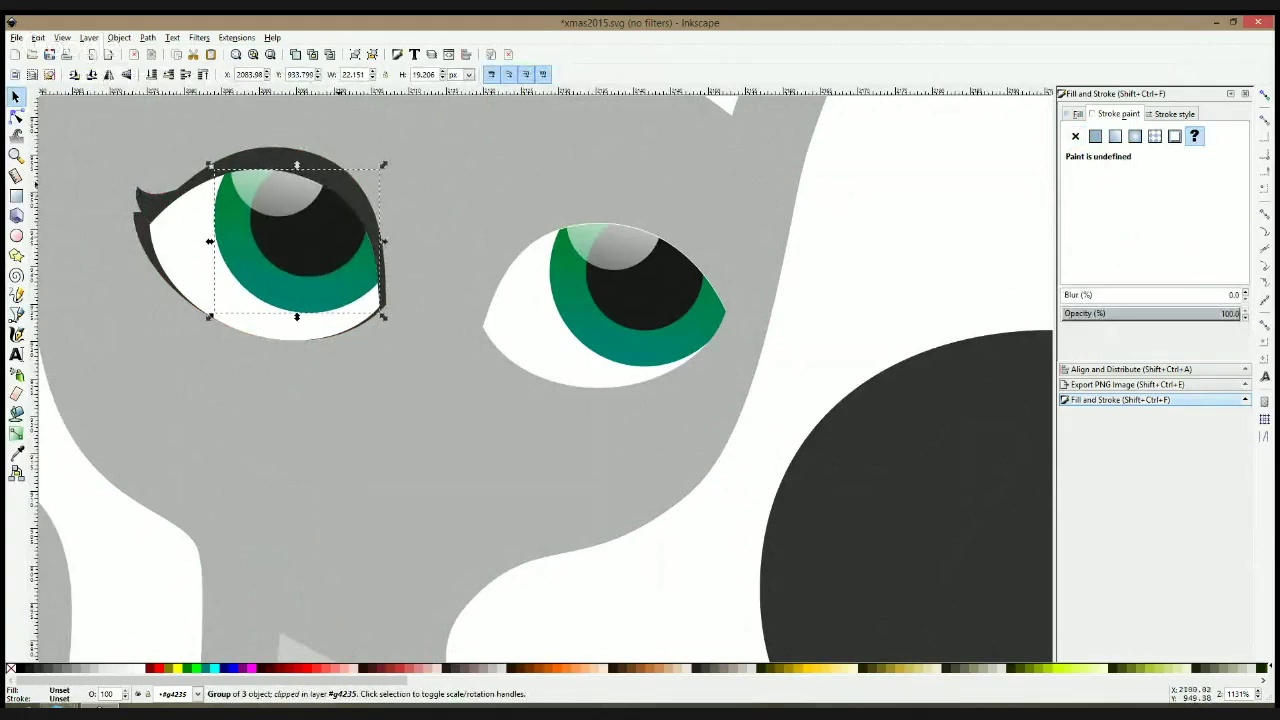
Paste a copy of the dark eyelid shape into the right-hand eye's group, flip it horizontally and position it over that eye
{"action": "left_click", "coordinate": [338, 184]}
{"action": "left_click", "coordinate": [540, 267]}
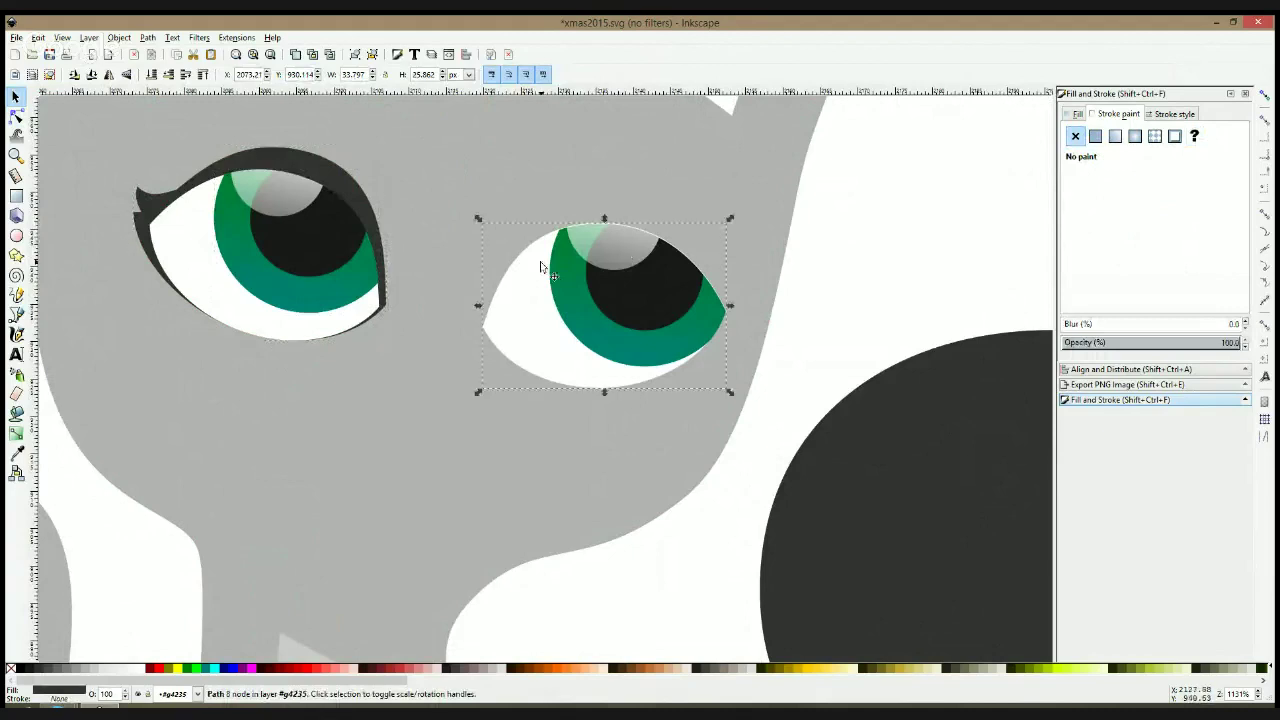
{"action": "double_click", "coordinate": [540, 267]}
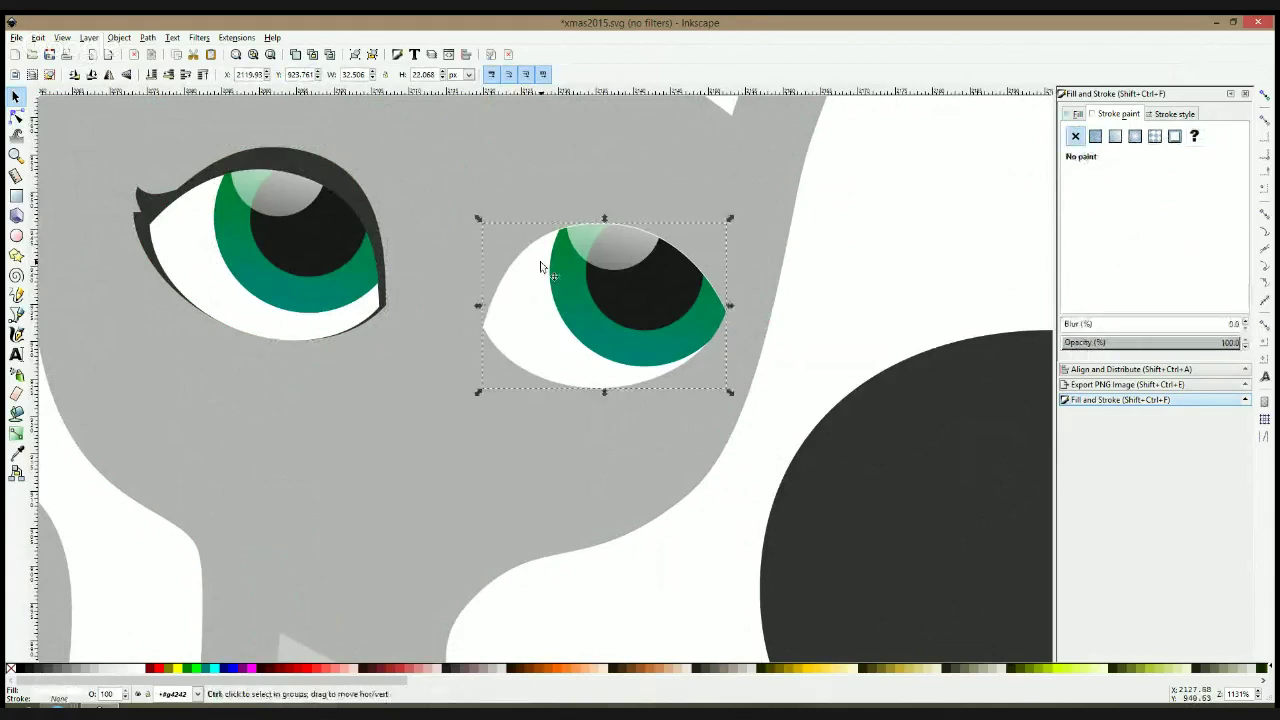
{"action": "key", "text": "ctrl+v"}
{"action": "key", "text": "h"}
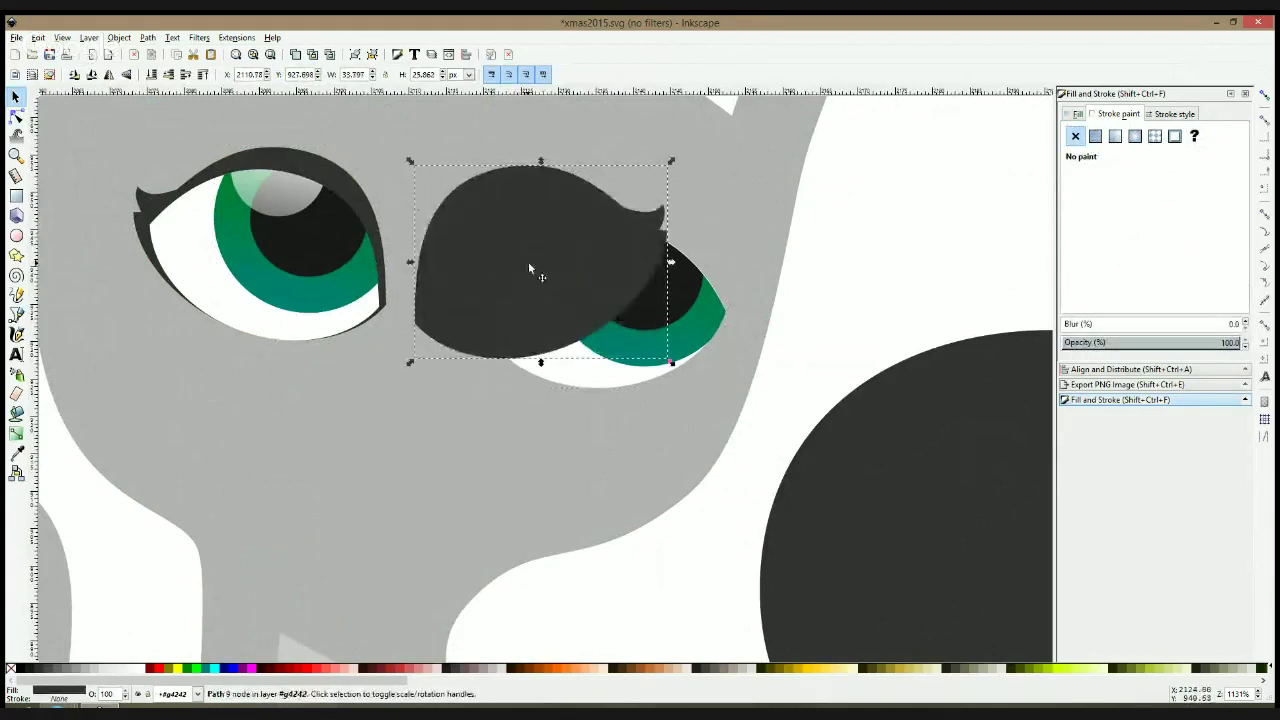
{"action": "left_click_drag", "start_coordinate": [534, 266], "coordinate": [597, 292]}
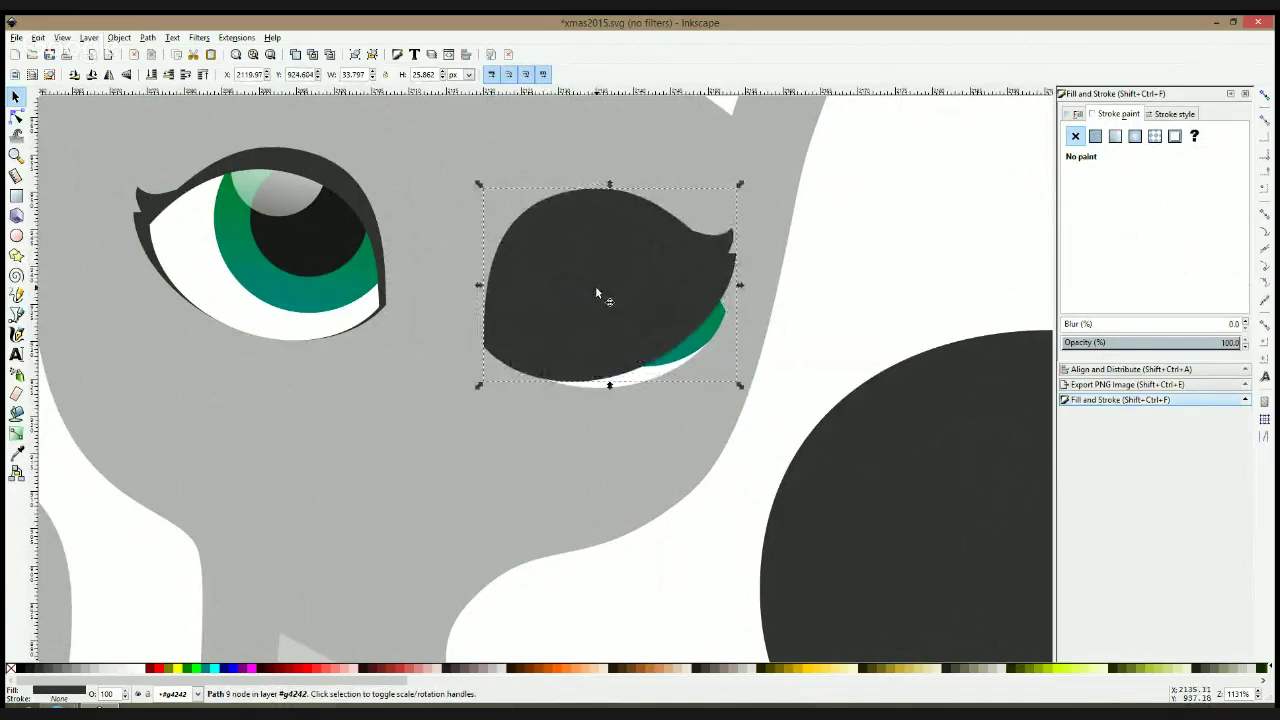
Lower the copied eyelid shape behind the right-hand eye's white and iris, and switch the display mode back to normal
{"action": "key", "text": "Page_Down"}
{"action": "key", "text": "Page_Up"}
{"action": "key", "text": "Page_Down"}
{"action": "key", "text": "Page_Down"}
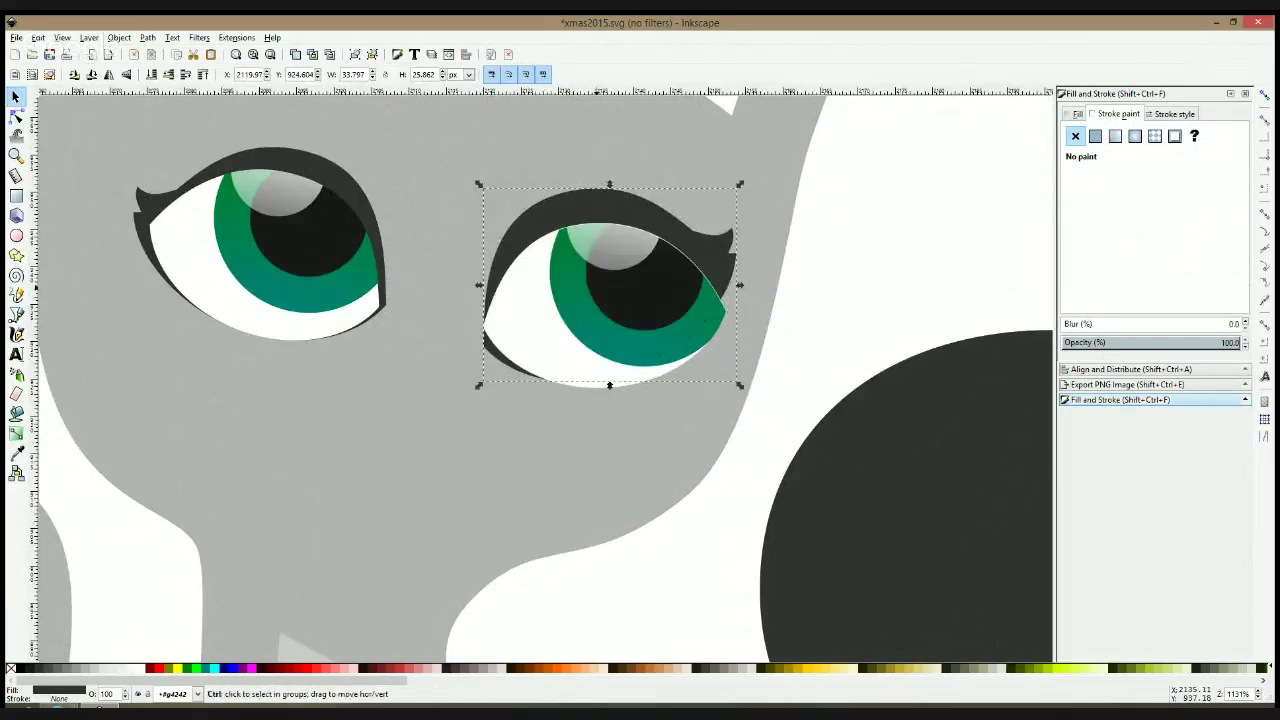
{"action": "key", "text": "ctrl+KP_5"}
{"action": "key", "text": "ctrl+KP_5"}
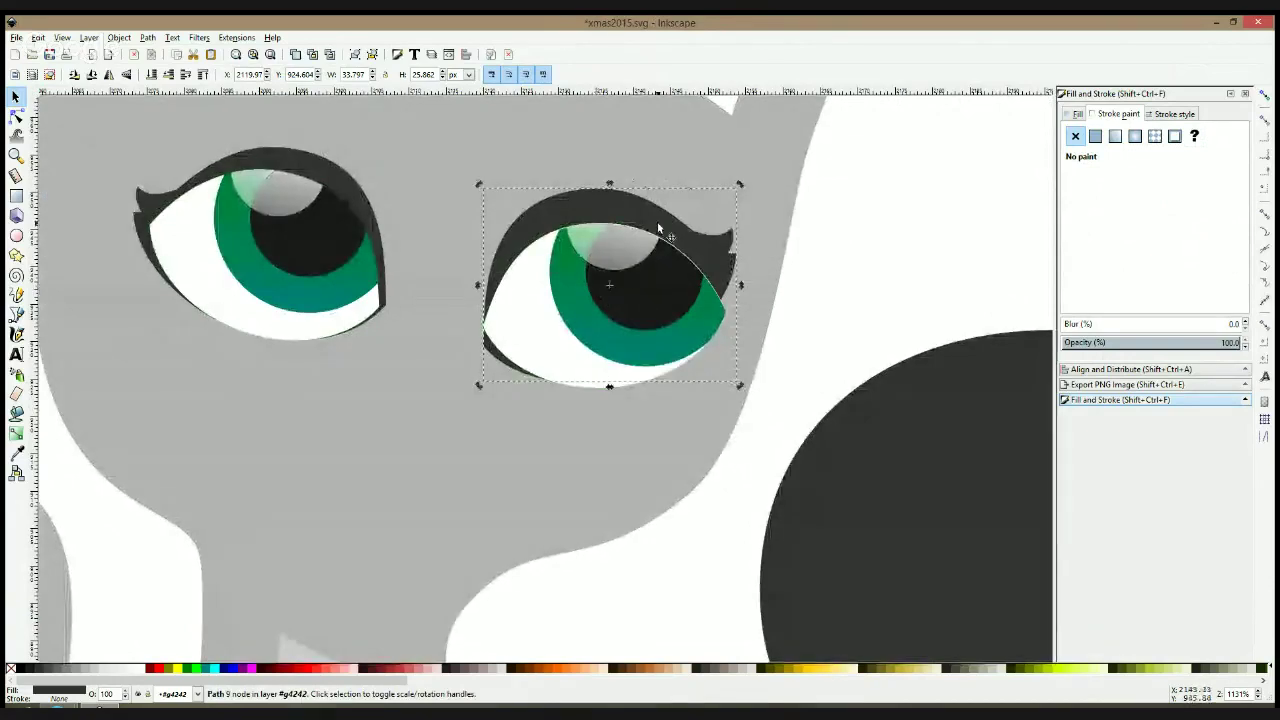
Rotate the right-hand eyelid shape clockwise and adjust its fit so it frames the eye evenly
{"action": "left_click_drag", "start_coordinate": [741, 185], "coordinate": [762, 220]}
{"action": "left_click", "coordinate": [658, 199]}
{"action": "left_click_drag", "start_coordinate": [609, 199], "coordinate": [617, 211]}
{"action": "left_click", "coordinate": [866, 231]}
Nudge the clipped iris group of the right-hand eye slightly up and to the right, then deselect it
{"action": "left_click", "coordinate": [697, 293]}
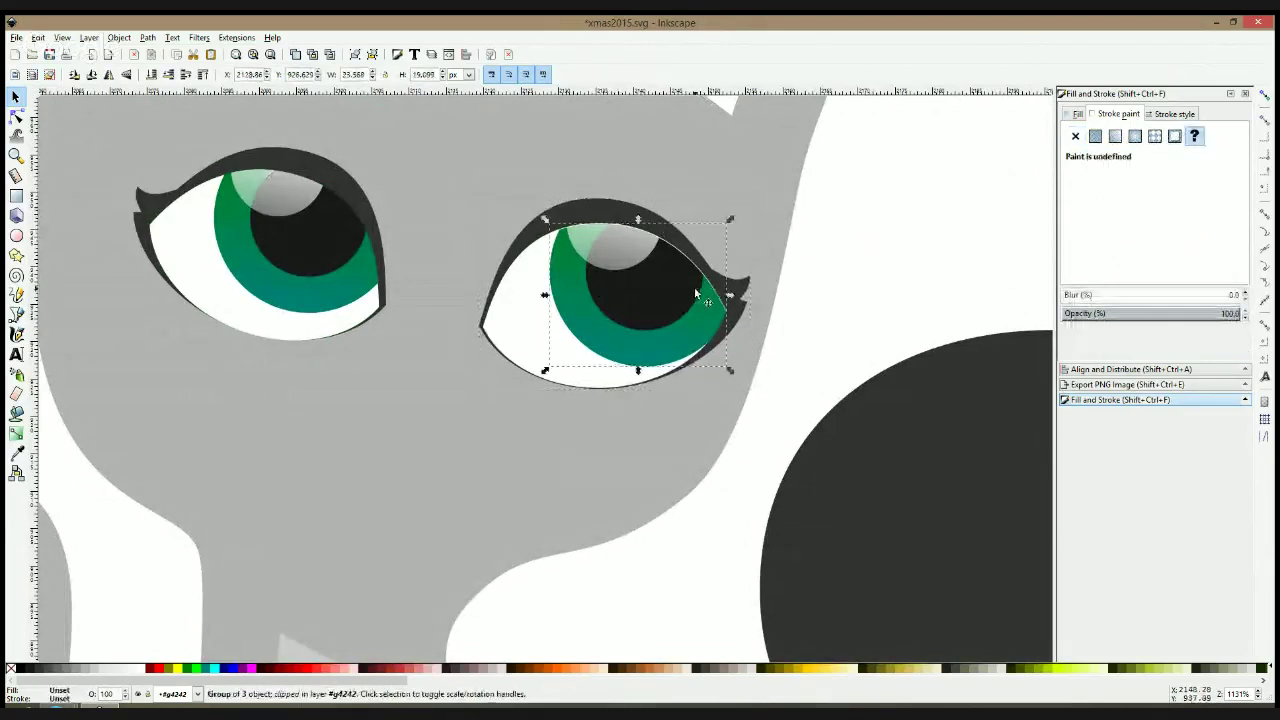
{"action": "left_click_drag", "start_coordinate": [695, 291], "coordinate": [695, 292]}
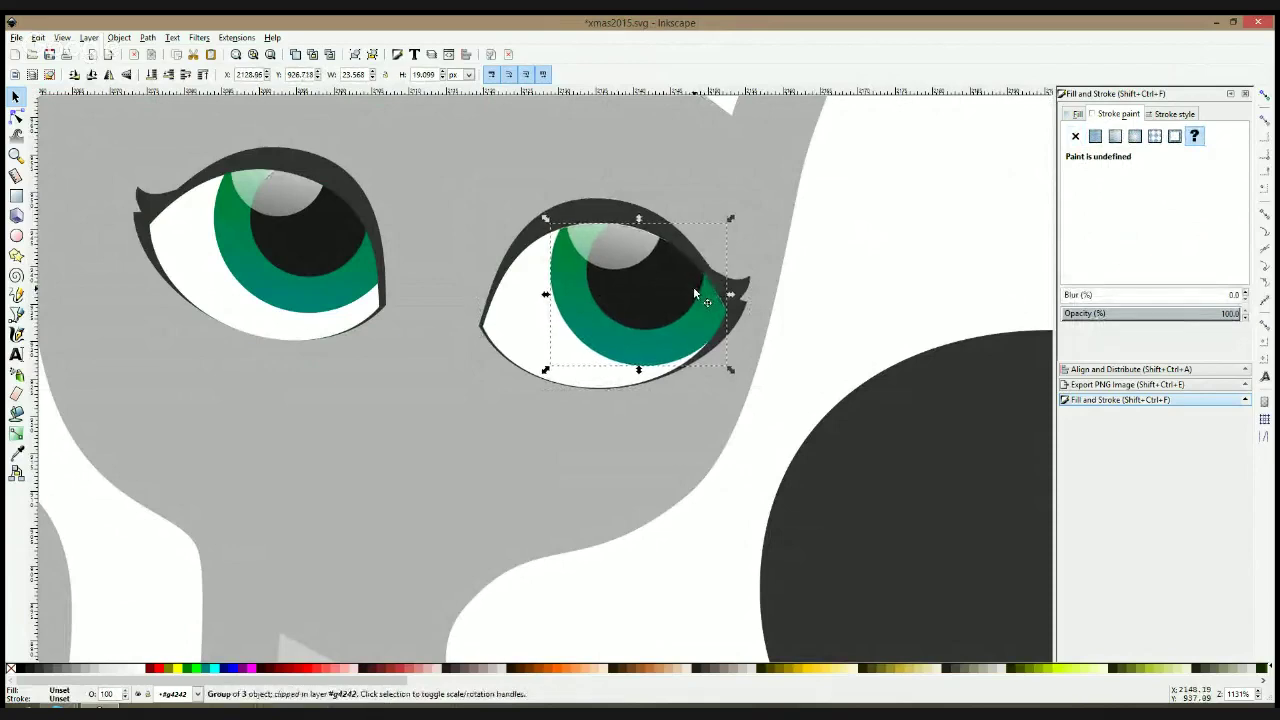
{"action": "left_click", "coordinate": [891, 266]}
{"action": "scroll", "coordinate": [891, 266], "scroll_direction": "down", "scroll_amount": 3}
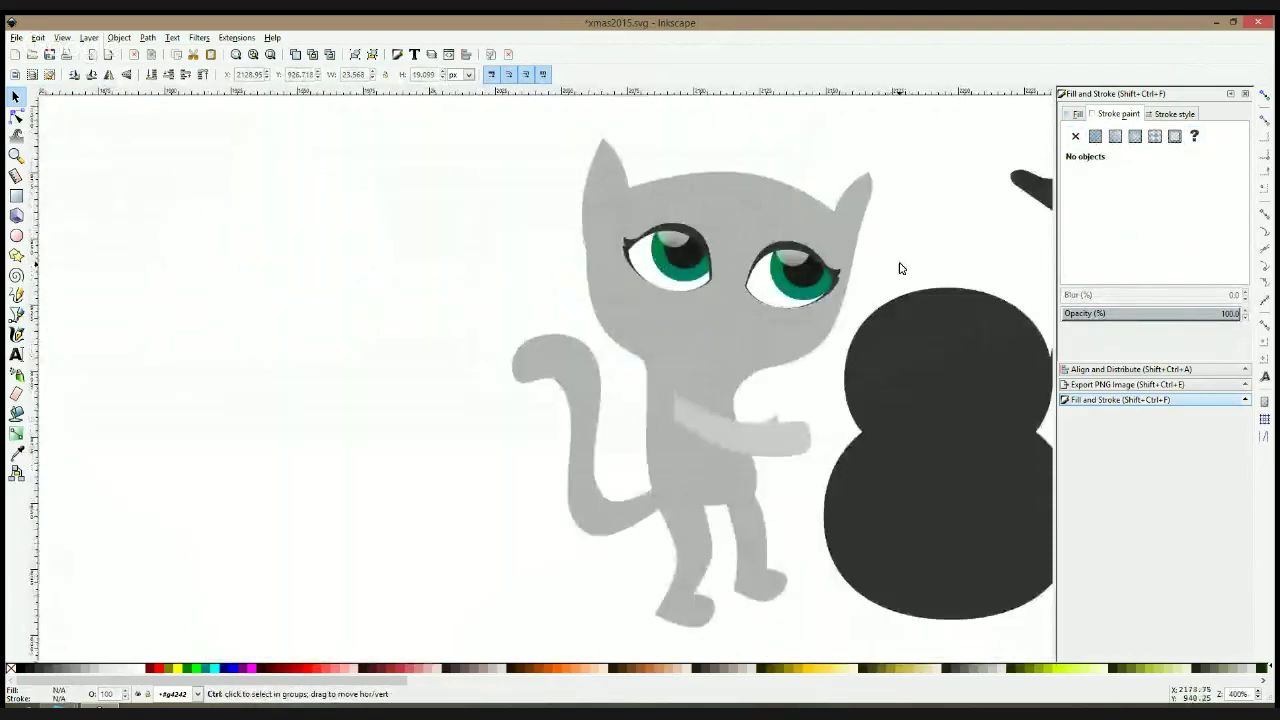
{"action": "scroll", "coordinate": [737, 249], "scroll_direction": "right", "scroll_amount": 4}
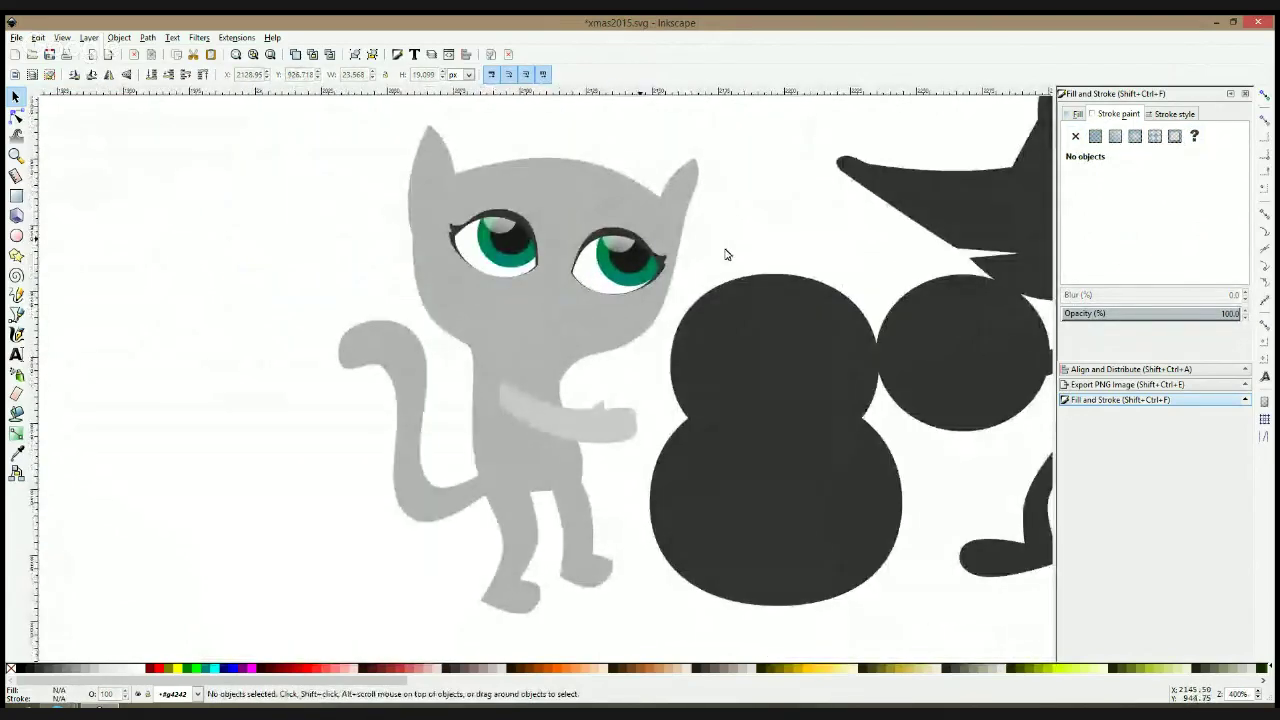
{"action": "scroll", "coordinate": [726, 255], "scroll_direction": "down", "scroll_amount": 2}
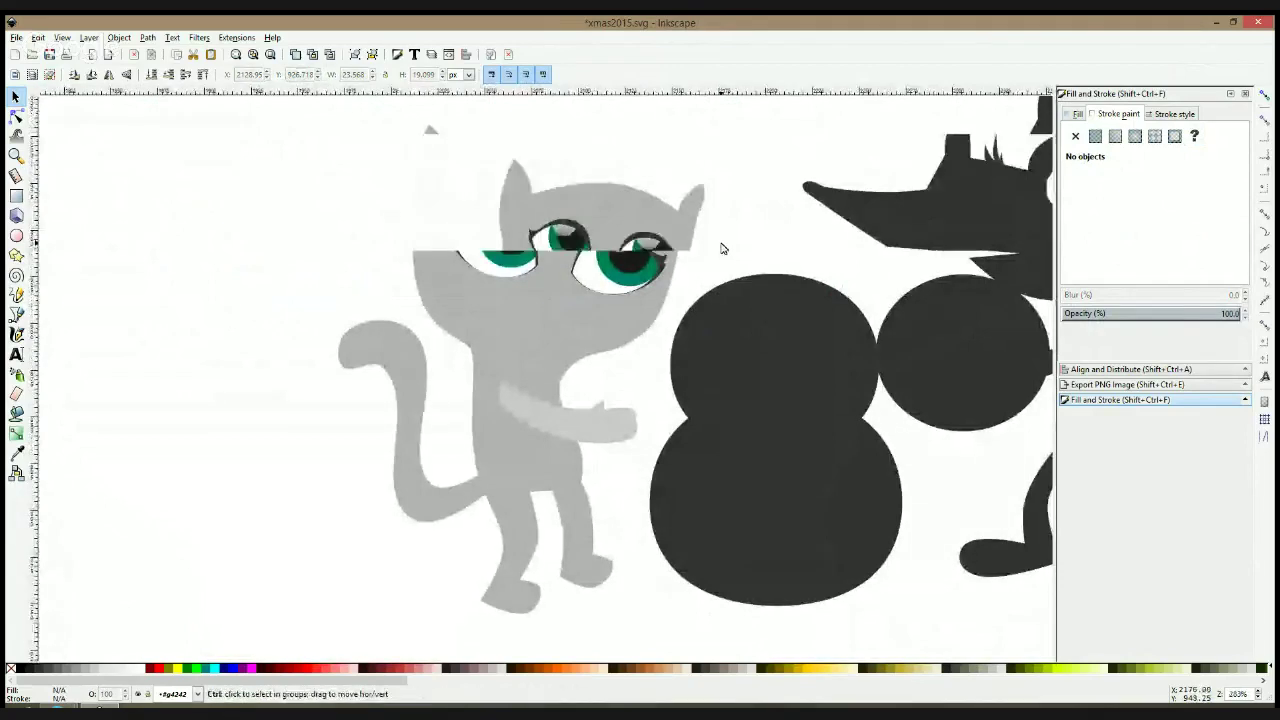
{"action": "scroll", "coordinate": [717, 238], "scroll_direction": "up", "scroll_amount": 2}
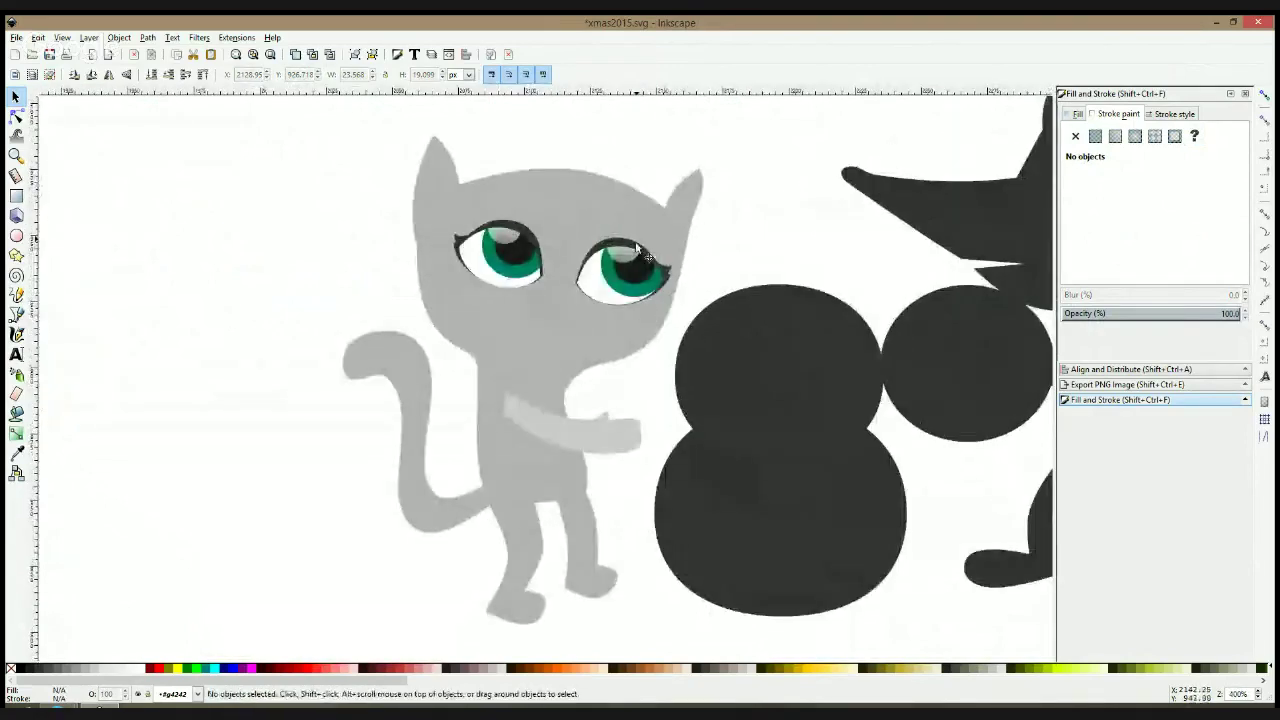
{"action": "left_click", "coordinate": [58, 706]}
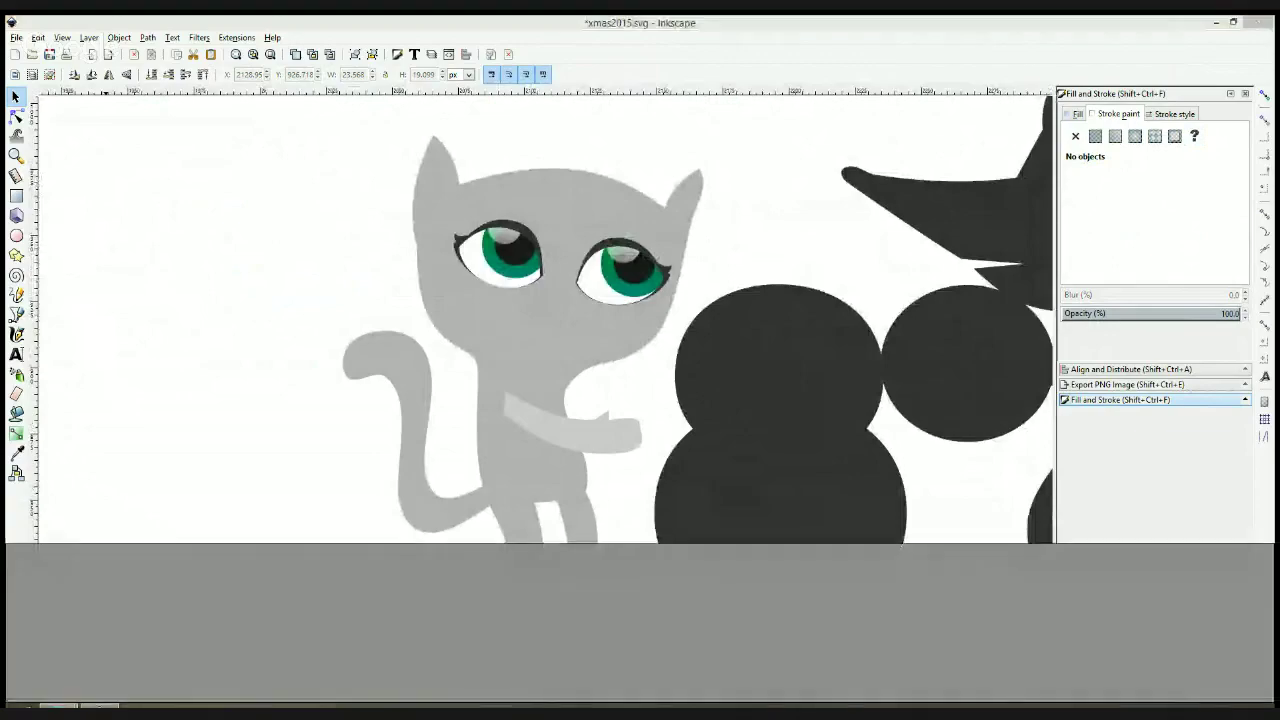
{"action": "mouse_move", "coordinate": [160, 712]}
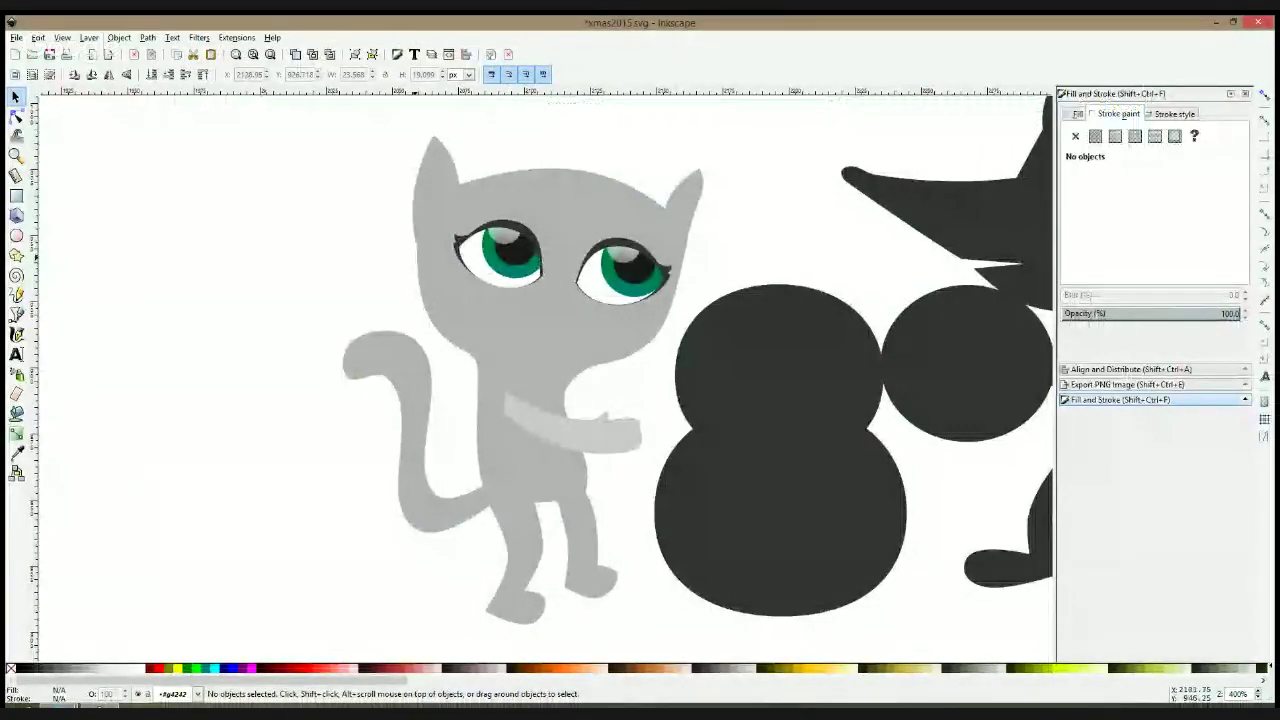
{"action": "left_click", "coordinate": [16, 235]}
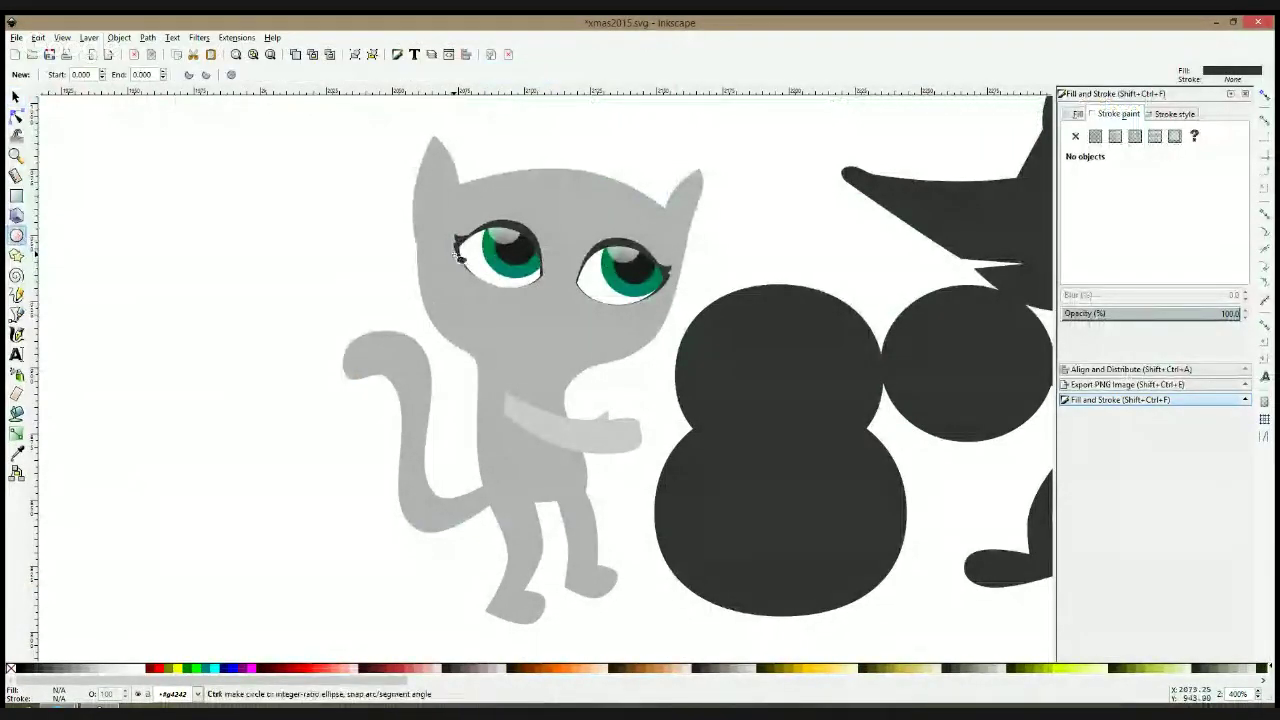
{"action": "left_click_drag", "start_coordinate": [458, 256], "coordinate": [532, 332]}
{"action": "key", "text": "s"}
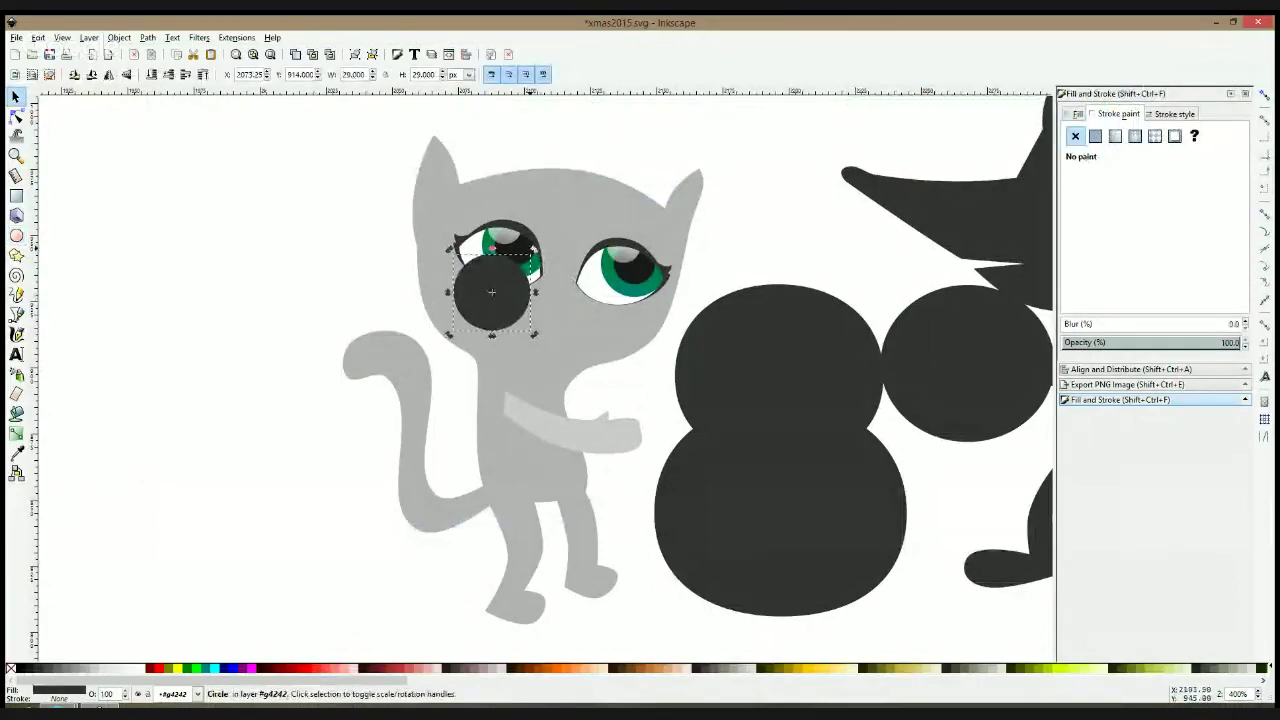
{"action": "key", "text": "Delete"}
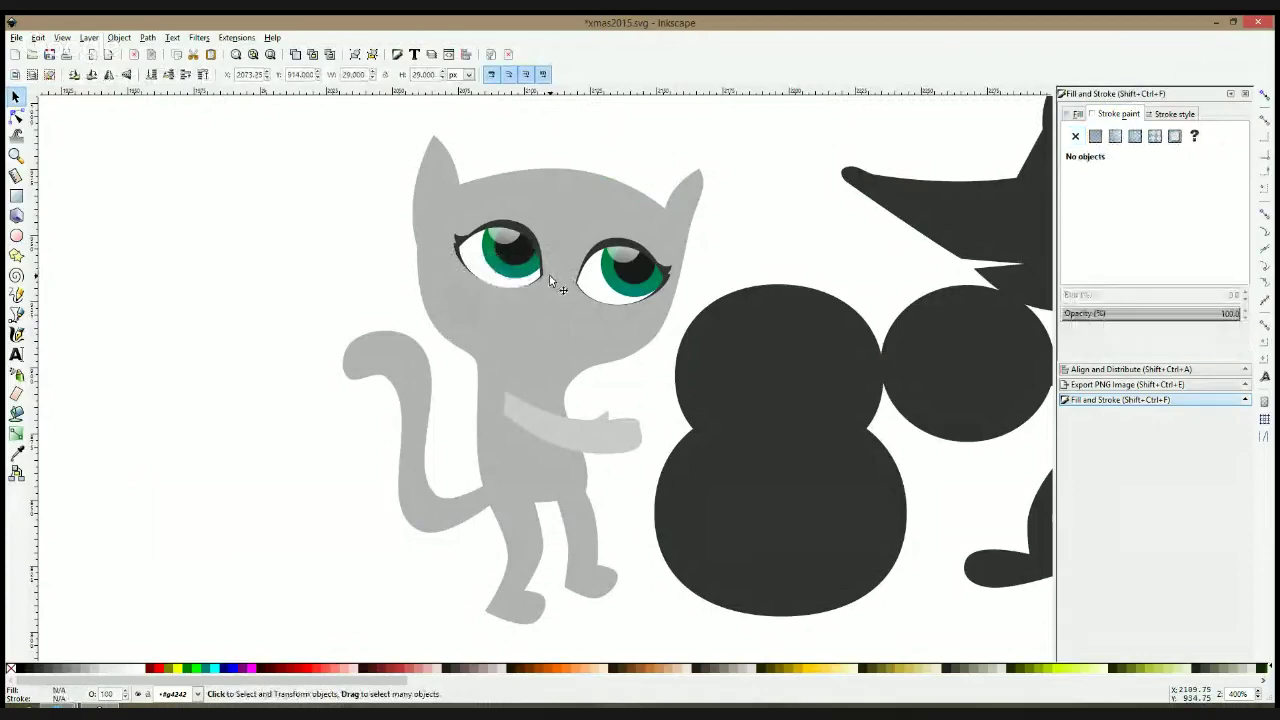
Place a copy of the finished left-hand eye group on the empty canvas above the cat's head
{"action": "scroll", "coordinate": [549, 280], "scroll_direction": "down", "scroll_amount": 2}
{"action": "left_click_drag", "start_coordinate": [461, 186], "coordinate": [533, 150]}
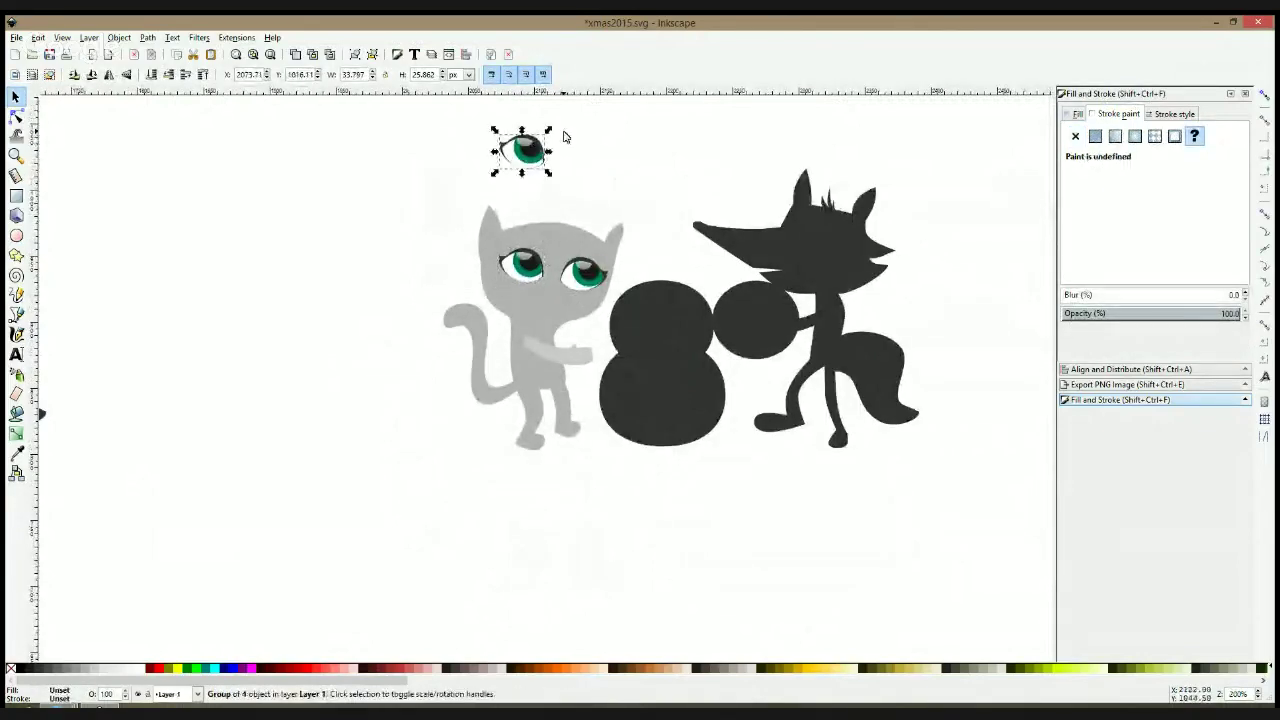
{"action": "left_click", "coordinate": [563, 134]}
Draw a dark ellipse about 53 by 26 px and position it over the lower part of the copied eye
{"action": "scroll", "coordinate": [530, 140], "scroll_direction": "up", "scroll_amount": 3}
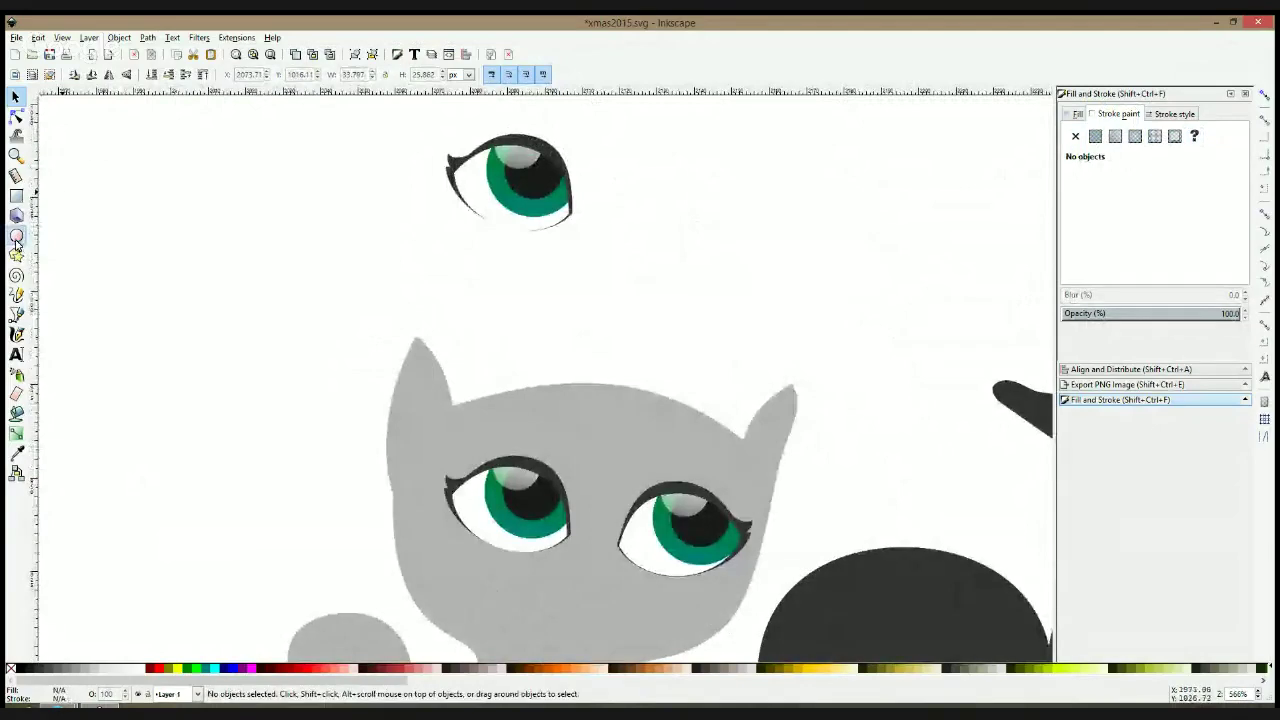
{"action": "left_click", "coordinate": [16, 235]}
{"action": "left_click_drag", "start_coordinate": [379, 168], "coordinate": [580, 271]}
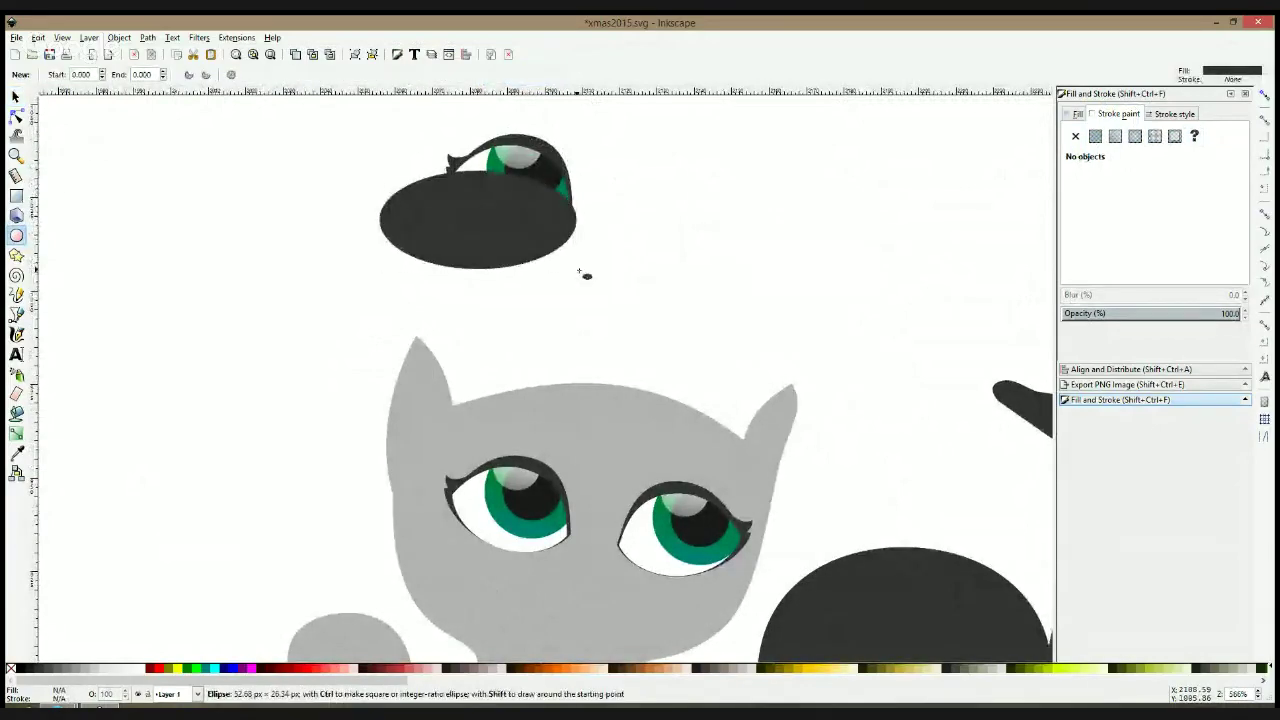
{"action": "key", "text": "s"}
{"action": "left_click_drag", "start_coordinate": [503, 219], "coordinate": [502, 237]}
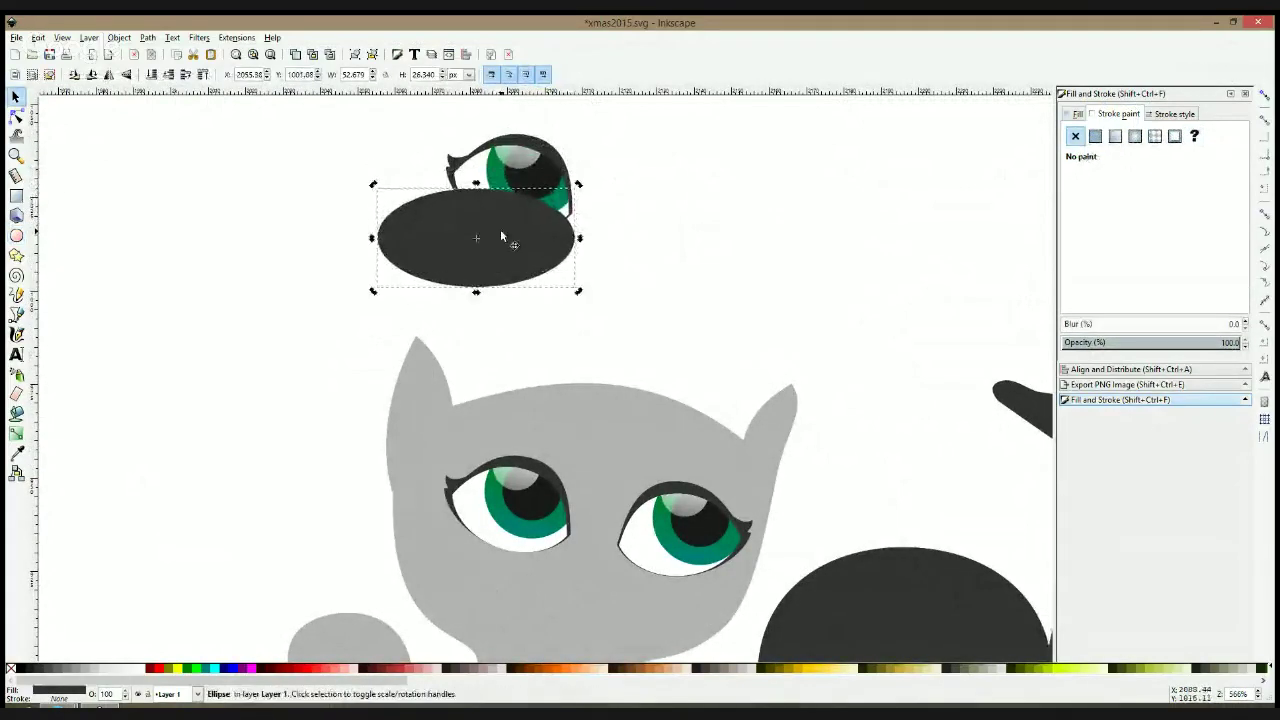
Rotate the dark ellipse slightly clockwise and move it over the lower part of the cat's left-hand eye
{"action": "left_click", "coordinate": [371, 186]}
{"action": "left_click", "coordinate": [402, 212]}
{"action": "left_click", "coordinate": [402, 212]}
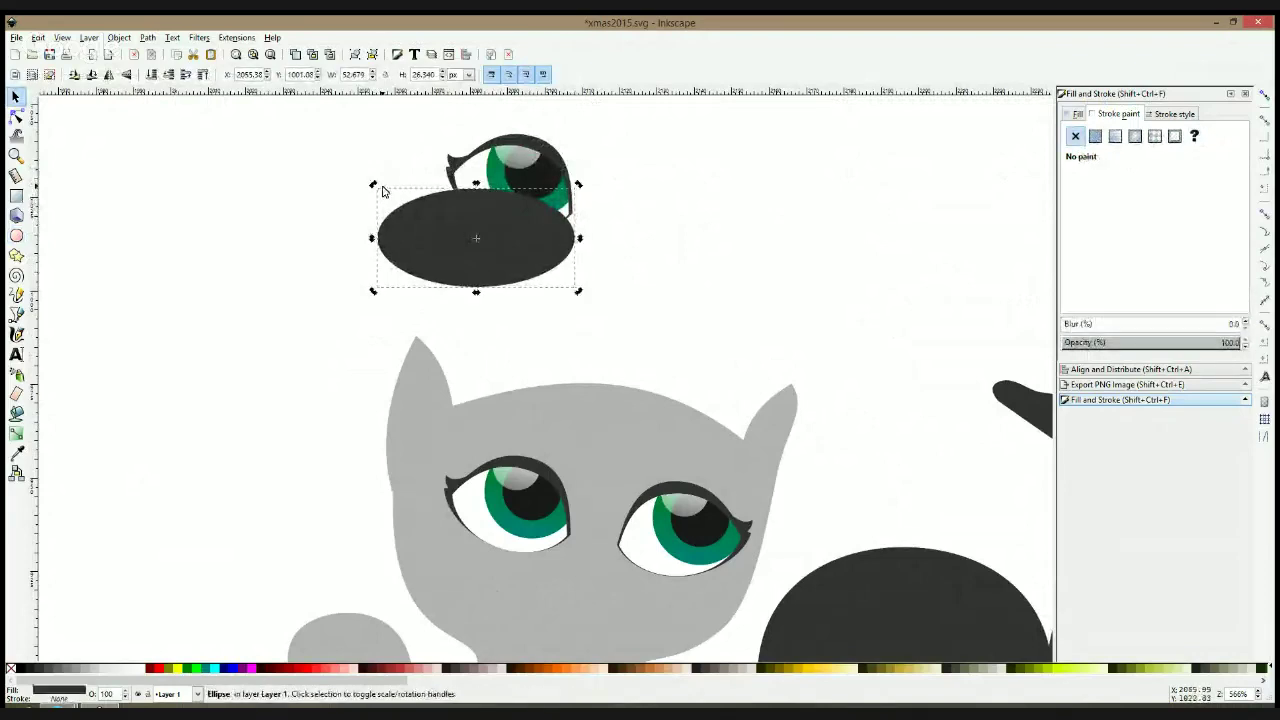
{"action": "left_click_drag", "start_coordinate": [374, 184], "coordinate": [441, 556]}
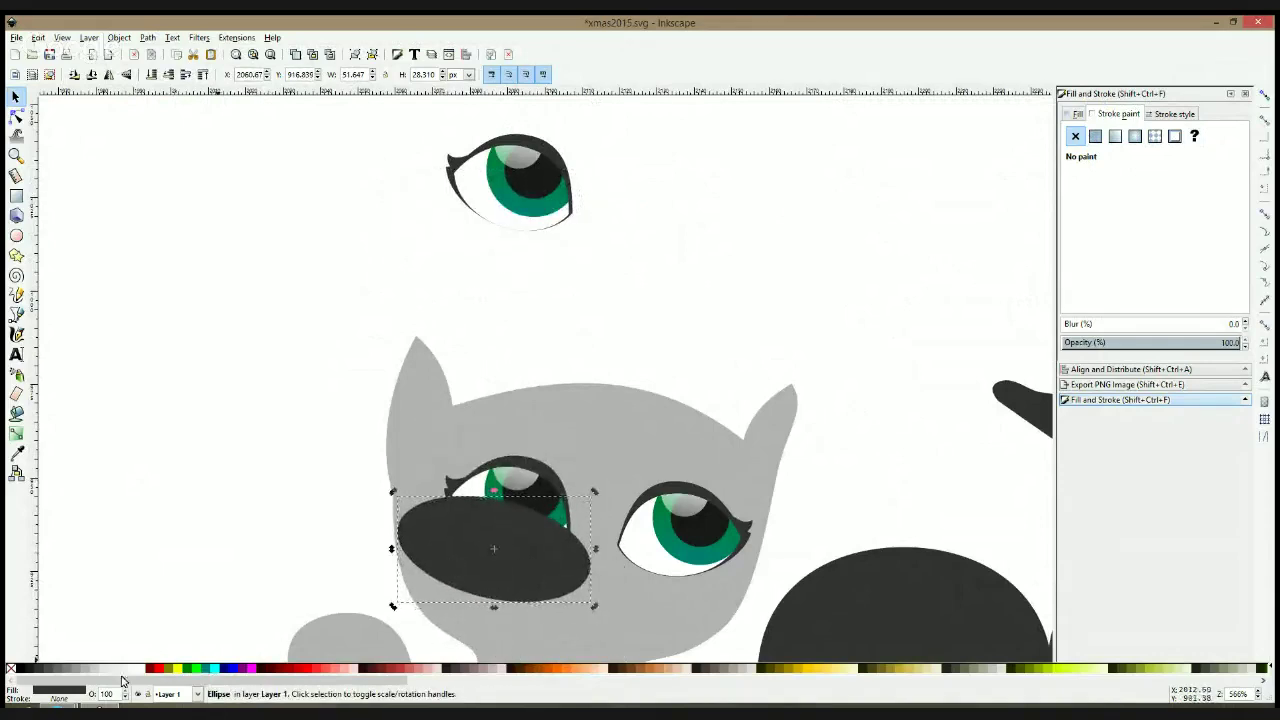
Fill the tilted ellipse with the grey #b3b3b3 sampled from the cat's head
{"action": "left_click", "coordinate": [16, 453]}
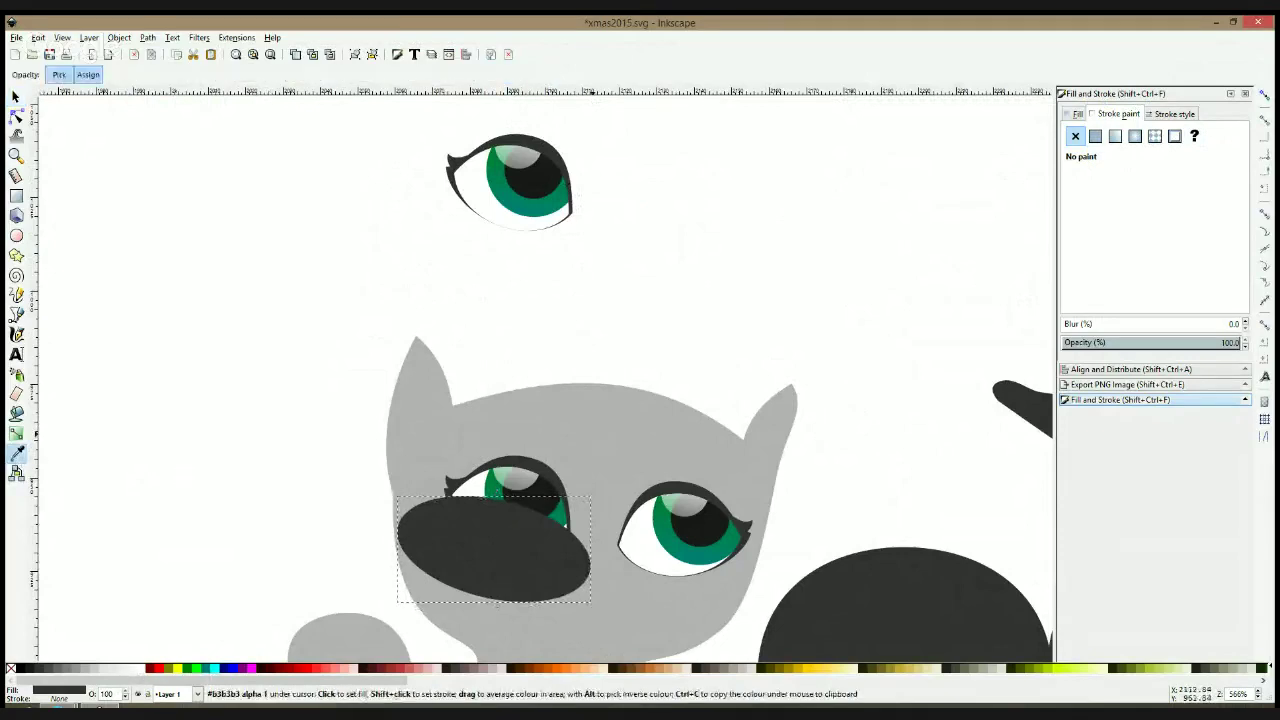
{"action": "left_click", "coordinate": [600, 437]}
{"action": "key", "text": "s"}
{"action": "scroll", "coordinate": [592, 438], "scroll_direction": "down", "scroll_amount": 5}
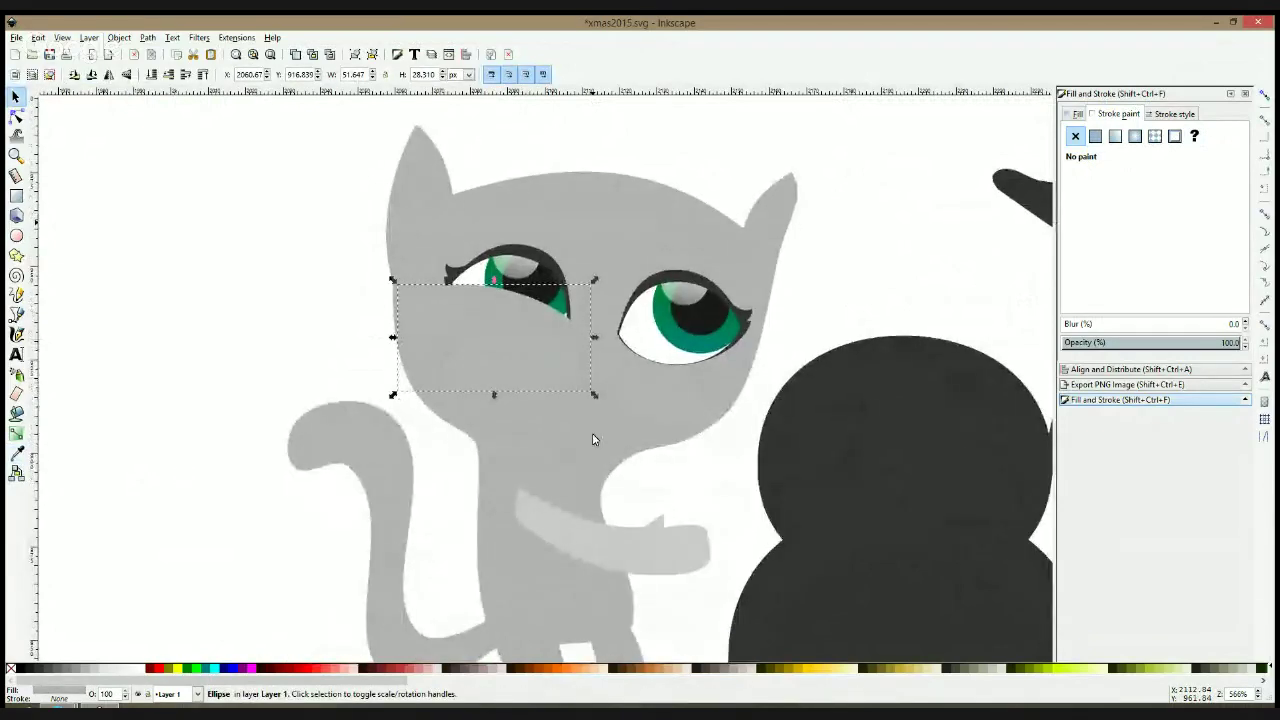
Duplicate the grey ellipse, flip it horizontally and position it over the lower part of the right-hand eye
{"action": "key", "text": "ctrl+d"}
{"action": "key", "text": "h"}
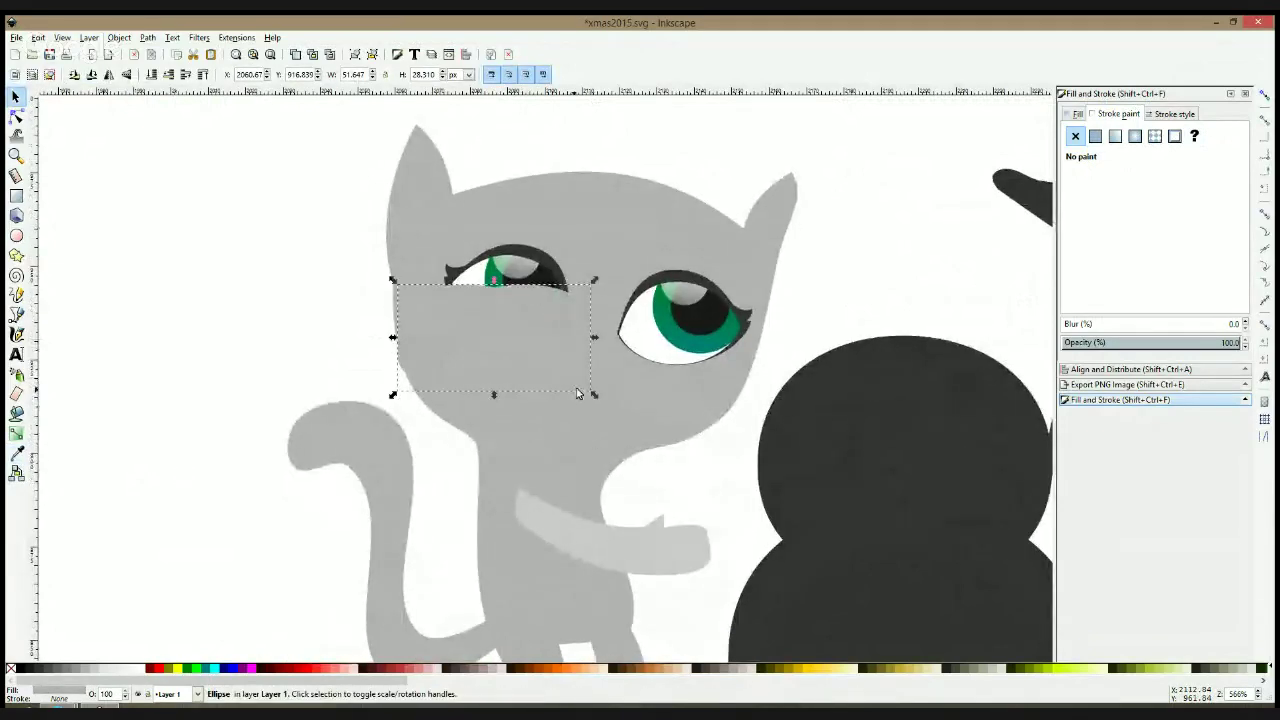
{"action": "left_click_drag", "start_coordinate": [577, 394], "coordinate": [690, 347]}
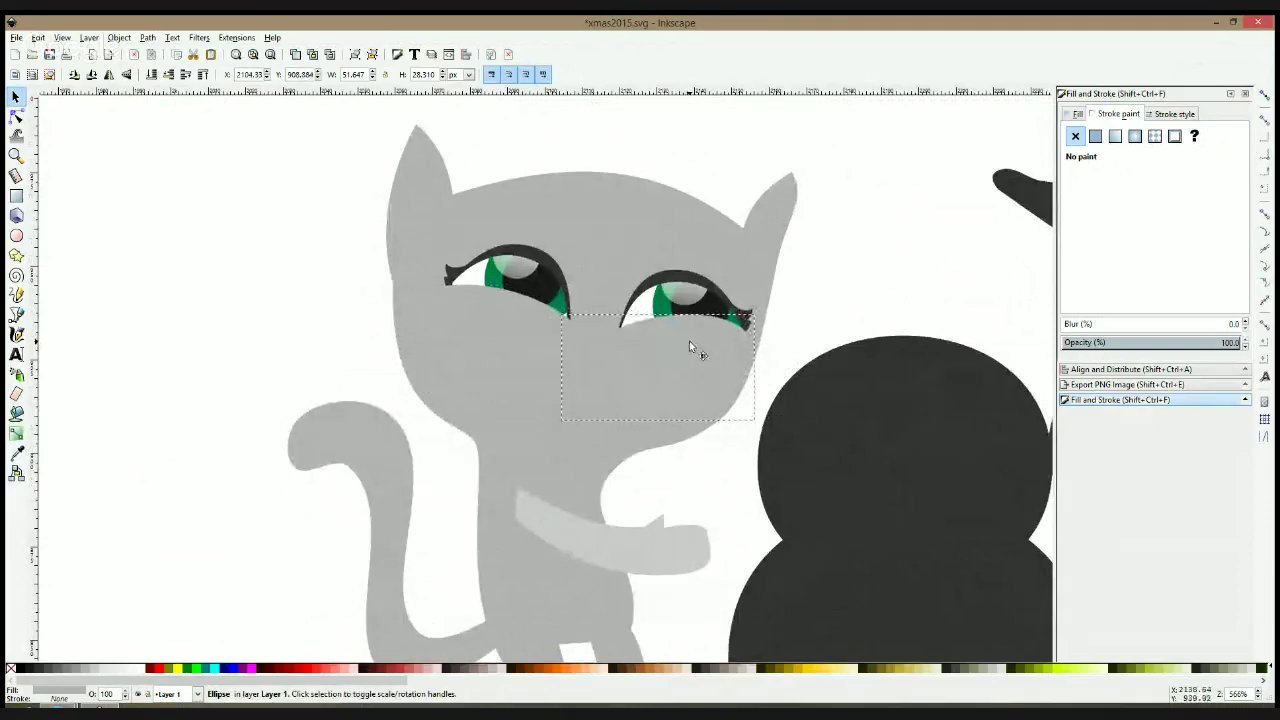
Delete both grey ellipses covering the lower parts of the cat's eyes
{"action": "left_click", "coordinate": [832, 295]}
{"action": "scroll", "coordinate": [833, 296], "scroll_direction": "down", "scroll_amount": 1}
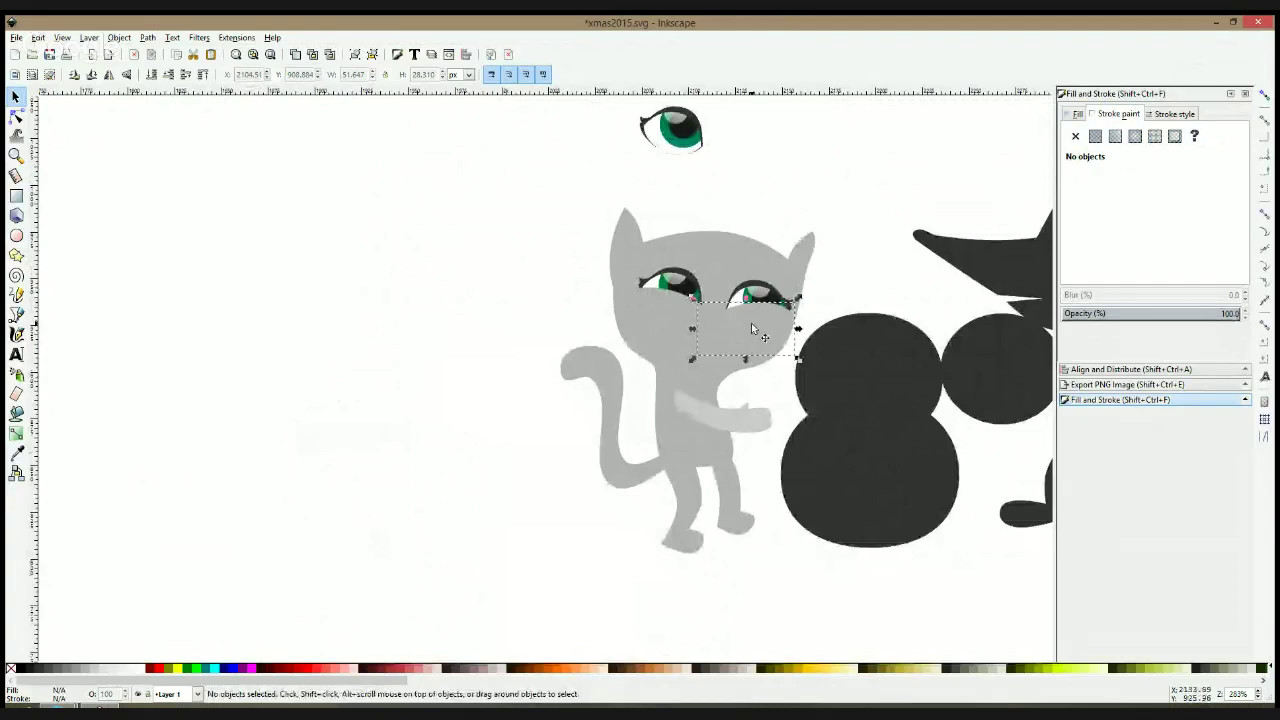
{"action": "key", "text": "Delete"}
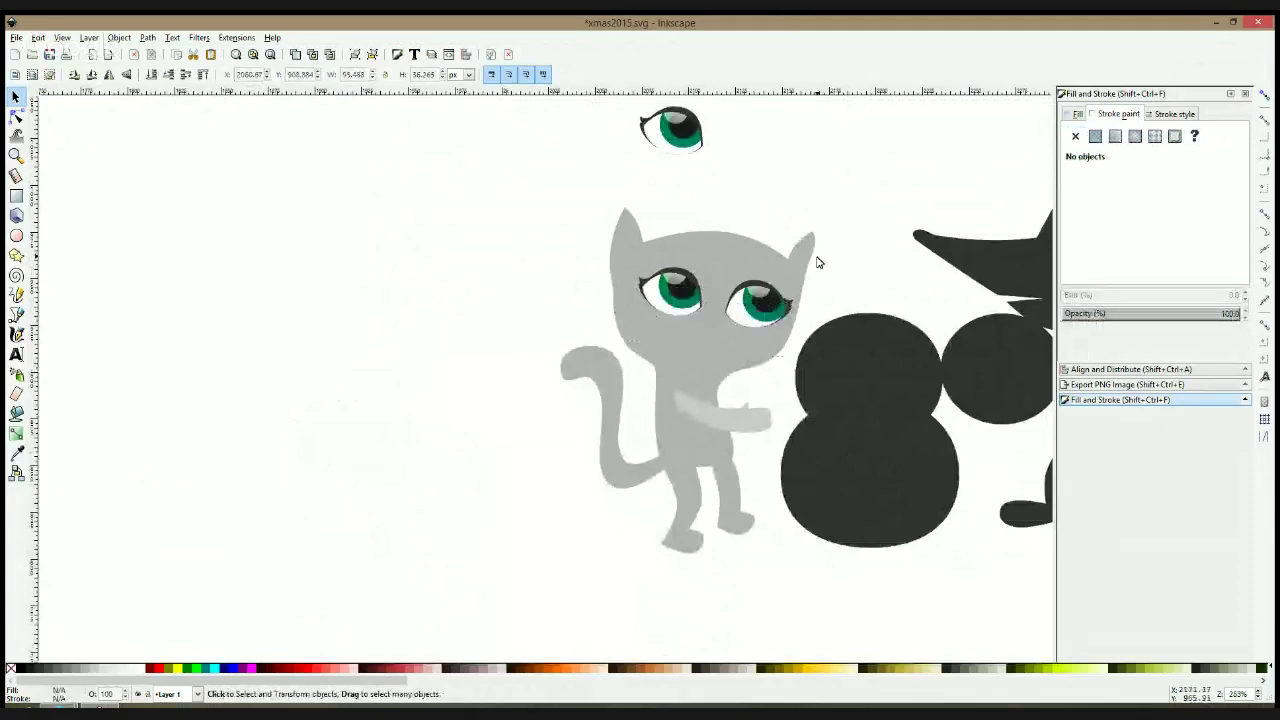
Draw a small downward-pointing triangular nose between the cat's eyes with the Bezier pen and fill it pink
{"action": "left_click", "coordinate": [17, 314]}
{"action": "scroll", "coordinate": [716, 317], "scroll_direction": "up", "scroll_amount": 2}
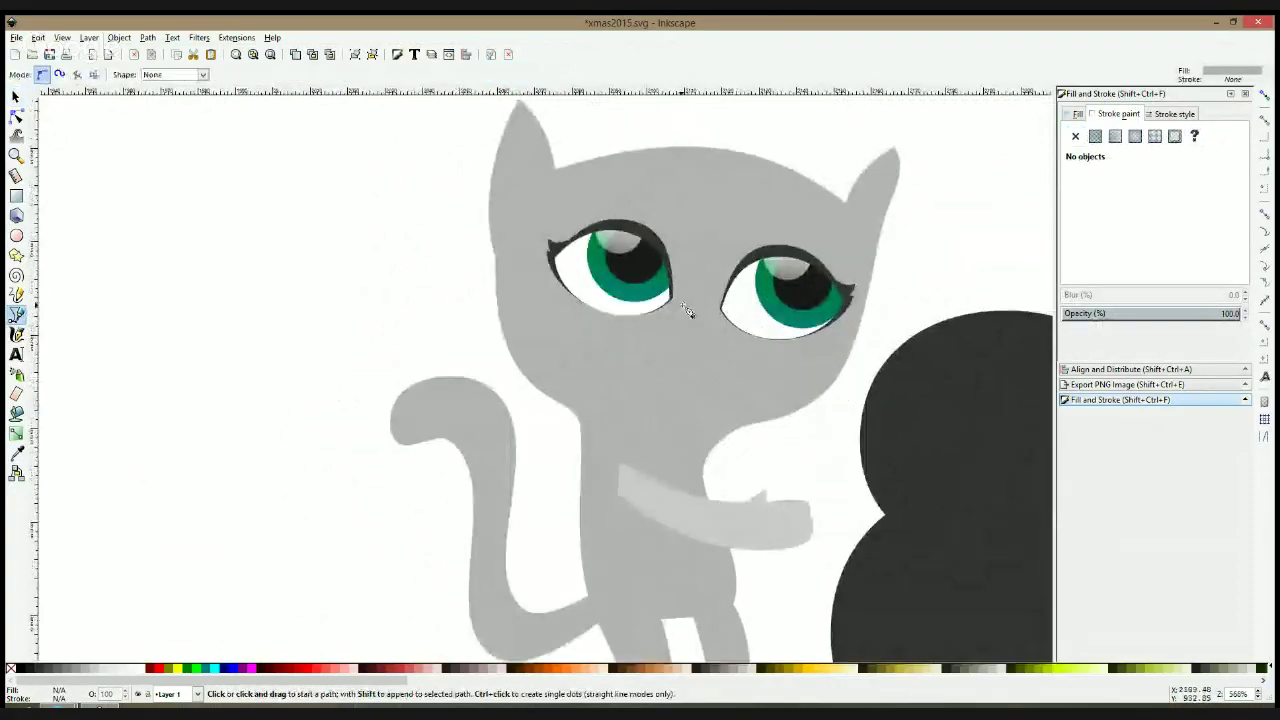
{"action": "left_click", "coordinate": [680, 305]}
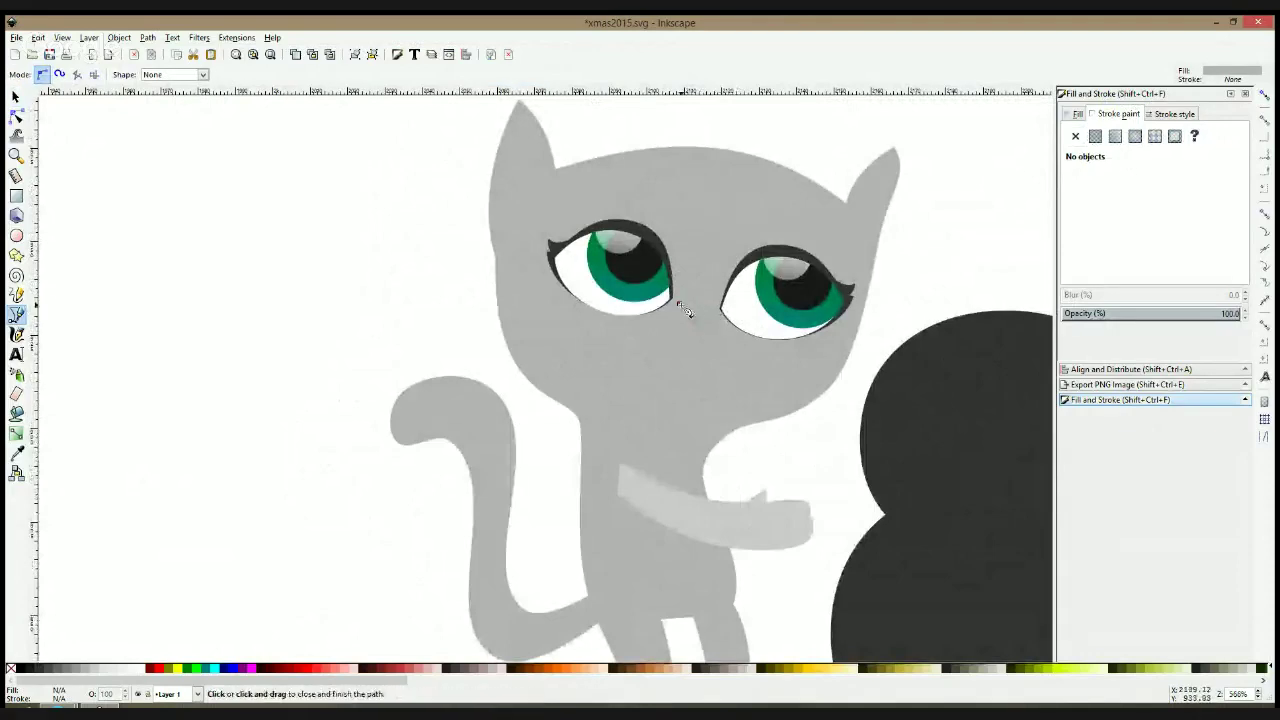
{"action": "left_click", "coordinate": [685, 311]}
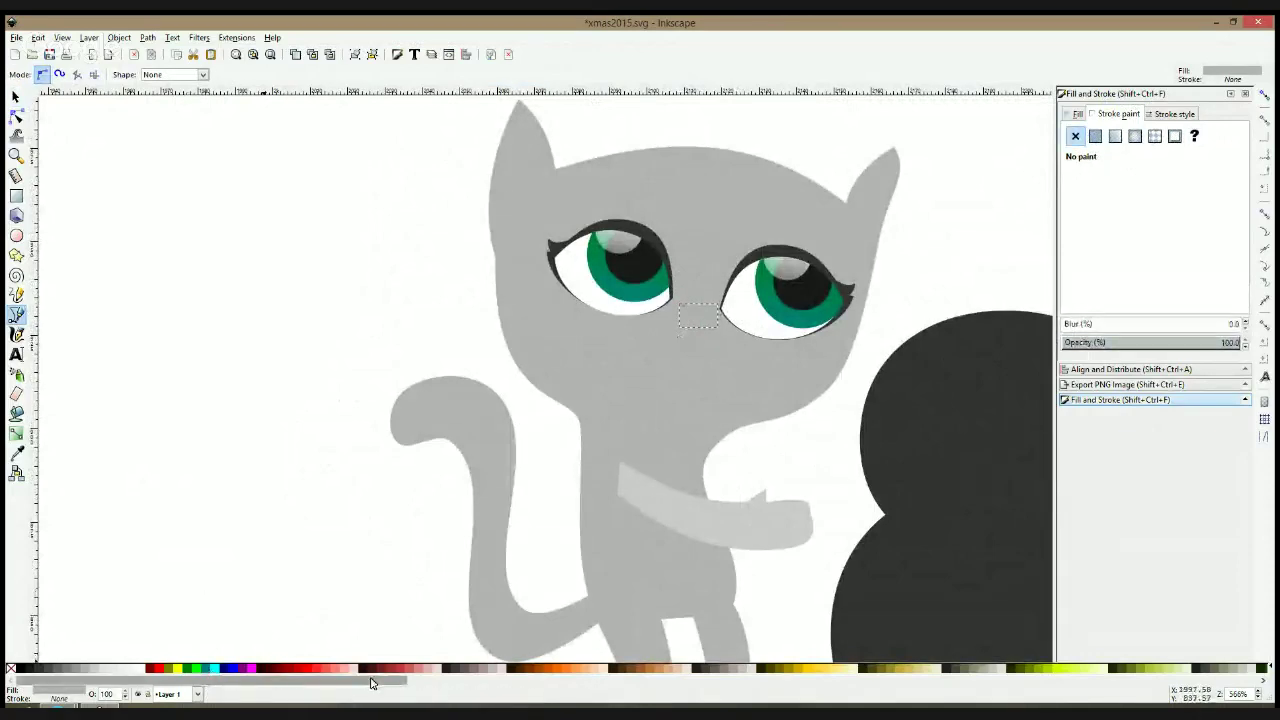
{"action": "left_click", "coordinate": [338, 668]}
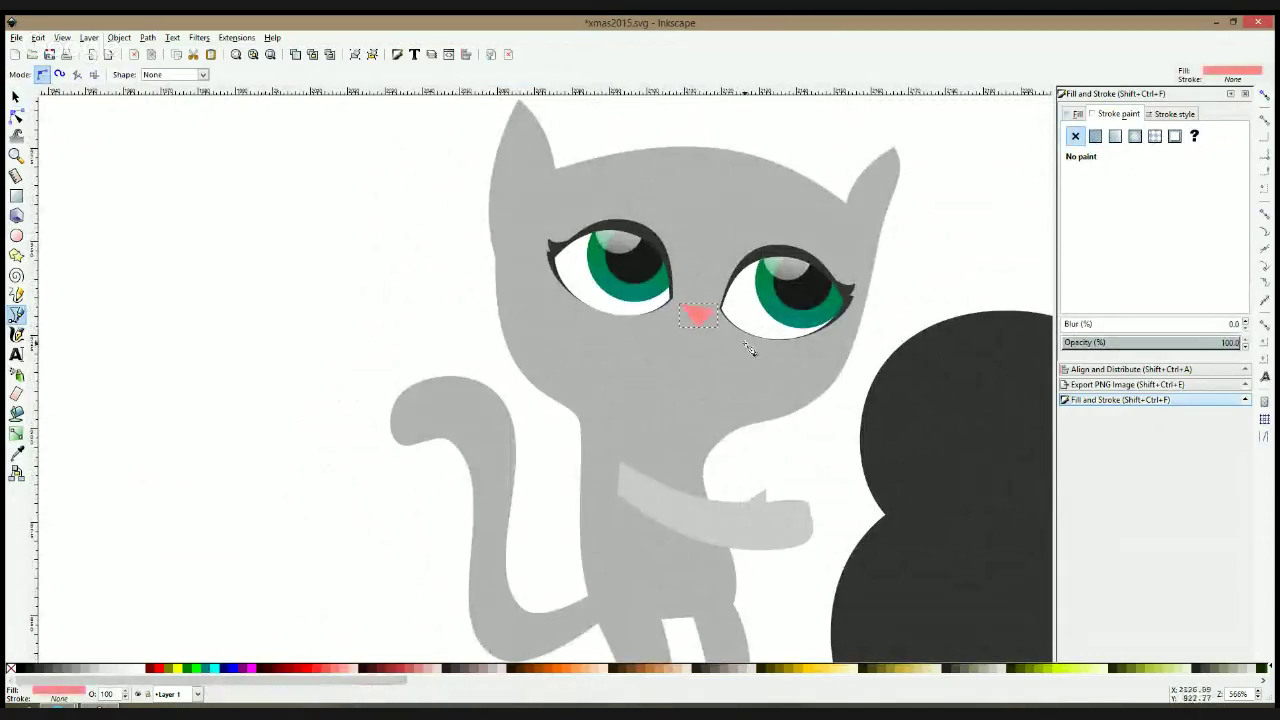
Draw a thin closed mouth path with a narrow stem up to the nose, and fill it dark grey
{"action": "left_click", "coordinate": [699, 320]}
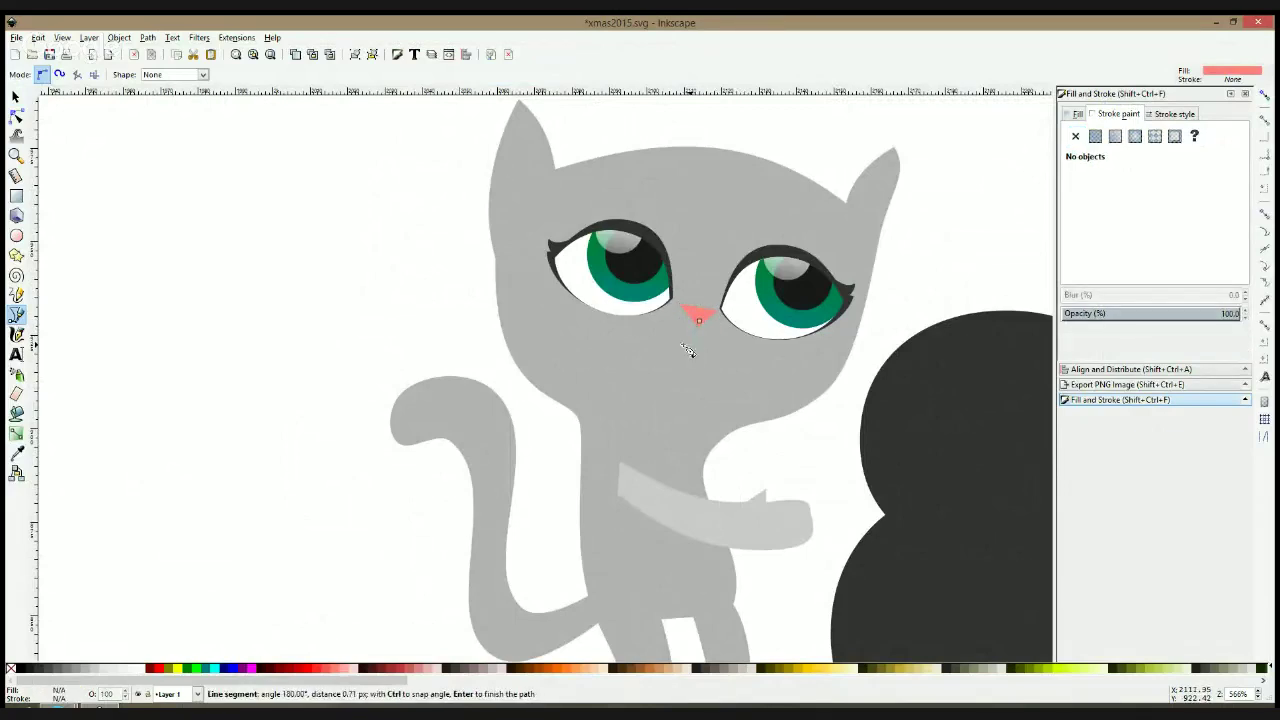
{"action": "left_click", "coordinate": [625, 333]}
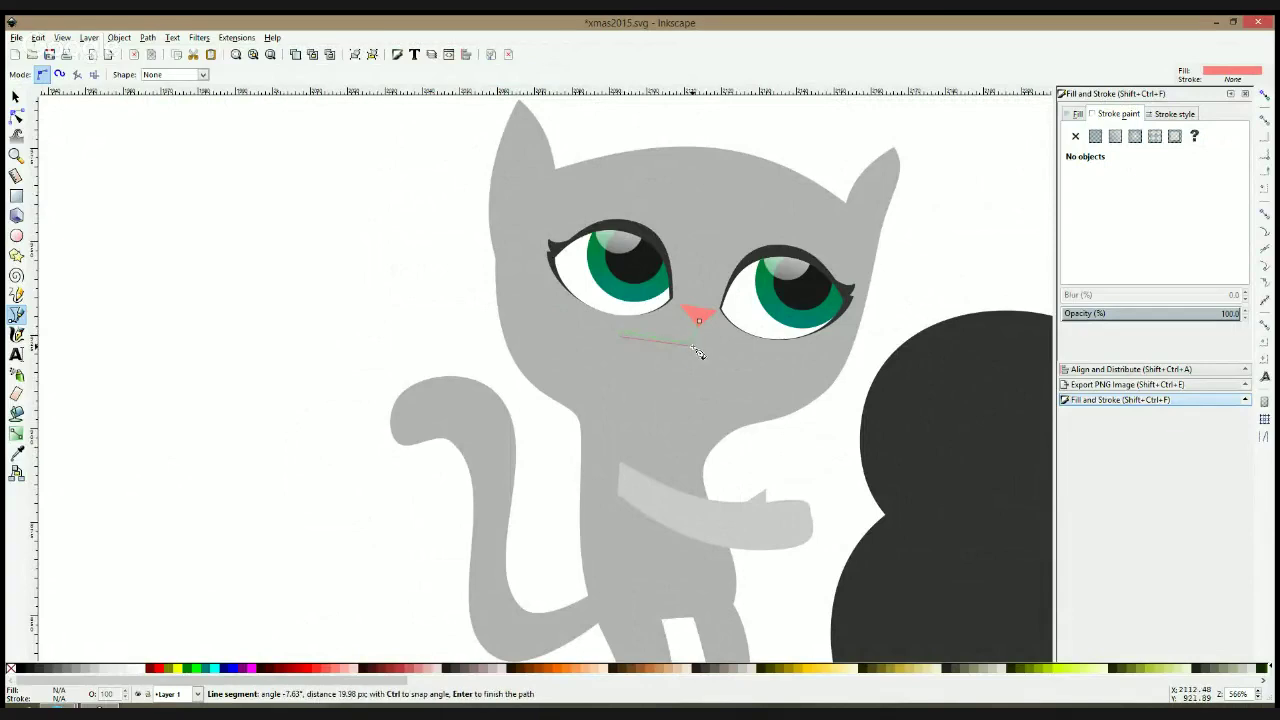
{"action": "left_click", "coordinate": [760, 353]}
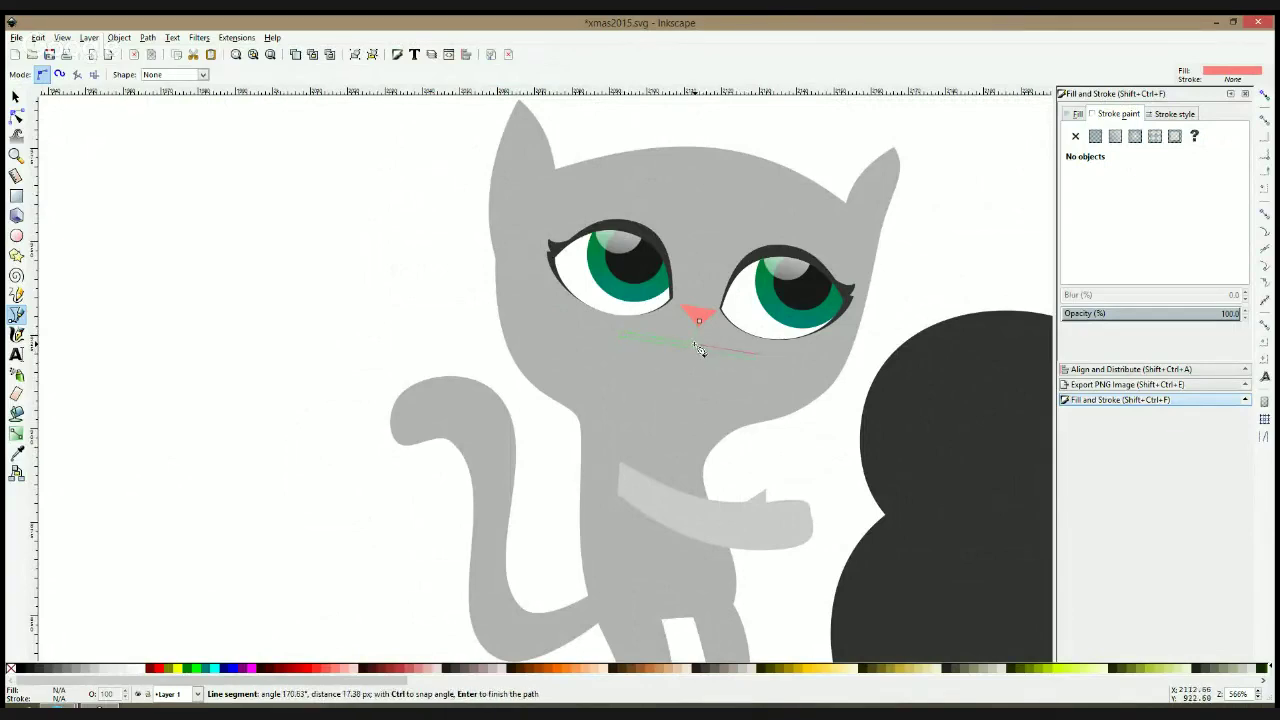
{"action": "left_click", "coordinate": [699, 320]}
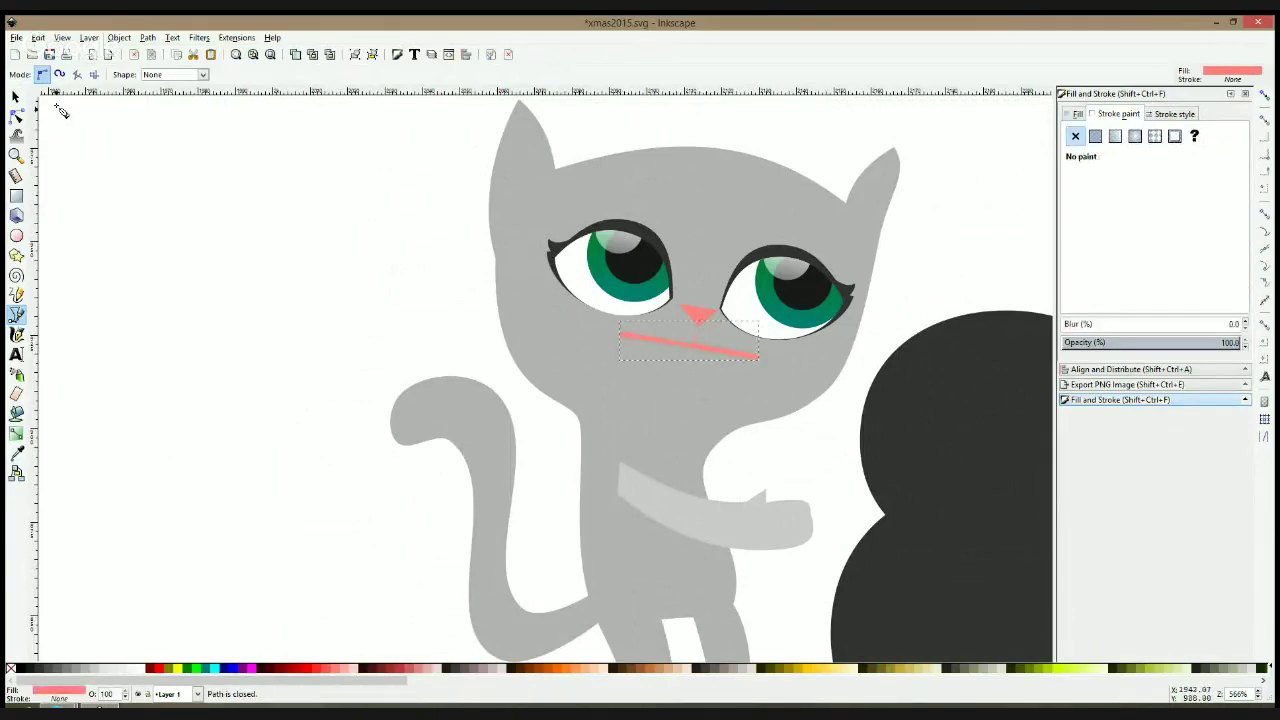
{"action": "left_click", "coordinate": [16, 115]}
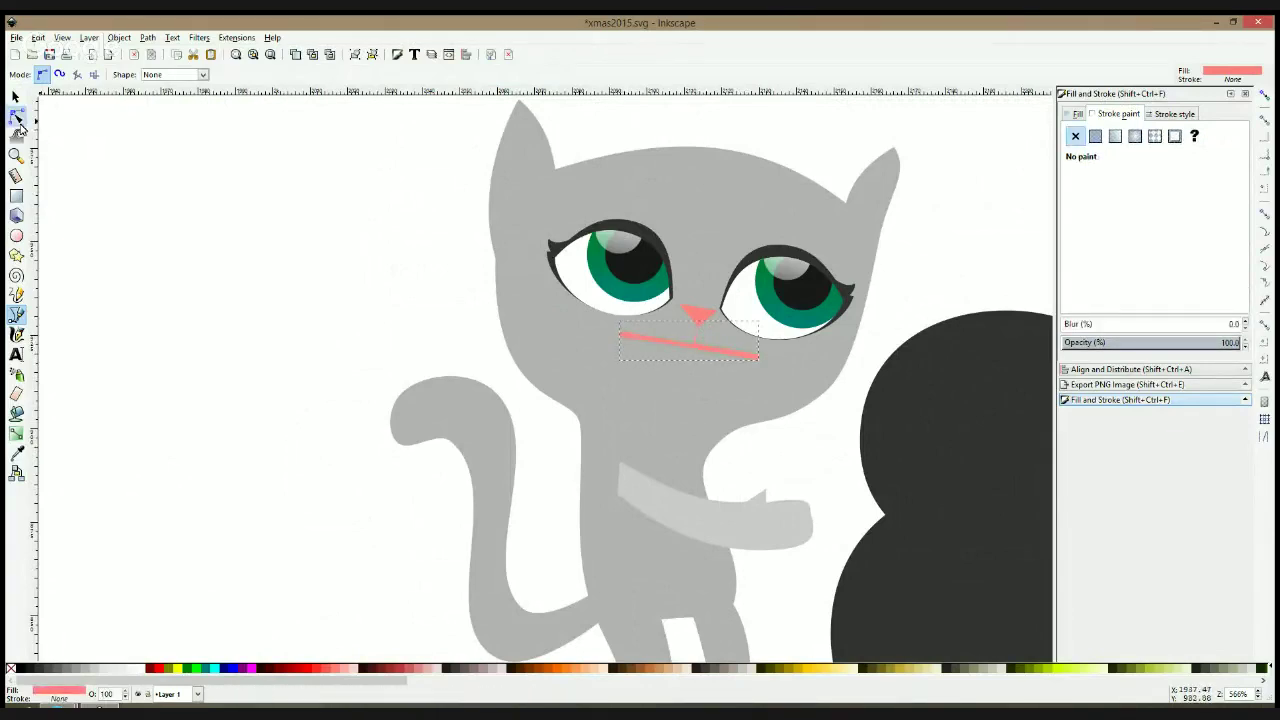
{"action": "left_click", "coordinate": [21, 668]}
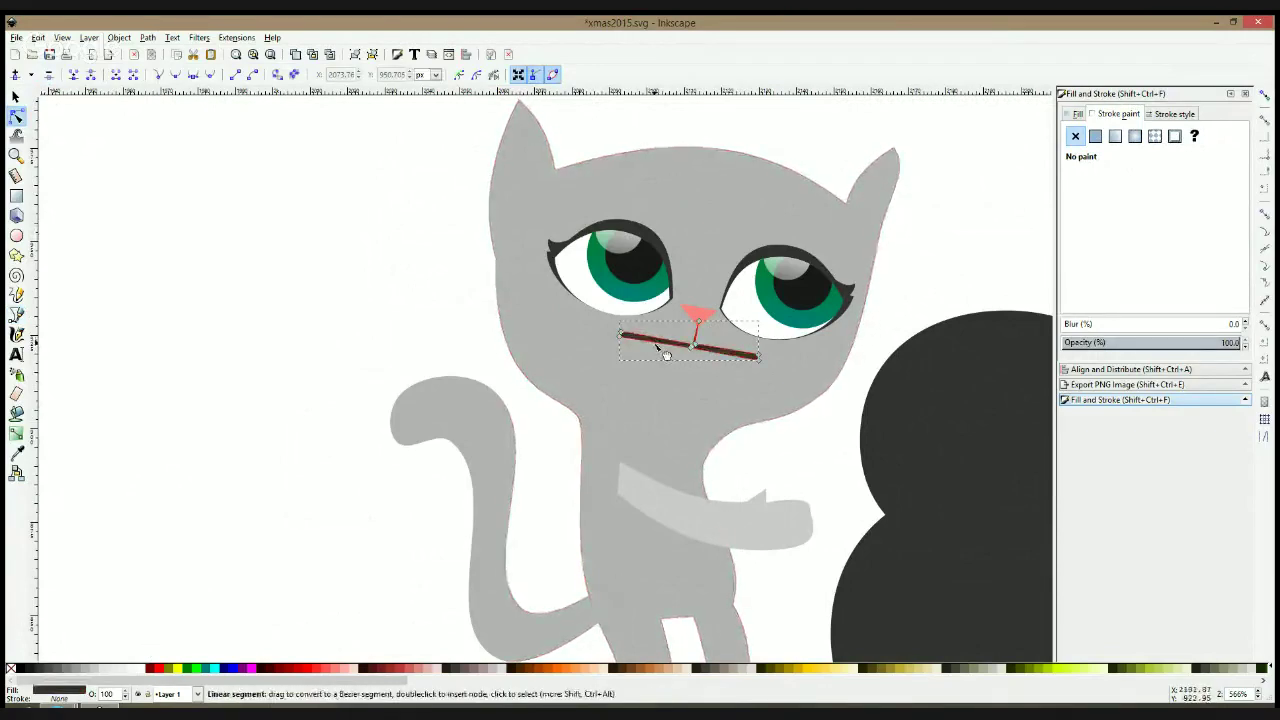
Bend both straight halves of the mouth downward into smiling curves and adjust the top of the stem under the nose
{"action": "left_click_drag", "start_coordinate": [665, 356], "coordinate": [735, 380]}
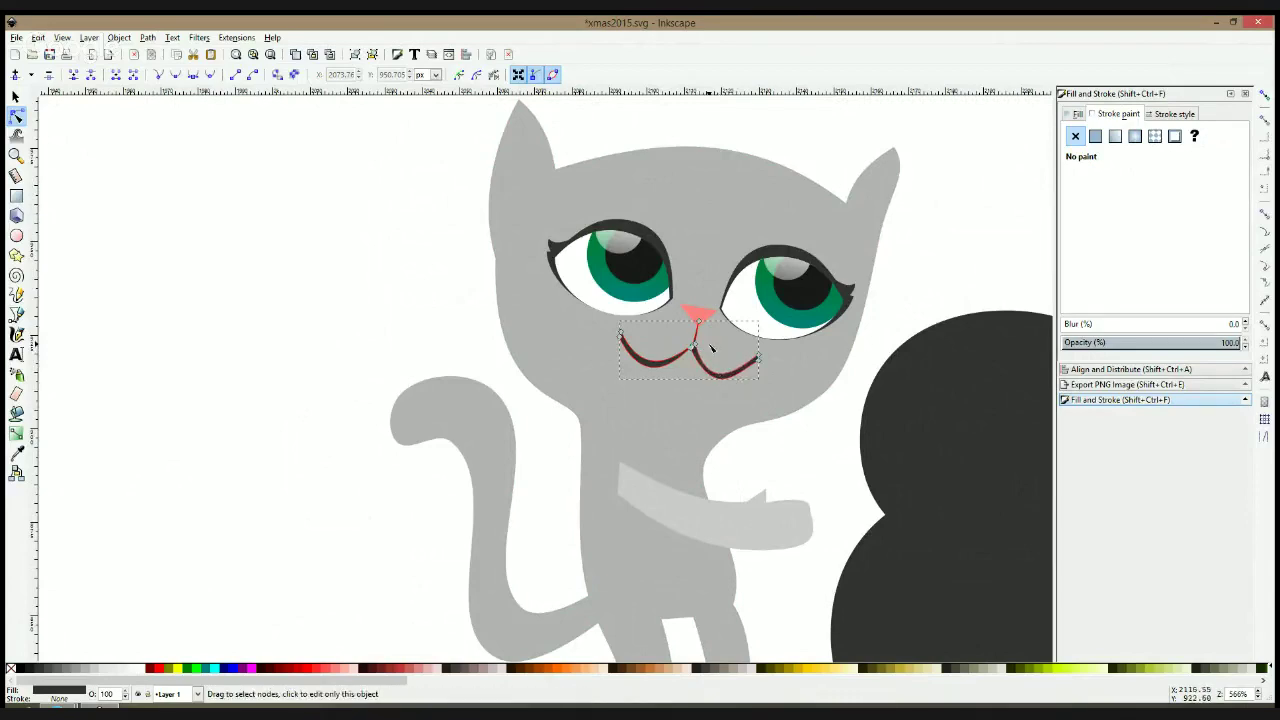
{"action": "scroll", "coordinate": [700, 328], "scroll_direction": "up", "scroll_amount": 2, "text": "ctrl"}
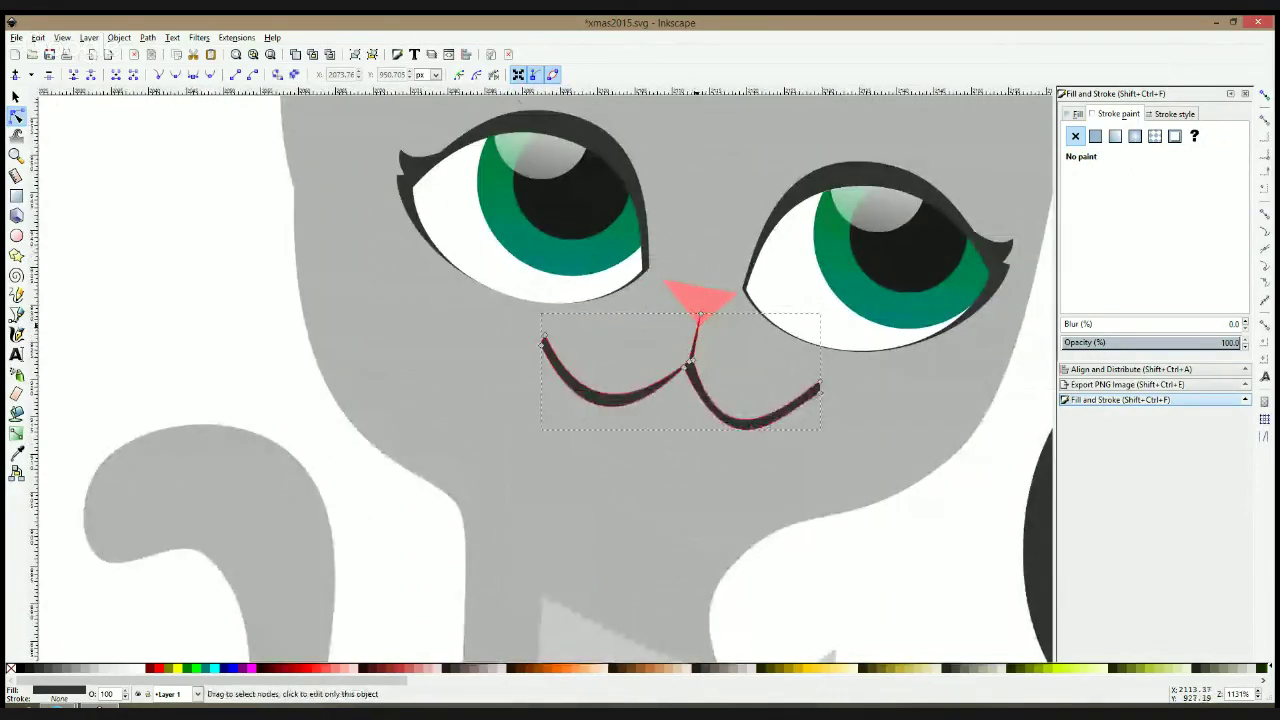
{"action": "left_click_drag", "start_coordinate": [699, 327], "coordinate": [697, 318]}
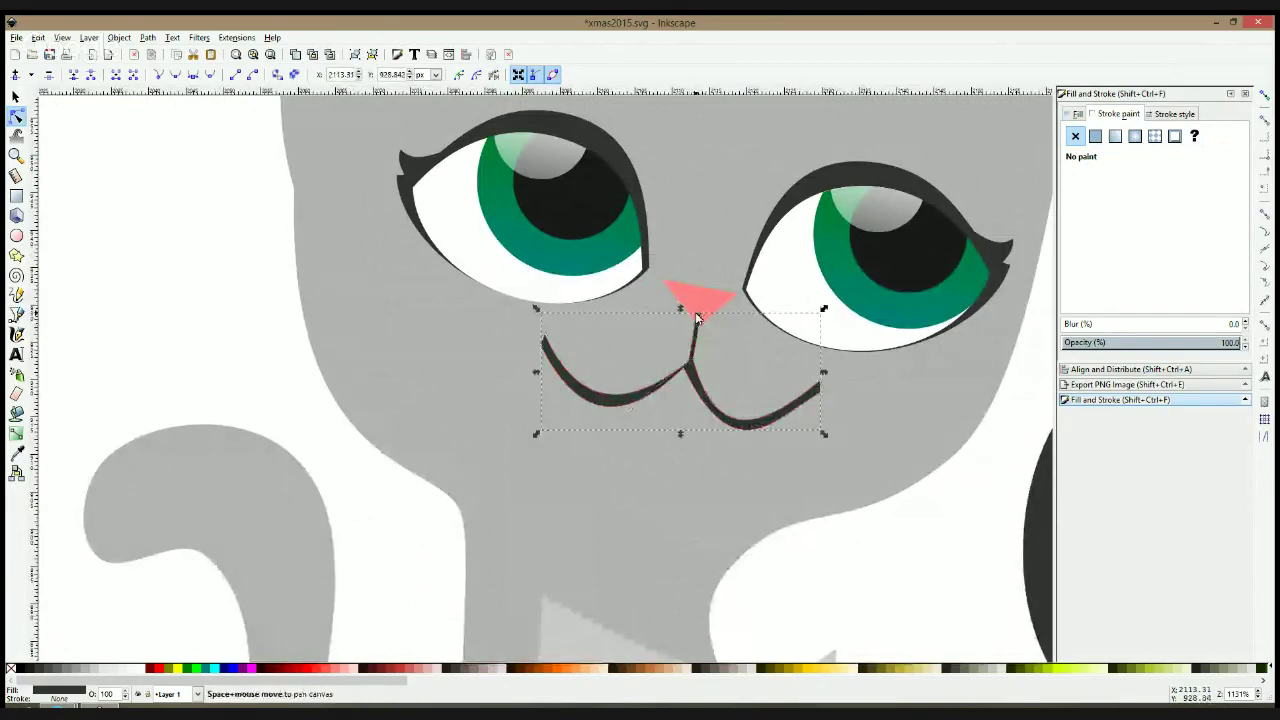
{"action": "key", "text": "s"}
{"action": "key", "text": "minus"}
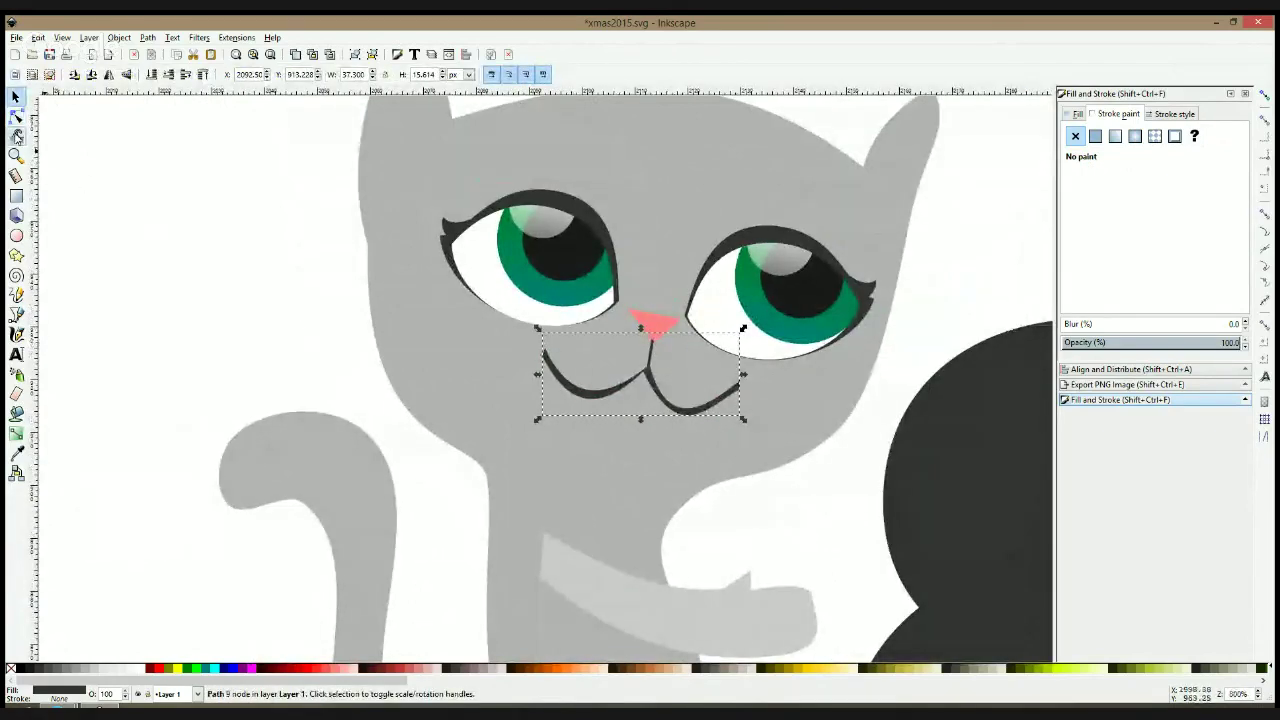
Even out the mouth's line thickness by adjusting the centre nodes, the left curve, and the right-hand tip and its handle
{"action": "left_click", "coordinate": [16, 116]}
{"action": "scroll", "coordinate": [650, 372], "scroll_direction": "up", "scroll_amount": 2}
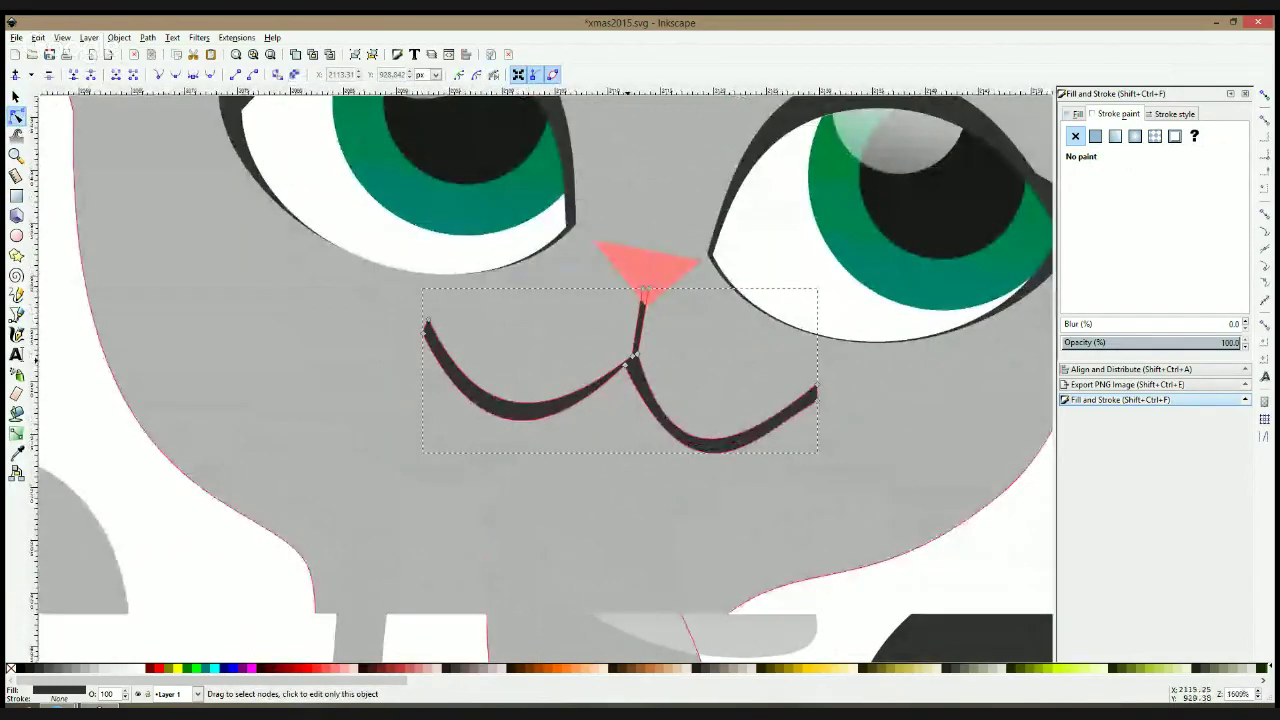
{"action": "left_click_drag", "start_coordinate": [632, 365], "coordinate": [634, 367]}
{"action": "left_click_drag", "start_coordinate": [516, 419], "coordinate": [516, 414]}
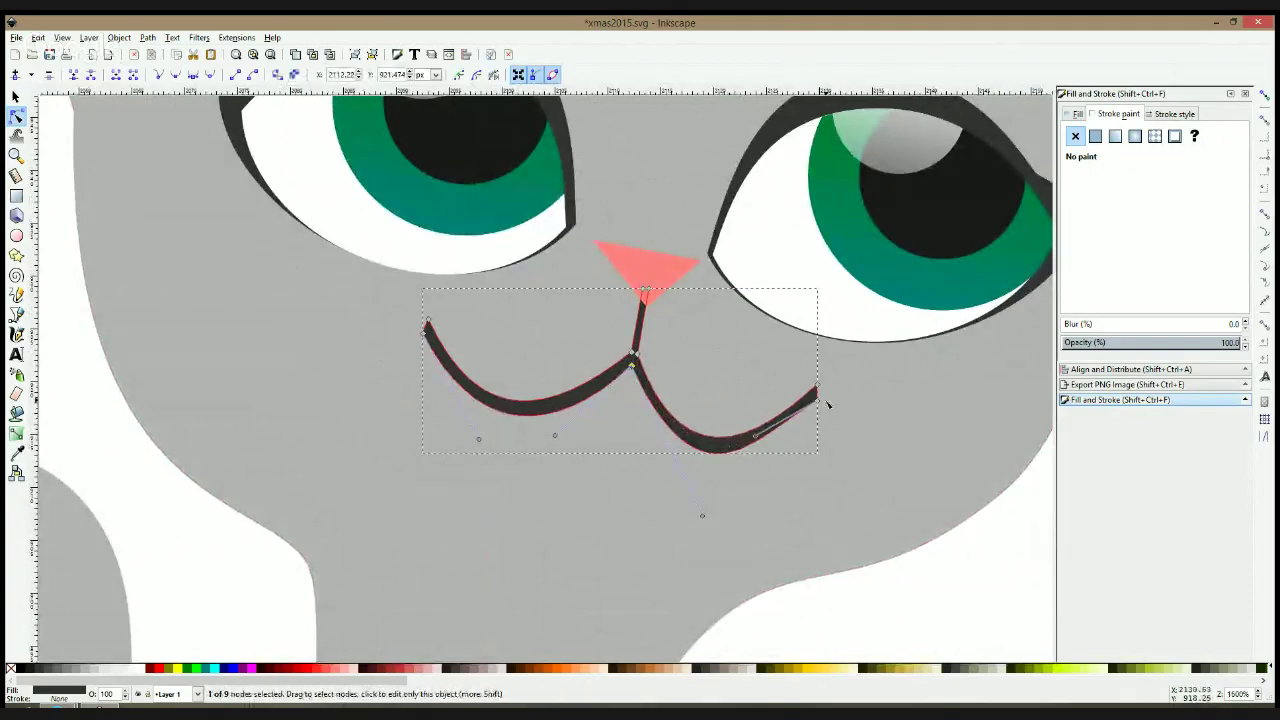
{"action": "left_click_drag", "start_coordinate": [818, 389], "coordinate": [830, 393]}
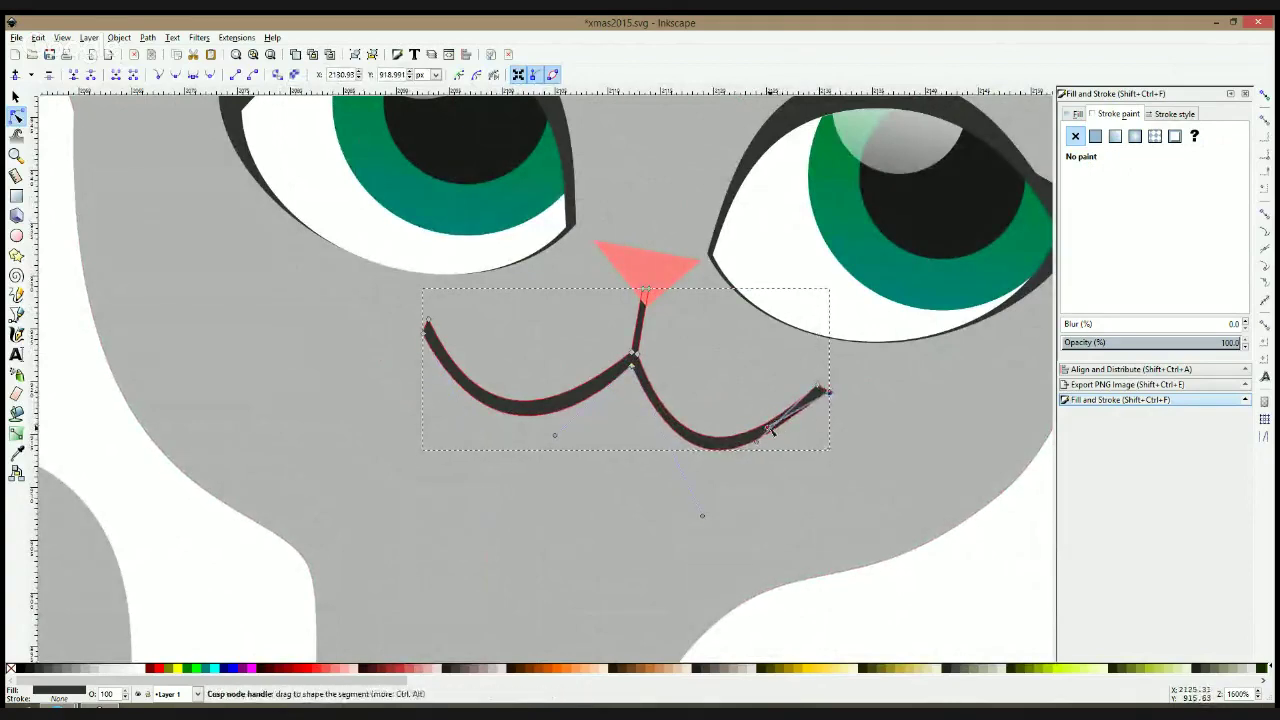
{"action": "mouse_move", "coordinate": [770, 429]}
{"action": "left_mouse_down"}
{"action": "mouse_move", "coordinate": [790, 432]}
{"action": "mouse_move", "coordinate": [762, 429]}
{"action": "mouse_move", "coordinate": [760, 446]}
{"action": "left_mouse_up"}
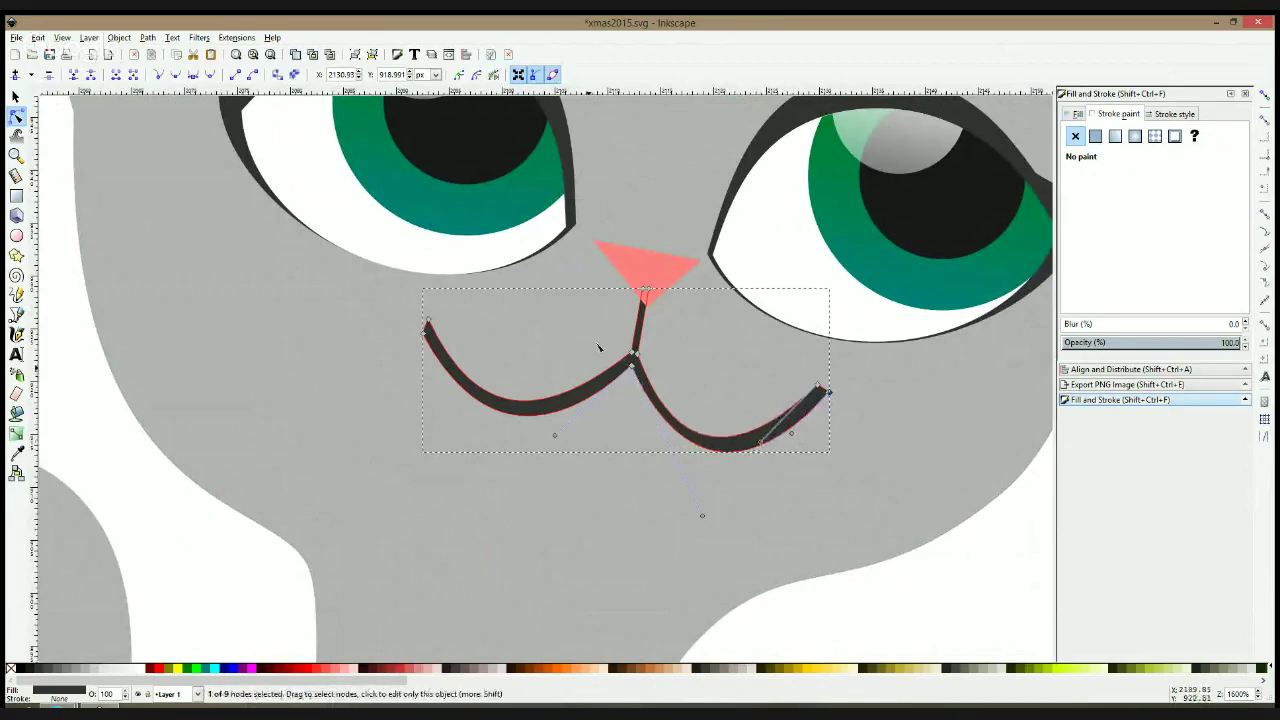
{"action": "key", "text": "Escape"}
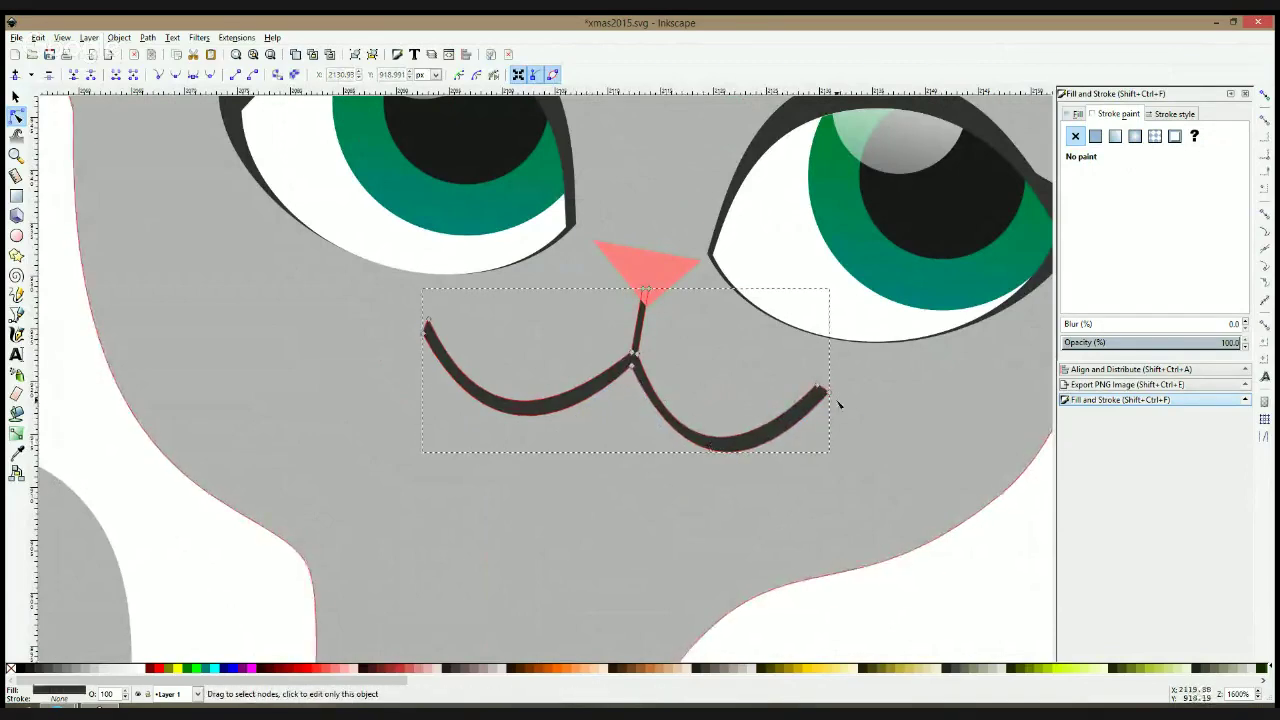
Move the right-hand tip of the cat's mouth inward to shorten that half, and adjust its lower curve
{"action": "left_click_drag", "start_coordinate": [845, 432], "coordinate": [799, 392]}
{"action": "mouse_move", "coordinate": [735, 446]}
{"action": "left_mouse_down"}
{"action": "mouse_move", "coordinate": [748, 423]}
{"action": "mouse_move", "coordinate": [721, 435]}
{"action": "mouse_move", "coordinate": [729, 451]}
{"action": "left_mouse_up"}
{"action": "left_click", "coordinate": [726, 391]}
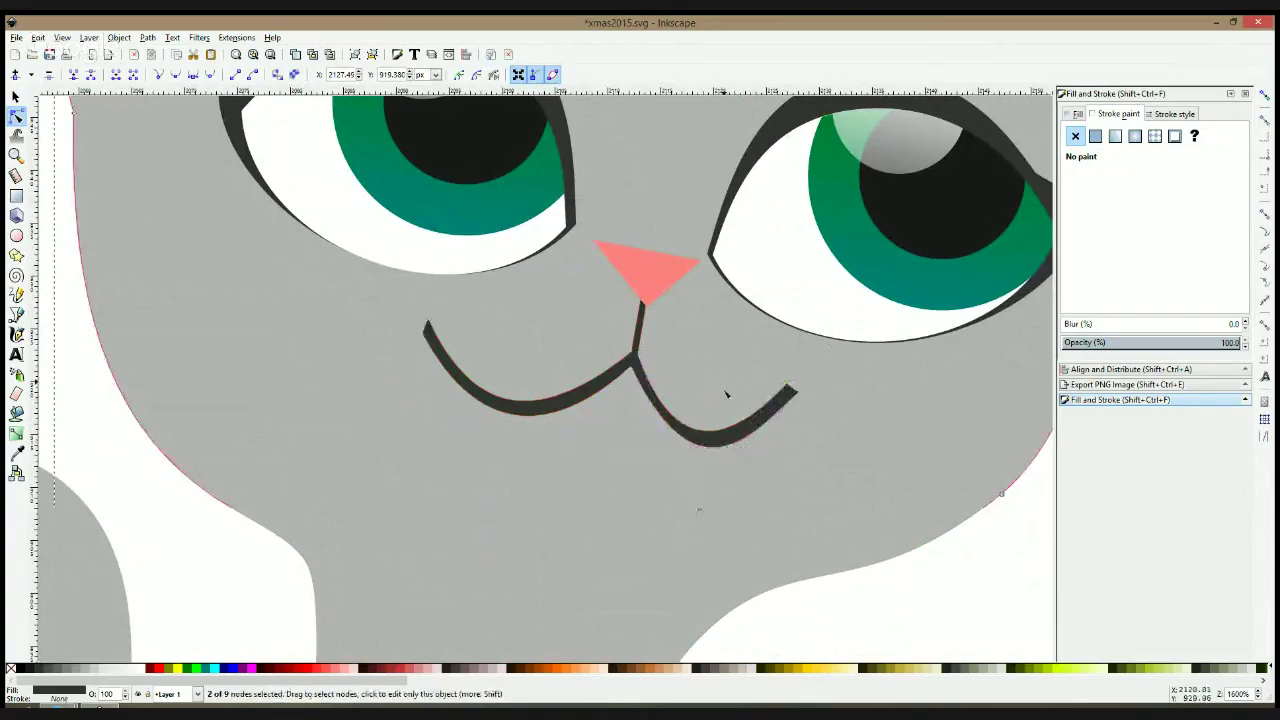
{"action": "scroll", "coordinate": [714, 397], "scroll_direction": "down", "scroll_amount": 3}
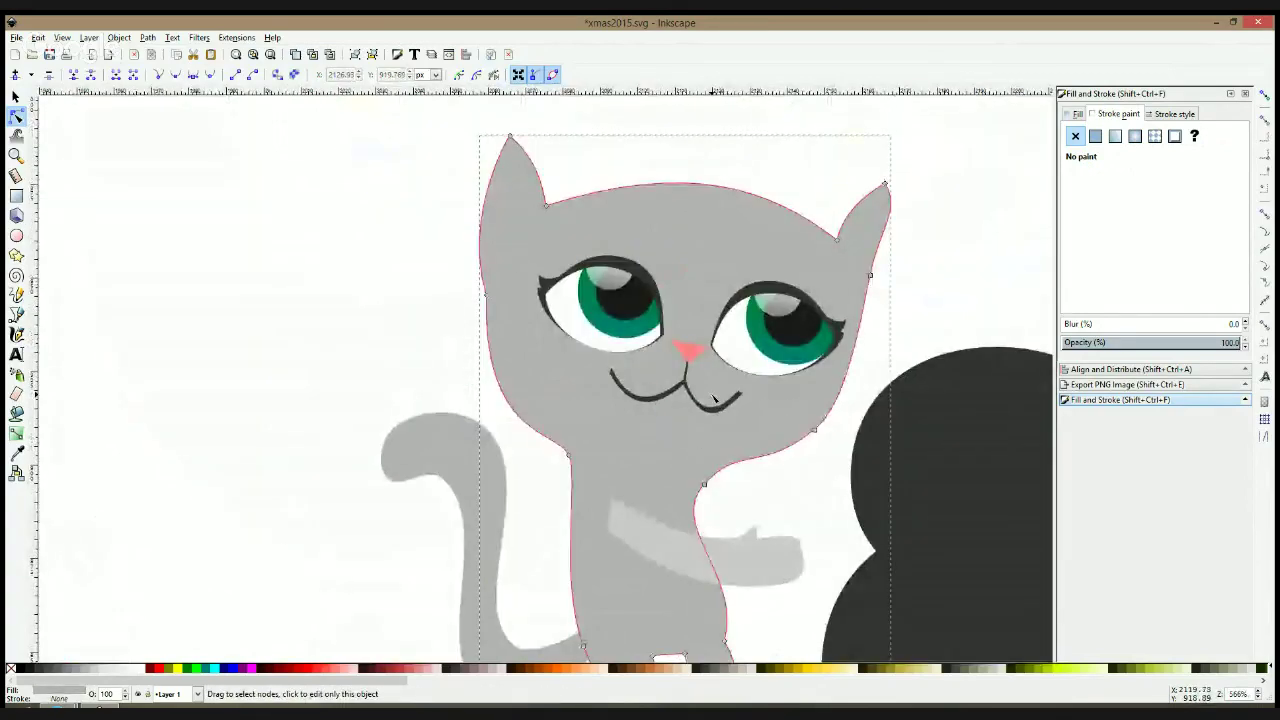
Spread the cat's eyes apart by moving the left eye slightly up and outward and the right eye slightly outward
{"action": "key", "text": "s"}
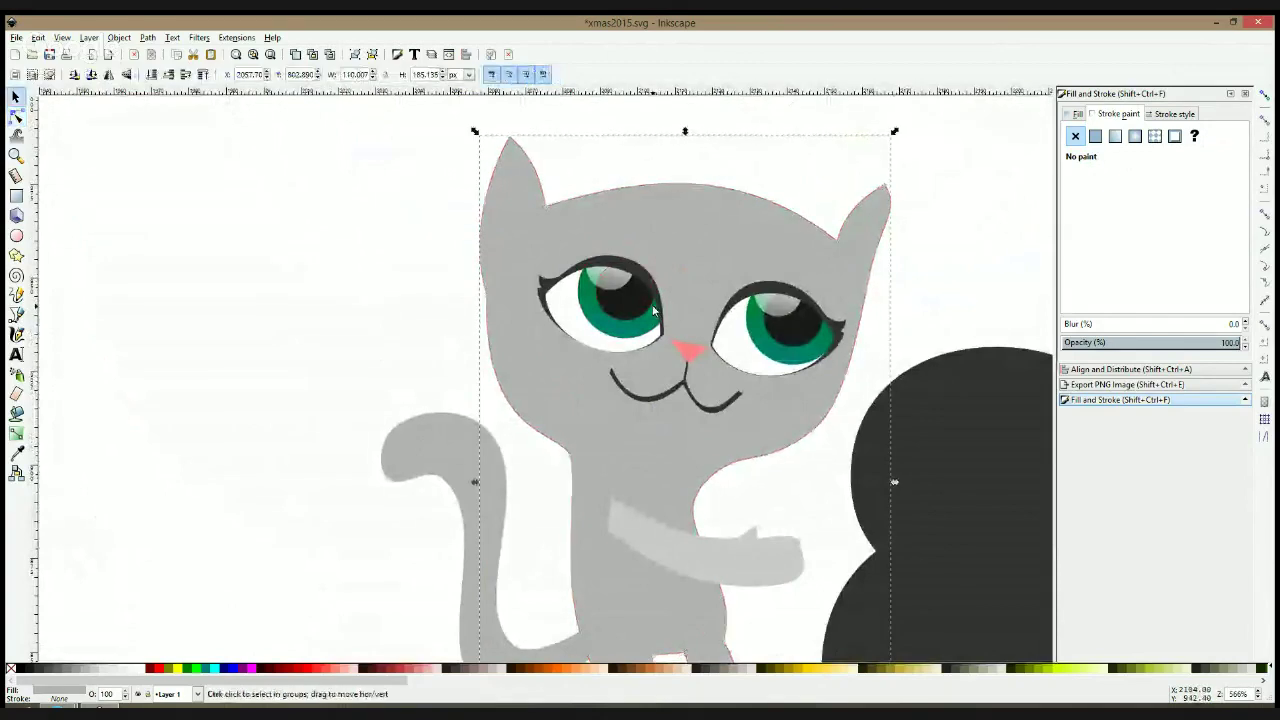
{"action": "scroll", "coordinate": [655, 312], "scroll_direction": "down", "scroll_amount": 1}
{"action": "key", "text": "Escape"}
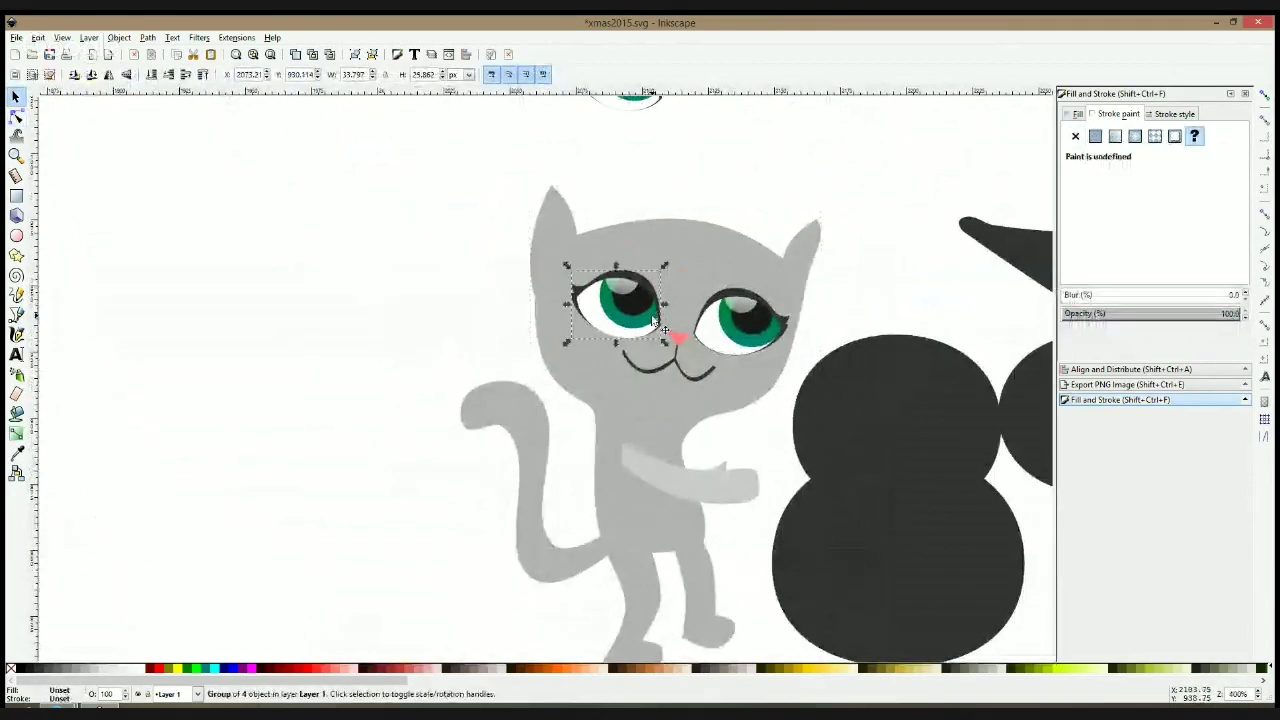
{"action": "left_click_drag", "start_coordinate": [620, 324], "coordinate": [606, 310]}
{"action": "left_click", "coordinate": [731, 316]}
{"action": "mouse_move", "coordinate": [741, 324]}
{"action": "left_mouse_down"}
{"action": "mouse_move", "coordinate": [789, 320]}
{"action": "mouse_move", "coordinate": [764, 329]}
{"action": "left_mouse_up"}
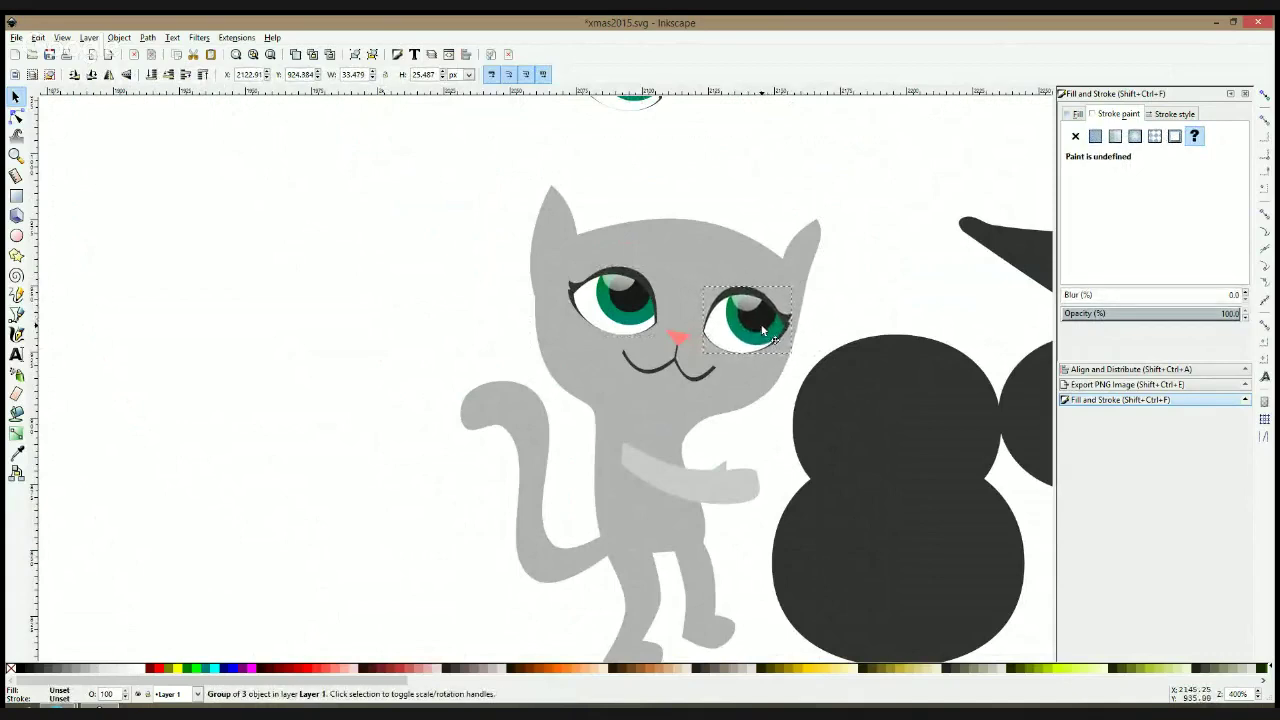
Shift the nose and mouth together slightly to the right to centre them between the eyes
{"action": "left_click", "coordinate": [681, 339]}
{"action": "left_click", "coordinate": [682, 373], "text": "shift"}
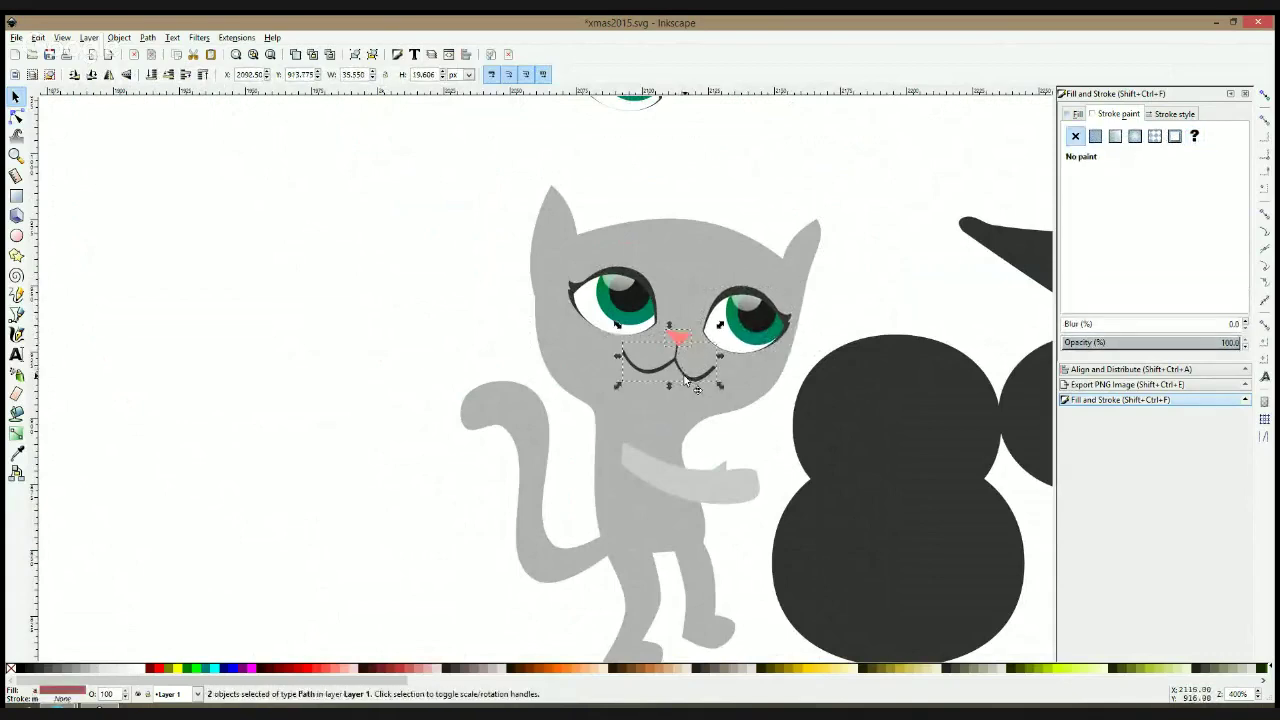
{"action": "left_click_drag", "start_coordinate": [686, 381], "coordinate": [691, 380]}
{"action": "left_click", "coordinate": [16, 116]}
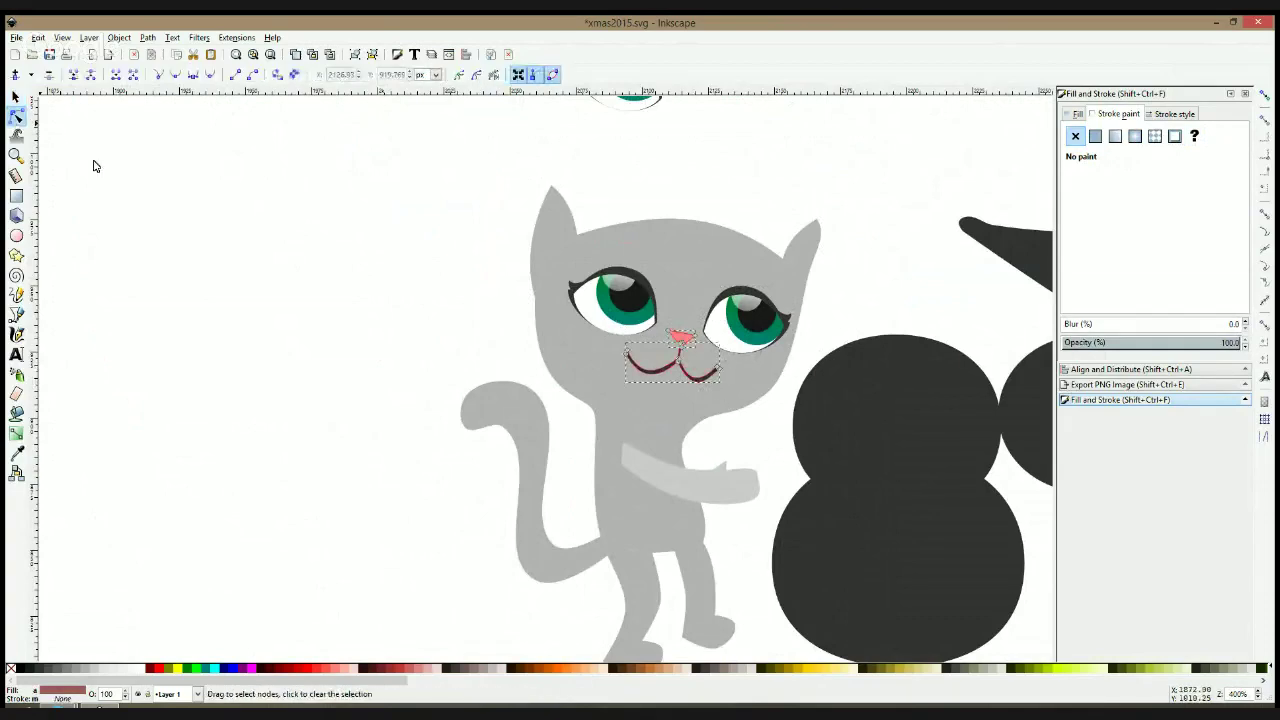
{"action": "key", "text": "plus"}
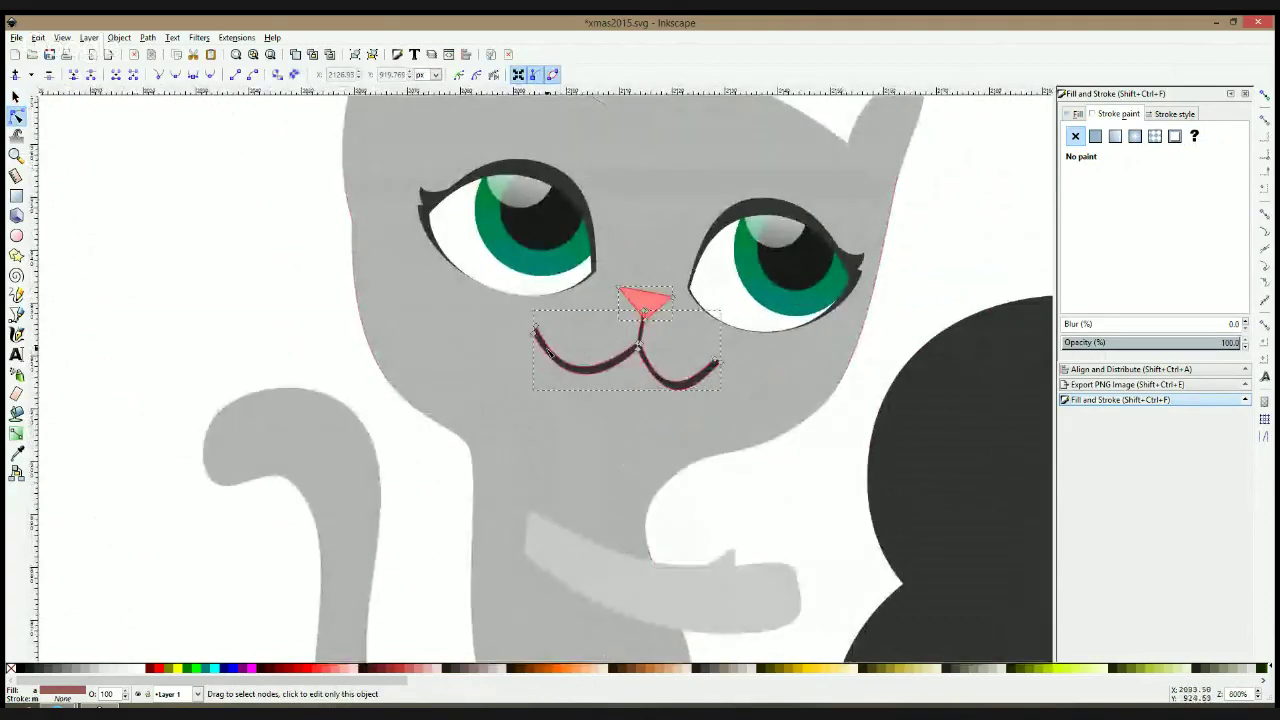
{"action": "left_click", "coordinate": [722, 368]}
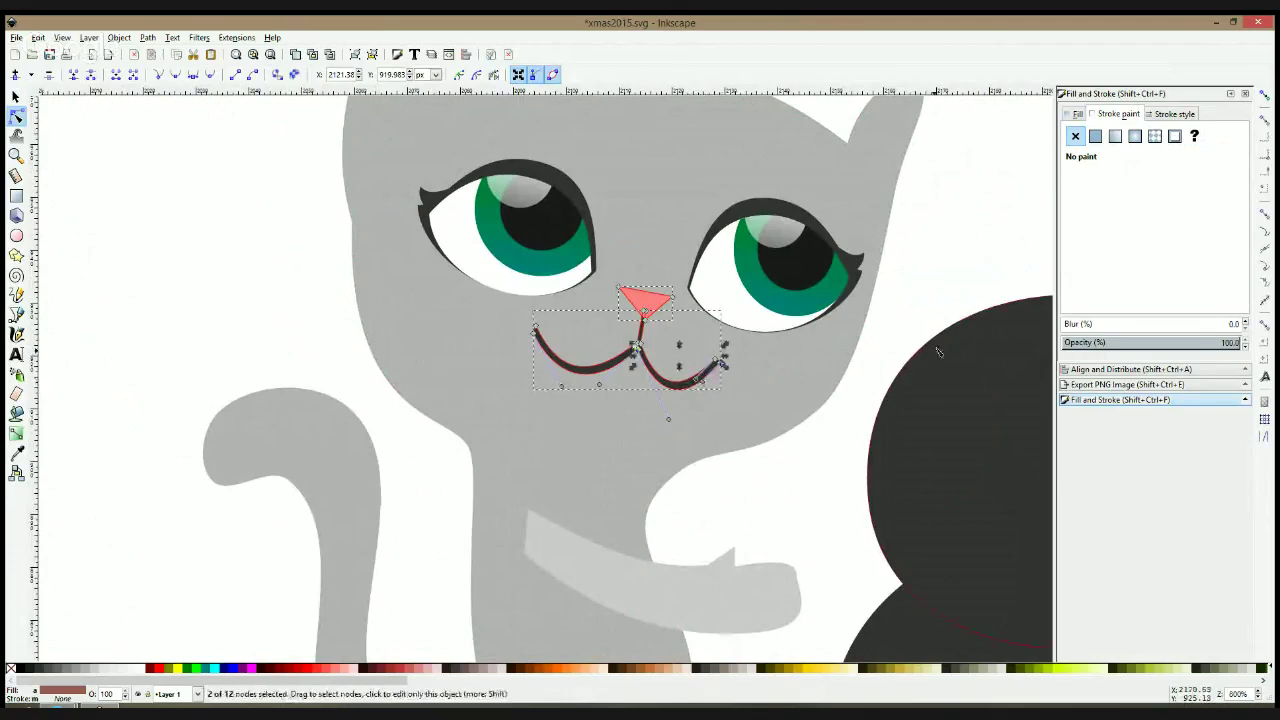
{"action": "left_click", "coordinate": [880, 348]}
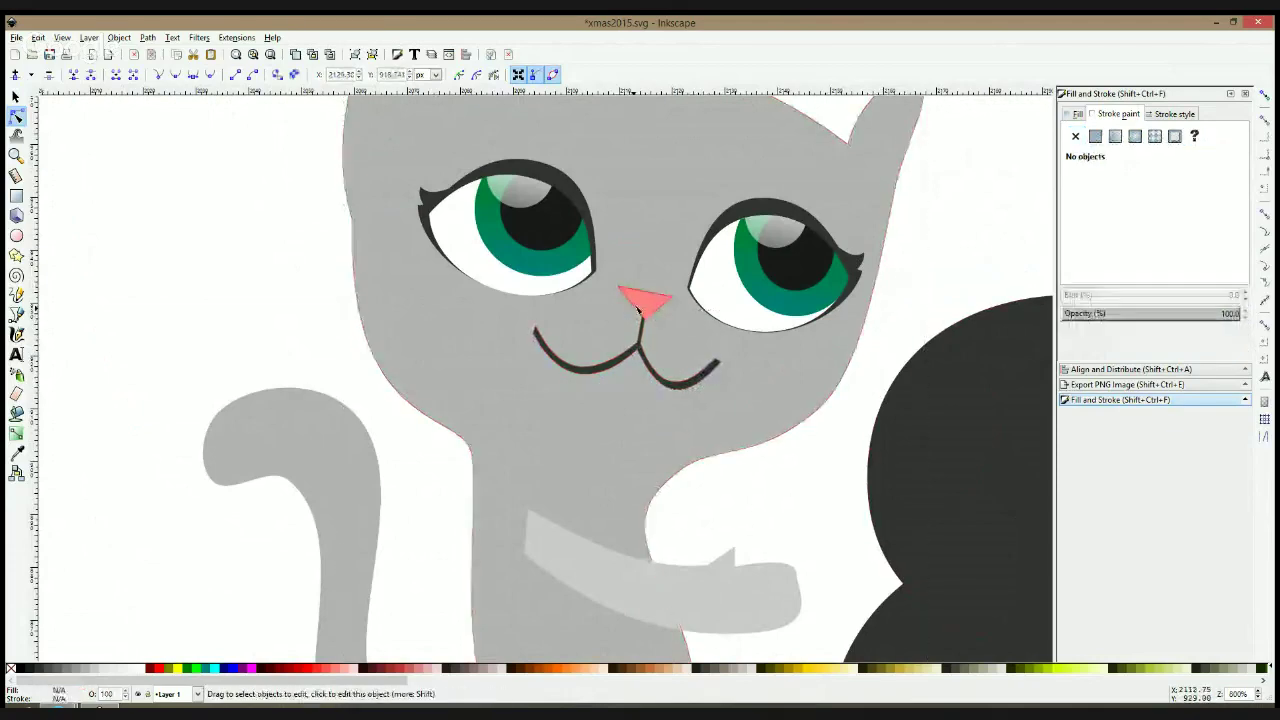
{"action": "left_click", "coordinate": [643, 304]}
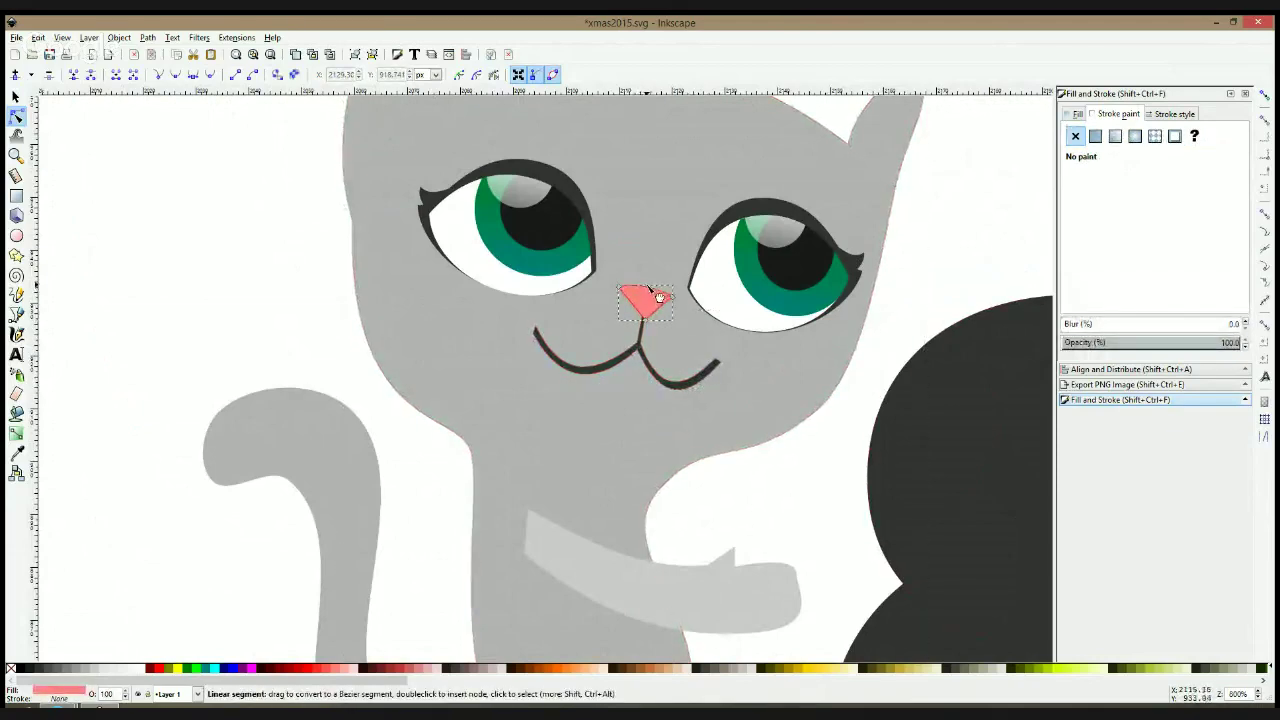
{"action": "scroll", "coordinate": [658, 297], "scroll_direction": "down", "scroll_amount": 1}
{"action": "key", "text": "s"}
{"action": "scroll", "coordinate": [656, 306], "scroll_direction": "down", "scroll_amount": 2}
{"action": "left_click", "coordinate": [745, 290]}
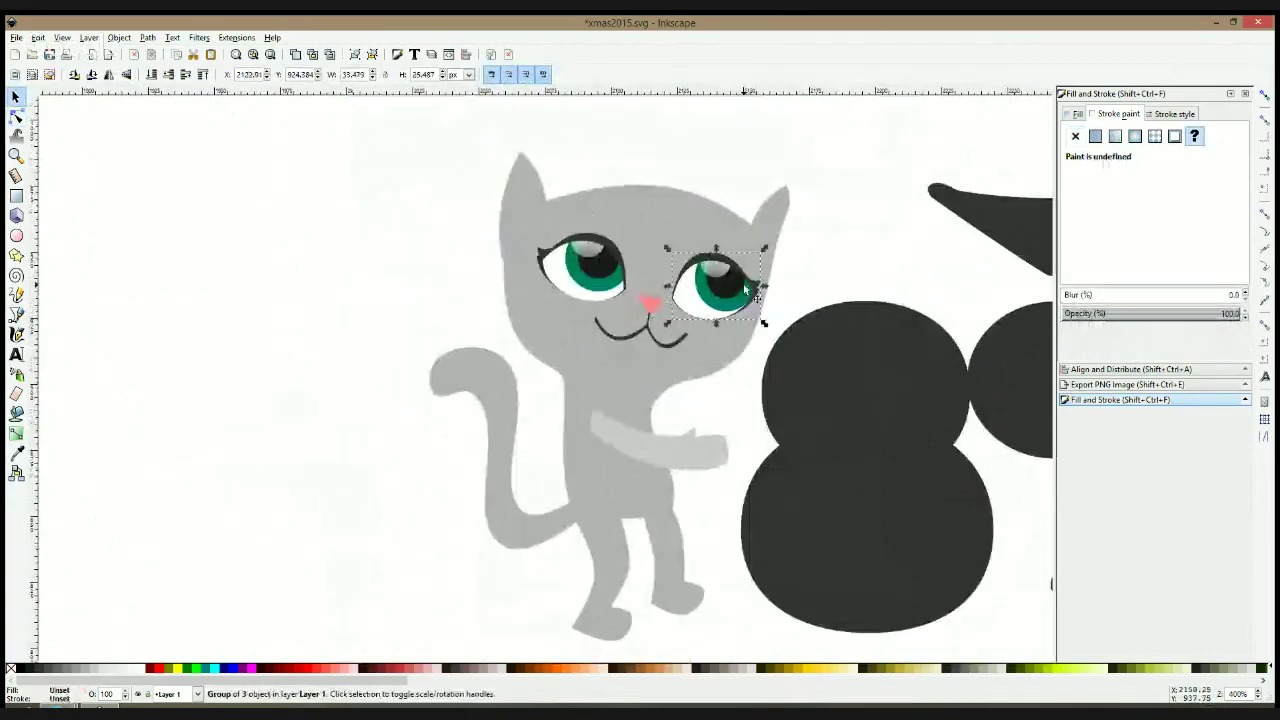
{"action": "left_click", "coordinate": [806, 290]}
{"action": "scroll", "coordinate": [806, 290], "scroll_direction": "down", "scroll_amount": 1}
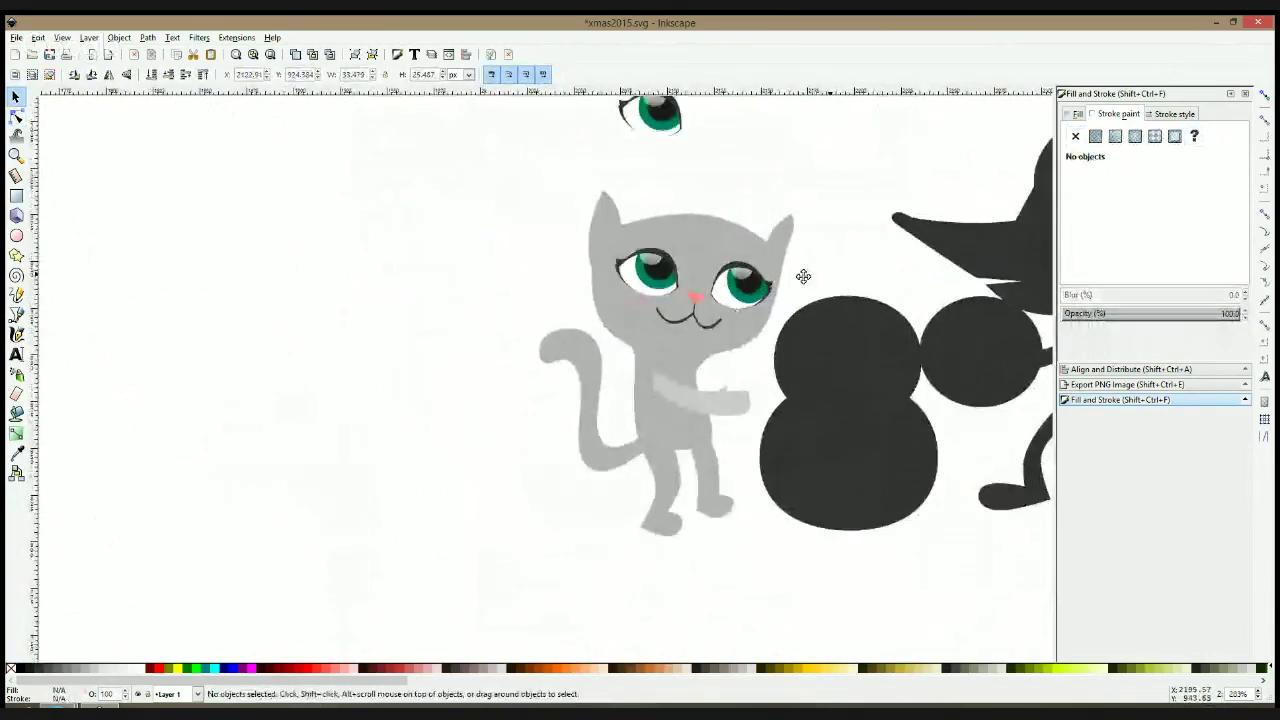
Reshape the cat's right-hand ear by raising its tip and moving the node at its outer base inward
{"action": "left_click_drag", "start_coordinate": [804, 279], "coordinate": [548, 288]}
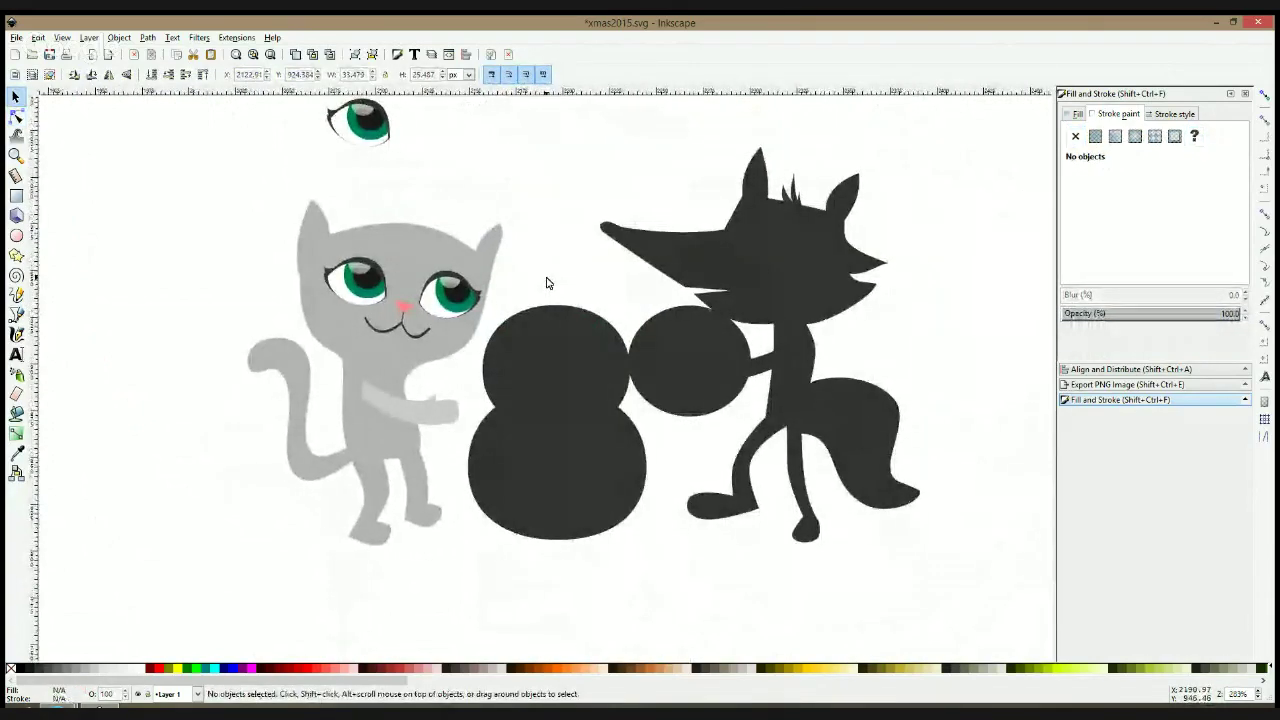
{"action": "left_click", "coordinate": [492, 258]}
{"action": "left_click", "coordinate": [16, 116]}
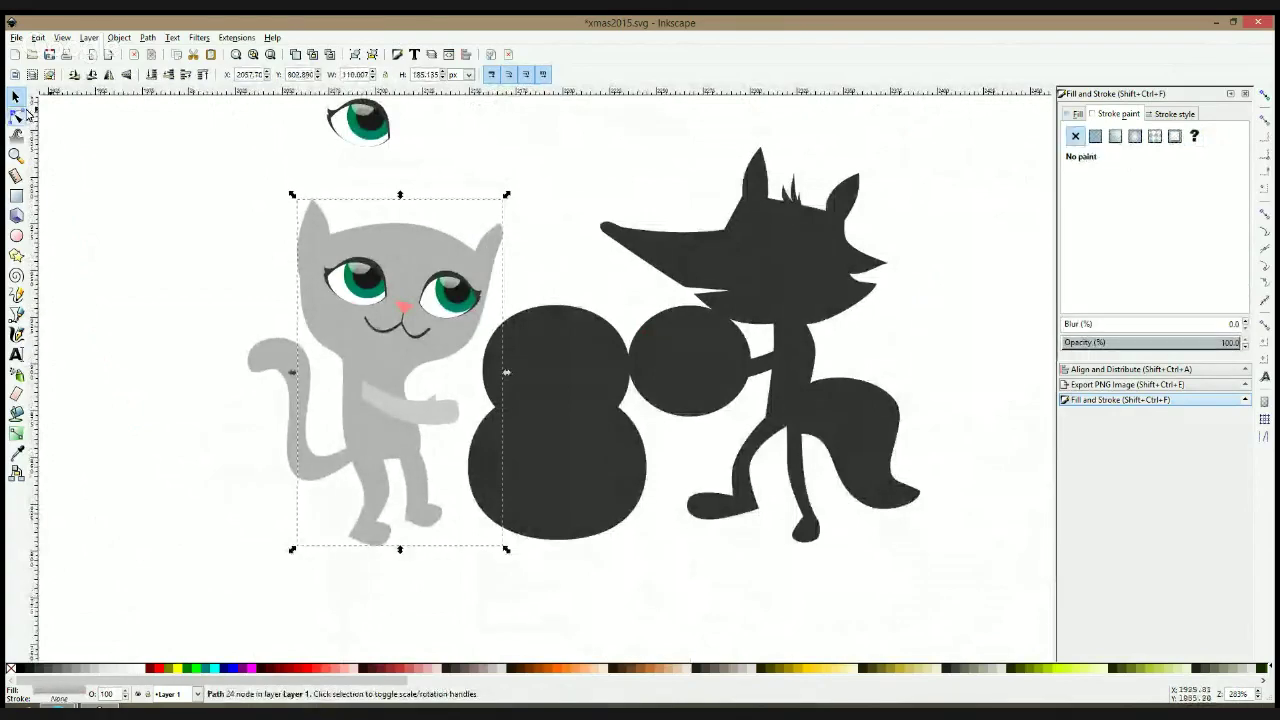
{"action": "left_click", "coordinate": [492, 270]}
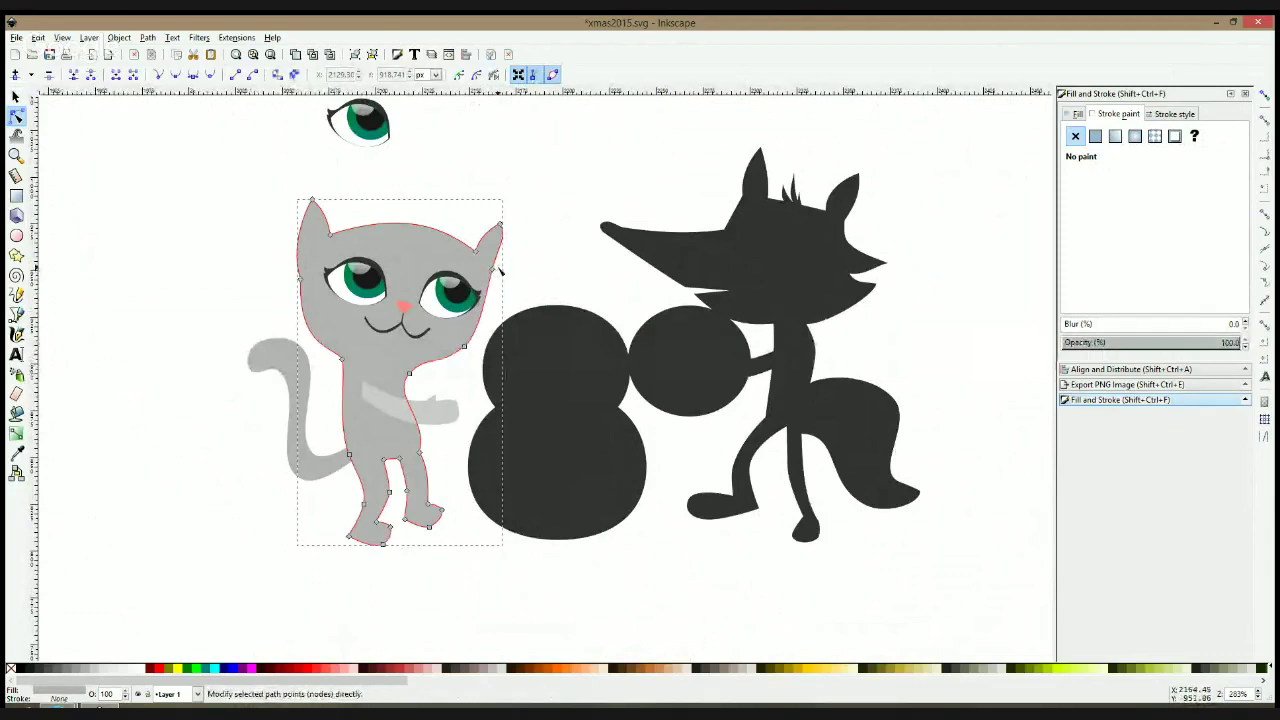
{"action": "left_click", "coordinate": [504, 258]}
{"action": "left_click_drag", "start_coordinate": [504, 260], "coordinate": [500, 216]}
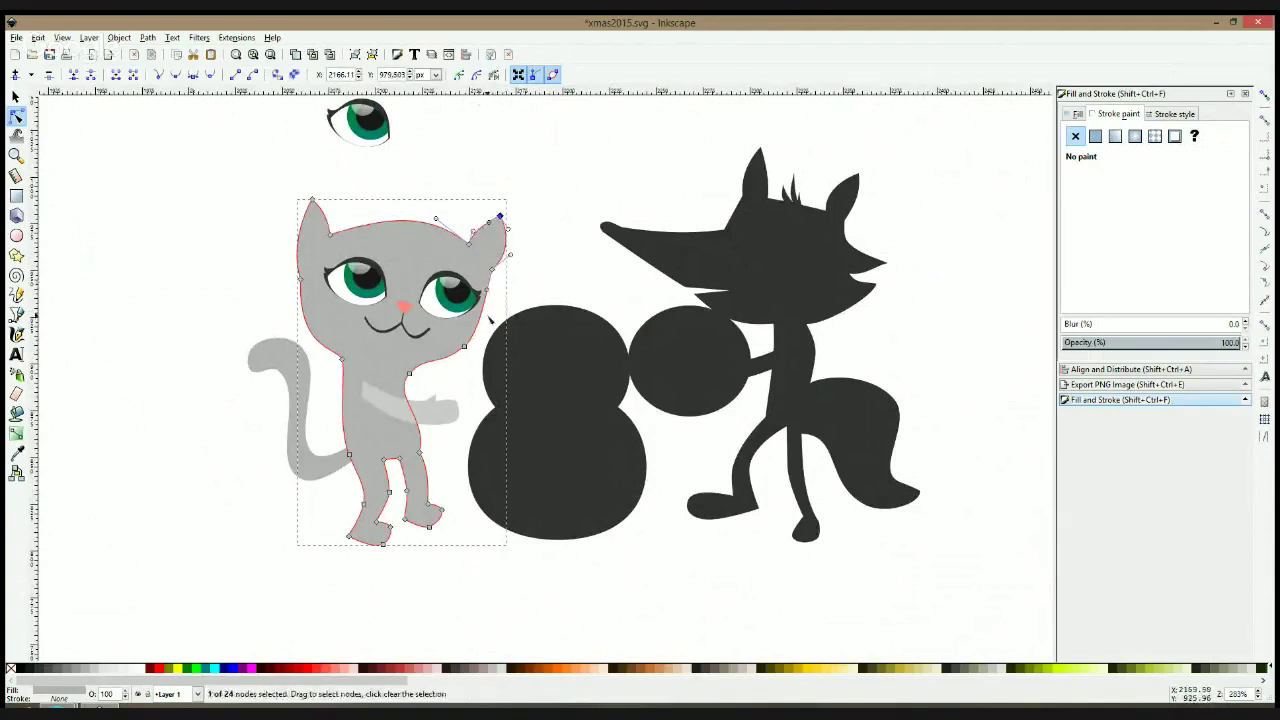
{"action": "left_click_drag", "start_coordinate": [492, 269], "coordinate": [488, 300]}
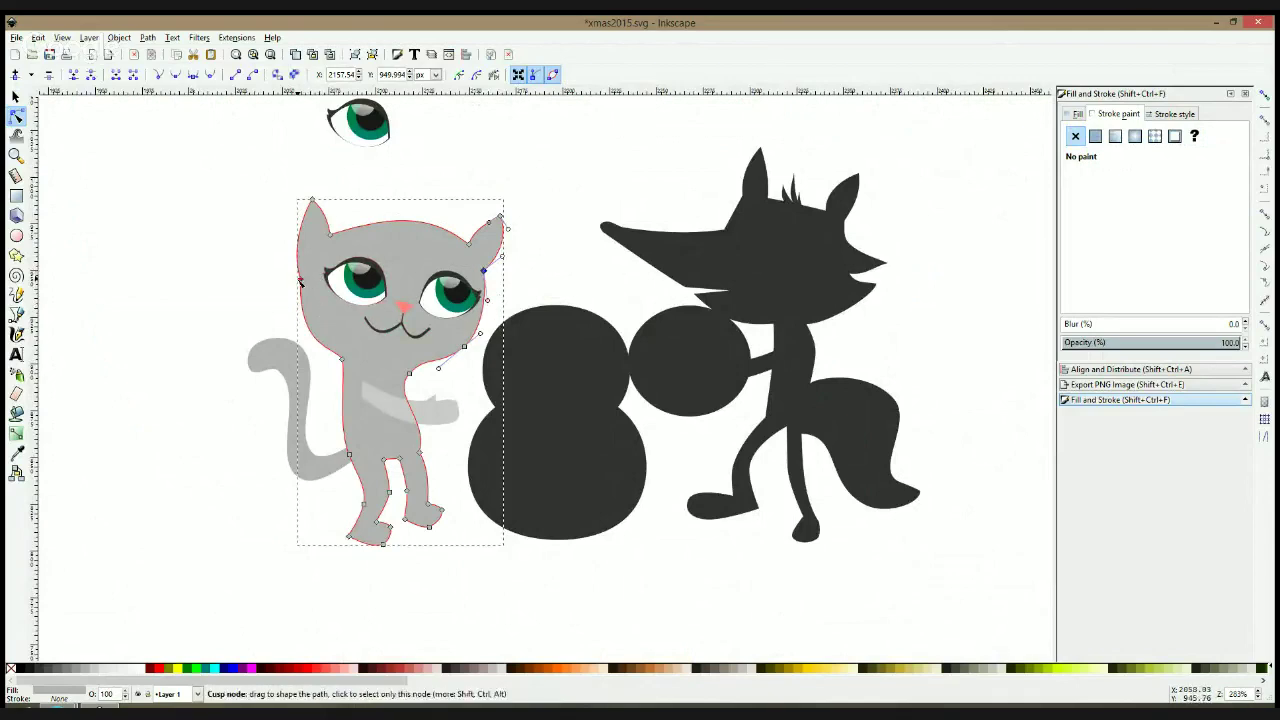
Raise the node below the cat's left-hand ear slightly inward and adjust the lower handle to round the cheek
{"action": "left_click_drag", "start_coordinate": [300, 278], "coordinate": [304, 262]}
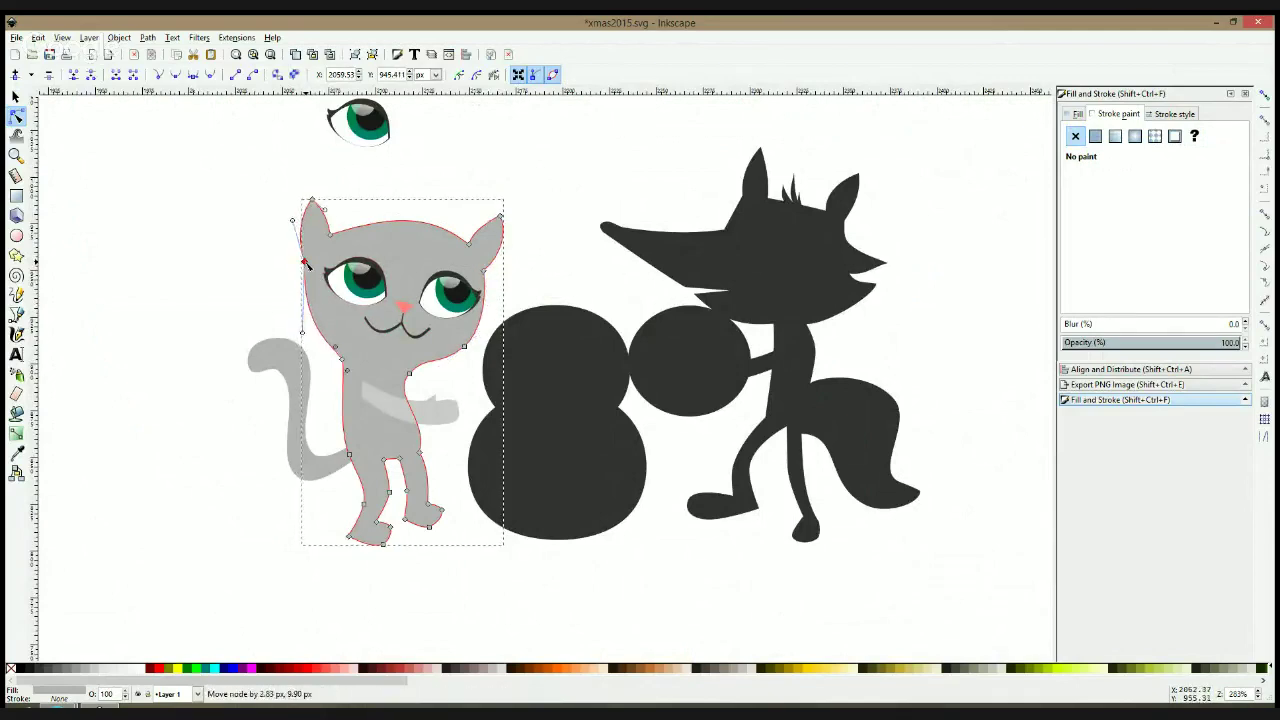
{"action": "left_click_drag", "start_coordinate": [335, 347], "coordinate": [314, 334]}
{"action": "left_click", "coordinate": [220, 349]}
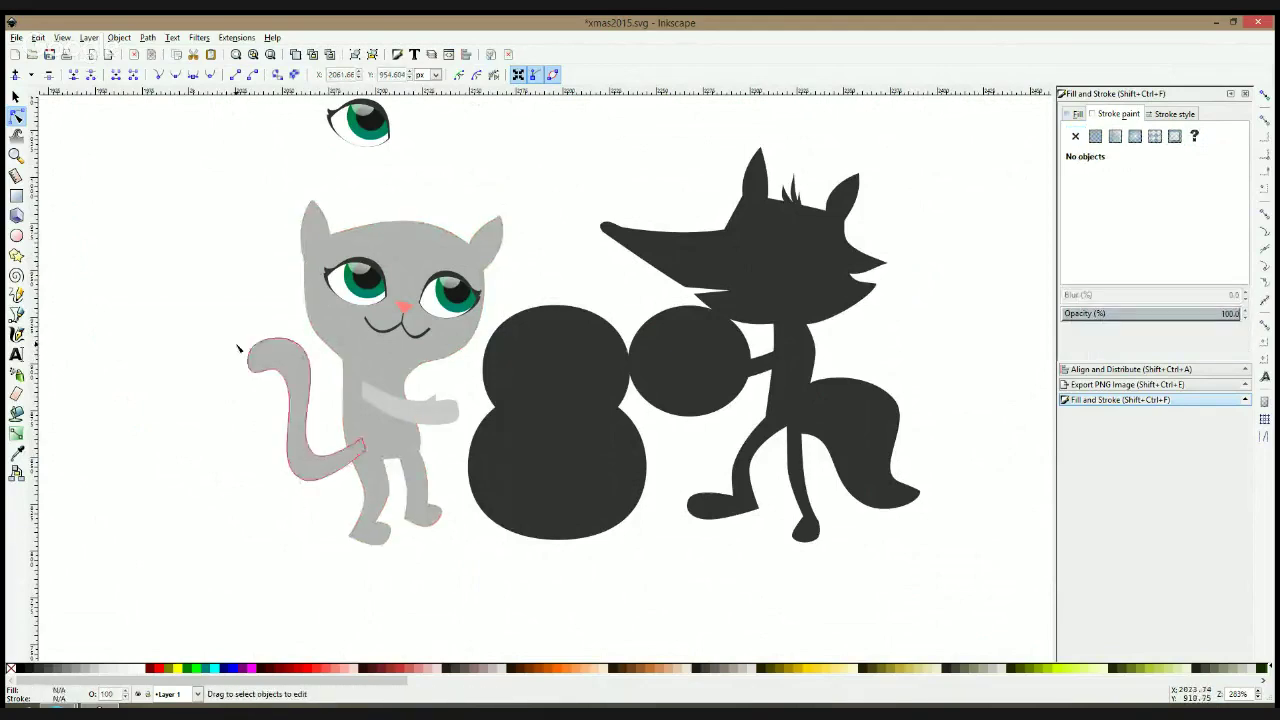
Fill the fox's head, arm, tail and body together with orange #D45500
{"action": "scroll", "coordinate": [440, 374], "scroll_direction": "down", "scroll_amount": 2}
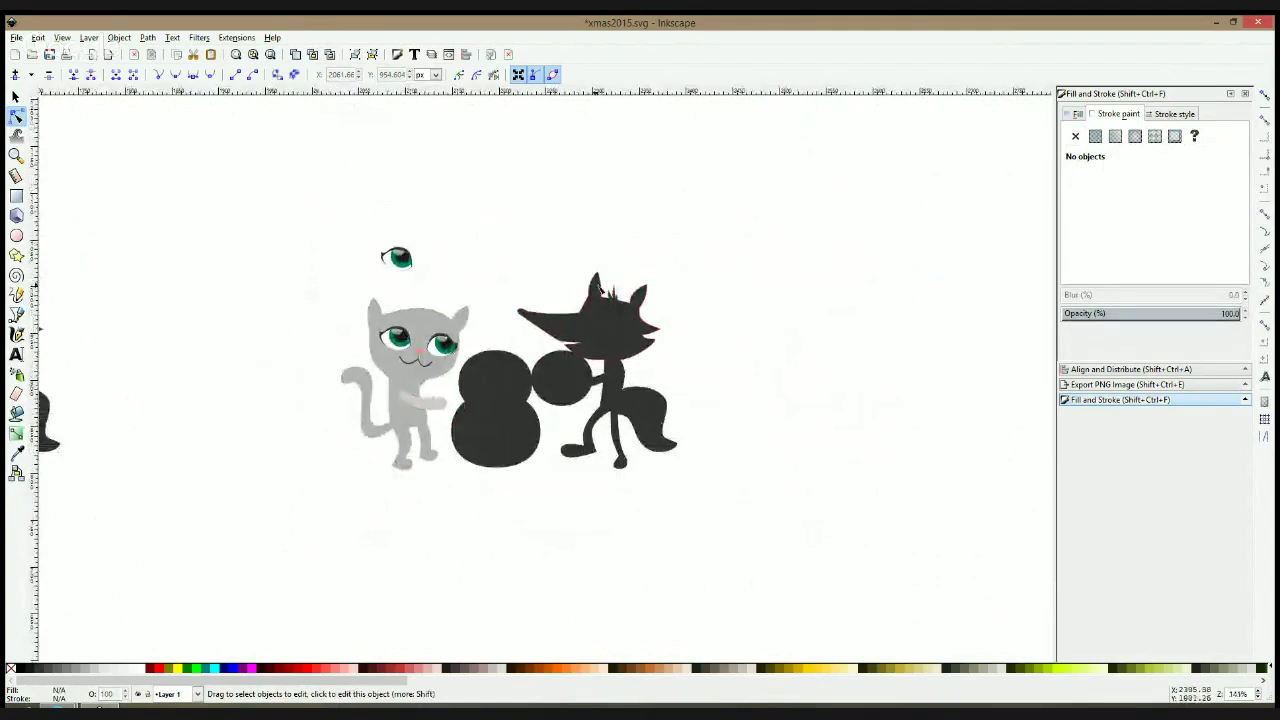
{"action": "scroll", "coordinate": [390, 340], "scroll_direction": "up", "scroll_amount": 2}
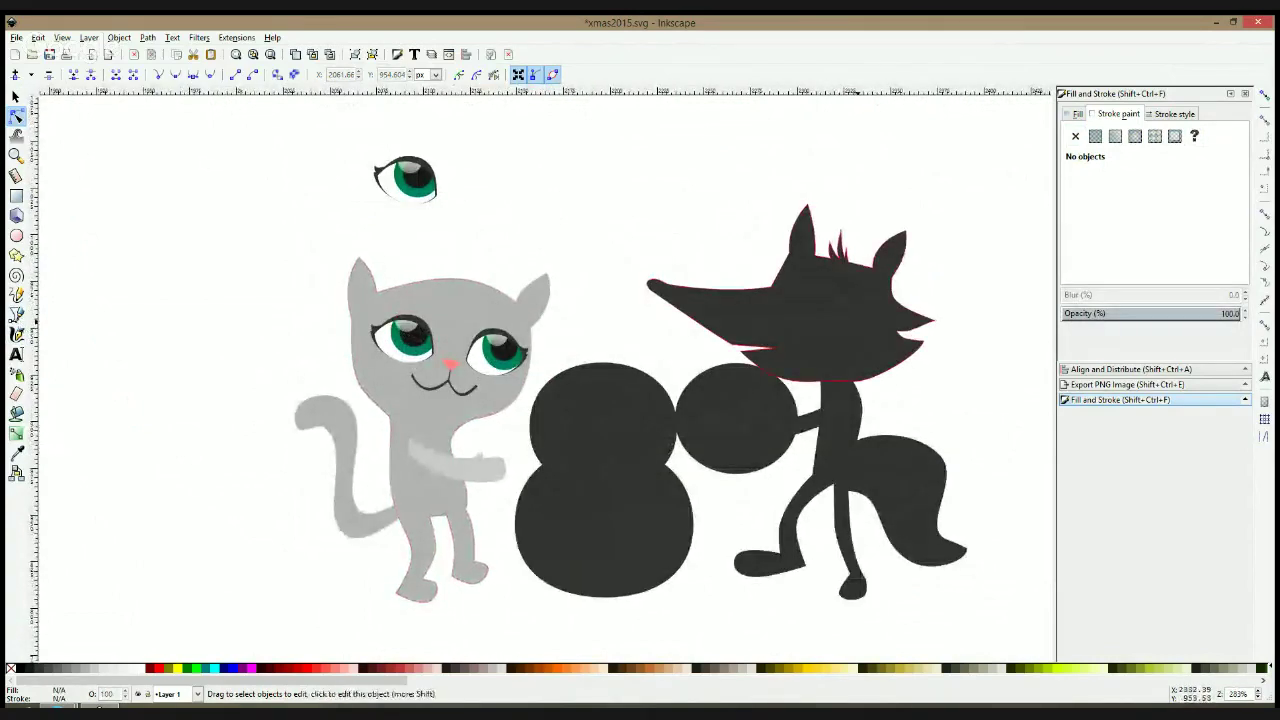
{"action": "left_click", "coordinate": [859, 325]}
{"action": "left_click", "coordinate": [809, 426], "text": "shift"}
{"action": "left_click", "coordinate": [902, 485], "text": "shift"}
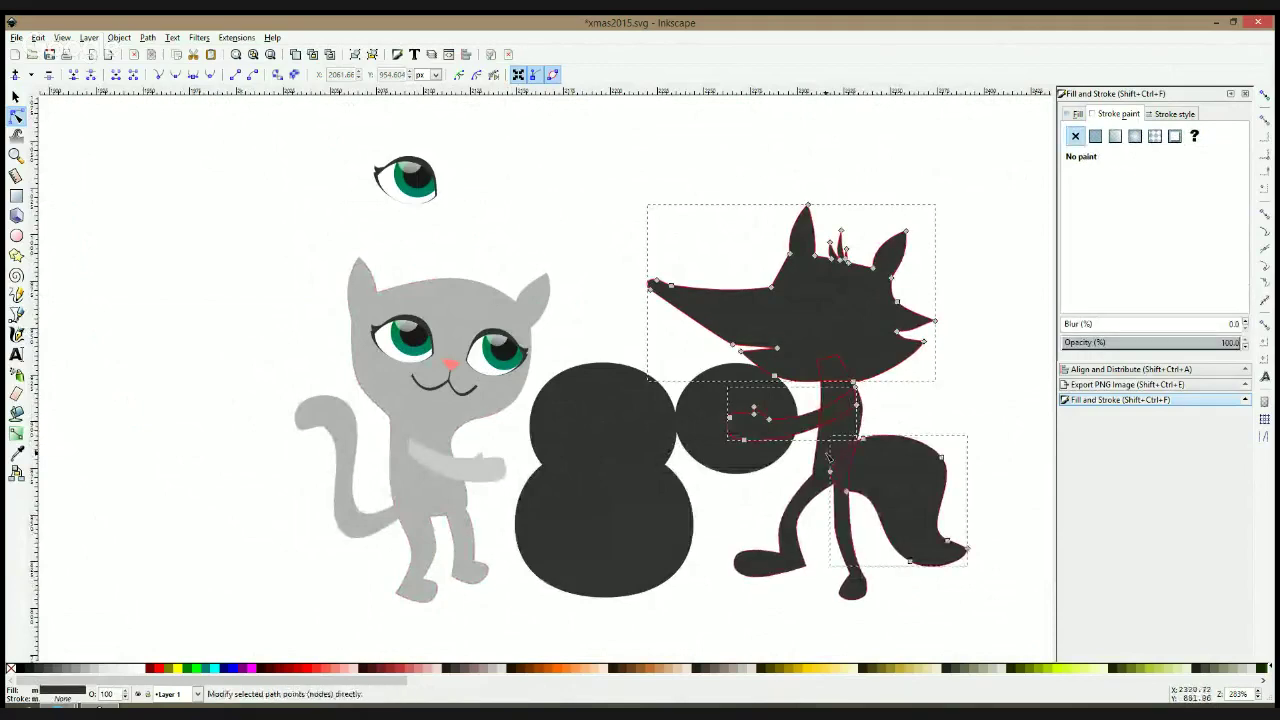
{"action": "left_click", "coordinate": [823, 445], "text": "shift"}
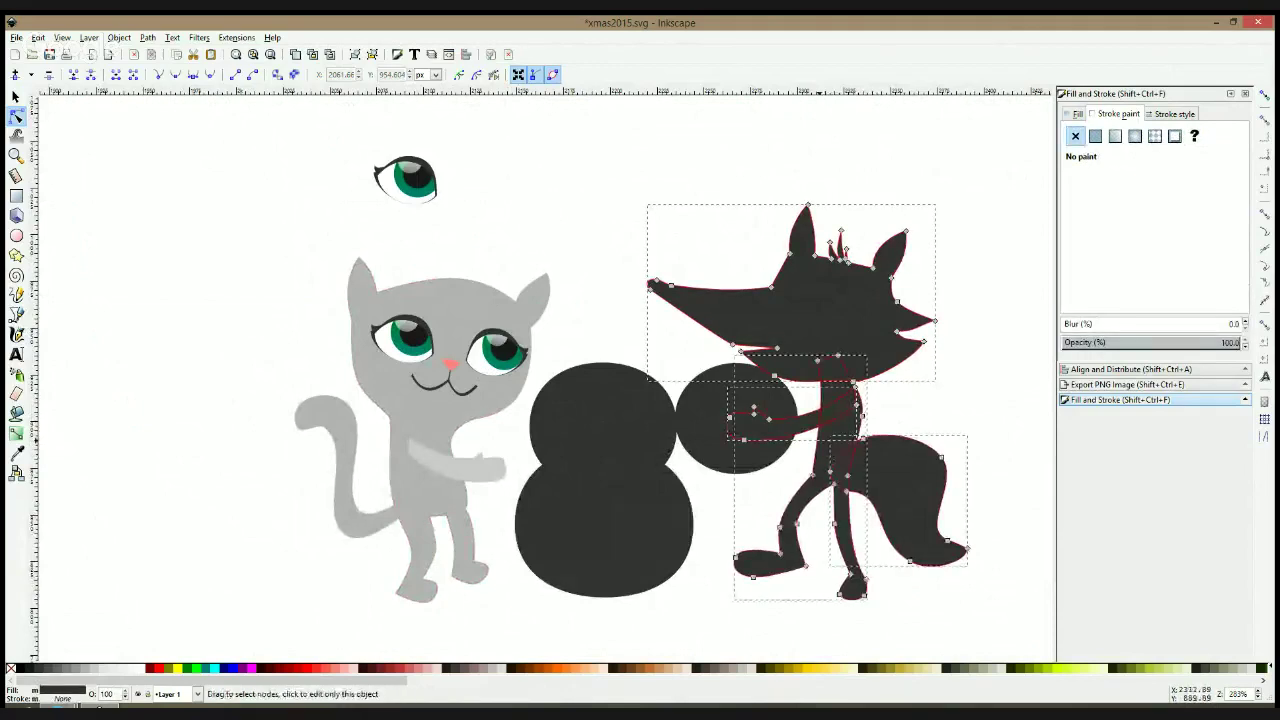
{"action": "left_click", "coordinate": [546, 674]}
{"action": "left_click", "coordinate": [538, 674]}
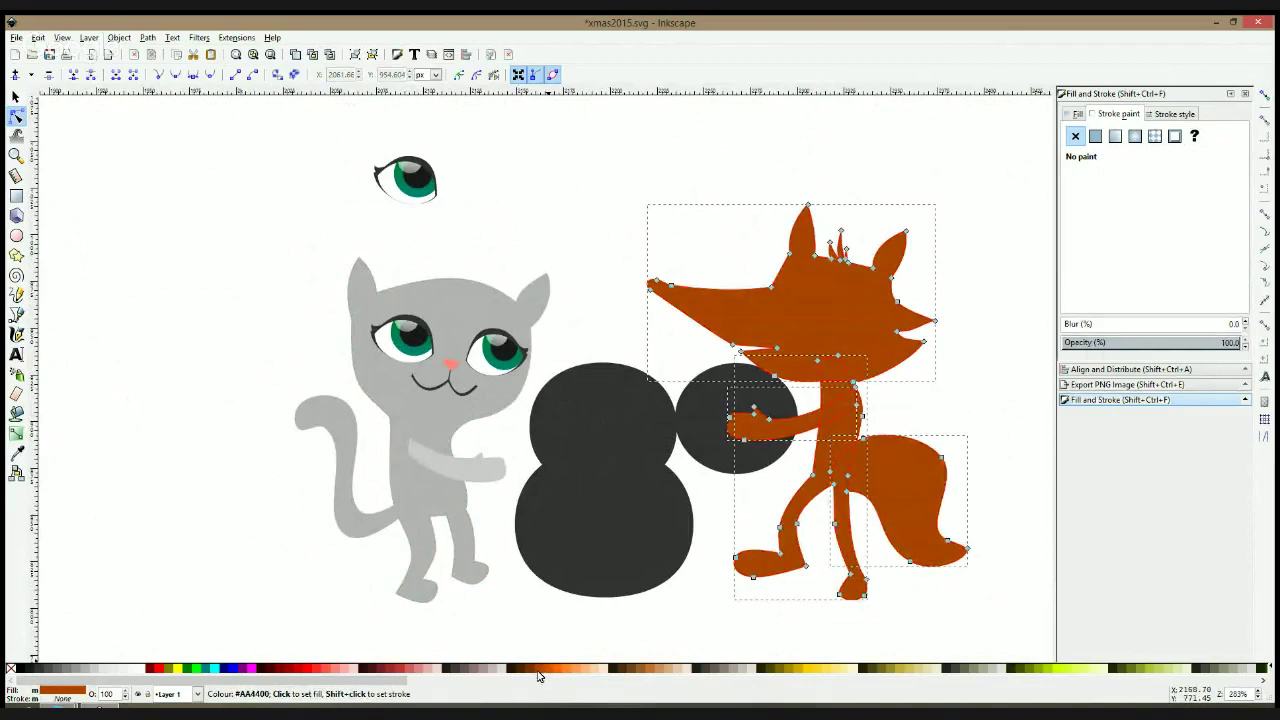
{"action": "left_click", "coordinate": [546, 672]}
{"action": "left_click", "coordinate": [680, 620]}
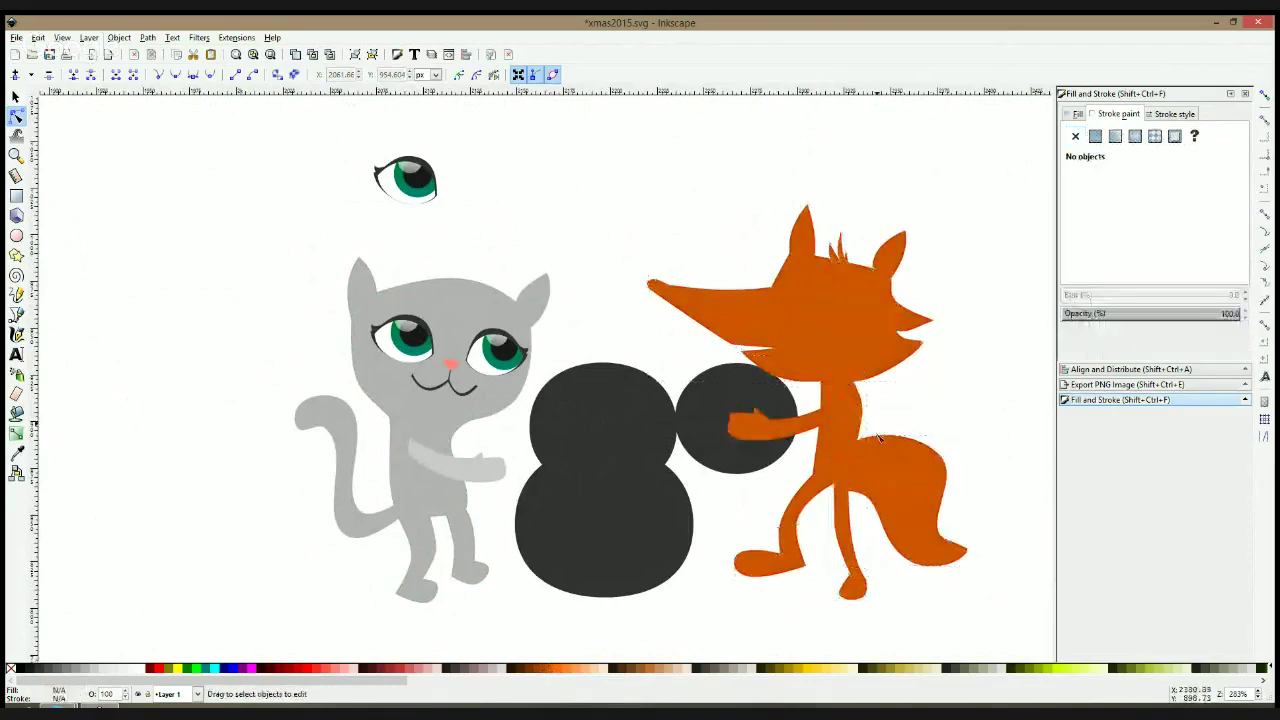
Apply a linear gradient to the fox's body from orange to darker #AA4400 at the legs, and adjust its end handles
{"action": "left_click", "coordinate": [822, 465]}
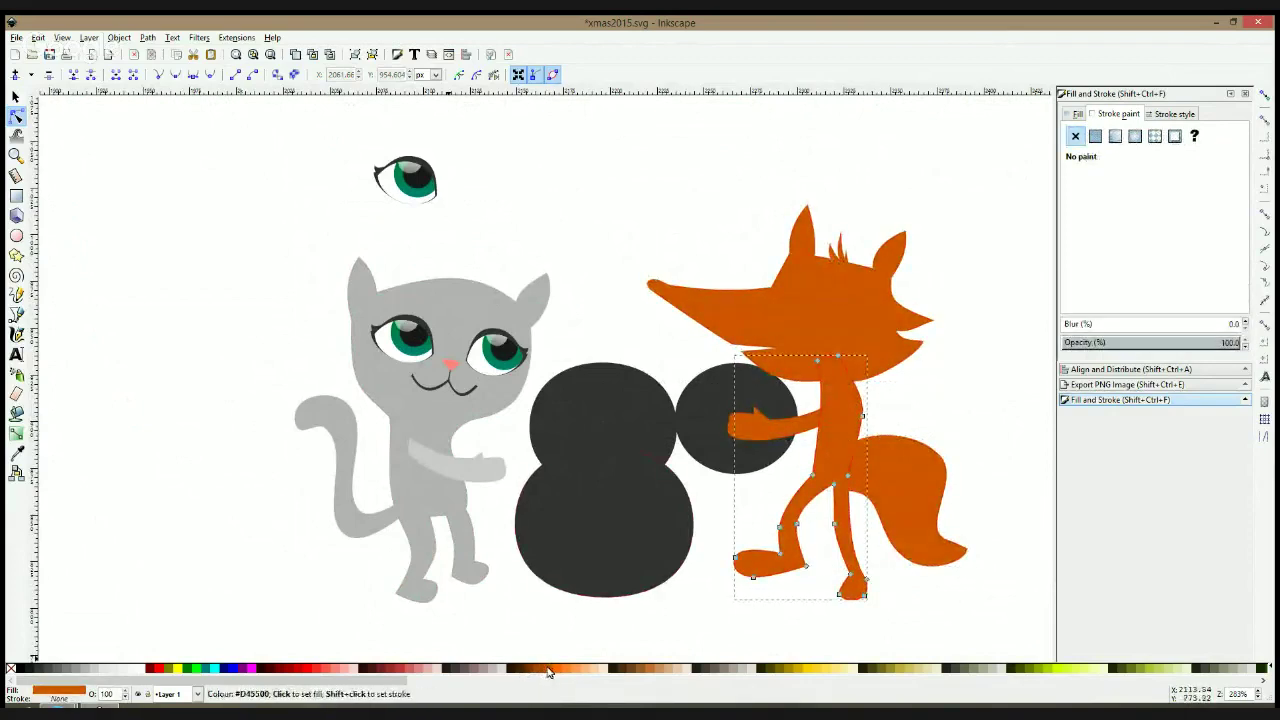
{"action": "left_click", "coordinate": [16, 433]}
{"action": "left_click_drag", "start_coordinate": [831, 424], "coordinate": [821, 488]}
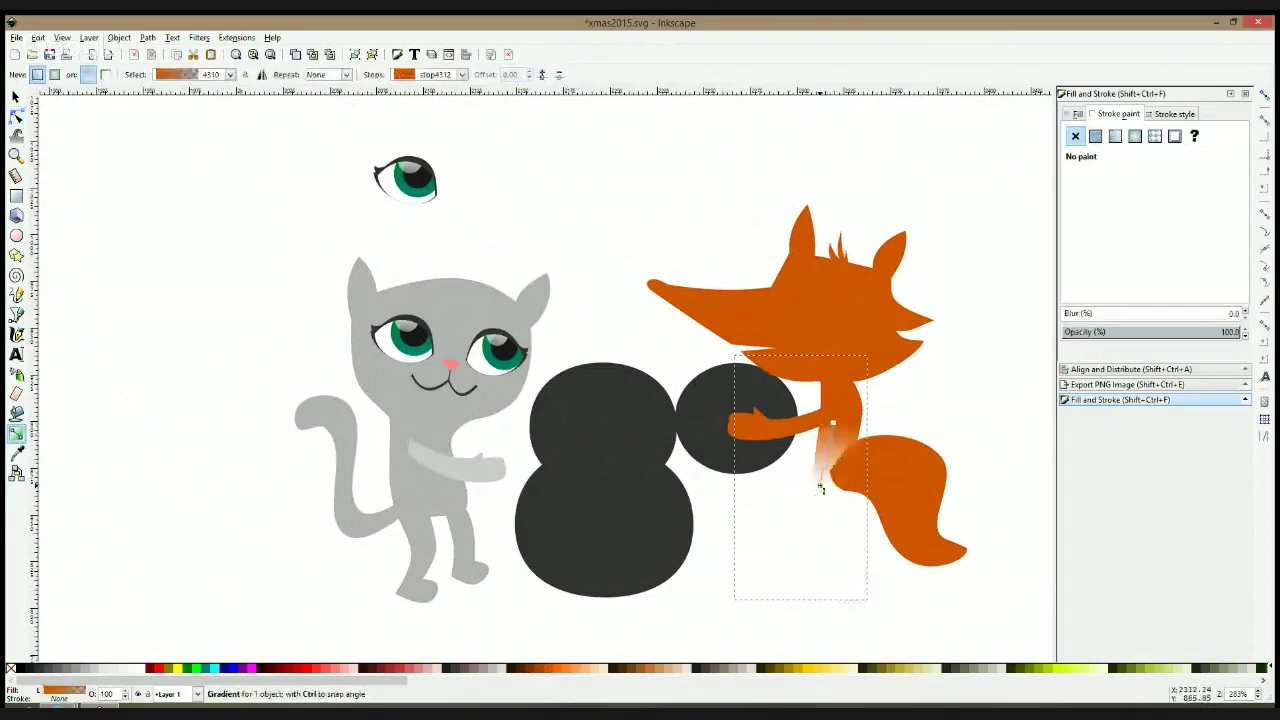
{"action": "left_click", "coordinate": [527, 673]}
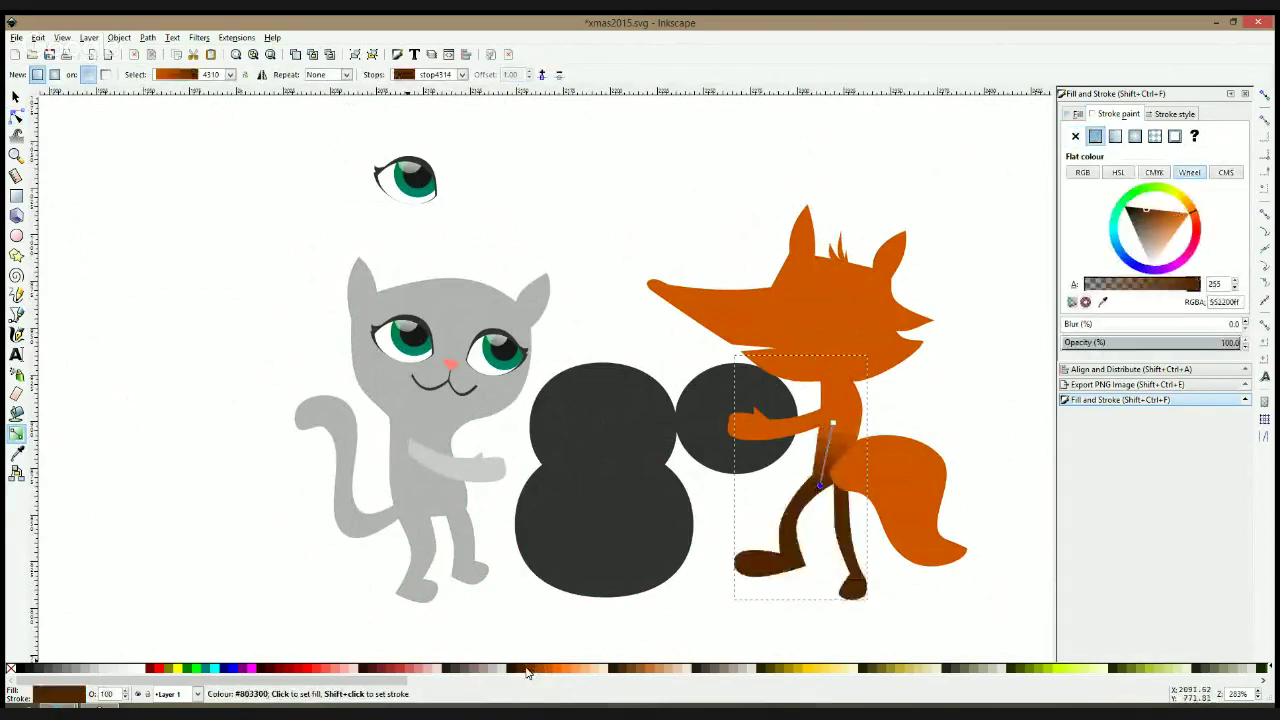
{"action": "left_click", "coordinate": [541, 673]}
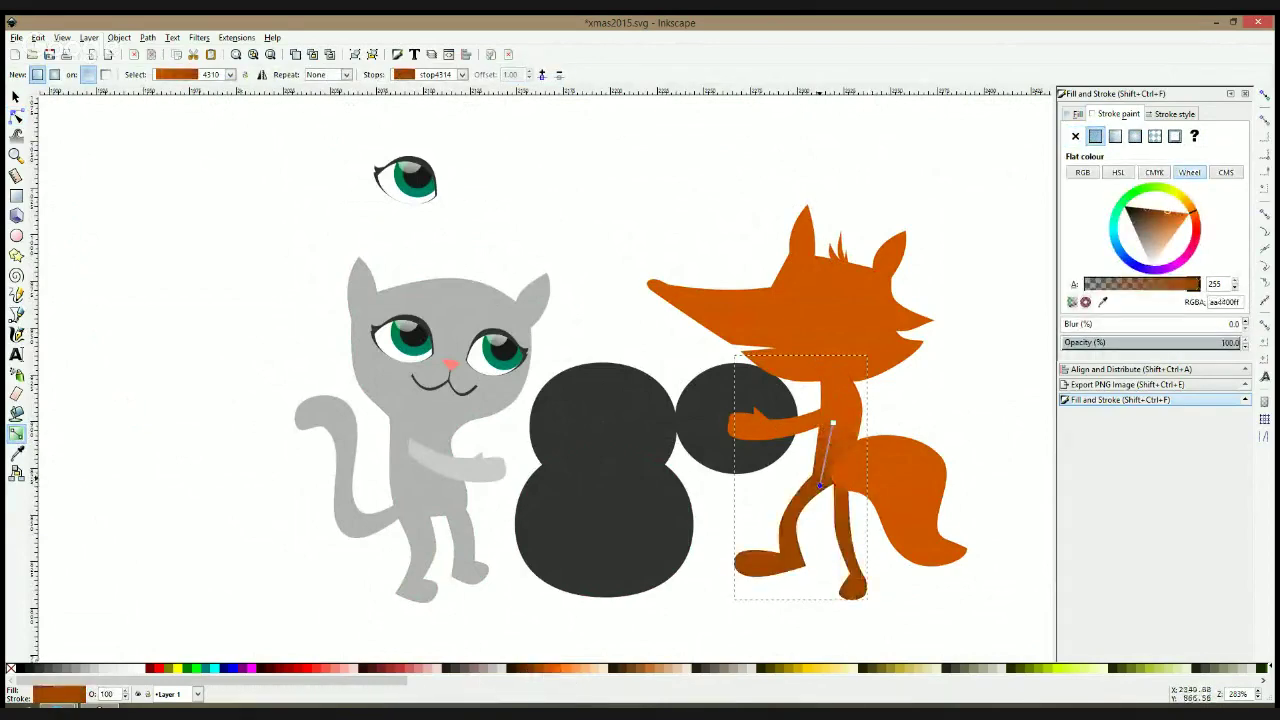
{"action": "left_click_drag", "start_coordinate": [820, 487], "coordinate": [820, 529]}
{"action": "mouse_move", "coordinate": [833, 425]}
{"action": "left_mouse_down"}
{"action": "mouse_move", "coordinate": [840, 383]}
{"action": "mouse_move", "coordinate": [747, 361]}
{"action": "left_mouse_up"}
{"action": "key", "text": "space"}
{"action": "left_click", "coordinate": [891, 396]}
{"action": "scroll", "coordinate": [893, 396], "scroll_direction": "down", "scroll_amount": 2}
{"action": "scroll", "coordinate": [747, 360], "scroll_direction": "up", "scroll_amount": 2}
{"action": "left_click", "coordinate": [745, 410], "text": "ctrl"}
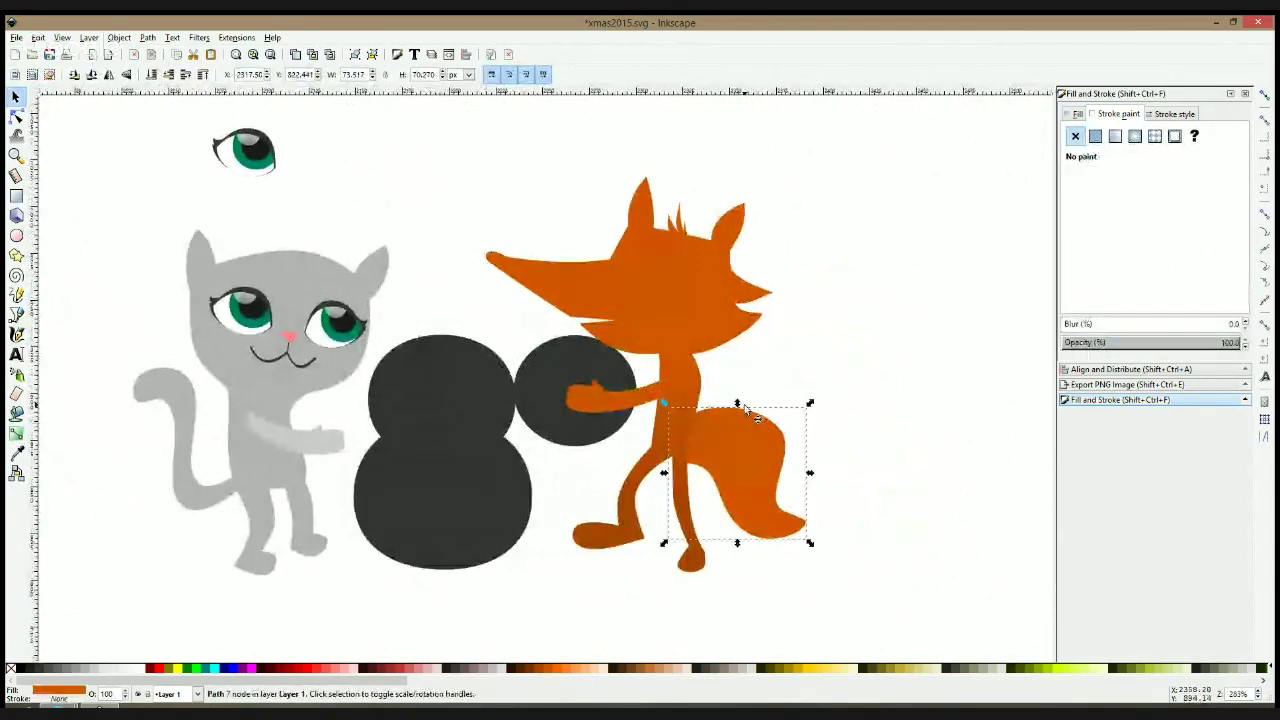
{"action": "key", "text": "Escape"}
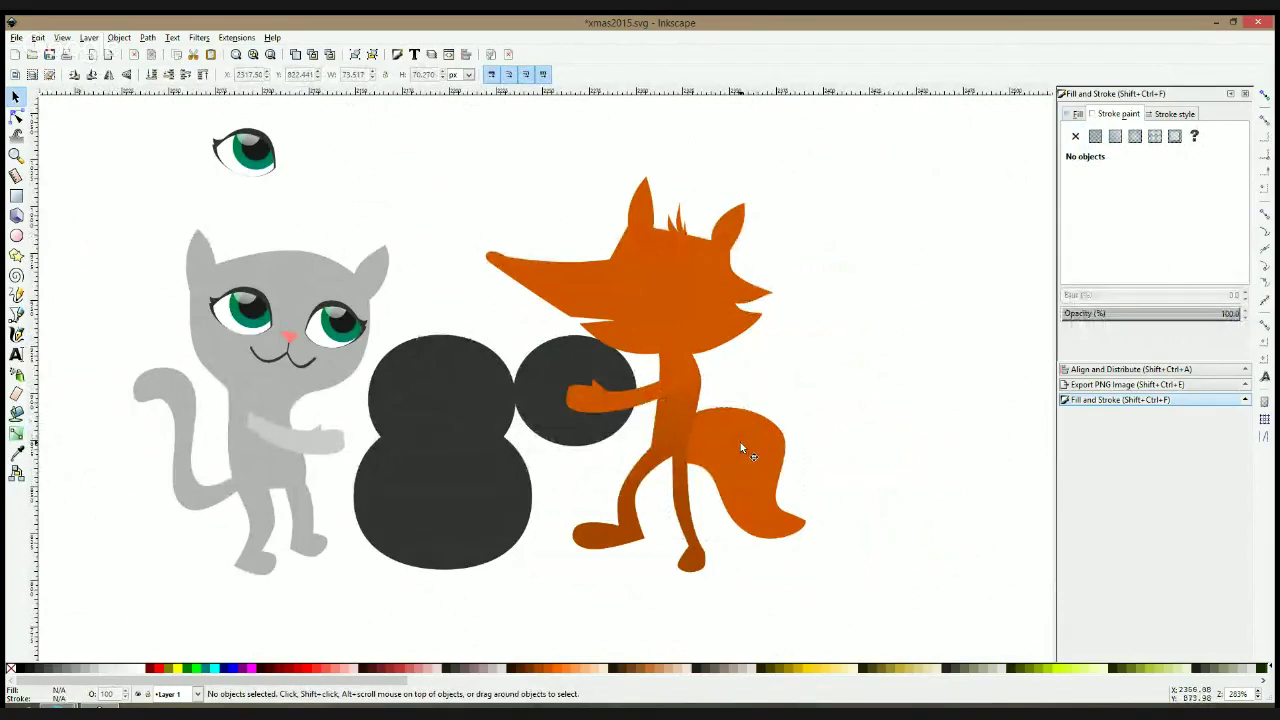
{"action": "left_click", "coordinate": [671, 269]}
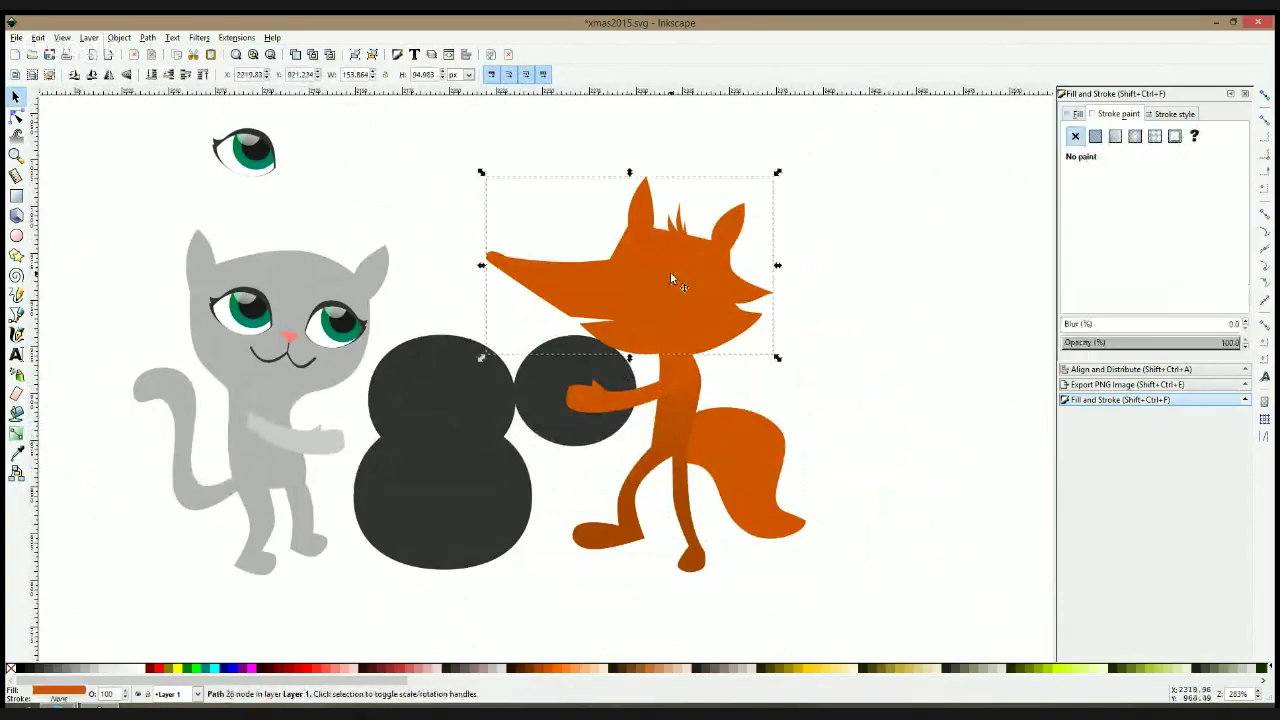
{"action": "left_click", "coordinate": [16, 235]}
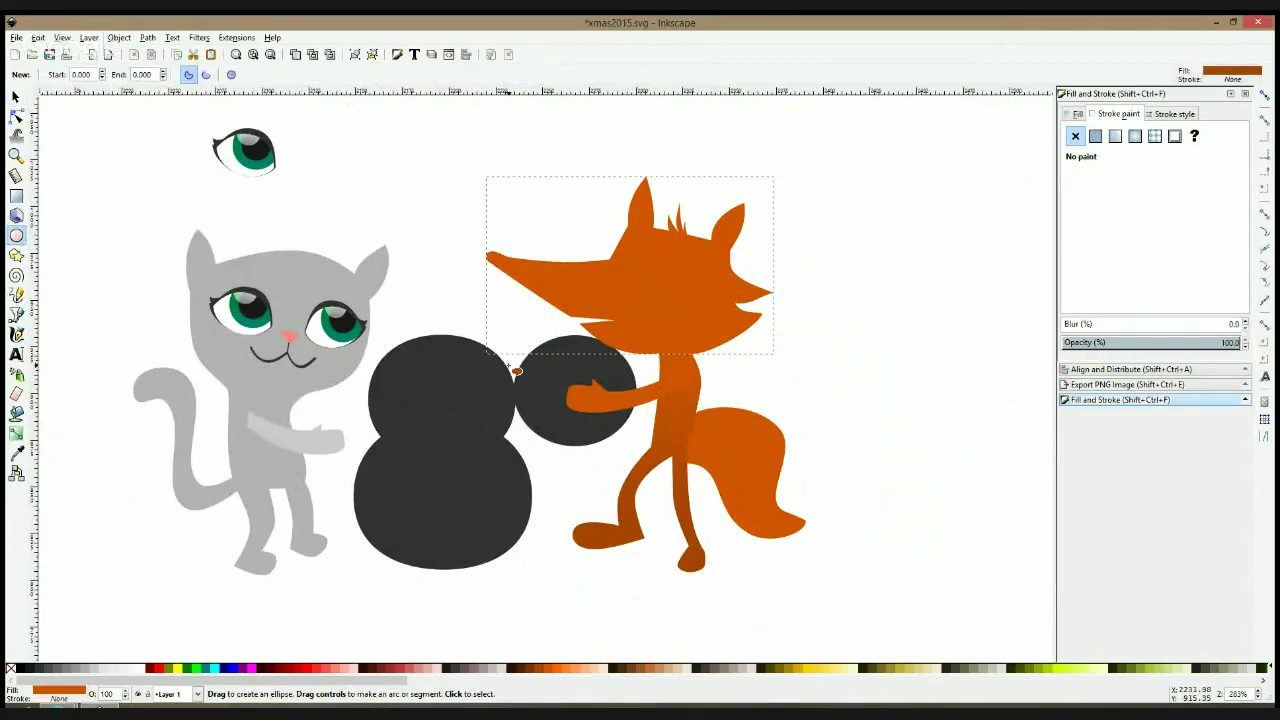
{"action": "key", "text": "s"}
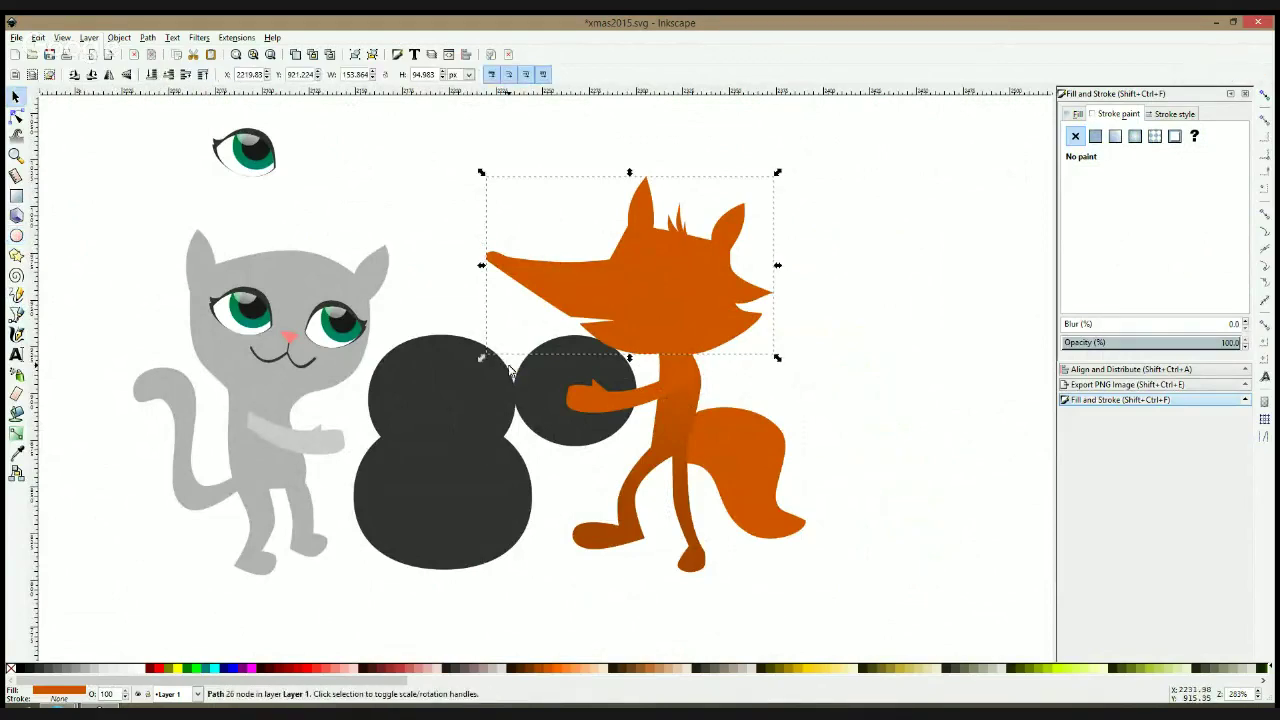
Draw a circle about 24.5 px wide on the fox's head for the eye and fill it white
{"action": "left_click", "coordinate": [152, 202]}
{"action": "scroll", "coordinate": [391, 296], "scroll_direction": "up", "scroll_amount": 1}
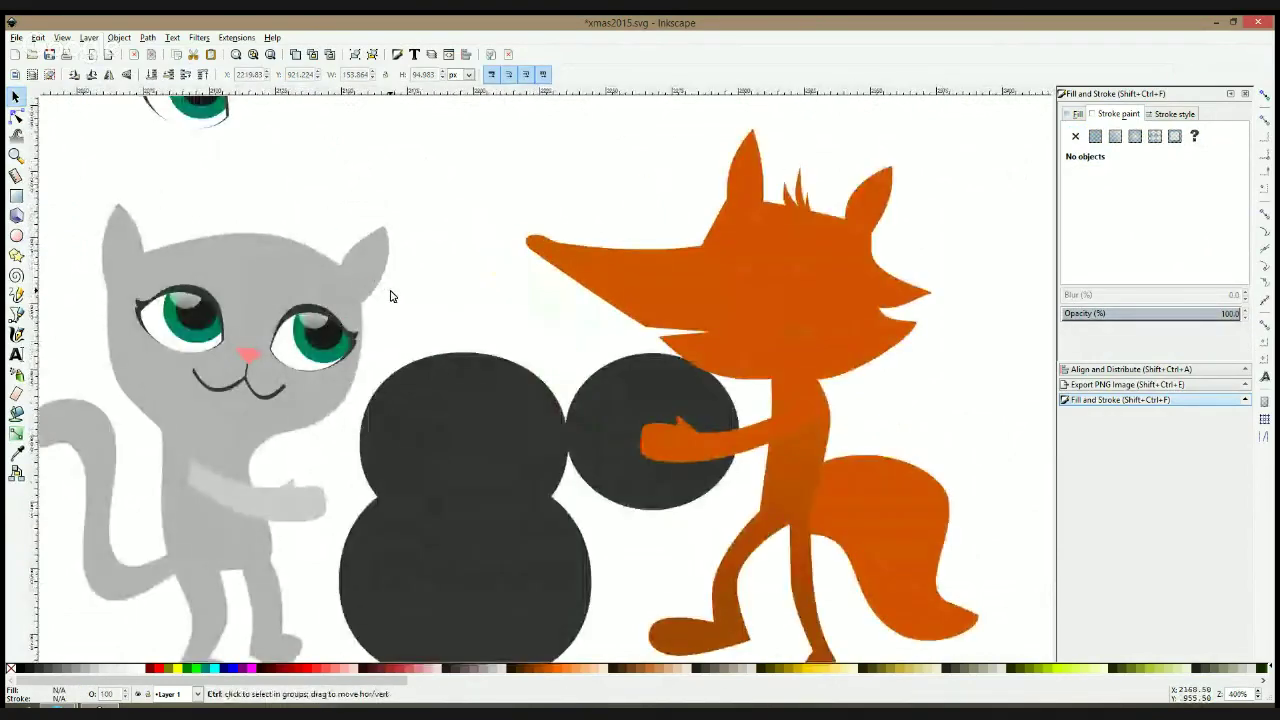
{"action": "key", "text": "e"}
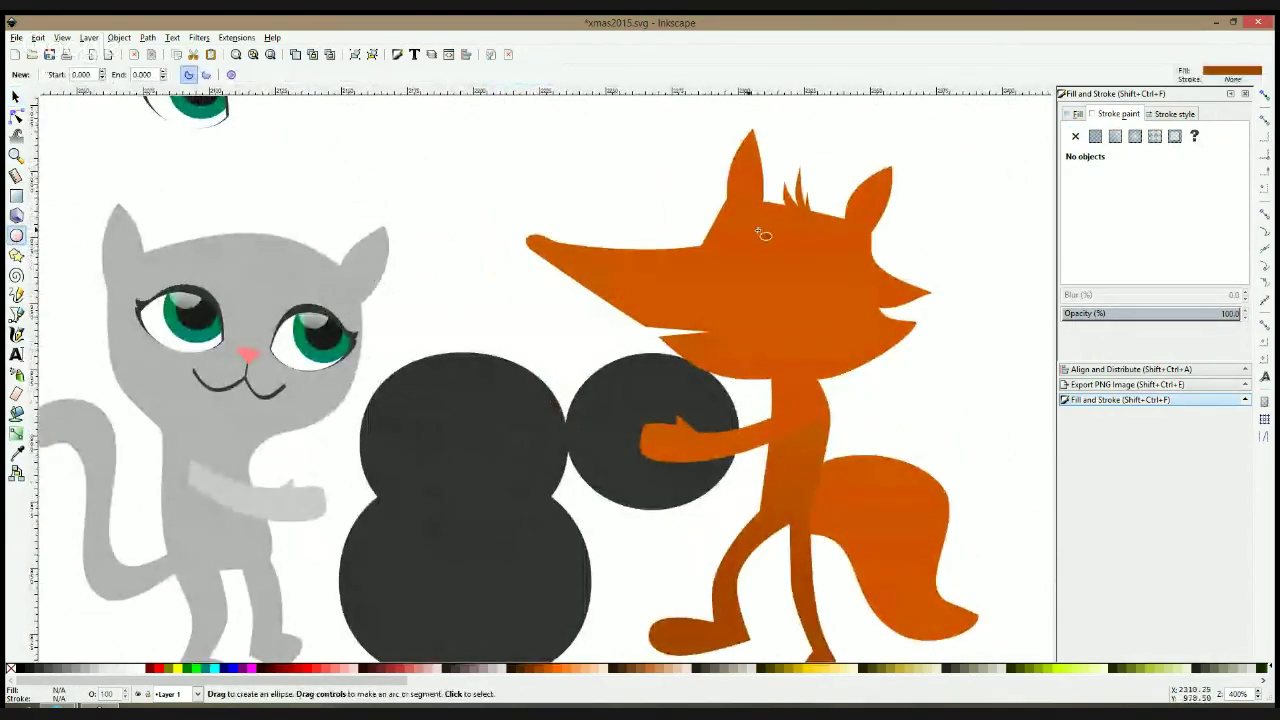
{"action": "left_click_drag", "start_coordinate": [766, 240], "coordinate": [844, 304]}
{"action": "key", "text": "s"}
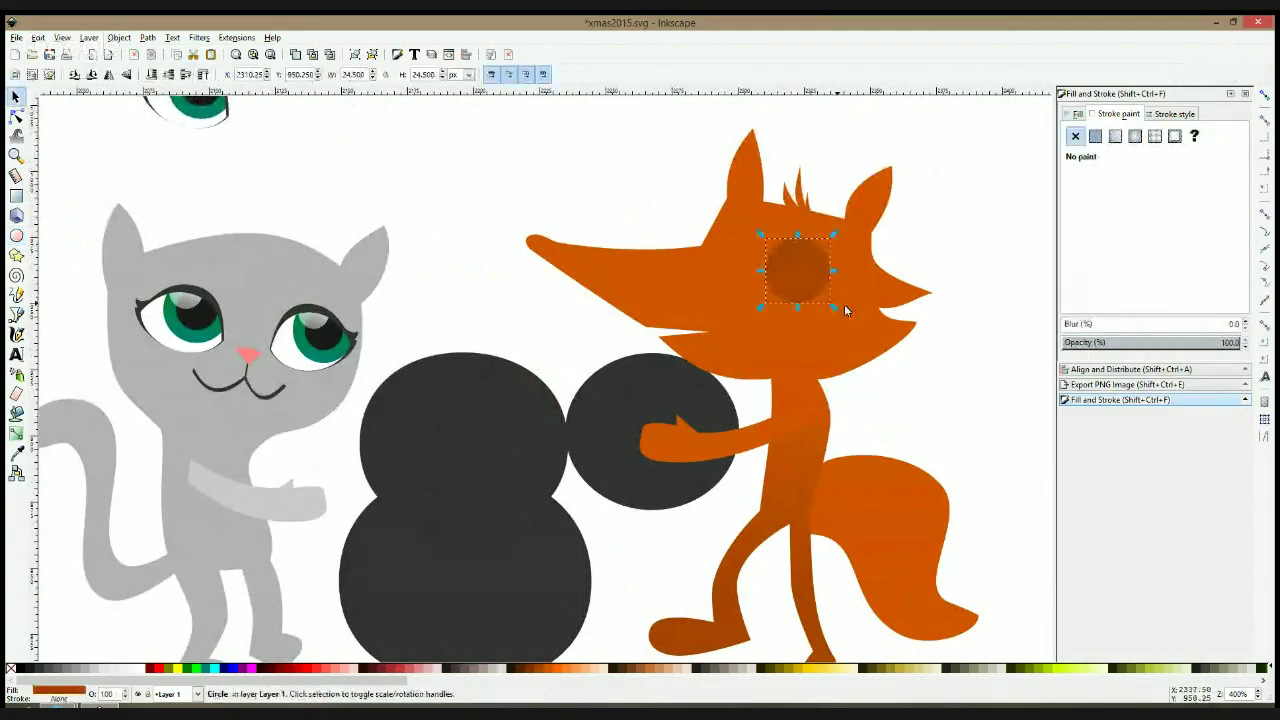
{"action": "left_click", "coordinate": [141, 668]}
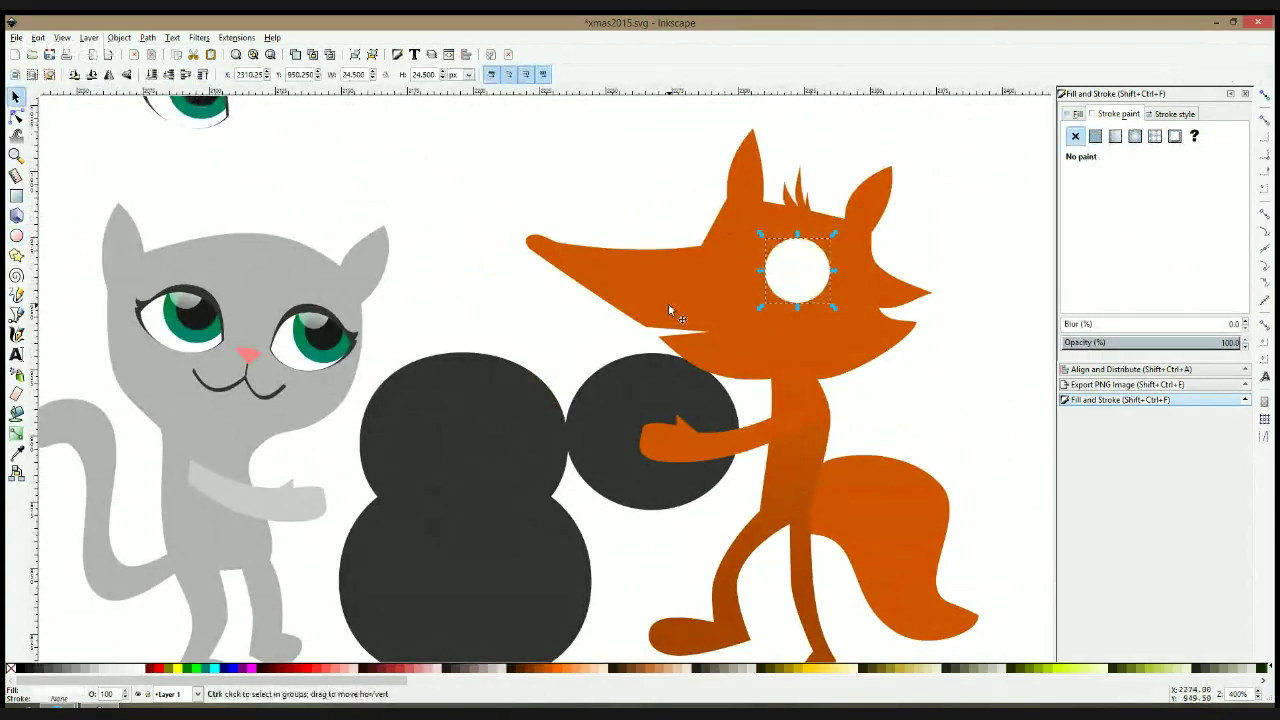
Duplicate the eye circle as a very dark brown pupil, sized to 17 px and shifted toward the snout
{"action": "key", "text": "ctrl+d"}
{"action": "left_click_drag", "start_coordinate": [835, 271], "coordinate": [824, 274]}
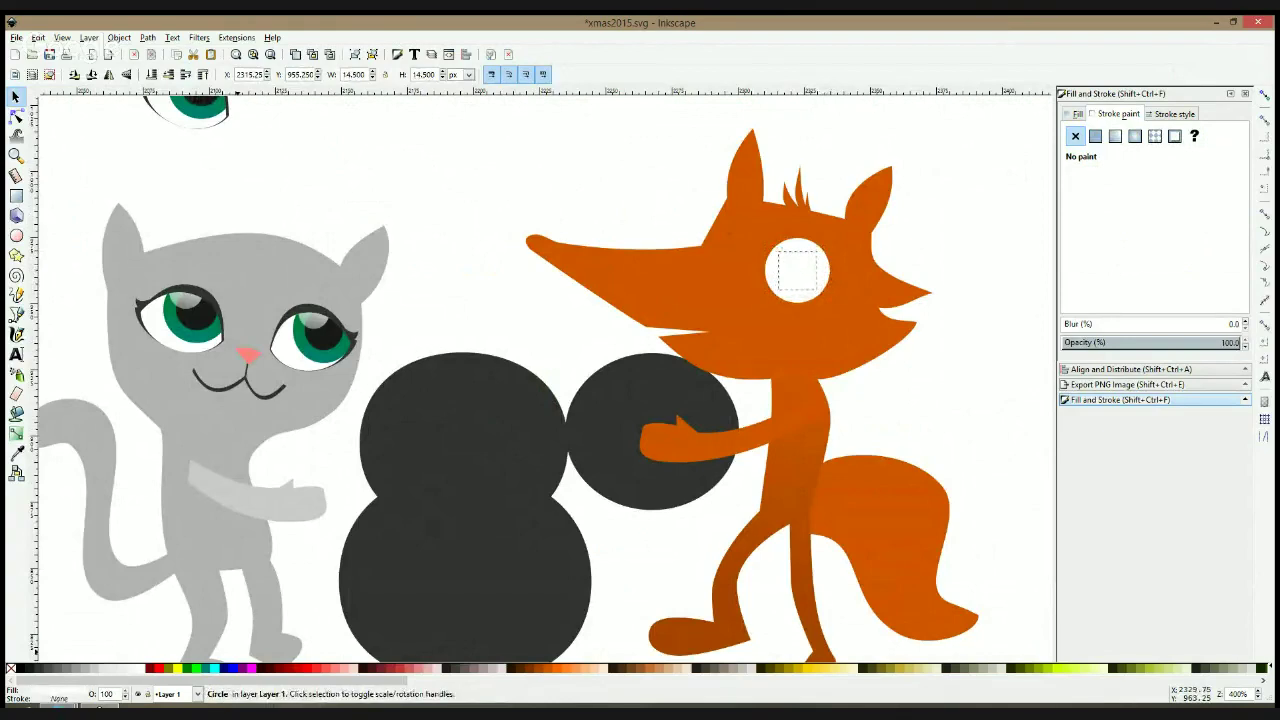
{"action": "left_click", "coordinate": [523, 668]}
{"action": "left_click", "coordinate": [499, 669]}
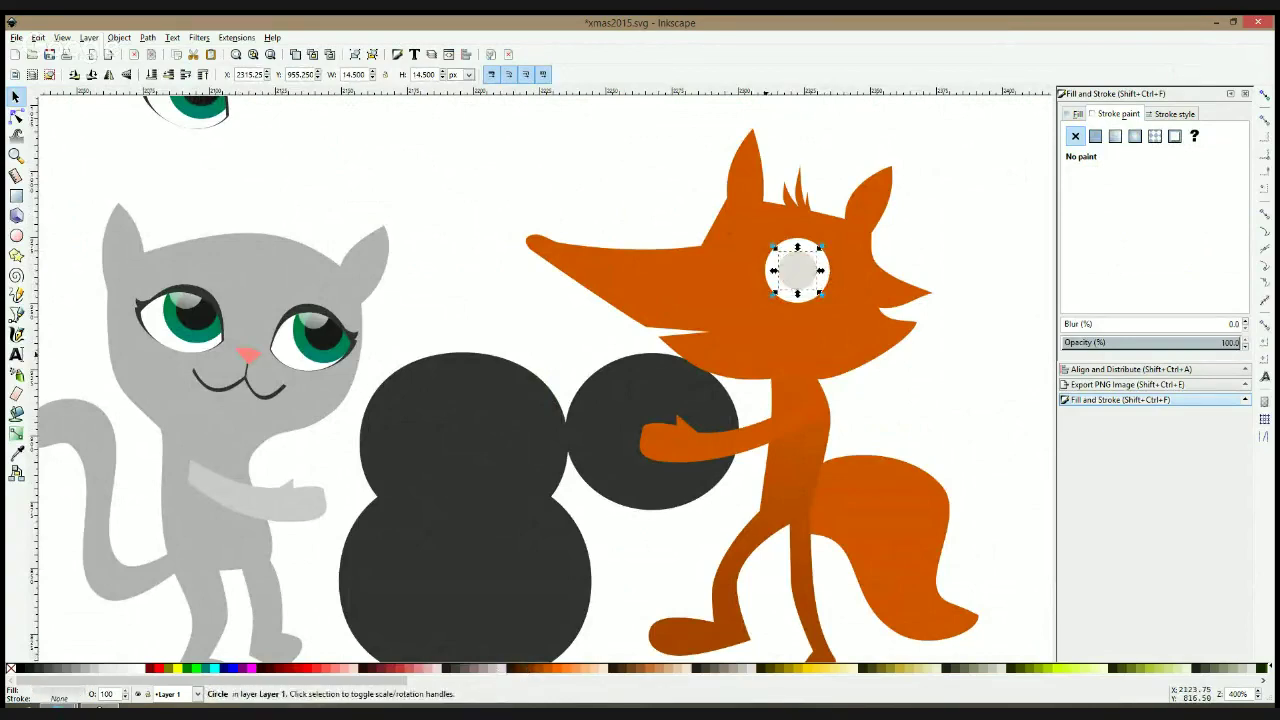
{"action": "left_click", "coordinate": [508, 669]}
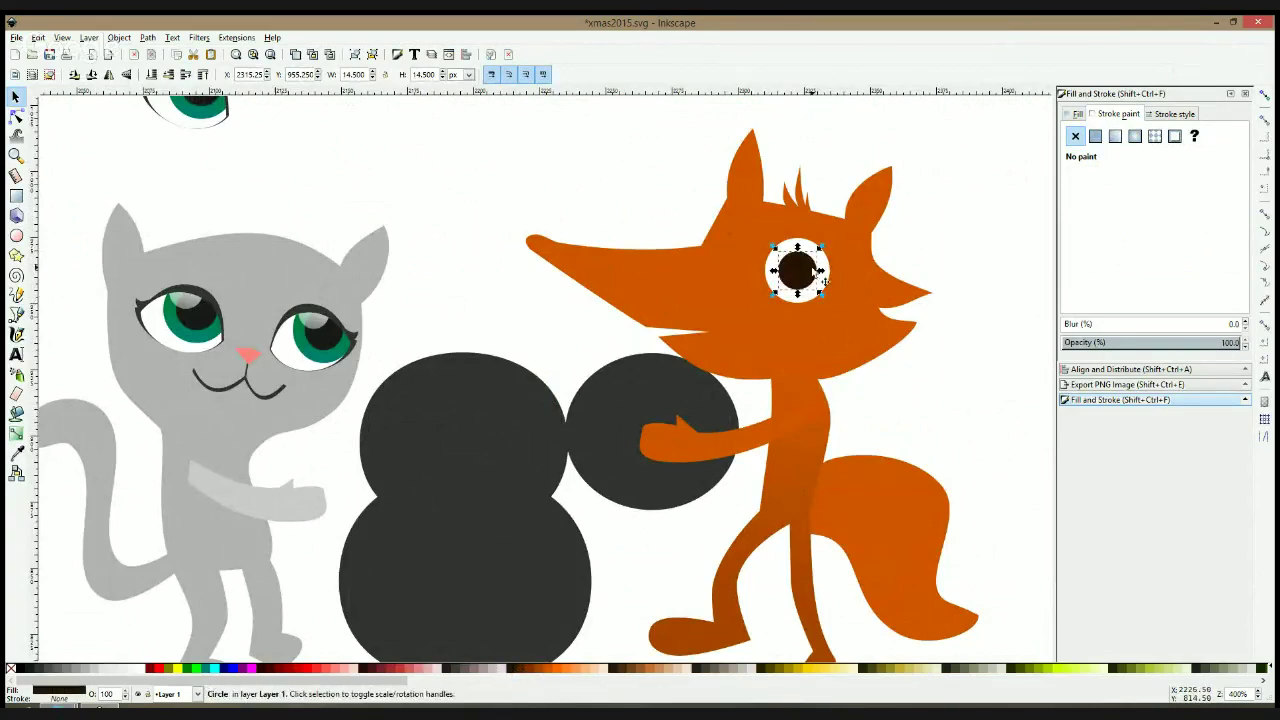
{"action": "mouse_move", "coordinate": [812, 274]}
{"action": "left_mouse_down"}
{"action": "mouse_move", "coordinate": [797, 272]}
{"action": "mouse_move", "coordinate": [820, 272]}
{"action": "left_mouse_up"}
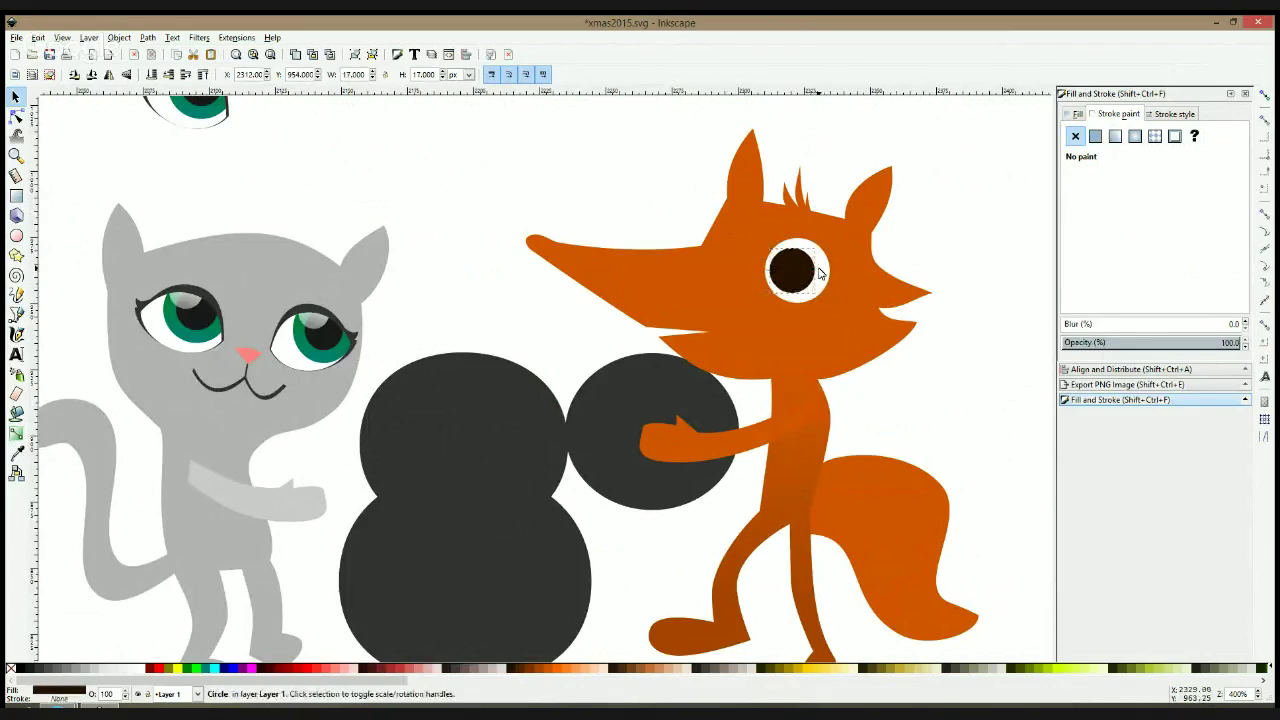
Add a white 10 px highlight circle from a copy of the pupil at its upper left, fading to transparent with a linear gradient
{"action": "left_click", "coordinate": [913, 227]}
{"action": "left_click", "coordinate": [812, 272]}
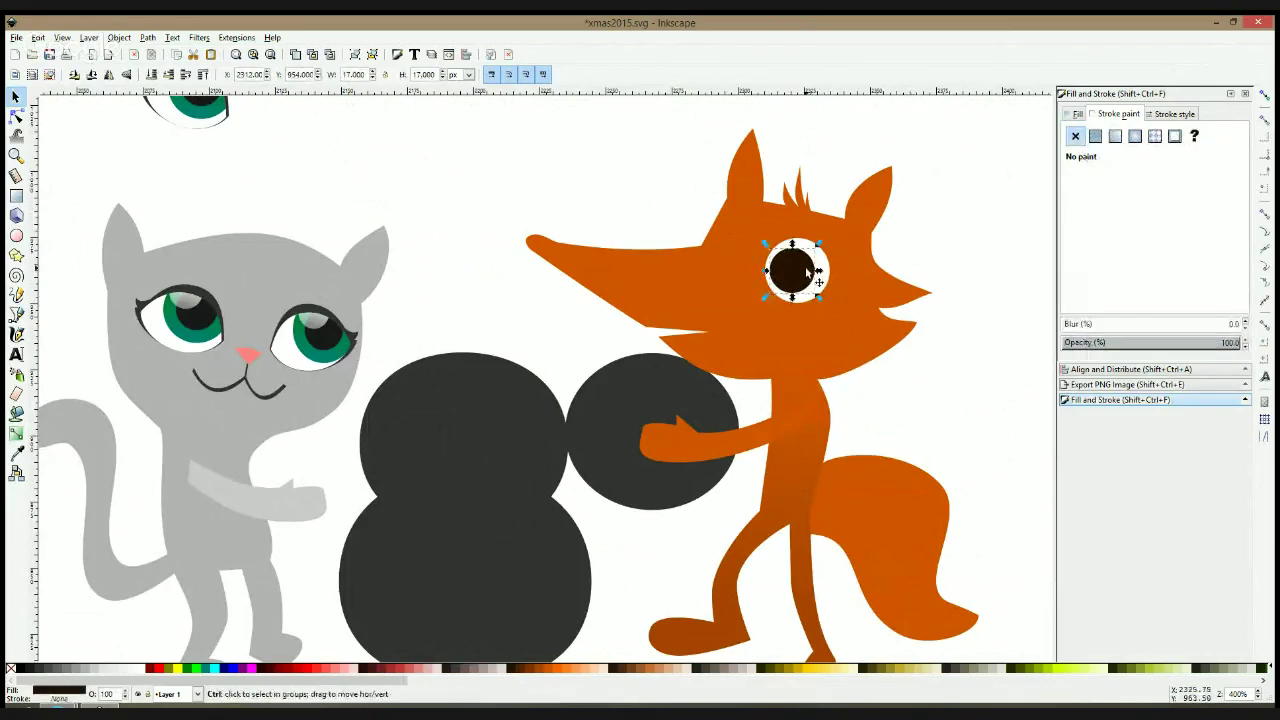
{"action": "left_click", "coordinate": [140, 668]}
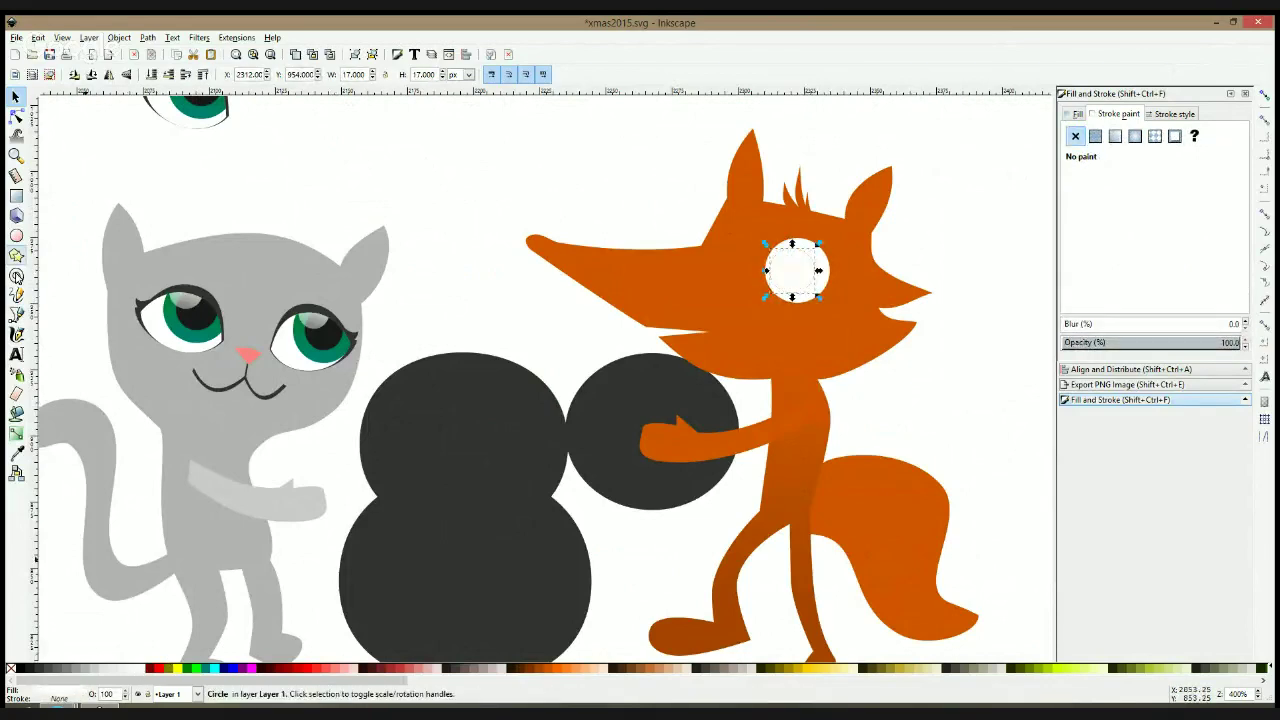
{"action": "left_click", "coordinate": [17, 434]}
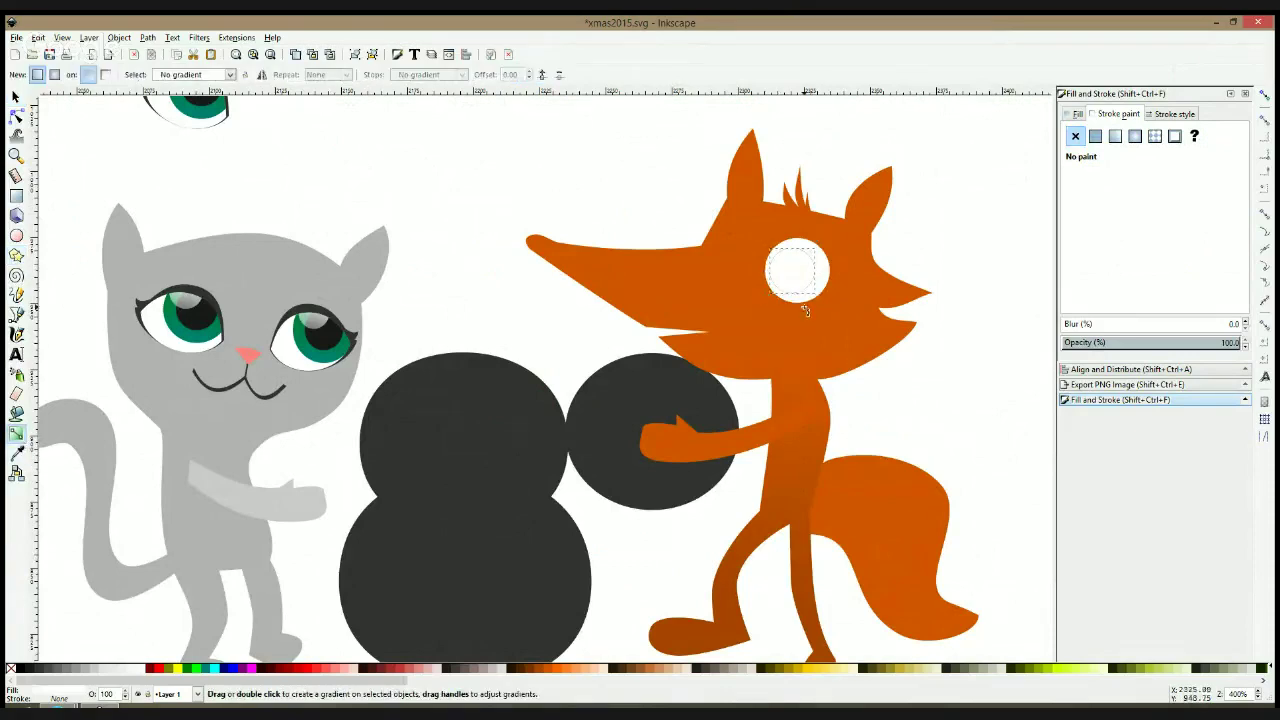
{"action": "key", "text": "space"}
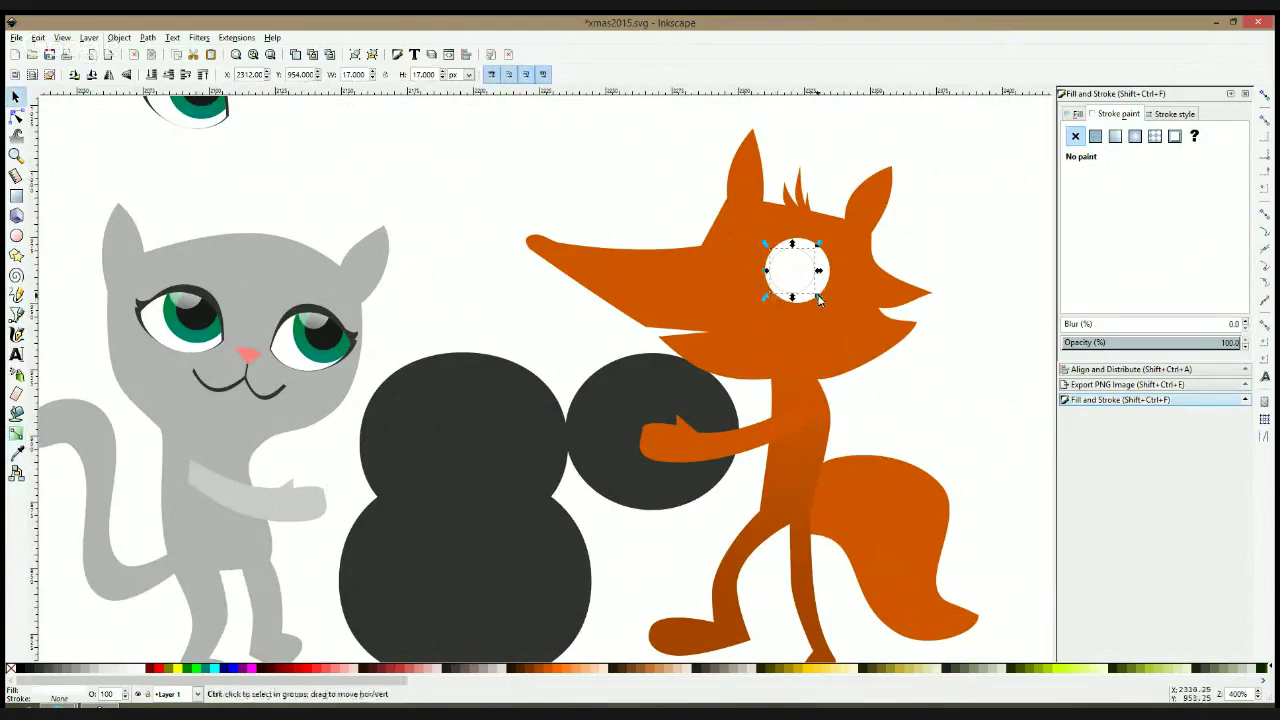
{"action": "left_click_drag", "start_coordinate": [819, 297], "coordinate": [809, 278]}
{"action": "left_click", "coordinate": [790, 262]}
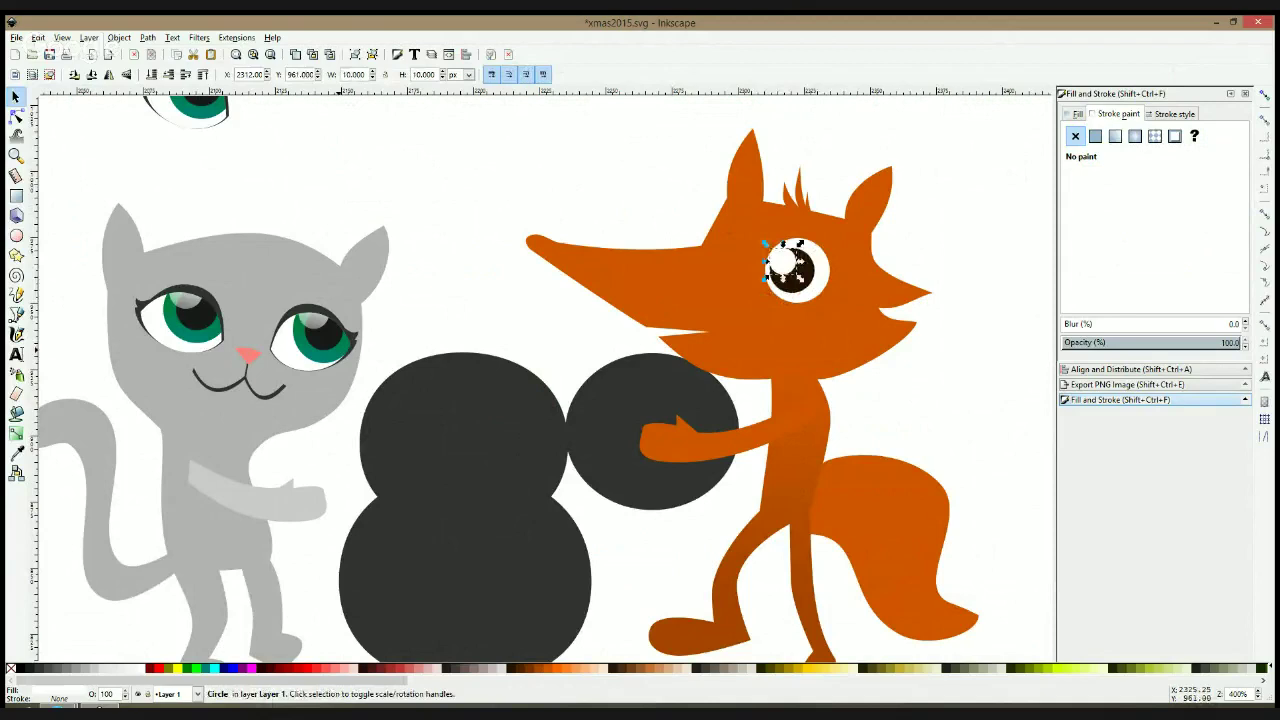
{"action": "left_click", "coordinate": [18, 436]}
{"action": "left_click", "coordinate": [784, 270]}
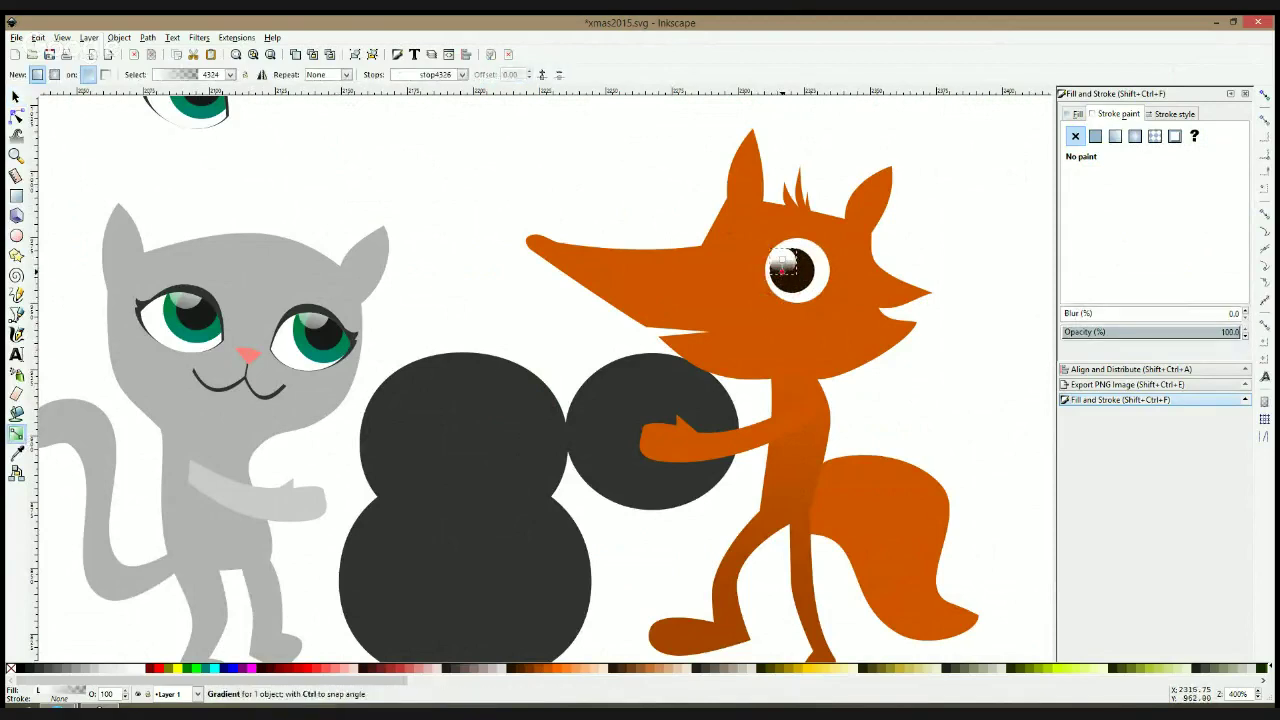
Draw a thin angled eyebrow shape above the cat's left-hand eye and fill it with darker grey sampled around the mouth
{"action": "key", "text": "b"}
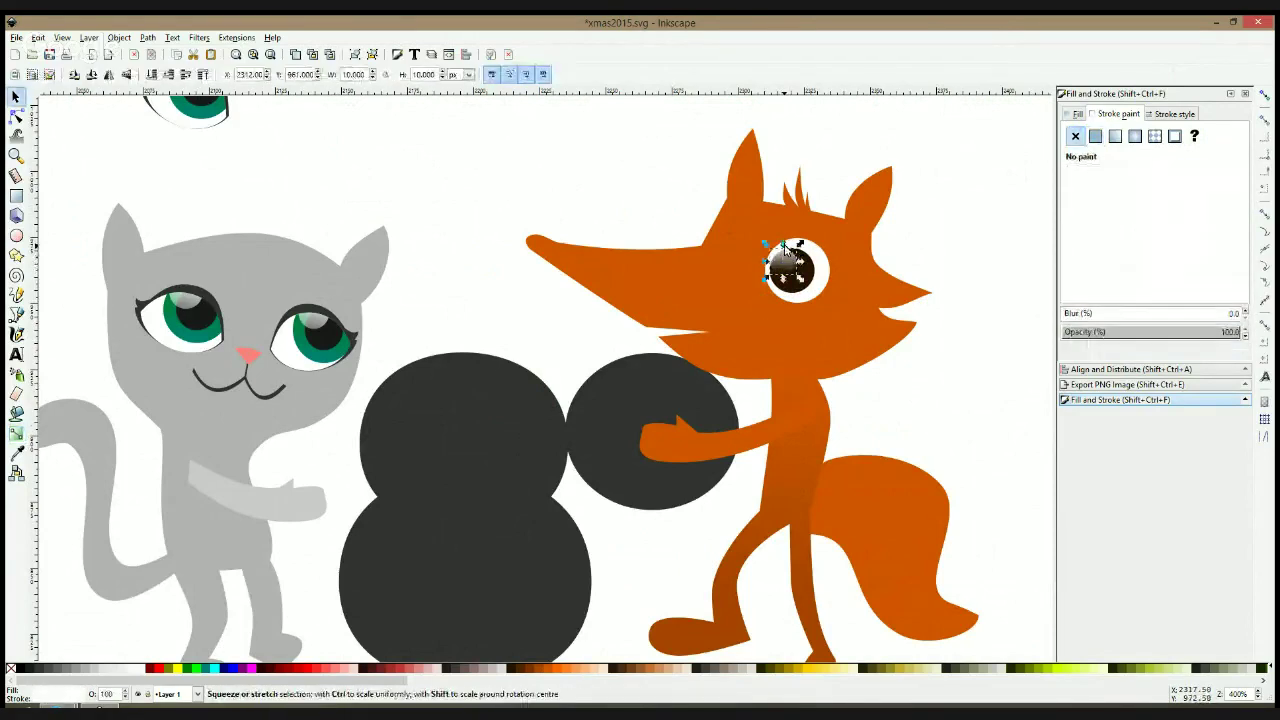
{"action": "left_click", "coordinate": [153, 274]}
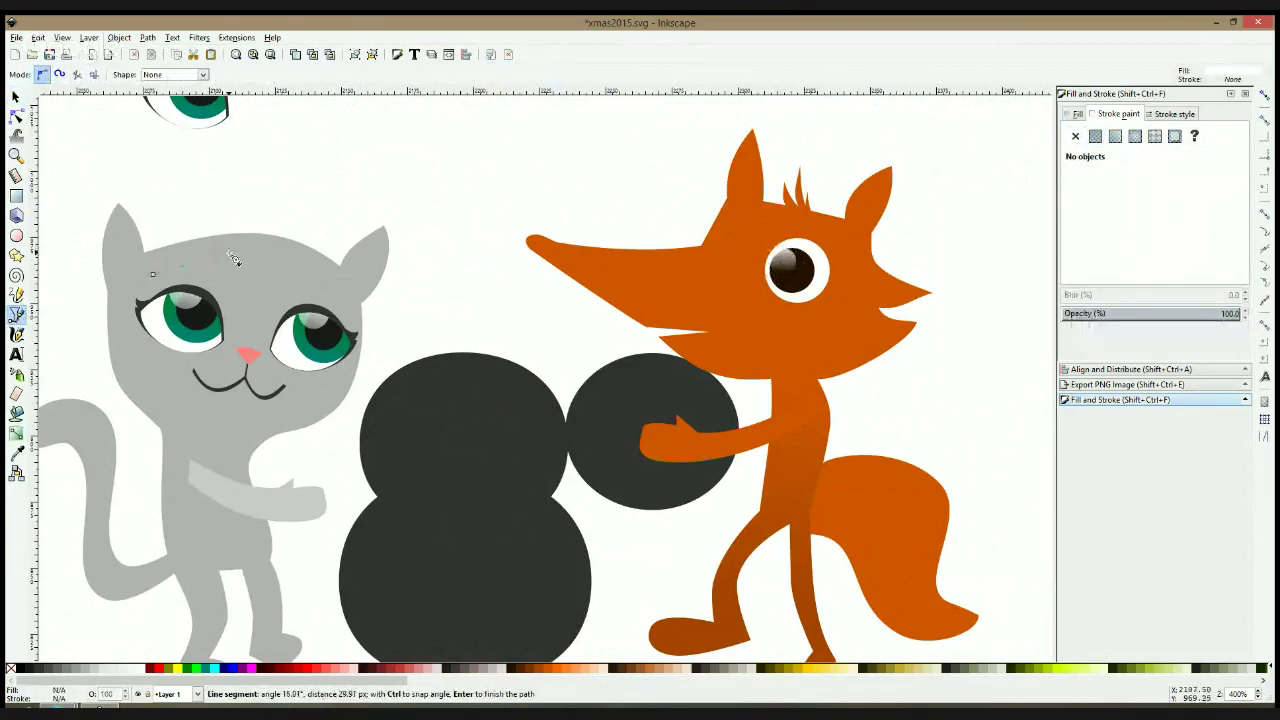
{"action": "left_click", "coordinate": [242, 284]}
{"action": "left_click", "coordinate": [153, 274]}
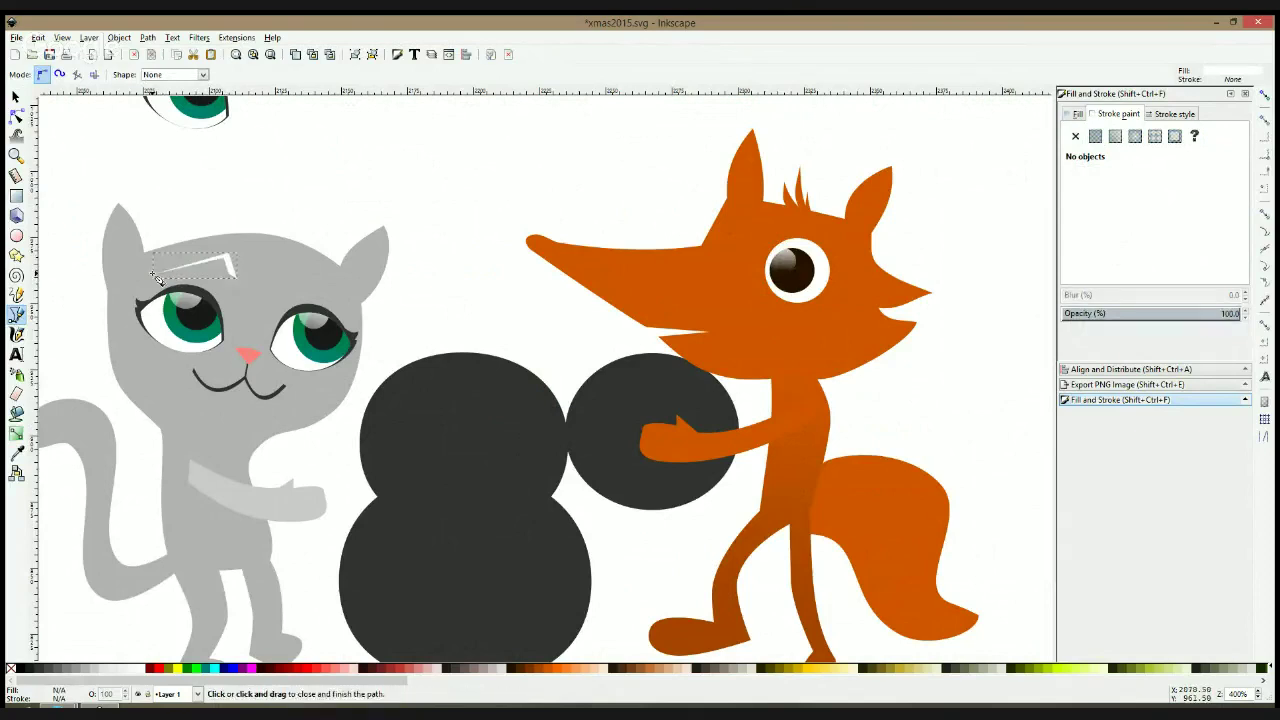
{"action": "left_click", "coordinate": [16, 453]}
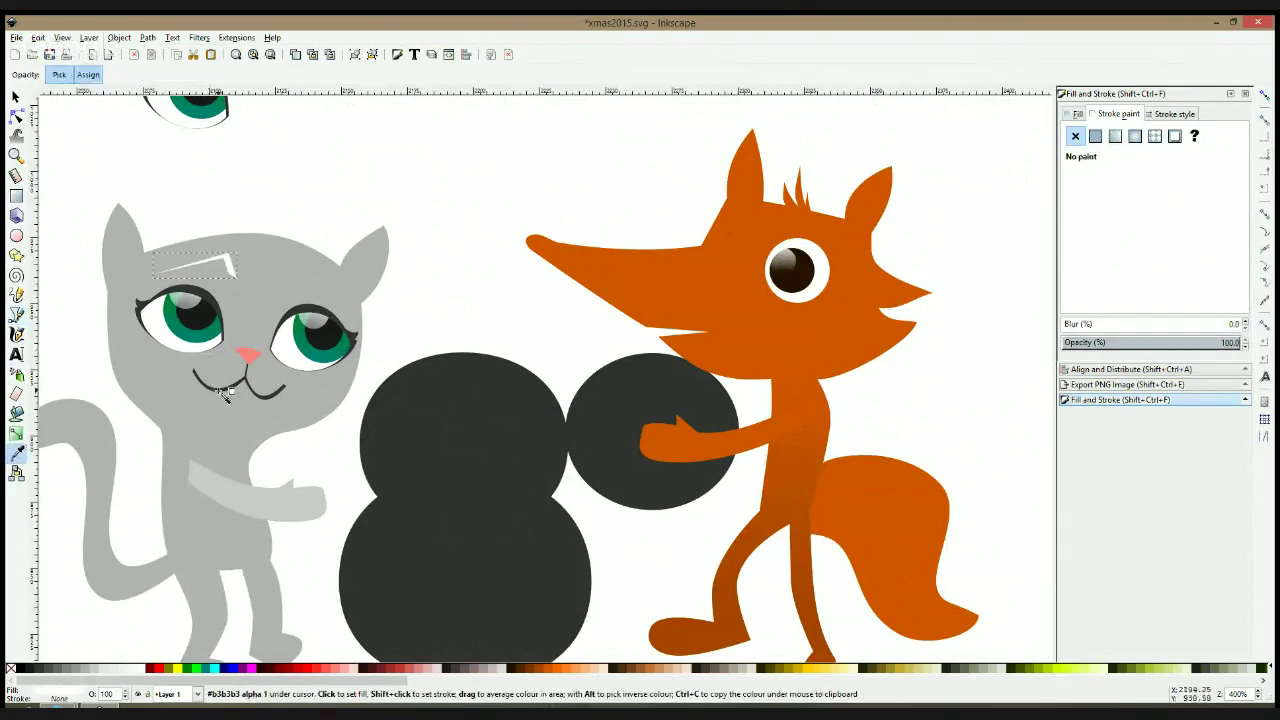
Smooth the bend nodes of the cat's left-hand eyebrow into a curved arch
{"action": "left_click", "coordinate": [16, 116]}
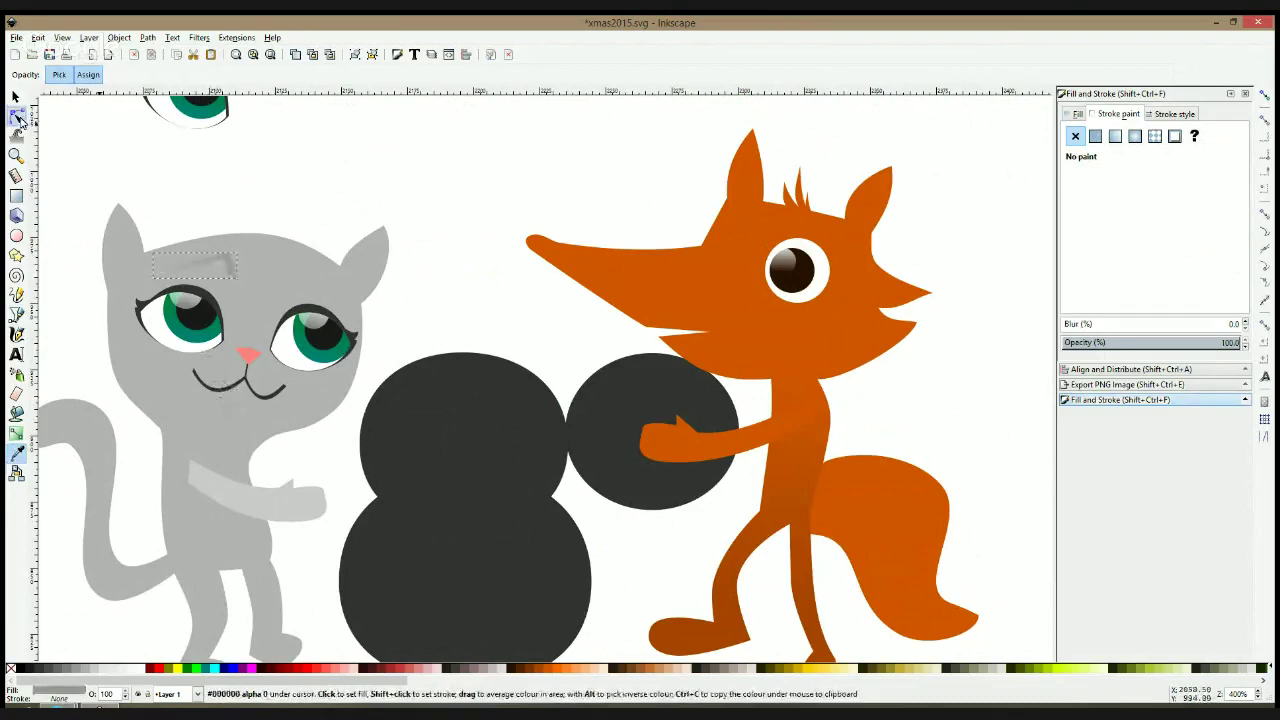
{"action": "left_click", "coordinate": [229, 254], "text": "ctrl"}
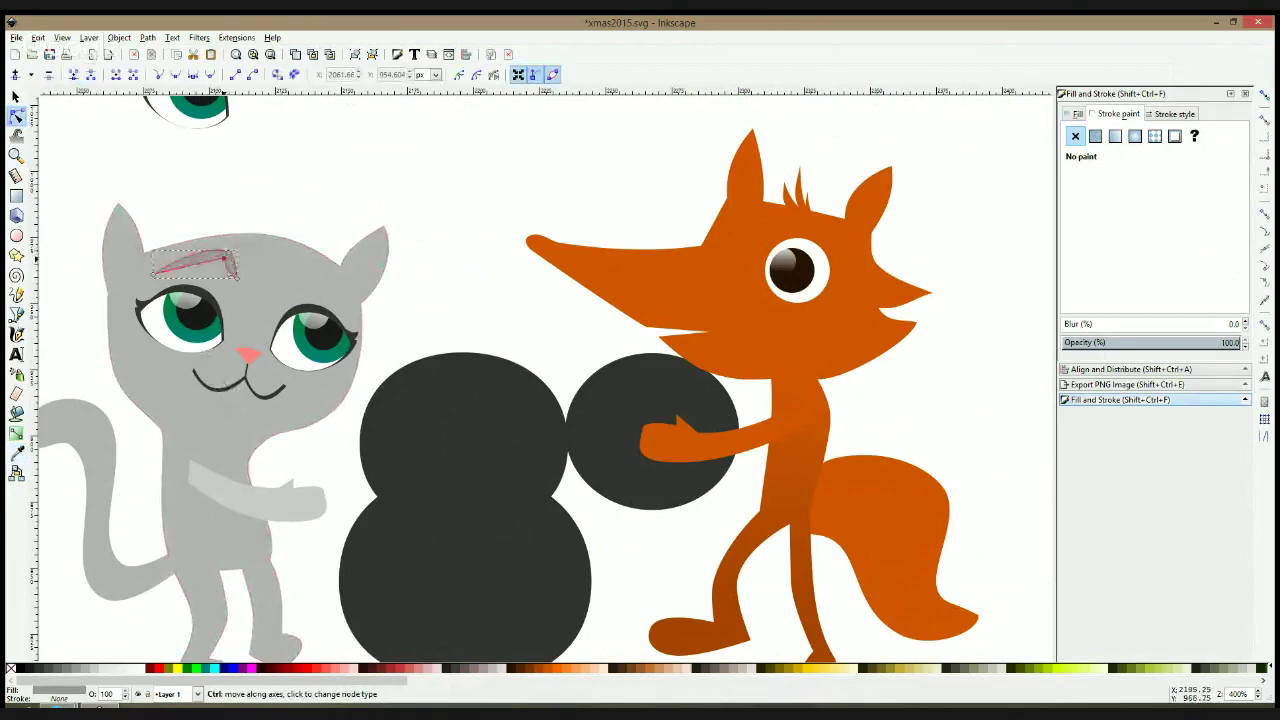
{"action": "left_click", "coordinate": [224, 260], "text": "ctrl"}
{"action": "key", "text": "s"}
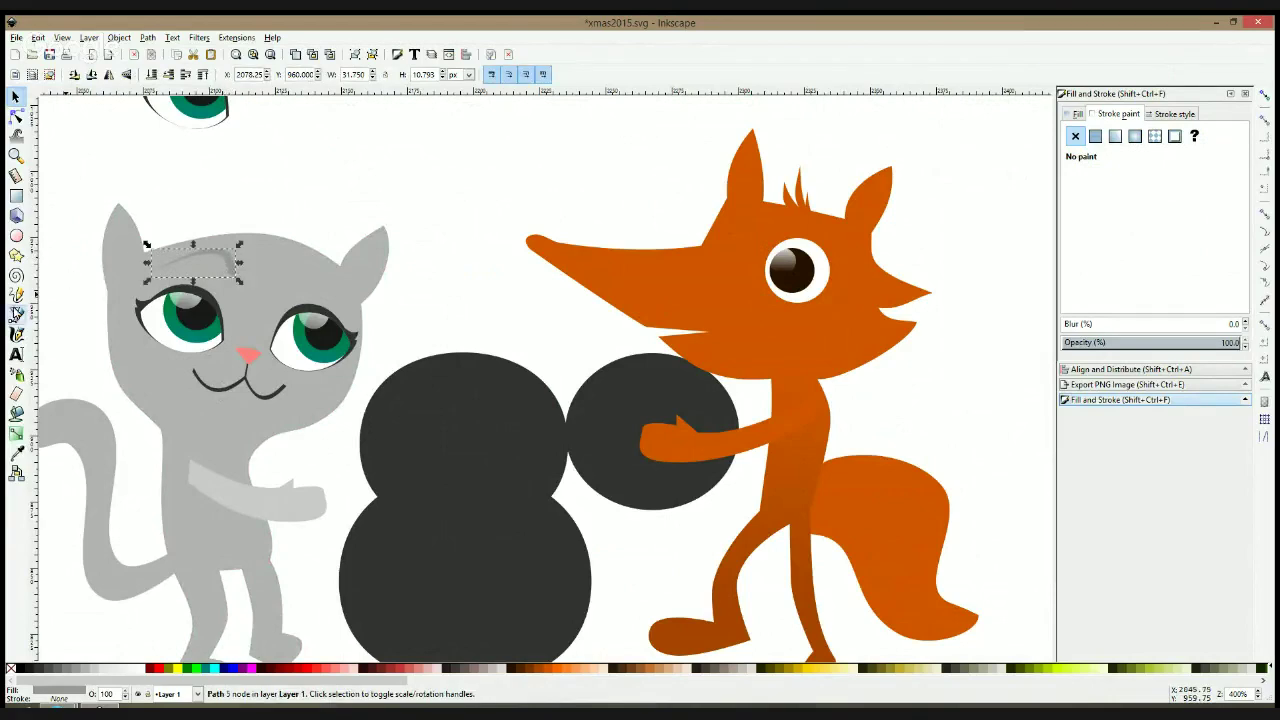
{"action": "left_click", "coordinate": [17, 313]}
{"action": "left_click", "coordinate": [306, 279]}
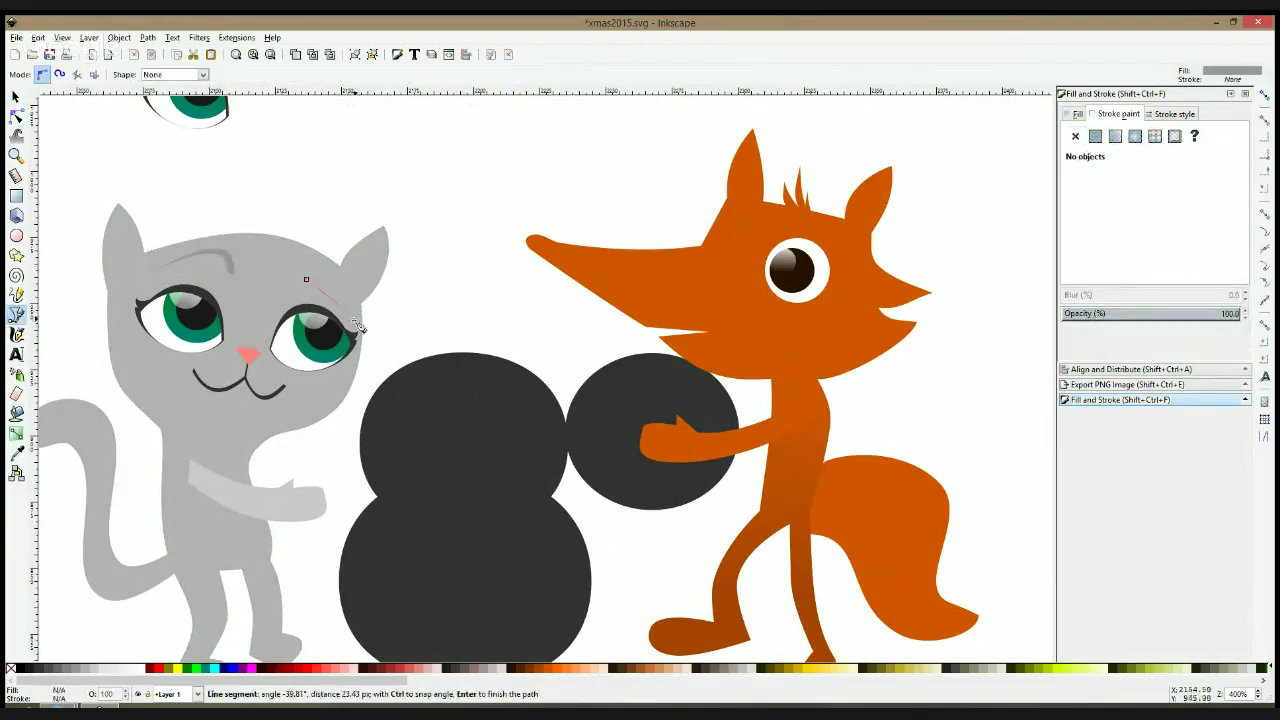
{"action": "left_click", "coordinate": [307, 280]}
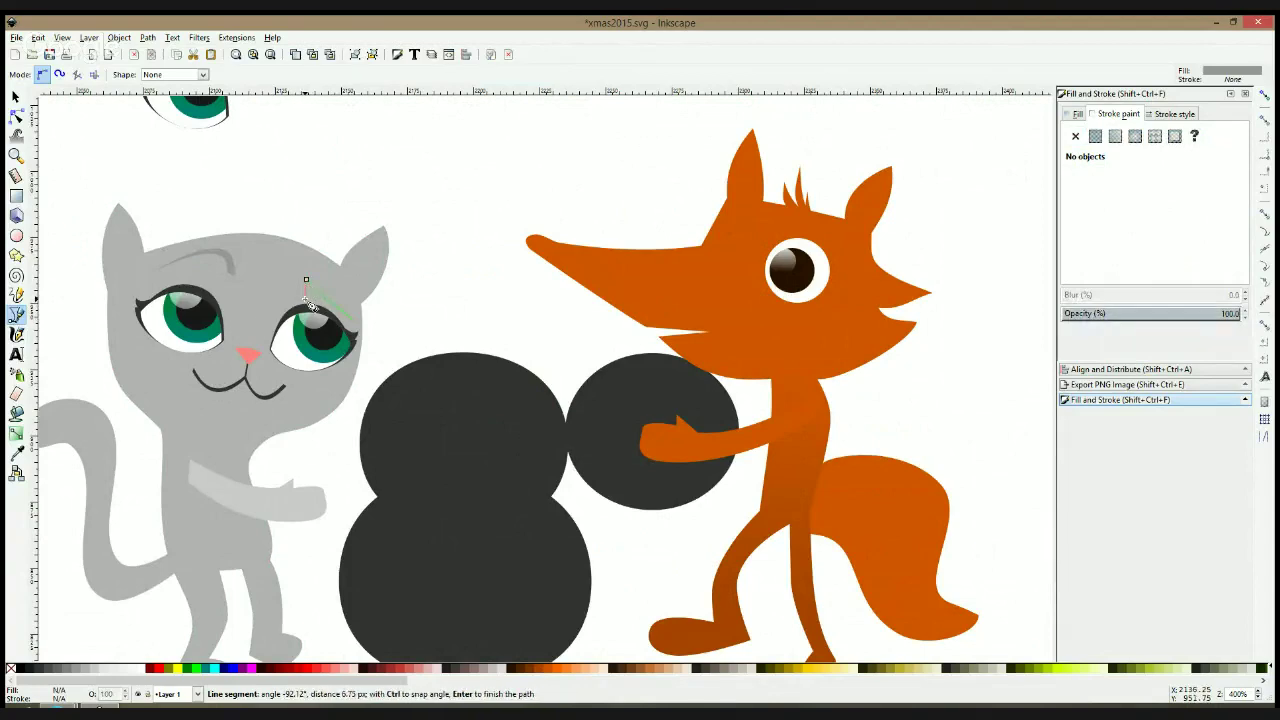
{"action": "key", "text": "Escape"}
{"action": "key", "text": "s"}
Draw a narrow slanted eyebrow shape above the cat's right-hand eye
{"action": "key", "text": "b"}
{"action": "left_click", "coordinate": [312, 277]}
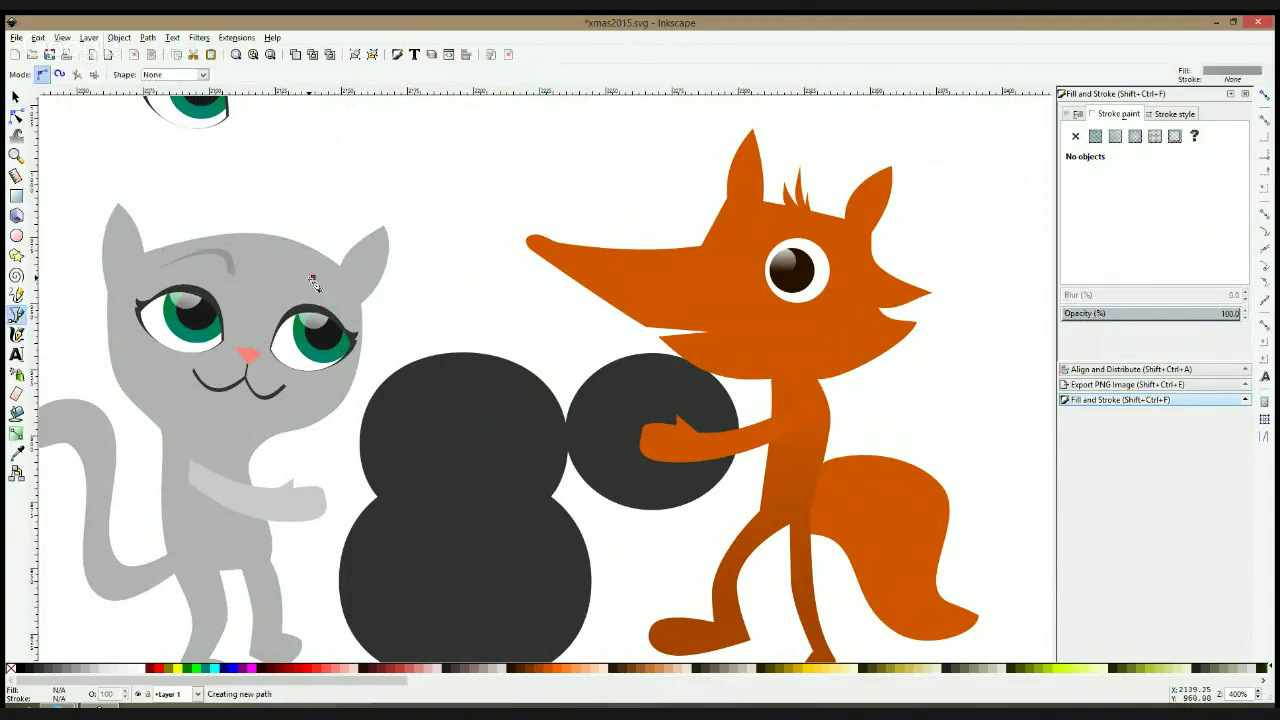
{"action": "left_click", "coordinate": [358, 328]}
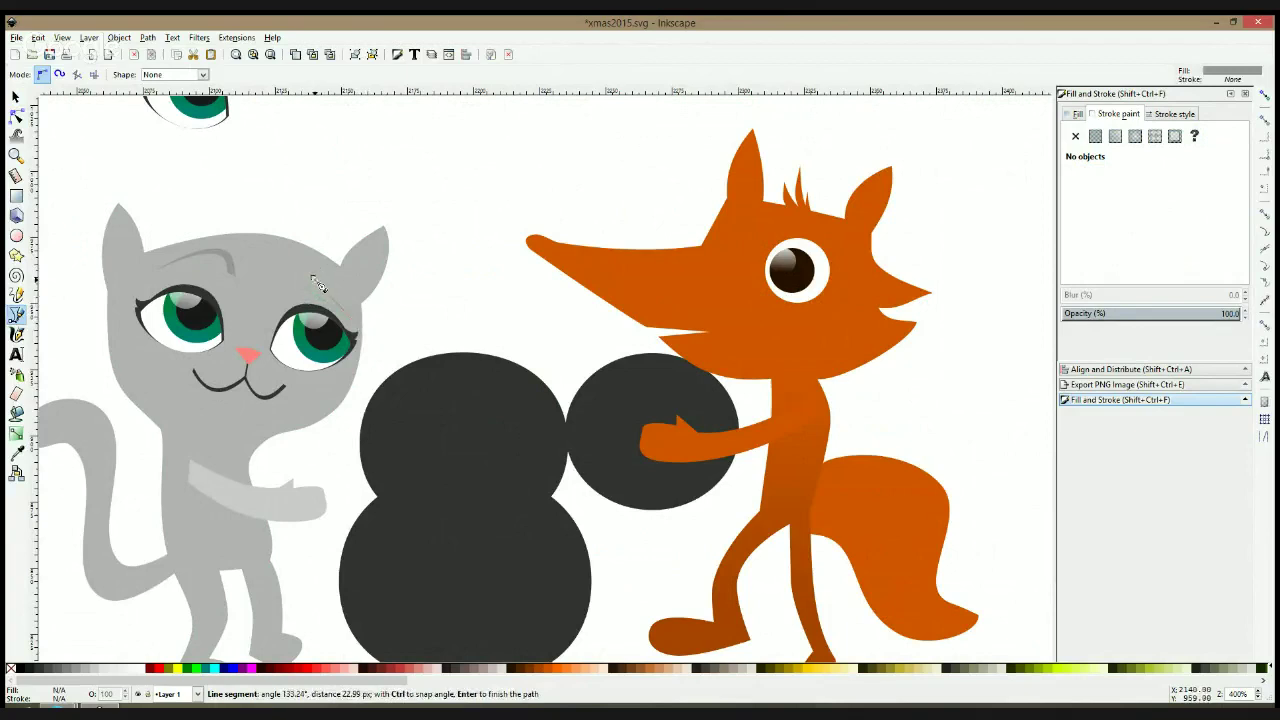
{"action": "left_click", "coordinate": [312, 278]}
Thin the cat's right-hand eyebrow by moving its lower inner node up and bending its edges into a gentle curve
{"action": "key", "text": "n"}
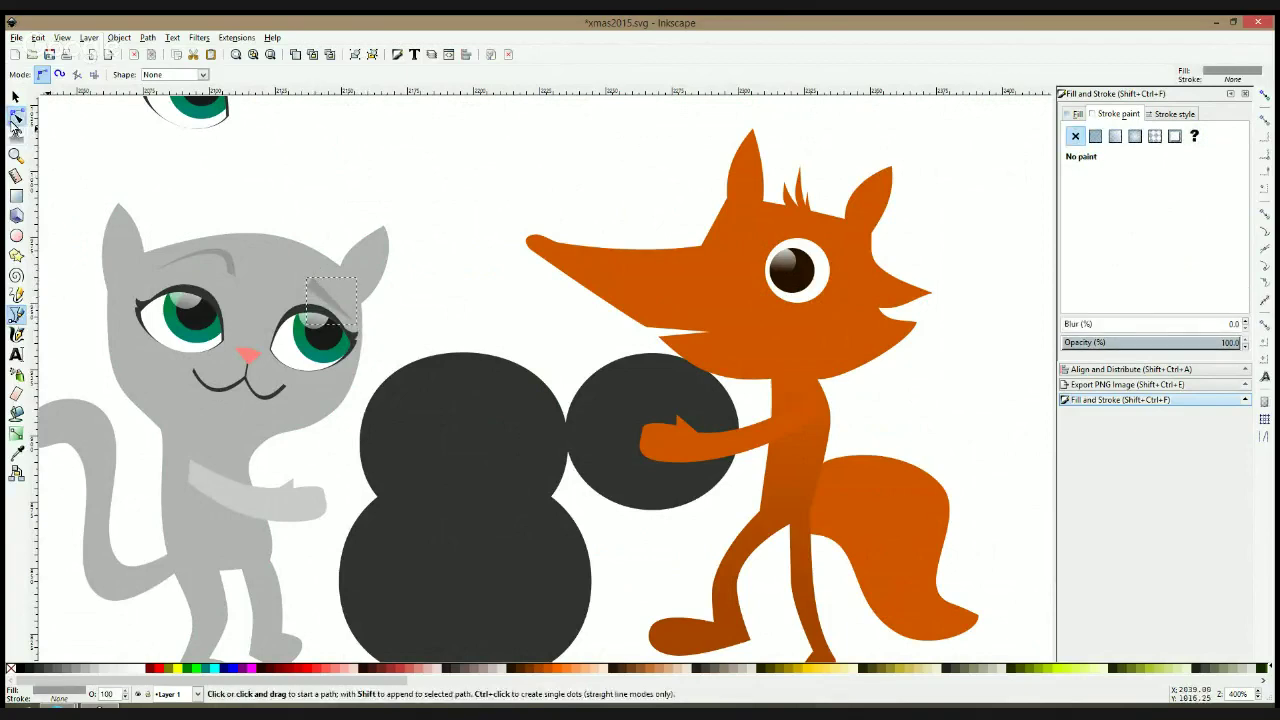
{"action": "scroll", "coordinate": [333, 292], "scroll_direction": "up", "scroll_amount": 2}
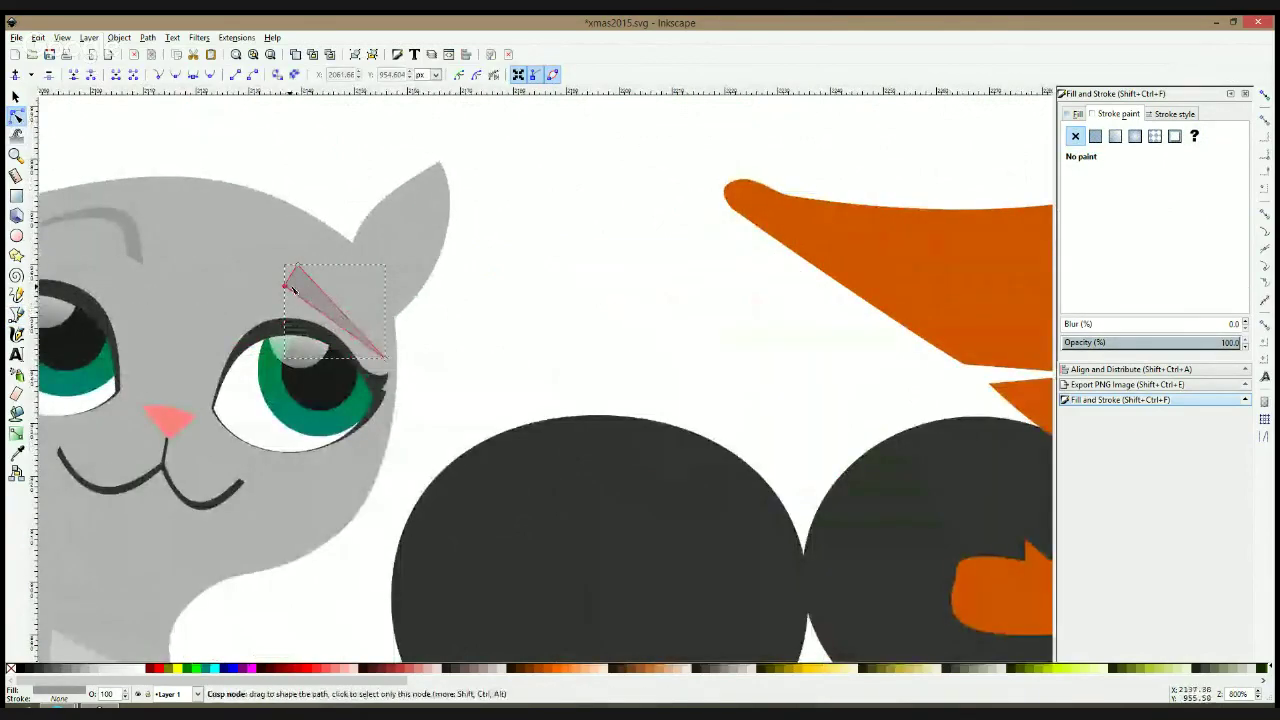
{"action": "left_click_drag", "start_coordinate": [290, 290], "coordinate": [294, 278]}
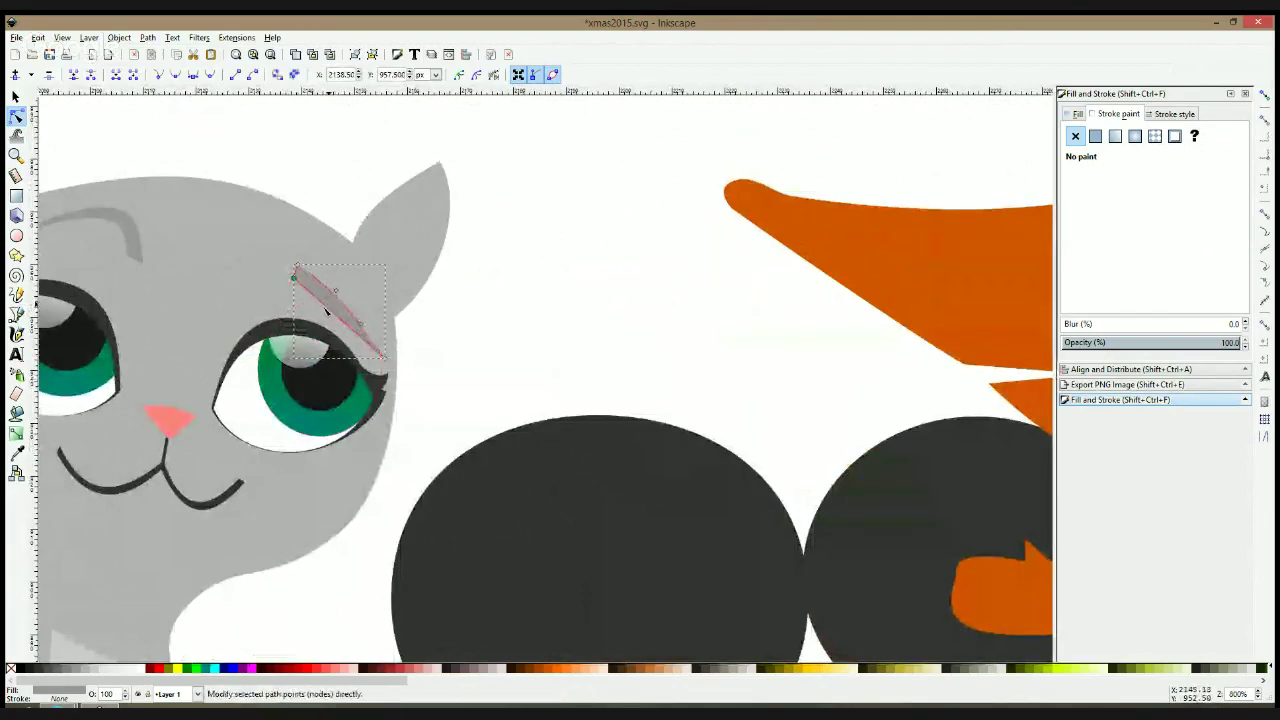
{"action": "left_click_drag", "start_coordinate": [356, 314], "coordinate": [348, 318]}
{"action": "key", "text": "Escape"}
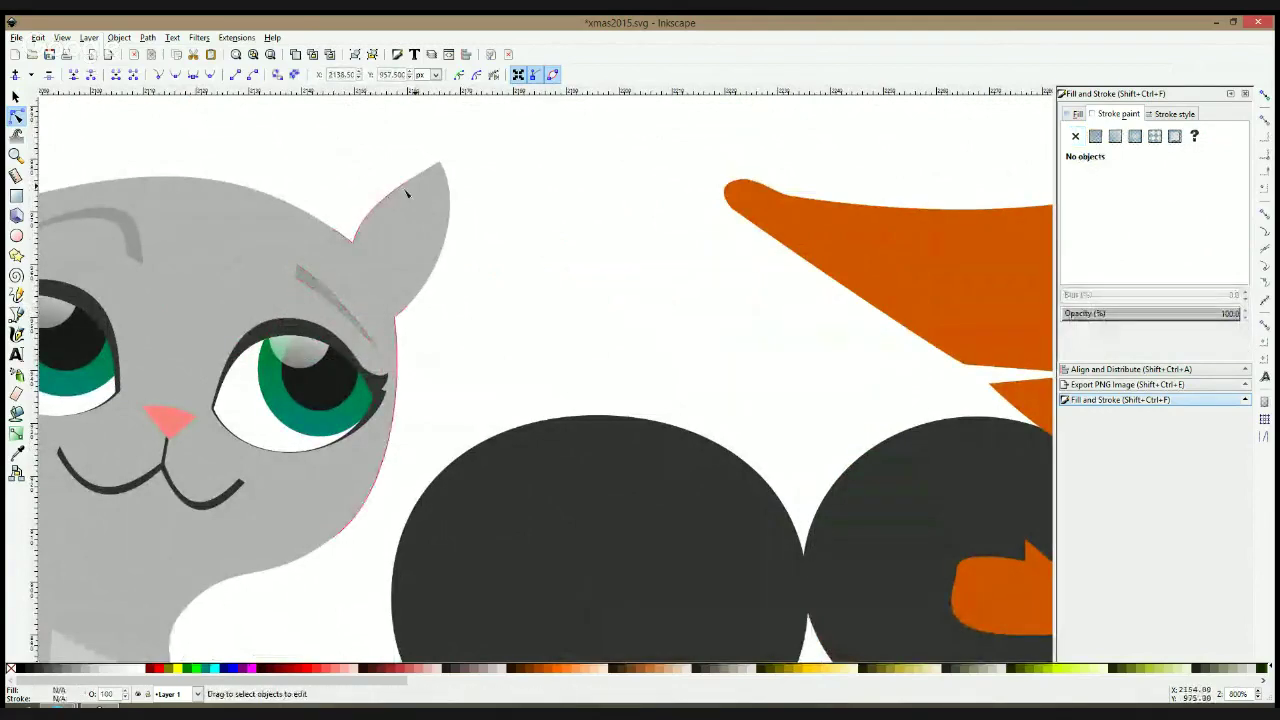
Reshape the inner end of the cat's left-hand eyebrow by moving its lower tip and bend nodes
{"action": "scroll", "coordinate": [480, 194], "scroll_direction": "down", "scroll_amount": 3}
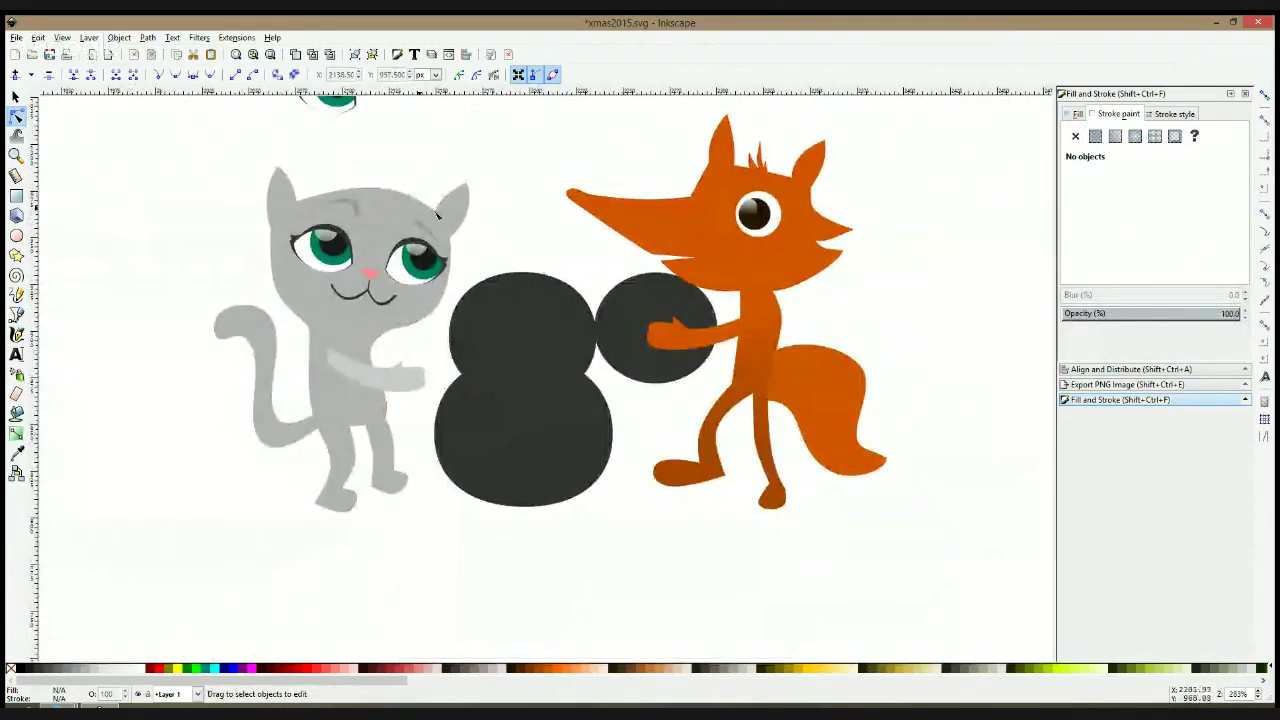
{"action": "scroll", "coordinate": [360, 193], "scroll_direction": "up", "scroll_amount": 2}
{"action": "left_click", "coordinate": [343, 228]}
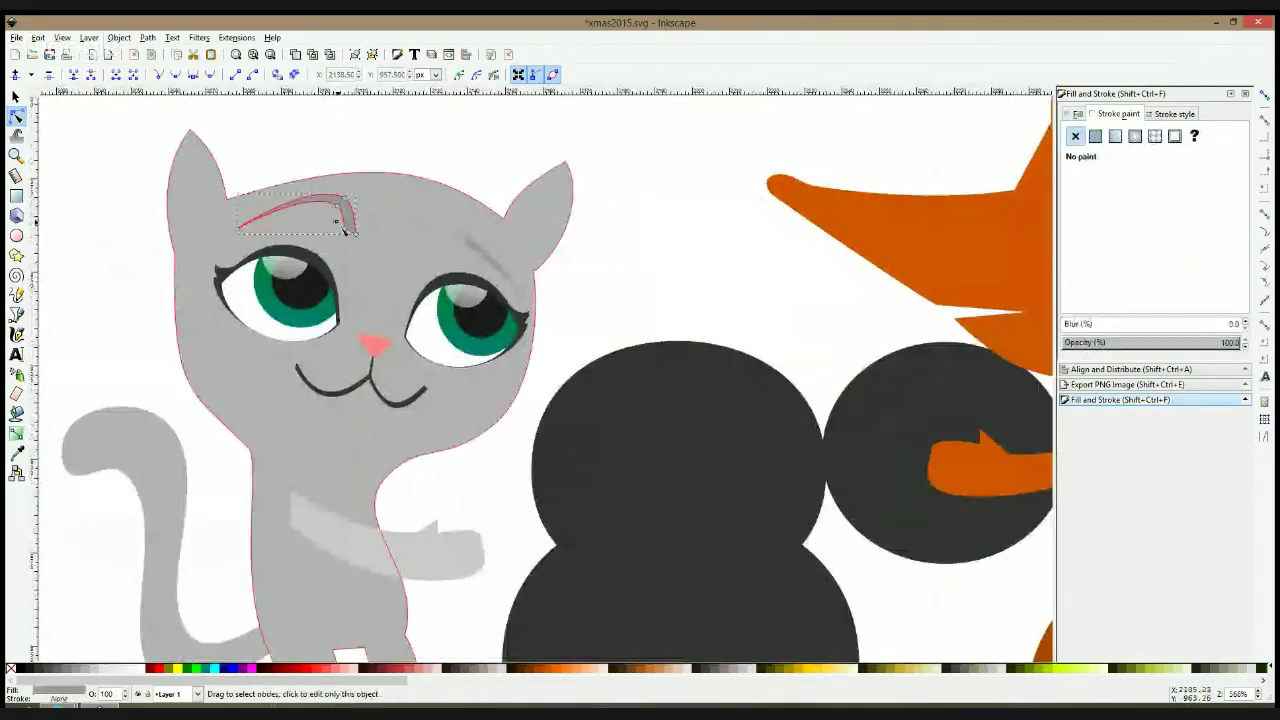
{"action": "mouse_move", "coordinate": [343, 228]}
{"action": "left_mouse_down"}
{"action": "mouse_move", "coordinate": [368, 256]}
{"action": "mouse_move", "coordinate": [358, 246]}
{"action": "left_mouse_up"}
{"action": "mouse_move", "coordinate": [358, 187]}
{"action": "left_mouse_down"}
{"action": "mouse_move", "coordinate": [330, 214]}
{"action": "mouse_move", "coordinate": [340, 203]}
{"action": "left_mouse_up"}
{"action": "left_click", "coordinate": [377, 145]}
Delete the mouth notch nodes from the fox's head outline and bend the lower jaw edge into one smooth curve
{"action": "scroll", "coordinate": [590, 202], "scroll_direction": "down", "scroll_amount": 2}
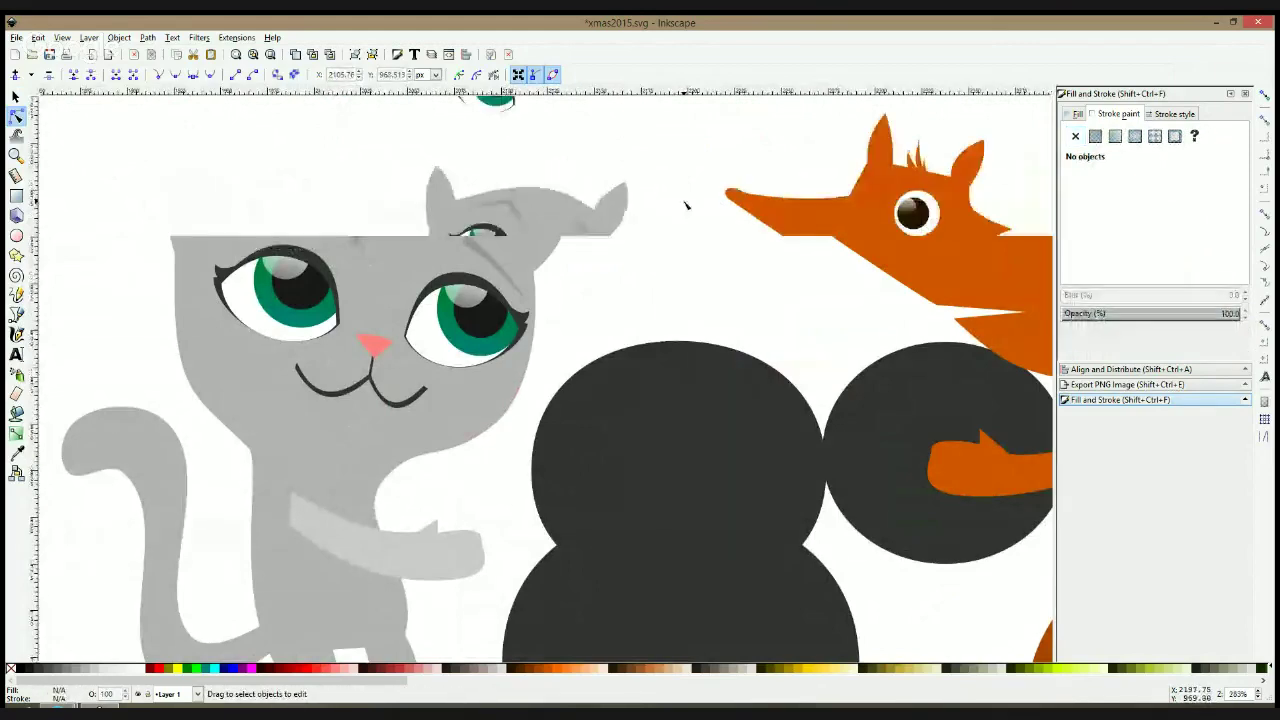
{"action": "left_click_drag", "start_coordinate": [590, 202], "coordinate": [439, 198]}
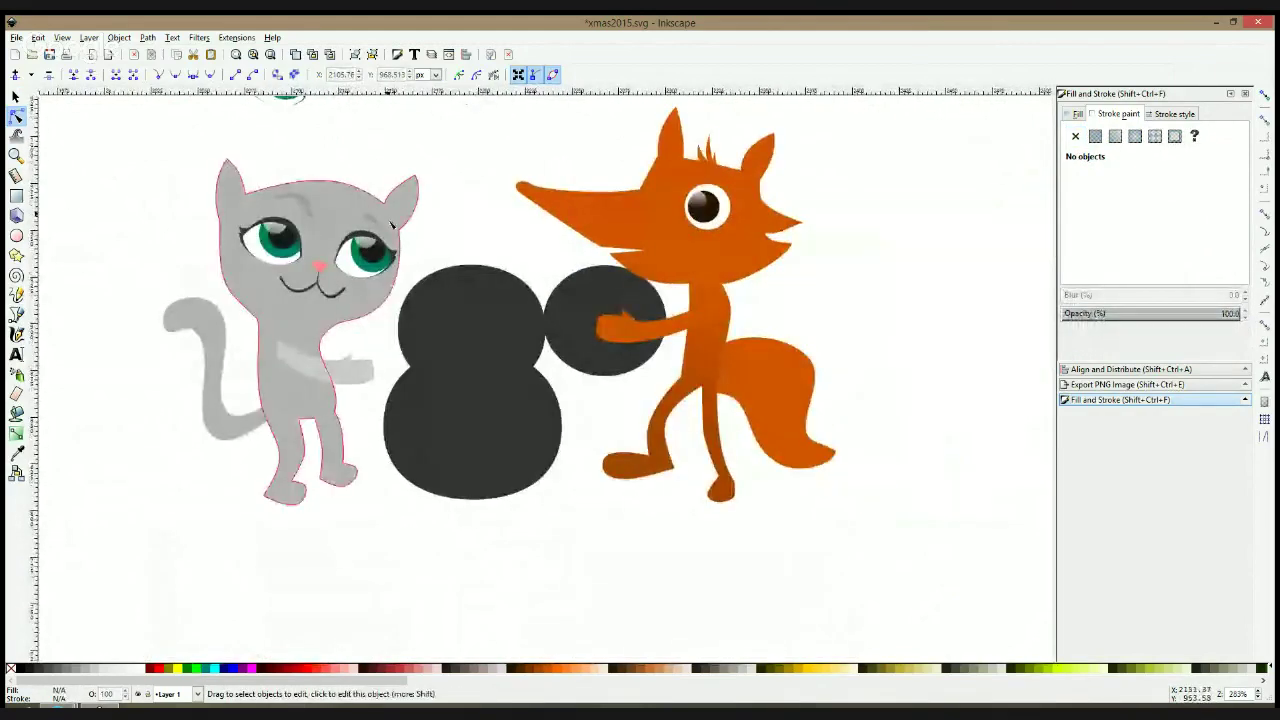
{"action": "scroll", "coordinate": [692, 210], "scroll_direction": "up", "scroll_amount": 1}
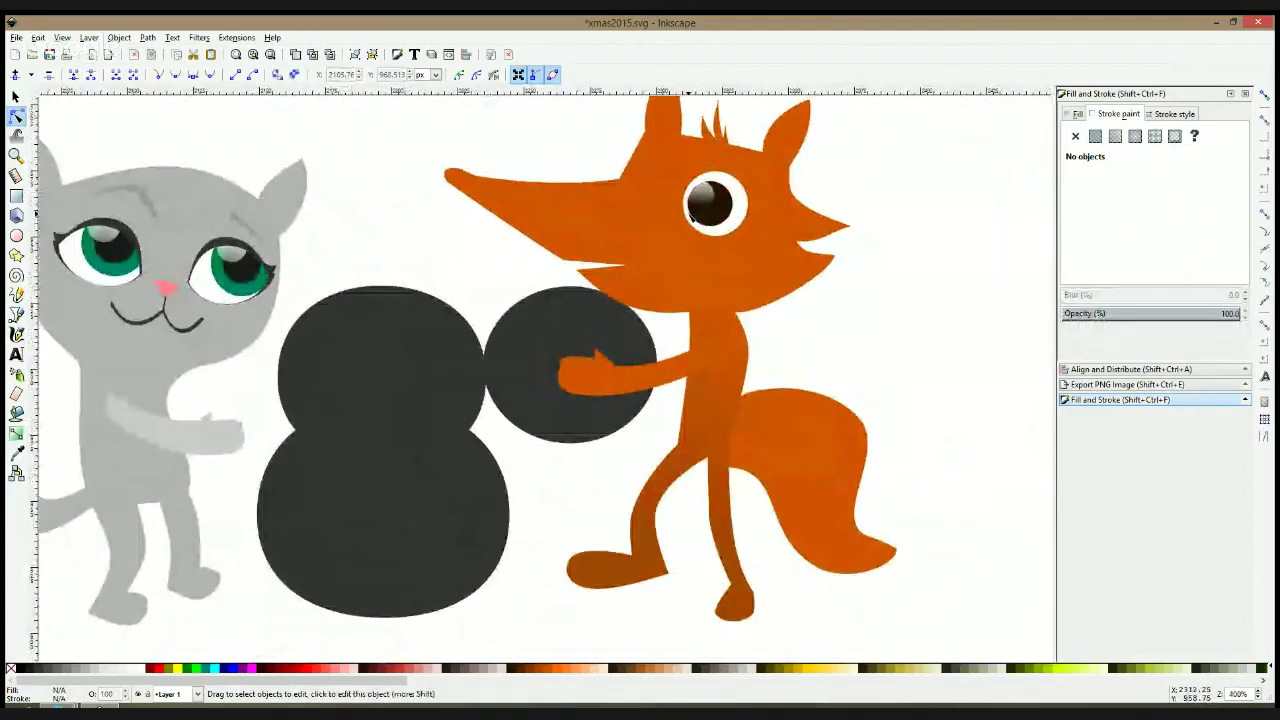
{"action": "left_click", "coordinate": [600, 258]}
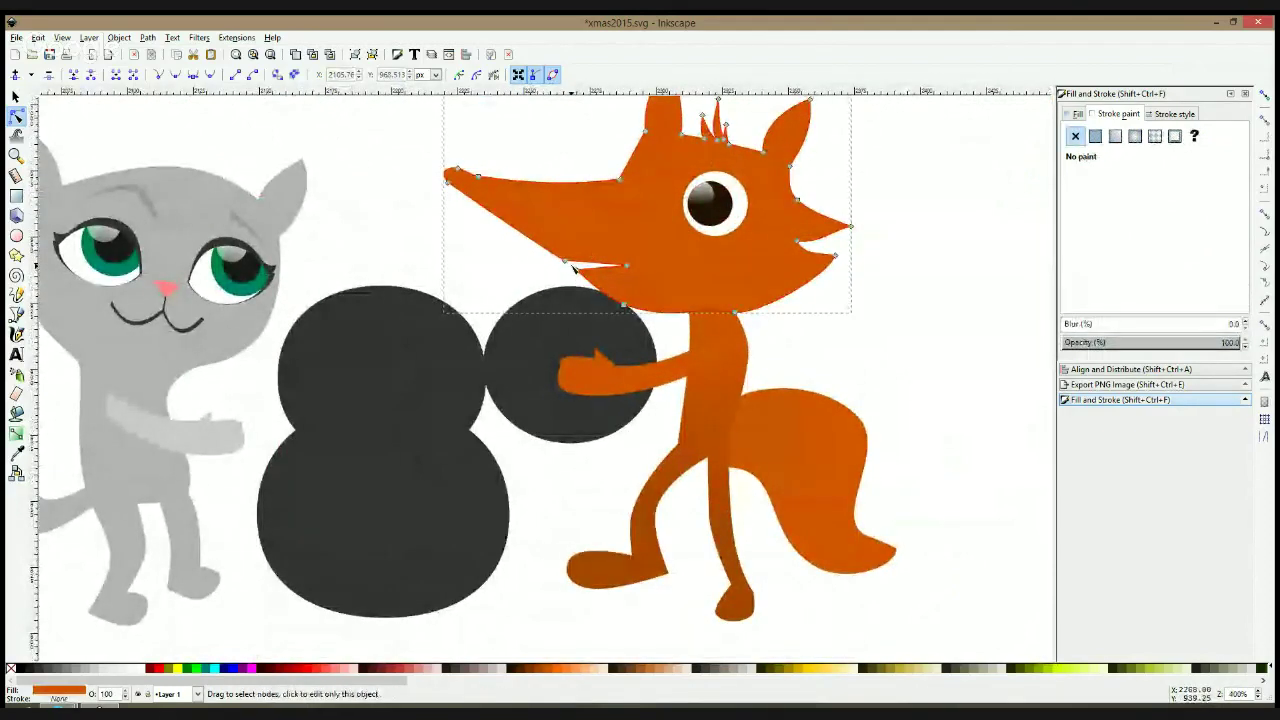
{"action": "left_click_drag", "start_coordinate": [661, 251], "coordinate": [537, 287]}
{"action": "key", "text": "Delete"}
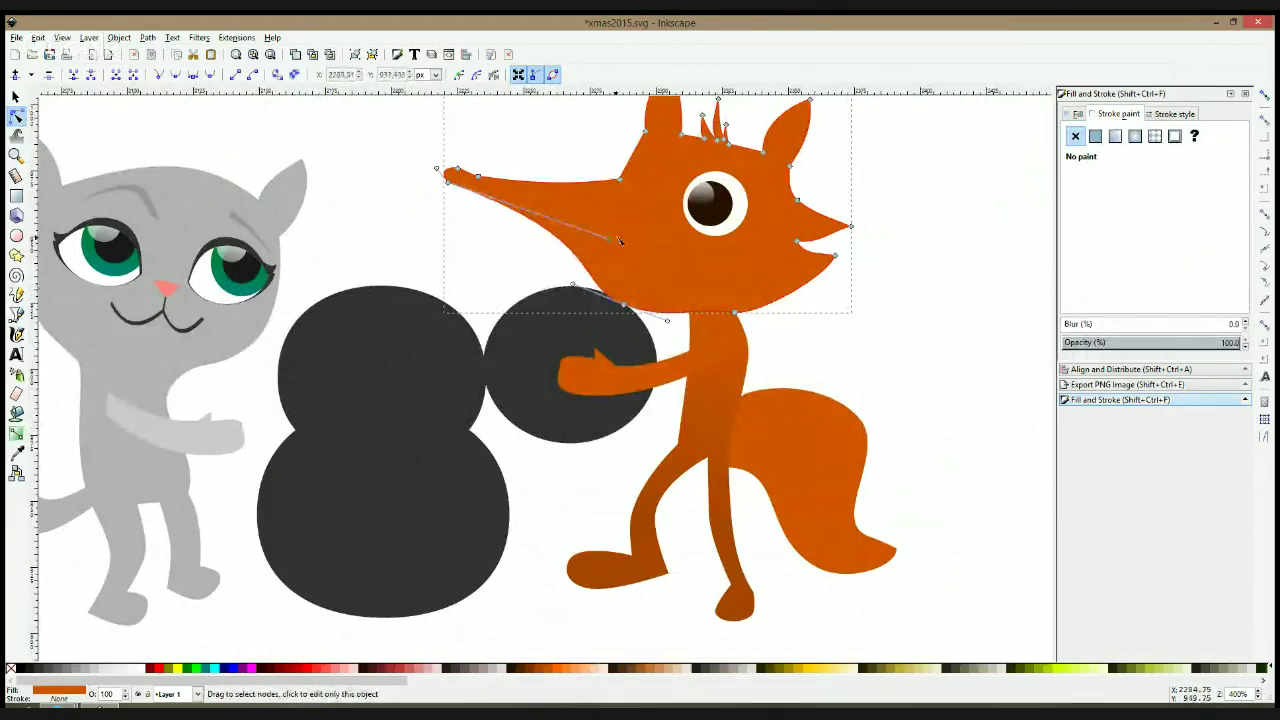
{"action": "left_click_drag", "start_coordinate": [611, 242], "coordinate": [531, 261]}
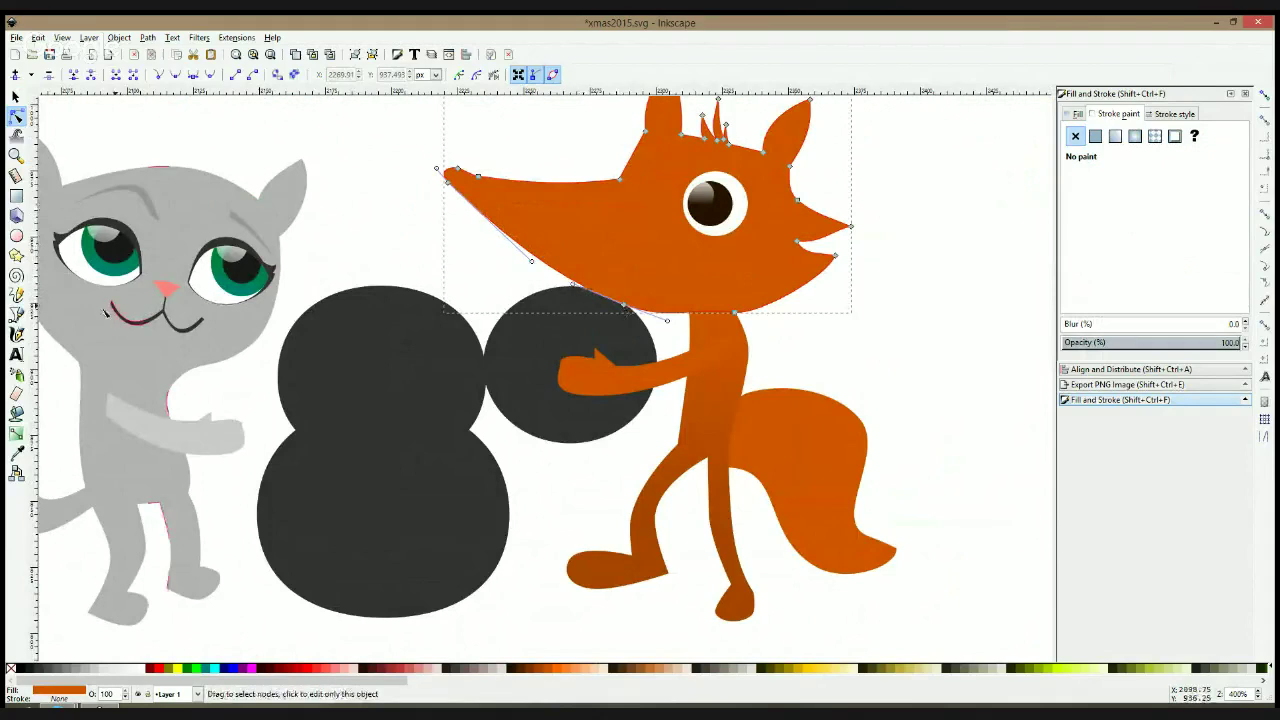
Draw a pointed three-node mouth shape across the fox's lower jaw and bend its edges into a curved smile
{"action": "left_click", "coordinate": [16, 313]}
{"action": "left_click", "coordinate": [602, 305]}
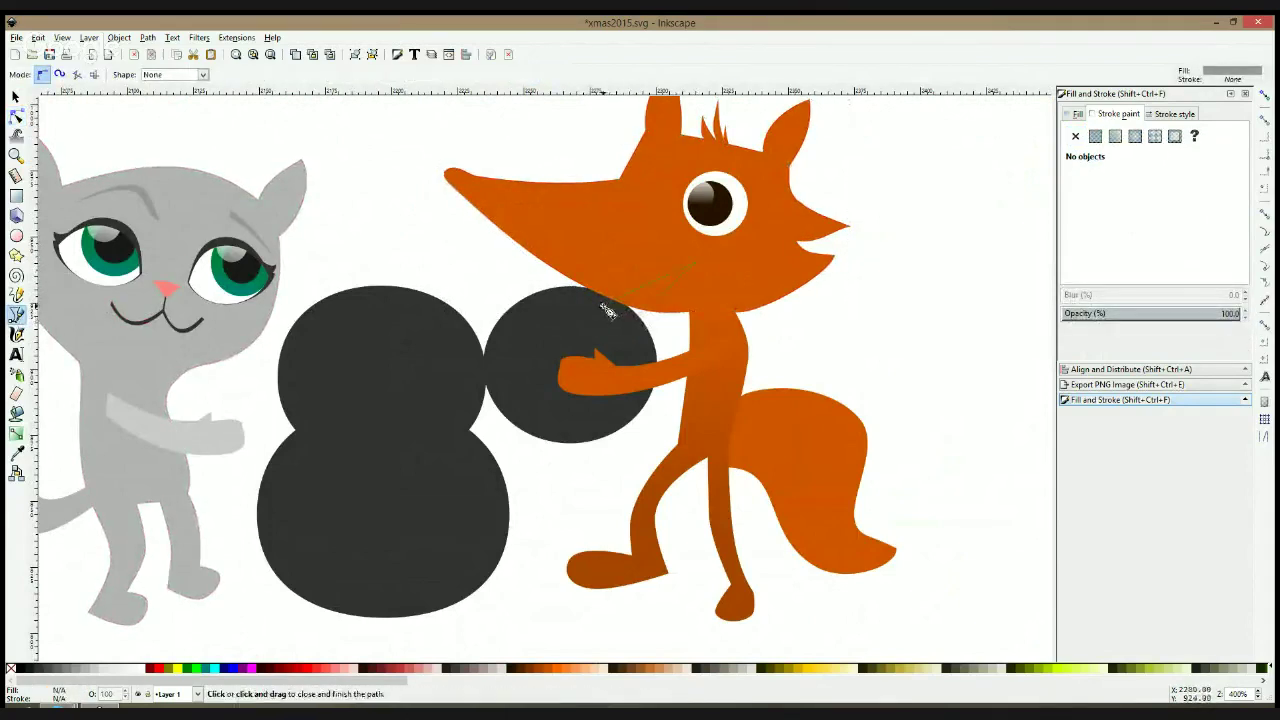
{"action": "left_click", "coordinate": [604, 306]}
{"action": "left_click", "coordinate": [22, 116]}
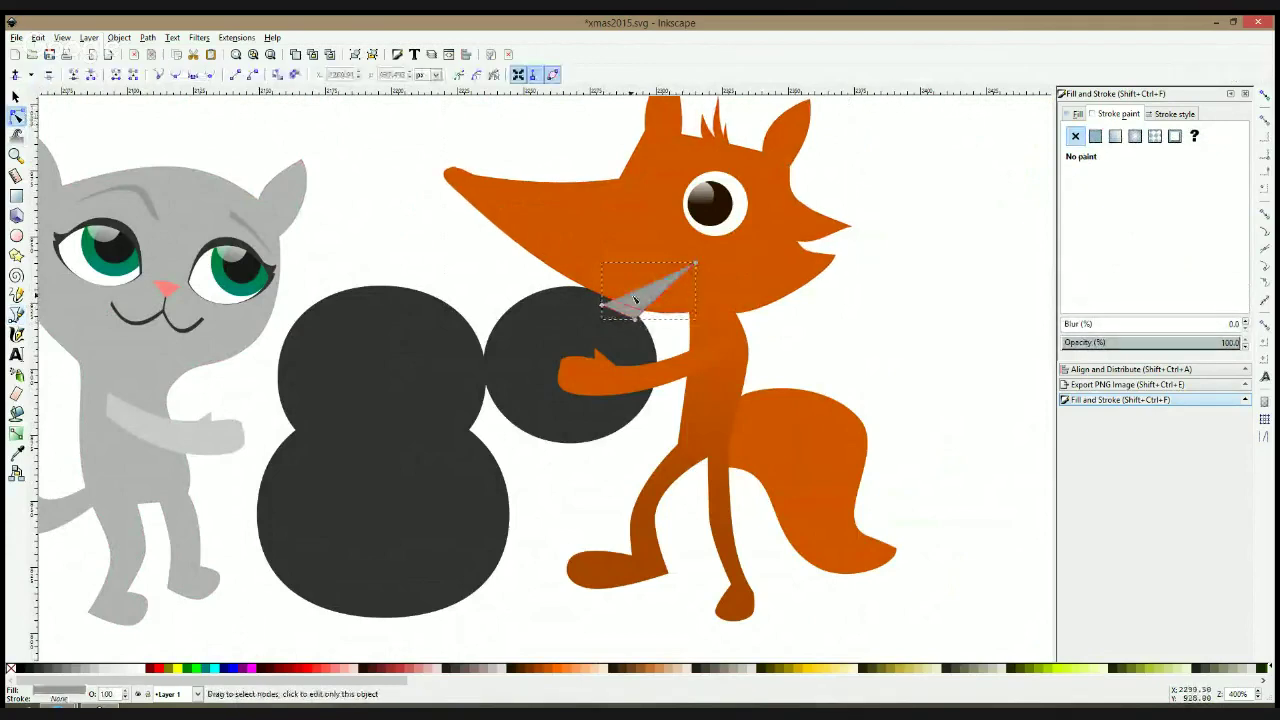
{"action": "left_click", "coordinate": [678, 302]}
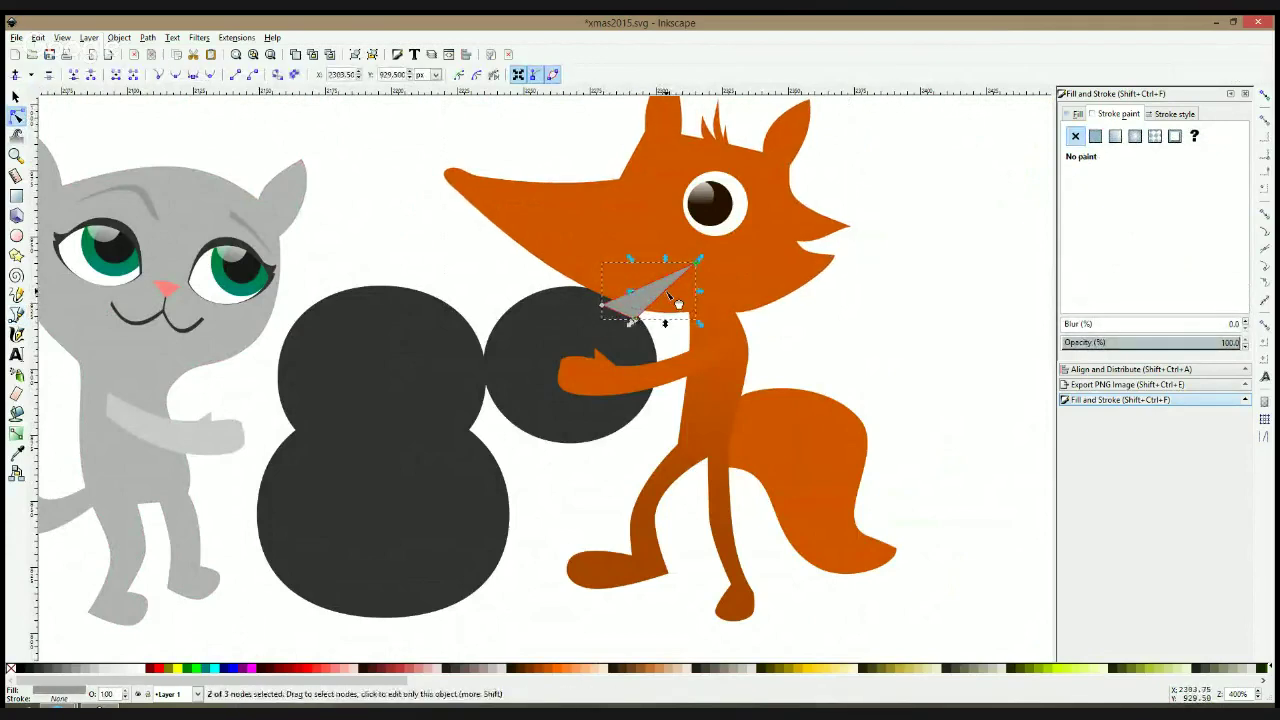
{"action": "left_click_drag", "start_coordinate": [666, 291], "coordinate": [643, 292]}
Intersect the mouth shape with the fox's head outline and fill the resulting smile white
{"action": "key", "text": "F1"}
{"action": "left_click", "coordinate": [642, 252]}
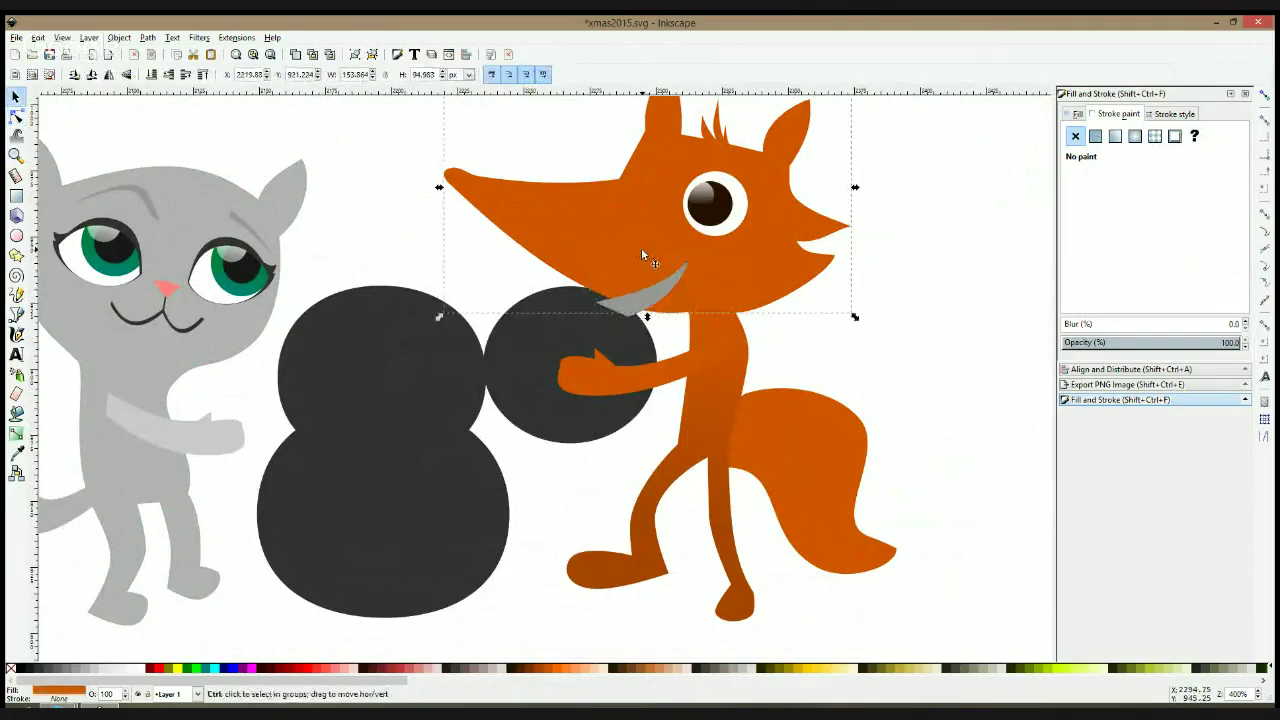
{"action": "key", "text": "Home"}
{"action": "left_click", "coordinate": [628, 310], "text": "shift"}
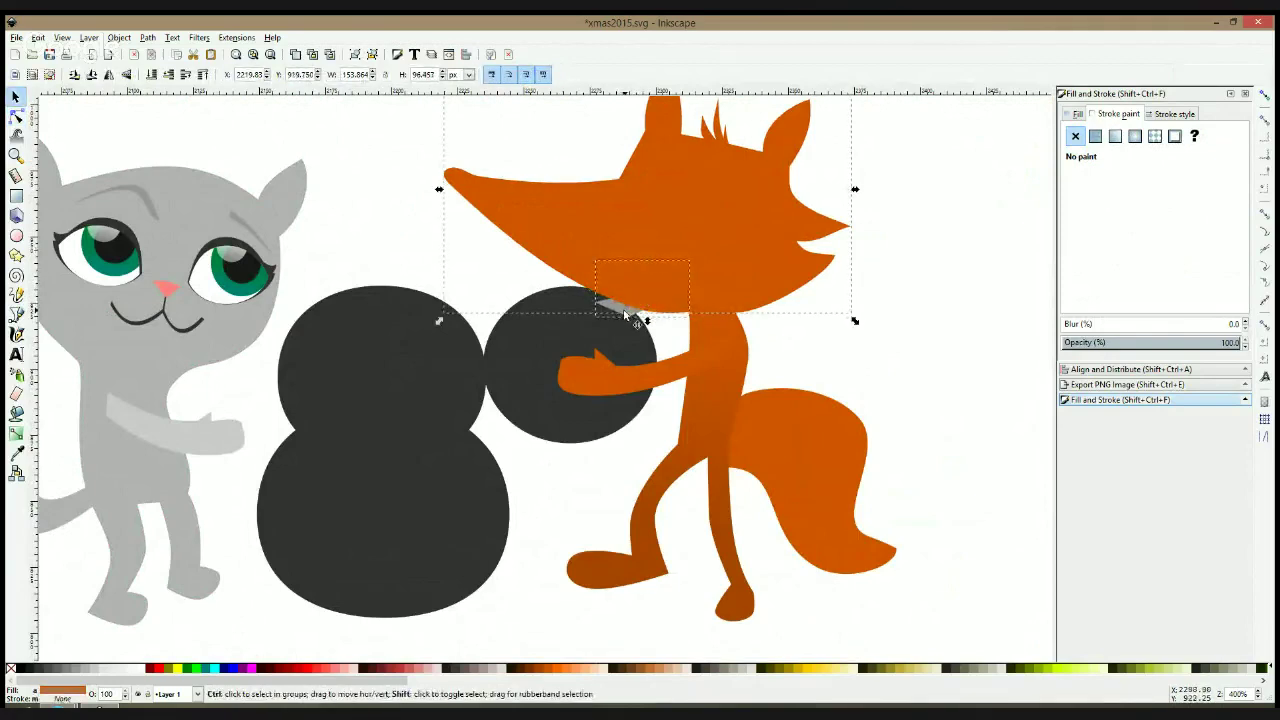
{"action": "key", "text": "ctrl+asterisk"}
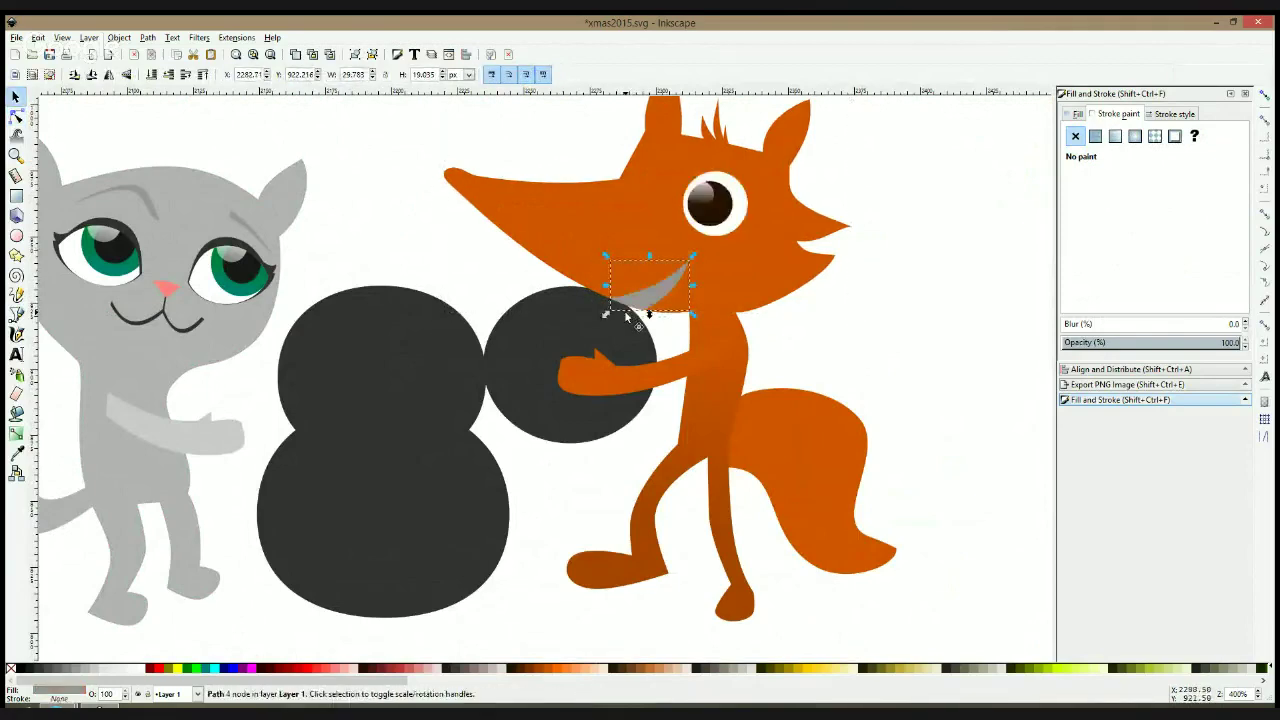
{"action": "left_click", "coordinate": [141, 668]}
{"action": "key", "text": "Delete"}
Enlarge the dark circle in the fox's eye to 20 px and fill it dark brown as an iris
{"action": "left_click", "coordinate": [714, 208]}
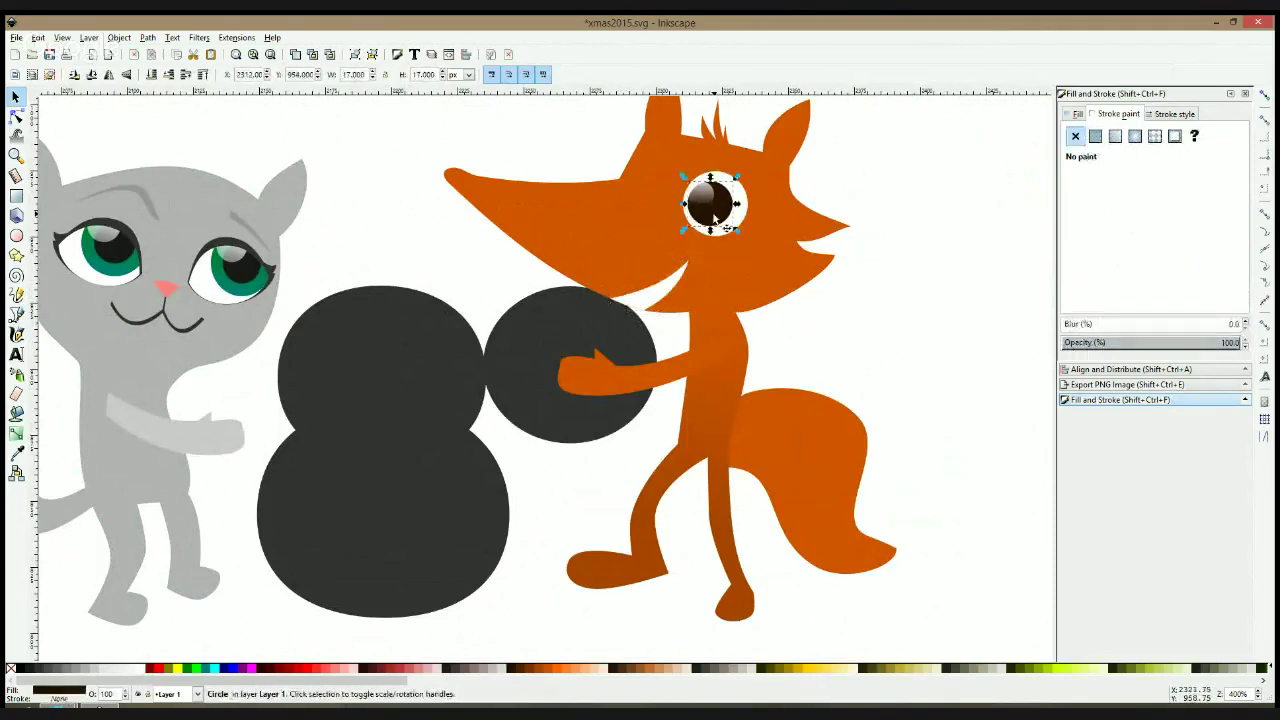
{"action": "left_click_drag", "start_coordinate": [739, 205], "coordinate": [743, 205]}
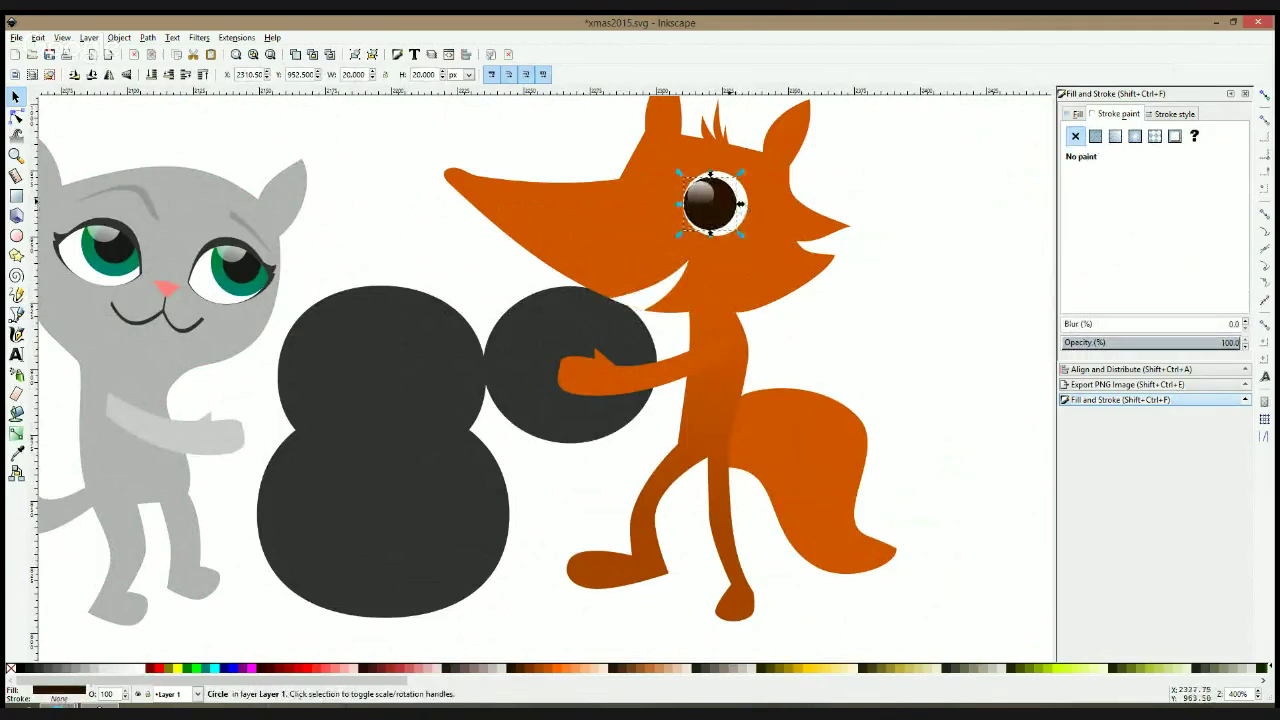
{"action": "left_click", "coordinate": [521, 668]}
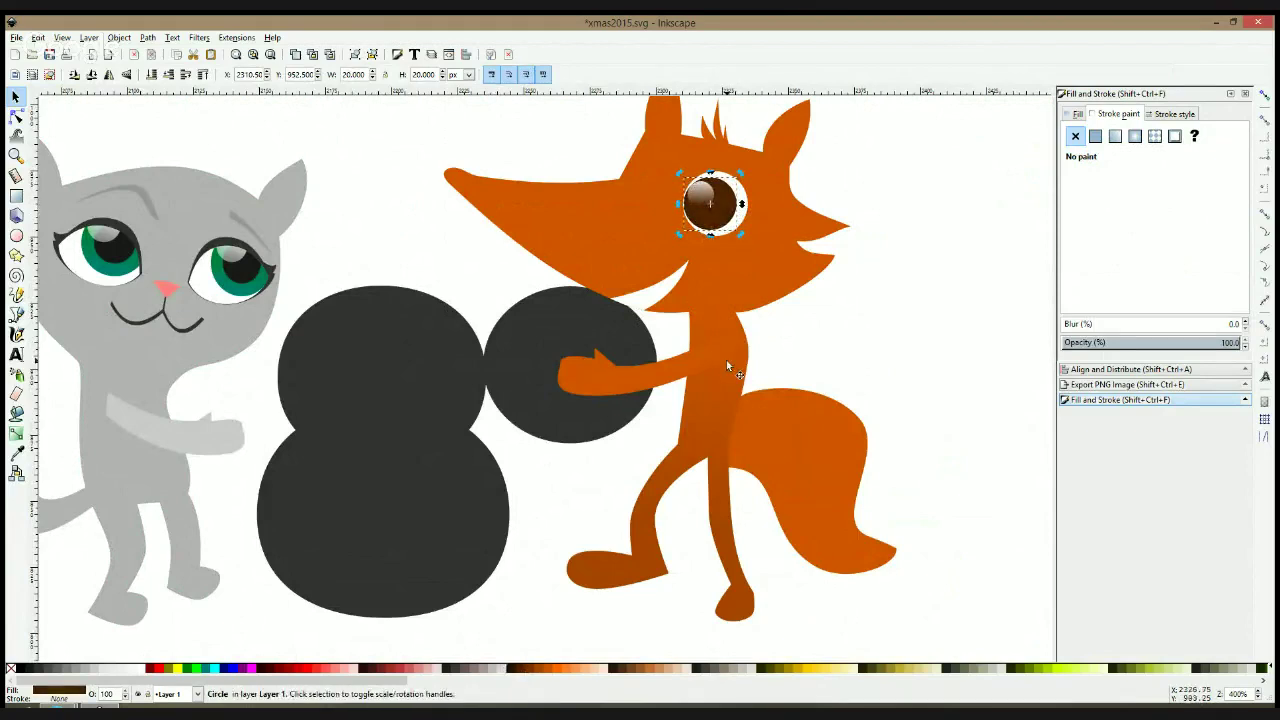
Duplicate the fox's brown iris circle, fill the copy near-black and shrink it to 16.25 px as the pupil
{"action": "key", "text": "ctrl+d"}
{"action": "key", "text": "shift+Tab"}
{"action": "left_click", "coordinate": [27, 669]}
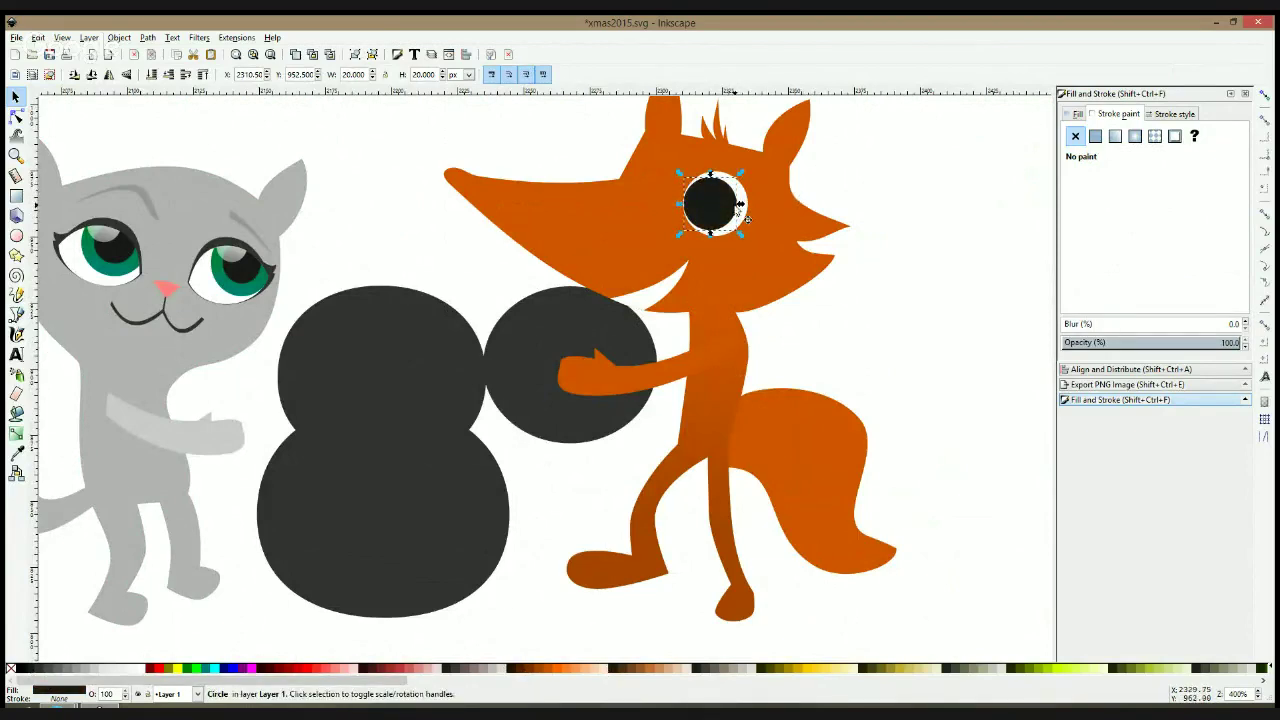
{"action": "left_click_drag", "start_coordinate": [741, 205], "coordinate": [727, 211]}
{"action": "left_click", "coordinate": [863, 163]}
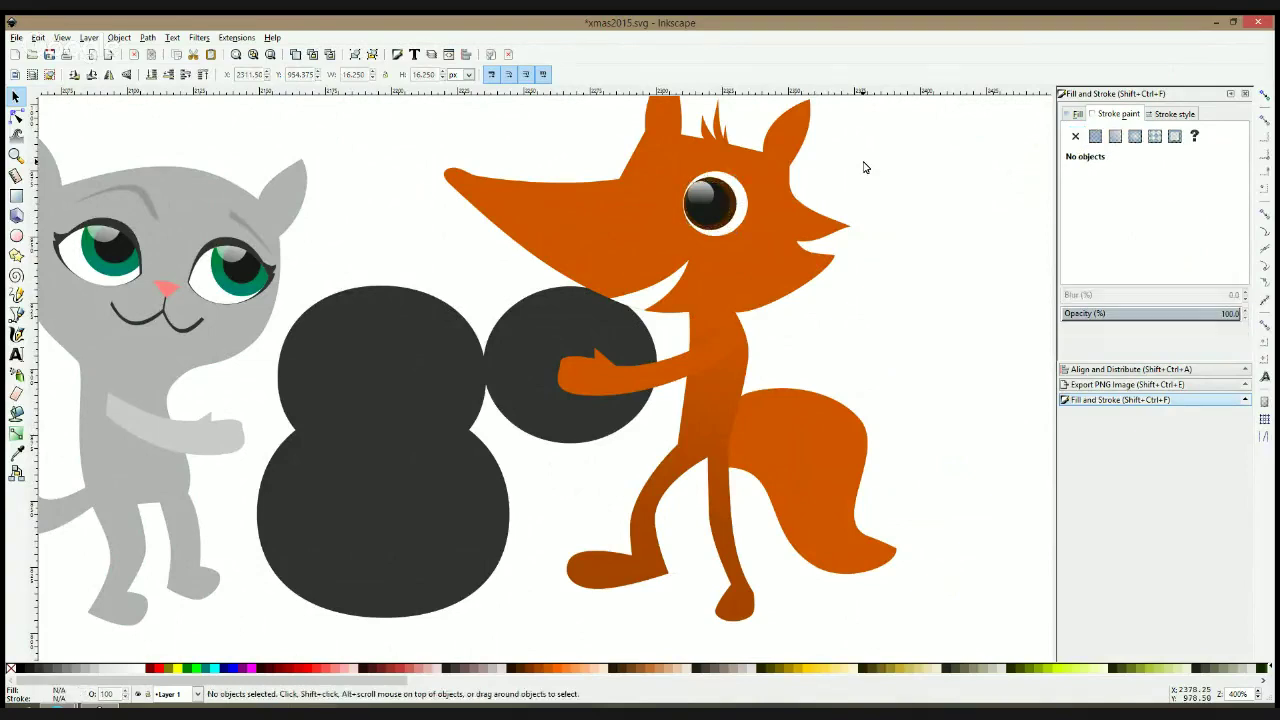
Group the parts of the fox's eye and place a smaller duplicate, about 18.5 px high, at the base of the snout
{"action": "scroll", "coordinate": [855, 172], "scroll_direction": "down", "scroll_amount": 1}
{"action": "scroll", "coordinate": [855, 172], "scroll_direction": "down", "scroll_amount": 1}
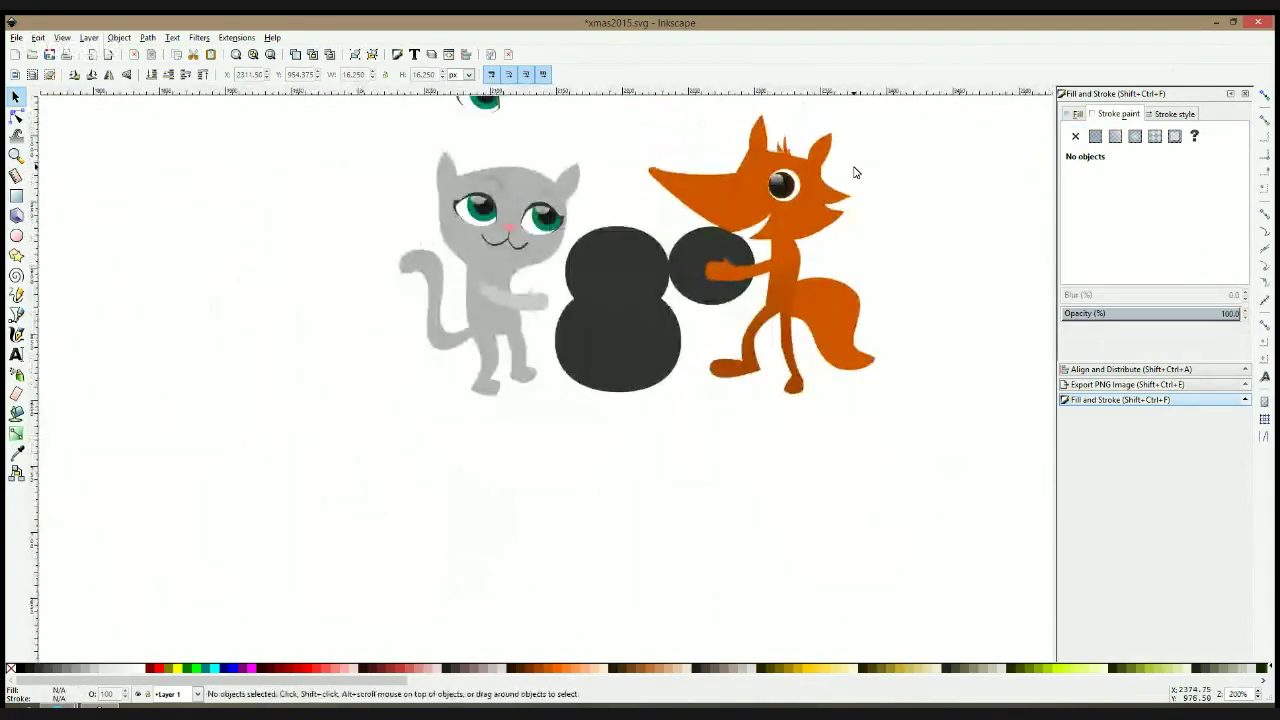
{"action": "scroll", "coordinate": [855, 172], "scroll_direction": "up", "scroll_amount": 2}
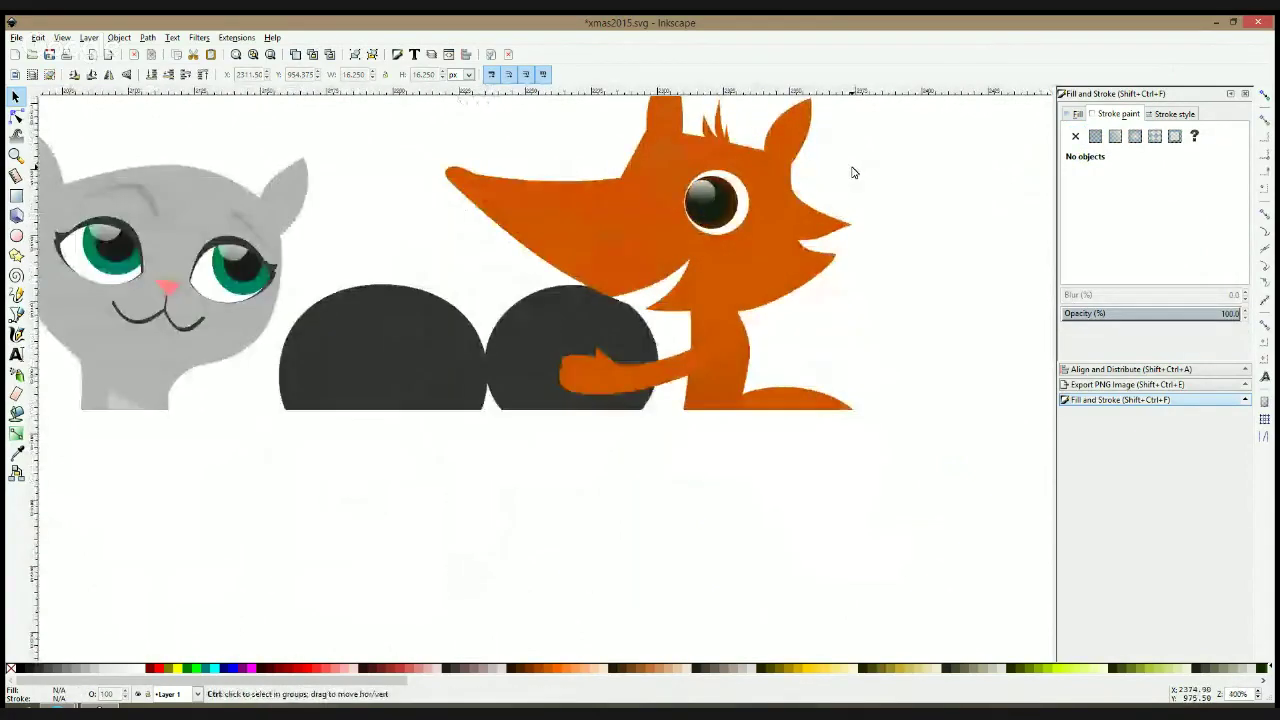
{"action": "left_click_drag", "start_coordinate": [862, 158], "coordinate": [673, 173]}
{"action": "key", "text": "ctrl+g"}
{"action": "key", "text": "ctrl+d"}
{"action": "left_click", "coordinate": [673, 178]}
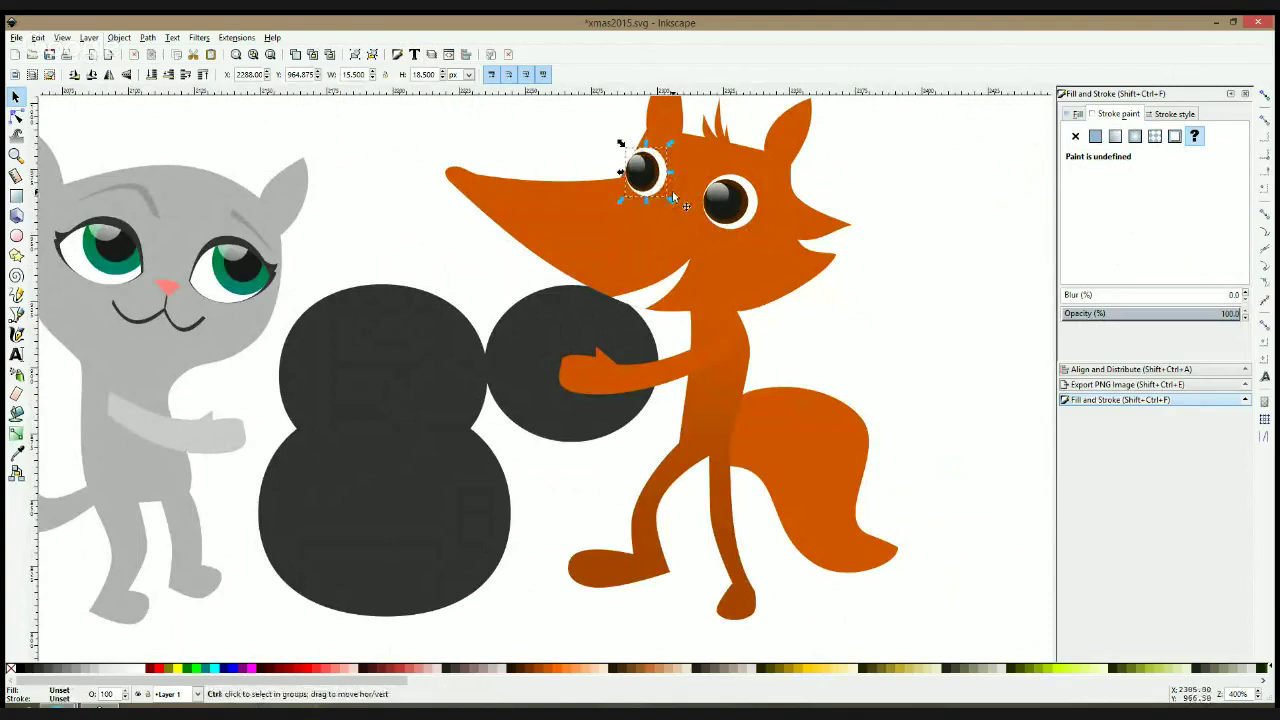
Narrow the fox's second eye to about 15 px wide and tilt it slightly
{"action": "left_click_drag", "start_coordinate": [680, 202], "coordinate": [686, 188]}
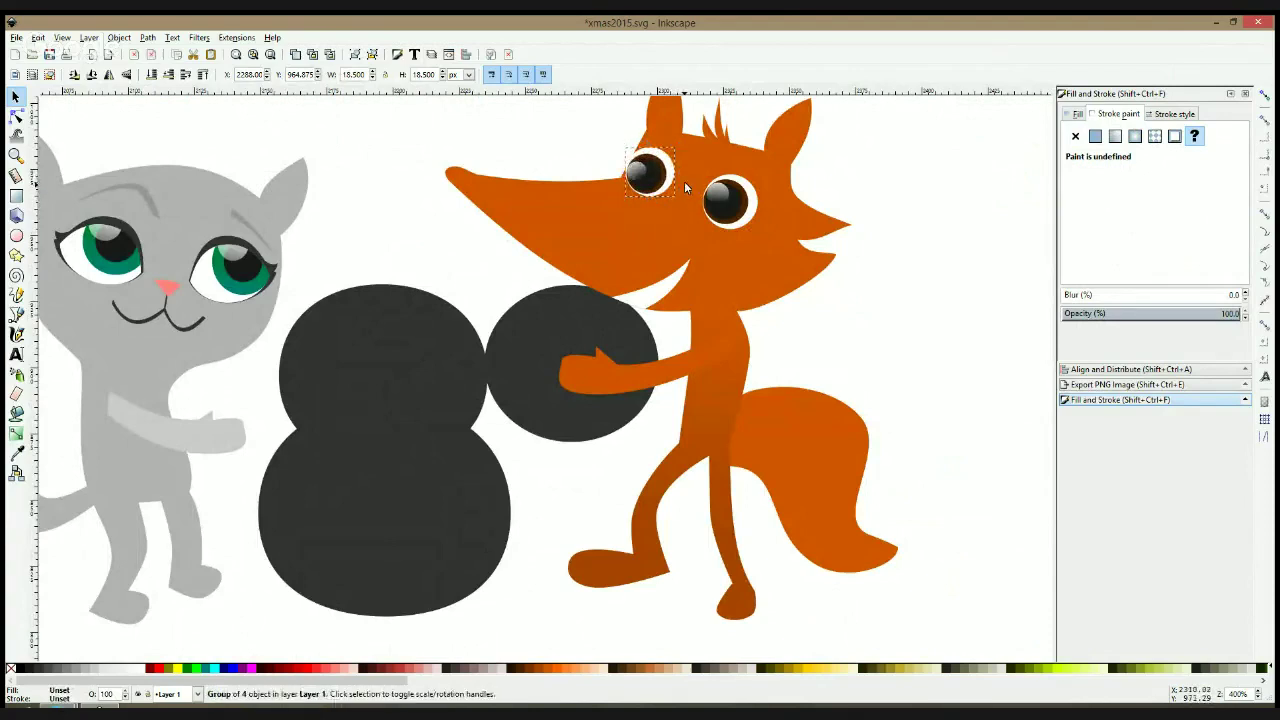
{"action": "left_click", "coordinate": [672, 181]}
{"action": "left_click", "coordinate": [666, 176]}
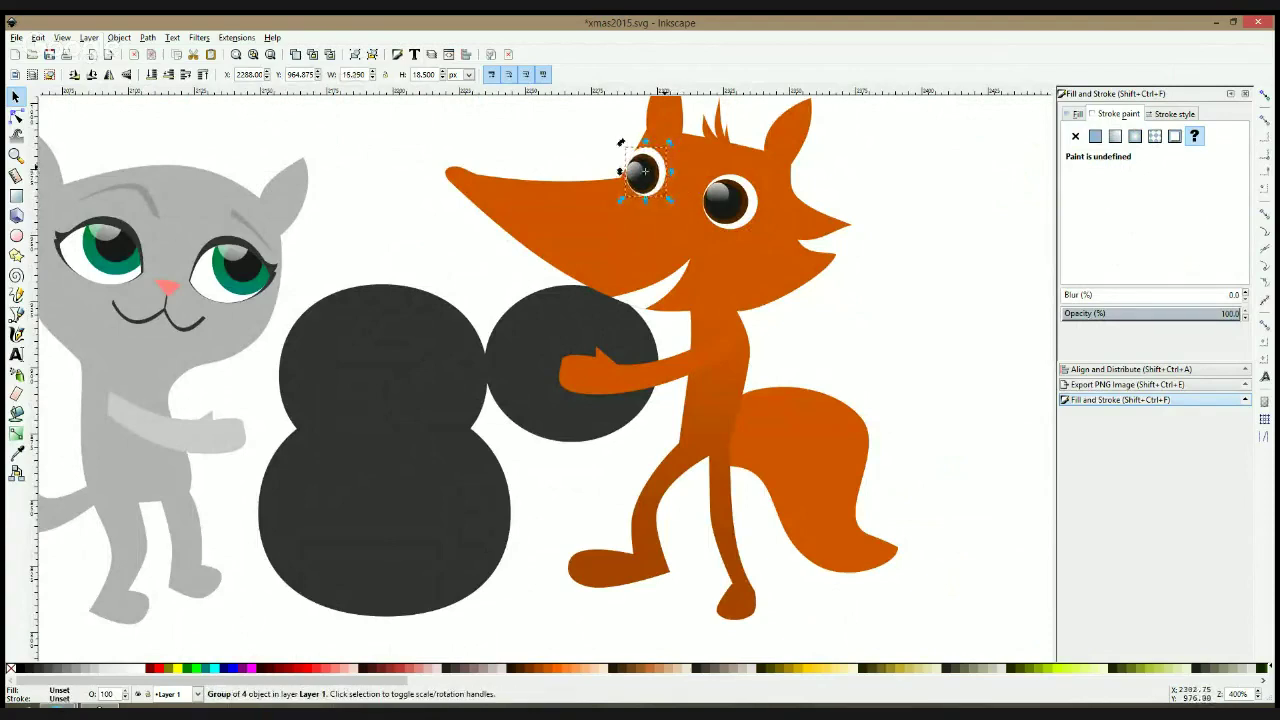
{"action": "left_click_drag", "start_coordinate": [676, 146], "coordinate": [676, 168]}
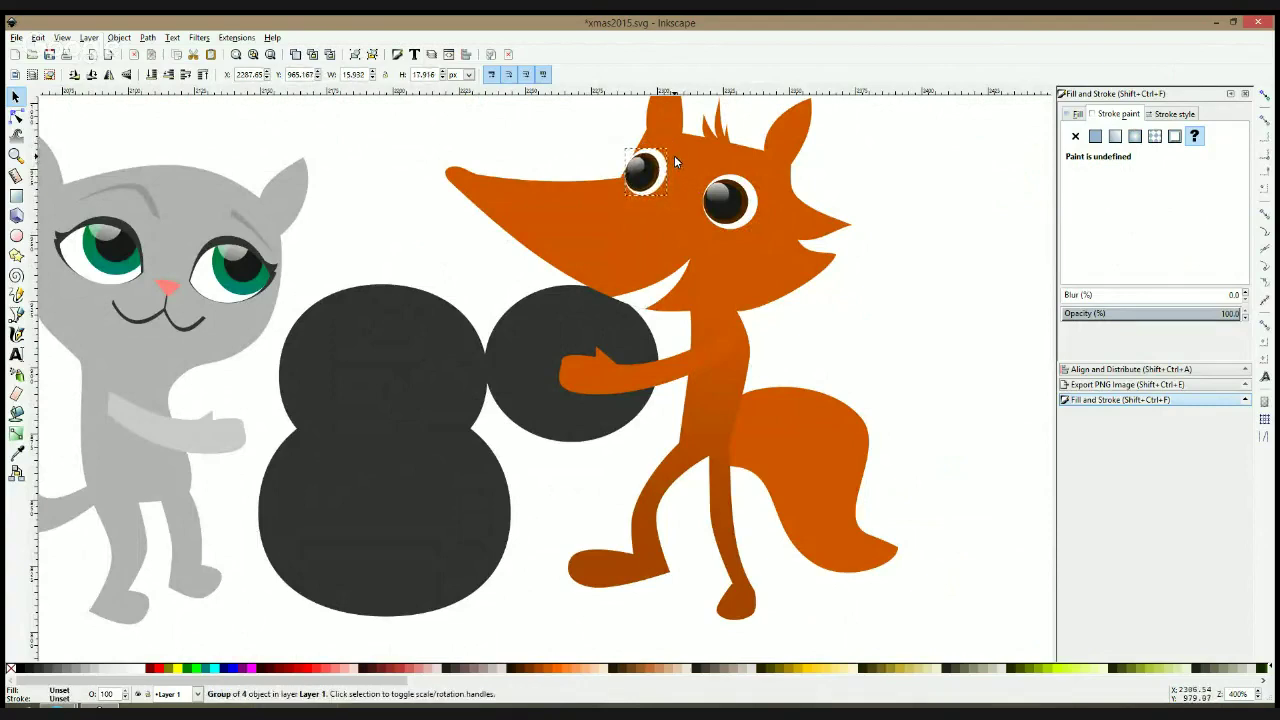
{"action": "left_click", "coordinate": [551, 157]}
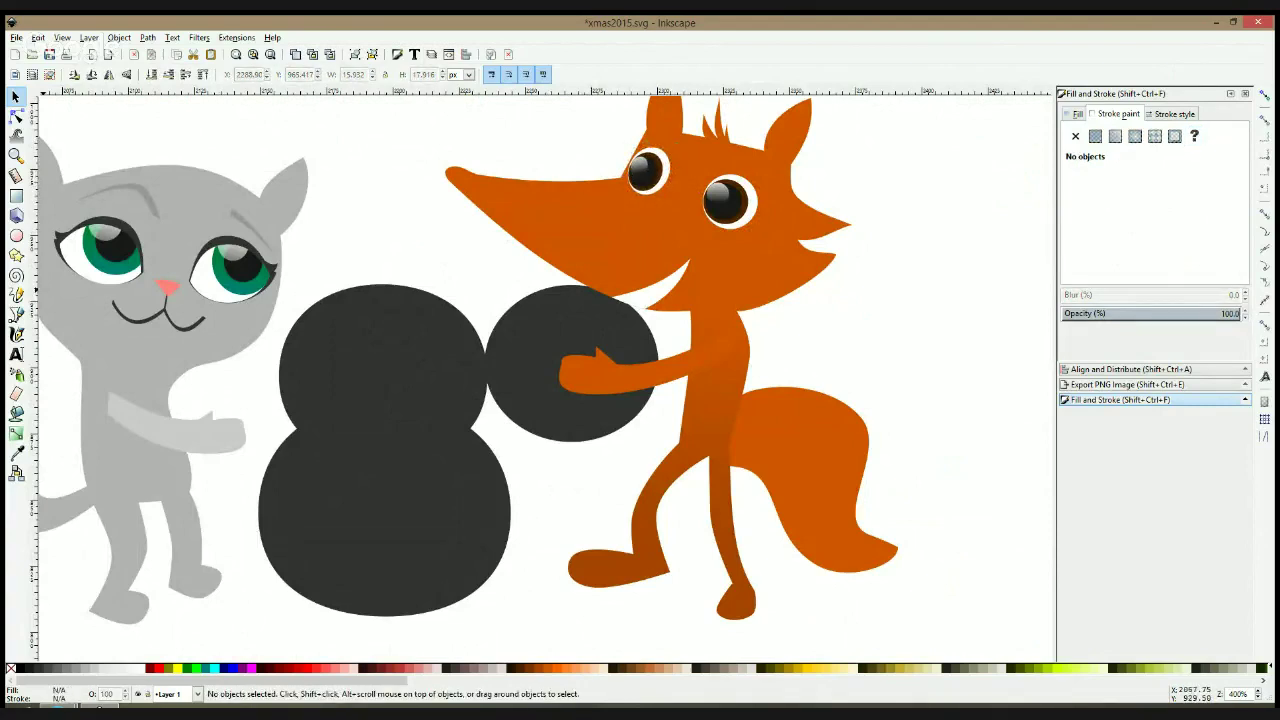
Draw a four-cornered shape over the upper part of the fox's smaller eye, starting where the snout meets the forehead
{"action": "left_click", "coordinate": [16, 313]}
{"action": "scroll", "coordinate": [694, 170], "scroll_direction": "up", "scroll_amount": 2}
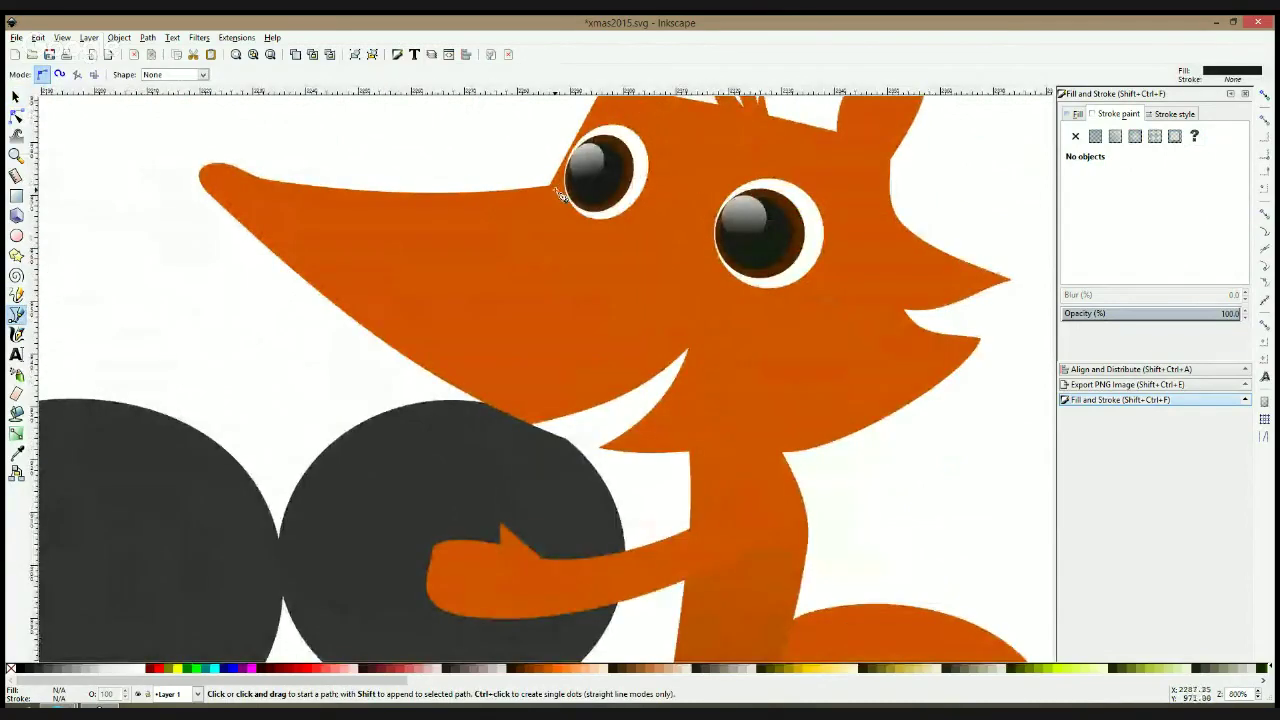
{"action": "left_click", "coordinate": [549, 186]}
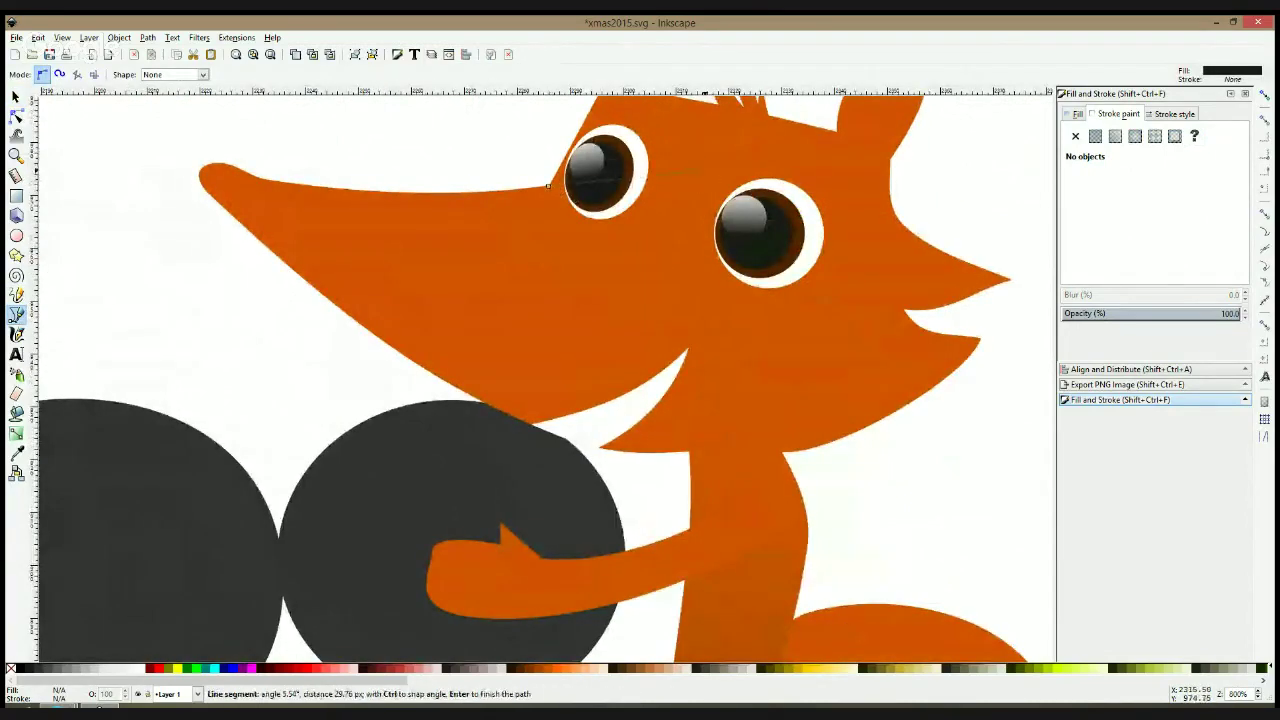
{"action": "left_click", "coordinate": [620, 104]}
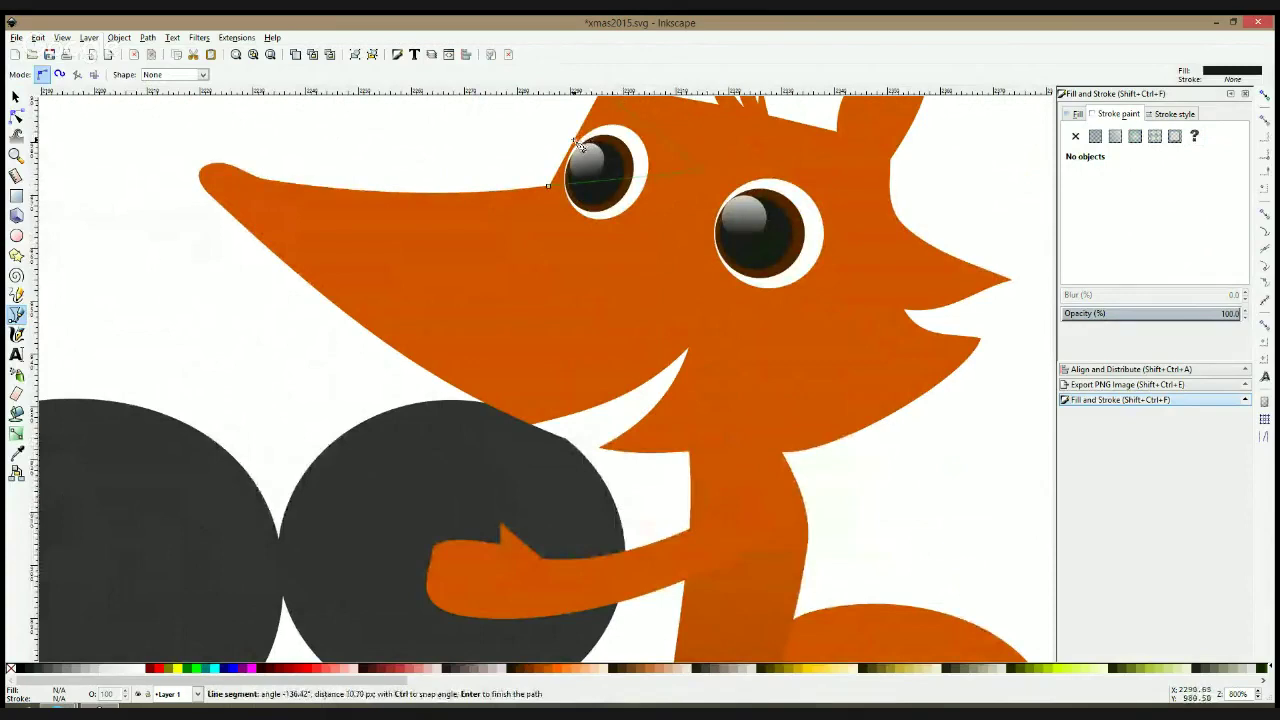
{"action": "left_click", "coordinate": [550, 187]}
{"action": "key", "text": "s"}
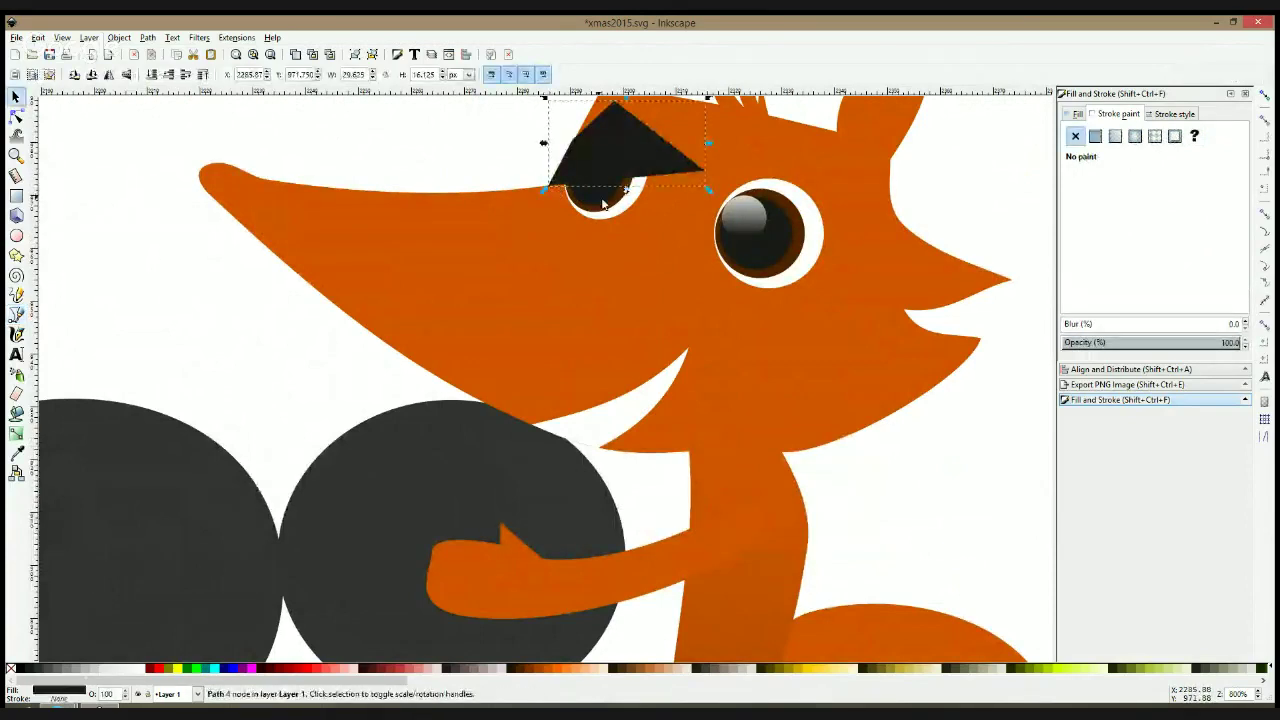
Clip the fox's smaller eye group with the four-cornered shape so its lower part is hidden behind the snout
{"action": "left_click", "coordinate": [603, 204], "text": "shift"}
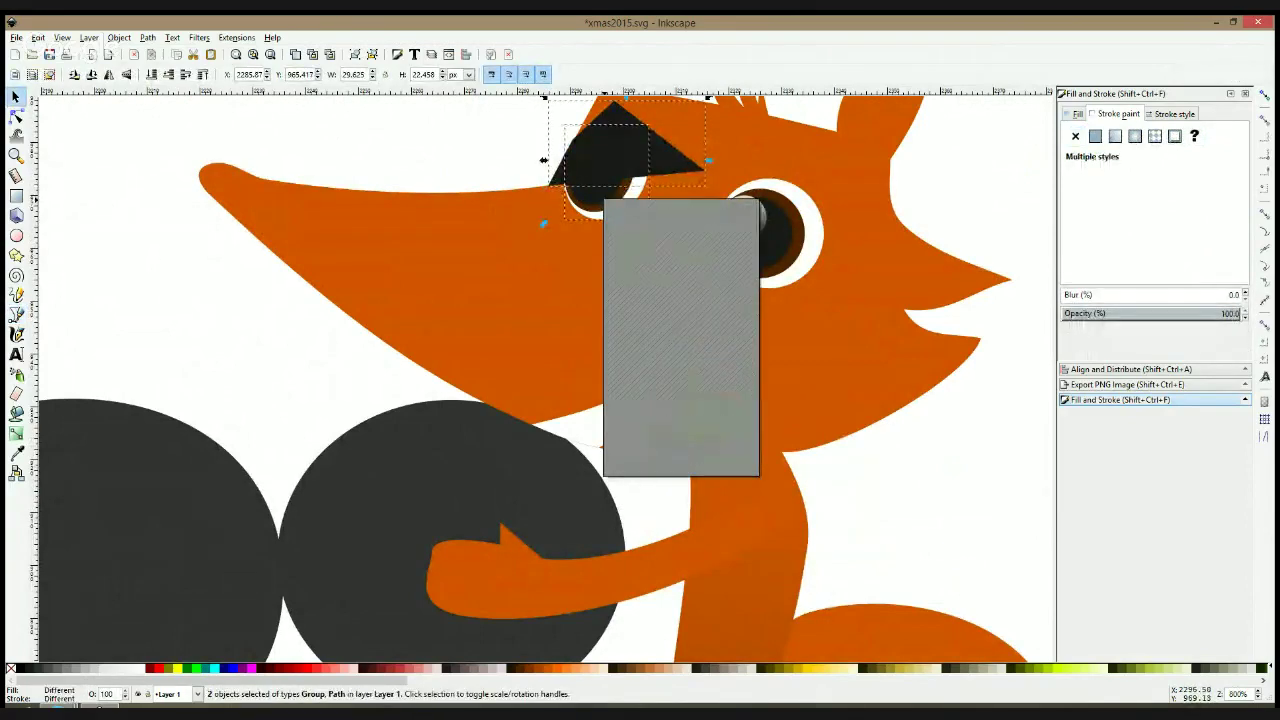
{"action": "left_click", "coordinate": [647, 414]}
{"action": "left_click", "coordinate": [475, 162]}
Shorten the fox's snout by moving its tip nodes toward the head, and round the lower jaw edge outward
{"action": "scroll", "coordinate": [550, 185], "scroll_direction": "down", "scroll_amount": 2}
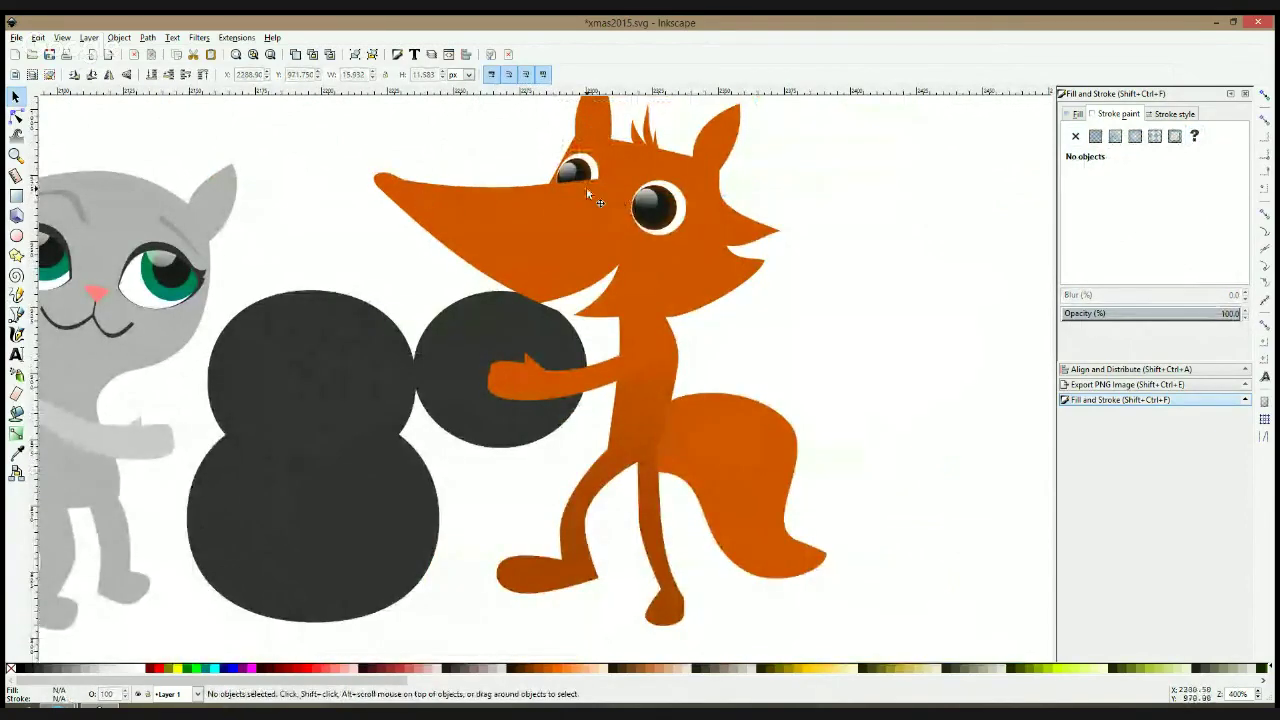
{"action": "left_click", "coordinate": [16, 116]}
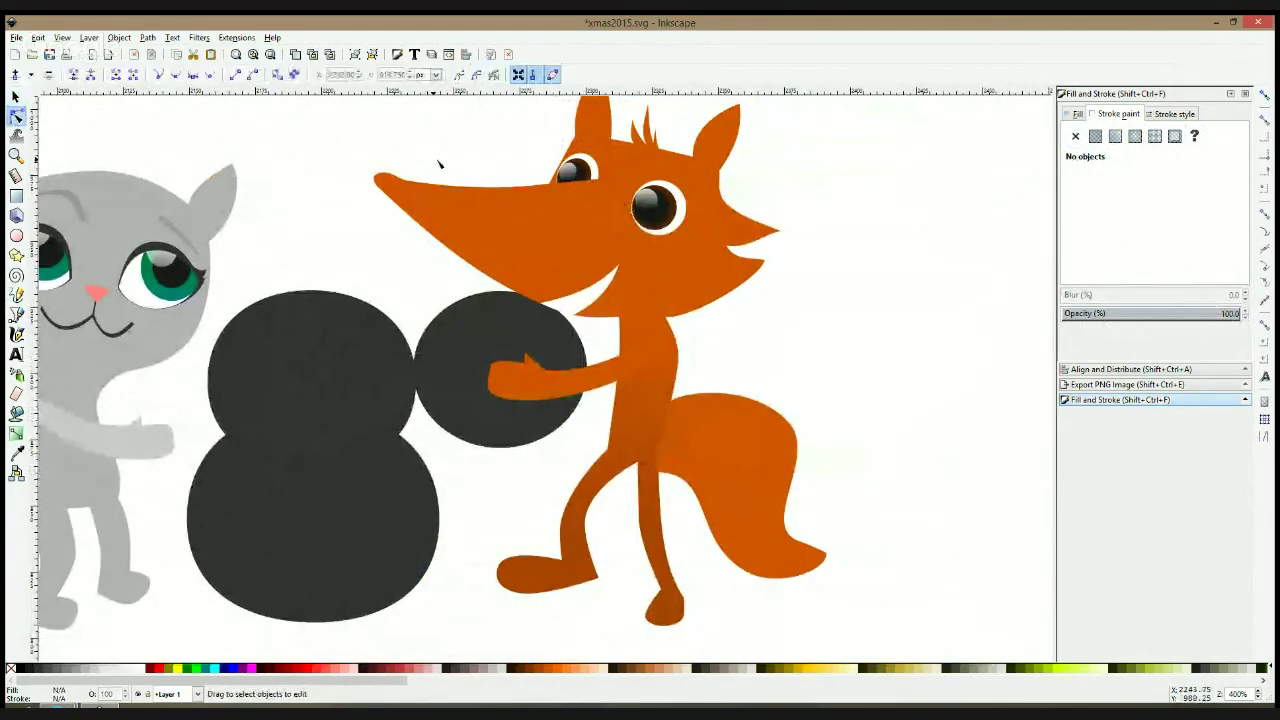
{"action": "left_click", "coordinate": [430, 195]}
{"action": "left_click_drag", "start_coordinate": [340, 146], "coordinate": [504, 199]}
{"action": "left_click_drag", "start_coordinate": [506, 198], "coordinate": [507, 199]}
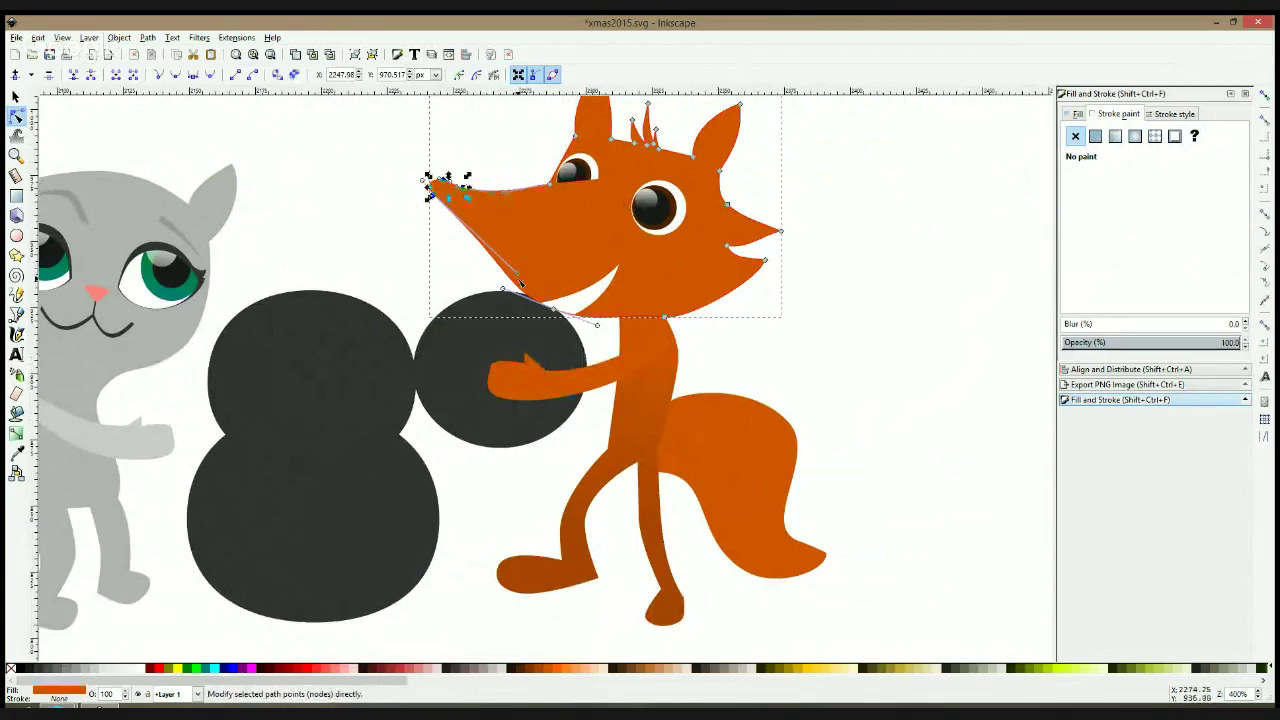
{"action": "left_click_drag", "start_coordinate": [517, 273], "coordinate": [449, 232]}
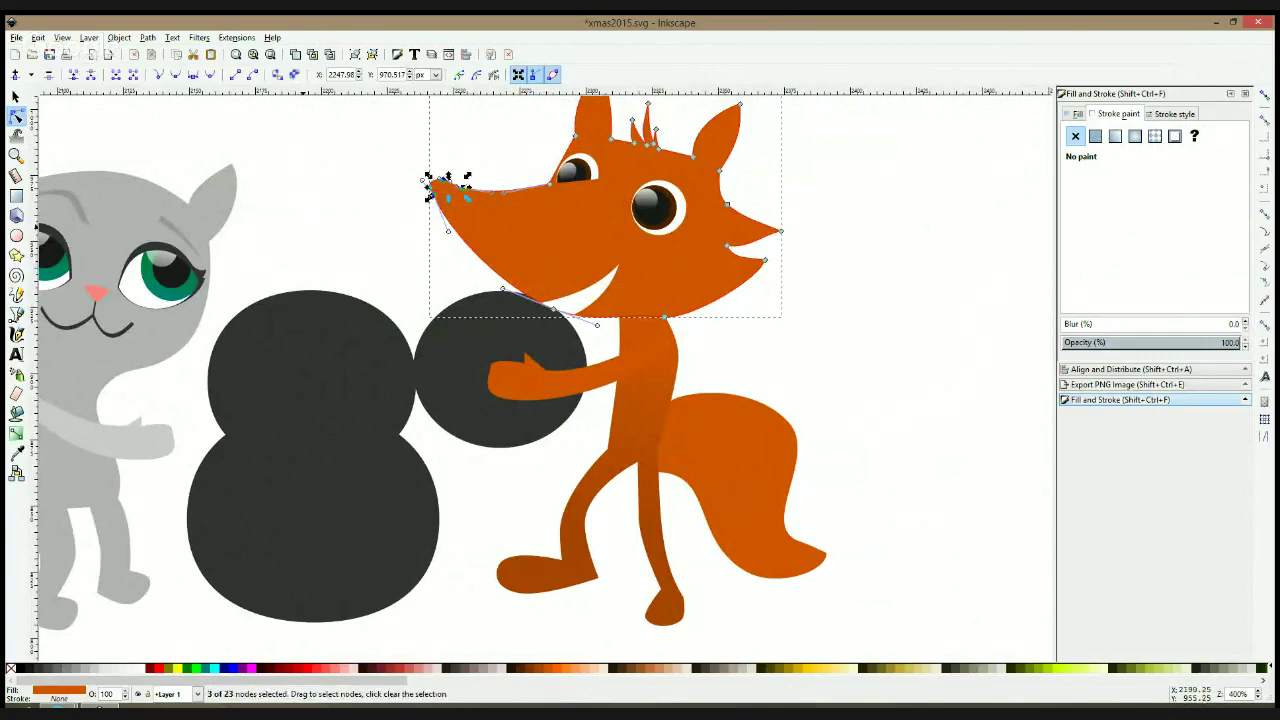
{"action": "left_click", "coordinate": [301, 232]}
{"action": "left_click", "coordinate": [301, 228]}
{"action": "scroll", "coordinate": [471, 231], "scroll_direction": "down", "scroll_amount": 2}
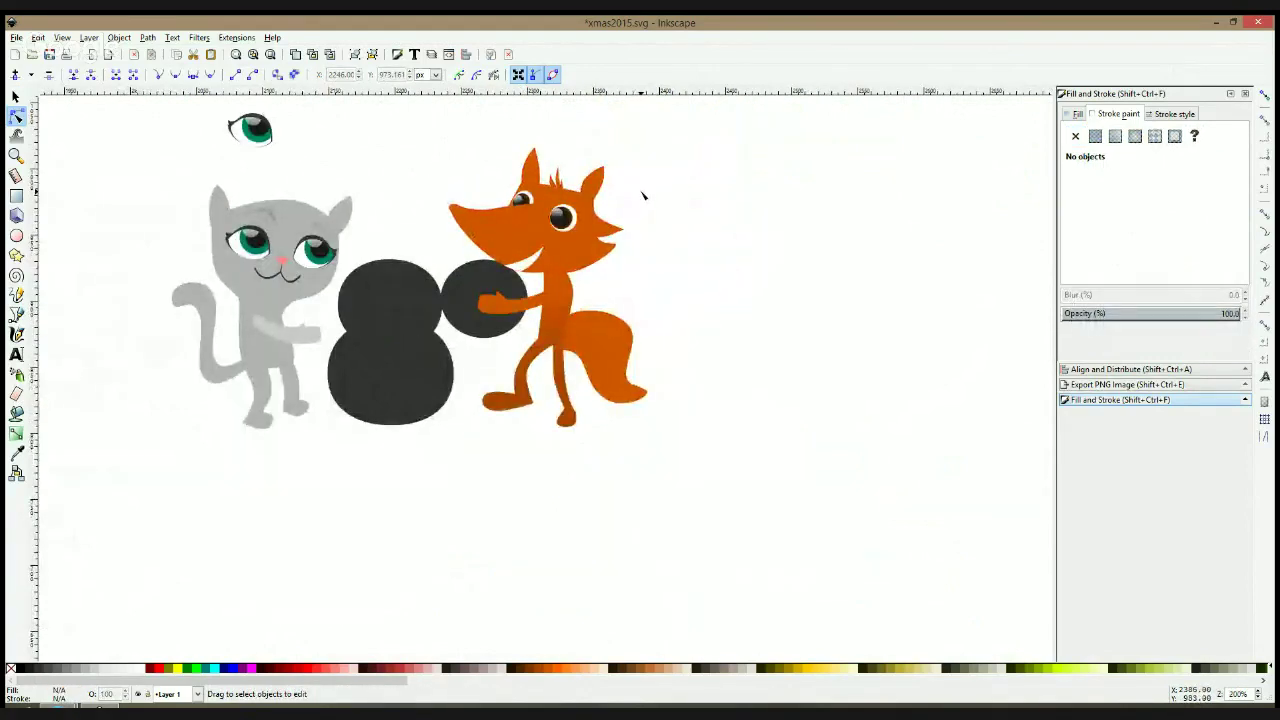
{"action": "scroll", "coordinate": [629, 194], "scroll_direction": "up", "scroll_amount": 3}
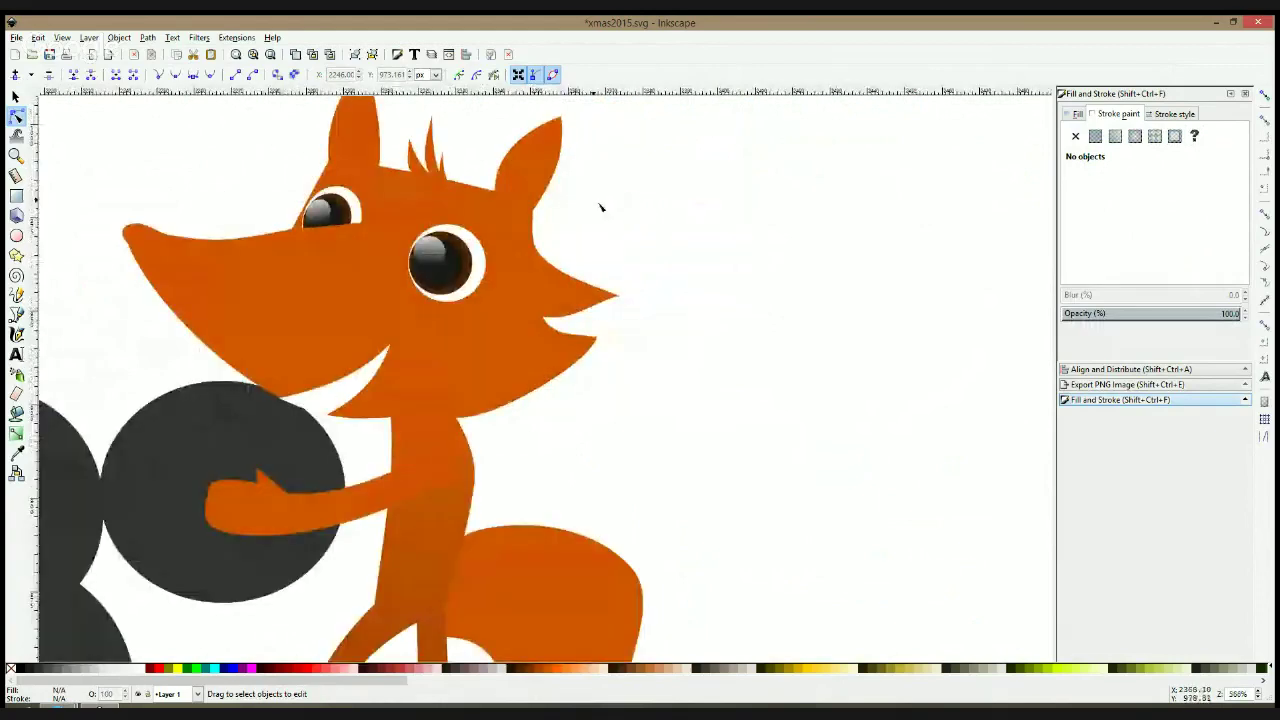
Draw a dark four-cornered shape with straight sides covering the tip of the fox's snout
{"action": "scroll", "coordinate": [242, 250], "scroll_direction": "up", "scroll_amount": 3}
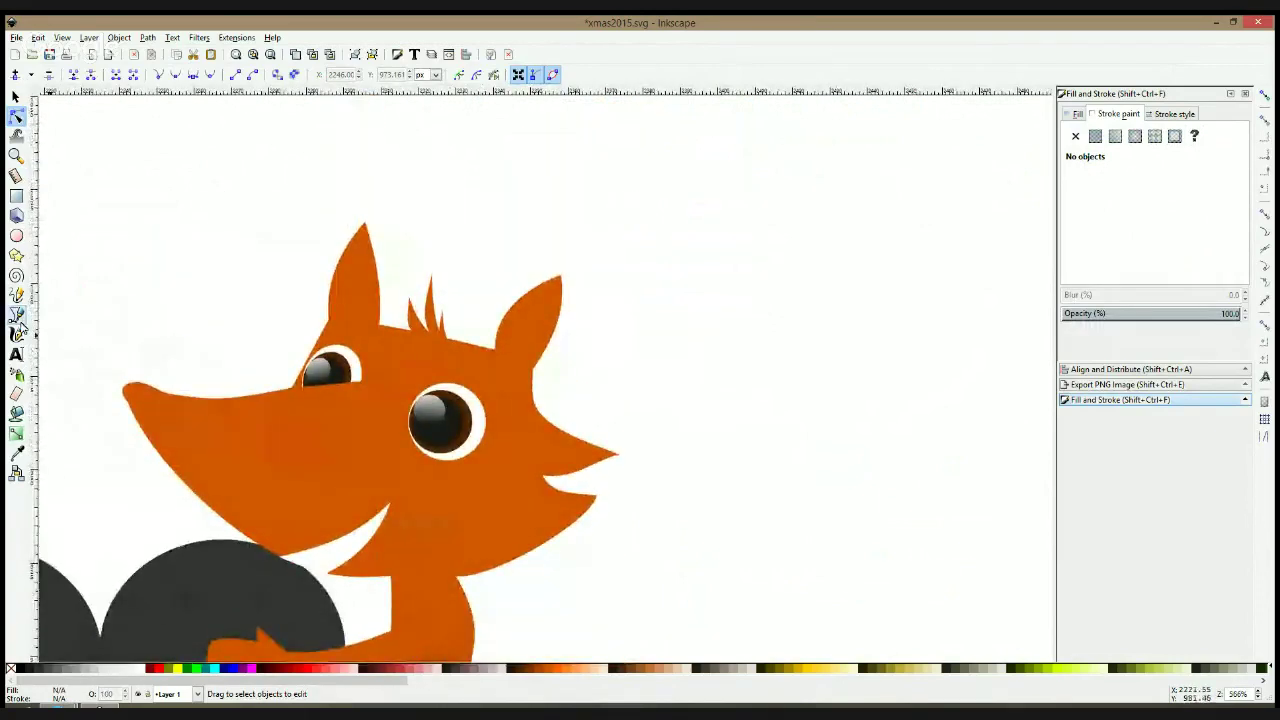
{"action": "left_click", "coordinate": [16, 314]}
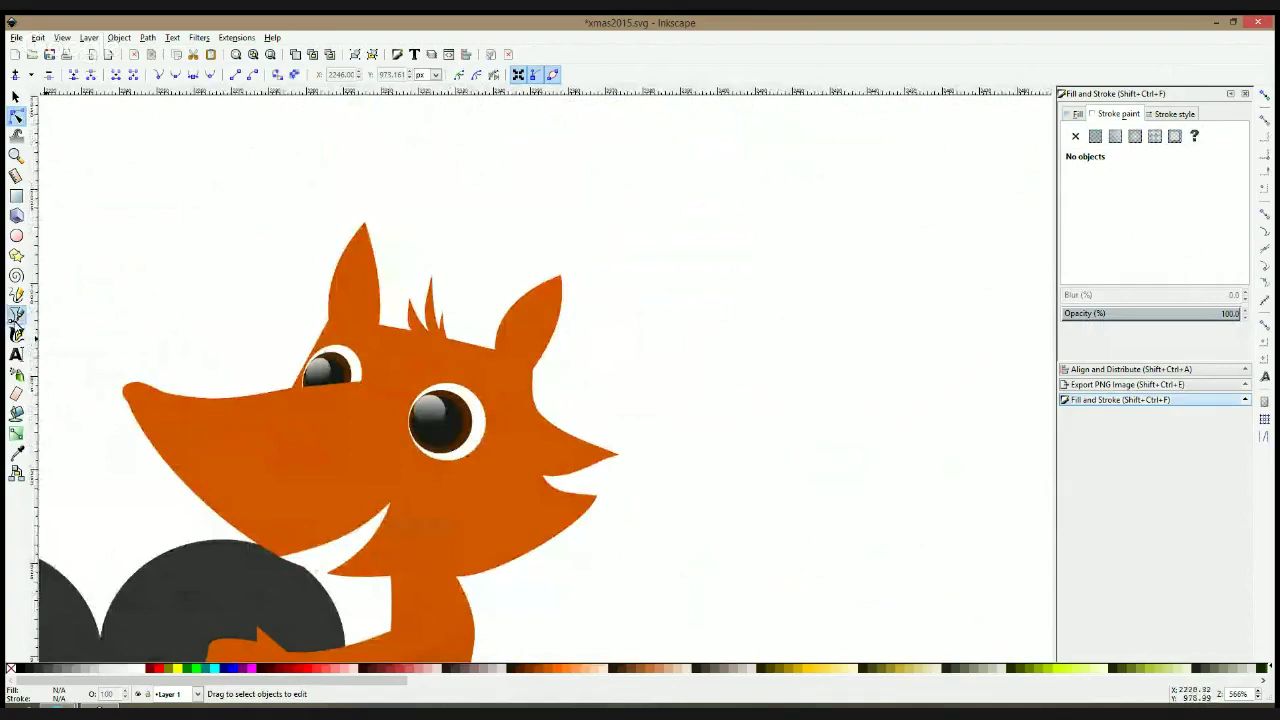
{"action": "left_click", "coordinate": [124, 412]}
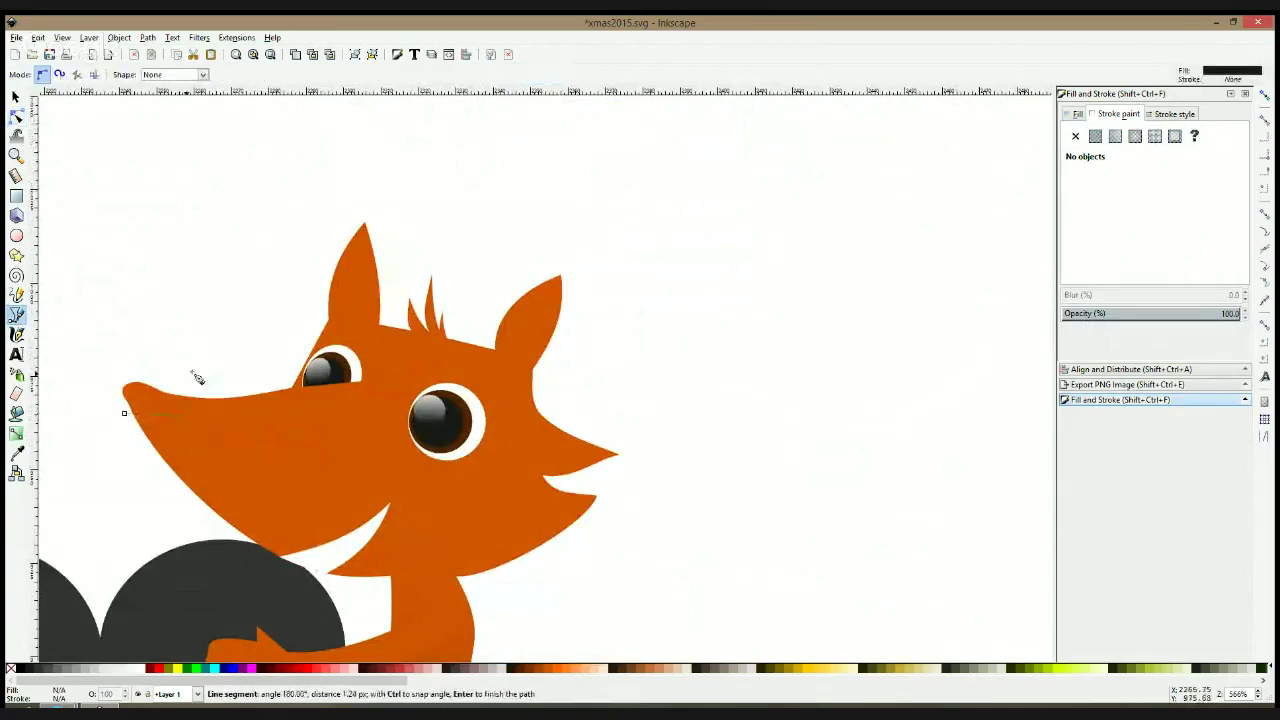
{"action": "left_click", "coordinate": [216, 373]}
{"action": "left_click", "coordinate": [95, 357]}
{"action": "left_click", "coordinate": [124, 413]}
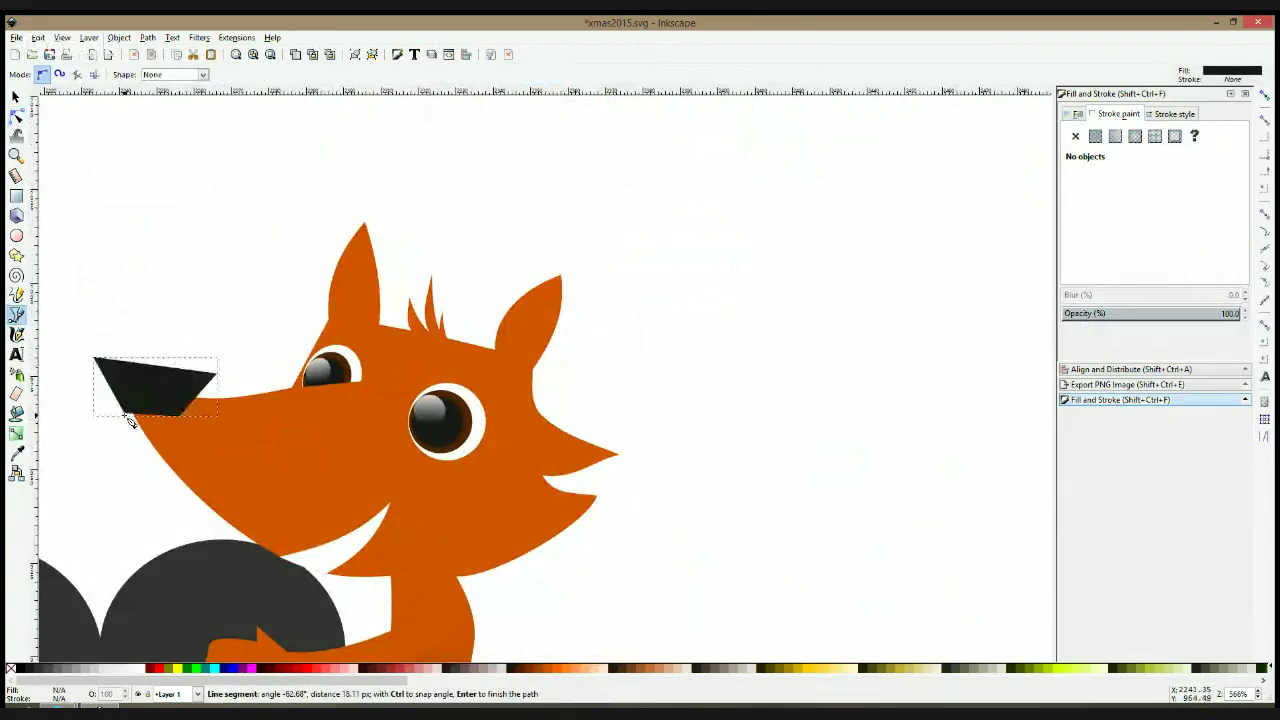
Duplicate the fox's head and intersect the copy with the four-cornered shape to make a black nose tip
{"action": "key", "text": "s"}
{"action": "left_click", "coordinate": [248, 443]}
{"action": "key", "text": "ctrl+d"}
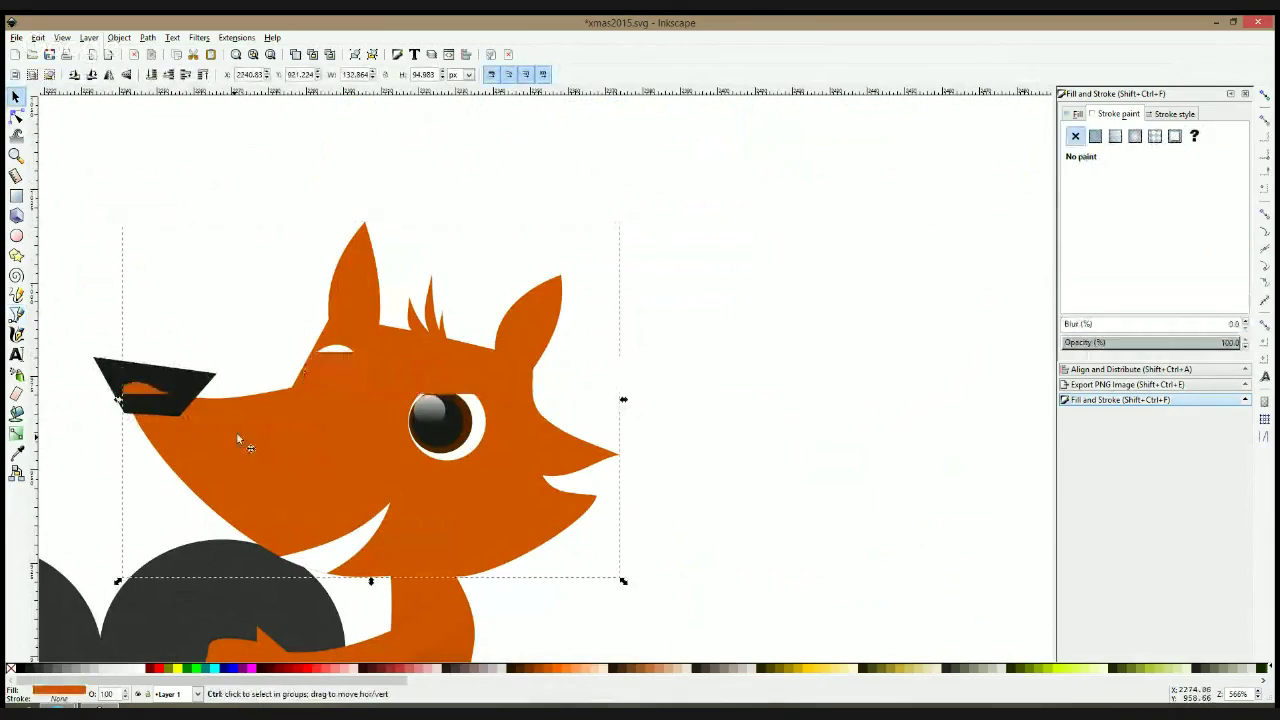
{"action": "left_click", "coordinate": [181, 374], "text": "shift"}
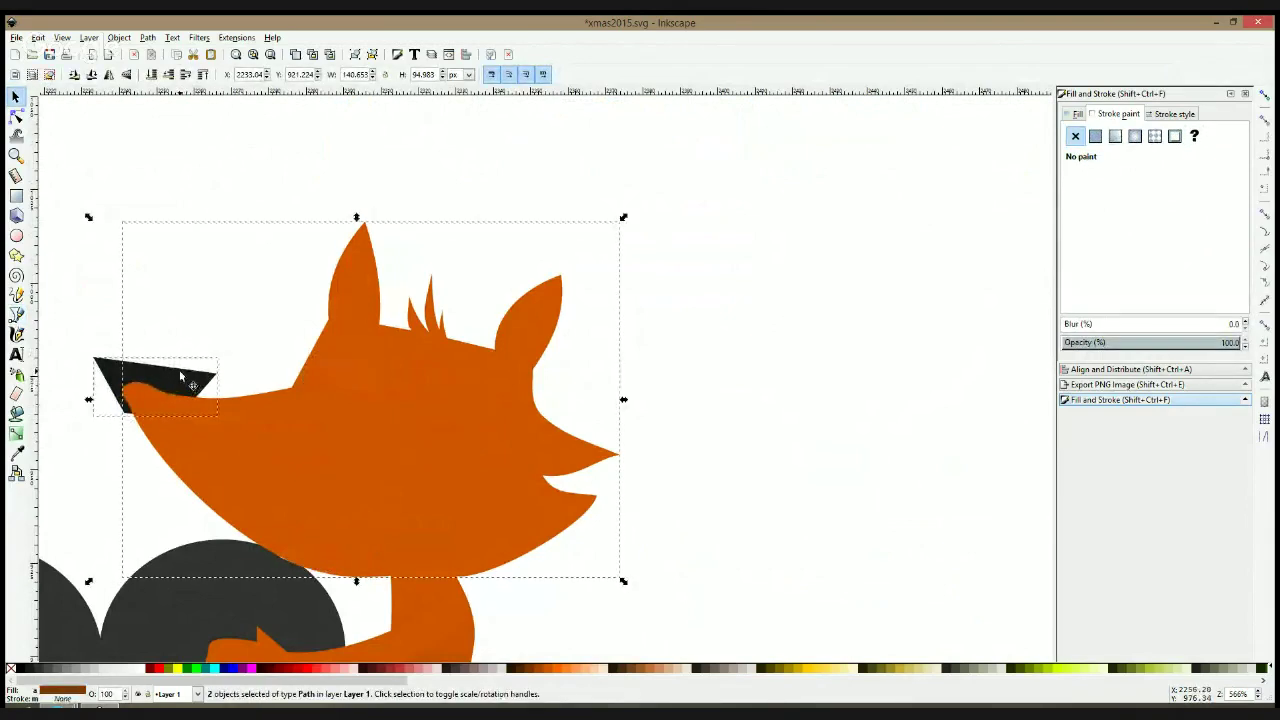
{"action": "key", "text": "ctrl+asterisk"}
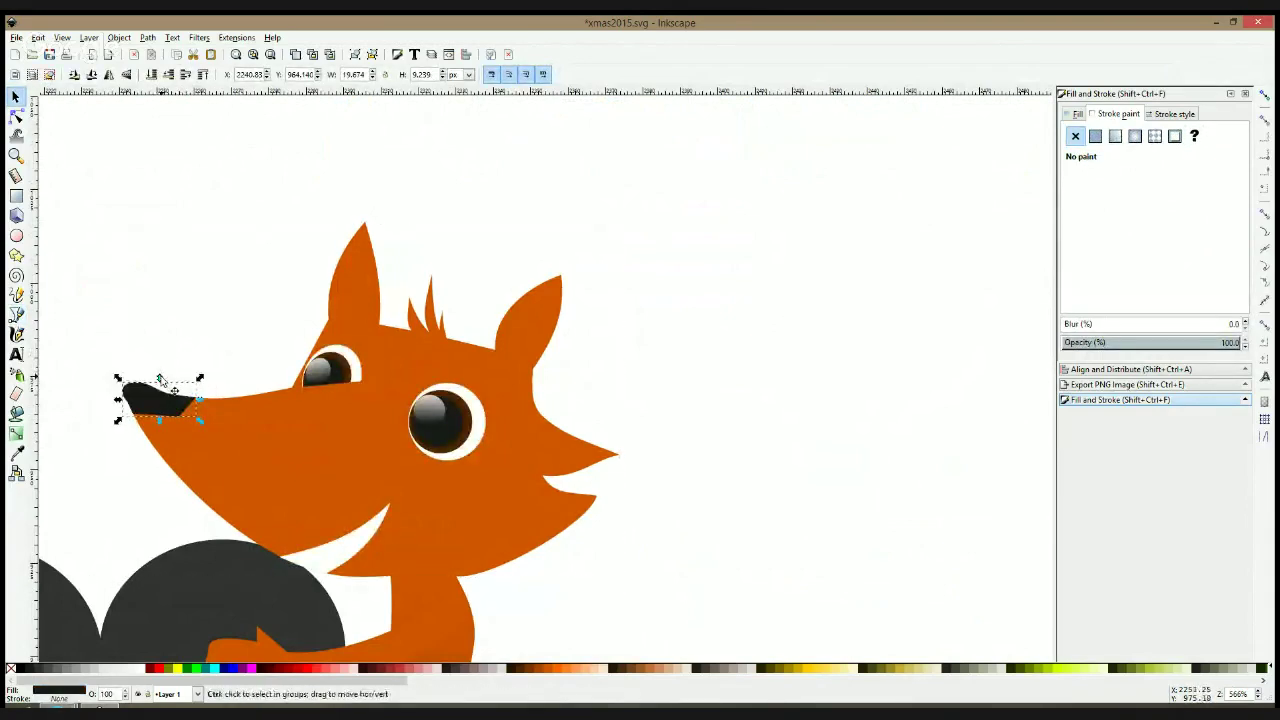
Enlarge the nose slightly, curve its lower edge and move its corner nodes onto the snout outline
{"action": "key", "text": "period"}
{"action": "left_click", "coordinate": [16, 117]}
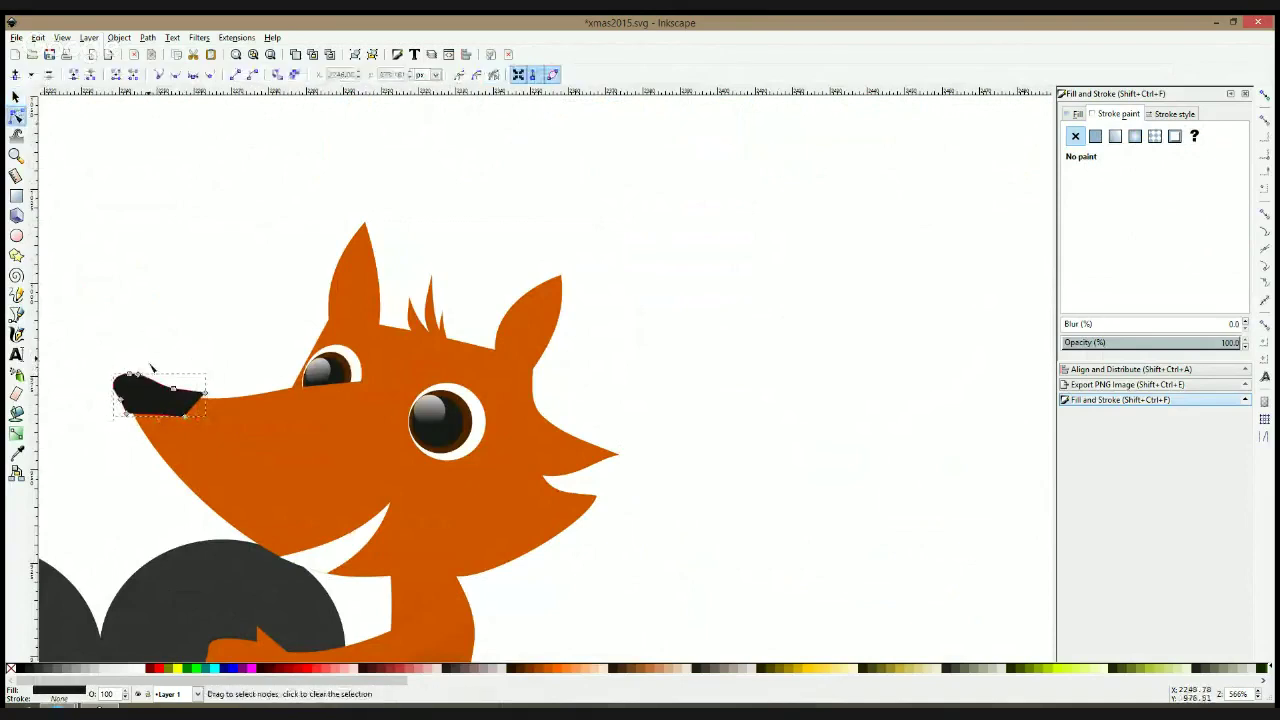
{"action": "scroll", "coordinate": [152, 452], "scroll_direction": "up", "scroll_amount": 3}
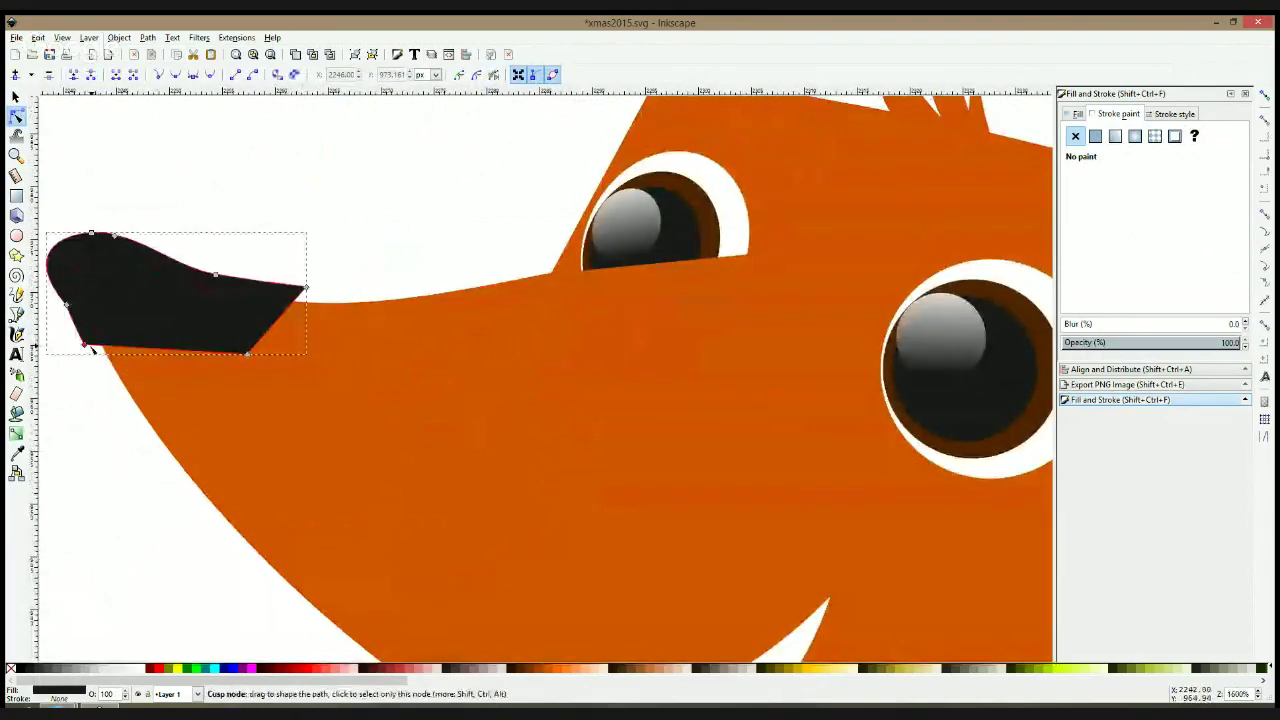
{"action": "left_click_drag", "start_coordinate": [85, 345], "coordinate": [102, 346]}
{"action": "left_click_drag", "start_coordinate": [262, 365], "coordinate": [252, 360]}
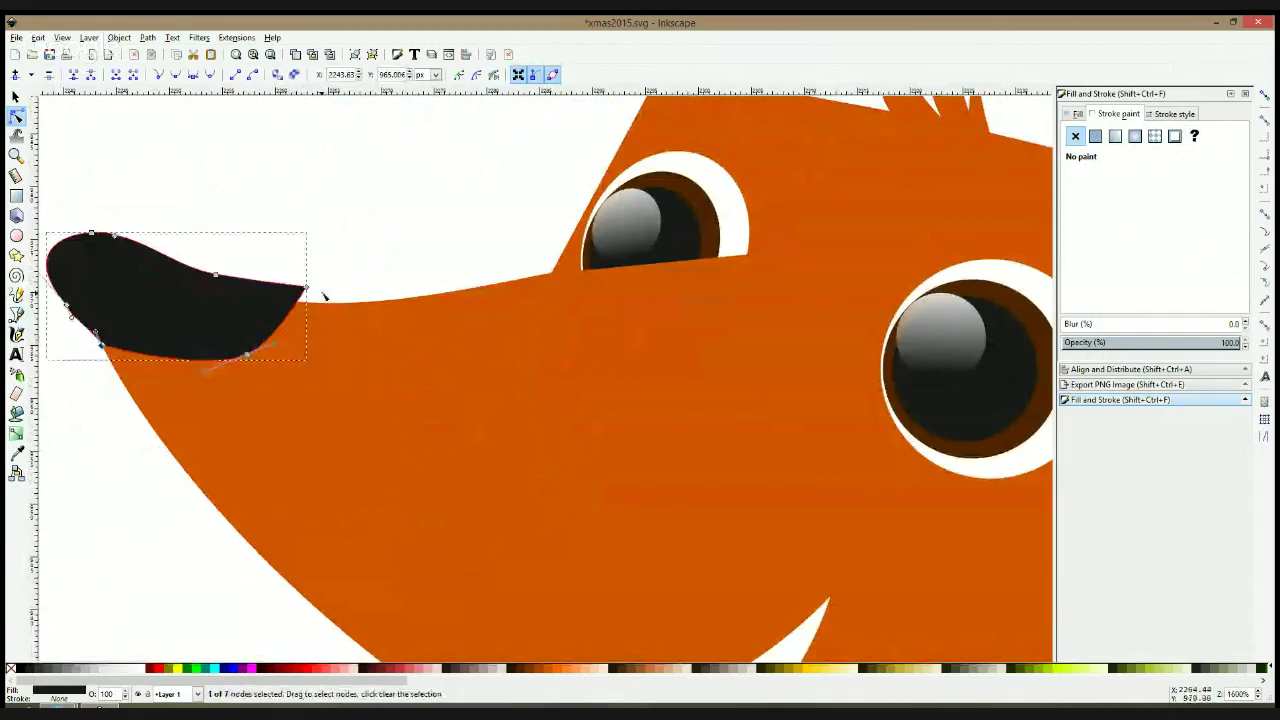
{"action": "left_click_drag", "start_coordinate": [306, 290], "coordinate": [291, 303]}
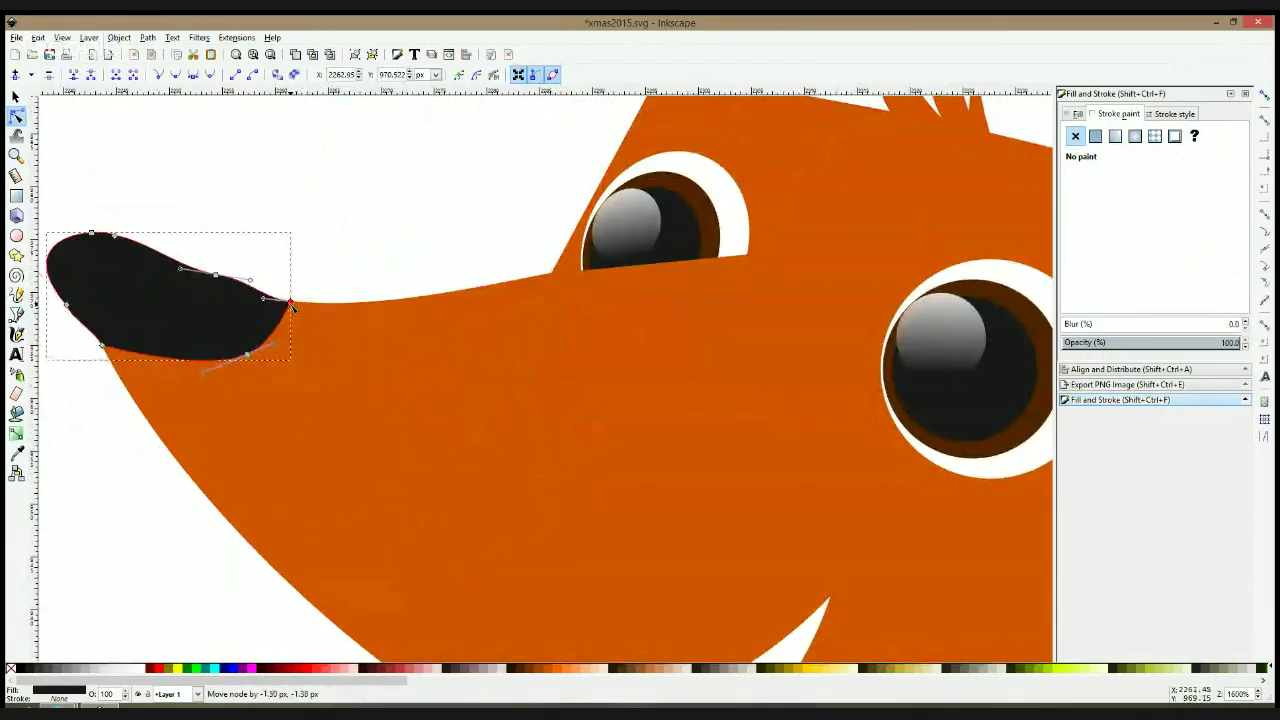
Delete the surplus nodes along the nose's upper edge so it forms one smooth curve
{"action": "key", "text": "Delete"}
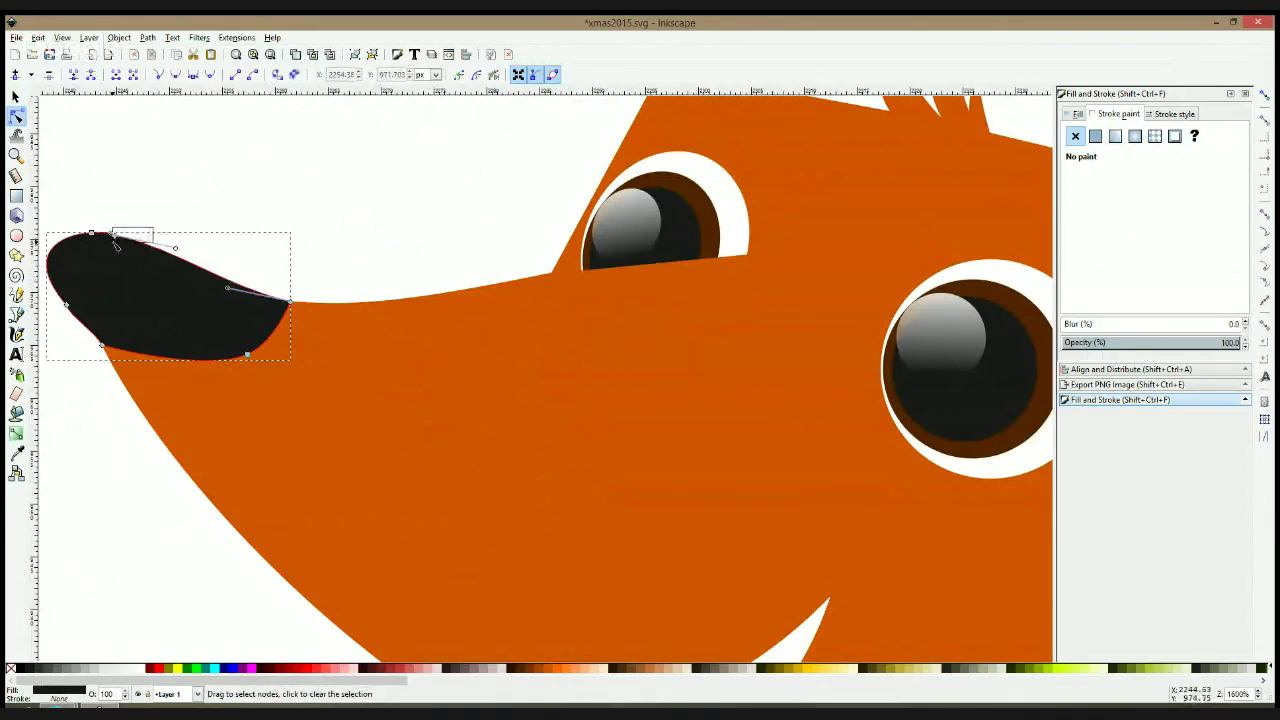
{"action": "left_click_drag", "start_coordinate": [113, 241], "coordinate": [108, 244]}
{"action": "key", "text": "Delete"}
{"action": "left_click", "coordinate": [357, 254]}
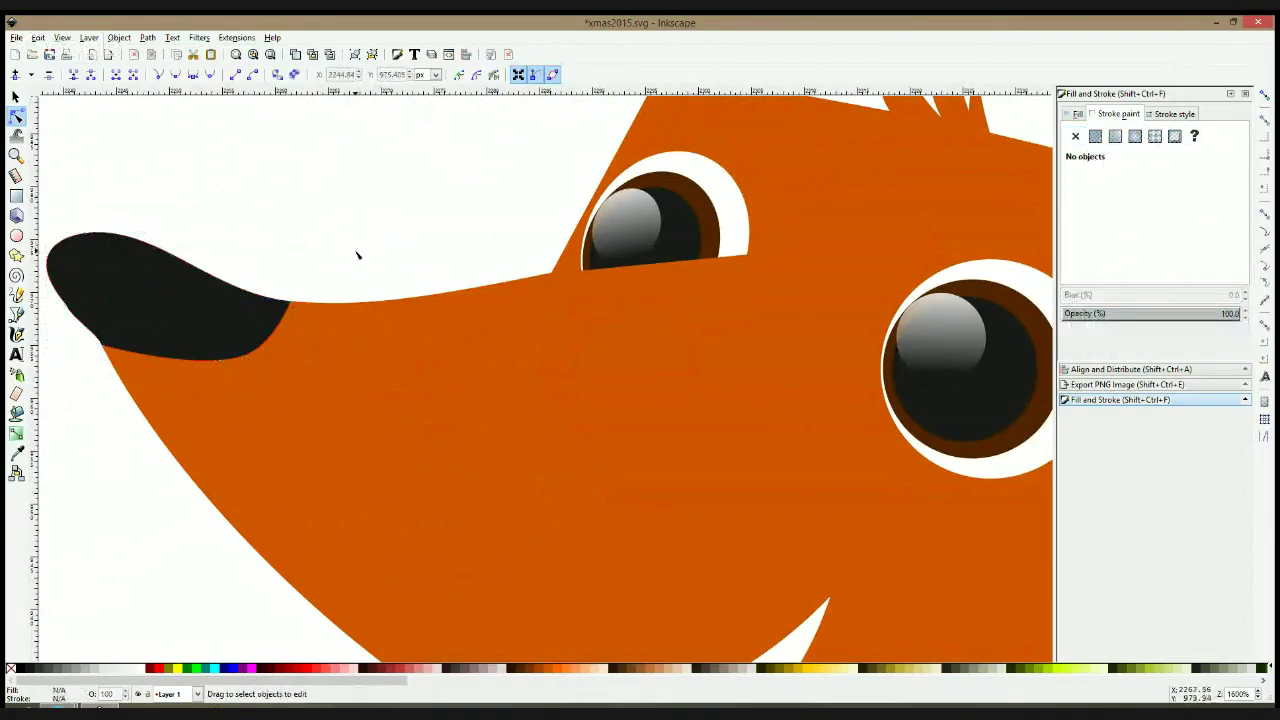
Apply a linear gradient to the fox's nose, fading from black into the orange sampled from the head
{"action": "left_click", "coordinate": [191, 317]}
{"action": "key", "text": "g"}
{"action": "mouse_move", "coordinate": [181, 315]}
{"action": "left_mouse_down"}
{"action": "mouse_move", "coordinate": [225, 345]}
{"action": "mouse_move", "coordinate": [243, 381]}
{"action": "mouse_move", "coordinate": [206, 360]}
{"action": "mouse_move", "coordinate": [220, 385]}
{"action": "mouse_move", "coordinate": [214, 348]}
{"action": "mouse_move", "coordinate": [168, 306]}
{"action": "left_mouse_up"}
{"action": "left_click", "coordinate": [17, 454]}
{"action": "left_click", "coordinate": [300, 444]}
{"action": "key", "text": "space"}
{"action": "left_click", "coordinate": [369, 252]}
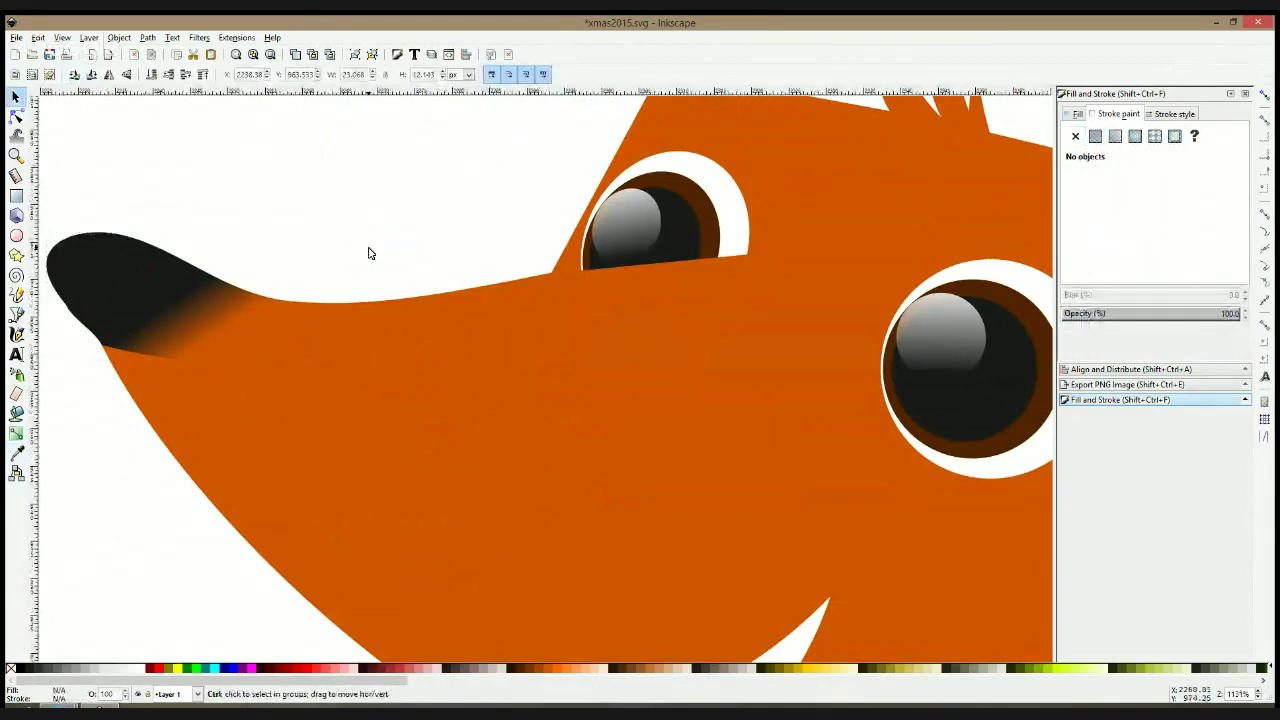
Move the fox's tail slightly up and away from the body, and narrow its base by shifting the nodes there
{"action": "scroll", "coordinate": [369, 252], "scroll_direction": "down", "scroll_amount": 5}
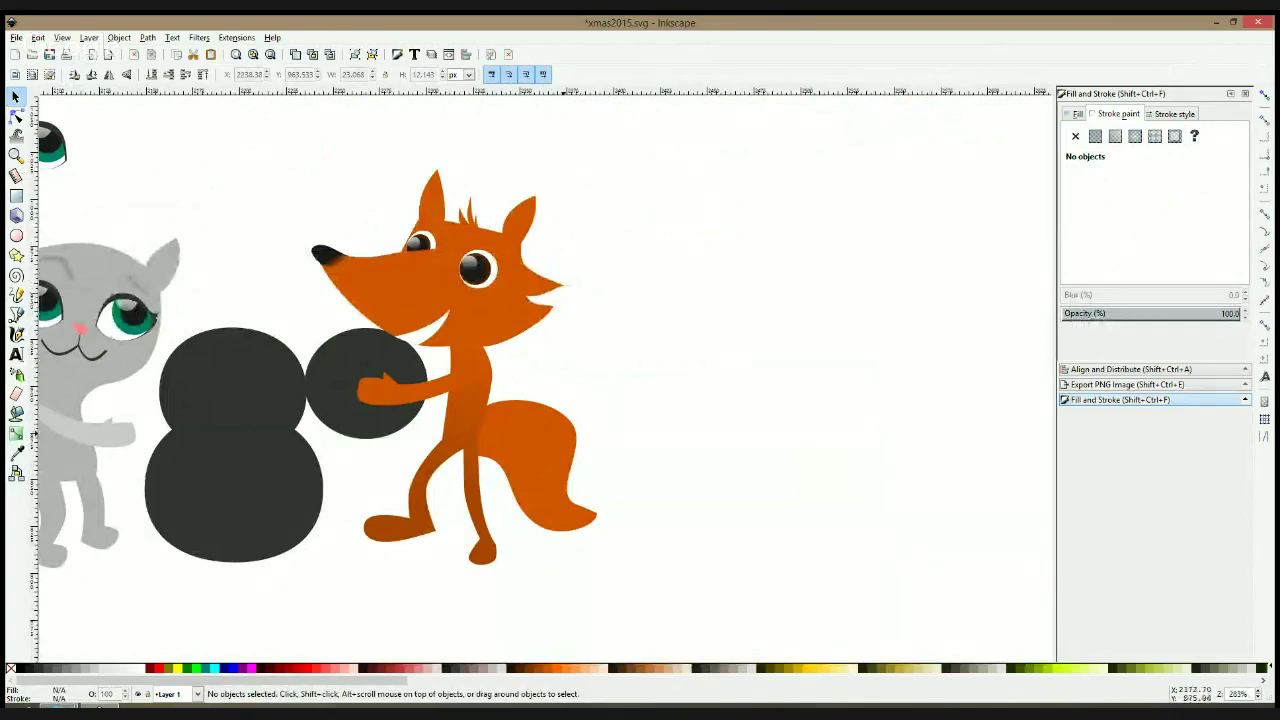
{"action": "left_click", "coordinate": [564, 432]}
{"action": "left_click_drag", "start_coordinate": [538, 420], "coordinate": [552, 412]}
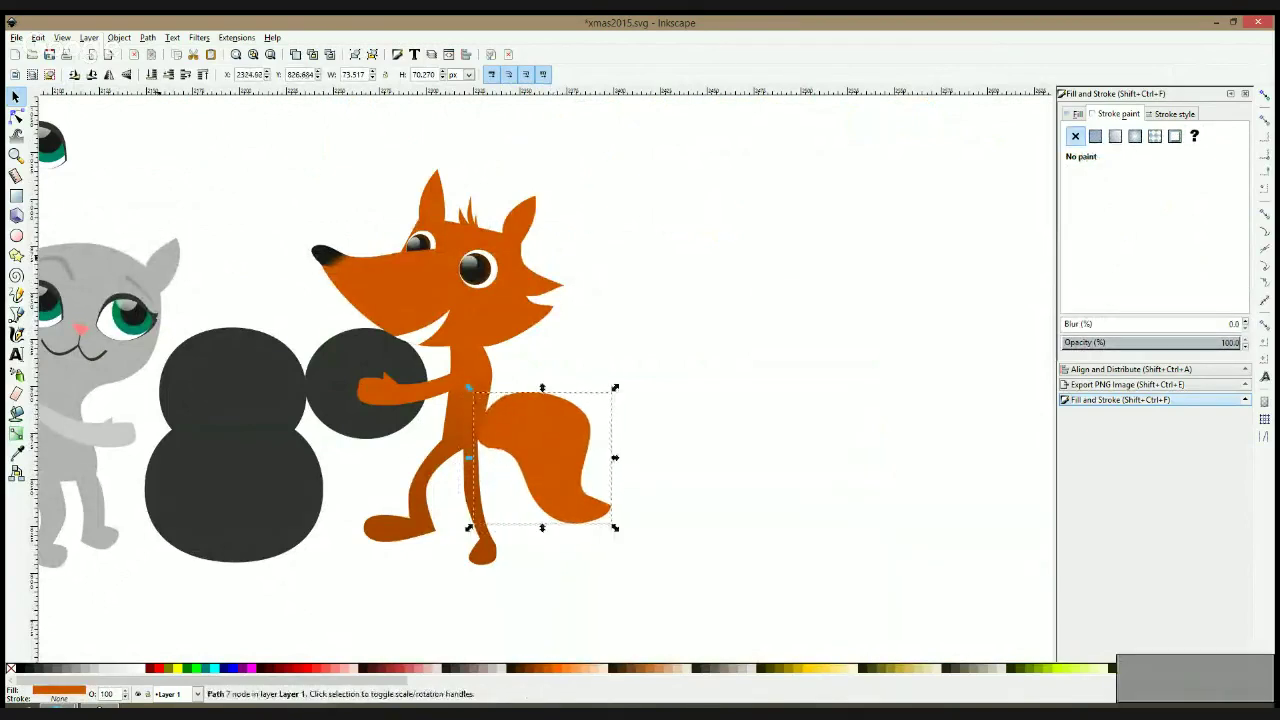
{"action": "left_click", "coordinate": [18, 118]}
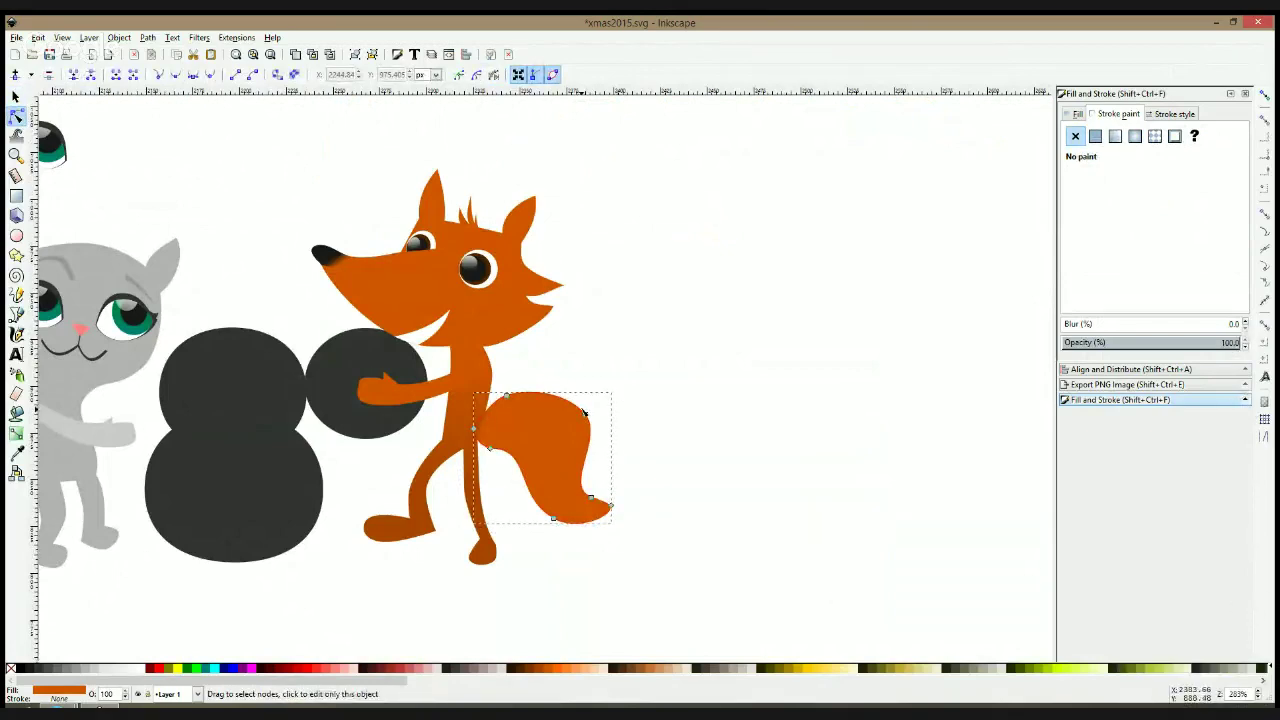
{"action": "left_click_drag", "start_coordinate": [507, 395], "coordinate": [506, 403]}
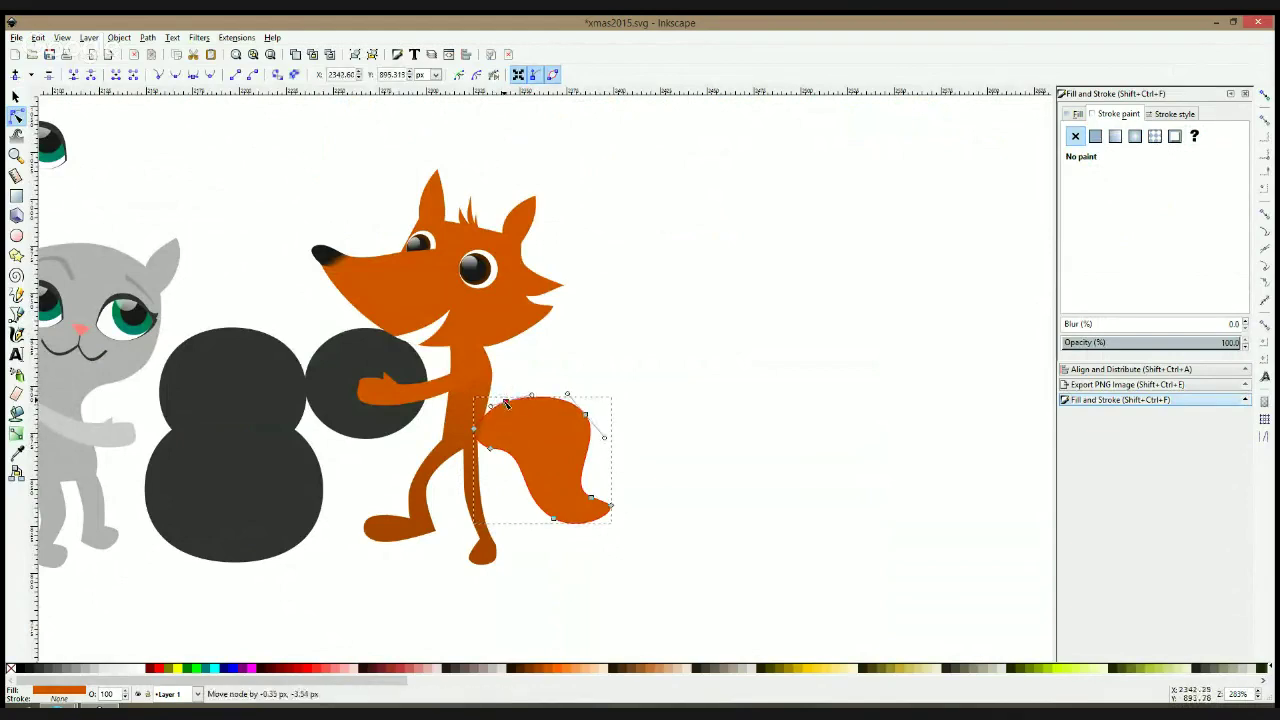
{"action": "left_click", "coordinate": [494, 450]}
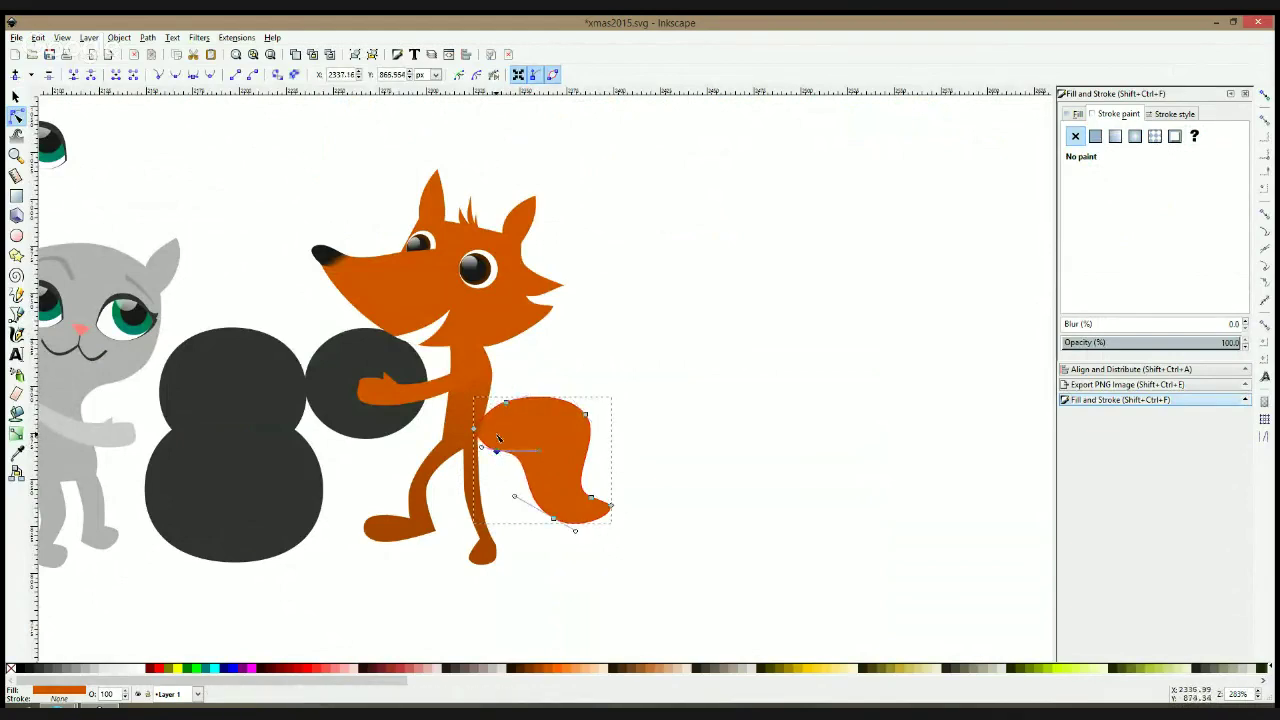
{"action": "left_click", "coordinate": [565, 367]}
{"action": "key", "text": "s"}
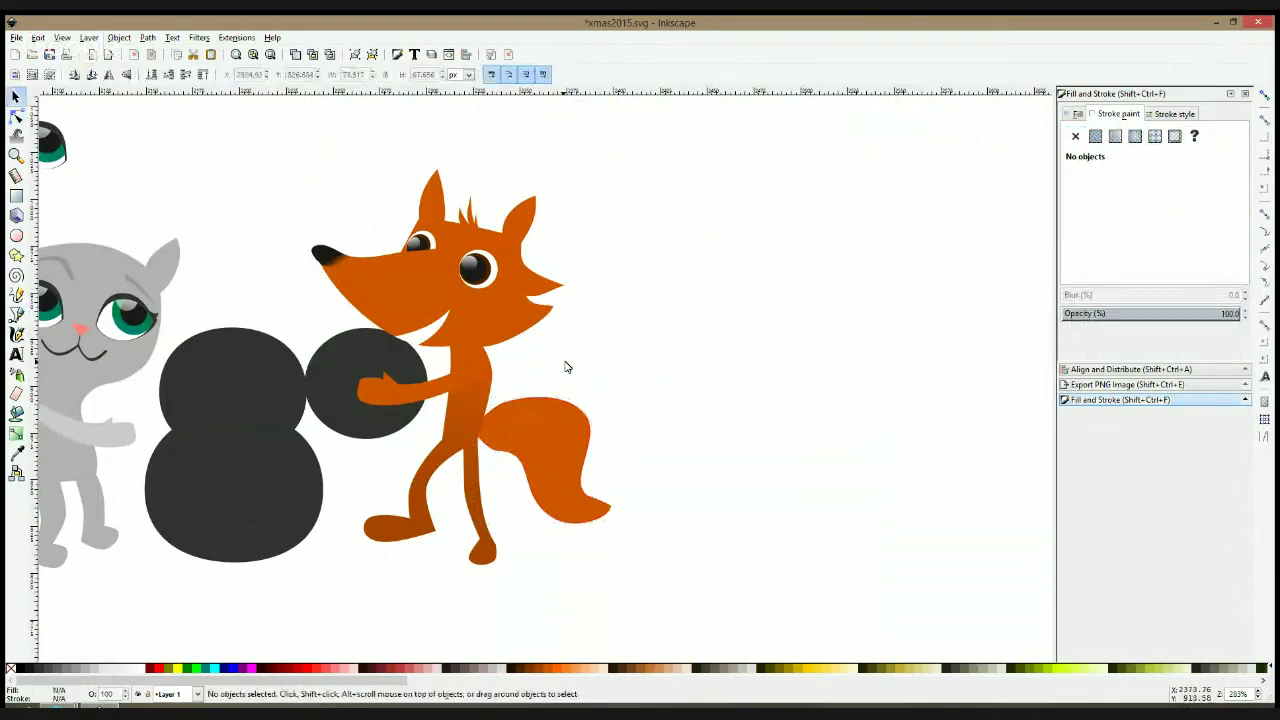
Move the top node of the fox's body outward under the head to widen the back of the neck
{"action": "key", "text": "n"}
{"action": "left_click", "coordinate": [482, 415]}
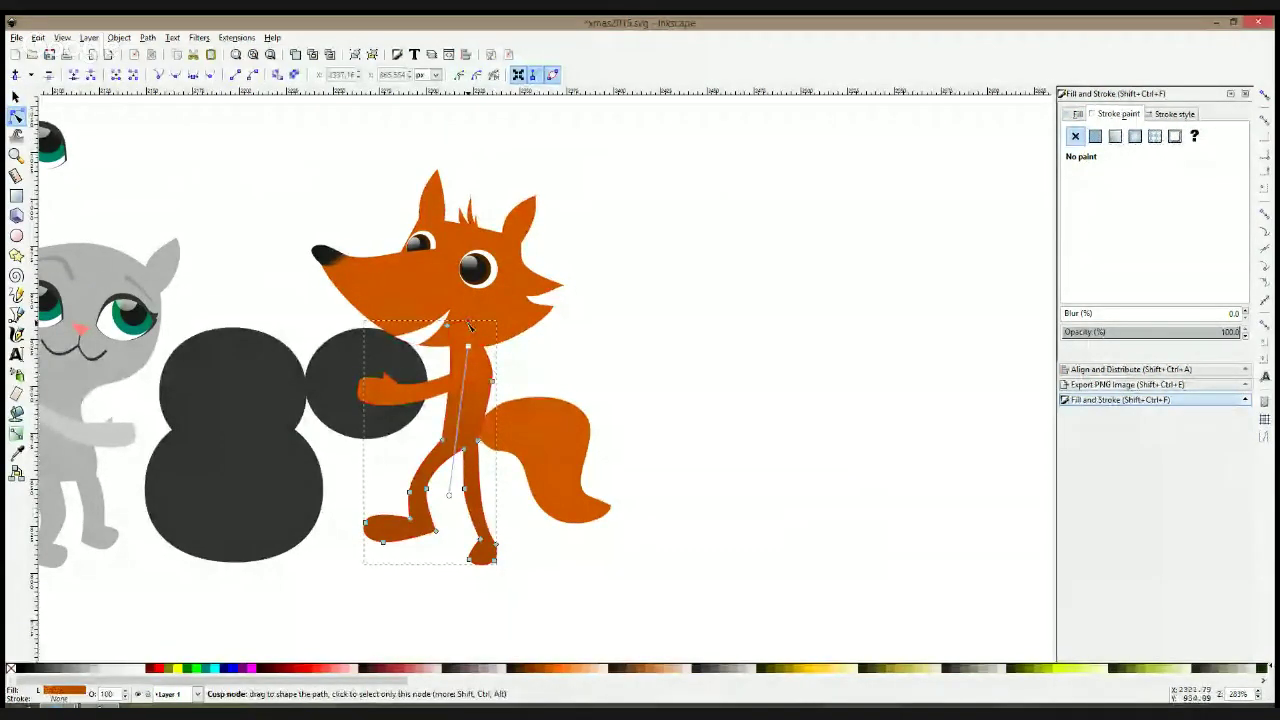
{"action": "mouse_move", "coordinate": [468, 321]}
{"action": "left_mouse_down"}
{"action": "mouse_move", "coordinate": [501, 323]}
{"action": "mouse_move", "coordinate": [490, 326]}
{"action": "left_mouse_up"}
{"action": "key", "text": "s"}
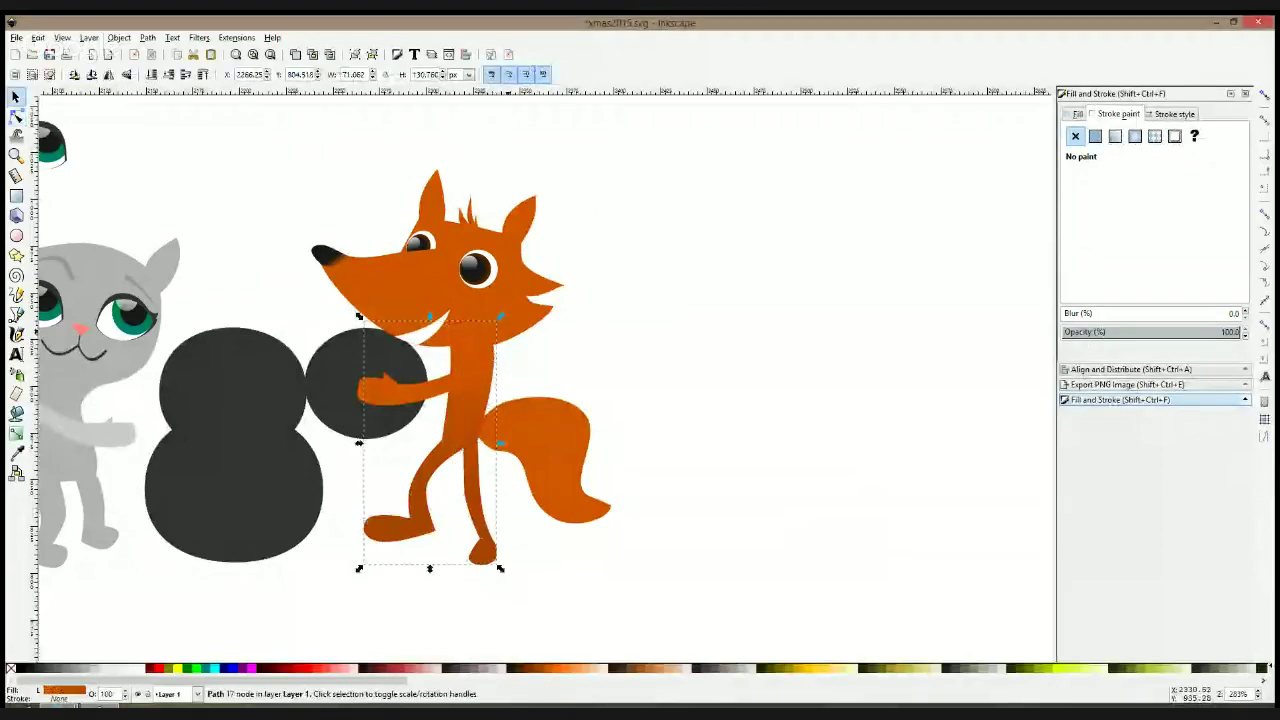
{"action": "left_click", "coordinate": [577, 346]}
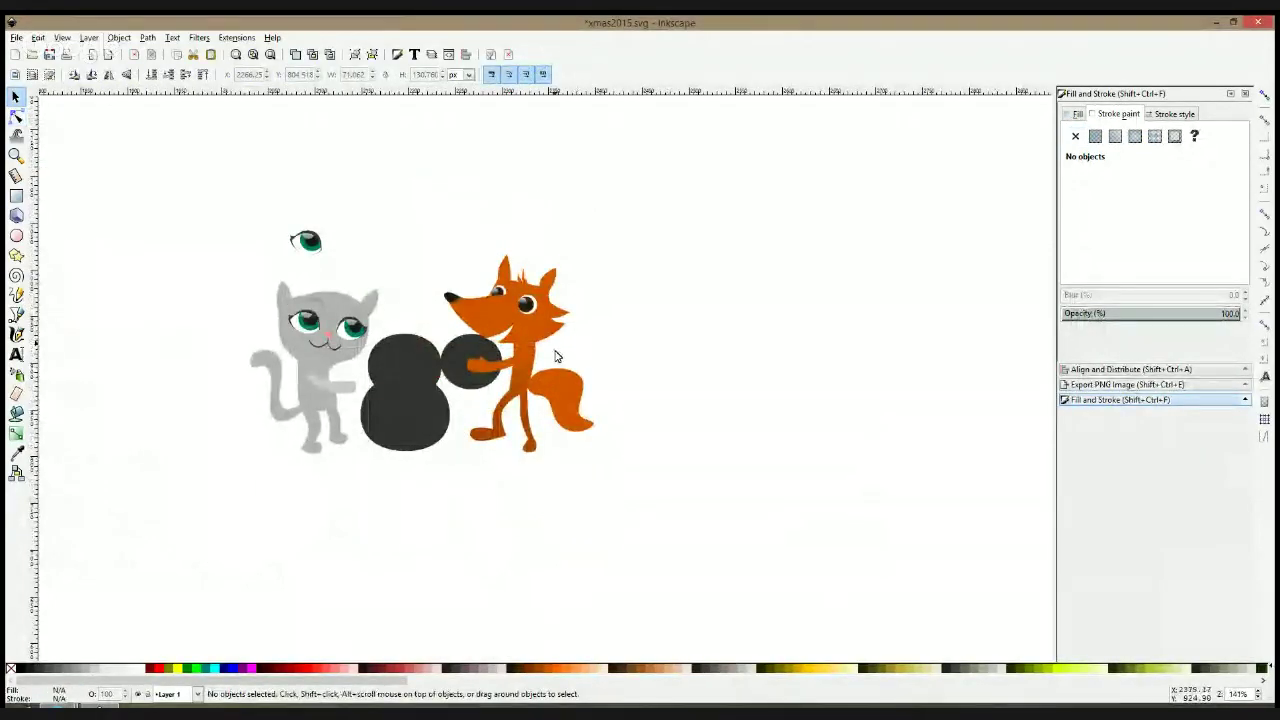
Delete the extra node on the lower front edge of the fox's nose to smooth its outline
{"action": "scroll", "coordinate": [504, 330], "scroll_direction": "up", "scroll_amount": 2}
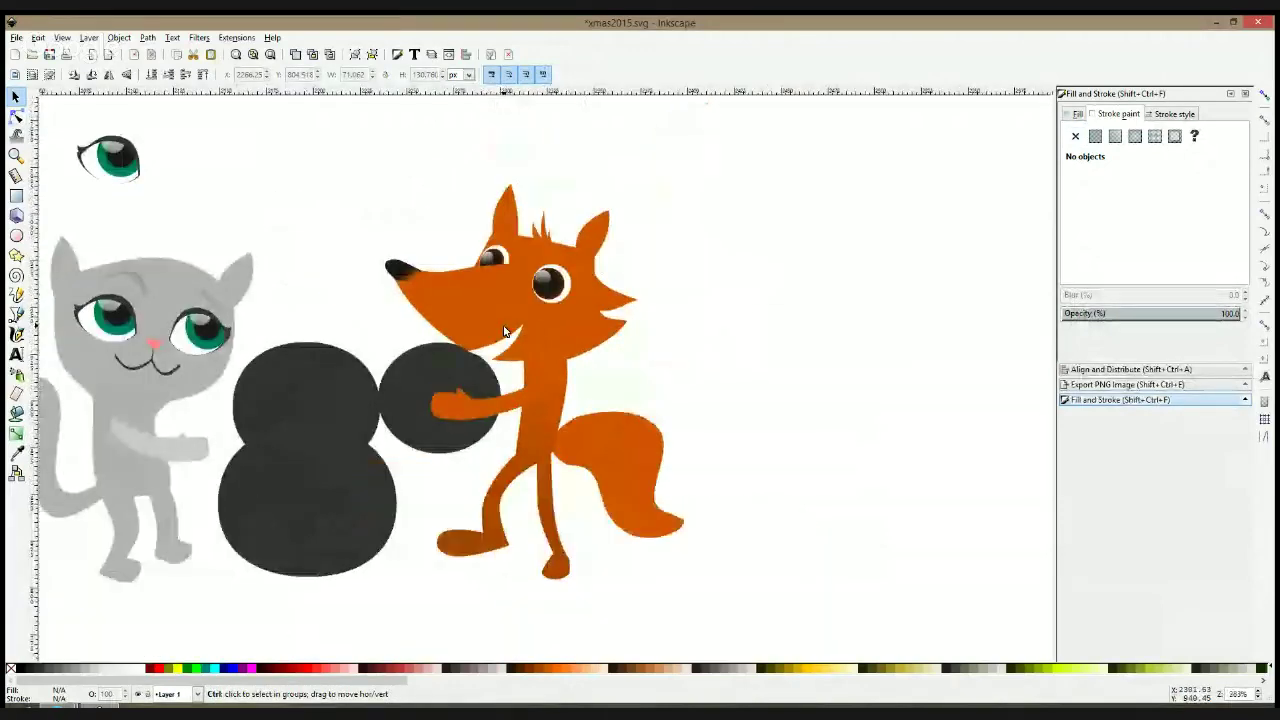
{"action": "scroll", "coordinate": [415, 282], "scroll_direction": "up", "scroll_amount": 2}
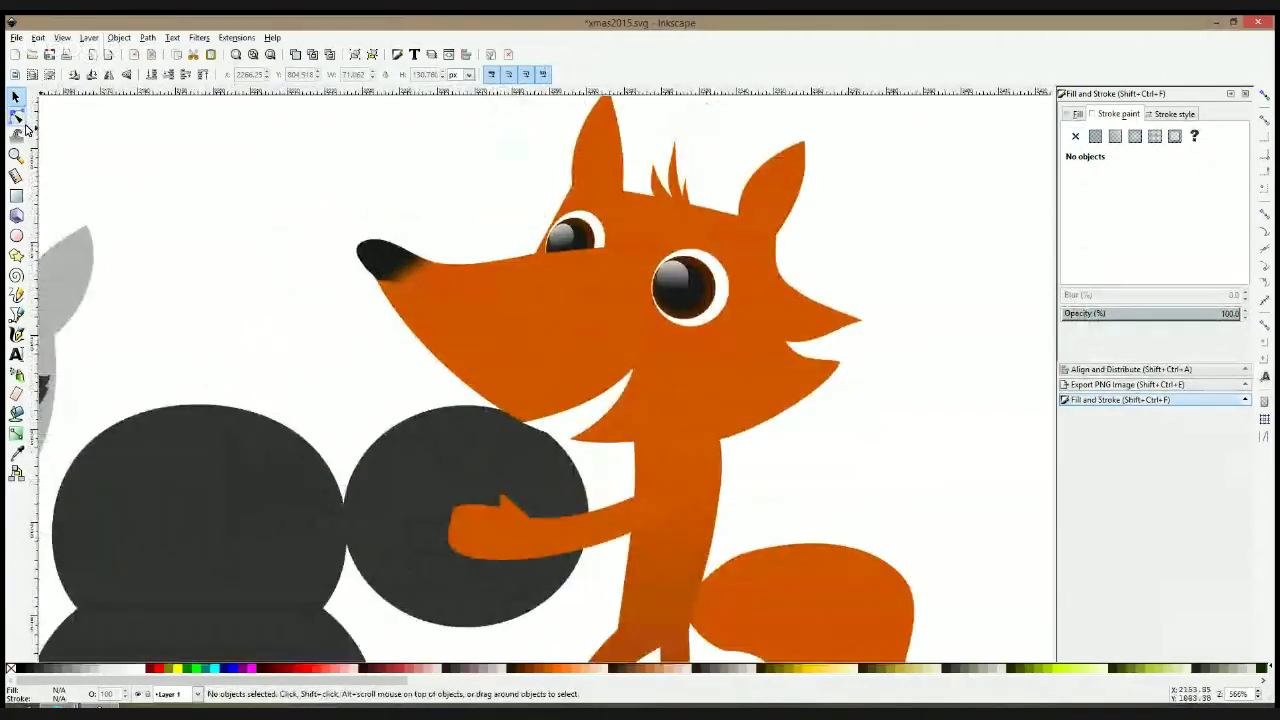
{"action": "left_click", "coordinate": [17, 118]}
{"action": "left_click", "coordinate": [402, 266]}
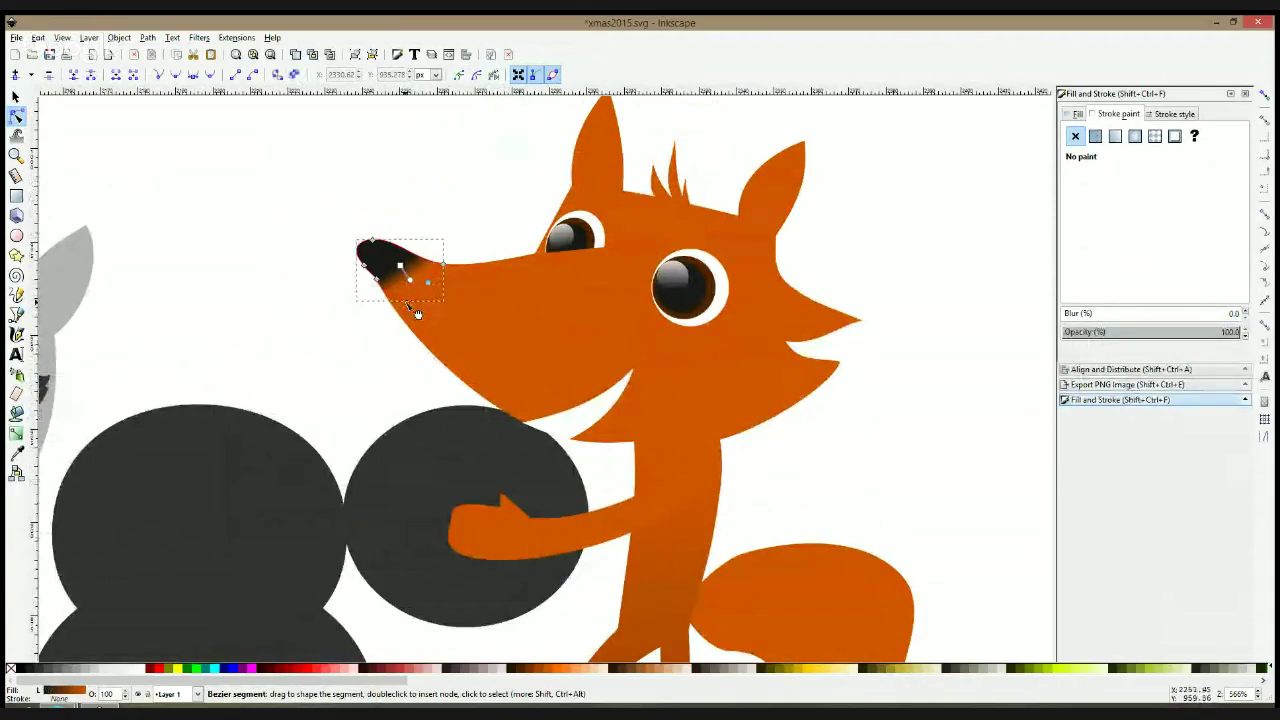
{"action": "left_click", "coordinate": [362, 325]}
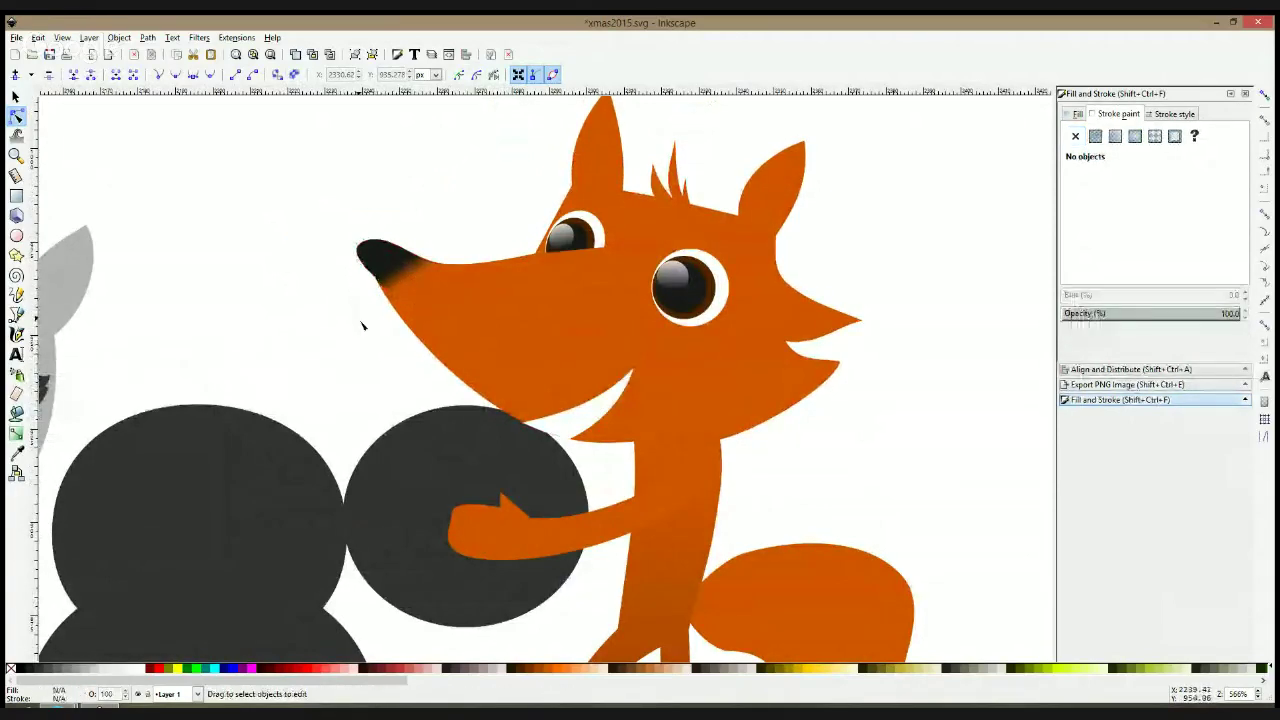
{"action": "left_click", "coordinate": [372, 258]}
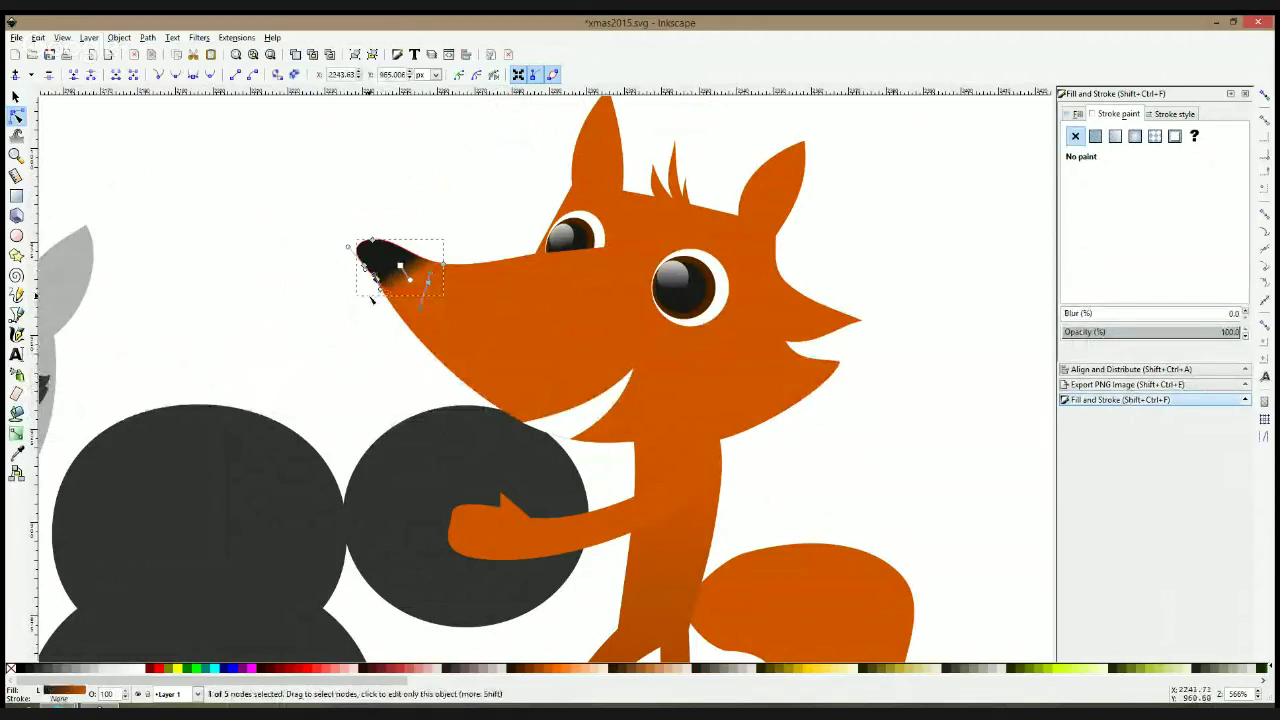
{"action": "key", "text": "Delete"}
{"action": "key", "text": "Escape"}
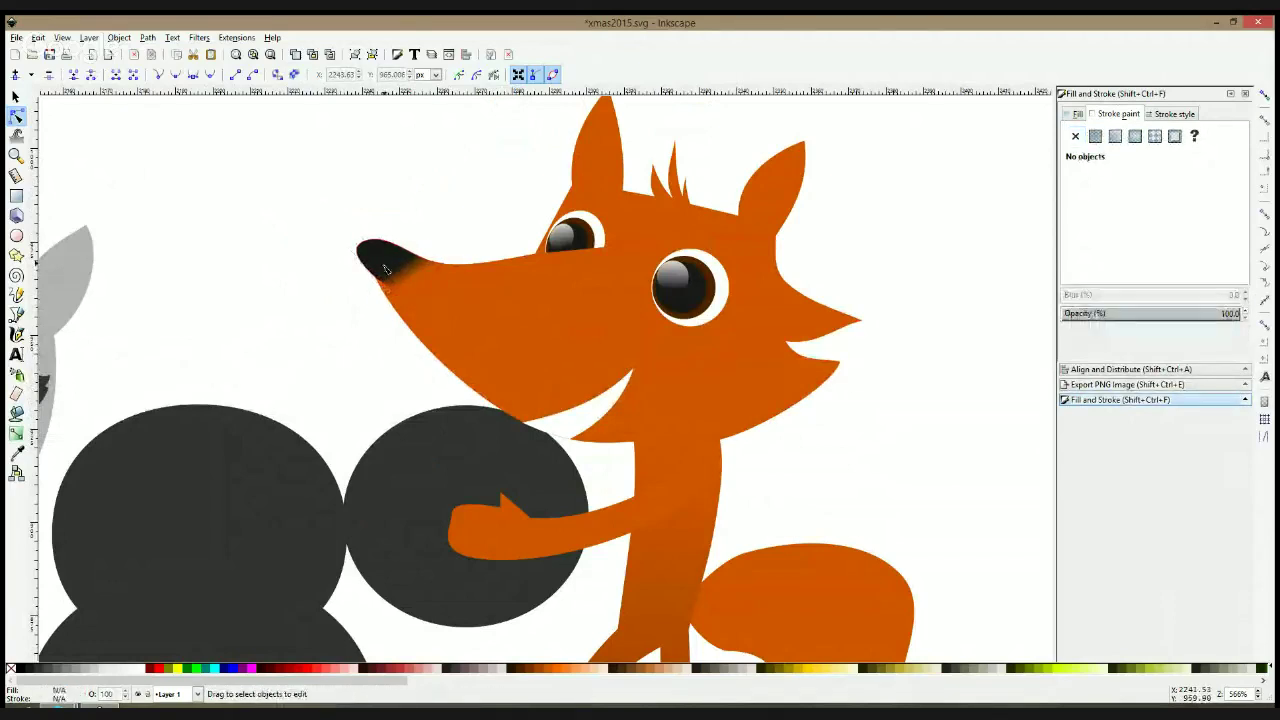
Fill the fox's nose with flat 90% Grey
{"action": "left_click", "coordinate": [385, 270]}
{"action": "left_click", "coordinate": [33, 669]}
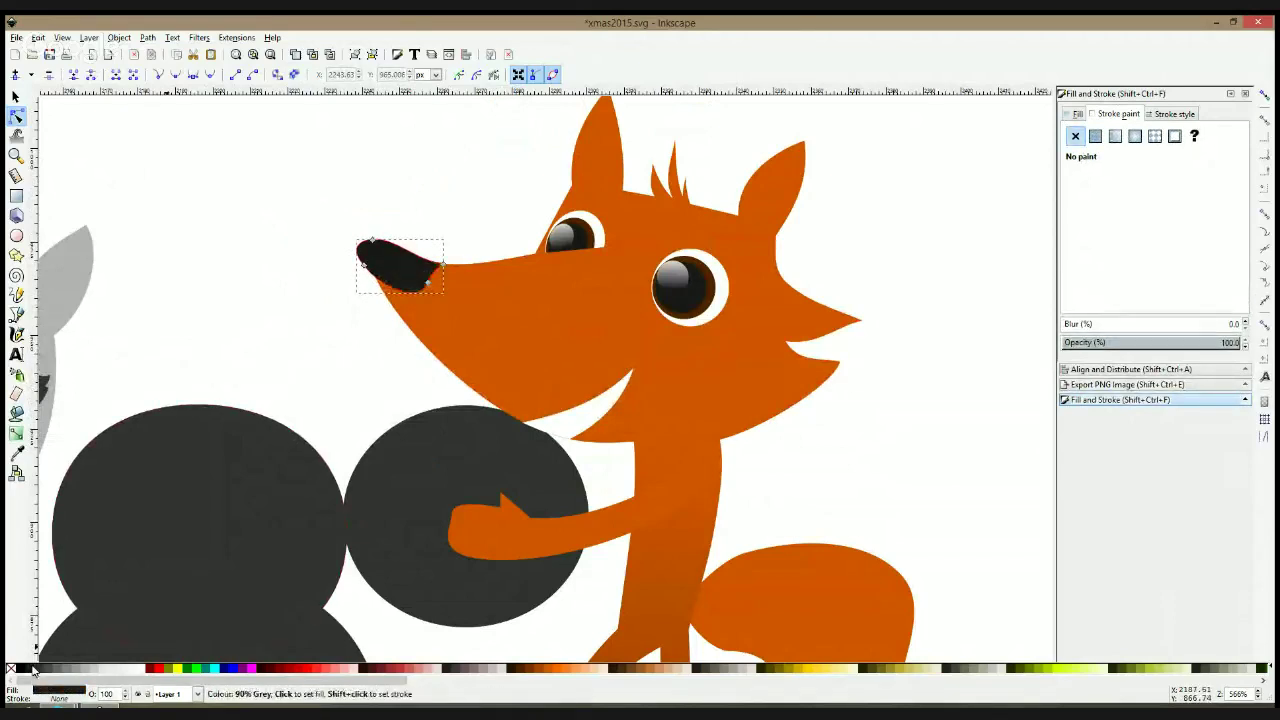
{"action": "key", "text": "Escape"}
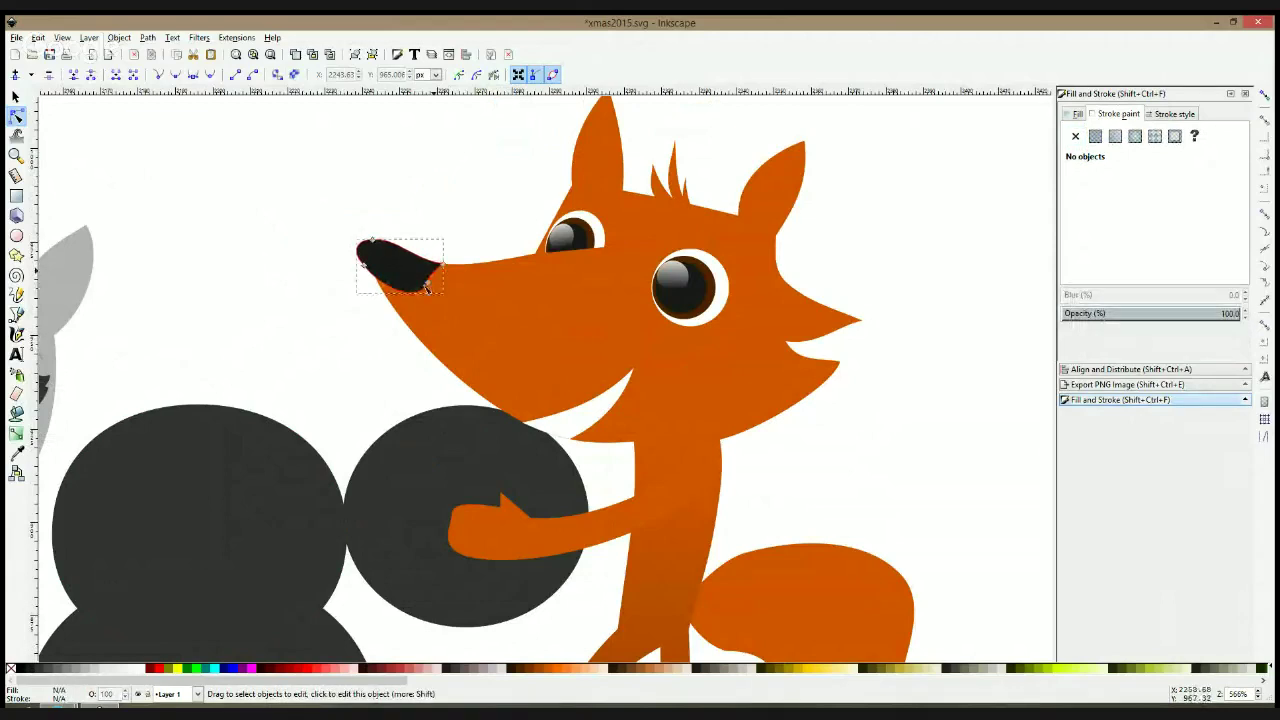
Reshape the nose's lower edge with its node and handles into a shallow rounded curve ending on the snout
{"action": "left_click", "coordinate": [425, 287]}
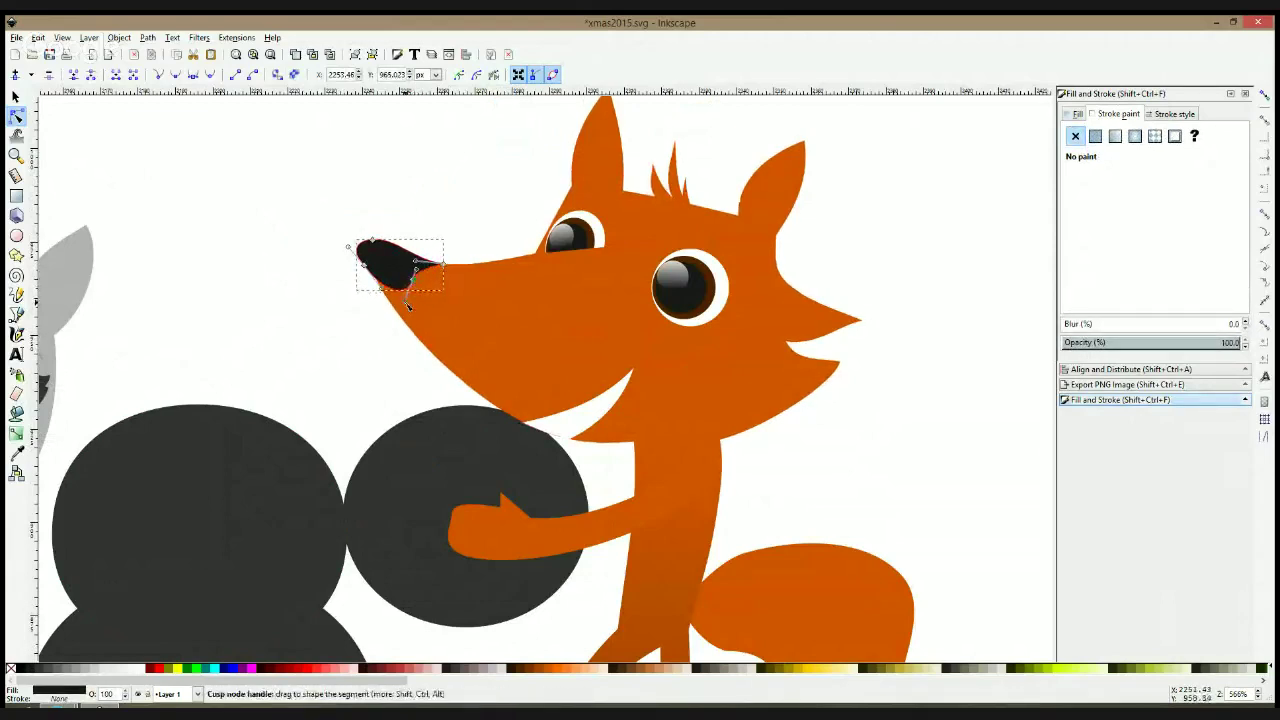
{"action": "left_click_drag", "start_coordinate": [406, 300], "coordinate": [389, 286]}
{"action": "left_click", "coordinate": [288, 339]}
{"action": "left_click", "coordinate": [288, 339]}
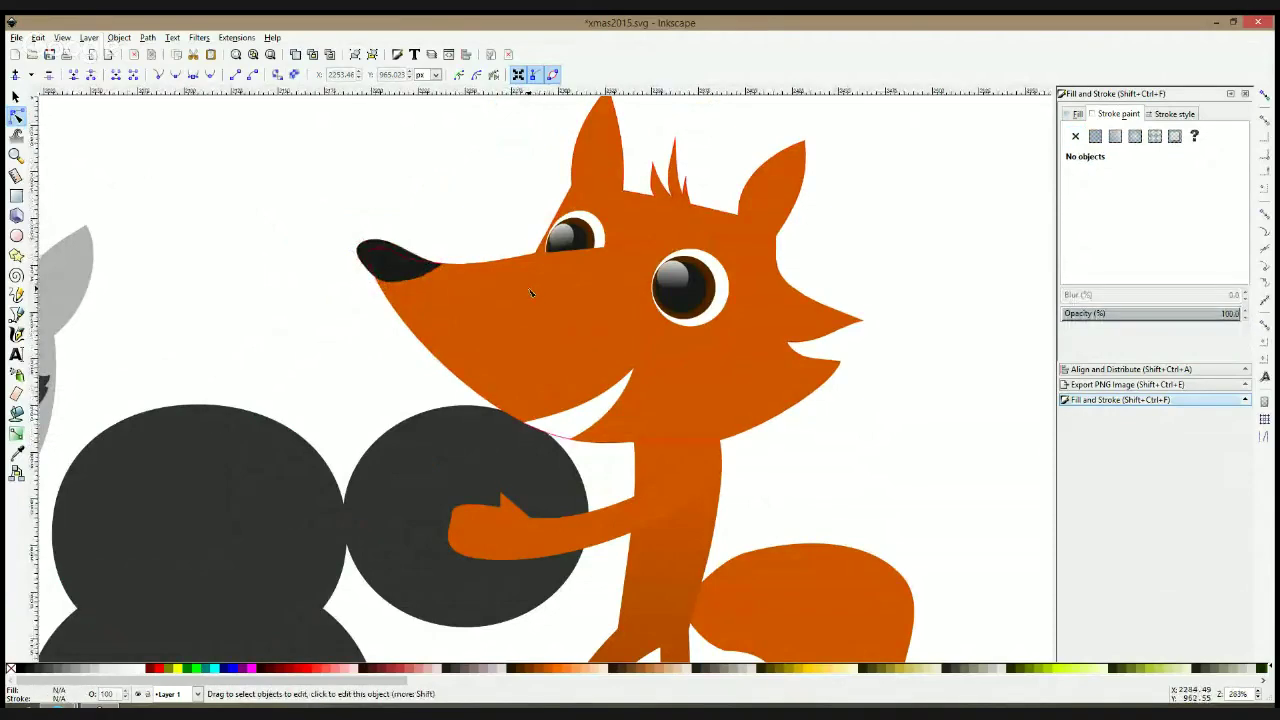
Draw a closed angular eyebrow shape with straight segments above the fox's far eye, beside the ear nearer the nose
{"action": "scroll", "coordinate": [531, 289], "scroll_direction": "down", "scroll_amount": 2}
{"action": "key", "text": "b"}
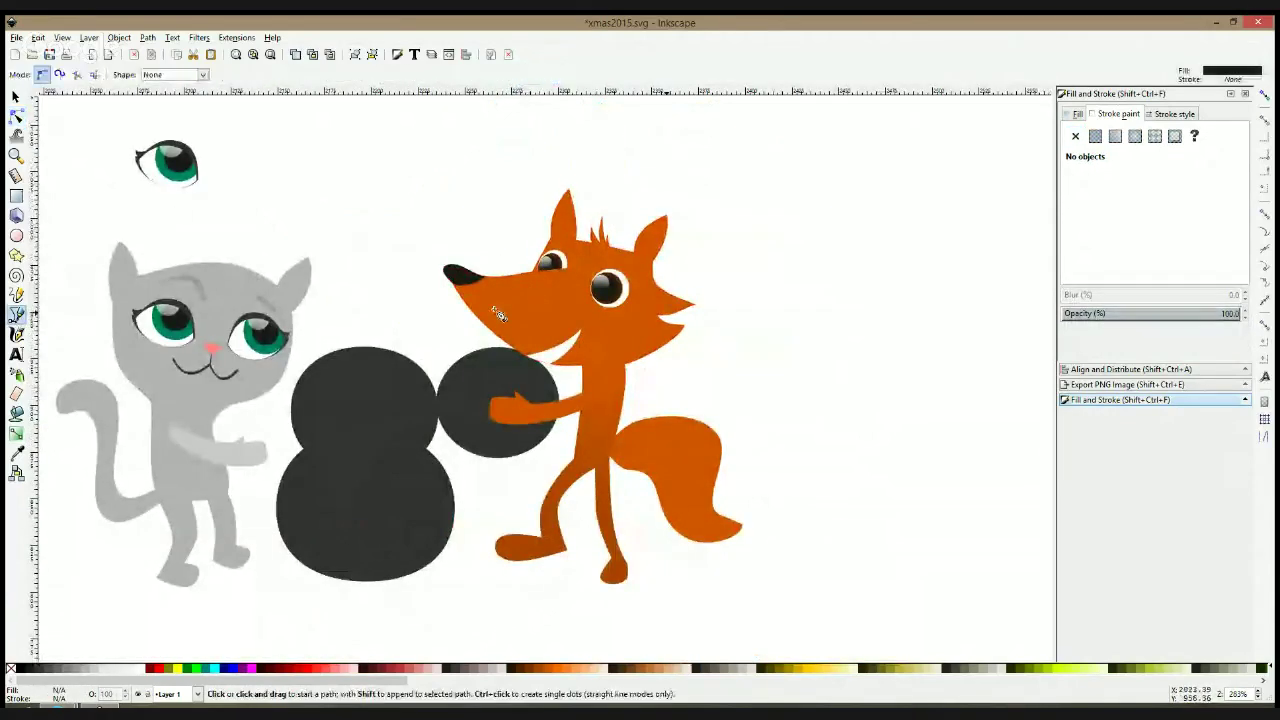
{"action": "scroll", "coordinate": [735, 280], "scroll_direction": "up", "scroll_amount": 2}
{"action": "left_click", "coordinate": [368, 221]}
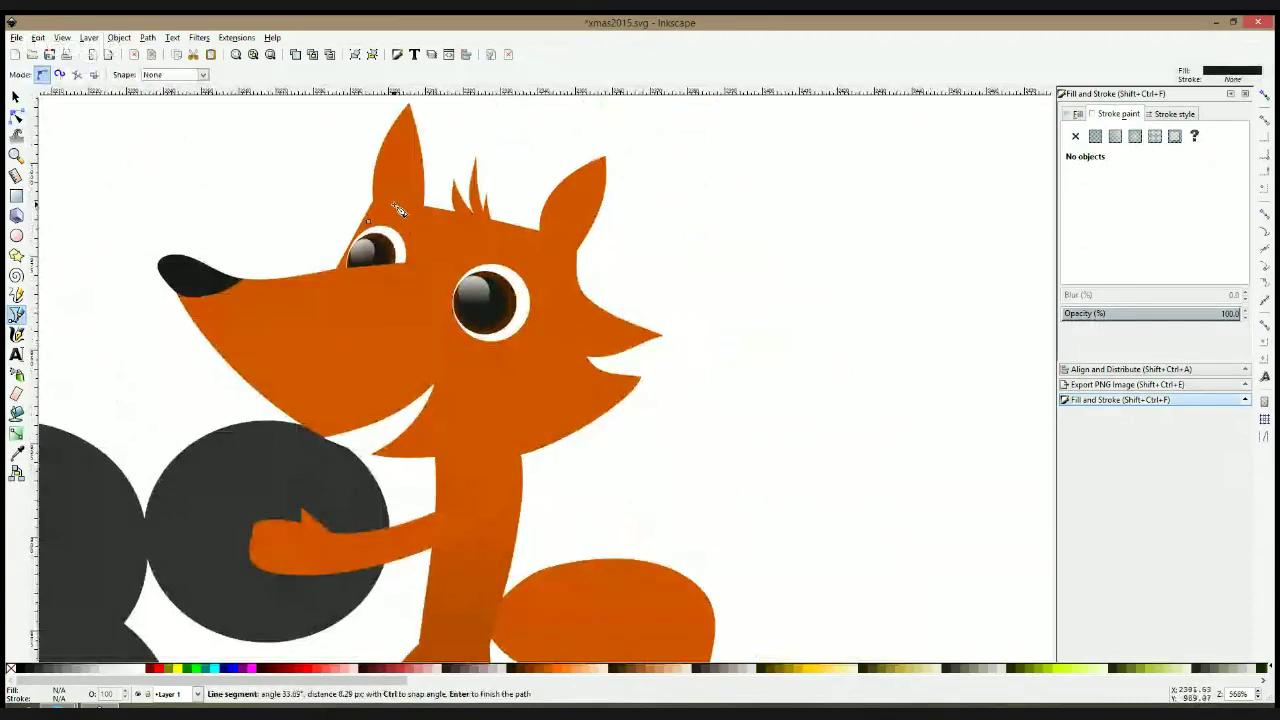
{"action": "left_click", "coordinate": [440, 187]}
{"action": "left_click", "coordinate": [442, 204]}
{"action": "left_click", "coordinate": [388, 206]}
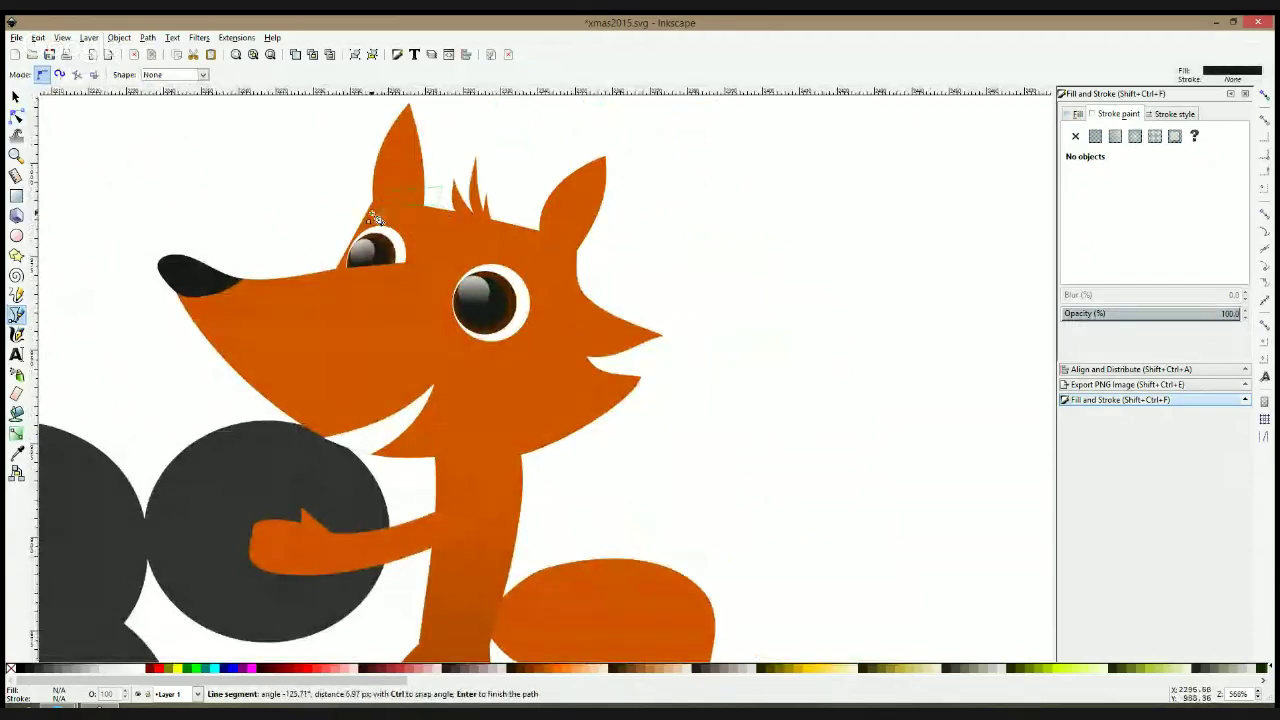
{"action": "left_click", "coordinate": [368, 221]}
Fill the eyebrow with the dark brown picked from the fox's iris and stretch the shape slightly wider
{"action": "left_click", "coordinate": [16, 452]}
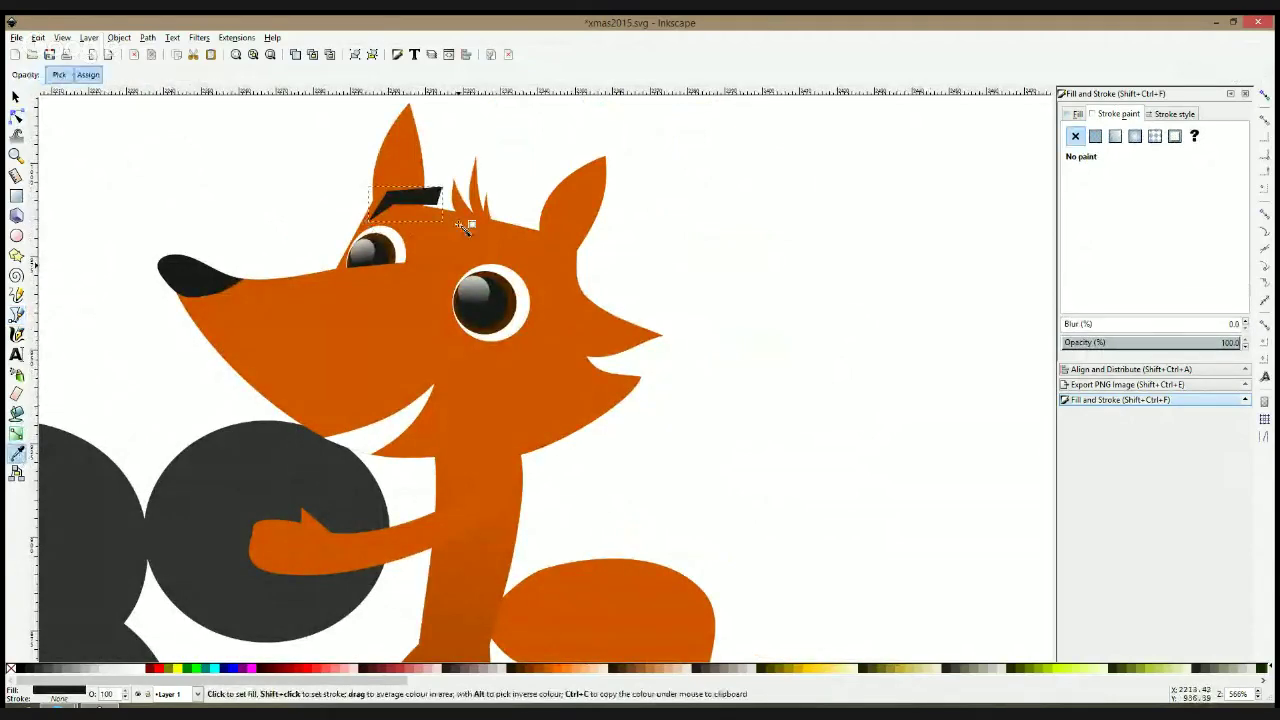
{"action": "left_click", "coordinate": [397, 254]}
{"action": "key", "text": "s"}
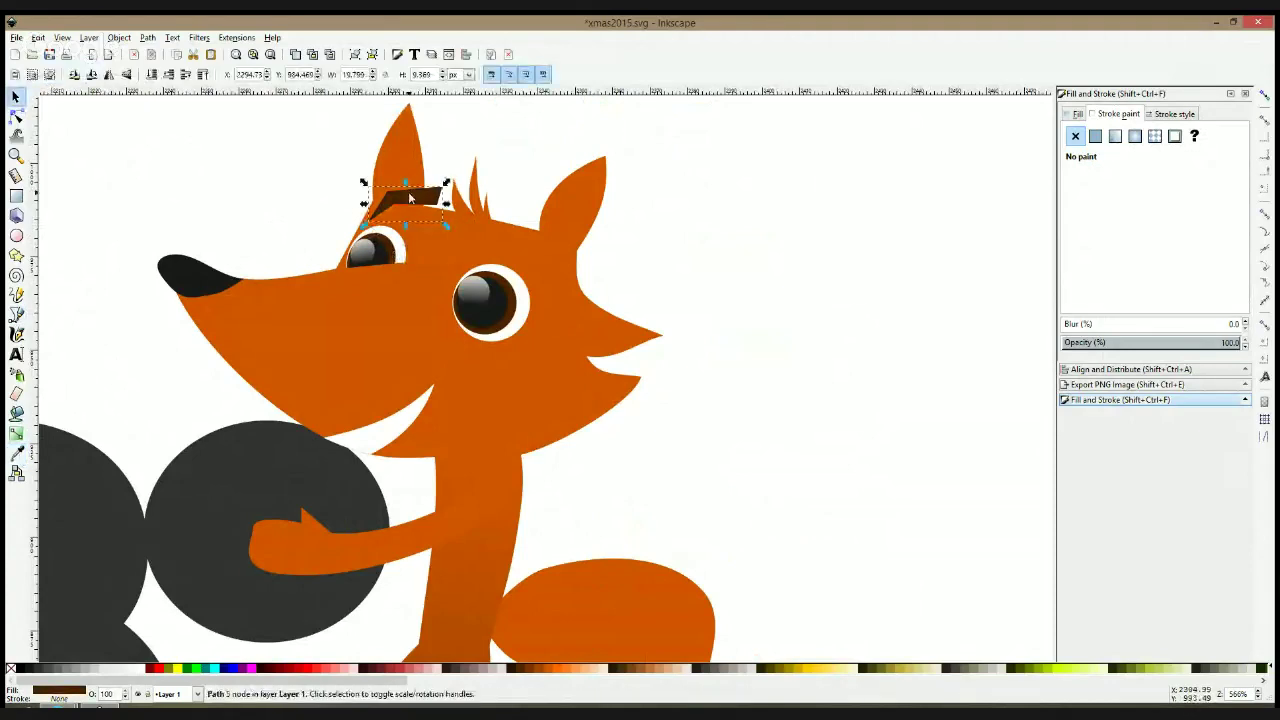
{"action": "left_click_drag", "start_coordinate": [406, 183], "coordinate": [412, 184]}
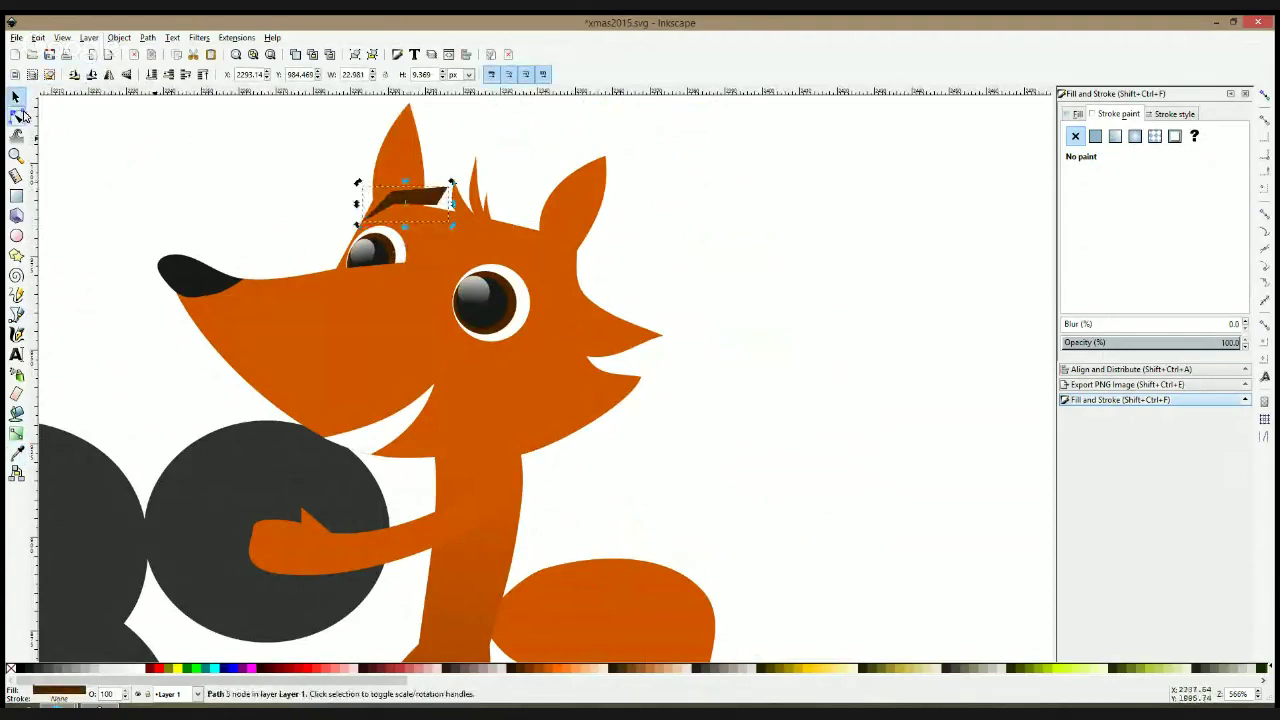
{"action": "left_click", "coordinate": [17, 115]}
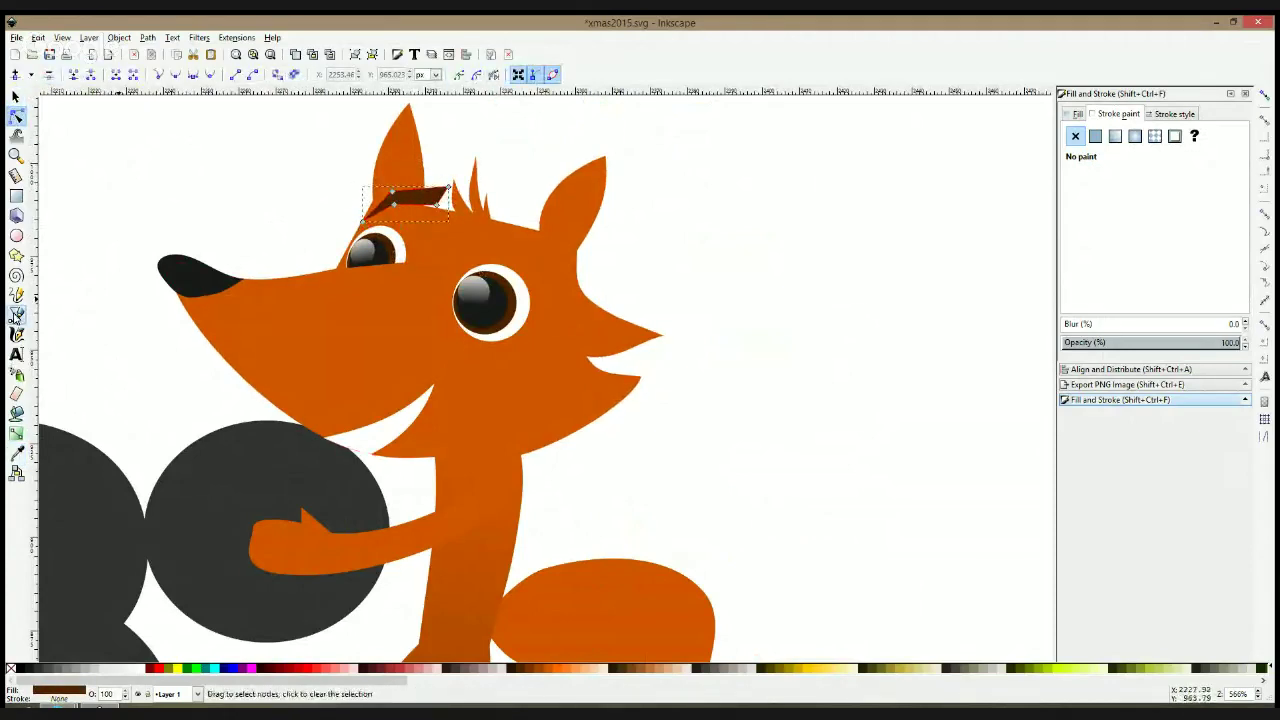
Draw a matching dark brown angular eyebrow above the fox's near eye, sloping from the forehead hair toward the ear
{"action": "left_click", "coordinate": [16, 315]}
{"action": "left_click", "coordinate": [490, 216]}
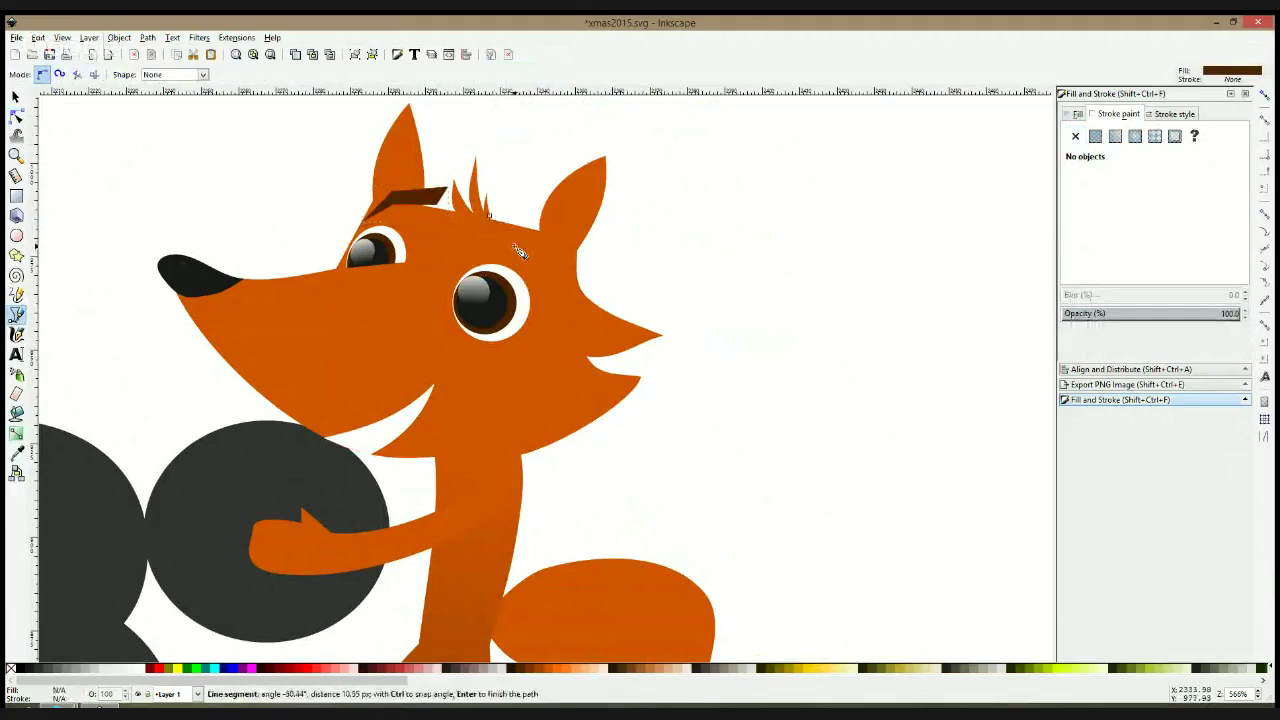
{"action": "left_click", "coordinate": [545, 293]}
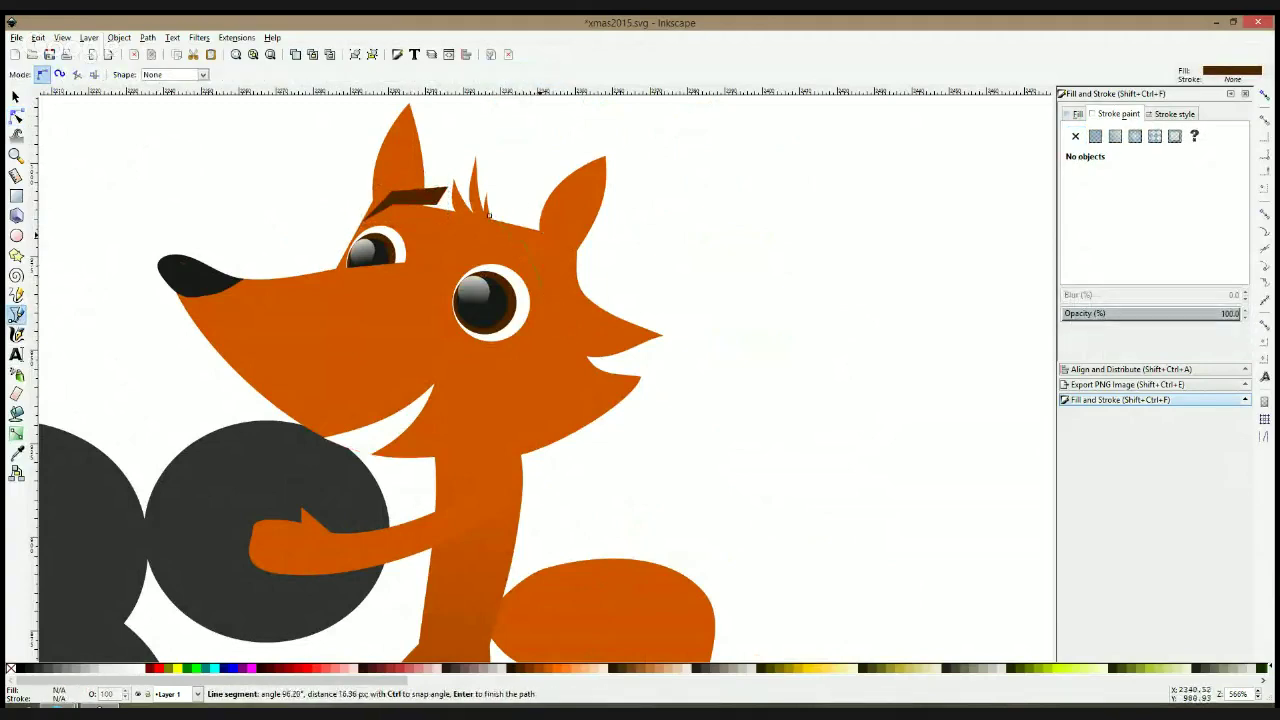
{"action": "left_click", "coordinate": [504, 195]}
{"action": "left_click", "coordinate": [490, 214]}
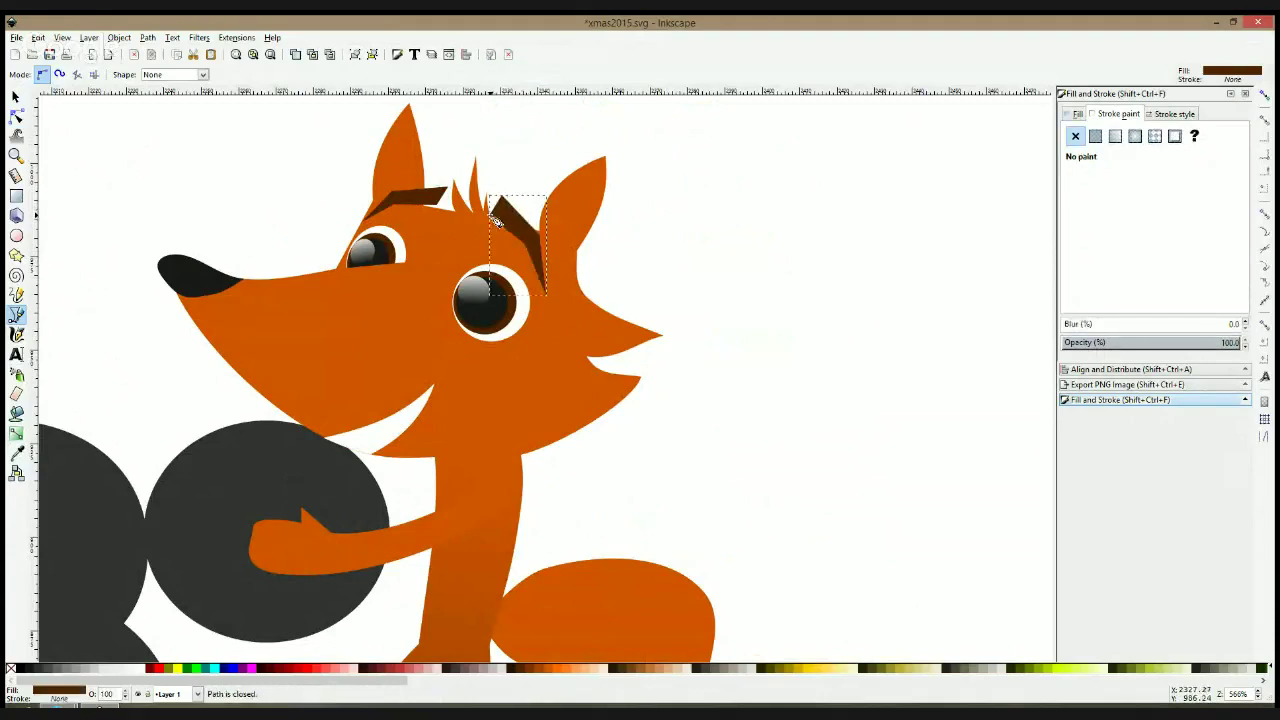
{"action": "key", "text": "F1"}
{"action": "key", "text": "Escape"}
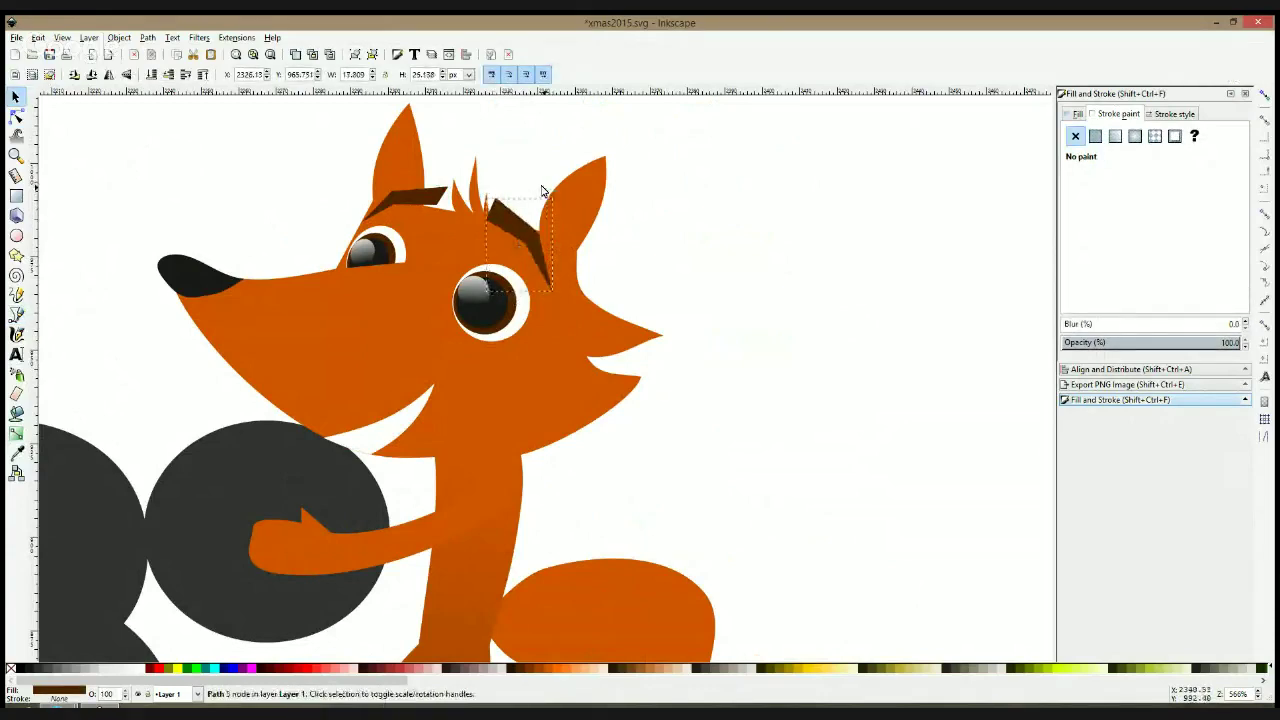
Select the iris, pupil and highlight inside the fox's near-eye group and shift them slightly toward the nose
{"action": "scroll", "coordinate": [660, 258], "scroll_direction": "down", "scroll_amount": 2}
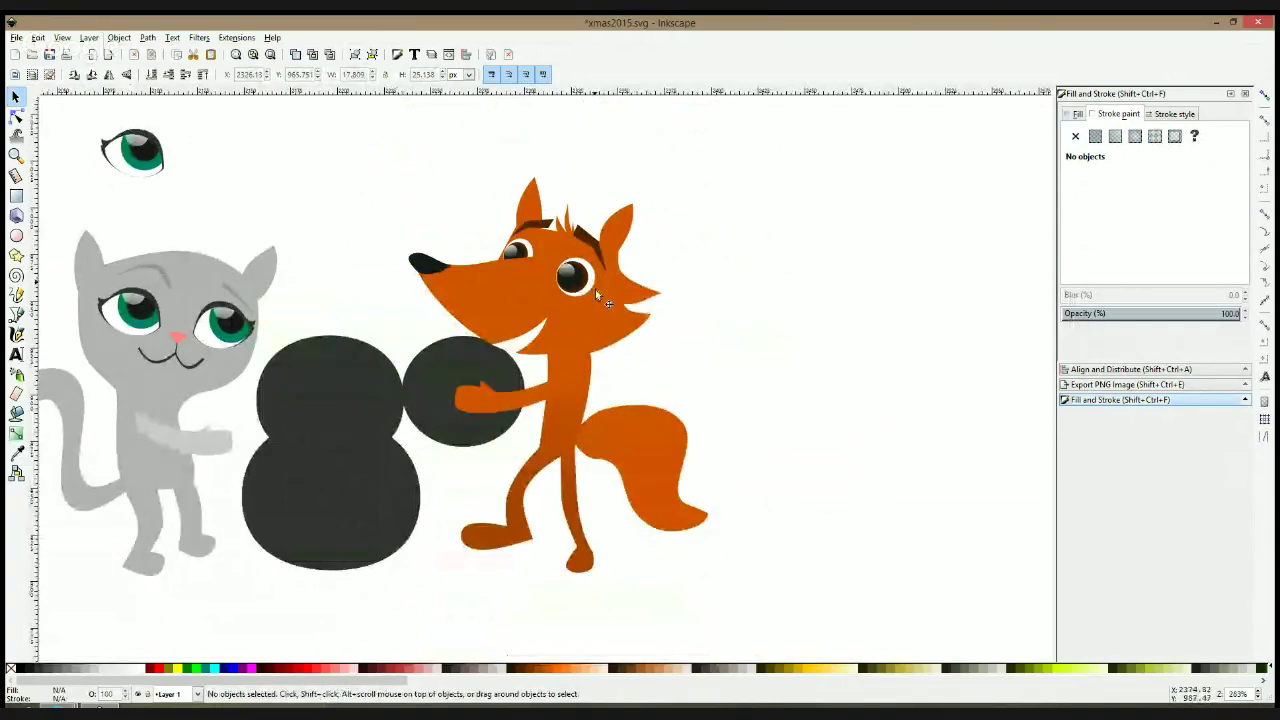
{"action": "scroll", "coordinate": [585, 285], "scroll_direction": "up", "scroll_amount": 2}
{"action": "left_click", "coordinate": [465, 221]}
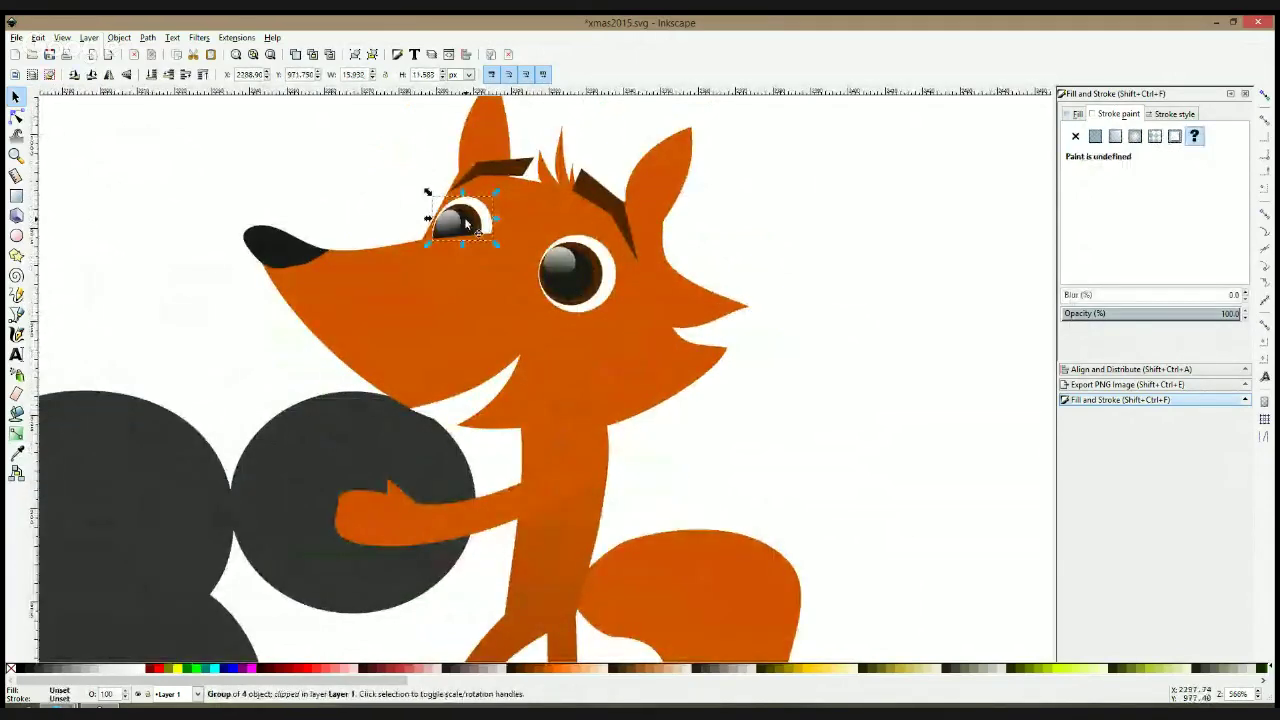
{"action": "left_click", "coordinate": [567, 267], "text": "ctrl"}
{"action": "left_click_drag", "start_coordinate": [784, 224], "coordinate": [513, 306]}
{"action": "left_click_drag", "start_coordinate": [590, 280], "coordinate": [587, 277]}
Adjust the iris, pupil and highlight inside the fox's far-eye group so the eye looks slightly more toward the nose
{"action": "left_click", "coordinate": [465, 222], "text": "ctrl"}
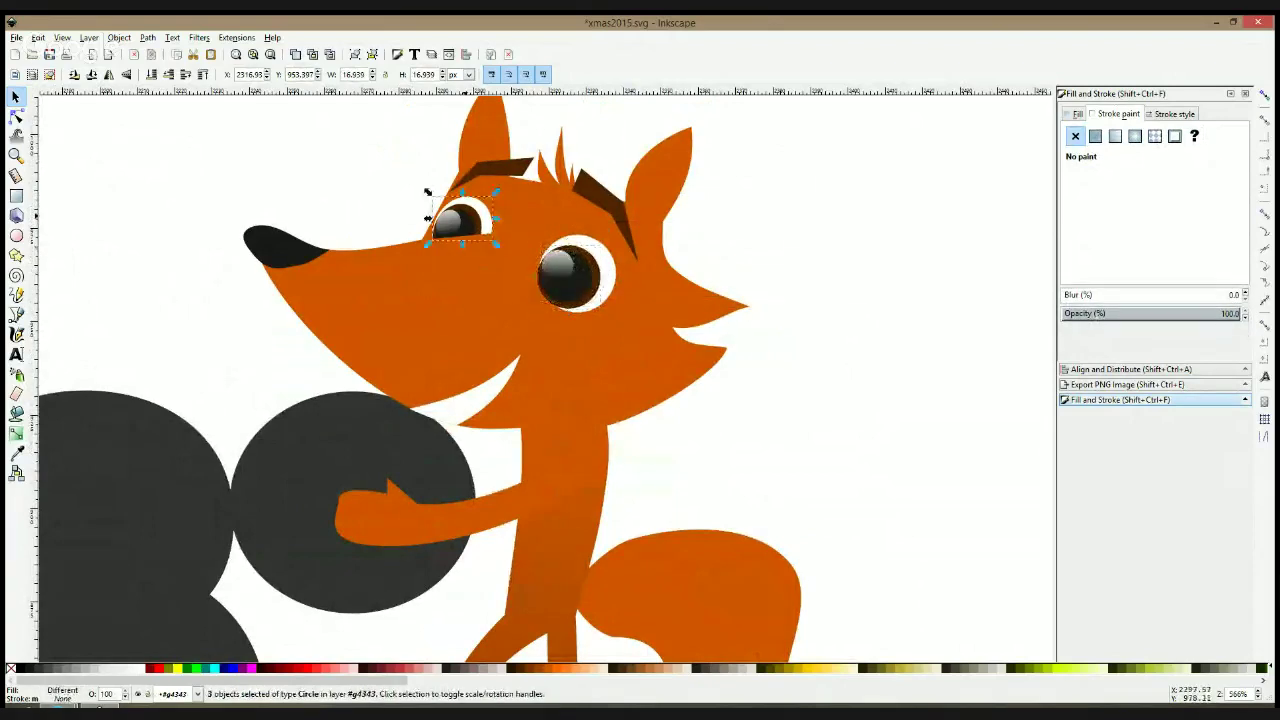
{"action": "left_click_drag", "start_coordinate": [390, 196], "coordinate": [488, 287]}
{"action": "left_click_drag", "start_coordinate": [485, 234], "coordinate": [481, 205]}
{"action": "left_click", "coordinate": [483, 238]}
{"action": "left_click", "coordinate": [356, 190]}
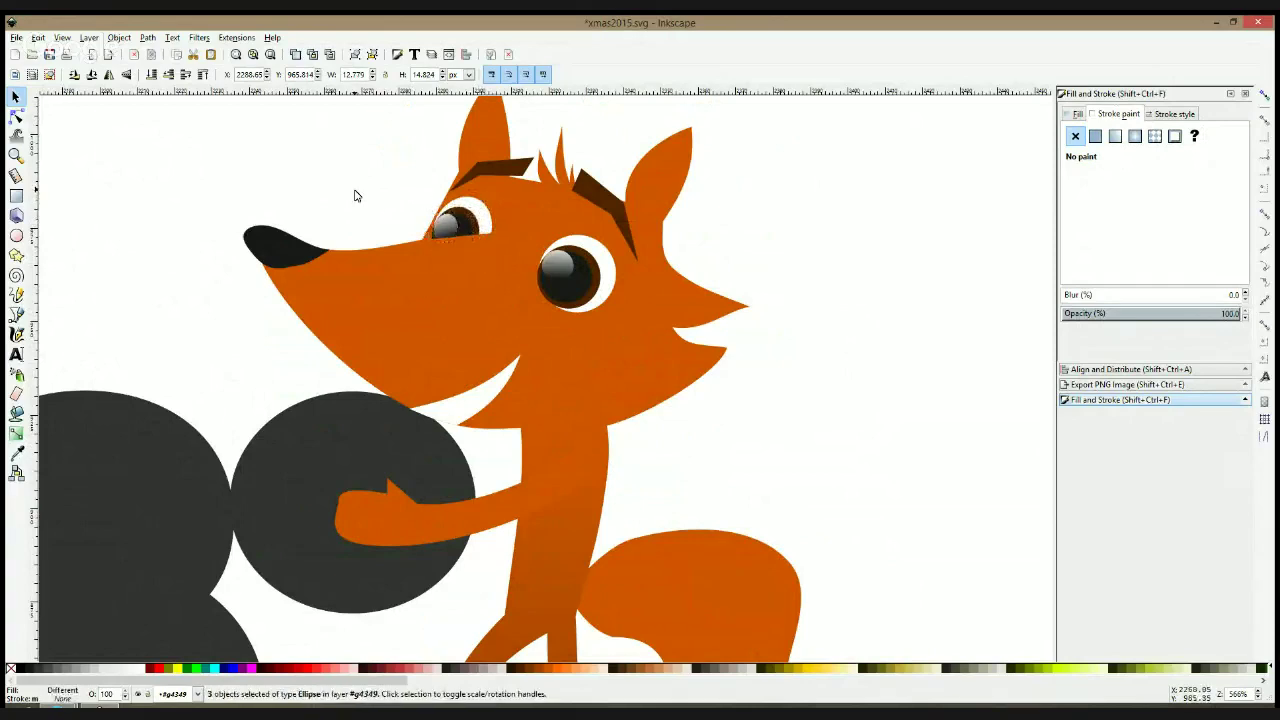
{"action": "scroll", "coordinate": [418, 244], "scroll_direction": "down", "scroll_amount": 1}
{"action": "scroll", "coordinate": [418, 245], "scroll_direction": "down", "scroll_amount": 2}
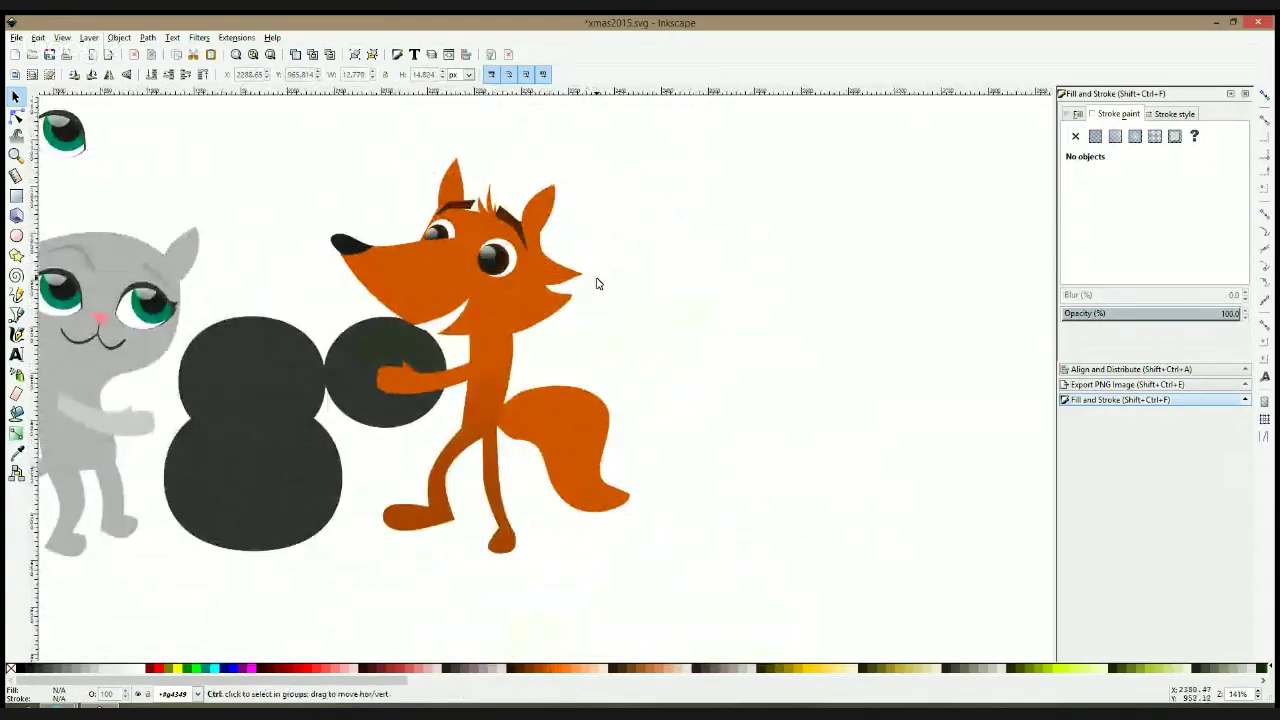
{"action": "scroll", "coordinate": [597, 283], "scroll_direction": "down", "scroll_amount": 2}
{"action": "scroll", "coordinate": [598, 282], "scroll_direction": "down", "scroll_amount": 3}
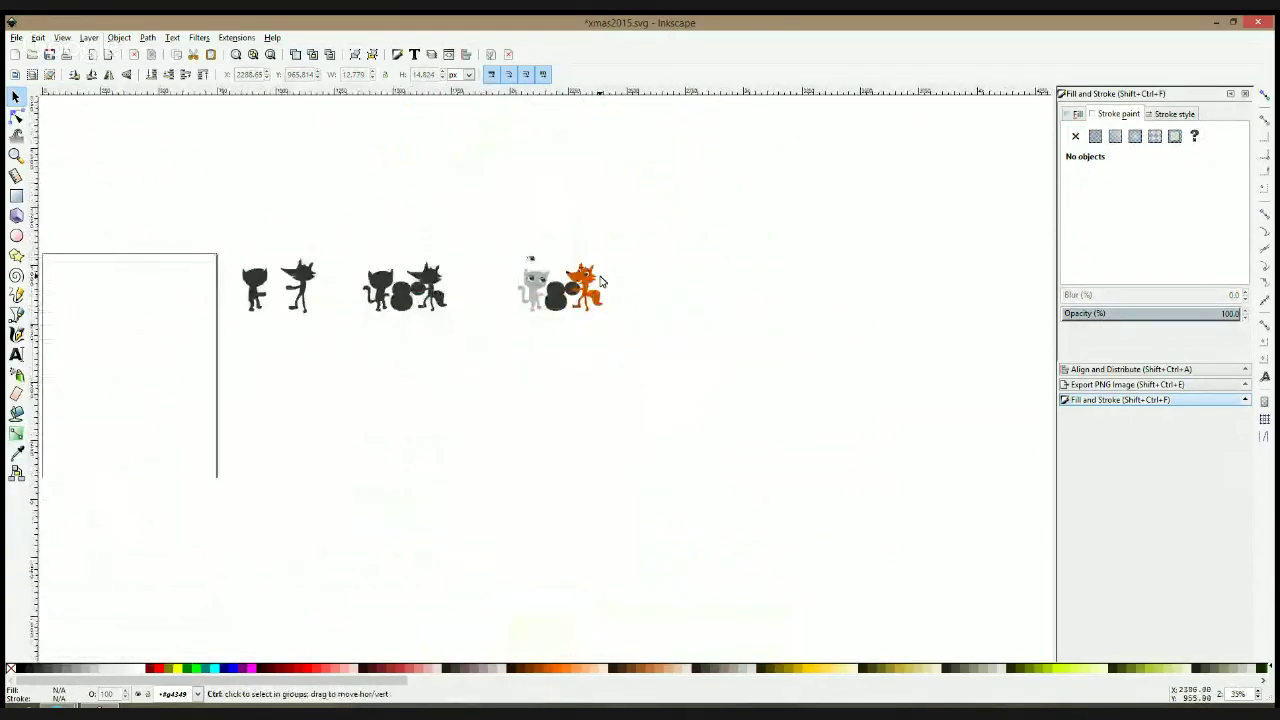
{"action": "scroll", "coordinate": [285, 275], "scroll_direction": "up", "scroll_amount": 2}
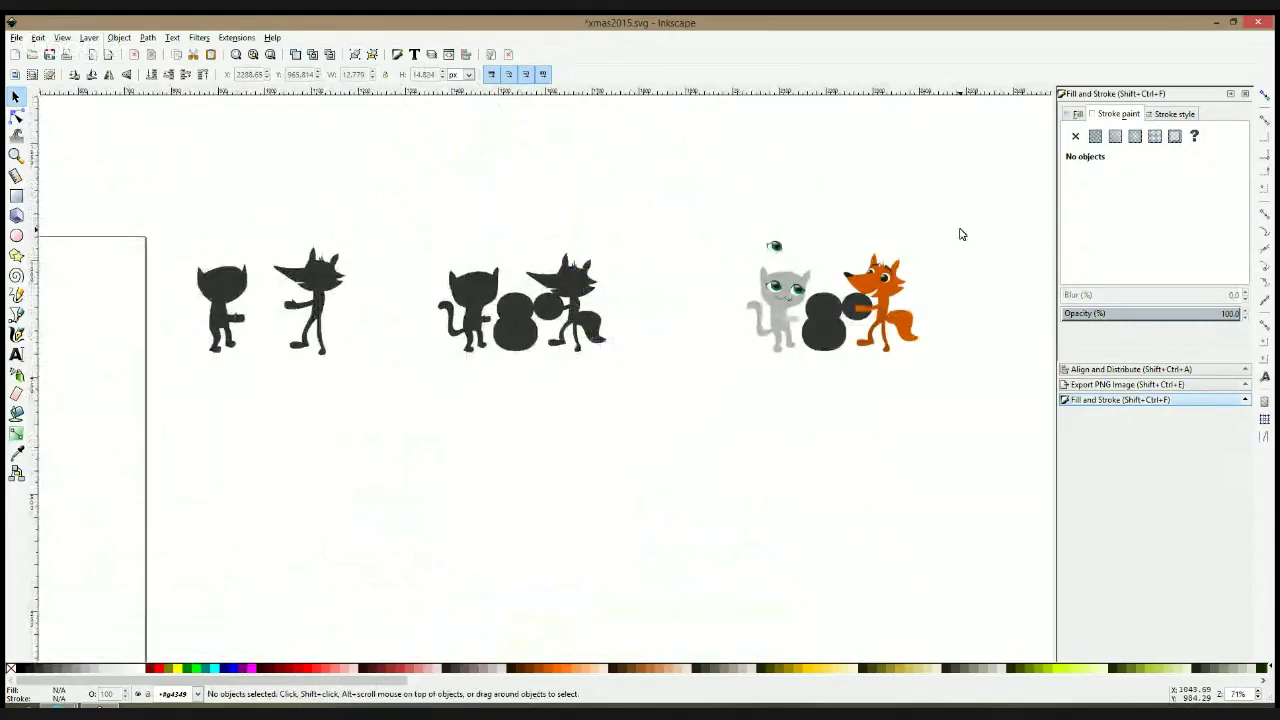
{"action": "scroll", "coordinate": [905, 288], "scroll_direction": "right", "scroll_amount": 10}
{"action": "left_click_drag", "start_coordinate": [496, 244], "coordinate": [230, 392]}
{"action": "key", "text": "ctrl+d"}
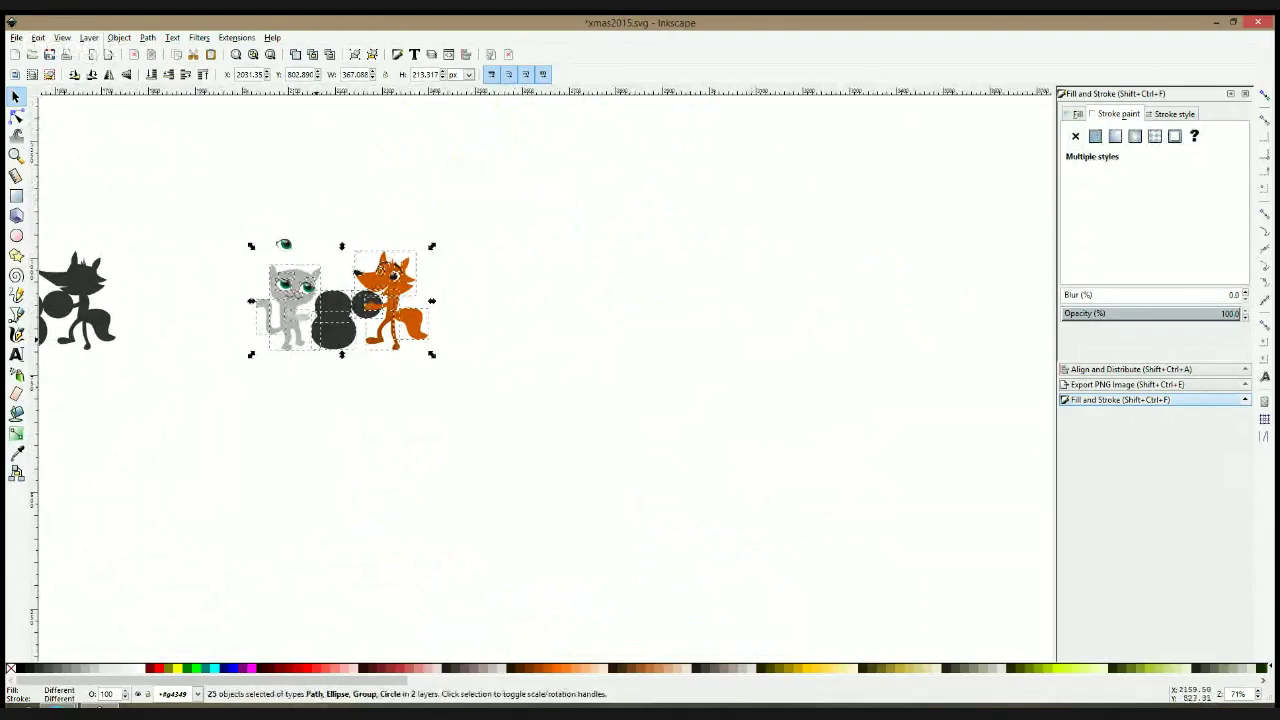
{"action": "left_click_drag", "start_coordinate": [335, 350], "coordinate": [571, 352]}
{"action": "left_click", "coordinate": [677, 304]}
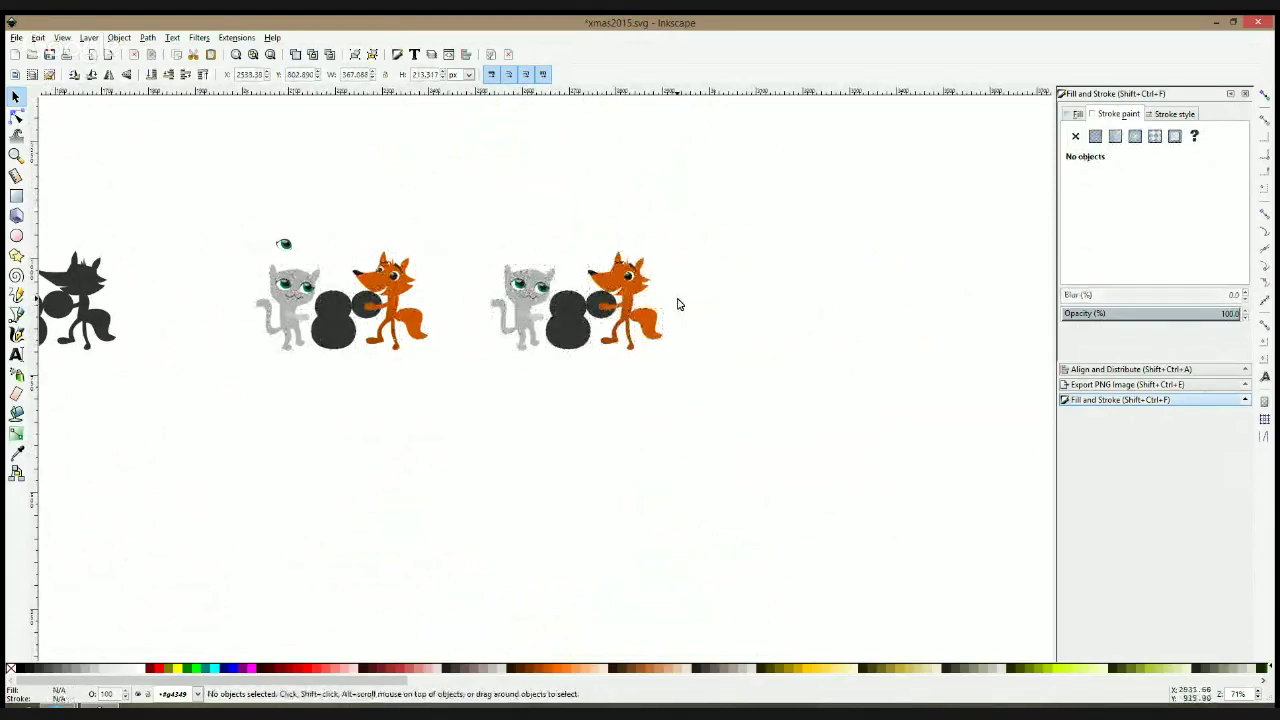
{"action": "left_click_drag", "start_coordinate": [716, 210], "coordinate": [396, 452]}
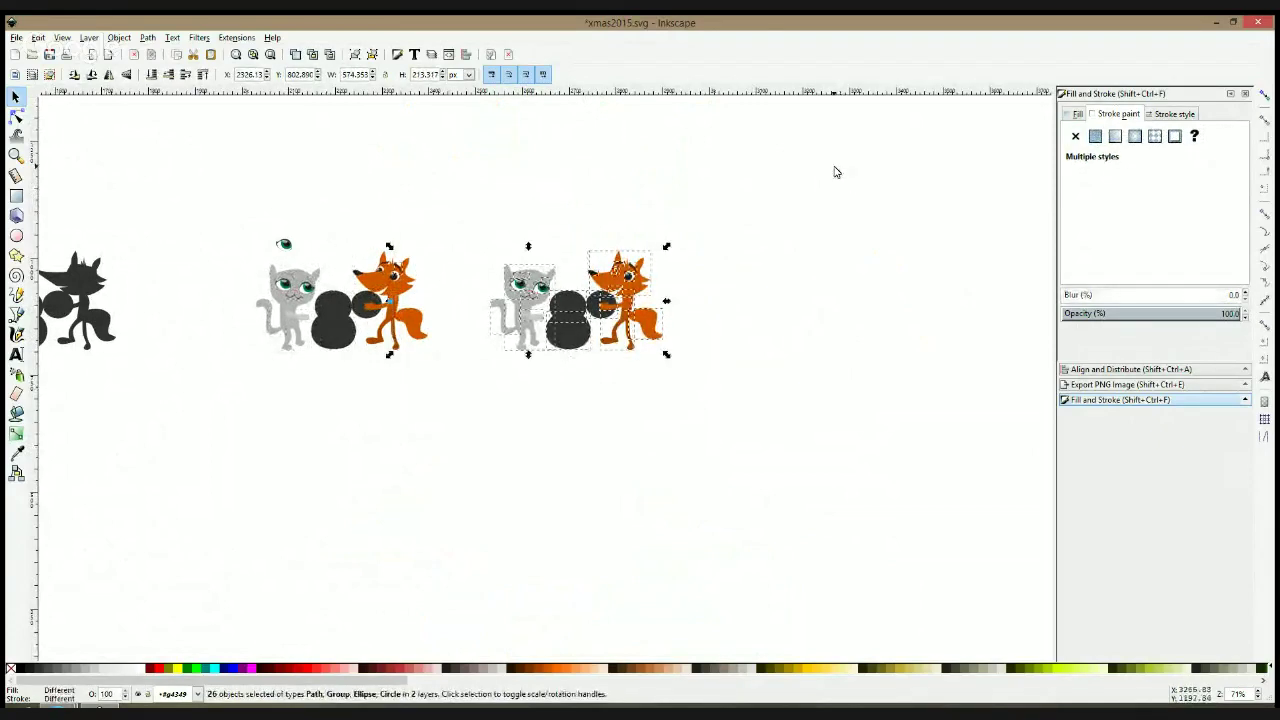
{"action": "key", "text": "Delete"}
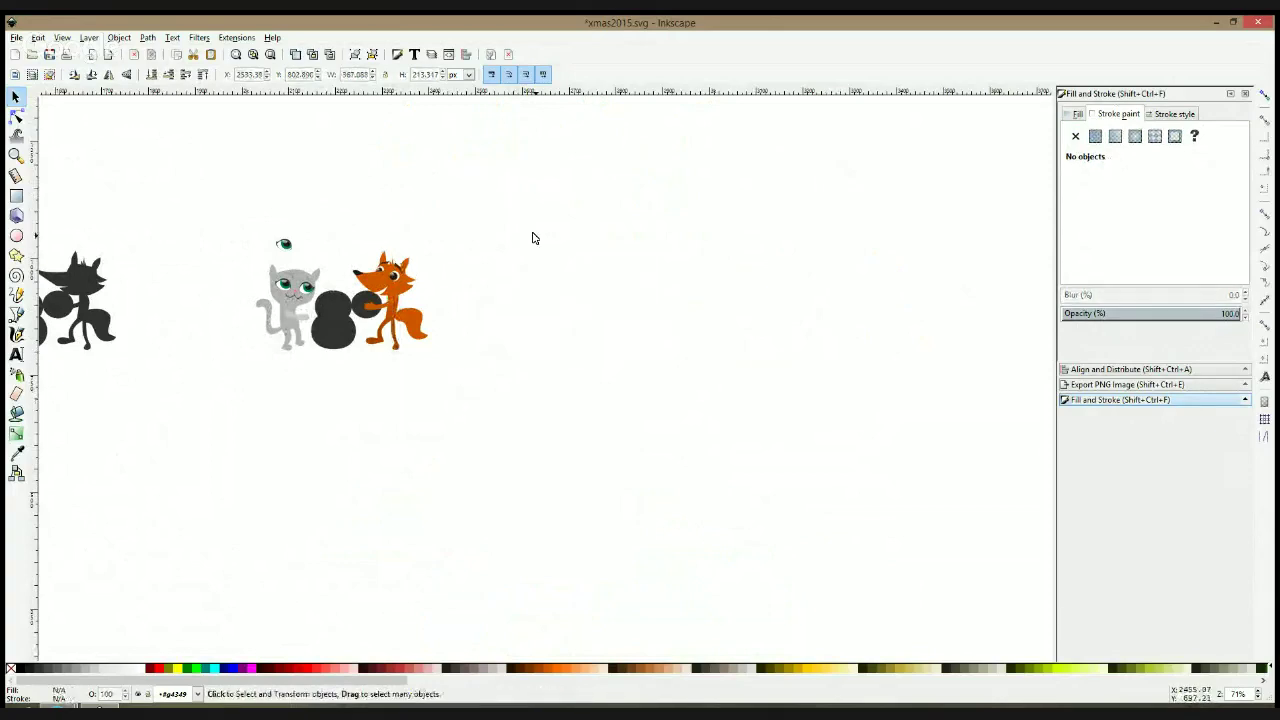
Place a copy of the whole coloured cat, fox and snowball scene beside the original and delete the copy's spare eye
{"action": "mouse_move", "coordinate": [538, 207]}
{"action": "left_mouse_down"}
{"action": "mouse_move", "coordinate": [277, 449]}
{"action": "mouse_move", "coordinate": [229, 451]}
{"action": "left_mouse_up"}
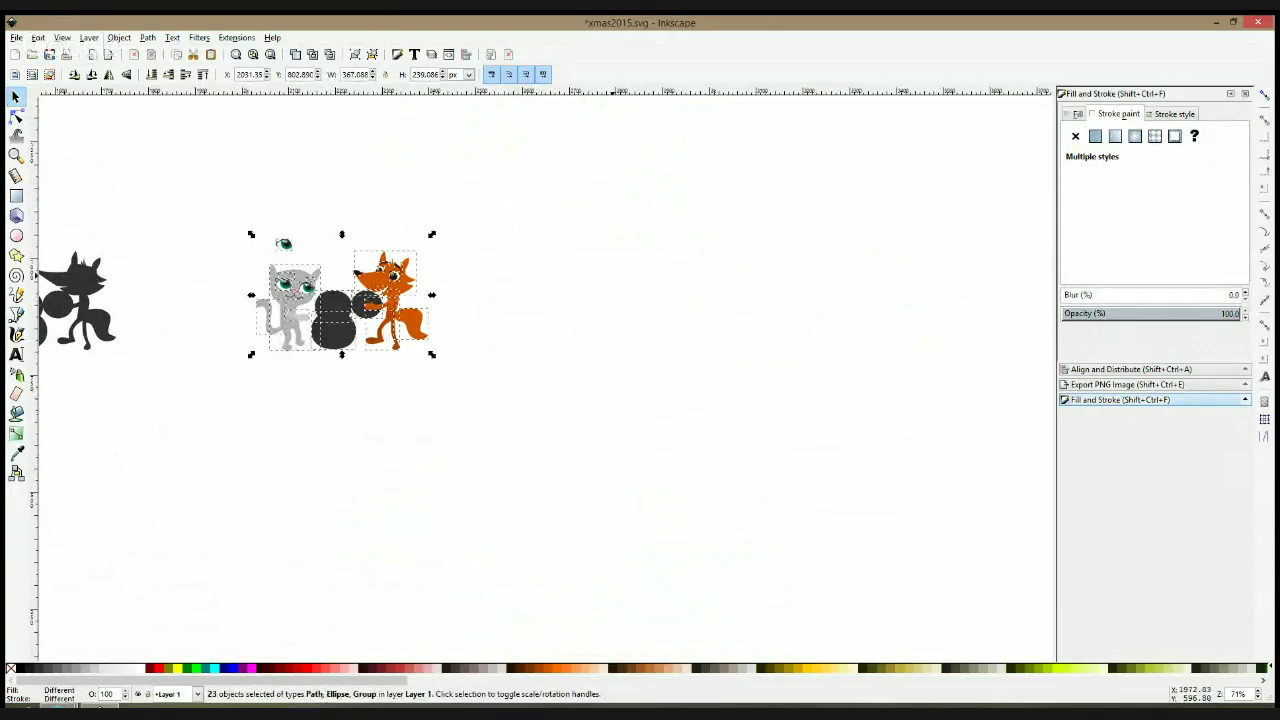
{"action": "key", "text": "ctrl+v"}
{"action": "left_click", "coordinate": [616, 240]}
{"action": "left_click_drag", "start_coordinate": [538, 218], "coordinate": [493, 259]}
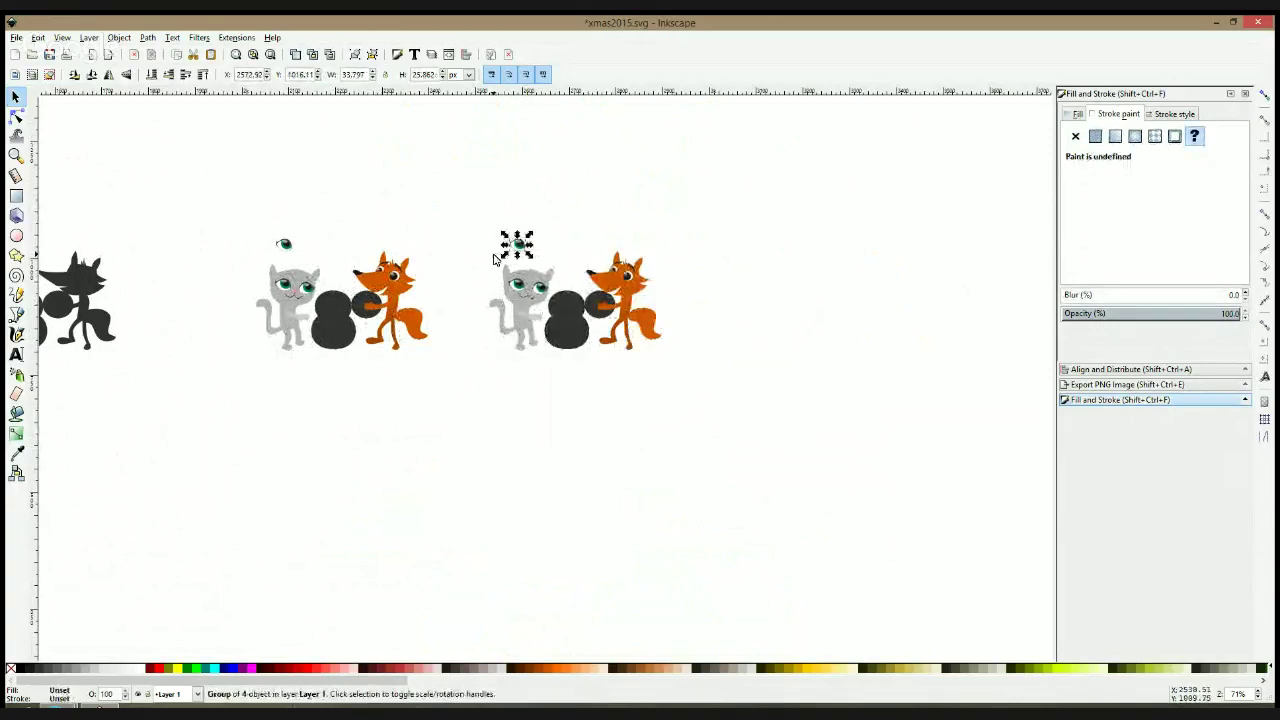
{"action": "key", "text": "Delete"}
Move the node on the copied cat's lower back outward and bend the back's curve inward below the neck to form a waist
{"action": "scroll", "coordinate": [641, 266], "scroll_direction": "up", "scroll_amount": 2}
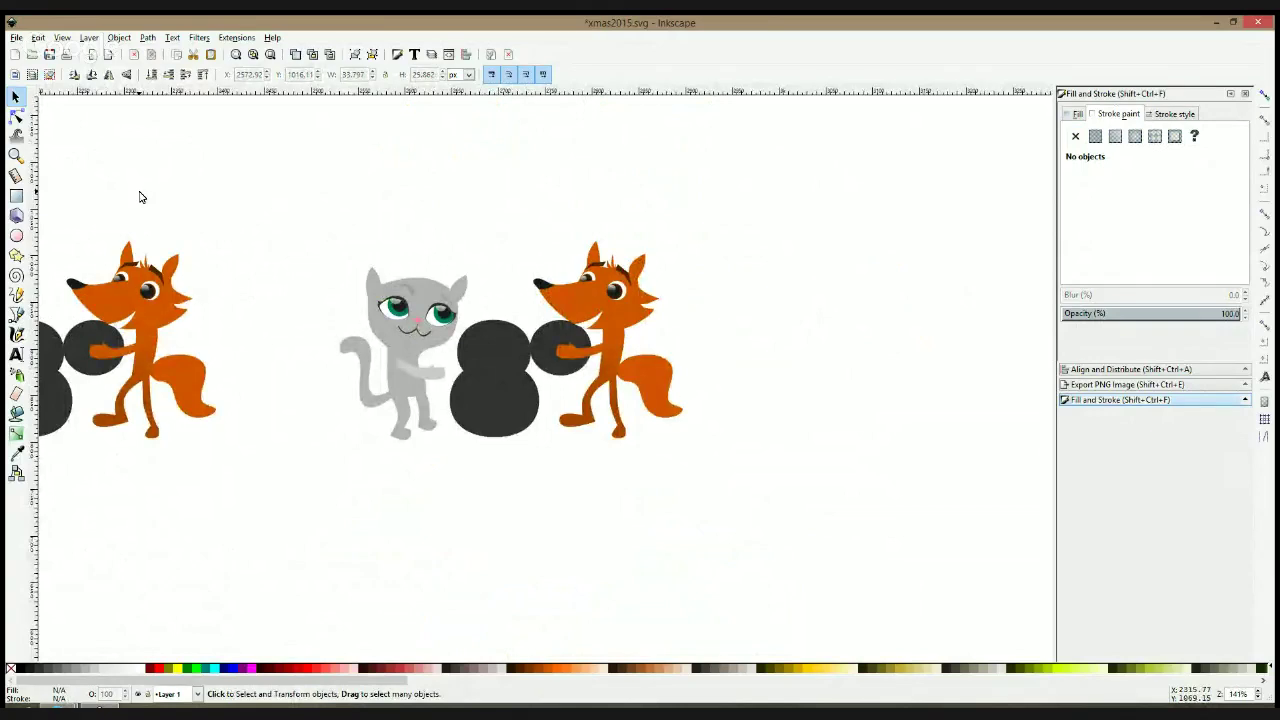
{"action": "left_click", "coordinate": [16, 116]}
{"action": "scroll", "coordinate": [378, 300], "scroll_direction": "up", "scroll_amount": 2}
{"action": "left_click", "coordinate": [405, 497]}
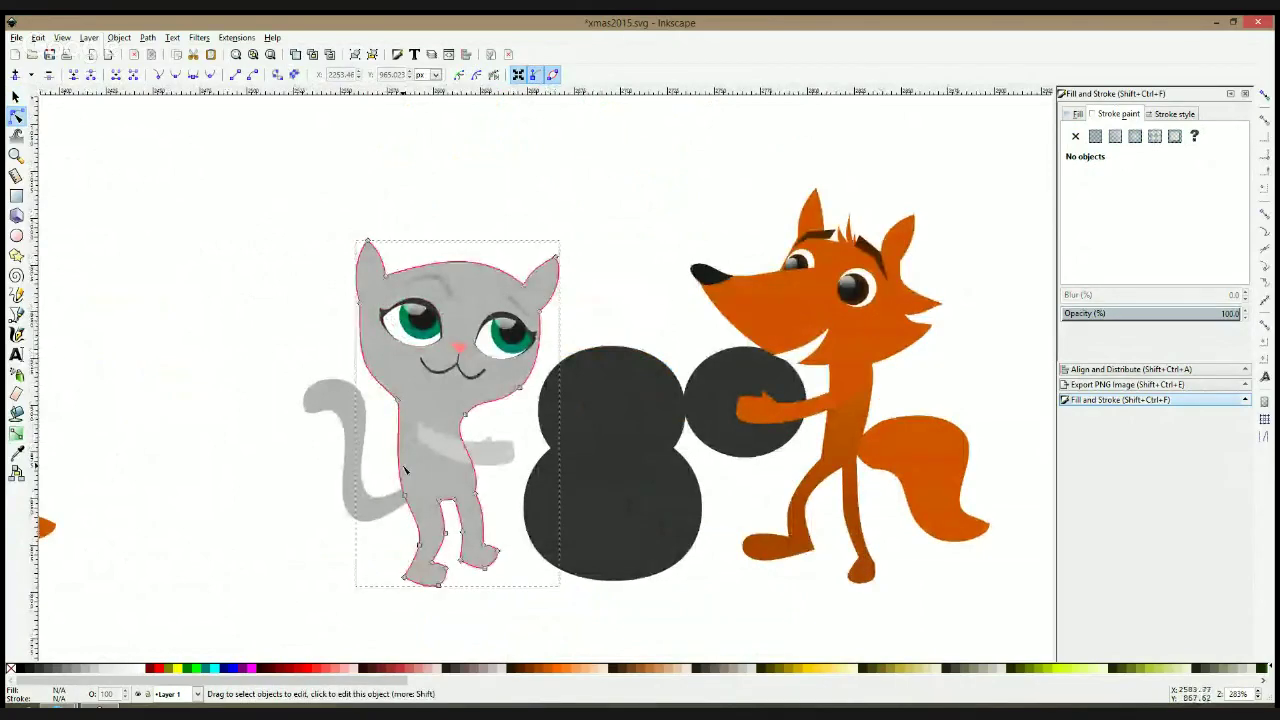
{"action": "left_click", "coordinate": [398, 497]}
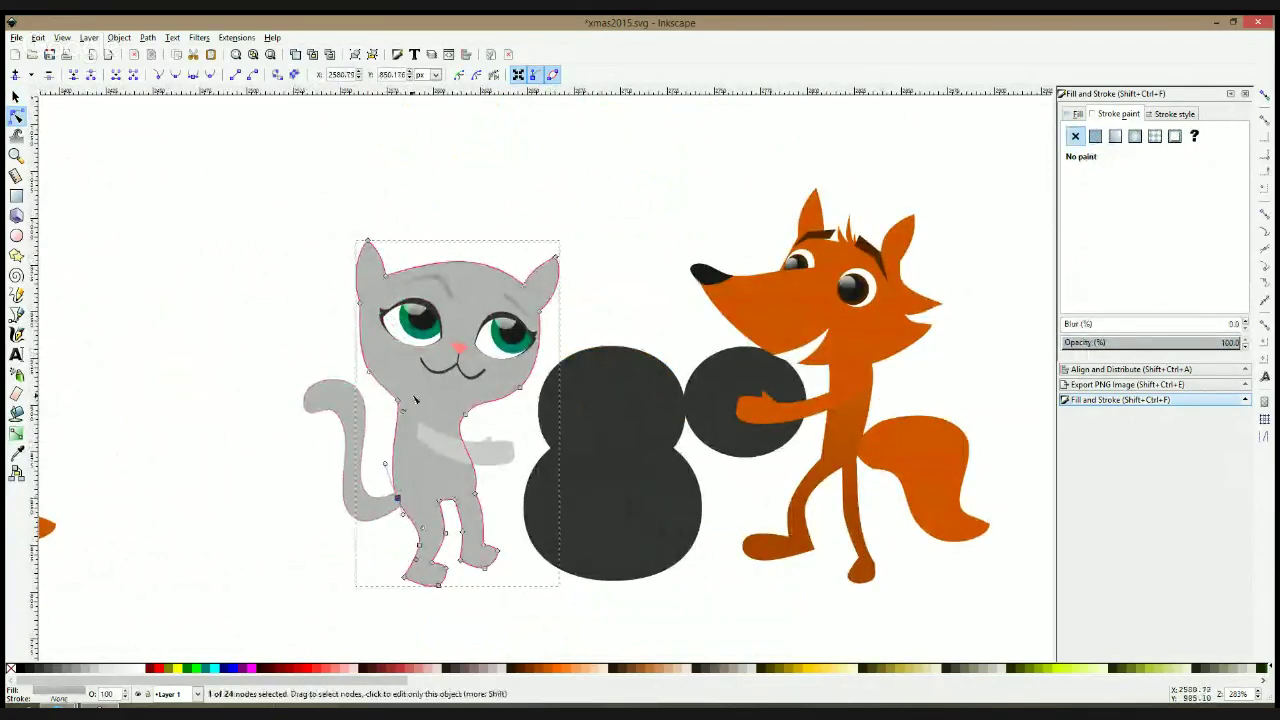
{"action": "left_click_drag", "start_coordinate": [403, 411], "coordinate": [425, 416]}
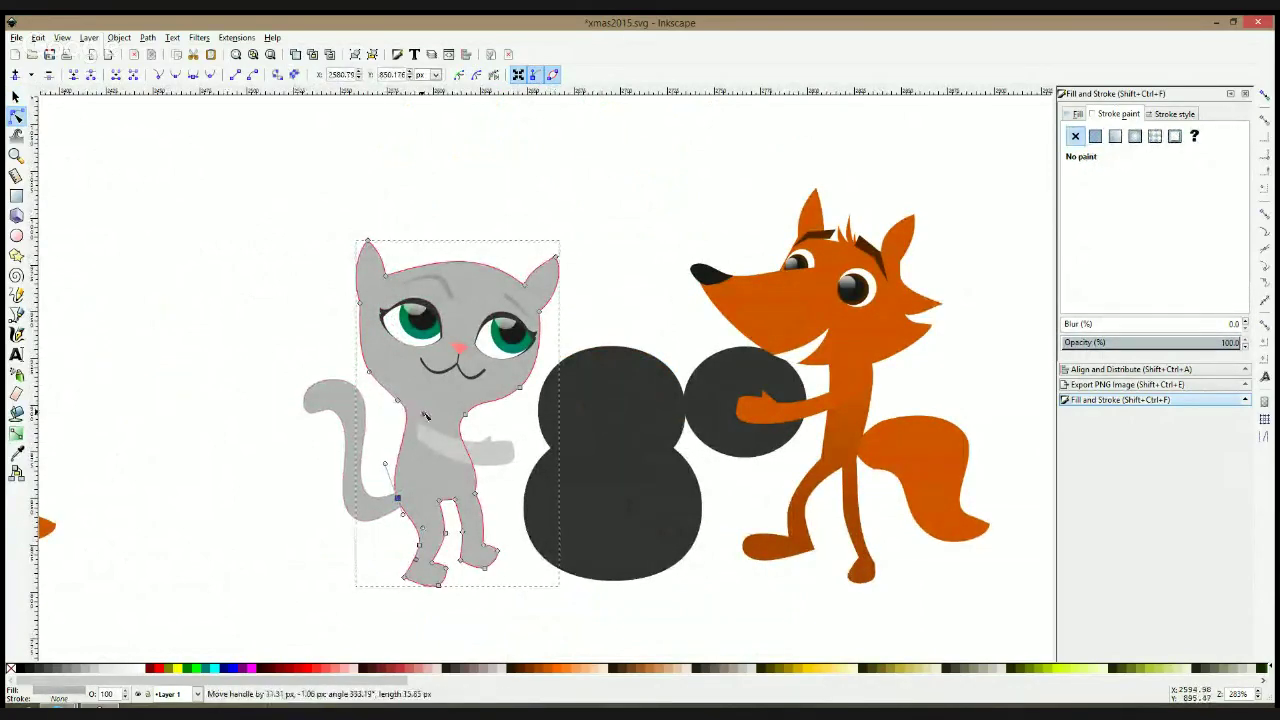
{"action": "left_click", "coordinate": [366, 502]}
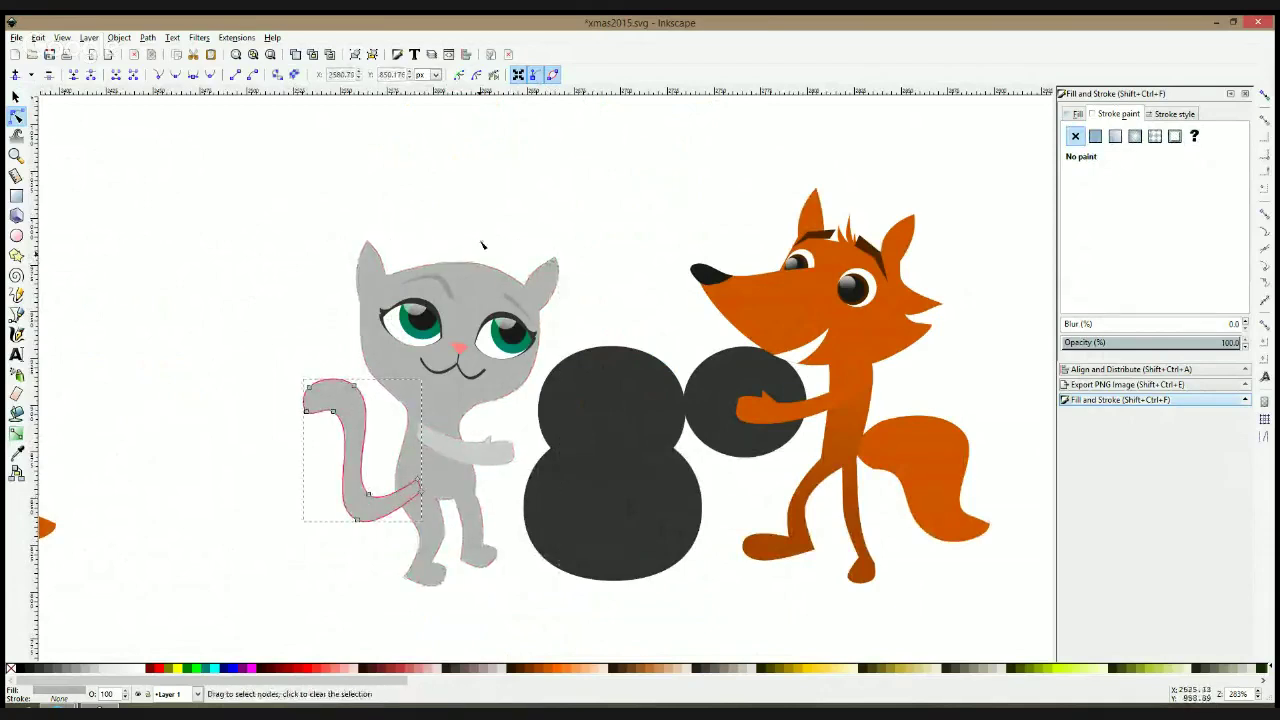
{"action": "left_click", "coordinate": [478, 272]}
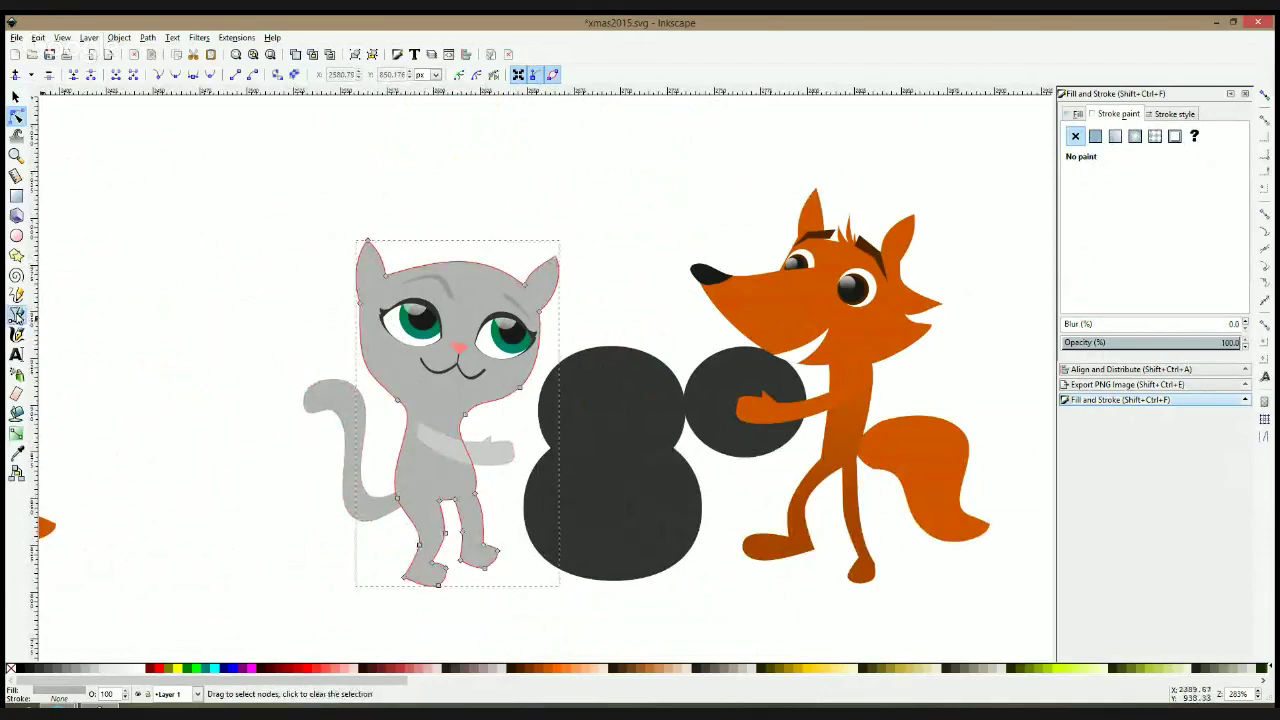
Draw a closed spiky hair tuft with straight segments on top of the cat's head between the ears
{"action": "left_click", "coordinate": [16, 314]}
{"action": "scroll", "coordinate": [510, 258], "scroll_direction": "up", "scroll_amount": 2, "text": "ctrl"}
{"action": "left_click", "coordinate": [416, 271]}
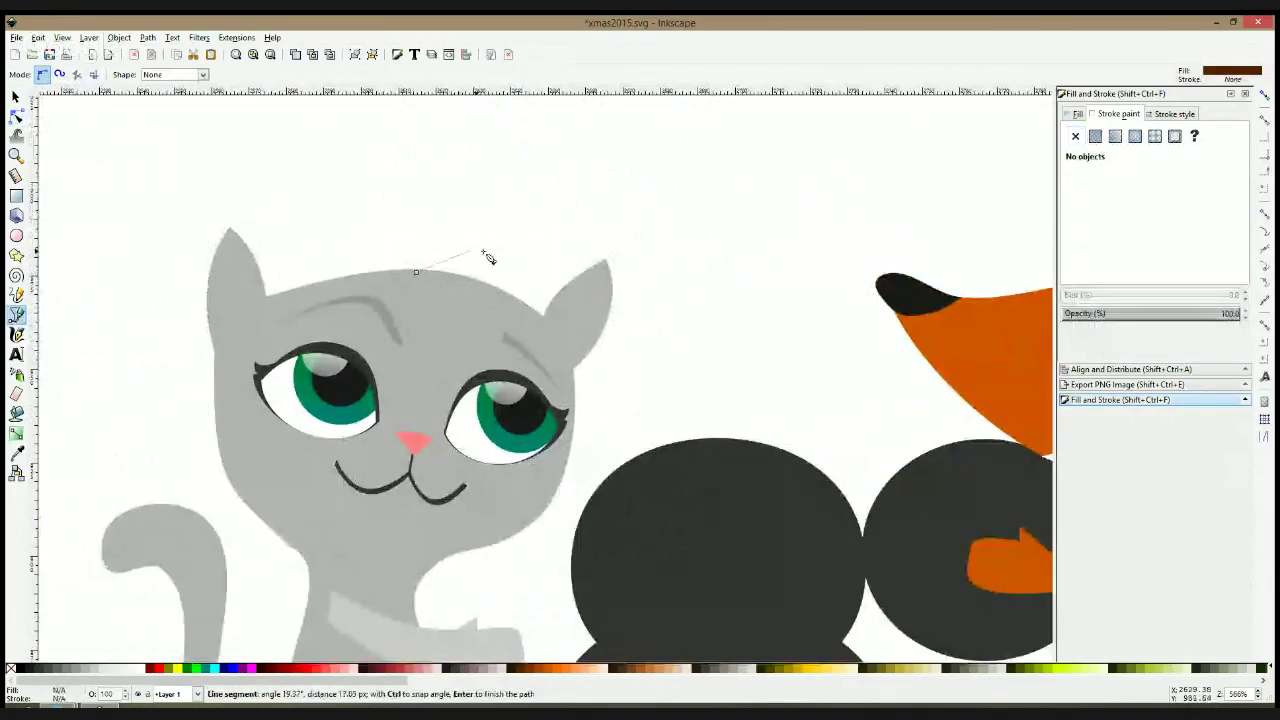
{"action": "left_click", "coordinate": [500, 218]}
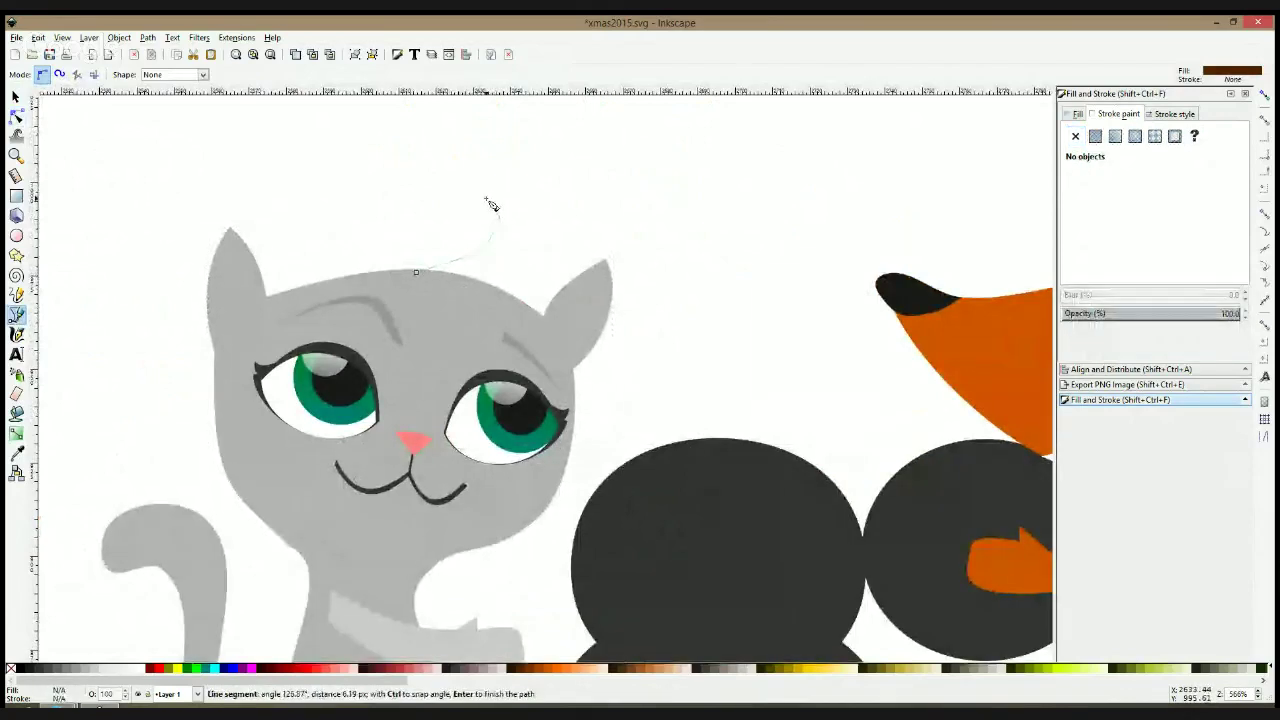
{"action": "left_click", "coordinate": [486, 199]}
{"action": "left_click", "coordinate": [517, 227]}
{"action": "left_click", "coordinate": [511, 241]}
{"action": "left_click", "coordinate": [525, 215]}
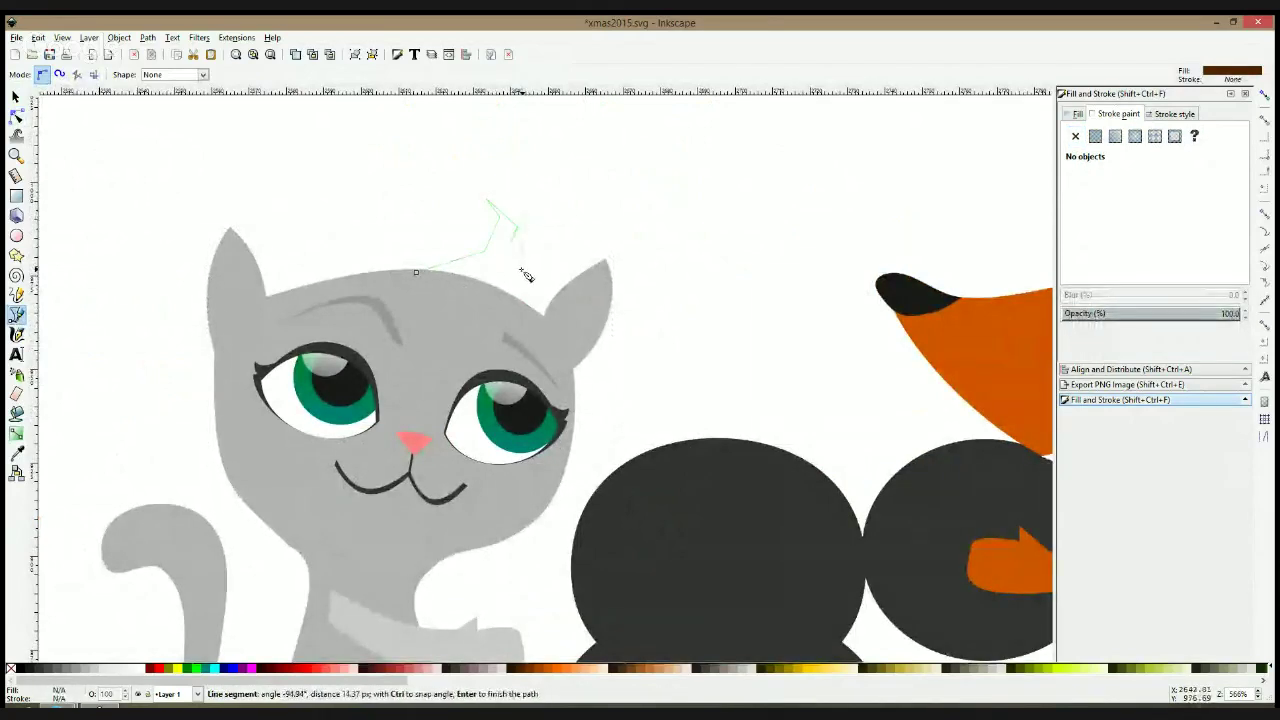
{"action": "left_click", "coordinate": [521, 269]}
{"action": "left_click", "coordinate": [537, 252]}
{"action": "left_click", "coordinate": [496, 320]}
{"action": "left_click", "coordinate": [417, 272]}
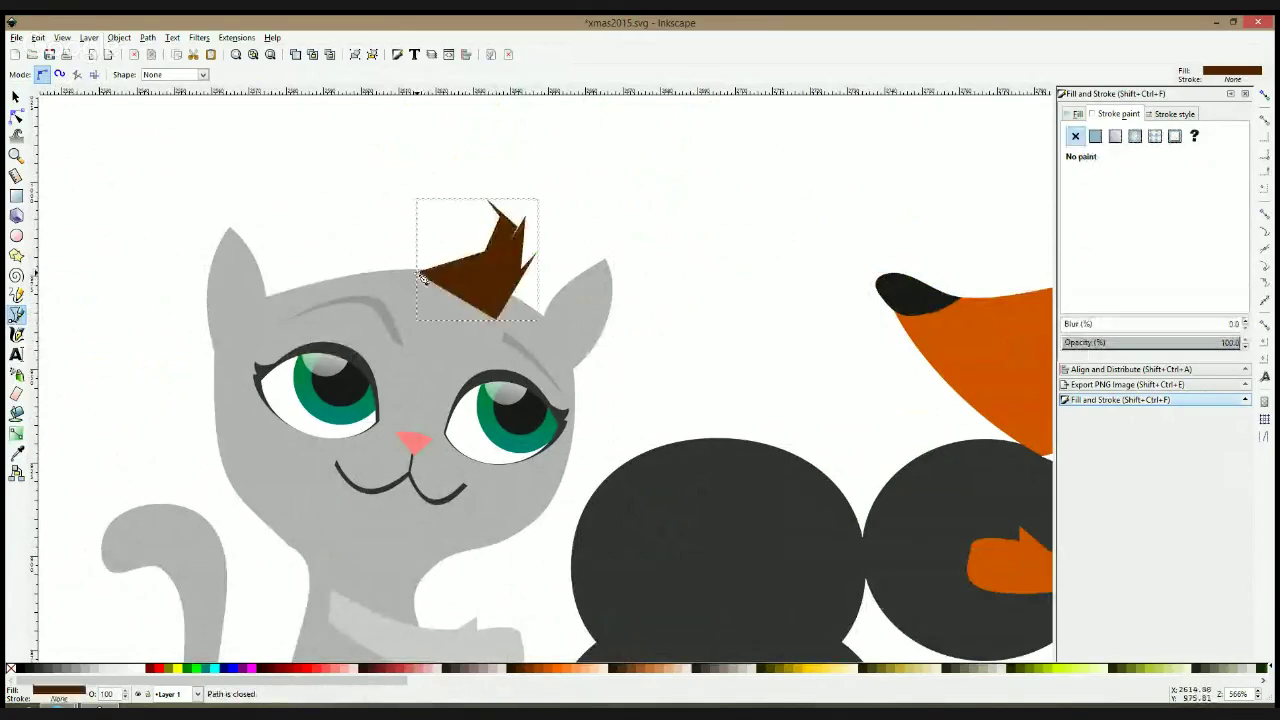
Bend the straight edges of the cat's hair tuft into curved, flame-like locks and adjust the spike nodes
{"action": "left_click", "coordinate": [17, 118]}
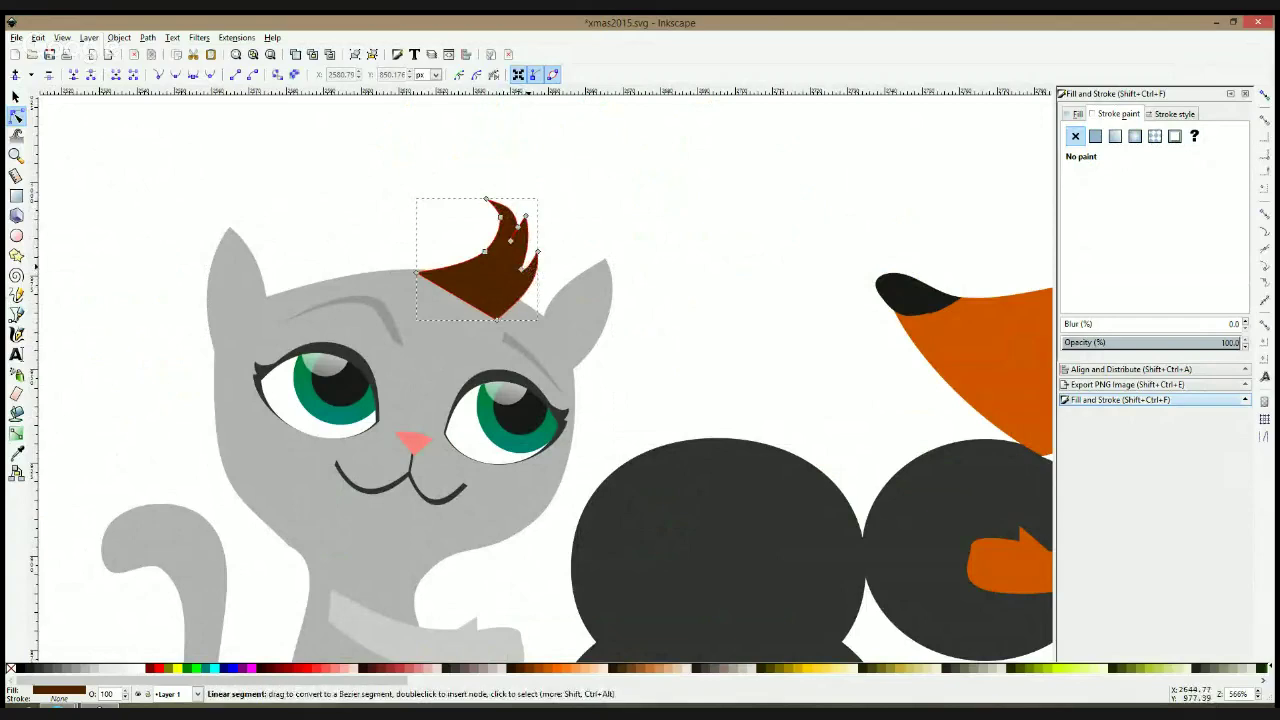
{"action": "key", "text": "s"}
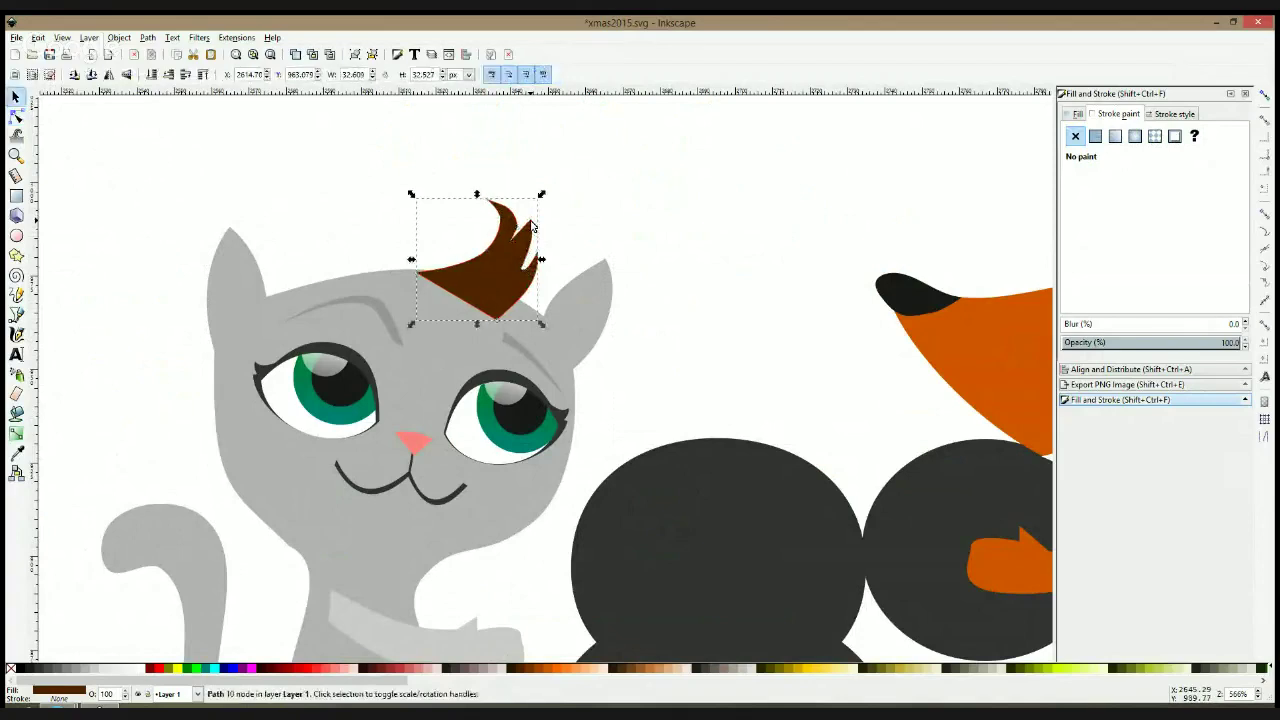
{"action": "left_click", "coordinate": [16, 117]}
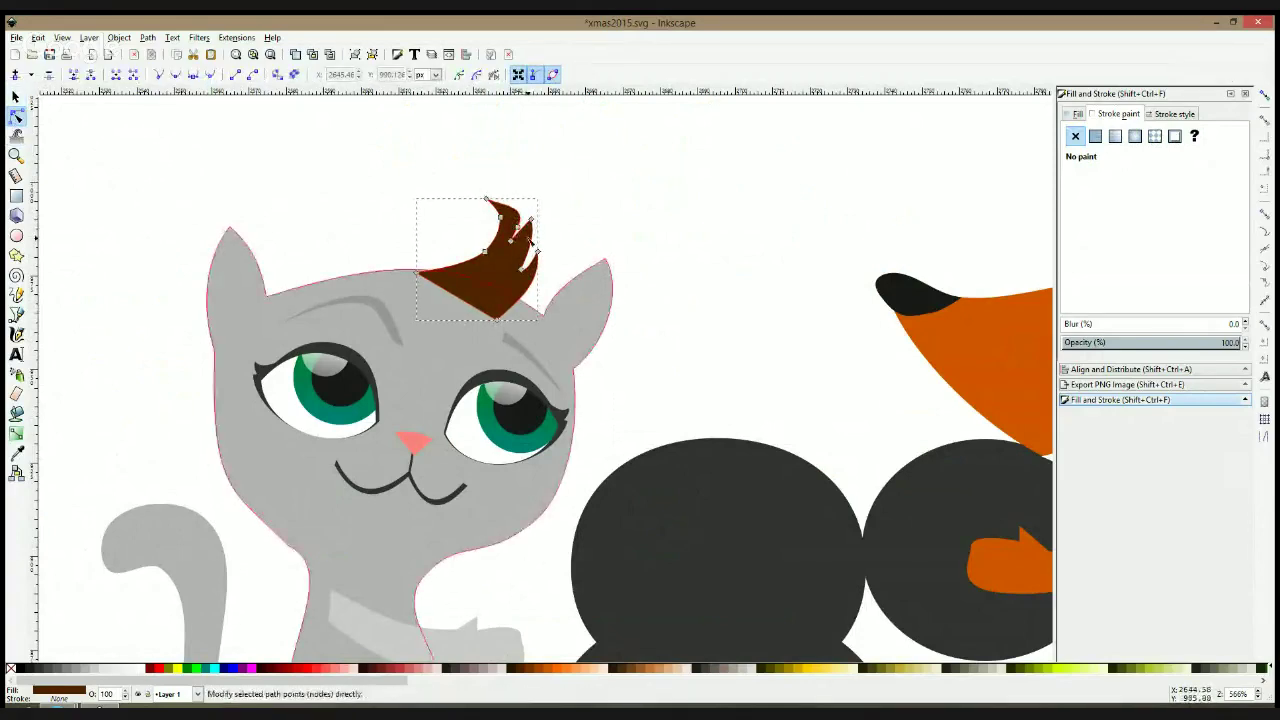
{"action": "left_click", "coordinate": [518, 229]}
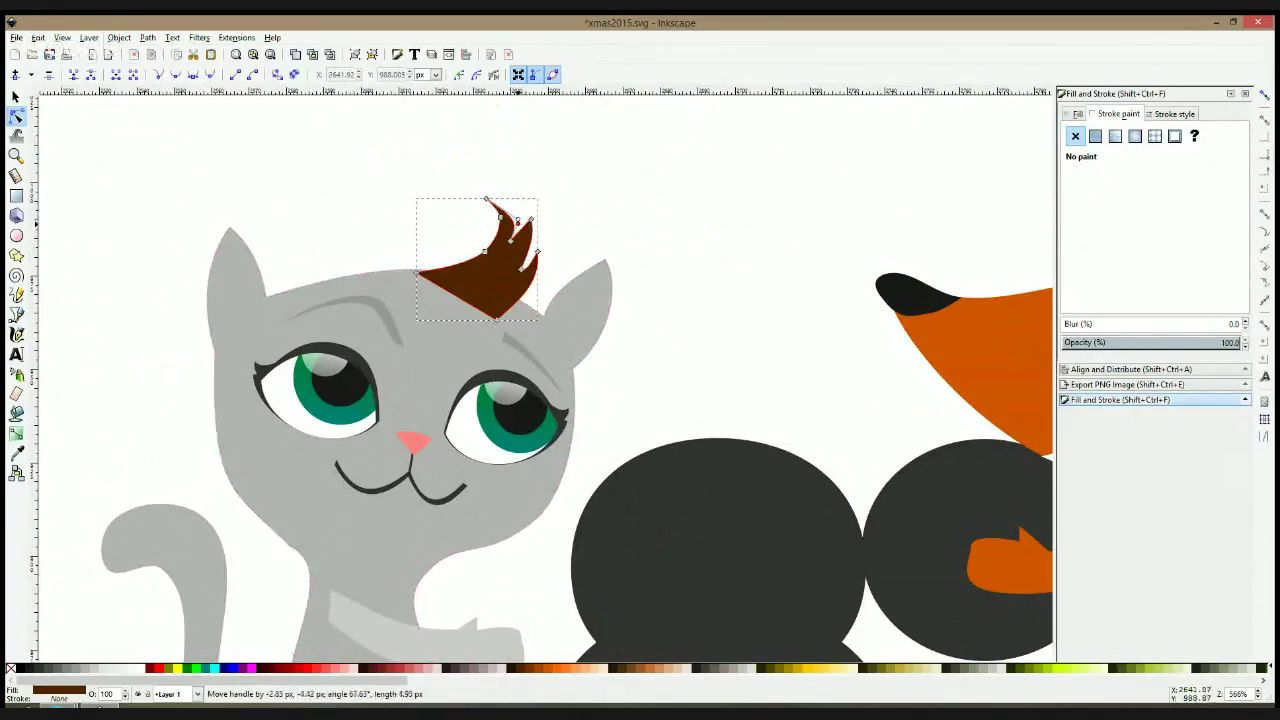
Unite the brown hair tuft with the cat's grey head and body into one shape
{"action": "left_click", "coordinate": [452, 344], "text": "shift"}
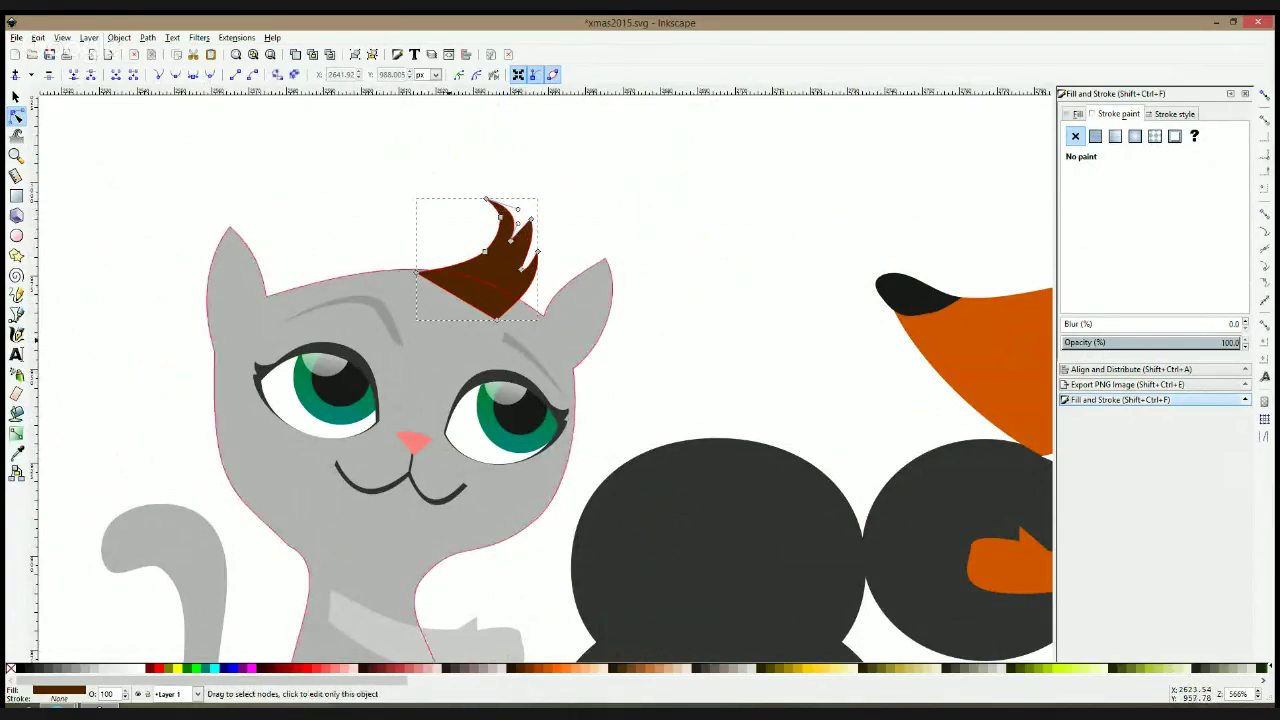
{"action": "key", "text": "ctrl+plus"}
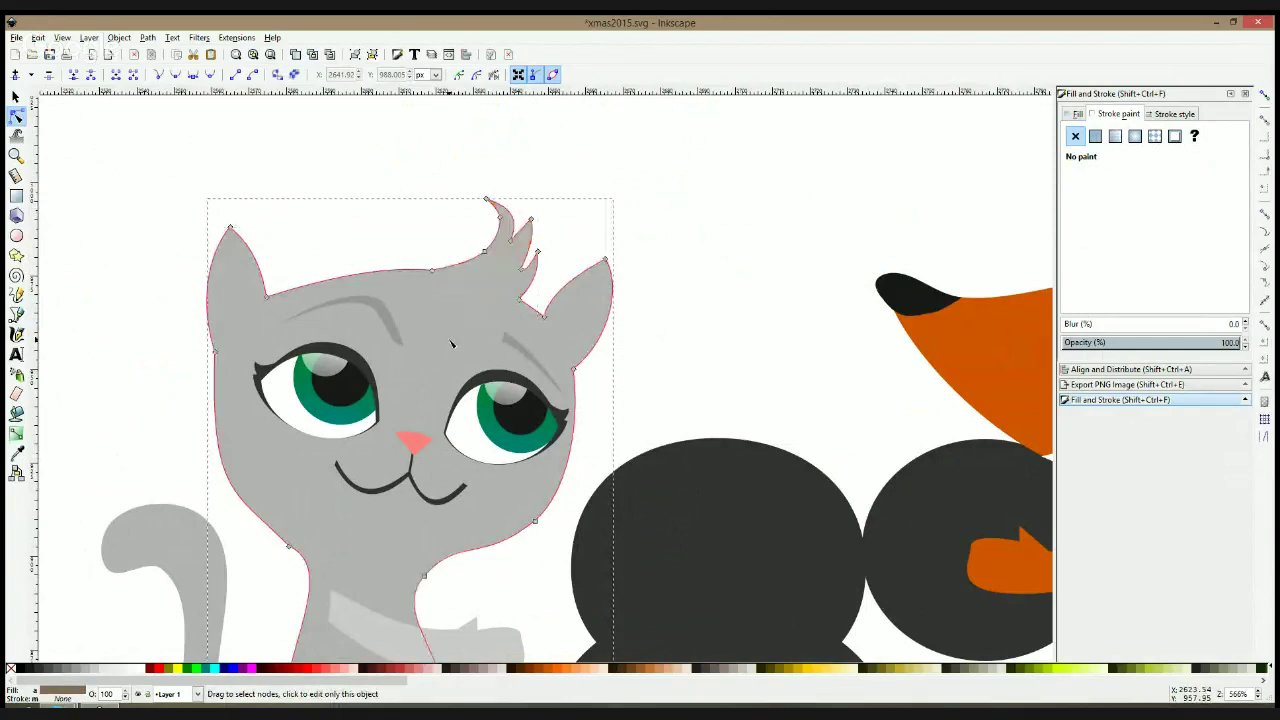
{"action": "left_click", "coordinate": [428, 262]}
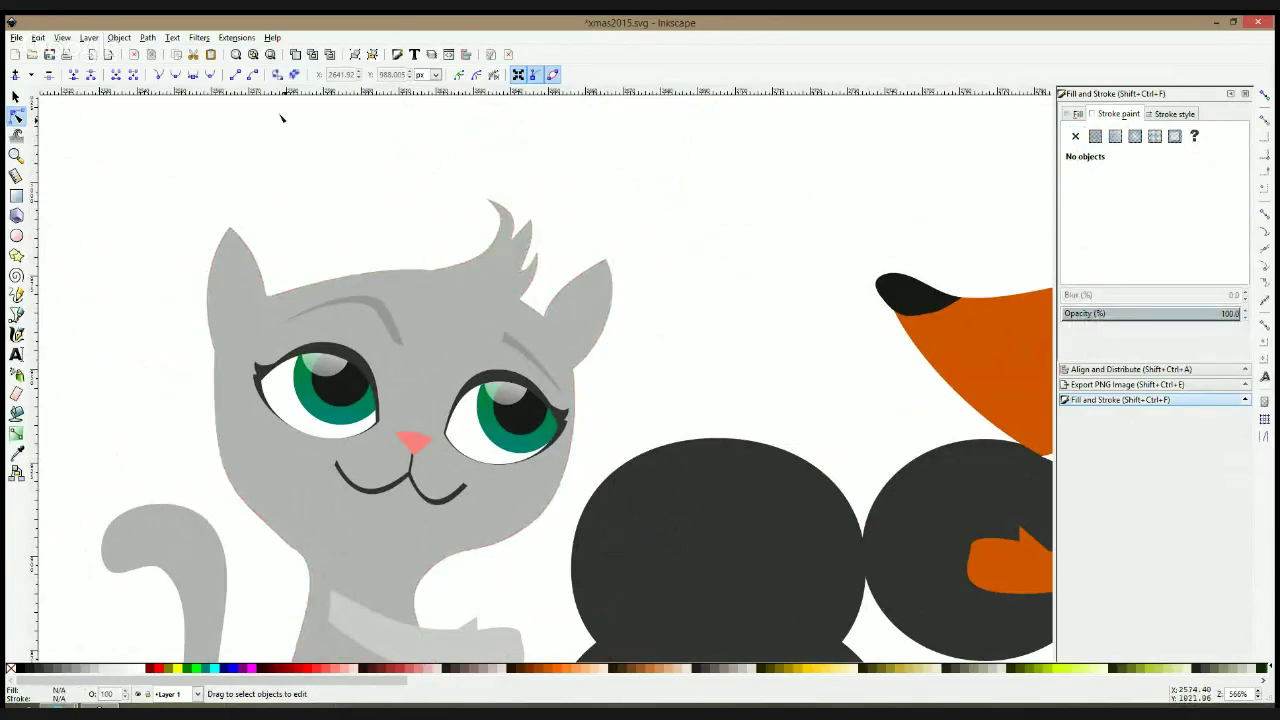
{"action": "left_click", "coordinate": [437, 279]}
Draw a closed four-cornered band with straight segments across the cat's forehead from ear to ear
{"action": "left_click", "coordinate": [15, 314]}
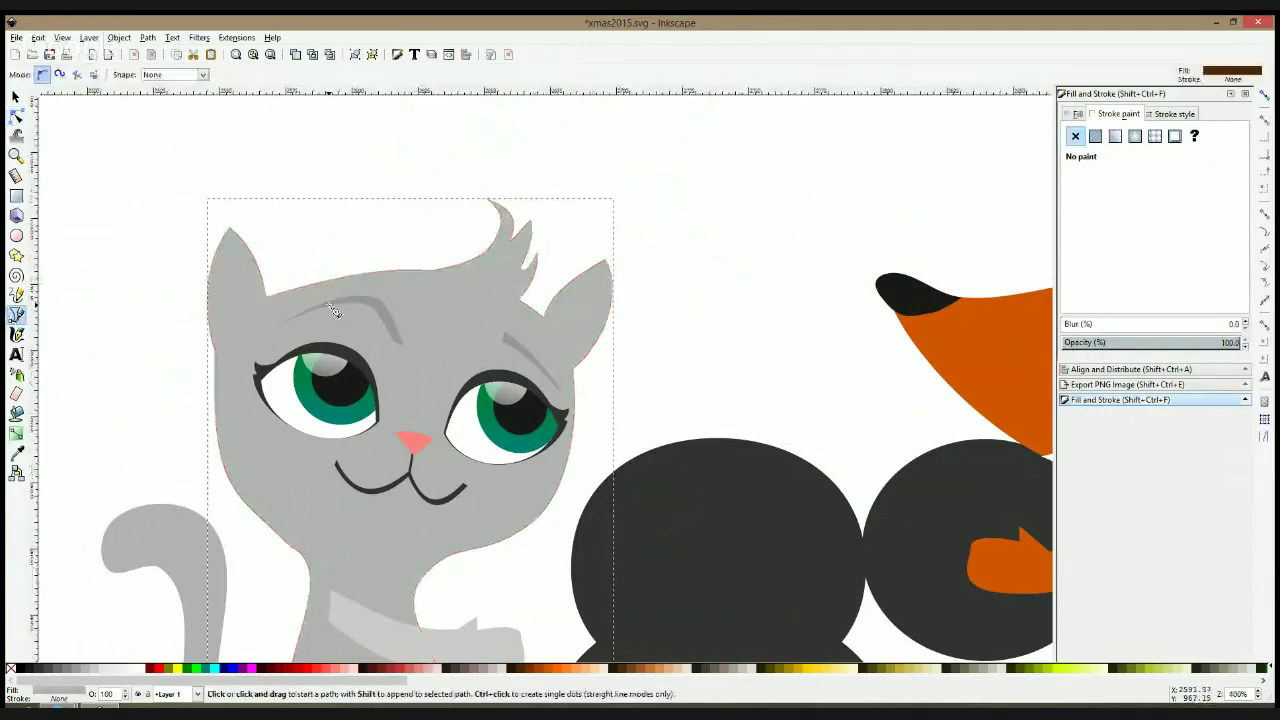
{"action": "key", "text": "5"}
{"action": "left_click", "coordinate": [448, 326]}
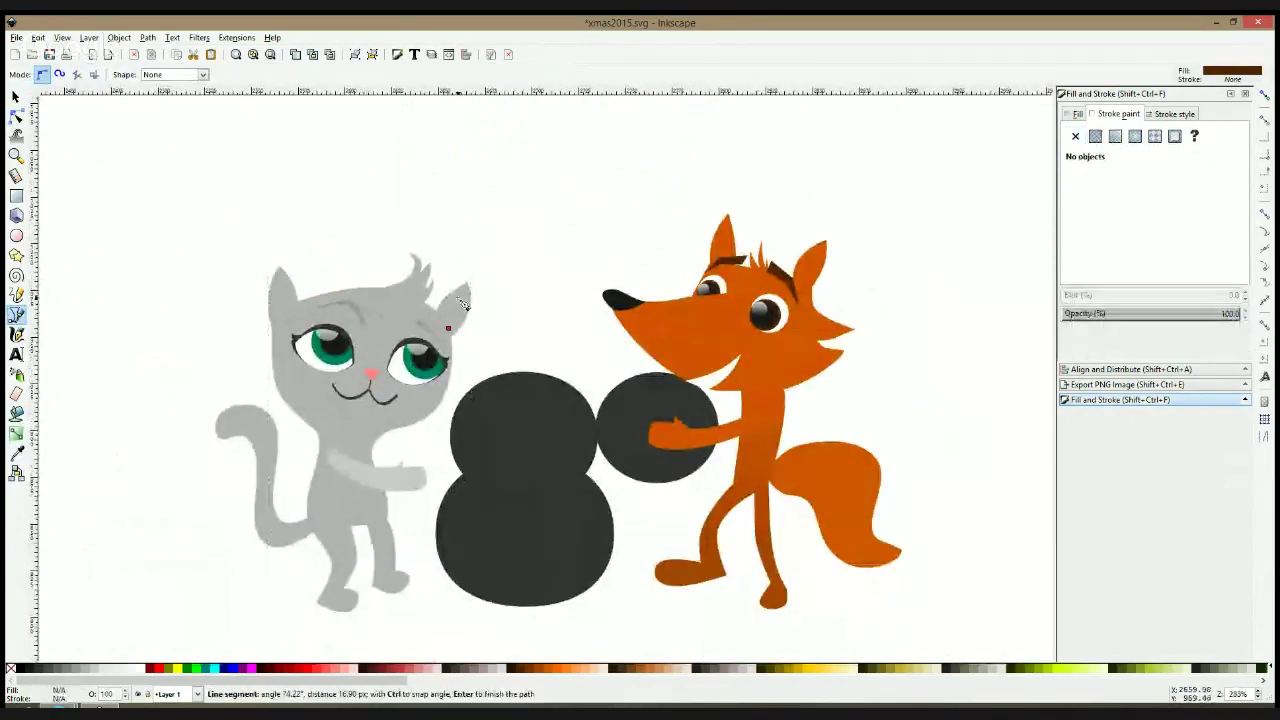
{"action": "left_click", "coordinate": [284, 284]}
{"action": "left_click", "coordinate": [284, 316]}
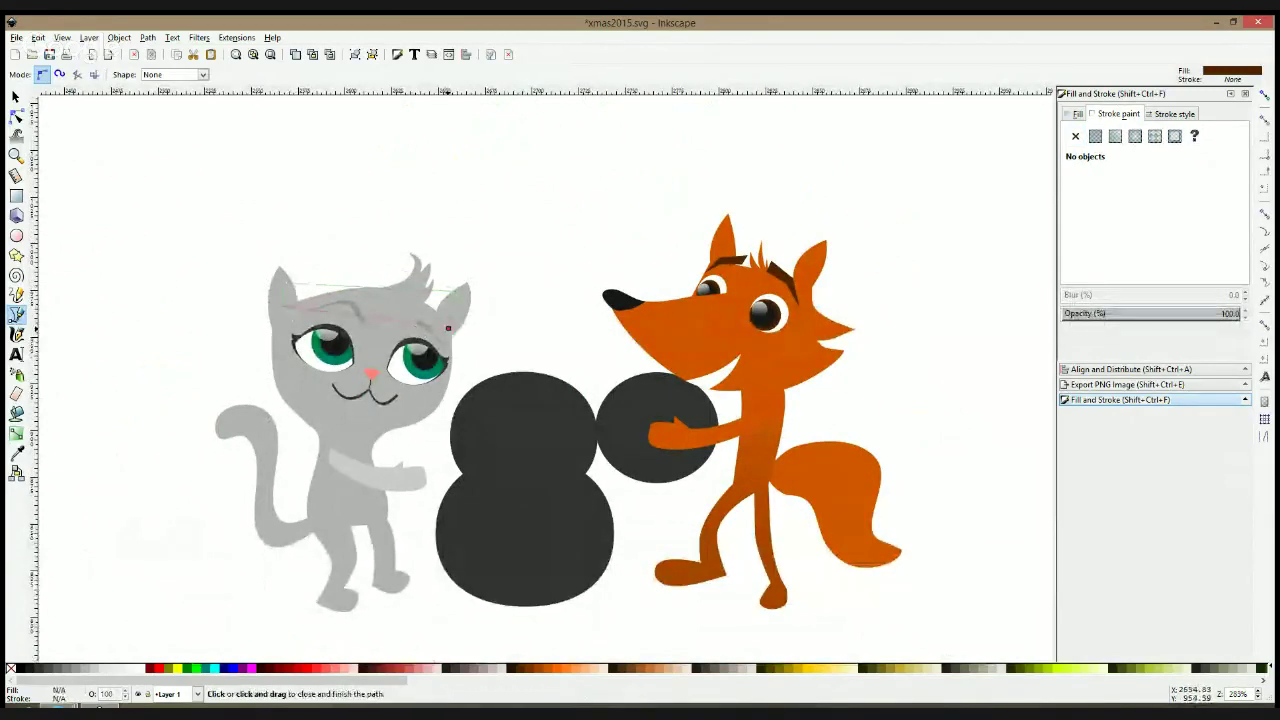
{"action": "left_click", "coordinate": [449, 327]}
Round the band's upper edge and its snowball-side end, using an added node on top, and lower the band behind the cat
{"action": "left_click", "coordinate": [15, 116]}
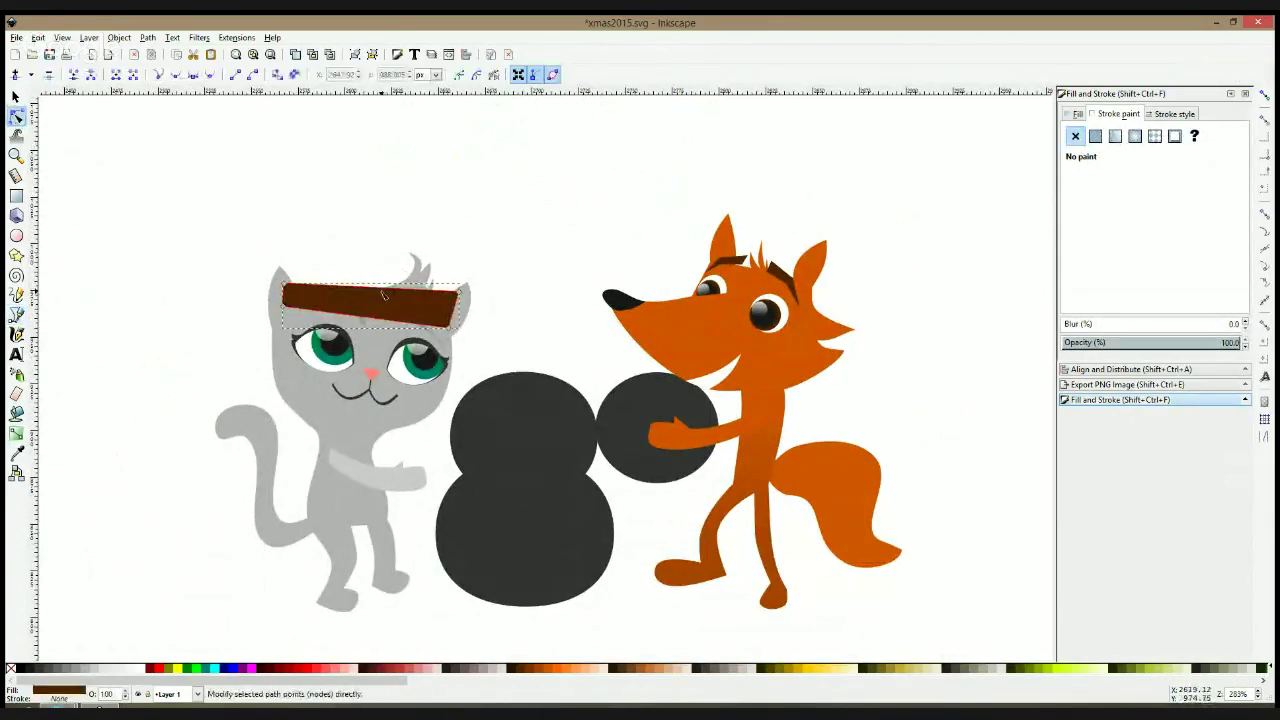
{"action": "left_click_drag", "start_coordinate": [380, 276], "coordinate": [382, 268]}
{"action": "left_click", "coordinate": [460, 292], "text": "ctrl"}
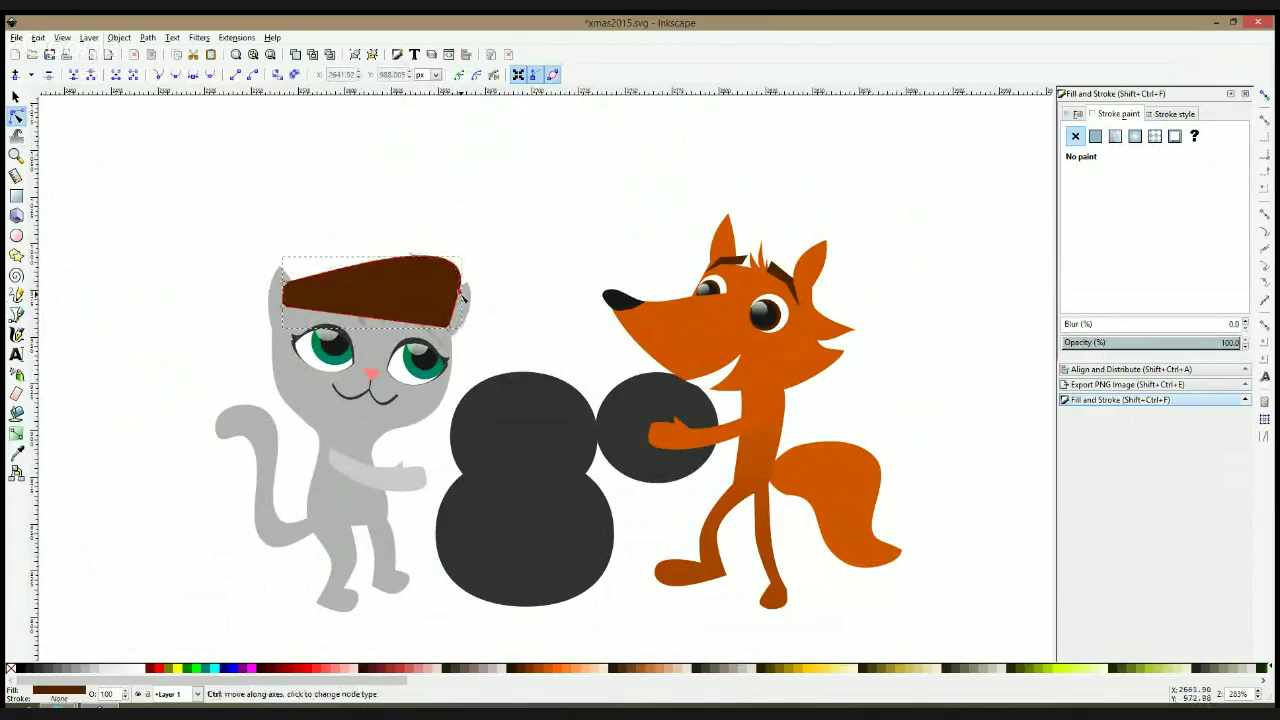
{"action": "left_click_drag", "start_coordinate": [455, 309], "coordinate": [460, 312]}
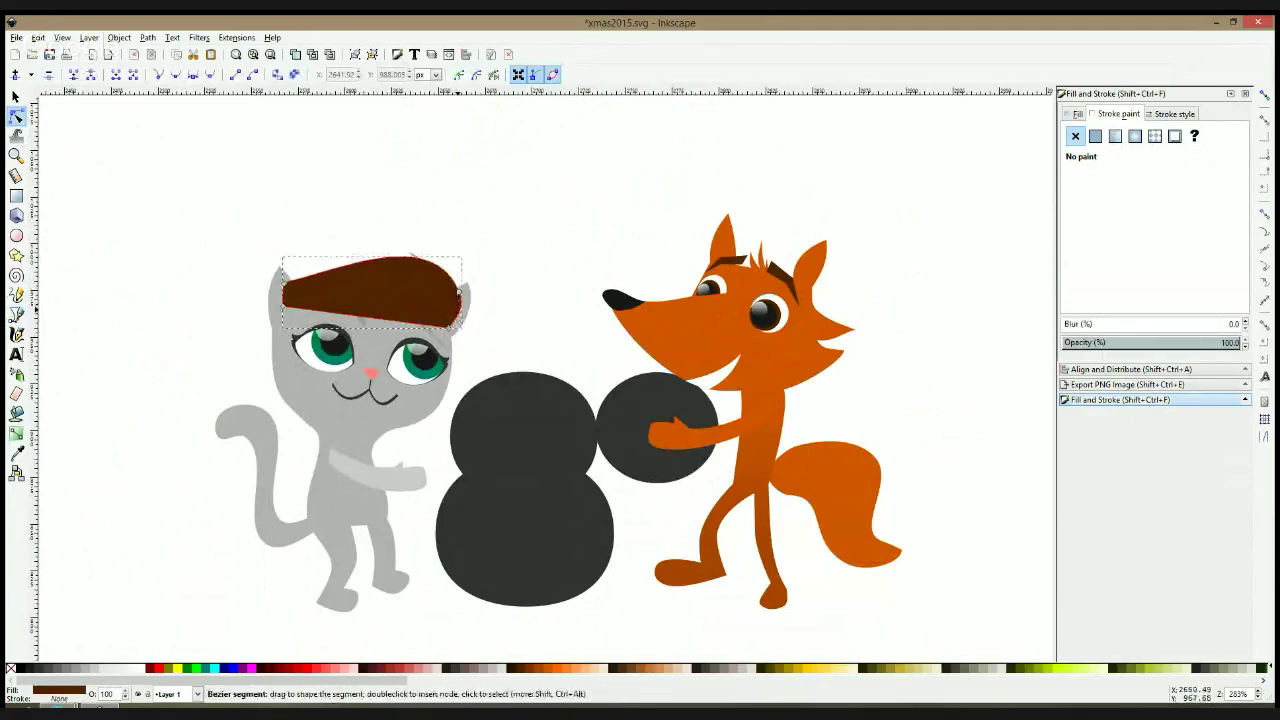
{"action": "double_click", "coordinate": [400, 259]}
{"action": "left_click_drag", "start_coordinate": [400, 259], "coordinate": [380, 272]}
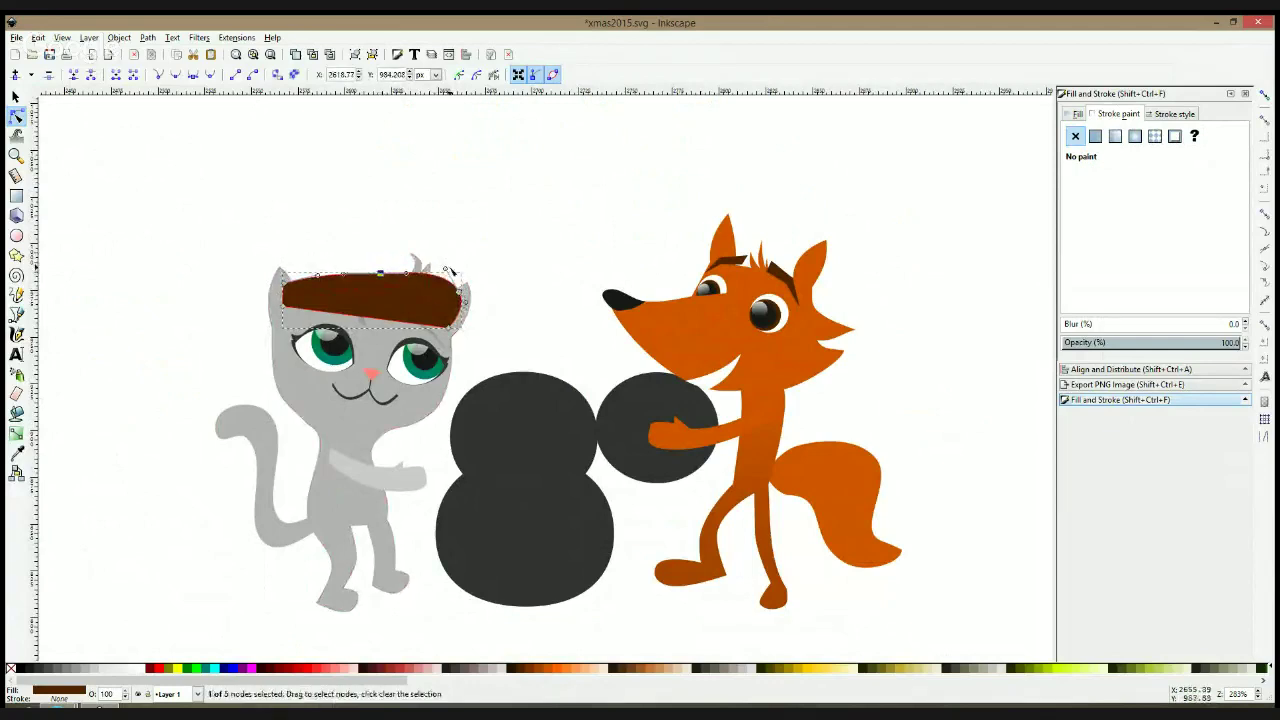
{"action": "key", "text": "s"}
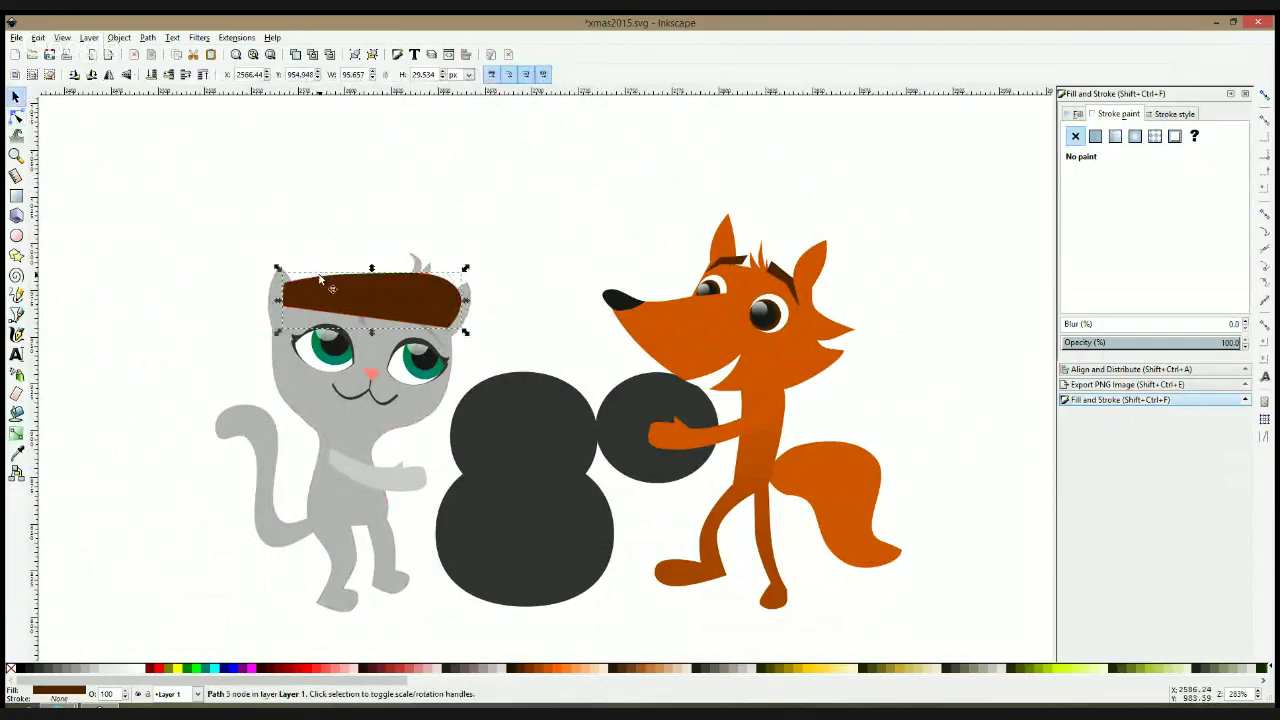
{"action": "key", "text": "Page_Down"}
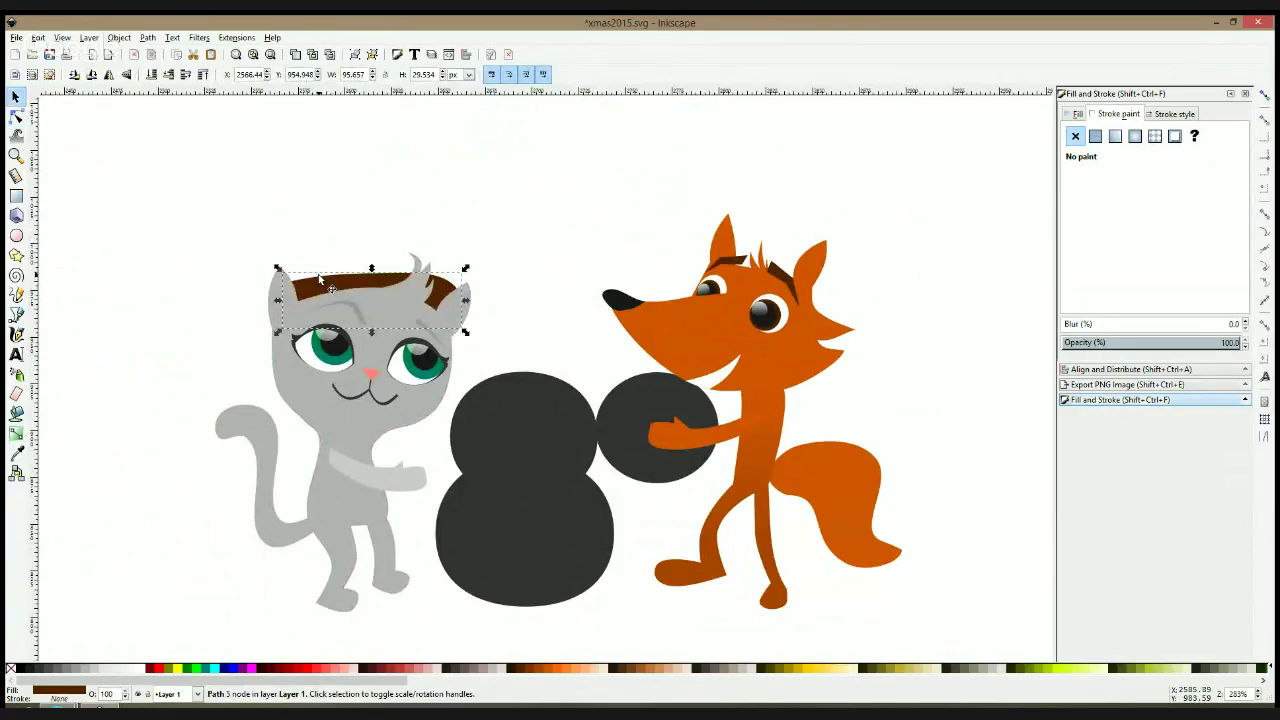
Pull the band's snowball-side end nodes inward from the ear and arch its upper edge higher without the middle node
{"action": "left_click", "coordinate": [16, 116]}
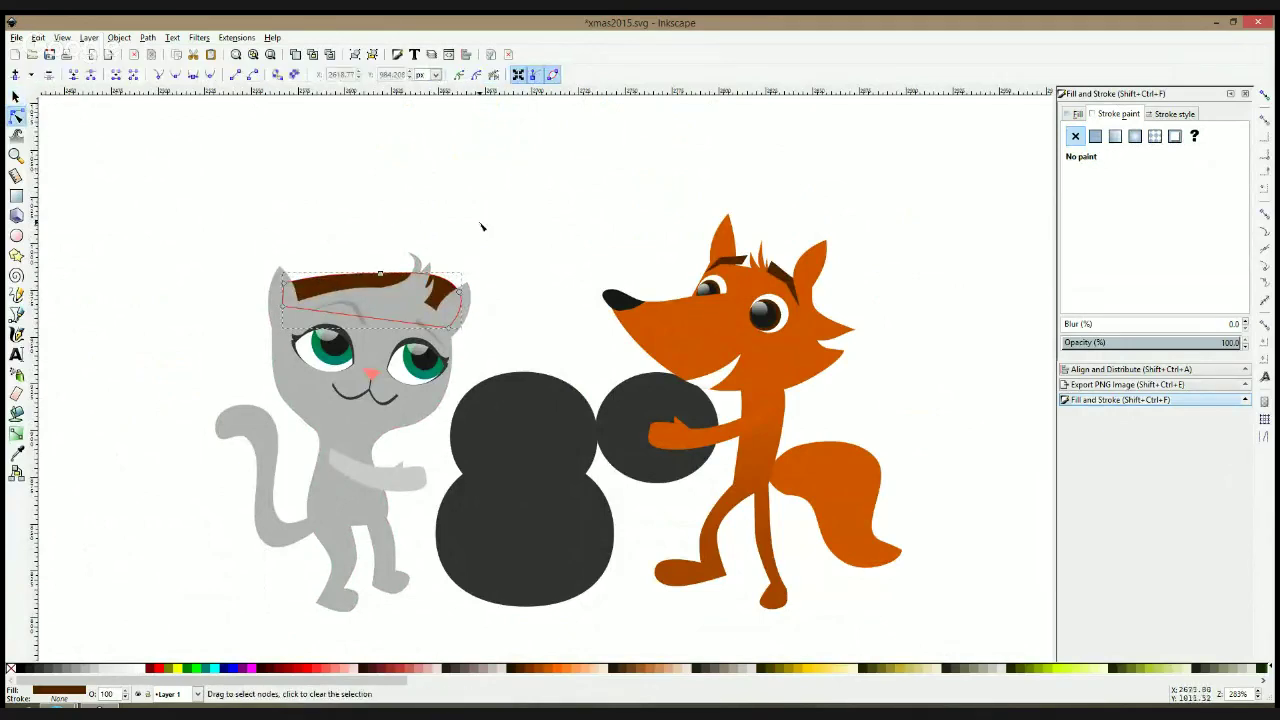
{"action": "left_click_drag", "start_coordinate": [482, 274], "coordinate": [443, 344]}
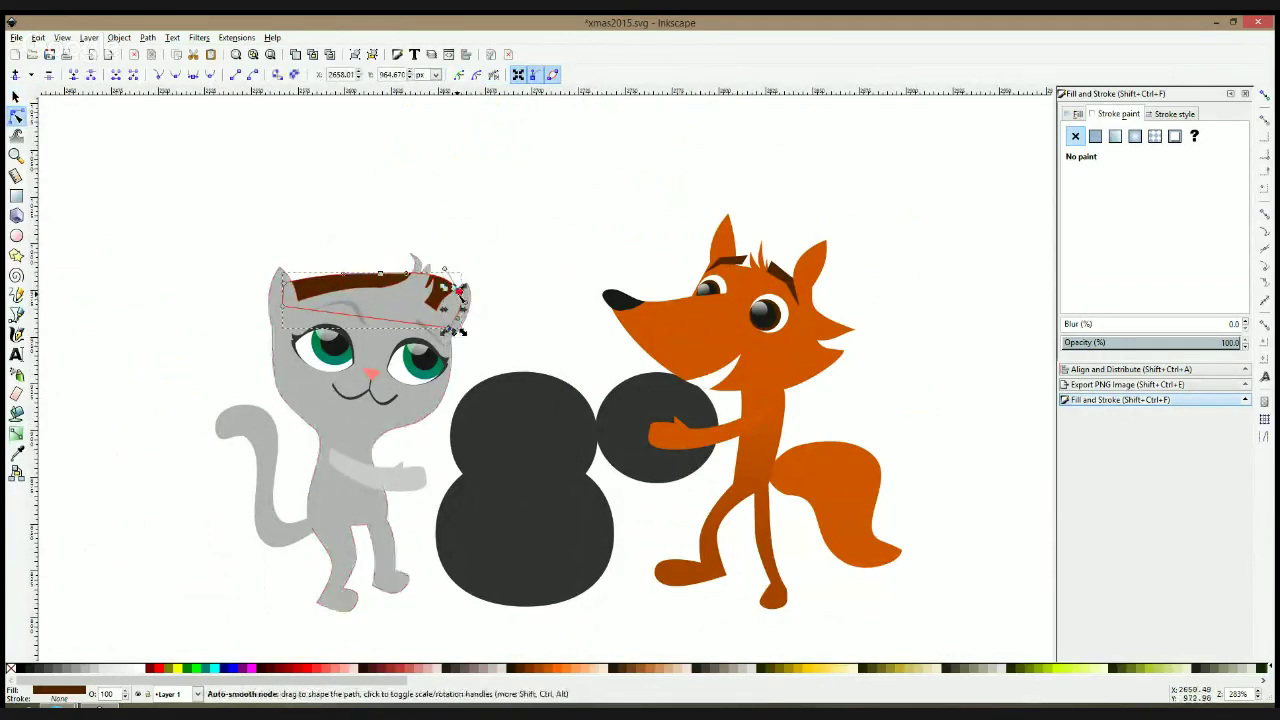
{"action": "left_click_drag", "start_coordinate": [464, 300], "coordinate": [438, 287]}
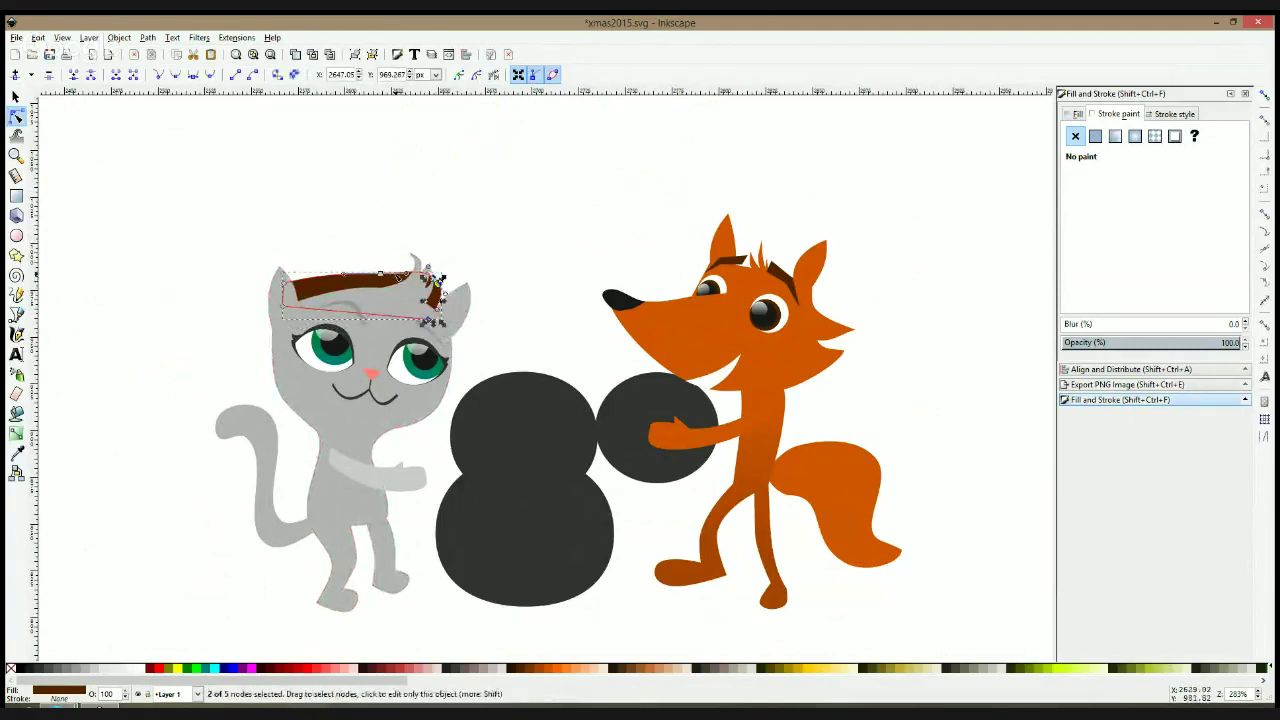
{"action": "left_click", "coordinate": [376, 275]}
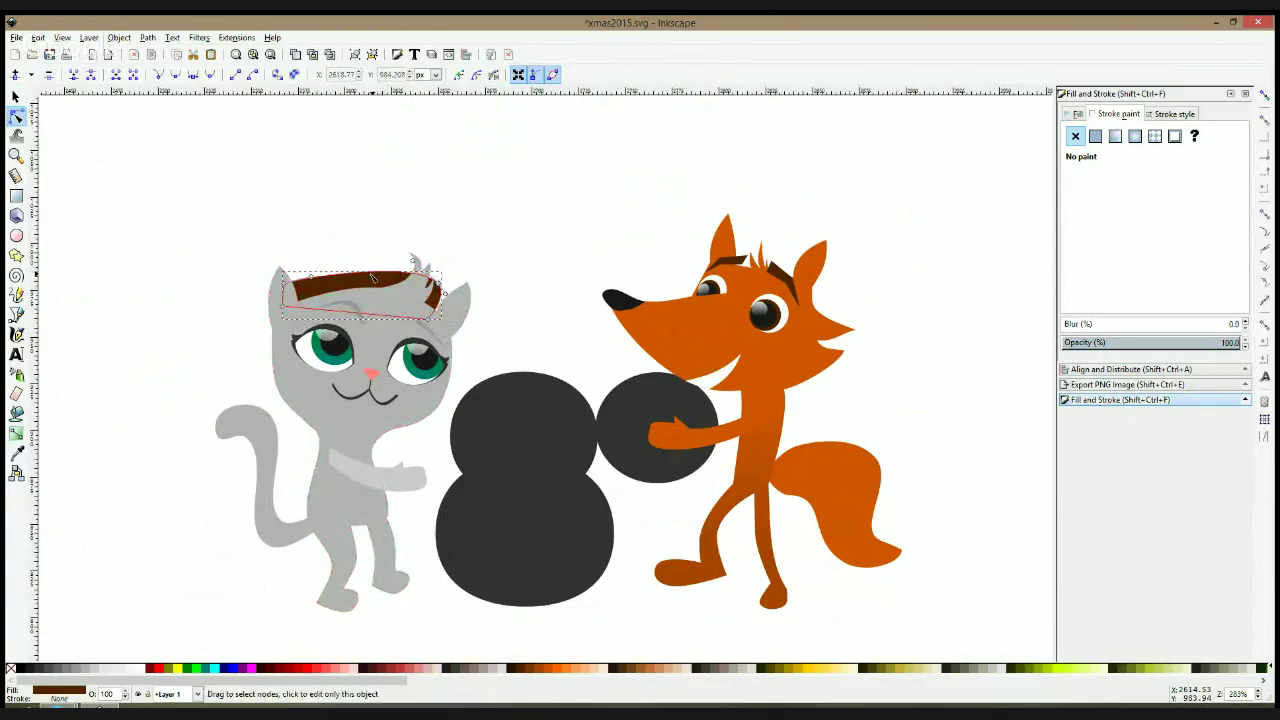
{"action": "left_click_drag", "start_coordinate": [383, 286], "coordinate": [318, 272]}
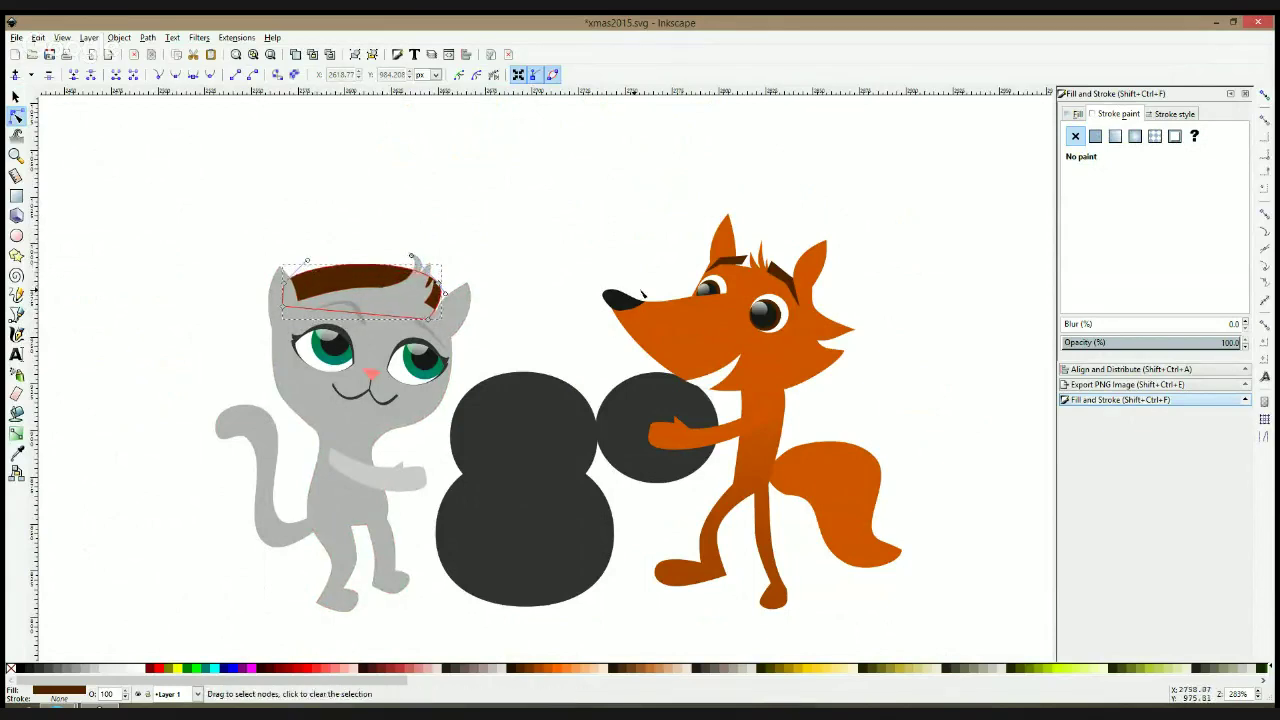
{"action": "left_click", "coordinate": [411, 257]}
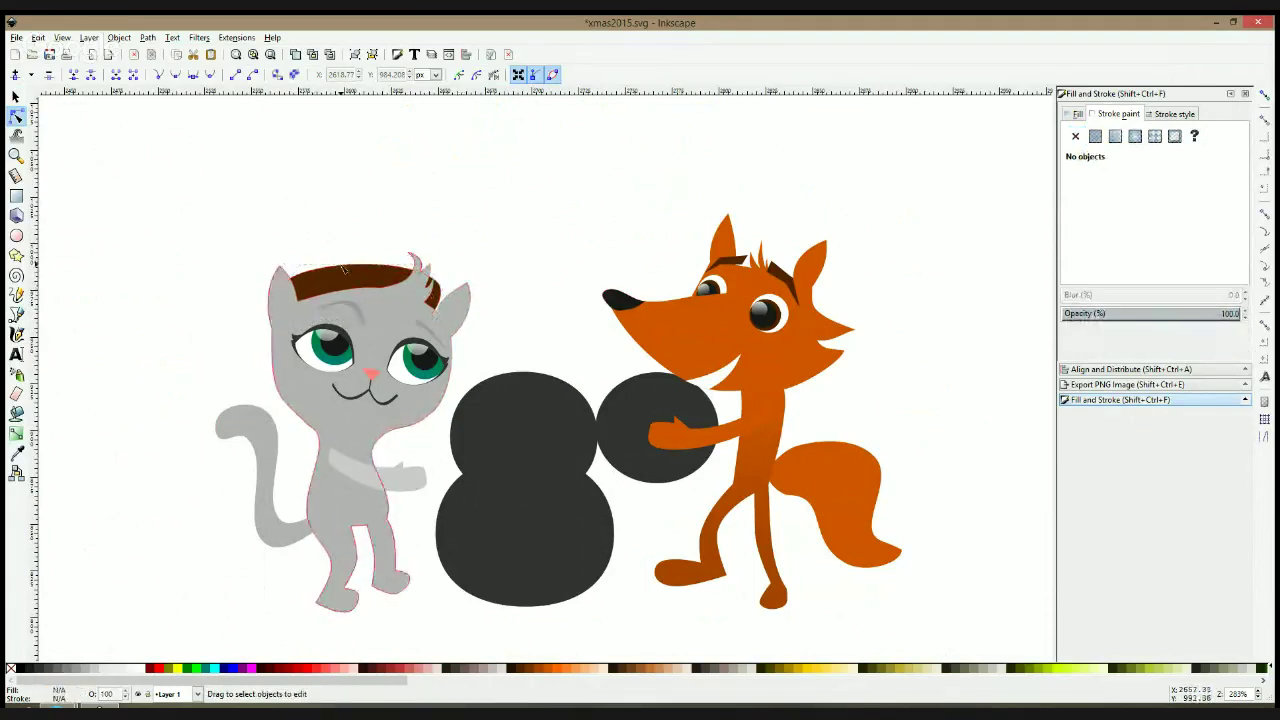
Draw a closed hat crown with straight segments rising from the band above the cat's head
{"action": "left_click", "coordinate": [24, 318]}
{"action": "left_click", "coordinate": [288, 289]}
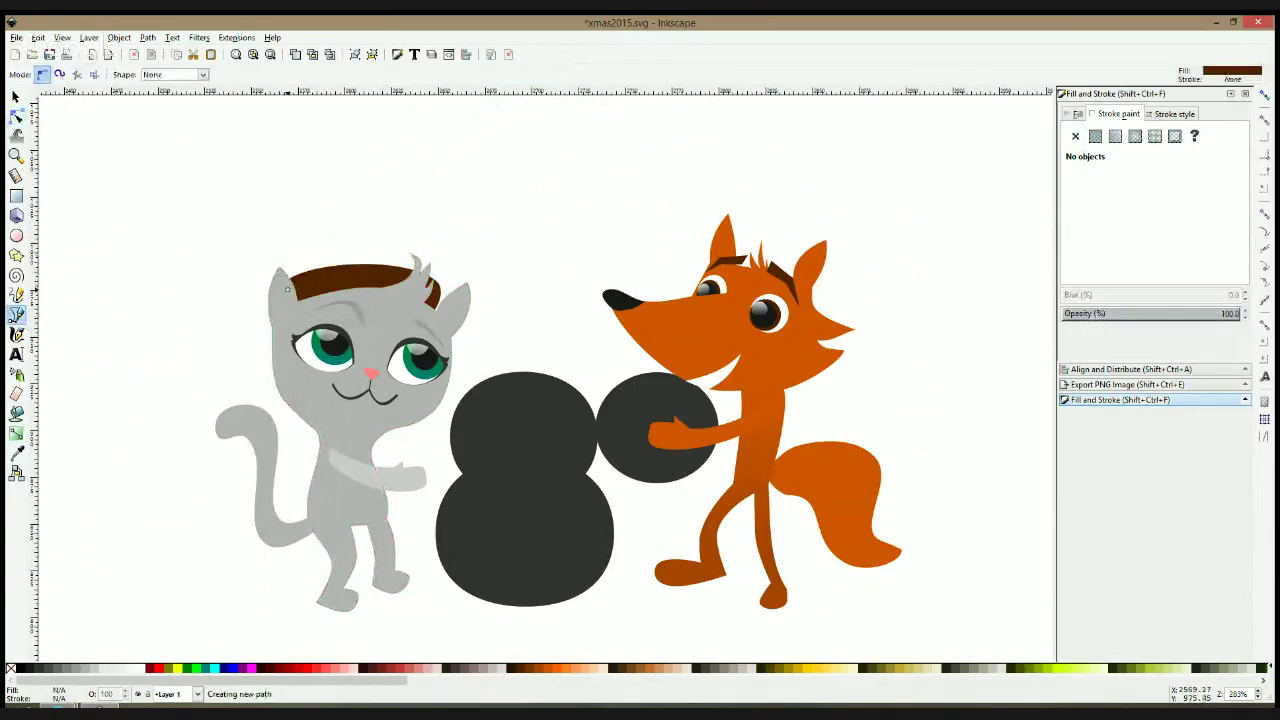
{"action": "left_click", "coordinate": [318, 221]}
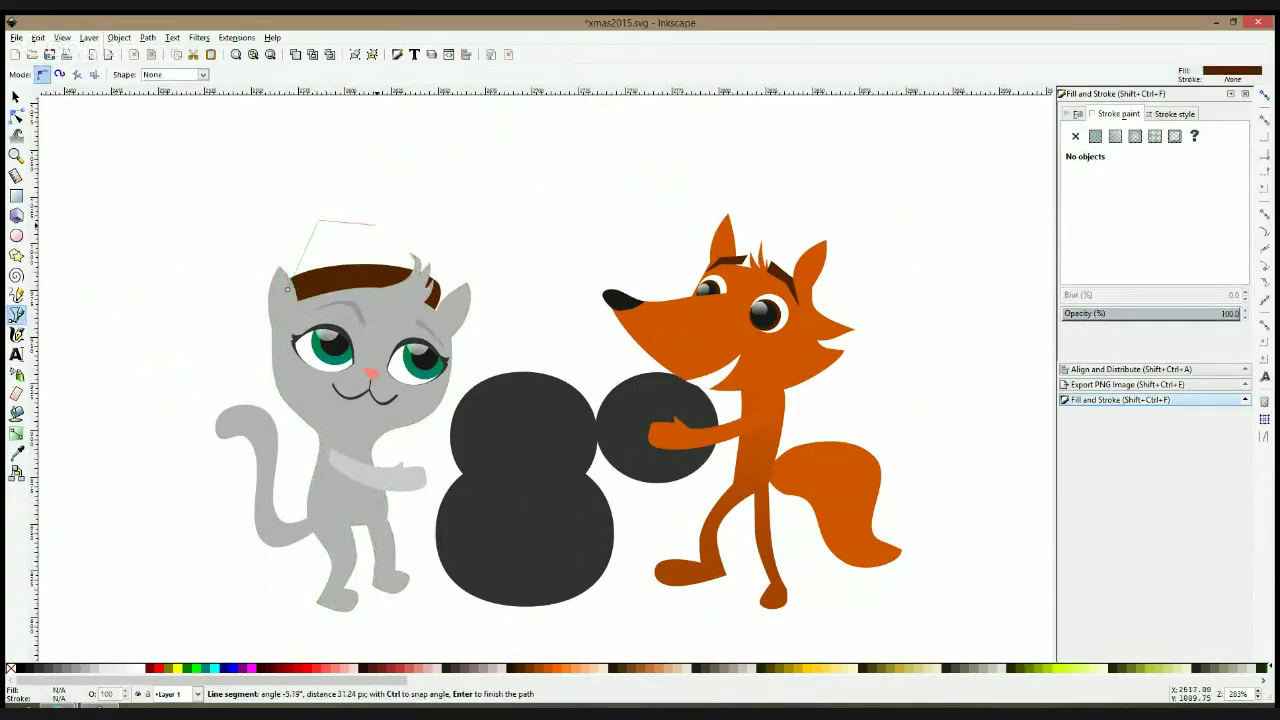
{"action": "left_click", "coordinate": [377, 225]}
{"action": "left_click", "coordinate": [402, 258]}
{"action": "left_click", "coordinate": [442, 294]}
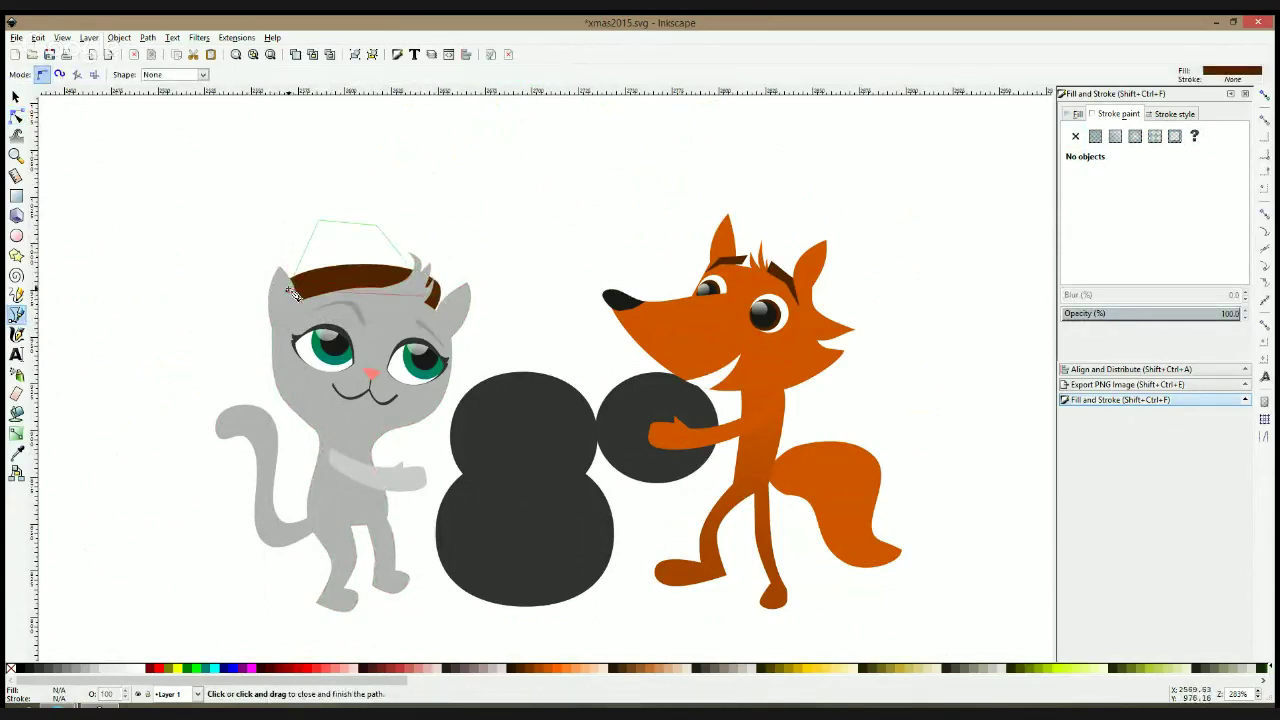
{"action": "left_click", "coordinate": [287, 290]}
Smooth the two upper corner nodes of the hat crown so its top becomes rounded
{"action": "key", "text": "n"}
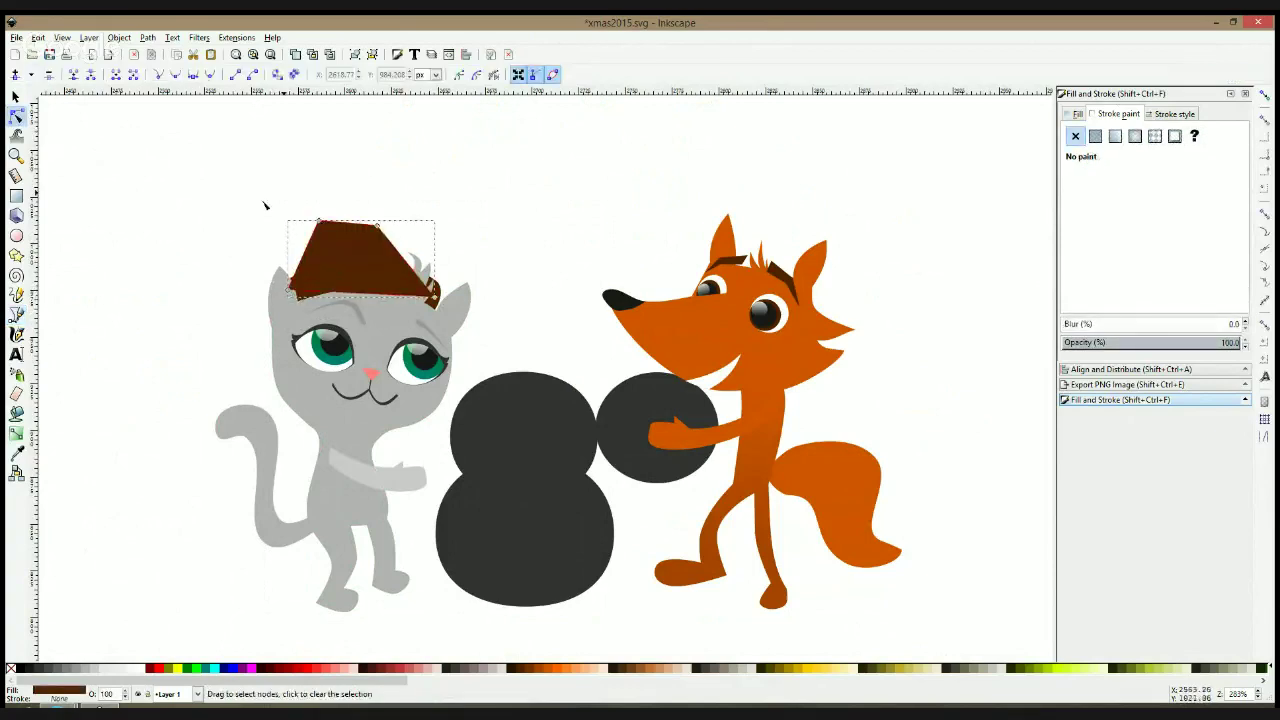
{"action": "left_click", "coordinate": [332, 223]}
{"action": "left_click", "coordinate": [377, 228], "text": "ctrl"}
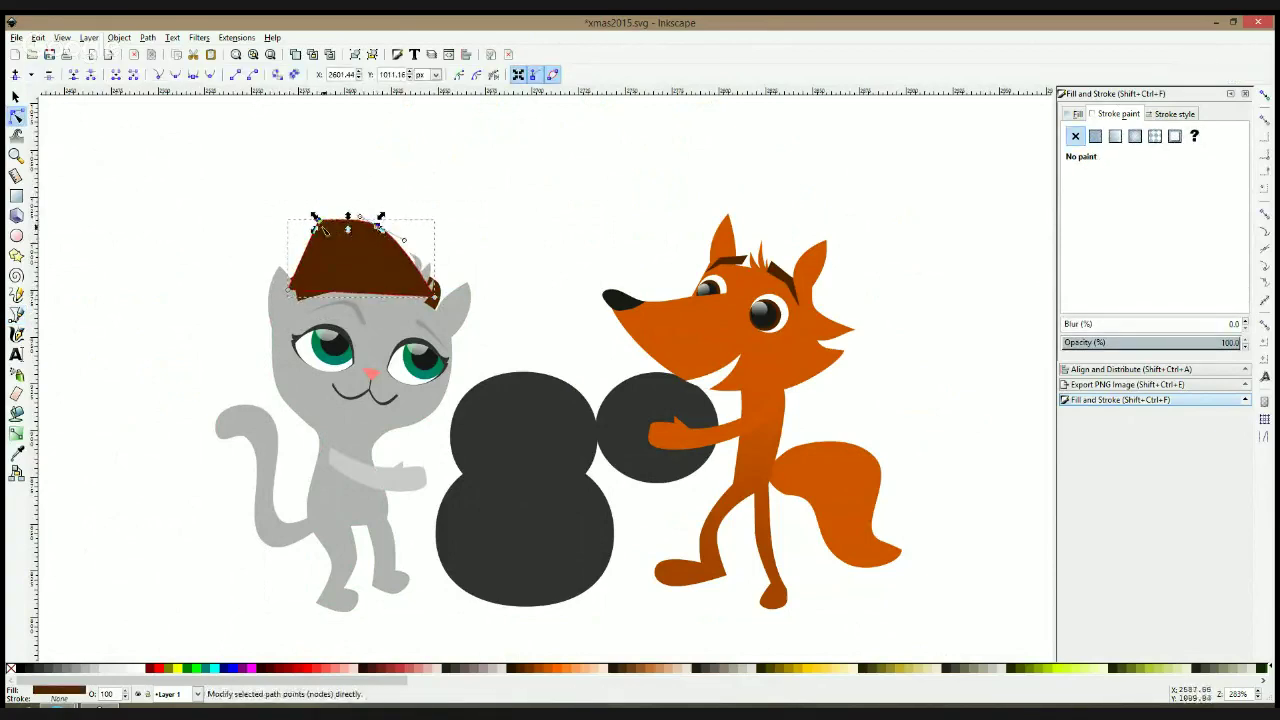
{"action": "left_click", "coordinate": [319, 223], "text": "ctrl"}
Send the hat crown to the bottom behind the cat and scale it down to about 73 by 41 px
{"action": "key", "text": "space"}
{"action": "key", "text": "End"}
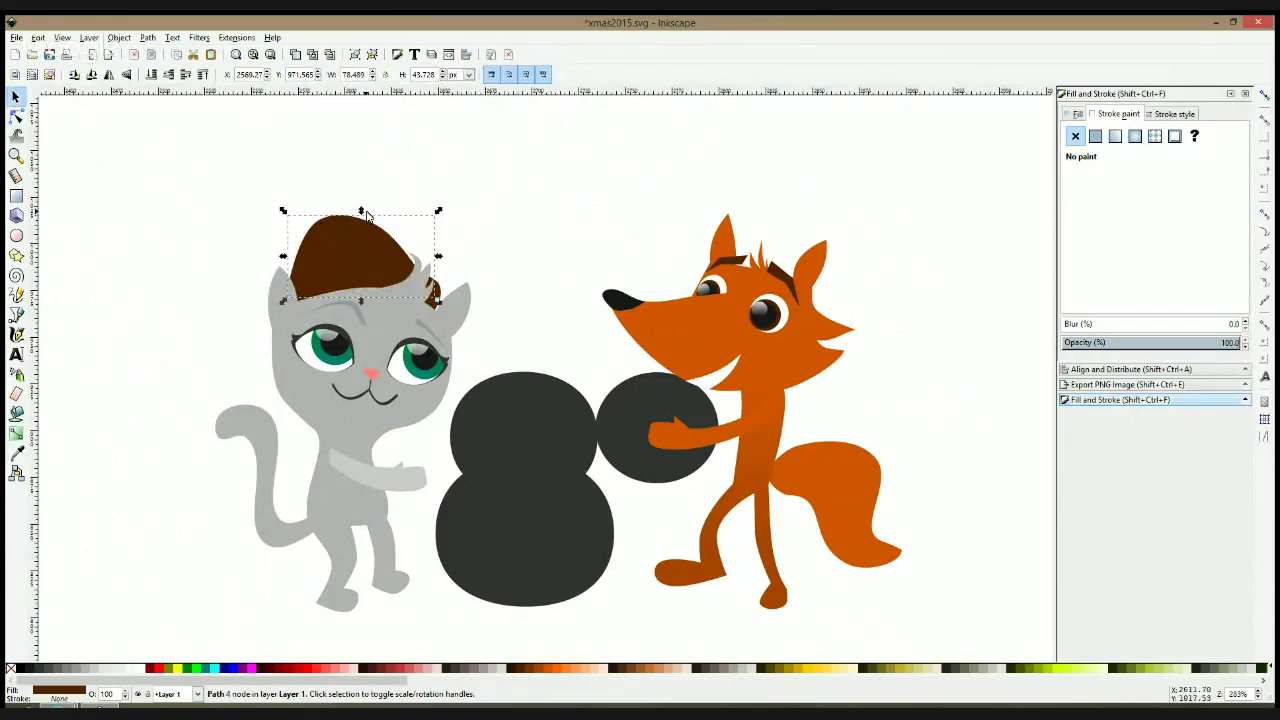
{"action": "left_click_drag", "start_coordinate": [366, 215], "coordinate": [364, 220]}
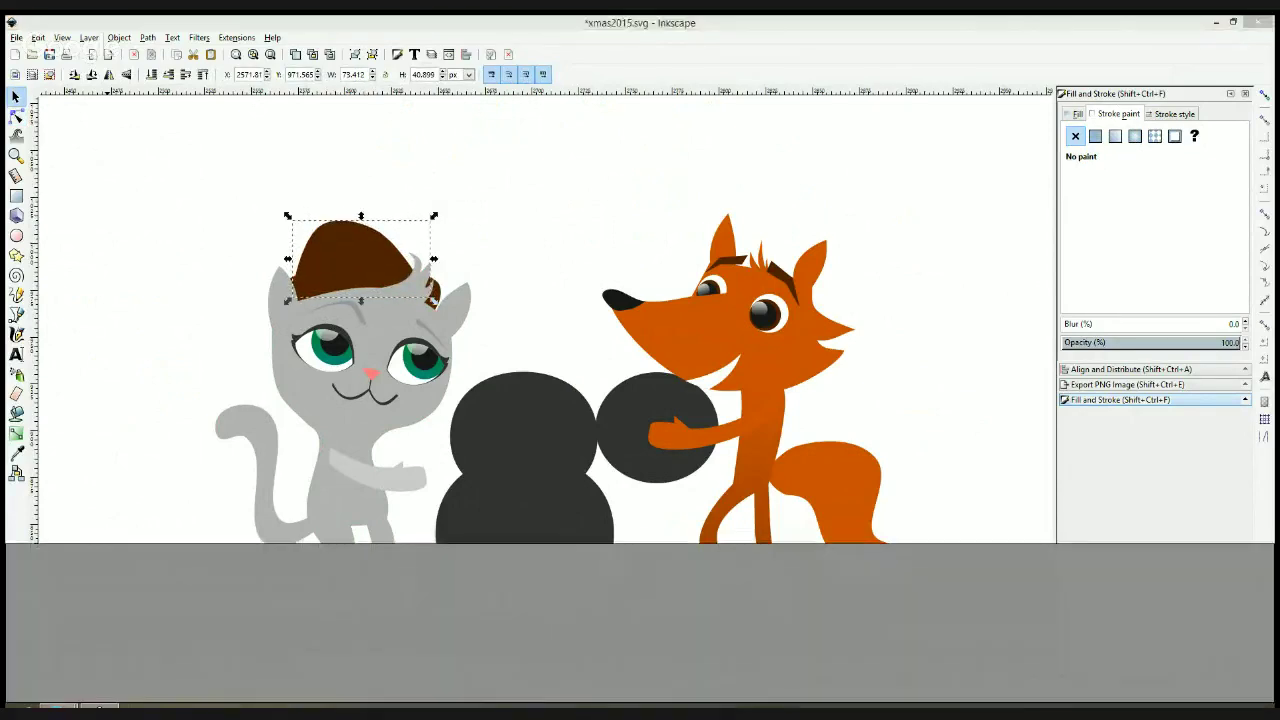
{"action": "left_click", "coordinate": [99, 707]}
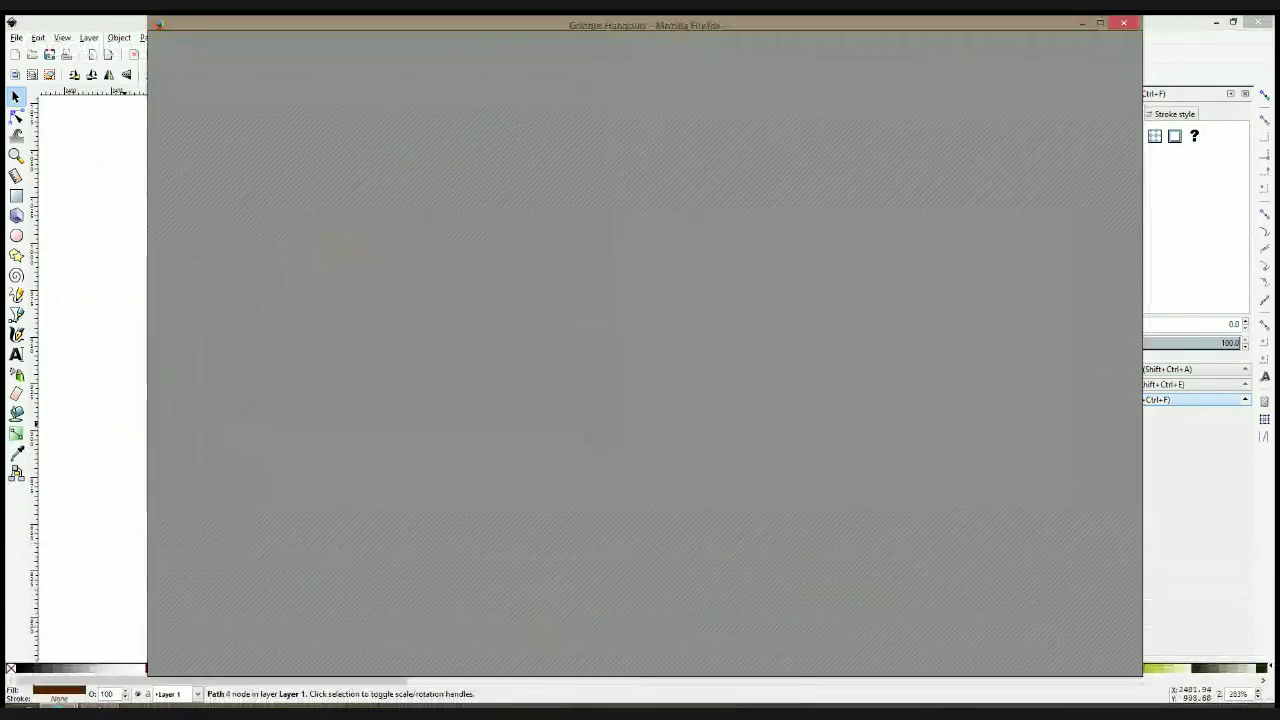
{"action": "left_click", "coordinate": [116, 385]}
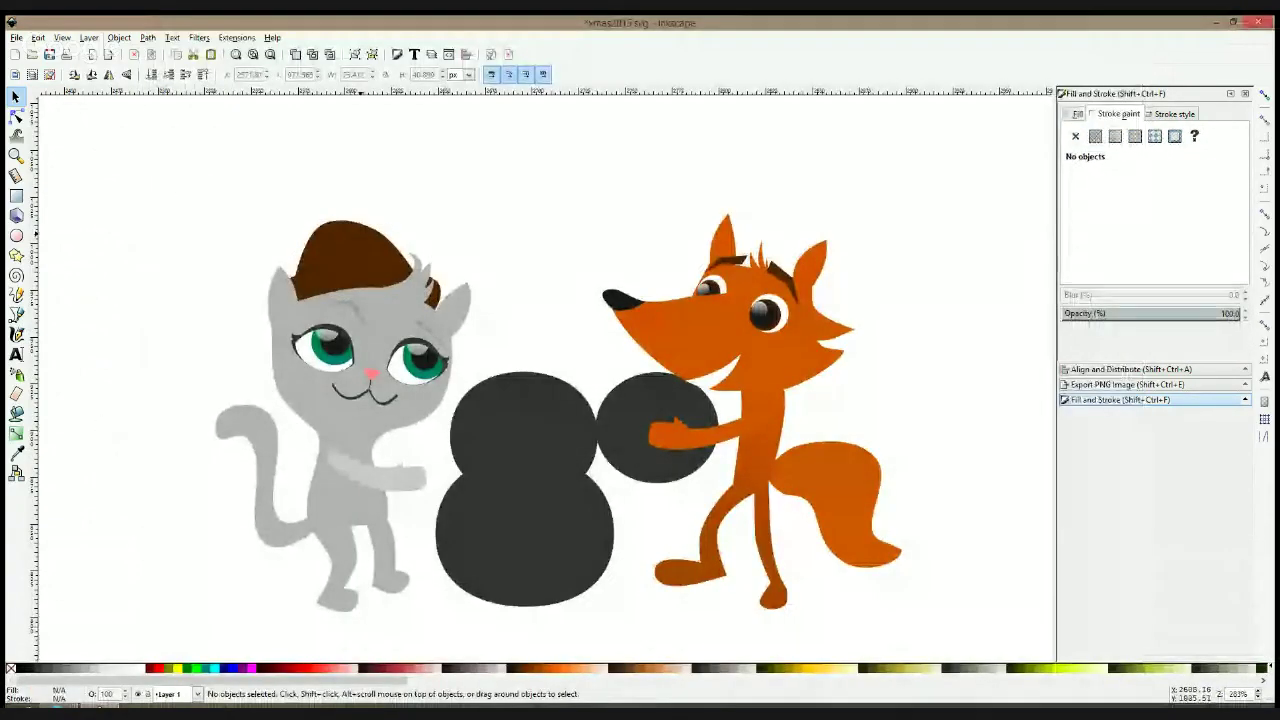
Fill both the hat crown and the hat band with bright red
{"action": "left_click", "coordinate": [364, 258]}
{"action": "left_click", "coordinate": [433, 292], "text": "shift"}
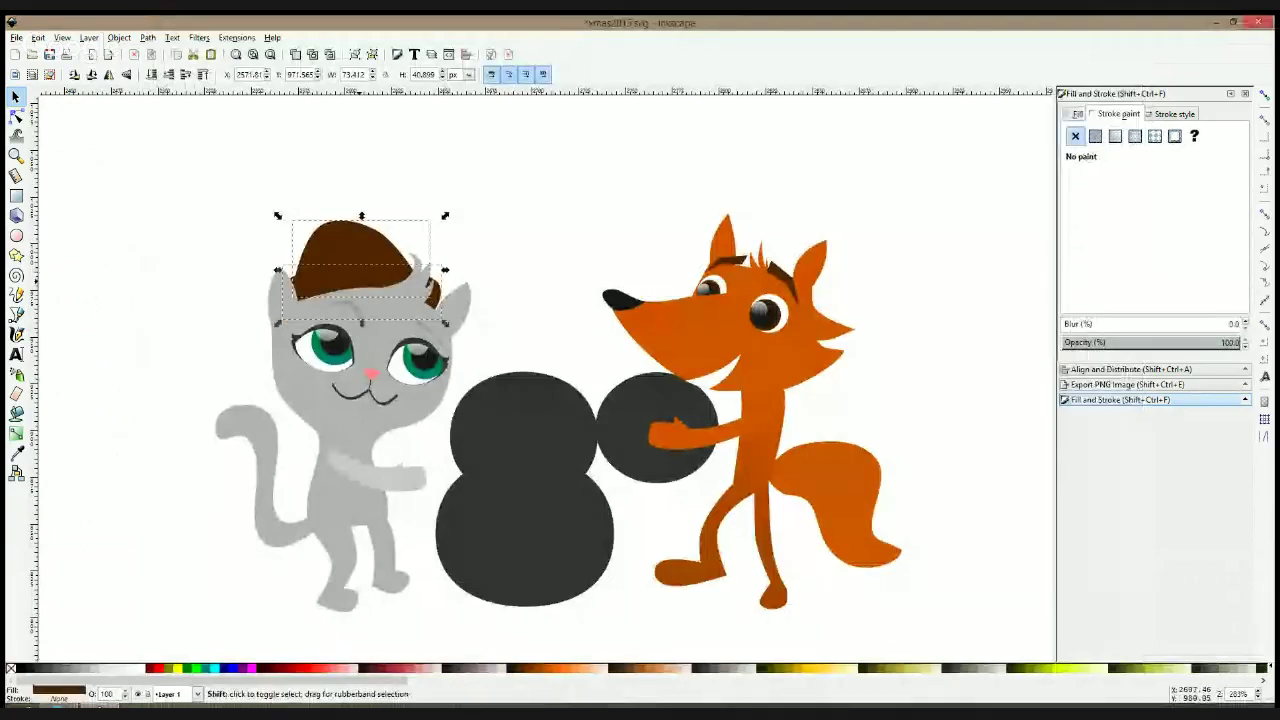
{"action": "left_click", "coordinate": [153, 668]}
{"action": "left_click", "coordinate": [158, 474]}
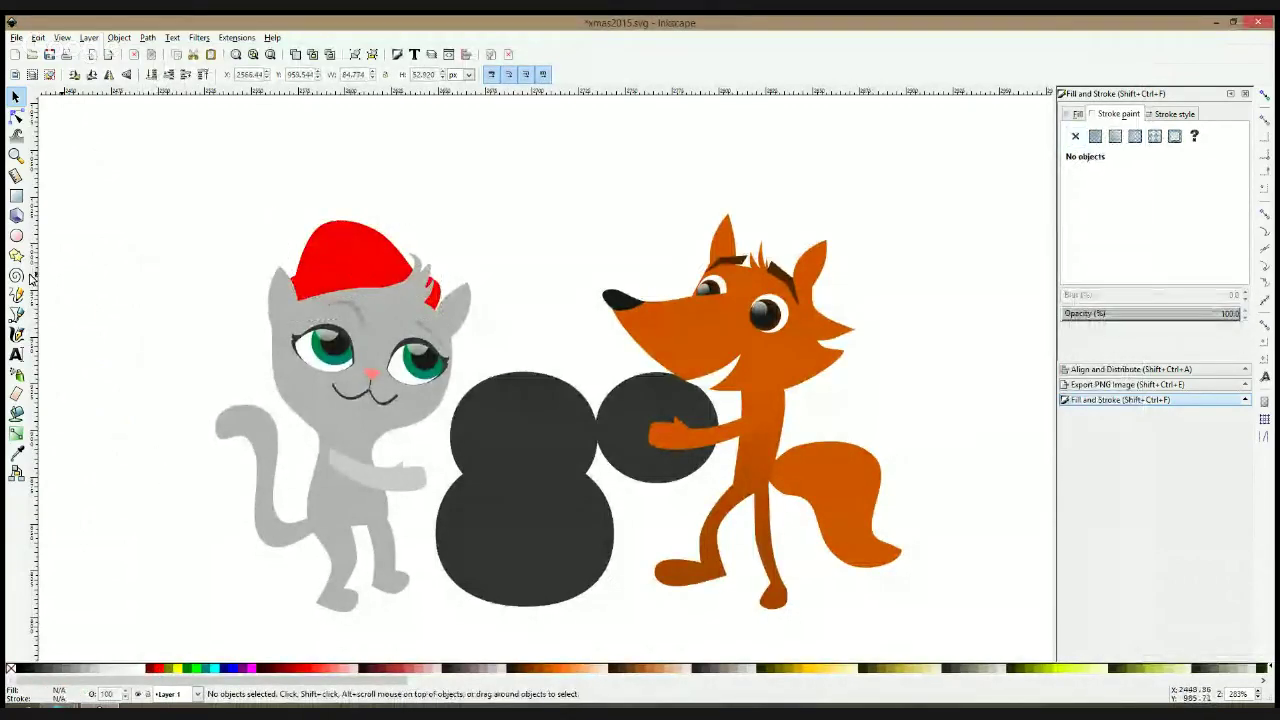
Draw a red pom-pom circle about 39 px across at the peak of the cat's hat
{"action": "left_click", "coordinate": [16, 235]}
{"action": "mouse_move", "coordinate": [281, 146]}
{"action": "left_mouse_down"}
{"action": "mouse_move", "coordinate": [329, 205]}
{"action": "mouse_move", "coordinate": [349, 179]}
{"action": "mouse_move", "coordinate": [322, 202]}
{"action": "left_mouse_up"}
{"action": "key", "text": "s"}
{"action": "left_click", "coordinate": [443, 184]}
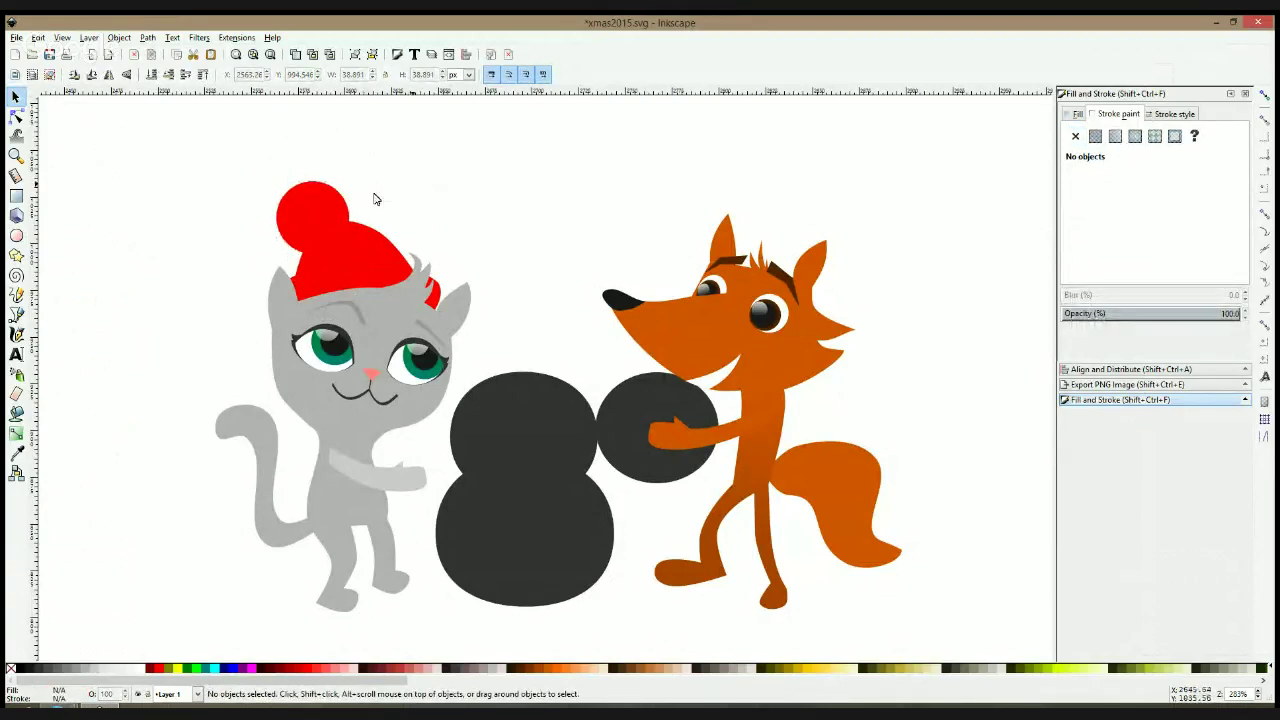
Draw a small red circle about 3.4 px across on the upper-left edge of the hat's pom-pom
{"action": "left_click", "coordinate": [320, 199]}
{"action": "left_click", "coordinate": [16, 235]}
{"action": "scroll", "coordinate": [290, 208], "scroll_direction": "up", "scroll_amount": 2}
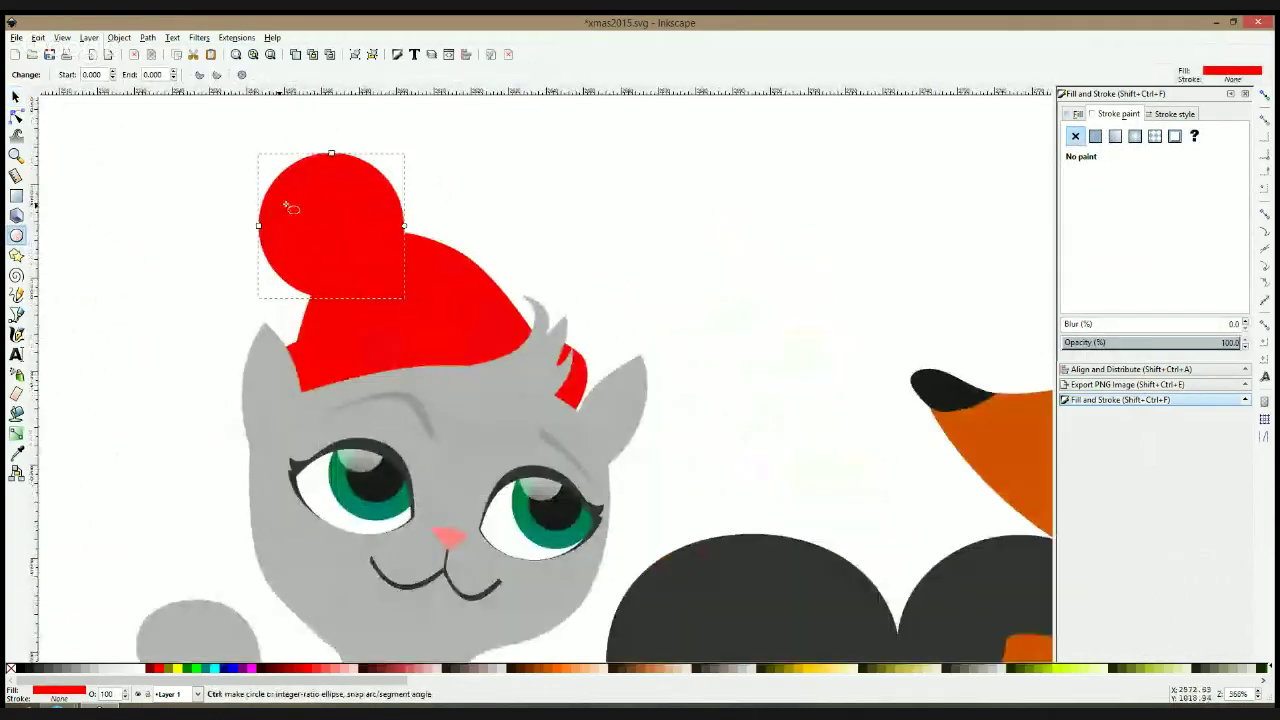
{"action": "left_click_drag", "start_coordinate": [246, 176], "coordinate": [270, 186]}
{"action": "key", "text": "F1"}
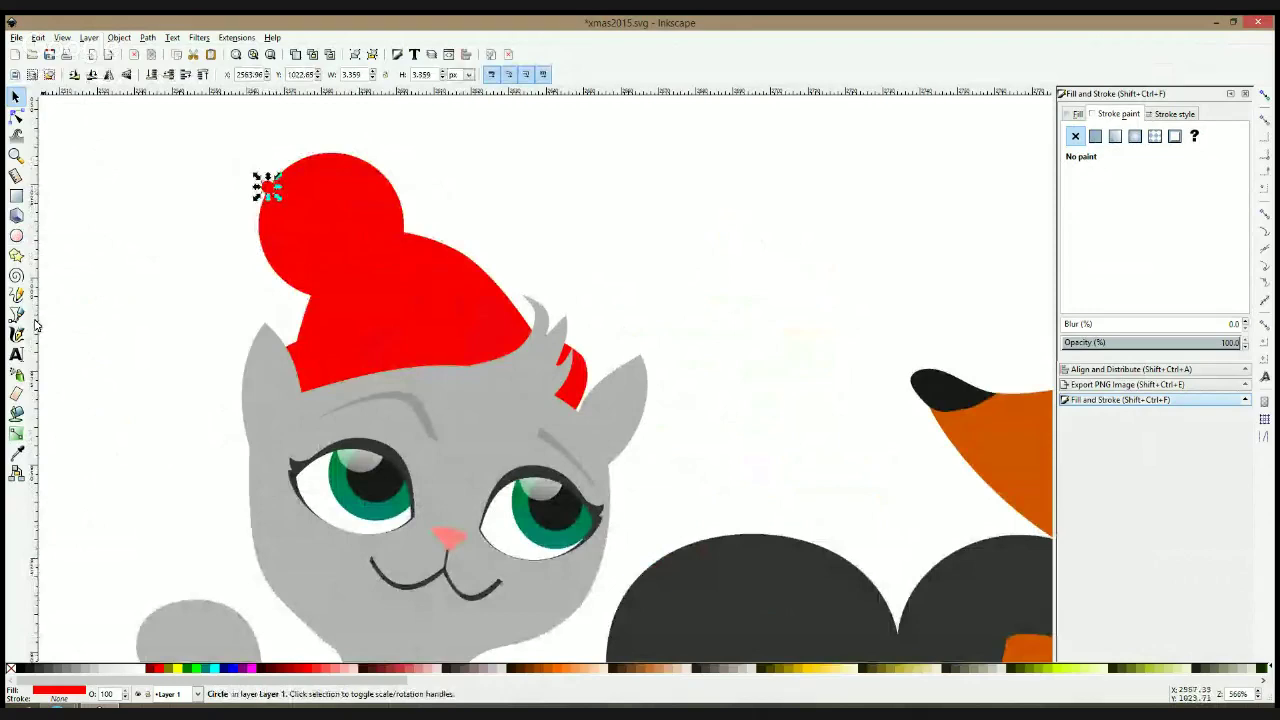
Spray copies of the small circle around the pom-pom's edge, using a spray width of 15 and a scatter of 14
{"action": "left_click", "coordinate": [16, 373]}
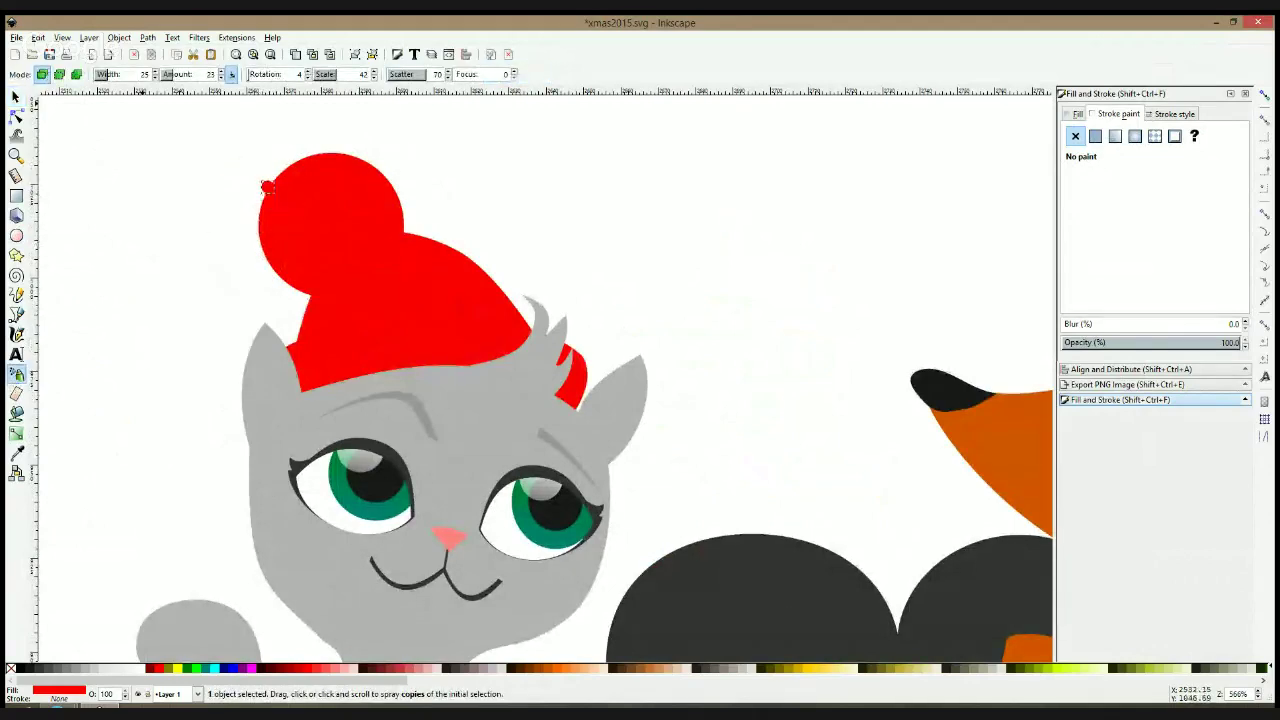
{"action": "left_click_drag", "start_coordinate": [286, 212], "coordinate": [268, 240]}
{"action": "key", "text": "ctrl+z"}
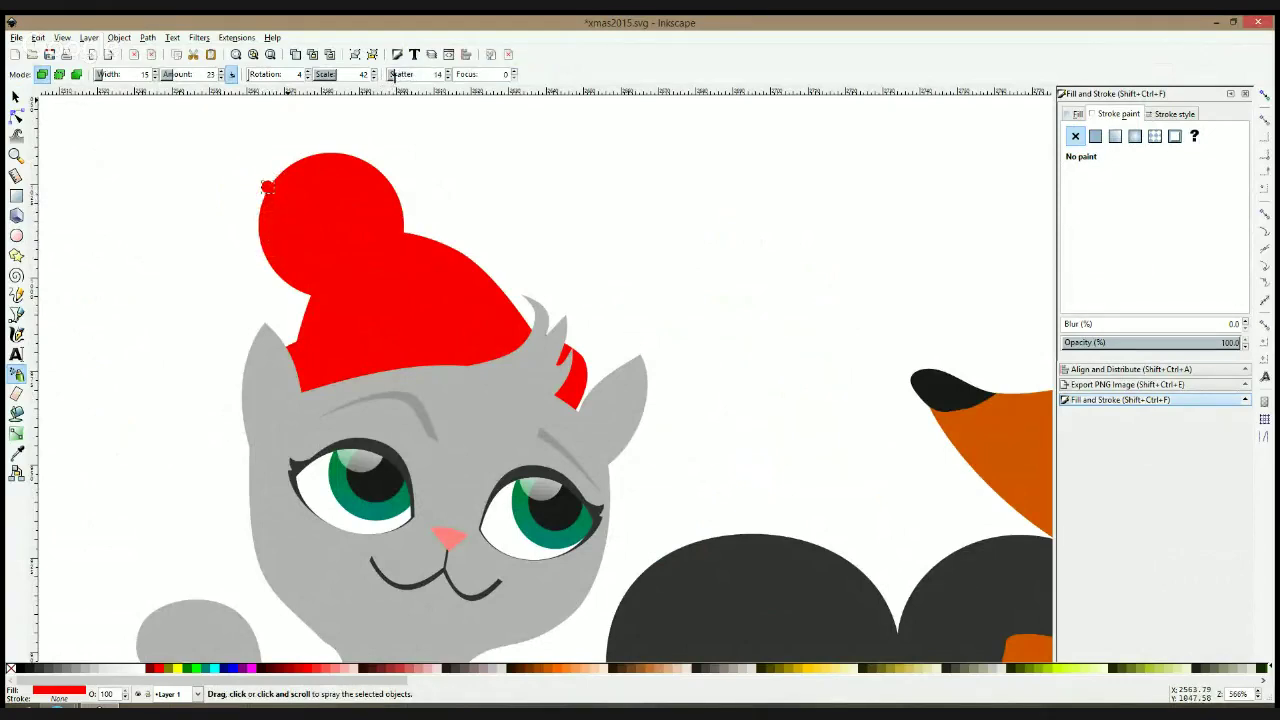
{"action": "mouse_move", "coordinate": [268, 200]}
{"action": "left_mouse_down"}
{"action": "mouse_move", "coordinate": [269, 256]}
{"action": "mouse_move", "coordinate": [301, 287]}
{"action": "mouse_move", "coordinate": [281, 279]}
{"action": "mouse_move", "coordinate": [263, 230]}
{"action": "mouse_move", "coordinate": [261, 246]}
{"action": "mouse_move", "coordinate": [263, 230]}
{"action": "mouse_move", "coordinate": [310, 290]}
{"action": "mouse_move", "coordinate": [286, 289]}
{"action": "mouse_move", "coordinate": [315, 302]}
{"action": "mouse_move", "coordinate": [283, 248]}
{"action": "mouse_move", "coordinate": [280, 163]}
{"action": "mouse_move", "coordinate": [347, 150]}
{"action": "mouse_move", "coordinate": [383, 185]}
{"action": "mouse_move", "coordinate": [363, 157]}
{"action": "mouse_move", "coordinate": [388, 174]}
{"action": "mouse_move", "coordinate": [407, 238]}
{"action": "mouse_move", "coordinate": [396, 170]}
{"action": "mouse_move", "coordinate": [410, 240]}
{"action": "left_mouse_up"}
{"action": "key", "text": "s"}
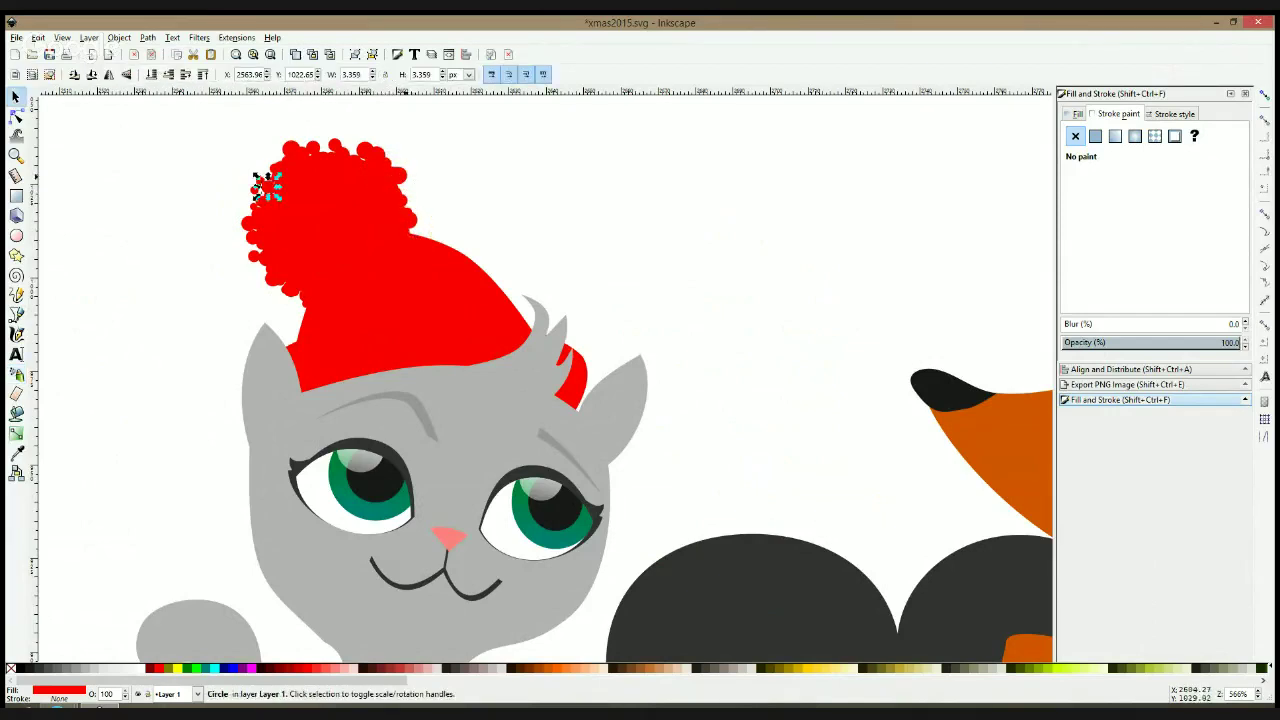
Shift individual sprayed circles along the pom-pom's upper and left edges to even out its fluffy outline
{"action": "left_click", "coordinate": [363, 155]}
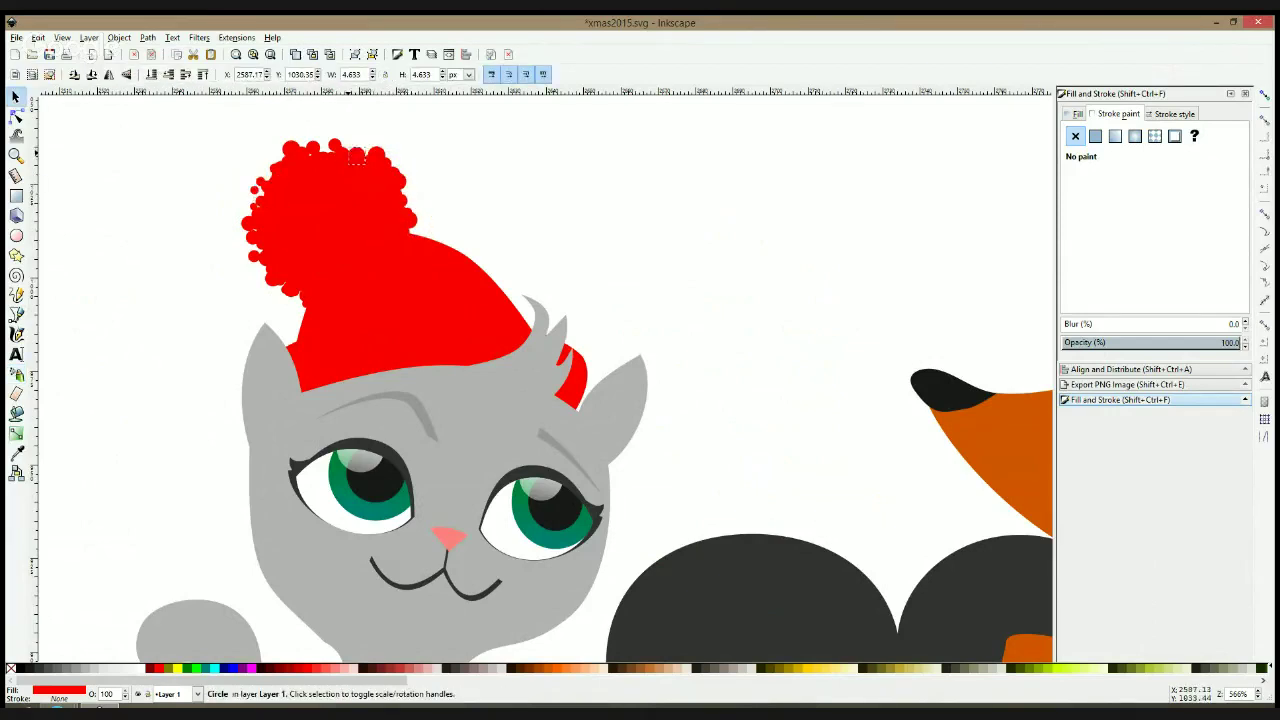
{"action": "left_click", "coordinate": [295, 151]}
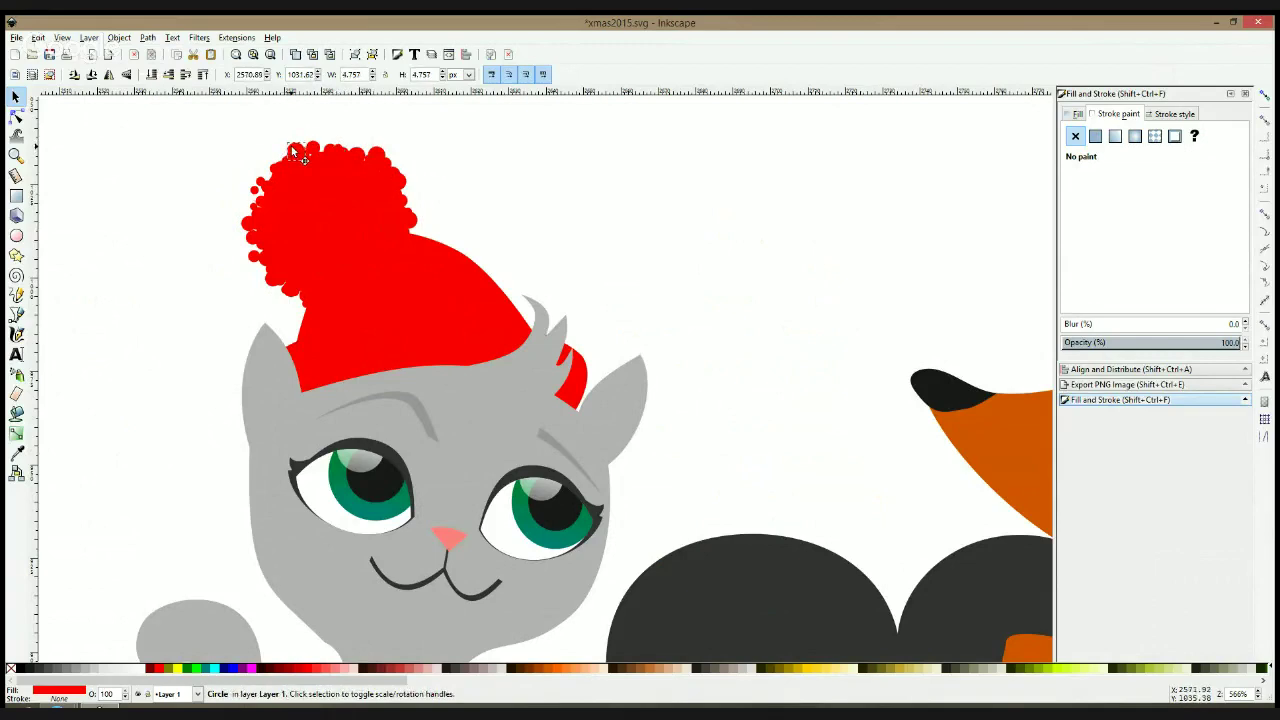
{"action": "left_click", "coordinate": [267, 255]}
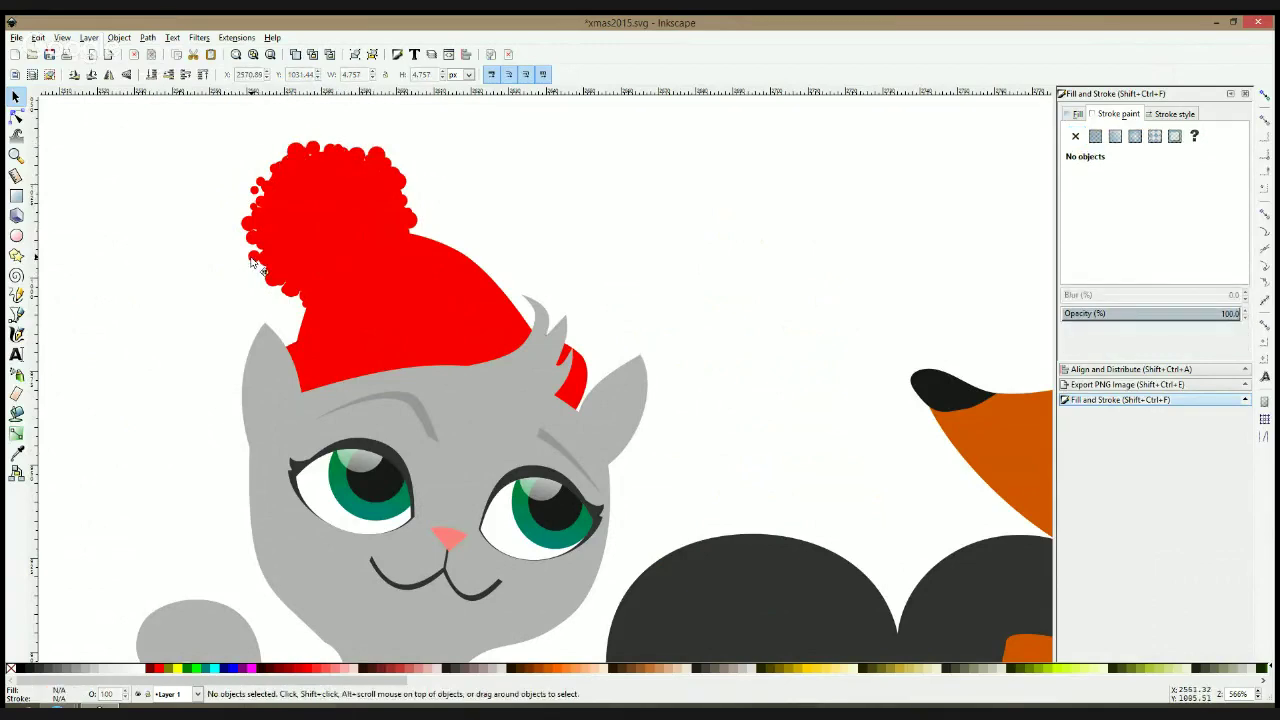
{"action": "left_click_drag", "start_coordinate": [262, 250], "coordinate": [256, 251]}
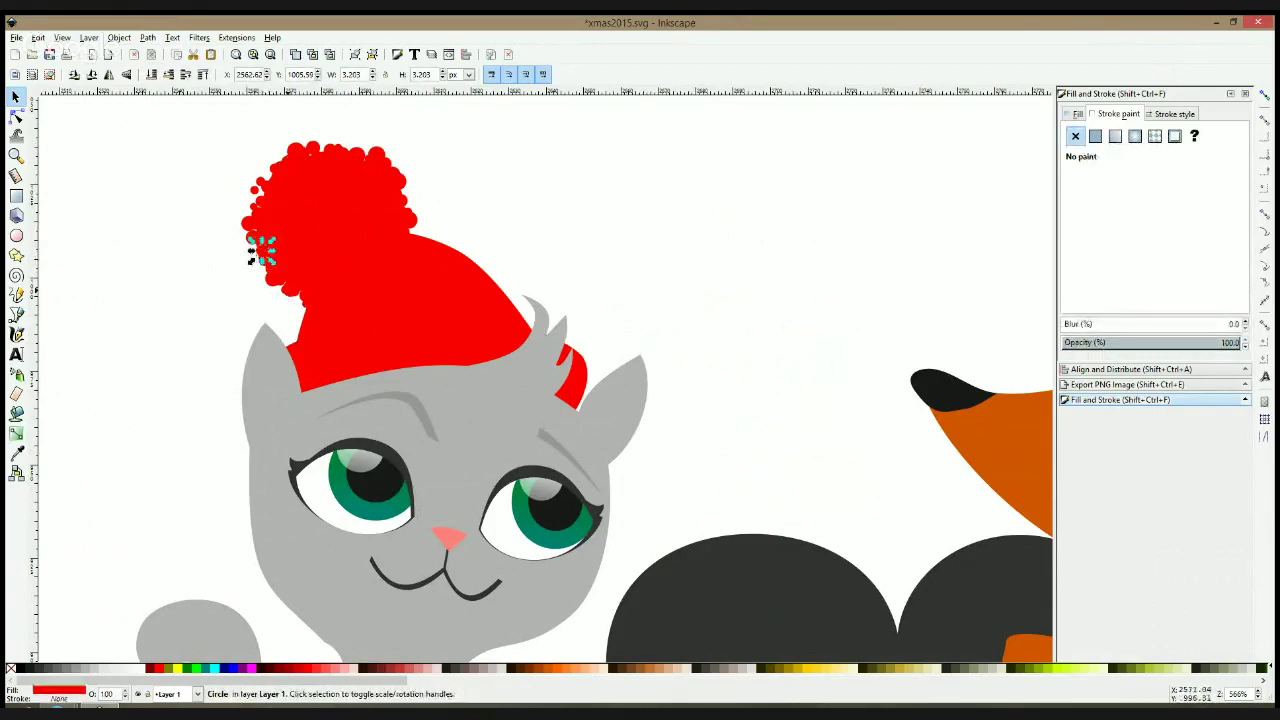
{"action": "left_click", "coordinate": [258, 192]}
{"action": "left_click", "coordinate": [261, 209]}
{"action": "left_click_drag", "start_coordinate": [259, 205], "coordinate": [252, 228]}
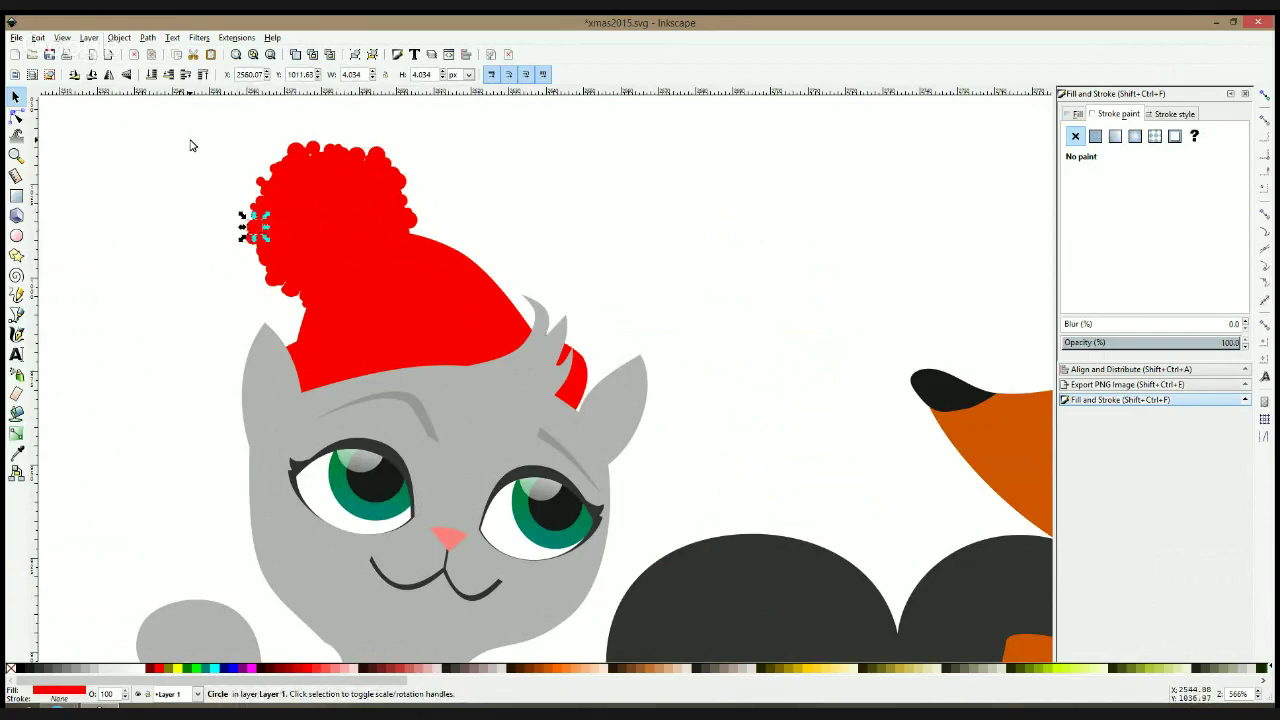
Unite the pom-pom circle and all its sprayed circles into a single path
{"action": "left_click_drag", "start_coordinate": [190, 138], "coordinate": [429, 330]}
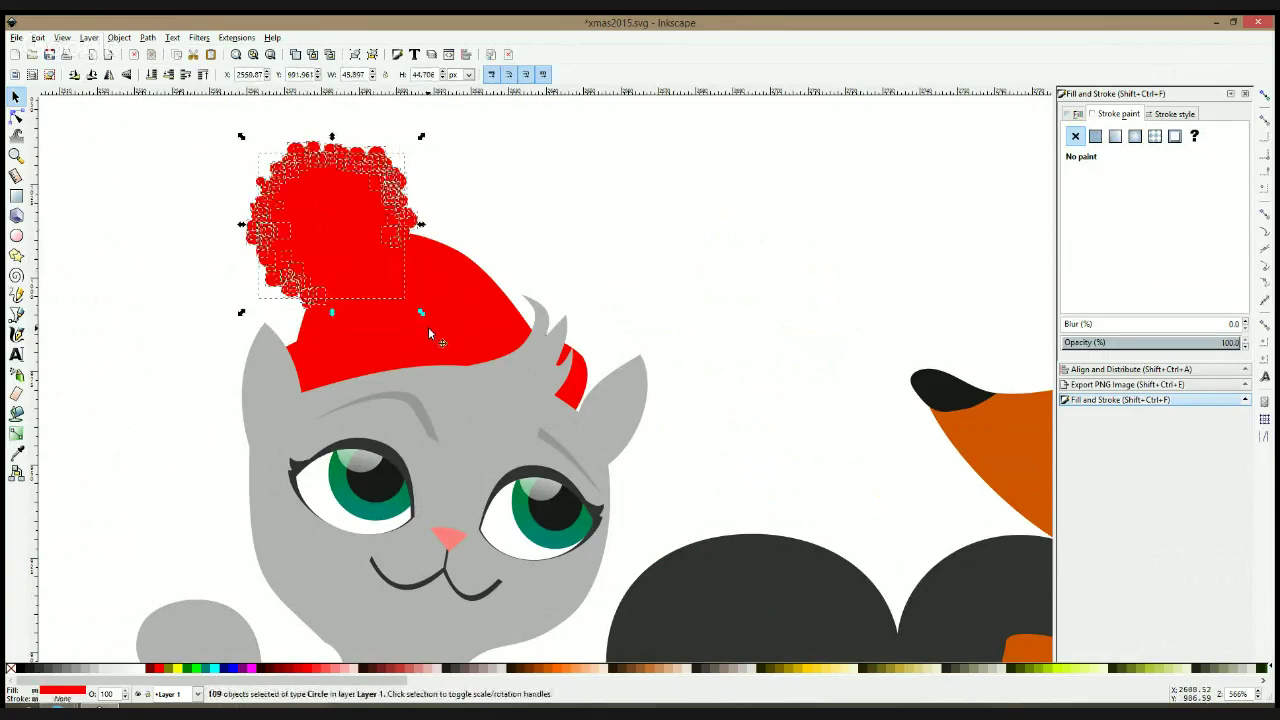
{"action": "key", "text": "ctrl+plus"}
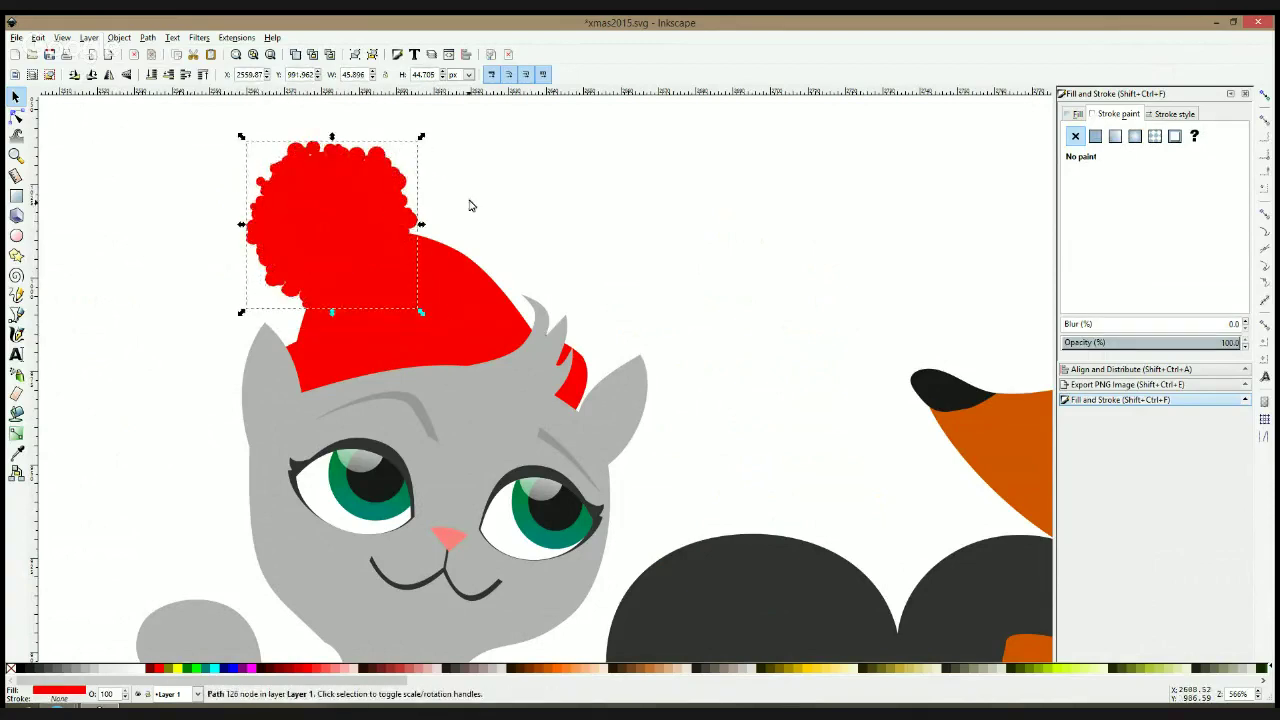
{"action": "key", "text": "Escape"}
{"action": "scroll", "coordinate": [470, 204], "scroll_direction": "down", "scroll_amount": 3}
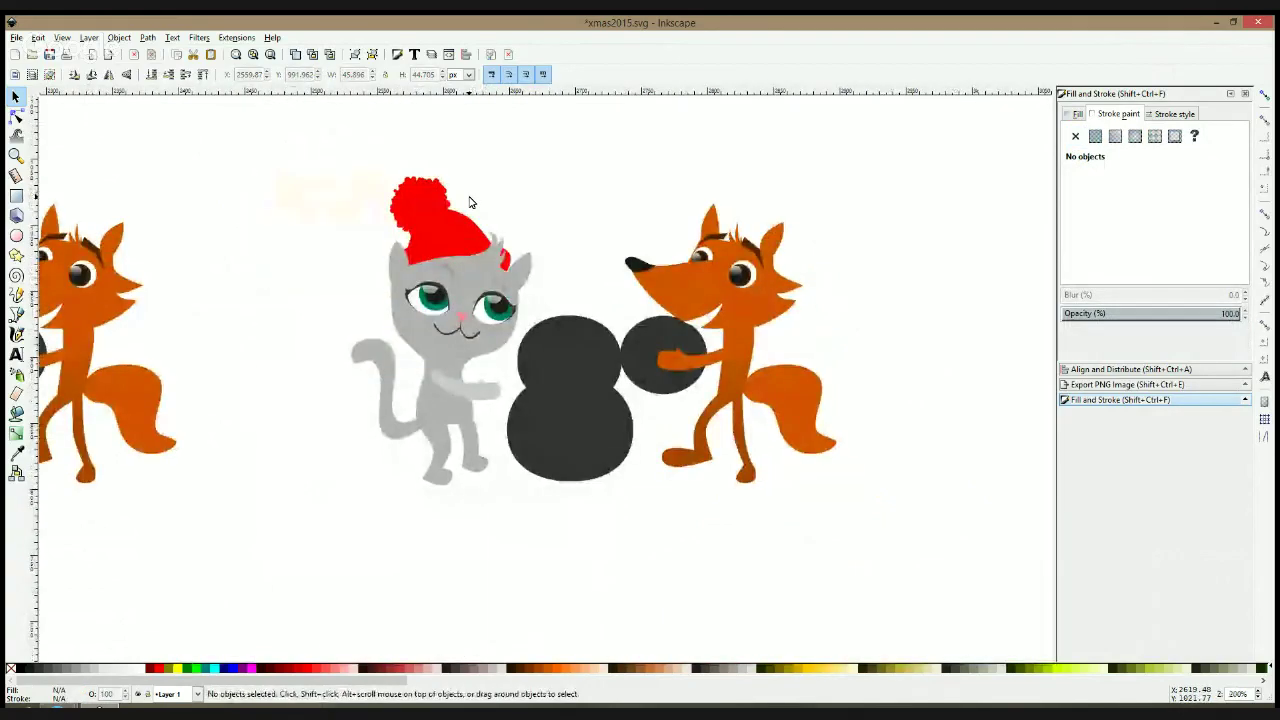
{"action": "scroll", "coordinate": [470, 204], "scroll_direction": "up", "scroll_amount": 3}
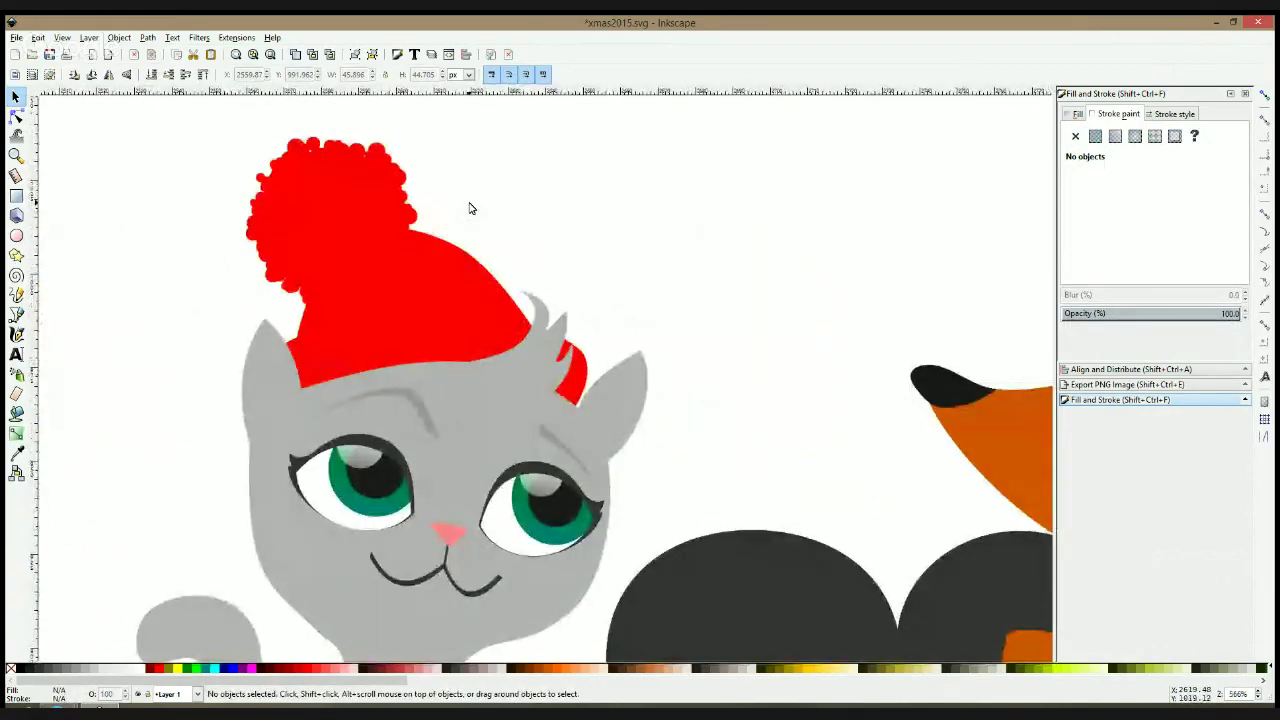
Delete a few surplus nodes along the upper edge of the pom-pom path
{"action": "left_click", "coordinate": [20, 118]}
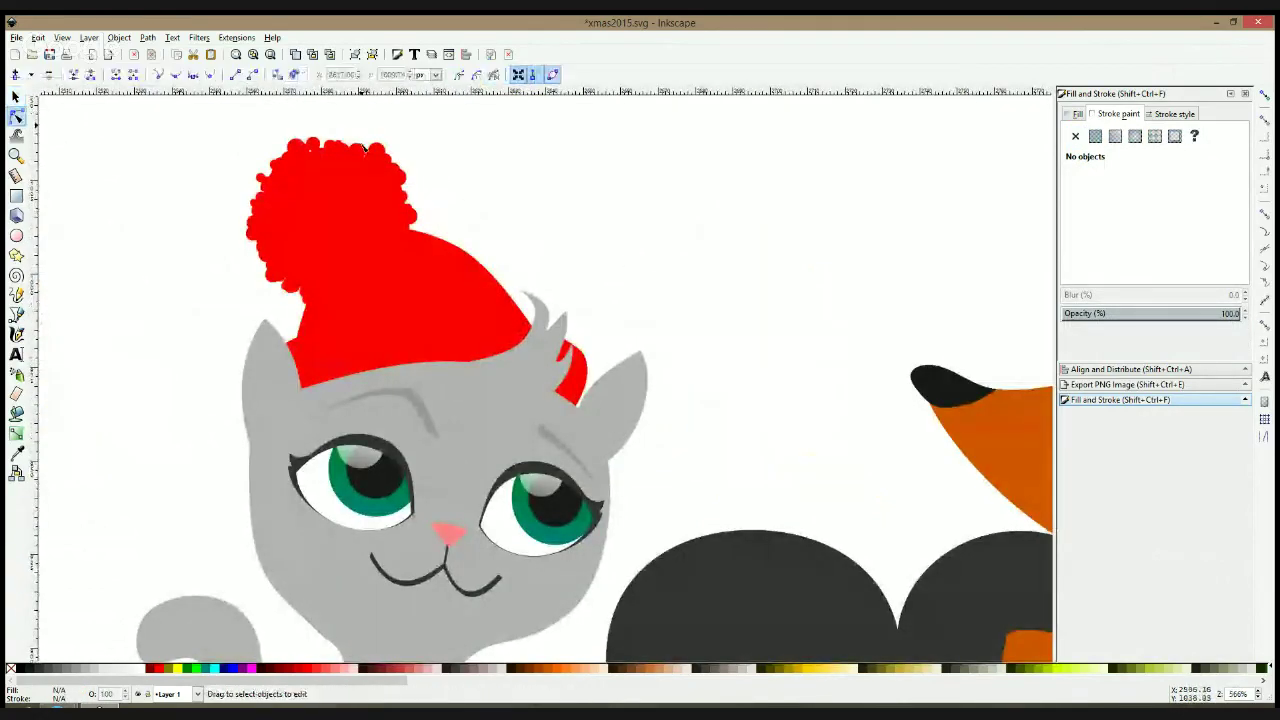
{"action": "left_click", "coordinate": [309, 160]}
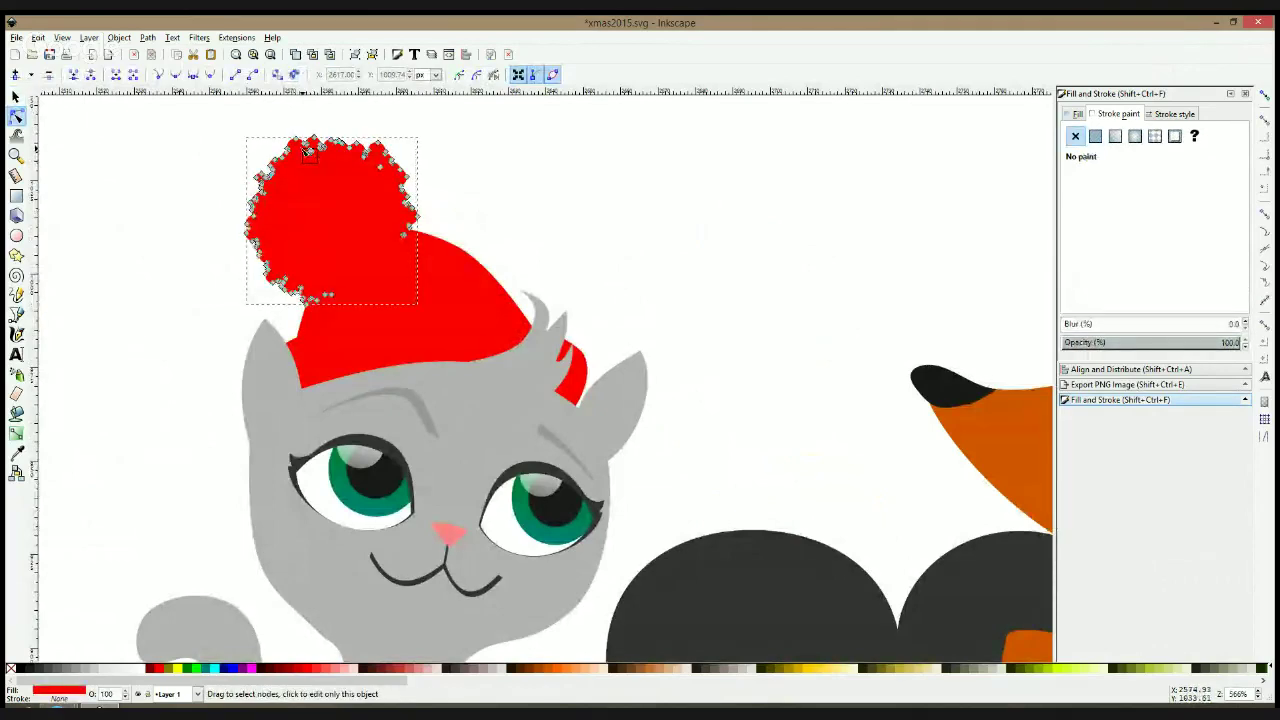
{"action": "left_click", "coordinate": [311, 148]}
{"action": "key", "text": "s"}
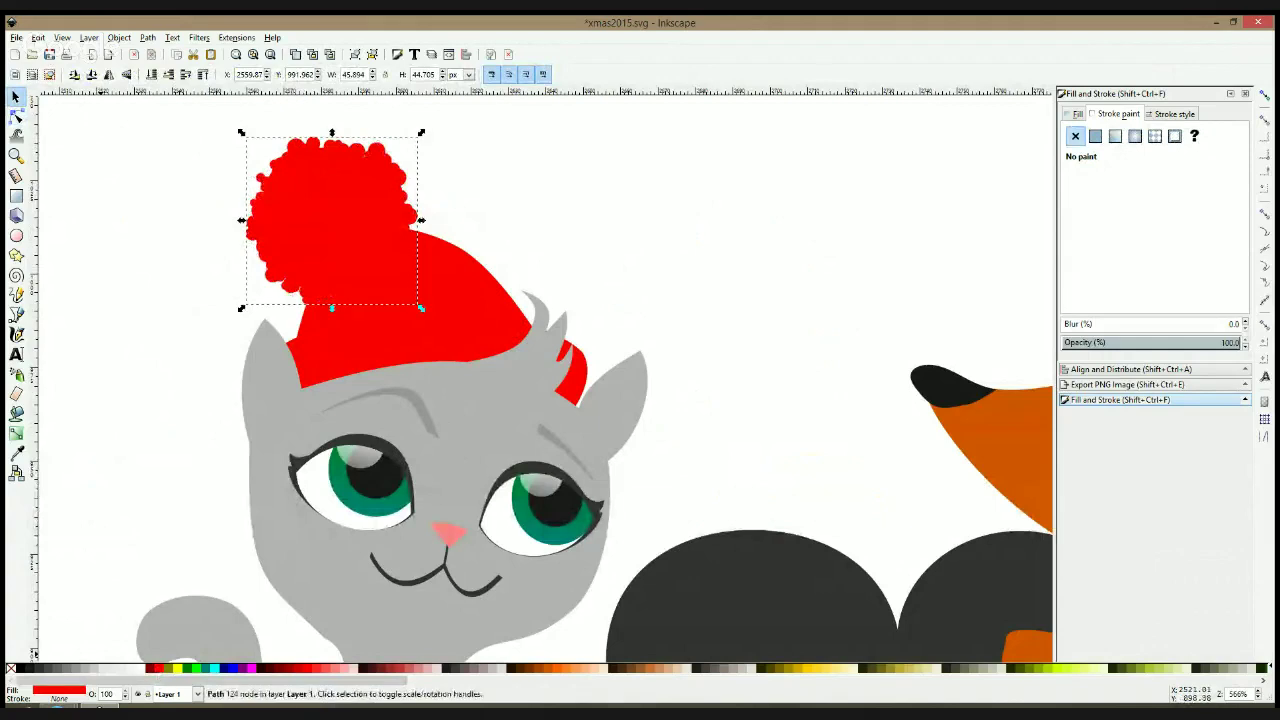
Give the pom-pom a vertical gradient from dark red at its base to bright red, and lower it behind the hat crown
{"action": "left_click", "coordinate": [15, 435]}
{"action": "left_click_drag", "start_coordinate": [314, 245], "coordinate": [314, 188]}
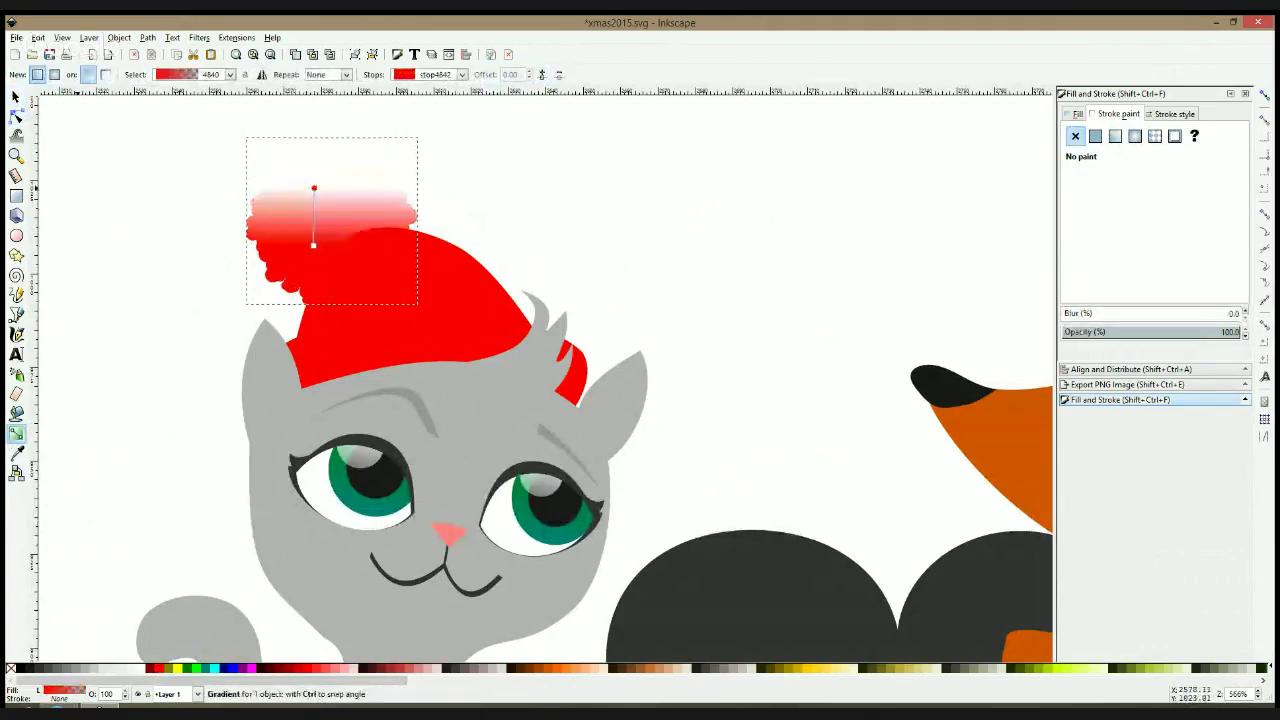
{"action": "left_click", "coordinate": [18, 452]}
{"action": "left_click", "coordinate": [323, 246]}
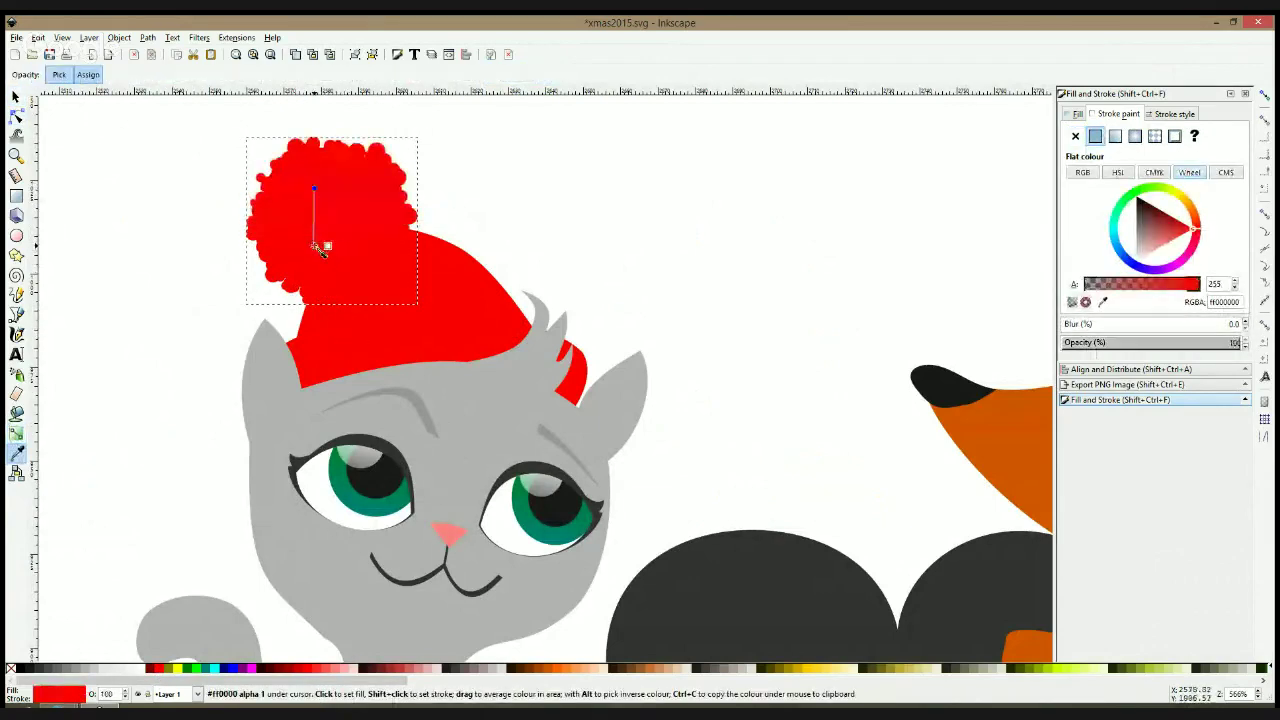
{"action": "left_click", "coordinate": [297, 669]}
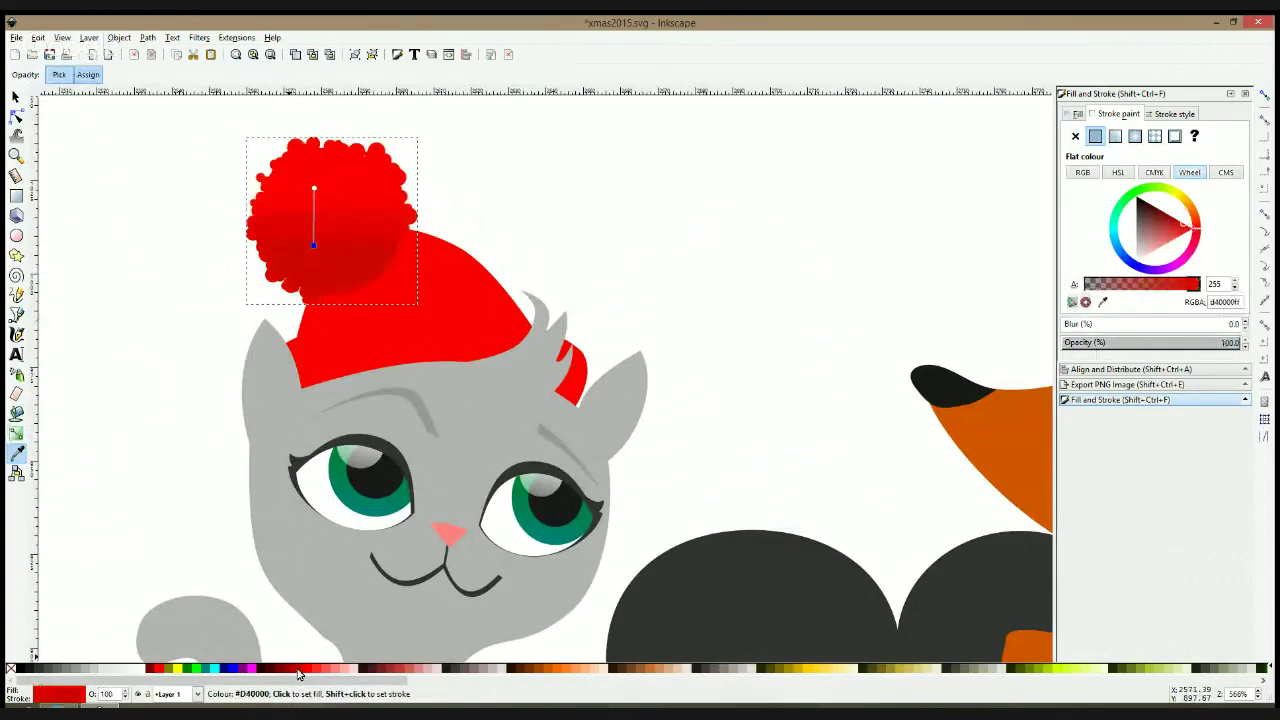
{"action": "left_click", "coordinate": [286, 669]}
{"action": "key", "text": "s"}
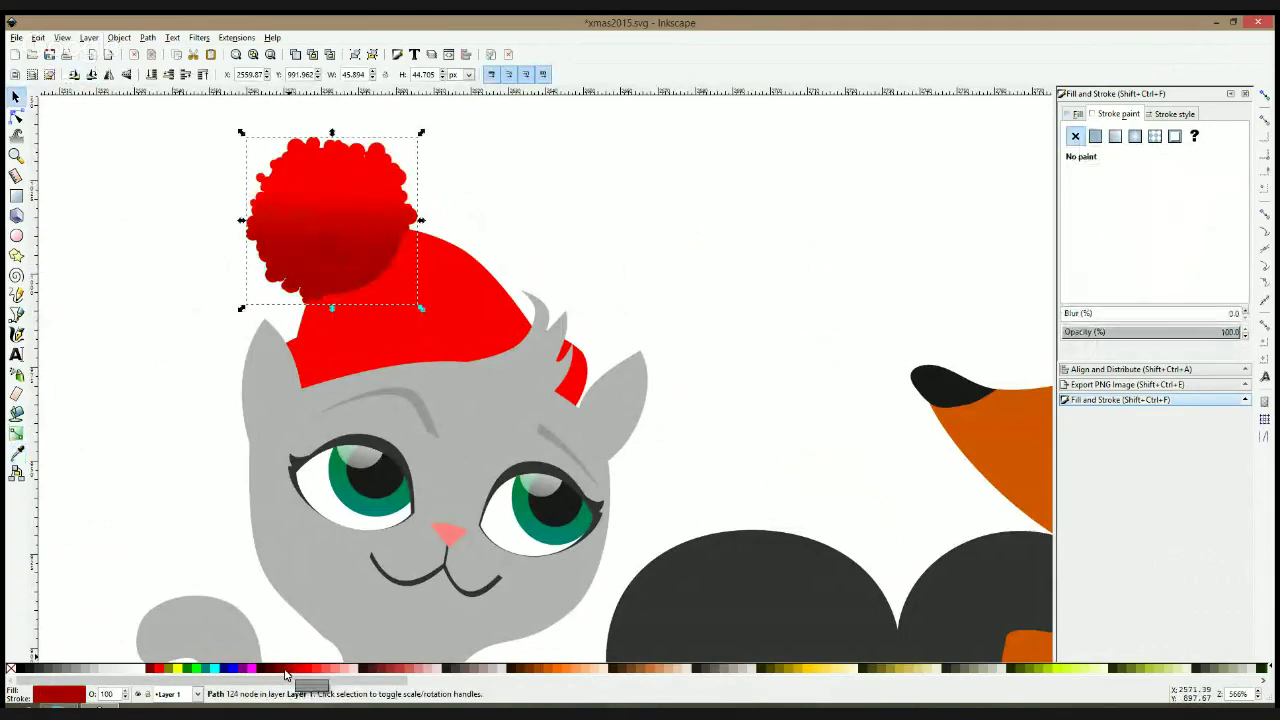
{"action": "key", "text": "Page_Down"}
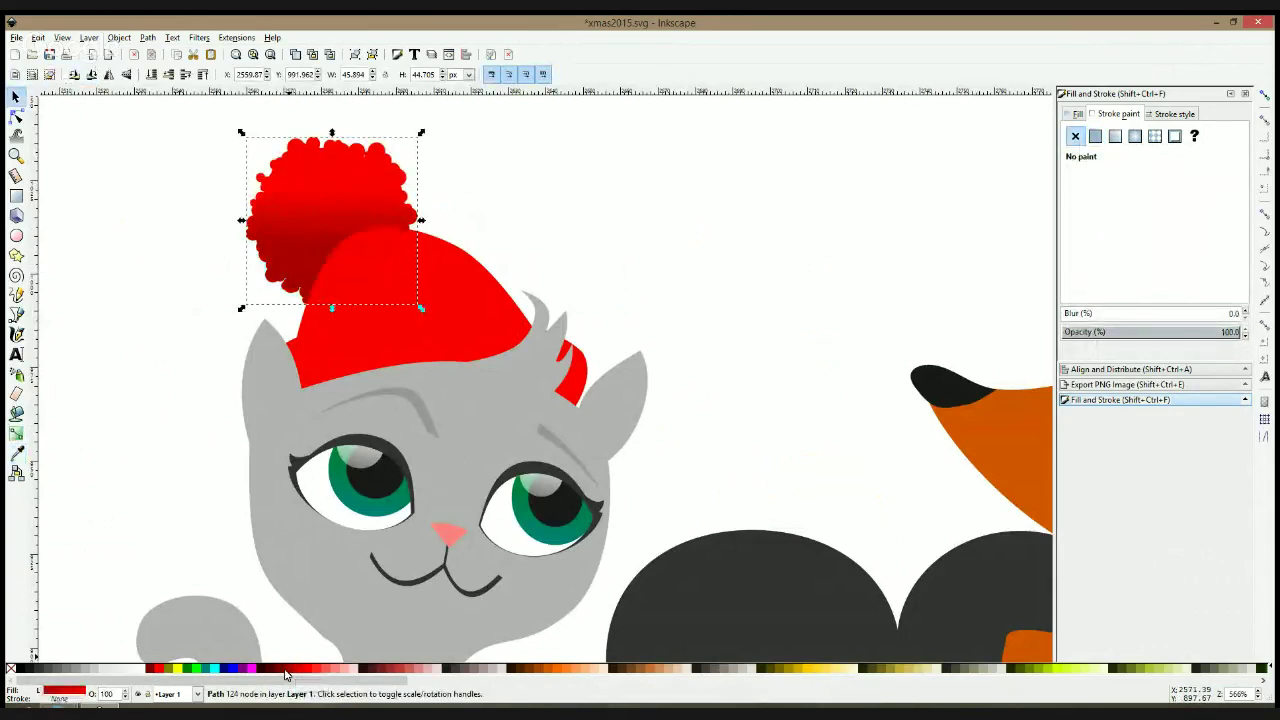
Shade the hat crown with a diagonal gradient from bright red to the pom-pom's dark red at its lower left
{"action": "left_click", "coordinate": [465, 305]}
{"action": "key", "text": "g"}
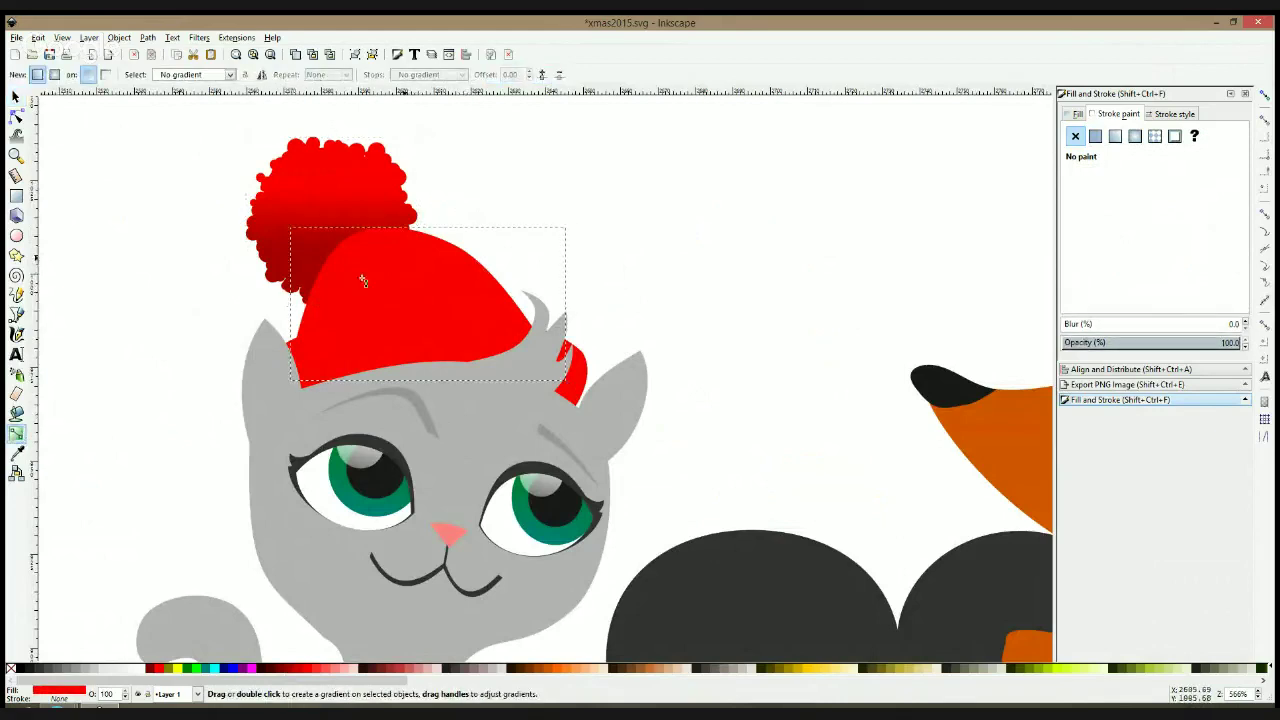
{"action": "left_click_drag", "start_coordinate": [363, 281], "coordinate": [417, 253]}
{"action": "left_click", "coordinate": [17, 453]}
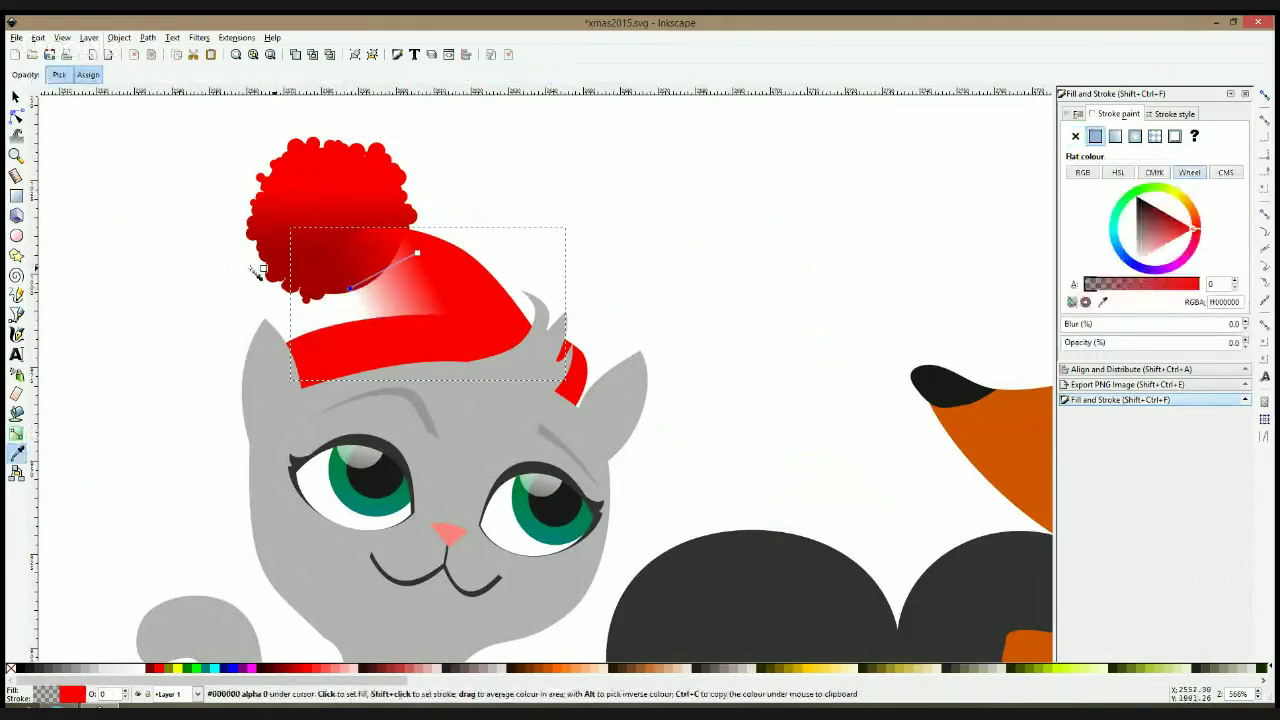
{"action": "left_click", "coordinate": [300, 256]}
{"action": "left_click_drag", "start_coordinate": [350, 289], "coordinate": [326, 313]}
{"action": "key", "text": "space"}
{"action": "key", "text": "s"}
Shade the hat band with a gradient from bright red to the crown's dark red toward its right end
{"action": "left_click", "coordinate": [329, 326]}
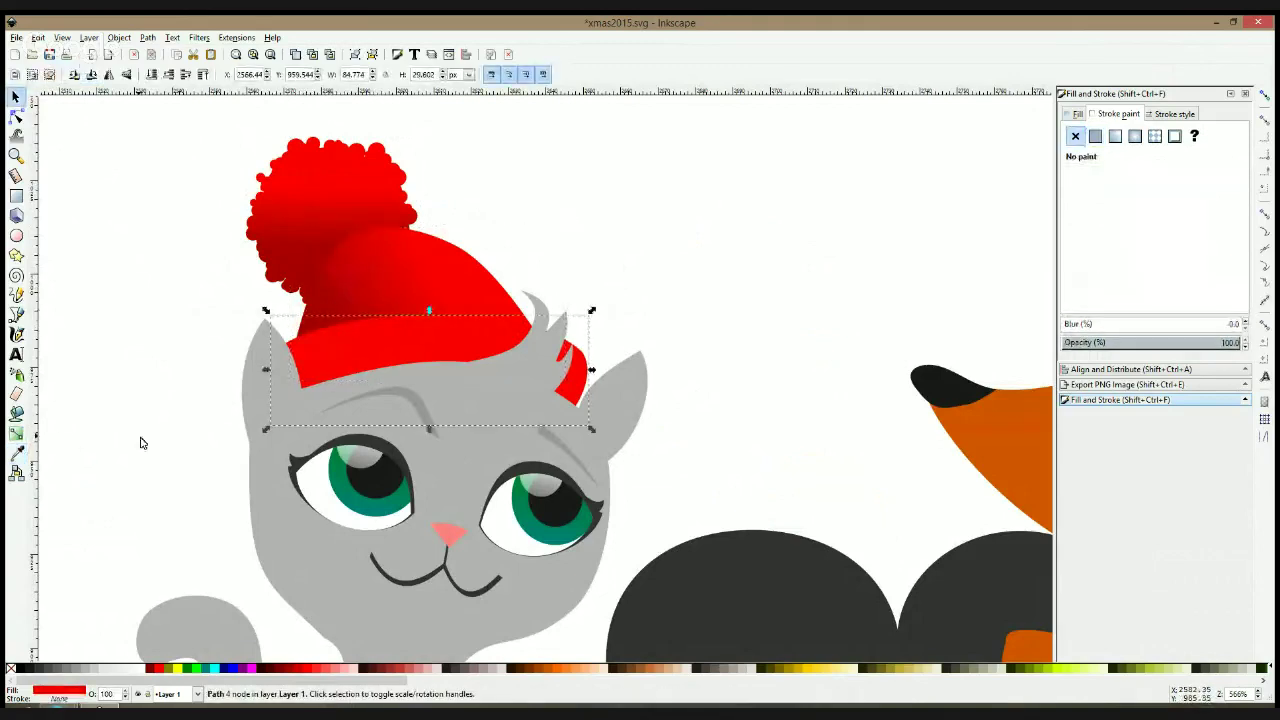
{"action": "left_click", "coordinate": [16, 433]}
{"action": "left_click_drag", "start_coordinate": [417, 331], "coordinate": [480, 343]}
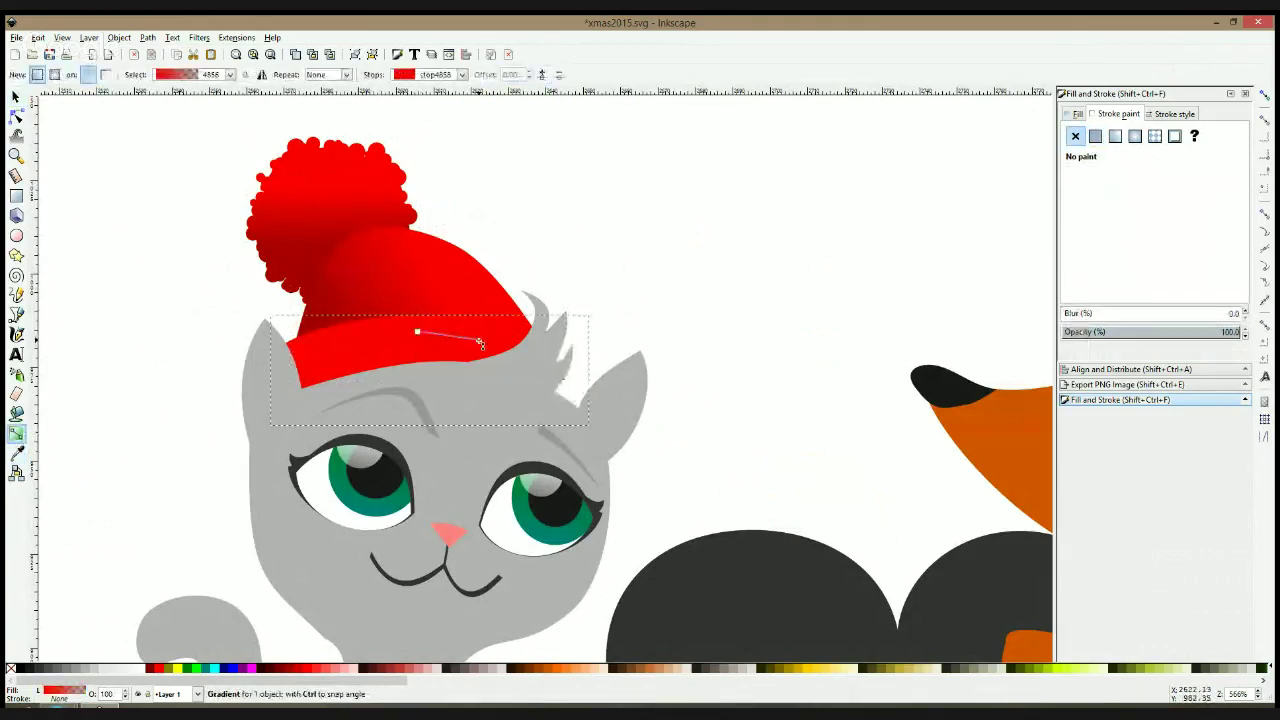
{"action": "left_click", "coordinate": [17, 453]}
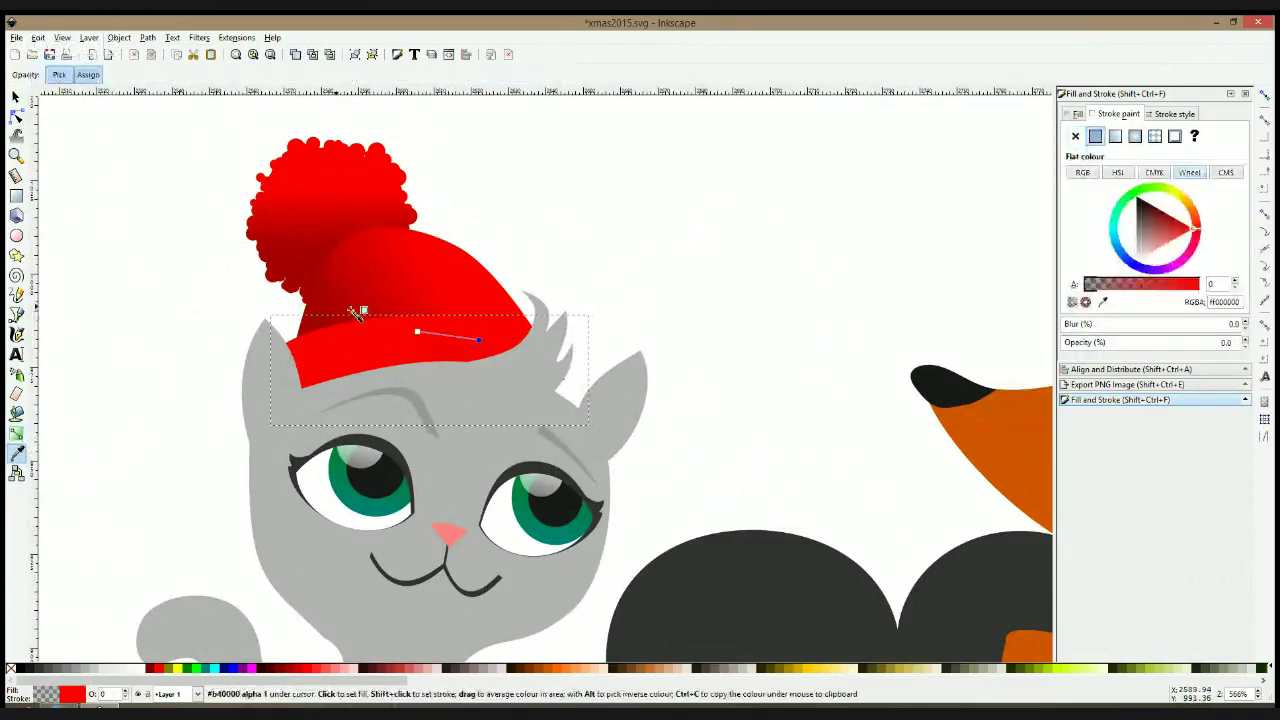
{"action": "left_click", "coordinate": [353, 309]}
{"action": "key", "text": "s"}
{"action": "left_click", "coordinate": [574, 237]}
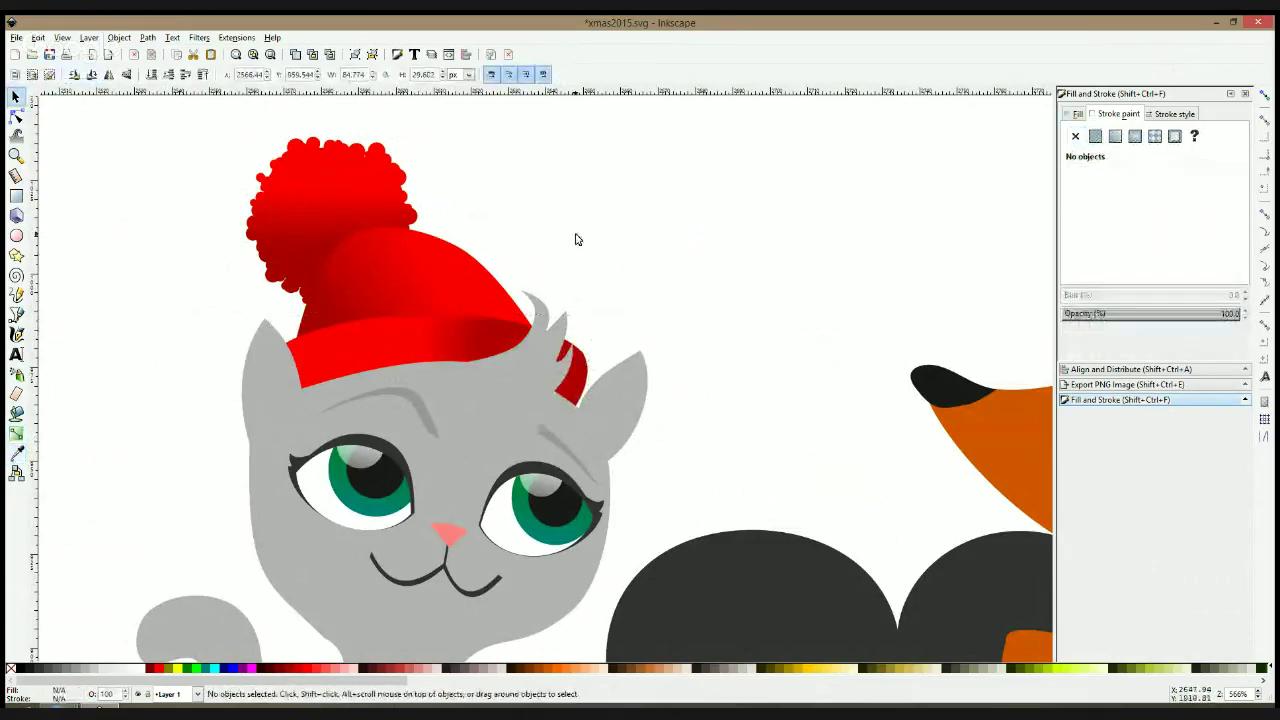
Adjust the thumb nodes on the cat's arm to reshape the thumb slightly
{"action": "scroll", "coordinate": [574, 237], "scroll_direction": "down", "scroll_amount": 3}
{"action": "left_click_drag", "start_coordinate": [714, 225], "coordinate": [595, 181]}
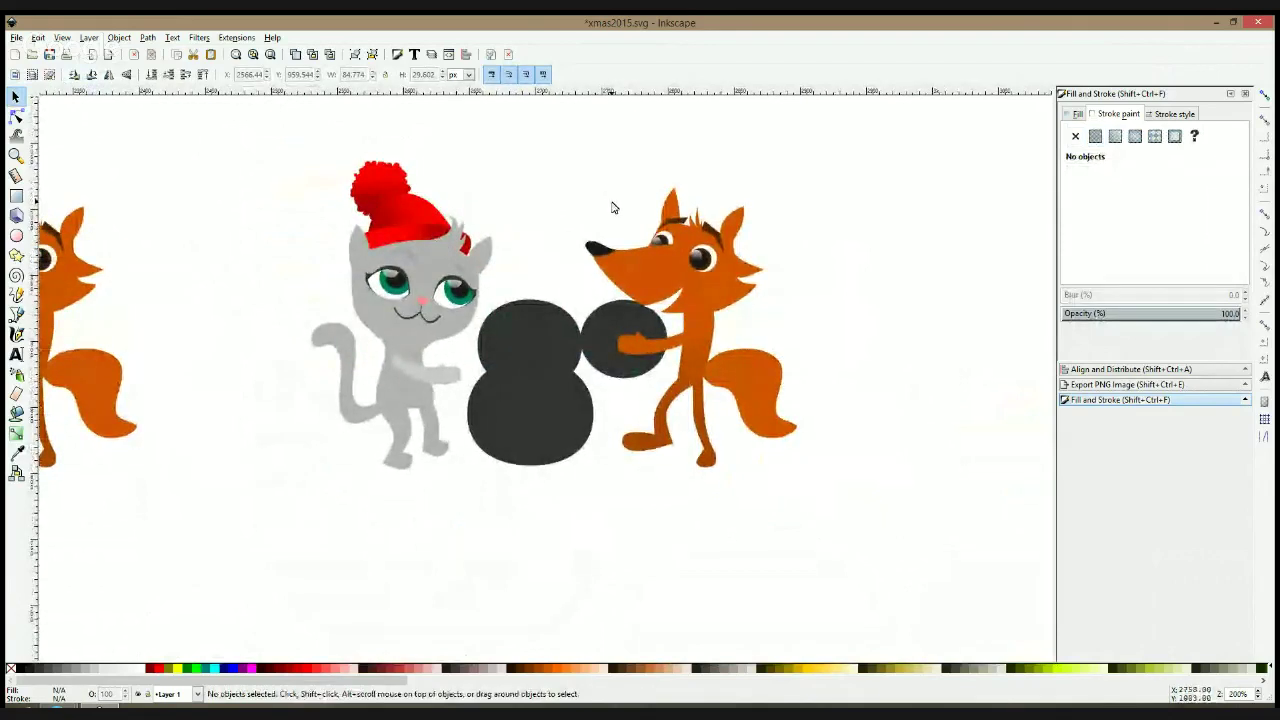
{"action": "left_click", "coordinate": [442, 320]}
{"action": "scroll", "coordinate": [430, 310], "scroll_direction": "up", "scroll_amount": 2}
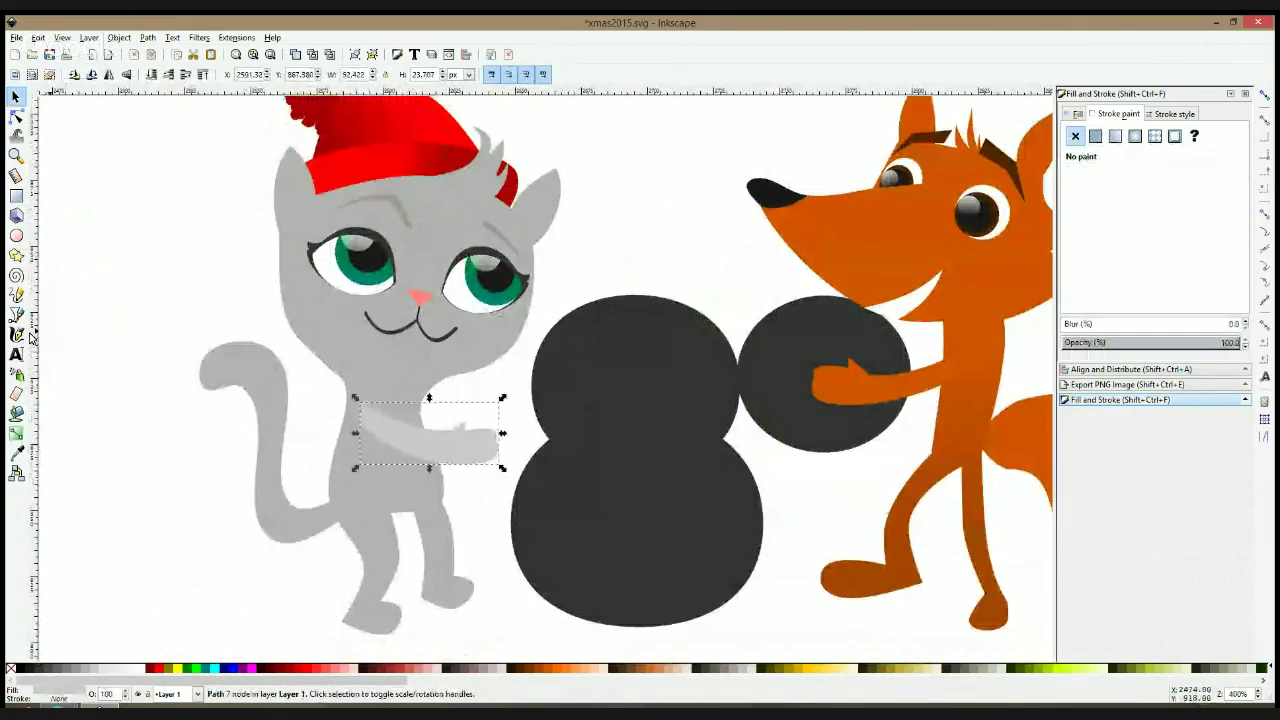
{"action": "left_click", "coordinate": [16, 116]}
{"action": "left_click", "coordinate": [466, 425]}
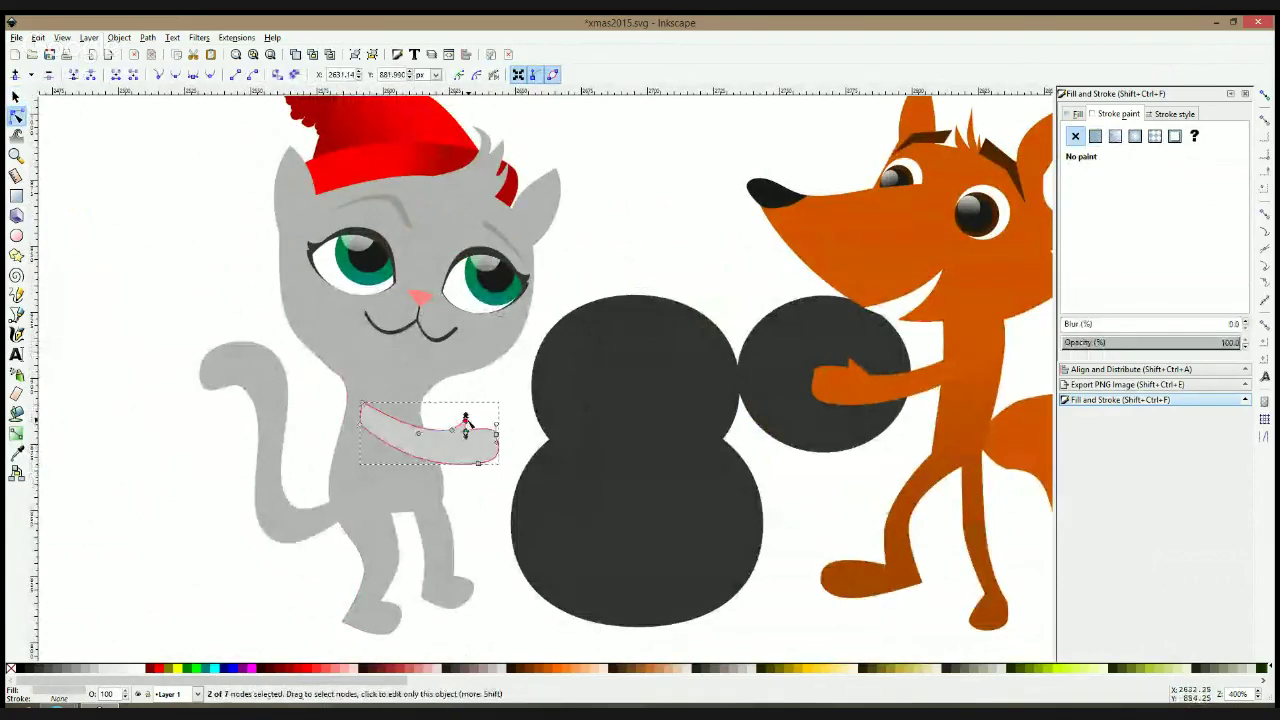
{"action": "left_click", "coordinate": [487, 410]}
Draw a straight-segment Bezier outline across the cat's forearm, starting just above the wrist
{"action": "scroll", "coordinate": [505, 430], "scroll_direction": "down", "scroll_amount": 1}
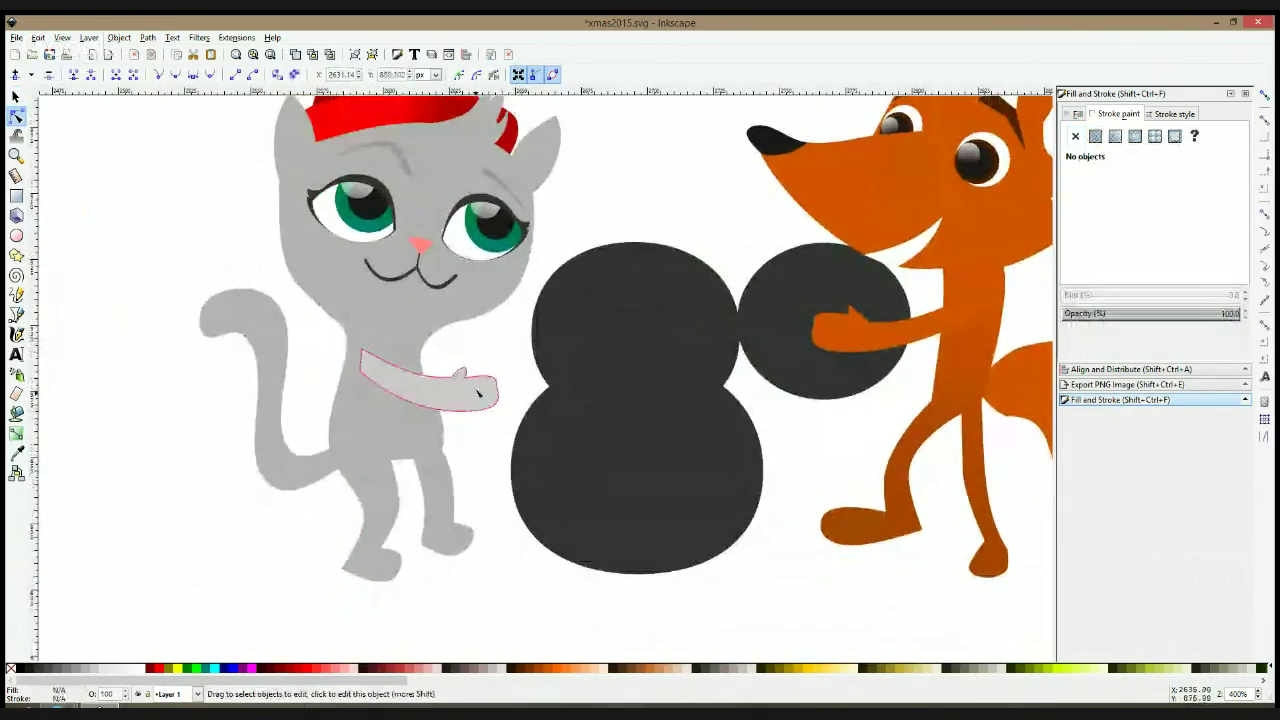
{"action": "scroll", "coordinate": [480, 394], "scroll_direction": "up", "scroll_amount": 2}
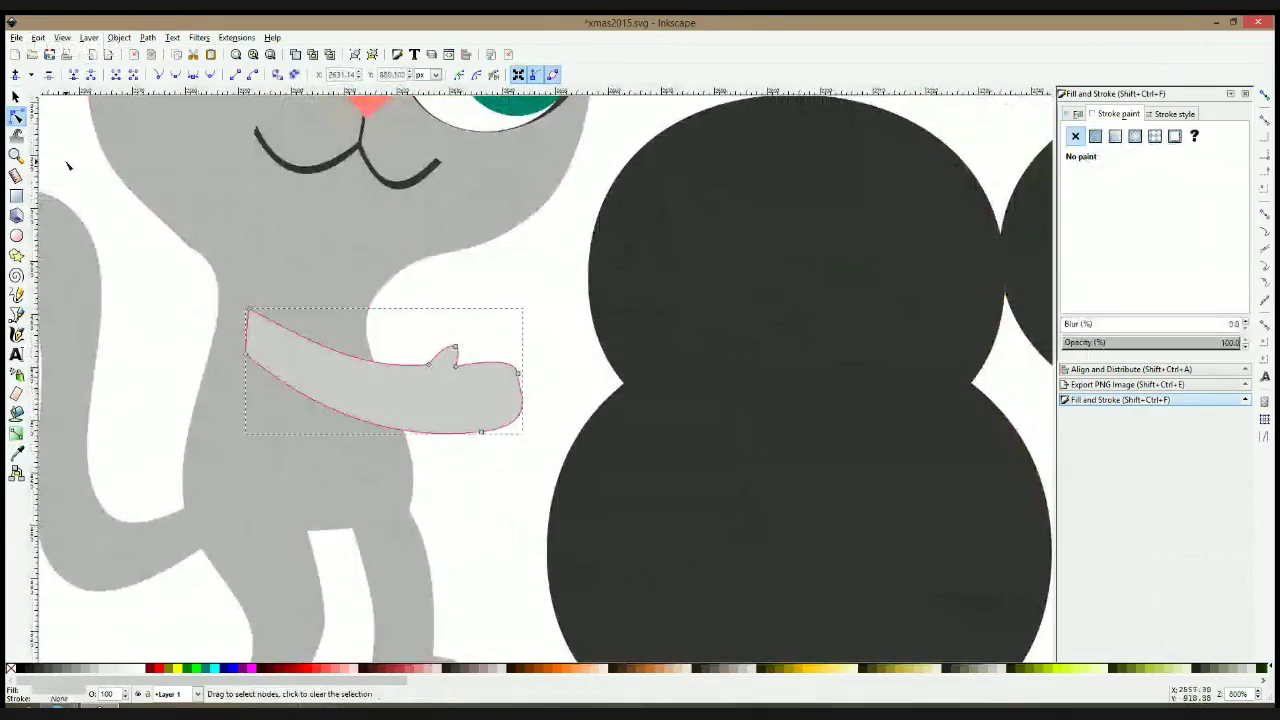
{"action": "left_click", "coordinate": [16, 314]}
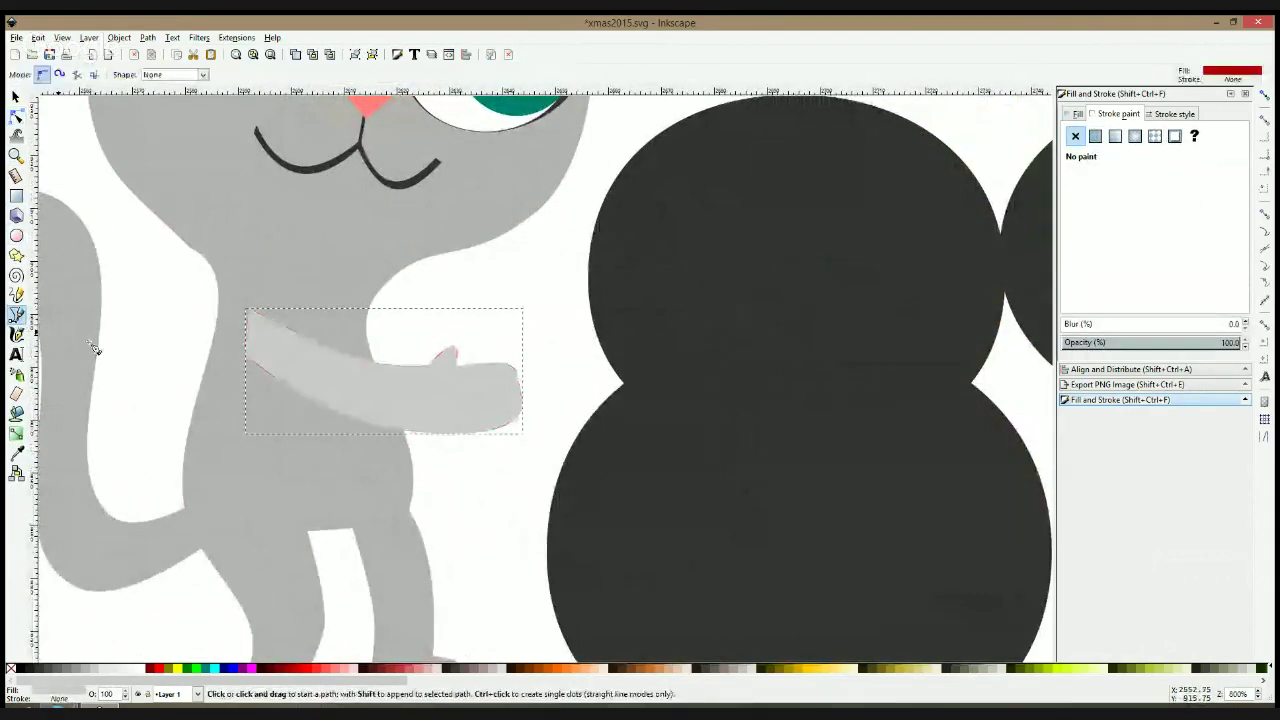
{"action": "left_click", "coordinate": [418, 330]}
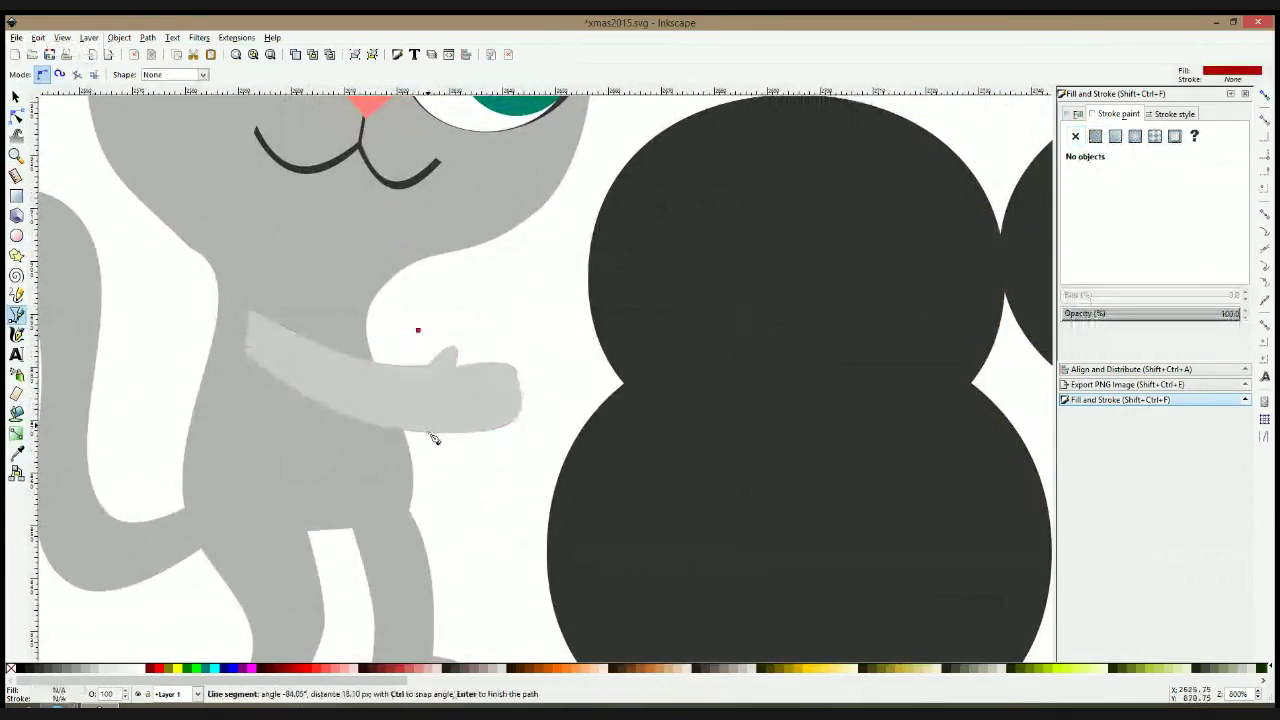
Draw a closed red straight-sided shape that encloses the cat's hand, with its straight edge across the wrist
{"action": "left_click", "coordinate": [429, 455]}
{"action": "left_click", "coordinate": [524, 441]}
{"action": "left_click", "coordinate": [537, 383]}
{"action": "left_click", "coordinate": [518, 337]}
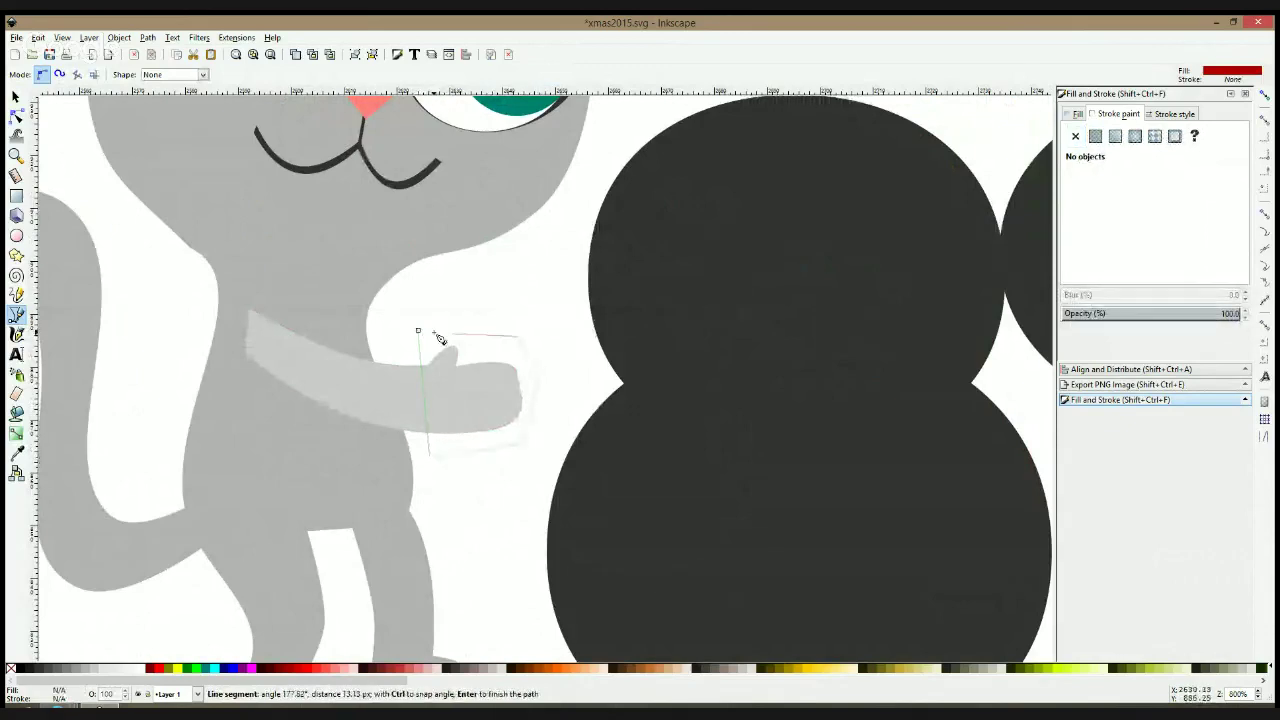
{"action": "left_click", "coordinate": [419, 331]}
Intersect the red shape with a copy of the arm to form a mitten, and enlarge it to about 22.3 by 19.4 px
{"action": "key", "text": "s"}
{"action": "left_click", "coordinate": [398, 414]}
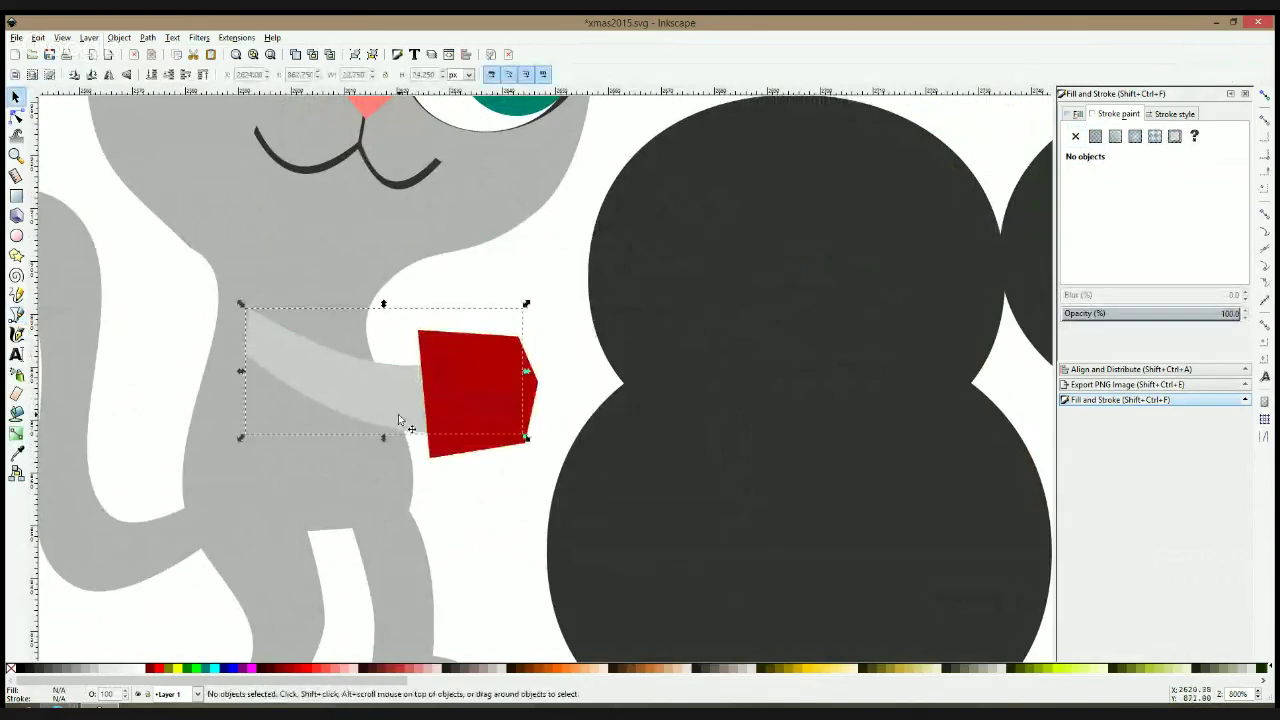
{"action": "left_click", "coordinate": [455, 345]}
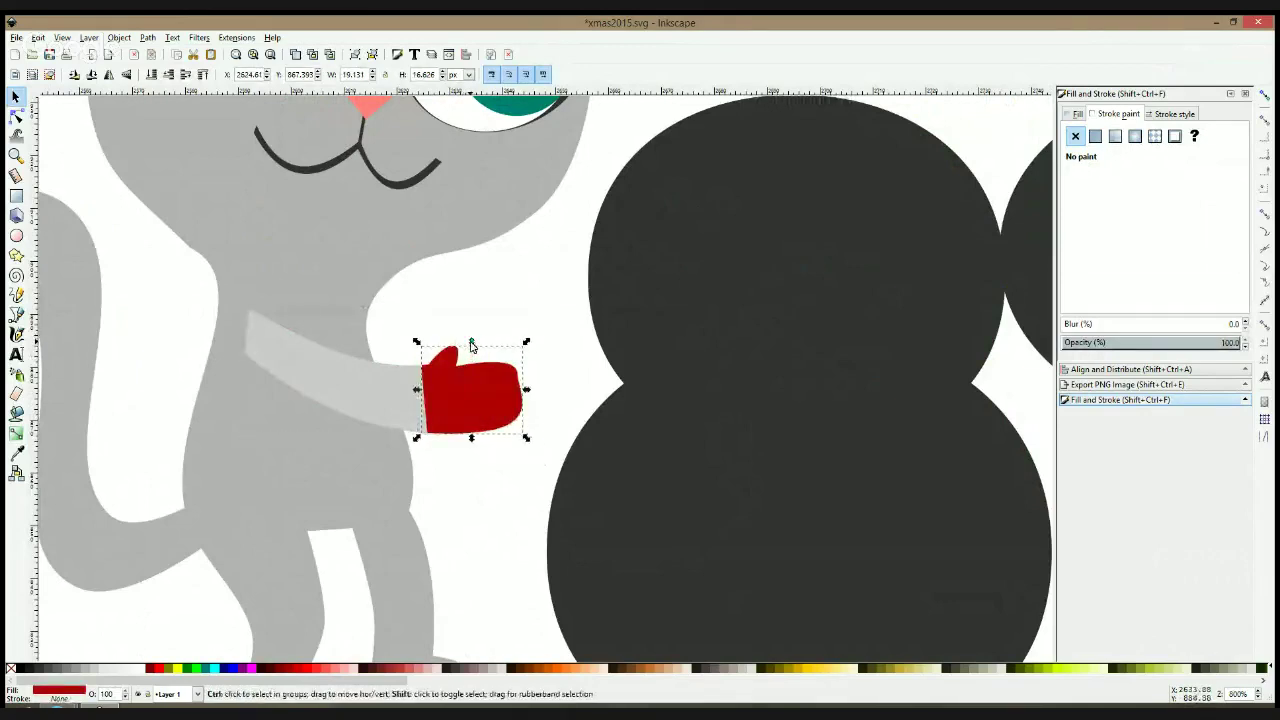
{"action": "left_click_drag", "start_coordinate": [471, 343], "coordinate": [471, 341]}
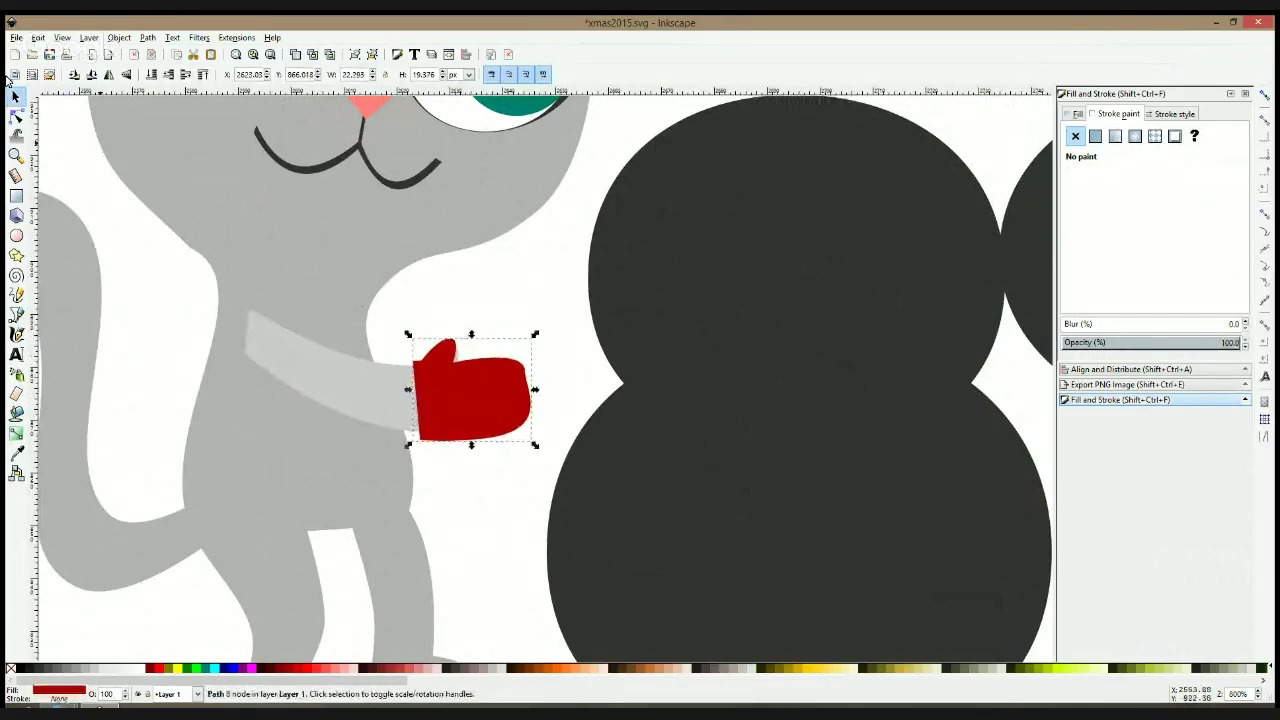
Extend the mitten's upper wrist corner toward the arm, smooth the lower wrist corner and curve the wrist edge slightly outward
{"action": "left_click", "coordinate": [16, 116]}
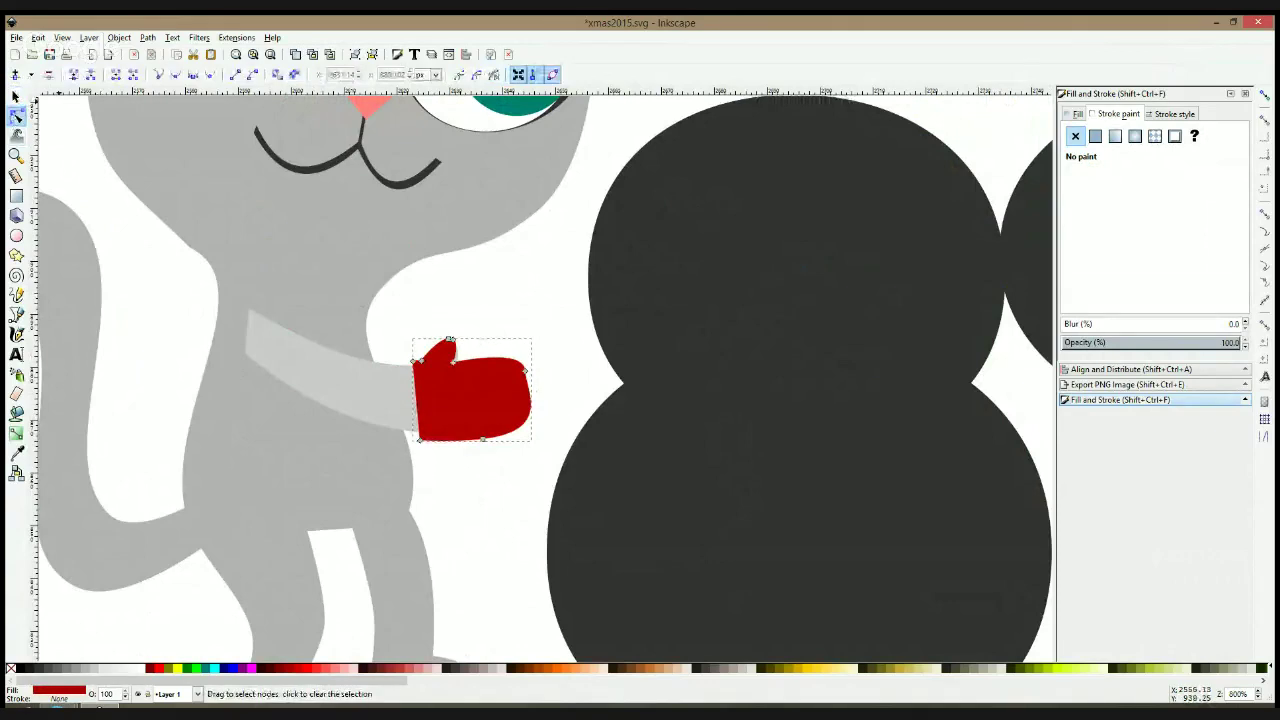
{"action": "left_click", "coordinate": [469, 341]}
{"action": "scroll", "coordinate": [422, 375], "scroll_direction": "up", "scroll_amount": 2}
{"action": "left_click", "coordinate": [413, 365]}
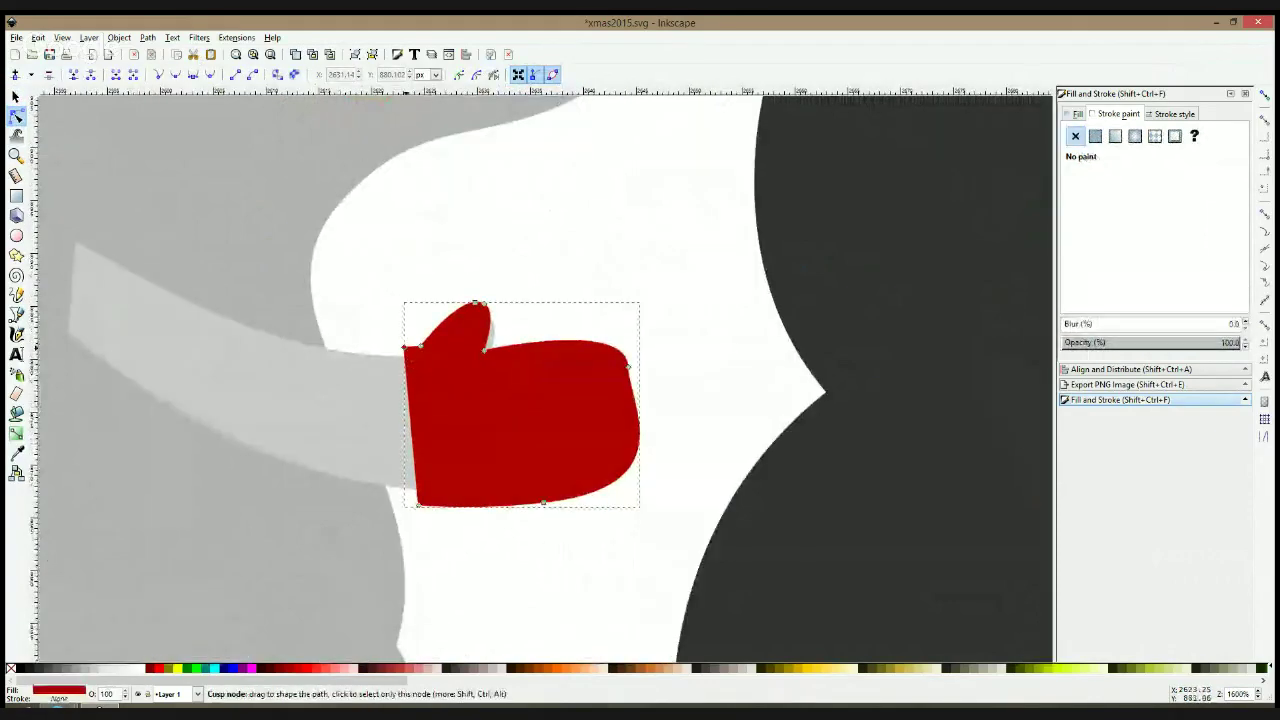
{"action": "left_click_drag", "start_coordinate": [405, 347], "coordinate": [391, 348]}
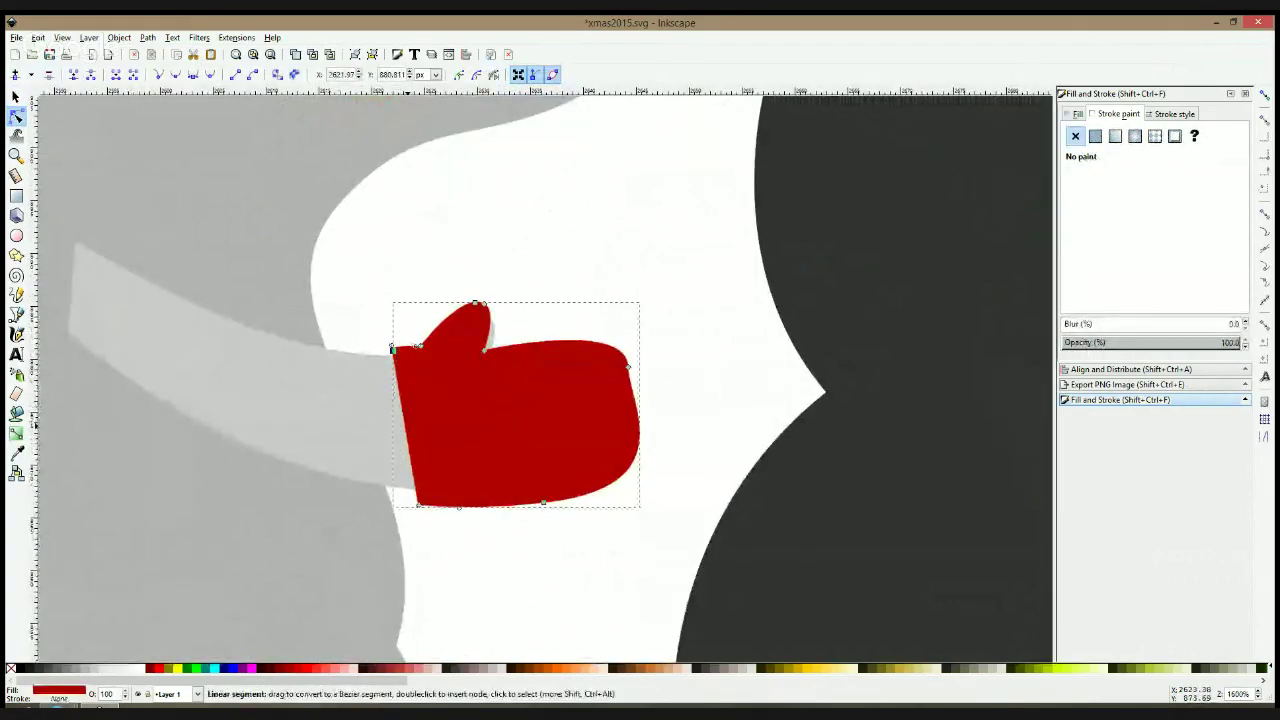
{"action": "left_click_drag", "start_coordinate": [407, 425], "coordinate": [397, 427]}
{"action": "left_click_drag", "start_coordinate": [418, 504], "coordinate": [422, 506]}
{"action": "key", "text": "shift+s"}
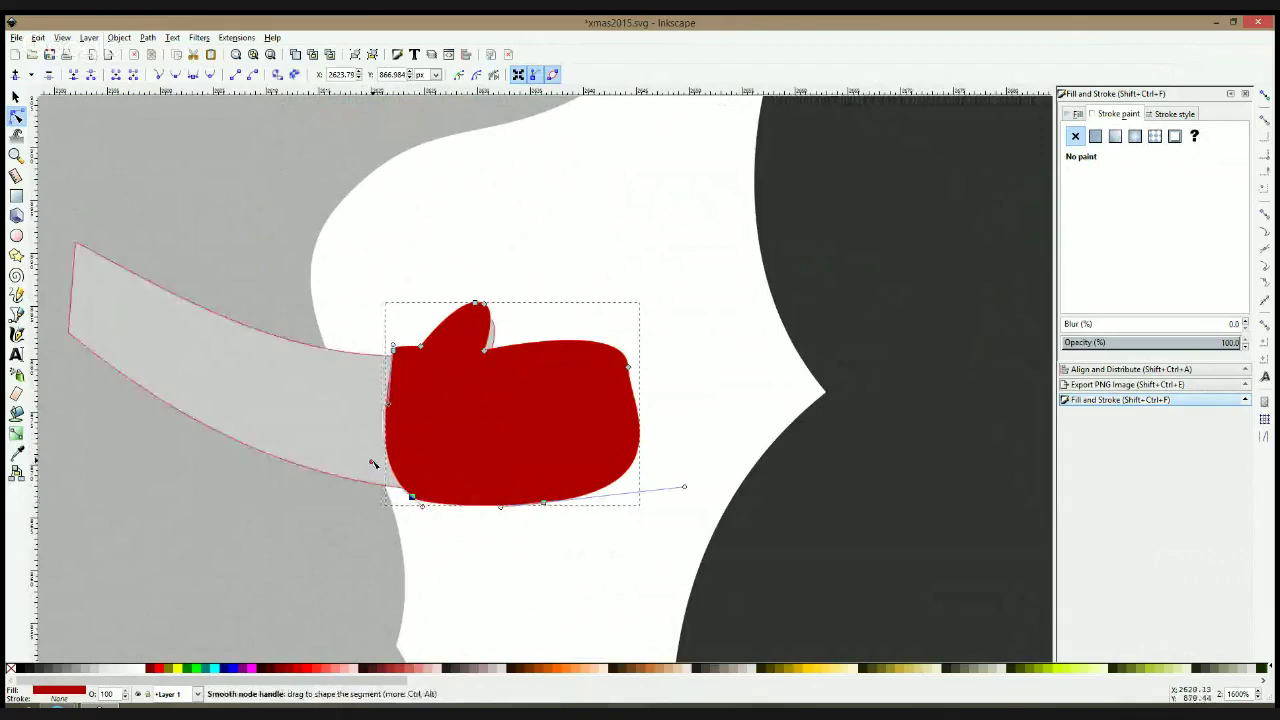
{"action": "left_click_drag", "start_coordinate": [371, 462], "coordinate": [390, 475]}
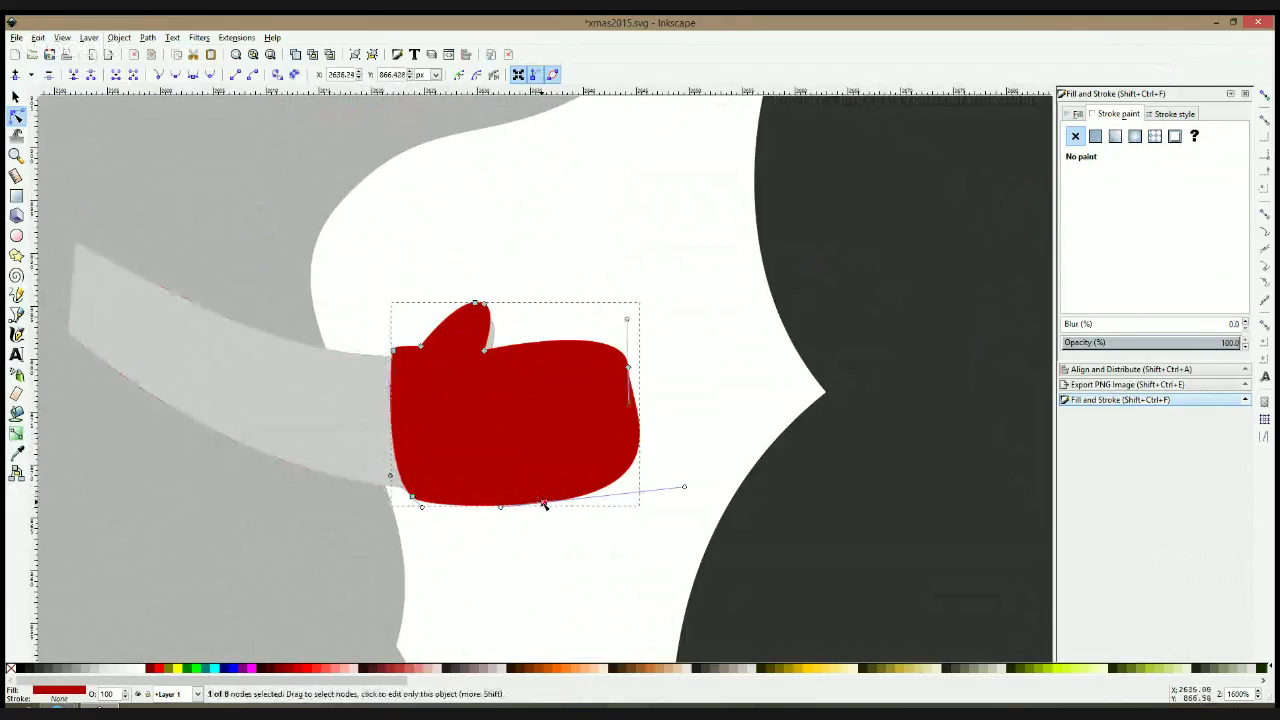
Adjust the curve handles at the mitten's fingertip end to make the outer edge fuller at the top and slightly indented
{"action": "left_click_drag", "start_coordinate": [639, 440], "coordinate": [620, 415]}
{"action": "left_click", "coordinate": [629, 368], "text": "ctrl"}
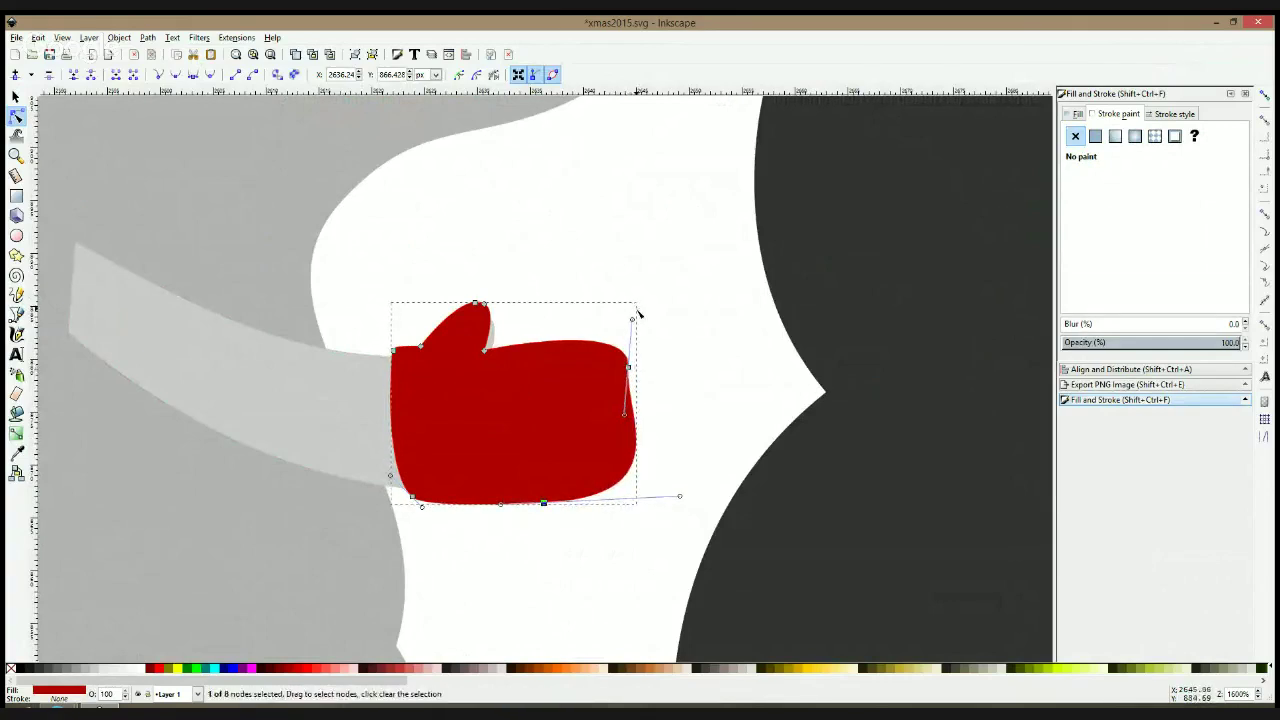
{"action": "left_click_drag", "start_coordinate": [636, 314], "coordinate": [651, 301]}
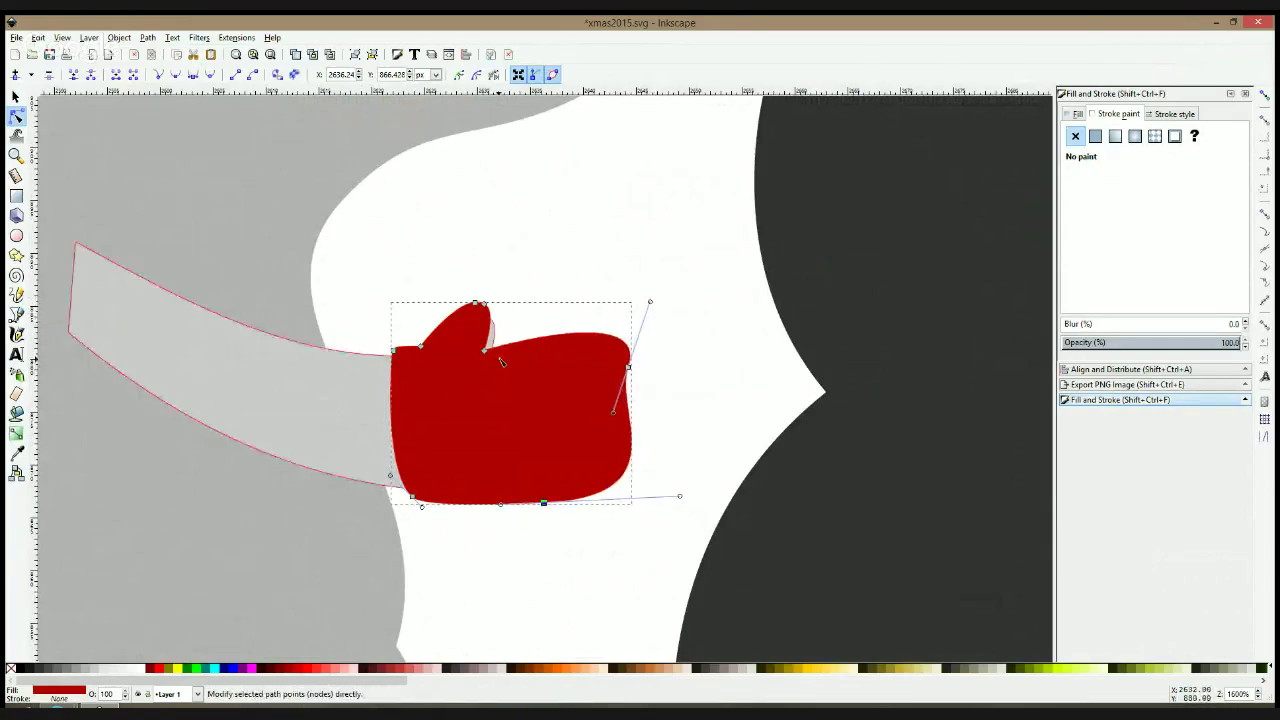
Reshape the mitten's thumb by moving its base node, removing the extra tip node, raising the tip and rounding its outer side
{"action": "left_click_drag", "start_coordinate": [487, 352], "coordinate": [499, 350]}
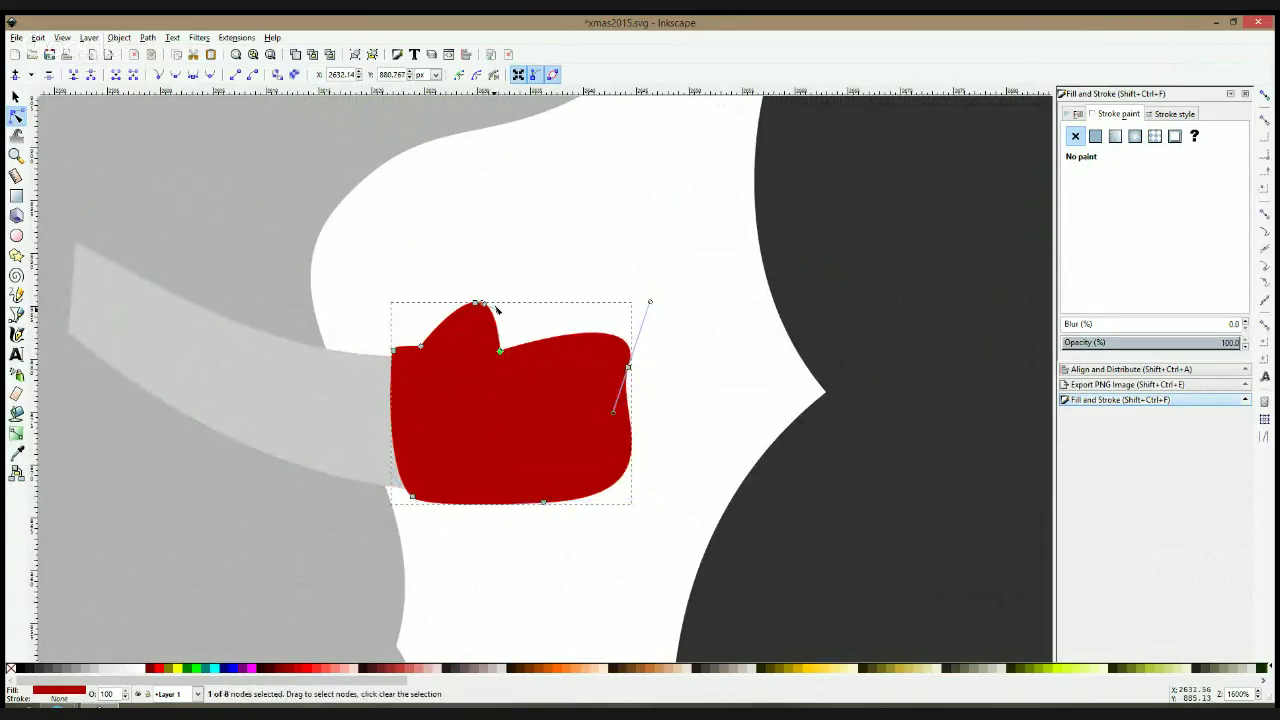
{"action": "left_click", "coordinate": [484, 304]}
{"action": "key", "text": "Delete"}
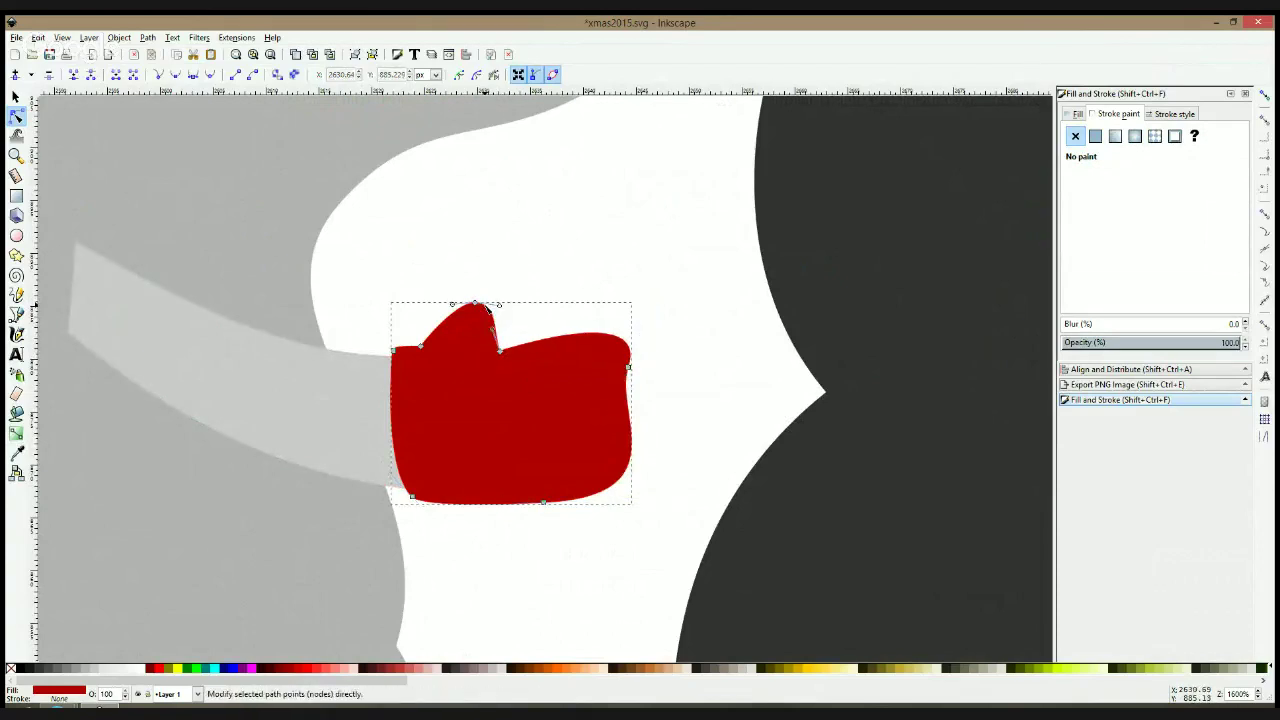
{"action": "left_click_drag", "start_coordinate": [482, 301], "coordinate": [489, 293]}
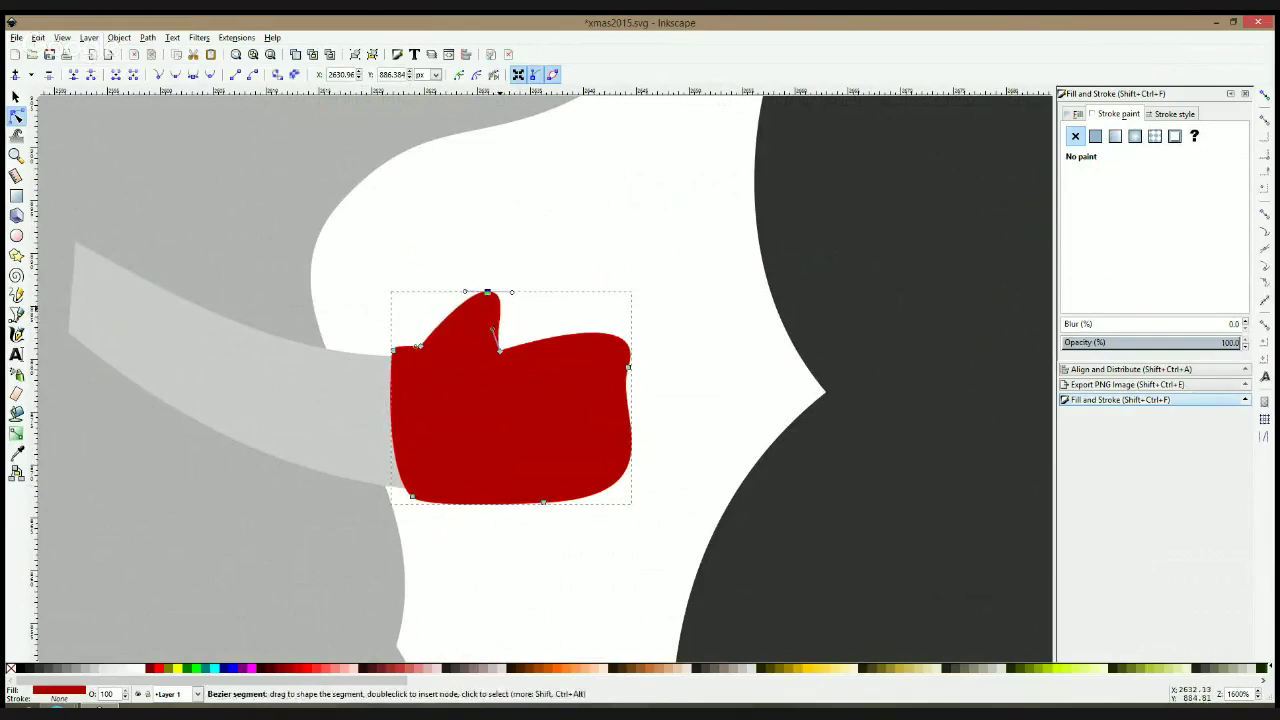
{"action": "double_click", "coordinate": [501, 308]}
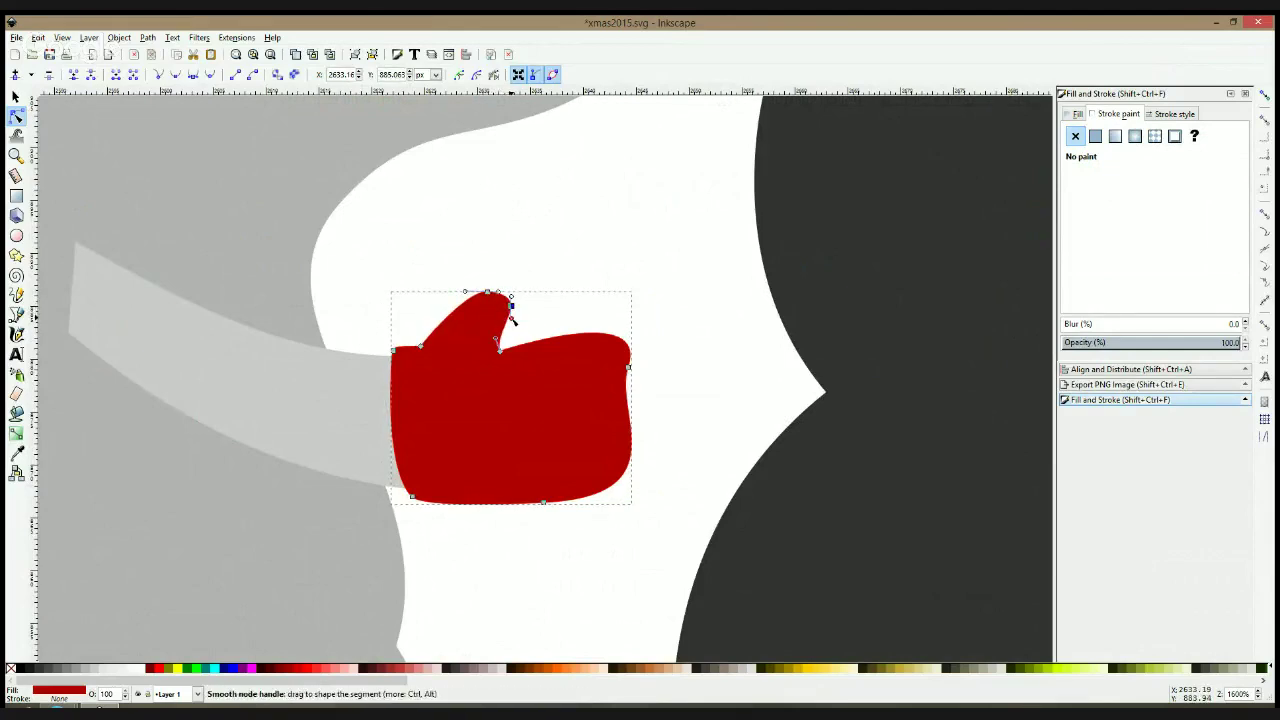
{"action": "left_click_drag", "start_coordinate": [506, 306], "coordinate": [513, 338]}
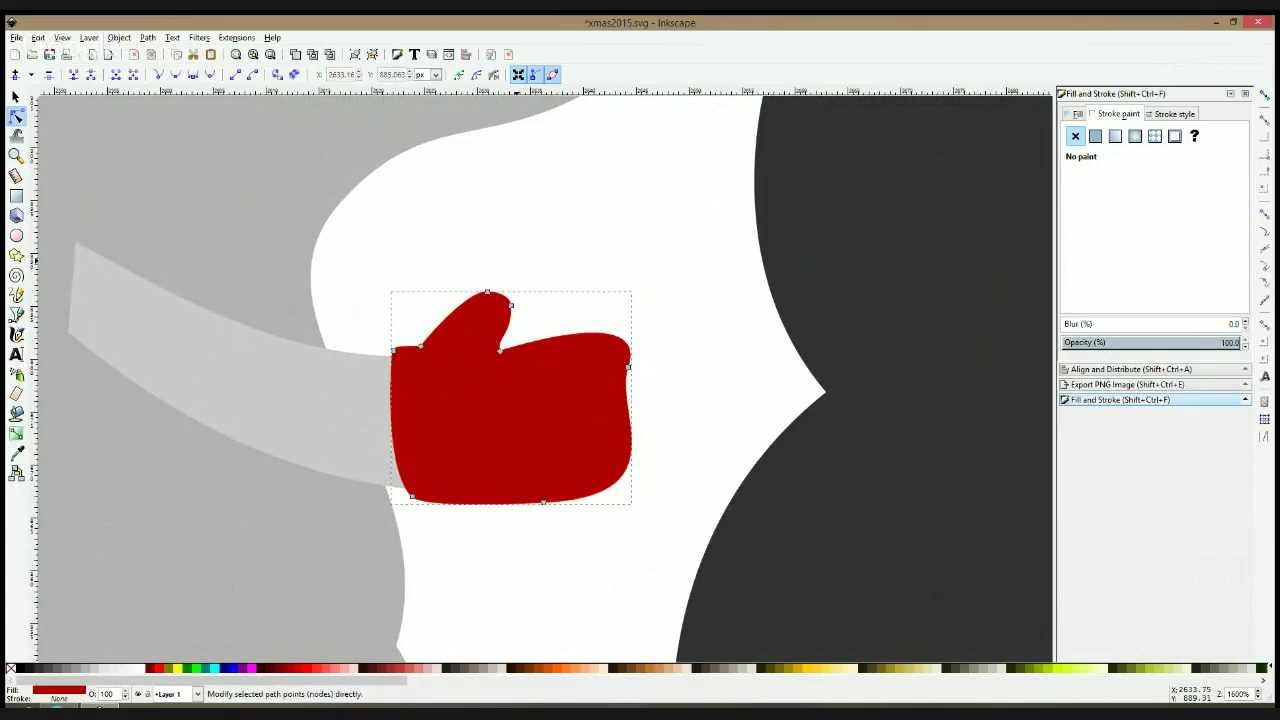
Scale the mitten up to about 23.6 by 21.2 px in outline view so it fully covers the hand, and restore the normal display
{"action": "left_click", "coordinate": [519, 265]}
{"action": "scroll", "coordinate": [565, 298], "scroll_direction": "down", "scroll_amount": 7}
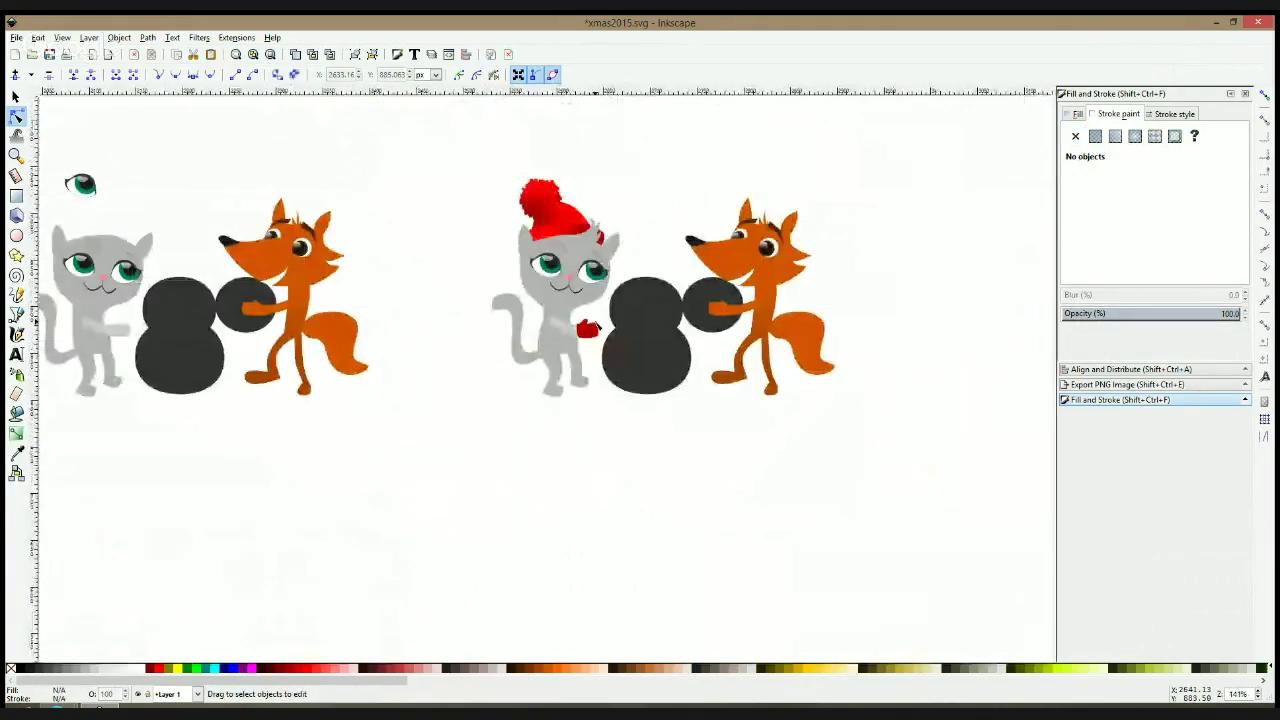
{"action": "scroll", "coordinate": [631, 291], "scroll_direction": "up", "scroll_amount": 3}
{"action": "left_click", "coordinate": [575, 408]}
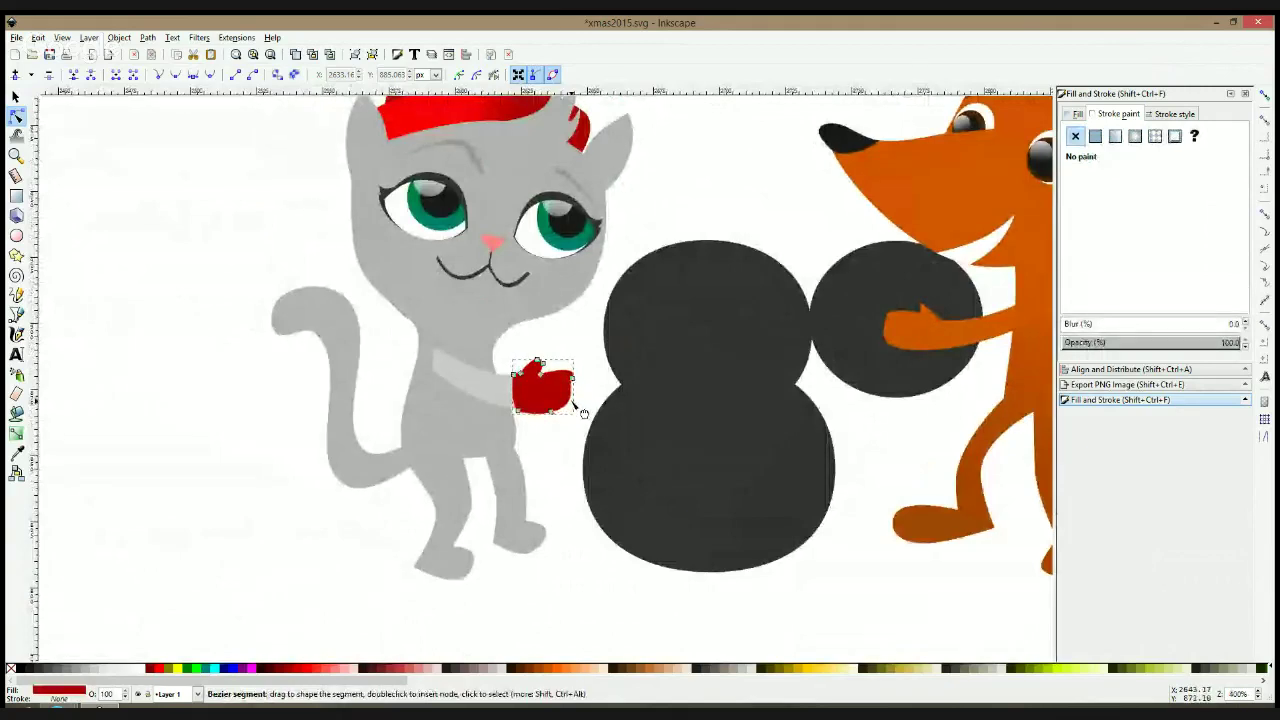
{"action": "left_click", "coordinate": [589, 410]}
{"action": "key", "text": "ctrl+KP_5"}
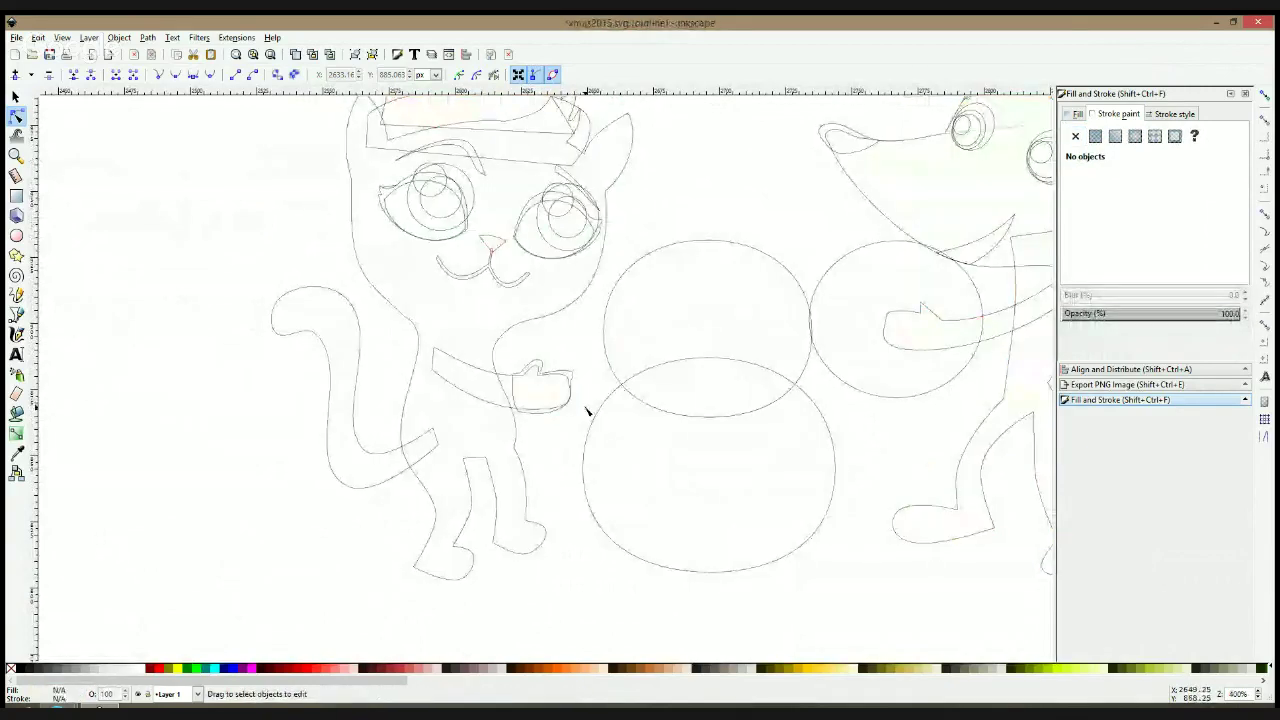
{"action": "key", "text": "F1"}
{"action": "scroll", "coordinate": [564, 384], "scroll_direction": "up", "scroll_amount": 2}
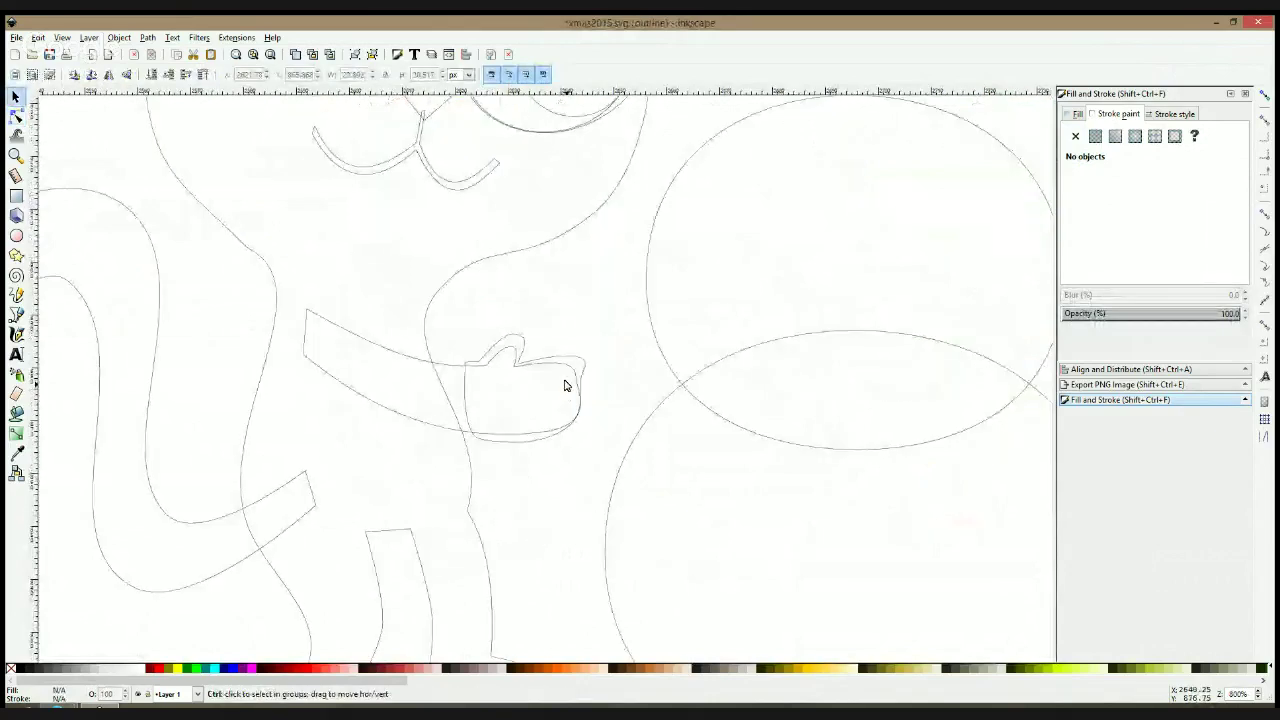
{"action": "left_click", "coordinate": [580, 356]}
{"action": "left_click_drag", "start_coordinate": [589, 331], "coordinate": [597, 331]}
{"action": "left_click", "coordinate": [626, 362]}
{"action": "key", "text": "ctrl+KP_5"}
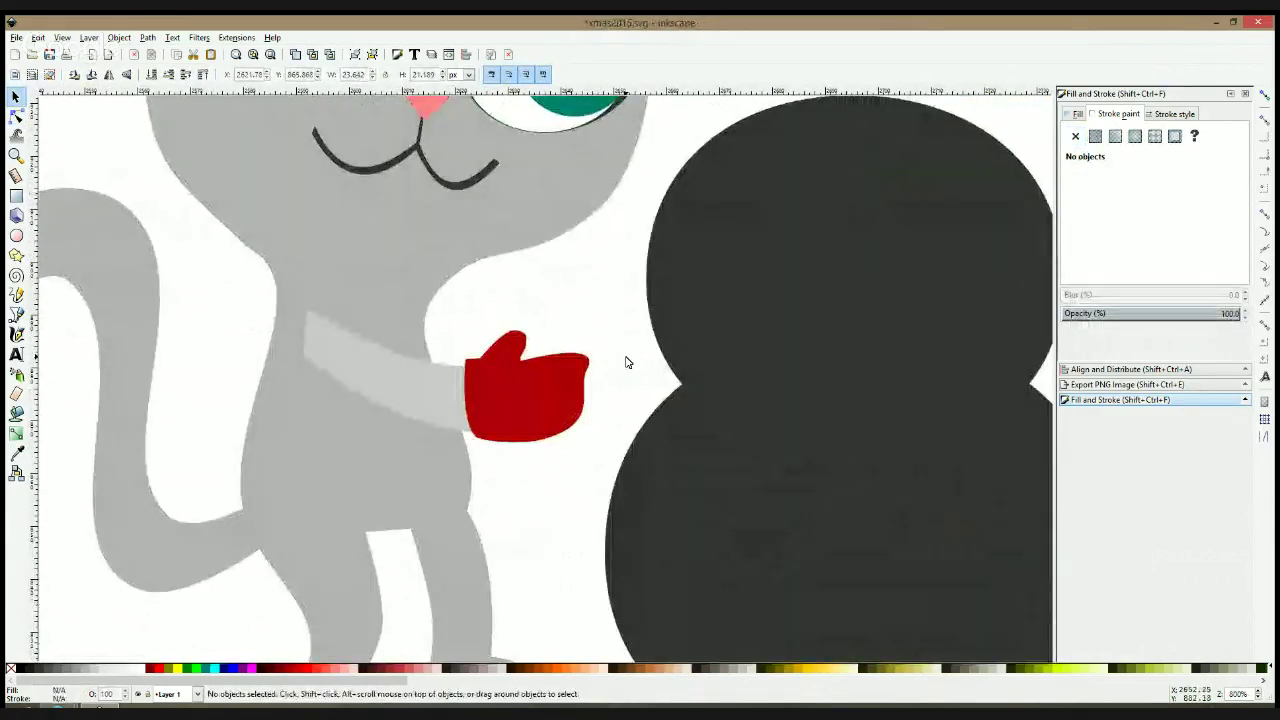
{"action": "scroll", "coordinate": [626, 362], "scroll_direction": "down", "scroll_amount": 4}
{"action": "left_click_drag", "start_coordinate": [626, 359], "coordinate": [508, 350]}
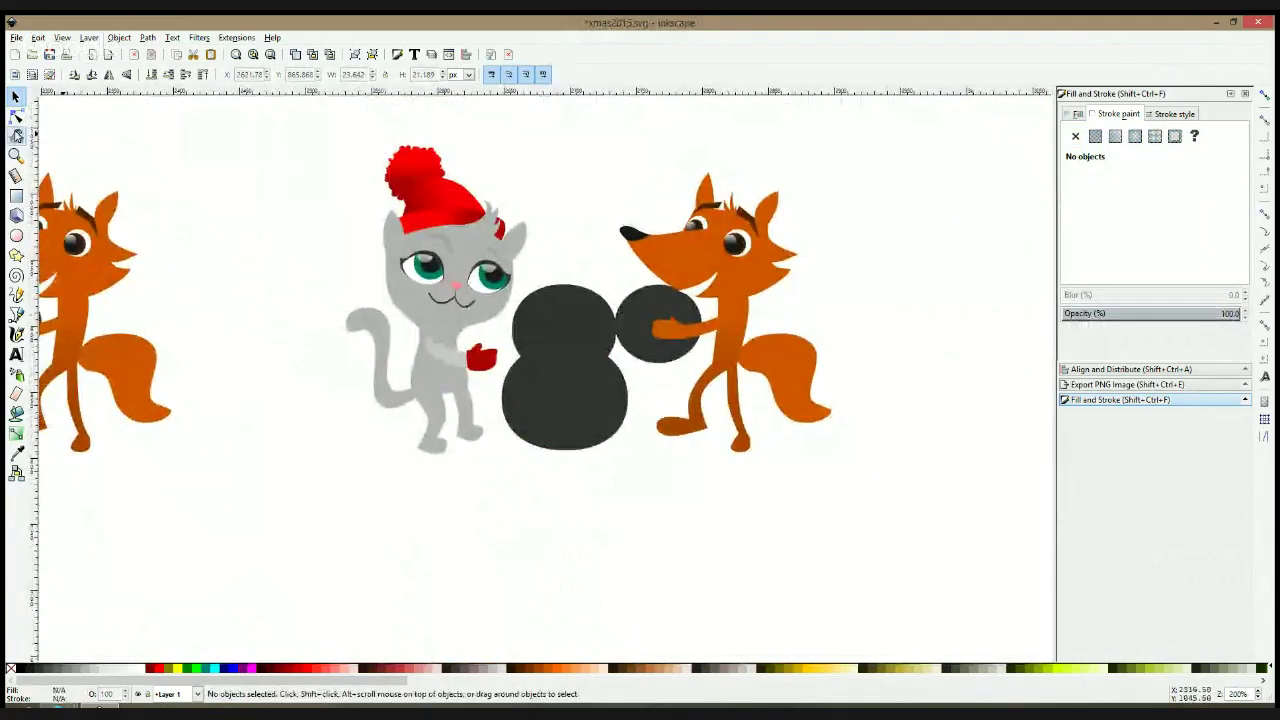
{"action": "left_click", "coordinate": [17, 136]}
{"action": "left_click", "coordinate": [17, 117]}
{"action": "left_click", "coordinate": [436, 348]}
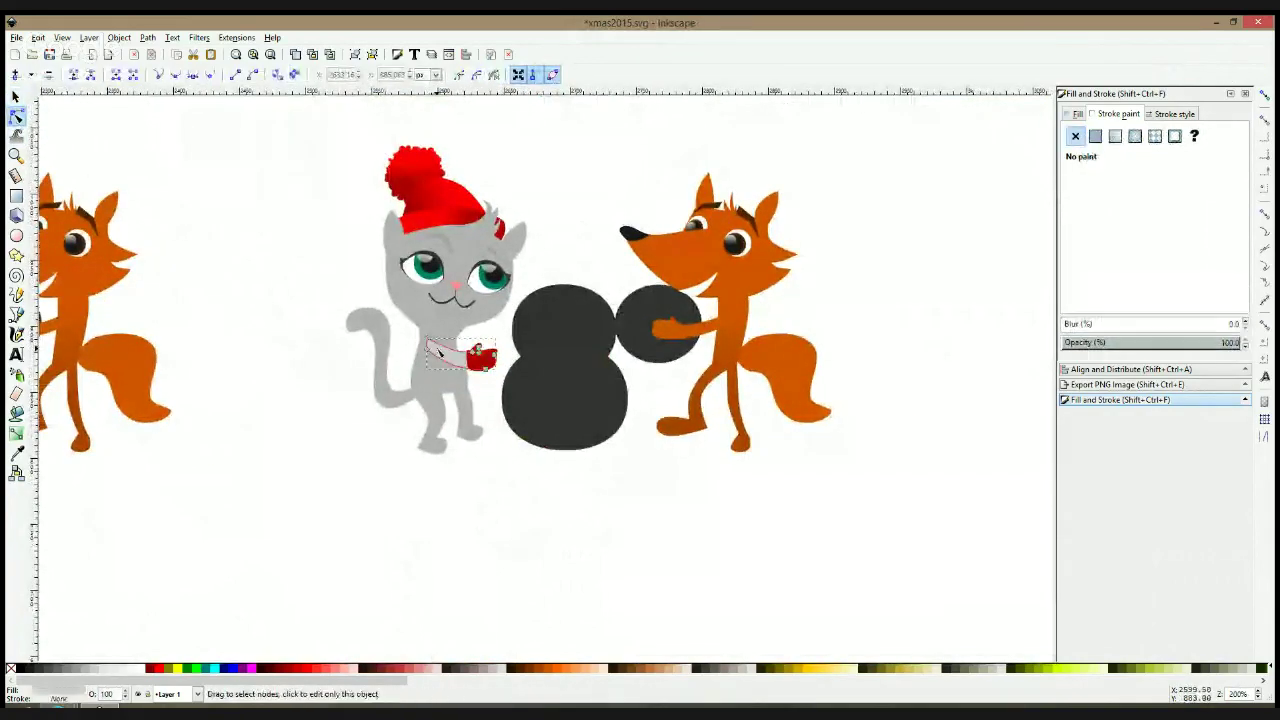
{"action": "left_click", "coordinate": [576, 198]}
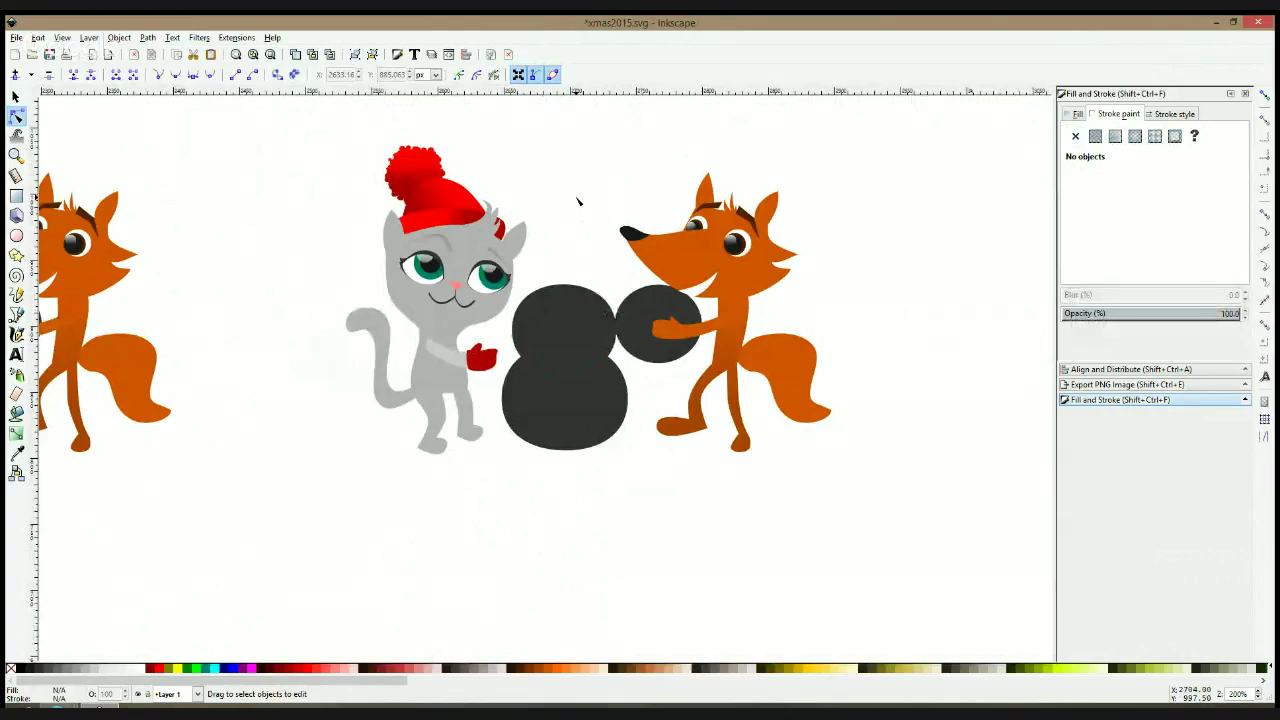
Reposition the linear gradient on the hat's brim, with dark red at the lower front and bright red toward the far ear
{"action": "left_click", "coordinate": [452, 218]}
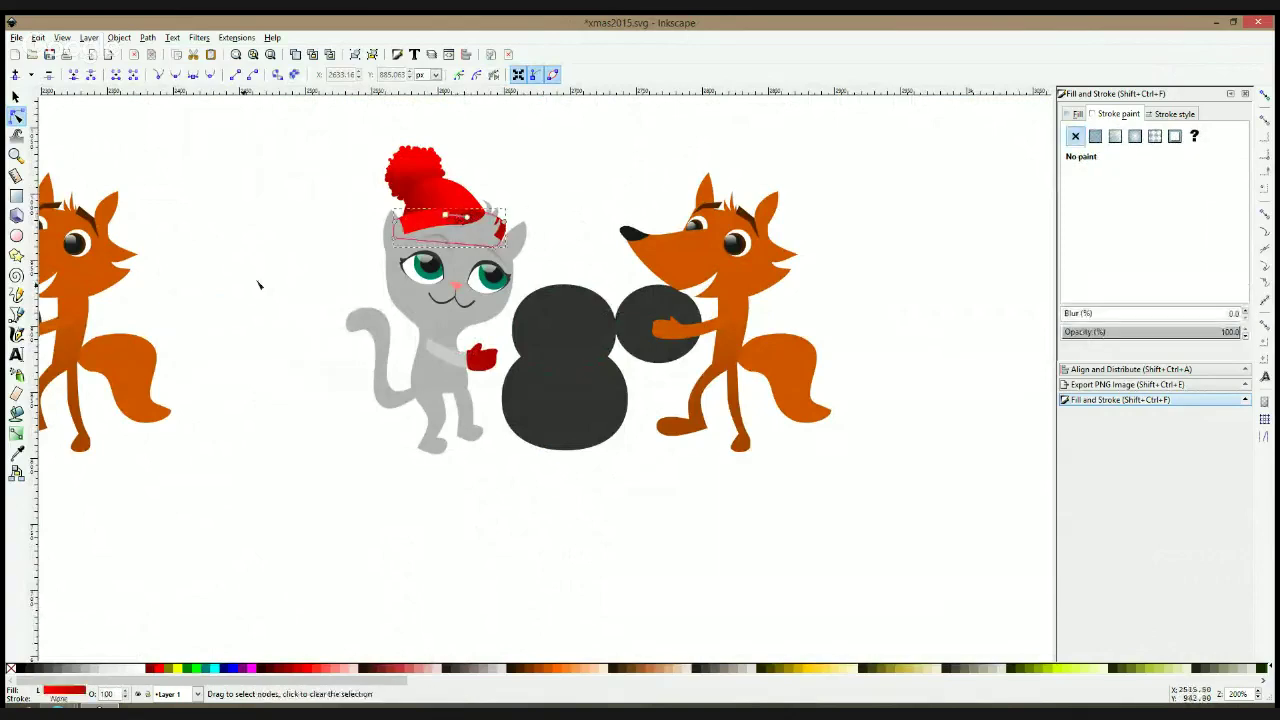
{"action": "scroll", "coordinate": [465, 216], "scroll_direction": "up", "scroll_amount": 2}
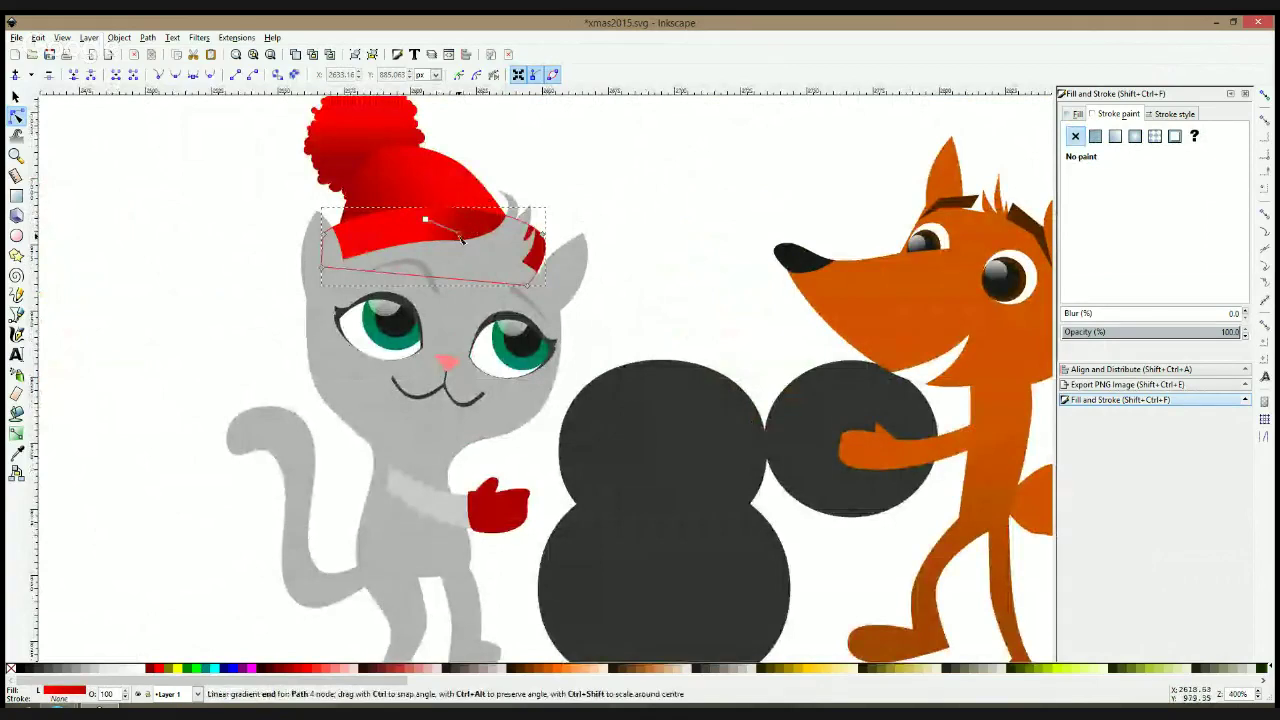
{"action": "left_click", "coordinate": [448, 253]}
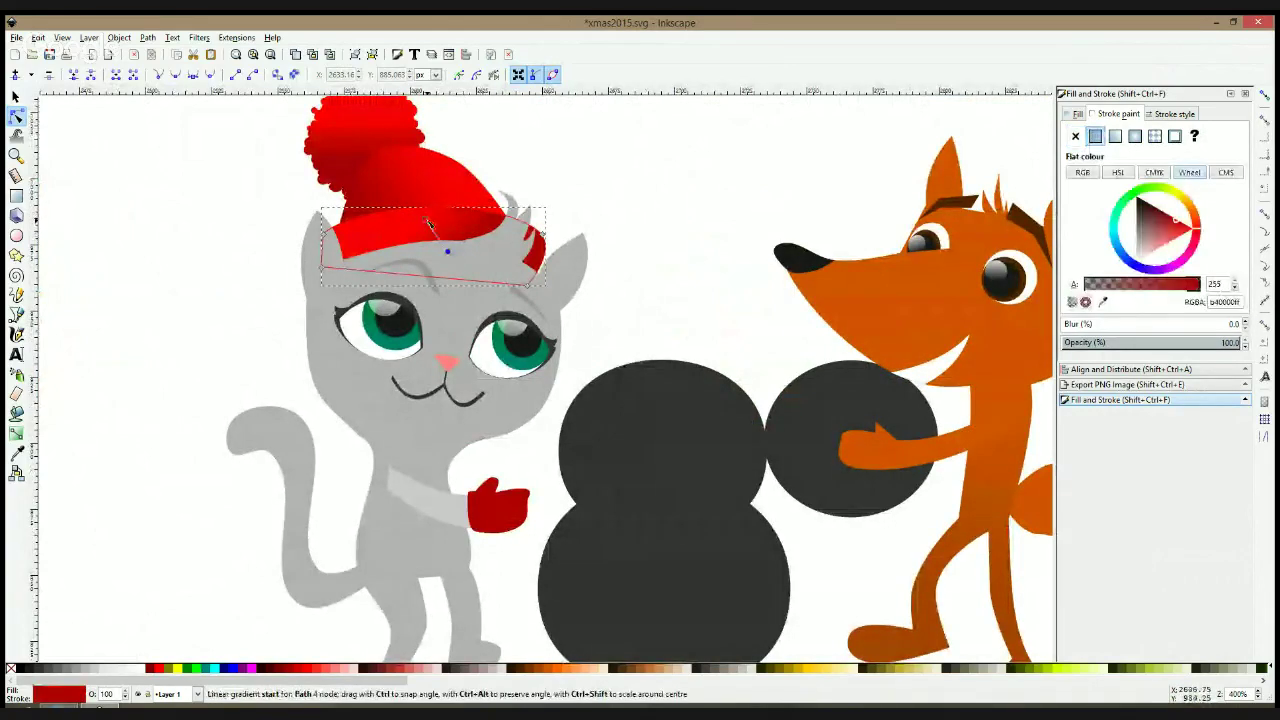
{"action": "left_click_drag", "start_coordinate": [430, 218], "coordinate": [467, 224]}
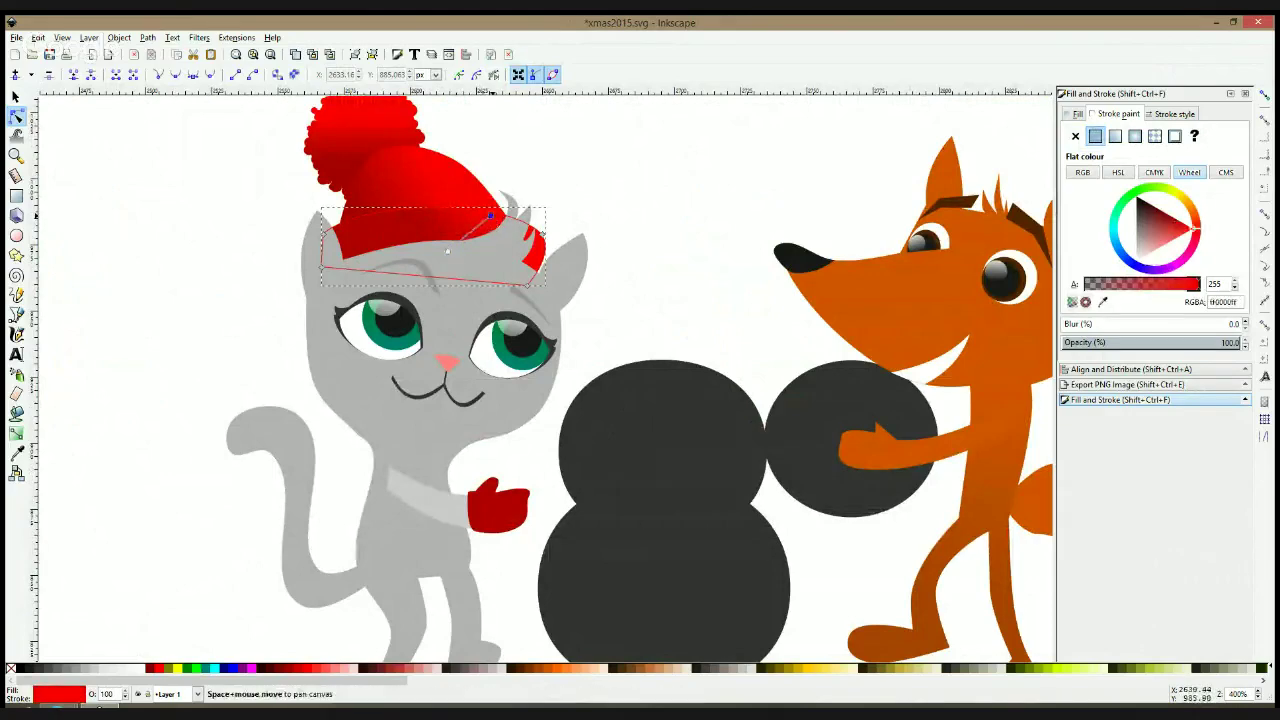
{"action": "key", "text": "s"}
{"action": "left_click", "coordinate": [510, 155]}
{"action": "scroll", "coordinate": [510, 155], "scroll_direction": "down", "scroll_amount": 2}
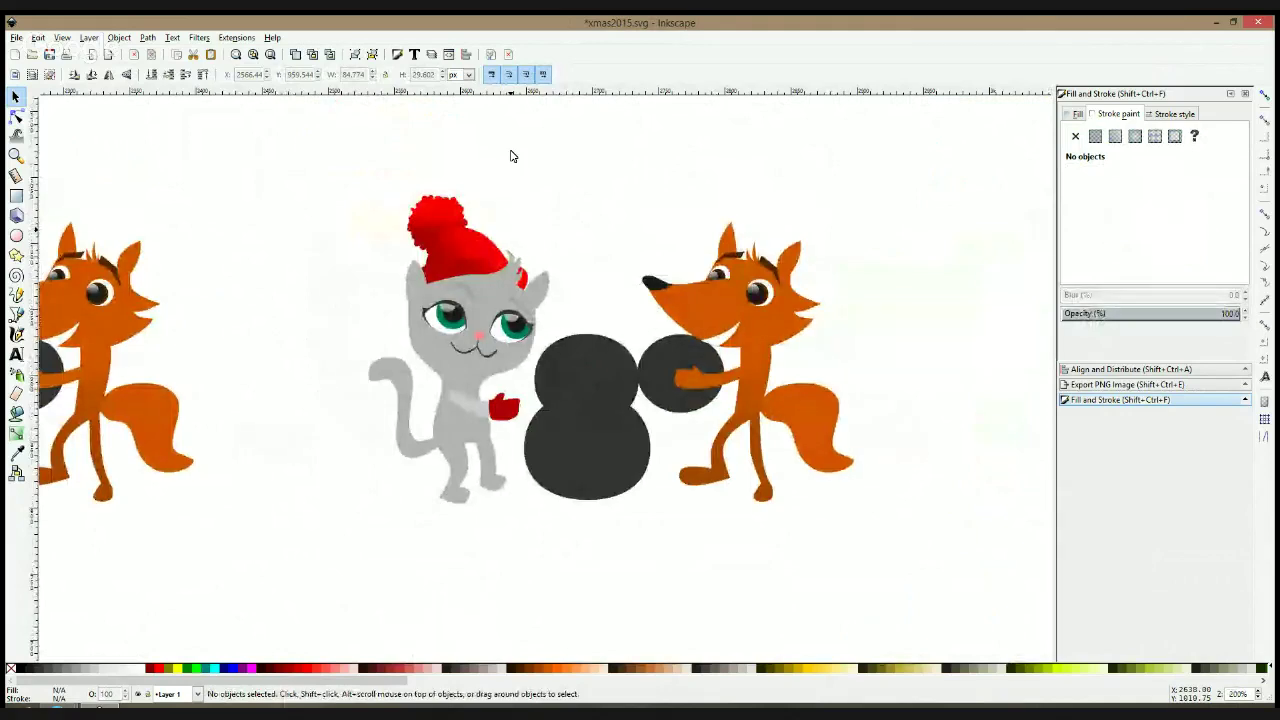
{"action": "left_click", "coordinate": [488, 284]}
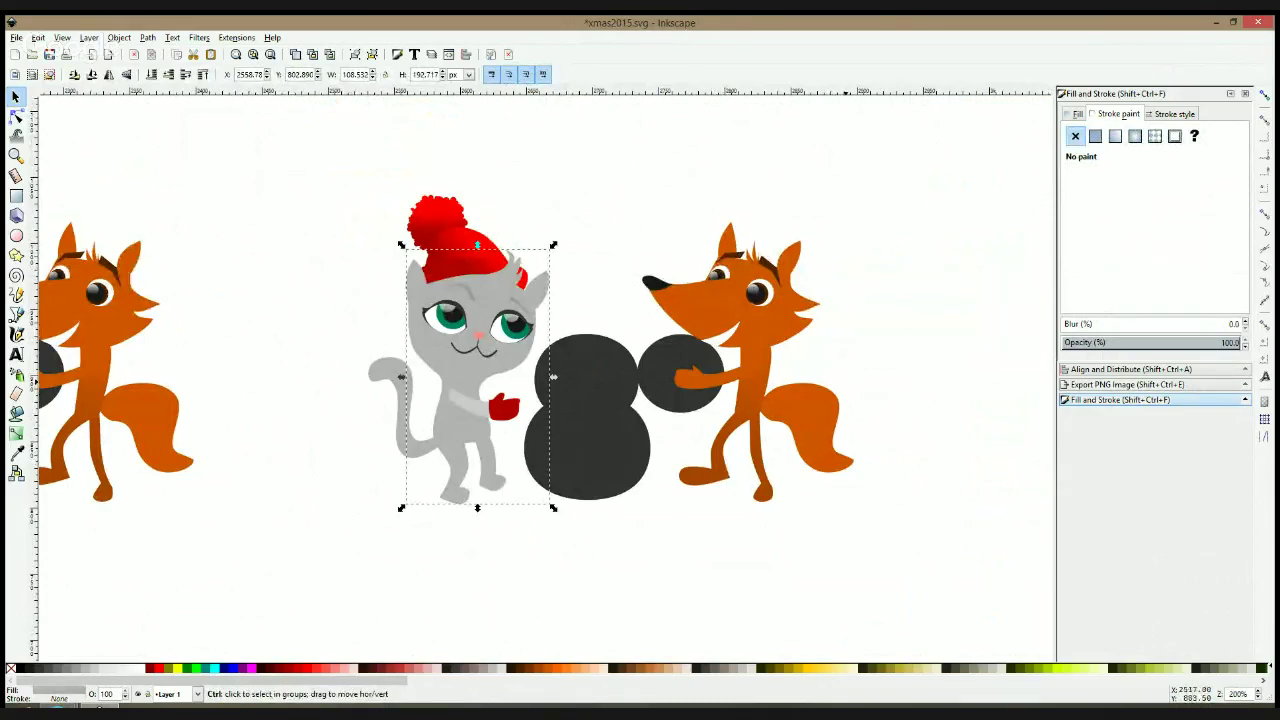
{"action": "scroll", "coordinate": [540, 380], "scroll_direction": "right", "scroll_amount": 3}
{"action": "left_click", "coordinate": [652, 325], "text": "ctrl"}
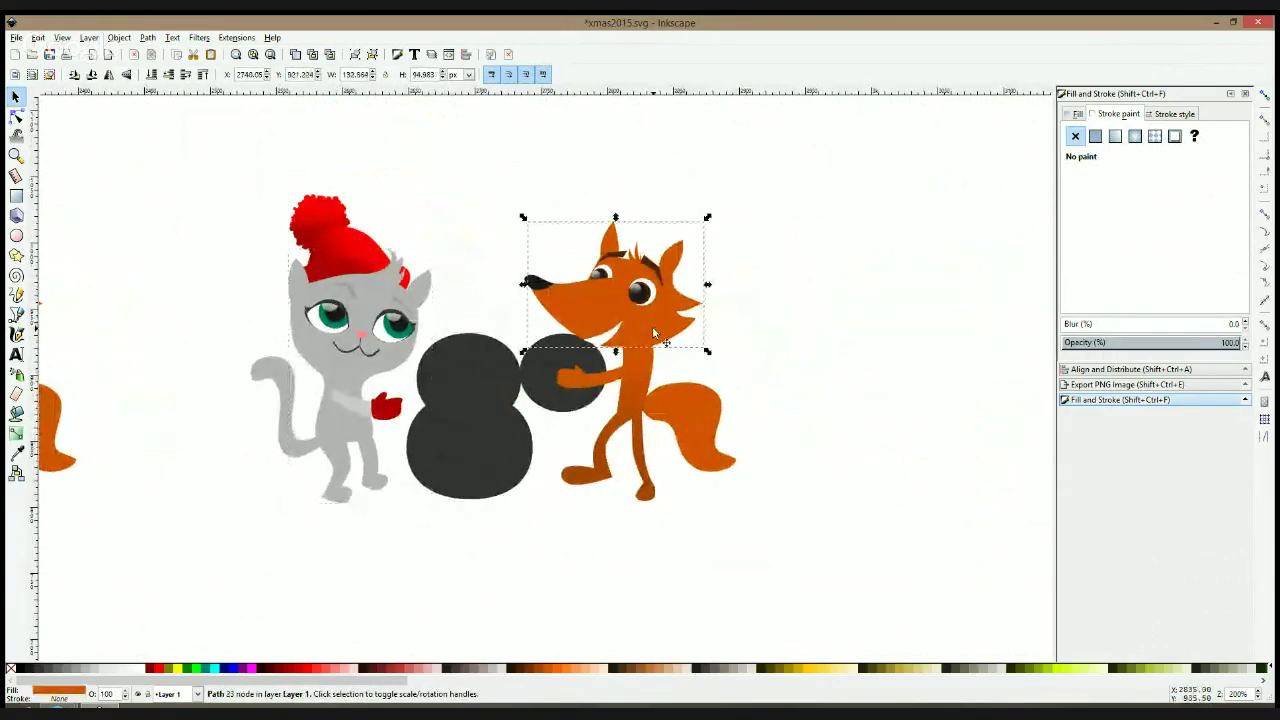
{"action": "scroll", "coordinate": [650, 350], "scroll_direction": "up", "scroll_amount": 2}
{"action": "left_click", "coordinate": [642, 370], "text": "ctrl"}
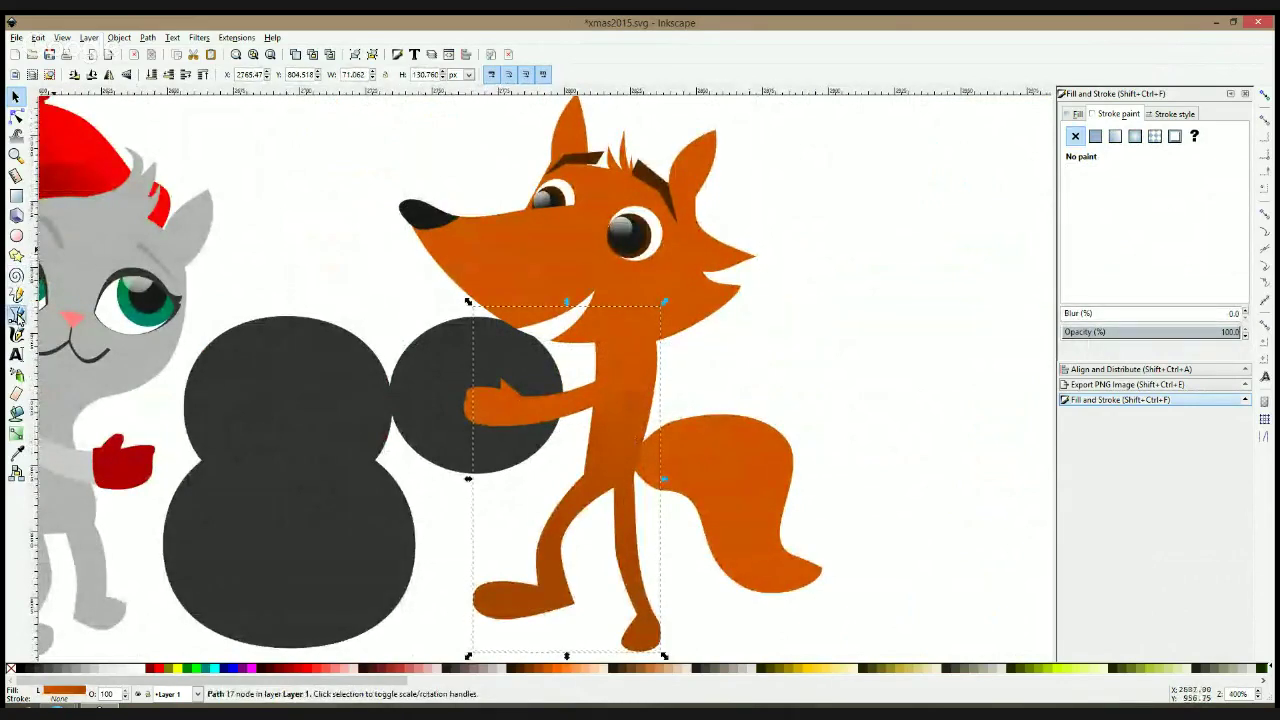
{"action": "left_click", "coordinate": [16, 313]}
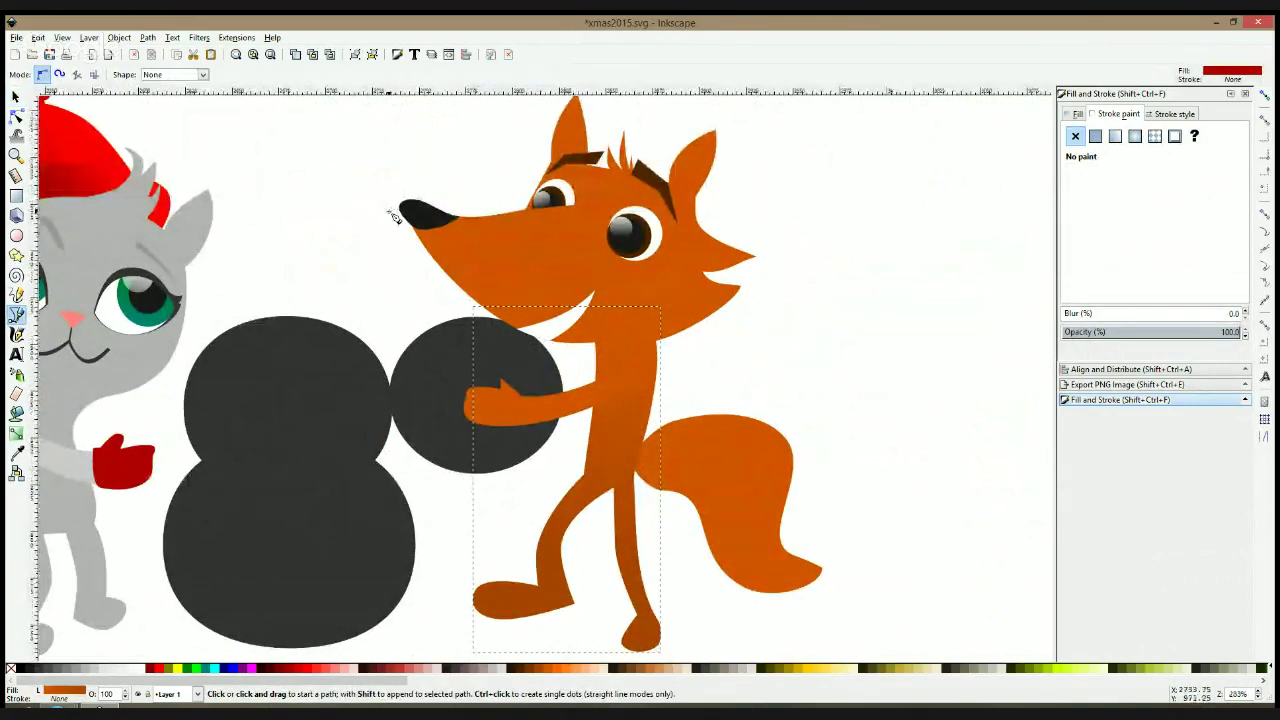
{"action": "scroll", "coordinate": [395, 215], "scroll_direction": "down", "scroll_amount": 2}
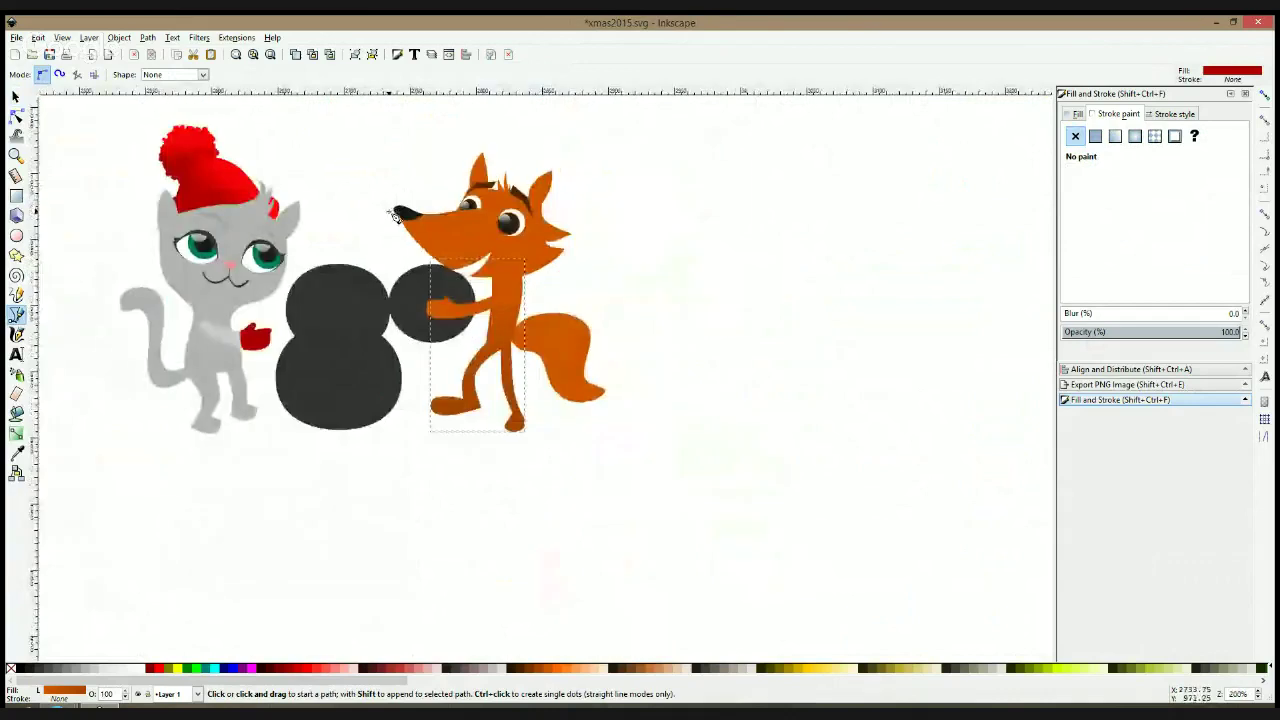
{"action": "key", "text": "s"}
{"action": "left_click", "coordinate": [662, 172]}
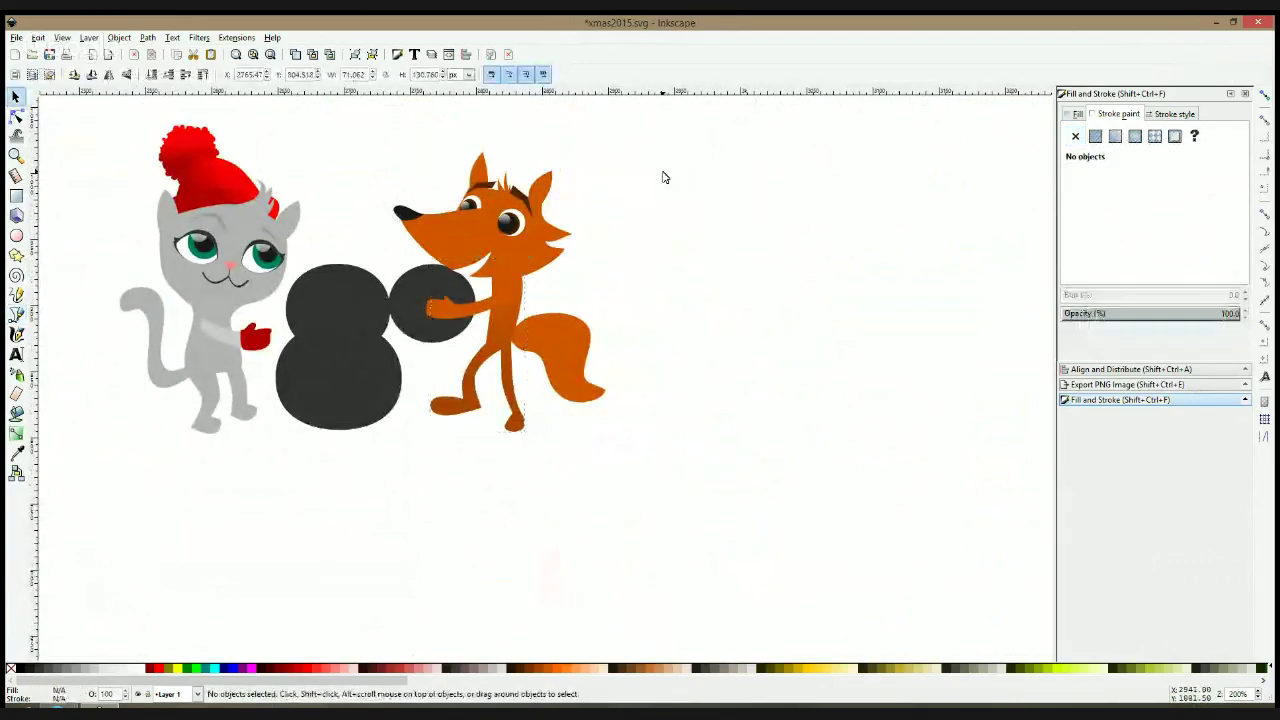
Draw a dark red rounded rectangle about 83 by 50.5 px beside the fox and cut a smaller centred copy out of it
{"action": "left_click", "coordinate": [16, 196]}
{"action": "left_click_drag", "start_coordinate": [651, 145], "coordinate": [760, 212]}
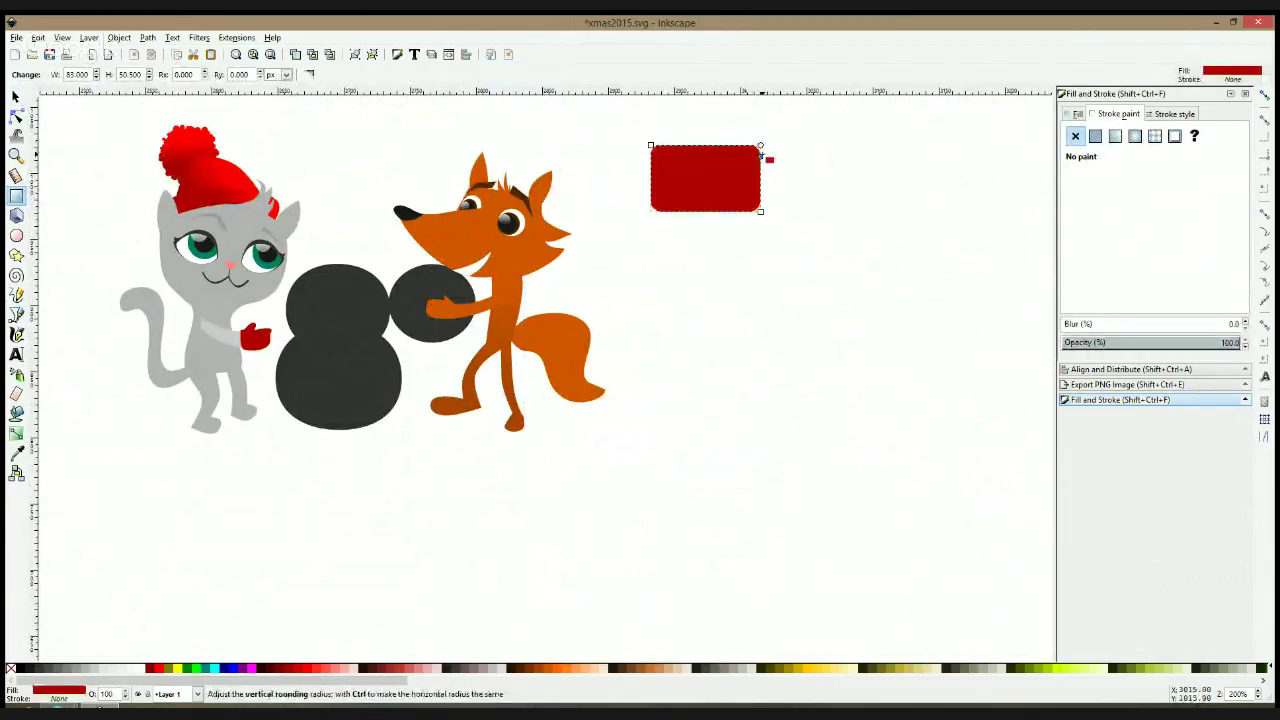
{"action": "key", "text": "s"}
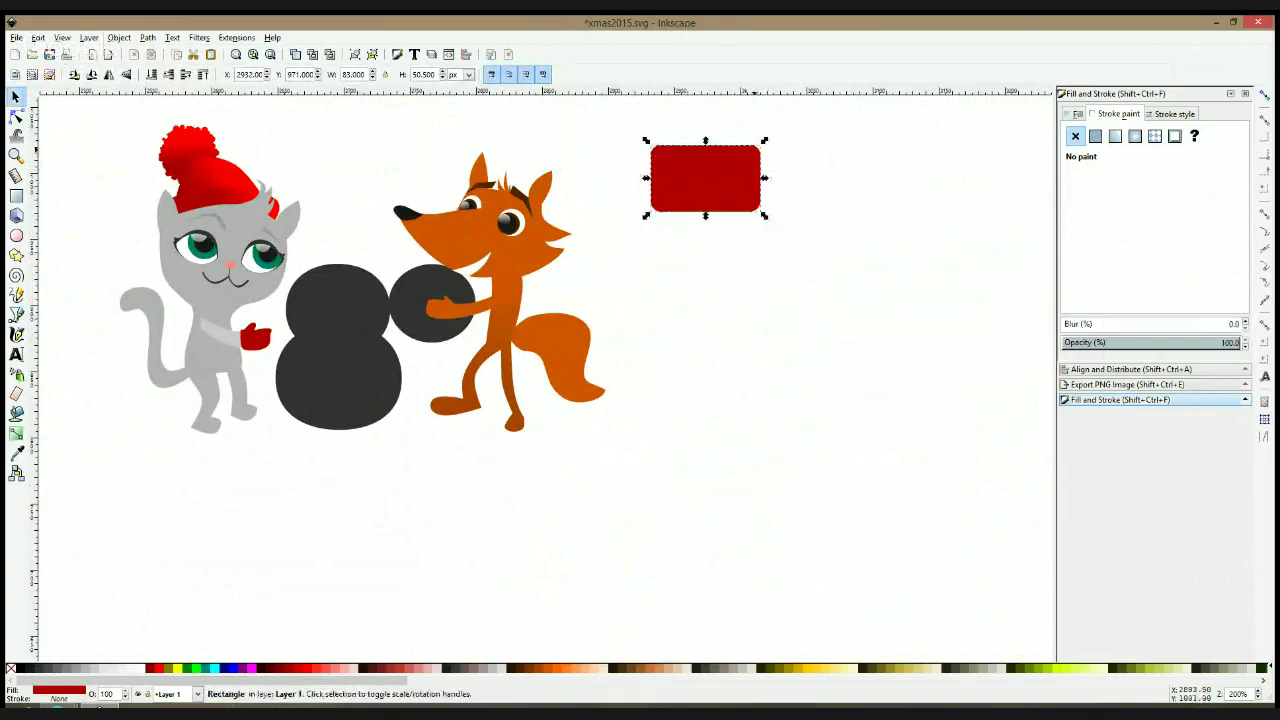
{"action": "left_click_drag", "start_coordinate": [764, 140], "coordinate": [755, 179]}
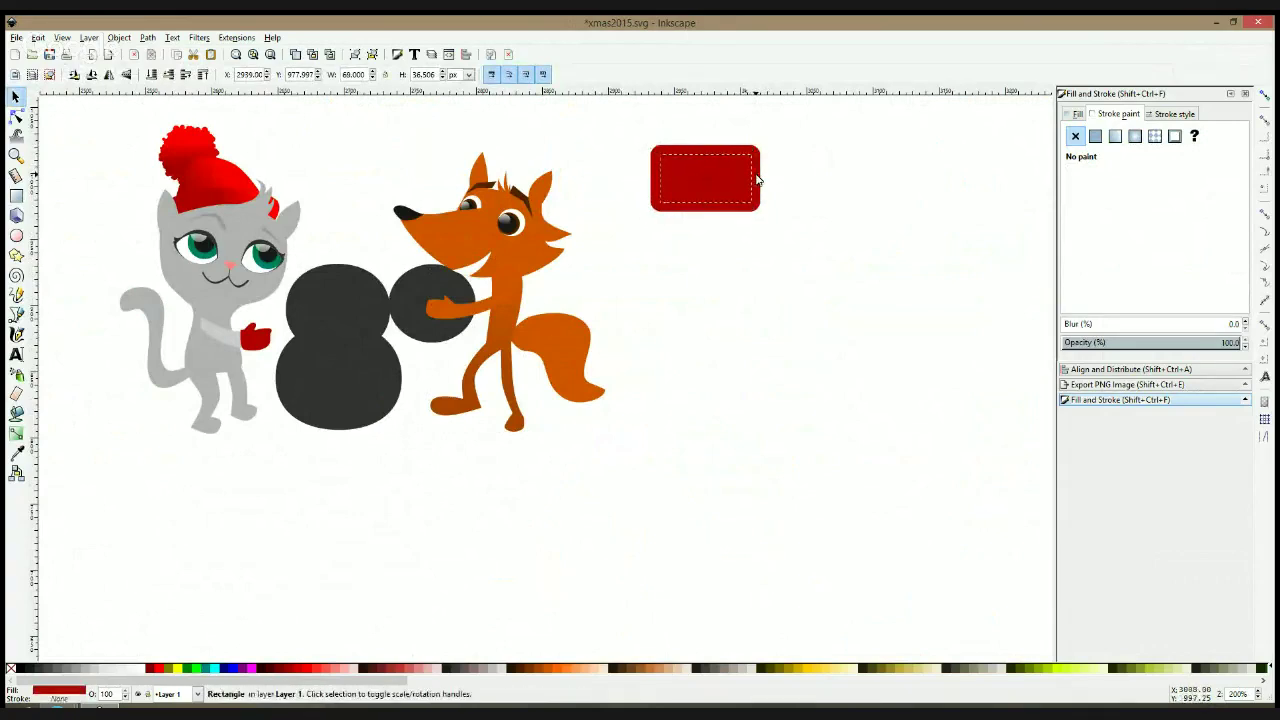
{"action": "left_click", "coordinate": [756, 168], "text": "shift"}
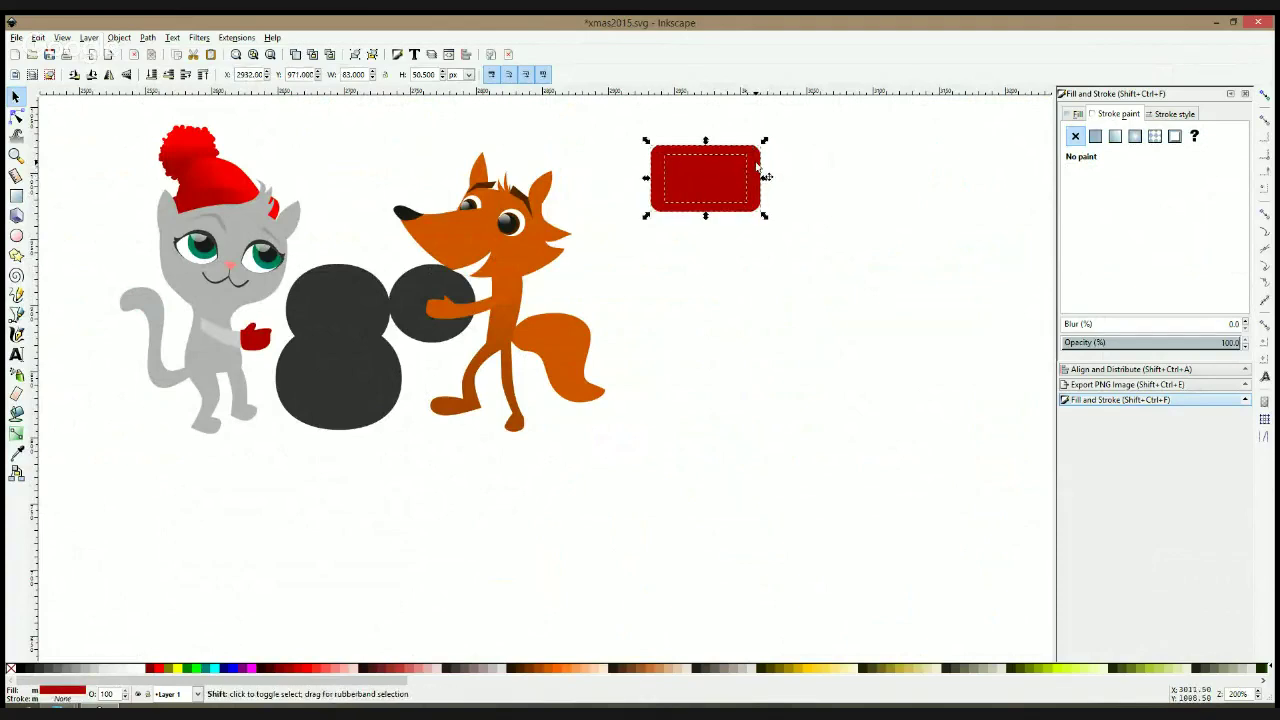
{"action": "key", "text": "ctrl+minus"}
Taper the red frame toward the bottom by moving the nodes of both lower corners slightly inward
{"action": "left_click", "coordinate": [16, 116]}
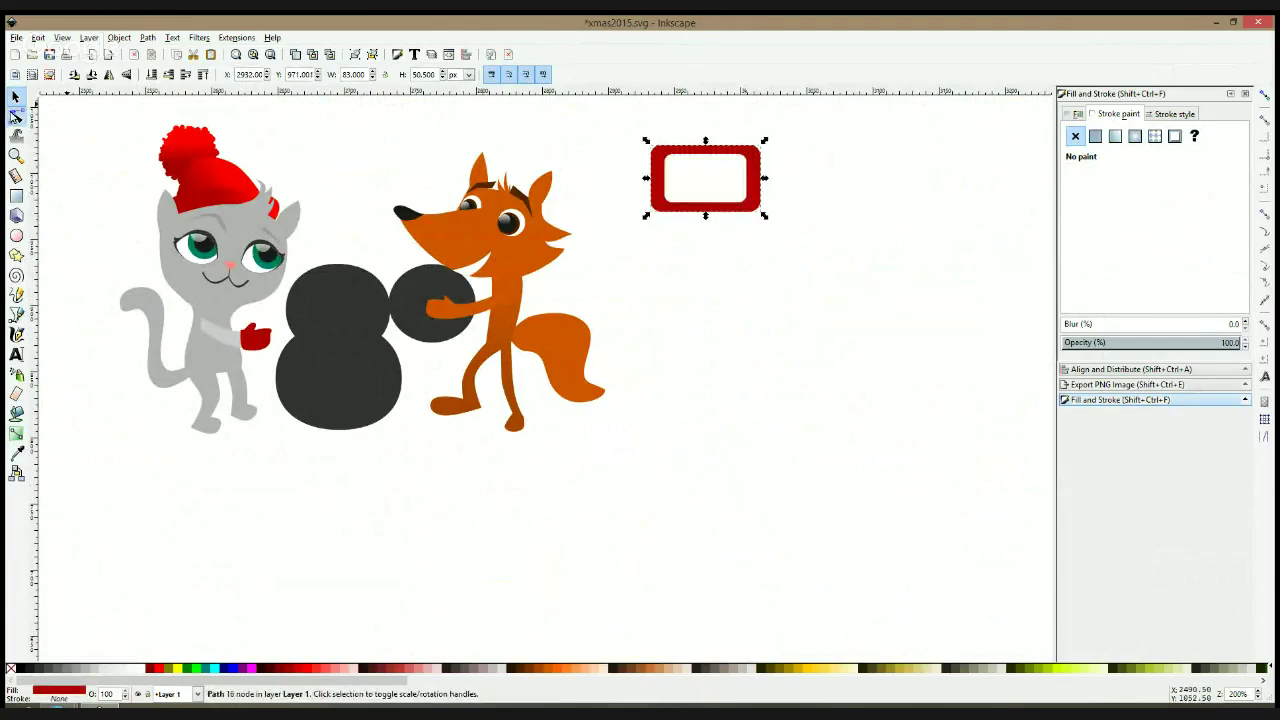
{"action": "scroll", "coordinate": [723, 138], "scroll_direction": "up", "scroll_amount": 2, "text": "ctrl"}
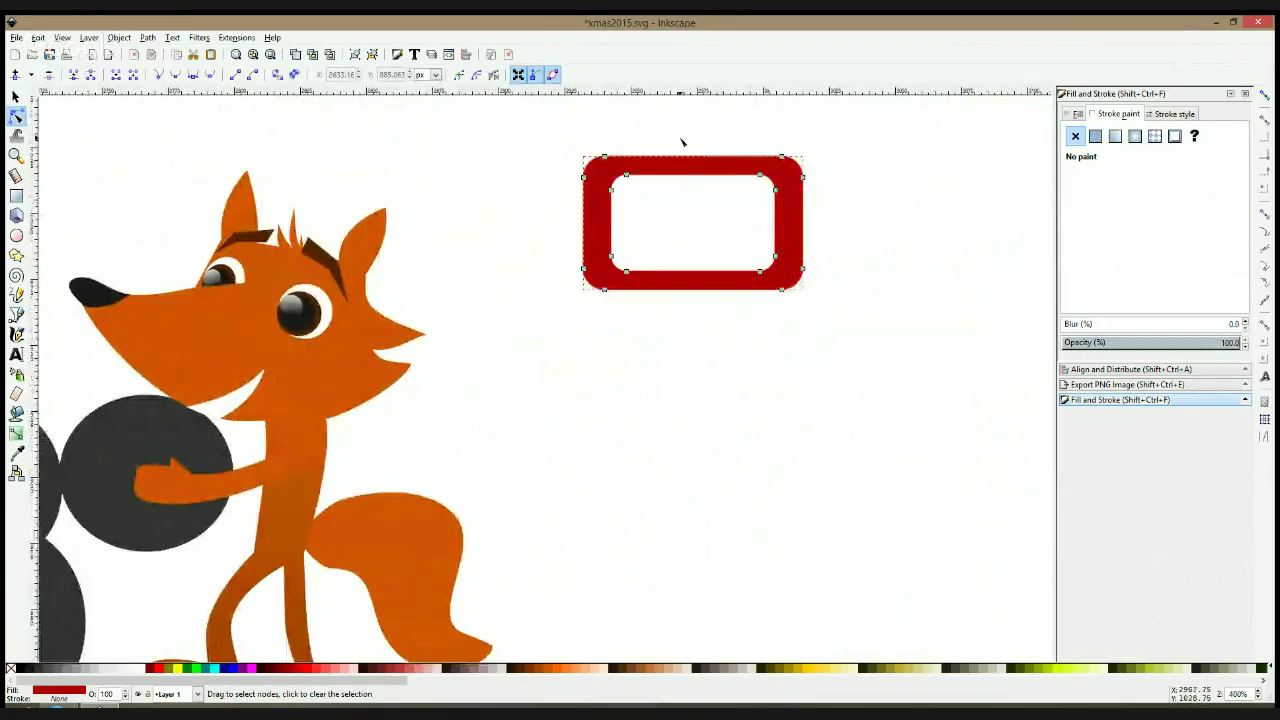
{"action": "left_click_drag", "start_coordinate": [679, 140], "coordinate": [543, 314]}
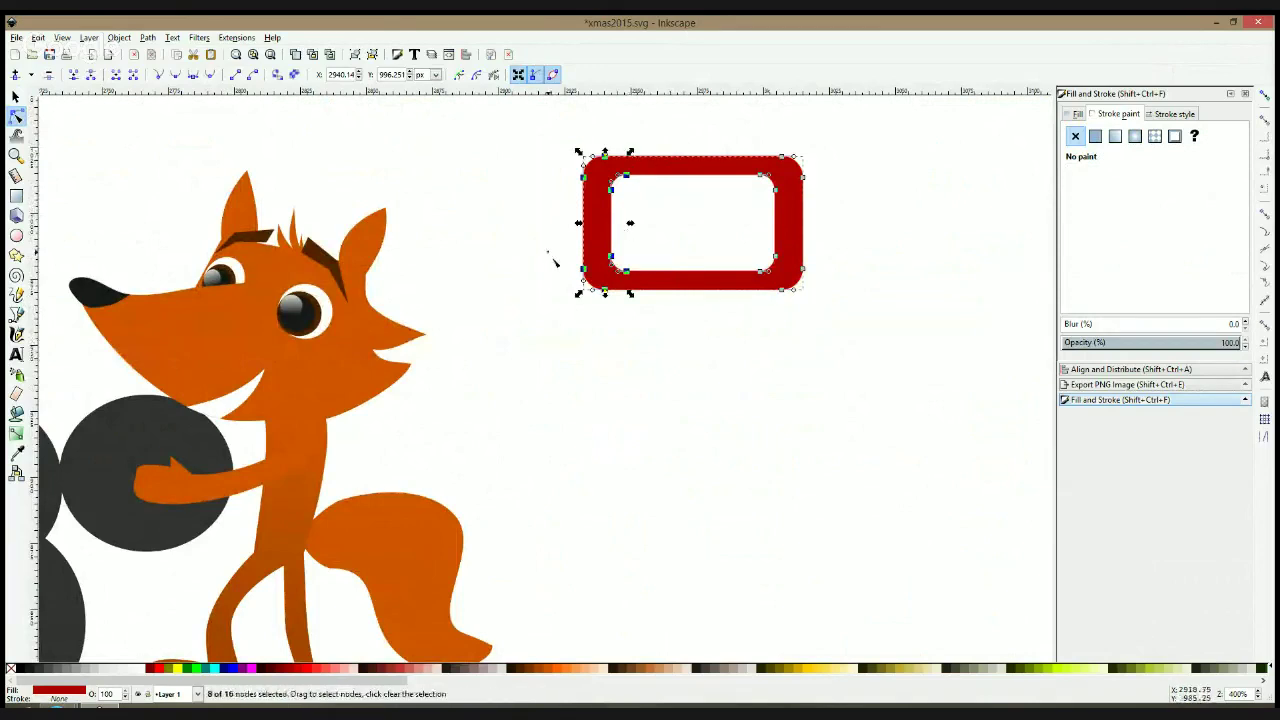
{"action": "left_click_drag", "start_coordinate": [547, 250], "coordinate": [670, 327]}
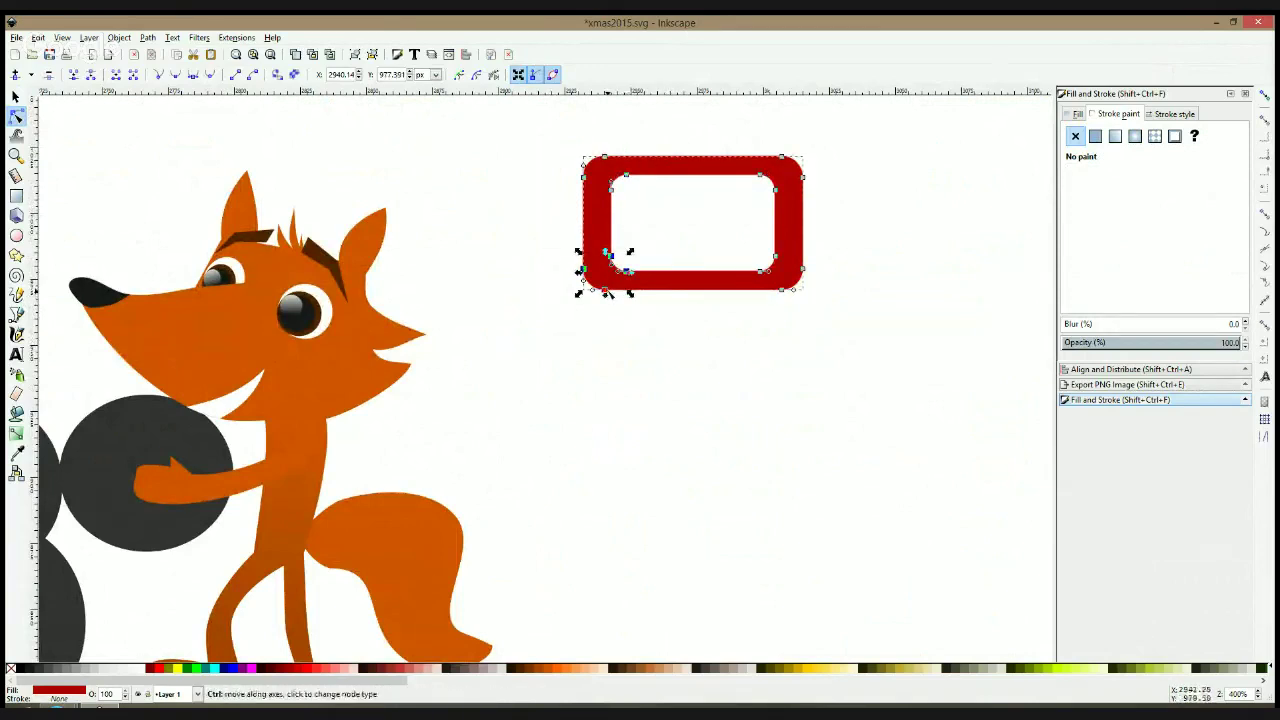
{"action": "left_click_drag", "start_coordinate": [605, 291], "coordinate": [615, 292]}
{"action": "left_click_drag", "start_coordinate": [840, 243], "coordinate": [760, 269]}
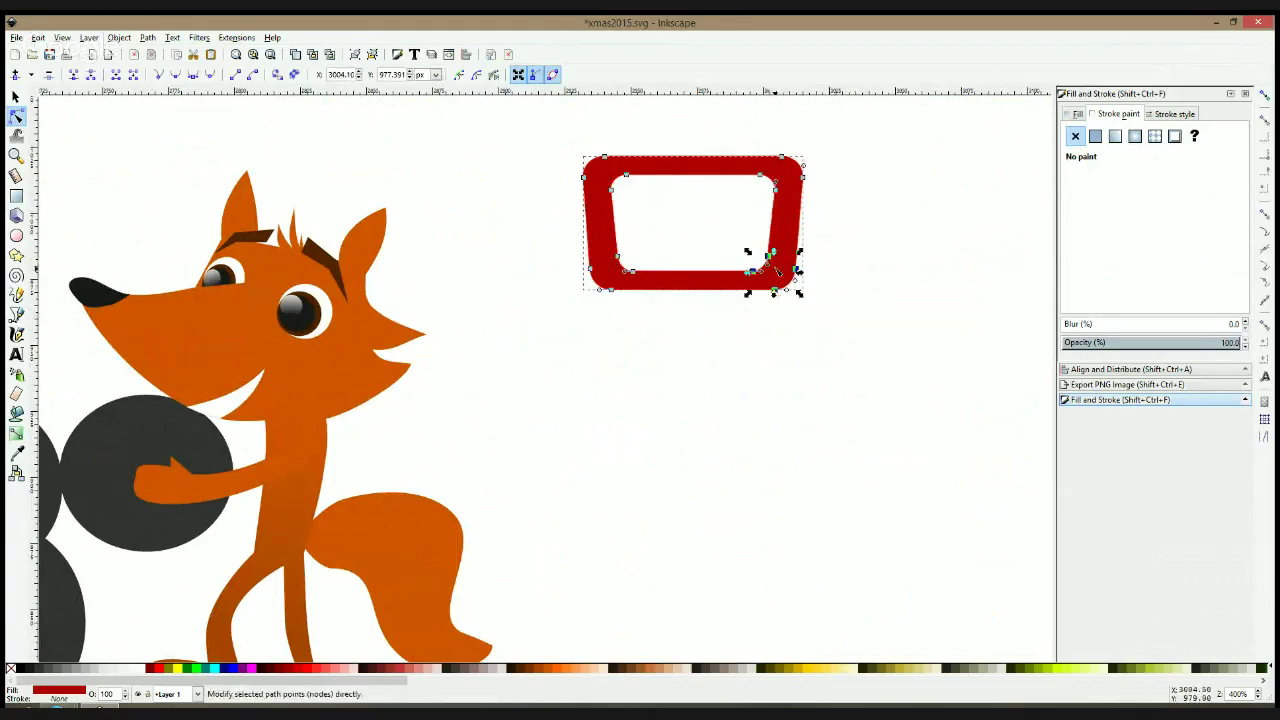
{"action": "scroll", "coordinate": [835, 241], "scroll_direction": "down", "scroll_amount": 3}
{"action": "key", "text": "Escape"}
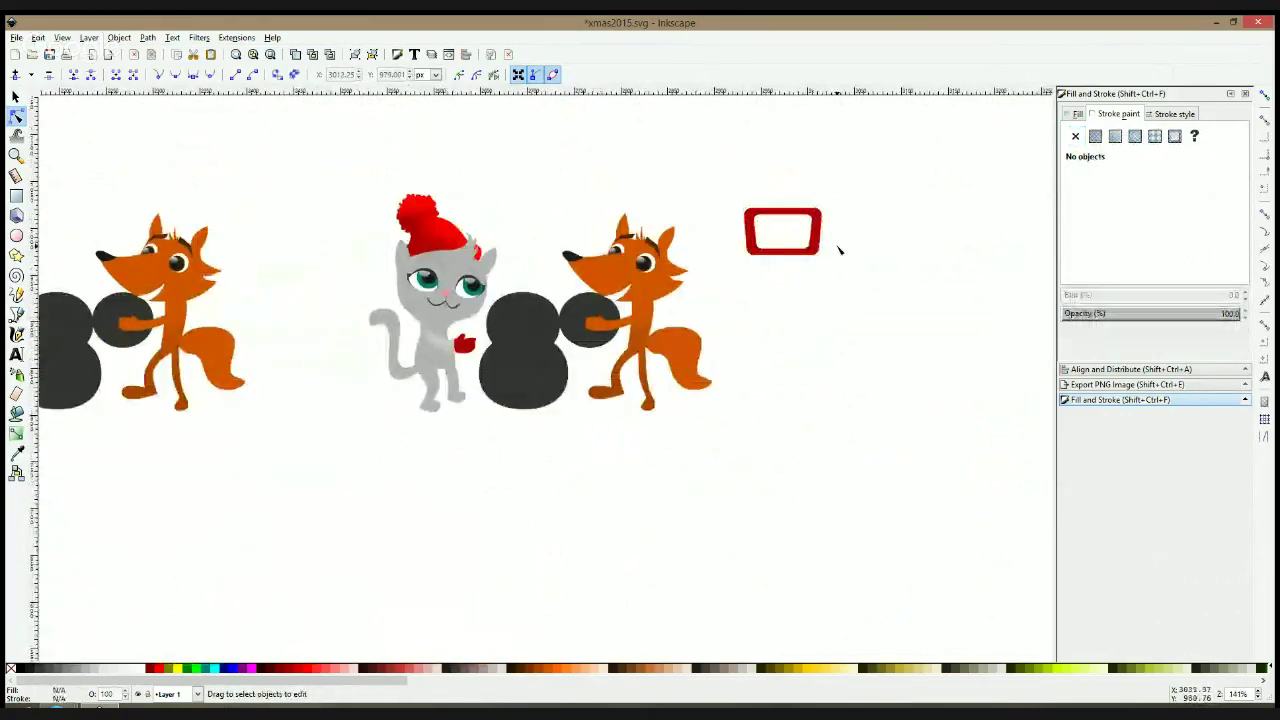
Duplicate the frame to make two lenses side by side above the fox and bridge them with a rectangle about 30 by 14 px
{"action": "key", "text": "s"}
{"action": "mouse_move", "coordinate": [818, 218]}
{"action": "left_mouse_down"}
{"action": "mouse_move", "coordinate": [626, 221]}
{"action": "mouse_move", "coordinate": [637, 157]}
{"action": "mouse_move", "coordinate": [767, 152]}
{"action": "mouse_move", "coordinate": [742, 152]}
{"action": "left_mouse_up"}
{"action": "key", "text": "ctrl+d"}
{"action": "left_click", "coordinate": [16, 195]}
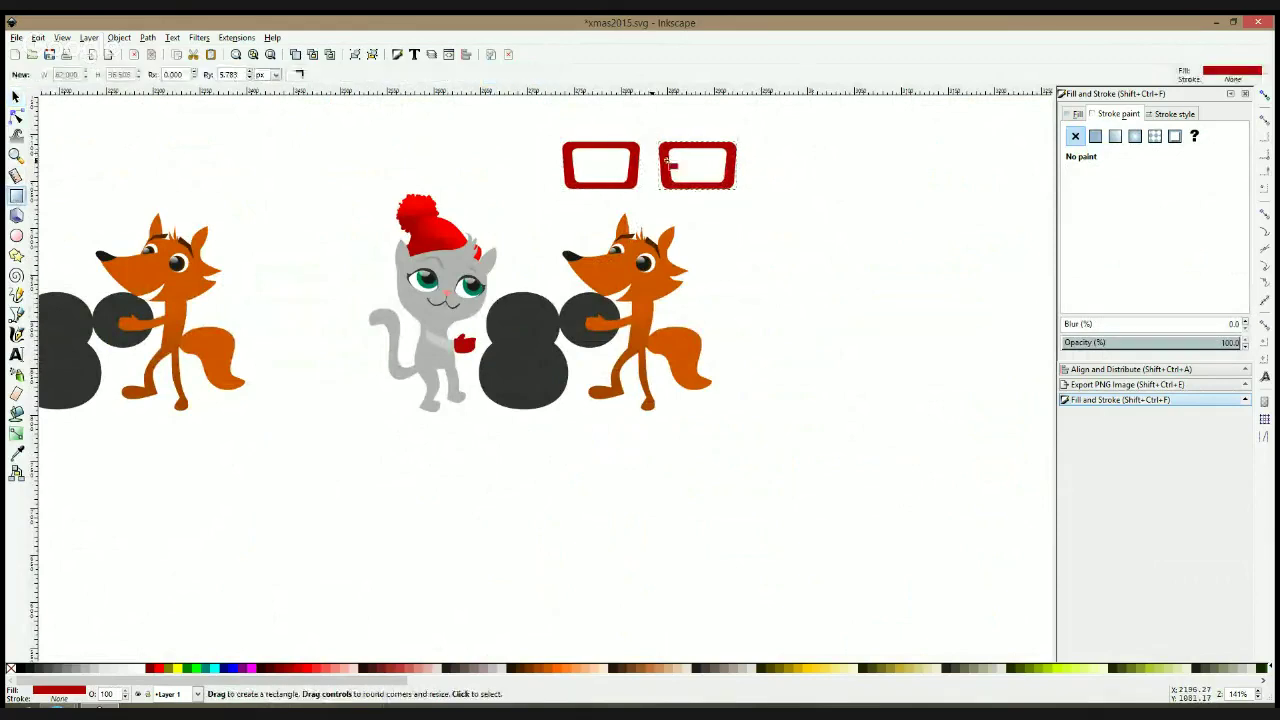
{"action": "left_click_drag", "start_coordinate": [637, 148], "coordinate": [666, 162]}
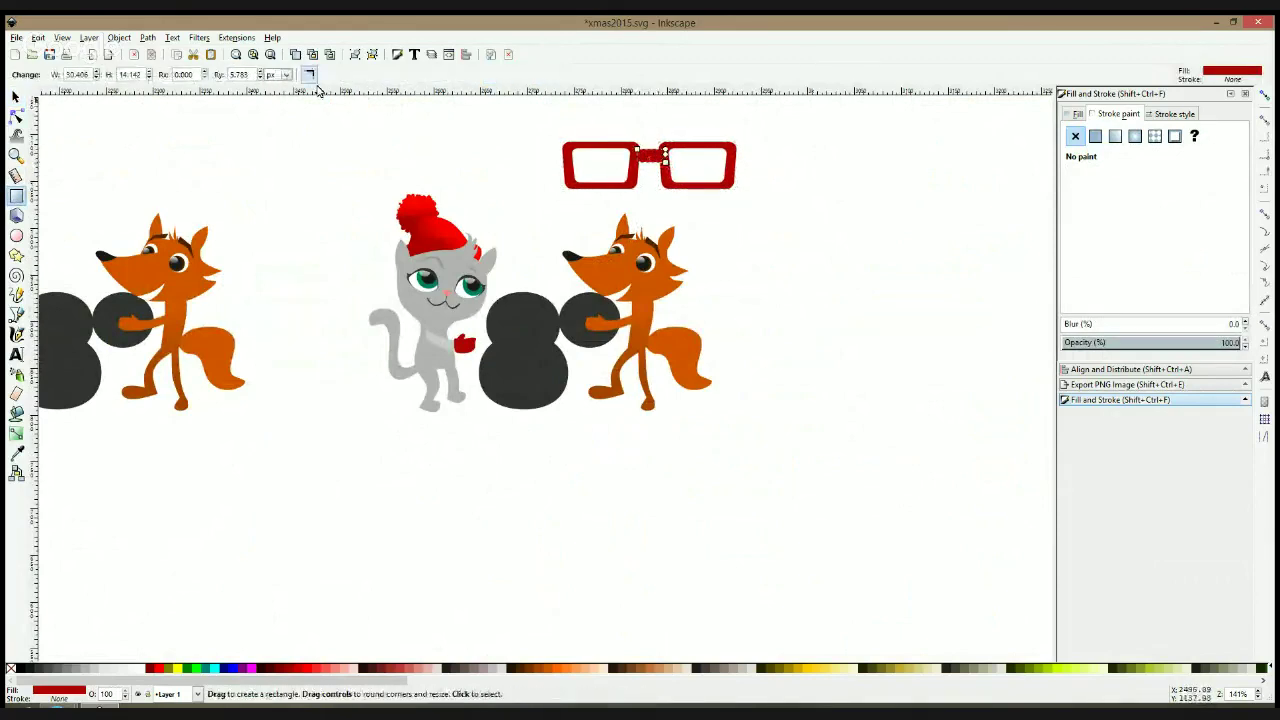
Try to merge the two lens frames and the bridge into a single path with a union
{"action": "key", "text": "s"}
{"action": "scroll", "coordinate": [660, 134], "scroll_direction": "up", "scroll_amount": 2}
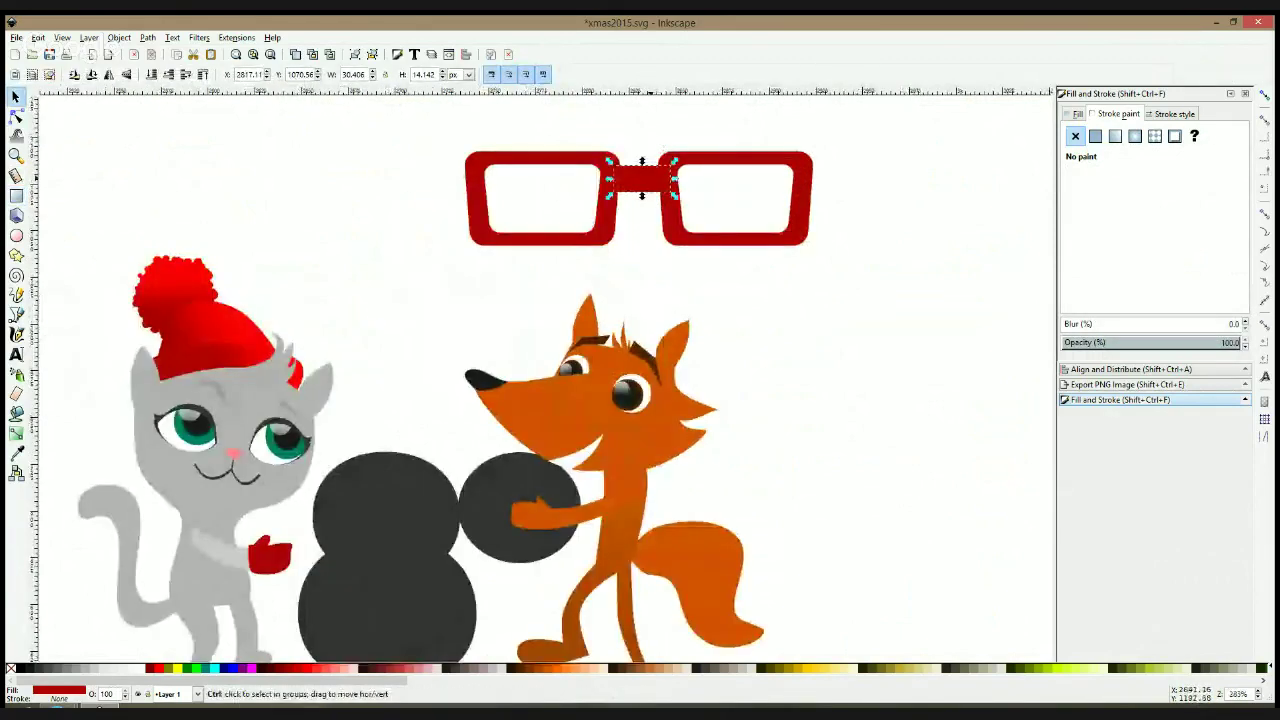
{"action": "left_click", "coordinate": [670, 168], "text": "shift"}
{"action": "left_click", "coordinate": [563, 157], "text": "shift"}
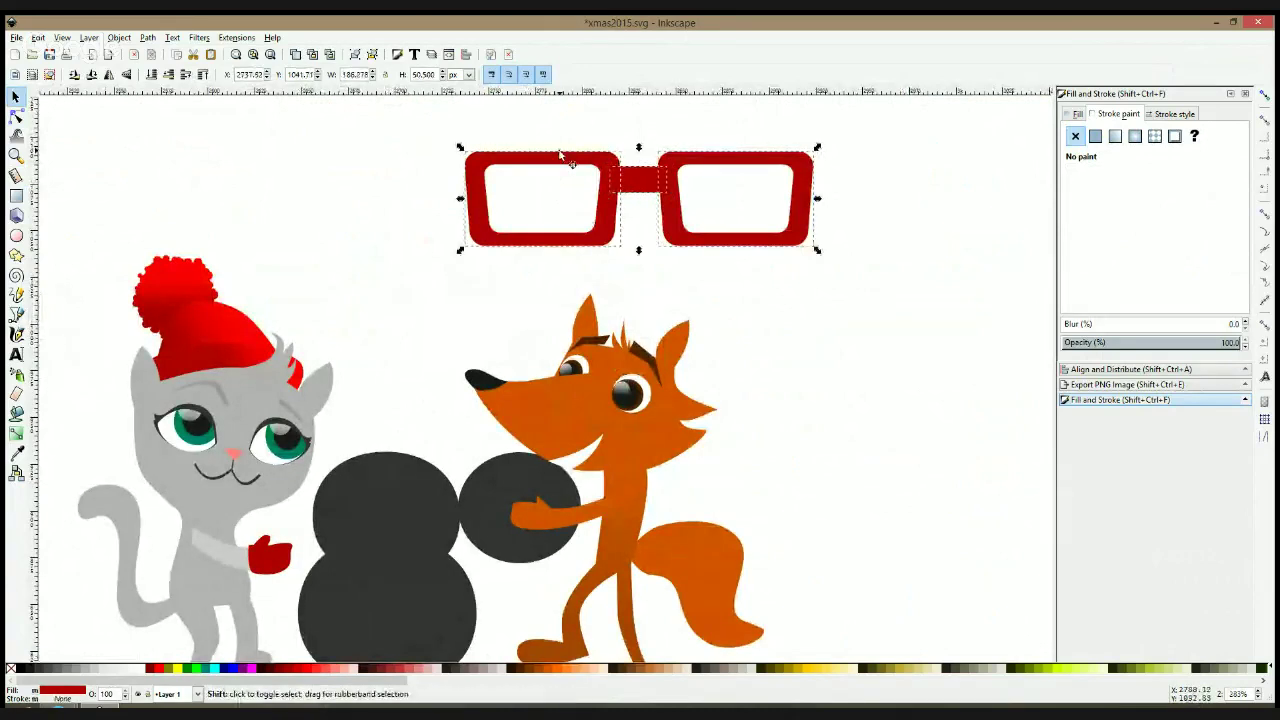
{"action": "key", "text": "ctrl+plus"}
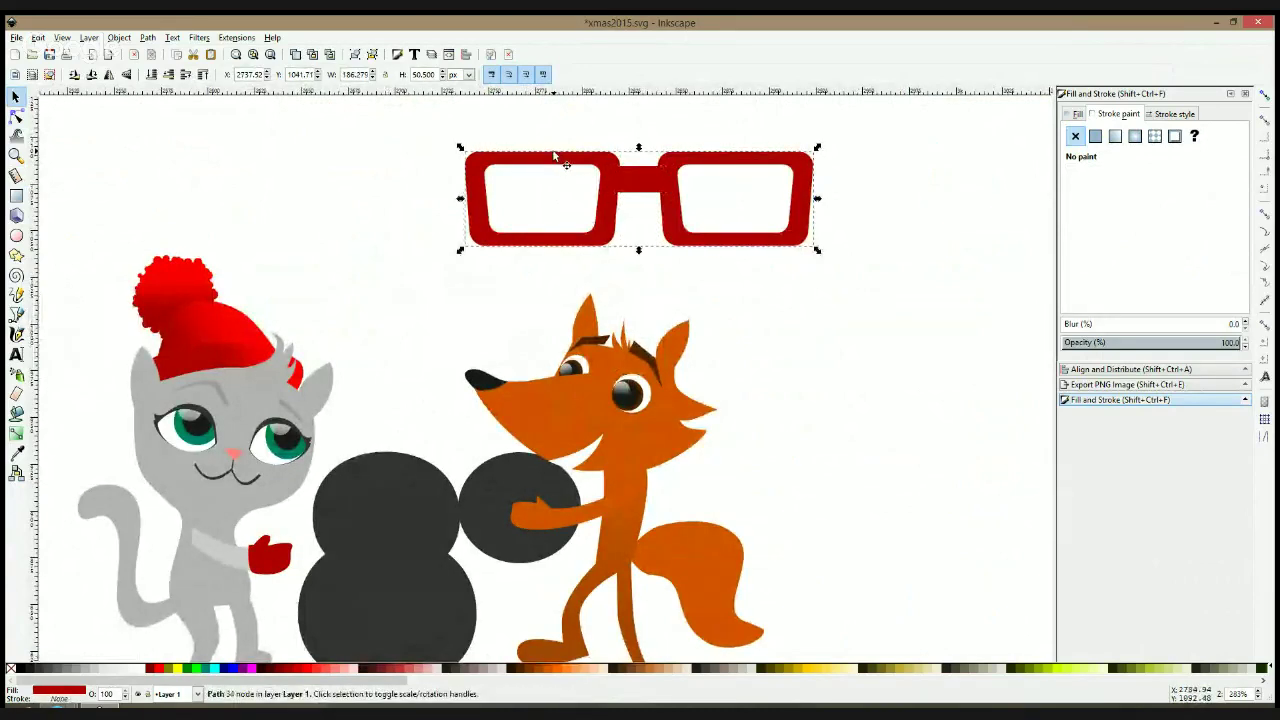
{"action": "left_click", "coordinate": [808, 166]}
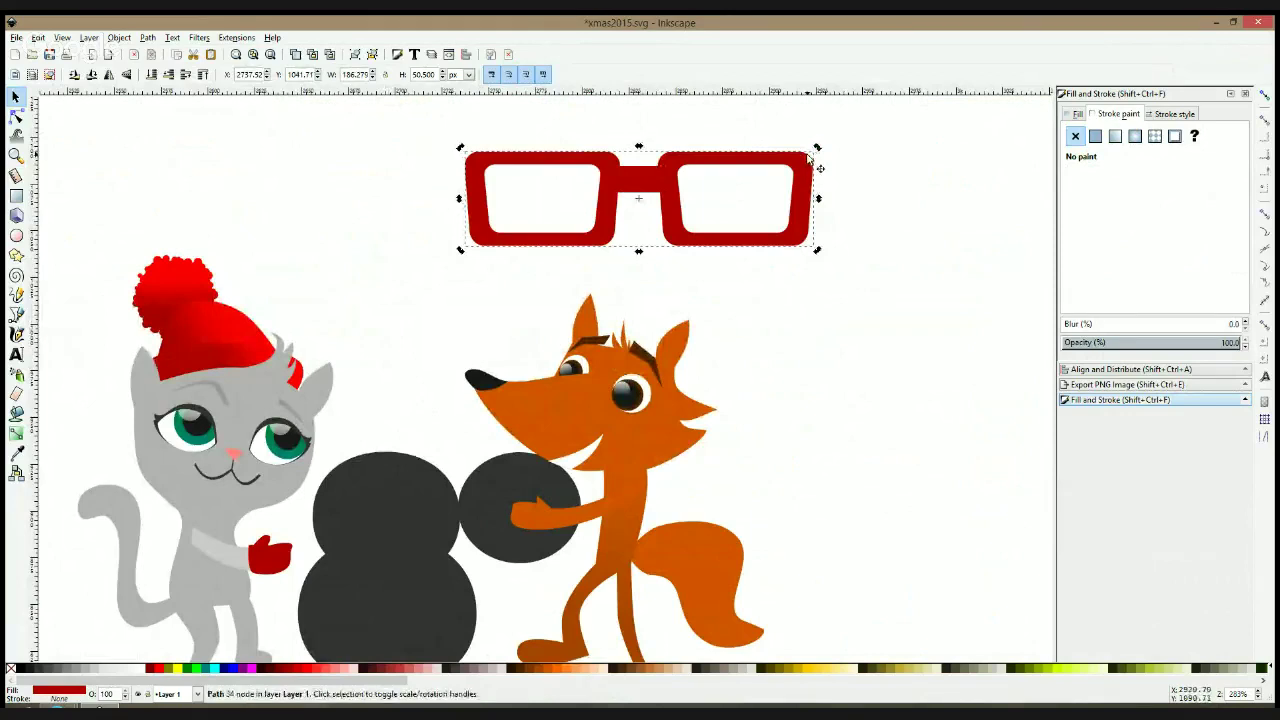
Undo the union, then group the two lens frames with the bridge and fill the group with dark brown
{"action": "key", "text": "Escape"}
{"action": "left_click_drag", "start_coordinate": [868, 136], "coordinate": [400, 276]}
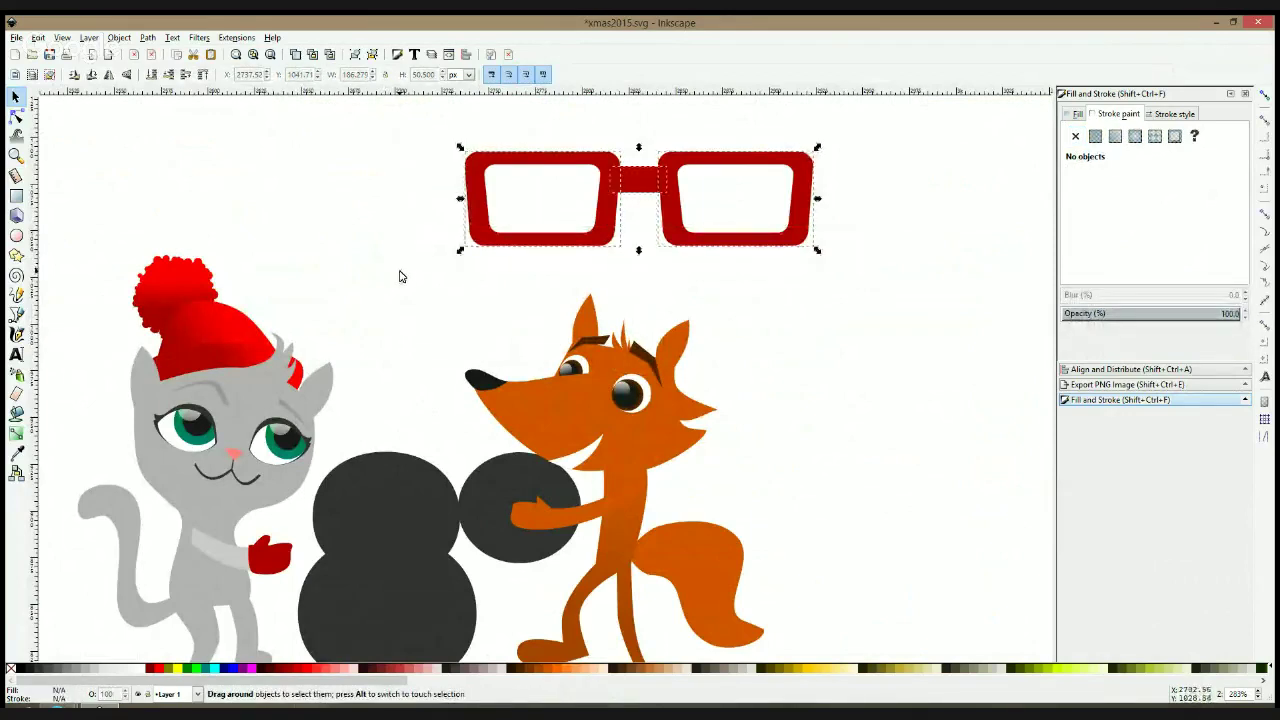
{"action": "key", "text": "ctrl+g"}
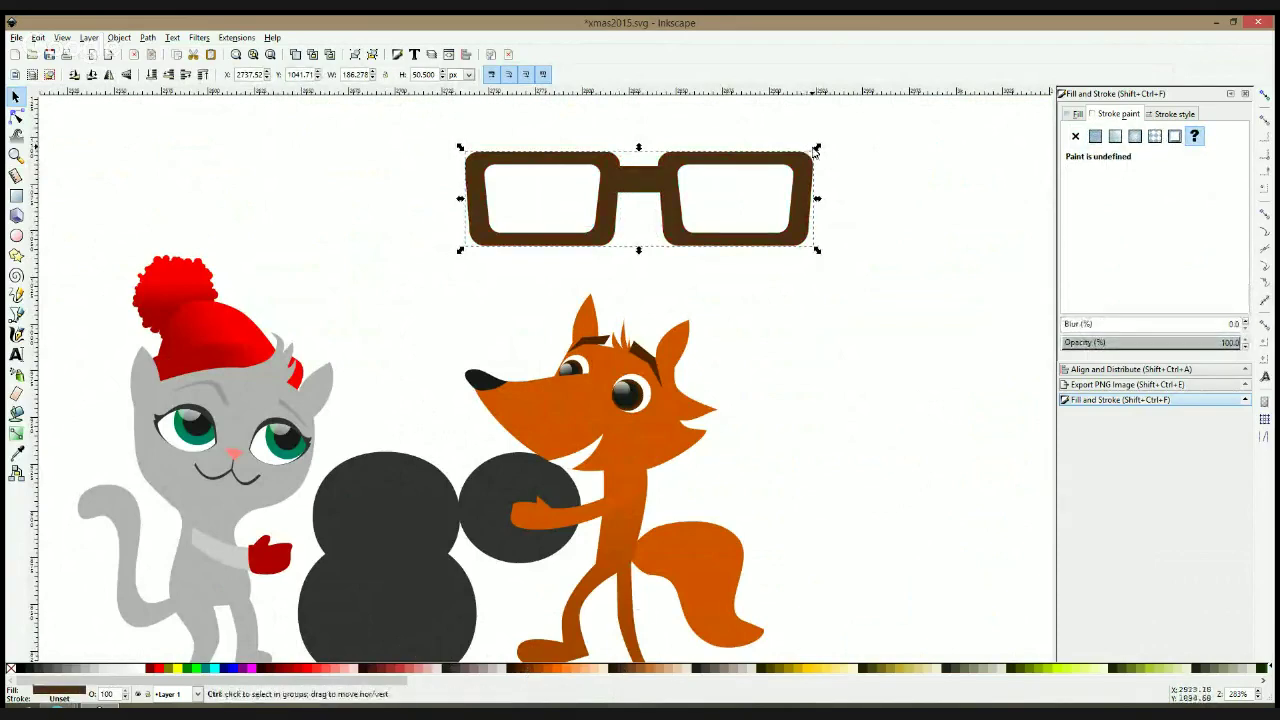
Fit the glasses over the fox's eyes by scaling them down, tilting them along the eye line and narrowing them to about 61.7 px
{"action": "left_click_drag", "start_coordinate": [817, 147], "coordinate": [682, 400]}
{"action": "left_click", "coordinate": [684, 374]}
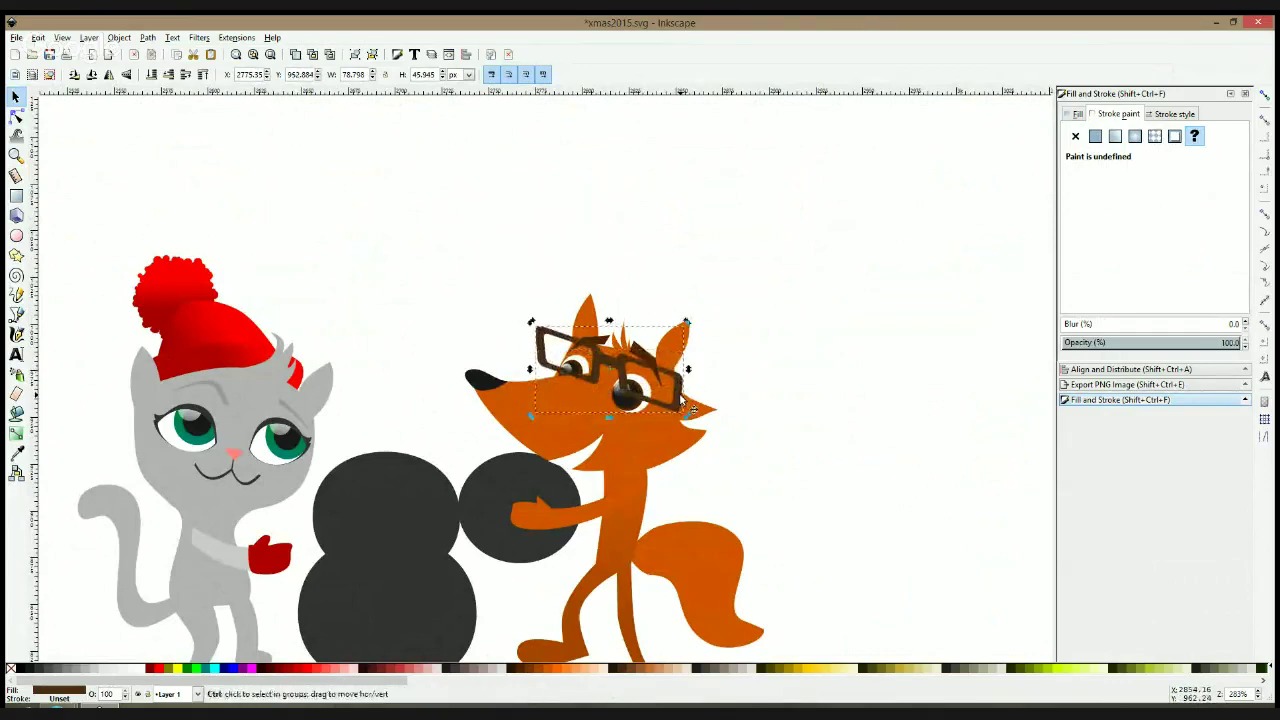
{"action": "key", "text": "ctrl+z"}
{"action": "left_click", "coordinate": [676, 372]}
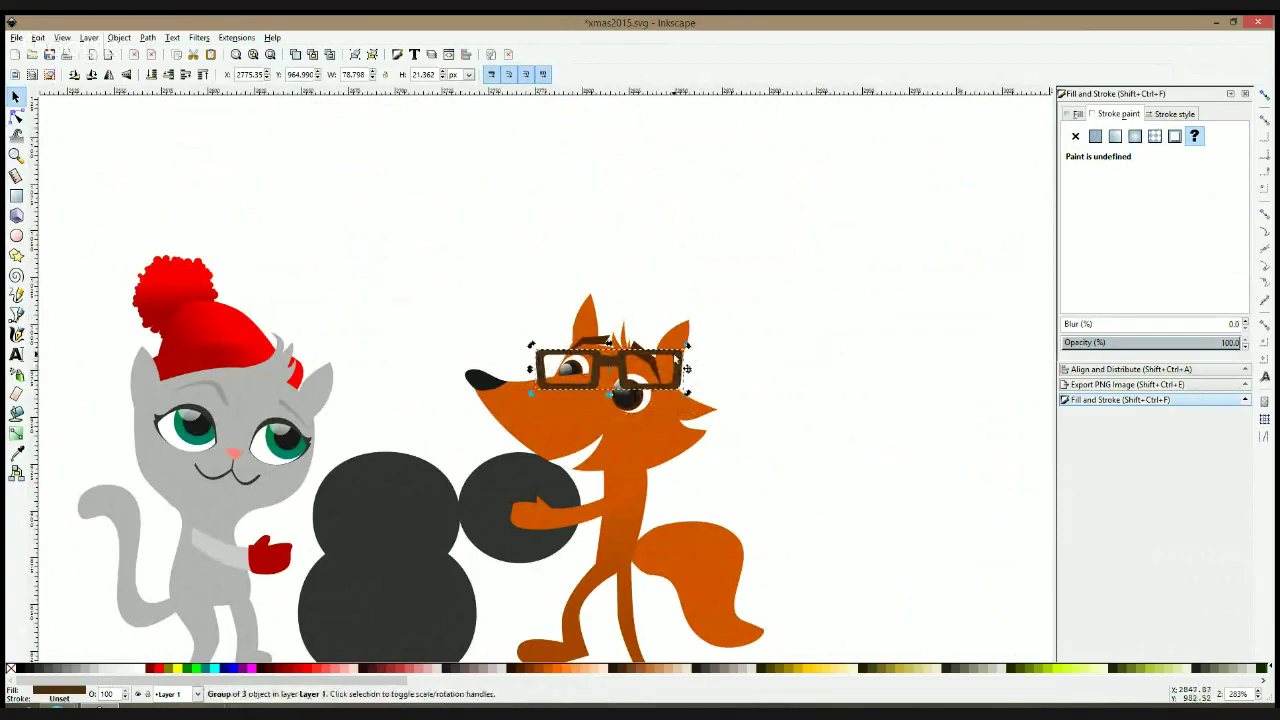
{"action": "left_click_drag", "start_coordinate": [688, 369], "coordinate": [680, 403]}
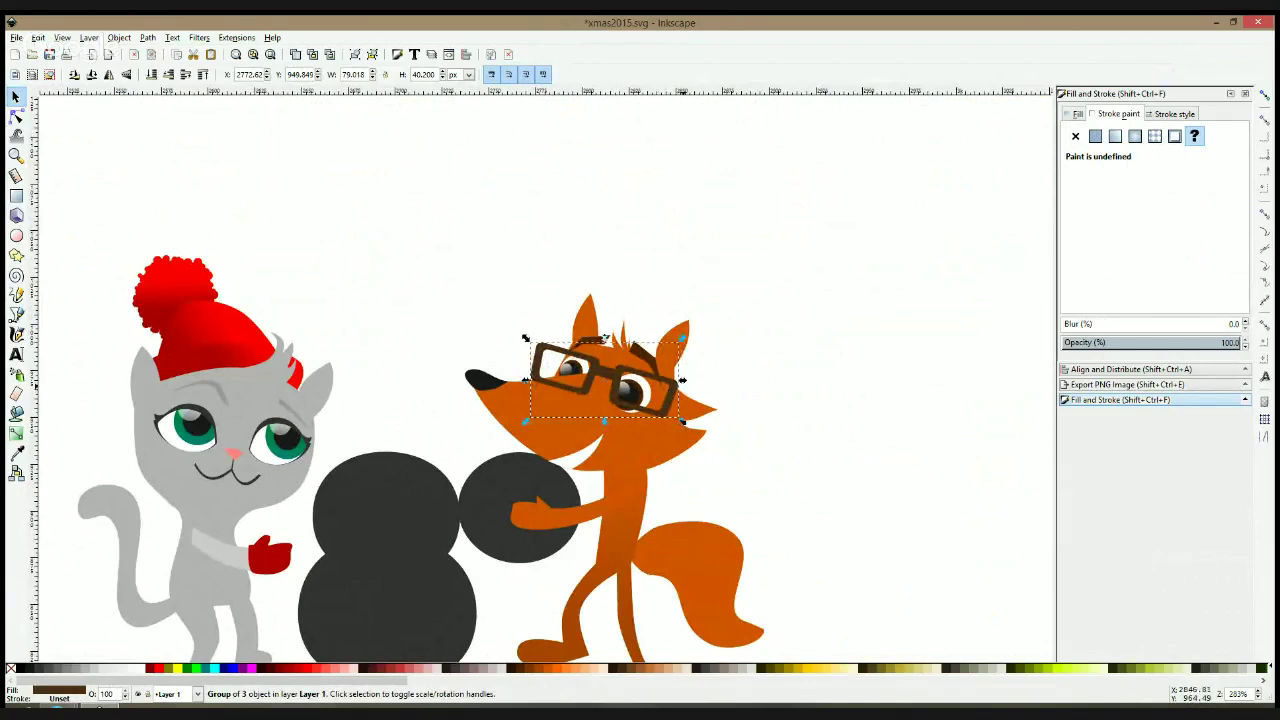
{"action": "left_click_drag", "start_coordinate": [682, 380], "coordinate": [657, 385]}
{"action": "left_click", "coordinate": [730, 365]}
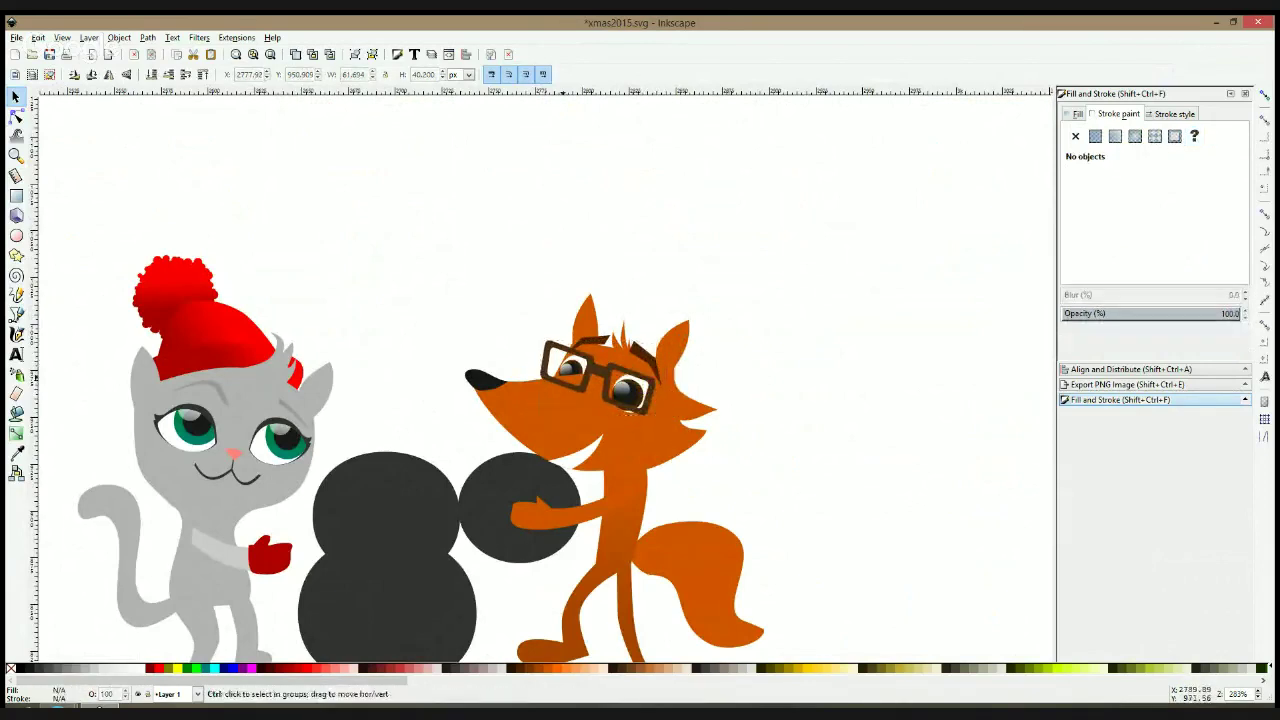
Inside the glasses group, move the near lens frame closer to the far one and shorten the bridge between them
{"action": "scroll", "coordinate": [562, 375], "scroll_direction": "up", "scroll_amount": 2}
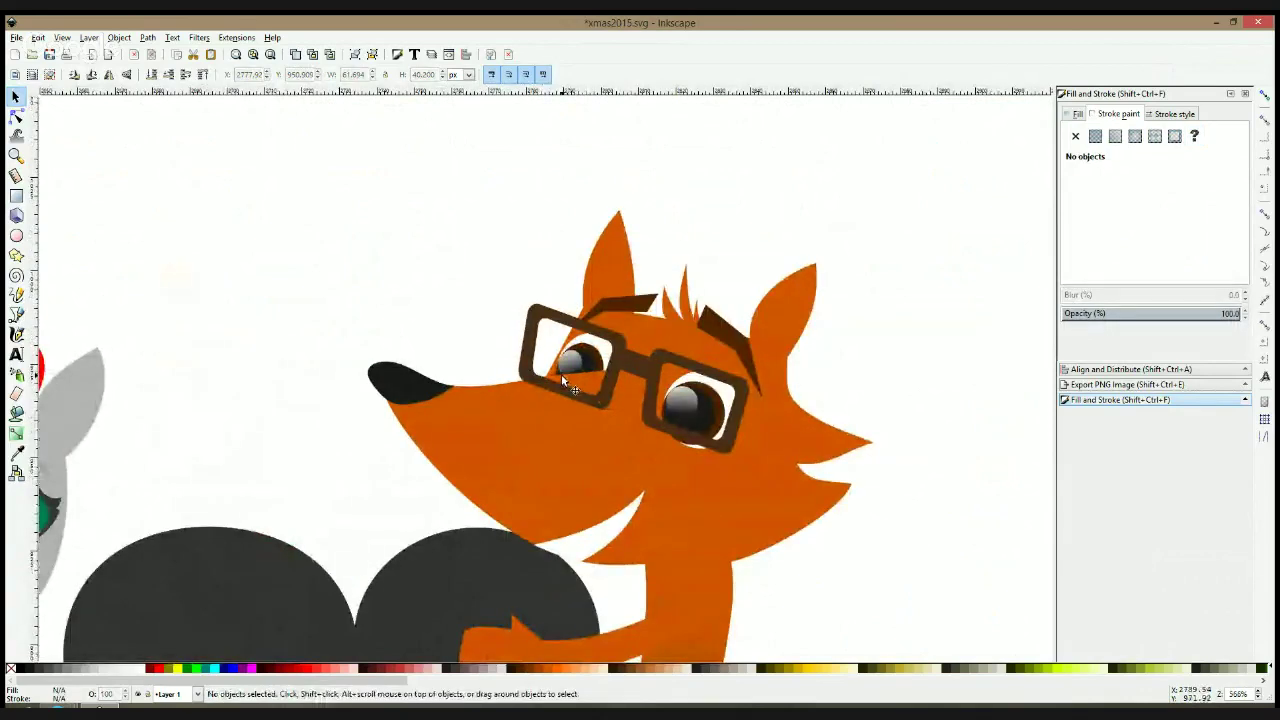
{"action": "left_click", "coordinate": [676, 371]}
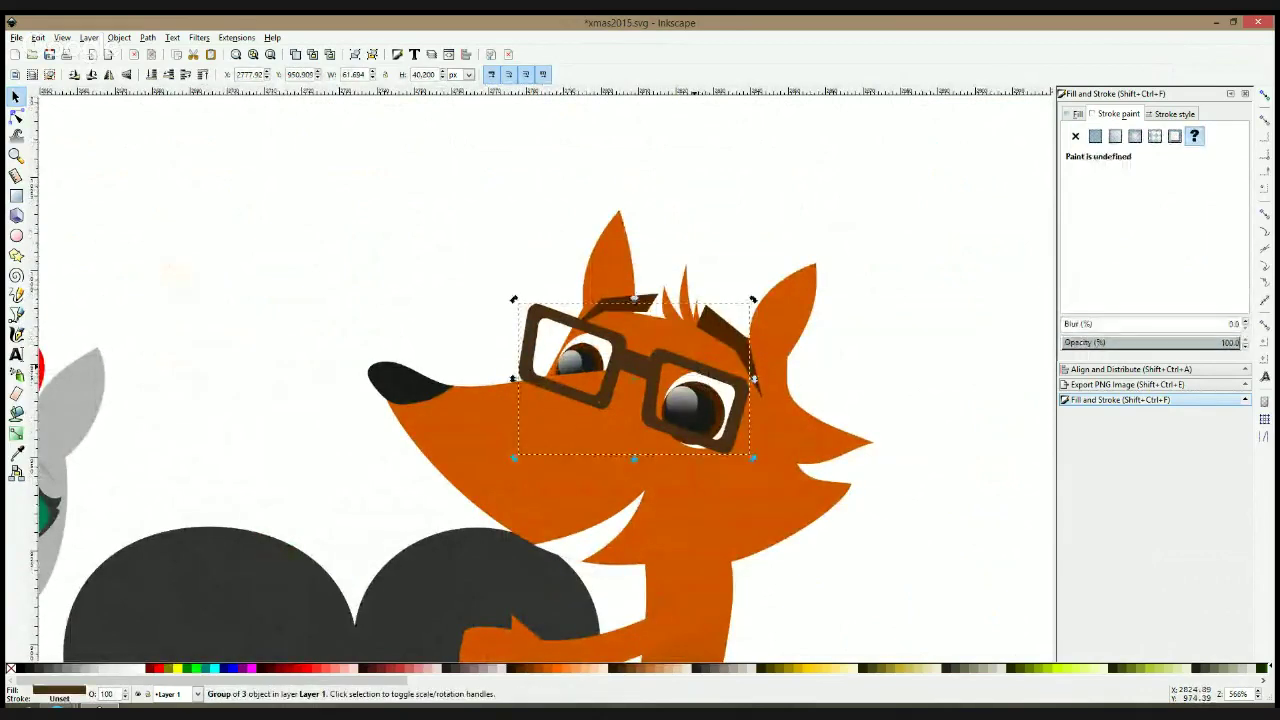
{"action": "double_click", "coordinate": [676, 371]}
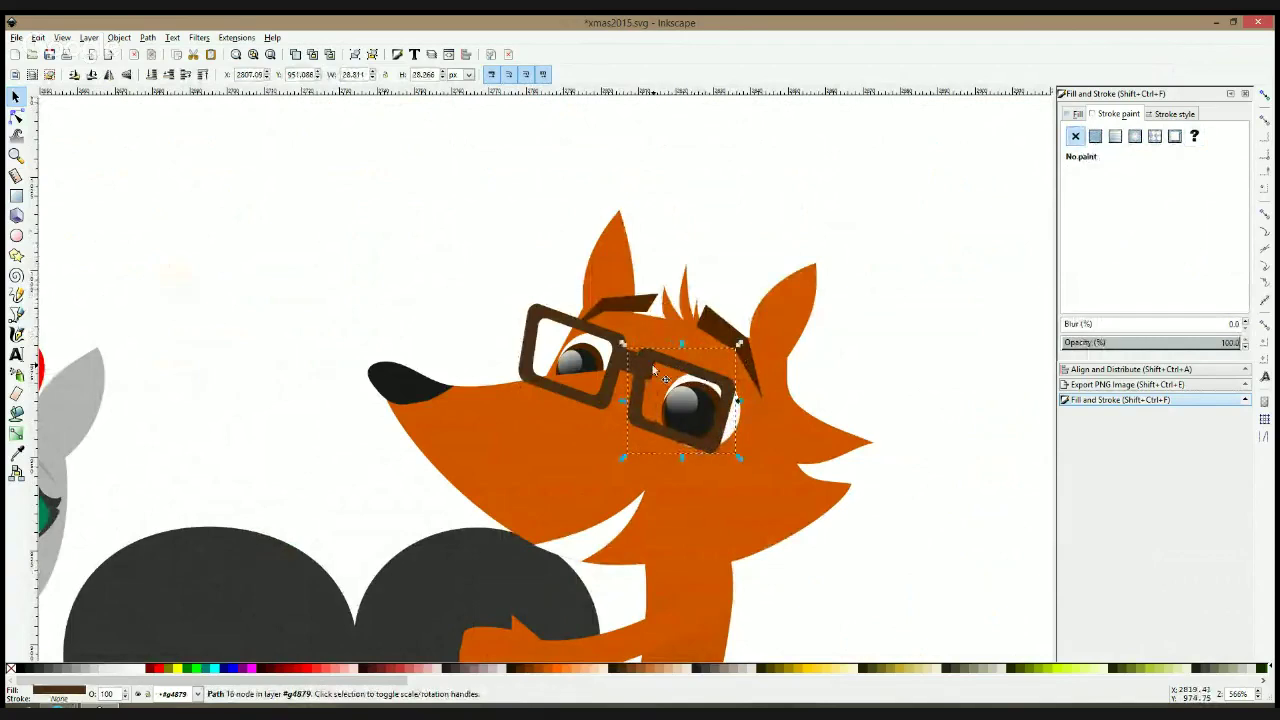
{"action": "left_click", "coordinate": [635, 367]}
{"action": "left_click", "coordinate": [17, 117]}
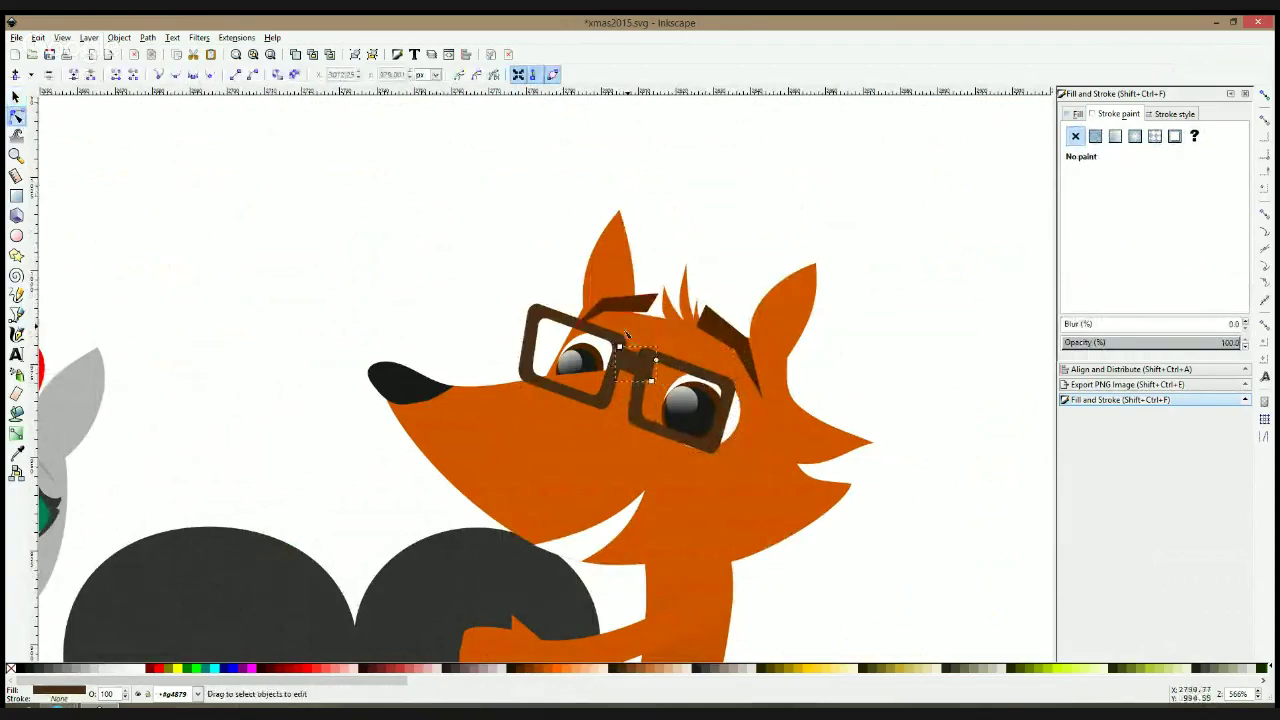
{"action": "left_click_drag", "start_coordinate": [652, 381], "coordinate": [641, 382]}
Narrow the far lens frame to about 25.5 px wide by moving its outer-edge nodes inward
{"action": "left_click", "coordinate": [736, 412]}
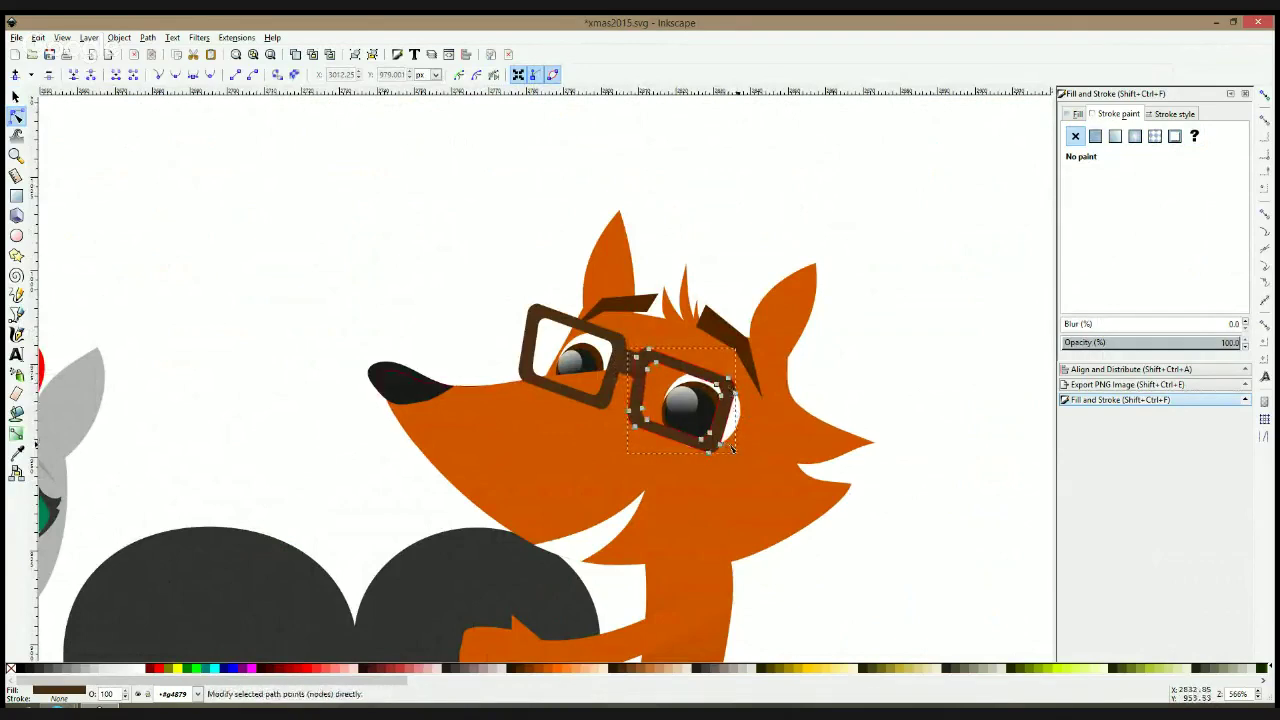
{"action": "left_click_drag", "start_coordinate": [762, 365], "coordinate": [686, 480]}
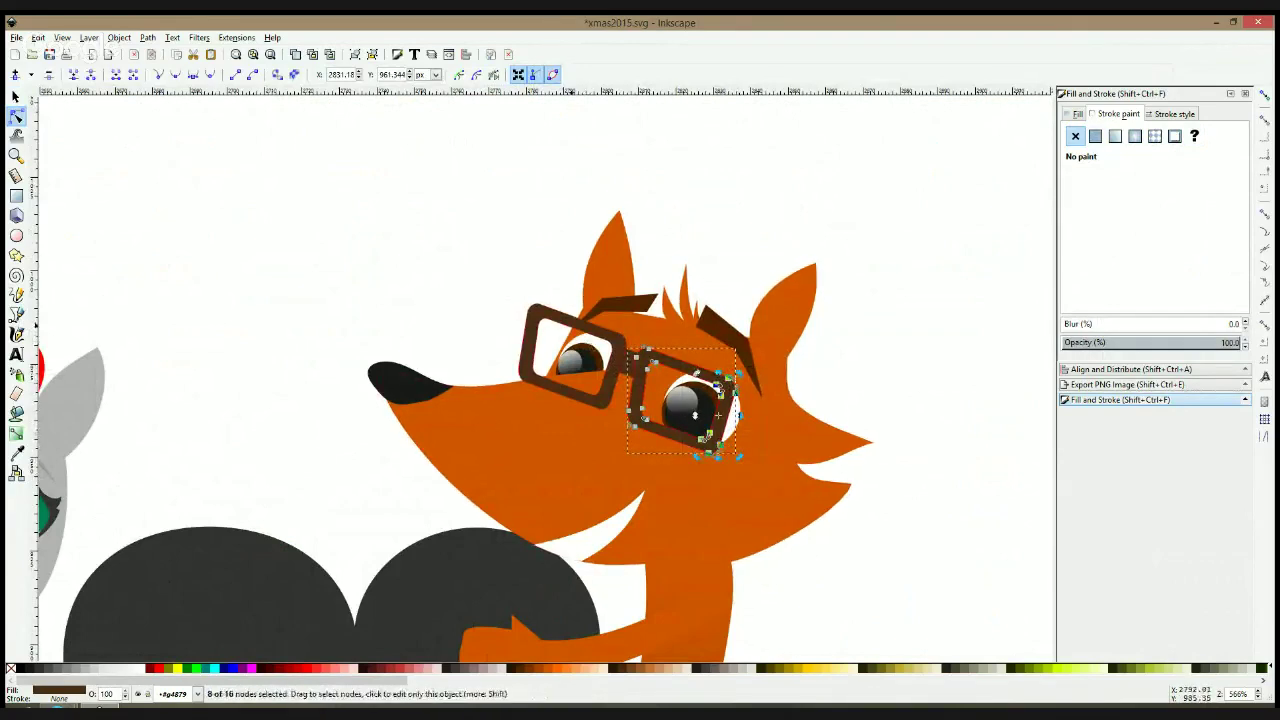
{"action": "left_click", "coordinate": [575, 330]}
{"action": "left_click_drag", "start_coordinate": [502, 292], "coordinate": [551, 380]}
{"action": "key", "text": "space"}
{"action": "key", "text": "s"}
{"action": "left_click", "coordinate": [266, 277]}
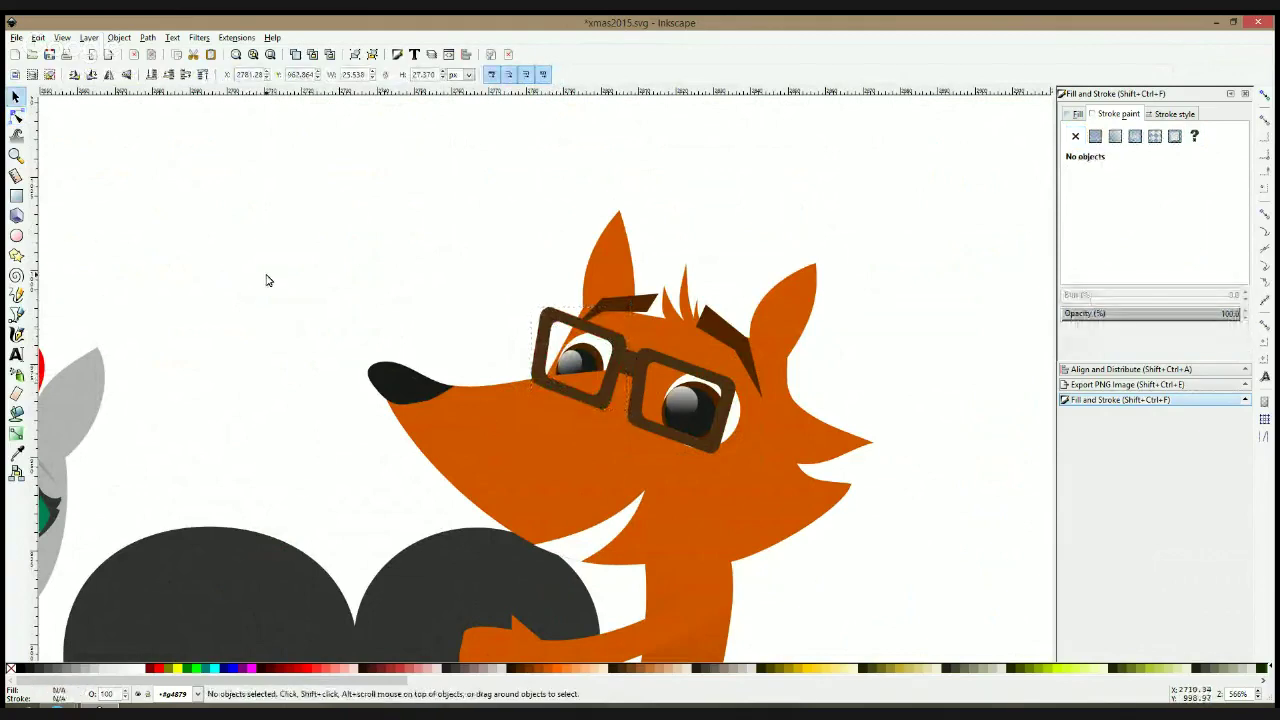
Try a darker brown fill on the glasses group and undo it
{"action": "left_click", "coordinate": [618, 345]}
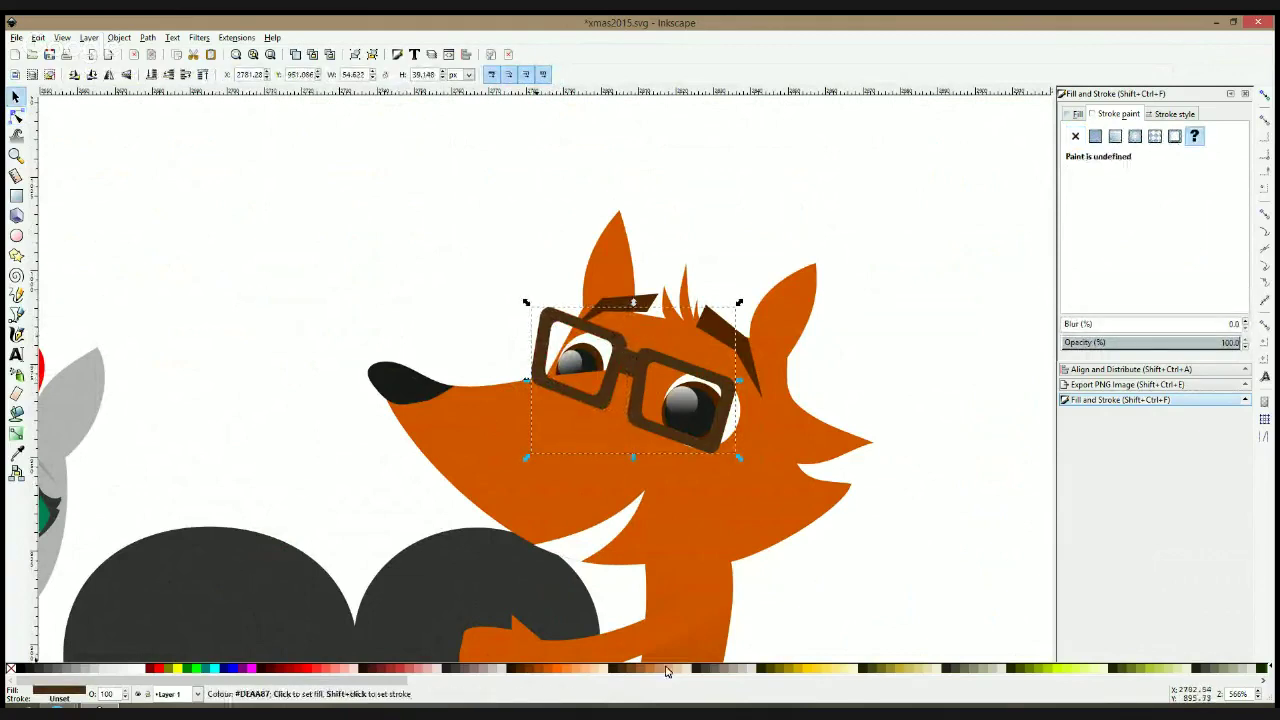
{"action": "left_click", "coordinate": [613, 669]}
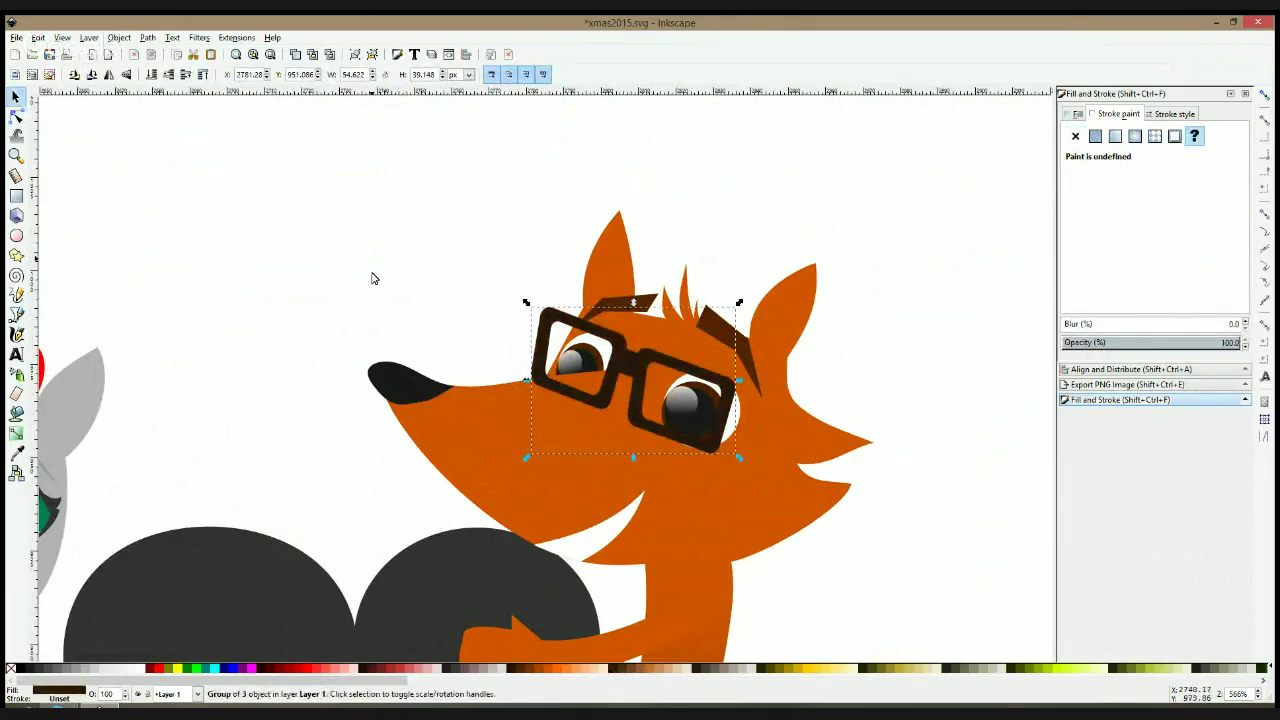
{"action": "key", "text": "ctrl+z"}
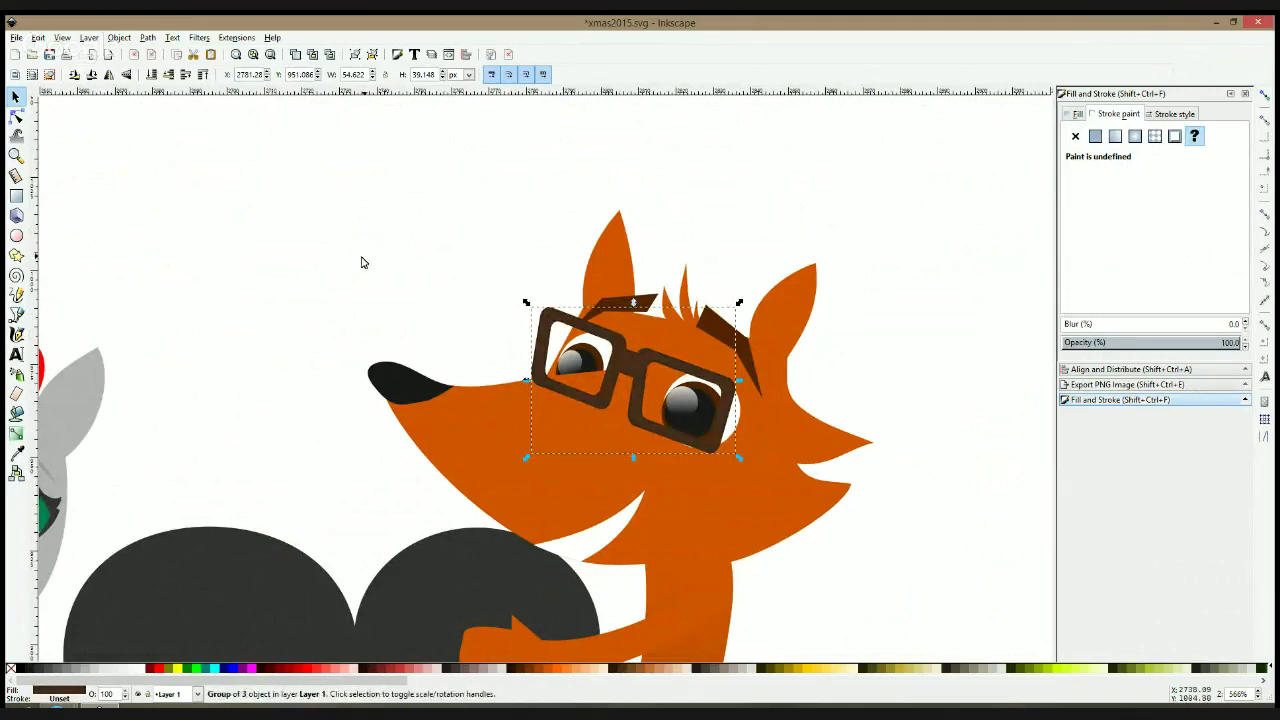
{"action": "left_click", "coordinate": [16, 314]}
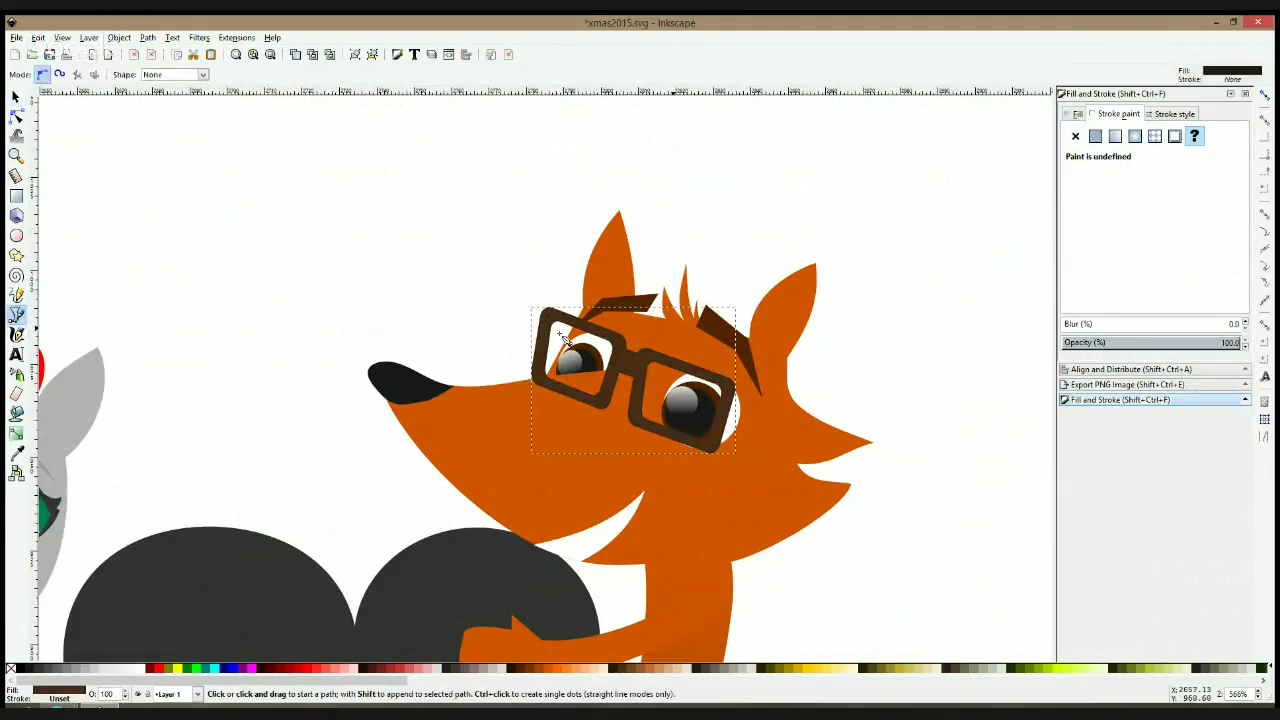
{"action": "key", "text": "ctrl+KP_5"}
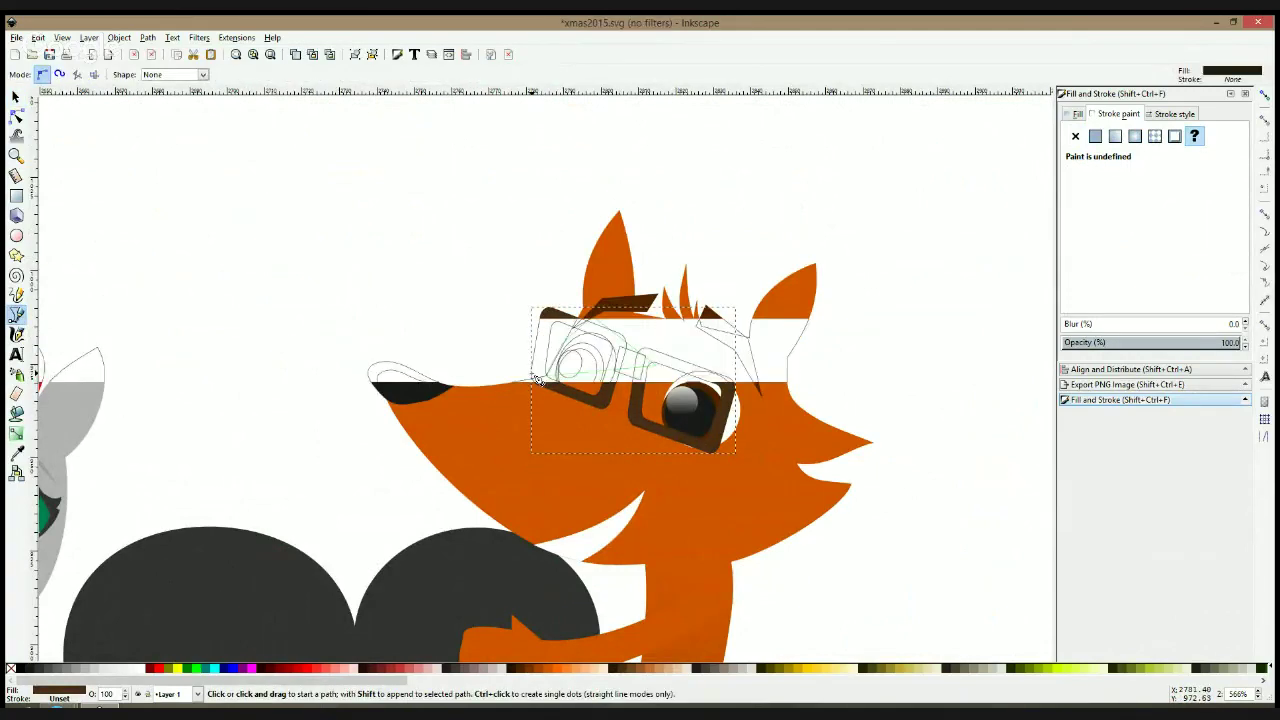
{"action": "scroll", "coordinate": [538, 381], "scroll_direction": "up", "scroll_amount": 2}
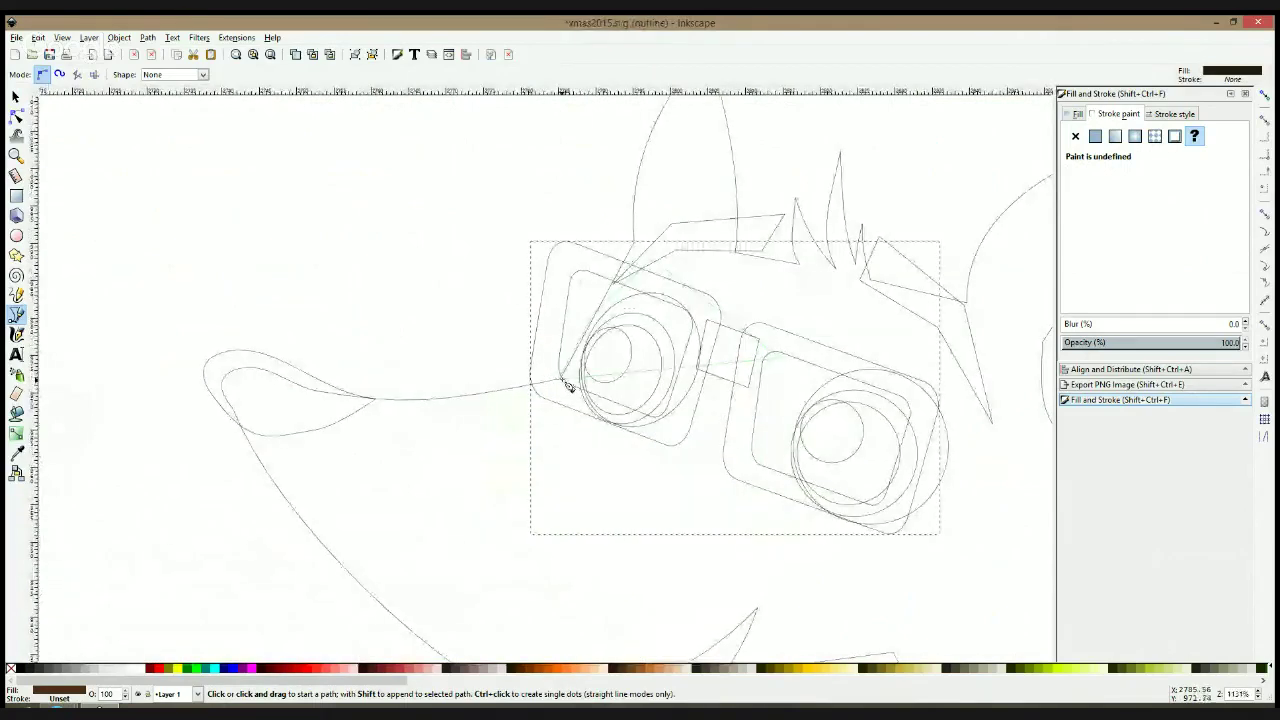
{"action": "left_click", "coordinate": [556, 379]}
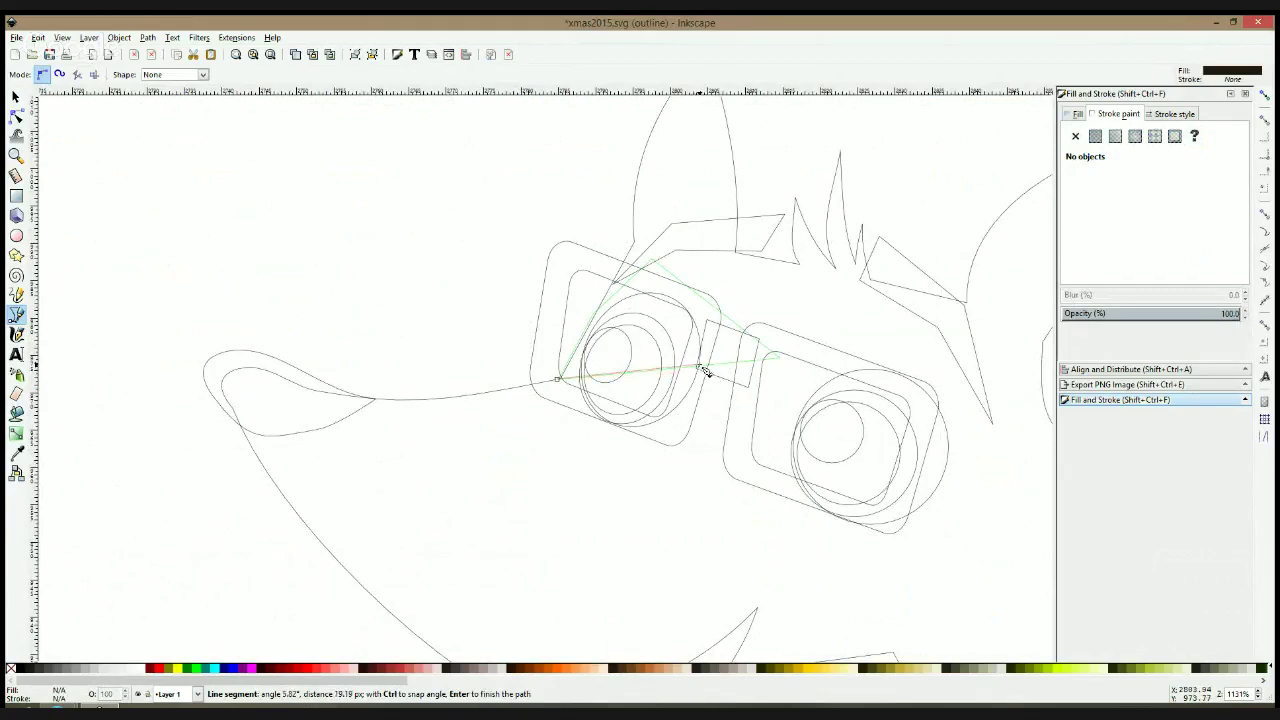
{"action": "key", "text": "space"}
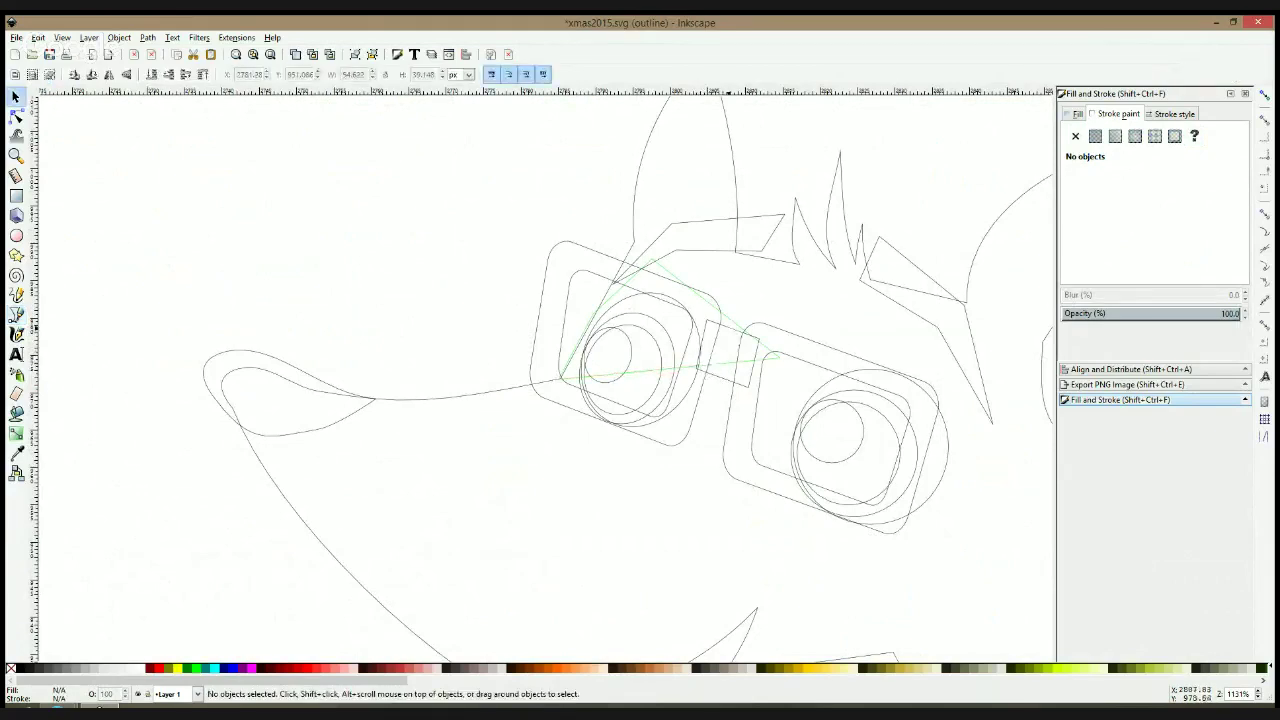
Move the glasses group slightly down and toward the snout tip, checking its placement against the outlines before restoring normal display
{"action": "left_click", "coordinate": [730, 327]}
{"action": "left_click_drag", "start_coordinate": [730, 327], "coordinate": [725, 324]}
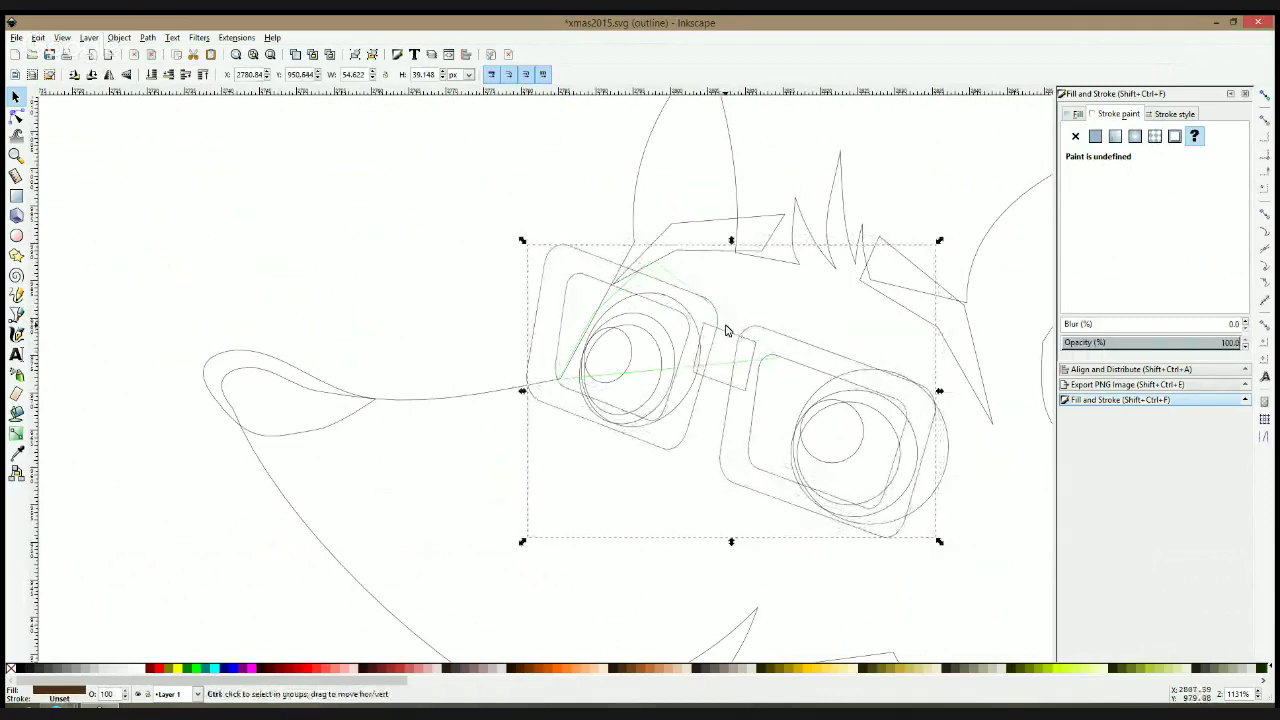
{"action": "key", "text": "ctrl+KP_5"}
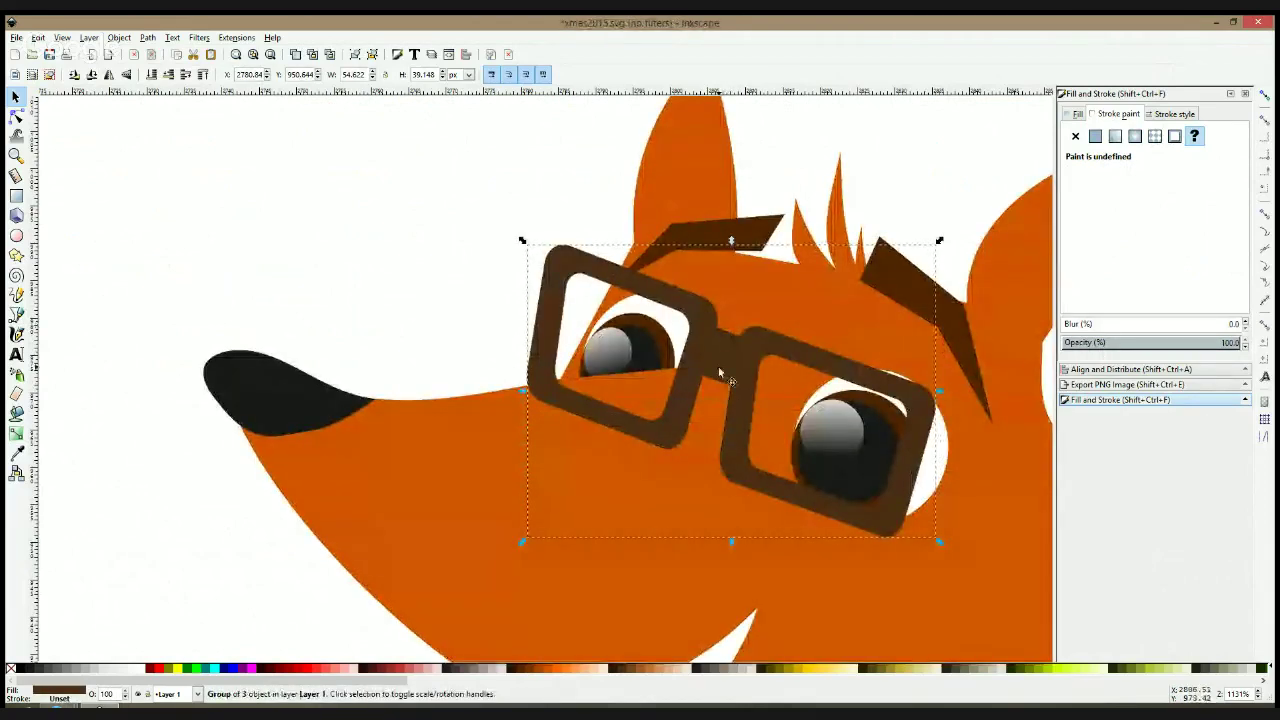
Draw a closed straight-edged patch along the snout line over the far lens frame's lower part and fill it with the snout's orange #d45500
{"action": "key", "text": "b"}
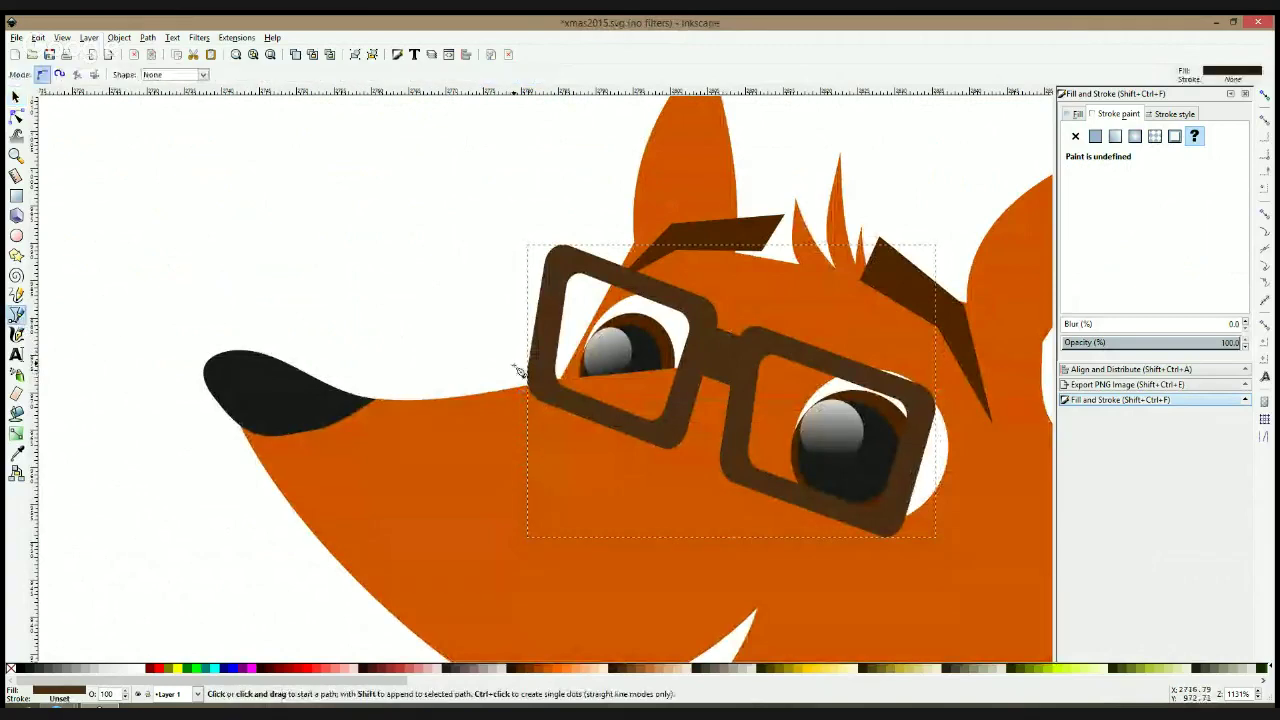
{"action": "left_click", "coordinate": [522, 388]}
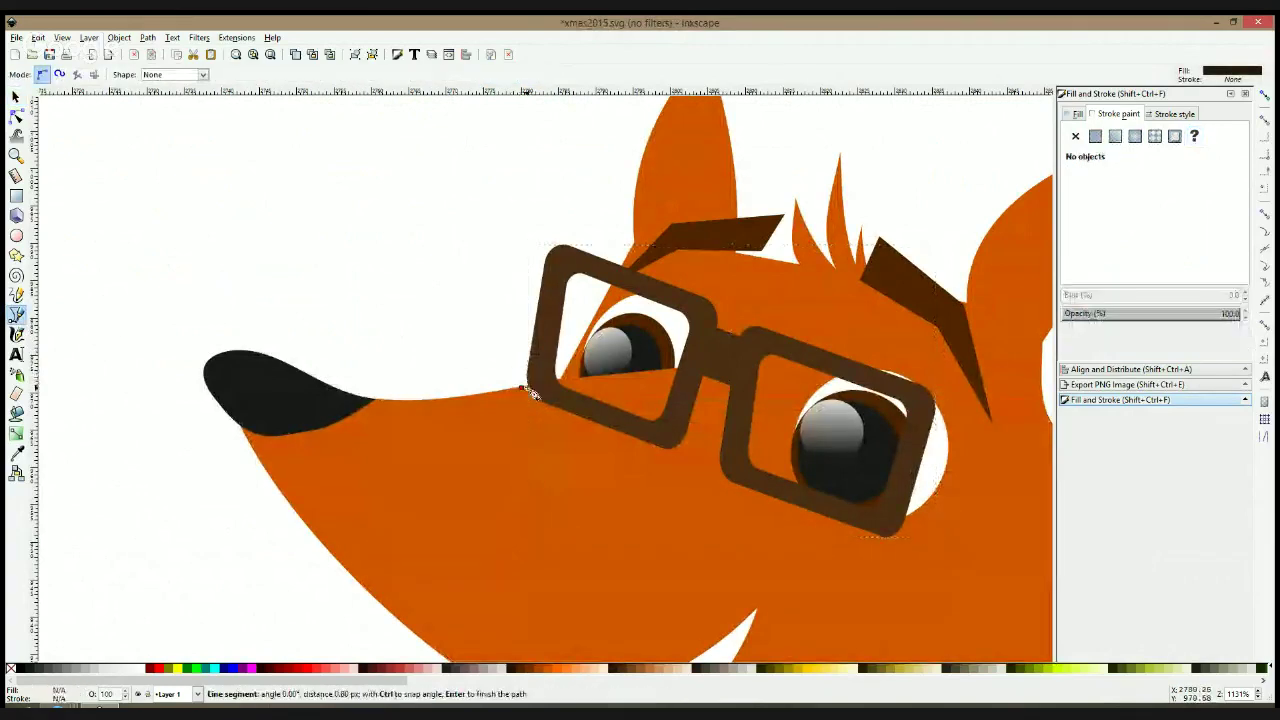
{"action": "left_click", "coordinate": [700, 369]}
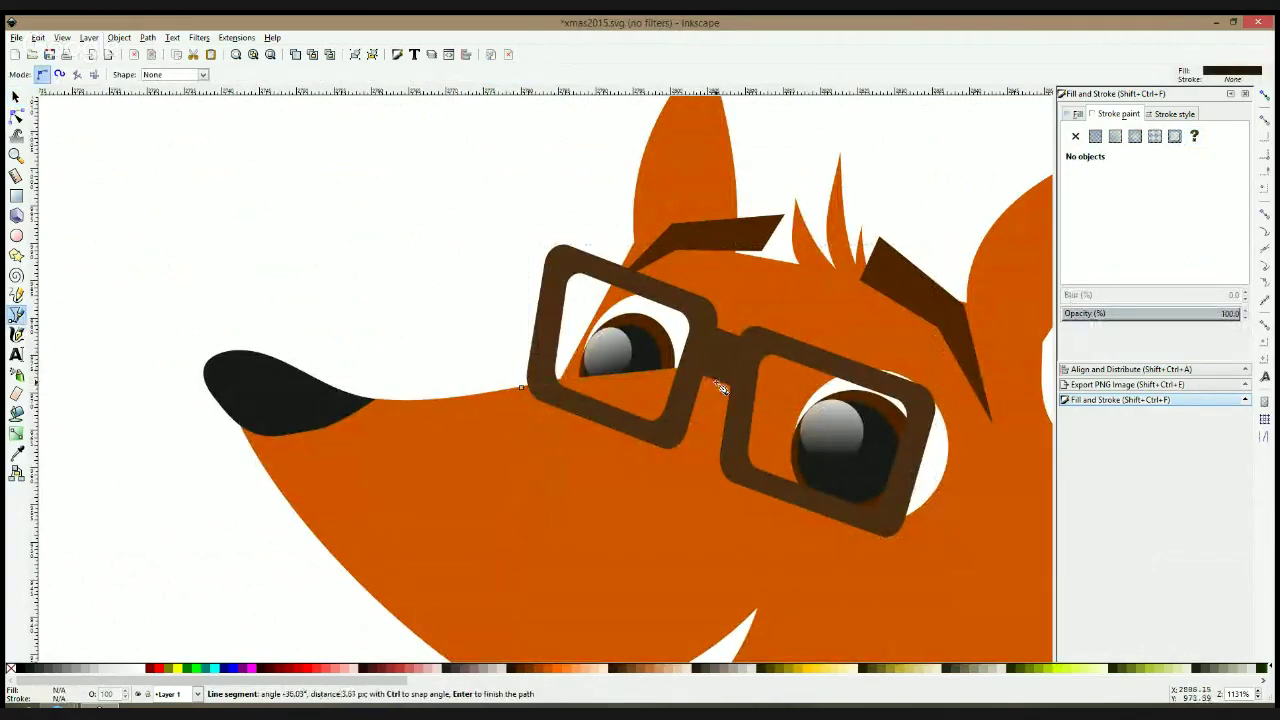
{"action": "left_click", "coordinate": [703, 487]}
{"action": "left_click", "coordinate": [527, 436]}
{"action": "left_click", "coordinate": [523, 389]}
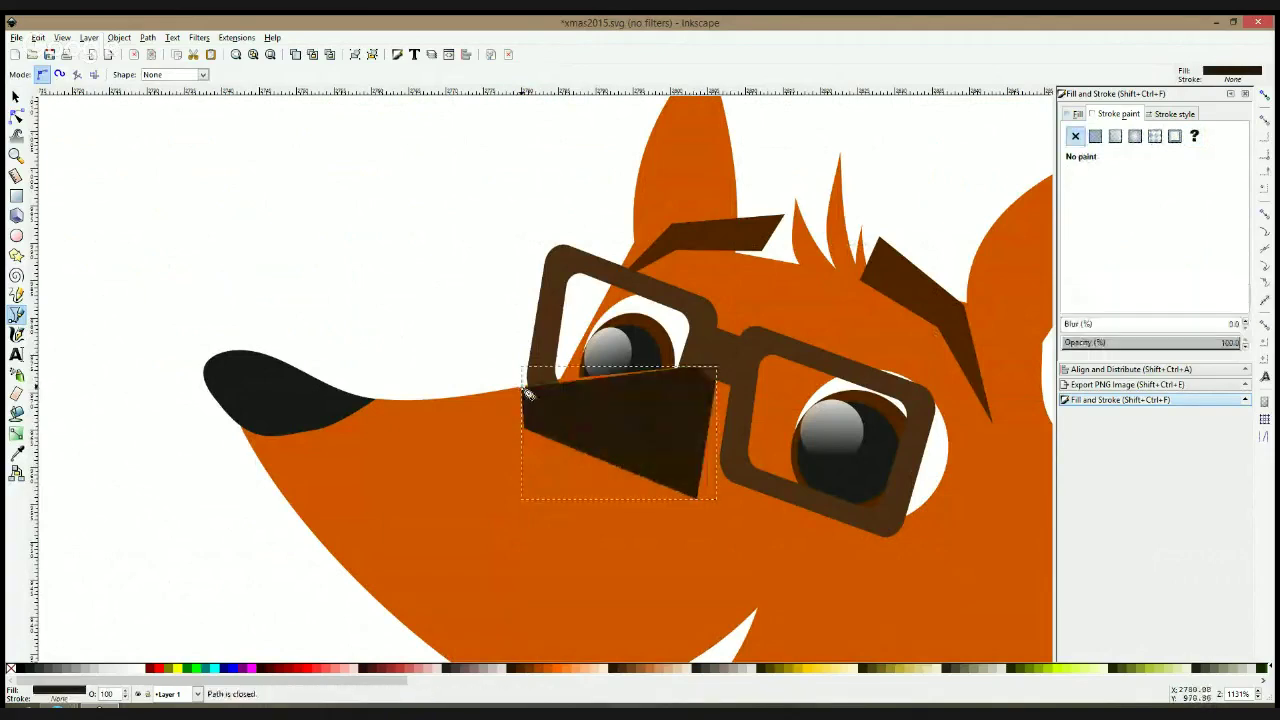
{"action": "left_click", "coordinate": [16, 453]}
{"action": "left_click", "coordinate": [385, 463]}
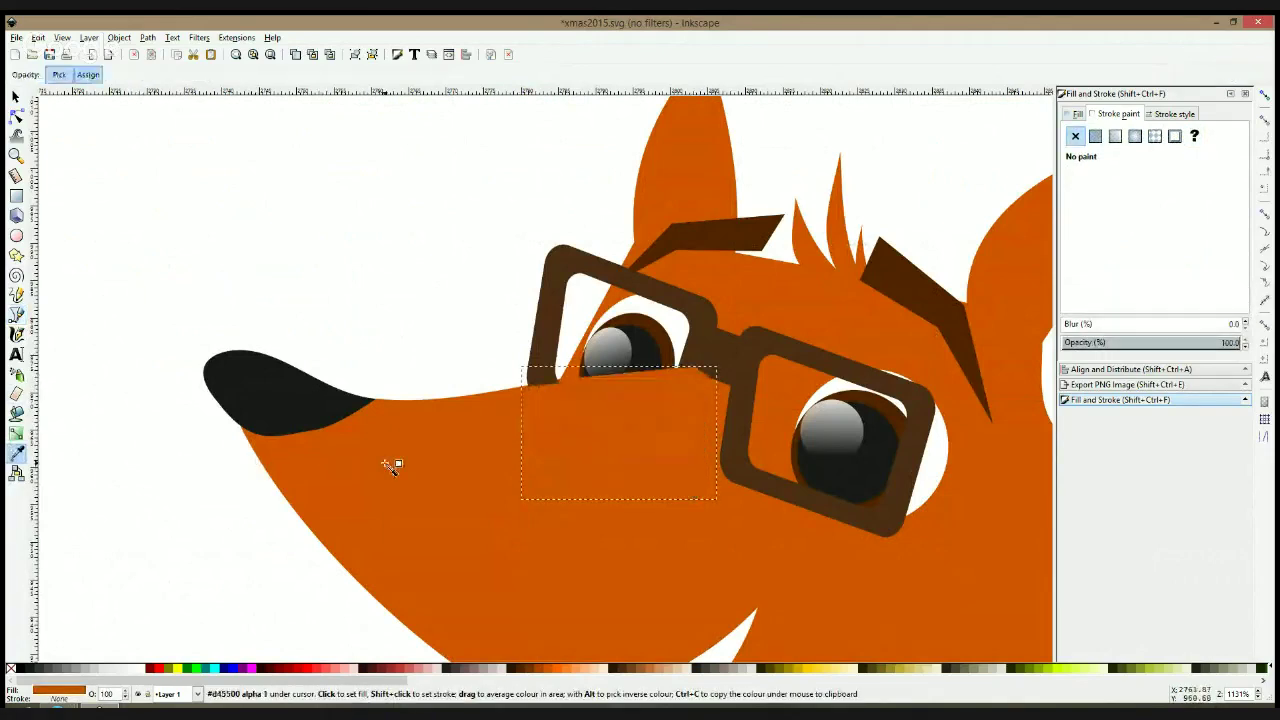
{"action": "left_click", "coordinate": [16, 116]}
{"action": "left_click", "coordinate": [471, 354]}
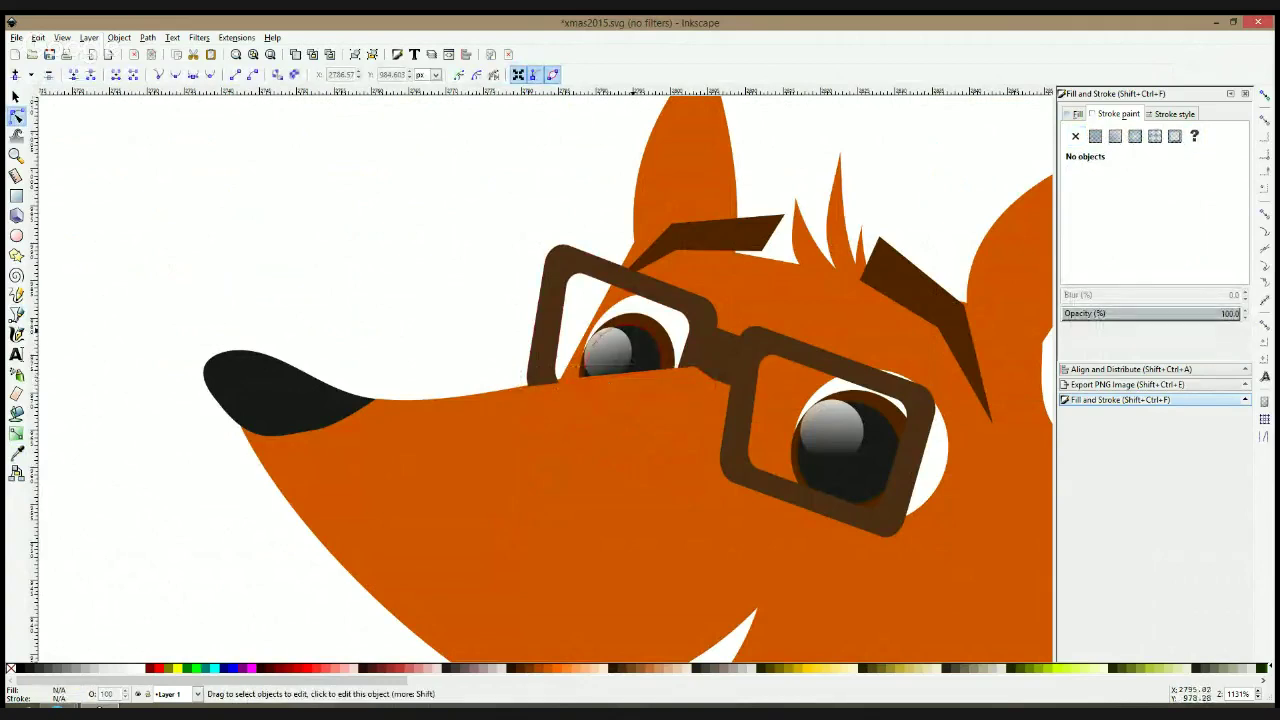
Release the clip from the fox's far eye group and delete the dark clipping shape
{"action": "left_click", "coordinate": [632, 330]}
{"action": "key", "text": "F1"}
{"action": "left_click", "coordinate": [633, 329]}
{"action": "right_click", "coordinate": [633, 329]}
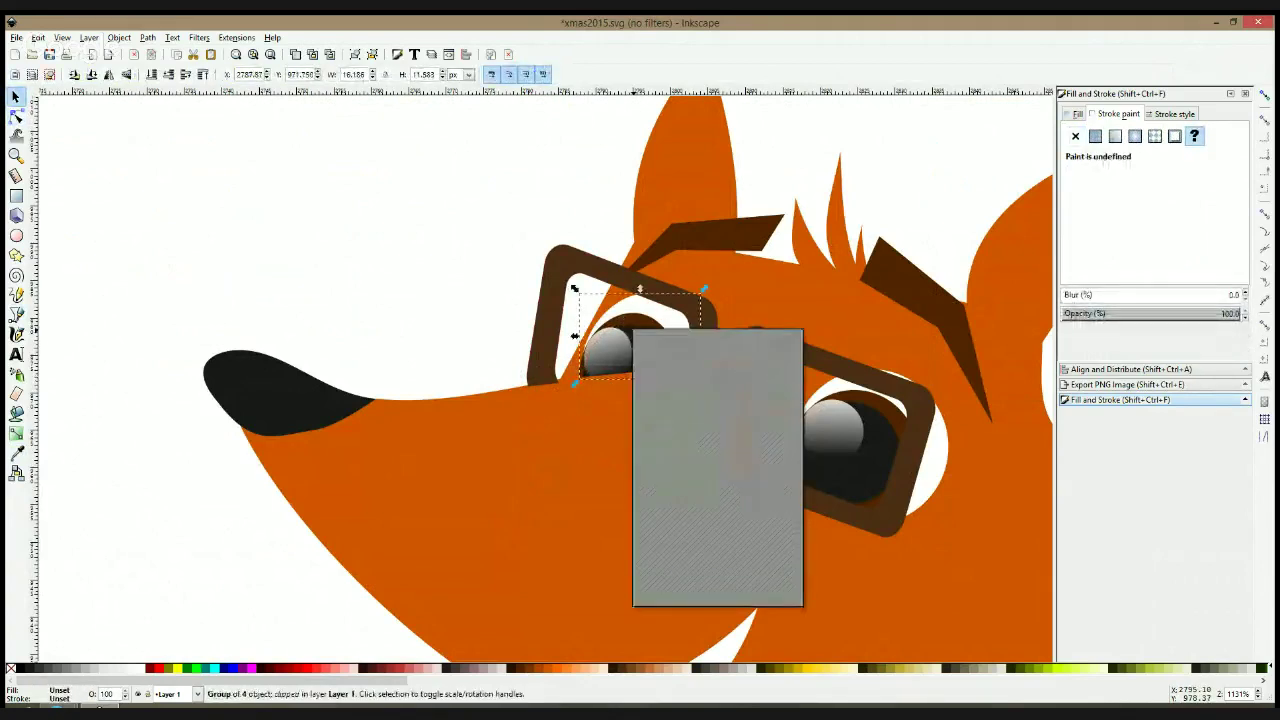
{"action": "left_click", "coordinate": [690, 546]}
{"action": "left_click", "coordinate": [363, 209]}
{"action": "left_click", "coordinate": [626, 341]}
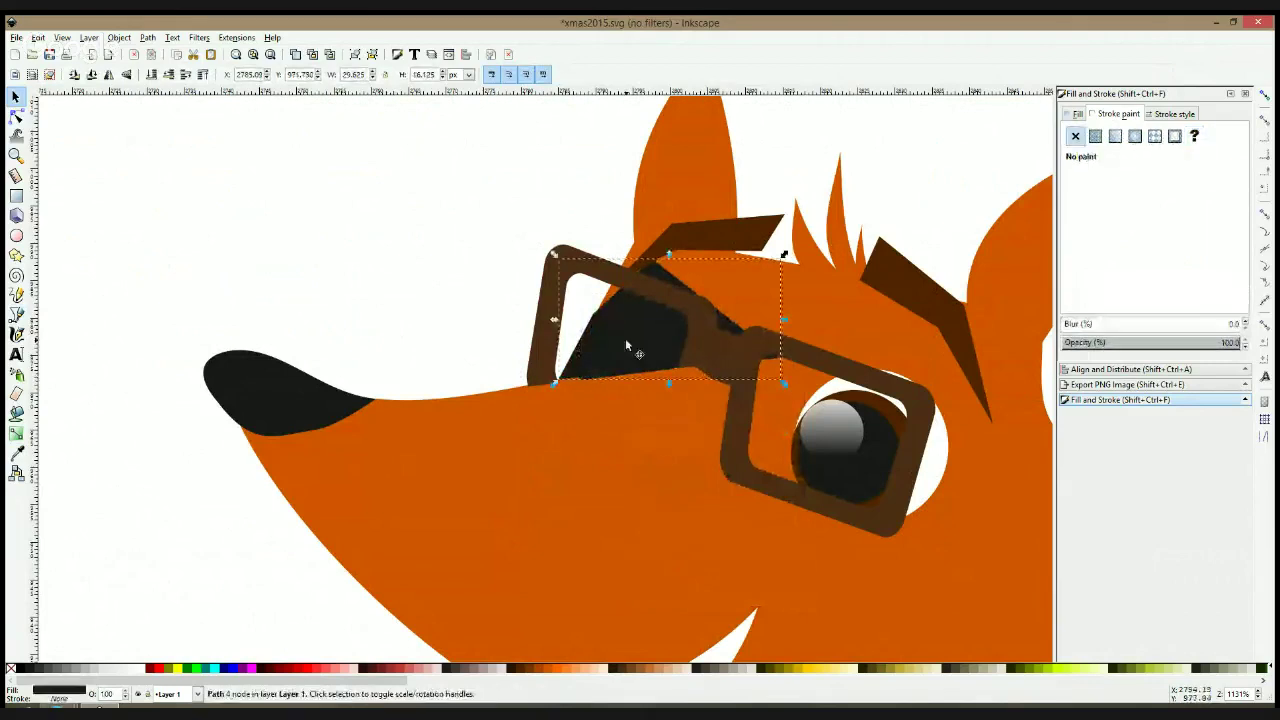
{"action": "key", "text": "Delete"}
Adjust the orange patch's upper nodes so its edge follows the snout and reaches the near lens frame under the bridge
{"action": "left_click", "coordinate": [574, 384]}
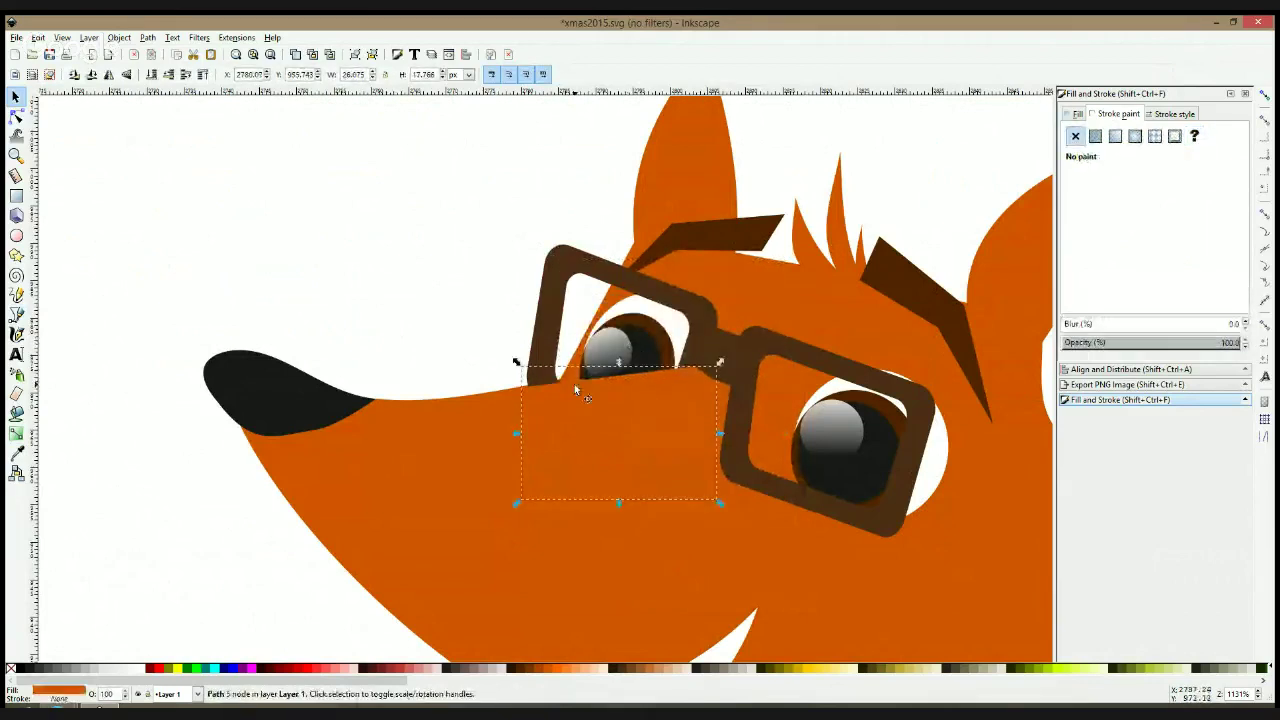
{"action": "left_click", "coordinate": [16, 116]}
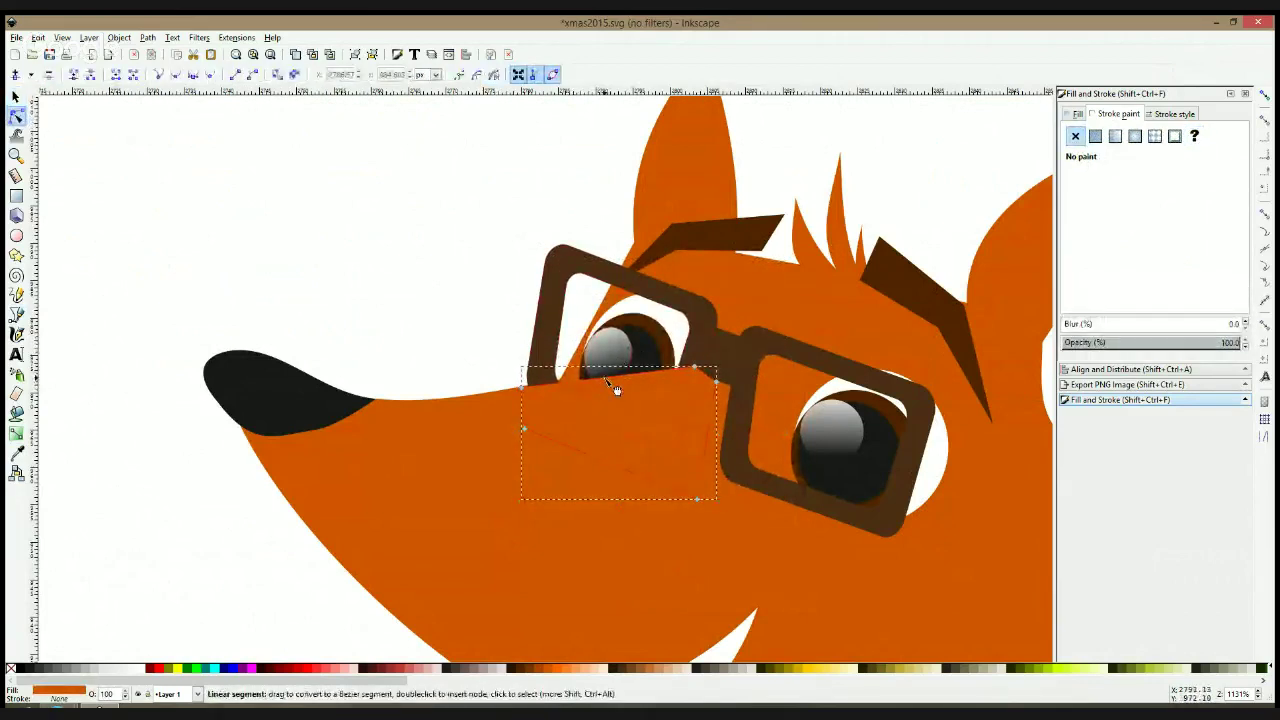
{"action": "left_click", "coordinate": [418, 314]}
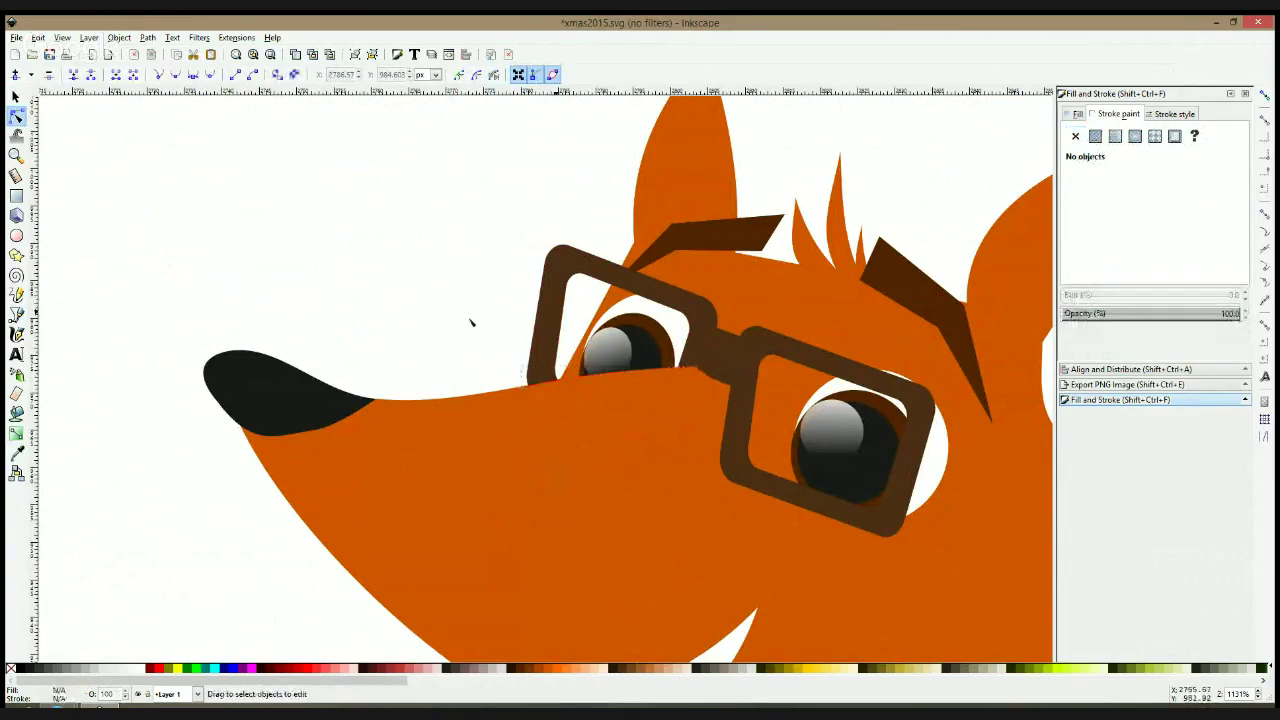
{"action": "left_click", "coordinate": [709, 382]}
{"action": "left_click_drag", "start_coordinate": [709, 382], "coordinate": [698, 374]}
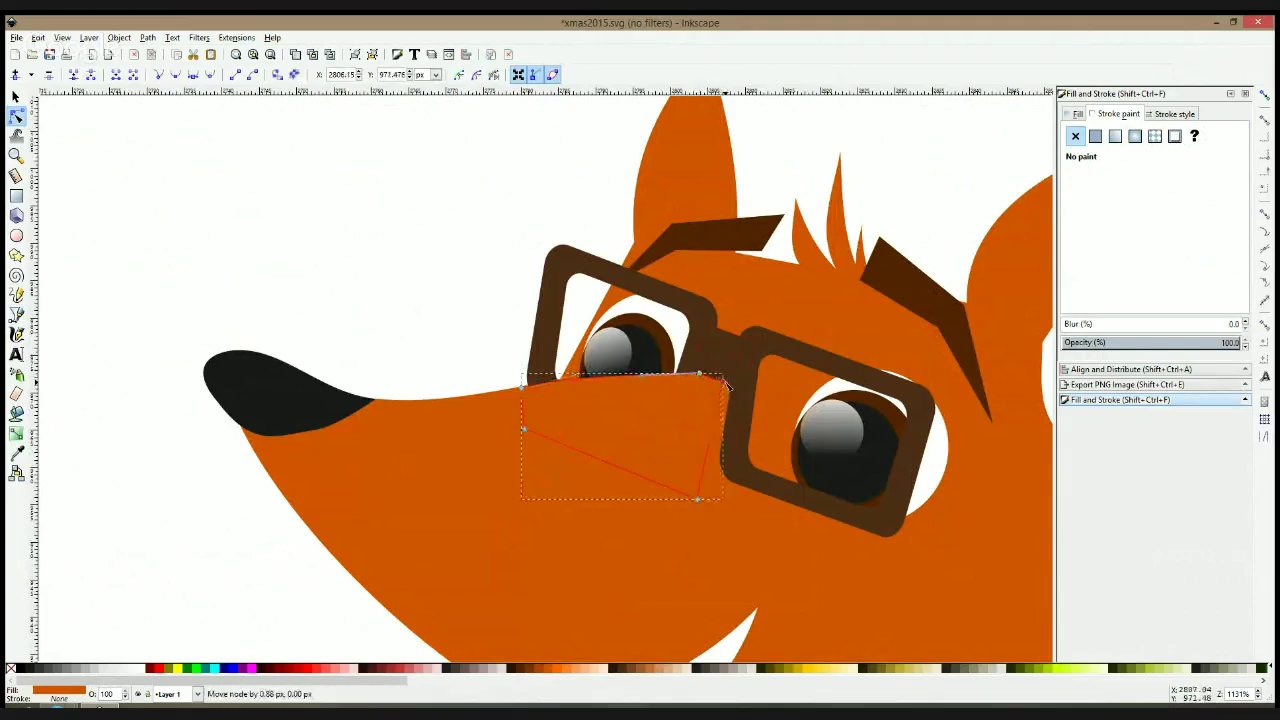
{"action": "left_click", "coordinate": [405, 287]}
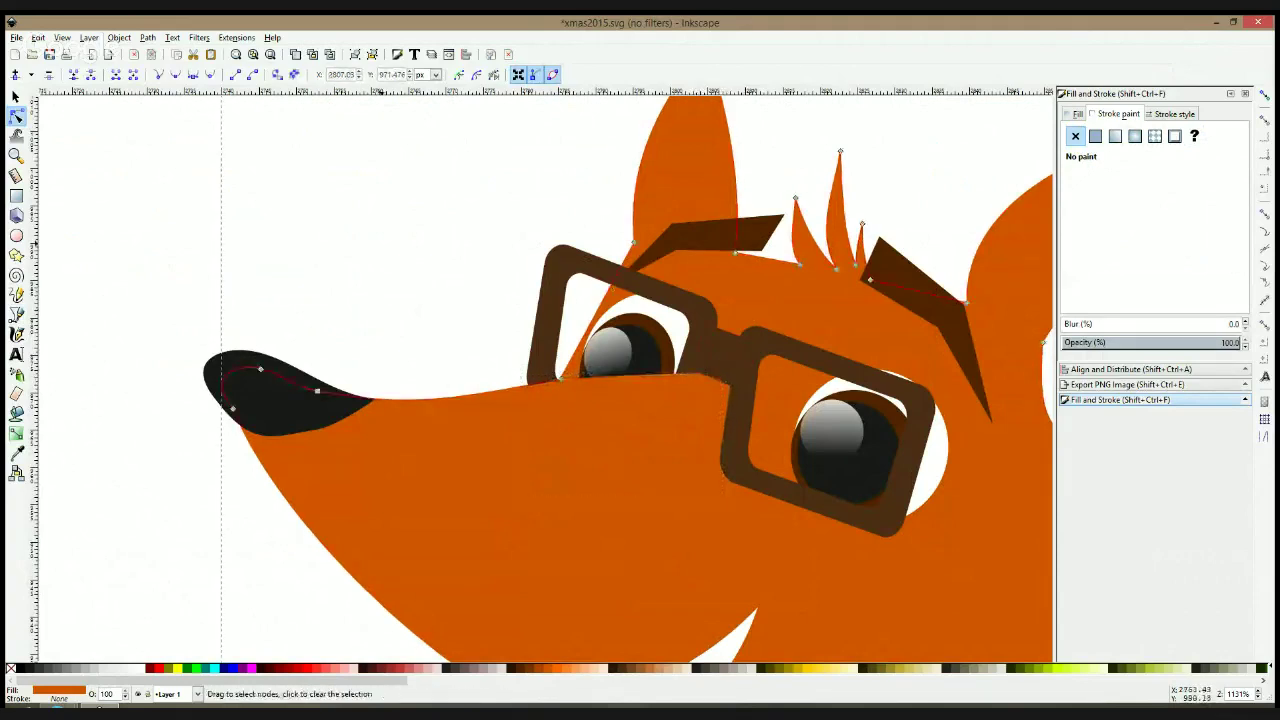
{"action": "left_click", "coordinate": [618, 392]}
{"action": "left_click_drag", "start_coordinate": [723, 384], "coordinate": [732, 392]}
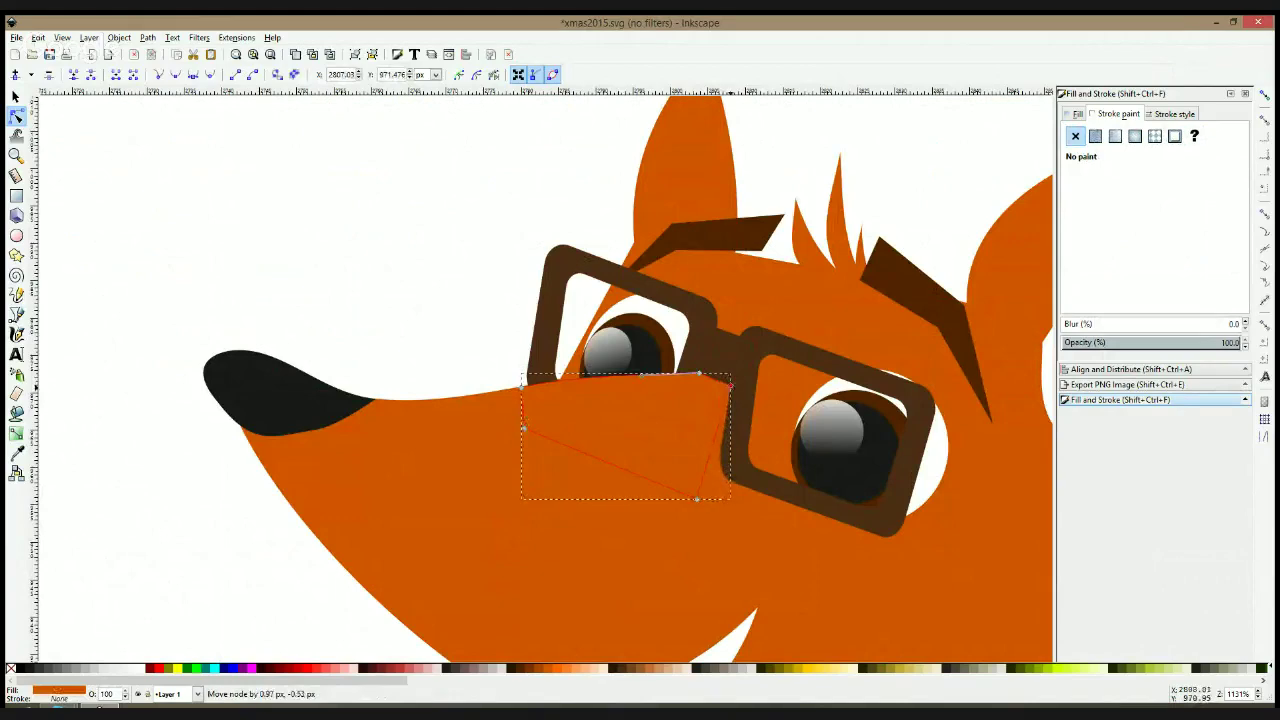
{"action": "left_click", "coordinate": [408, 263]}
Bend the patch's short segment under the glasses bridge outward into a rounded corner
{"action": "scroll", "coordinate": [408, 263], "scroll_direction": "down", "scroll_amount": 3}
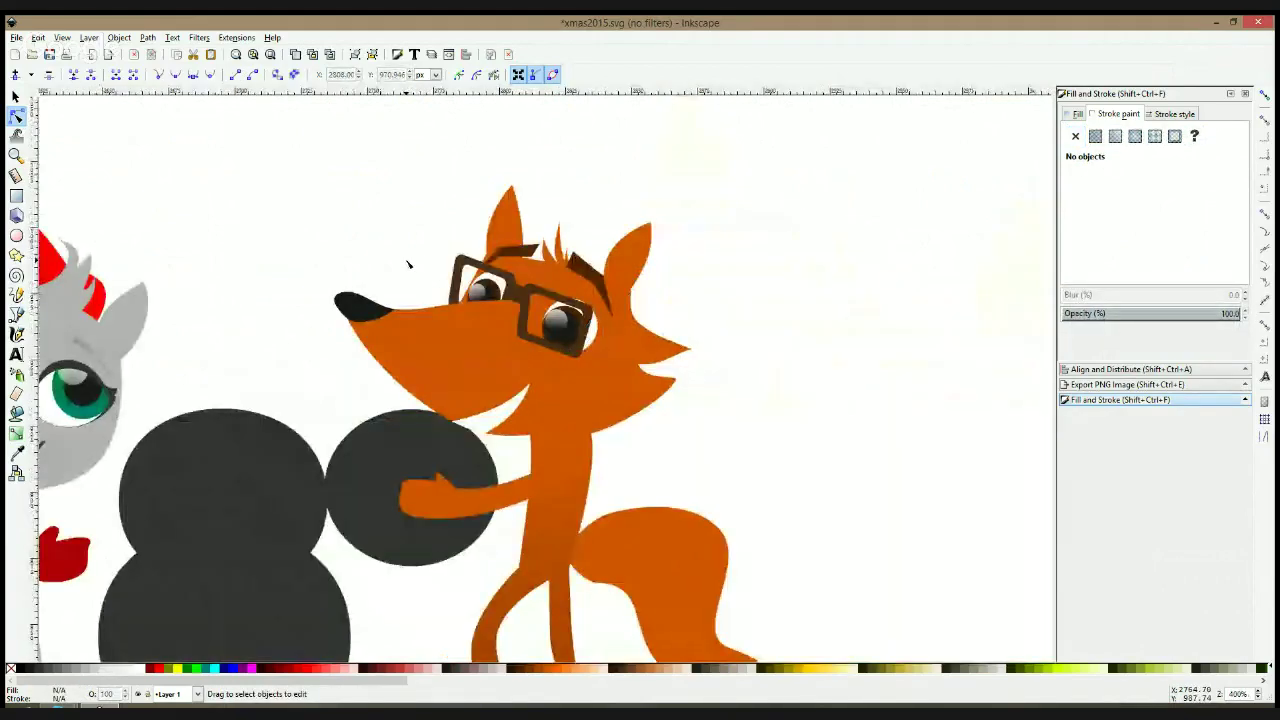
{"action": "scroll", "coordinate": [408, 263], "scroll_direction": "down", "scroll_amount": 3}
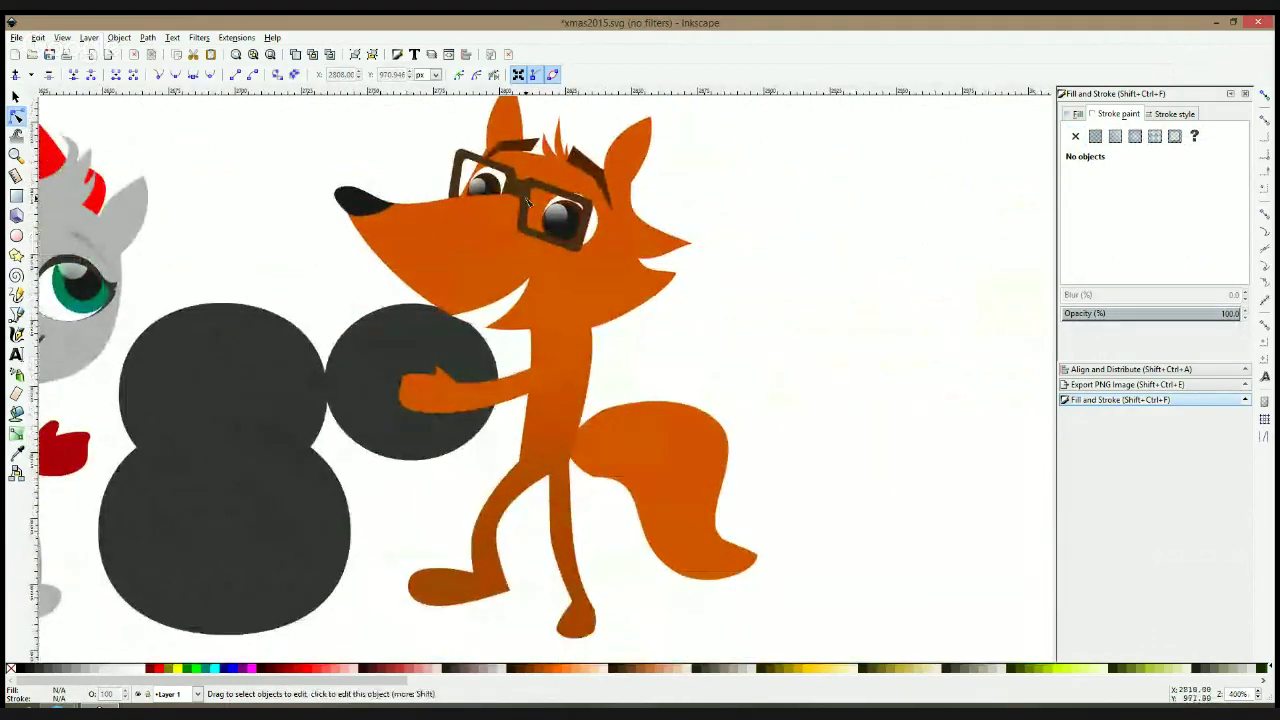
{"action": "scroll", "coordinate": [518, 203], "scroll_direction": "up", "scroll_amount": 4}
{"action": "left_click", "coordinate": [524, 204]}
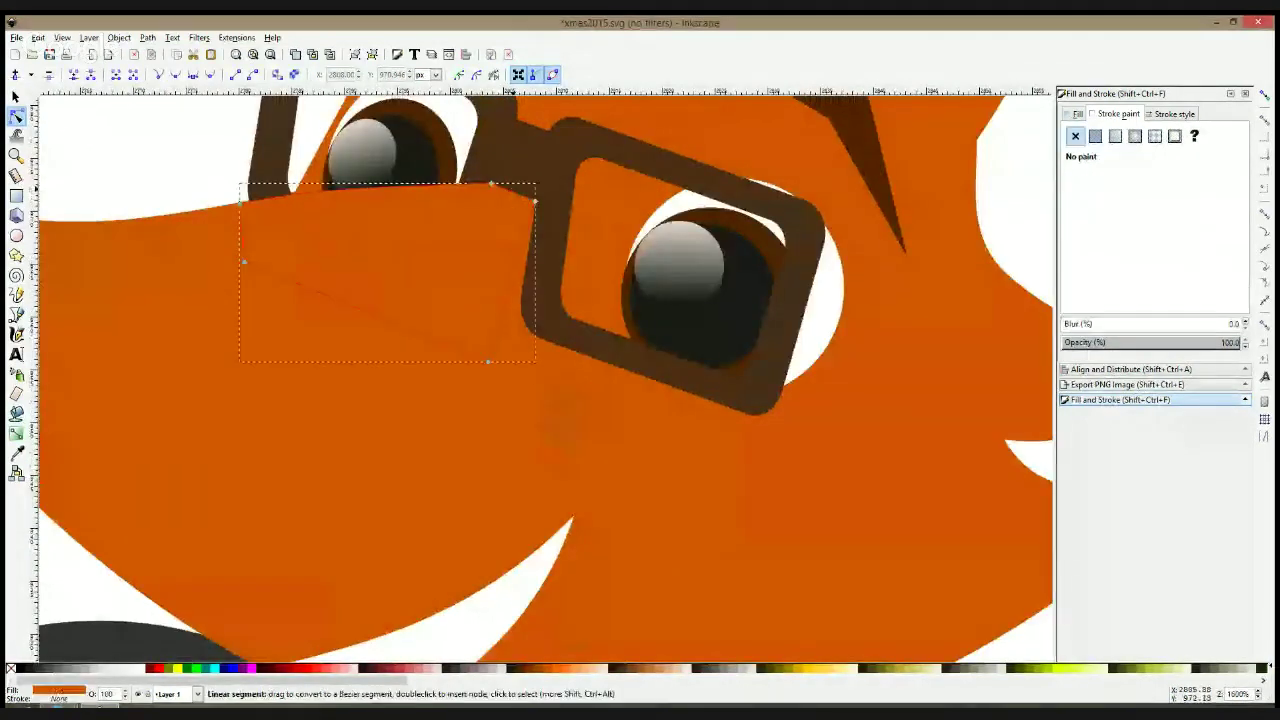
{"action": "left_click_drag", "start_coordinate": [516, 196], "coordinate": [522, 190]}
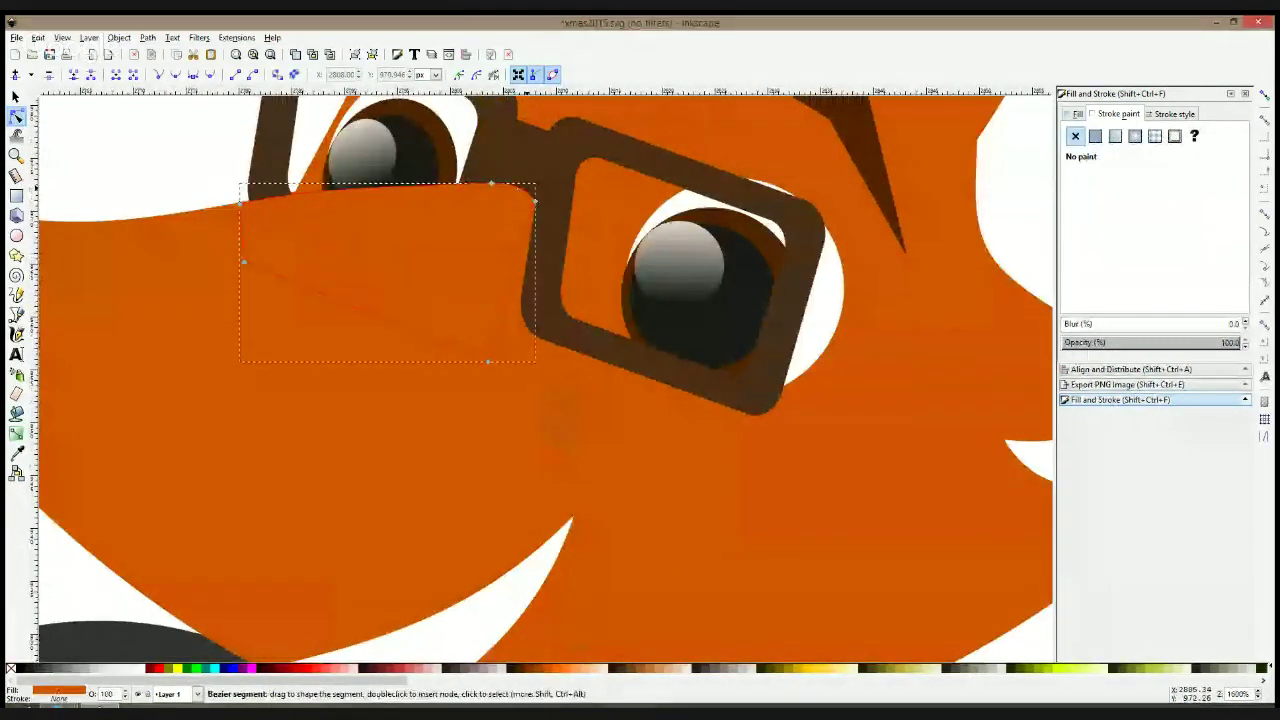
{"action": "left_click", "coordinate": [556, 172]}
{"action": "scroll", "coordinate": [712, 168], "scroll_direction": "down", "scroll_amount": 3}
{"action": "scroll", "coordinate": [712, 168], "scroll_direction": "up", "scroll_amount": 1}
{"action": "left_click", "coordinate": [983, 169]}
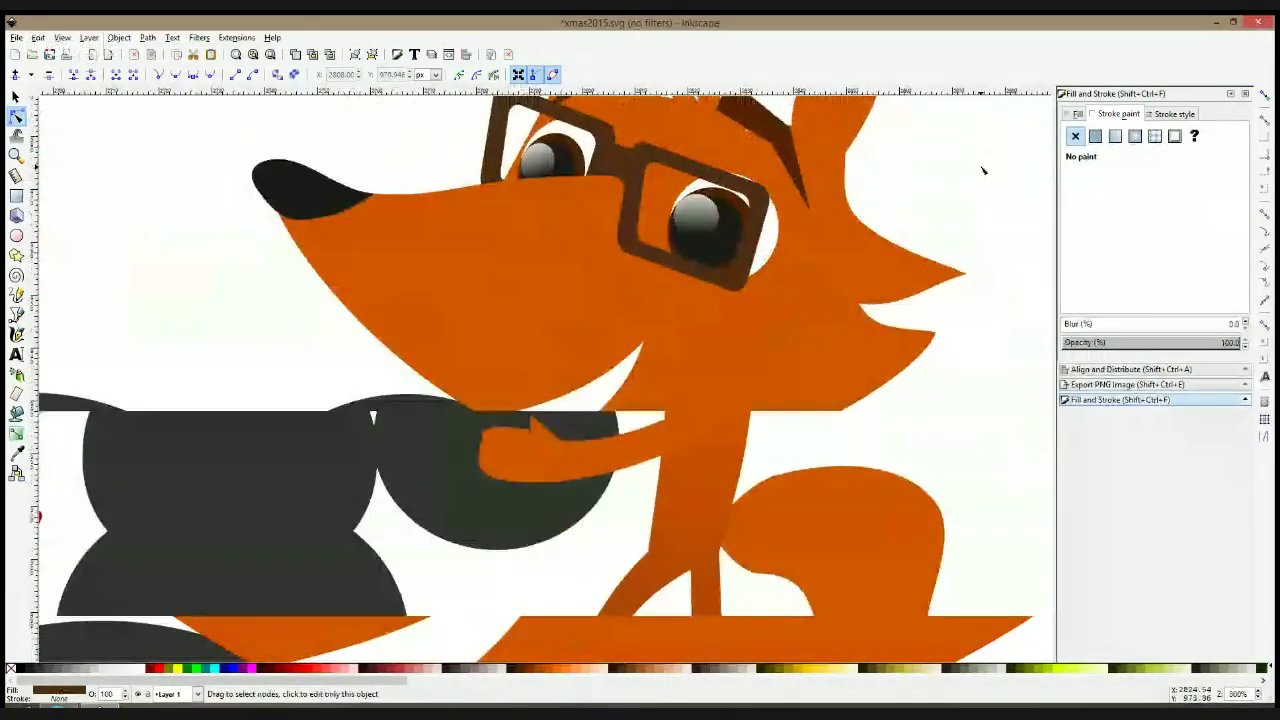
Move the near lens frame away from the far one and slightly down so it surrounds the fox's near eye
{"action": "scroll", "coordinate": [909, 204], "scroll_direction": "down", "scroll_amount": 3}
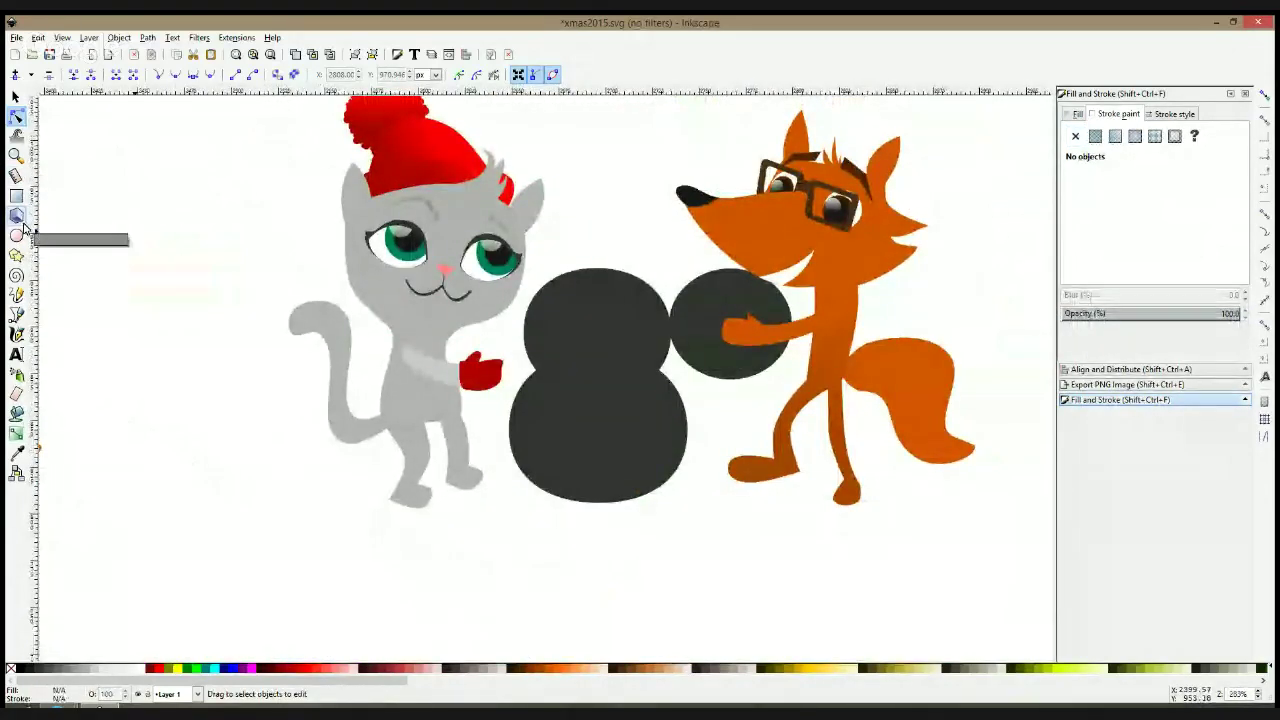
{"action": "scroll", "coordinate": [908, 191], "scroll_direction": "up", "scroll_amount": 2}
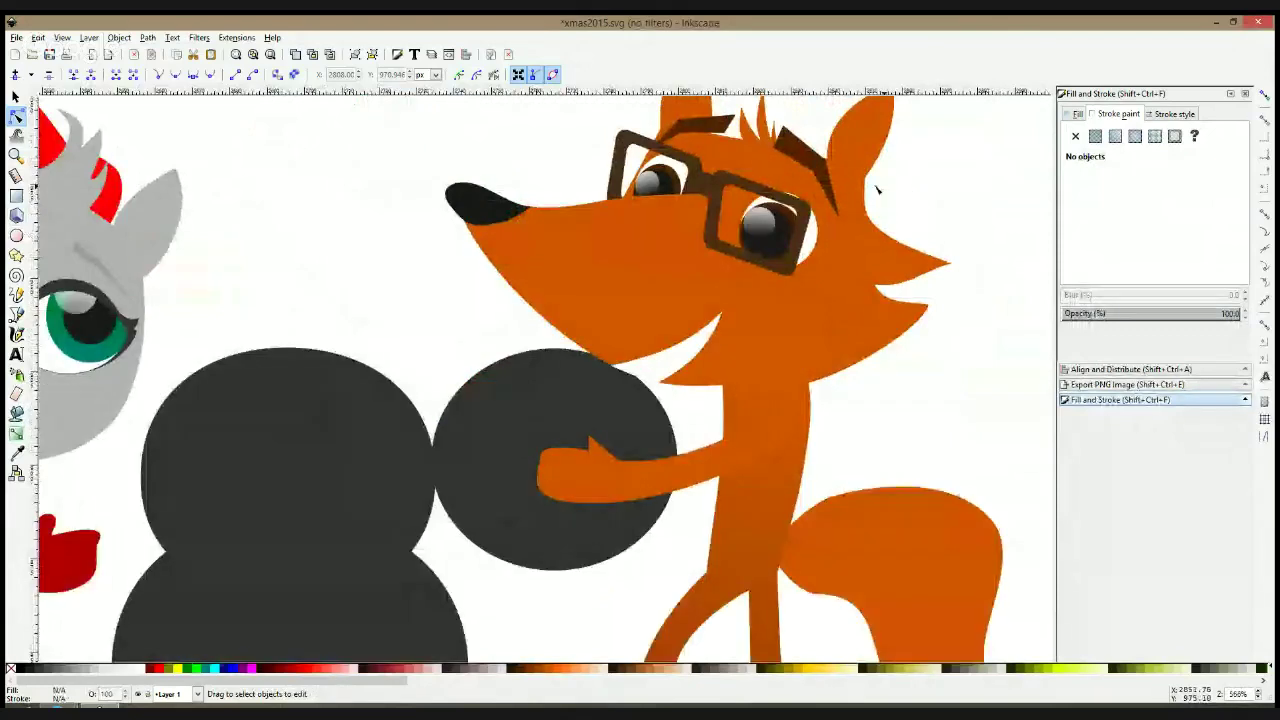
{"action": "left_click", "coordinate": [745, 184]}
{"action": "key", "text": "space"}
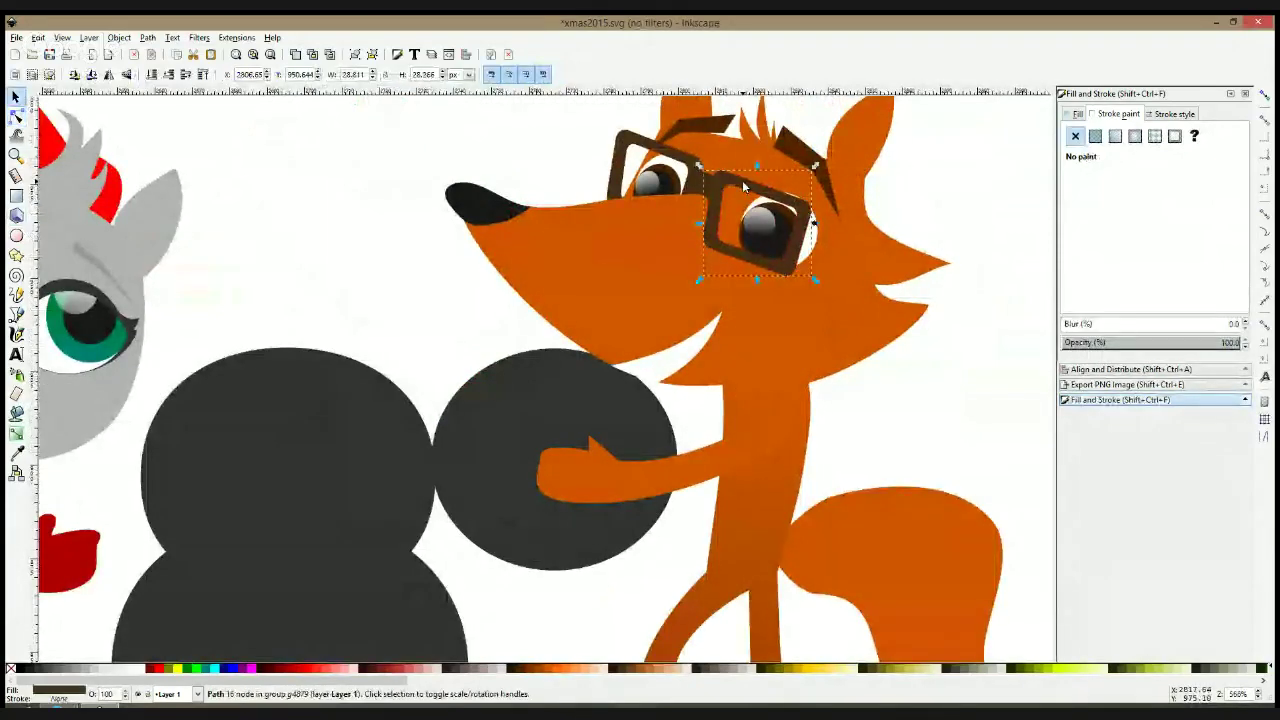
{"action": "left_click_drag", "start_coordinate": [745, 183], "coordinate": [760, 197]}
{"action": "left_click", "coordinate": [760, 197]}
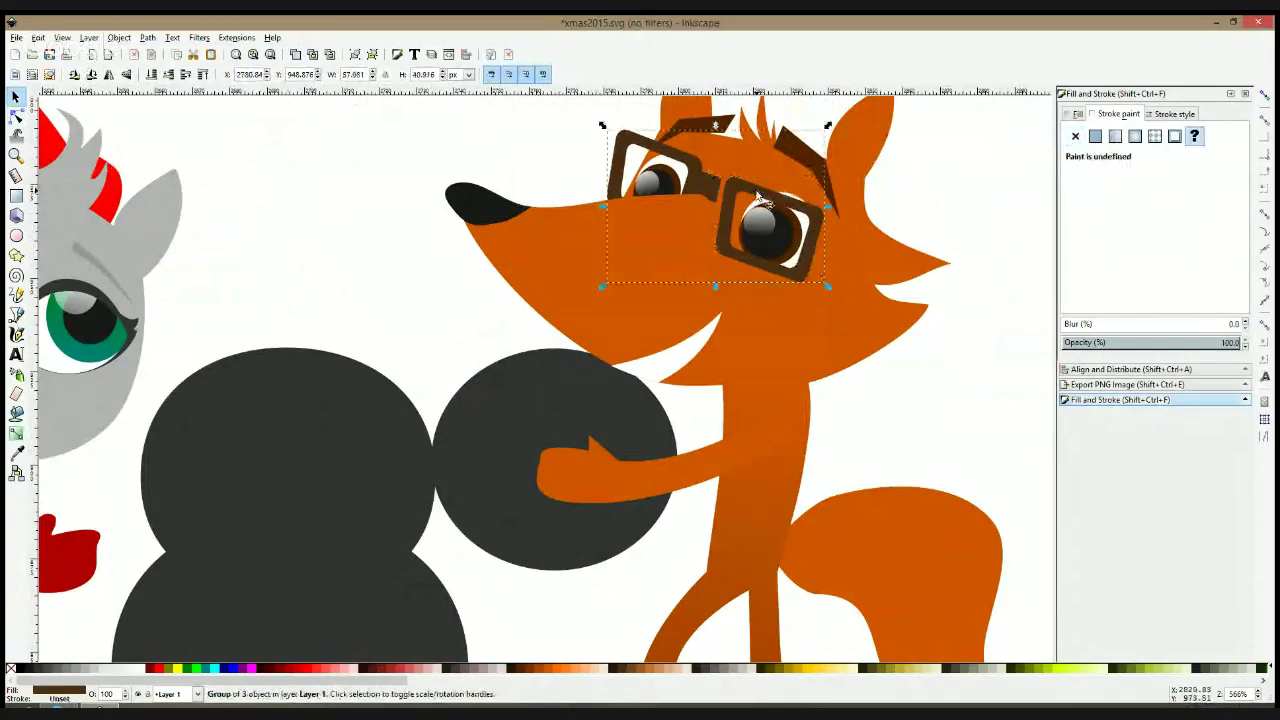
Lengthen the glasses bridge rectangle so it meets the near lens frame again
{"action": "left_click", "coordinate": [16, 116]}
{"action": "left_click", "coordinate": [716, 182]}
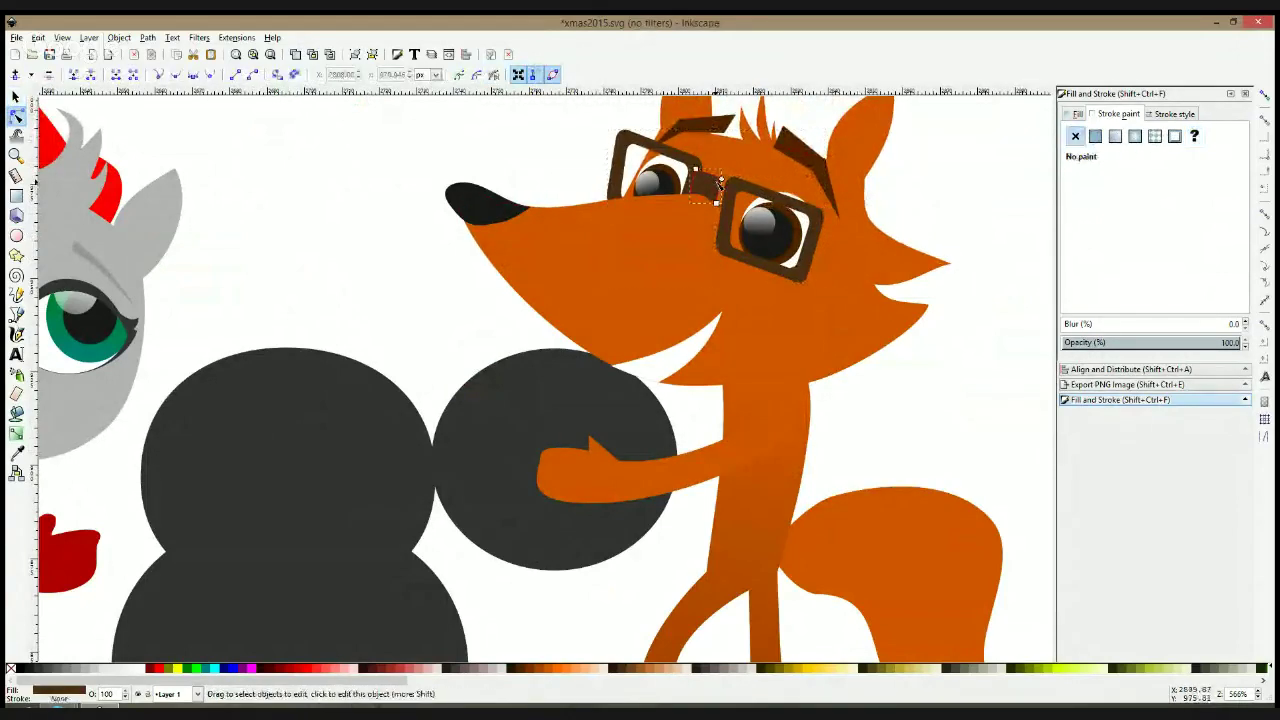
{"action": "left_click_drag", "start_coordinate": [716, 201], "coordinate": [725, 208]}
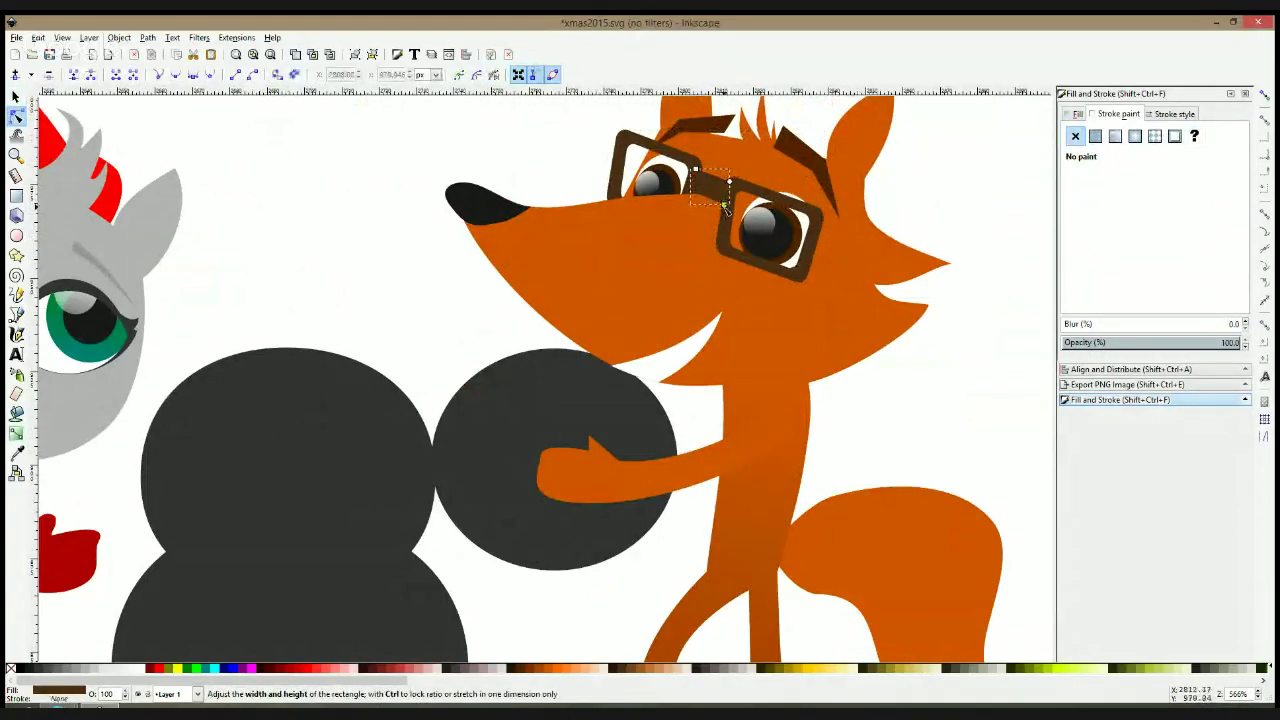
{"action": "left_click", "coordinate": [911, 178]}
{"action": "scroll", "coordinate": [916, 190], "scroll_direction": "down", "scroll_amount": 2}
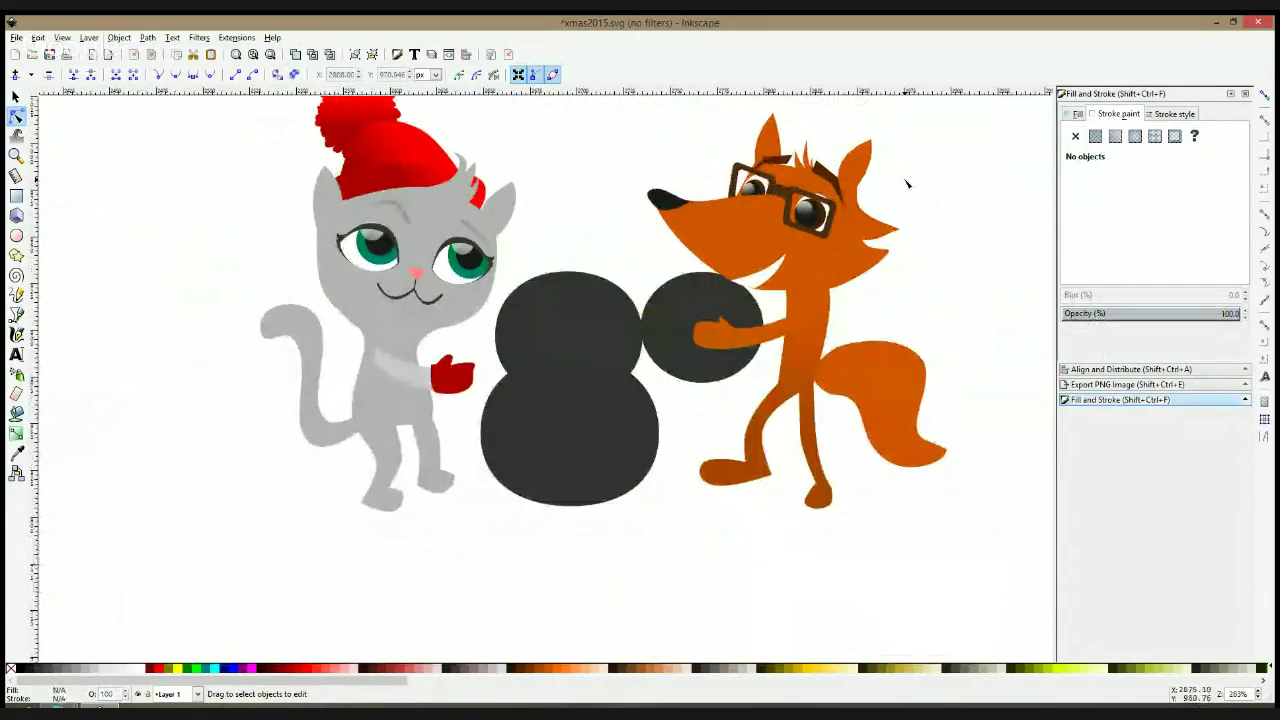
Draw a small pointed orange tuft below the fox's cheek fur and unite it with the head shape
{"action": "left_click", "coordinate": [16, 314]}
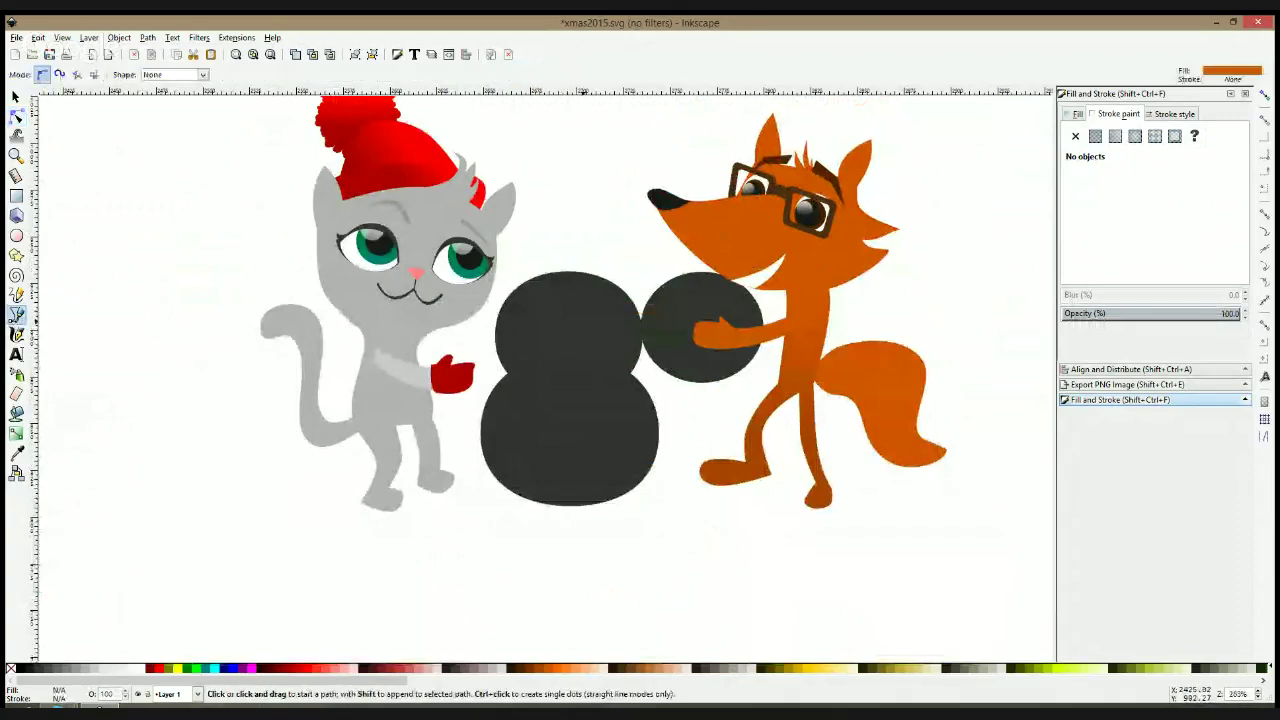
{"action": "scroll", "coordinate": [846, 260], "scroll_direction": "up", "scroll_amount": 2}
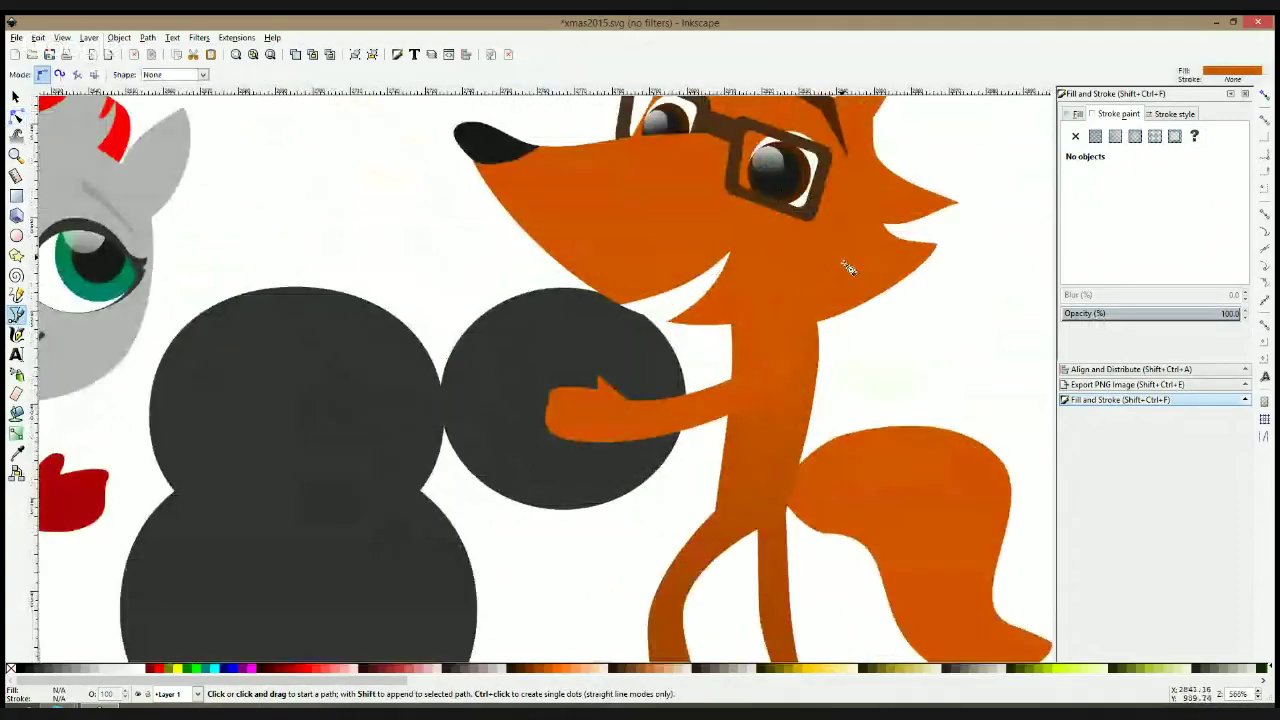
{"action": "left_click", "coordinate": [850, 268]}
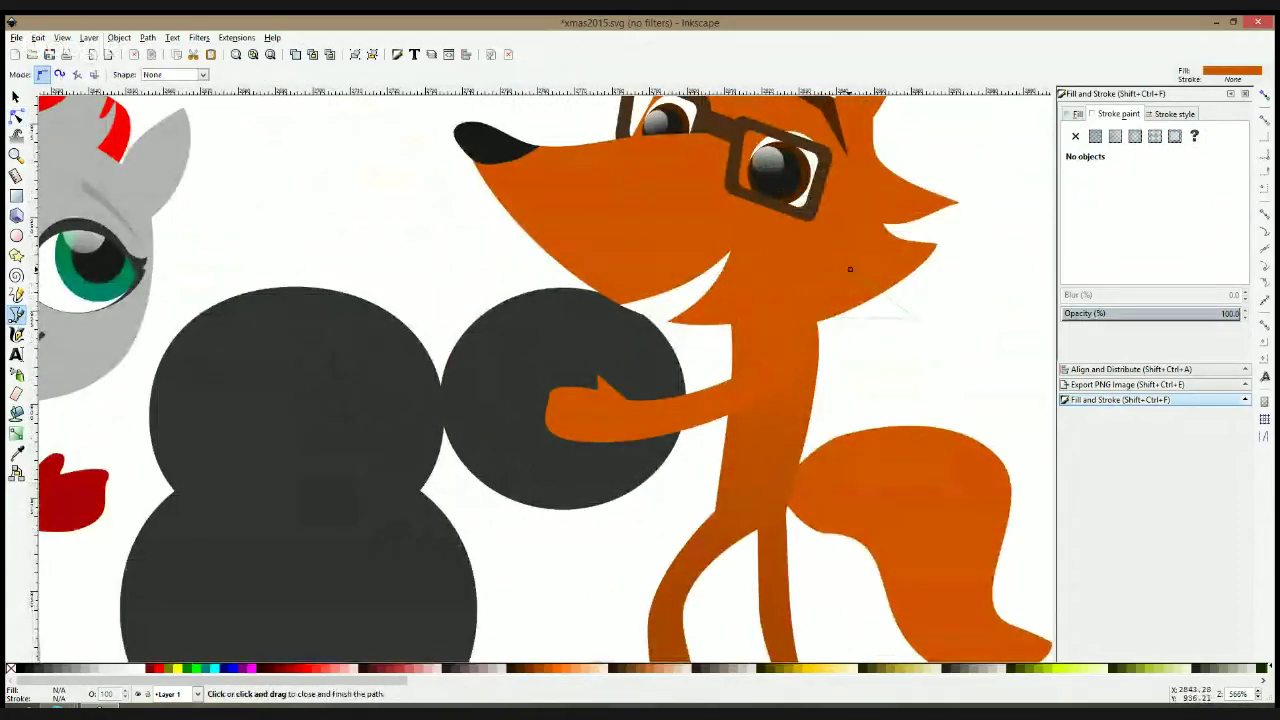
{"action": "left_click", "coordinate": [850, 268]}
{"action": "left_click", "coordinate": [16, 116]}
{"action": "left_click", "coordinate": [870, 260]}
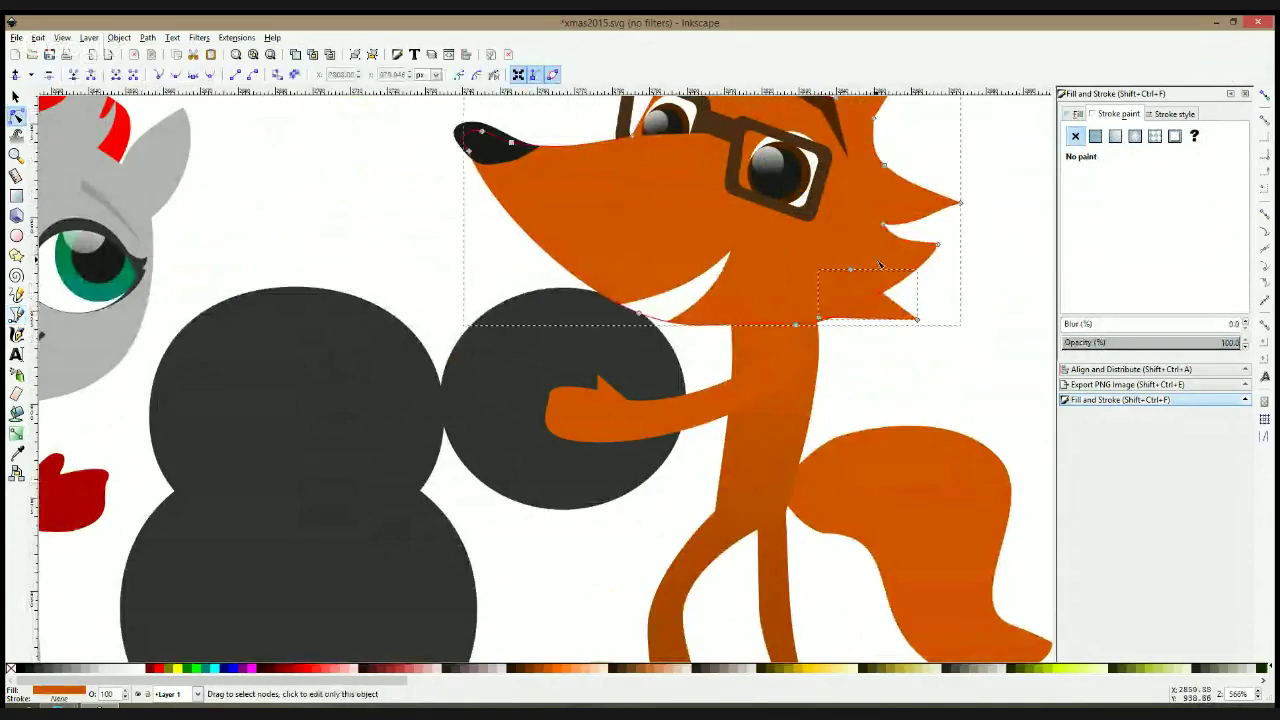
{"action": "key", "text": "ctrl+plus"}
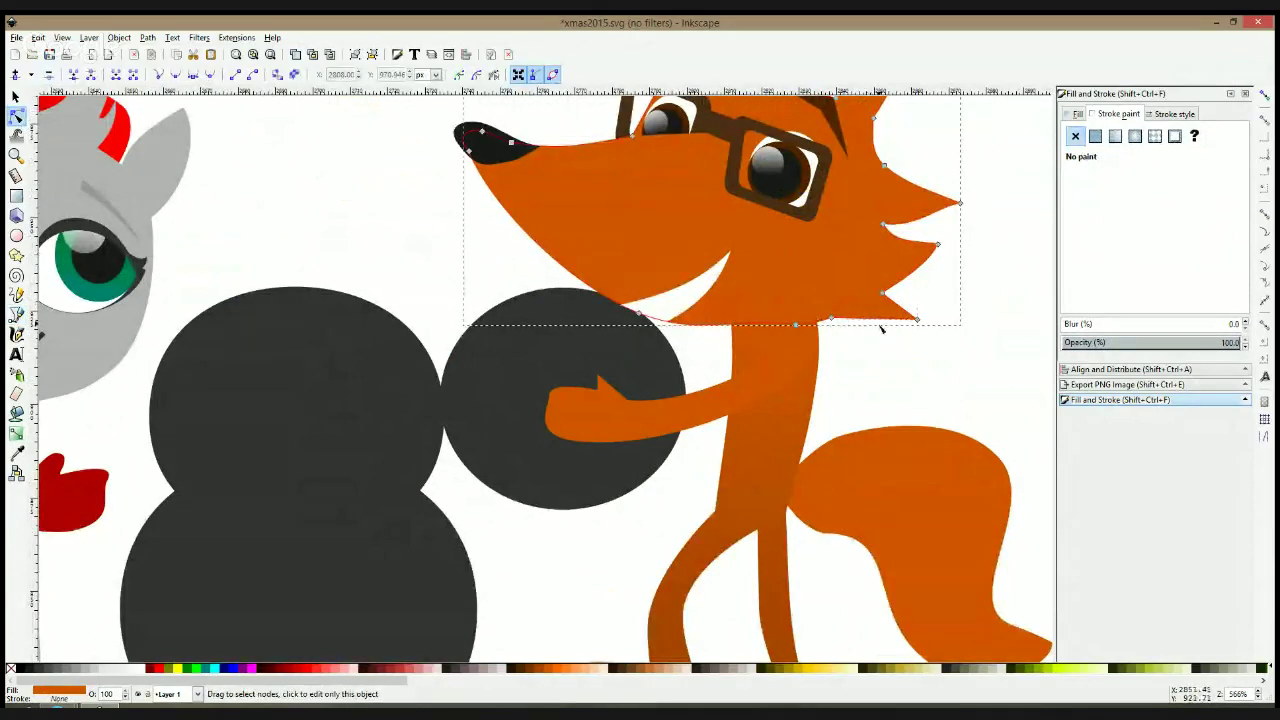
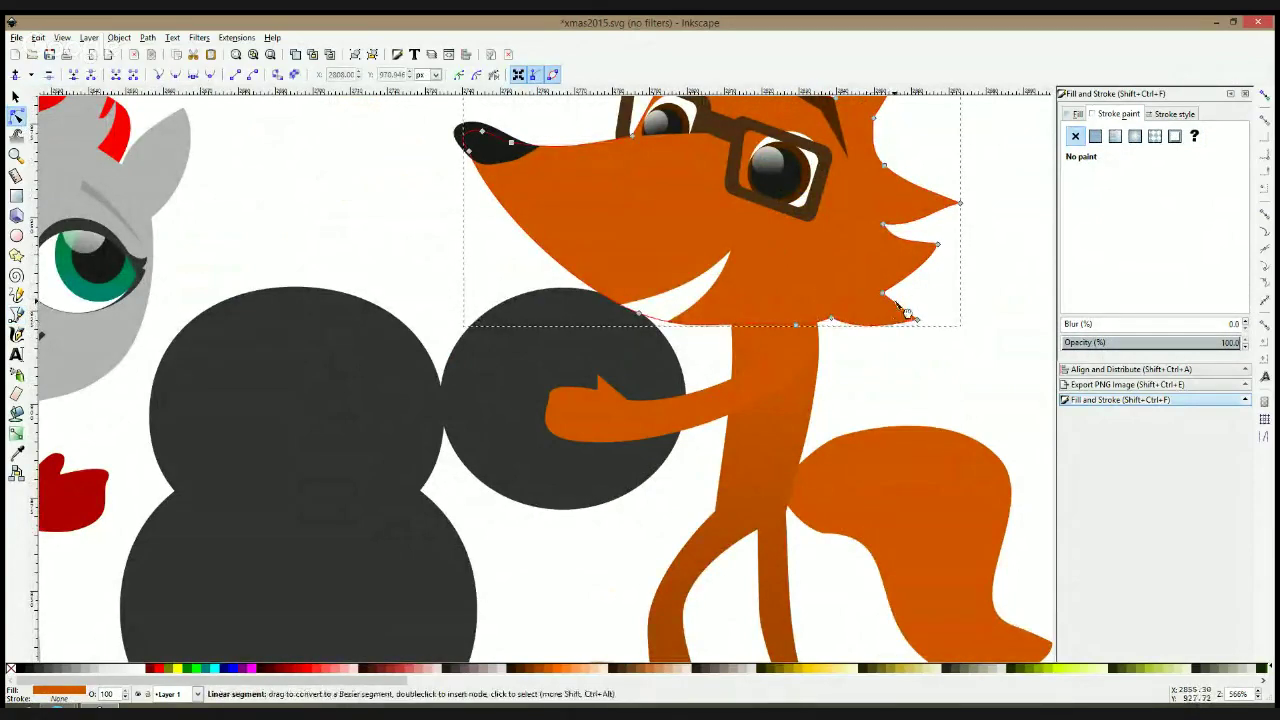
Bend the new tuft's edges into curves and shift the node on the near ear's outer edge slightly outward
{"action": "left_click", "coordinate": [937, 303]}
{"action": "scroll", "coordinate": [930, 304], "scroll_direction": "down", "scroll_amount": 3}
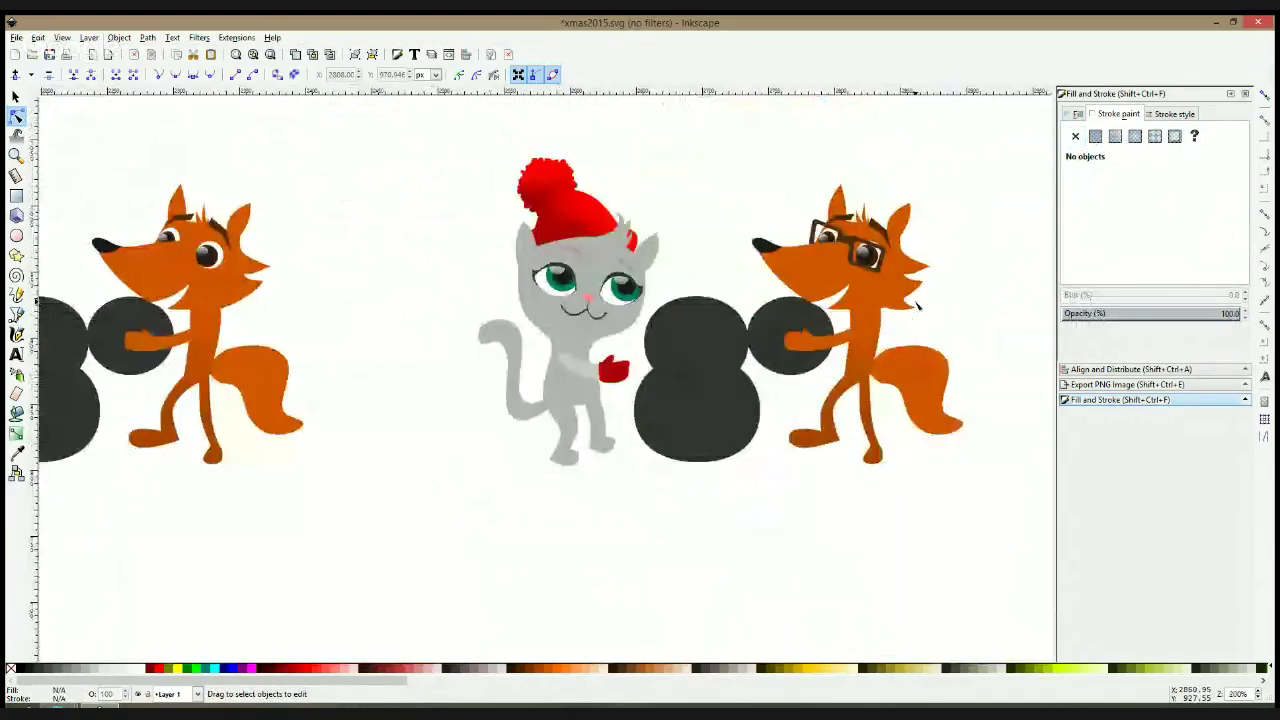
{"action": "scroll", "coordinate": [964, 276], "scroll_direction": "up", "scroll_amount": 1}
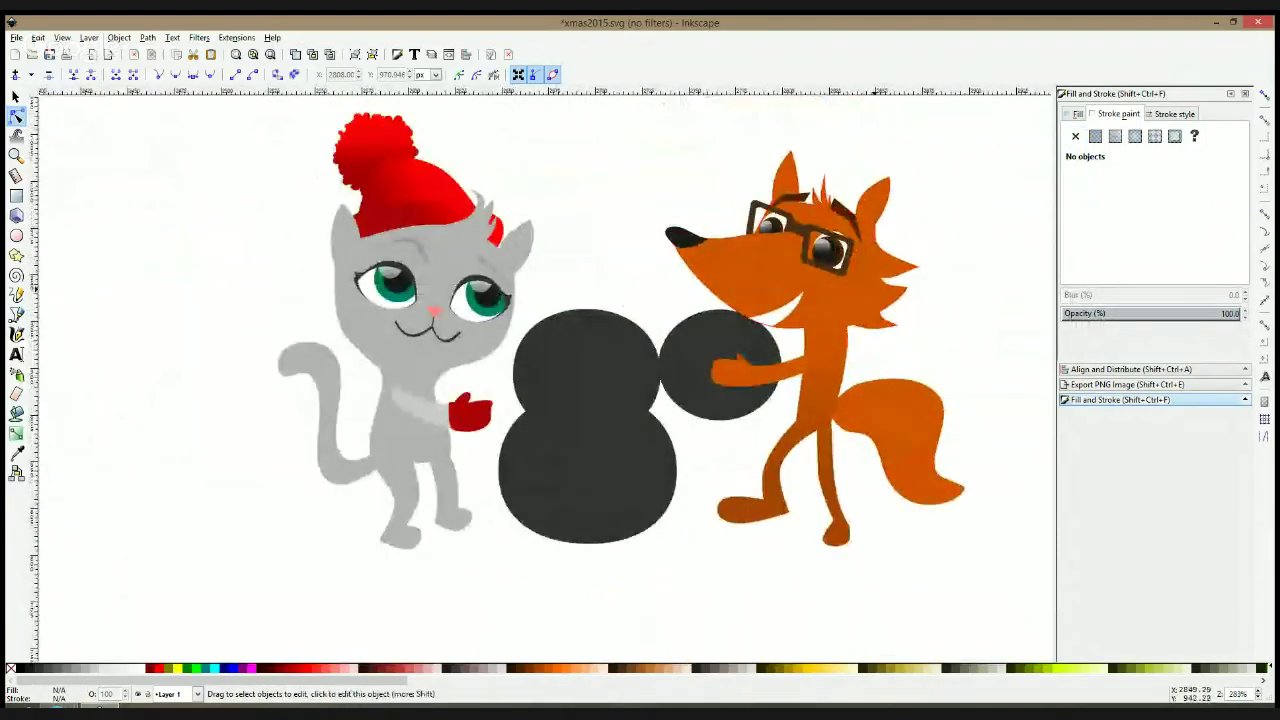
{"action": "left_click", "coordinate": [888, 230]}
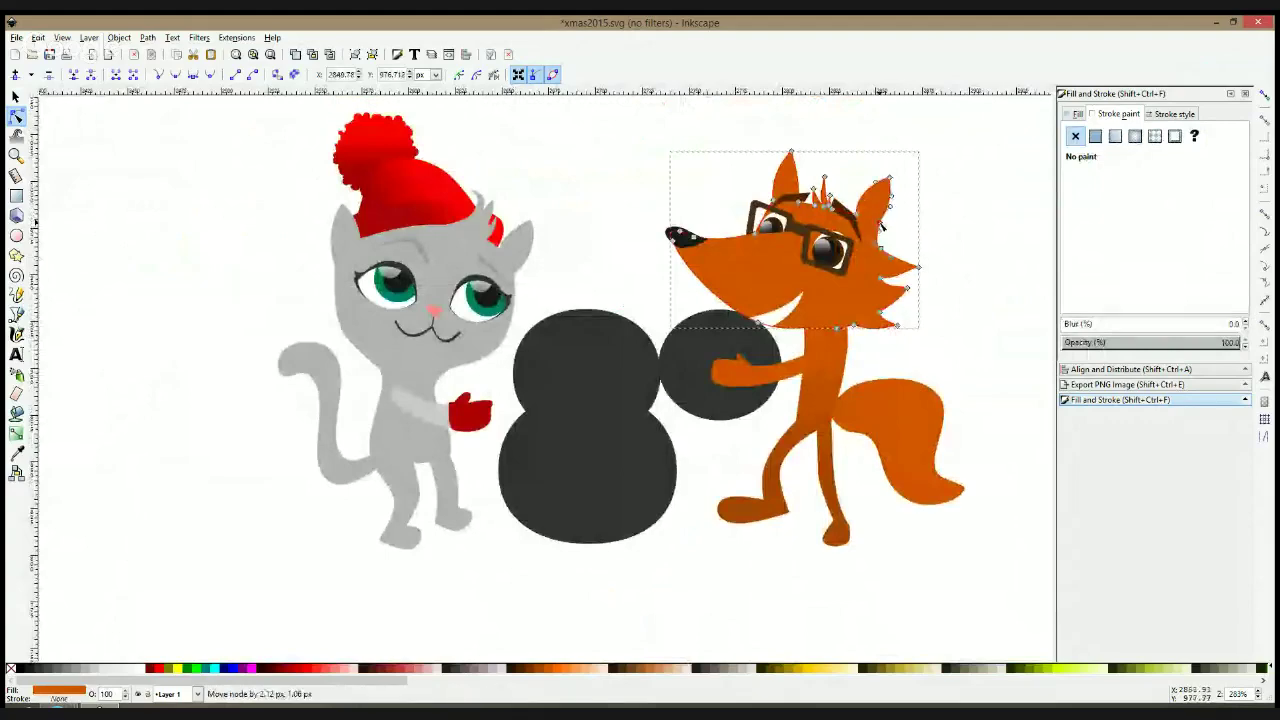
{"action": "left_click", "coordinate": [928, 172]}
Draw a closed triangular inner-ear shape inside the fox's near ear, from its base up to its tip
{"action": "scroll", "coordinate": [928, 172], "scroll_direction": "up", "scroll_amount": 3}
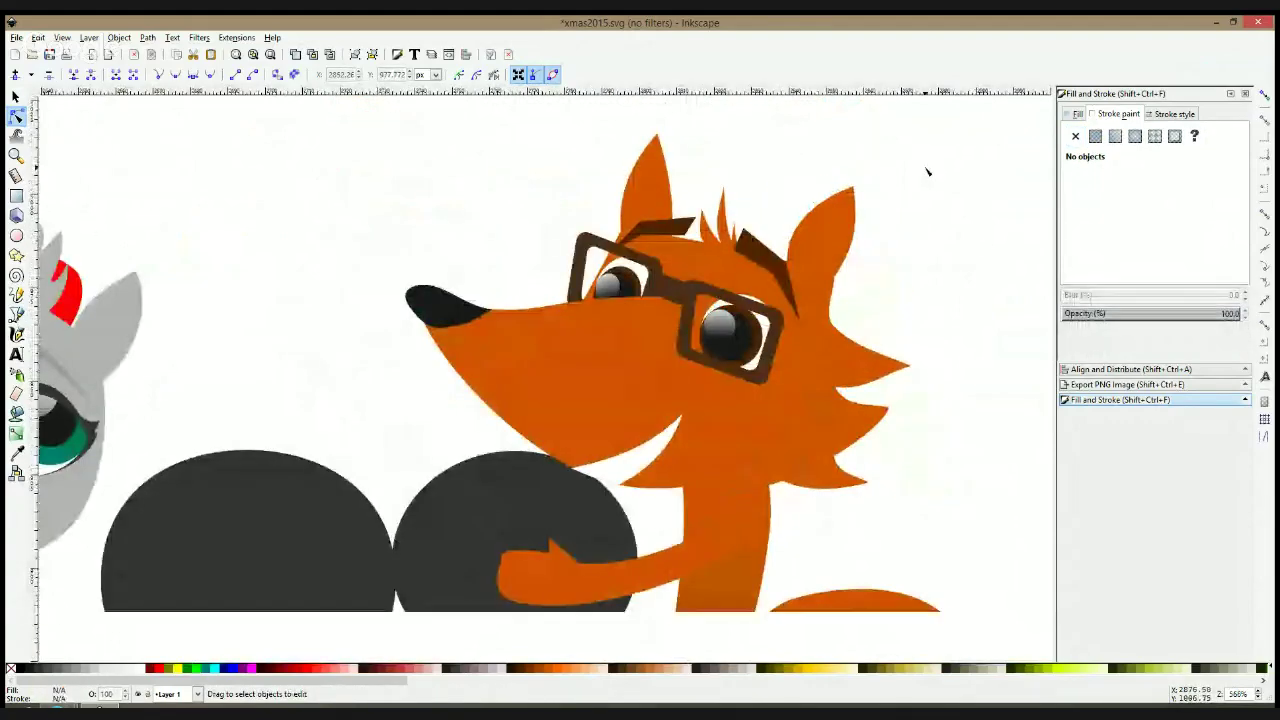
{"action": "key", "text": "b"}
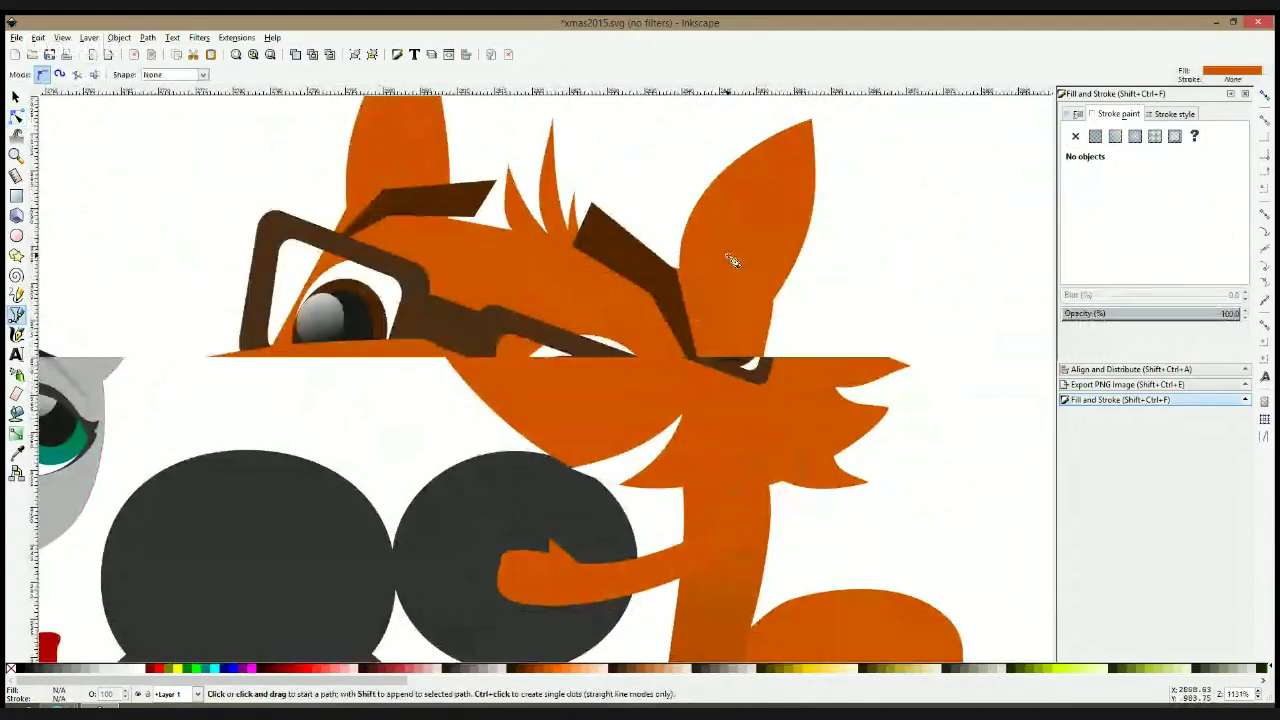
{"action": "left_click", "coordinate": [690, 268]}
{"action": "left_click", "coordinate": [804, 128]}
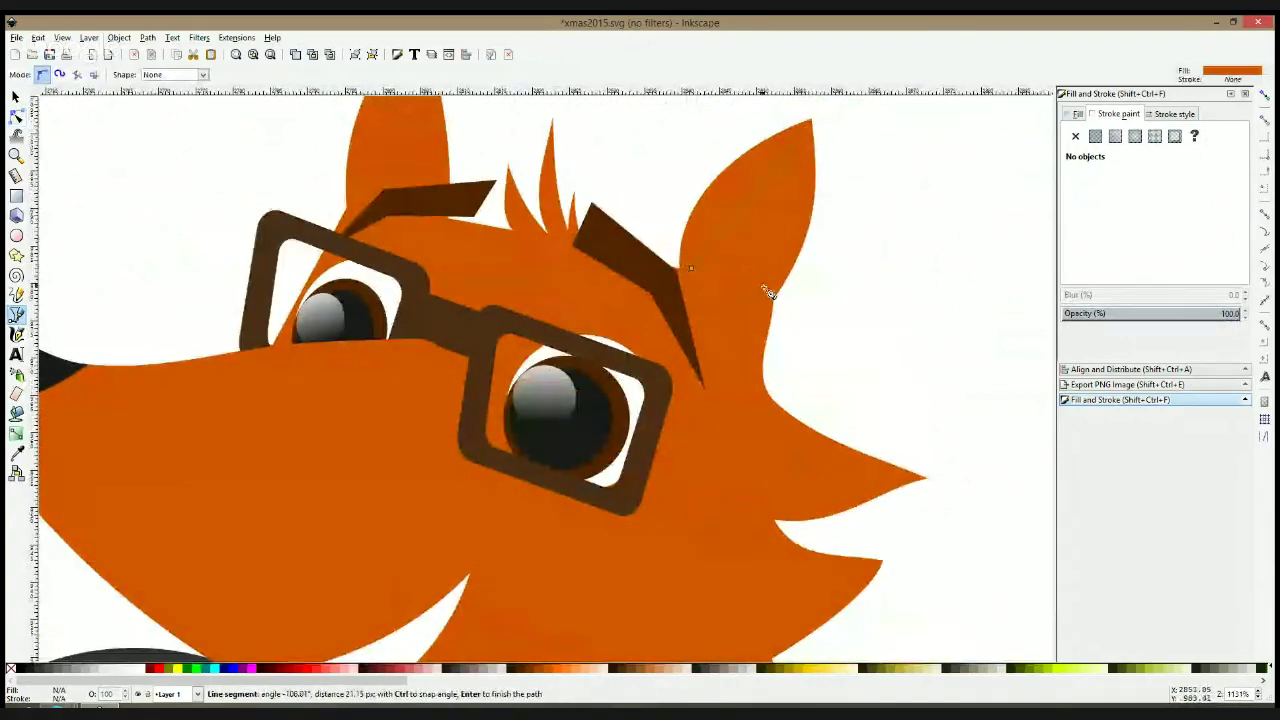
{"action": "left_click", "coordinate": [766, 286]}
{"action": "left_click", "coordinate": [688, 268]}
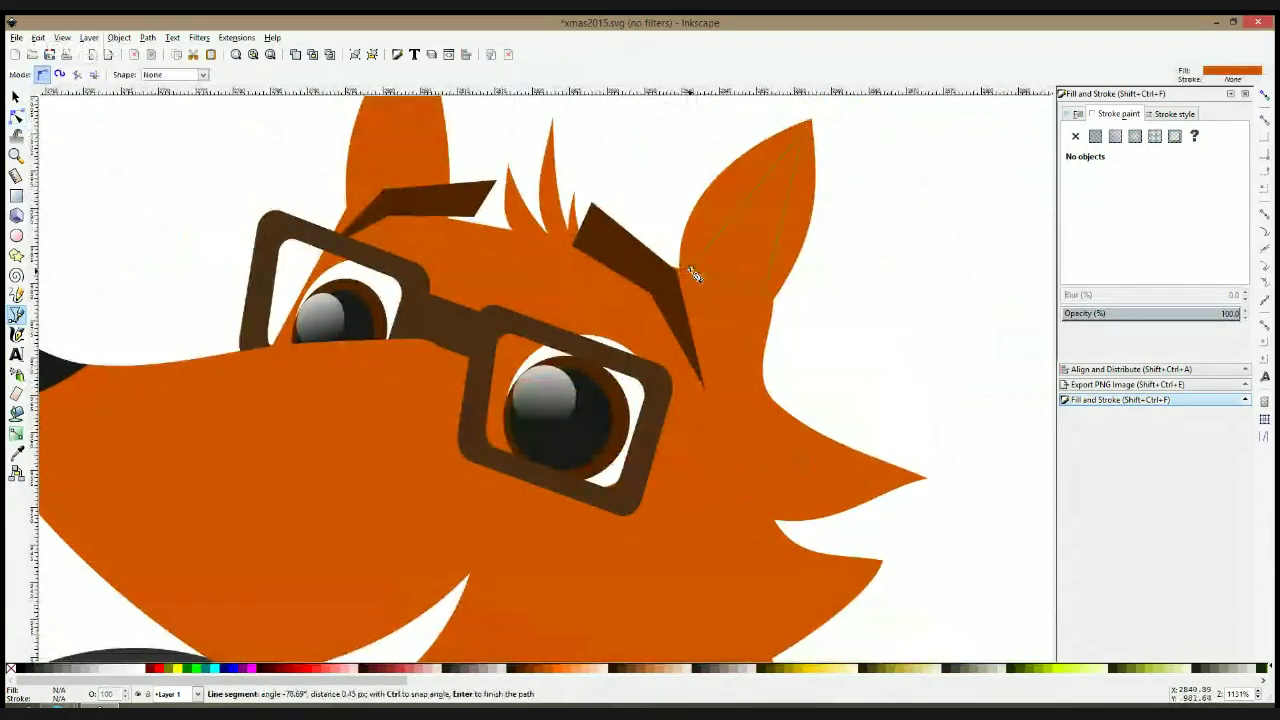
{"action": "left_click", "coordinate": [691, 270]}
Fill the inner-ear shape with a darker orange-brown averaged around the near eyebrow and bend its sides to follow the ear outline
{"action": "key", "text": "d"}
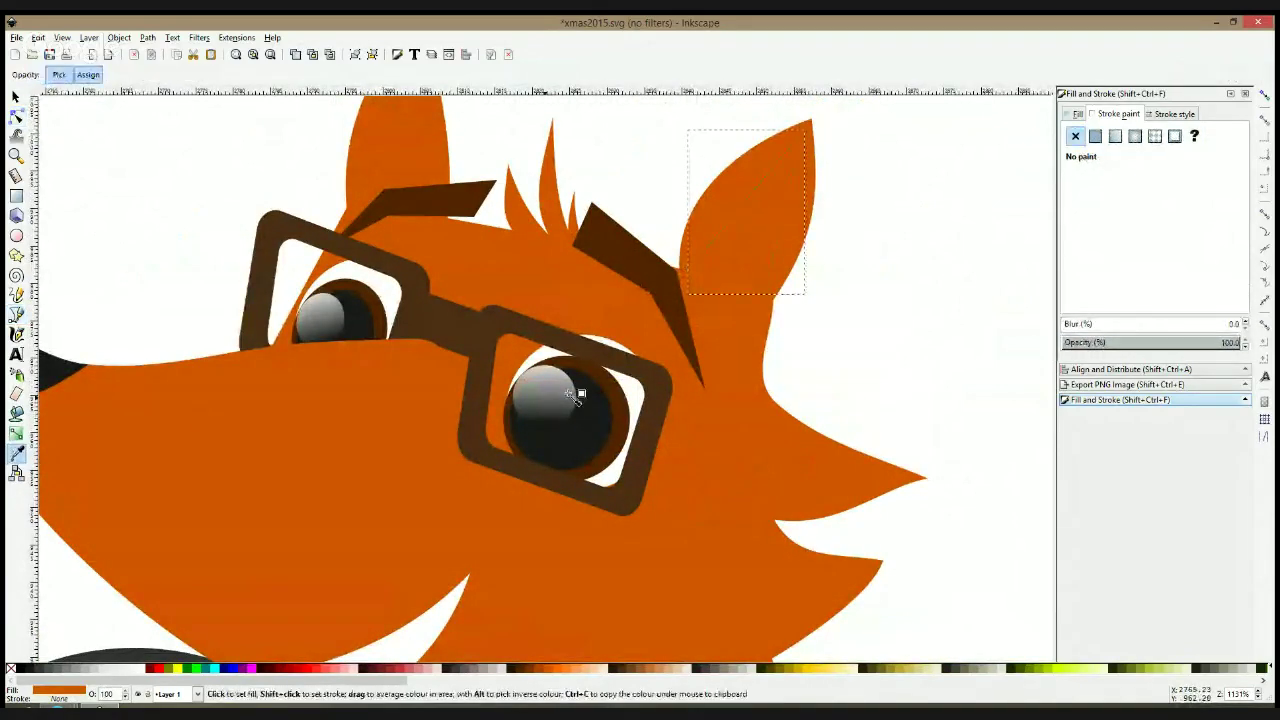
{"action": "left_click", "coordinate": [718, 407]}
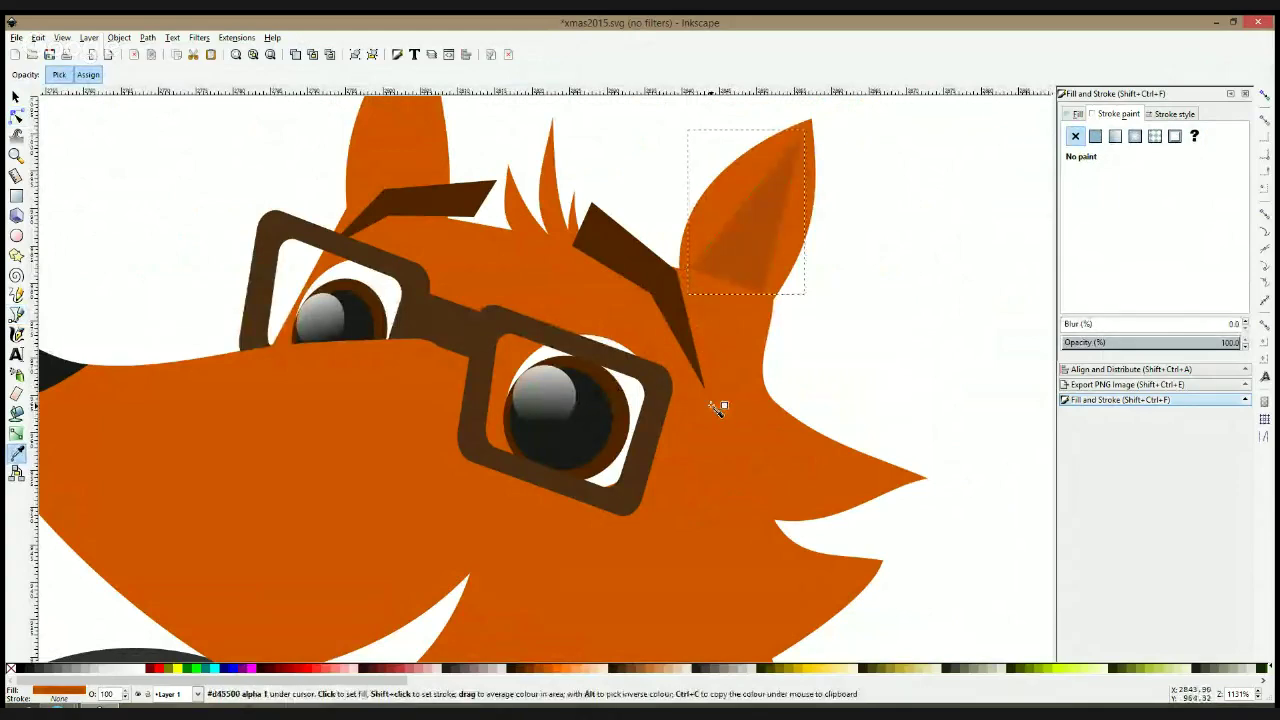
{"action": "left_click_drag", "start_coordinate": [668, 330], "coordinate": [702, 336]}
{"action": "left_click", "coordinate": [16, 117]}
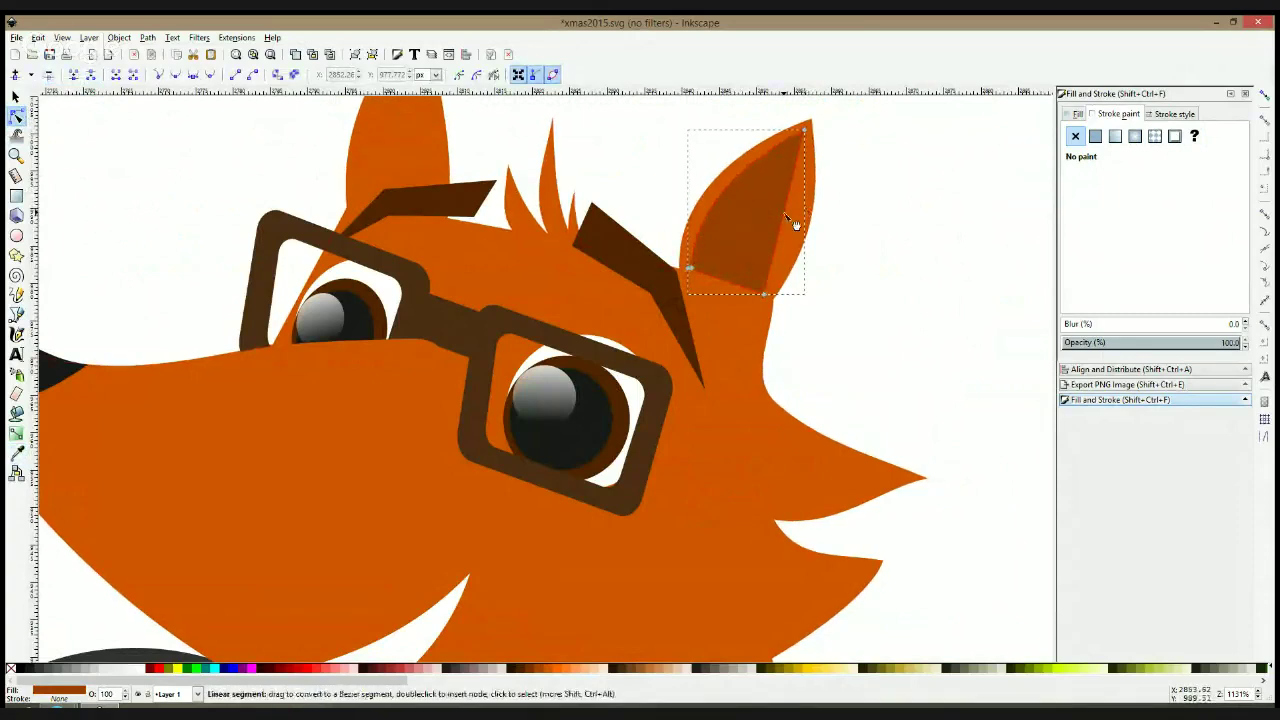
{"action": "left_click_drag", "start_coordinate": [794, 222], "coordinate": [810, 222]}
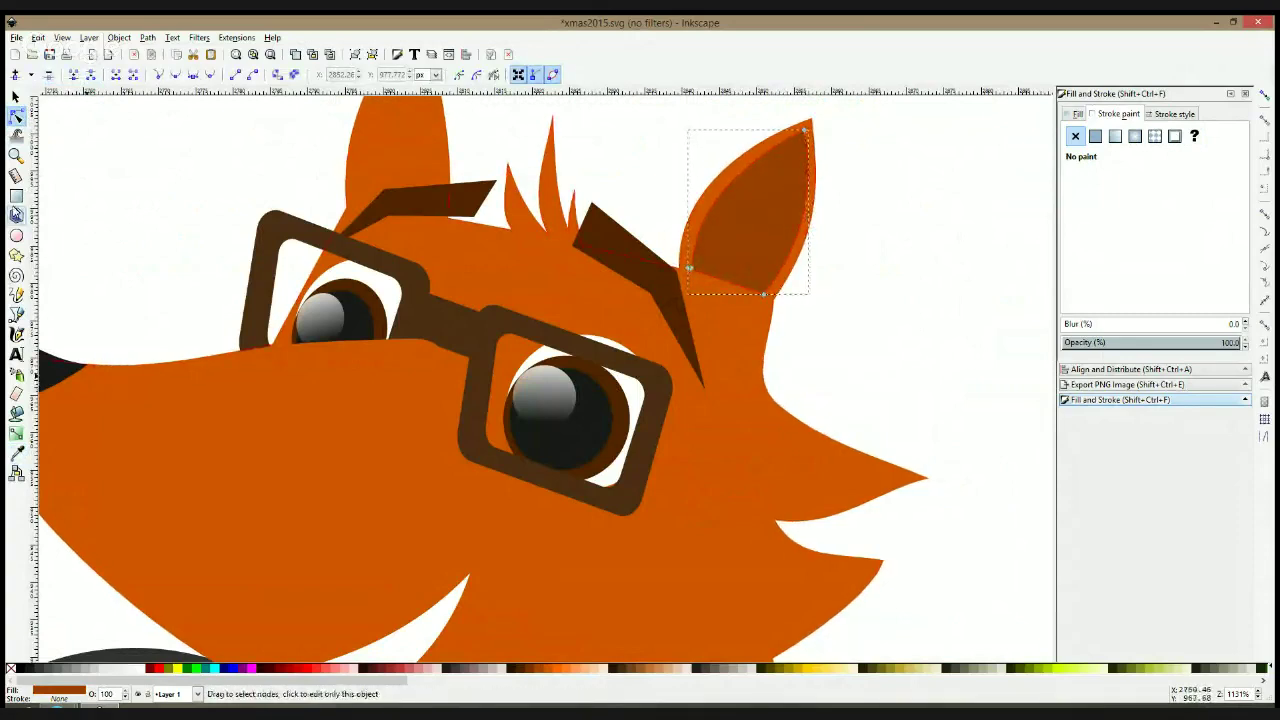
Apply a linear gradient to the inner-ear shape that fades from dark near the tip to transparent at the base
{"action": "left_click", "coordinate": [16, 433]}
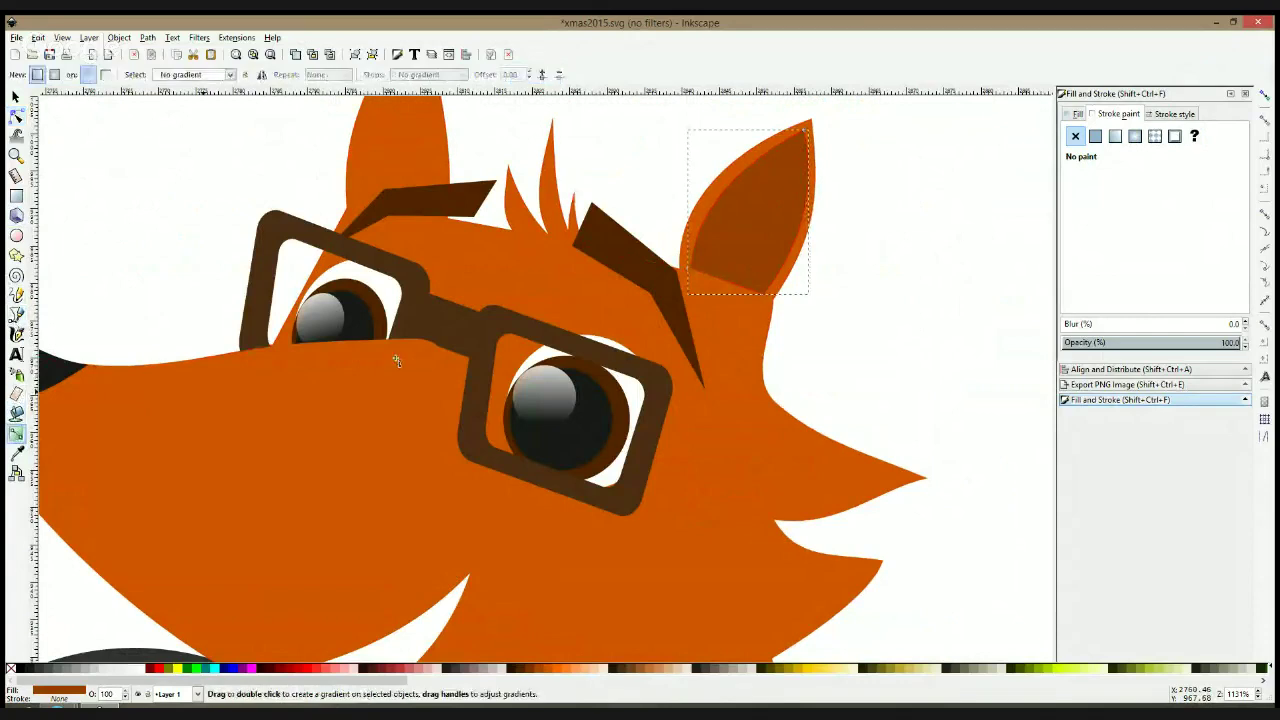
{"action": "left_click_drag", "start_coordinate": [780, 212], "coordinate": [756, 283]}
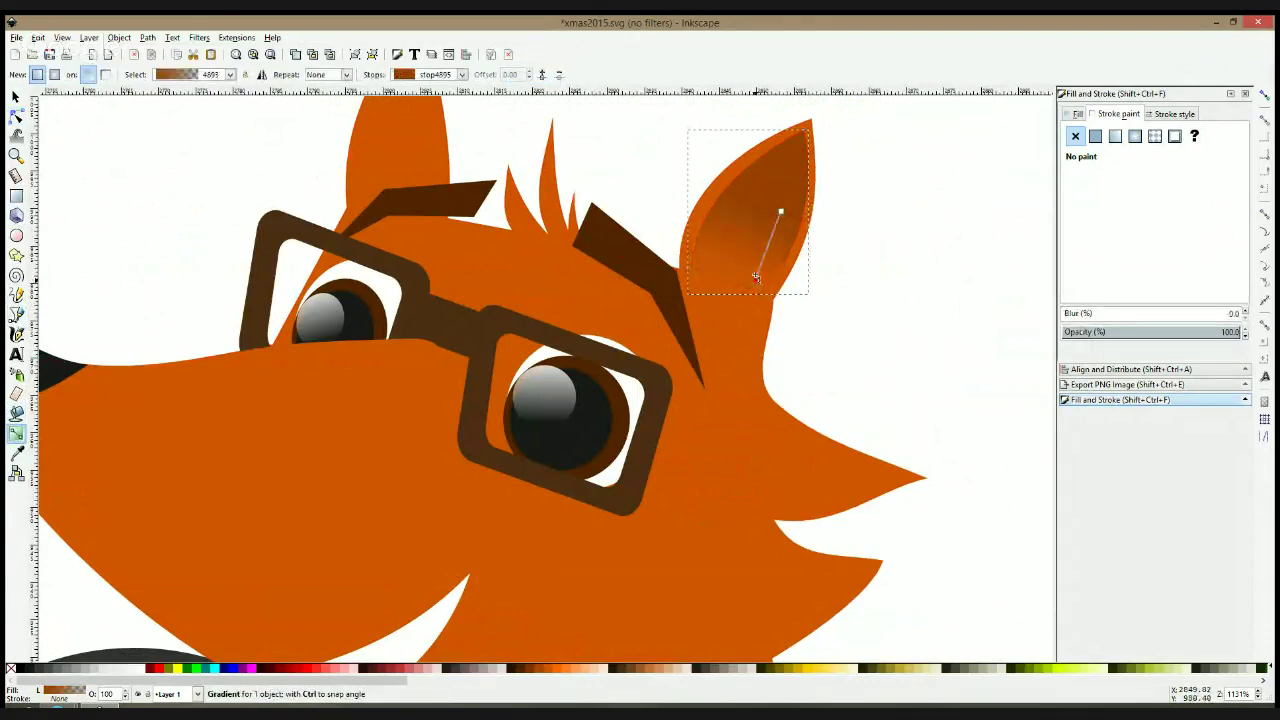
{"action": "left_click", "coordinate": [780, 212]}
{"action": "left_click_drag", "start_coordinate": [780, 212], "coordinate": [781, 182]}
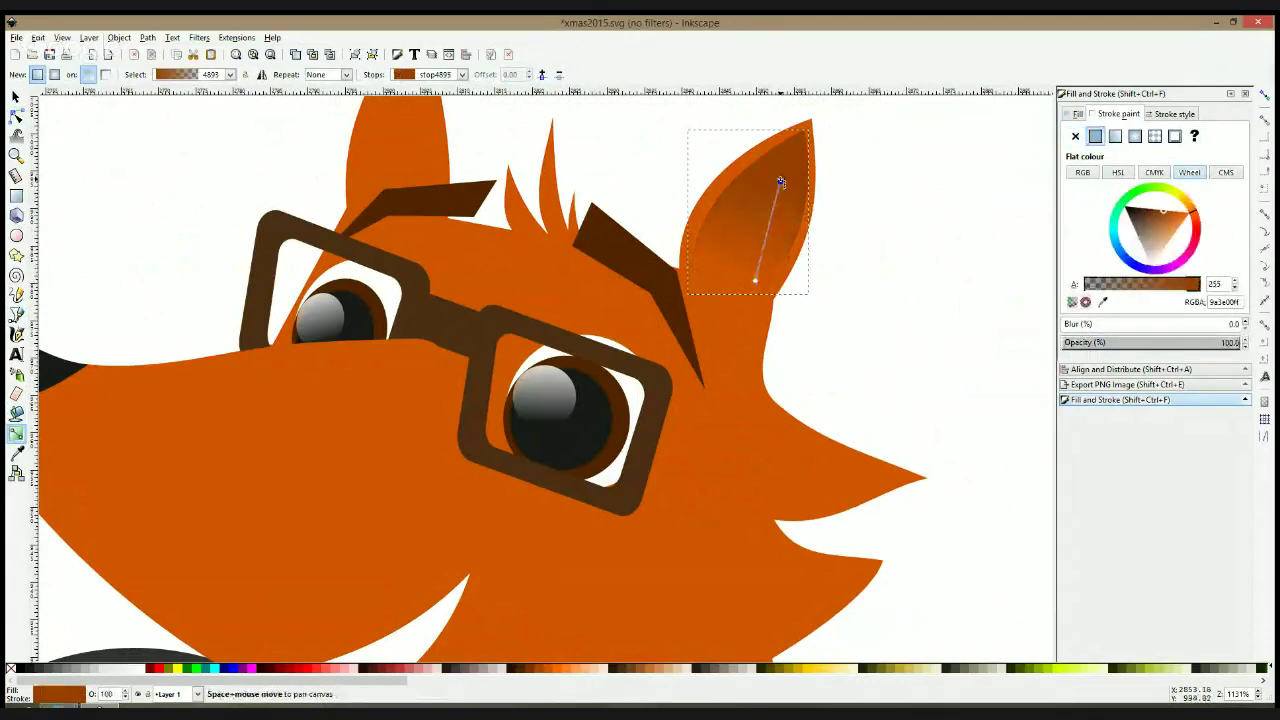
Shrink the inner-ear shading to about 14.8 by 20.2 px and settle it inside the near ear
{"action": "key", "text": "s"}
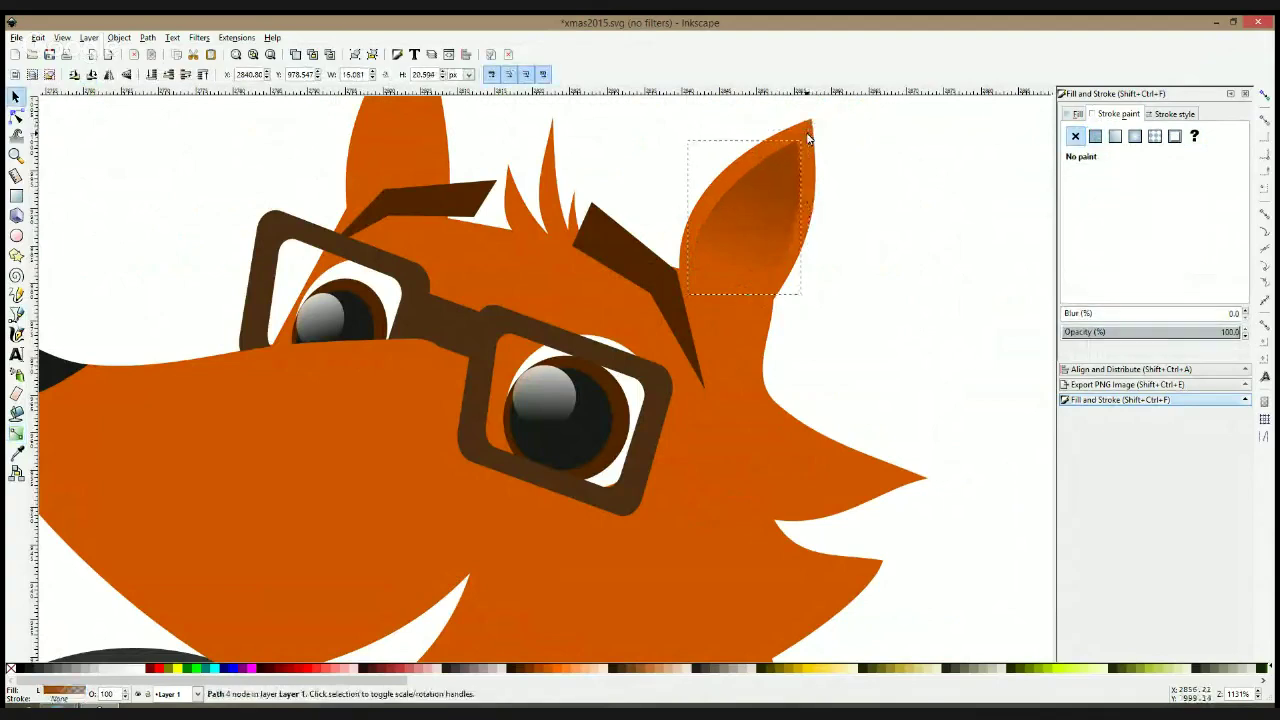
{"action": "left_click_drag", "start_coordinate": [807, 135], "coordinate": [805, 139]}
{"action": "left_click_drag", "start_coordinate": [777, 196], "coordinate": [778, 198]}
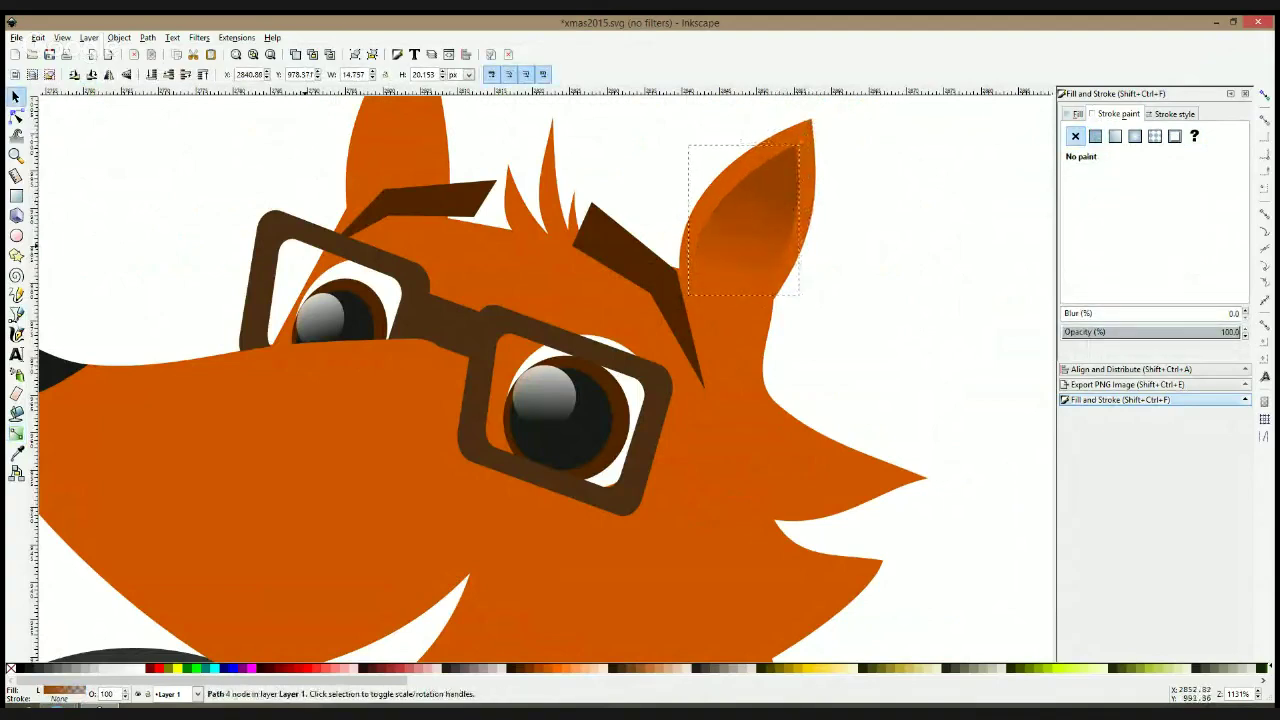
Place a copy of the inner-ear shading between the fox's far ear and the hair tuft
{"action": "scroll", "coordinate": [486, 246], "scroll_direction": "up", "scroll_amount": 3}
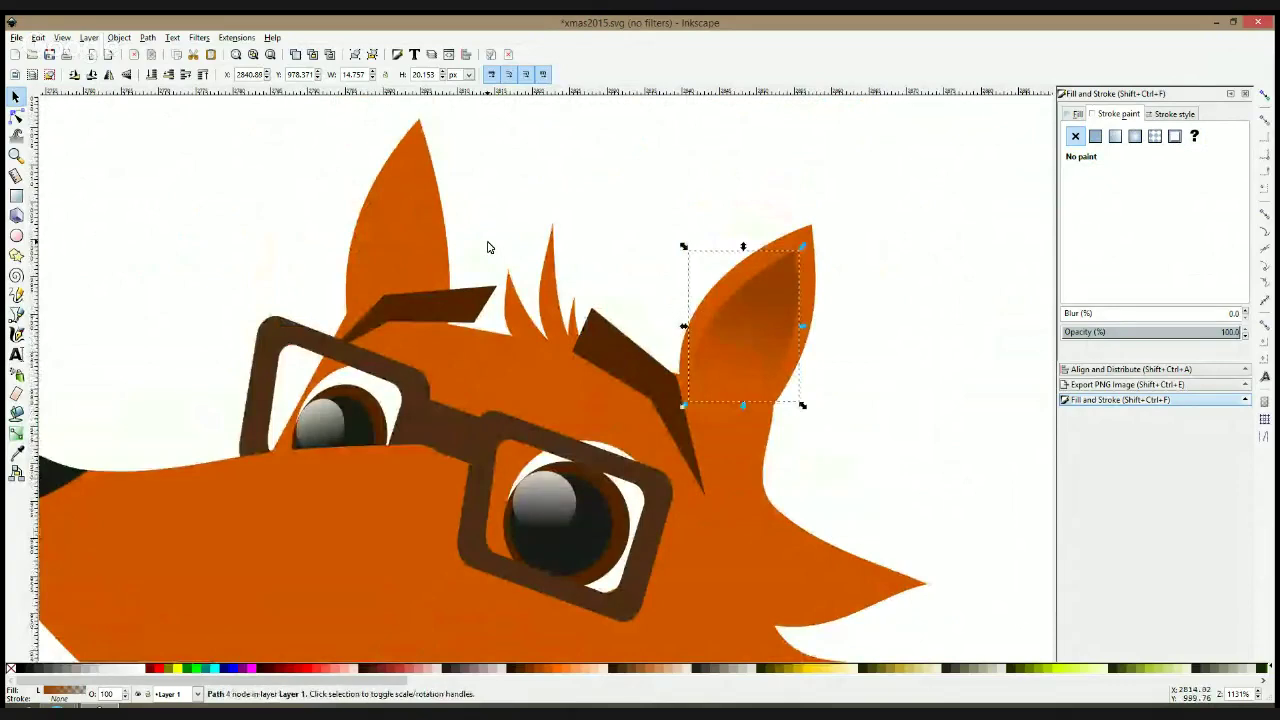
{"action": "key", "text": "ctrl+v"}
{"action": "left_click_drag", "start_coordinate": [443, 223], "coordinate": [410, 228]}
{"action": "key", "text": "ctrl+z"}
{"action": "left_click", "coordinate": [498, 213]}
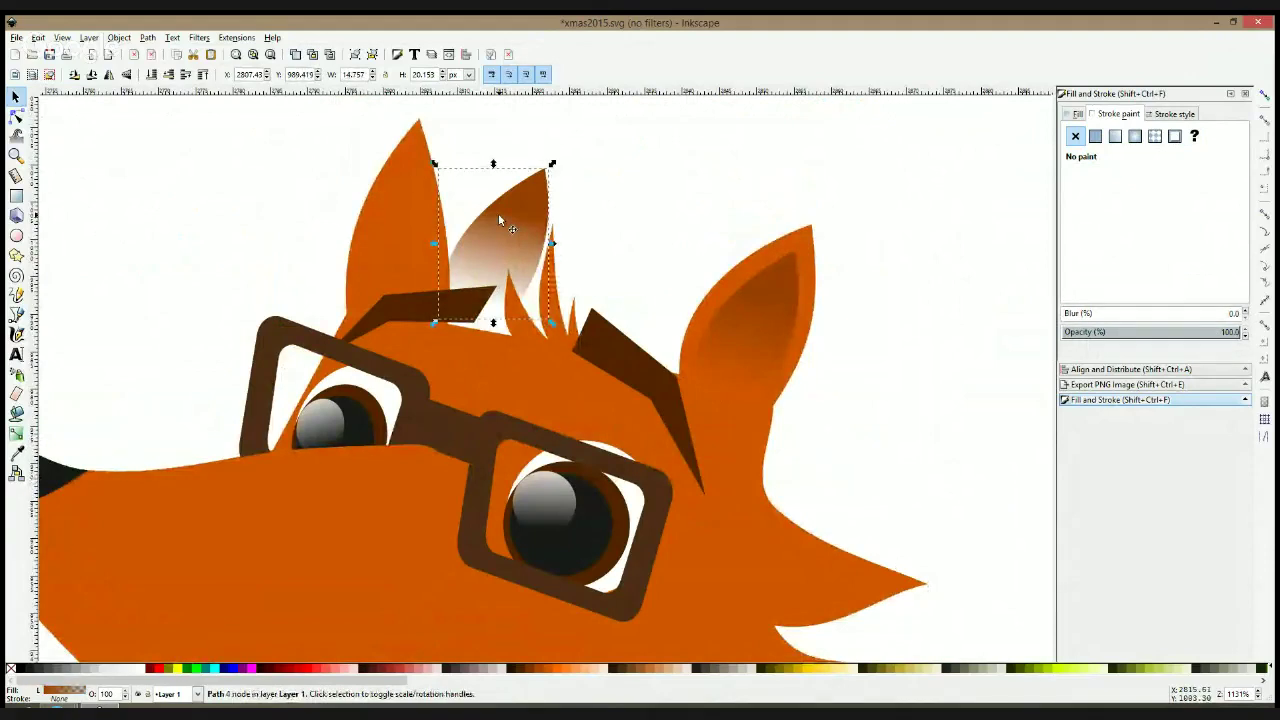
{"action": "key", "text": "Delete"}
{"action": "scroll", "coordinate": [498, 218], "scroll_direction": "down", "scroll_amount": 2}
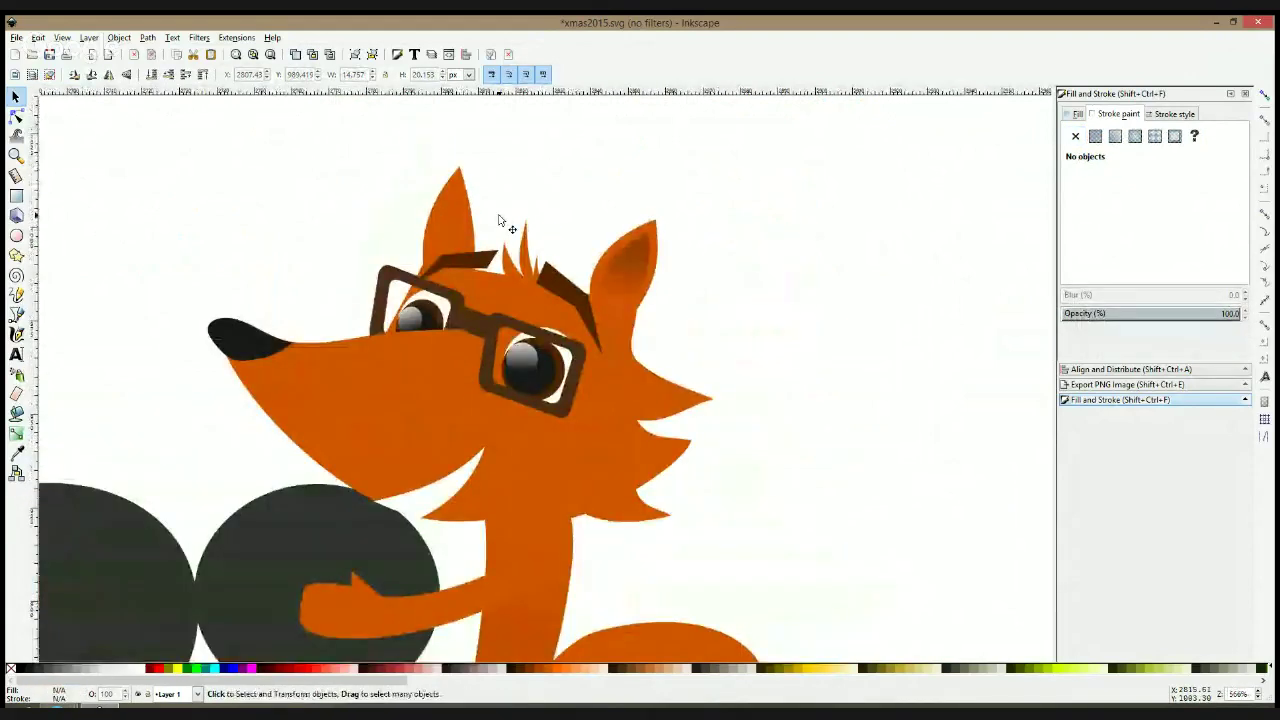
{"action": "scroll", "coordinate": [499, 220], "scroll_direction": "down", "scroll_amount": 1}
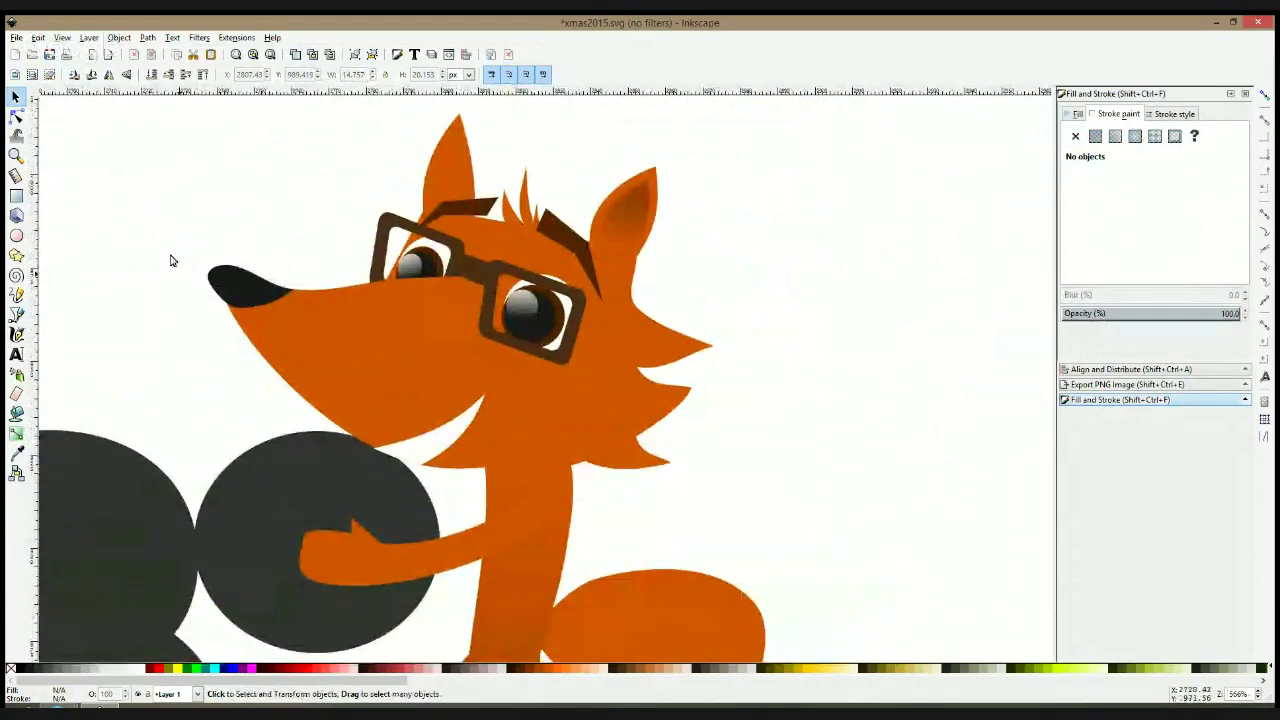
{"action": "key", "text": "ctrl+z"}
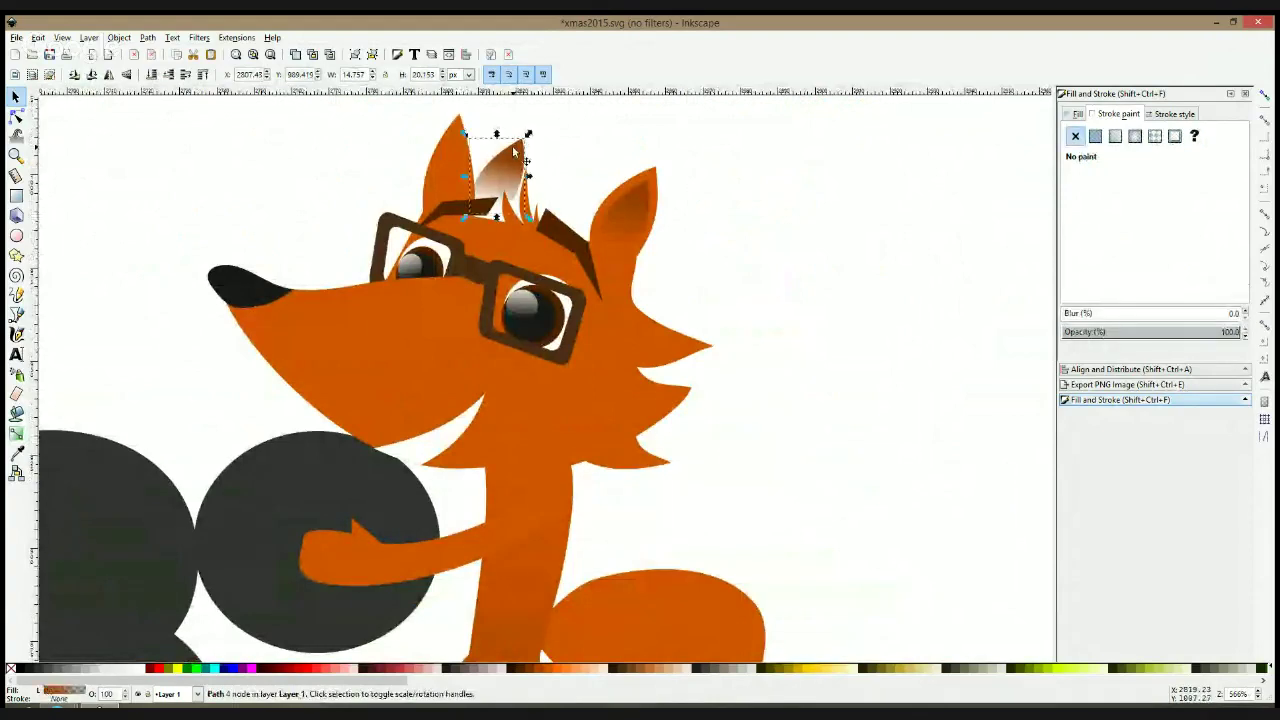
Mirror the copied shading horizontally, narrow it to about 11.2 by 21.8 px and position it over the far ear
{"action": "left_click", "coordinate": [513, 152]}
{"action": "left_click_drag", "start_coordinate": [495, 161], "coordinate": [479, 148]}
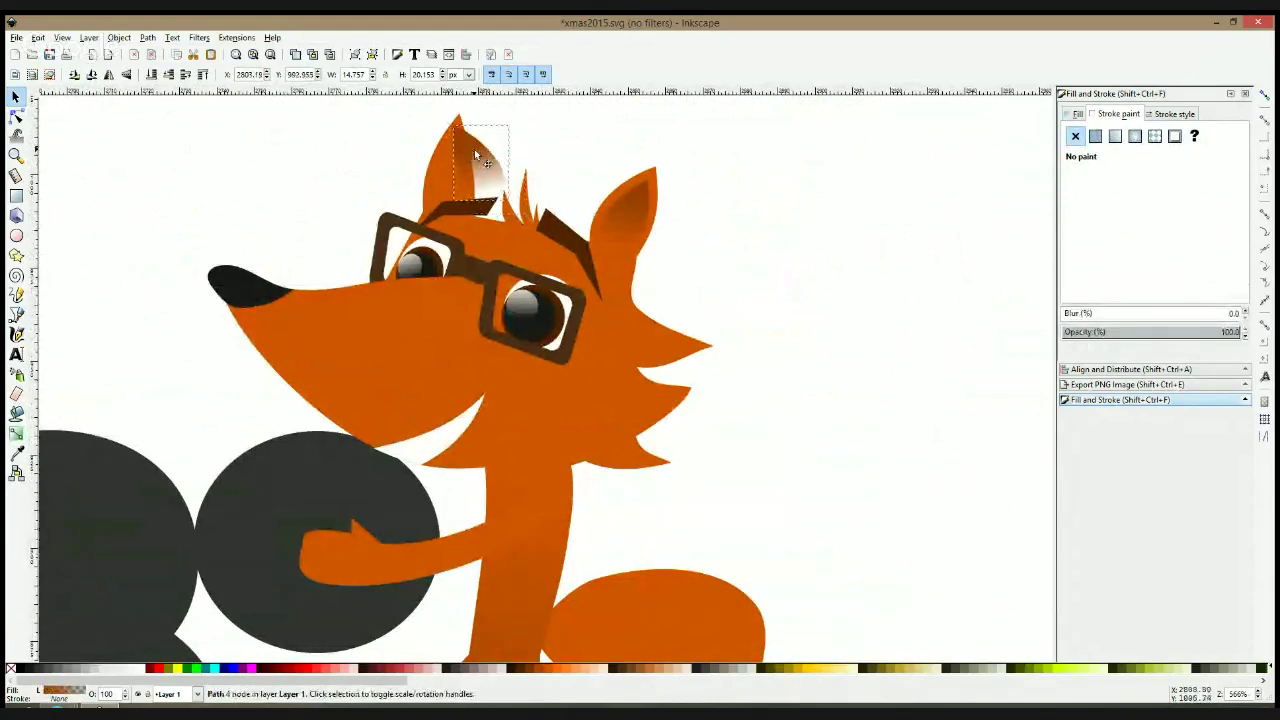
{"action": "left_click", "coordinate": [490, 180]}
{"action": "left_click_drag", "start_coordinate": [516, 205], "coordinate": [493, 215]}
{"action": "left_click_drag", "start_coordinate": [468, 153], "coordinate": [461, 161]}
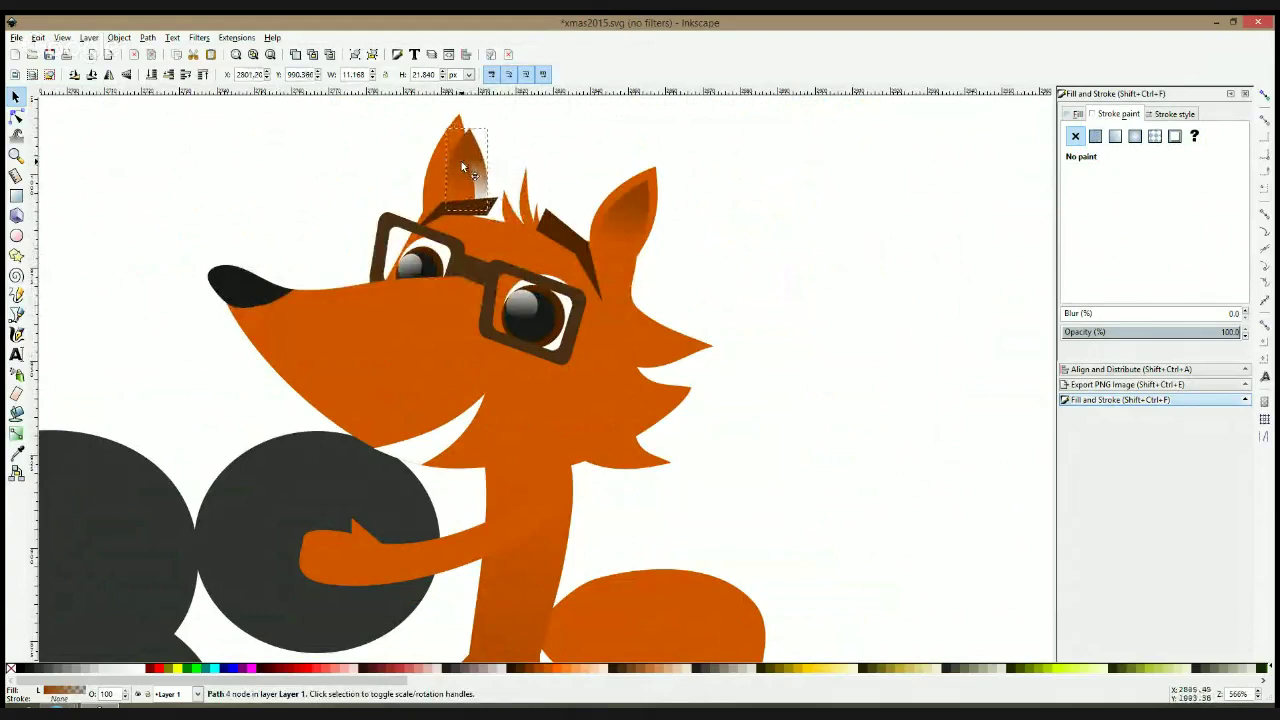
Trim the far ear's shading to the head outline by intersecting it with a duplicate of the head shape
{"action": "left_click", "coordinate": [18, 453]}
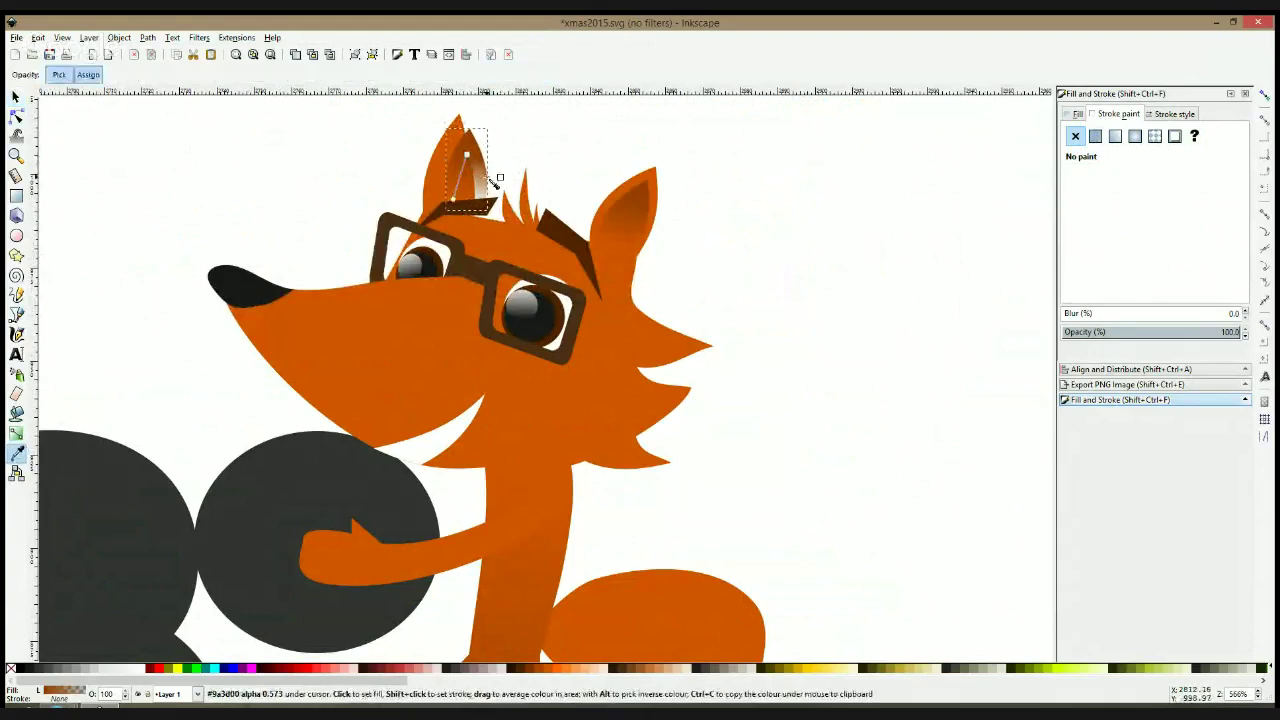
{"action": "key", "text": "space"}
{"action": "left_click", "coordinate": [461, 134]}
{"action": "left_click", "coordinate": [466, 140], "text": "shift"}
{"action": "key", "text": "Home"}
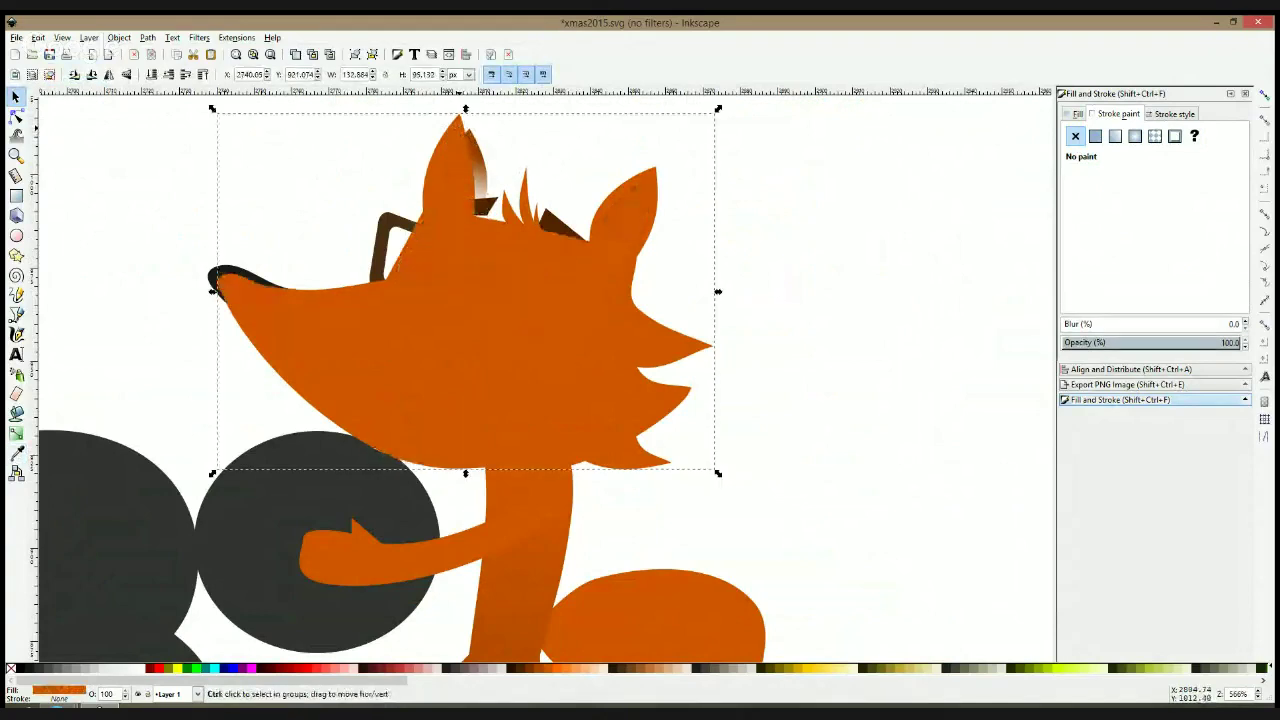
{"action": "key", "text": "ctrl+asterisk"}
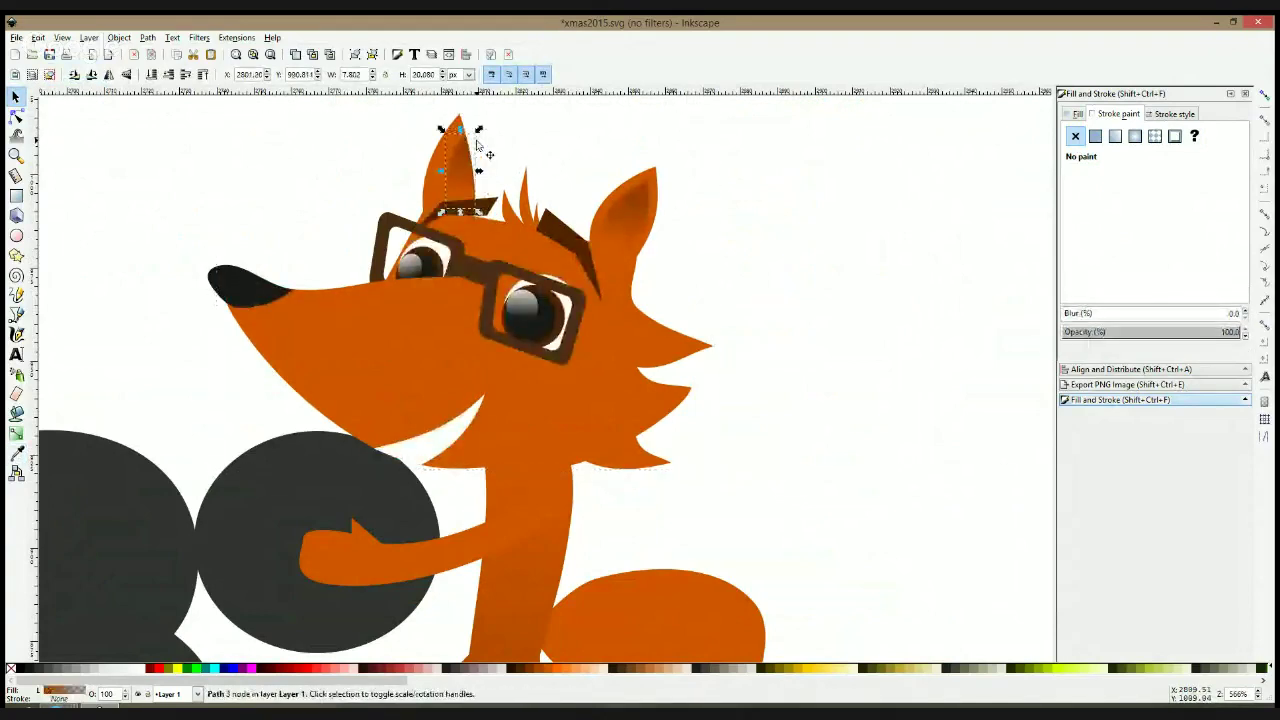
Delete the trimmed shading from the fox's far ear
{"action": "left_click", "coordinate": [368, 140]}
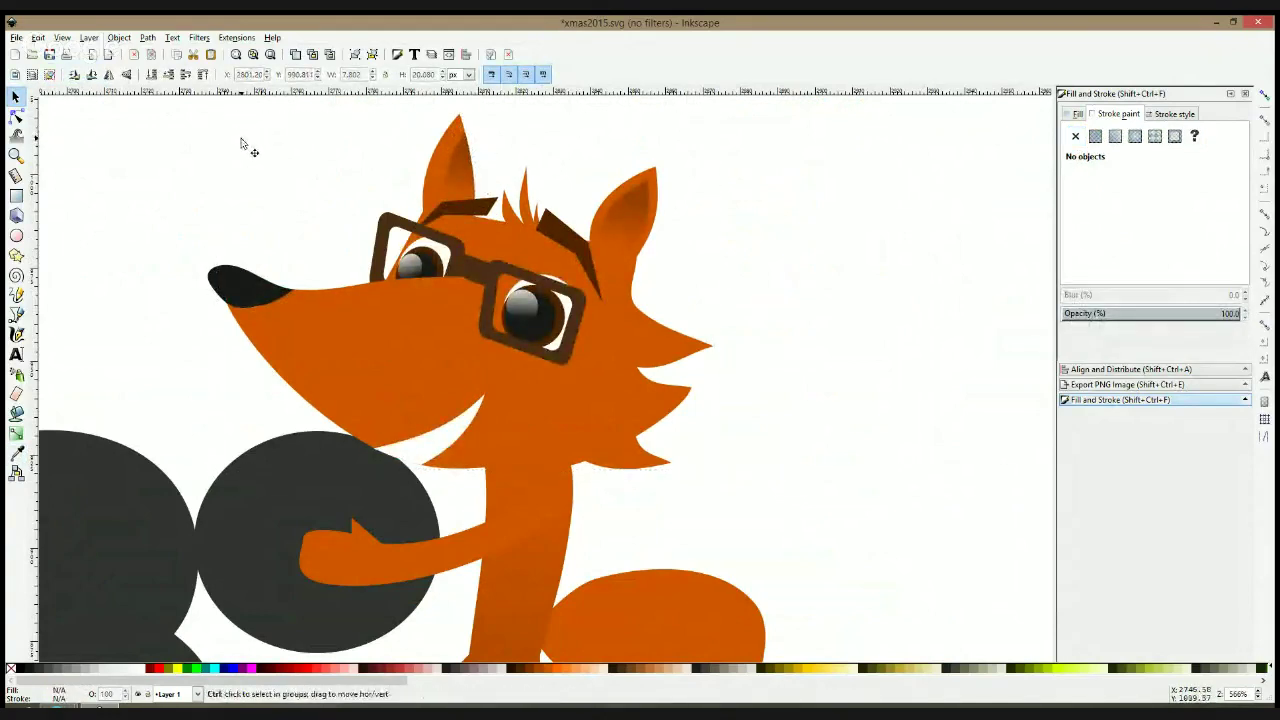
{"action": "scroll", "coordinate": [437, 140], "scroll_direction": "up", "scroll_amount": 2}
{"action": "left_click", "coordinate": [490, 181]}
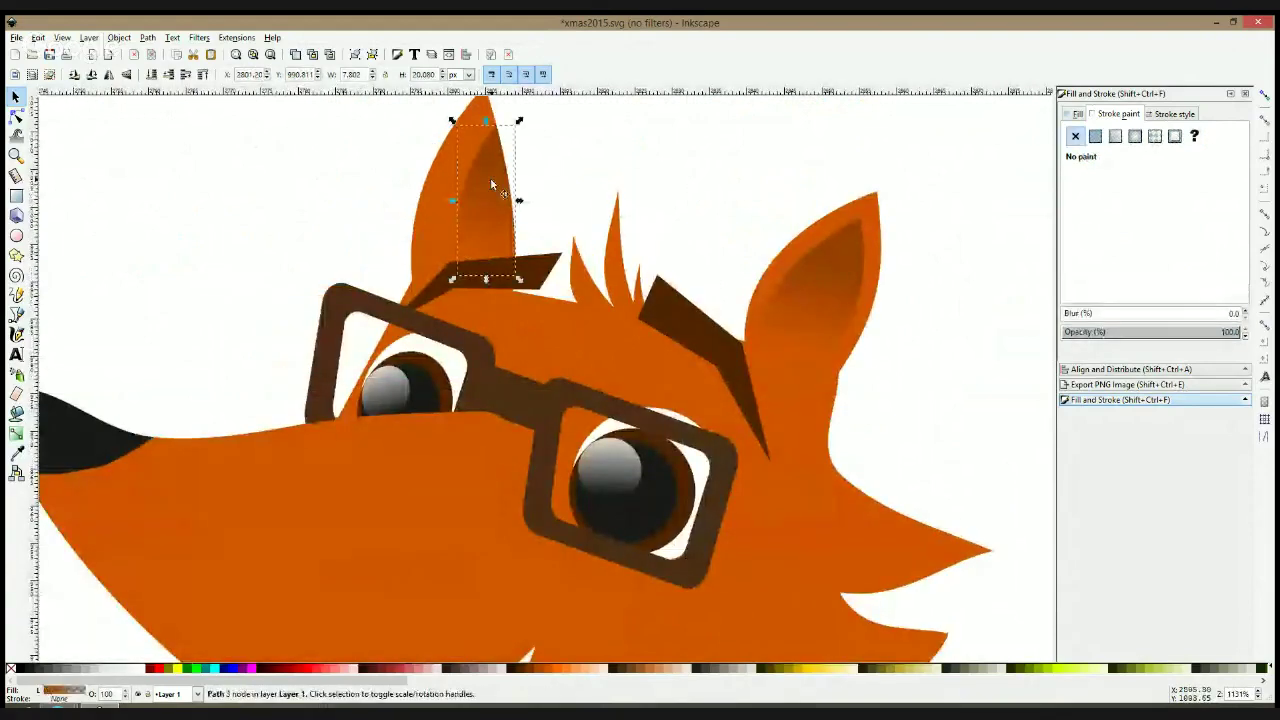
{"action": "key", "text": "Delete"}
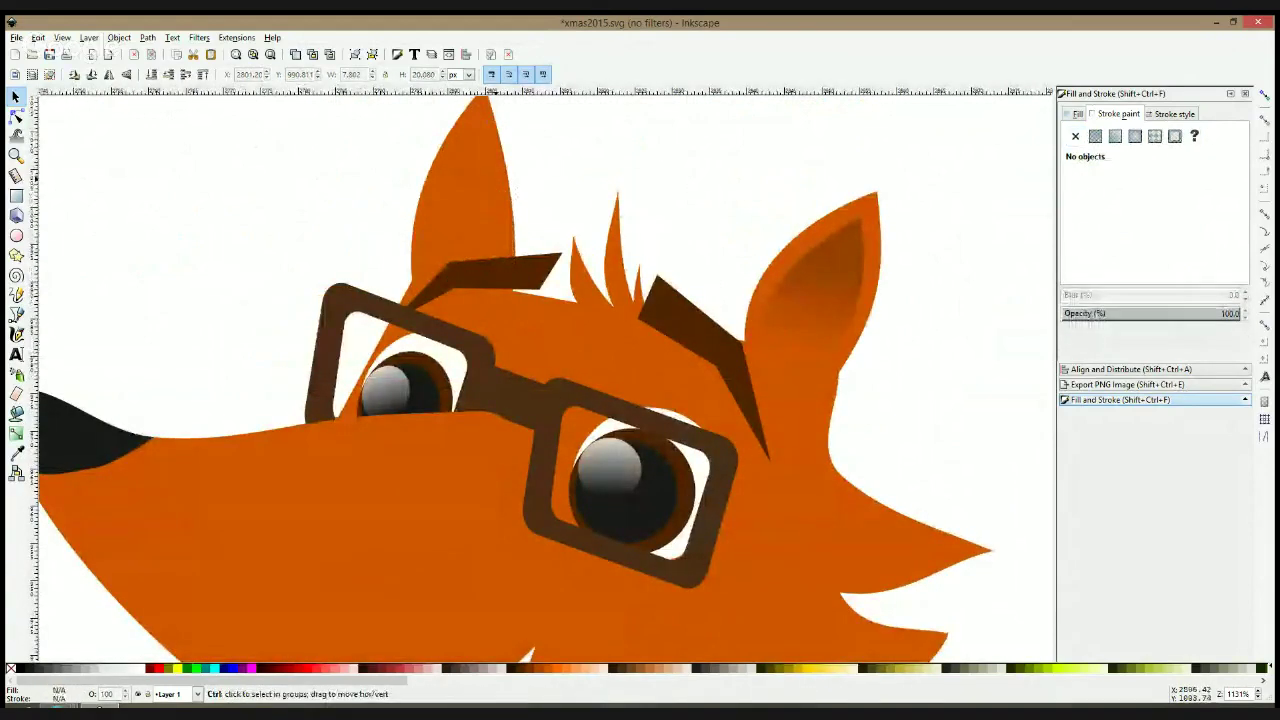
Draw a closed, straight-edged mitten shape with an upright thumb over the fox's paw on the small snowball
{"action": "scroll", "coordinate": [490, 184], "scroll_direction": "down", "scroll_amount": 3}
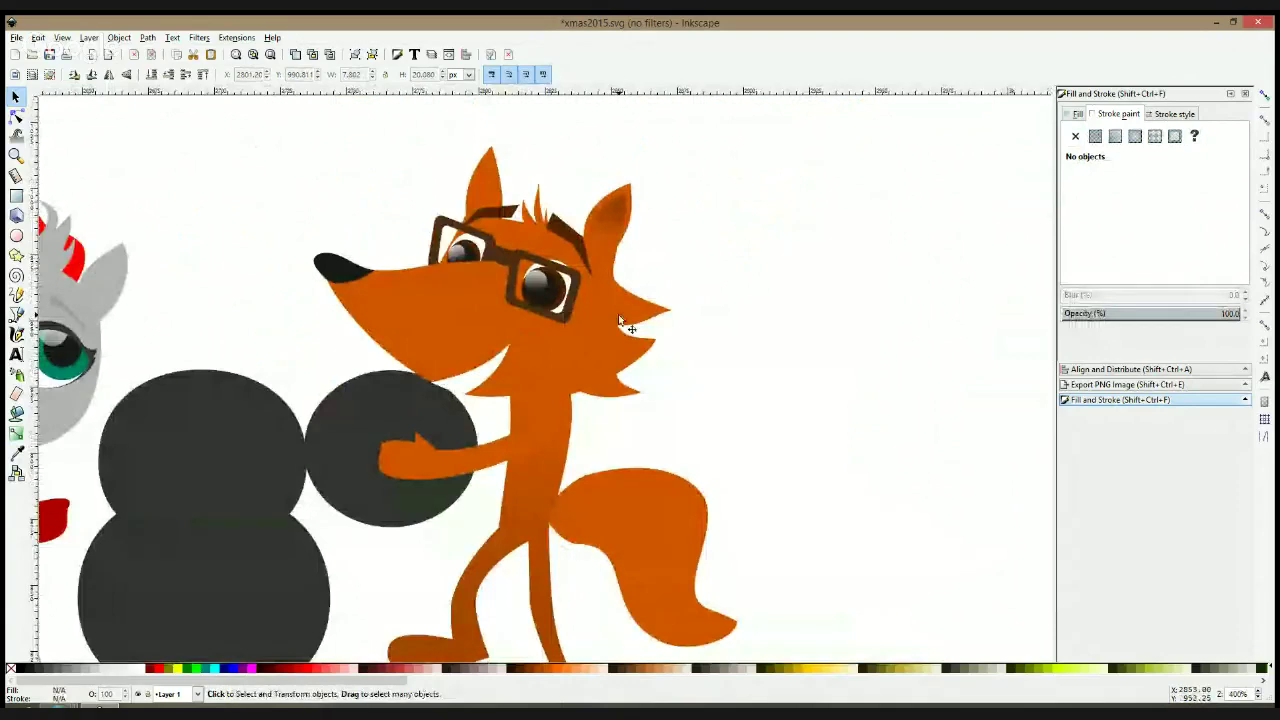
{"action": "scroll", "coordinate": [621, 325], "scroll_direction": "down", "scroll_amount": 2}
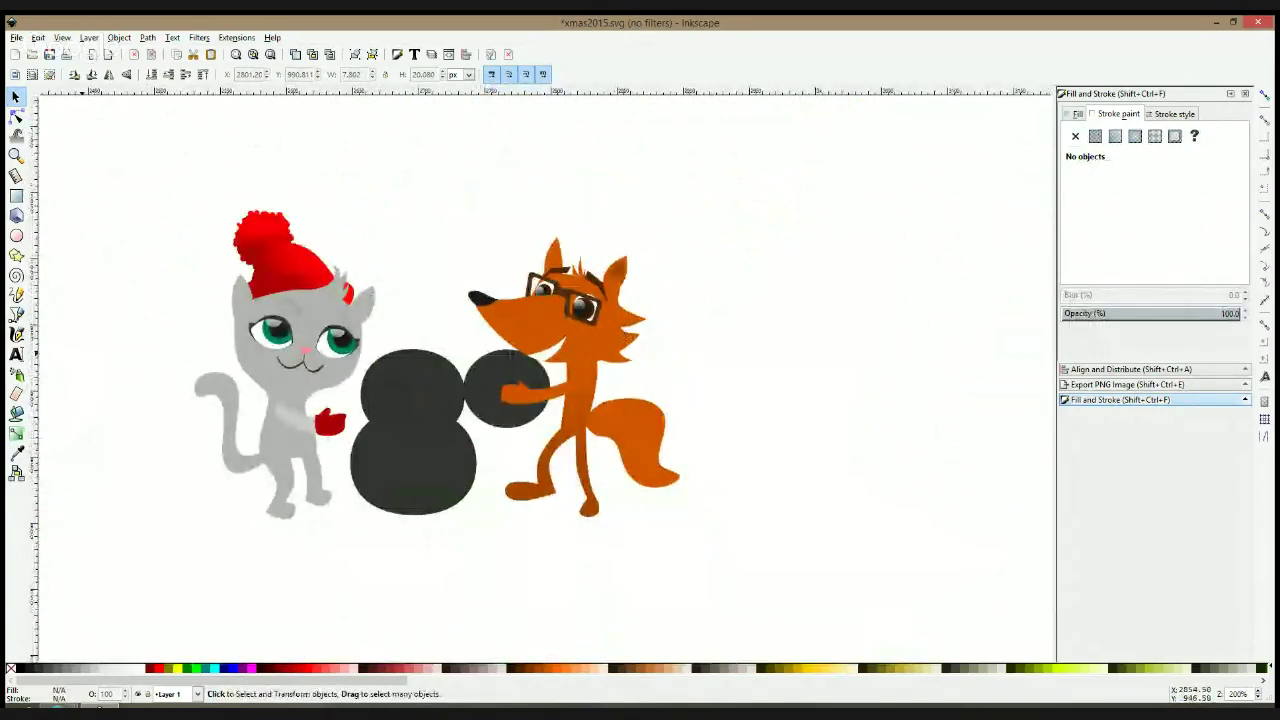
{"action": "left_click", "coordinate": [16, 314]}
{"action": "scroll", "coordinate": [588, 385], "scroll_direction": "up", "scroll_amount": 2}
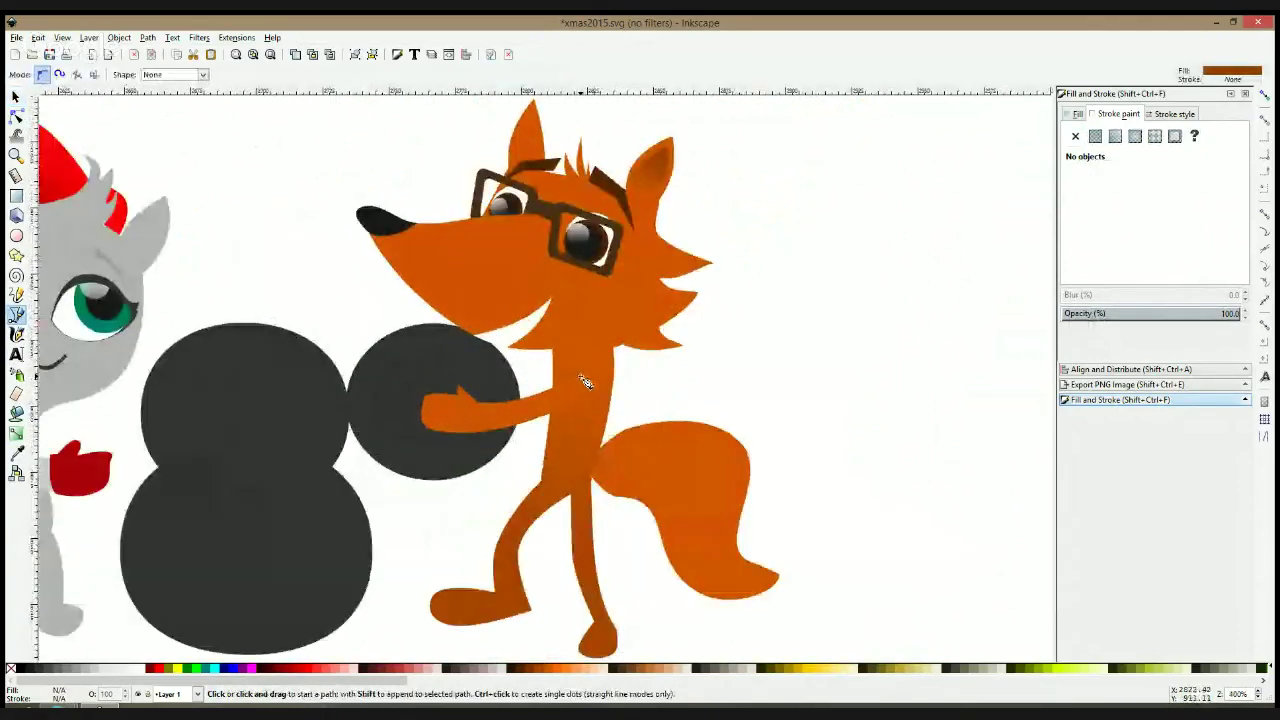
{"action": "scroll", "coordinate": [470, 420], "scroll_direction": "up", "scroll_amount": 2}
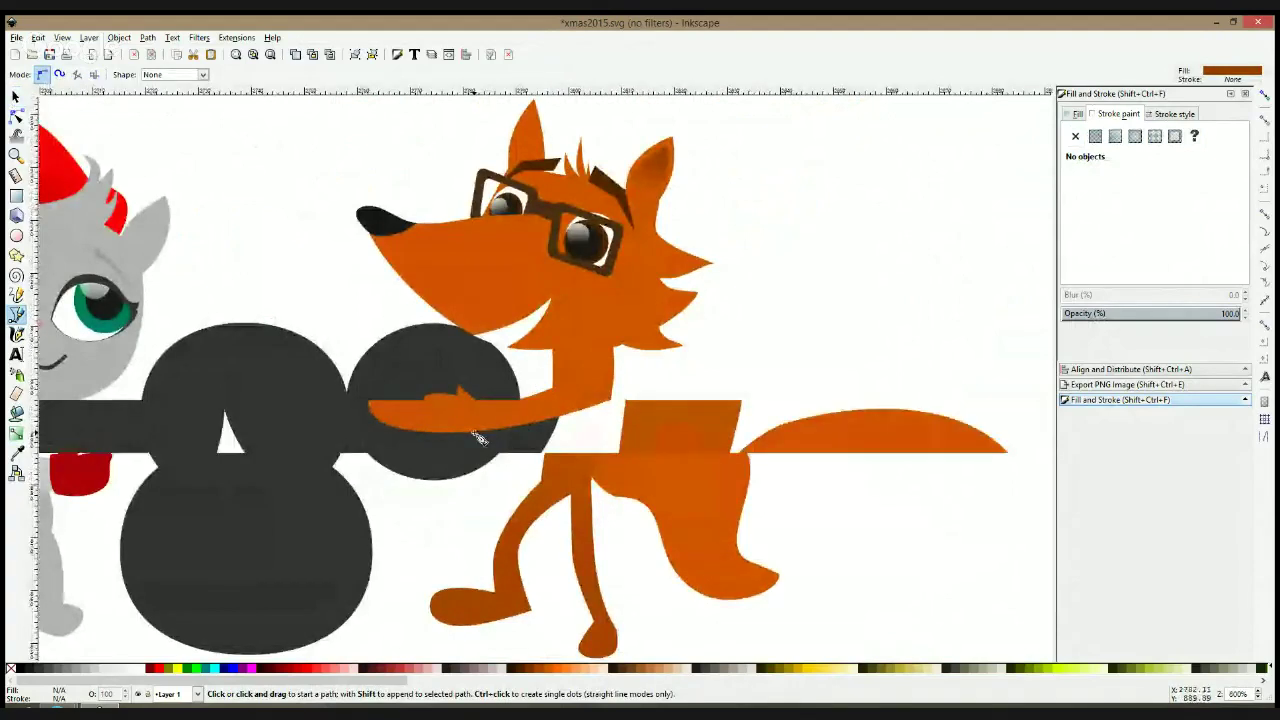
{"action": "left_click", "coordinate": [493, 370]}
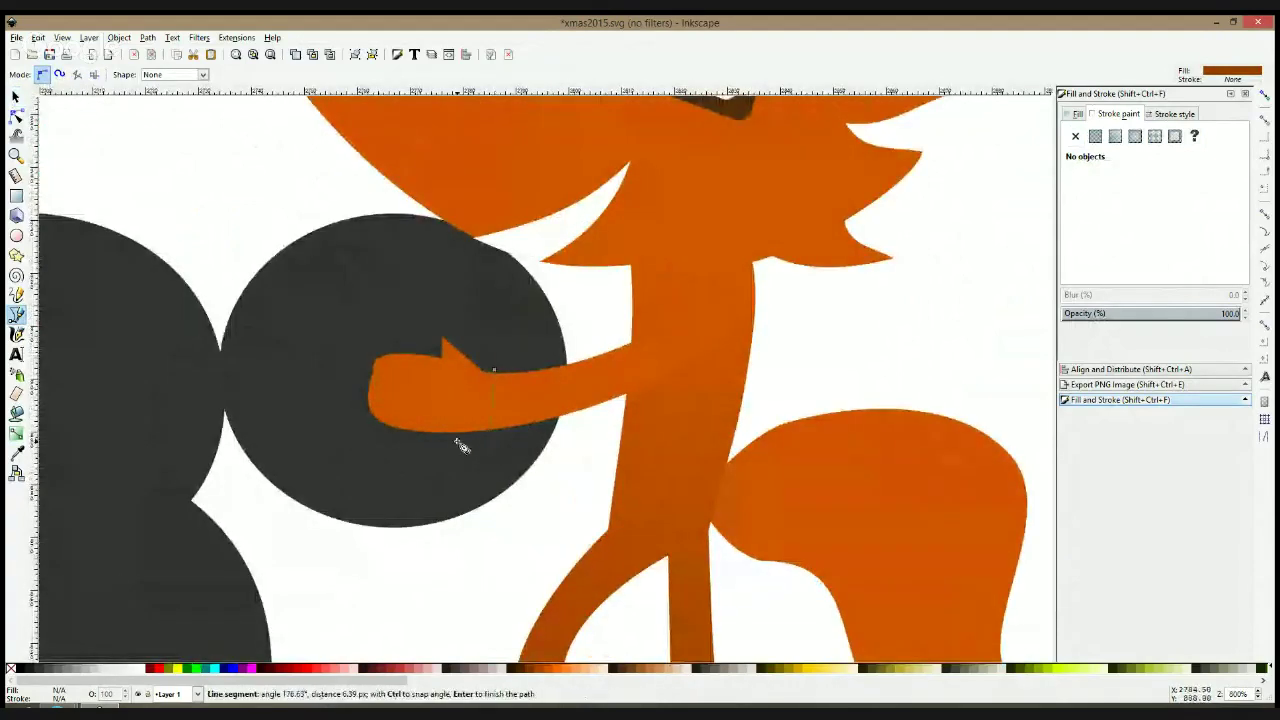
{"action": "left_click", "coordinate": [358, 345]}
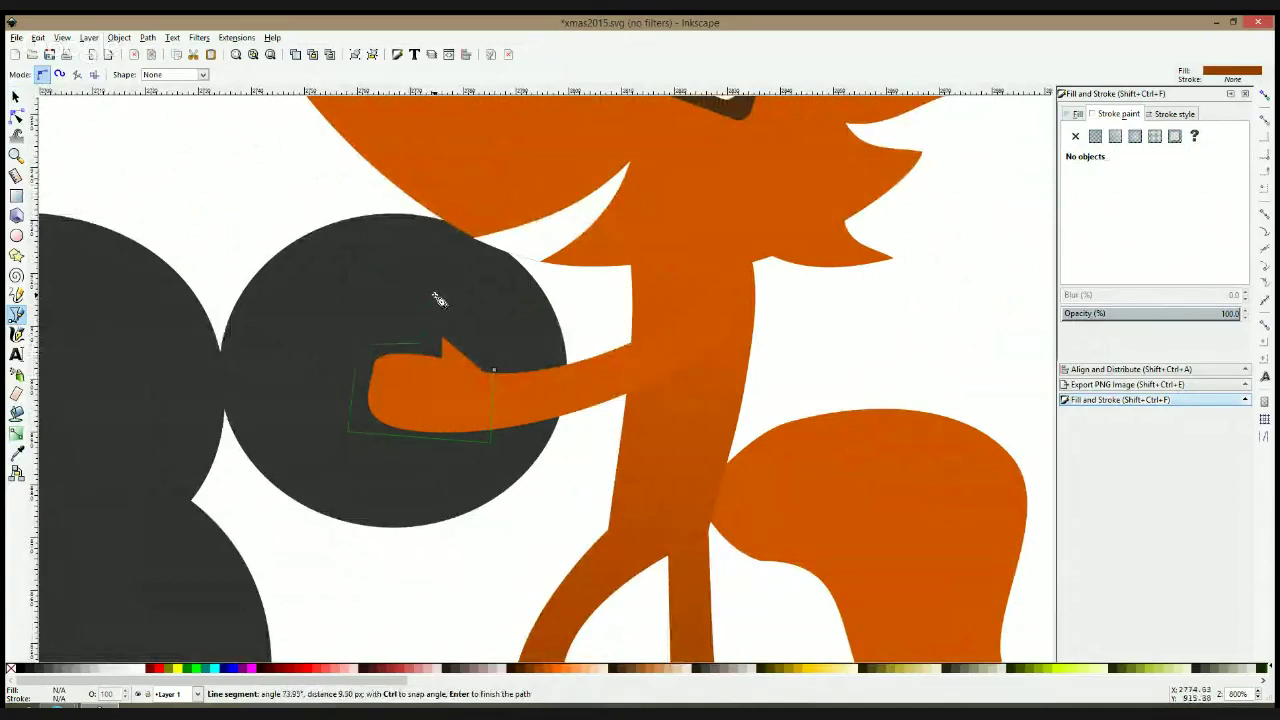
{"action": "left_click", "coordinate": [437, 299]}
{"action": "left_click", "coordinate": [463, 305]}
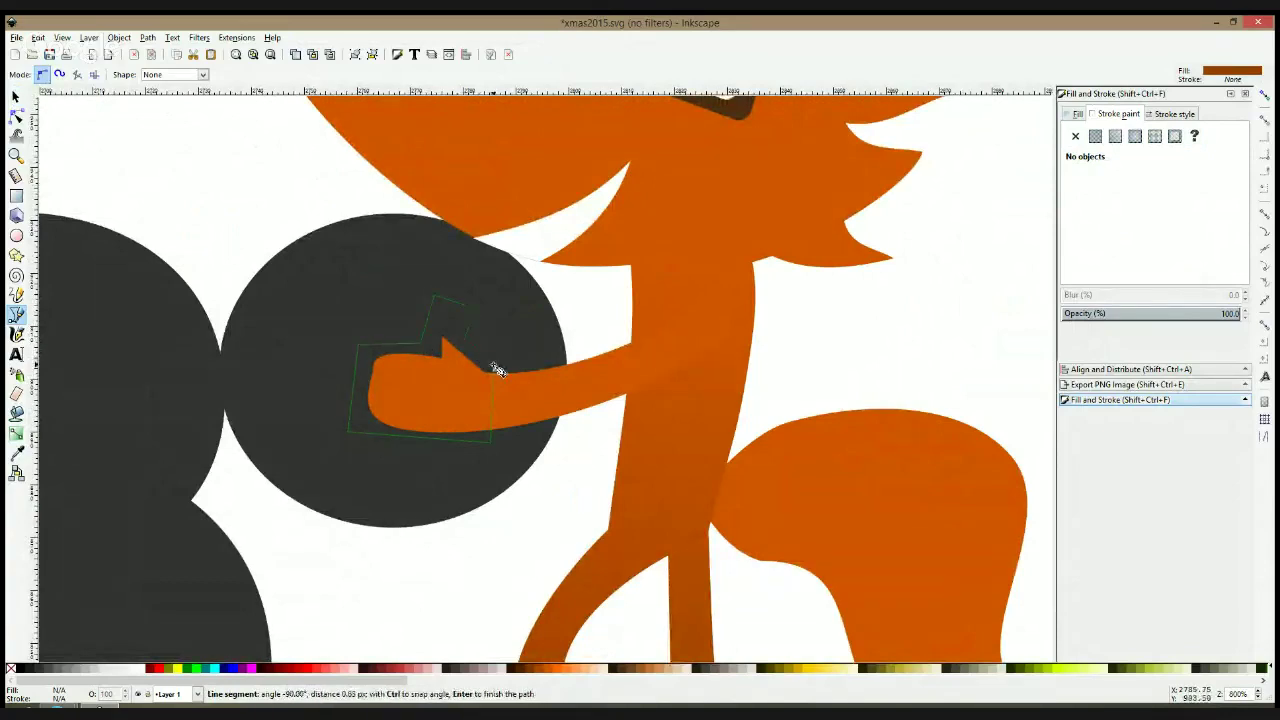
{"action": "left_click", "coordinate": [497, 369]}
Shift the mitten's thumb toward the wrist and round the thumb tip and the palm's outer corners into smooth curves
{"action": "left_click", "coordinate": [17, 118]}
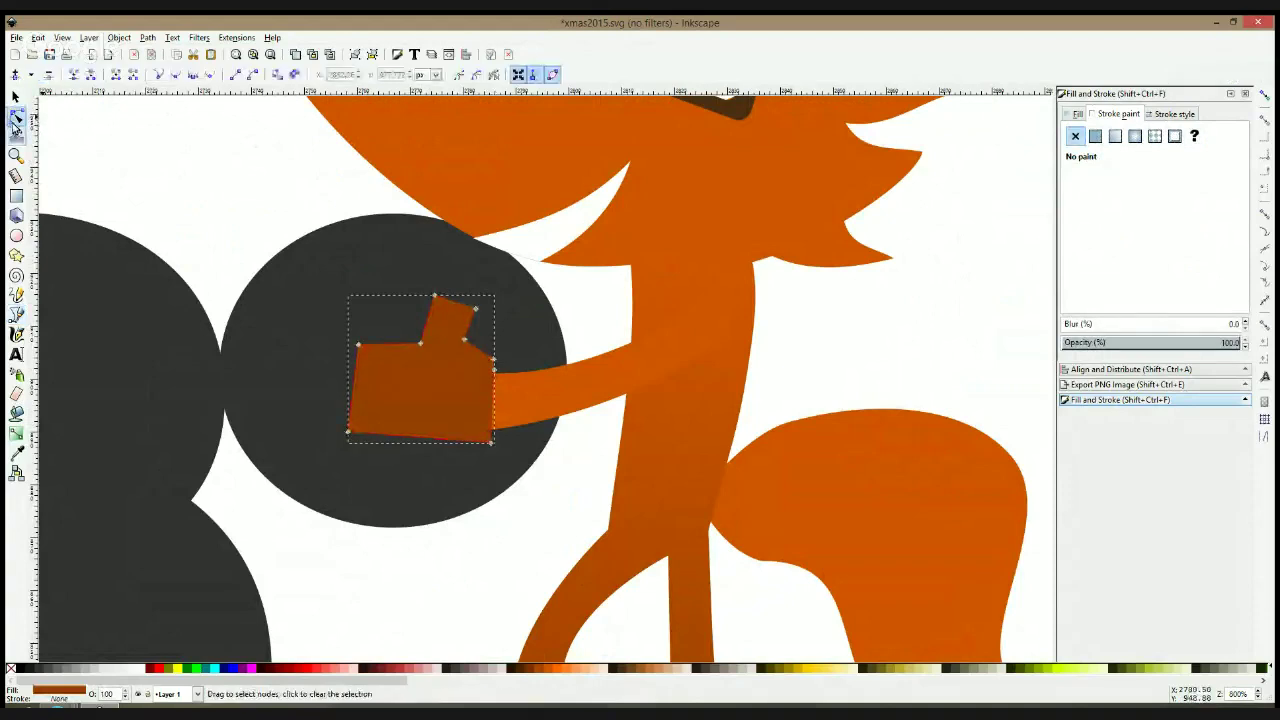
{"action": "left_click_drag", "start_coordinate": [475, 310], "coordinate": [492, 314]}
{"action": "left_click", "coordinate": [359, 345], "text": "ctrl"}
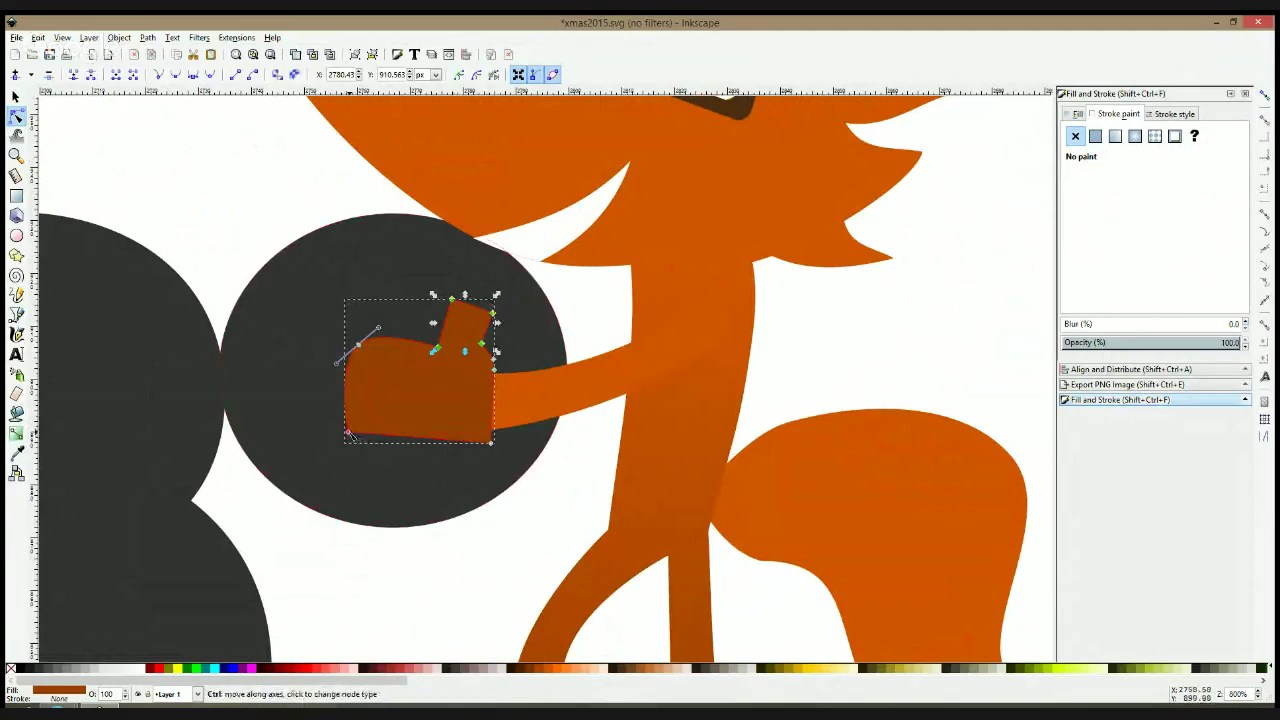
{"action": "left_click", "coordinate": [348, 432], "text": "ctrl"}
{"action": "left_click_drag", "start_coordinate": [463, 301], "coordinate": [485, 356]}
{"action": "left_click", "coordinate": [428, 345]}
{"action": "left_click", "coordinate": [429, 376]}
{"action": "left_click", "coordinate": [507, 377]}
{"action": "left_click", "coordinate": [470, 335]}
{"action": "left_click", "coordinate": [512, 359]}
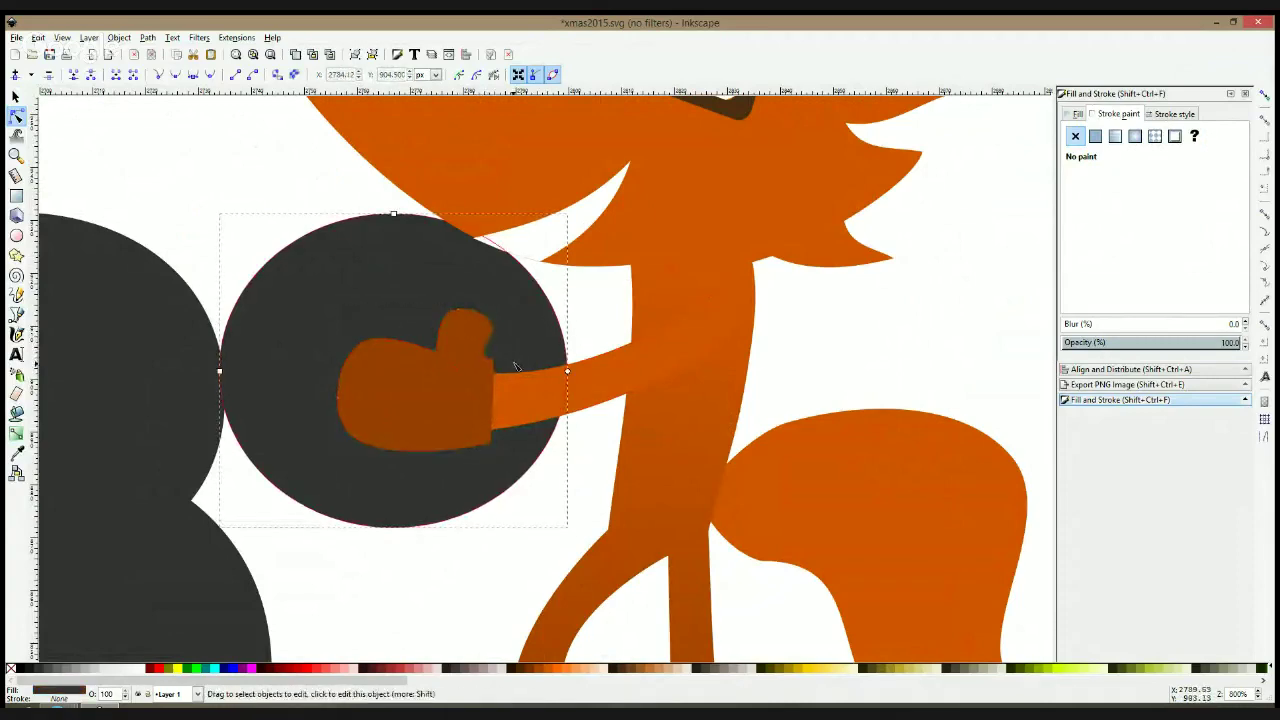
Delete the extra node on the mitten's wrist edge just below the base of the thumb
{"action": "left_click", "coordinate": [483, 366]}
{"action": "left_click_drag", "start_coordinate": [498, 354], "coordinate": [490, 381]}
{"action": "left_click", "coordinate": [522, 331]}
{"action": "left_click", "coordinate": [485, 370]}
{"action": "left_click", "coordinate": [495, 371]}
{"action": "key", "text": "Delete"}
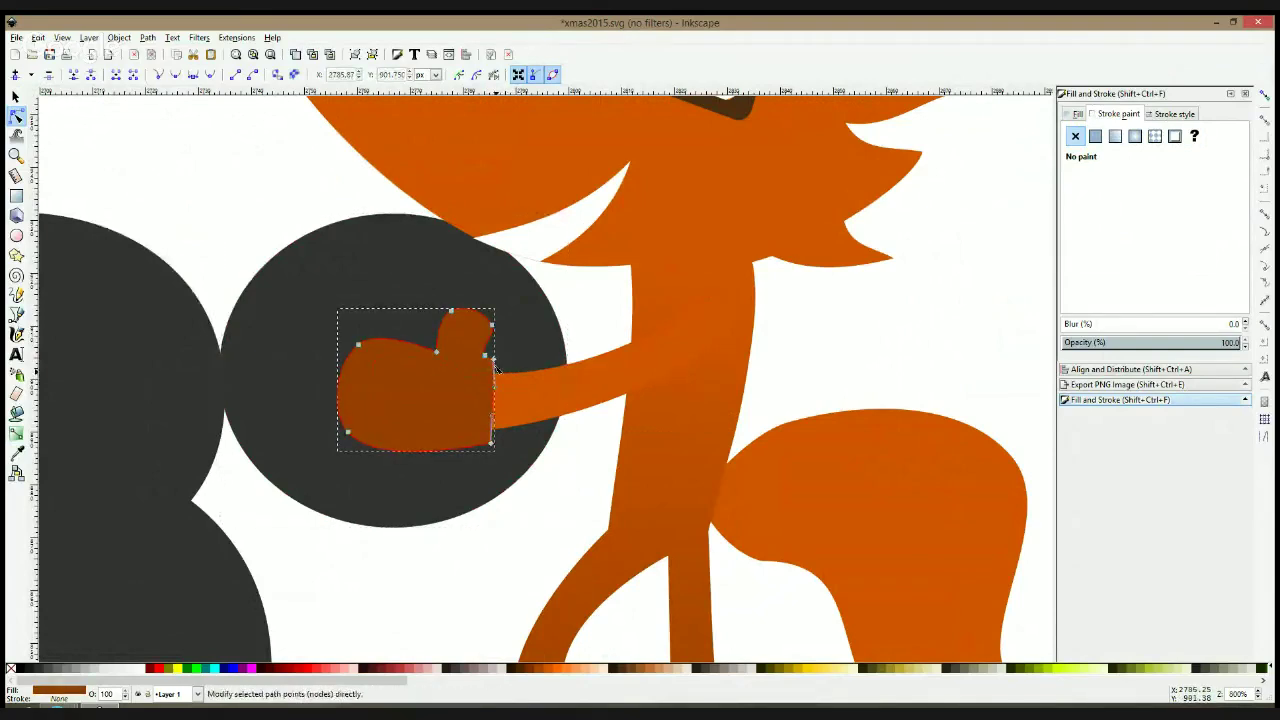
Save the drawing, then bow the mitten's wrist edge outward and extend its upper corner toward the arm
{"action": "scroll", "coordinate": [495, 368], "scroll_direction": "up", "scroll_amount": 2, "text": "ctrl"}
{"action": "scroll", "coordinate": [497, 405], "scroll_direction": "down", "scroll_amount": 2}
{"action": "key", "text": "ctrl+s"}
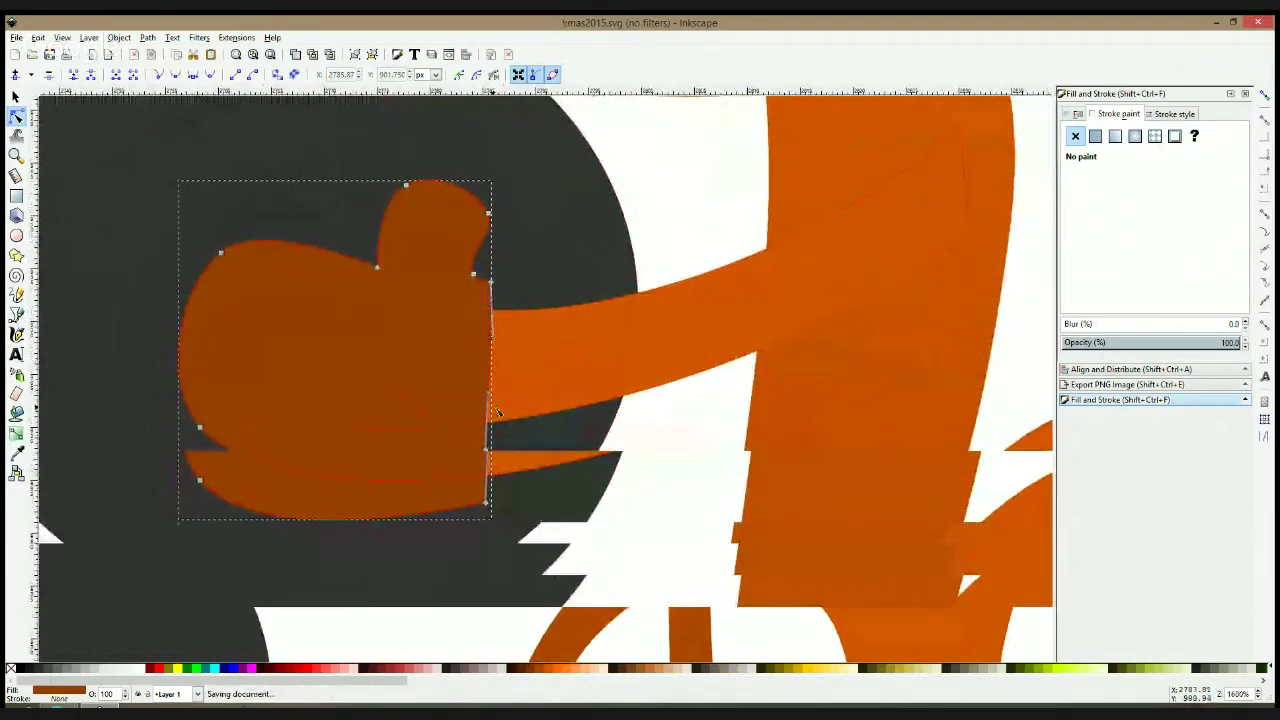
{"action": "mouse_move", "coordinate": [500, 394]}
{"action": "left_mouse_down"}
{"action": "mouse_move", "coordinate": [549, 391]}
{"action": "mouse_move", "coordinate": [517, 386]}
{"action": "left_mouse_up"}
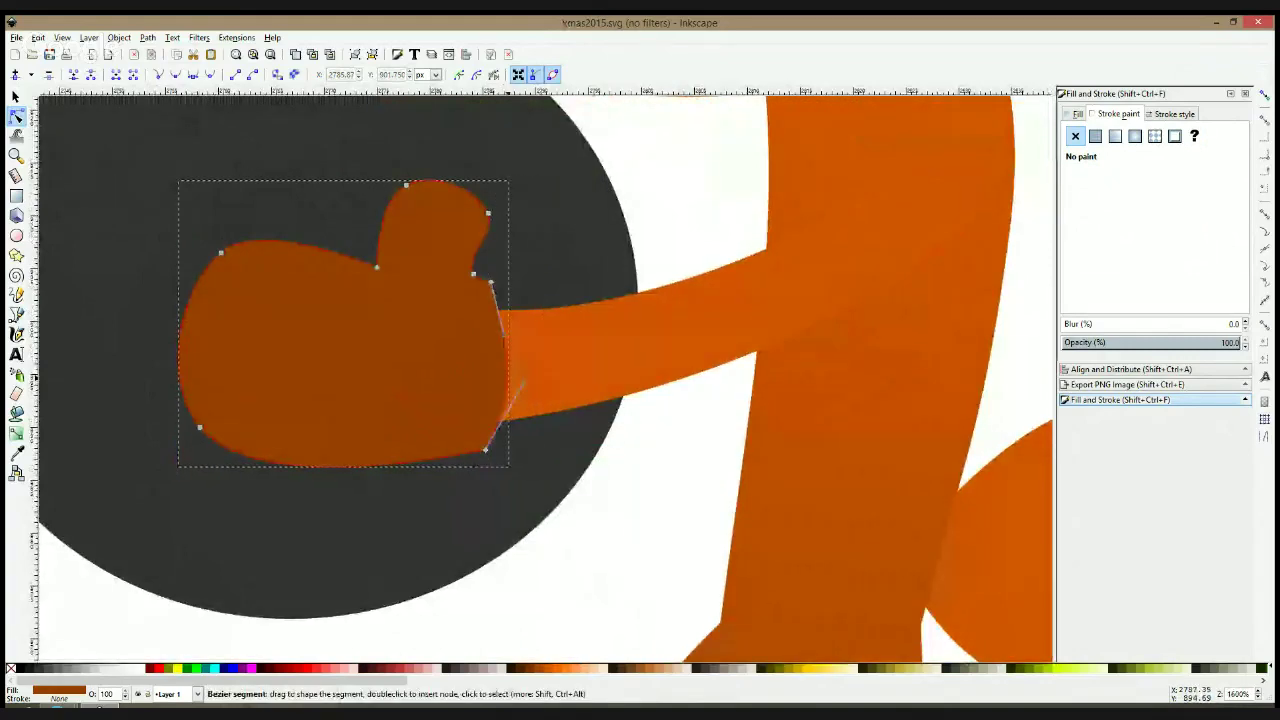
{"action": "mouse_move", "coordinate": [64, 705]}
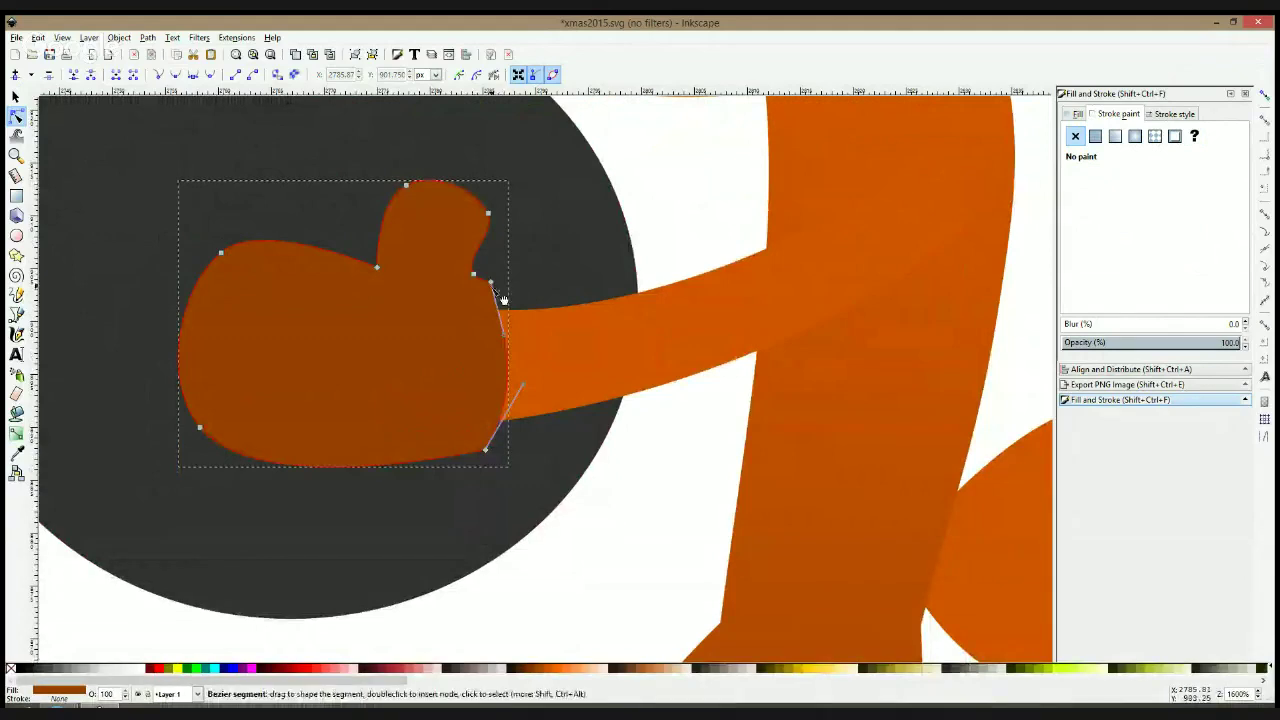
{"action": "left_click_drag", "start_coordinate": [491, 283], "coordinate": [514, 285]}
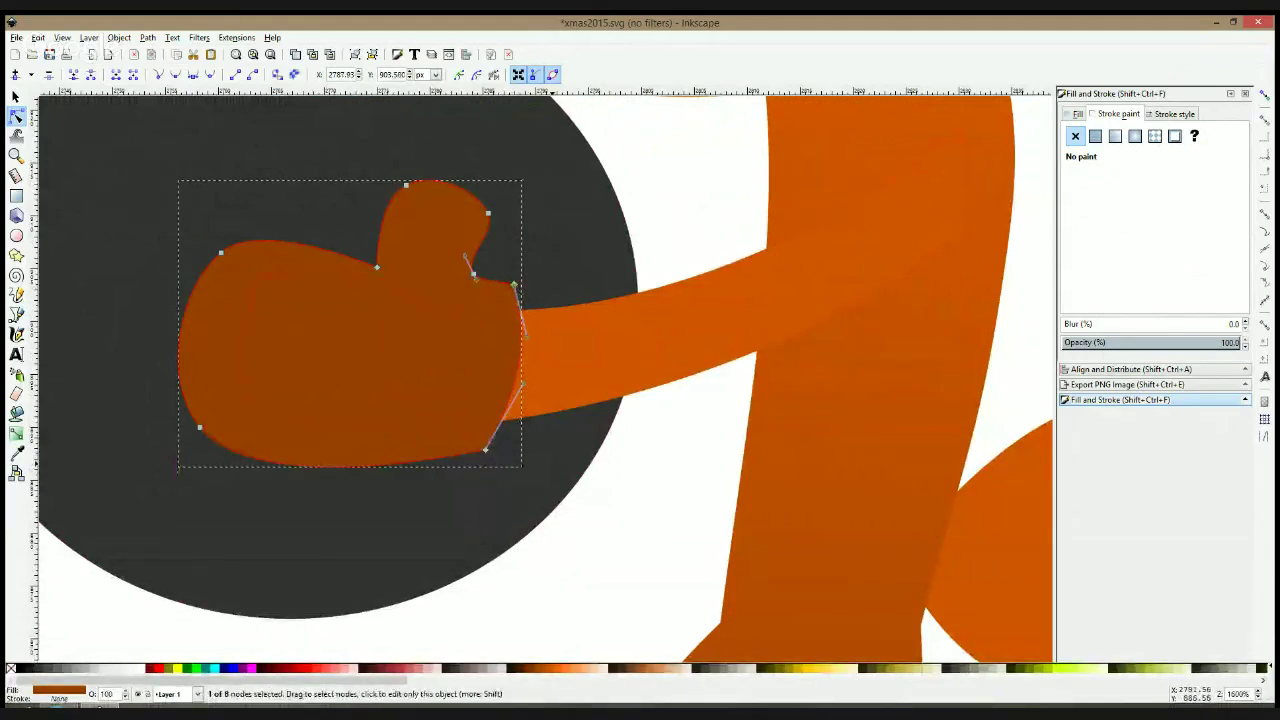
Recolor the fox's mitten teal
{"action": "key", "text": "s"}
{"action": "left_click", "coordinate": [553, 463]}
{"action": "scroll", "coordinate": [553, 463], "scroll_direction": "down", "scroll_amount": 4}
{"action": "left_click", "coordinate": [519, 430], "text": "ctrl"}
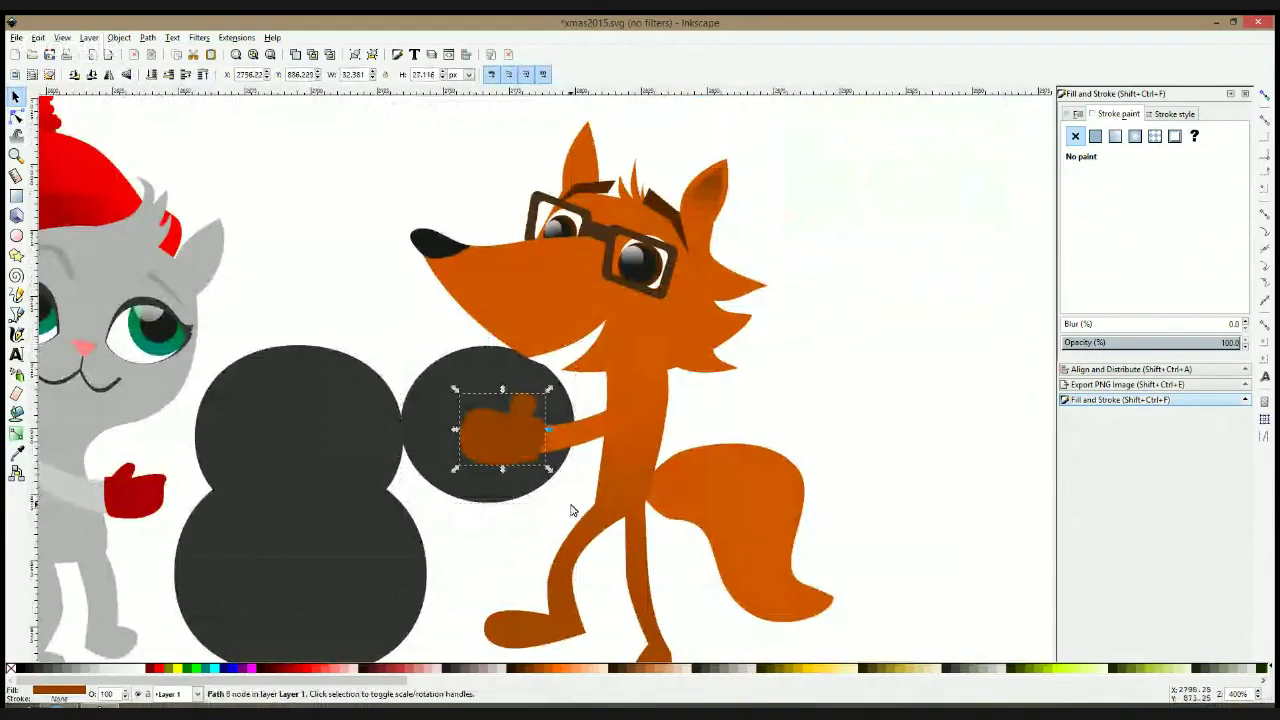
{"action": "left_click", "coordinate": [208, 669]}
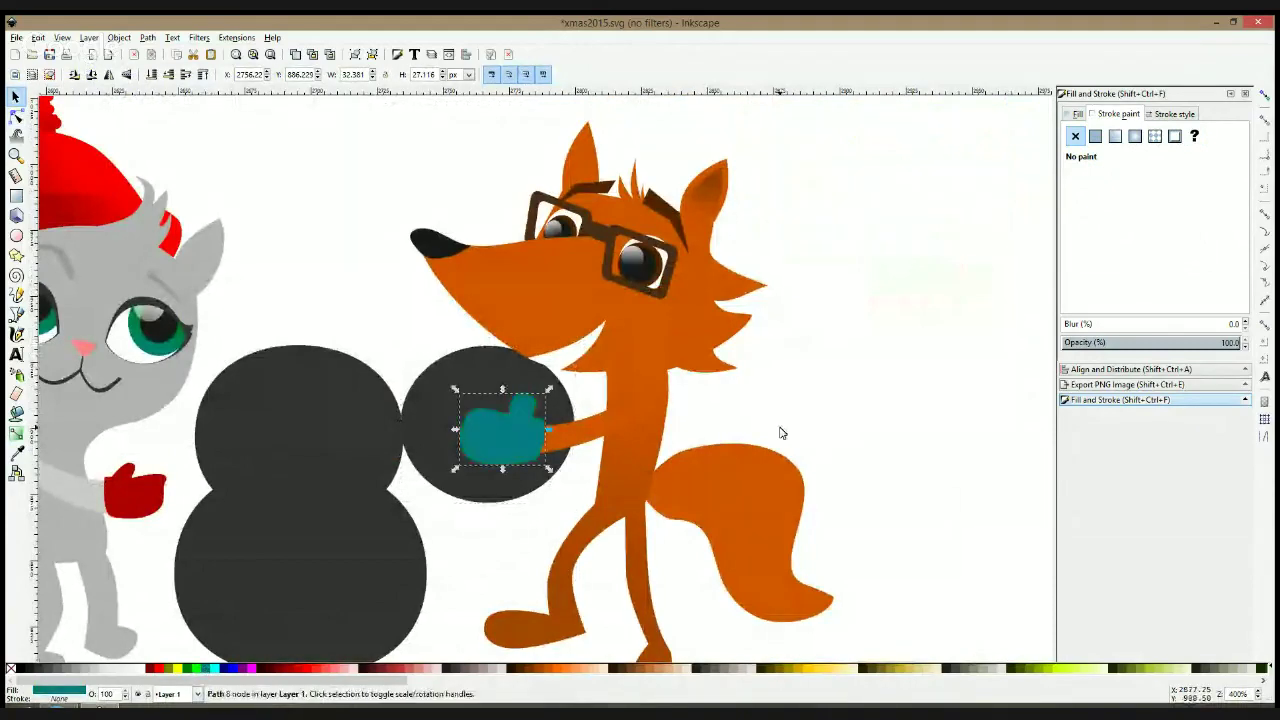
{"action": "left_click", "coordinate": [781, 433]}
Draw a closed teal band across the fox's neck just below the cheeks as a scarf
{"action": "left_click", "coordinate": [16, 313]}
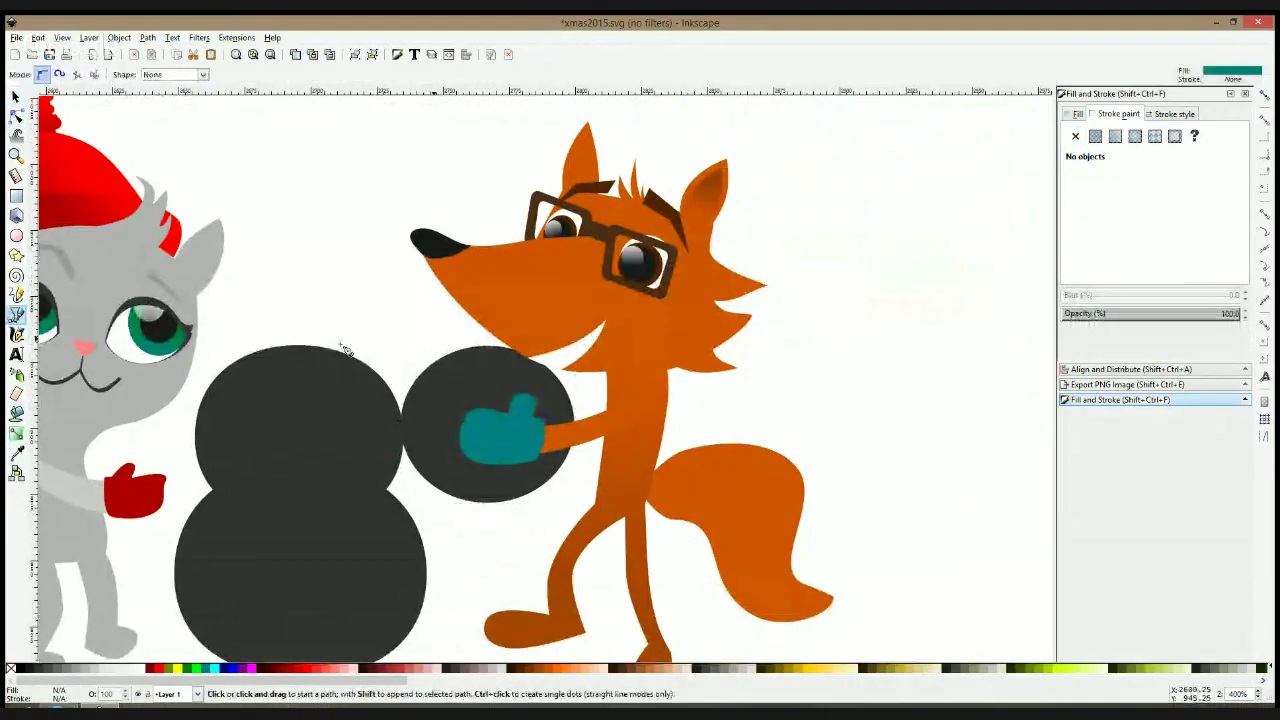
{"action": "left_click", "coordinate": [602, 370]}
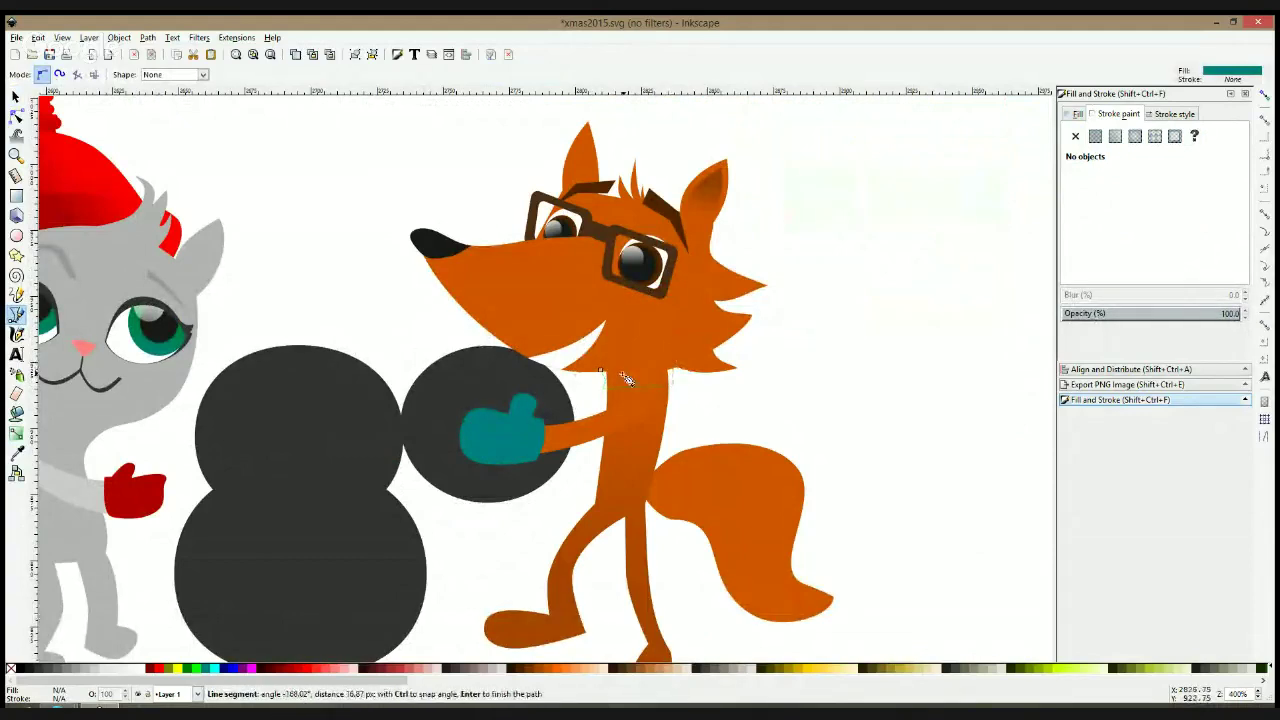
{"action": "left_click", "coordinate": [601, 372]}
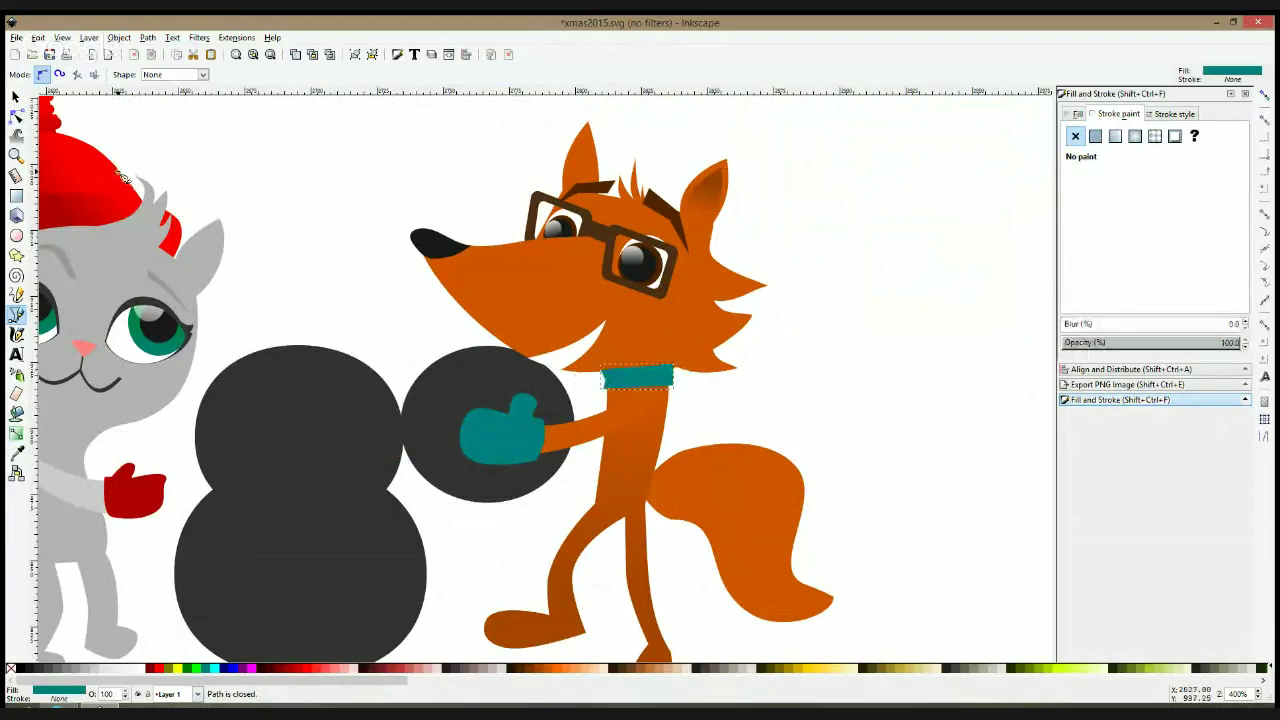
Round the teal scarf's ends and edges, keeping a small notch on its front end, at about 28.8 by 13.1 px
{"action": "key", "text": "n"}
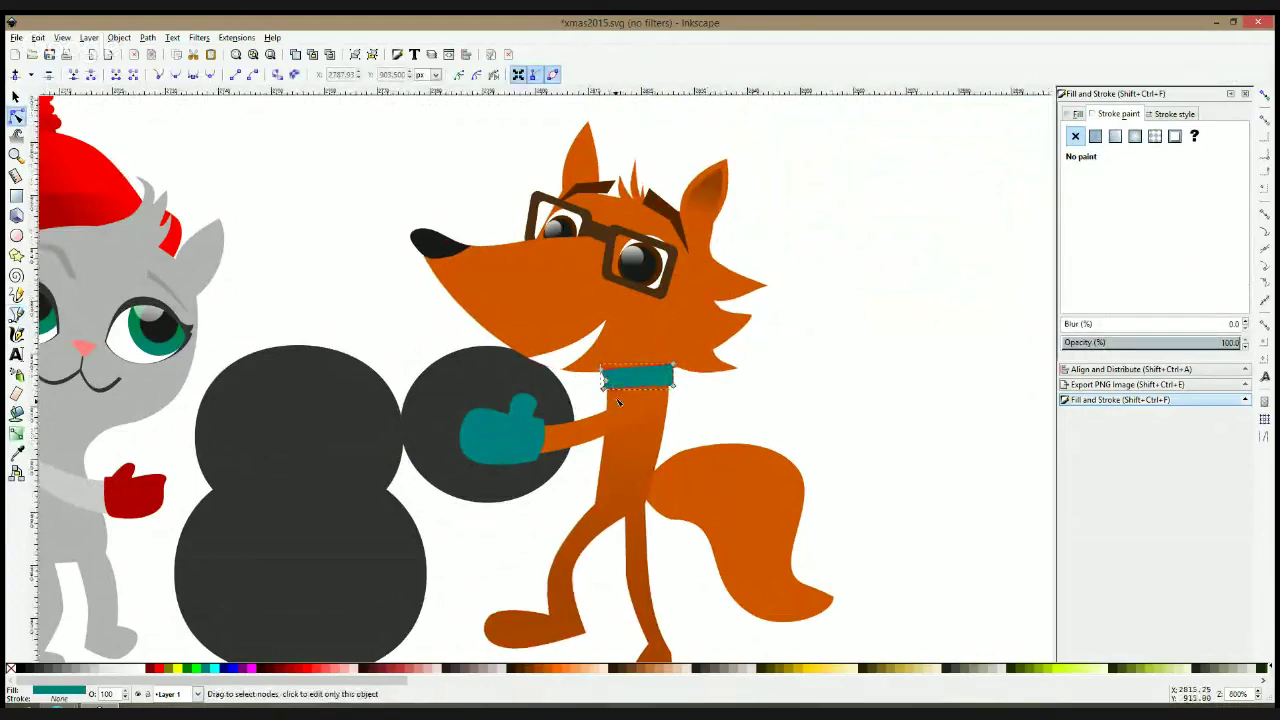
{"action": "scroll", "coordinate": [618, 402], "scroll_direction": "up", "scroll_amount": 4}
{"action": "left_click", "coordinate": [567, 362], "text": "ctrl"}
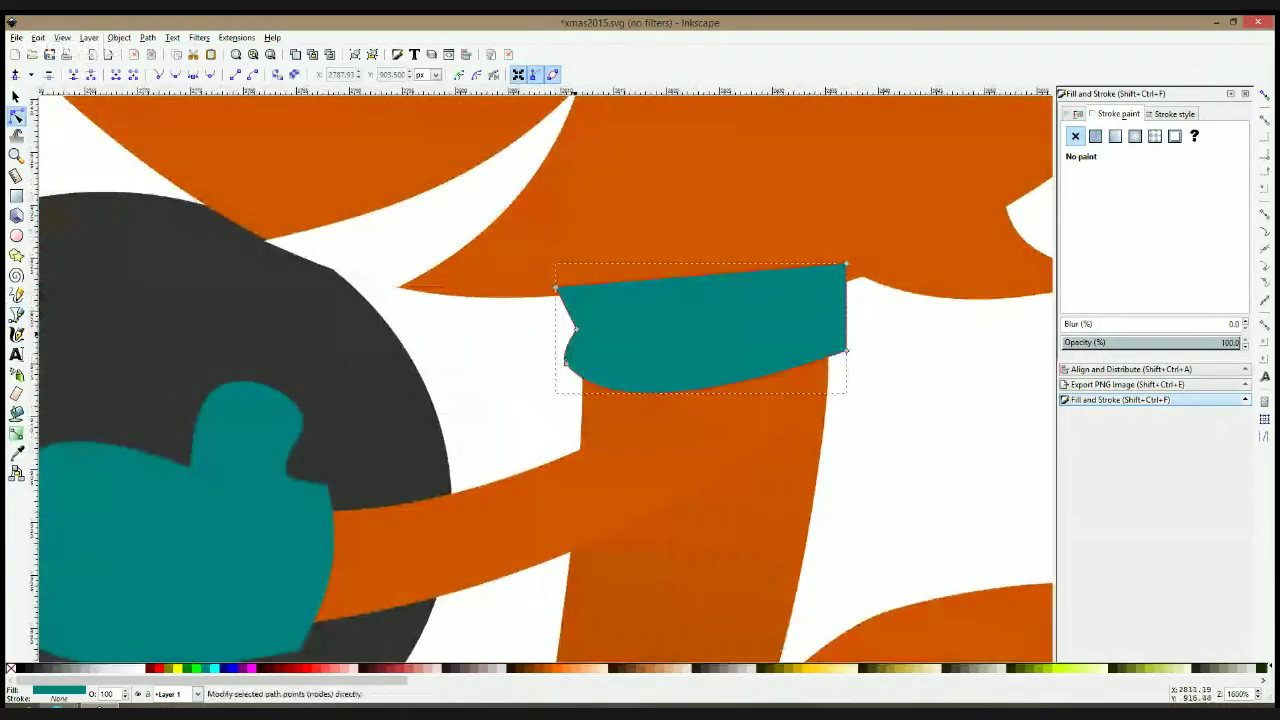
{"action": "left_click", "coordinate": [557, 289], "text": "ctrl"}
{"action": "left_click_drag", "start_coordinate": [676, 243], "coordinate": [676, 261]}
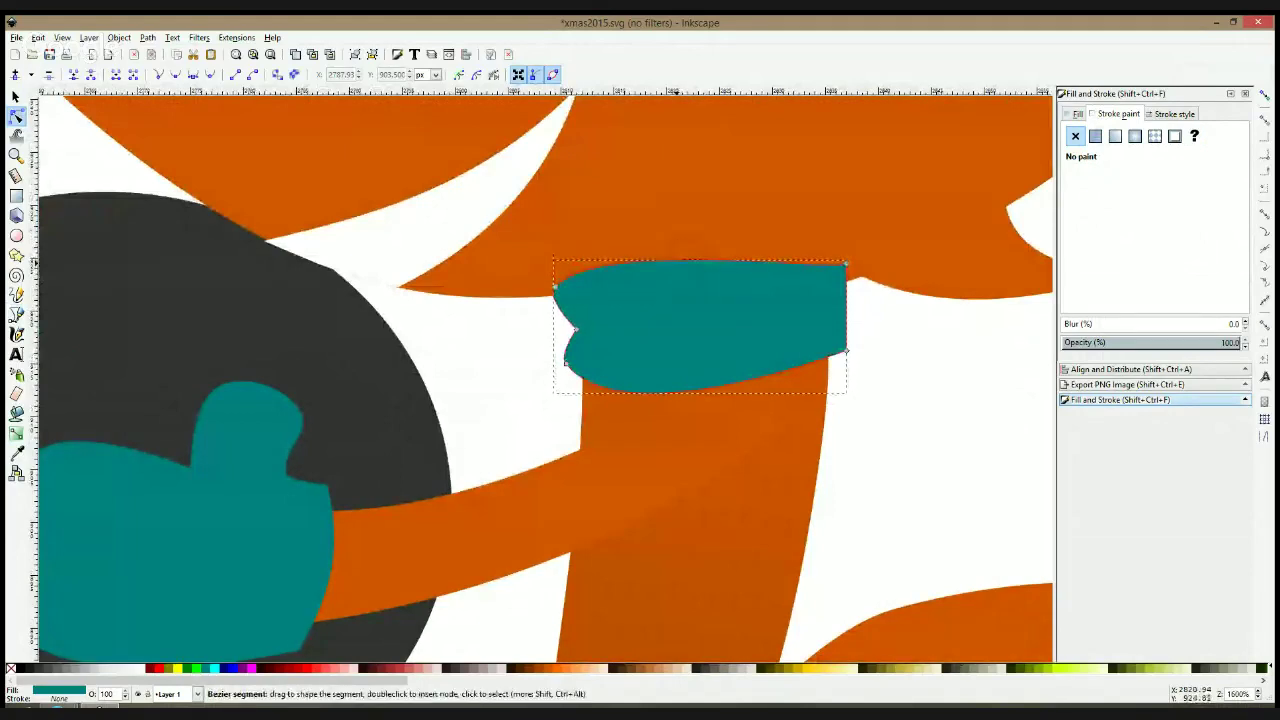
{"action": "left_click_drag", "start_coordinate": [847, 311], "coordinate": [858, 310]}
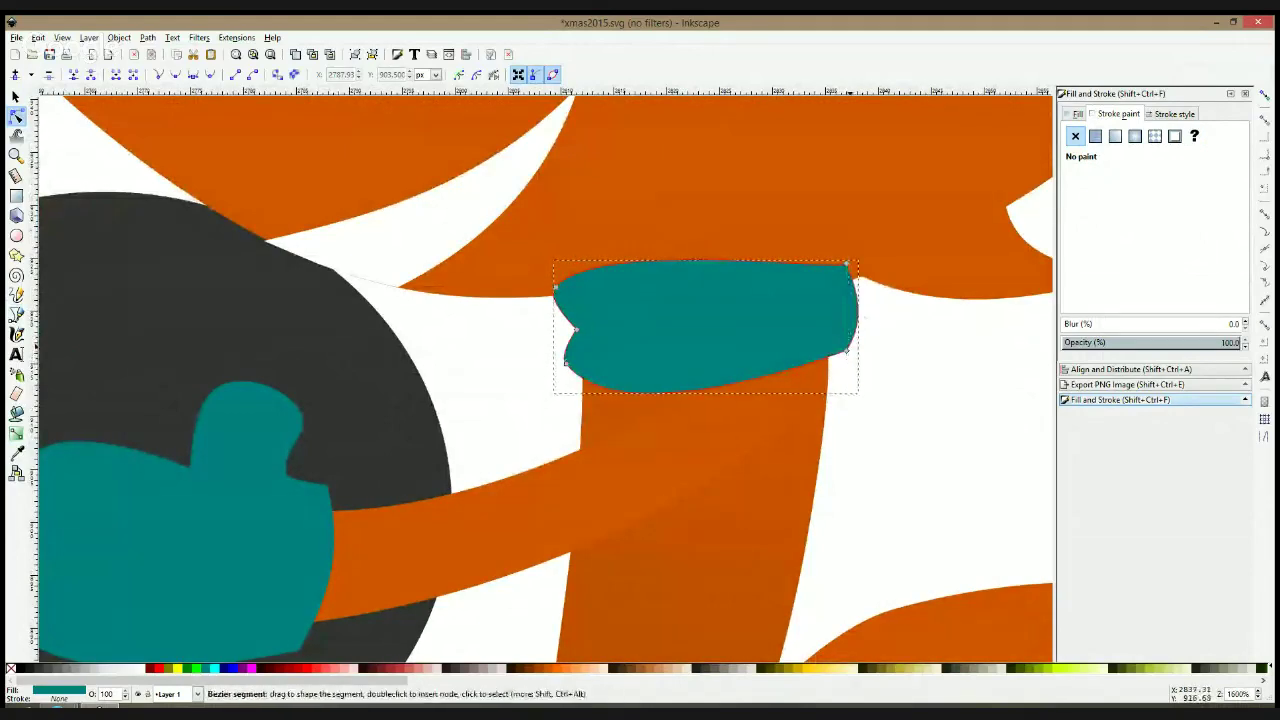
{"action": "left_click", "coordinate": [847, 351], "text": "ctrl"}
Lower the teal scarf in the stacking order
{"action": "key", "text": "F1"}
{"action": "key", "text": "Page_Down"}
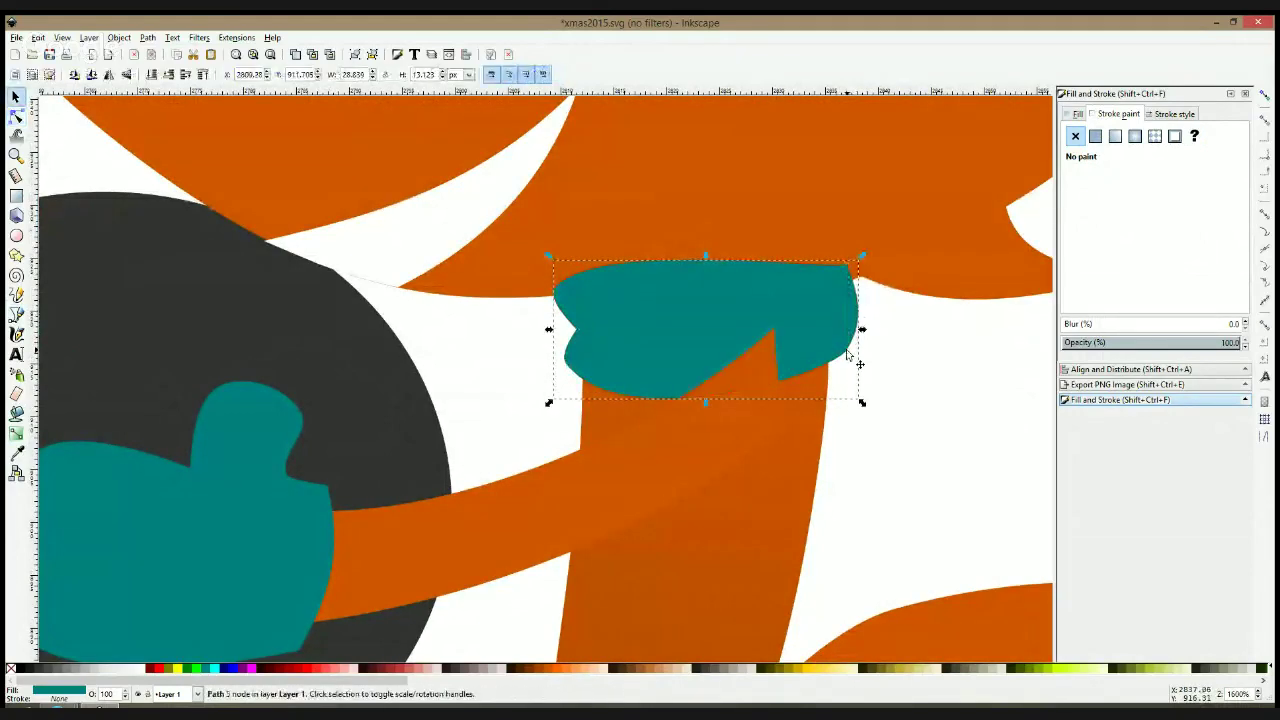
{"action": "key", "text": "Page_Down"}
{"action": "key", "text": "Page_Up"}
{"action": "scroll", "coordinate": [848, 356], "scroll_direction": "down", "scroll_amount": 3, "text": "ctrl"}
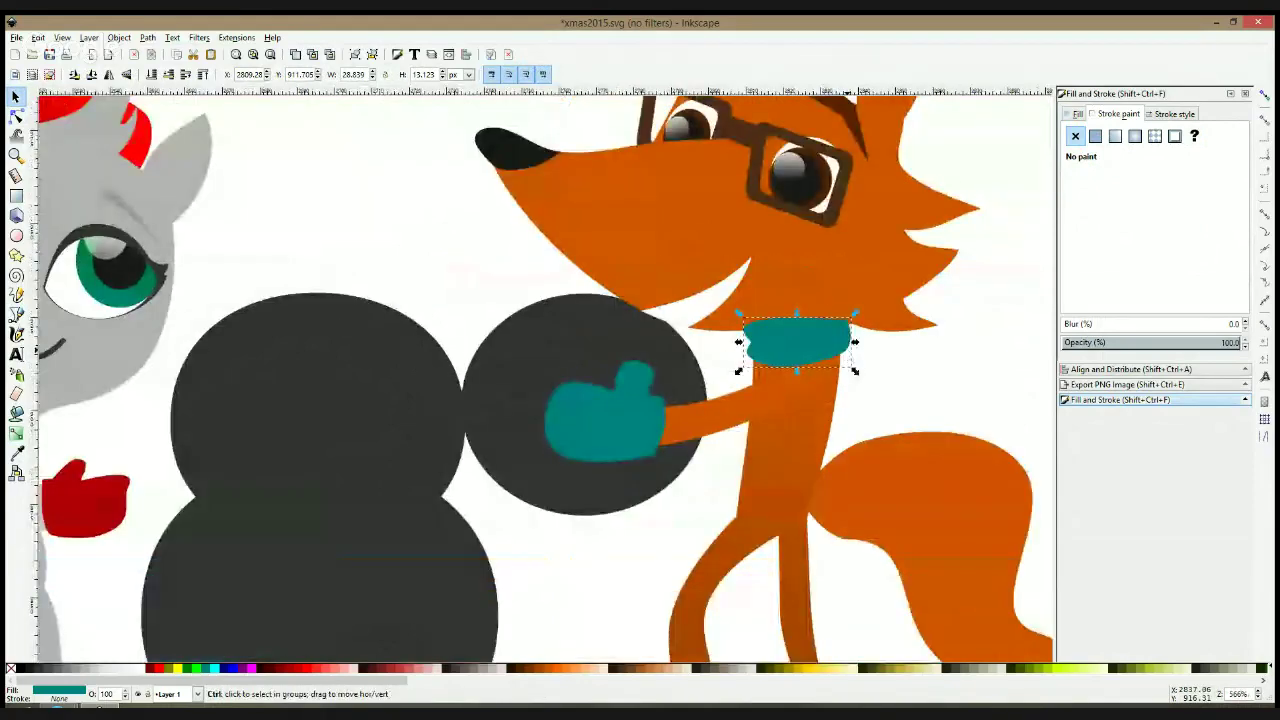
{"action": "scroll", "coordinate": [848, 356], "scroll_direction": "down", "scroll_amount": 3, "text": "ctrl"}
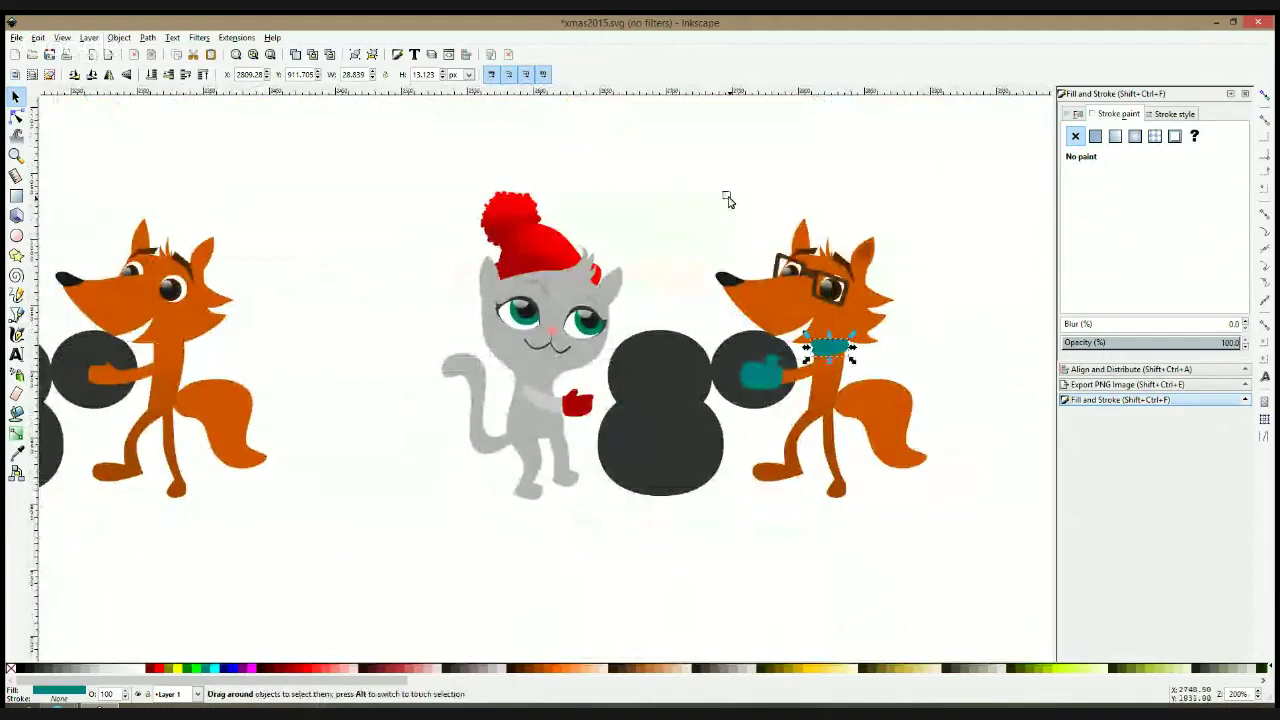
Group all parts of the glasses-wearing fox's head and nudge the group slightly over the scarf
{"action": "mouse_move", "coordinate": [705, 177]}
{"action": "left_mouse_down"}
{"action": "mouse_move", "coordinate": [934, 370]}
{"action": "mouse_move", "coordinate": [938, 338]}
{"action": "mouse_move", "coordinate": [940, 357]}
{"action": "left_mouse_up"}
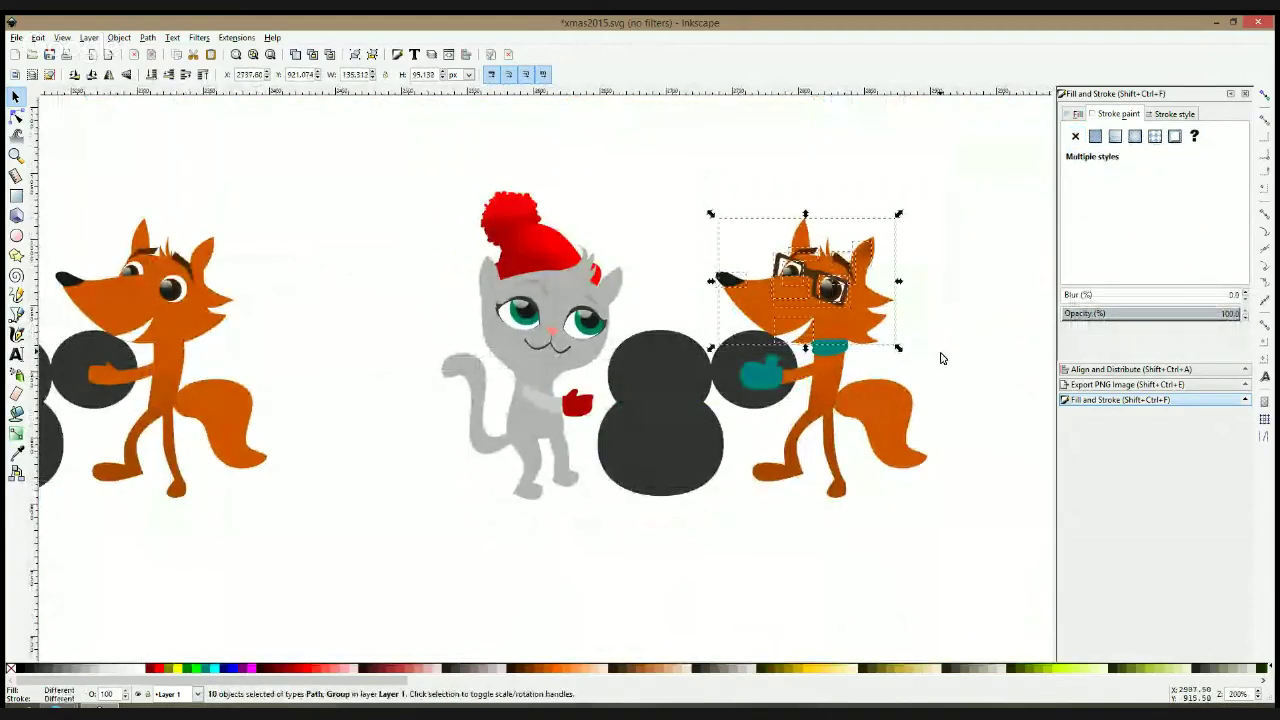
{"action": "key", "text": "ctrl+g"}
{"action": "left_click_drag", "start_coordinate": [410, 157], "coordinate": [560, 230]}
{"action": "left_click", "coordinate": [811, 247]}
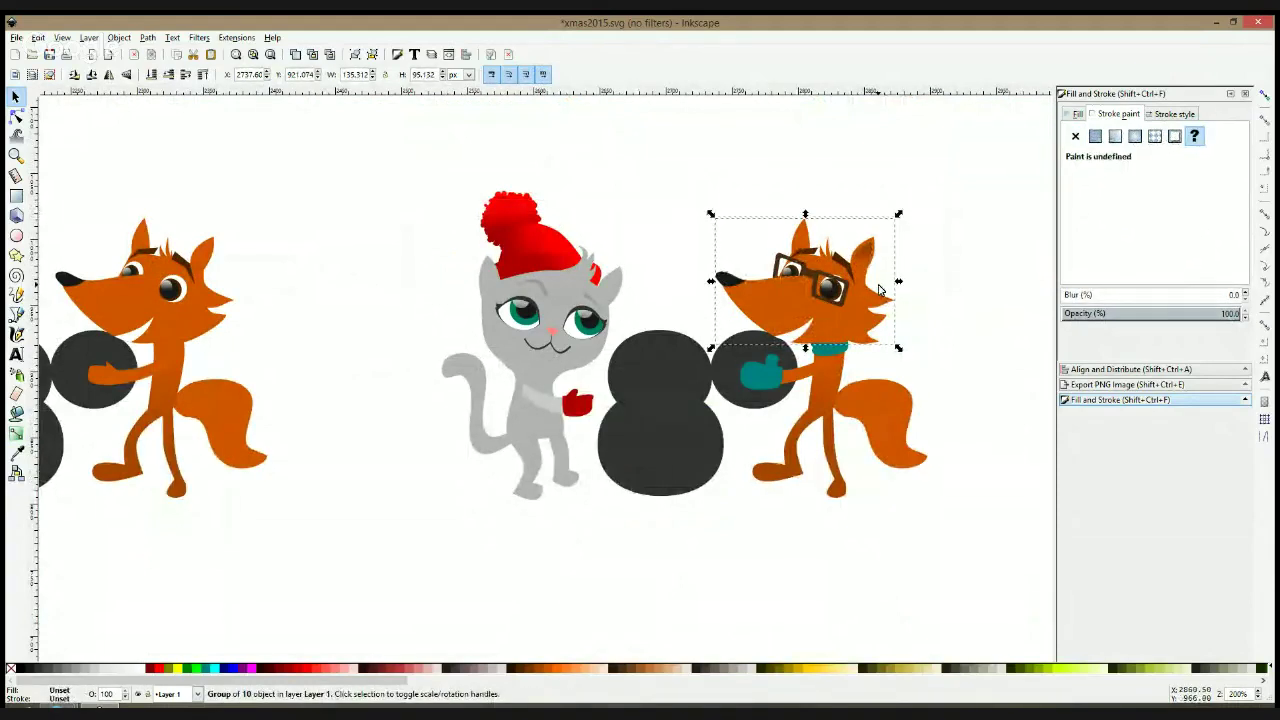
{"action": "scroll", "coordinate": [879, 290], "scroll_direction": "up", "scroll_amount": 3}
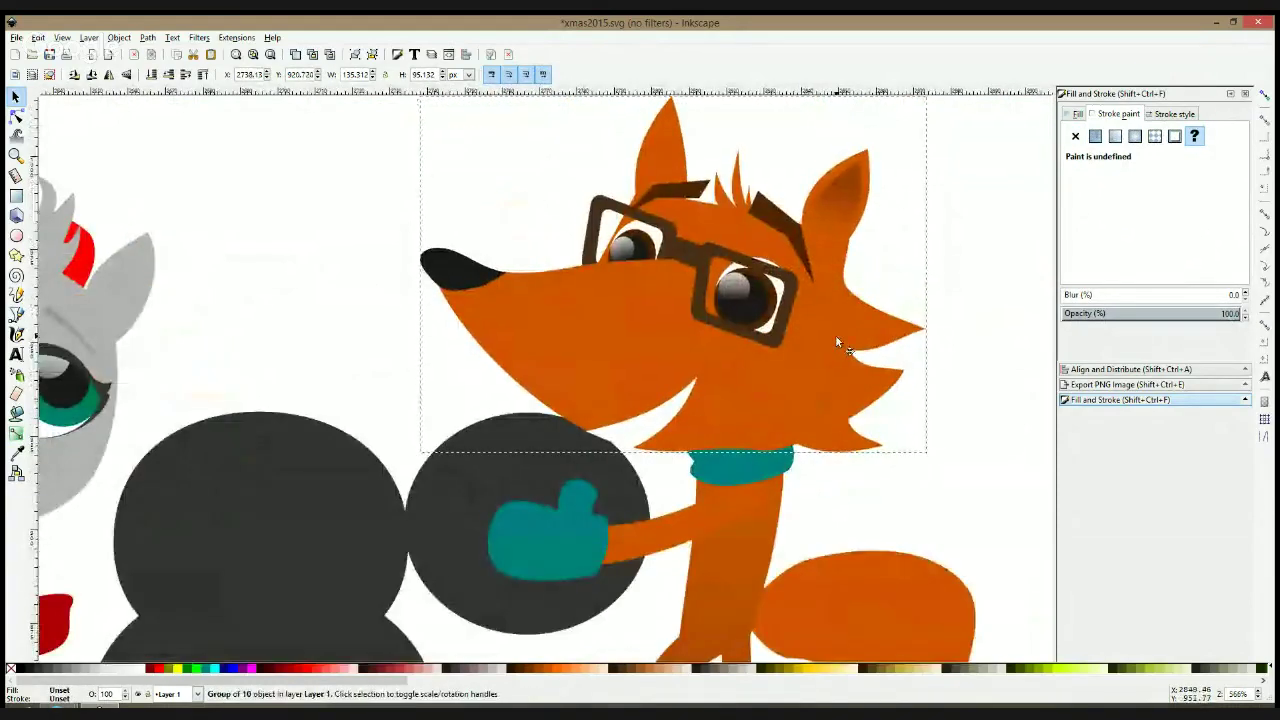
{"action": "left_click", "coordinate": [908, 417]}
Draw a narrow closed fold shape across the teal scarf, with its pointed tip sticking out past the front of the neck
{"action": "scroll", "coordinate": [884, 404], "scroll_direction": "down", "scroll_amount": 2}
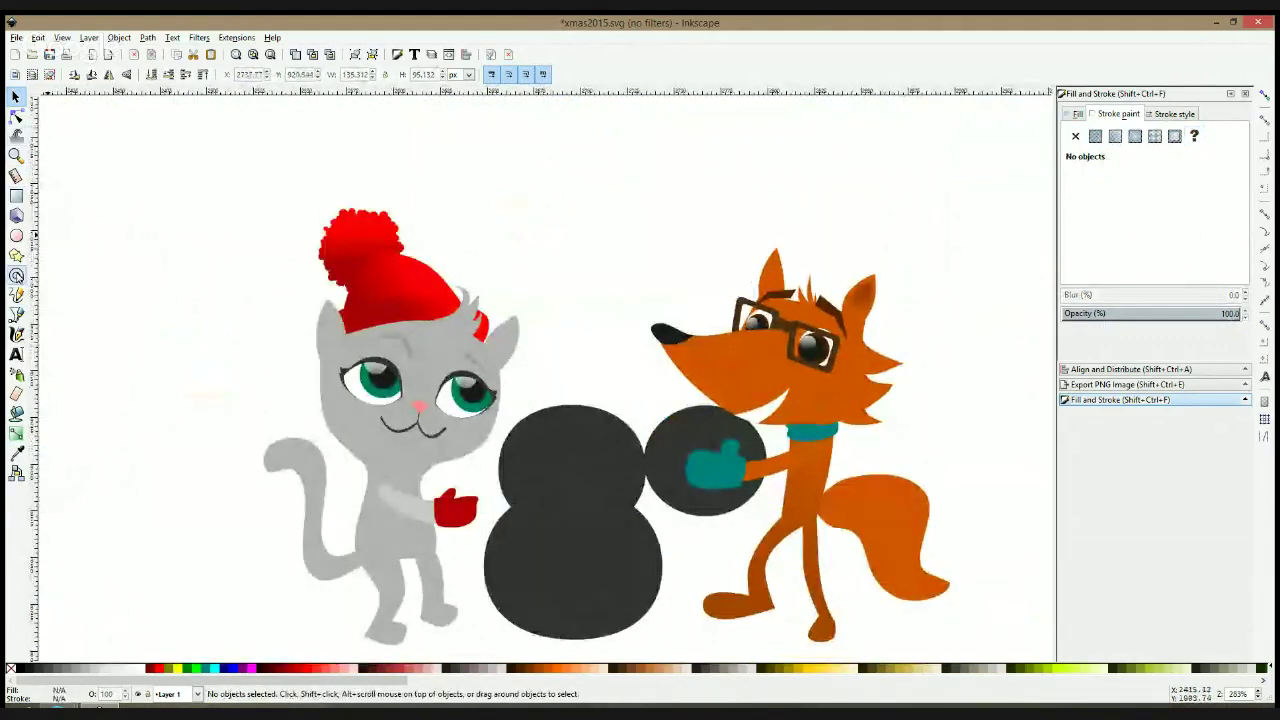
{"action": "left_click", "coordinate": [16, 314]}
{"action": "scroll", "coordinate": [812, 450], "scroll_direction": "up", "scroll_amount": 5}
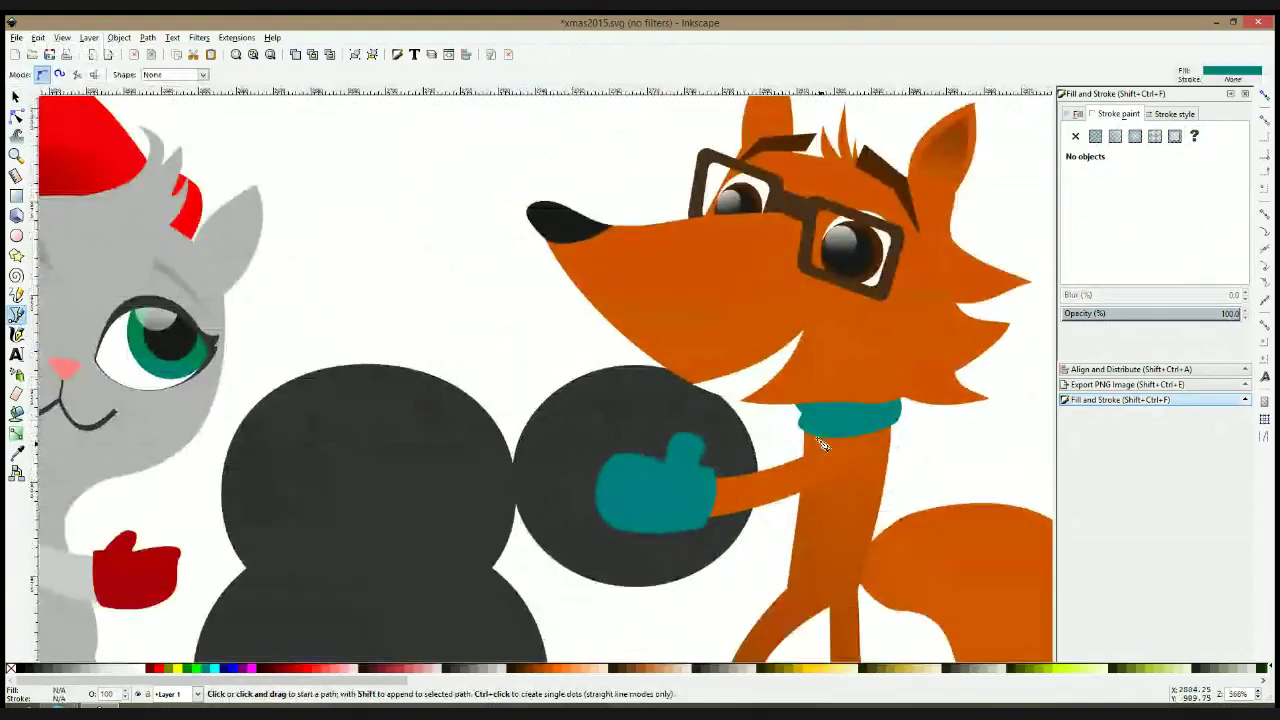
{"action": "key", "text": "space"}
{"action": "double_click", "coordinate": [823, 426]}
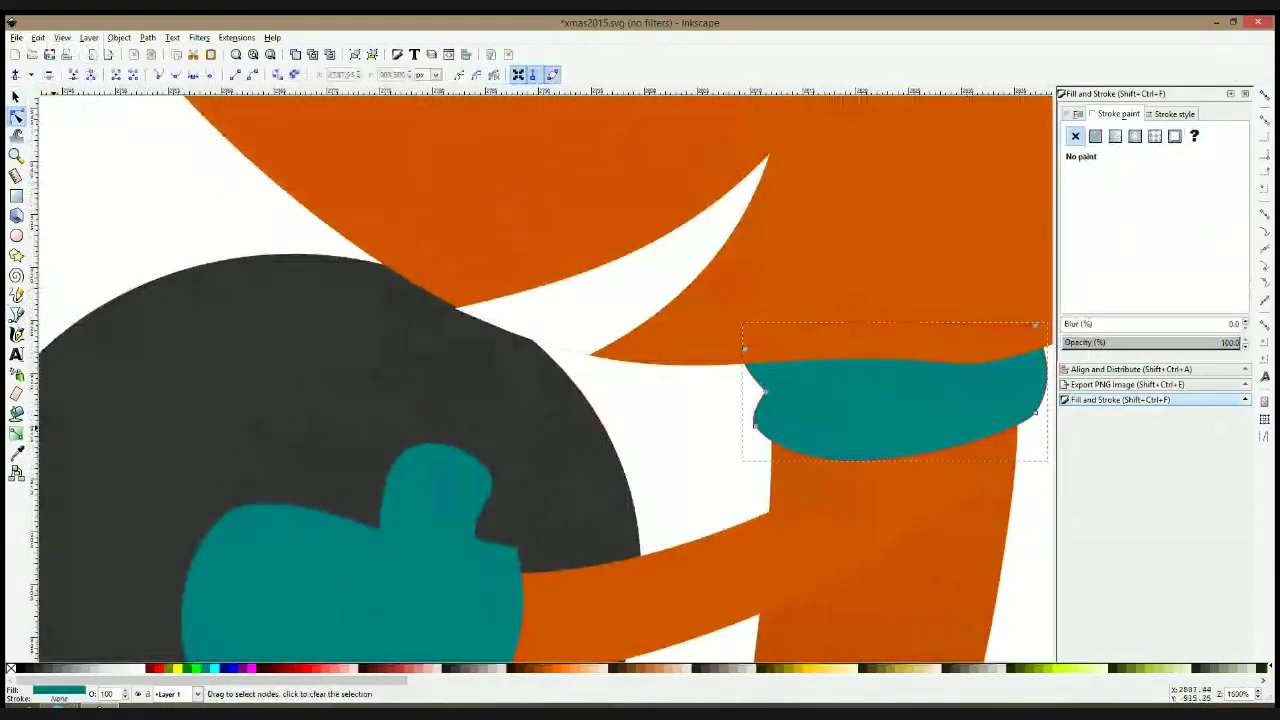
{"action": "left_click", "coordinate": [16, 315]}
{"action": "left_click", "coordinate": [731, 381]}
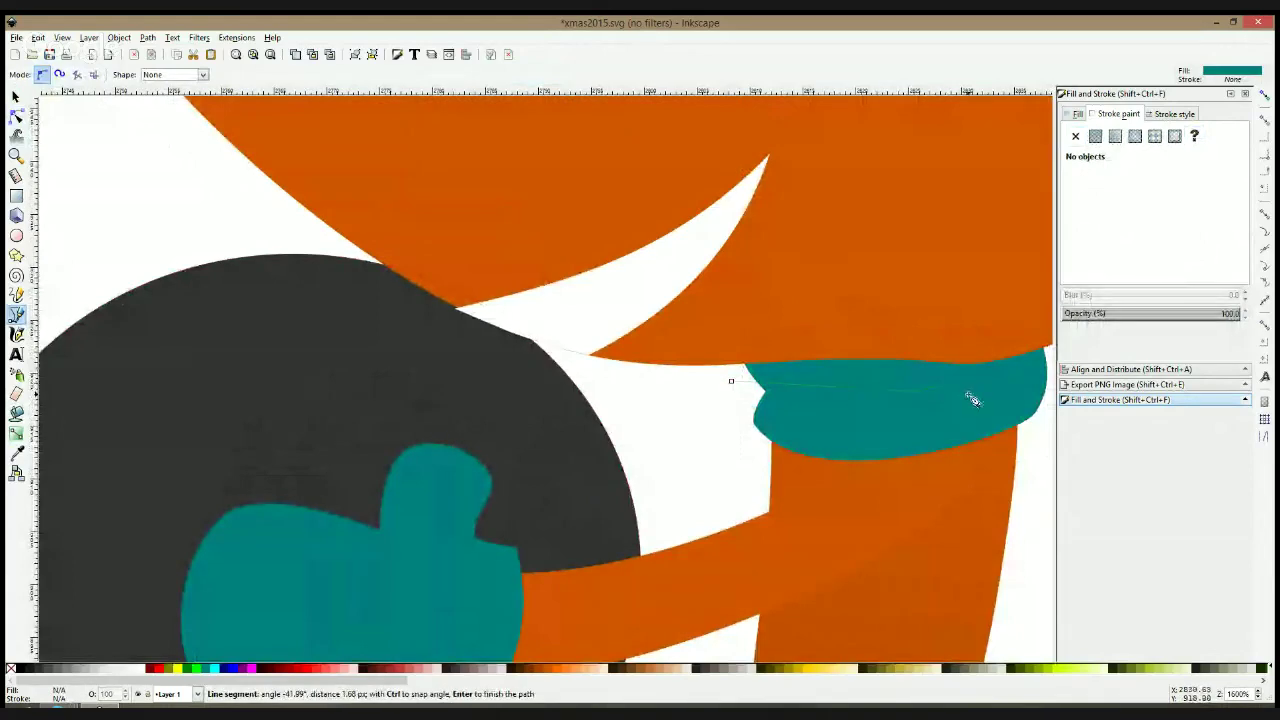
{"action": "left_click", "coordinate": [839, 403]}
{"action": "left_click", "coordinate": [731, 381]}
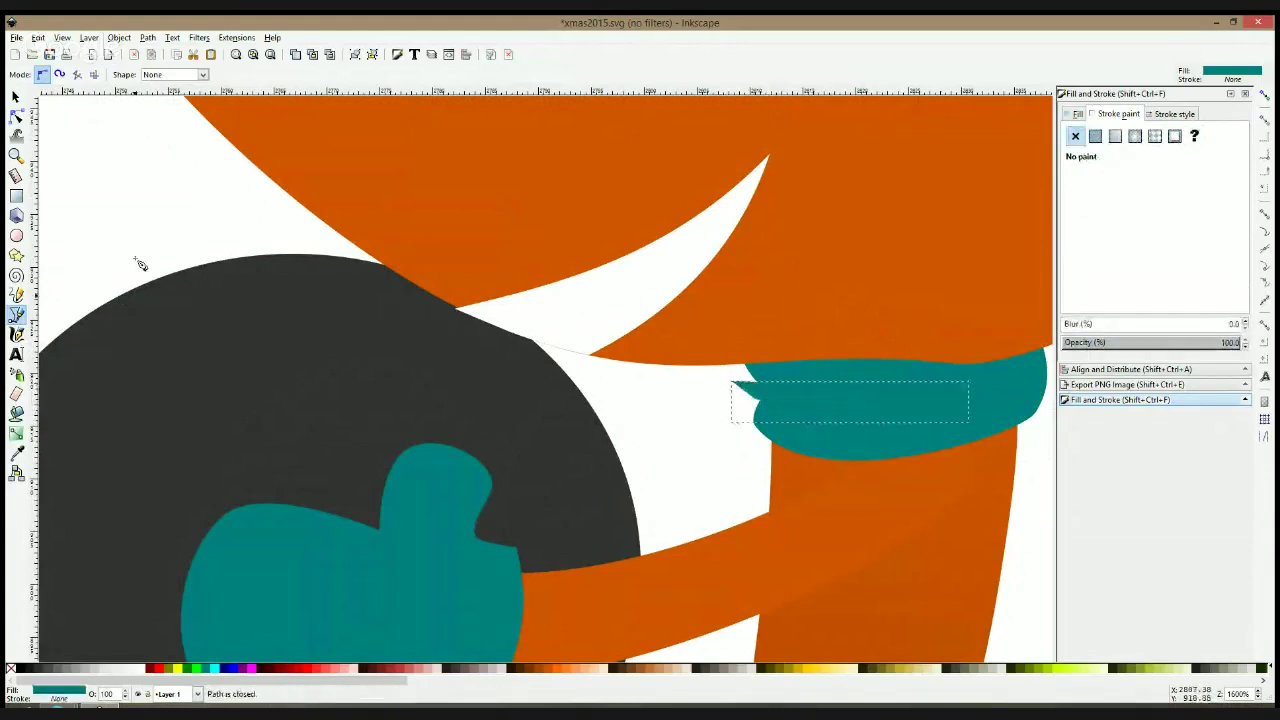
Fill the scarf's fold shape with dark teal 215e5e and round its two inner ends
{"action": "left_click_drag", "start_coordinate": [1158, 408], "coordinate": [1162, 274]}
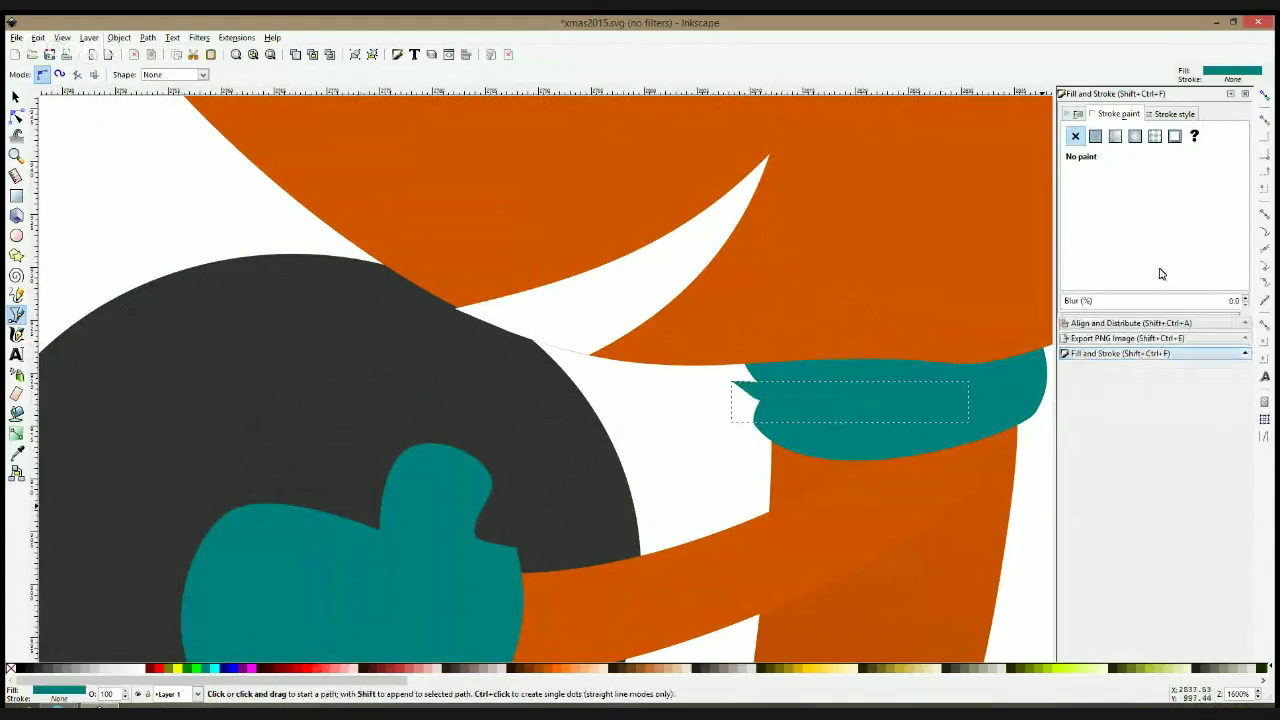
{"action": "left_click", "coordinate": [1160, 243]}
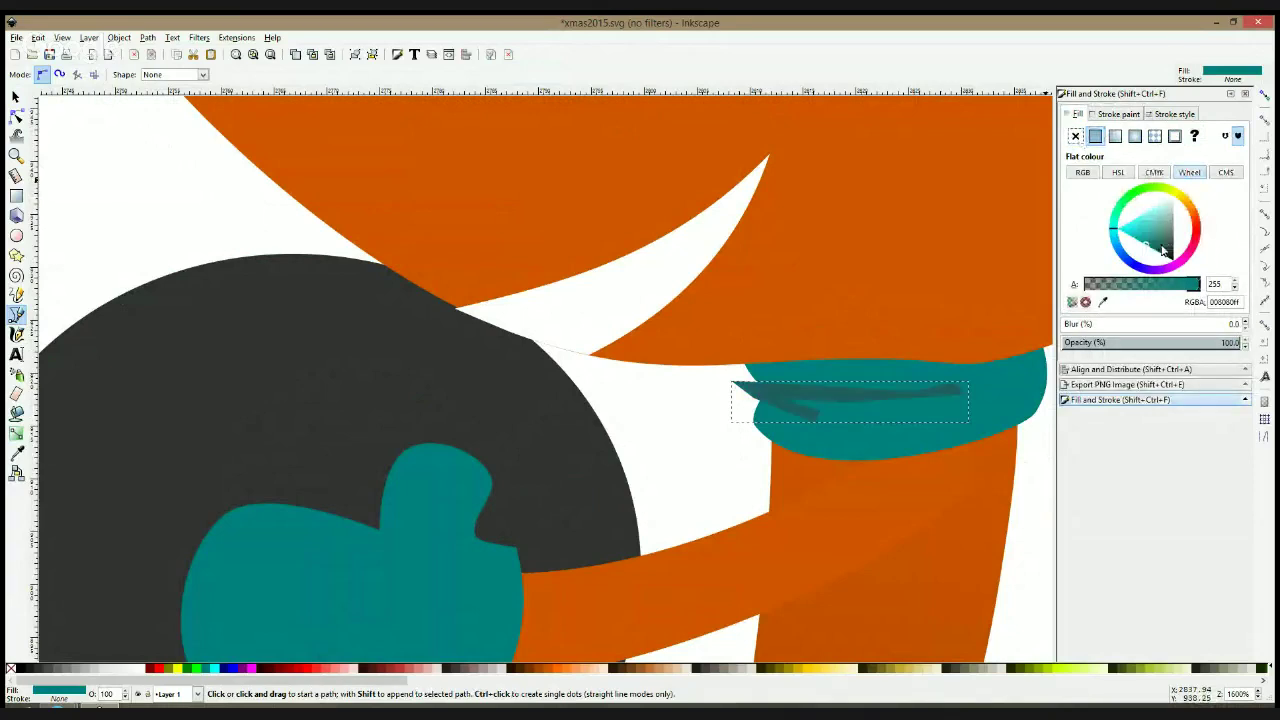
{"action": "left_click", "coordinate": [16, 116]}
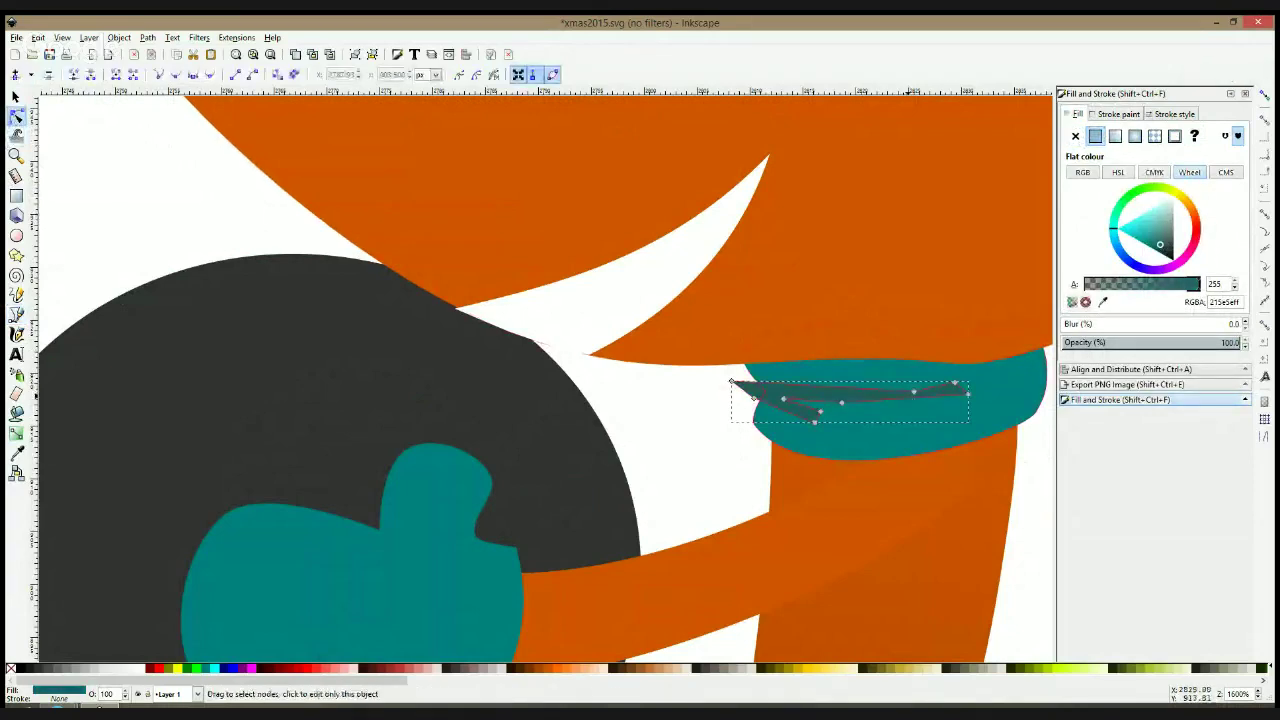
{"action": "left_click", "coordinate": [969, 394], "text": "ctrl"}
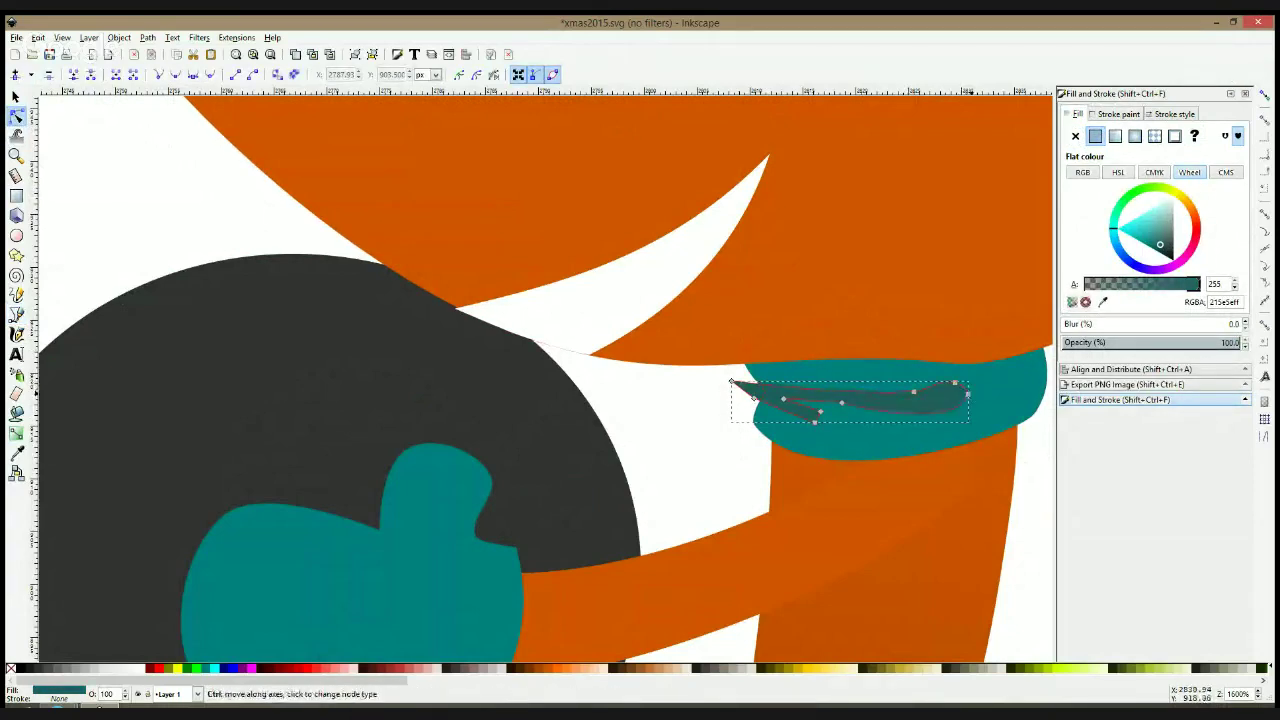
{"action": "left_click_drag", "start_coordinate": [845, 405], "coordinate": [790, 421]}
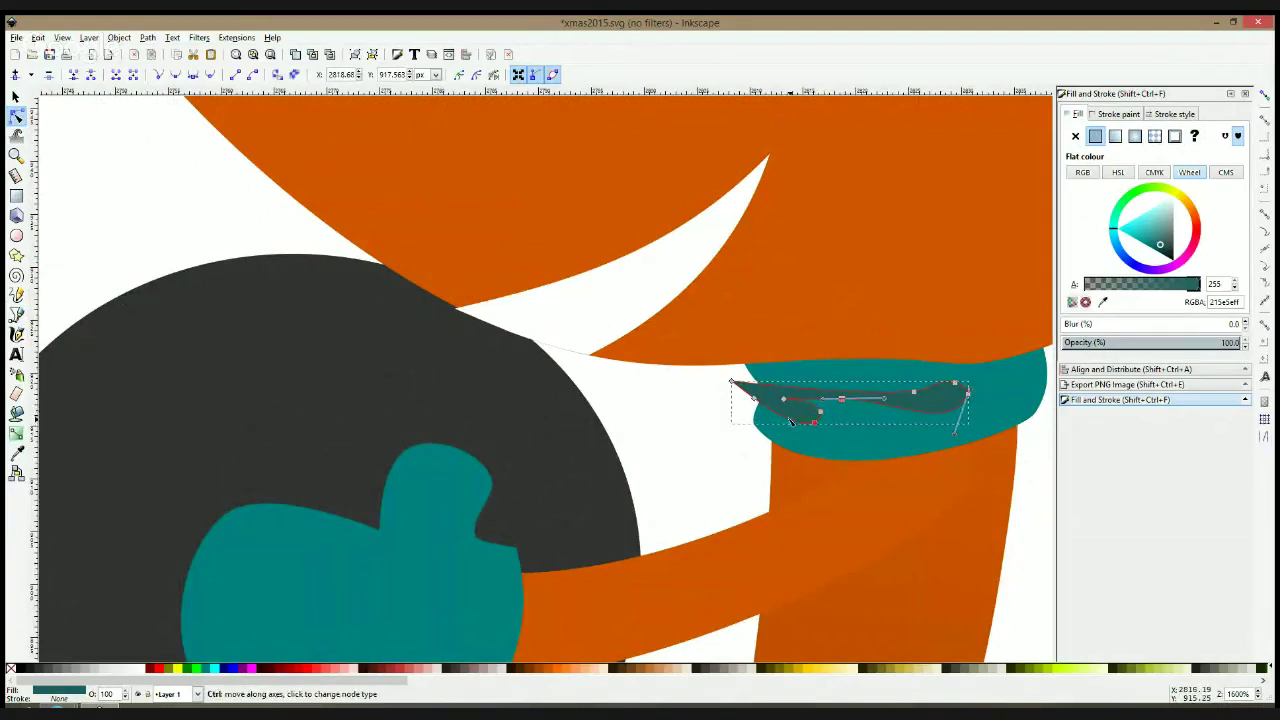
Trim the dark fold to the scarf's outline by intersecting it with a copy of the scarf
{"action": "key", "text": "s"}
{"action": "left_click", "coordinate": [781, 372]}
{"action": "key", "text": "Home"}
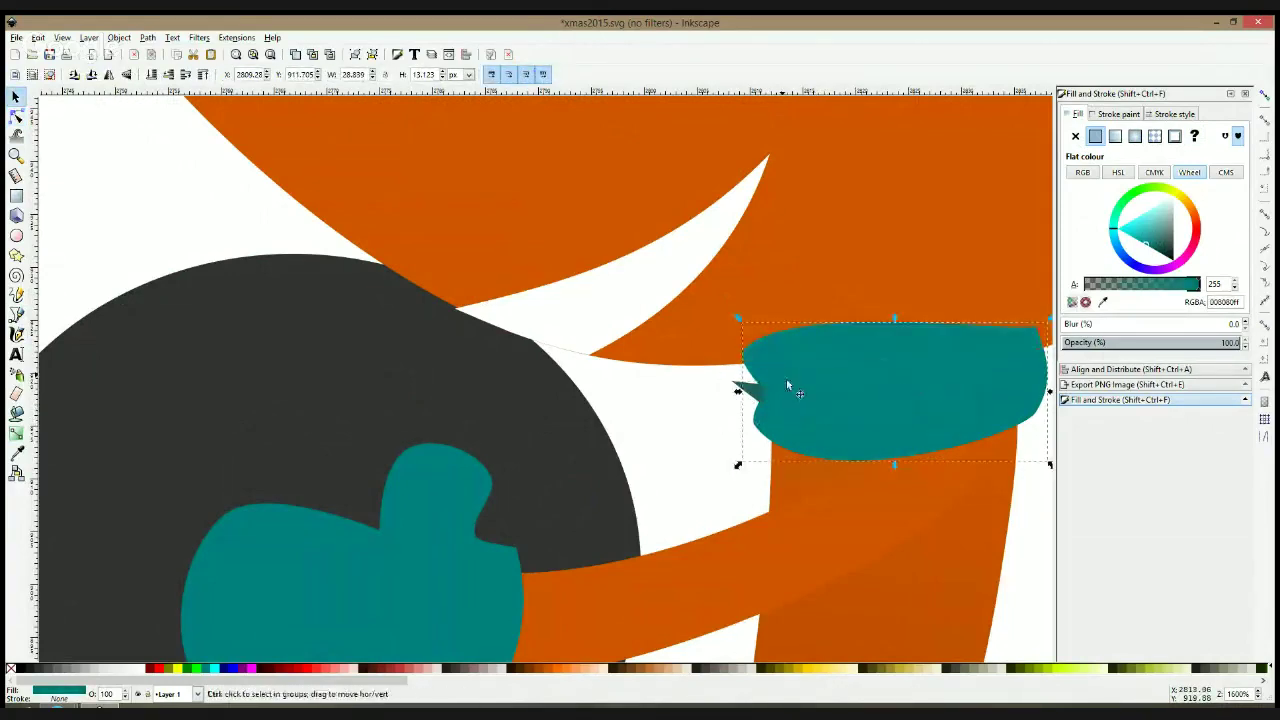
{"action": "left_click", "coordinate": [754, 396], "text": "shift"}
{"action": "key", "text": "ctrl+asterisk"}
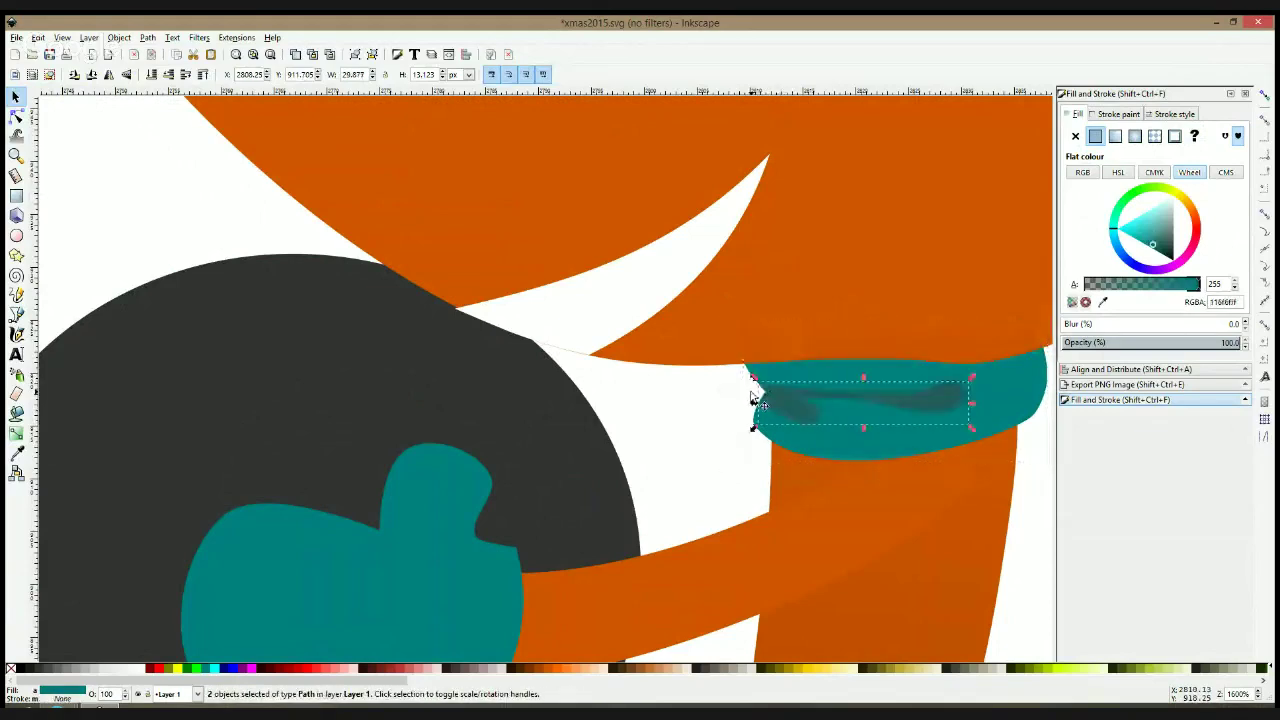
{"action": "key", "text": "Escape"}
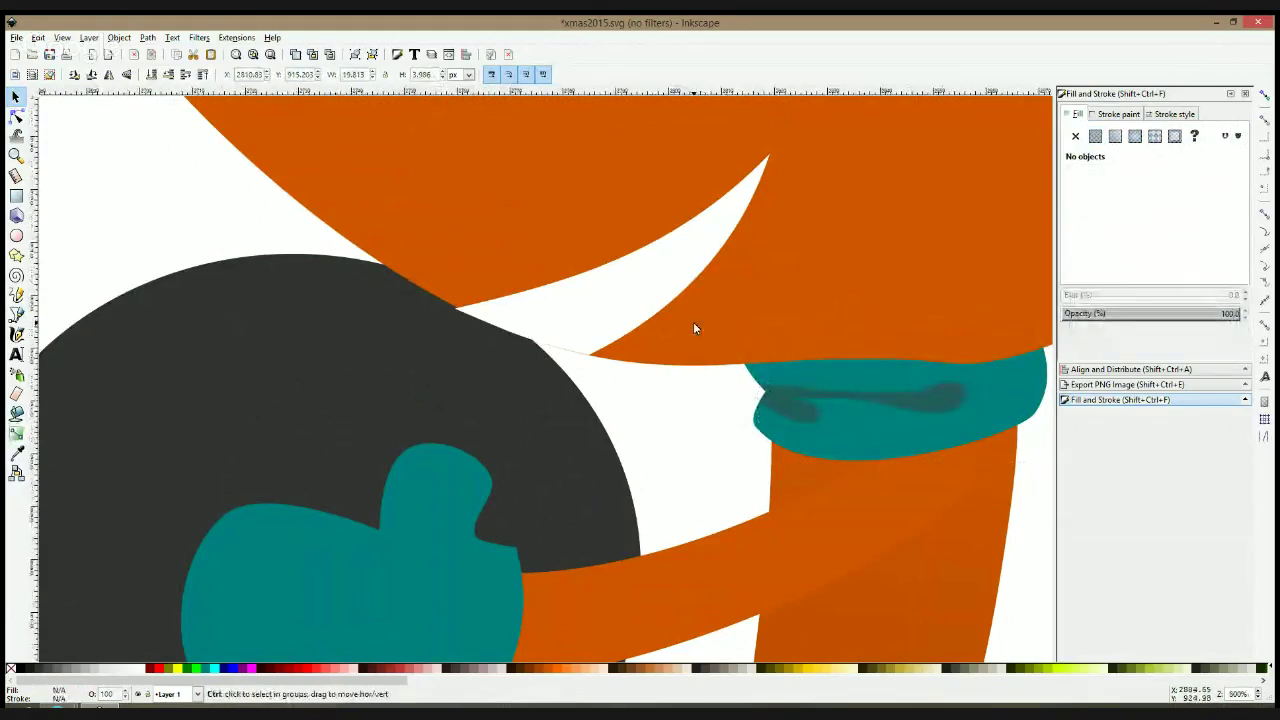
Draw a closed scarf tail with five pointed fringe strands, about 37.6 by 19.8 px, trailing from the back of the fox's neck
{"action": "scroll", "coordinate": [692, 322], "scroll_direction": "down", "scroll_amount": 3}
{"action": "scroll", "coordinate": [846, 355], "scroll_direction": "up", "scroll_amount": 3}
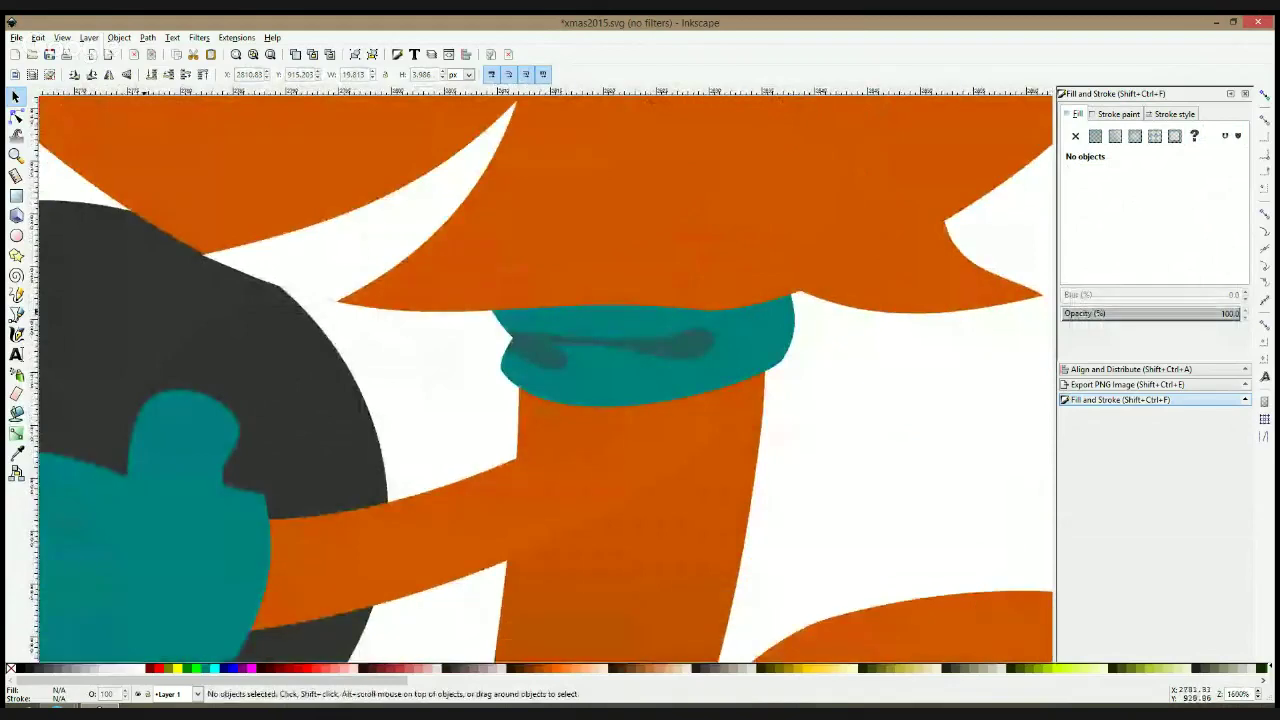
{"action": "left_click", "coordinate": [18, 314]}
{"action": "left_click", "coordinate": [769, 323]}
{"action": "left_click", "coordinate": [850, 323]}
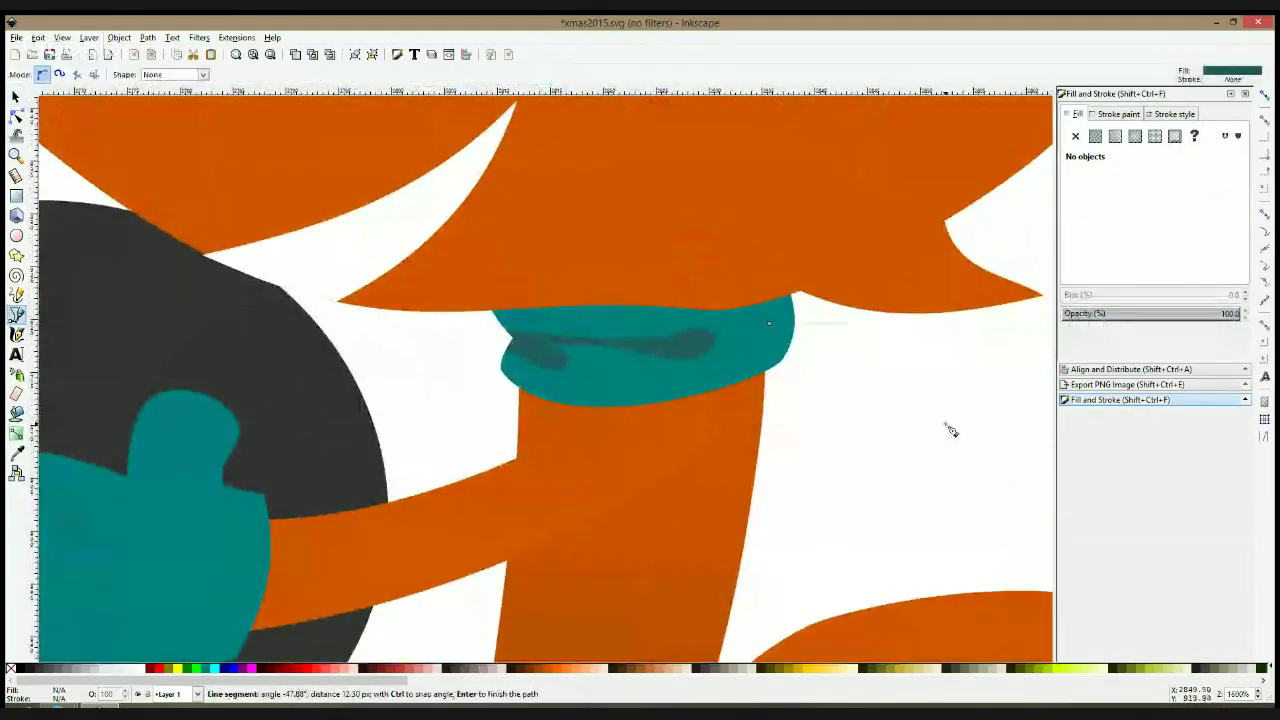
{"action": "left_click", "coordinate": [948, 426]}
{"action": "scroll", "coordinate": [1030, 428], "scroll_direction": "down", "scroll_amount": 5}
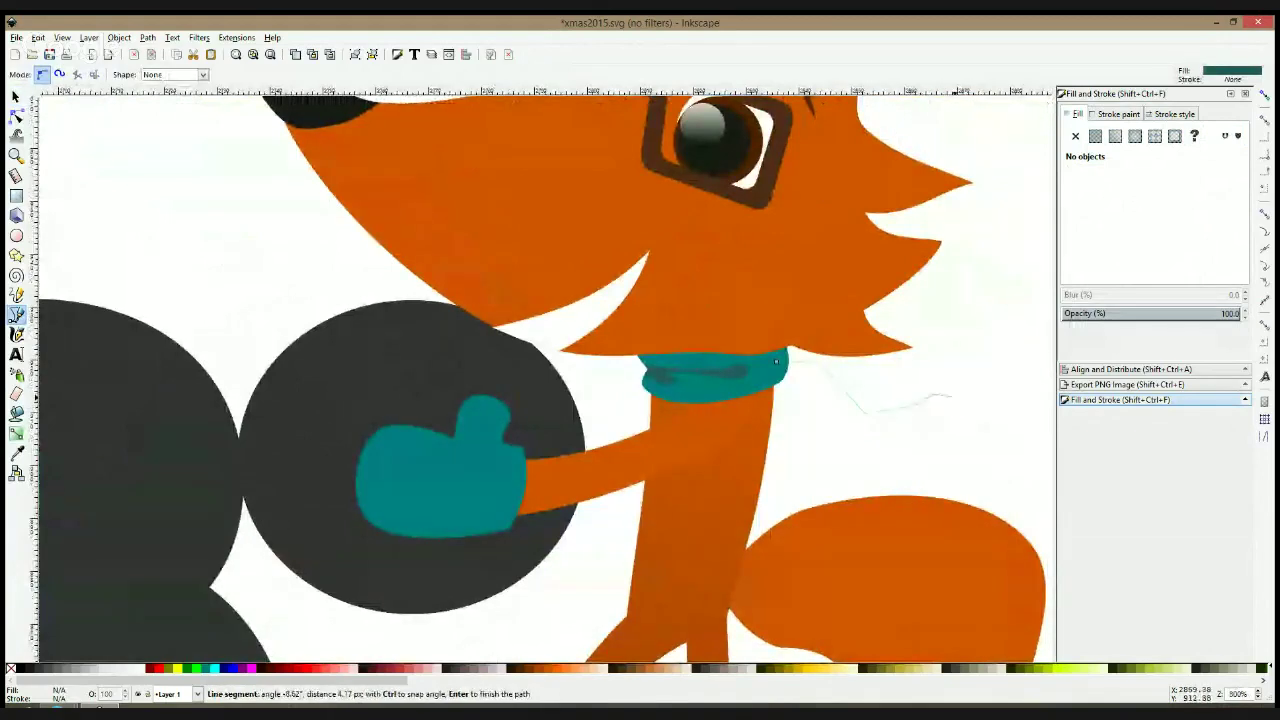
{"action": "left_click", "coordinate": [934, 405]}
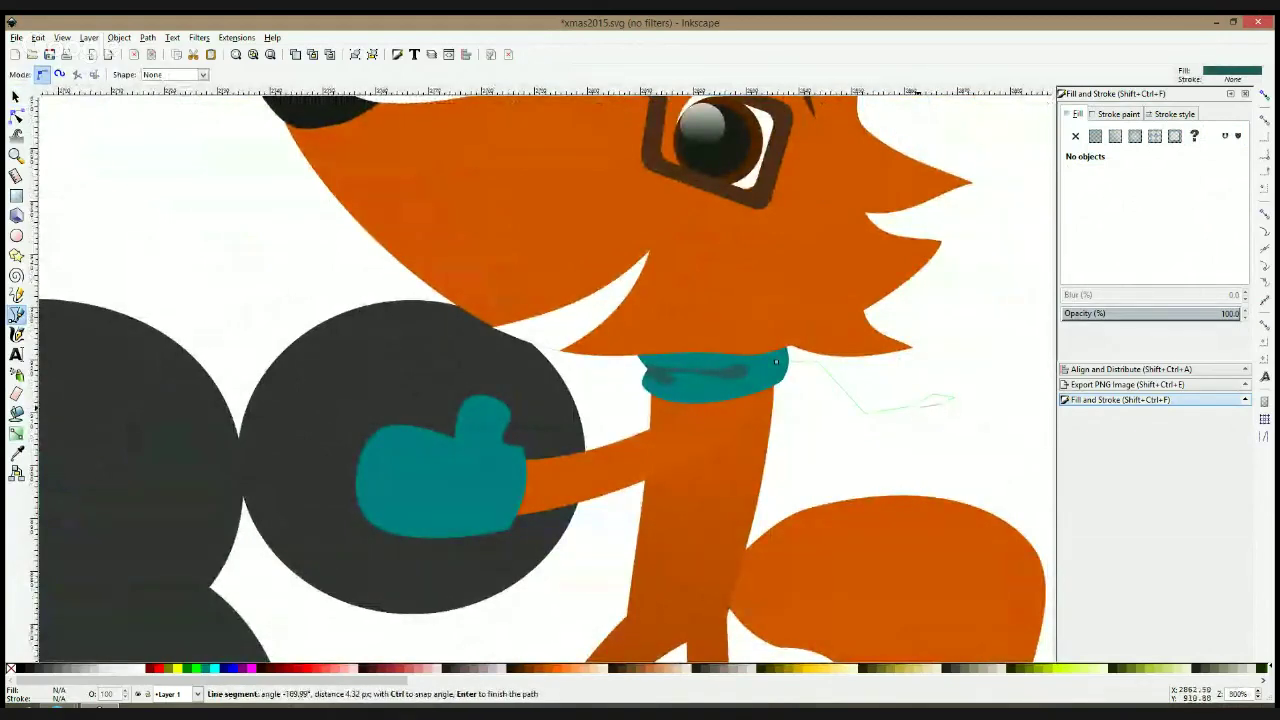
{"action": "left_click", "coordinate": [971, 410]}
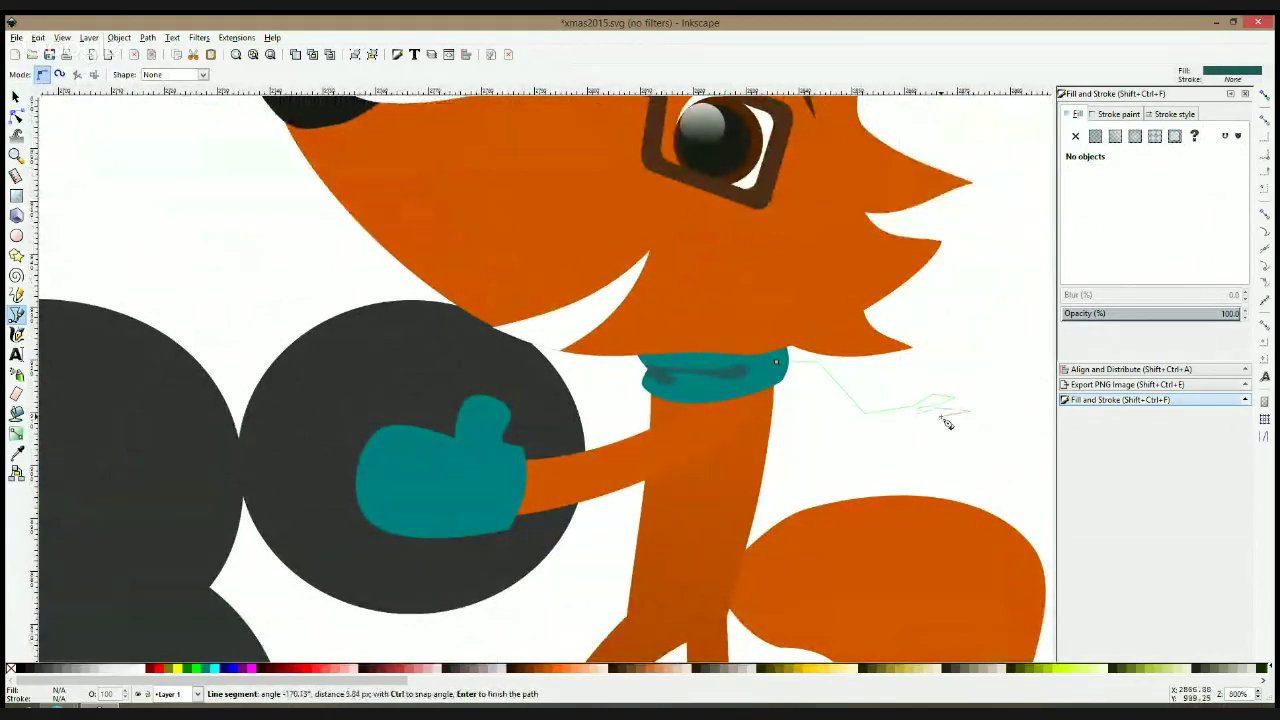
{"action": "left_click", "coordinate": [925, 418]}
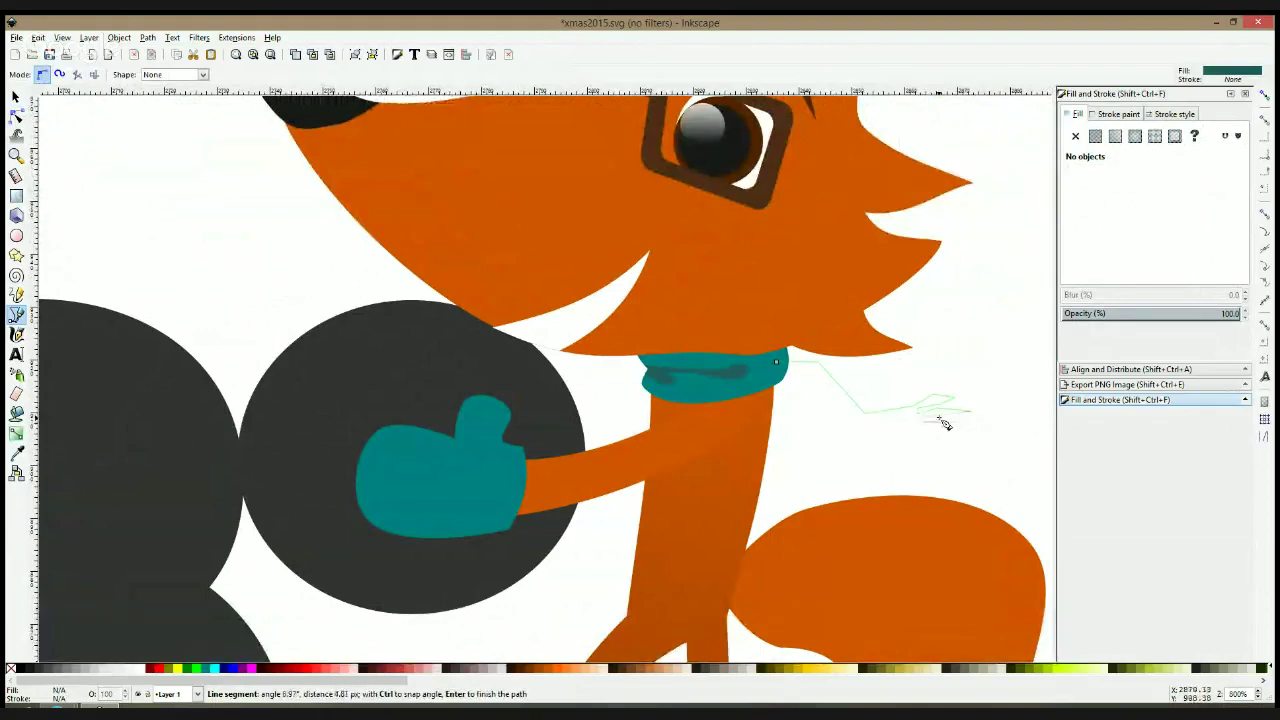
{"action": "left_click", "coordinate": [976, 429]}
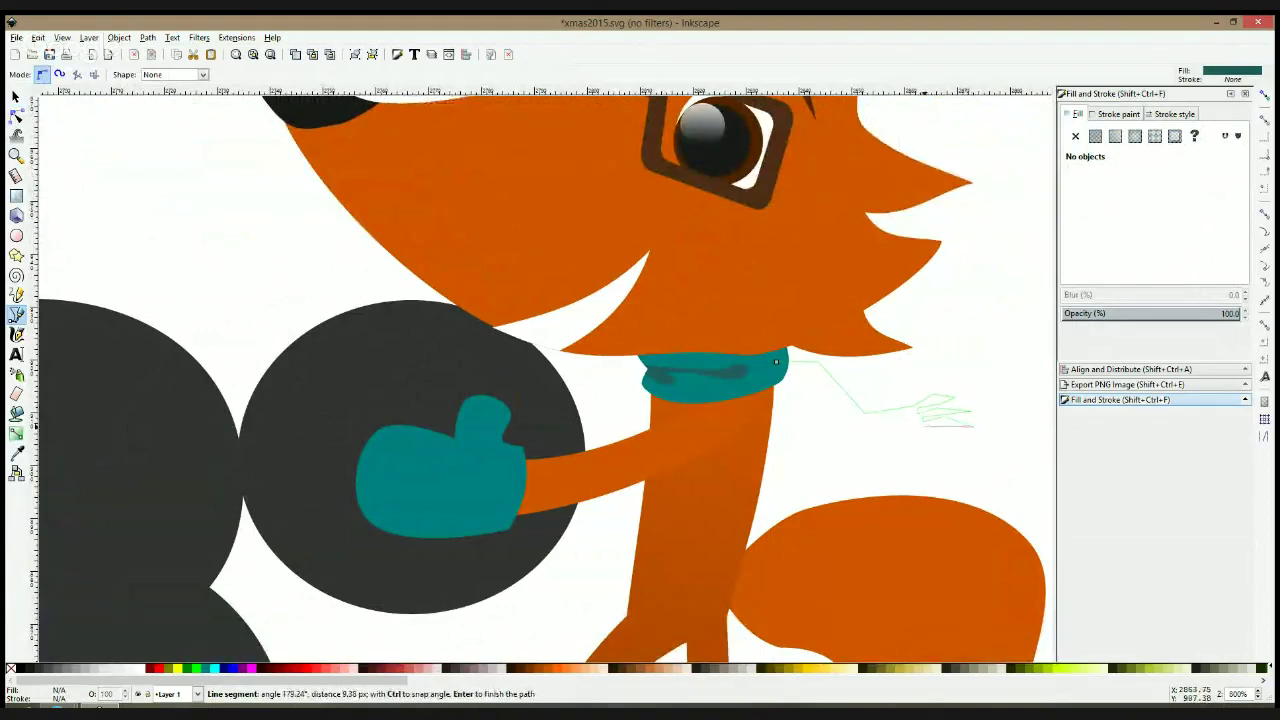
{"action": "left_click", "coordinate": [933, 433]}
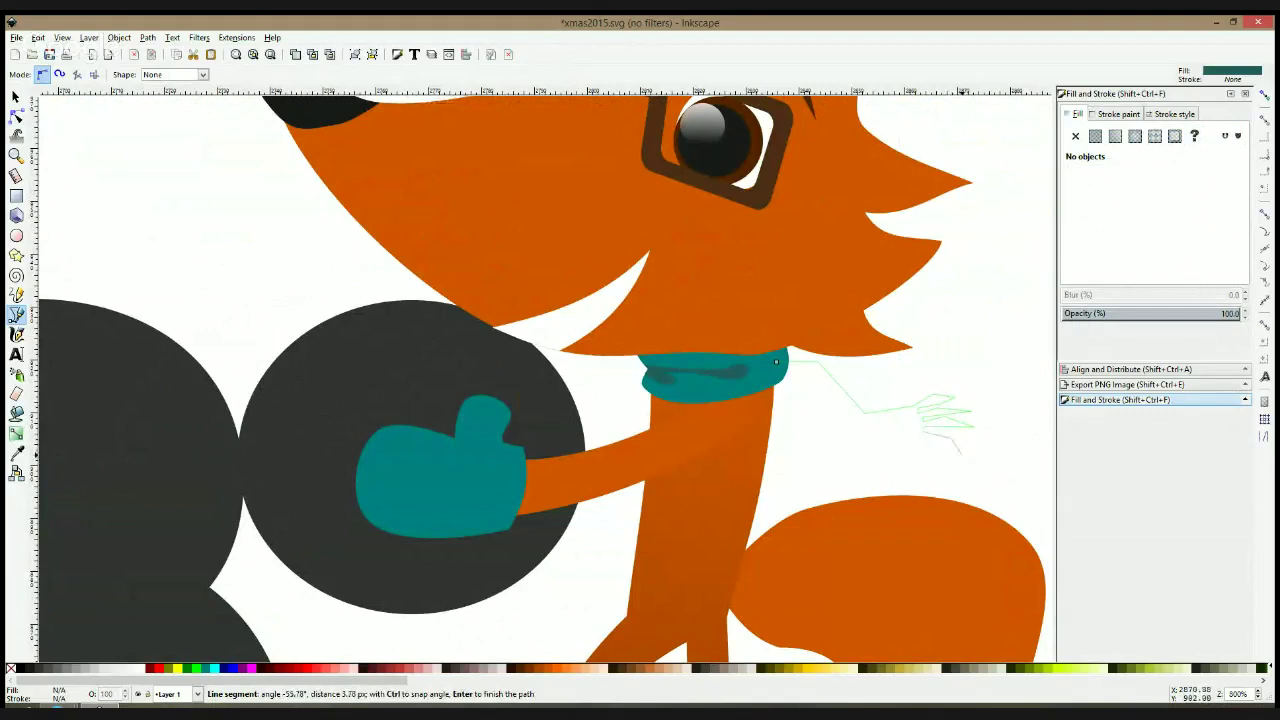
{"action": "left_click", "coordinate": [950, 452]}
{"action": "left_click", "coordinate": [930, 455]}
{"action": "left_click", "coordinate": [957, 466]}
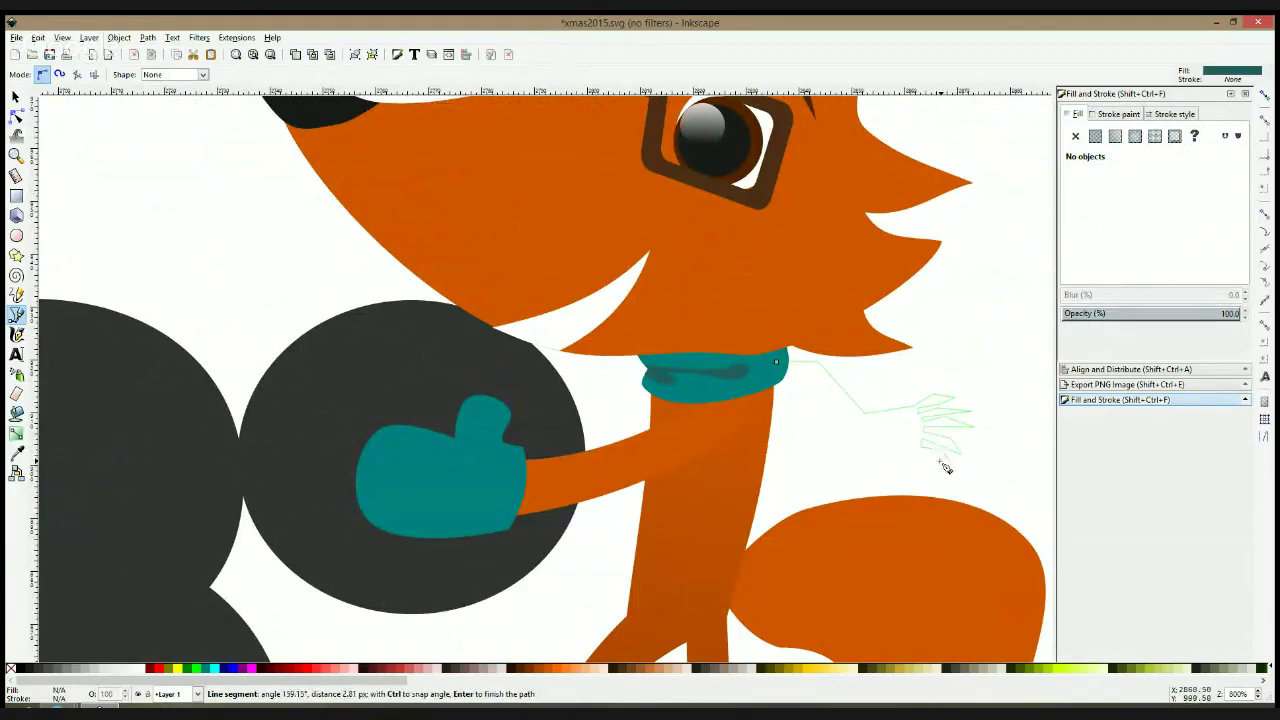
{"action": "left_click", "coordinate": [870, 456]}
{"action": "left_click", "coordinate": [781, 374]}
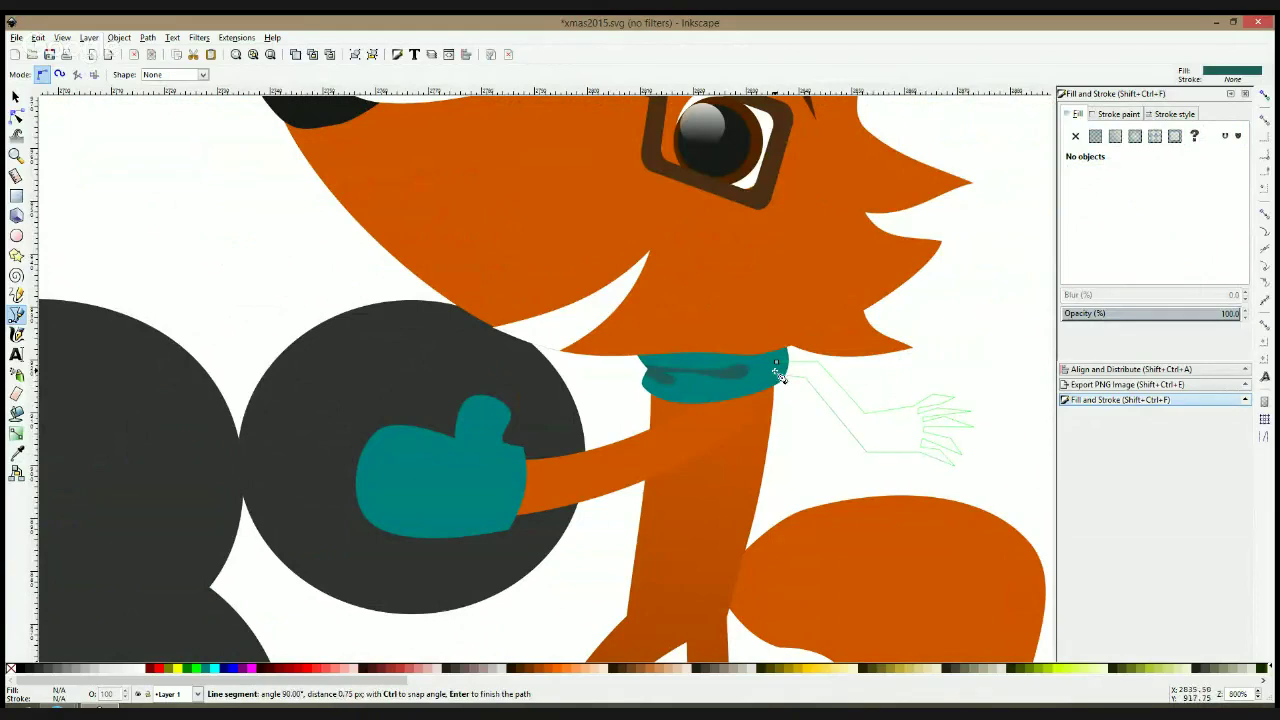
{"action": "left_click", "coordinate": [777, 365]}
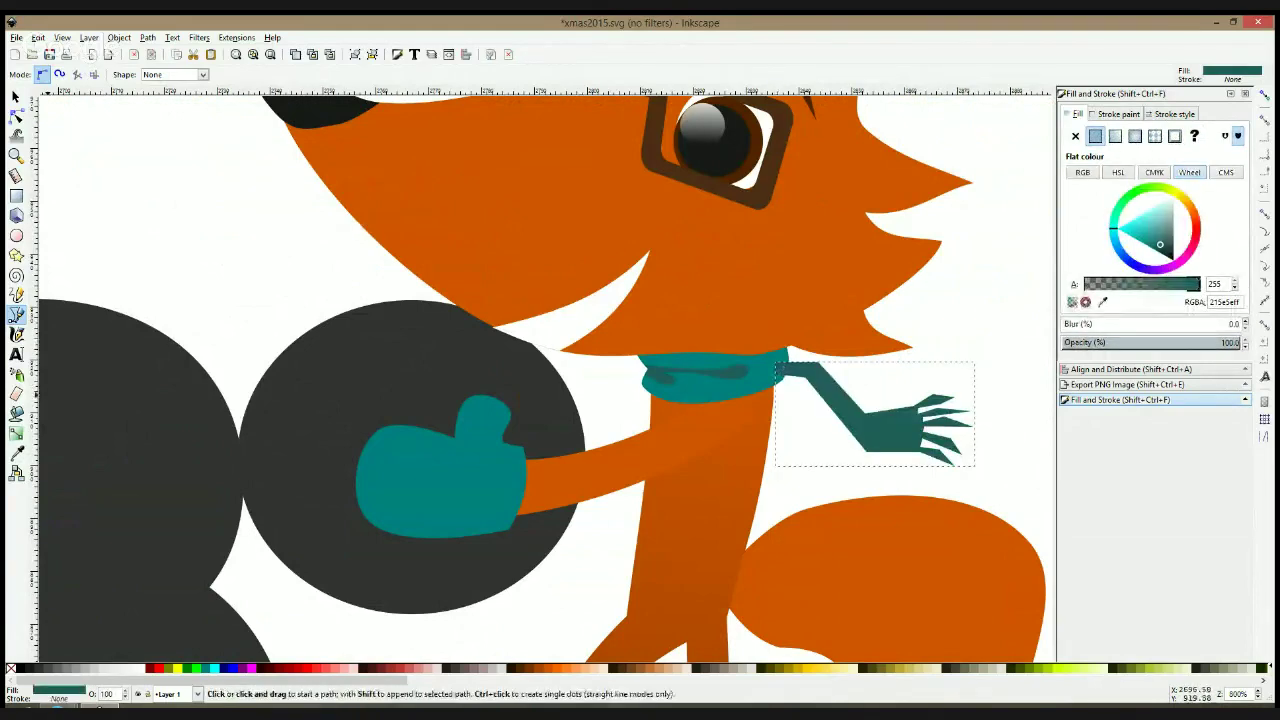
Apply a linear gradient to the scarf tail, from dark teal 215e5e at the neck to the mitten's teal 008080
{"action": "key", "text": "g"}
{"action": "left_click_drag", "start_coordinate": [809, 371], "coordinate": [863, 414]}
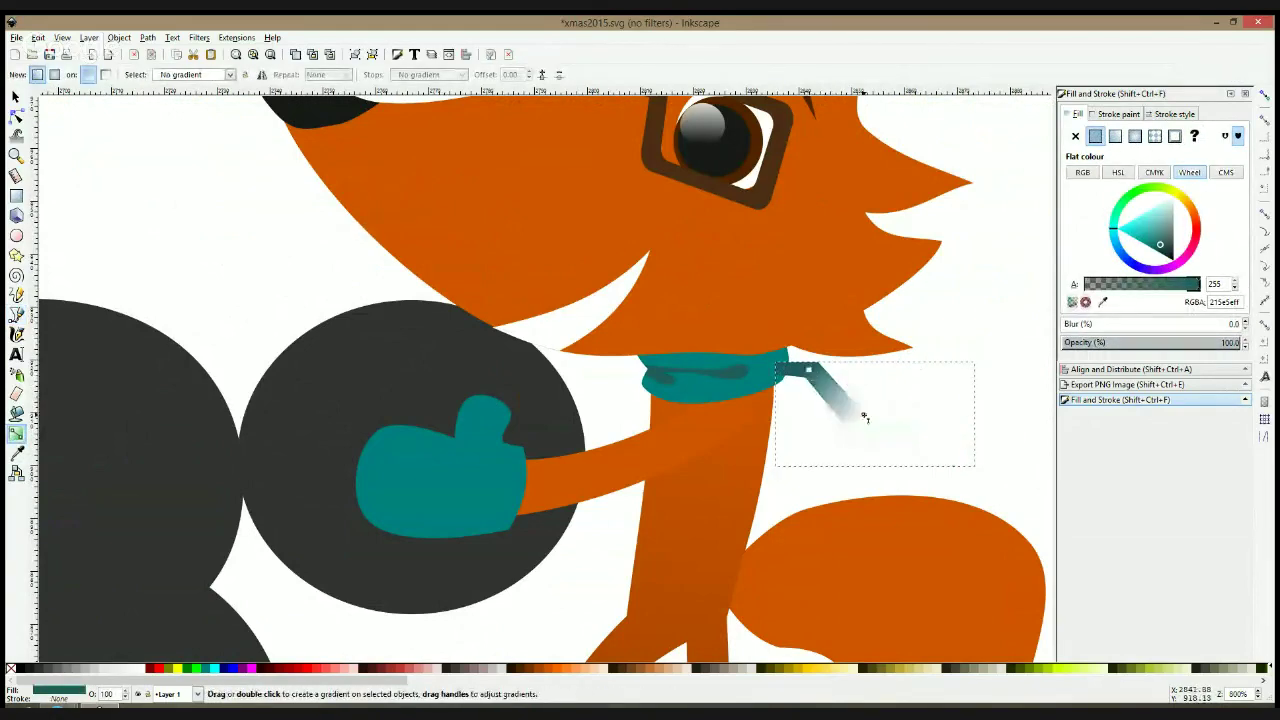
{"action": "left_click", "coordinate": [16, 452]}
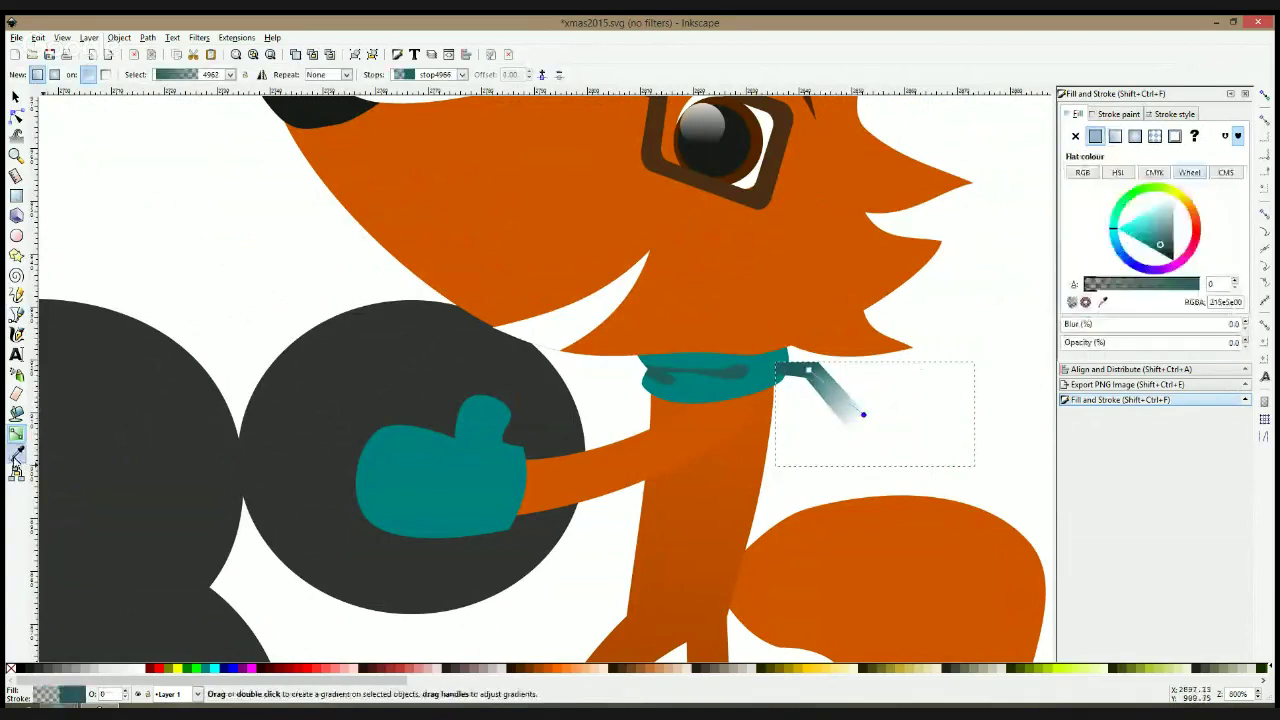
{"action": "left_click", "coordinate": [505, 470]}
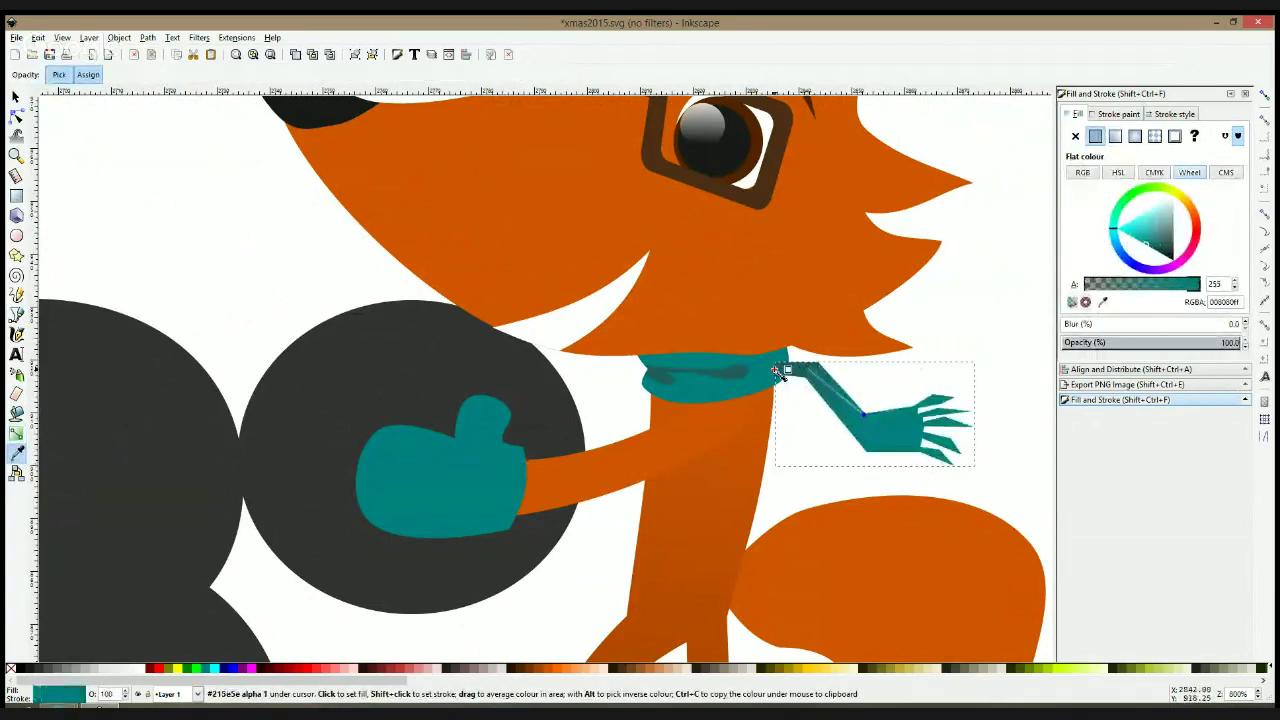
{"action": "key", "text": "s"}
Smooth the scarf tail's bends into flowing curves and bow its upper edge before the fringe slightly inward
{"action": "left_click", "coordinate": [16, 117]}
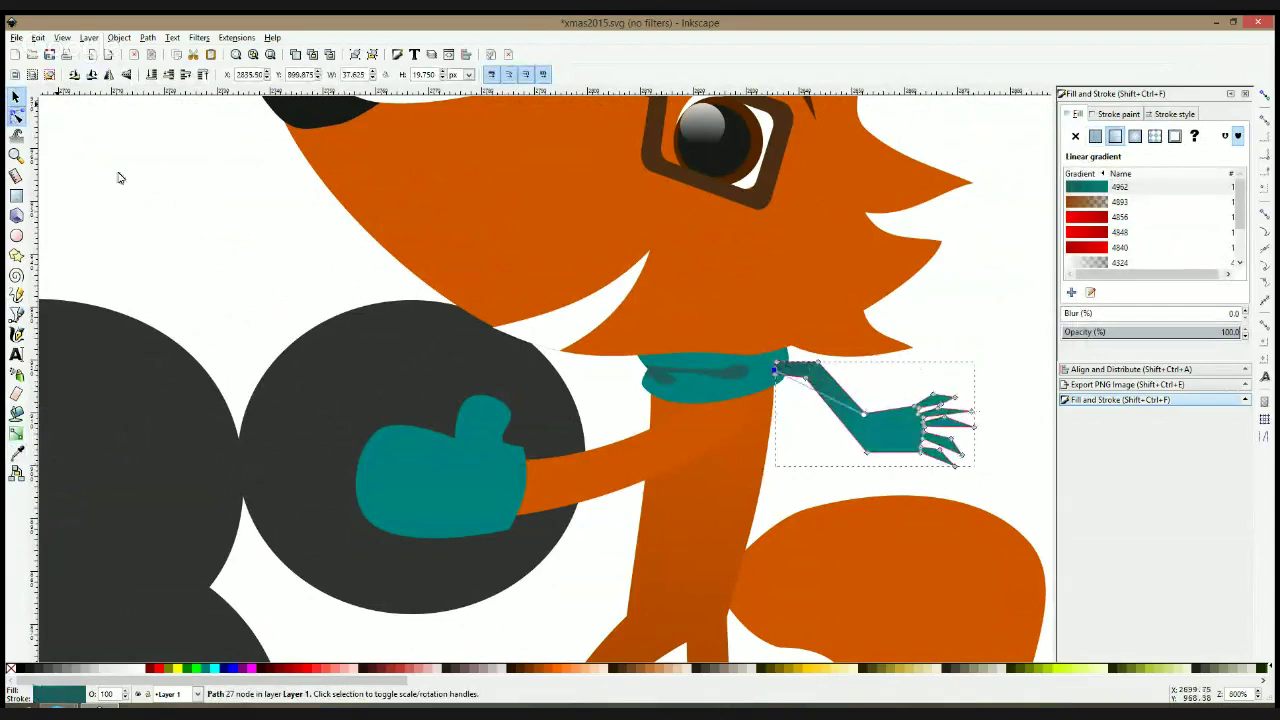
{"action": "left_click", "coordinate": [842, 370]}
{"action": "scroll", "coordinate": [897, 376], "scroll_direction": "up", "scroll_amount": 2}
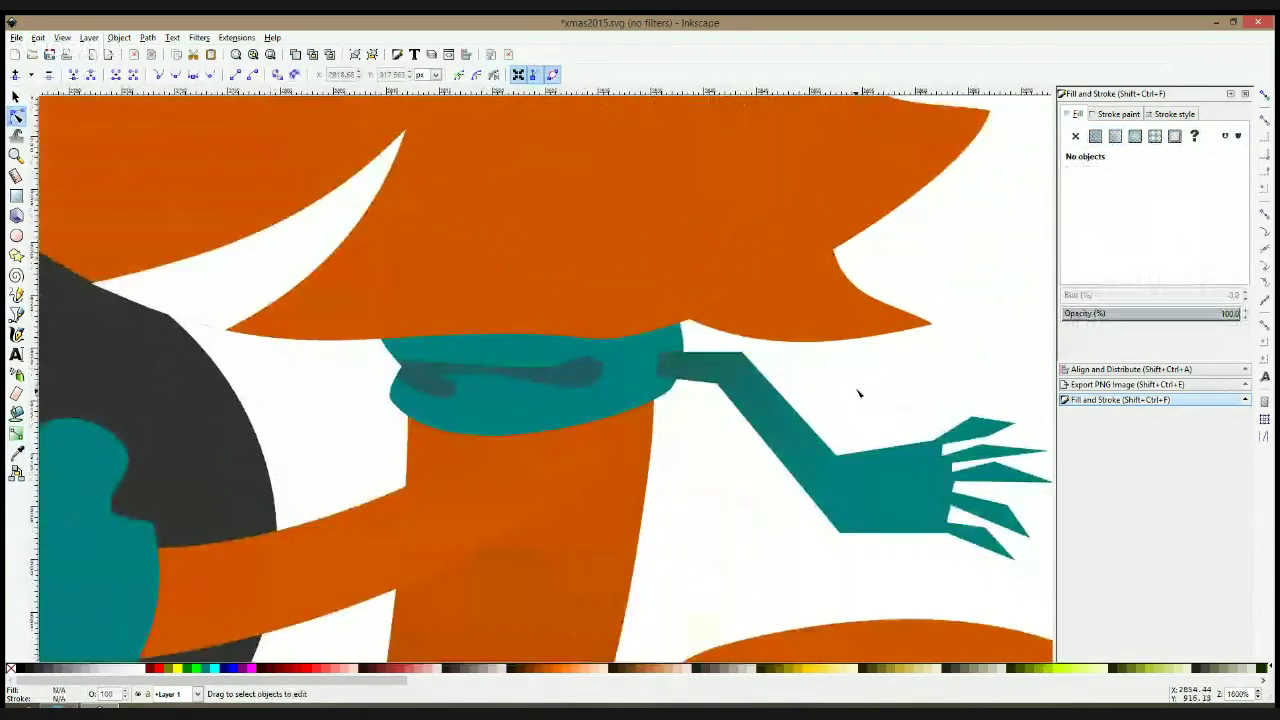
{"action": "left_click", "coordinate": [790, 400]}
{"action": "left_click", "coordinate": [742, 353], "text": "ctrl"}
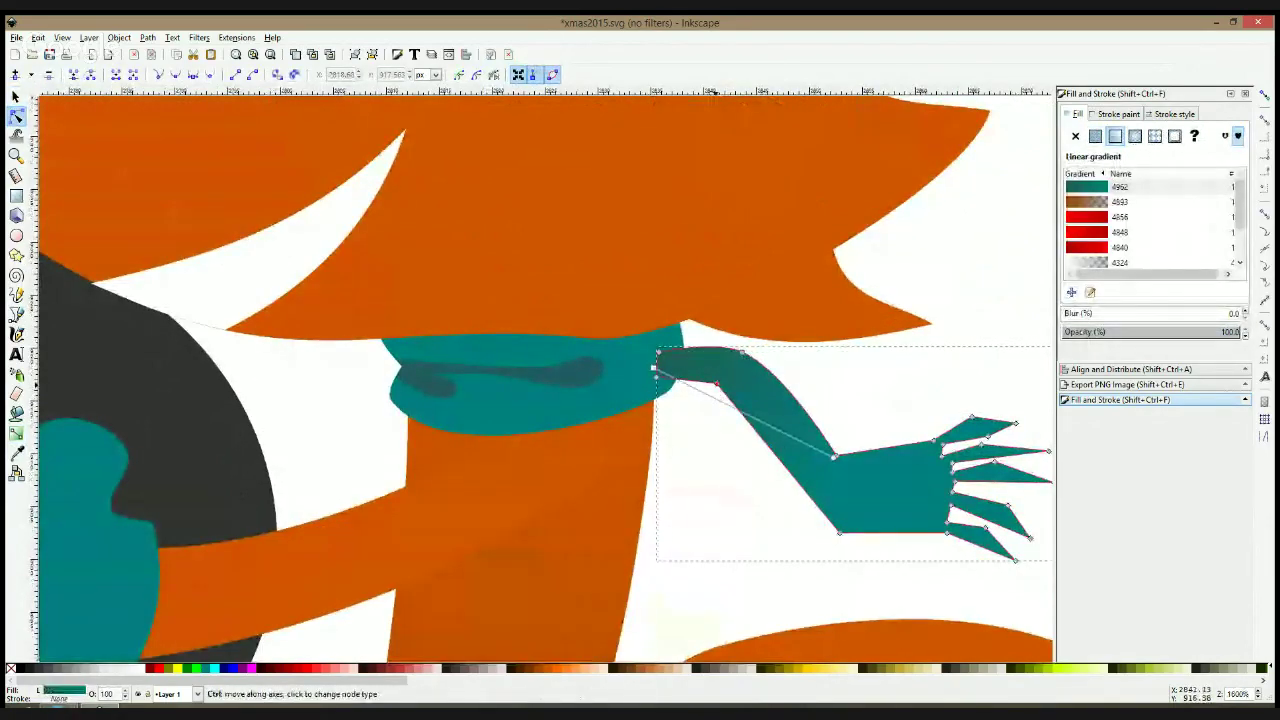
{"action": "left_click", "coordinate": [717, 384], "text": "ctrl"}
{"action": "left_click", "coordinate": [840, 533], "text": "ctrl"}
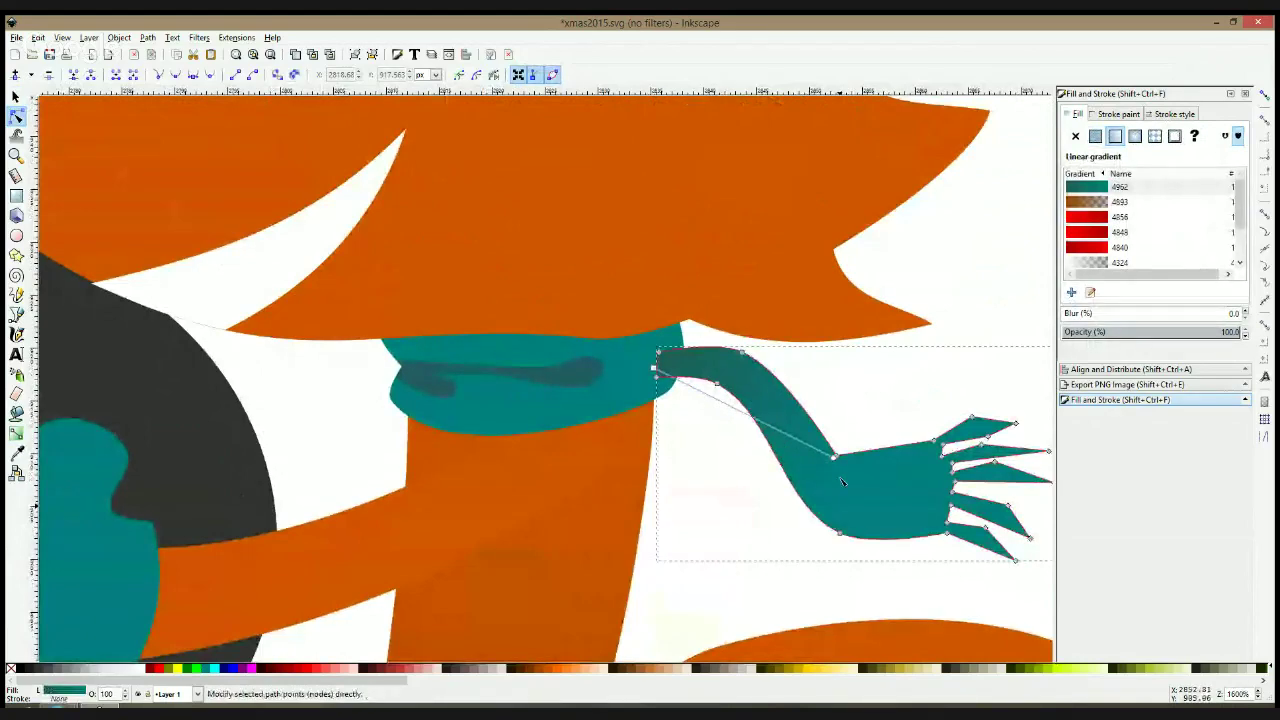
{"action": "left_click", "coordinate": [887, 436]}
{"action": "left_click", "coordinate": [889, 452]}
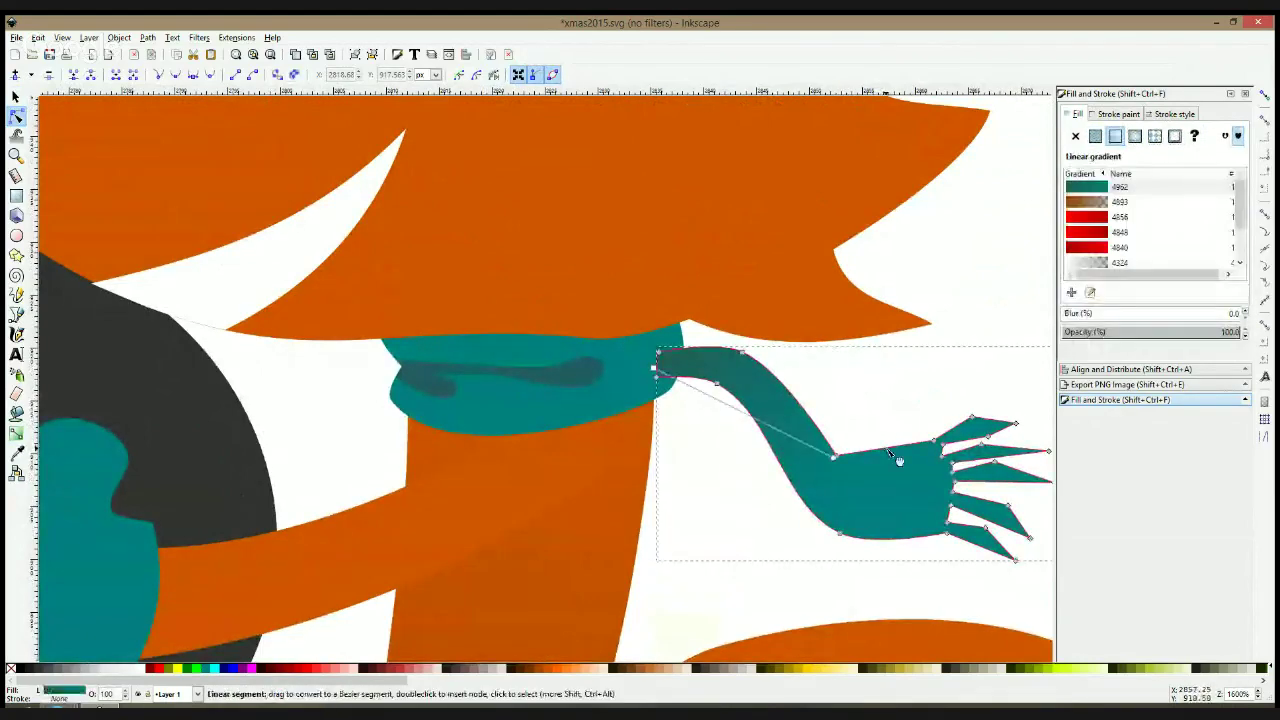
{"action": "left_click_drag", "start_coordinate": [889, 448], "coordinate": [891, 455]}
{"action": "left_click", "coordinate": [894, 442]}
Round the tips of the upper three fringe strands and separate the second and third strands
{"action": "scroll", "coordinate": [940, 457], "scroll_direction": "right", "scroll_amount": 5}
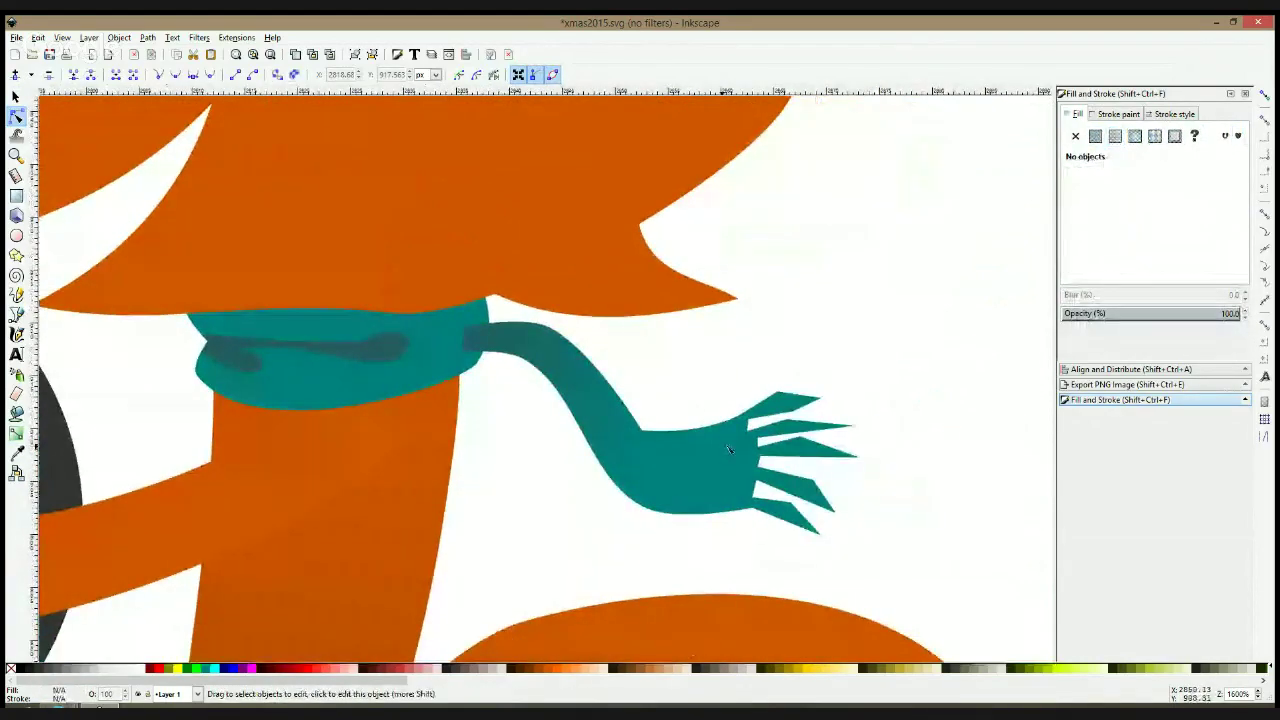
{"action": "left_click", "coordinate": [776, 393]}
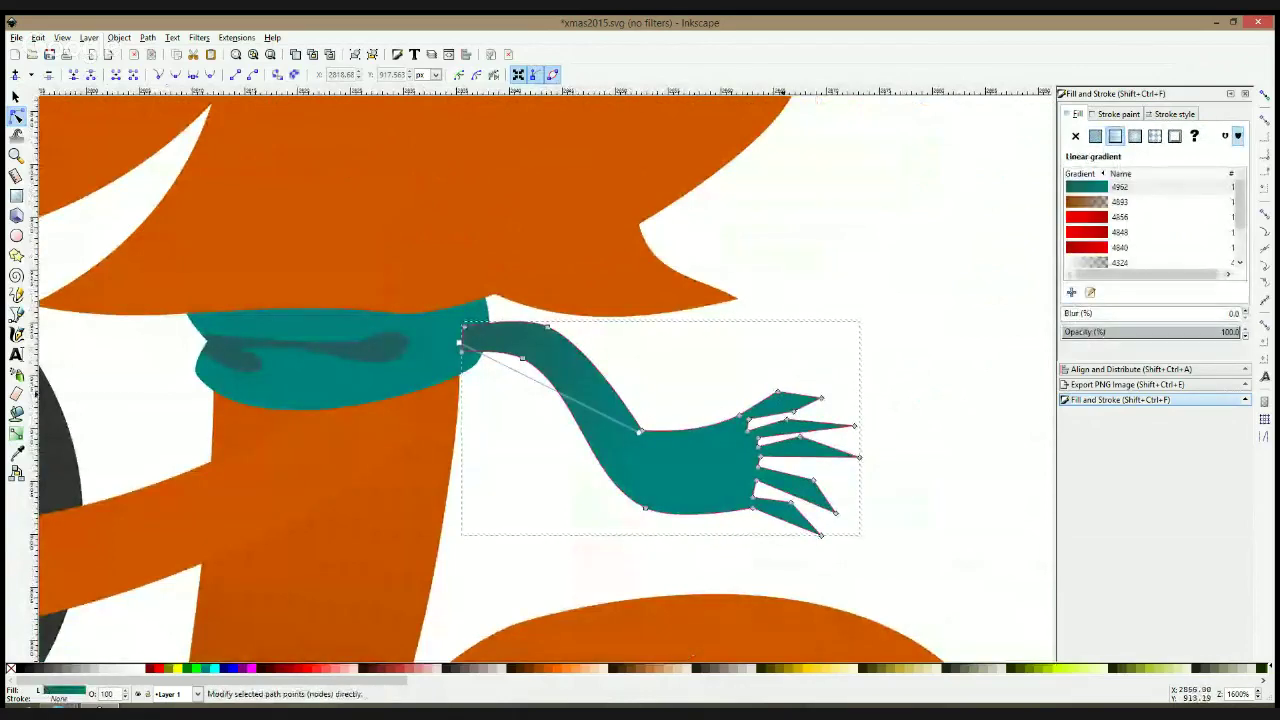
{"action": "left_click", "coordinate": [777, 393], "text": "ctrl"}
{"action": "left_click", "coordinate": [795, 411], "text": "ctrl"}
{"action": "left_click", "coordinate": [821, 398], "text": "ctrl"}
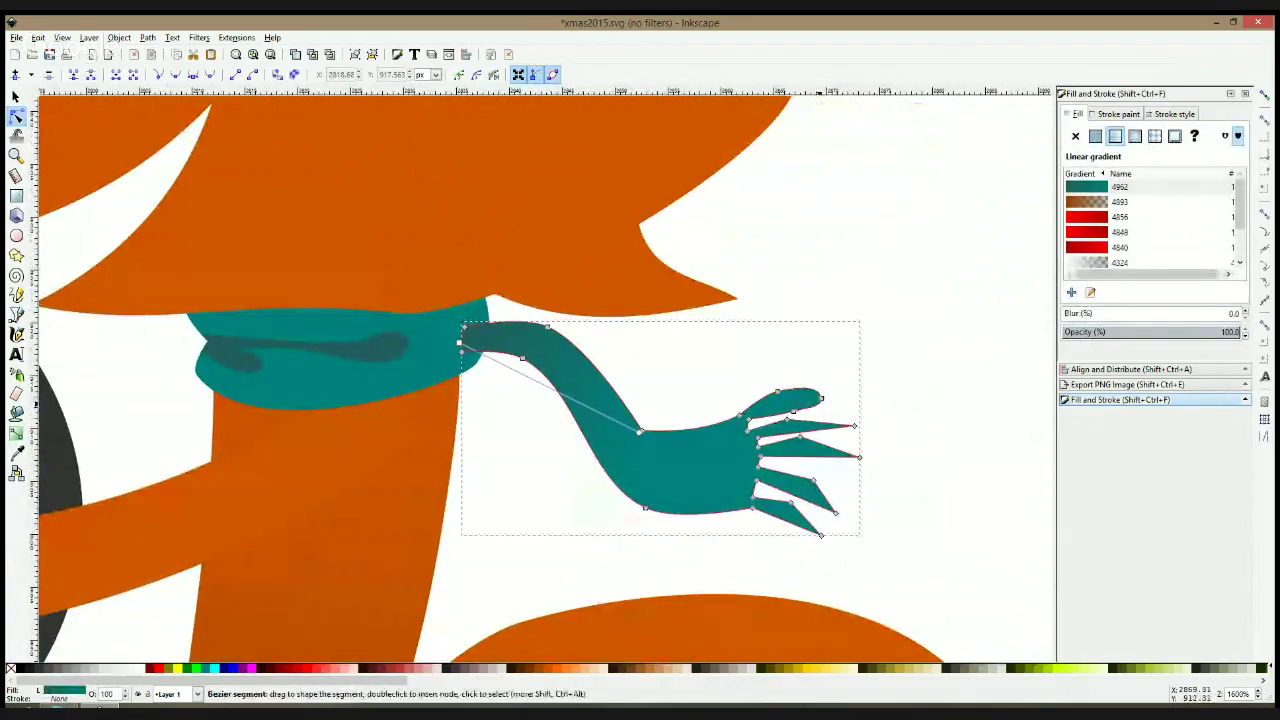
{"action": "left_click", "coordinate": [855, 427], "text": "ctrl"}
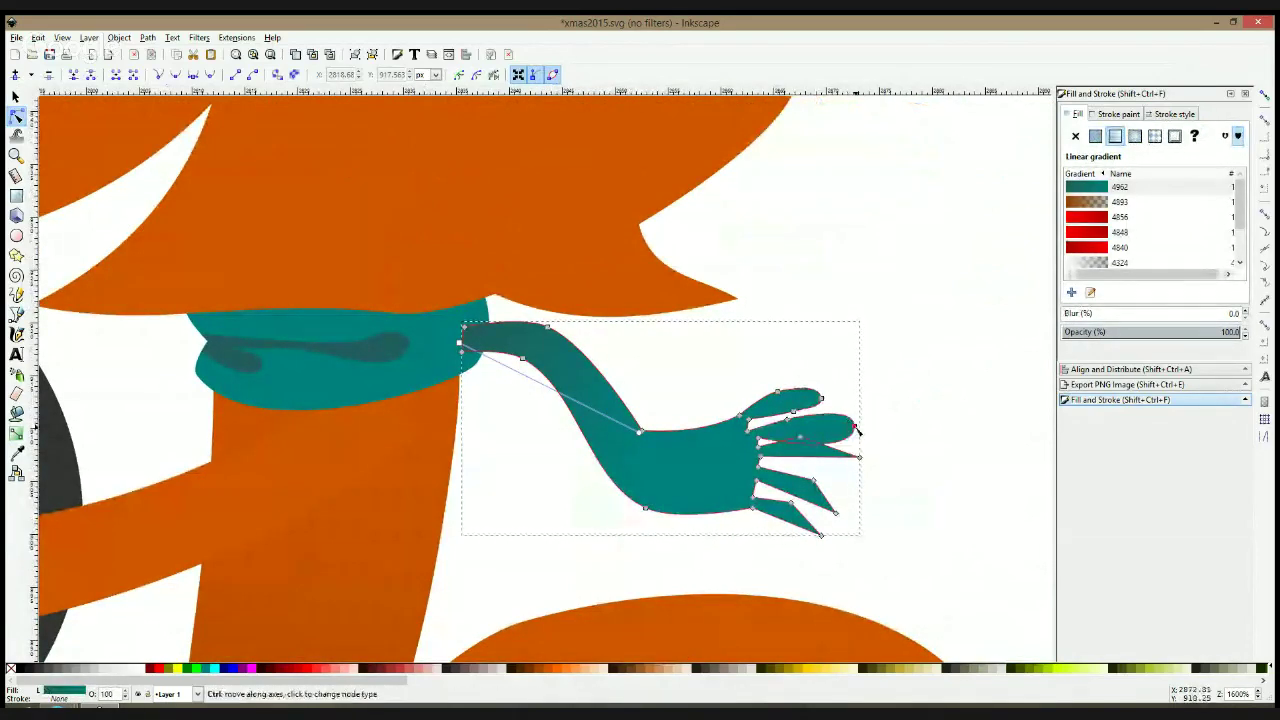
{"action": "left_click", "coordinate": [800, 437]}
{"action": "left_click", "coordinate": [859, 458], "text": "ctrl"}
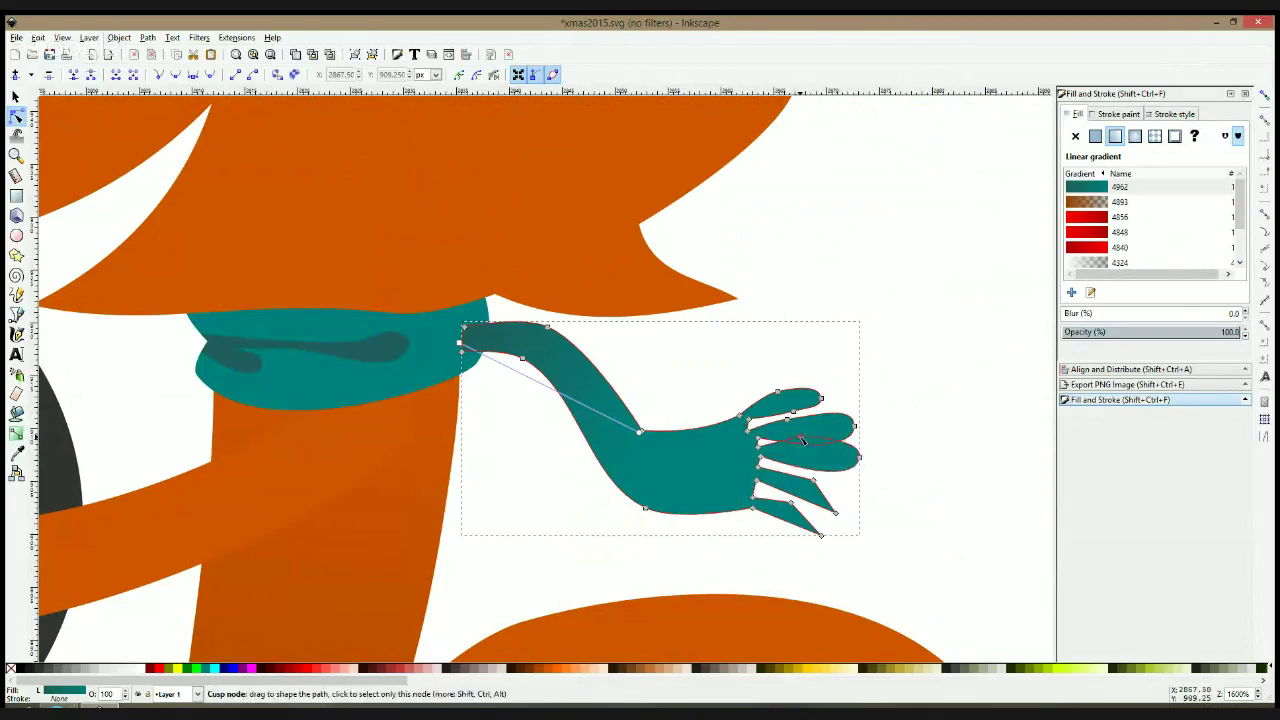
{"action": "left_click_drag", "start_coordinate": [802, 440], "coordinate": [804, 458]}
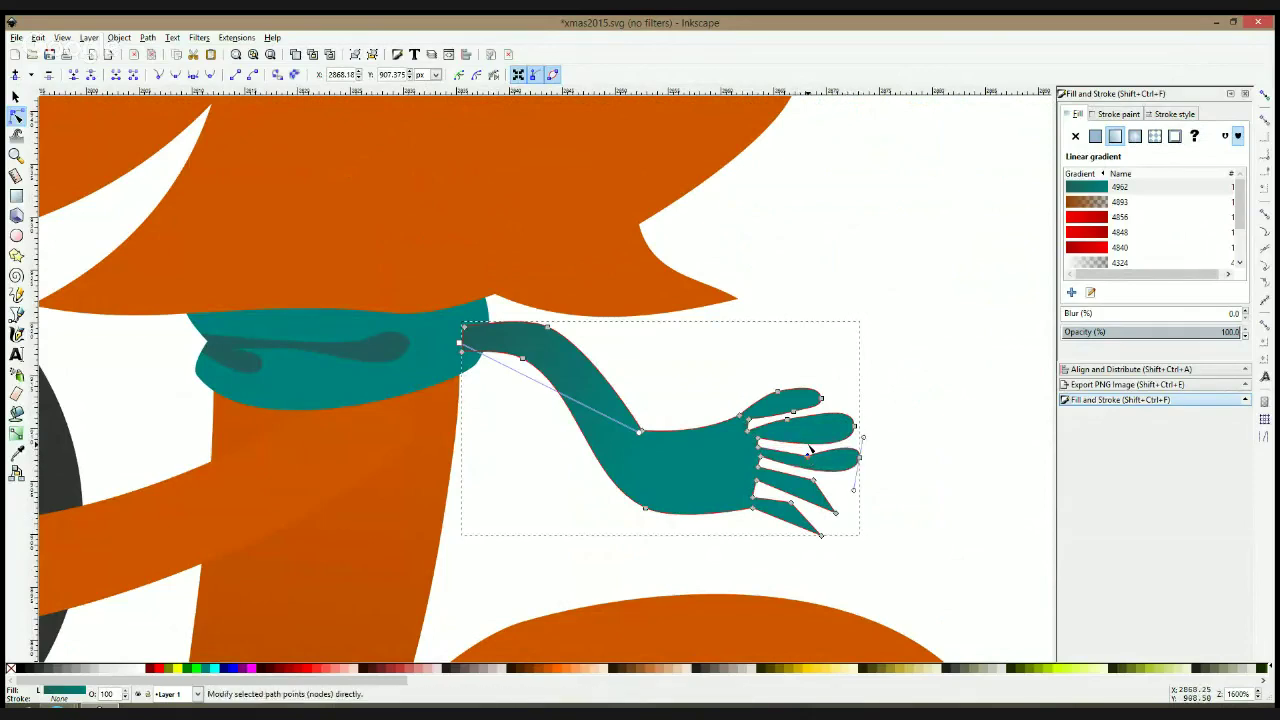
Round the tips and sides of the lowest two fringe strands on the scarf tail
{"action": "left_click", "coordinate": [813, 480], "text": "ctrl"}
{"action": "left_click", "coordinate": [836, 513], "text": "ctrl"}
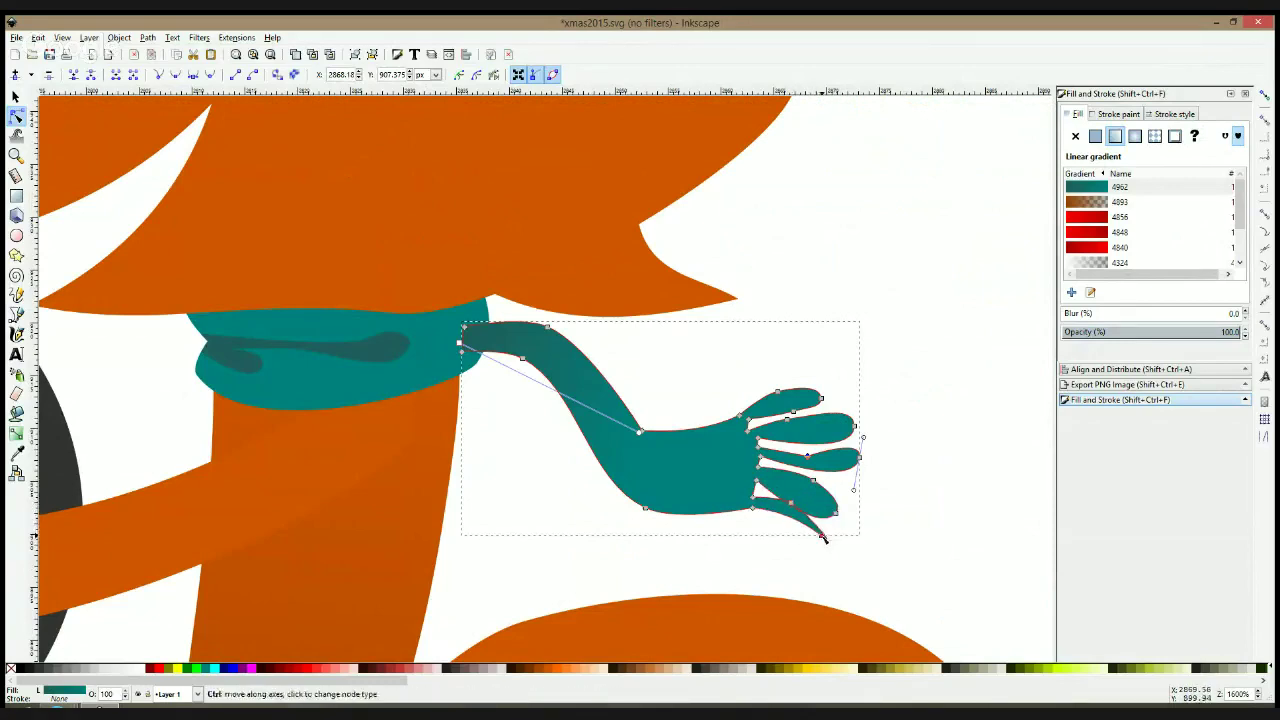
{"action": "left_click", "coordinate": [821, 535], "text": "ctrl"}
{"action": "left_click_drag", "start_coordinate": [803, 518], "coordinate": [786, 535]}
{"action": "left_click", "coordinate": [918, 518]}
{"action": "left_click", "coordinate": [782, 500]}
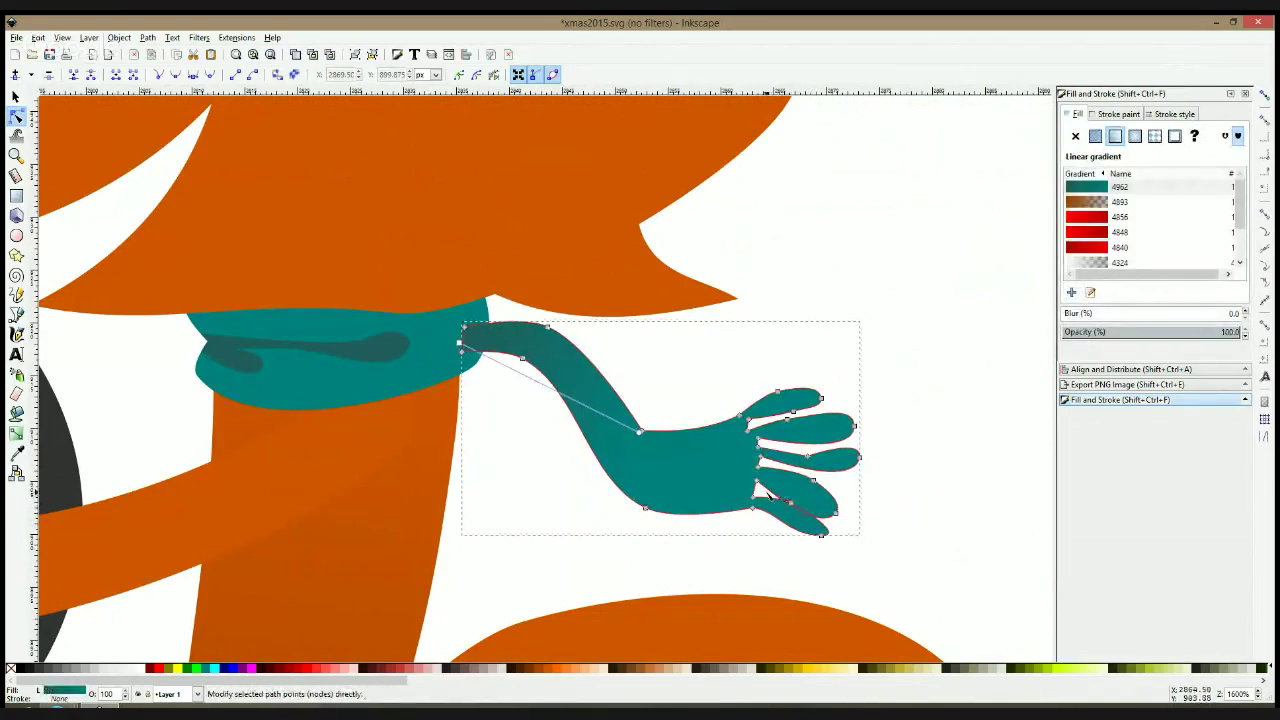
Nudge the node between the lowest two fringe strands of the scarf tail to refine the gap between them
{"action": "left_click", "coordinate": [756, 481]}
{"action": "left_click", "coordinate": [836, 513], "text": "shift"}
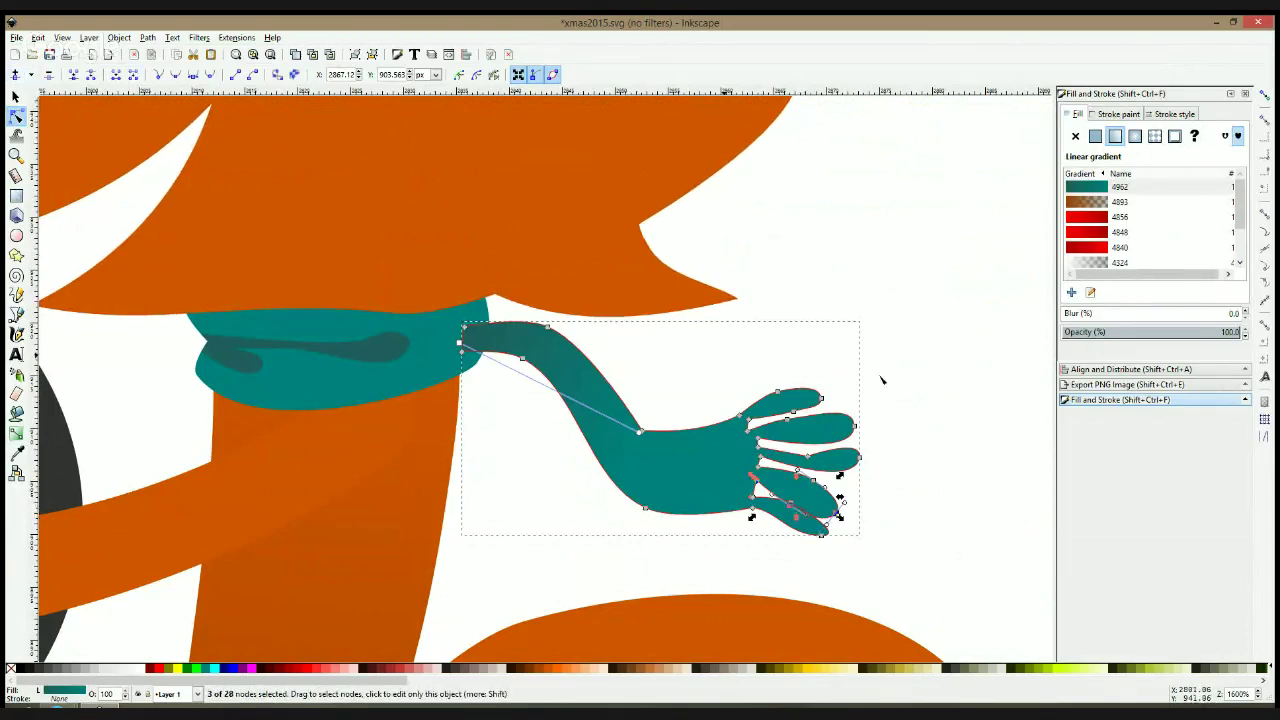
{"action": "left_click", "coordinate": [800, 500]}
{"action": "left_click_drag", "start_coordinate": [795, 503], "coordinate": [796, 503]}
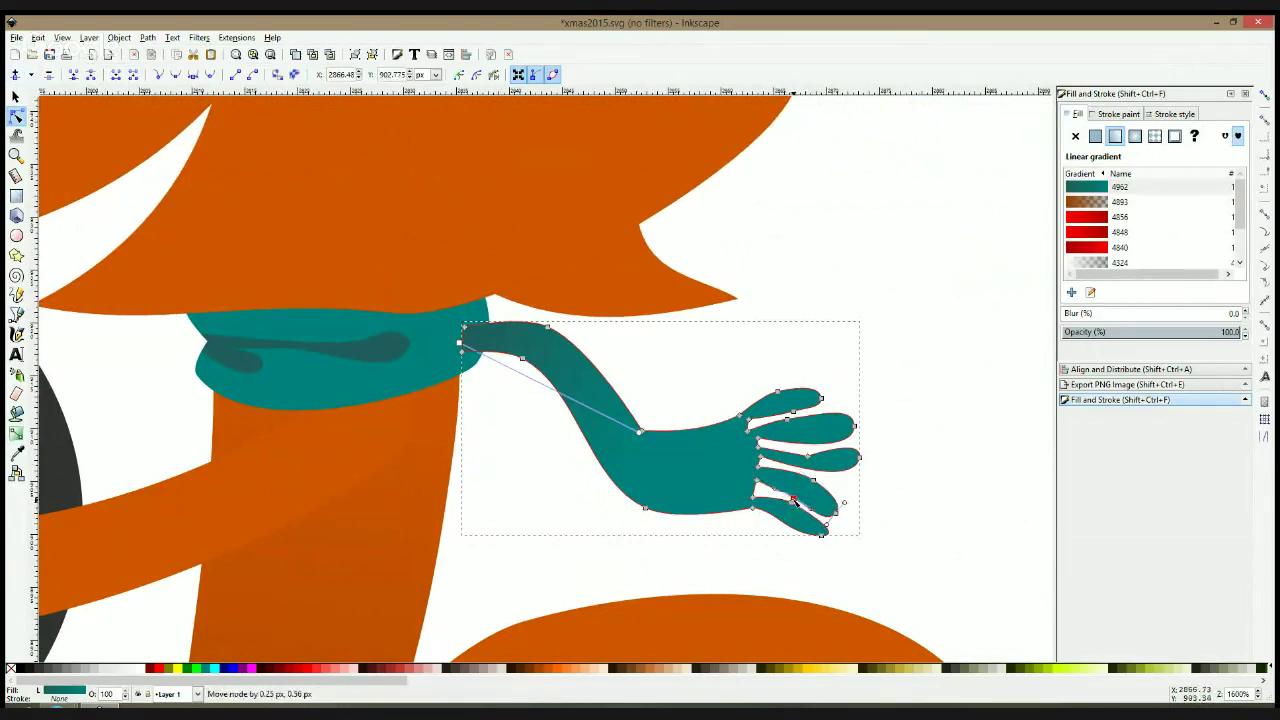
{"action": "left_click", "coordinate": [908, 520]}
{"action": "scroll", "coordinate": [908, 520], "scroll_direction": "down", "scroll_amount": 4}
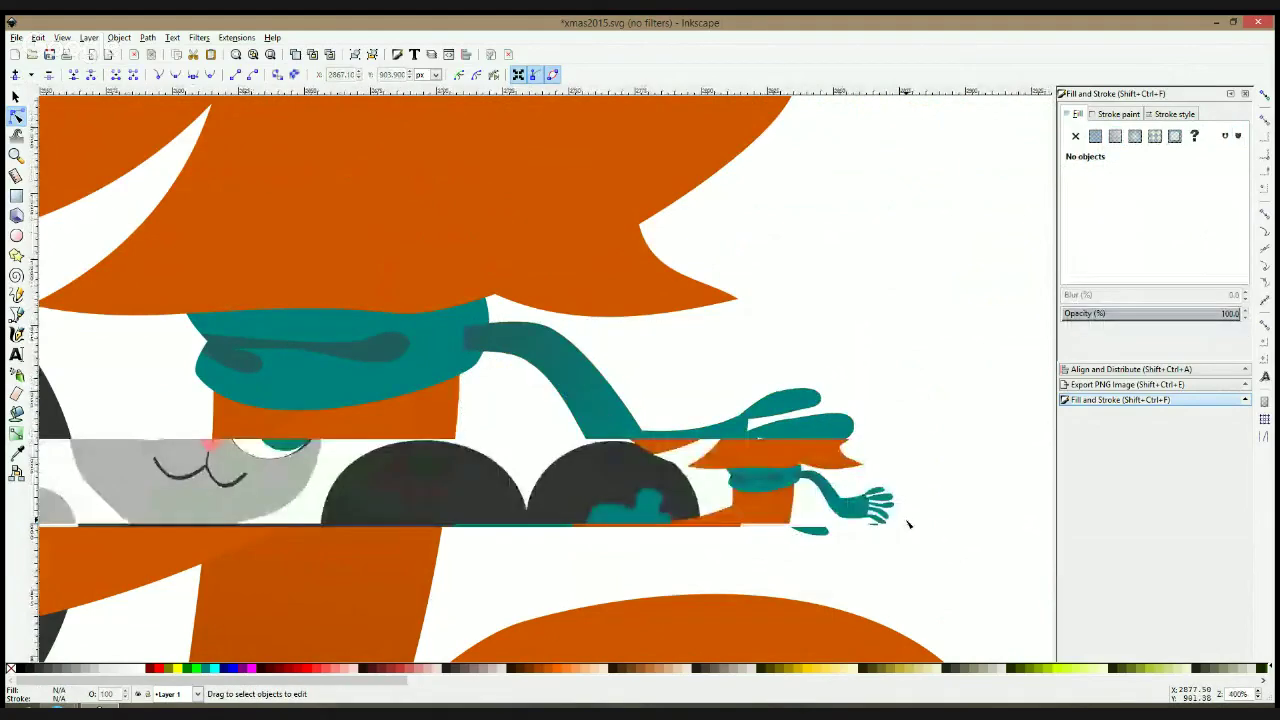
{"action": "left_click_drag", "start_coordinate": [908, 520], "coordinate": [882, 378]}
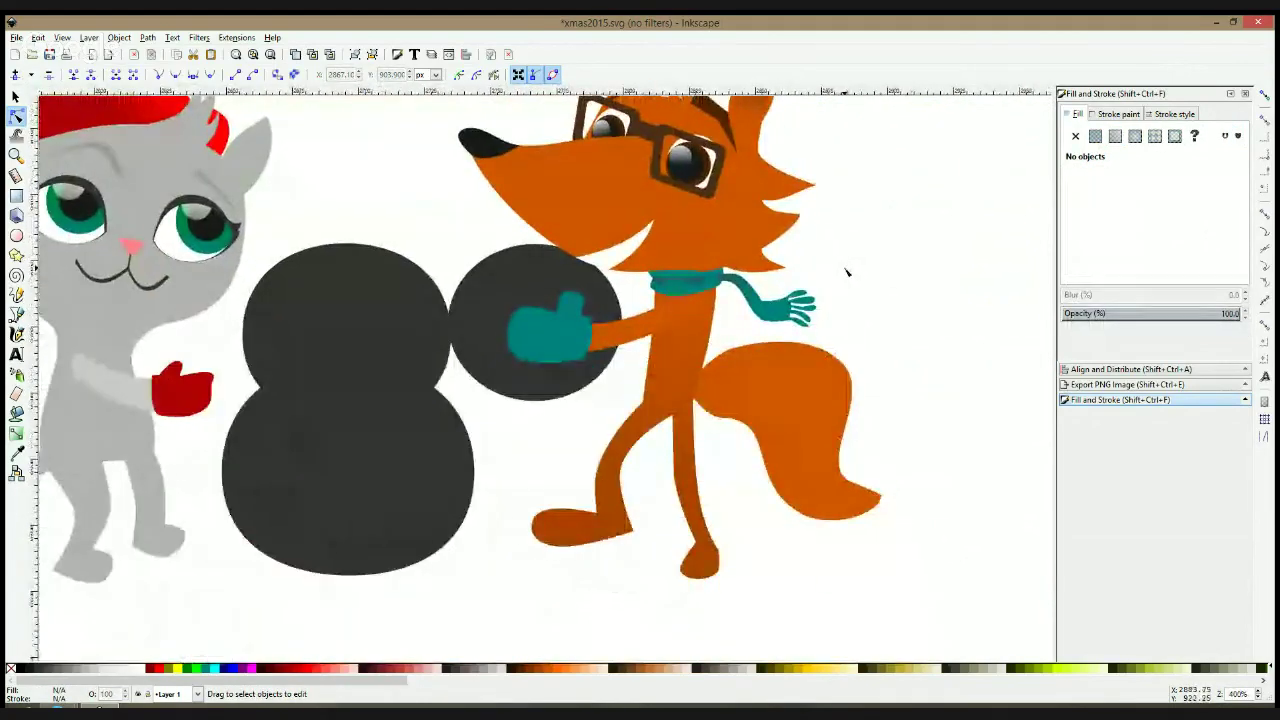
Enlarge the fringed scarf tail to about 51.6 by 27.7 px and move it down to join the scarf at the neck
{"action": "left_click", "coordinate": [16, 313]}
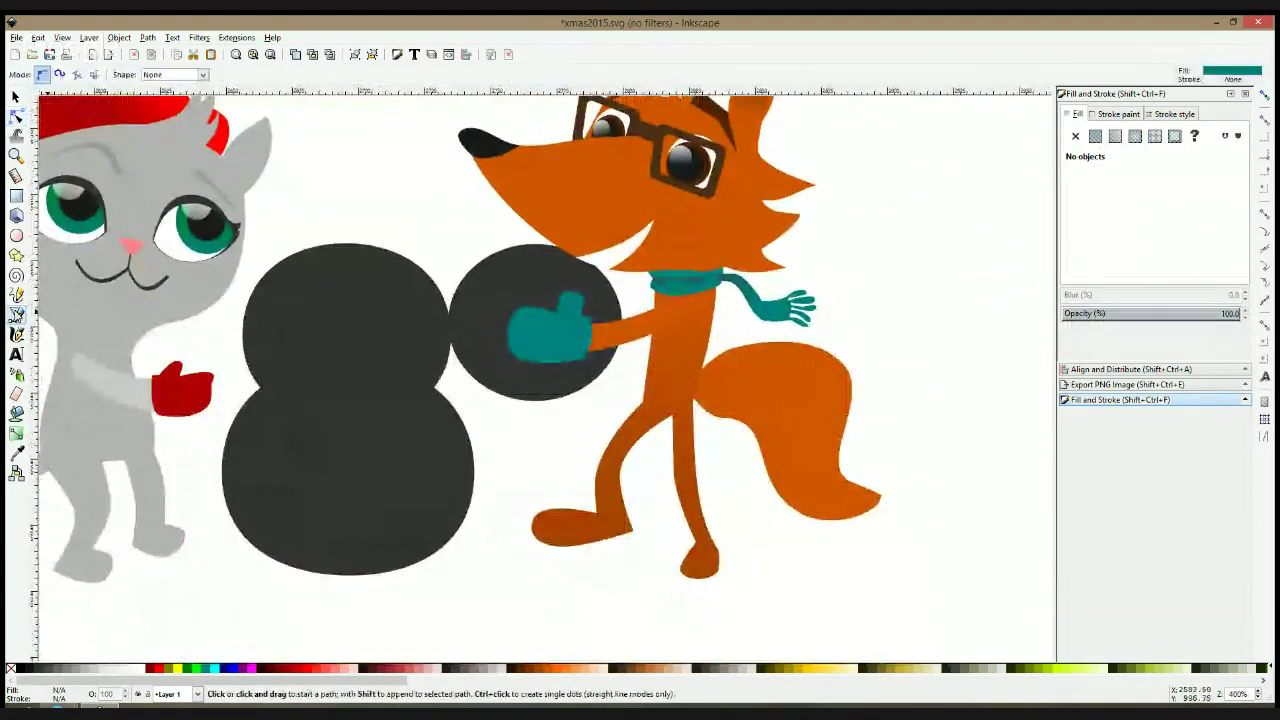
{"action": "key", "text": "s"}
{"action": "left_click", "coordinate": [728, 287]}
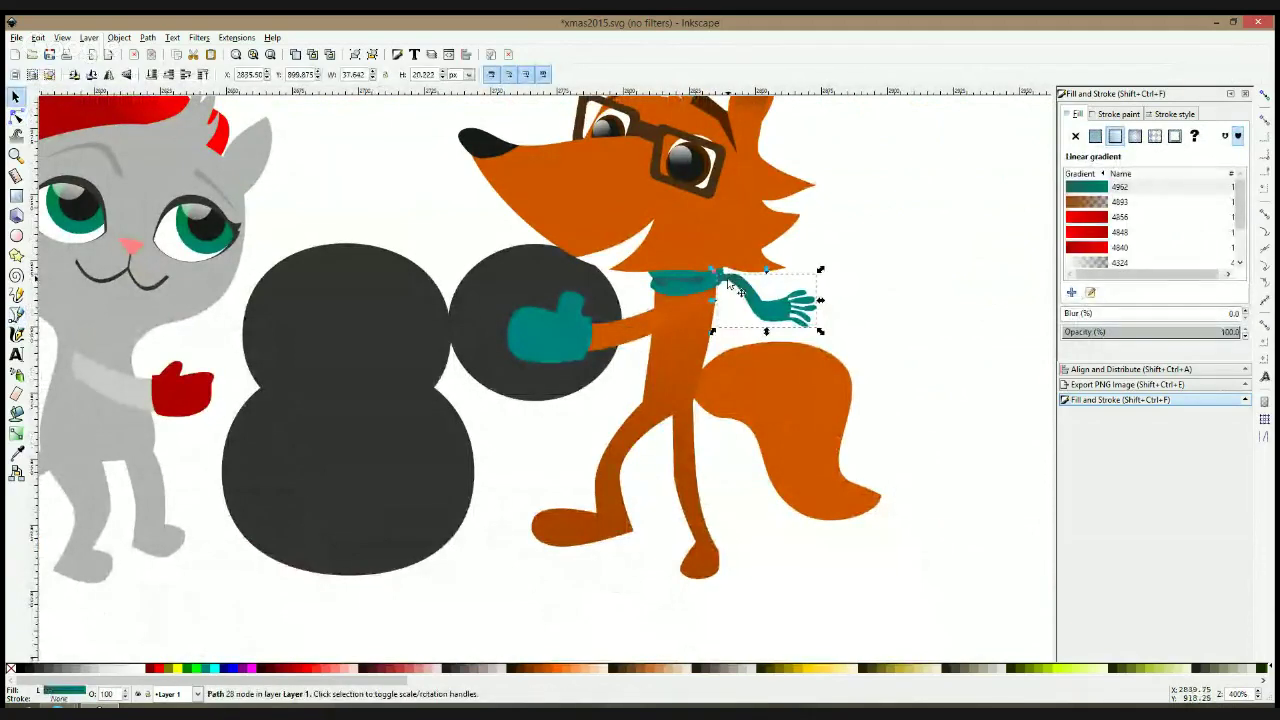
{"action": "left_click_drag", "start_coordinate": [767, 270], "coordinate": [767, 248]}
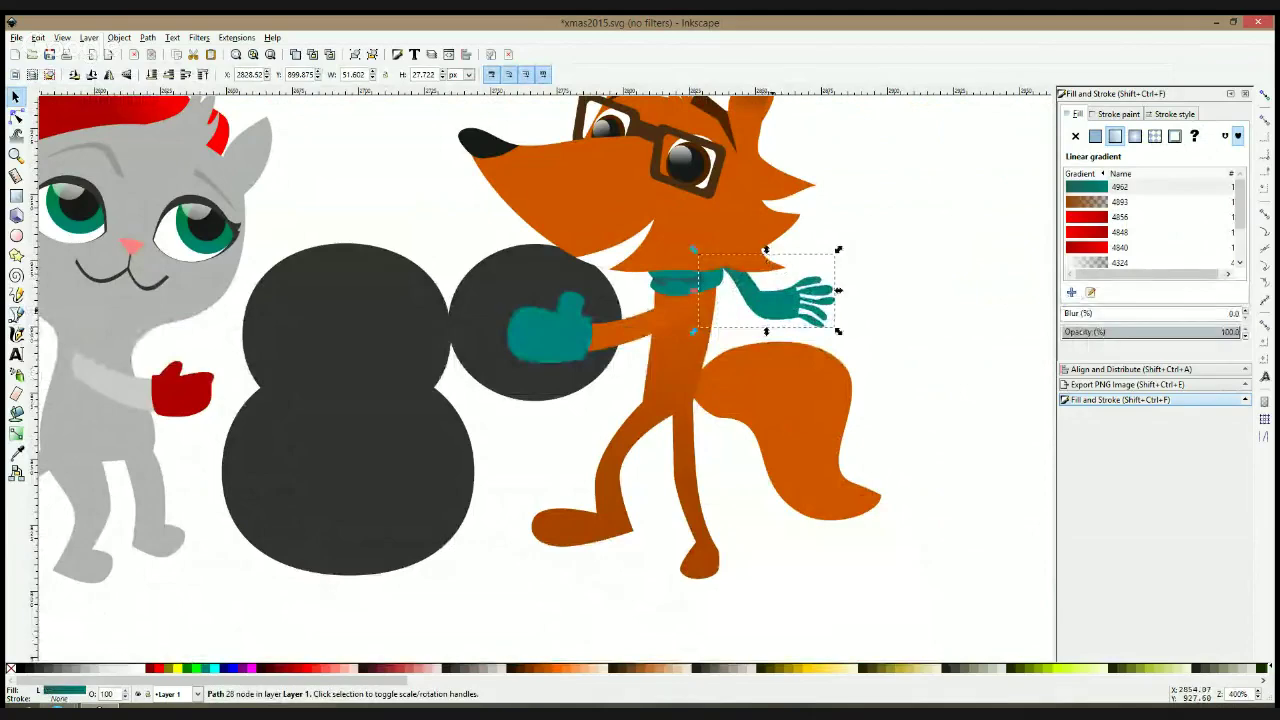
{"action": "left_click_drag", "start_coordinate": [784, 320], "coordinate": [785, 343]}
{"action": "left_click", "coordinate": [923, 337]}
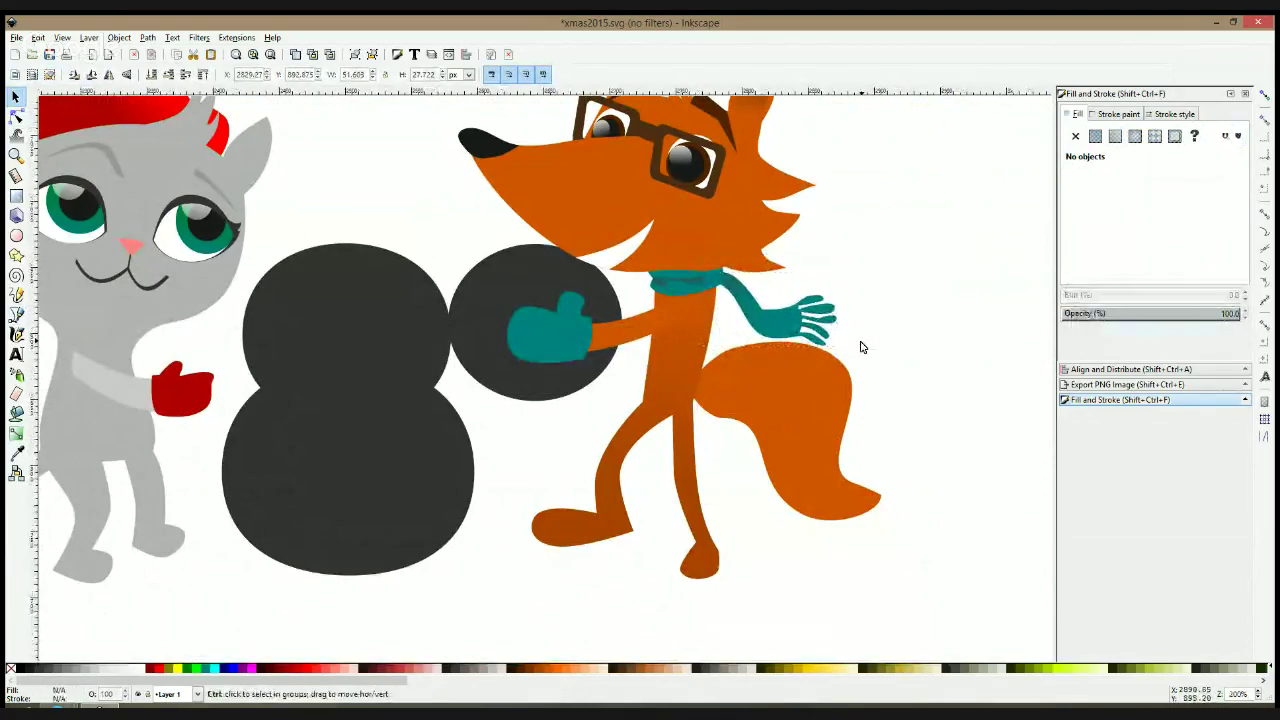
Draw a second, narrow scarf tail hanging from the neck over the fox's tail, about 10 px wide and 45 px tall
{"action": "key", "text": "1"}
{"action": "scroll", "coordinate": [860, 347], "scroll_direction": "up", "scroll_amount": 2}
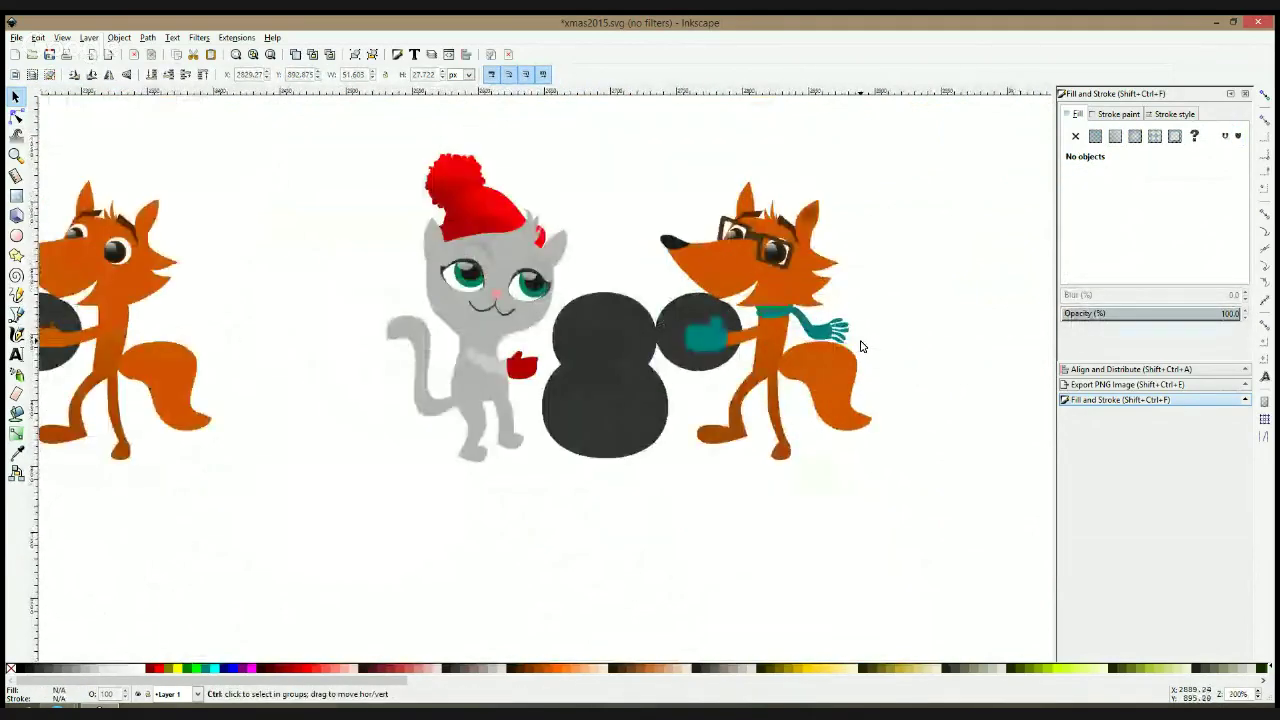
{"action": "key", "text": "b"}
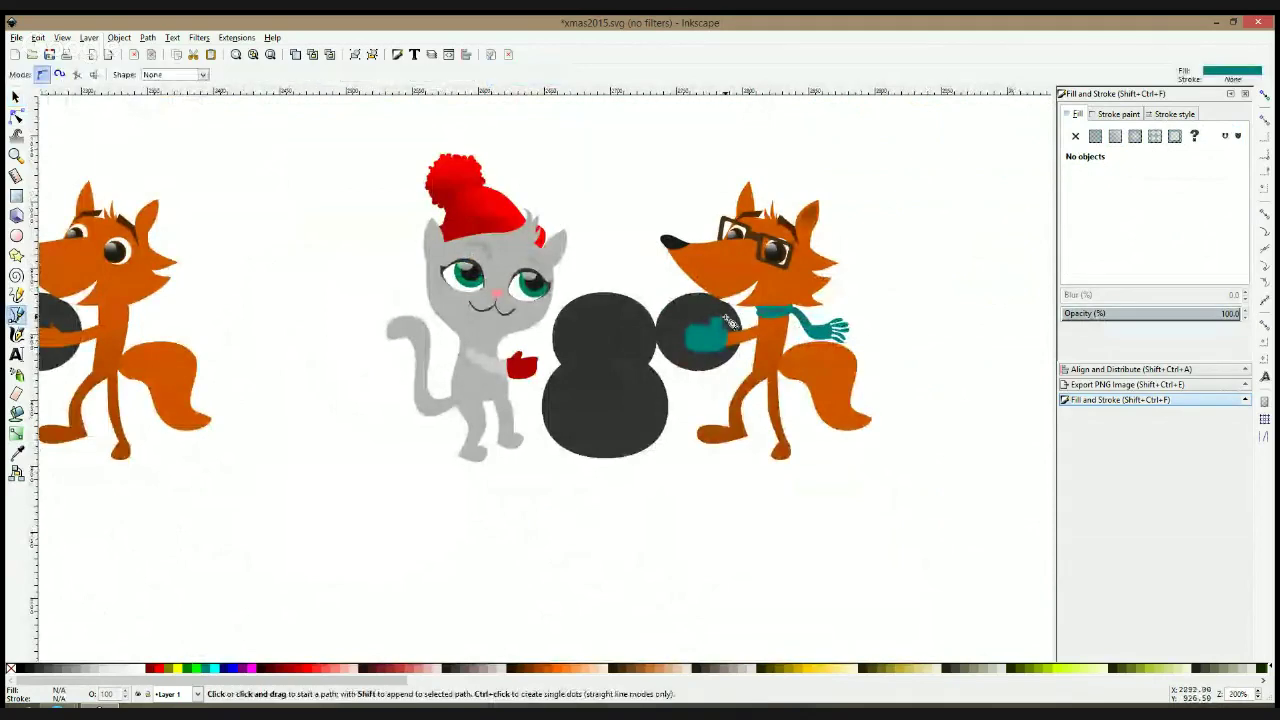
{"action": "scroll", "coordinate": [728, 322], "scroll_direction": "up", "scroll_amount": 2}
{"action": "left_click", "coordinate": [856, 295]}
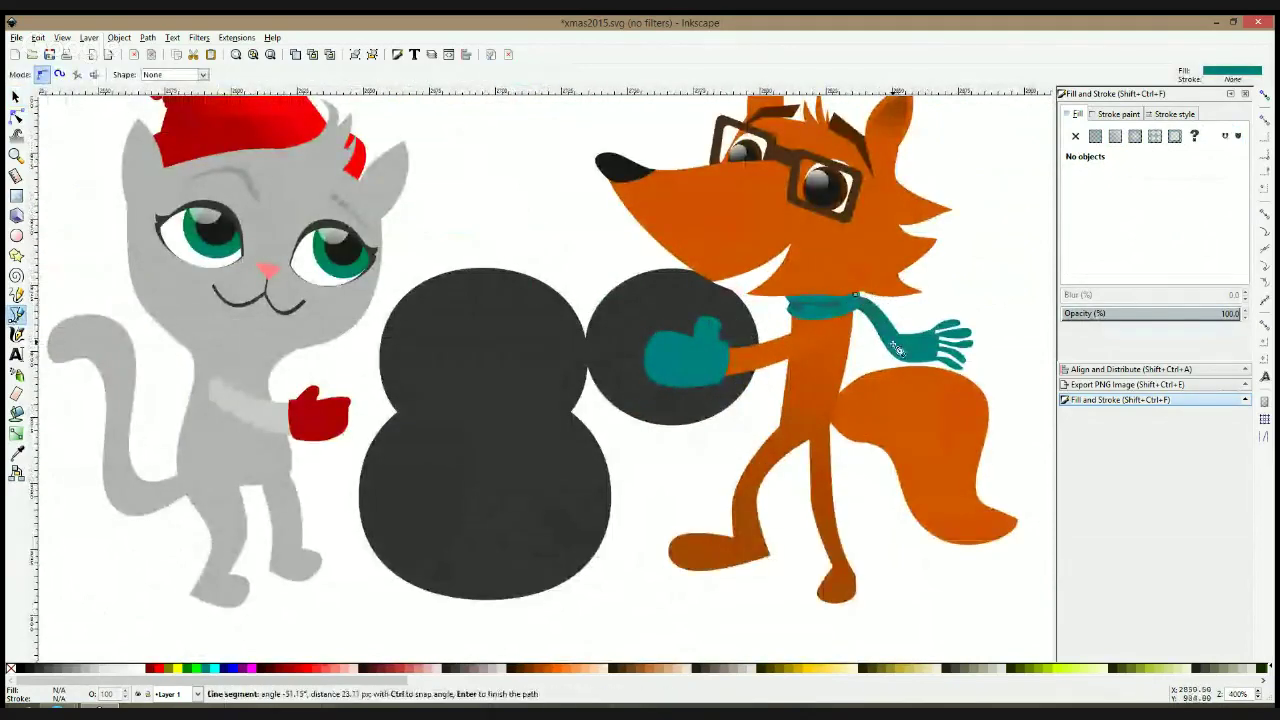
{"action": "left_click", "coordinate": [878, 415]}
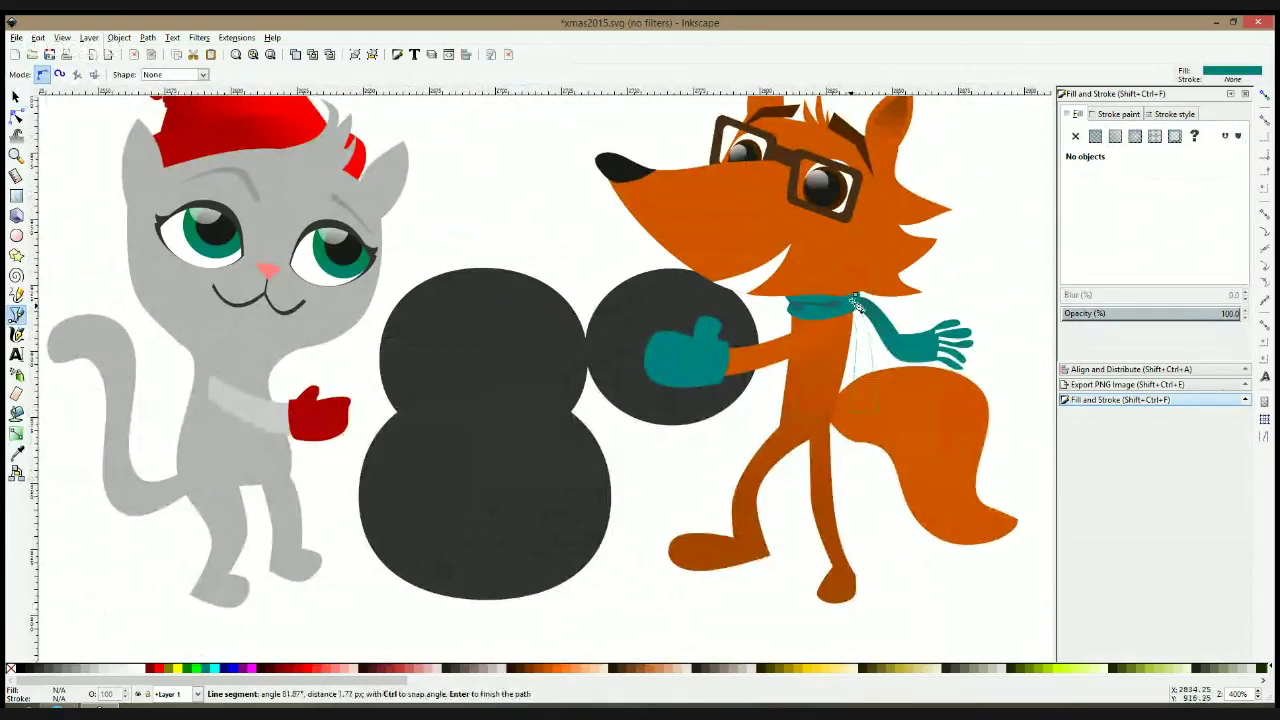
{"action": "left_click", "coordinate": [855, 295]}
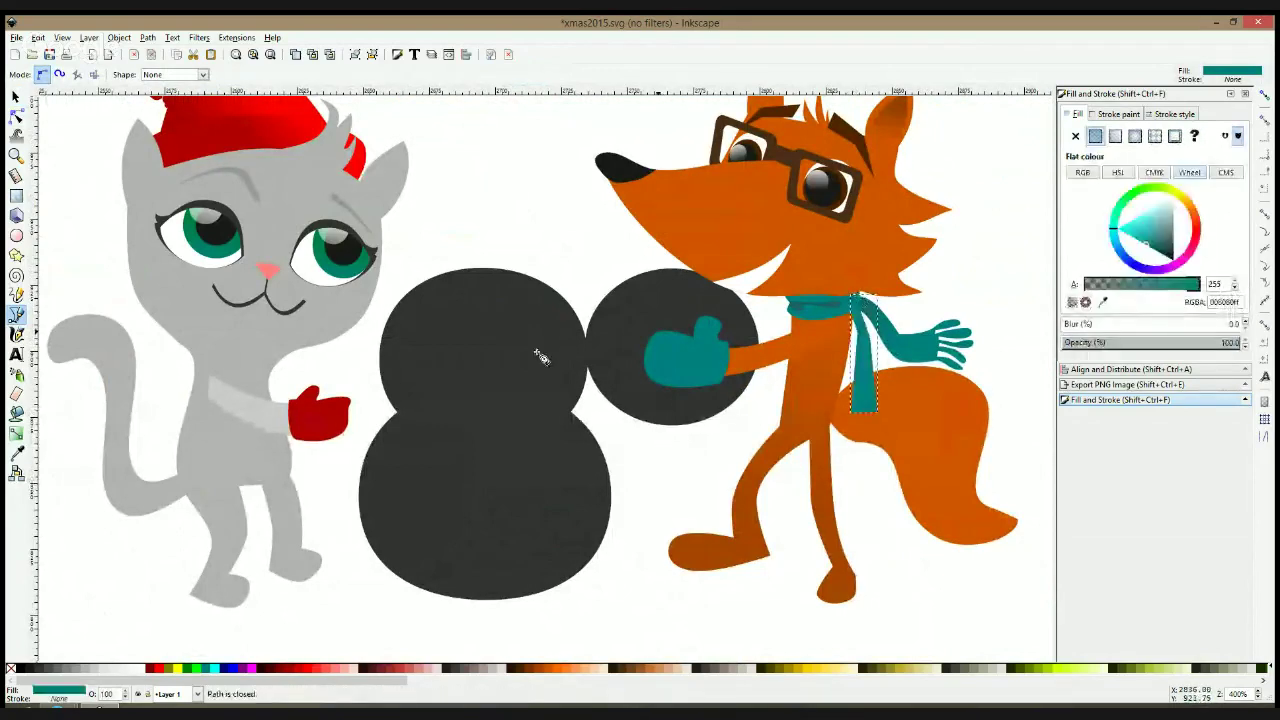
Fill the hanging scarf tail with the fringed tail's teal linear gradient, darker at the neck, and lower it behind the fox's tail
{"action": "left_click", "coordinate": [16, 433]}
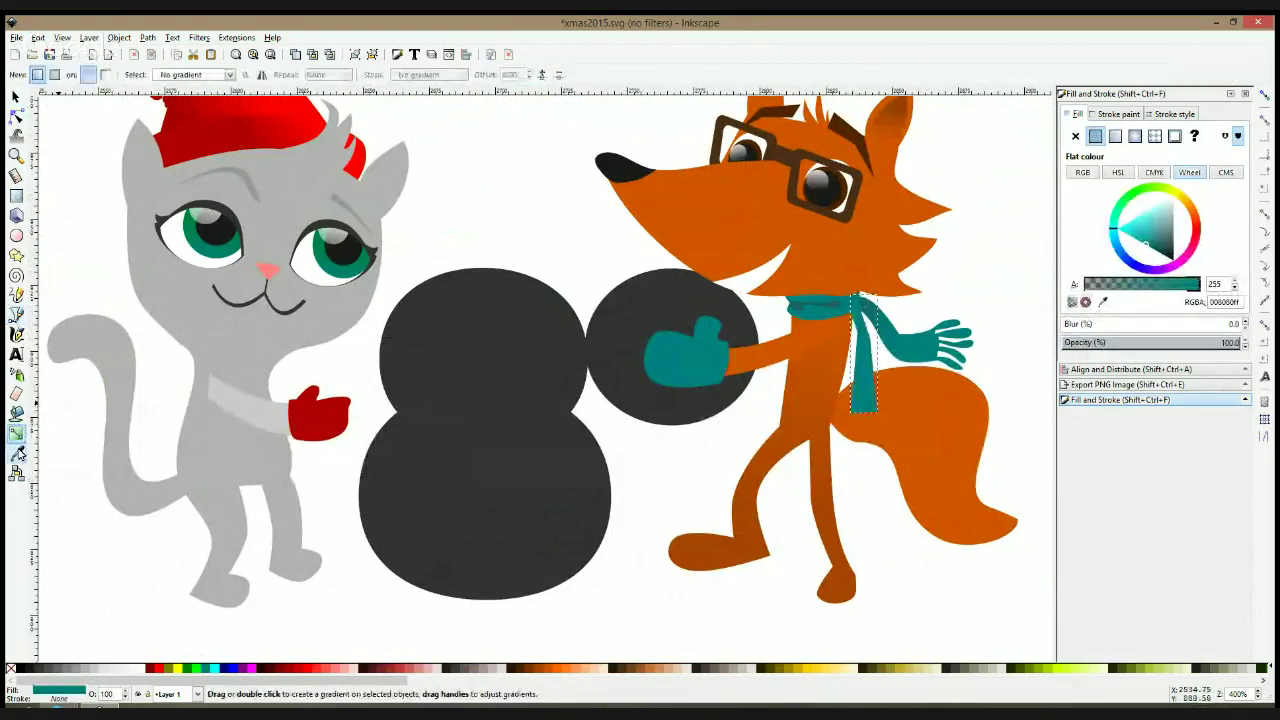
{"action": "left_click", "coordinate": [1115, 136]}
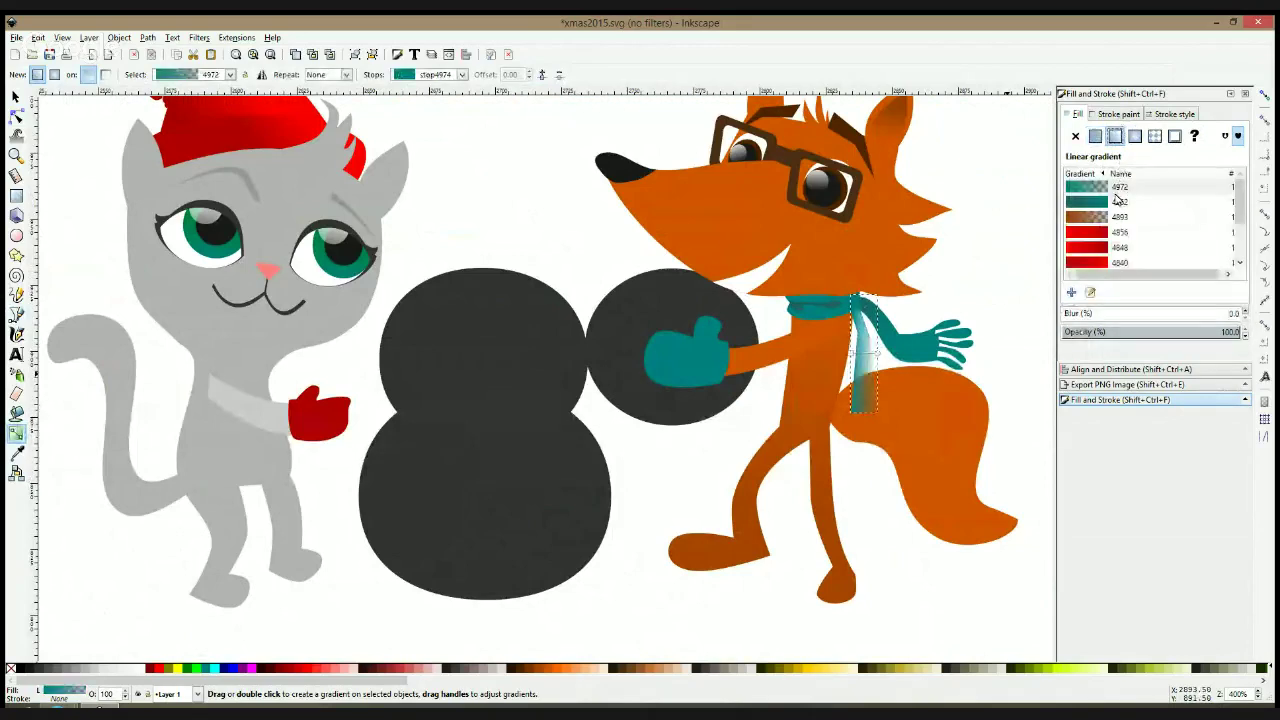
{"action": "left_click", "coordinate": [1103, 203]}
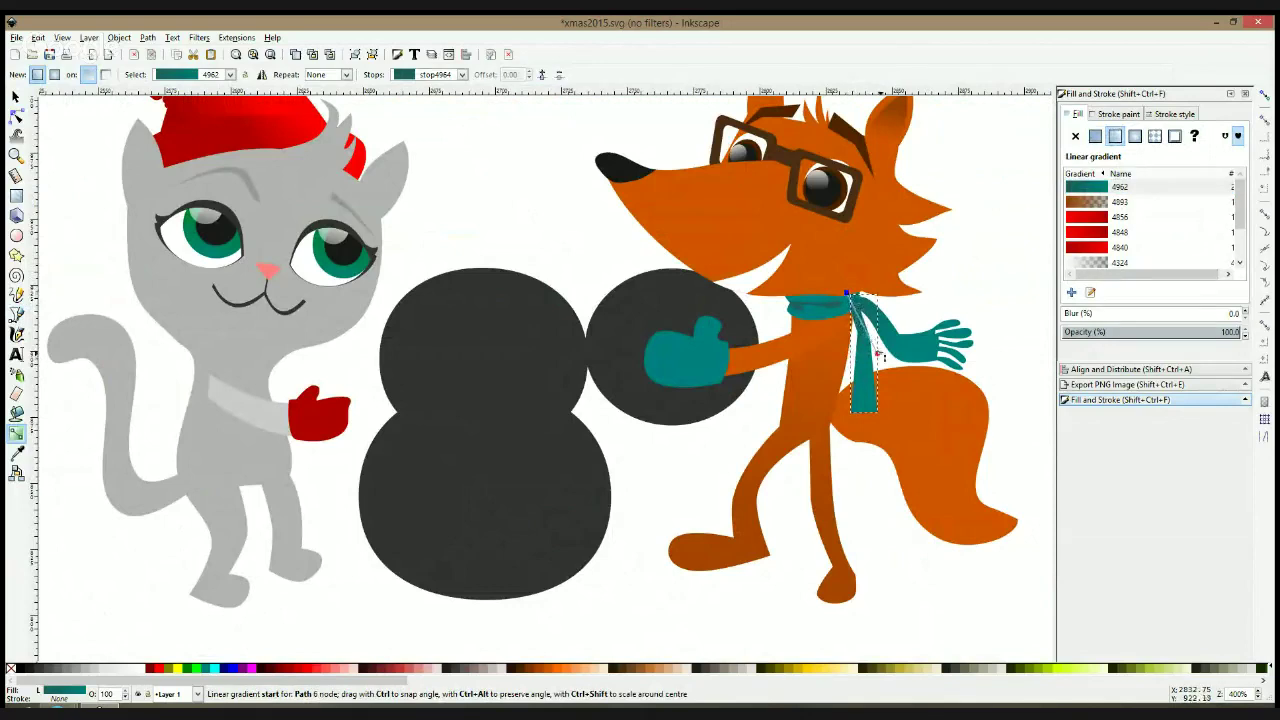
{"action": "left_click", "coordinate": [880, 355]}
{"action": "key", "text": "s"}
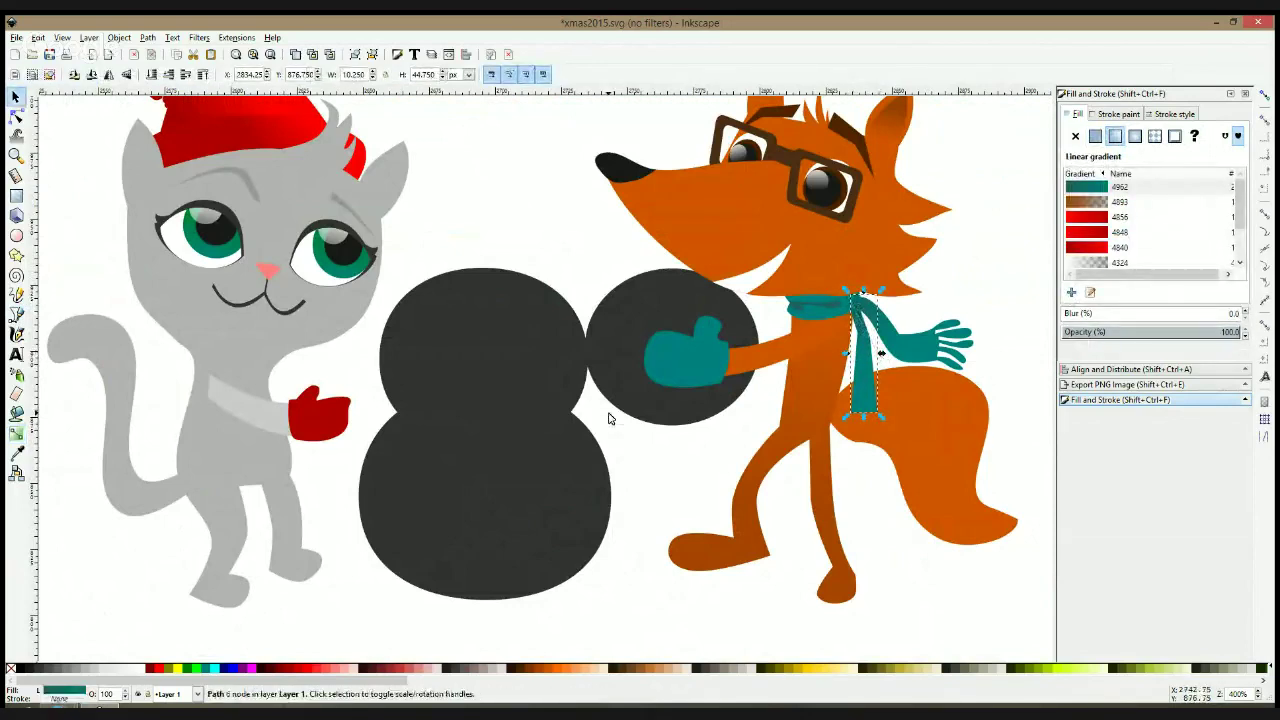
{"action": "key", "text": "Page_Down"}
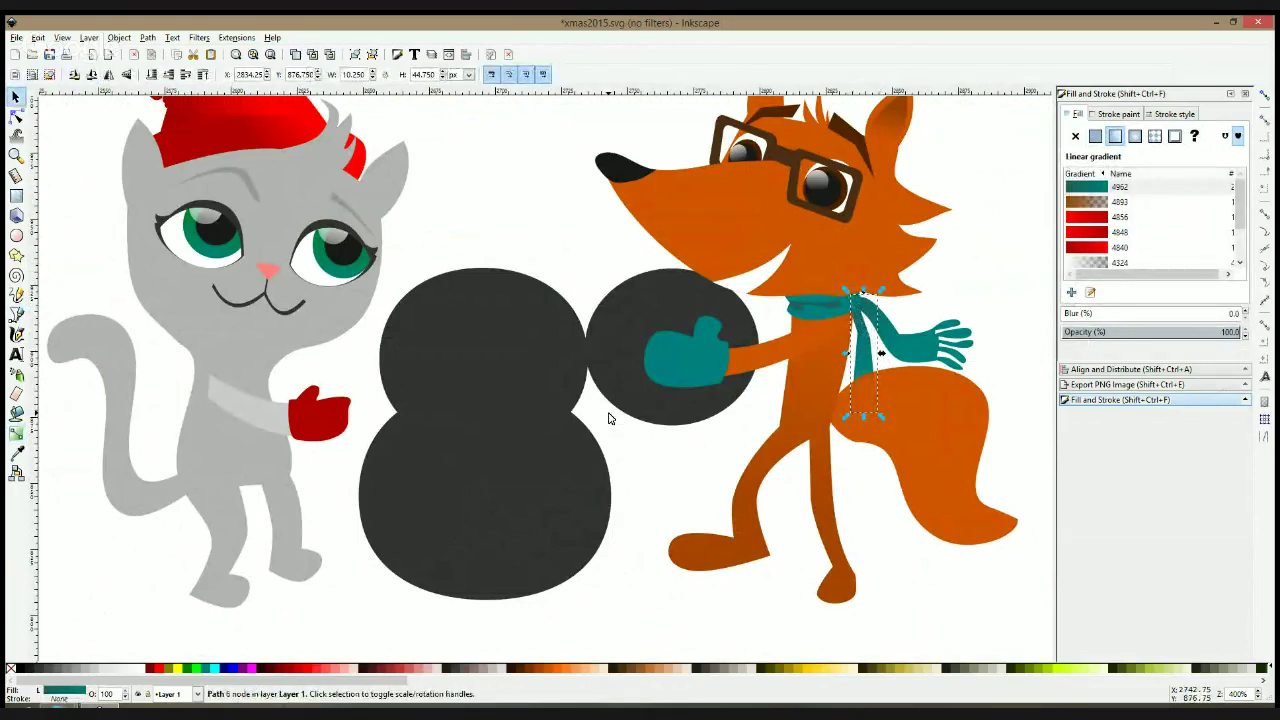
Adjust the fringed tail's gradient to start just above the neck and end closer to it along the tail
{"action": "left_click", "coordinate": [17, 115]}
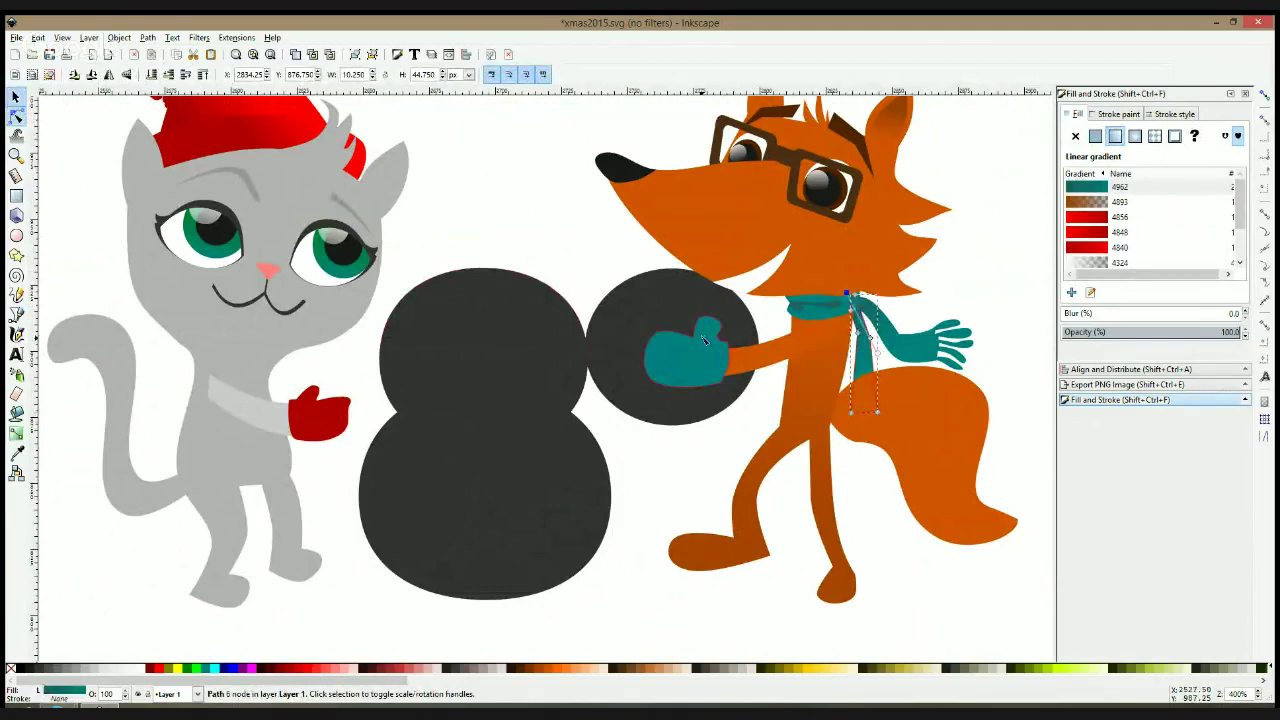
{"action": "left_click", "coordinate": [872, 334]}
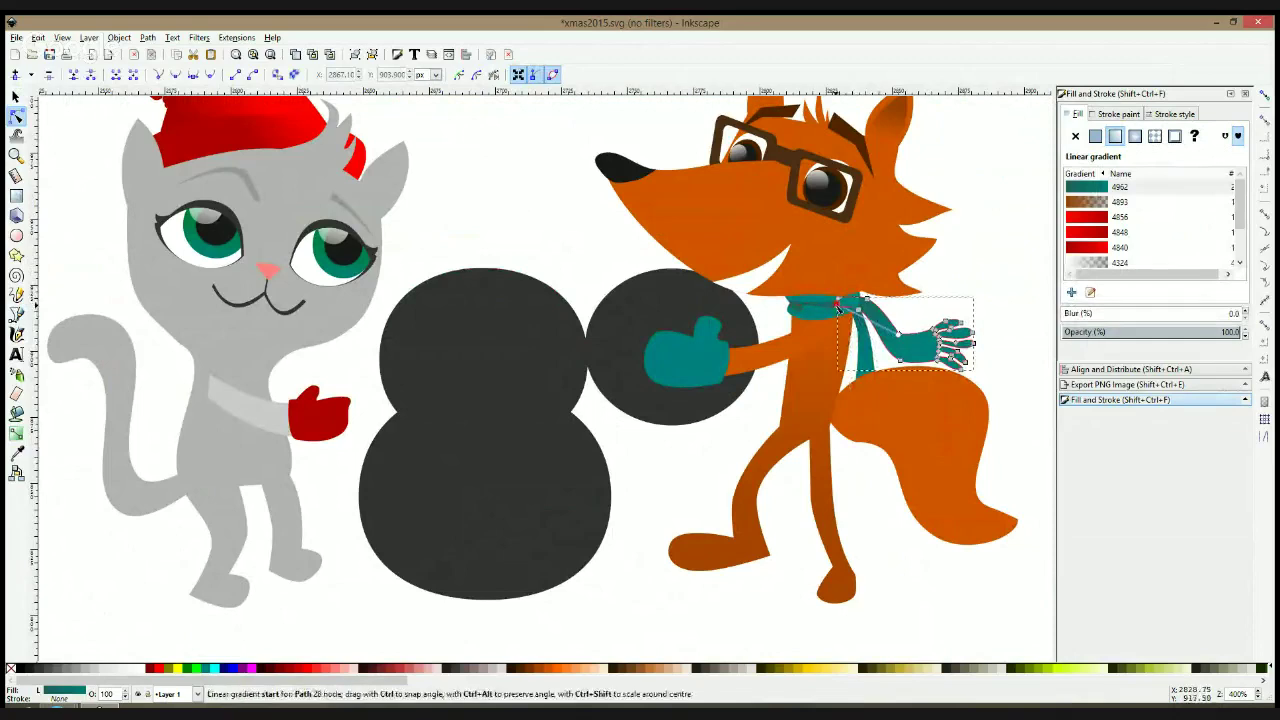
{"action": "left_click", "coordinate": [897, 337]}
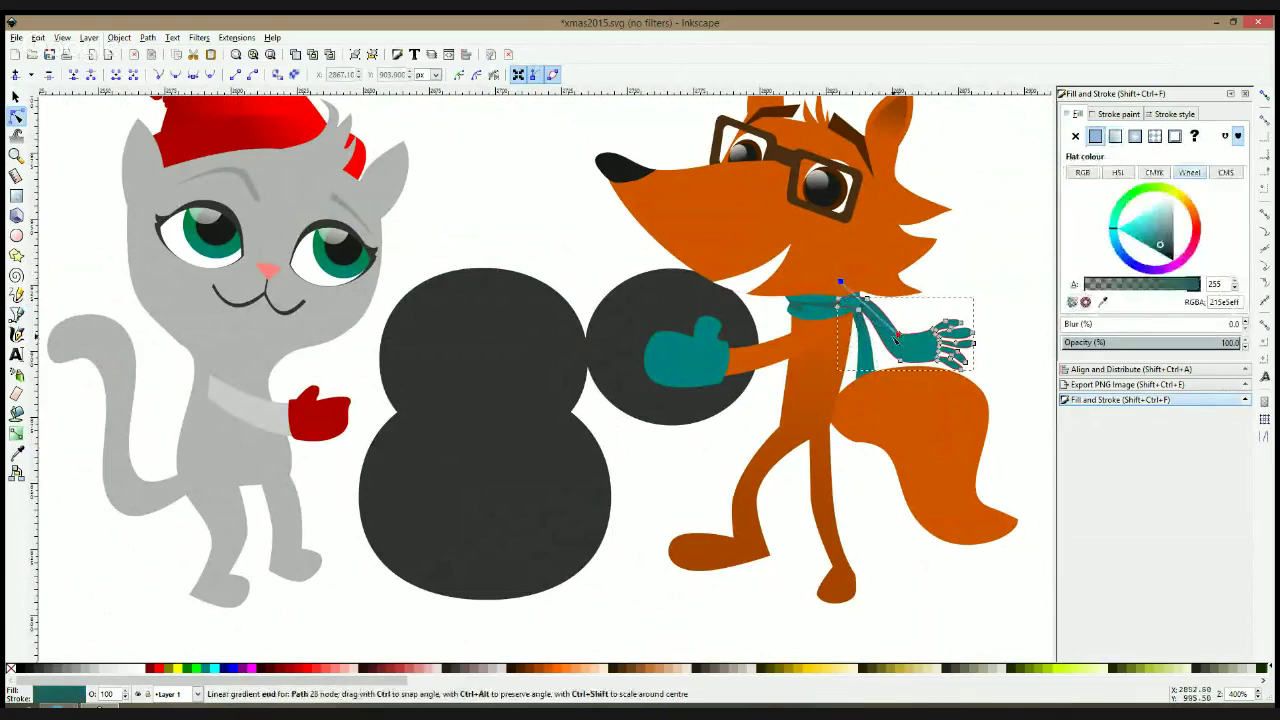
{"action": "left_click_drag", "start_coordinate": [886, 336], "coordinate": [880, 326]}
{"action": "key", "text": "space"}
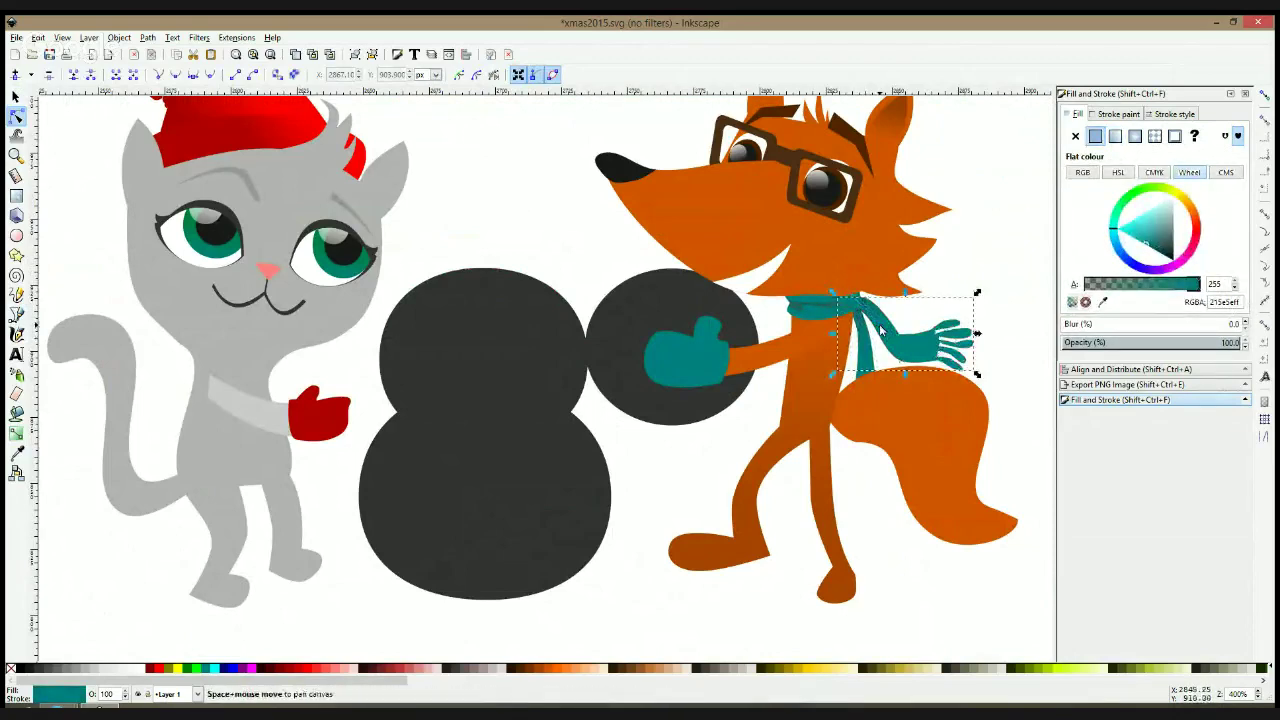
{"action": "left_click", "coordinate": [968, 314]}
{"action": "scroll", "coordinate": [968, 314], "scroll_direction": "down", "scroll_amount": 1}
{"action": "key", "text": "1"}
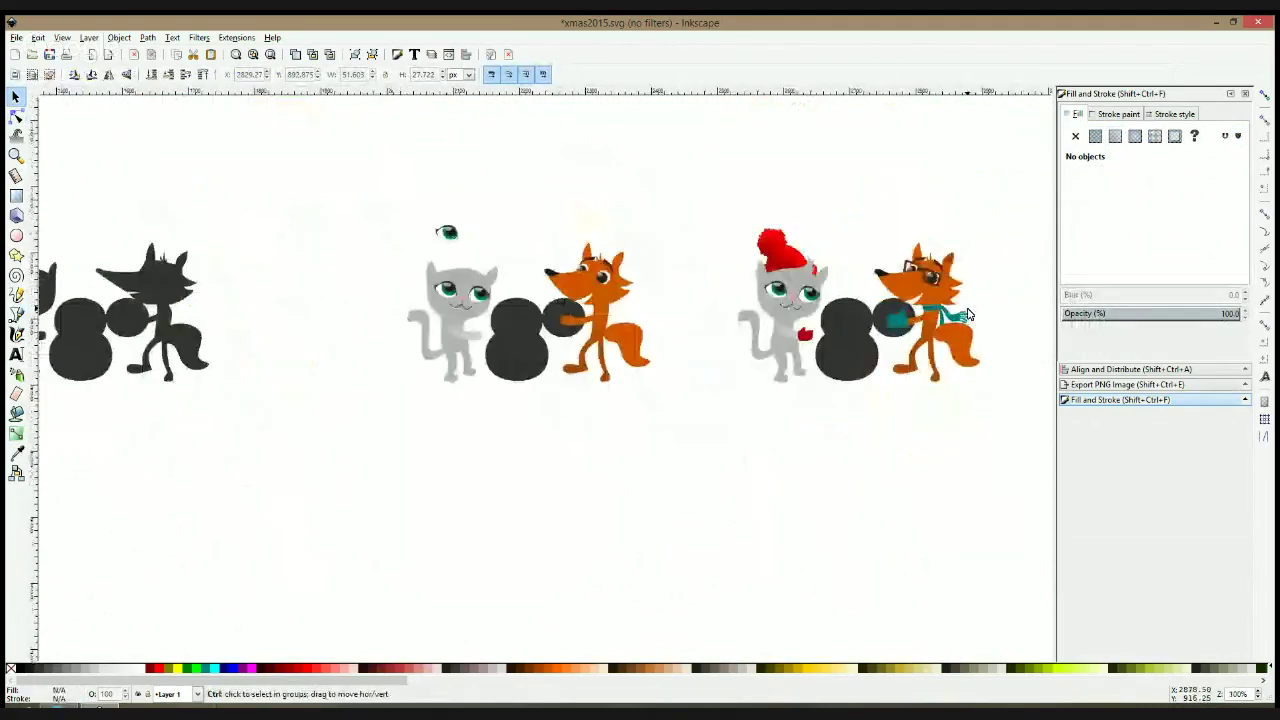
Enlarge all the scarf pieces together to about 104.7 by 70.4 px and position them around the fox's neck
{"action": "left_click", "coordinate": [967, 313]}
{"action": "key", "text": "grave"}
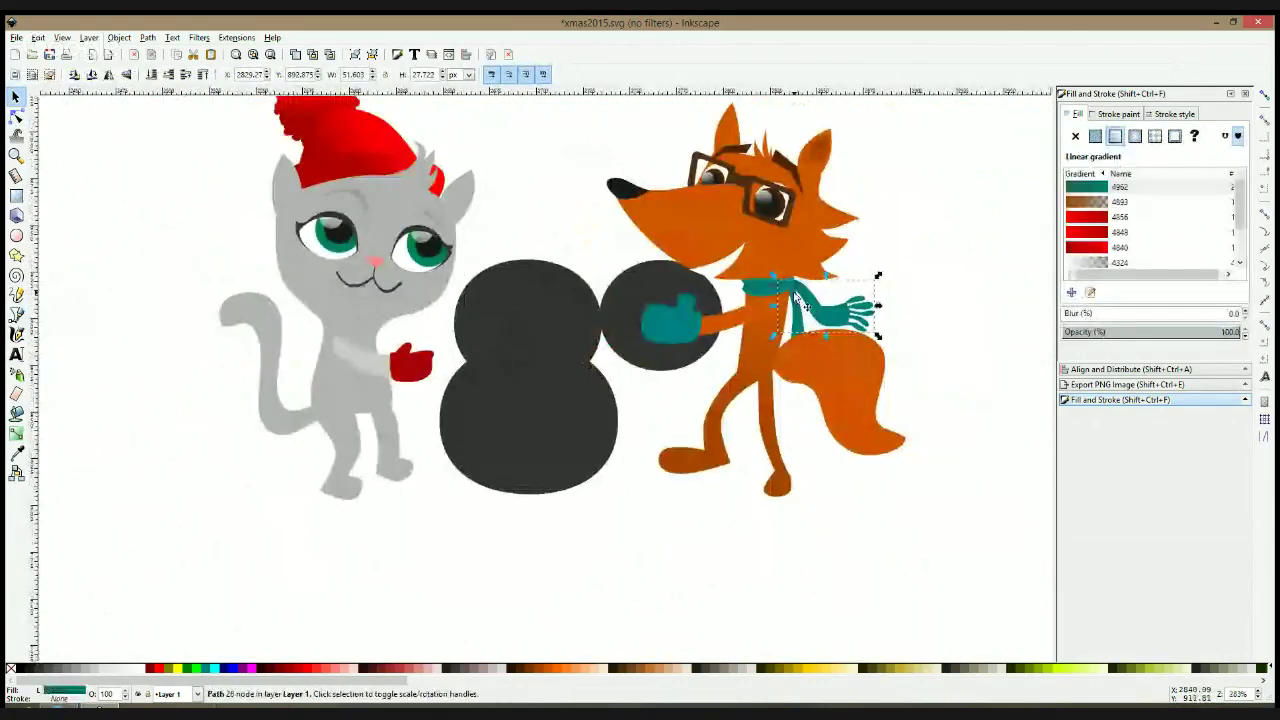
{"action": "left_click", "coordinate": [785, 287], "text": "shift"}
{"action": "left_click", "coordinate": [763, 288], "text": "shift"}
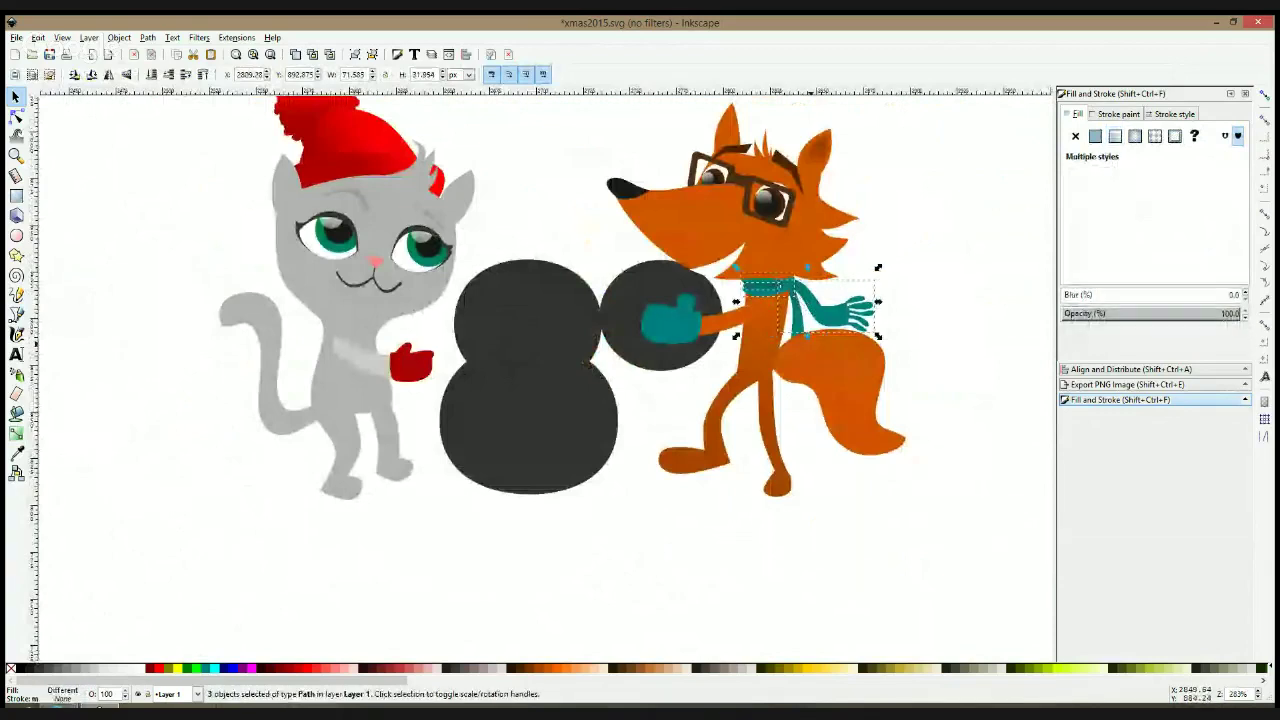
{"action": "left_click", "coordinate": [800, 327], "text": "shift"}
{"action": "left_click_drag", "start_coordinate": [808, 367], "coordinate": [818, 409]}
{"action": "left_click_drag", "start_coordinate": [764, 298], "coordinate": [775, 299]}
{"action": "left_click", "coordinate": [894, 263]}
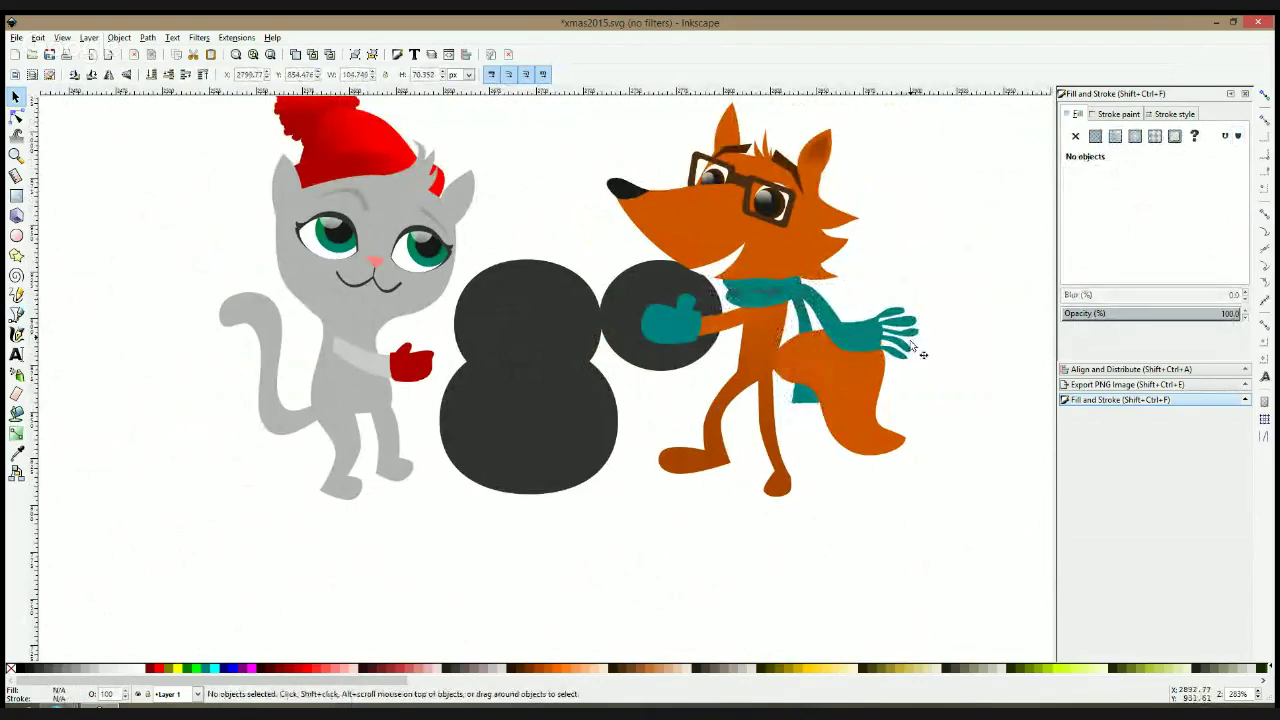
Bend the hanging scarf tail's inner edge outward and raise its lower end so that it is hidden behind the fox's tail
{"action": "left_click", "coordinate": [803, 396]}
{"action": "left_click", "coordinate": [16, 117]}
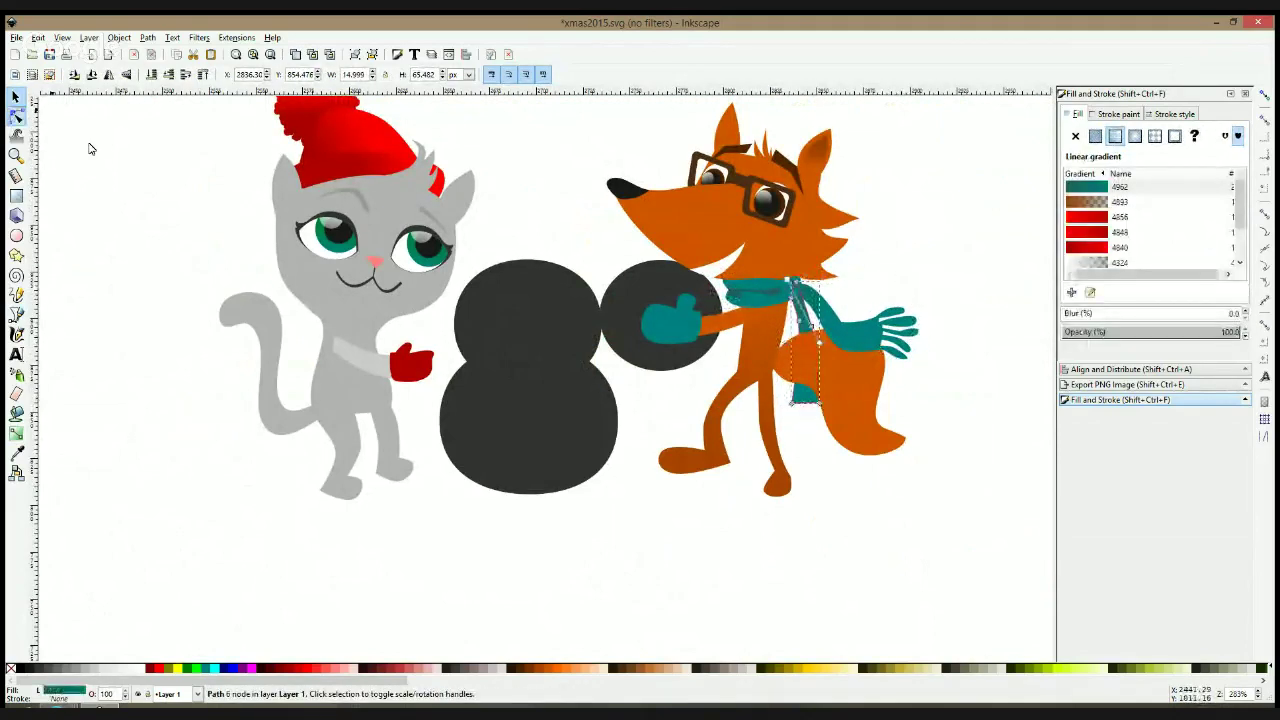
{"action": "left_click_drag", "start_coordinate": [804, 333], "coordinate": [794, 321]}
{"action": "left_click_drag", "start_coordinate": [793, 403], "coordinate": [799, 357]}
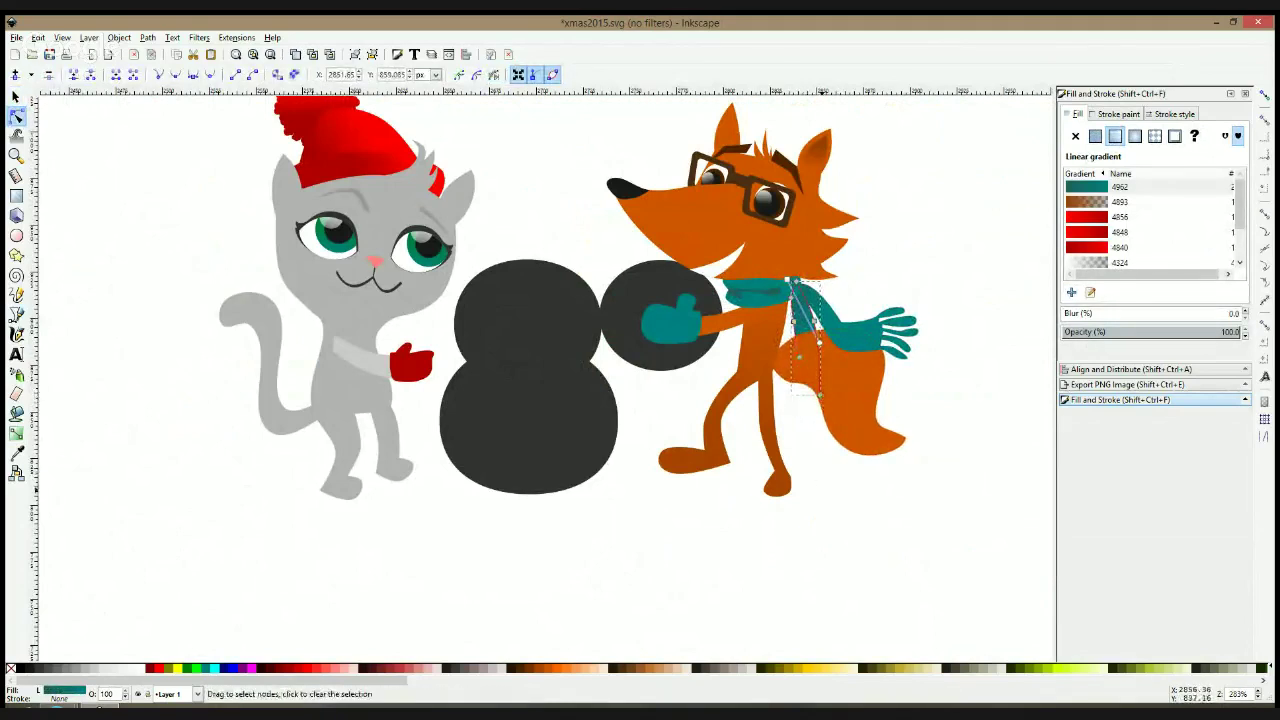
{"action": "left_click", "coordinate": [932, 410]}
Swing the fringed scarf tail upward to about 87 by 29.5 px overall, keeping its narrow end at the neck
{"action": "scroll", "coordinate": [922, 386], "scroll_direction": "down", "scroll_amount": 2, "text": "ctrl"}
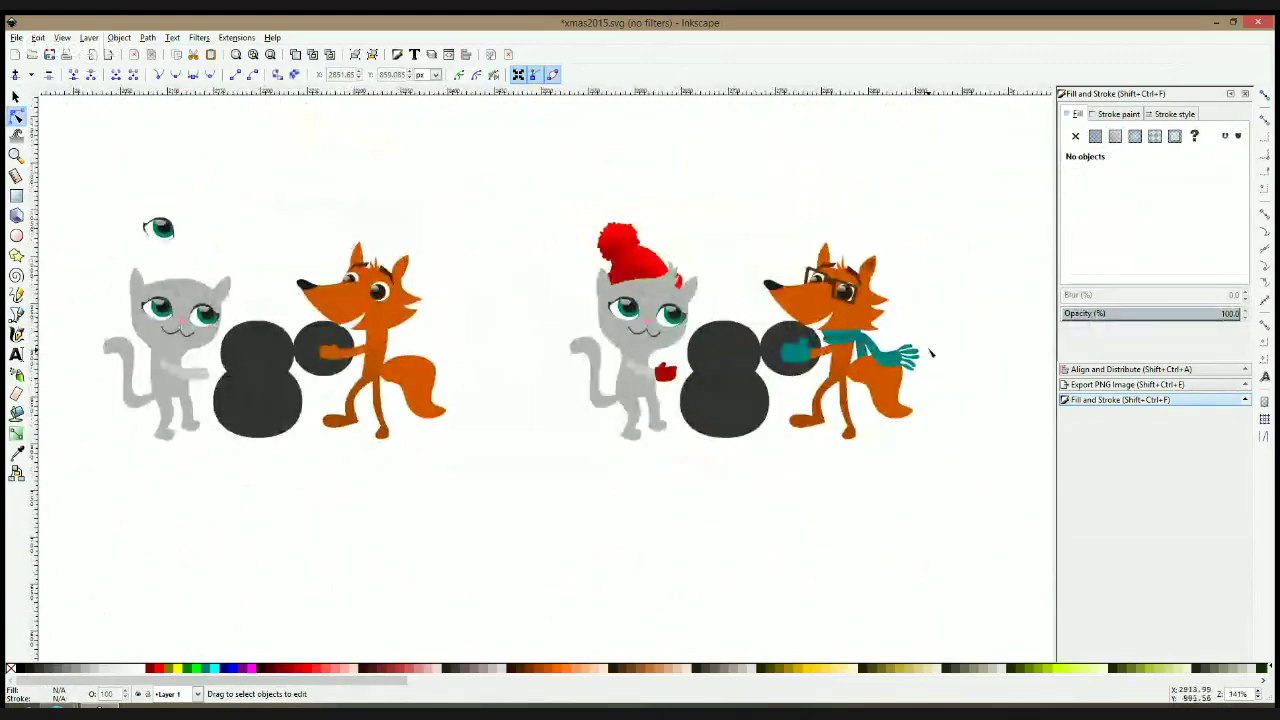
{"action": "scroll", "coordinate": [930, 352], "scroll_direction": "up", "scroll_amount": 3, "text": "ctrl"}
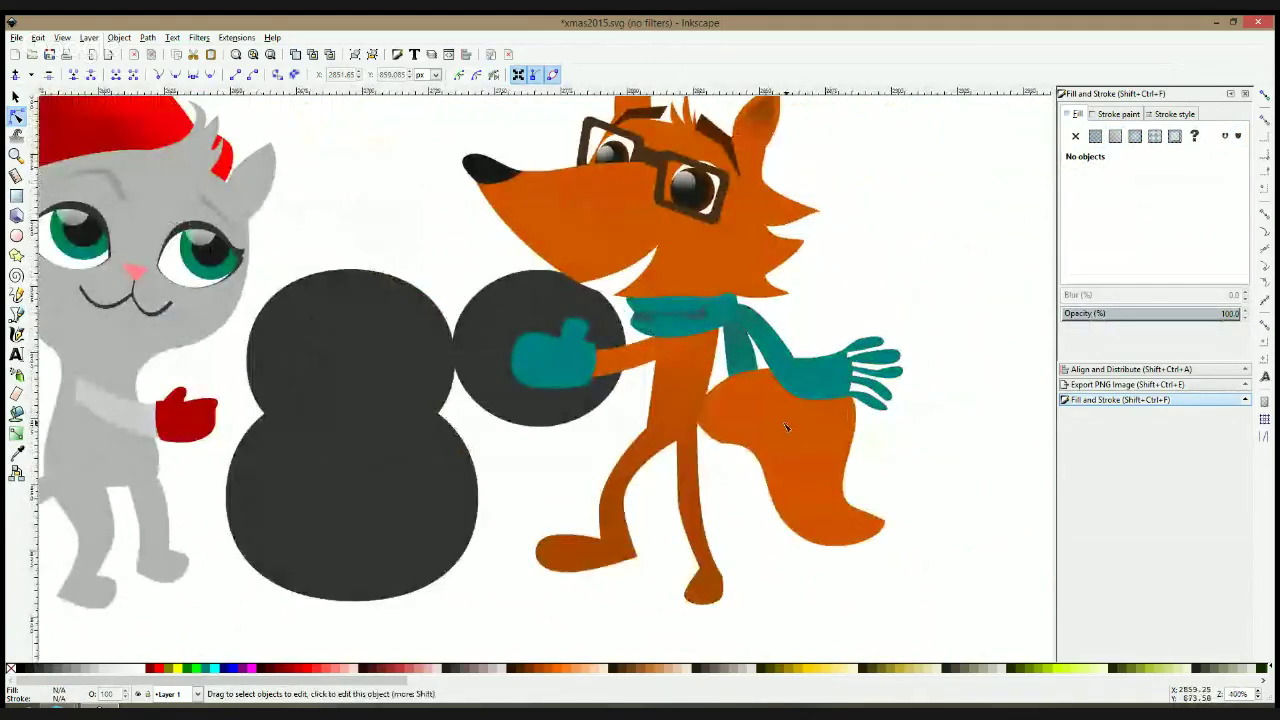
{"action": "scroll", "coordinate": [928, 408], "scroll_direction": "down", "scroll_amount": 3, "text": "ctrl"}
{"action": "scroll", "coordinate": [862, 392], "scroll_direction": "up", "scroll_amount": 4, "text": "ctrl"}
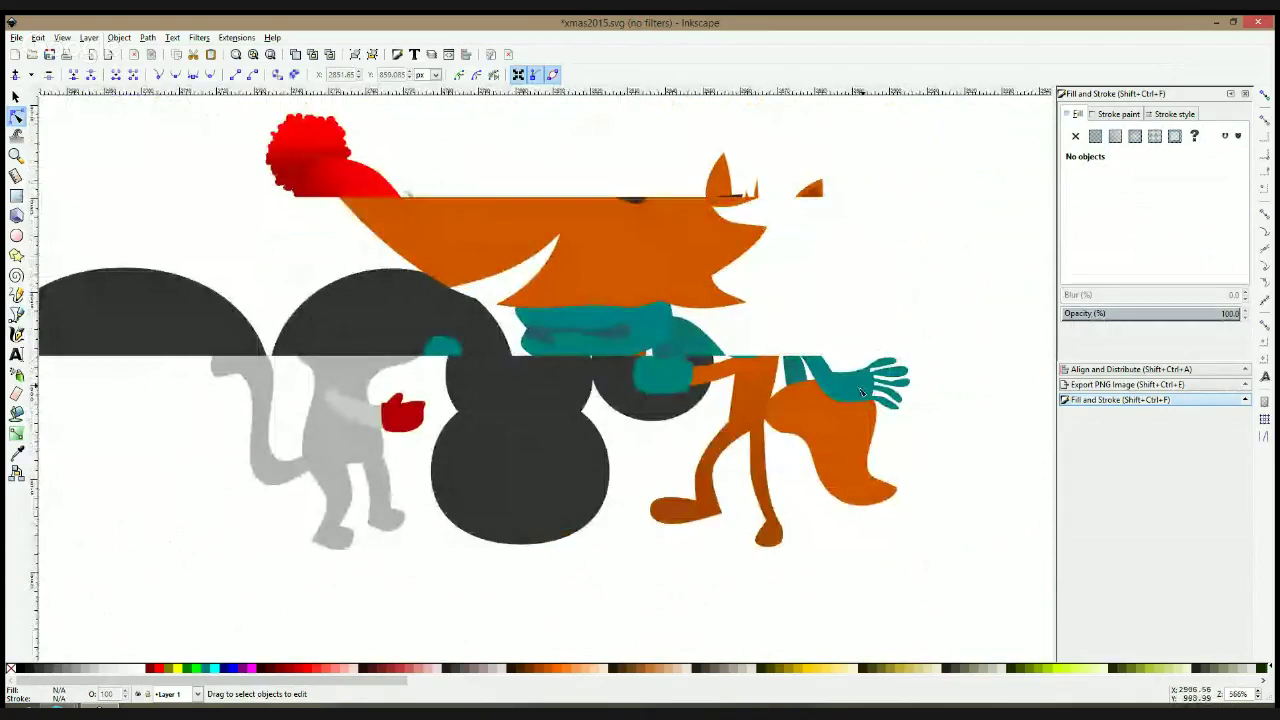
{"action": "key", "text": "s"}
{"action": "left_click", "coordinate": [862, 392]}
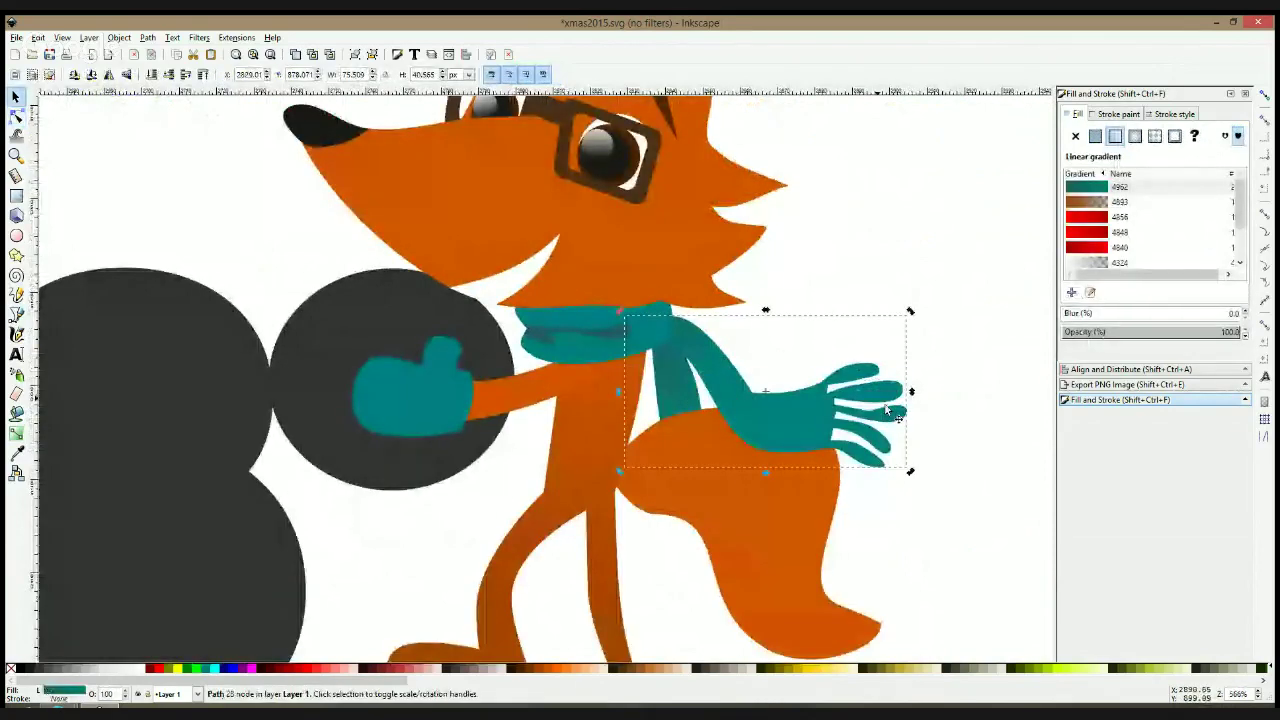
{"action": "left_click_drag", "start_coordinate": [910, 471], "coordinate": [957, 365], "text": "shift"}
{"action": "left_click", "coordinate": [890, 384]}
{"action": "left_click_drag", "start_coordinate": [867, 376], "coordinate": [865, 382]}
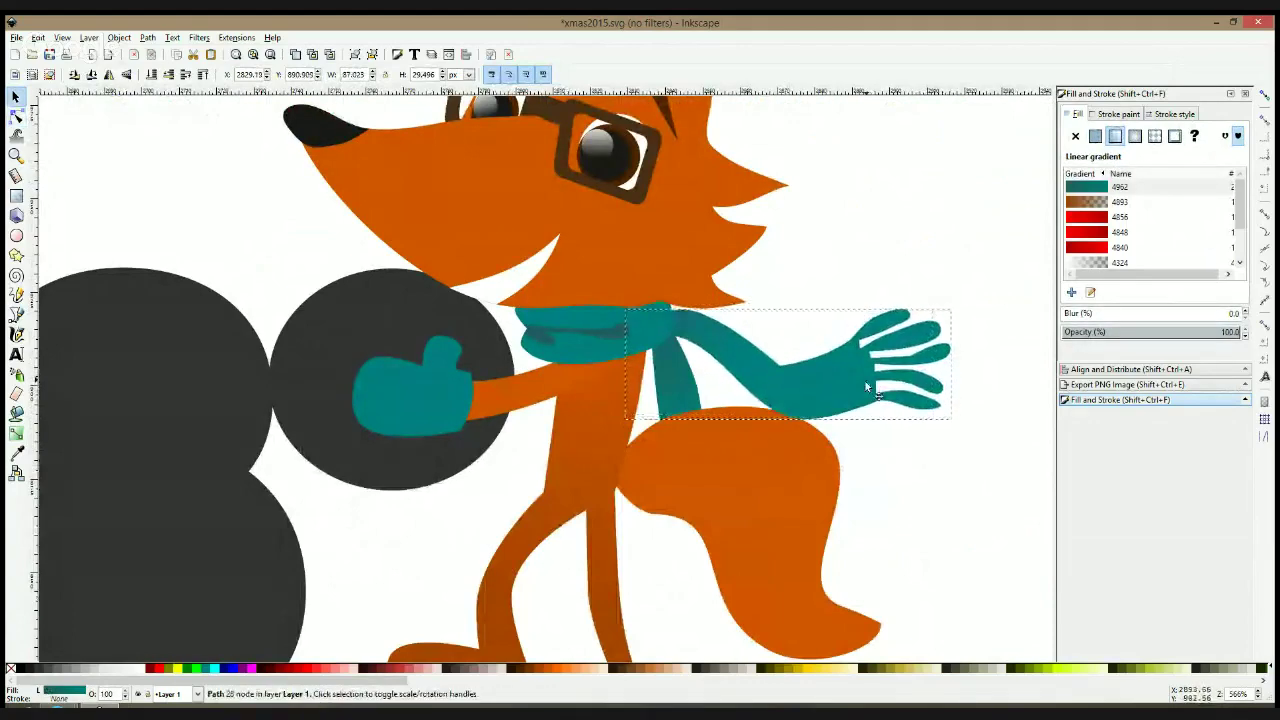
{"action": "left_click", "coordinate": [891, 297]}
{"action": "scroll", "coordinate": [886, 303], "scroll_direction": "down", "scroll_amount": 3, "text": "ctrl"}
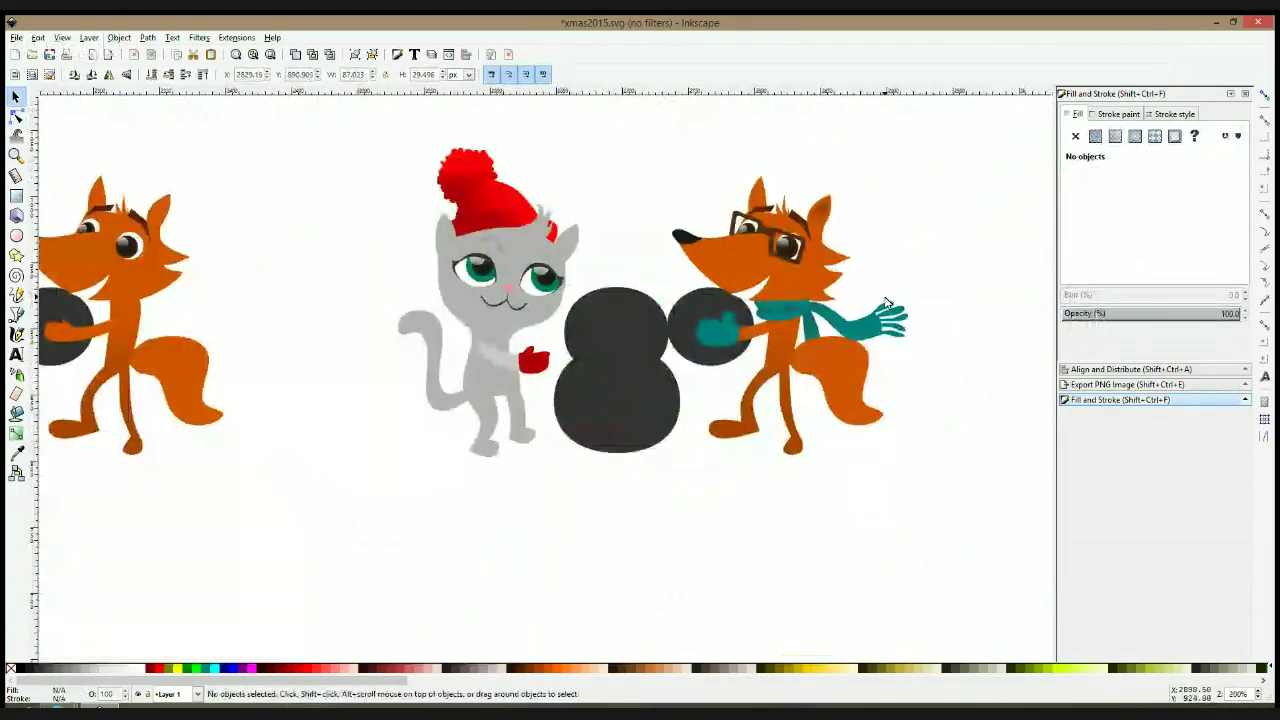
{"action": "left_click", "coordinate": [891, 334]}
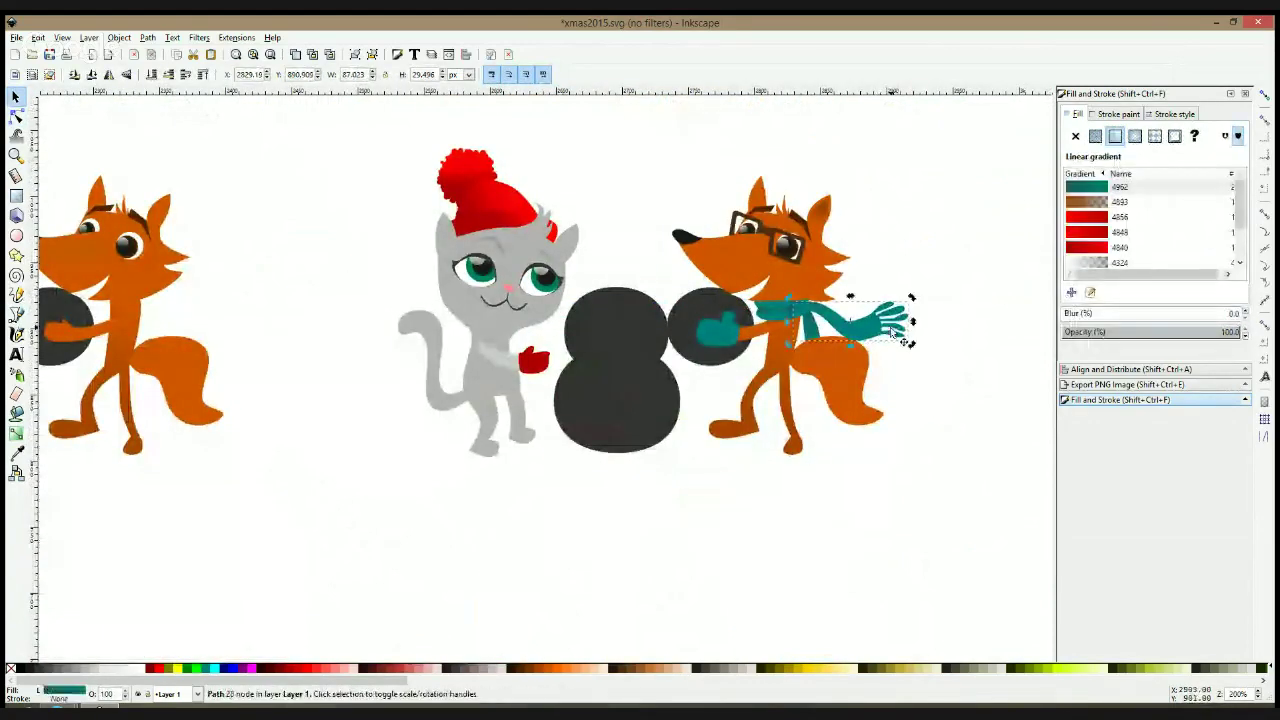
Tilt the fringed scarf tail slightly downward, to about 85 by 36 px overall, keeping its narrow end at the neck
{"action": "left_click", "coordinate": [914, 320]}
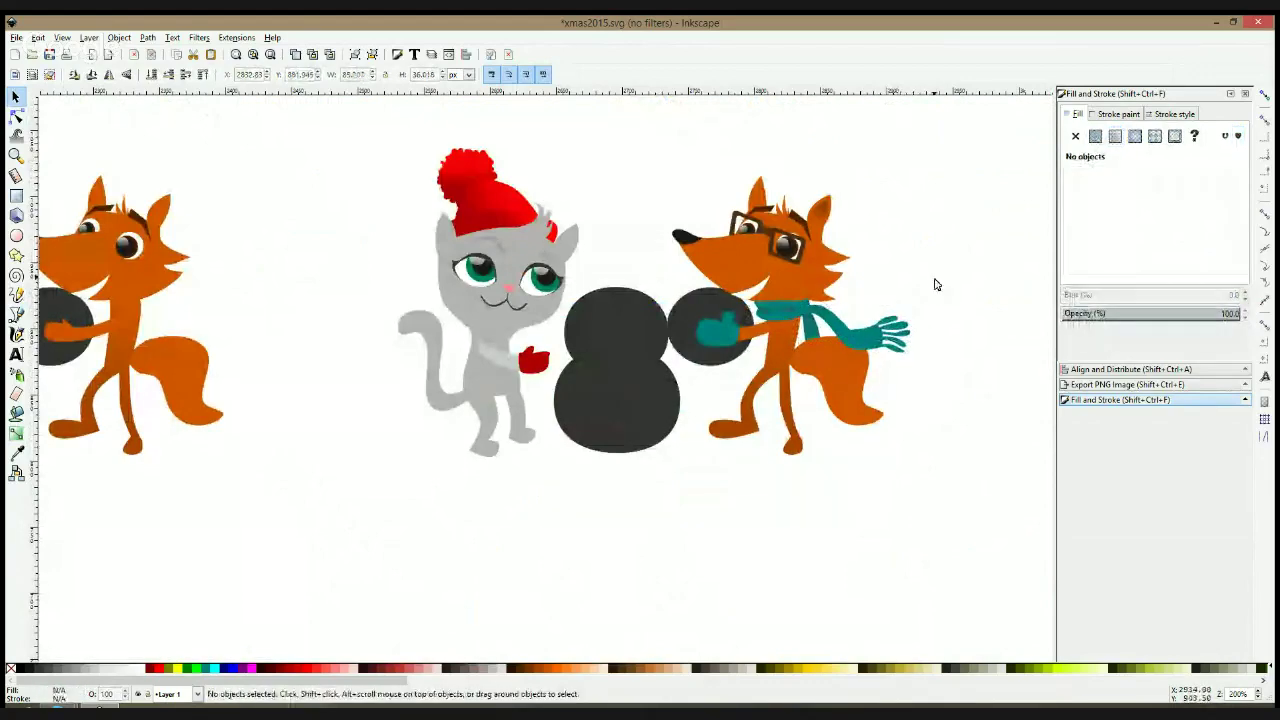
{"action": "scroll", "coordinate": [845, 315], "scroll_direction": "up", "scroll_amount": 3, "text": "ctrl"}
{"action": "left_click", "coordinate": [783, 315]}
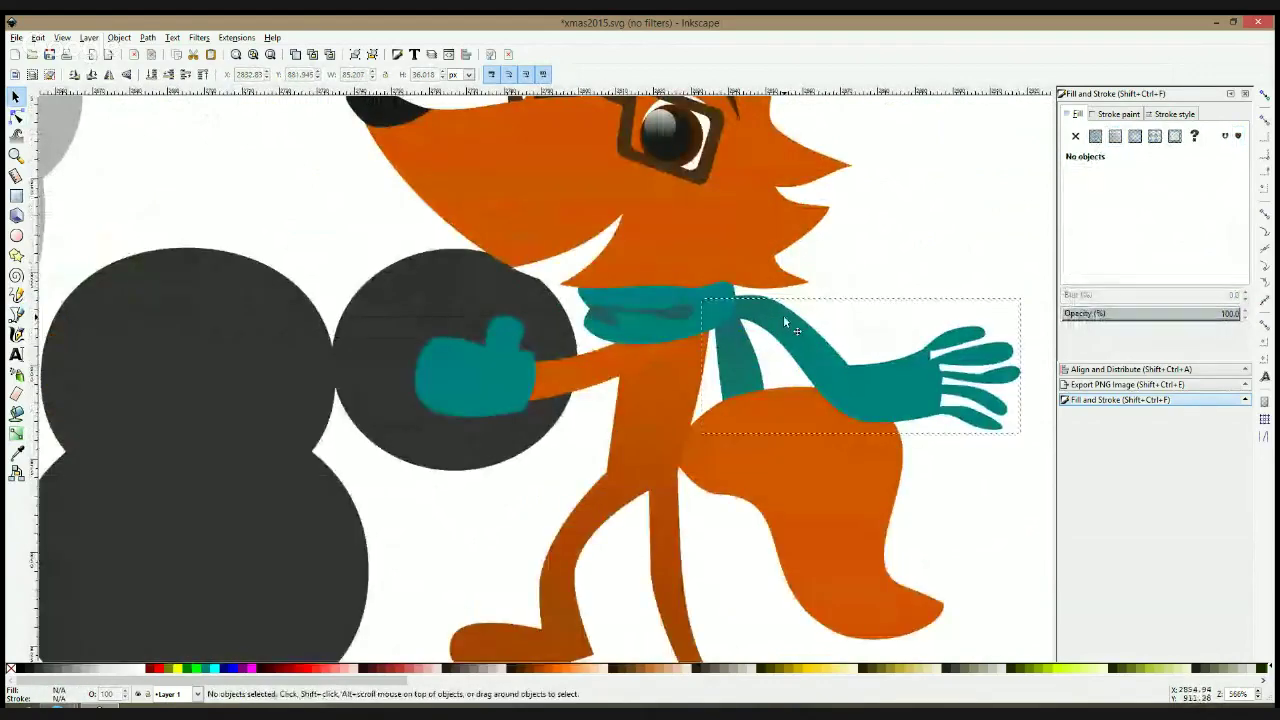
{"action": "left_click", "coordinate": [900, 287]}
{"action": "scroll", "coordinate": [898, 285], "scroll_direction": "down", "scroll_amount": 3, "text": "ctrl"}
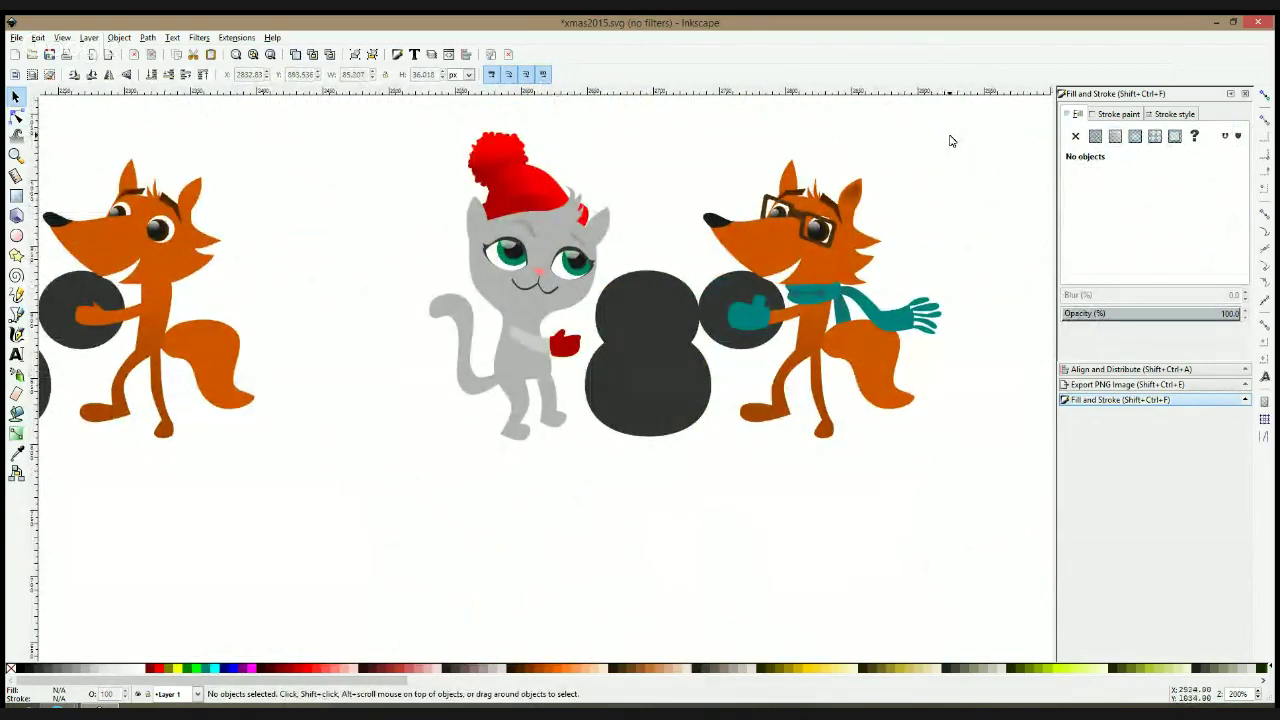
Enlarge the grouped fox head, including its glasses, to about 147 by 103 px
{"action": "left_click_drag", "start_coordinate": [959, 136], "coordinate": [675, 300]}
{"action": "scroll", "coordinate": [675, 300], "scroll_direction": "down", "scroll_amount": 1, "text": "ctrl"}
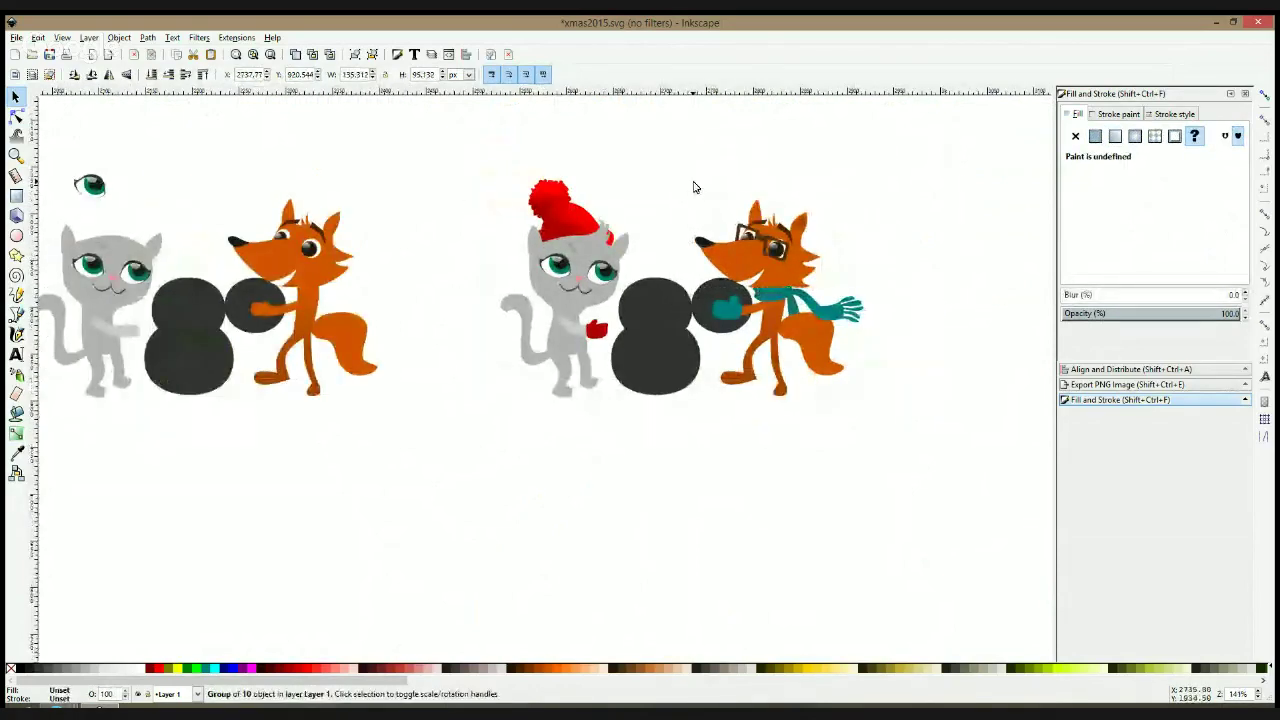
{"action": "key", "text": "Escape"}
{"action": "left_click_drag", "start_coordinate": [965, 185], "coordinate": [740, 277]}
{"action": "left_click", "coordinate": [824, 222]}
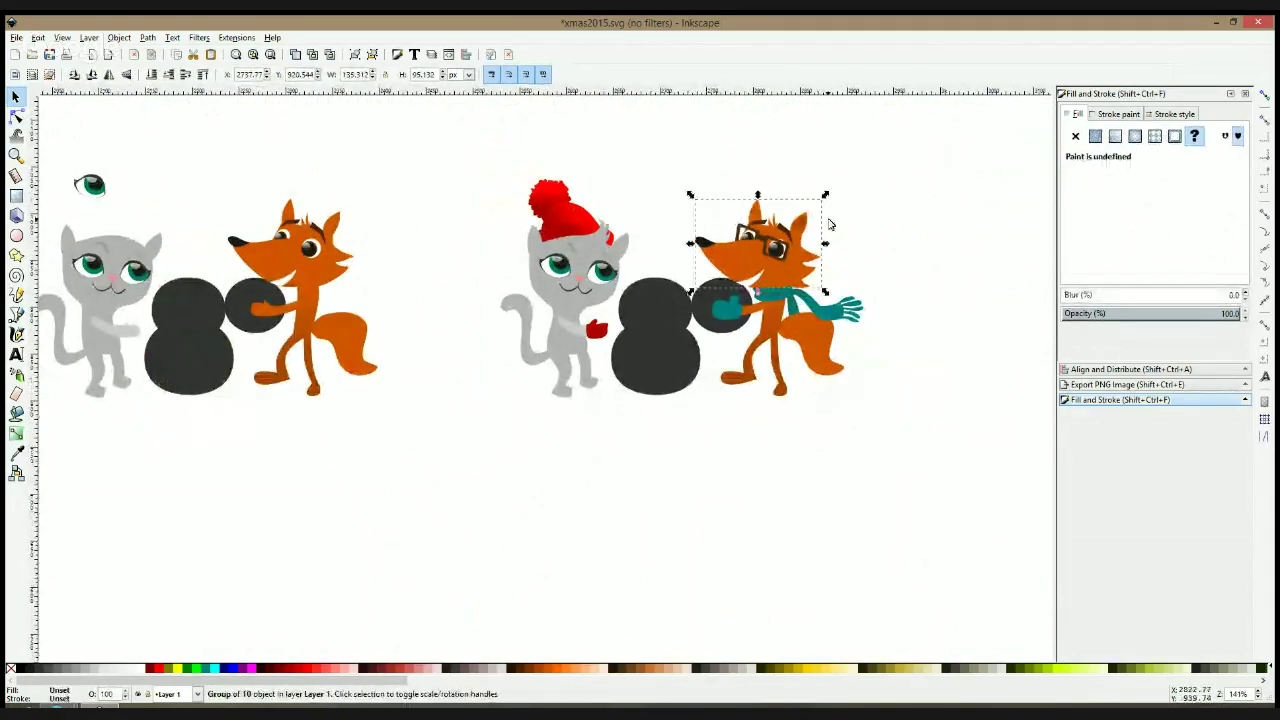
{"action": "left_click_drag", "start_coordinate": [826, 196], "coordinate": [838, 185]}
{"action": "left_click_drag", "start_coordinate": [790, 243], "coordinate": [765, 256]}
{"action": "key", "text": "ctrl+z"}
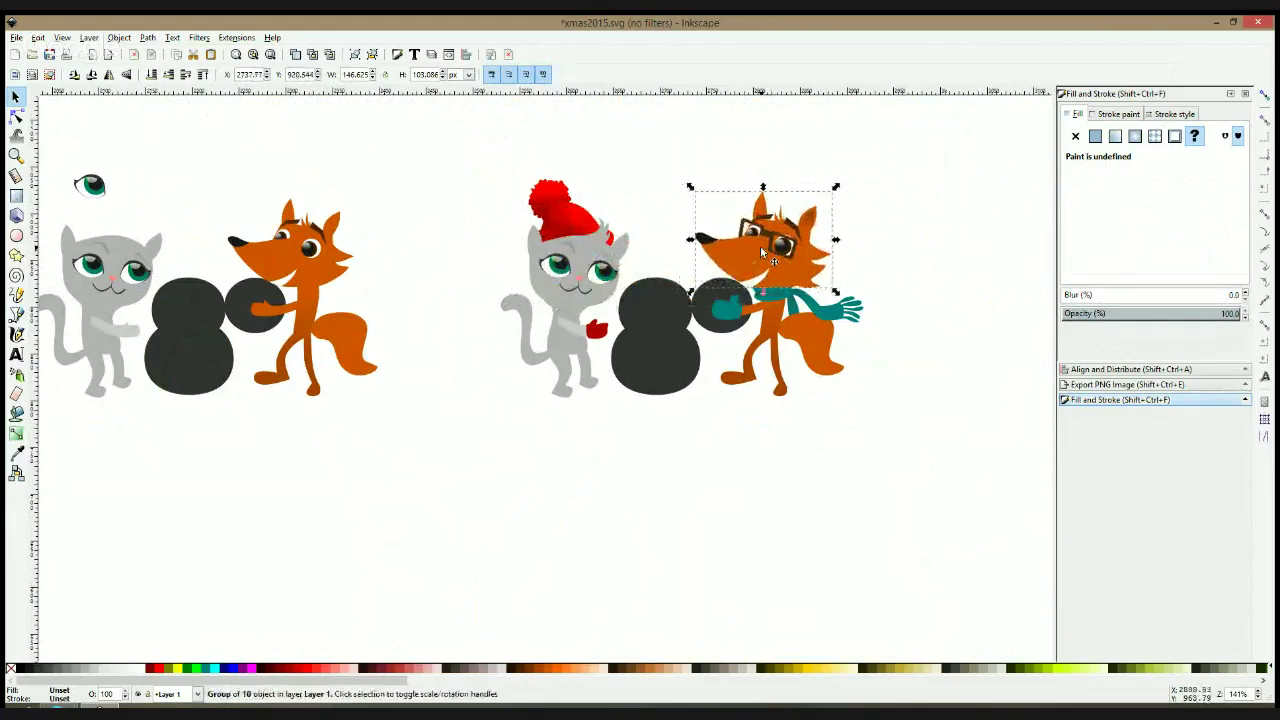
Rotate the fox's head slightly clockwise to about 145 by 106 px overall and reposition it just above the scarf
{"action": "left_click", "coordinate": [865, 264]}
{"action": "scroll", "coordinate": [806, 286], "scroll_direction": "up", "scroll_amount": 2}
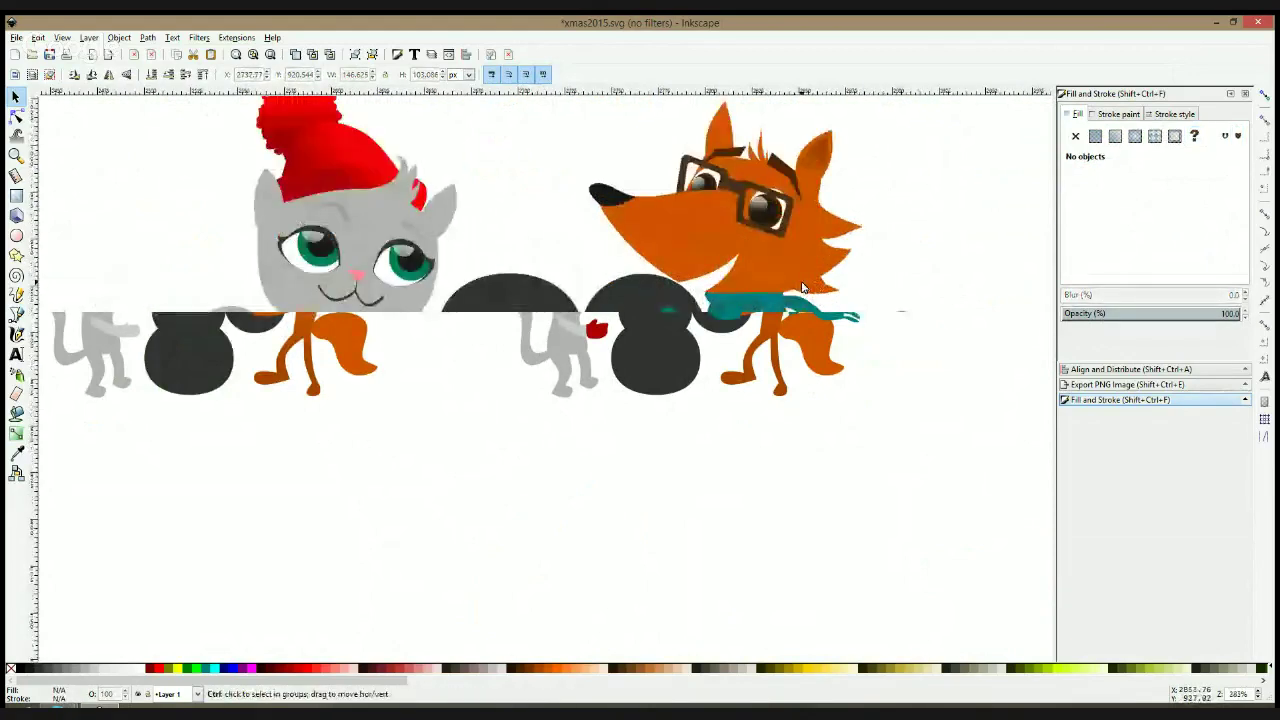
{"action": "left_click", "coordinate": [781, 246]}
{"action": "left_click", "coordinate": [781, 246]}
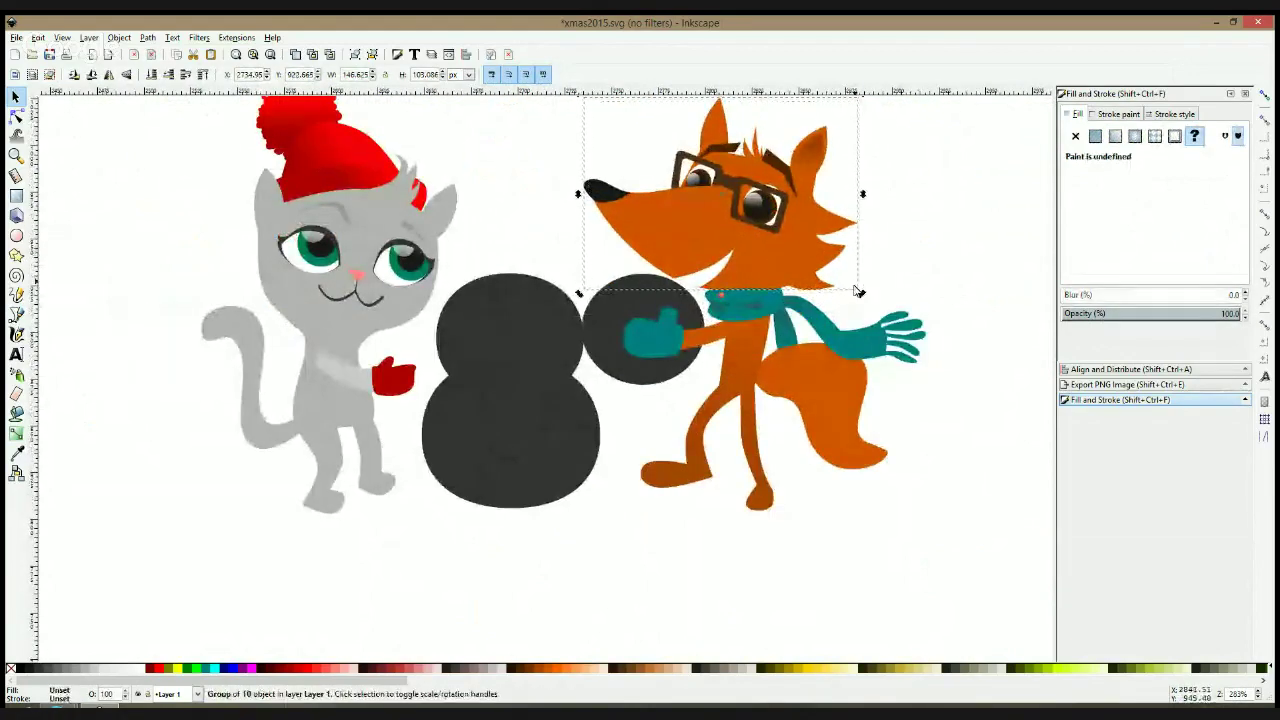
{"action": "left_click_drag", "start_coordinate": [861, 293], "coordinate": [846, 306]}
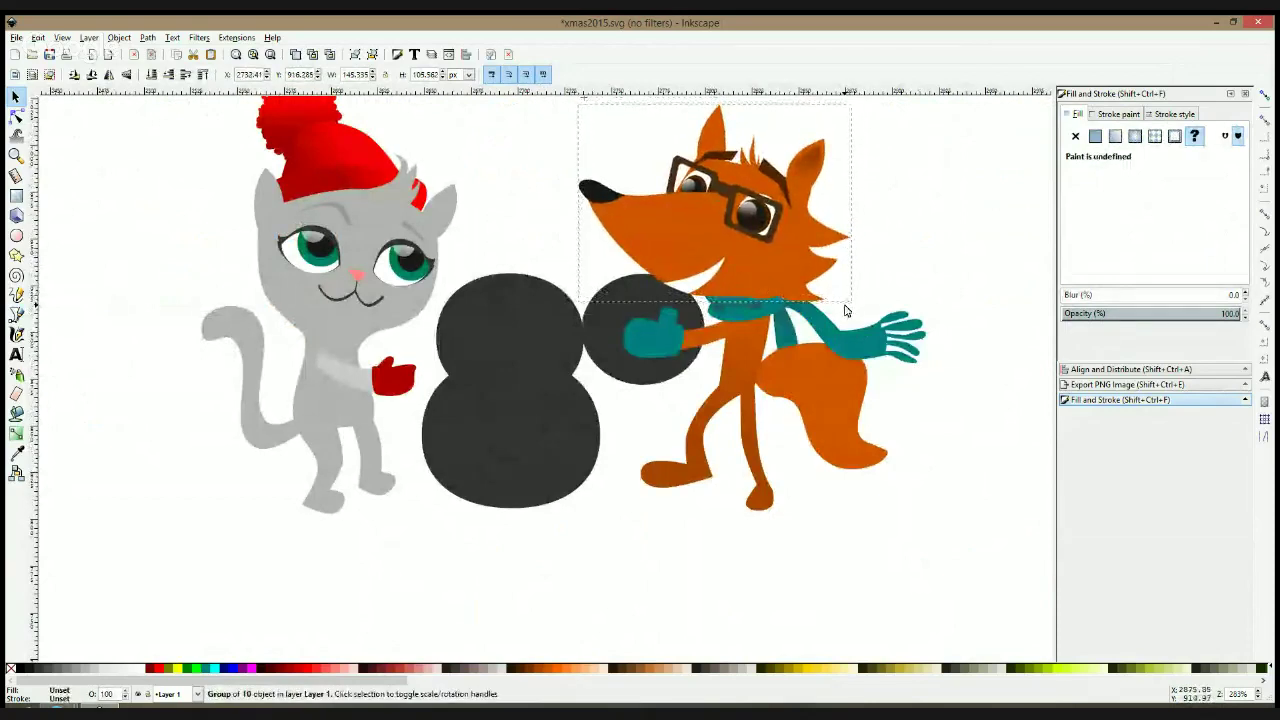
{"action": "mouse_move", "coordinate": [781, 247]}
{"action": "left_mouse_down"}
{"action": "mouse_move", "coordinate": [783, 232]}
{"action": "mouse_move", "coordinate": [784, 245]}
{"action": "left_mouse_up"}
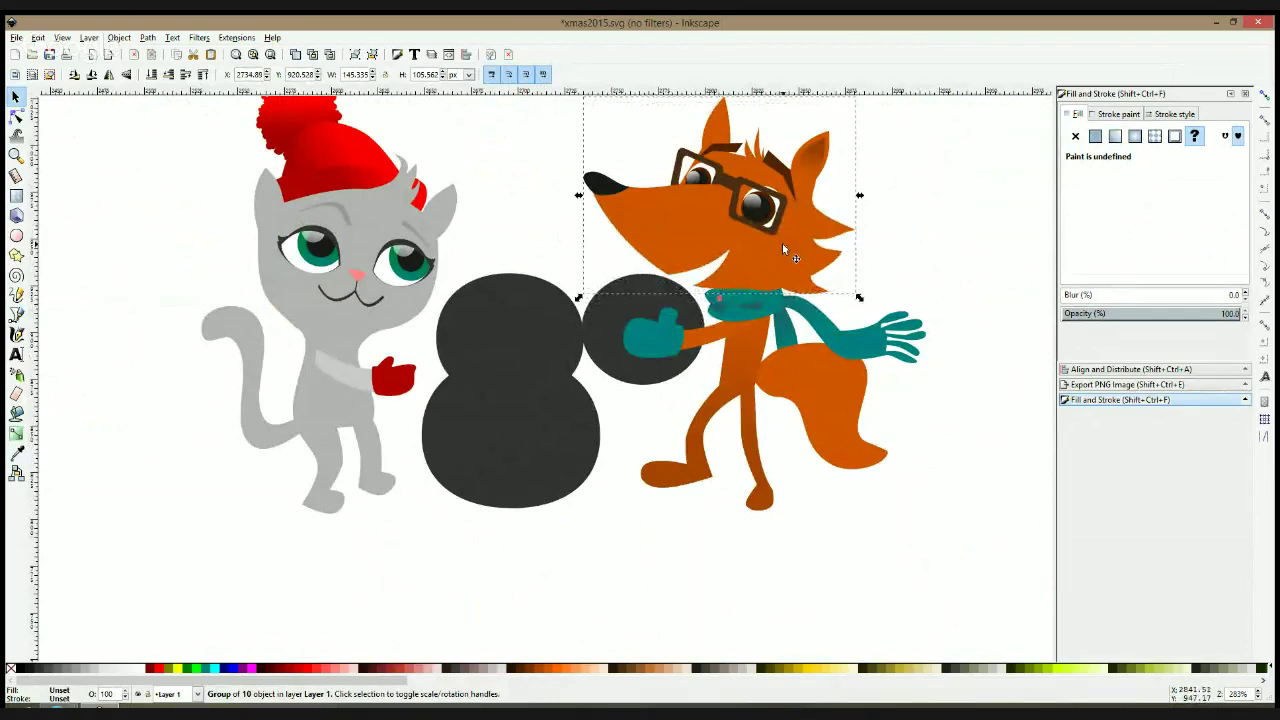
{"action": "left_click", "coordinate": [934, 277]}
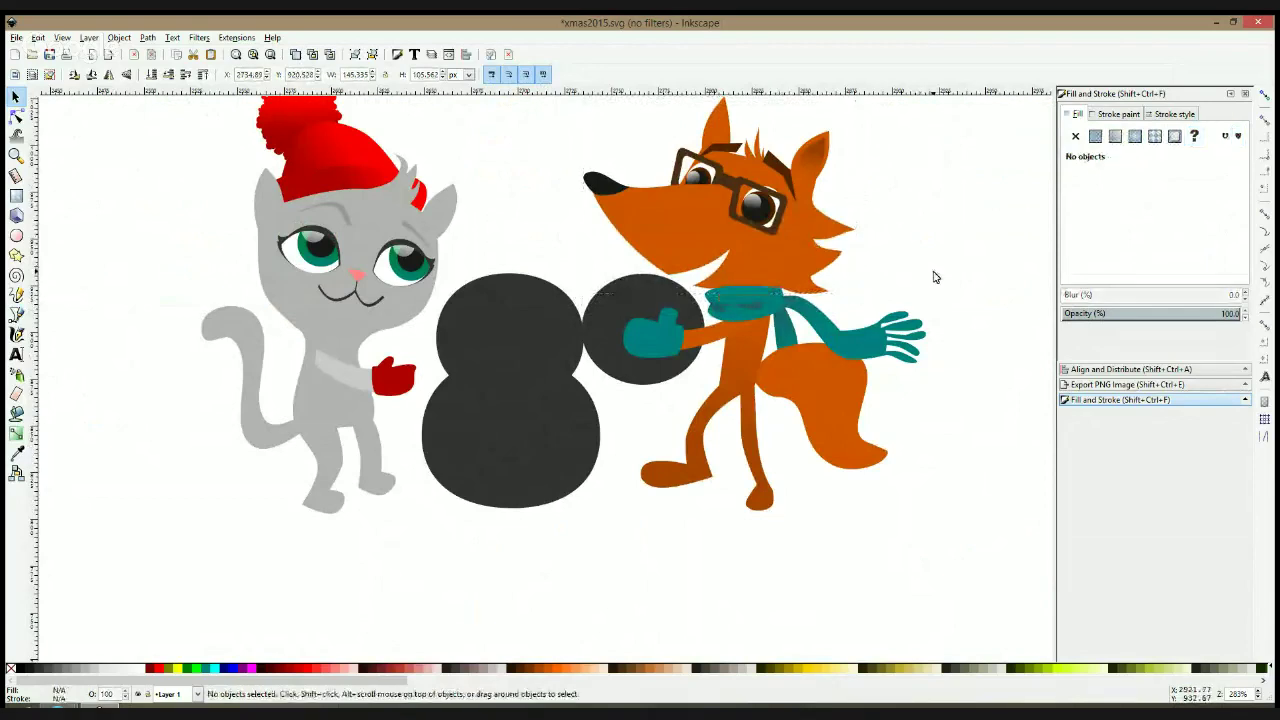
Move the start of the fox body's gradient from the scarf down to the middle of the torso
{"action": "scroll", "coordinate": [934, 272], "scroll_direction": "down", "scroll_amount": 3}
{"action": "left_click_drag", "start_coordinate": [792, 260], "coordinate": [788, 260]}
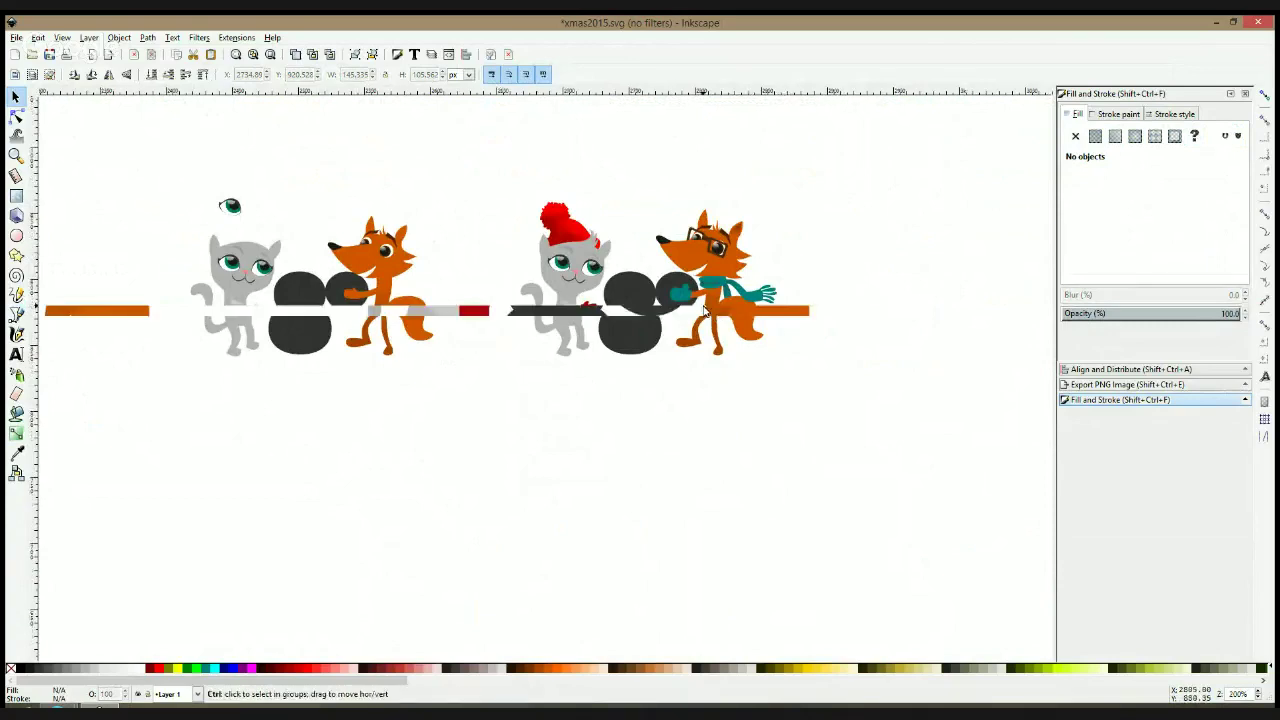
{"action": "scroll", "coordinate": [704, 306], "scroll_direction": "up", "scroll_amount": 3}
{"action": "left_click", "coordinate": [745, 322]}
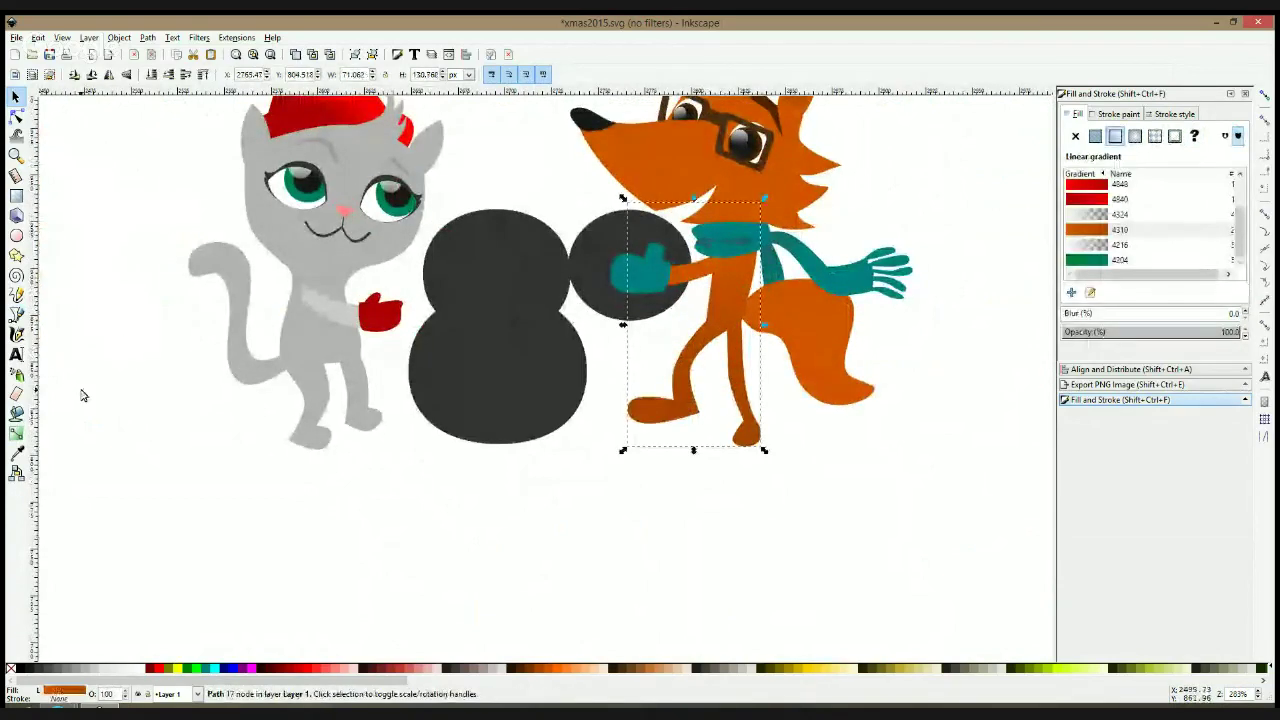
{"action": "left_click", "coordinate": [16, 432]}
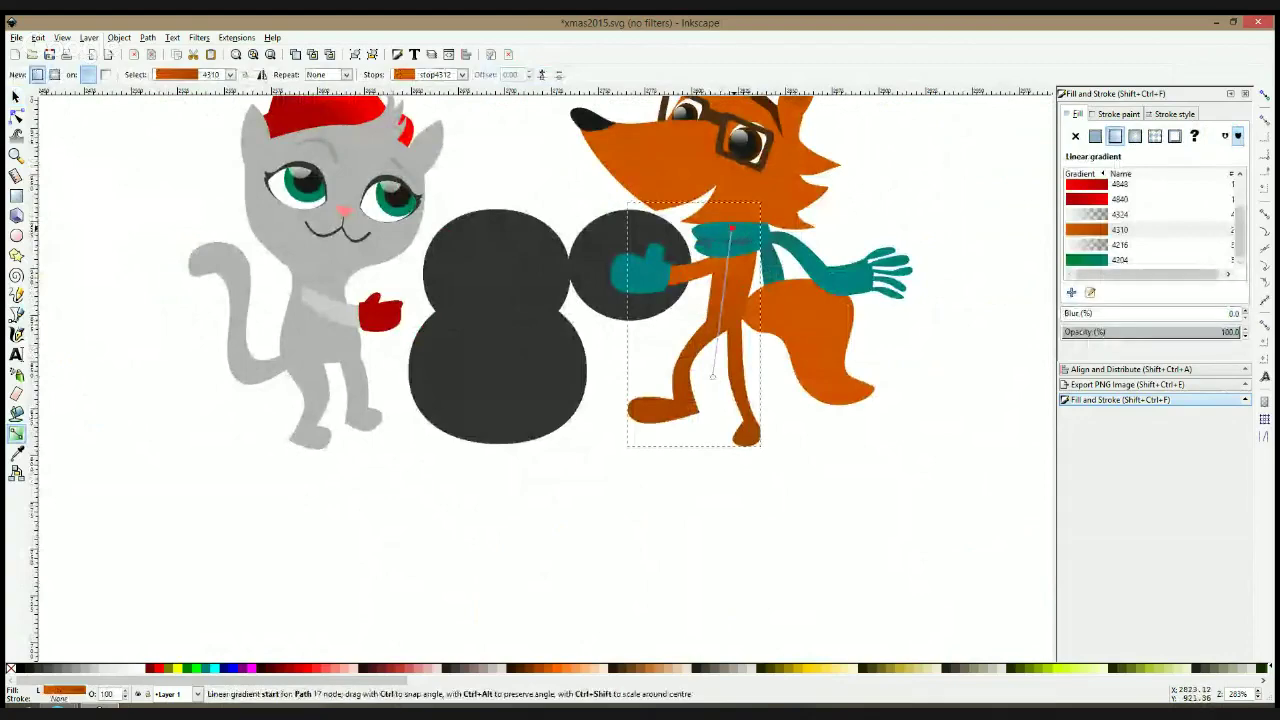
{"action": "left_click_drag", "start_coordinate": [733, 229], "coordinate": [728, 290]}
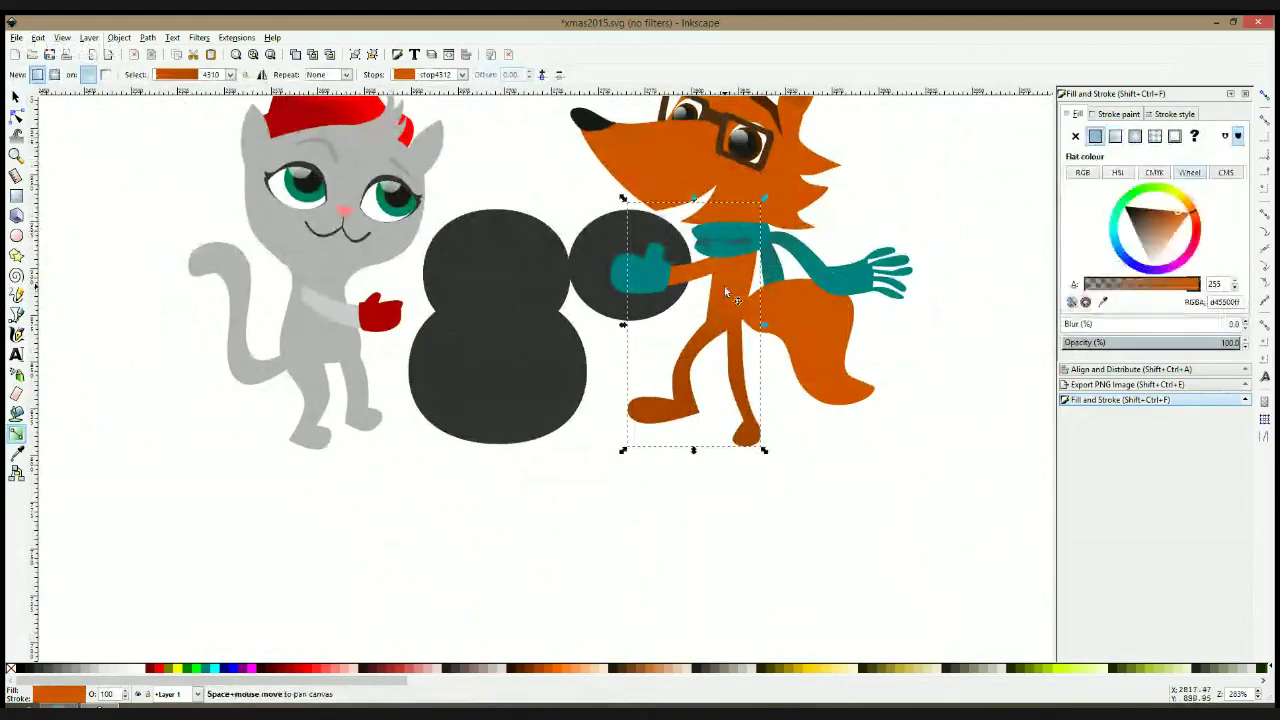
{"action": "key", "text": "s"}
{"action": "key", "text": "Escape"}
{"action": "scroll", "coordinate": [537, 204], "scroll_direction": "down", "scroll_amount": 3}
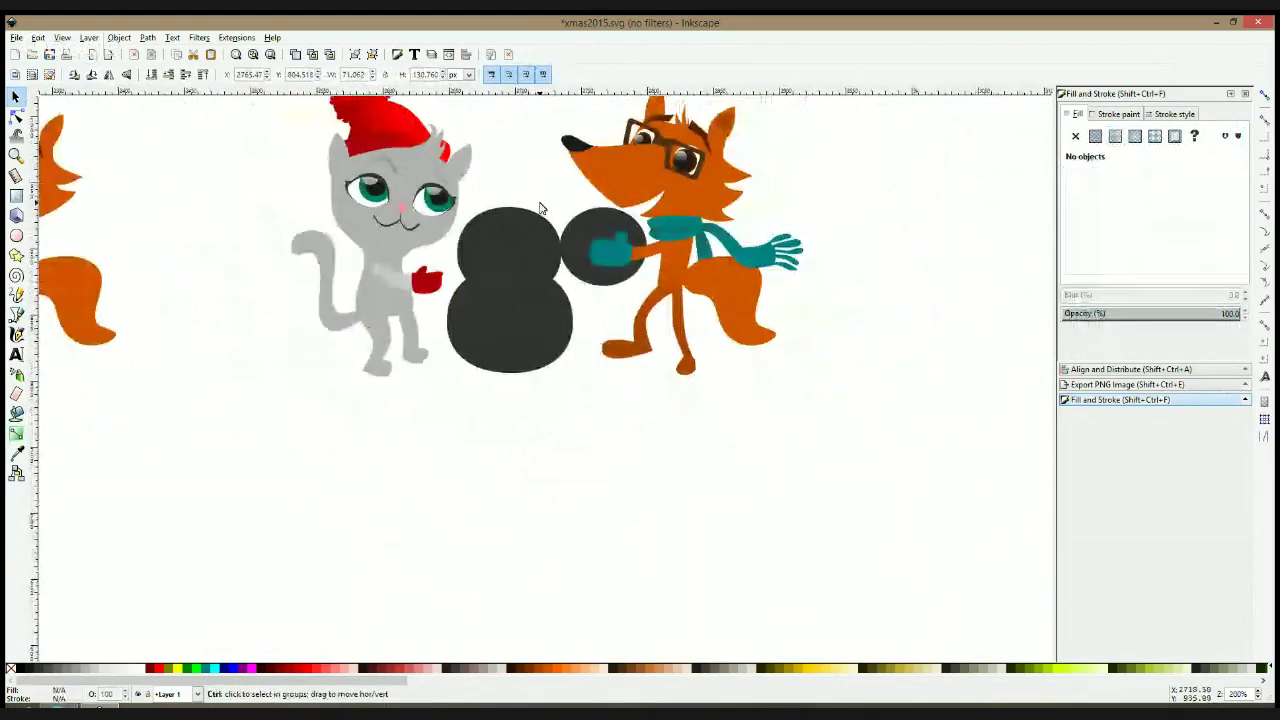
Group all the cat's pieces, and group all the fox's pieces together with the ball it is holding
{"action": "scroll", "coordinate": [539, 208], "scroll_direction": "down", "scroll_amount": 2}
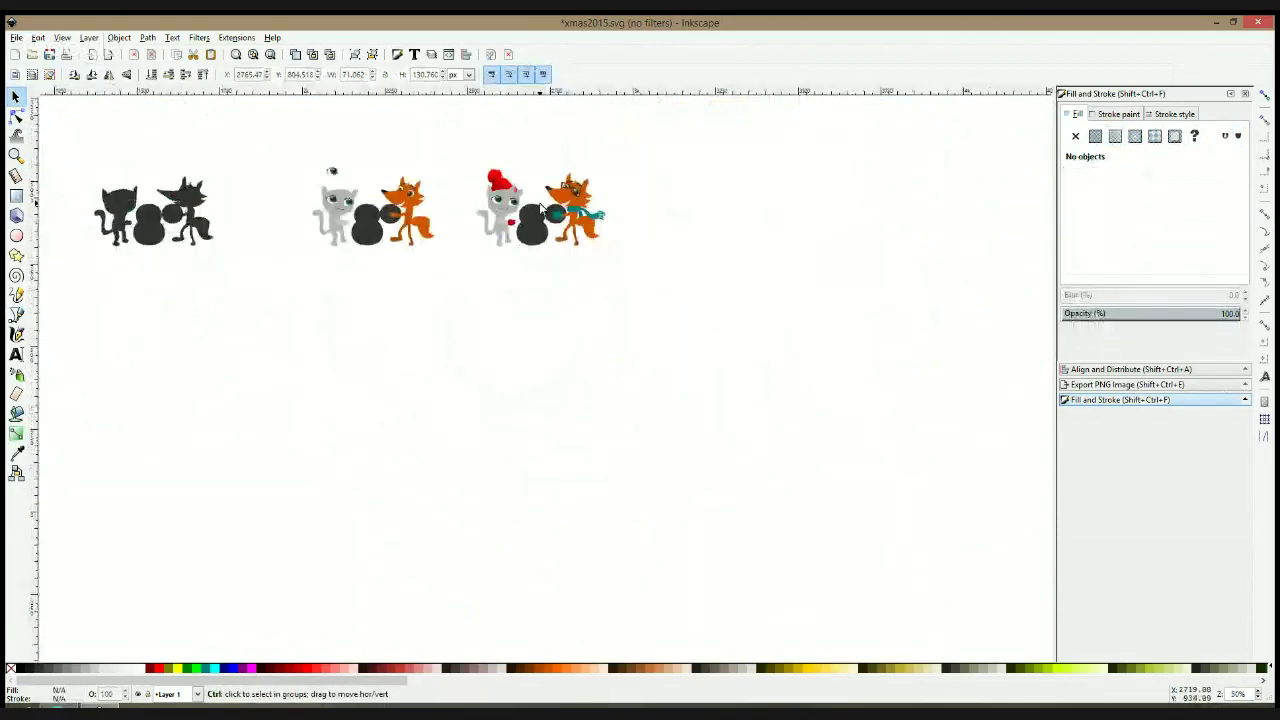
{"action": "scroll", "coordinate": [536, 180], "scroll_direction": "up", "scroll_amount": 4}
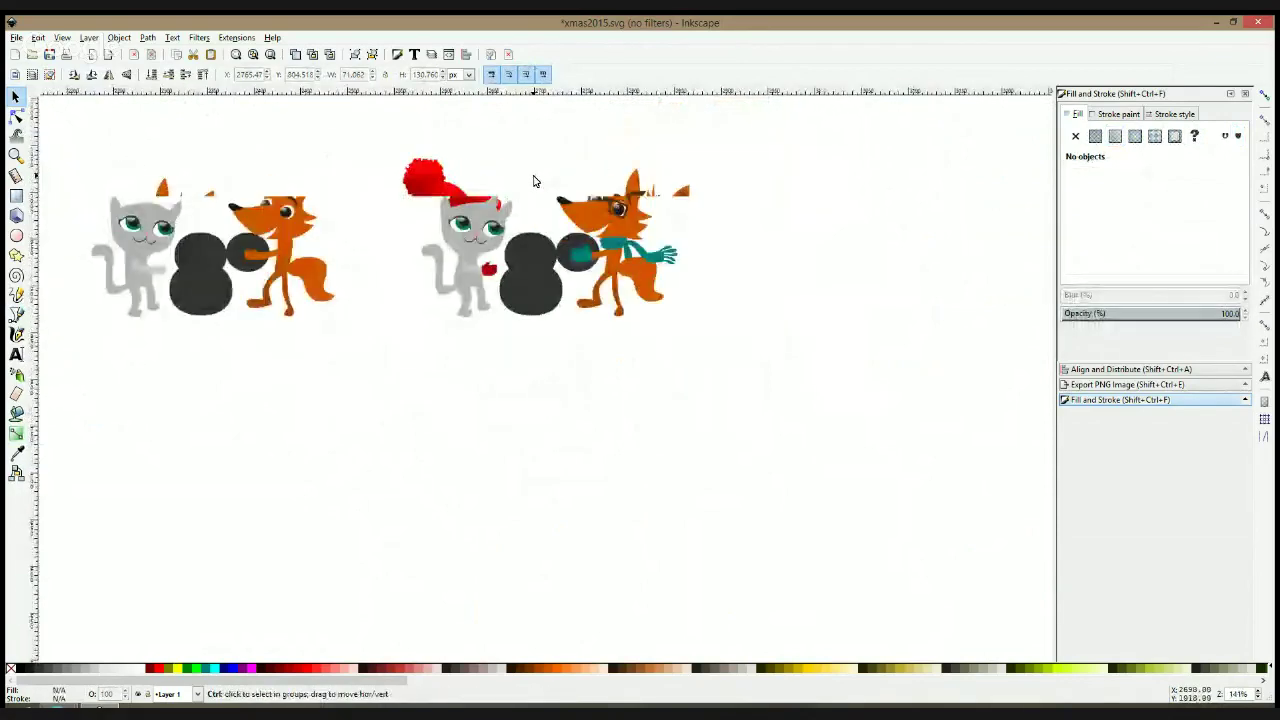
{"action": "left_click_drag", "start_coordinate": [543, 131], "coordinate": [263, 510]}
{"action": "key", "text": "ctrl+g"}
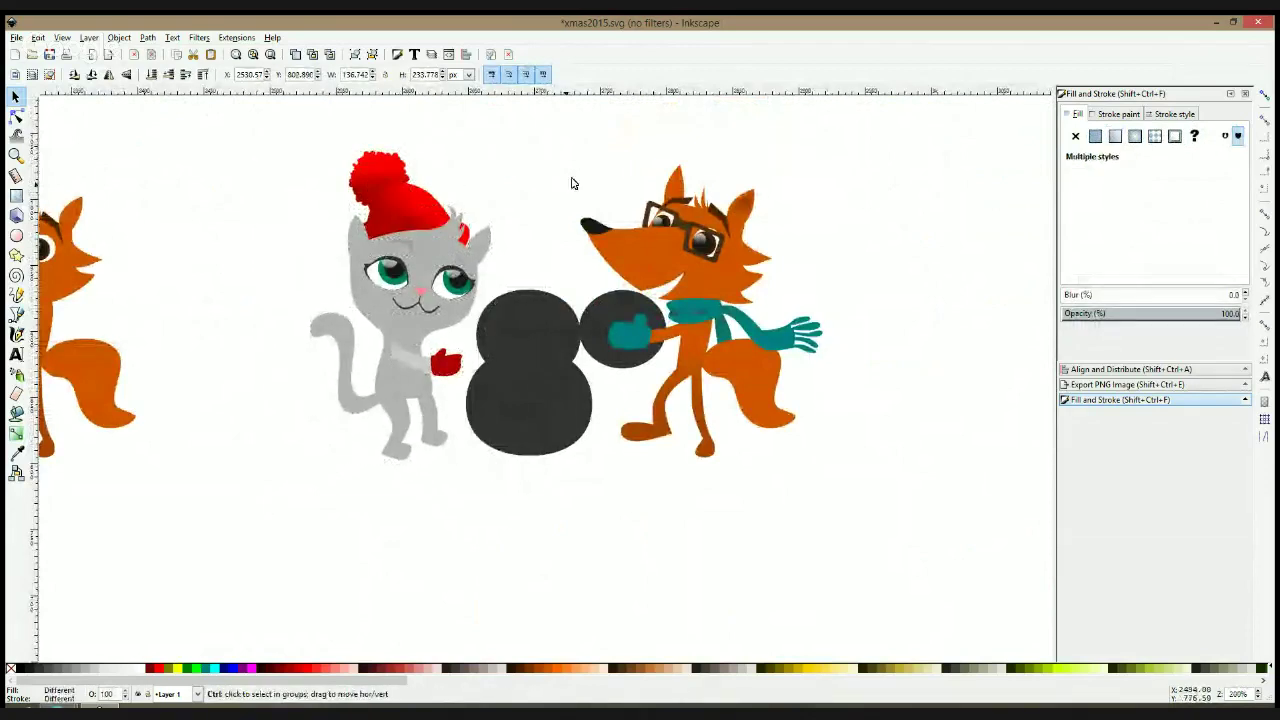
{"action": "left_click_drag", "start_coordinate": [536, 124], "coordinate": [868, 524]}
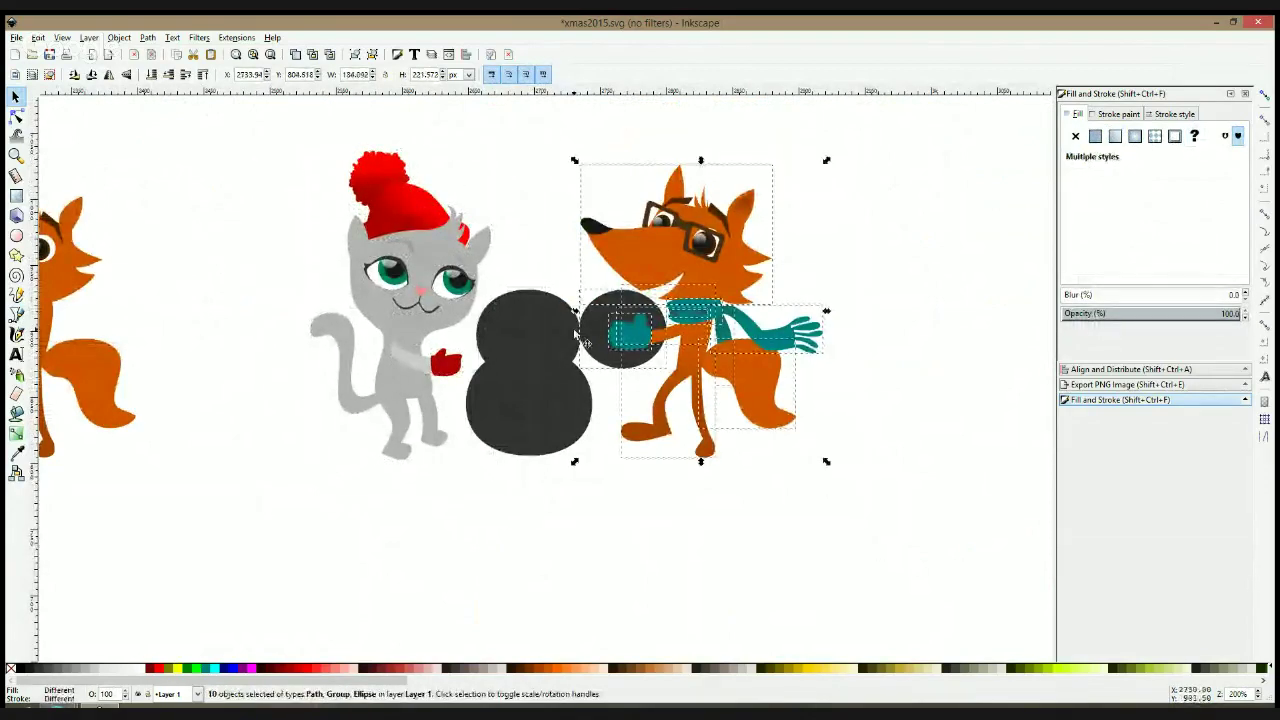
{"action": "key", "text": "ctrl+g"}
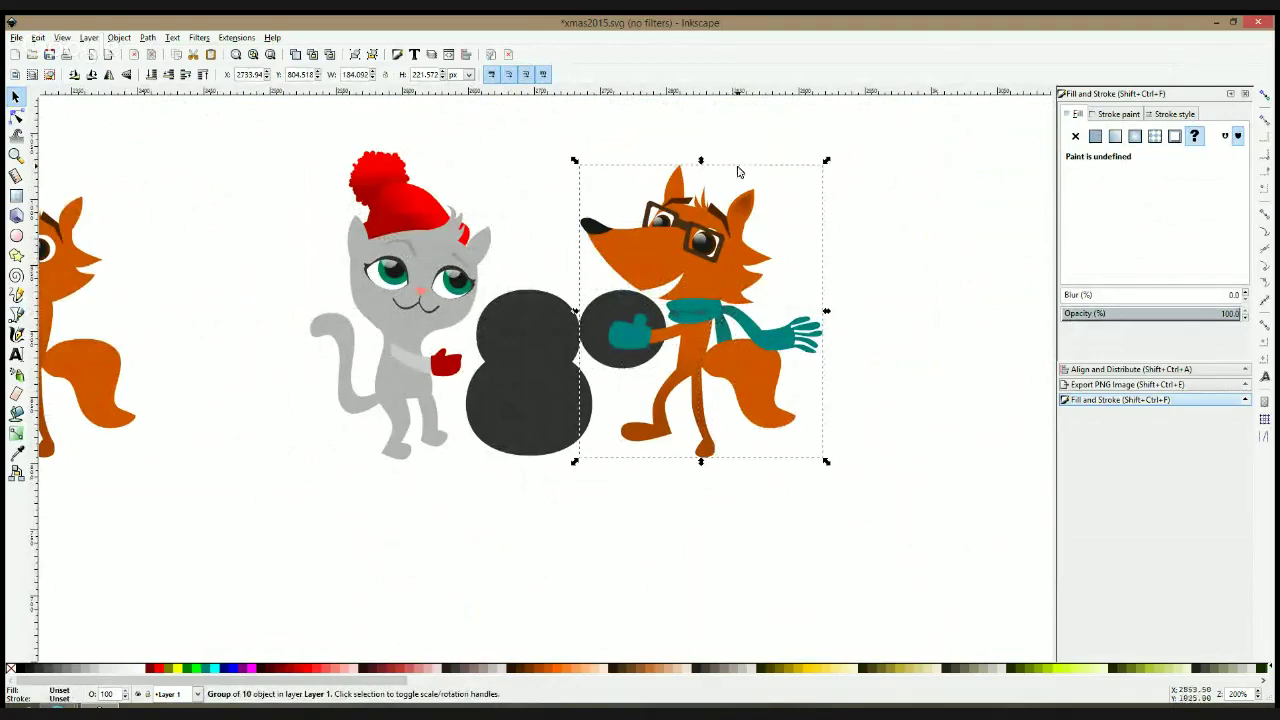
Enlarge the fox group to about 192 by 231 px and move the fox and cat groups inward toward the snowman
{"action": "left_click_drag", "start_coordinate": [828, 163], "coordinate": [843, 147]}
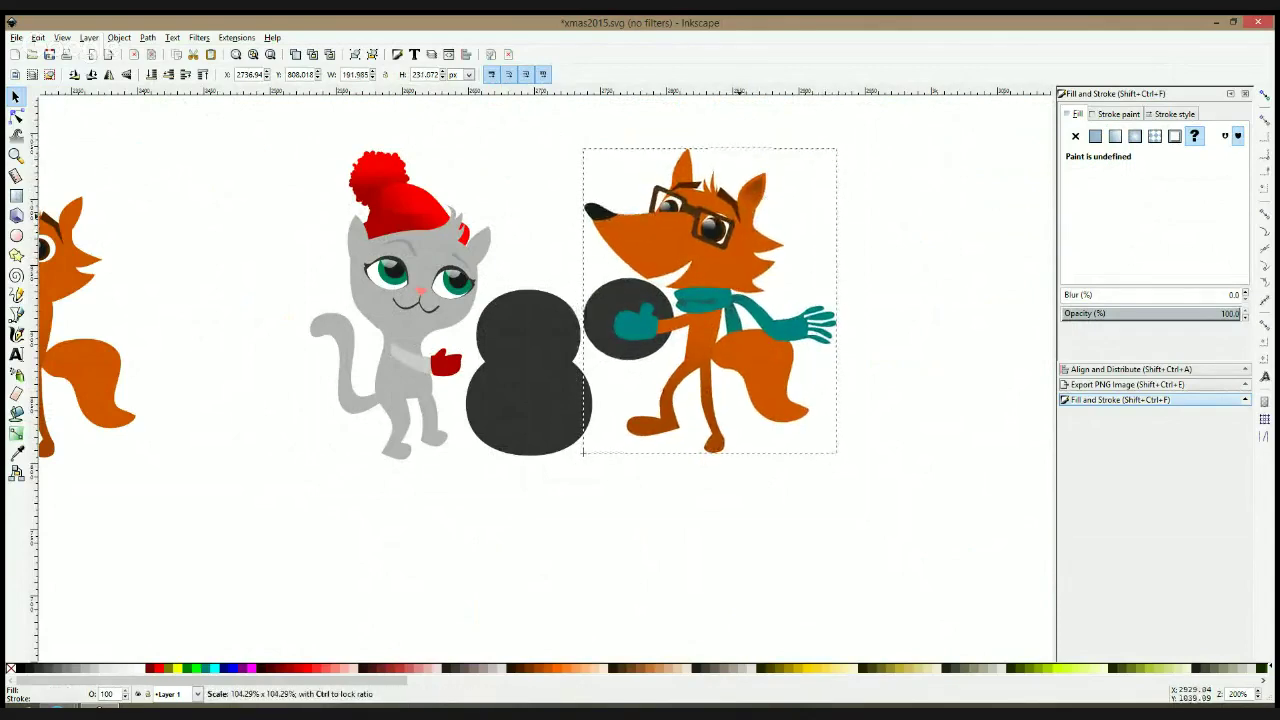
{"action": "mouse_move", "coordinate": [730, 222]}
{"action": "left_mouse_down"}
{"action": "mouse_move", "coordinate": [708, 222]}
{"action": "mouse_move", "coordinate": [713, 232]}
{"action": "left_mouse_up"}
{"action": "left_click_drag", "start_coordinate": [280, 136], "coordinate": [520, 500]}
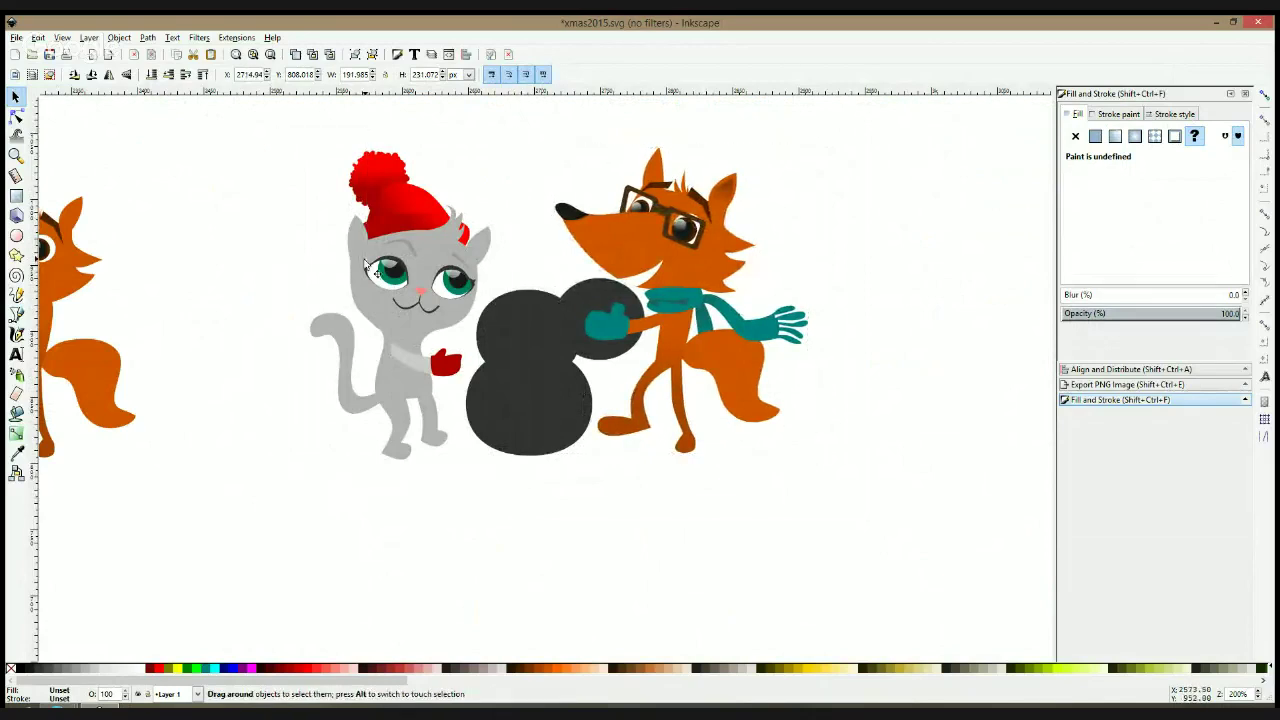
{"action": "mouse_move", "coordinate": [428, 246]}
{"action": "left_mouse_down"}
{"action": "mouse_move", "coordinate": [471, 246]}
{"action": "mouse_move", "coordinate": [439, 246]}
{"action": "mouse_move", "coordinate": [450, 246]}
{"action": "left_mouse_up"}
{"action": "left_click_drag", "start_coordinate": [672, 262], "coordinate": [647, 262]}
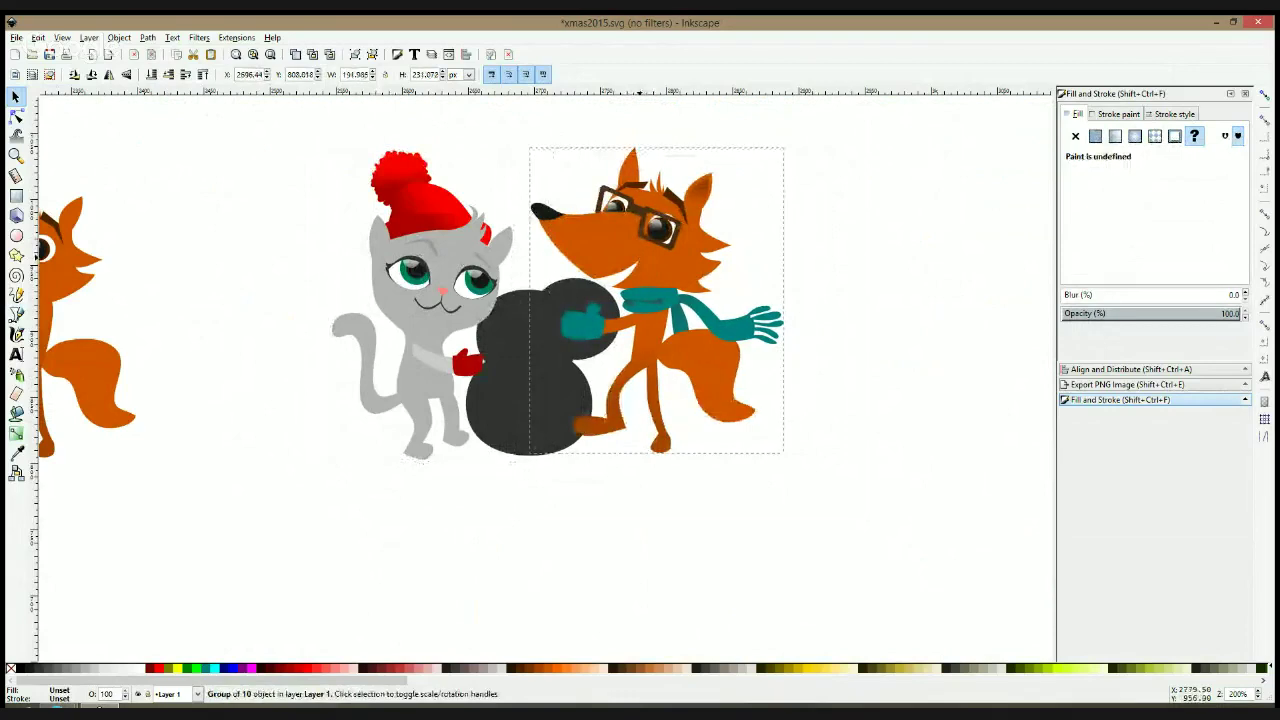
{"action": "left_click", "coordinate": [797, 267]}
Bring the bottom snowball in front of the fox's foot and shift the two lower snowballs slightly toward the fox
{"action": "left_click", "coordinate": [675, 291]}
{"action": "left_click", "coordinate": [580, 396]}
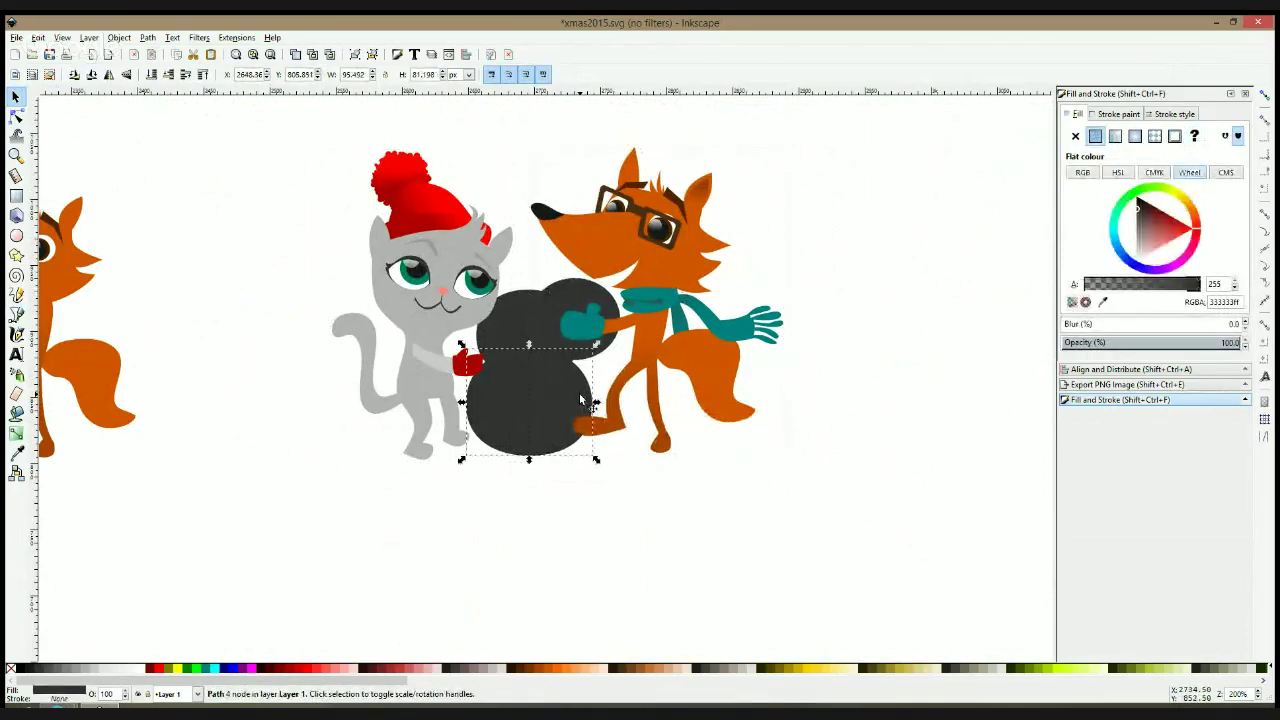
{"action": "left_click", "coordinate": [521, 326], "text": "shift"}
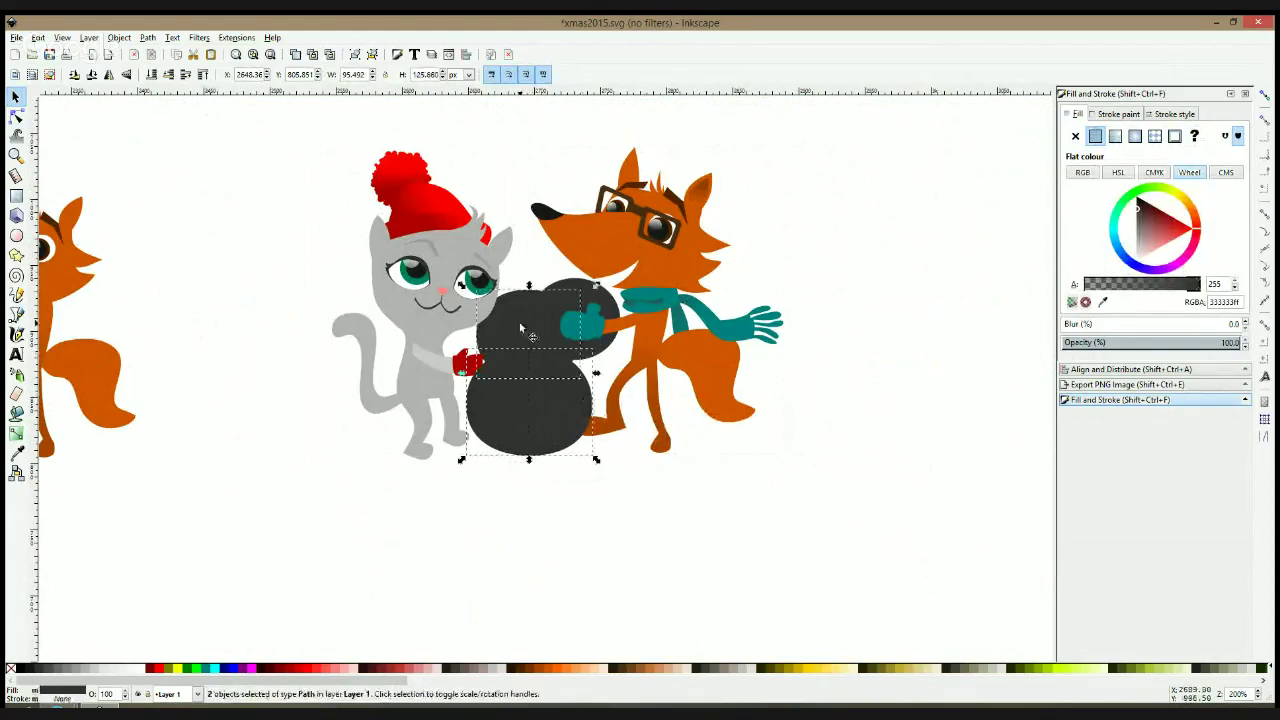
{"action": "left_click_drag", "start_coordinate": [537, 418], "coordinate": [547, 417]}
Inside the fox group, shrink the ball in the fox's hand to about 60 by 54 px
{"action": "double_click", "coordinate": [573, 332]}
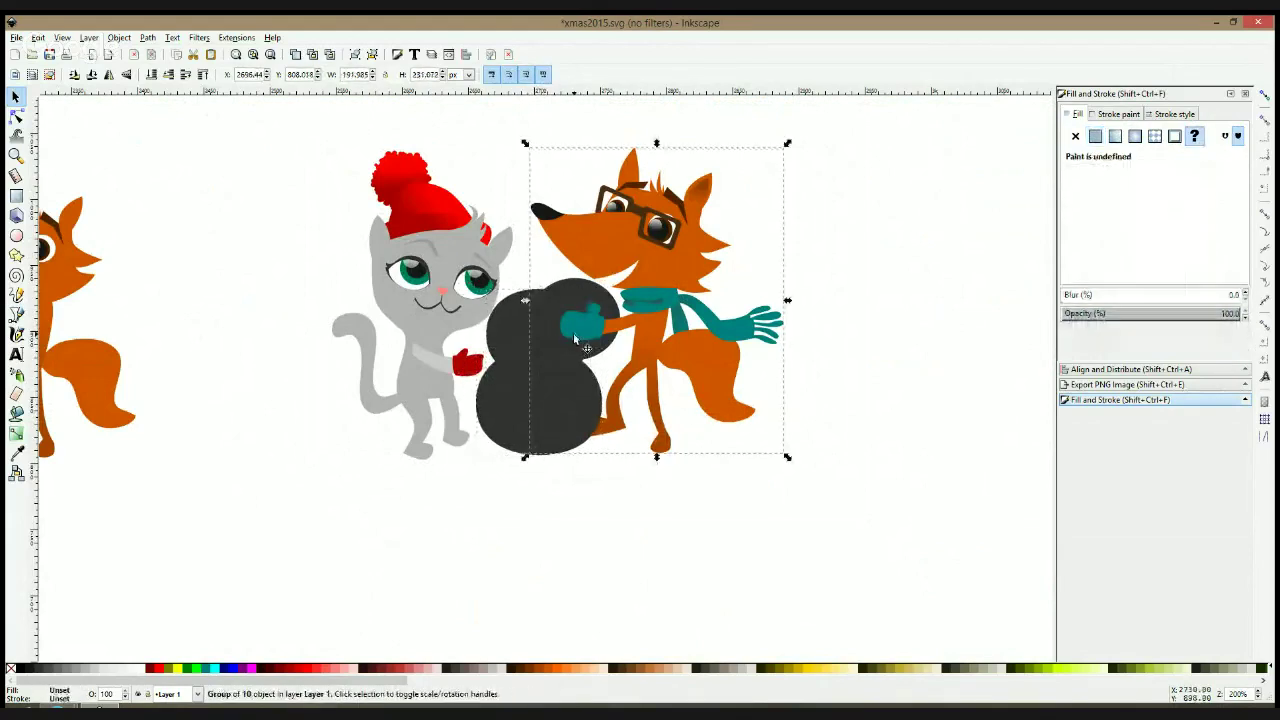
{"action": "left_click", "coordinate": [579, 329]}
{"action": "left_click", "coordinate": [618, 319], "text": "shift"}
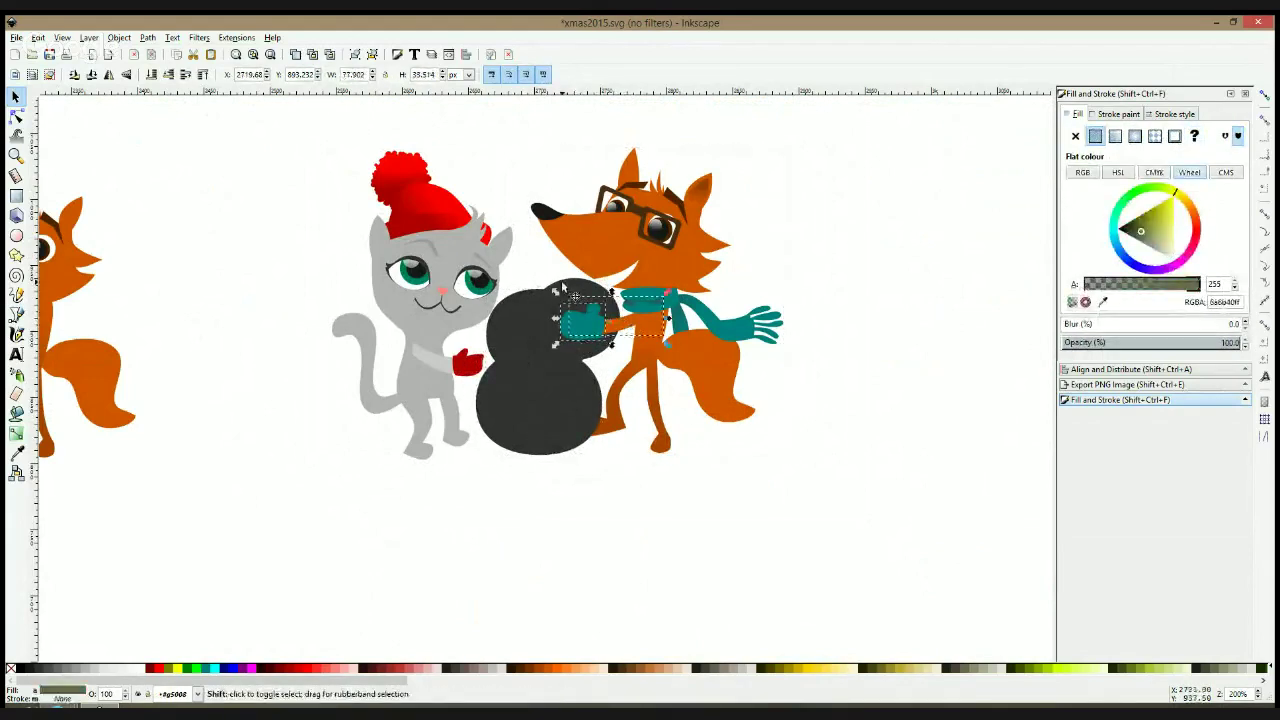
{"action": "left_click", "coordinate": [544, 257]}
{"action": "left_click", "coordinate": [570, 283]}
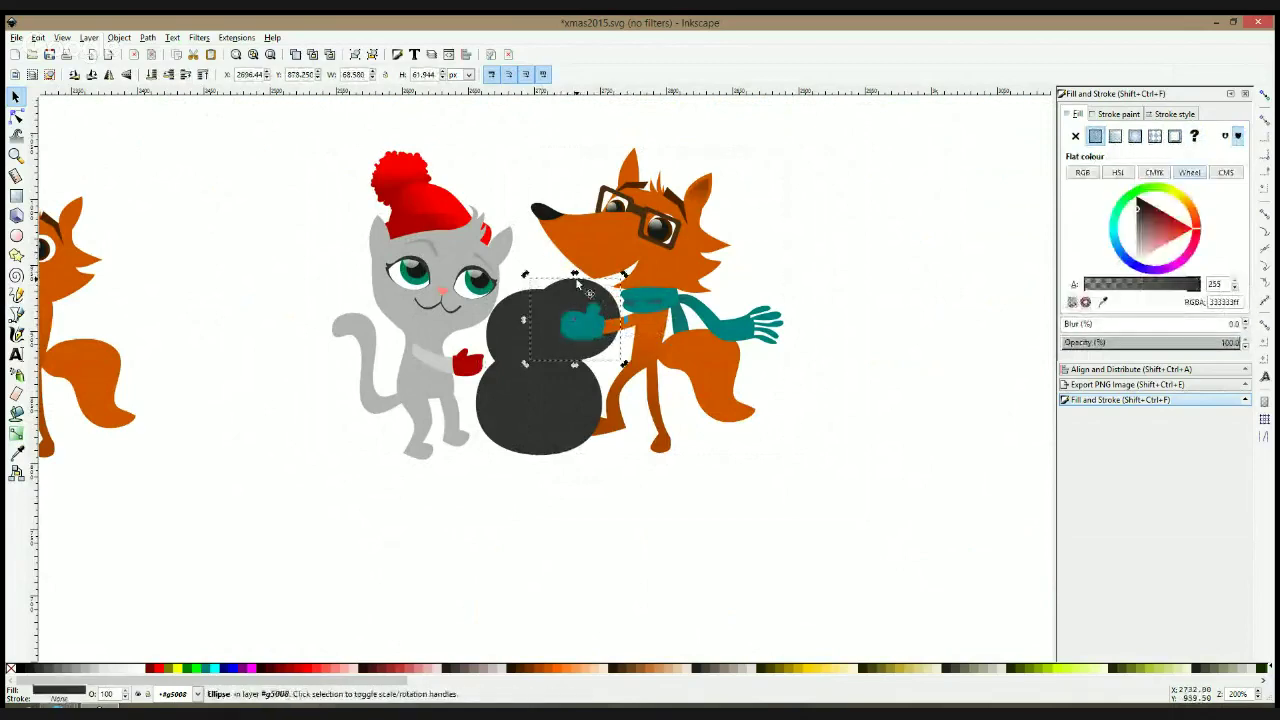
{"action": "left_click_drag", "start_coordinate": [575, 275], "coordinate": [575, 280]}
{"action": "left_click", "coordinate": [575, 283], "text": "alt"}
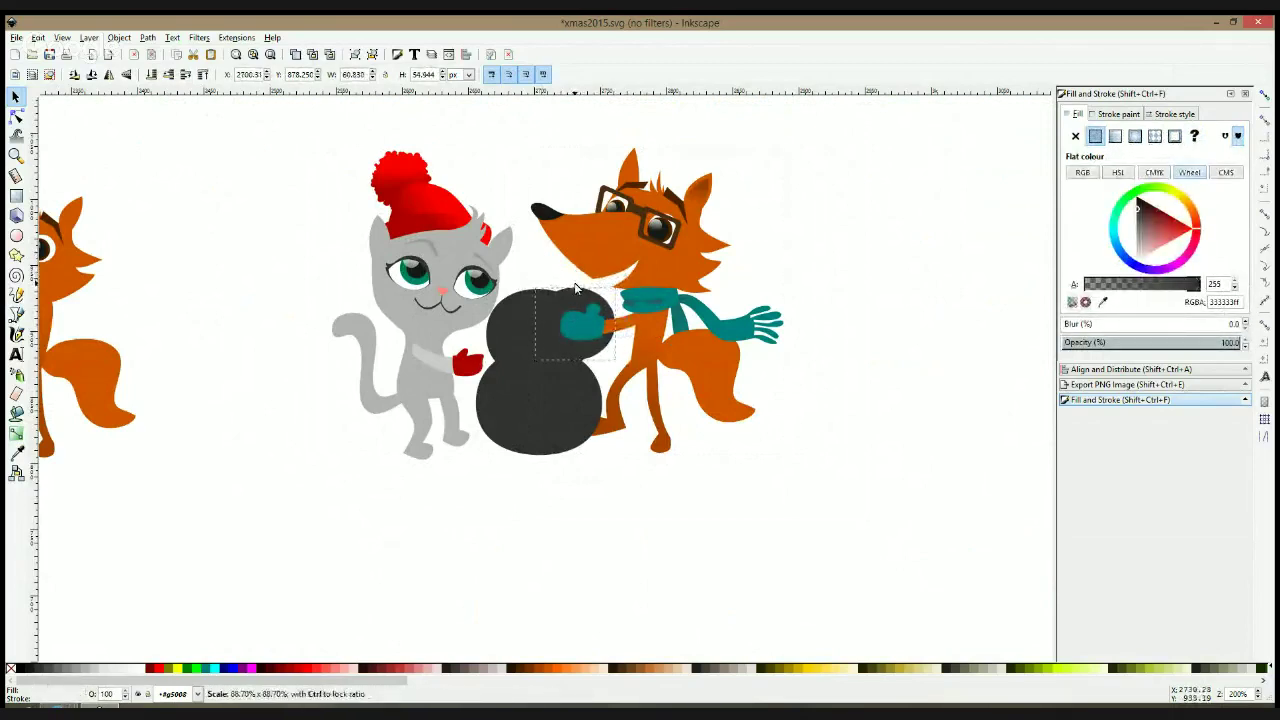
Rotate the held ball, teal mitten and fox's arm together so that the ball swings slightly upward on the snowman
{"action": "left_click", "coordinate": [613, 327], "text": "shift"}
{"action": "left_click", "coordinate": [581, 328]}
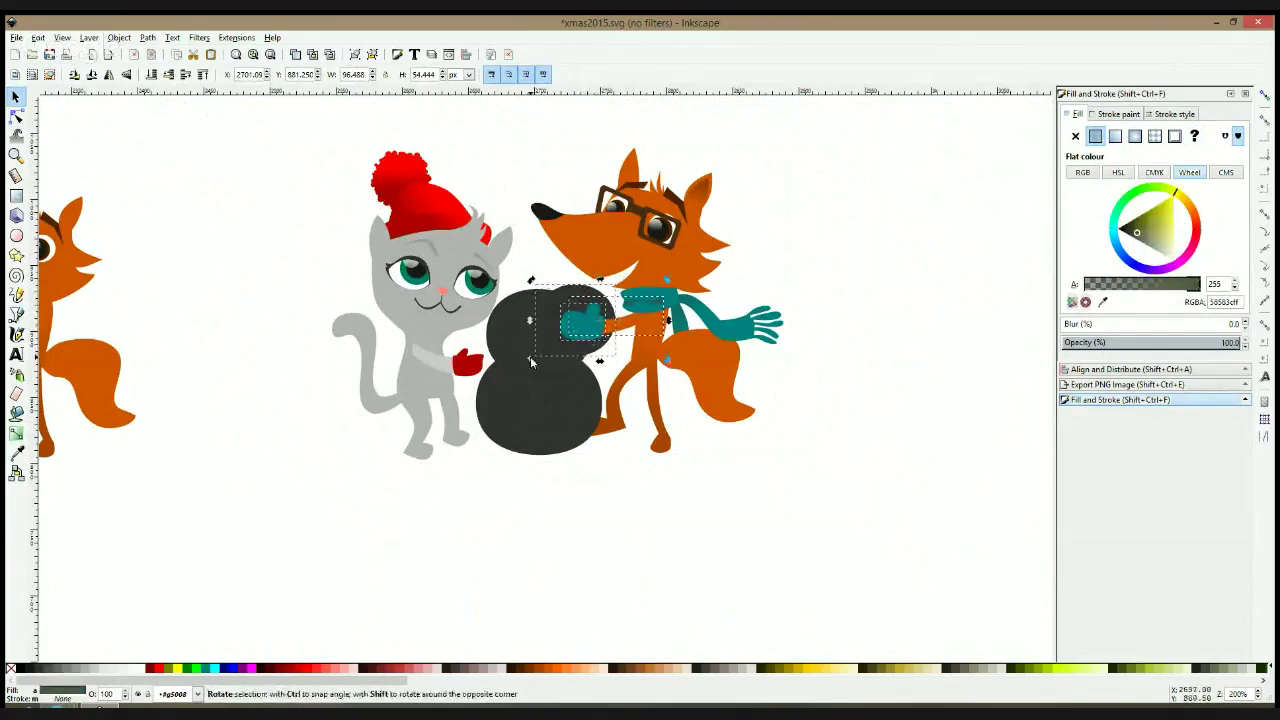
{"action": "mouse_move", "coordinate": [531, 363]}
{"action": "left_mouse_down"}
{"action": "mouse_move", "coordinate": [527, 332]}
{"action": "mouse_move", "coordinate": [528, 349]}
{"action": "left_mouse_up"}
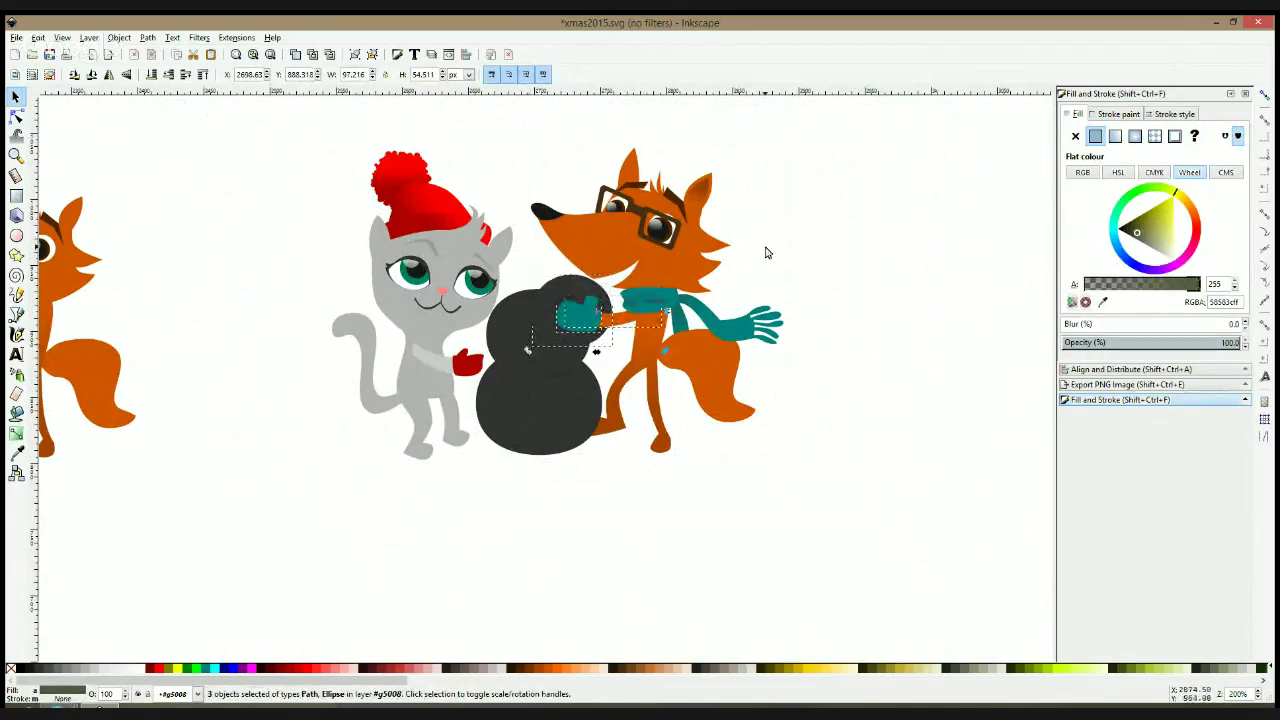
{"action": "left_click", "coordinate": [766, 252]}
Move the whole fox group slightly upward so its feet stand higher than the snowman's base, and select the cat group
{"action": "left_click", "coordinate": [692, 240]}
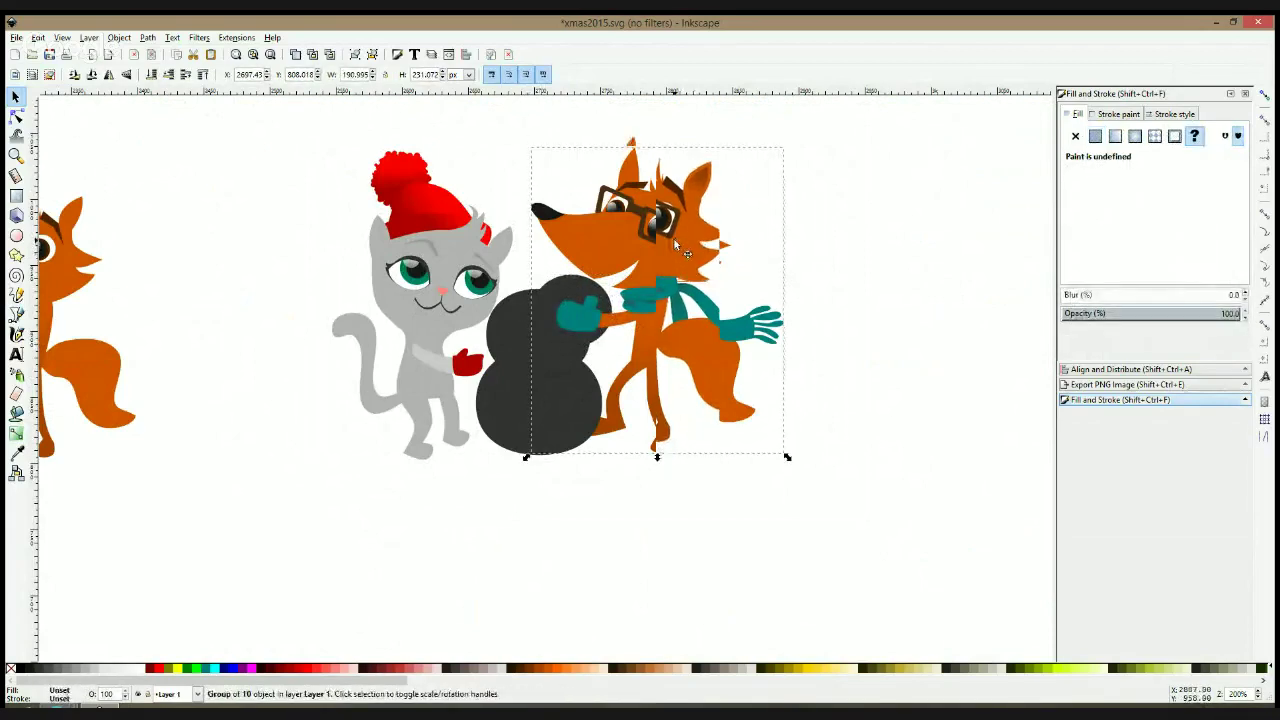
{"action": "left_click", "coordinate": [841, 268]}
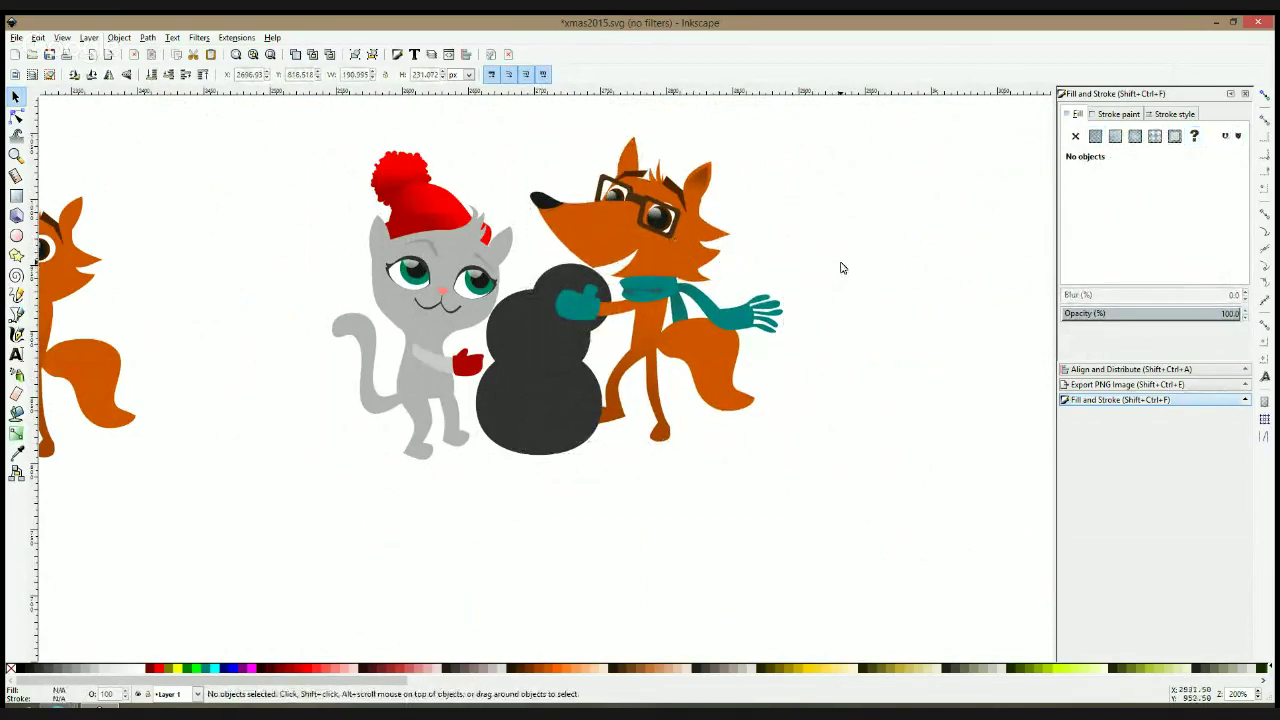
{"action": "scroll", "coordinate": [693, 283], "scroll_direction": "down", "scroll_amount": 1}
{"action": "left_click", "coordinate": [539, 293]}
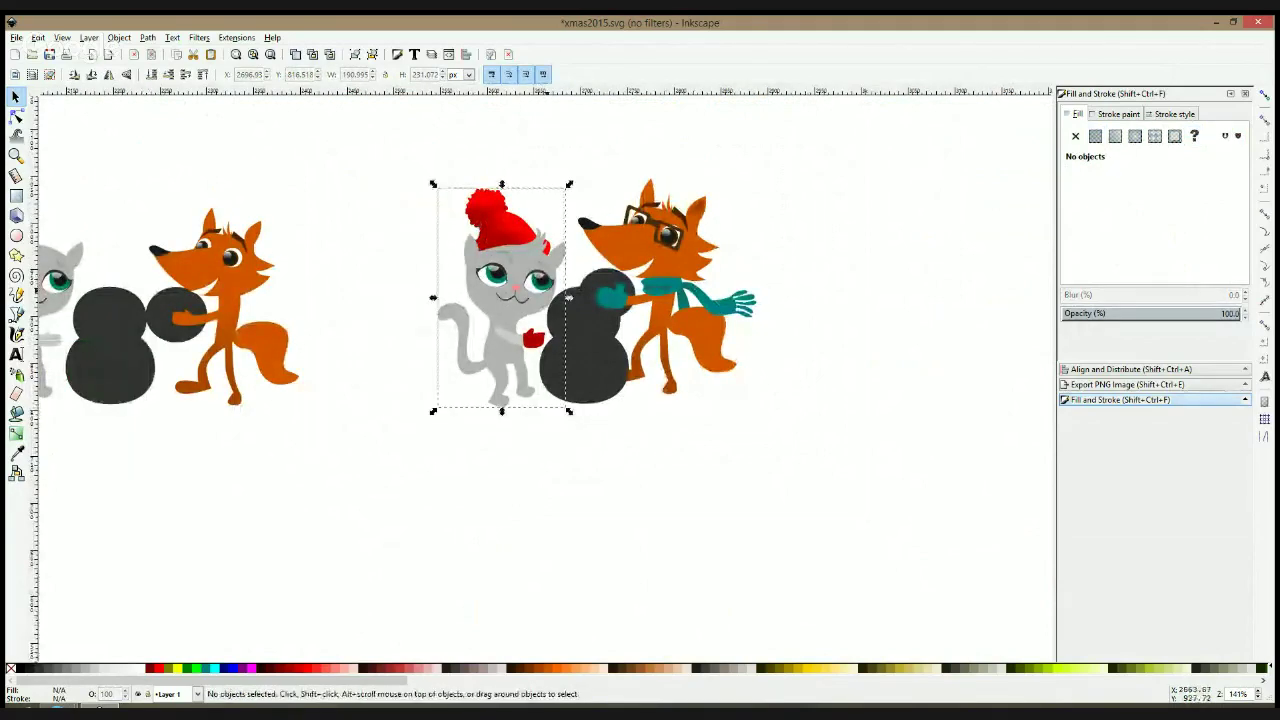
Move the cat group slightly toward the snowman and ungroup it into its separate parts
{"action": "left_click_drag", "start_coordinate": [525, 315], "coordinate": [539, 313]}
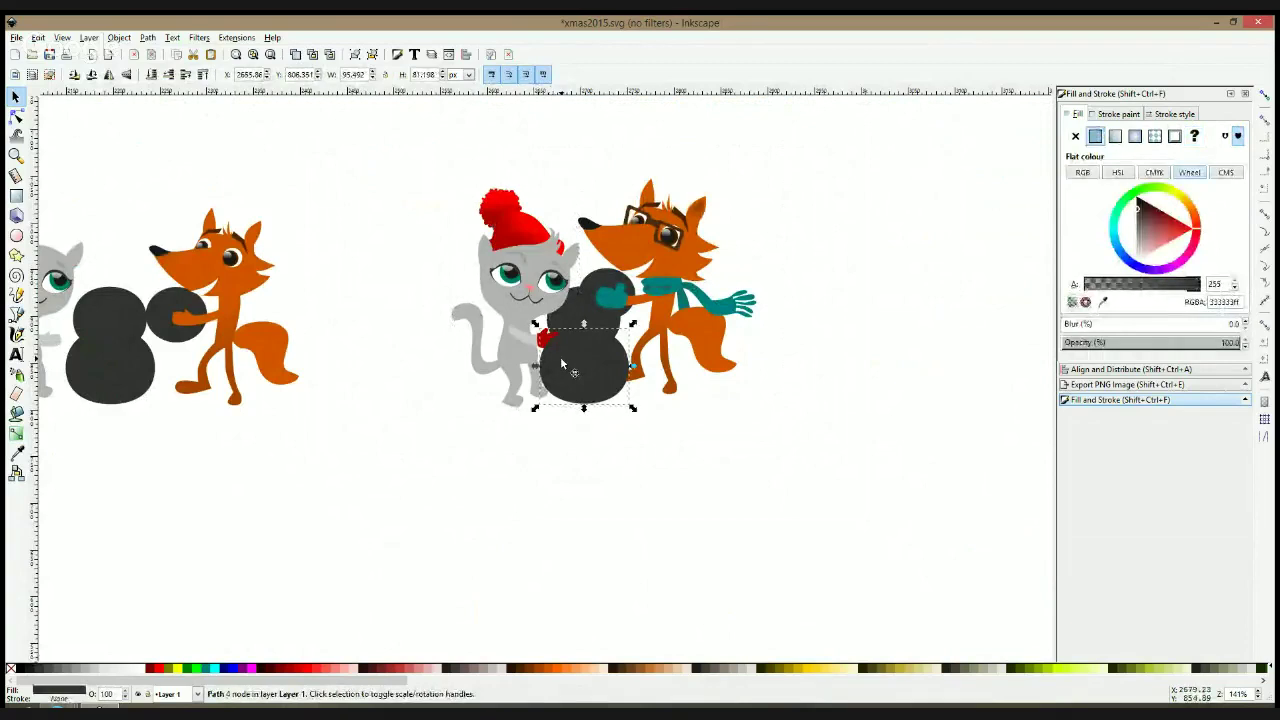
{"action": "left_click", "coordinate": [533, 302]}
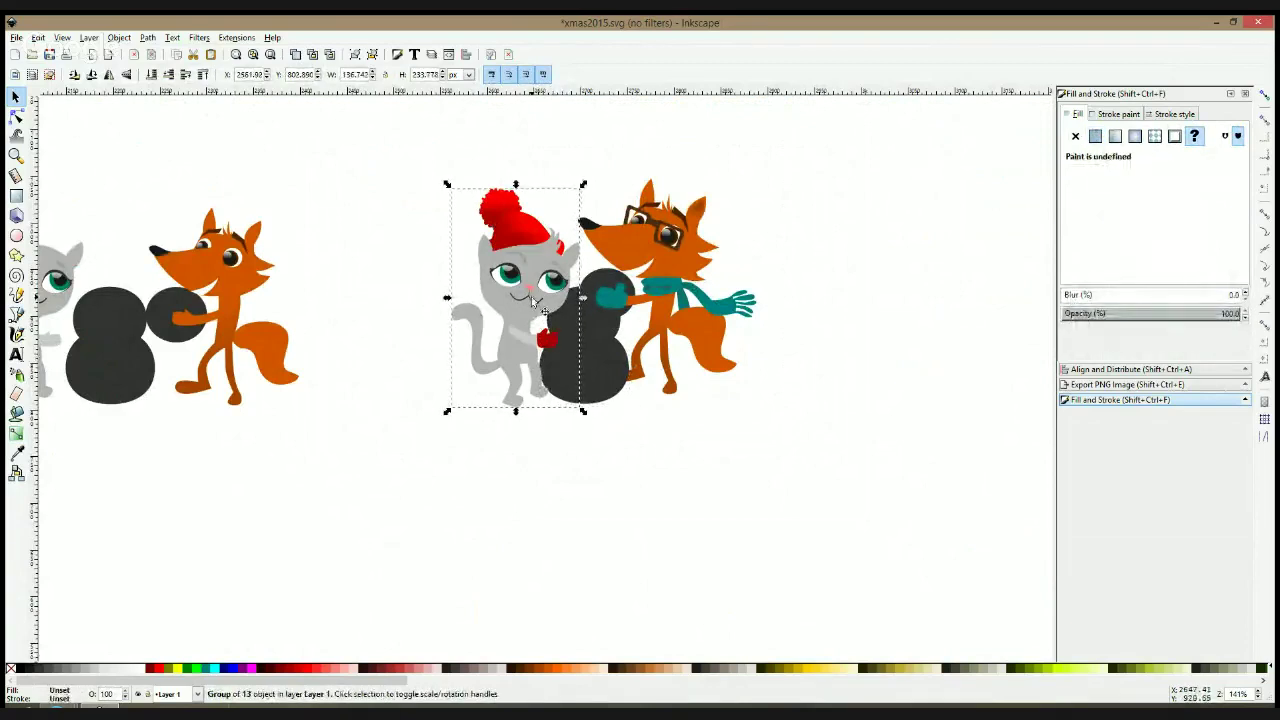
{"action": "left_click", "coordinate": [622, 458]}
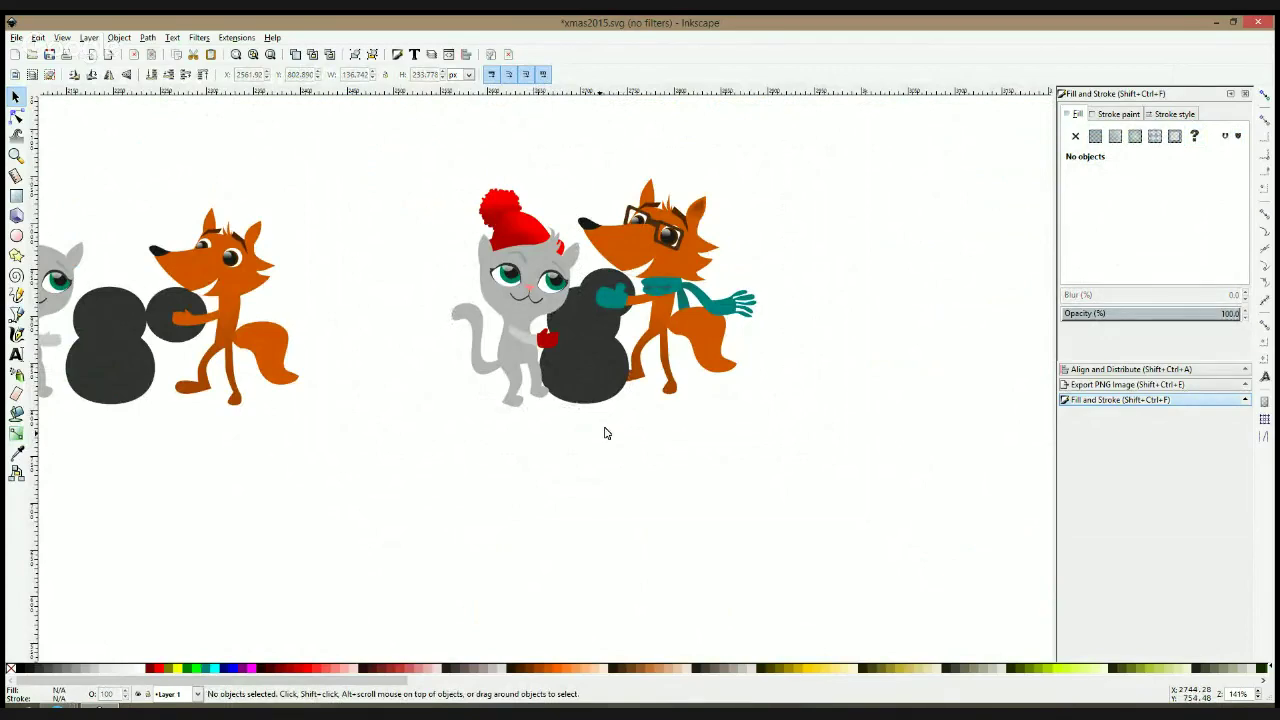
{"action": "left_click", "coordinate": [583, 382]}
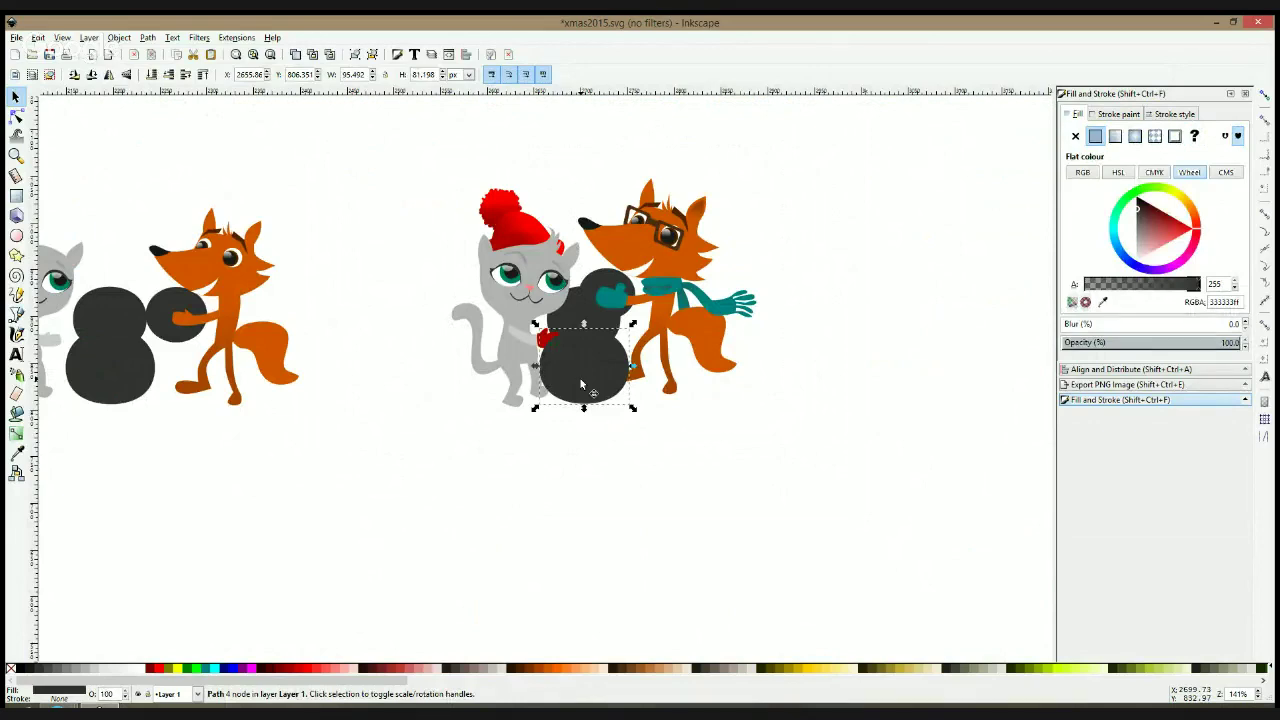
{"action": "left_click", "coordinate": [522, 310]}
{"action": "key", "text": "ctrl+shift+g"}
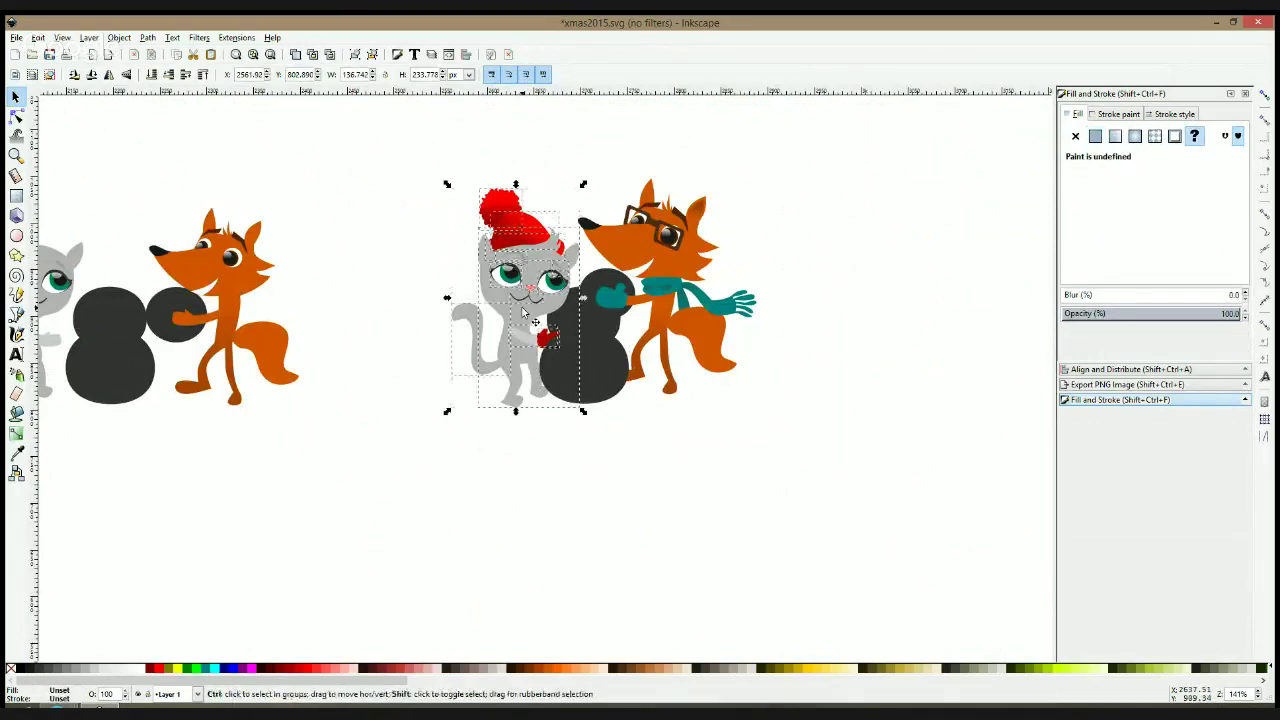
Select all the ungrouped cat parts together and nudge them slightly further toward the snowman
{"action": "left_click", "coordinate": [418, 300]}
{"action": "left_click", "coordinate": [543, 343]}
{"action": "left_click", "coordinate": [522, 341], "text": "shift"}
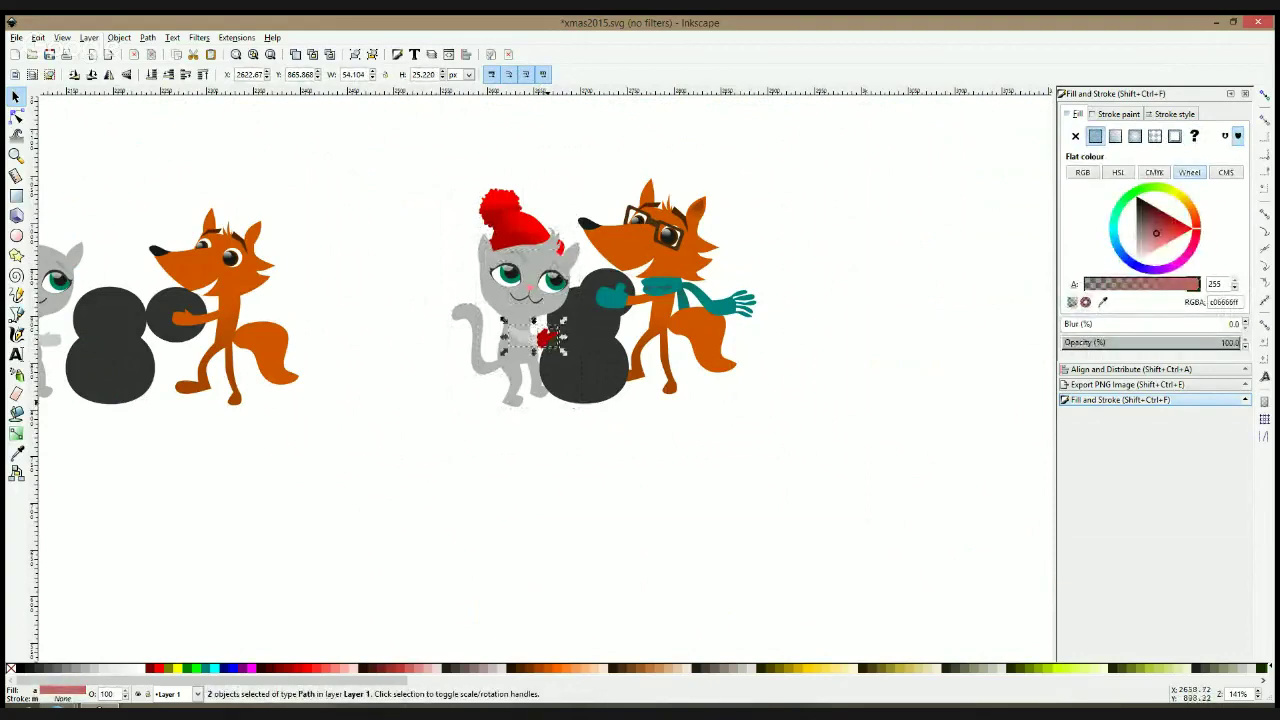
{"action": "left_click", "coordinate": [558, 388]}
{"action": "left_click_drag", "start_coordinate": [429, 189], "coordinate": [596, 452]}
{"action": "left_click_drag", "start_coordinate": [522, 379], "coordinate": [526, 379]}
{"action": "key", "text": "alt+Right"}
{"action": "key", "text": "alt+Right"}
{"action": "key", "text": "alt+Right"}
{"action": "key", "text": "alt+Right"}
{"action": "left_click", "coordinate": [546, 426]}
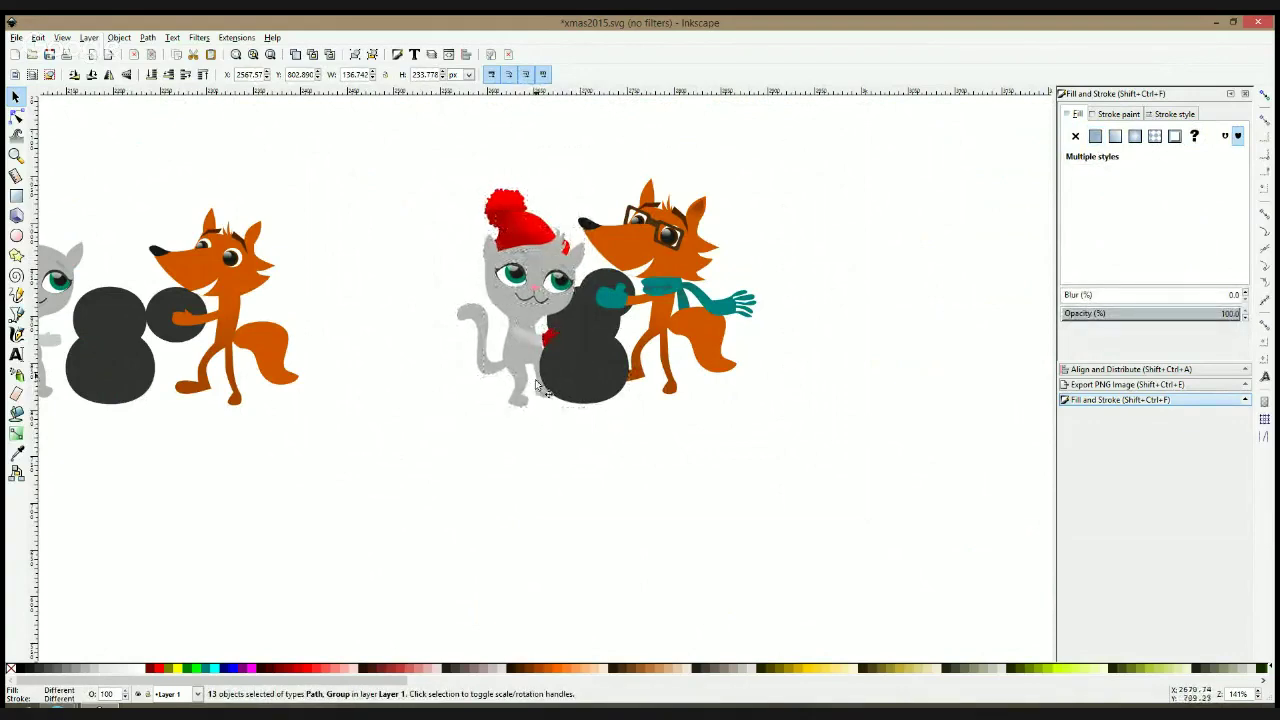
Bring the cat's arm and red mitten in front of the snowballs and rotate them downward onto the bottom snowball
{"action": "scroll", "coordinate": [547, 333], "scroll_direction": "up", "scroll_amount": 1}
{"action": "scroll", "coordinate": [548, 338], "scroll_direction": "up", "scroll_amount": 1}
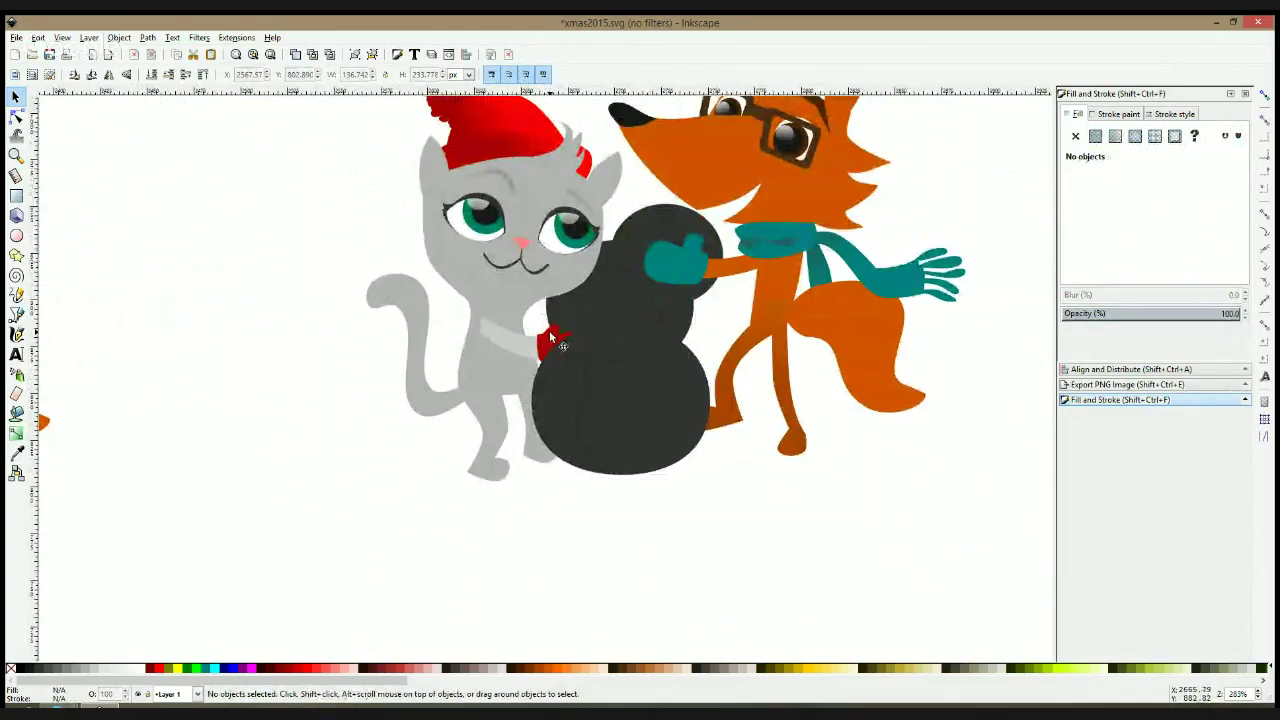
{"action": "left_click", "coordinate": [487, 272]}
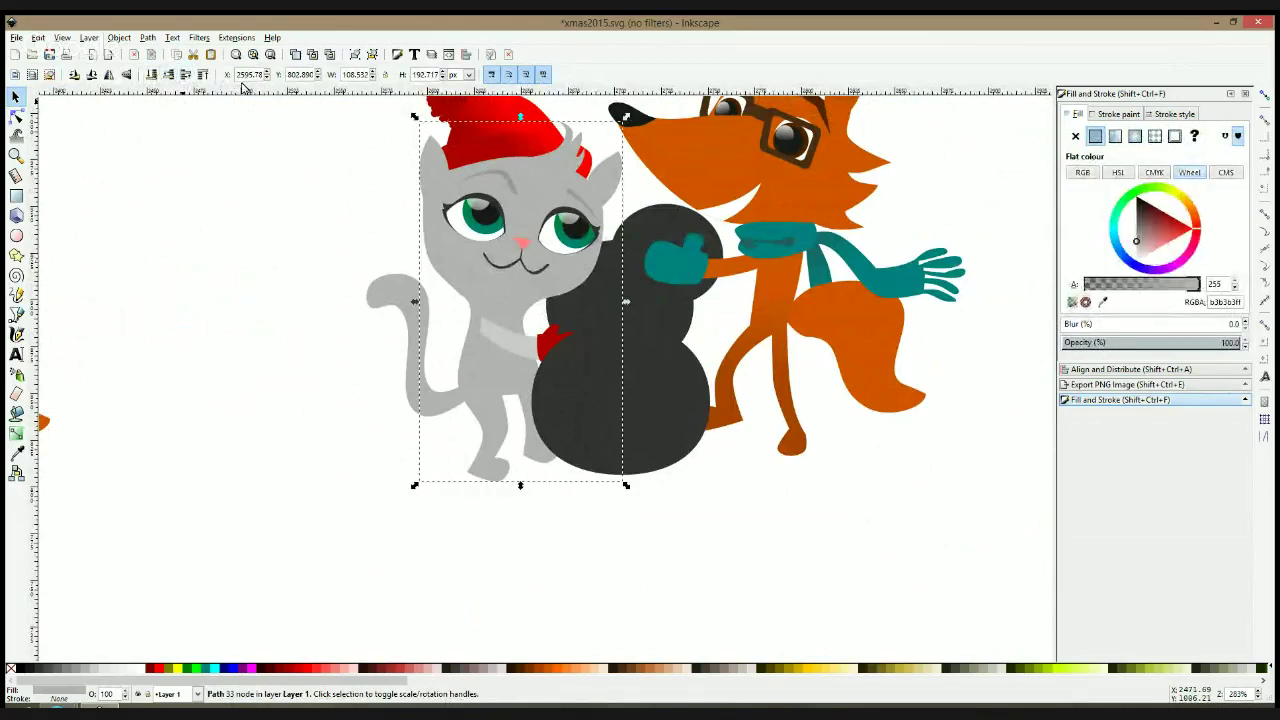
{"action": "left_click", "coordinate": [323, 237]}
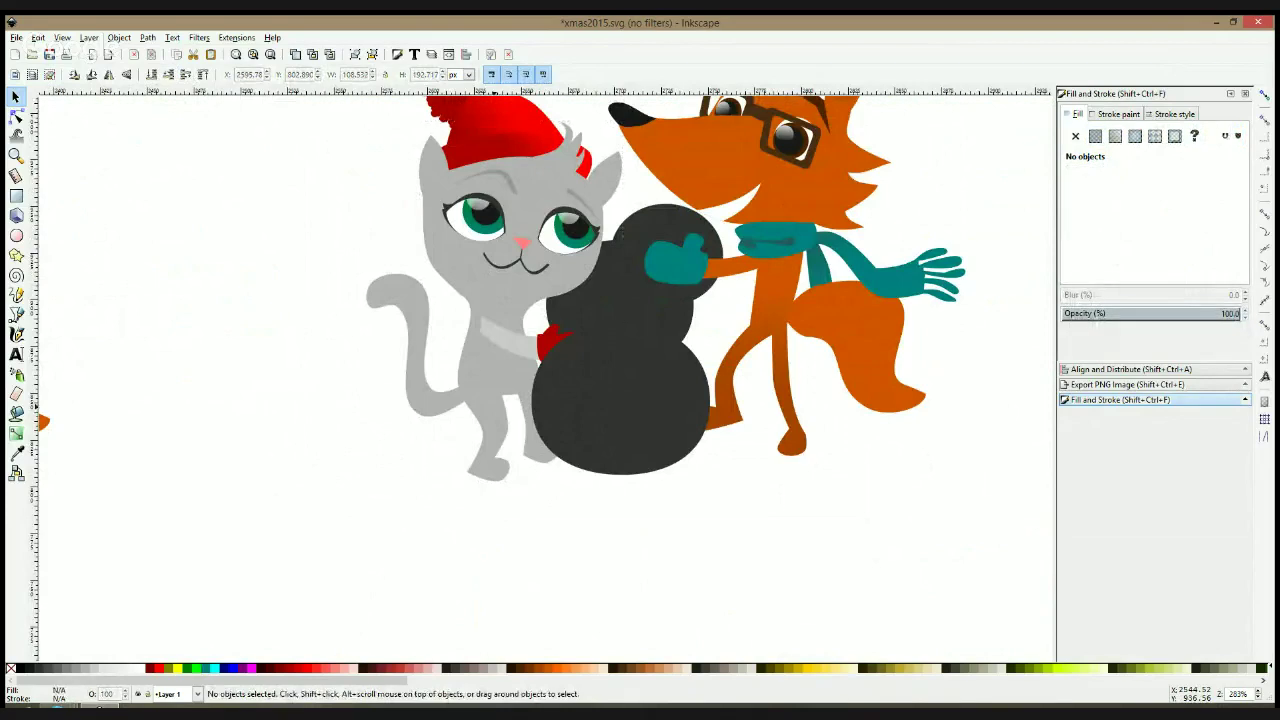
{"action": "left_click", "coordinate": [539, 343]}
{"action": "left_click", "coordinate": [553, 340], "text": "shift"}
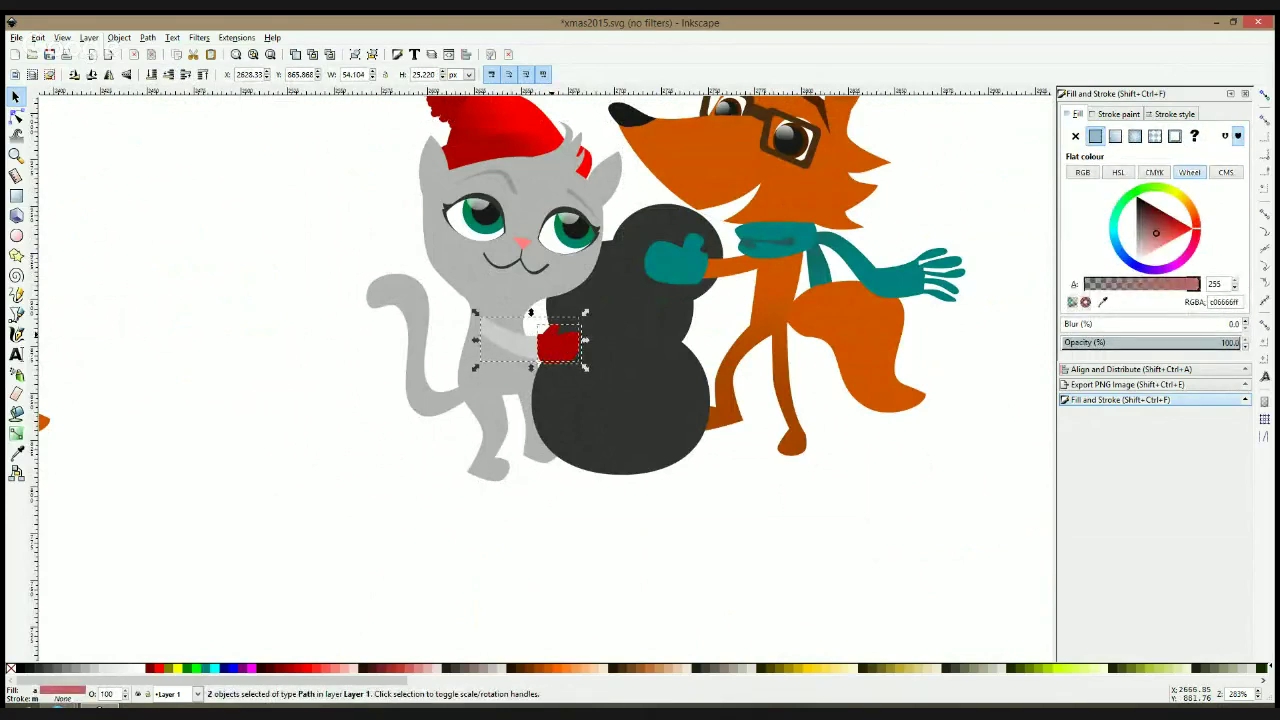
{"action": "left_click", "coordinate": [553, 340]}
{"action": "left_click_drag", "start_coordinate": [585, 368], "coordinate": [577, 388]}
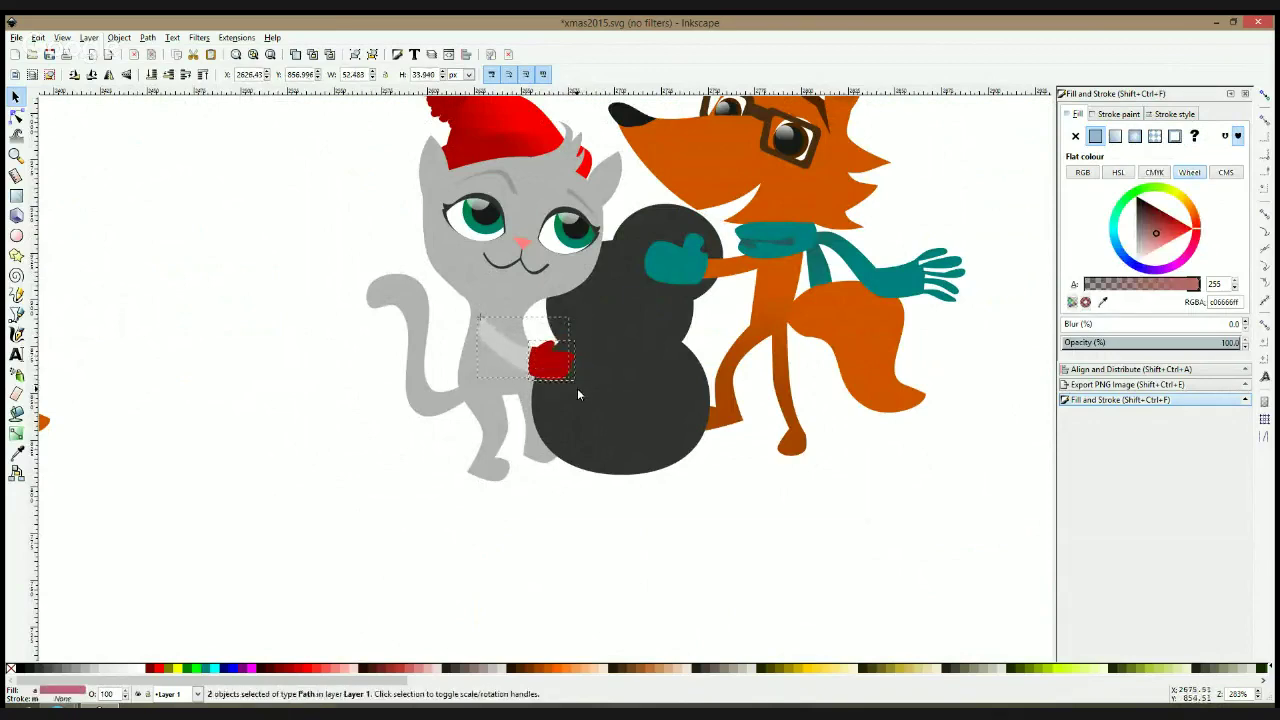
{"action": "left_click", "coordinate": [222, 383]}
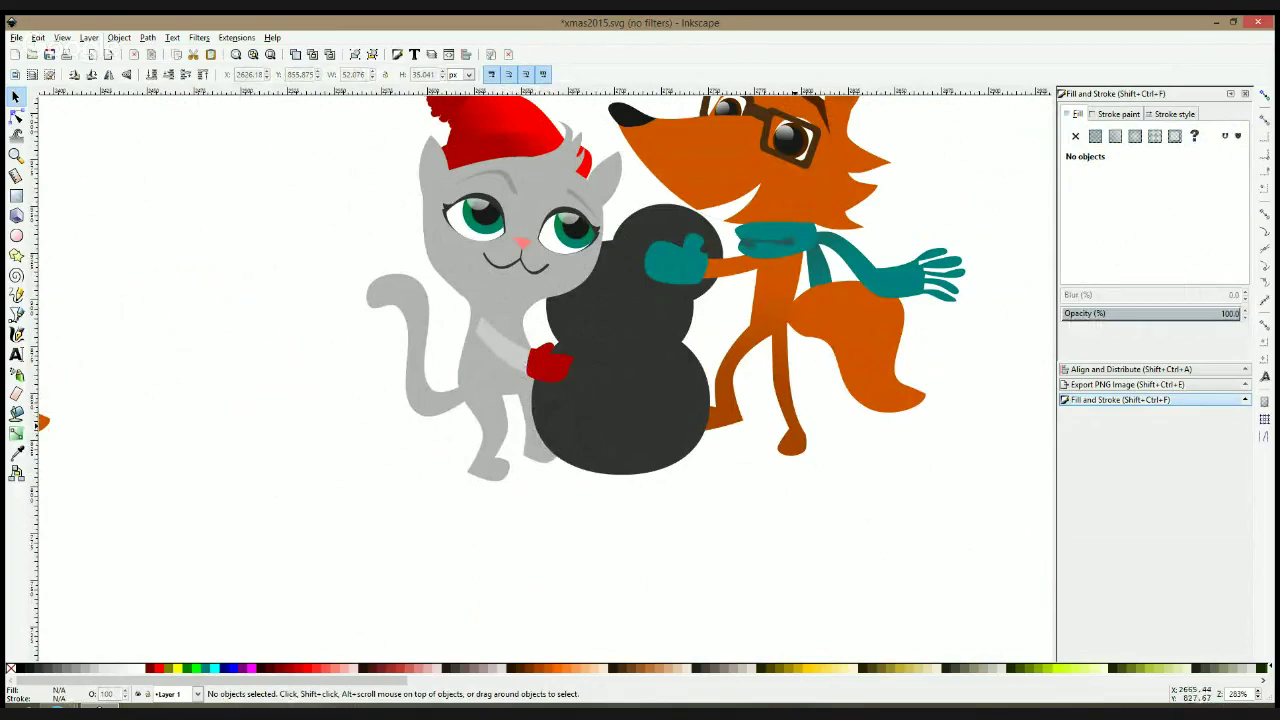
Shift the fox group slightly up and closer to the cat
{"action": "left_click", "coordinate": [777, 286]}
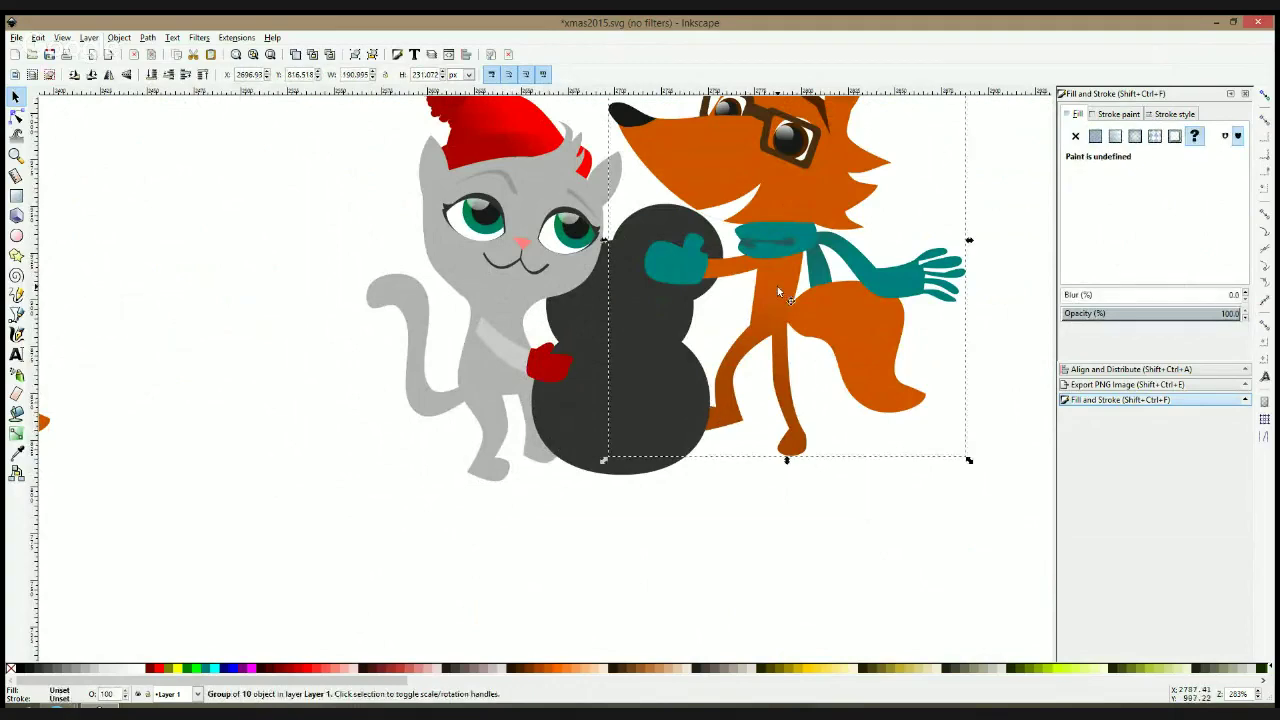
{"action": "left_click_drag", "start_coordinate": [774, 279], "coordinate": [768, 275]}
{"action": "scroll", "coordinate": [765, 296], "scroll_direction": "down", "scroll_amount": 2}
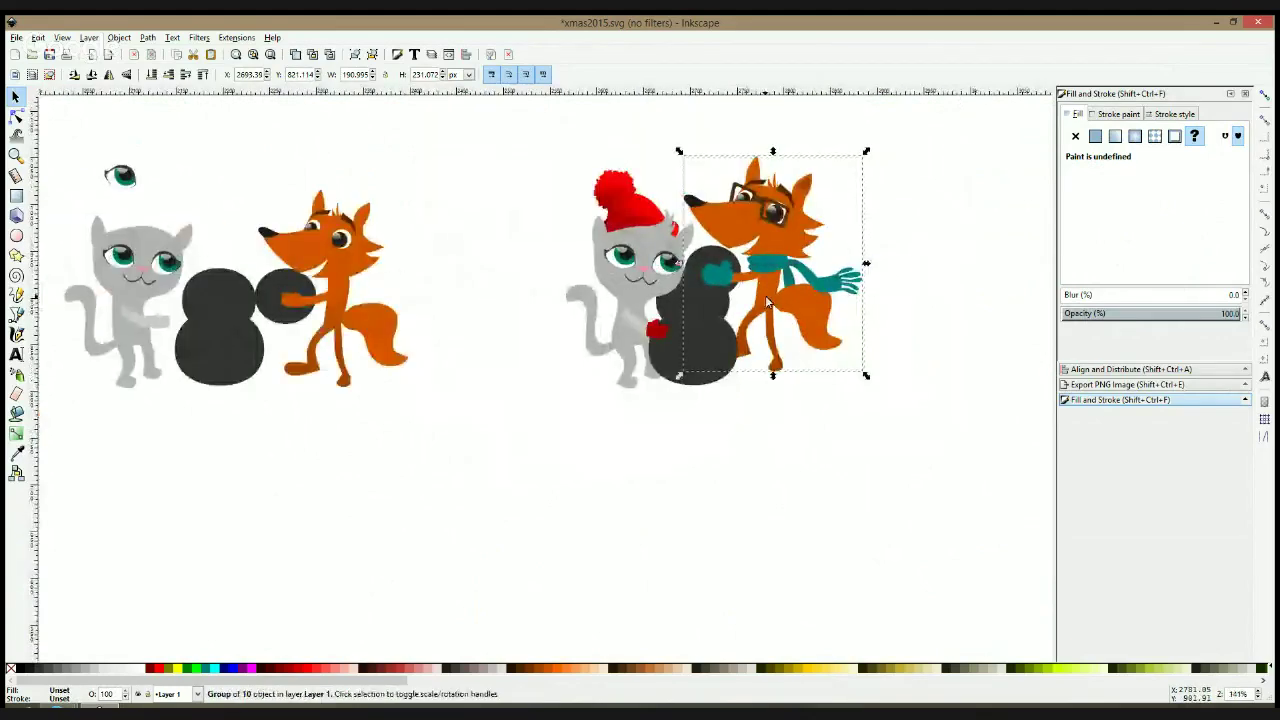
{"action": "left_click", "coordinate": [886, 273]}
Draw a teal circle about 270 px across around the dressed-up characters and place it behind them as a backdrop
{"action": "scroll", "coordinate": [886, 275], "scroll_direction": "down", "scroll_amount": 1}
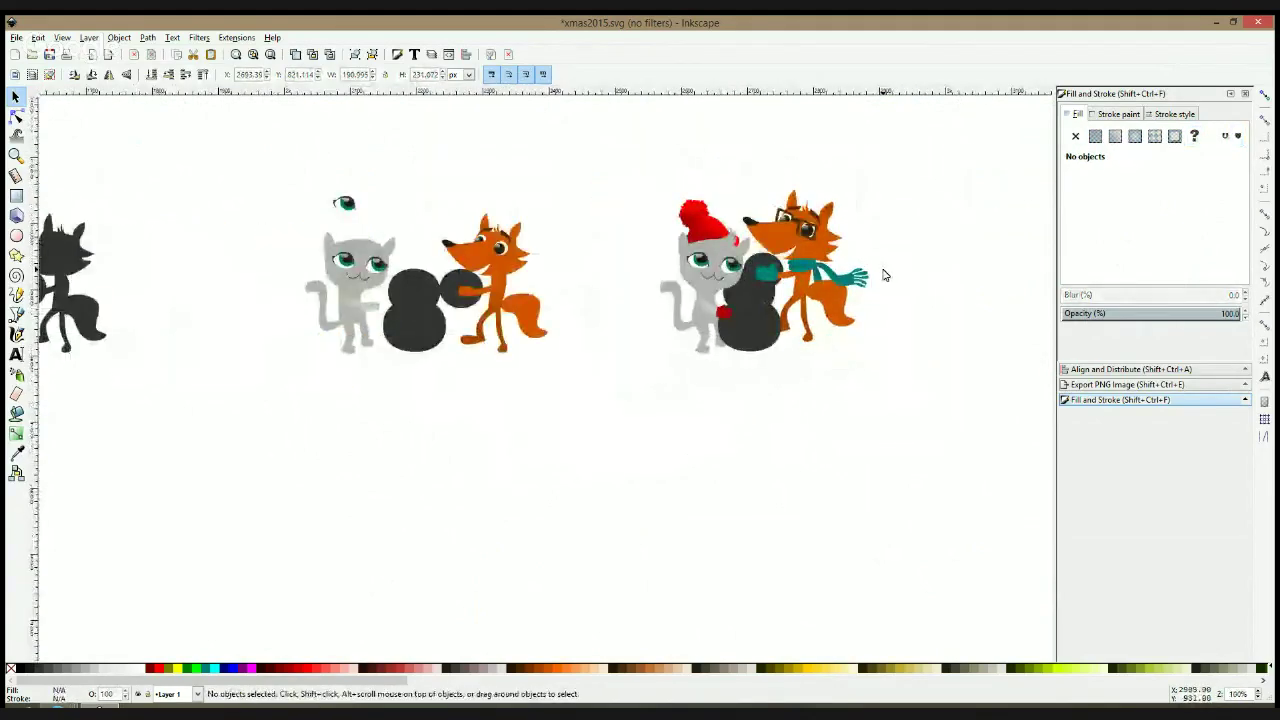
{"action": "scroll", "coordinate": [883, 274], "scroll_direction": "down", "scroll_amount": 1}
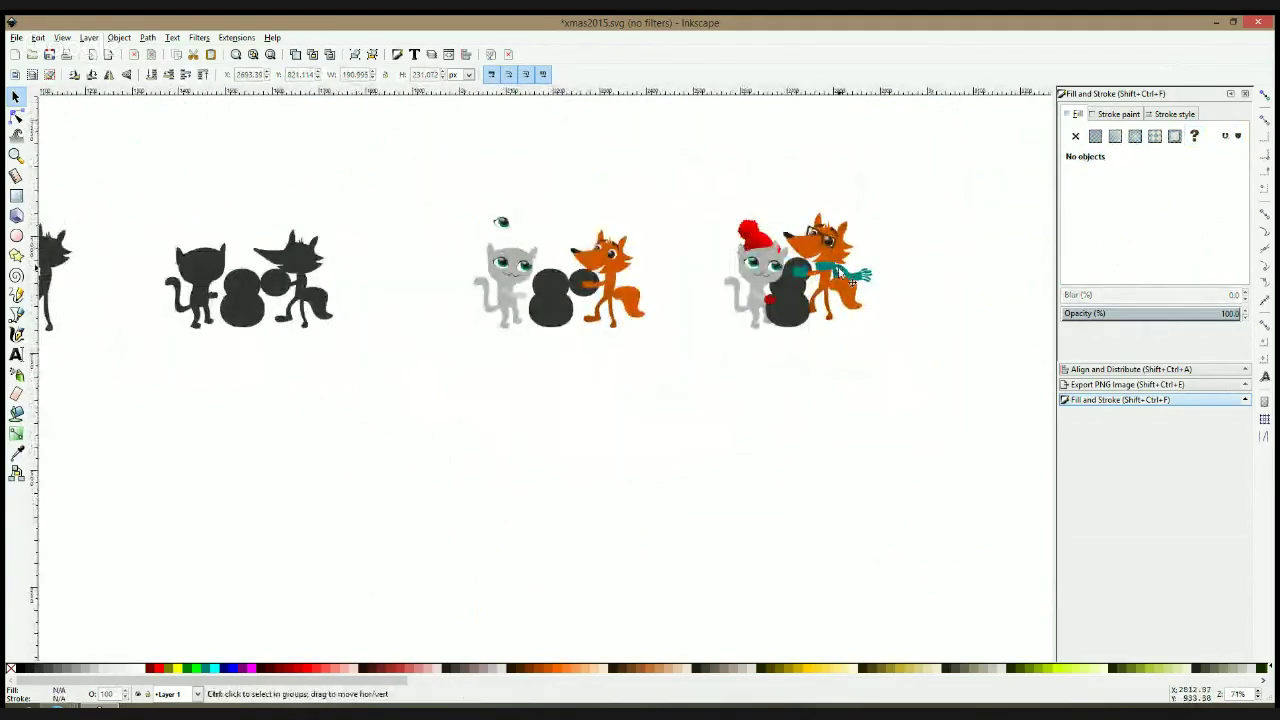
{"action": "scroll", "coordinate": [851, 282], "scroll_direction": "down", "scroll_amount": 2}
{"action": "scroll", "coordinate": [843, 277], "scroll_direction": "up", "scroll_amount": 3}
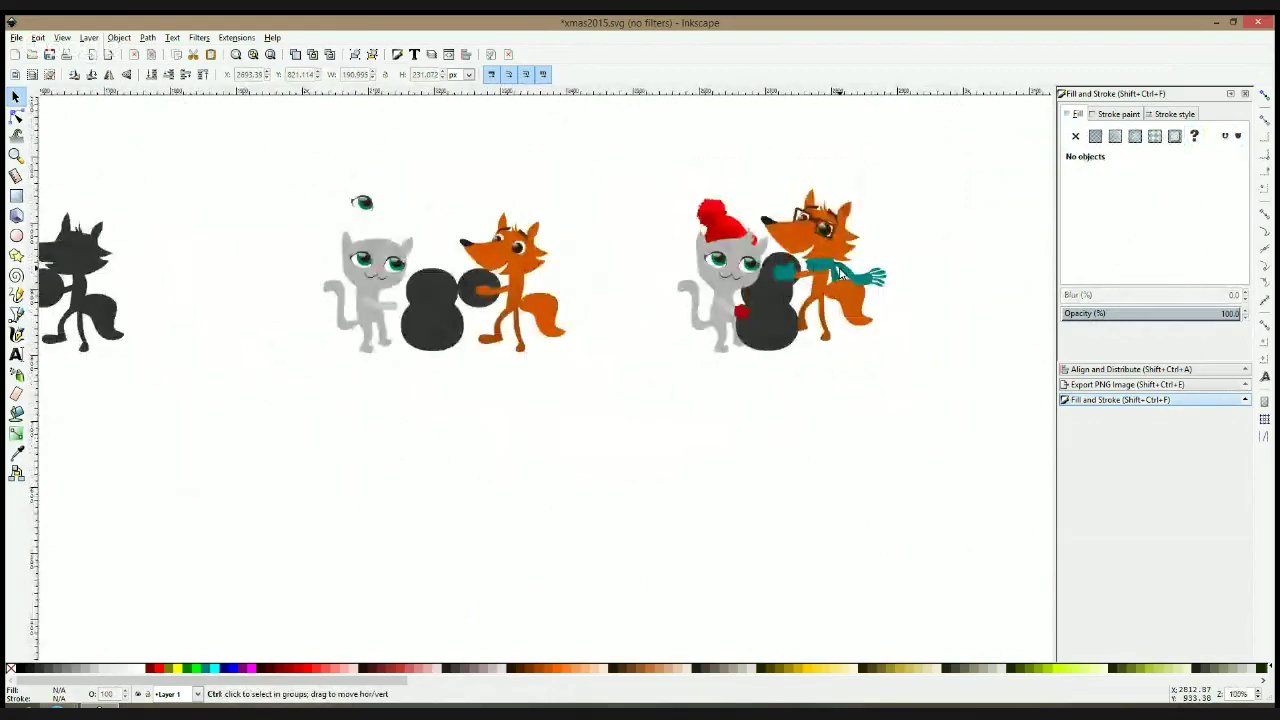
{"action": "scroll", "coordinate": [840, 268], "scroll_direction": "up", "scroll_amount": 2}
{"action": "left_click_drag", "start_coordinate": [872, 255], "coordinate": [623, 309]}
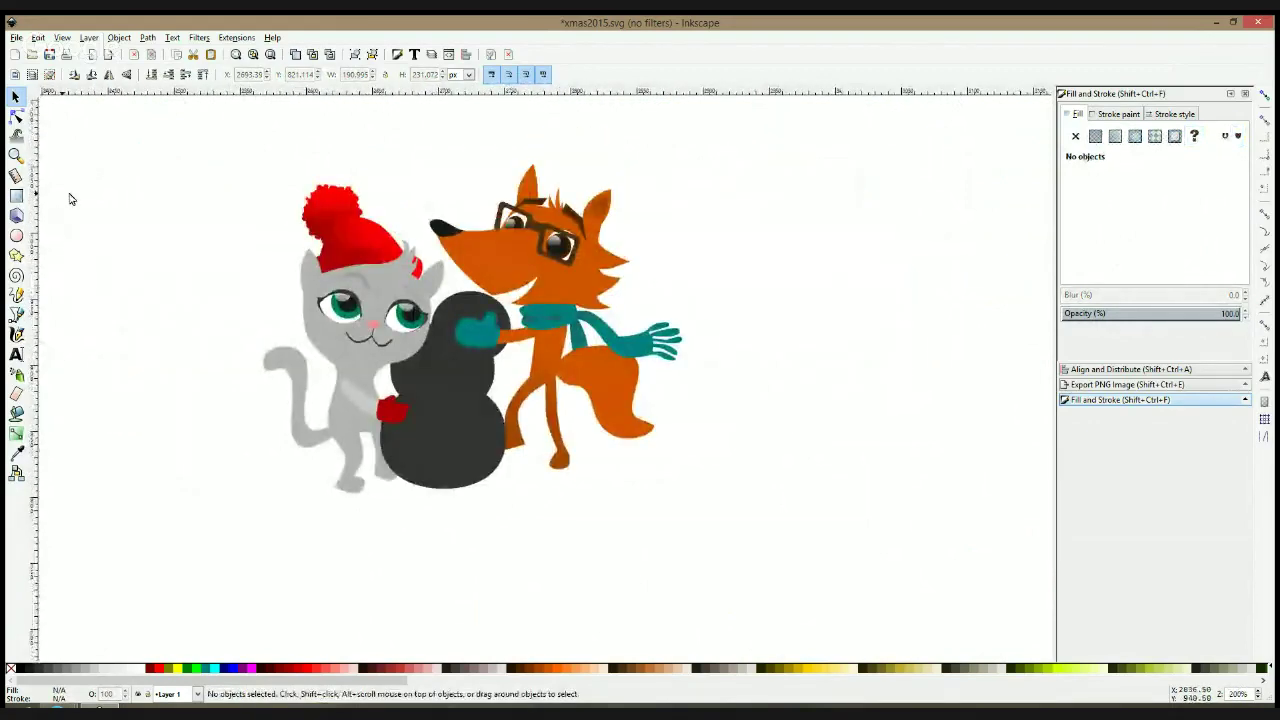
{"action": "left_click", "coordinate": [17, 235]}
{"action": "scroll", "coordinate": [540, 178], "scroll_direction": "down", "scroll_amount": 2}
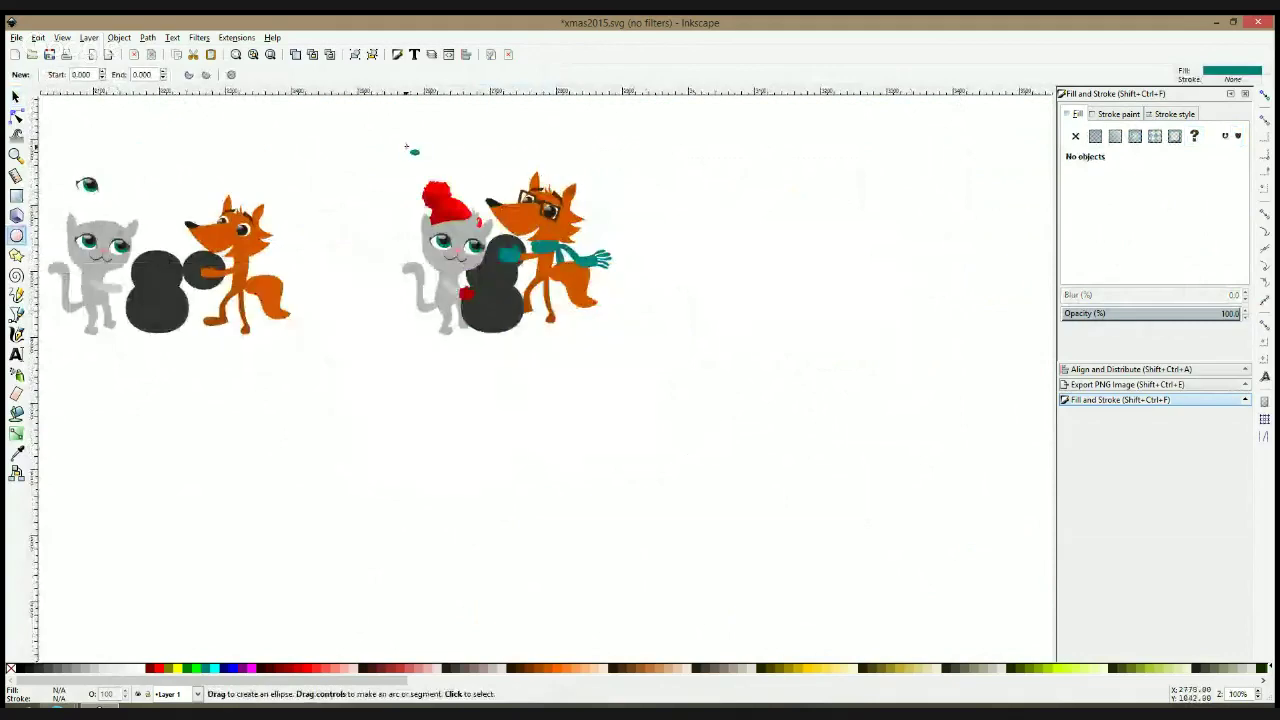
{"action": "left_click_drag", "start_coordinate": [406, 146], "coordinate": [565, 317]}
{"action": "key", "text": "space"}
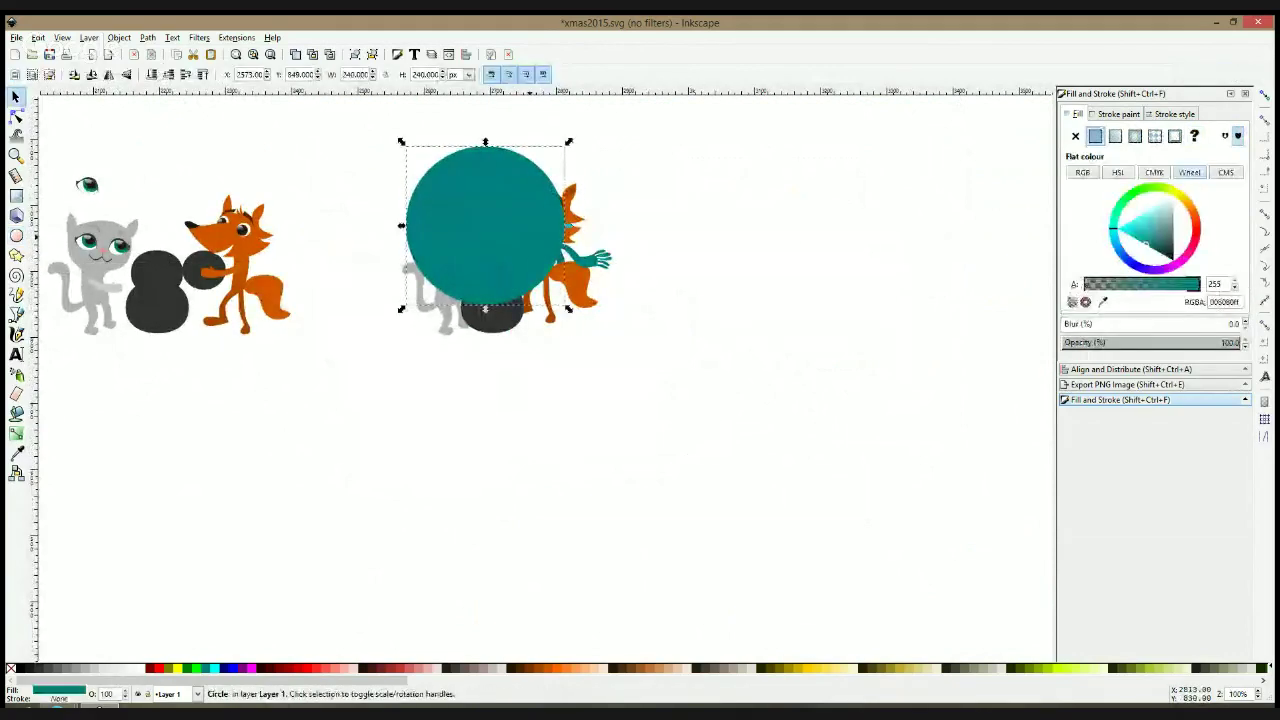
{"action": "left_click_drag", "start_coordinate": [529, 240], "coordinate": [539, 262]}
{"action": "key", "text": "End"}
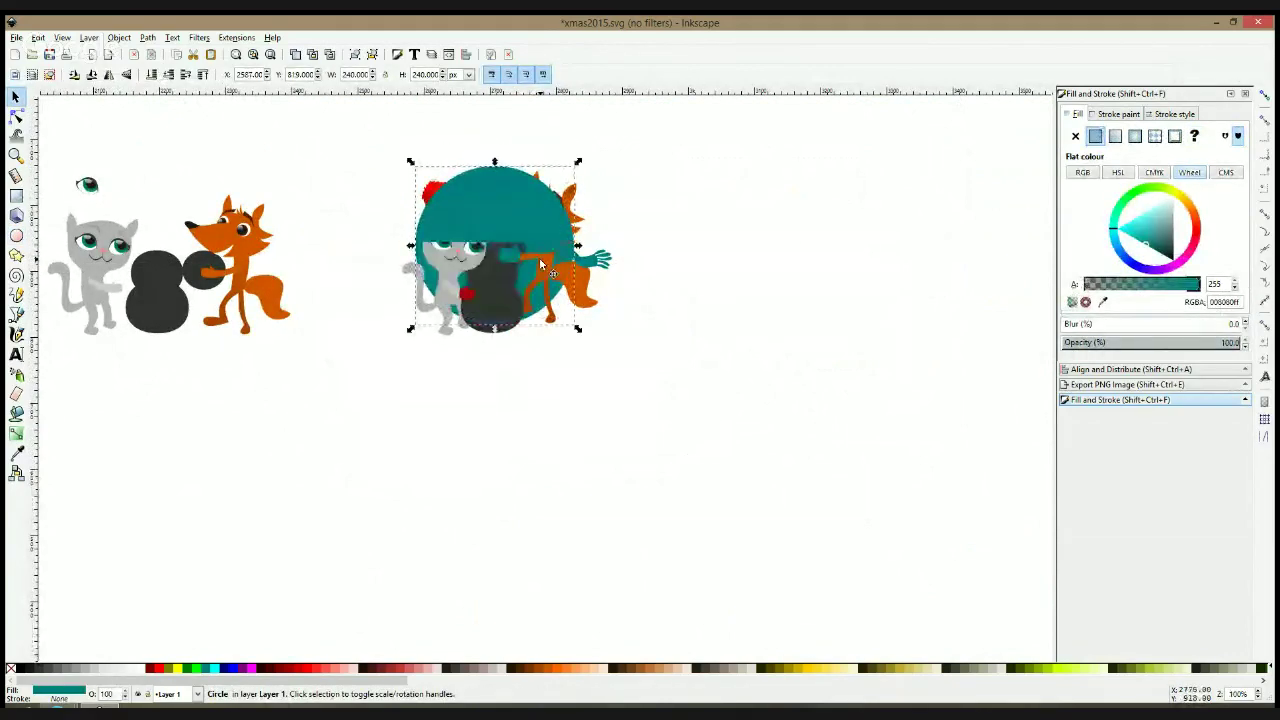
{"action": "left_click_drag", "start_coordinate": [494, 168], "coordinate": [488, 183]}
{"action": "left_click", "coordinate": [657, 180]}
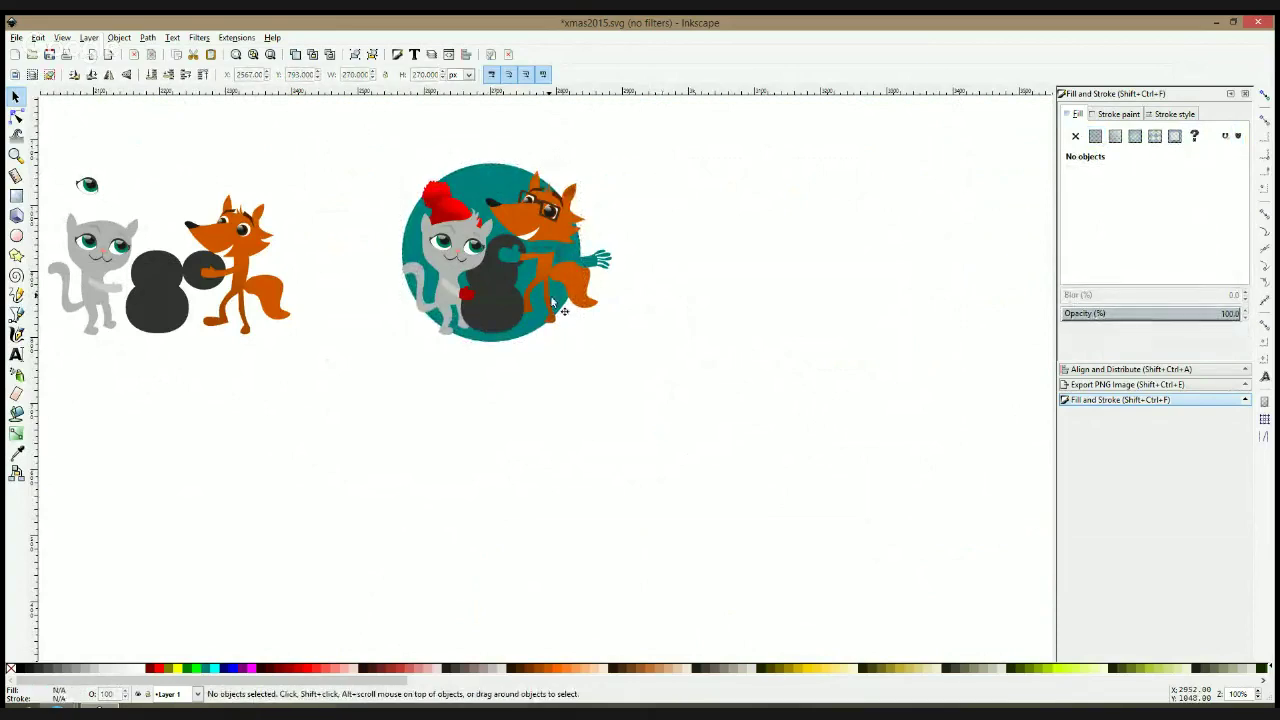
Recolour the backdrop circle from teal to dark navy blue, 1b1c42
{"action": "left_click", "coordinate": [488, 178]}
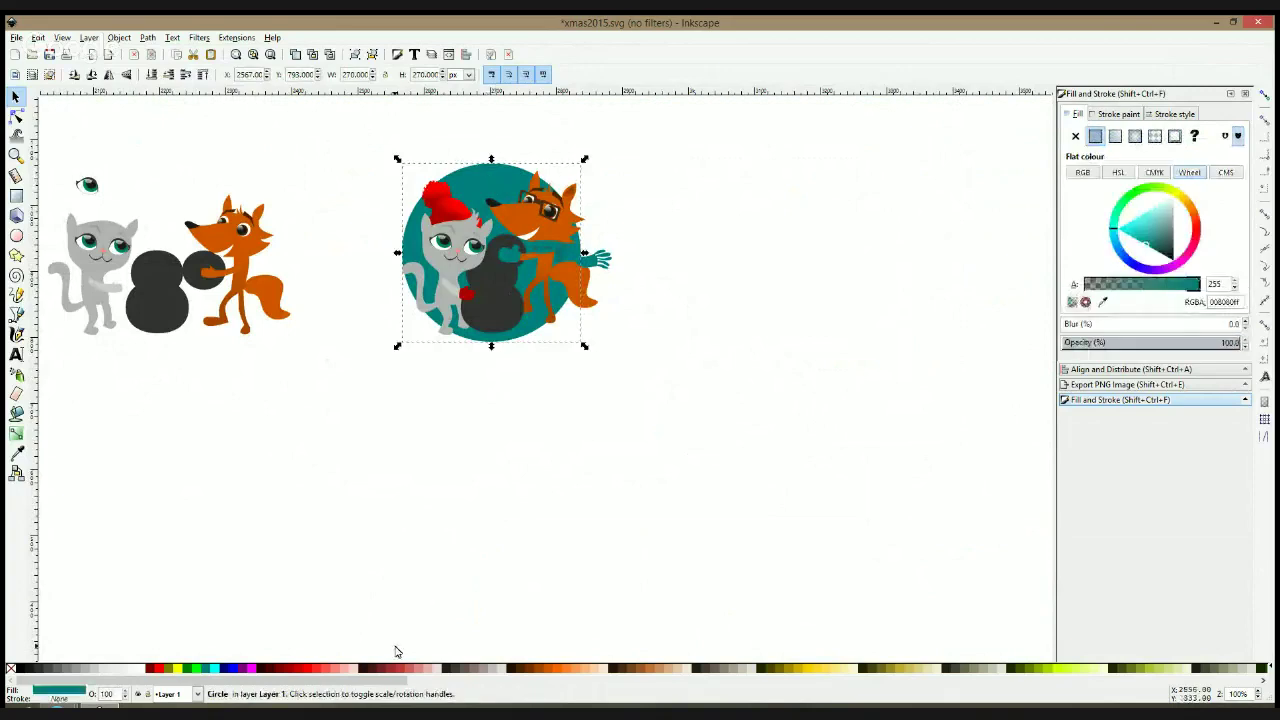
{"action": "left_click", "coordinate": [1154, 266]}
{"action": "left_click", "coordinate": [1158, 245]}
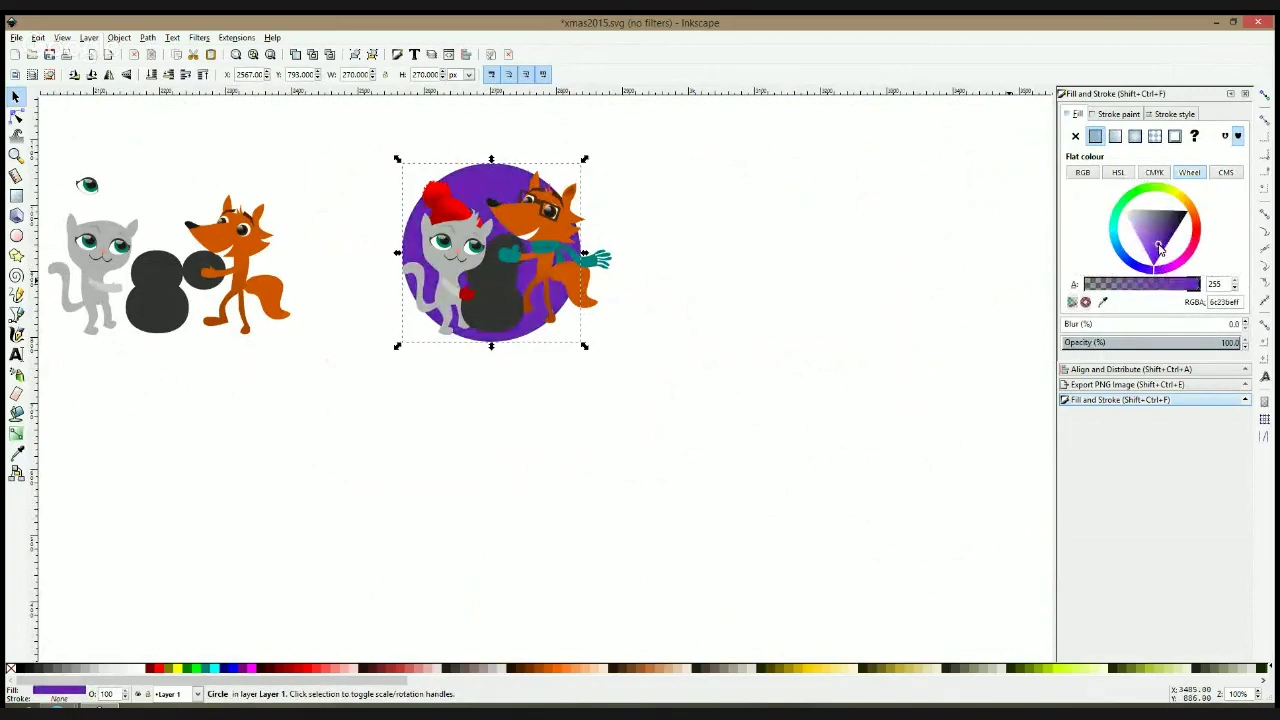
{"action": "left_click", "coordinate": [1136, 267]}
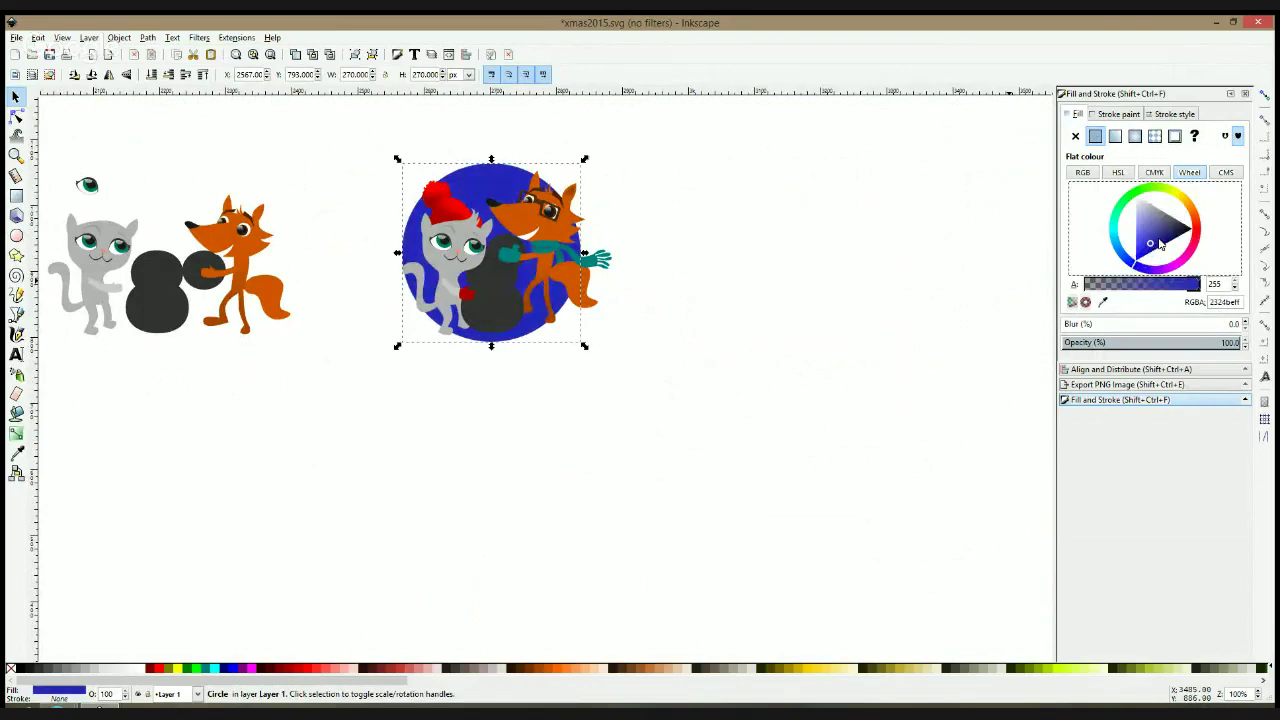
{"action": "left_click", "coordinate": [1178, 235]}
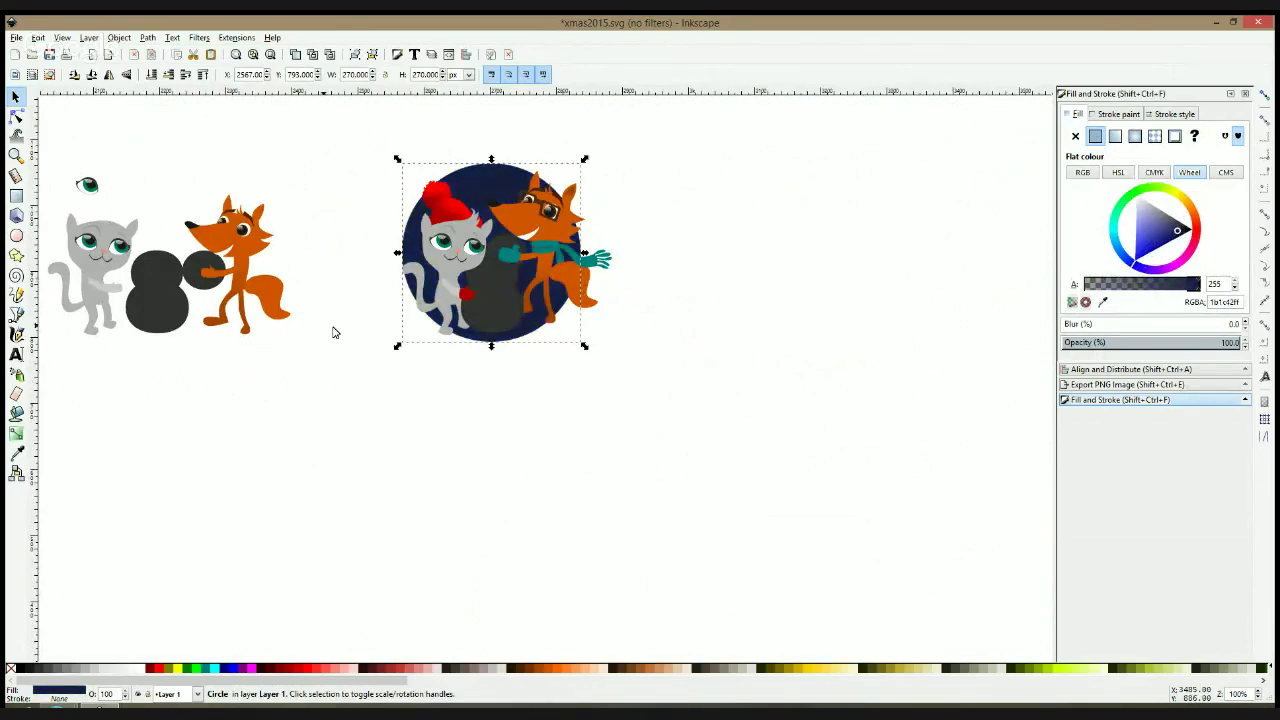
Apply a vertical linear gradient to the navy circle, fading downward, and change its lower stop to the medium blue 3262b8
{"action": "left_click", "coordinate": [16, 433]}
{"action": "left_click_drag", "start_coordinate": [497, 190], "coordinate": [497, 330]}
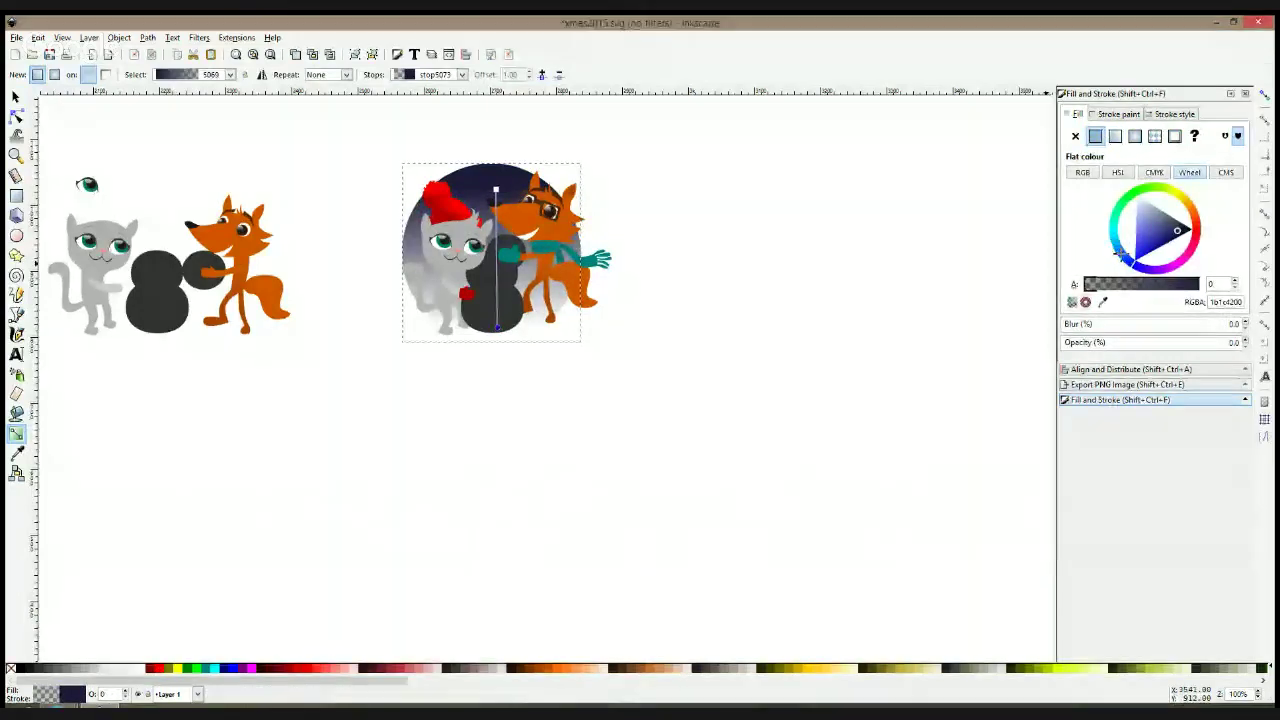
{"action": "left_click", "coordinate": [1117, 255]}
{"action": "left_click_drag", "start_coordinate": [1117, 257], "coordinate": [1143, 237]}
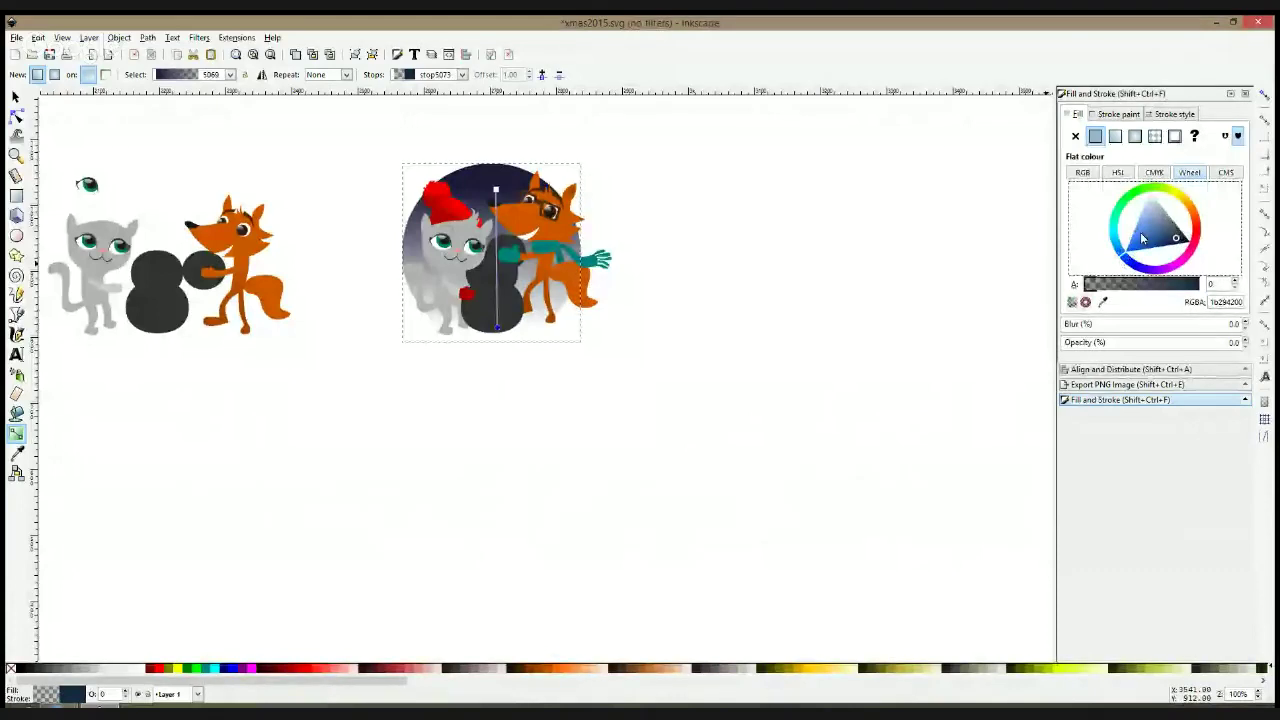
{"action": "left_click", "coordinate": [1141, 223]}
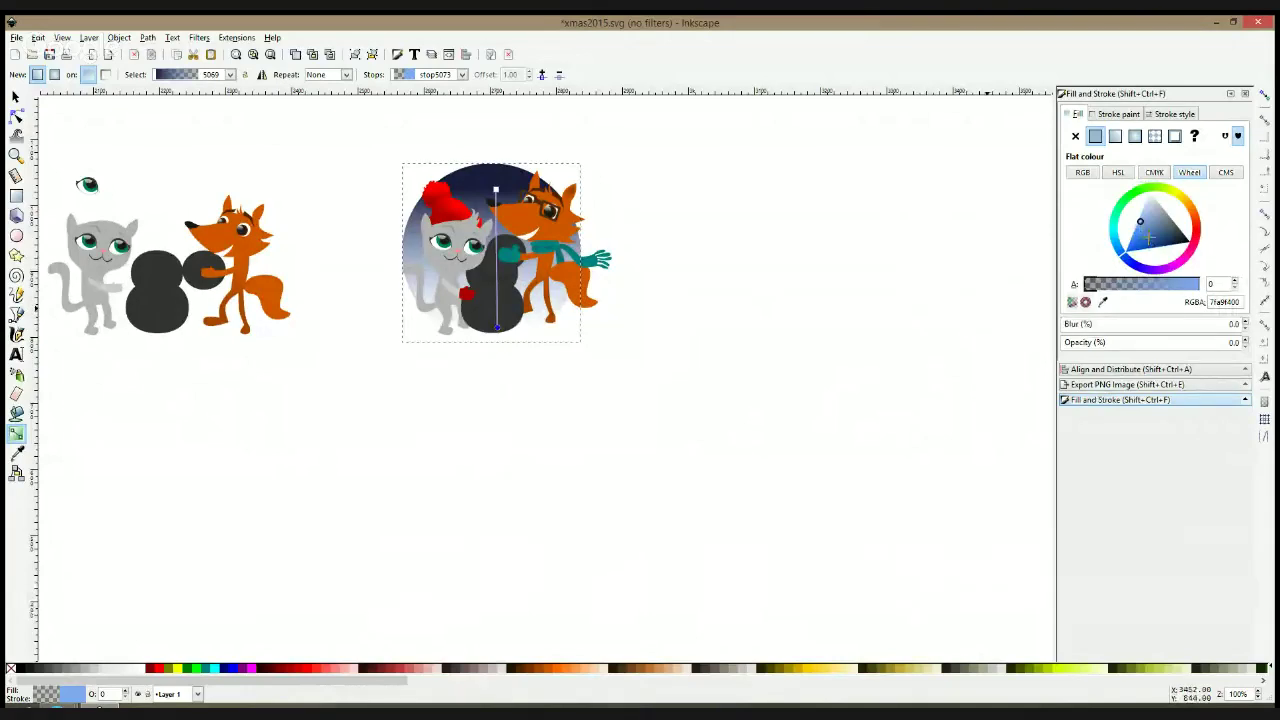
{"action": "left_click", "coordinate": [1149, 239]}
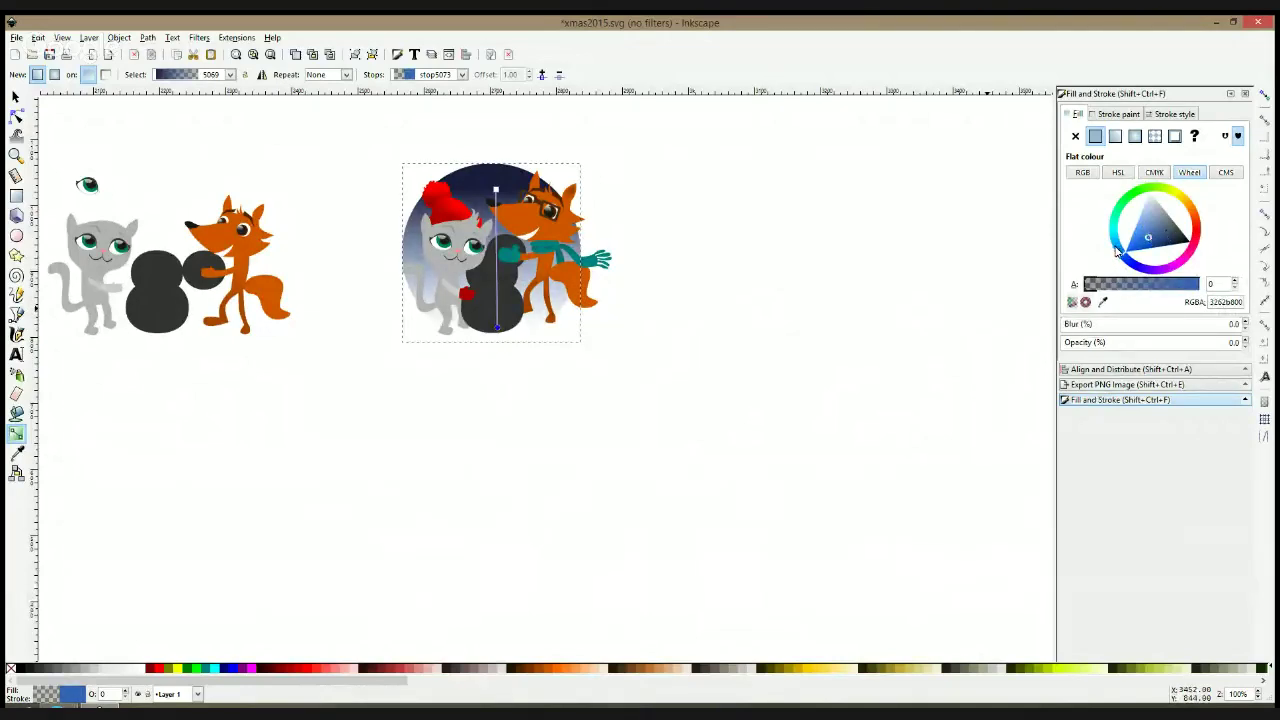
Set the lower gradient stop of the background circle to blue 1f81b4 at 100% opacity
{"action": "left_click_drag", "start_coordinate": [1115, 243], "coordinate": [1118, 250]}
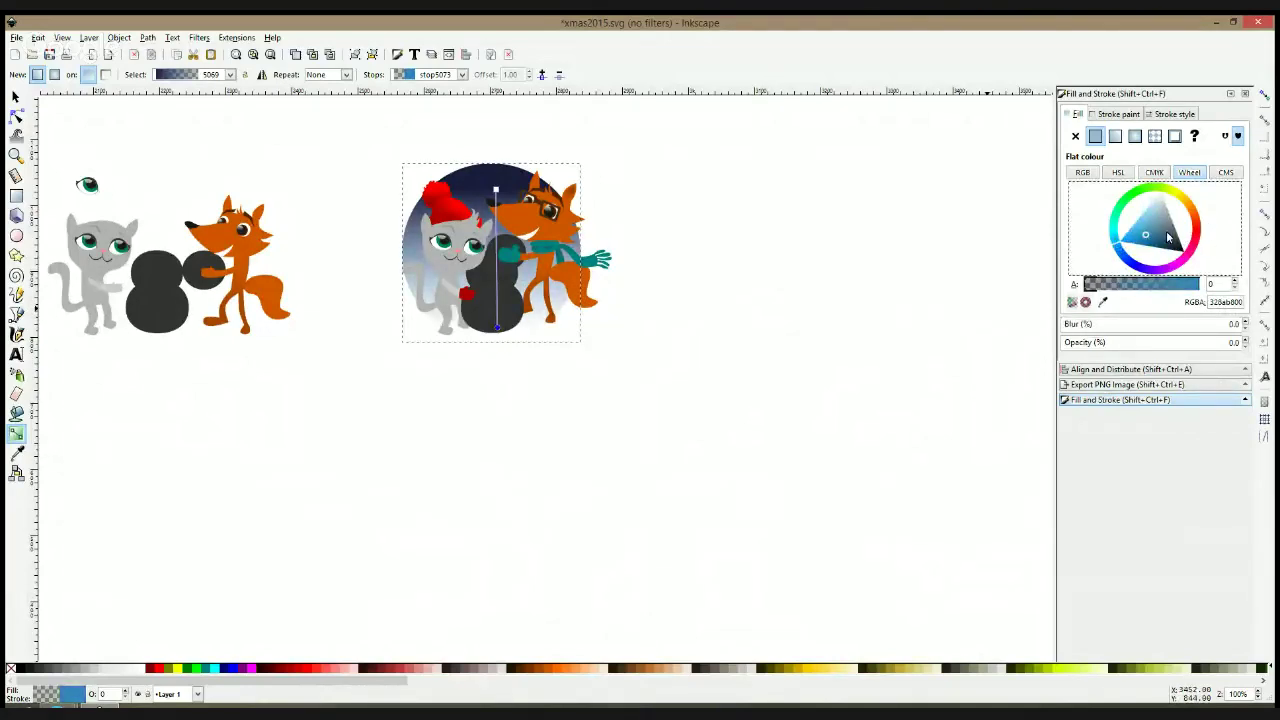
{"action": "left_click", "coordinate": [1158, 246]}
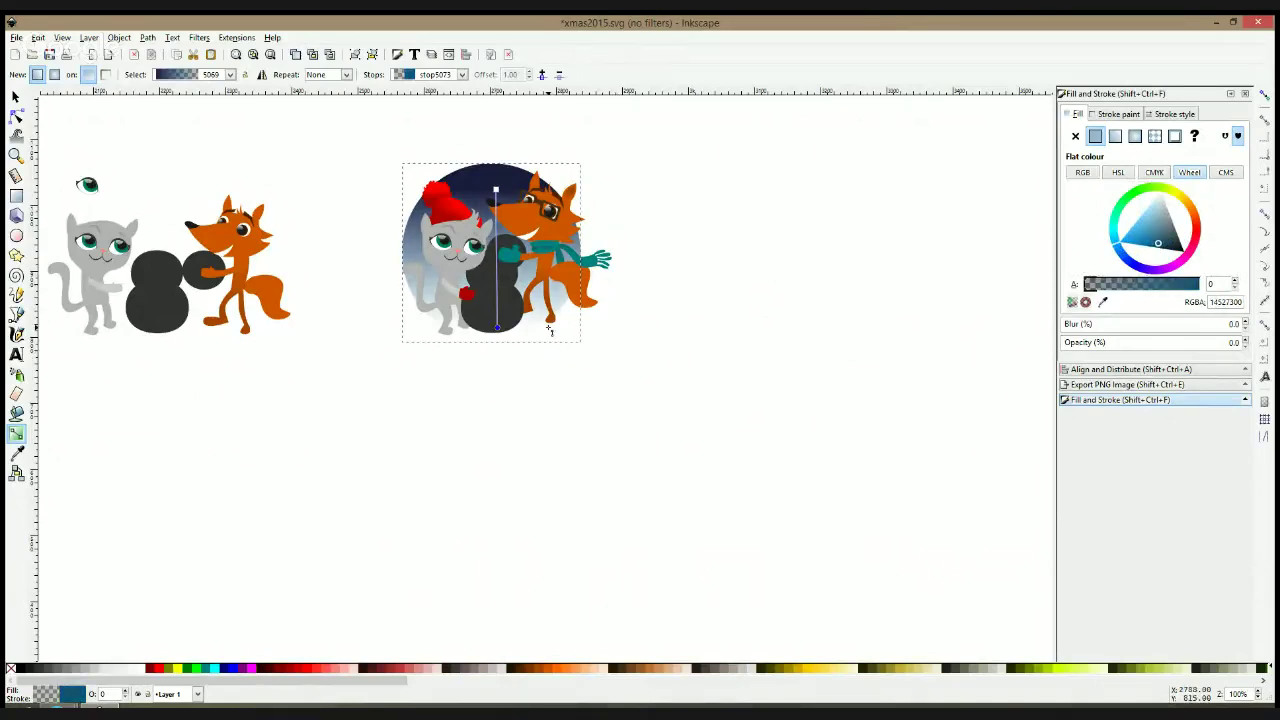
{"action": "left_click", "coordinate": [1145, 241]}
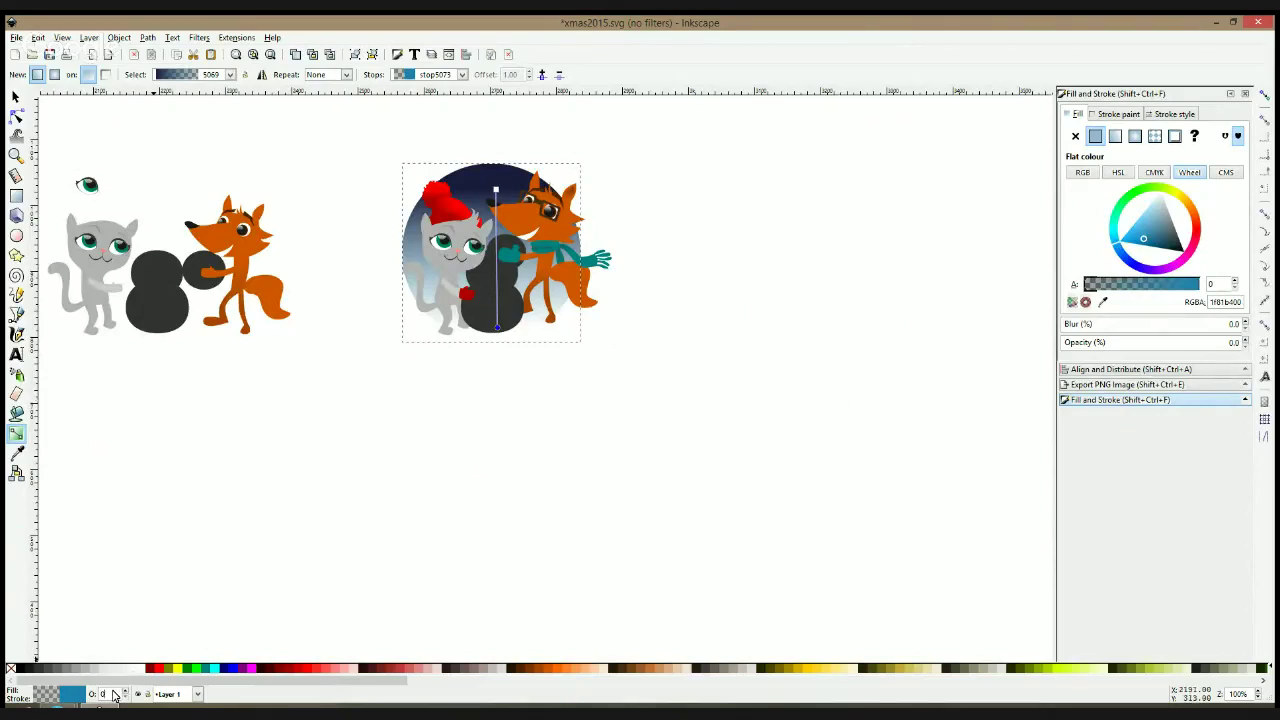
{"action": "key", "text": "Return"}
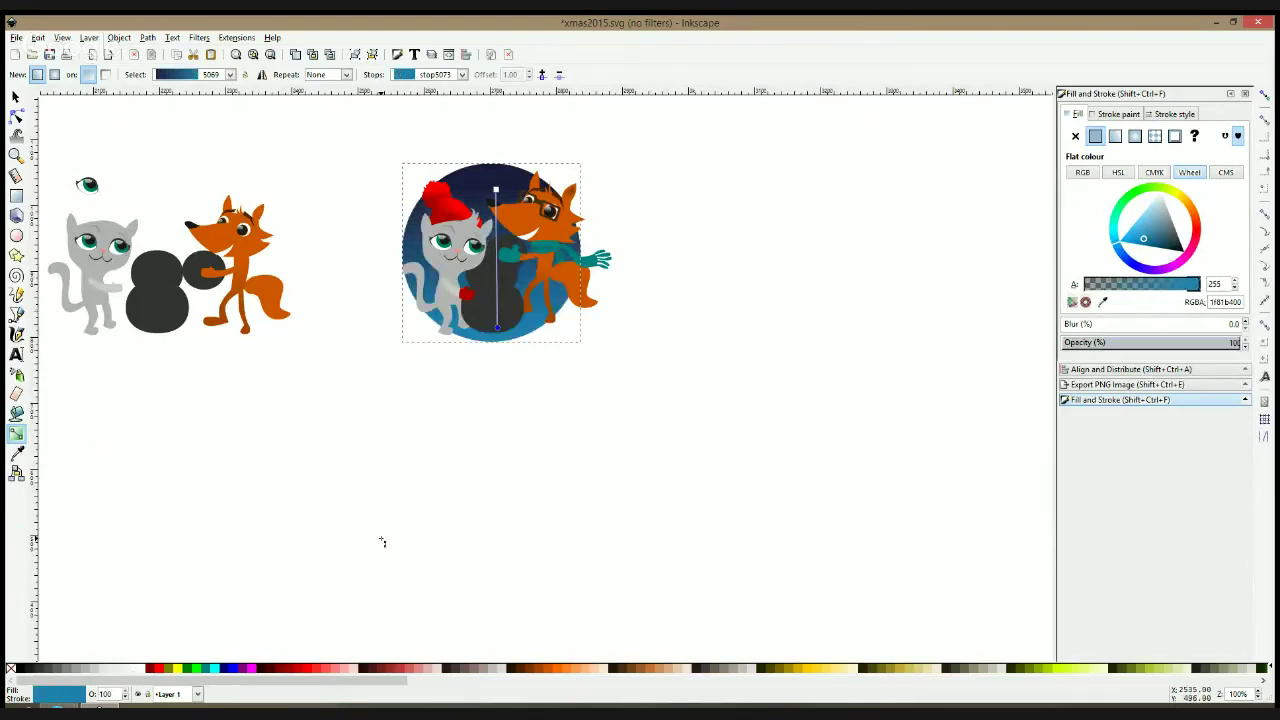
Shrink the background circle uniformly to 256 by 256 px
{"action": "left_click", "coordinate": [496, 188]}
{"action": "key", "text": "space"}
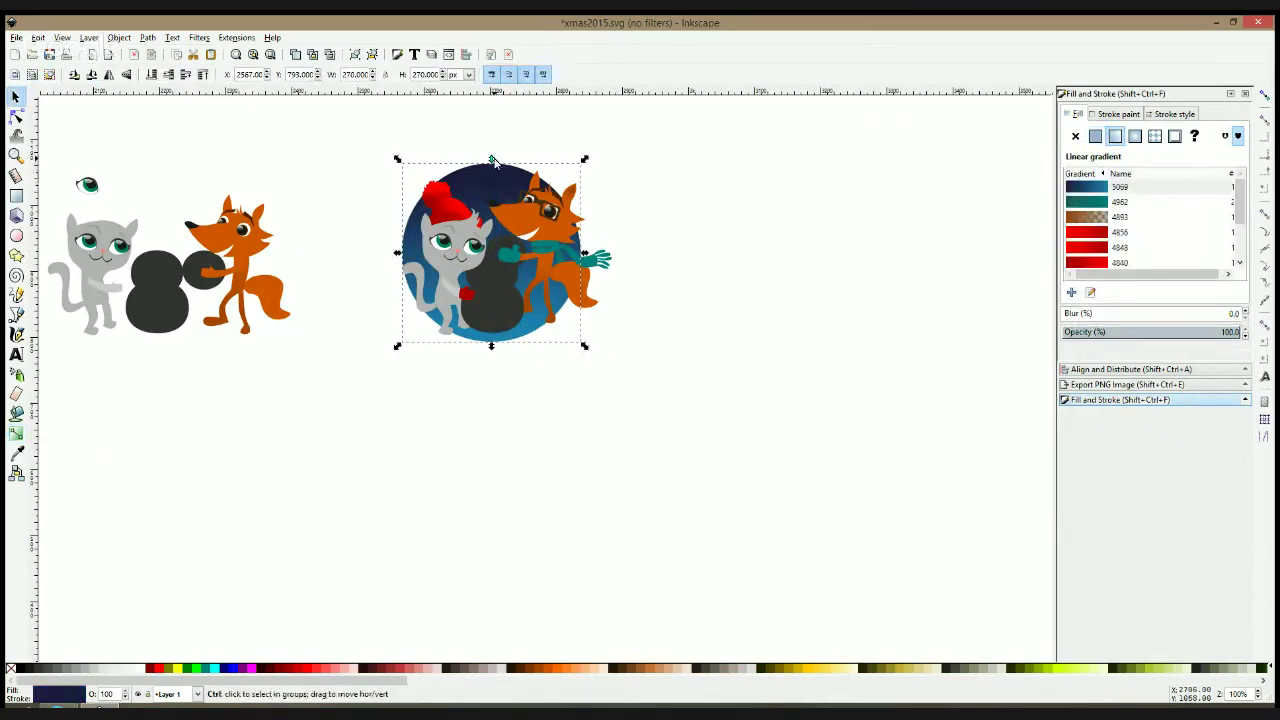
{"action": "left_click_drag", "start_coordinate": [493, 162], "coordinate": [493, 168]}
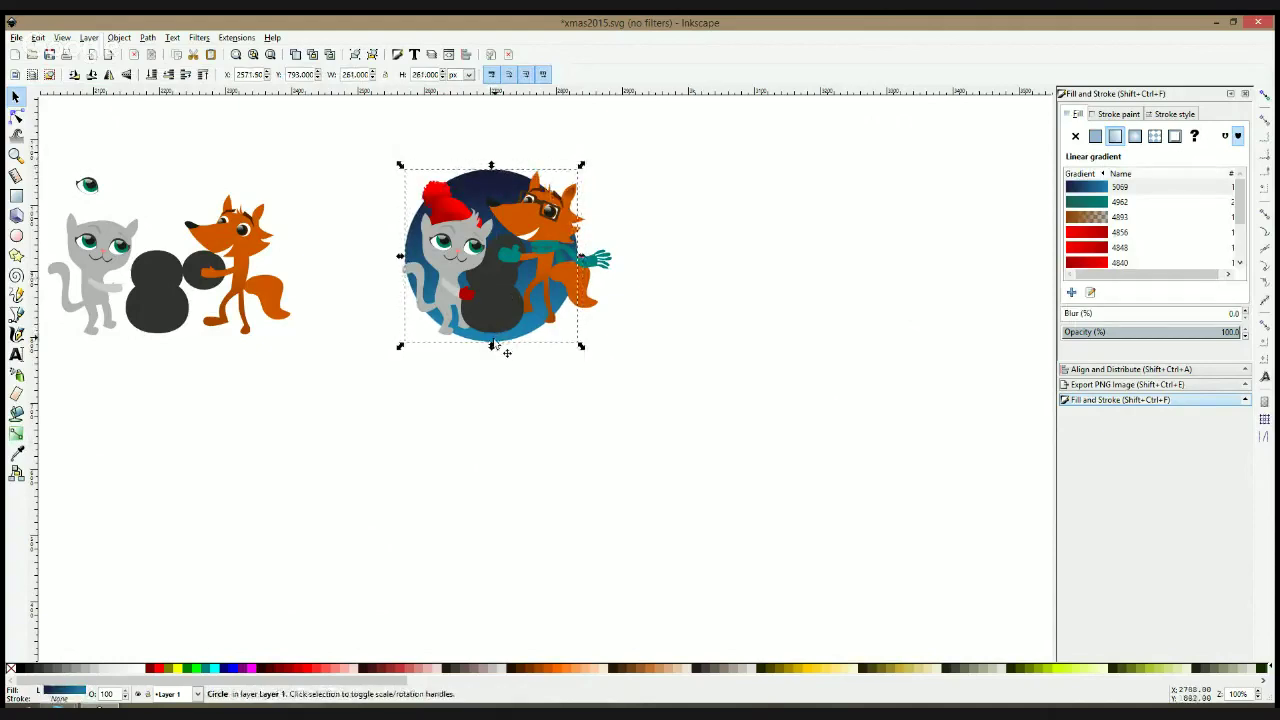
{"action": "left_click_drag", "start_coordinate": [491, 345], "coordinate": [491, 341]}
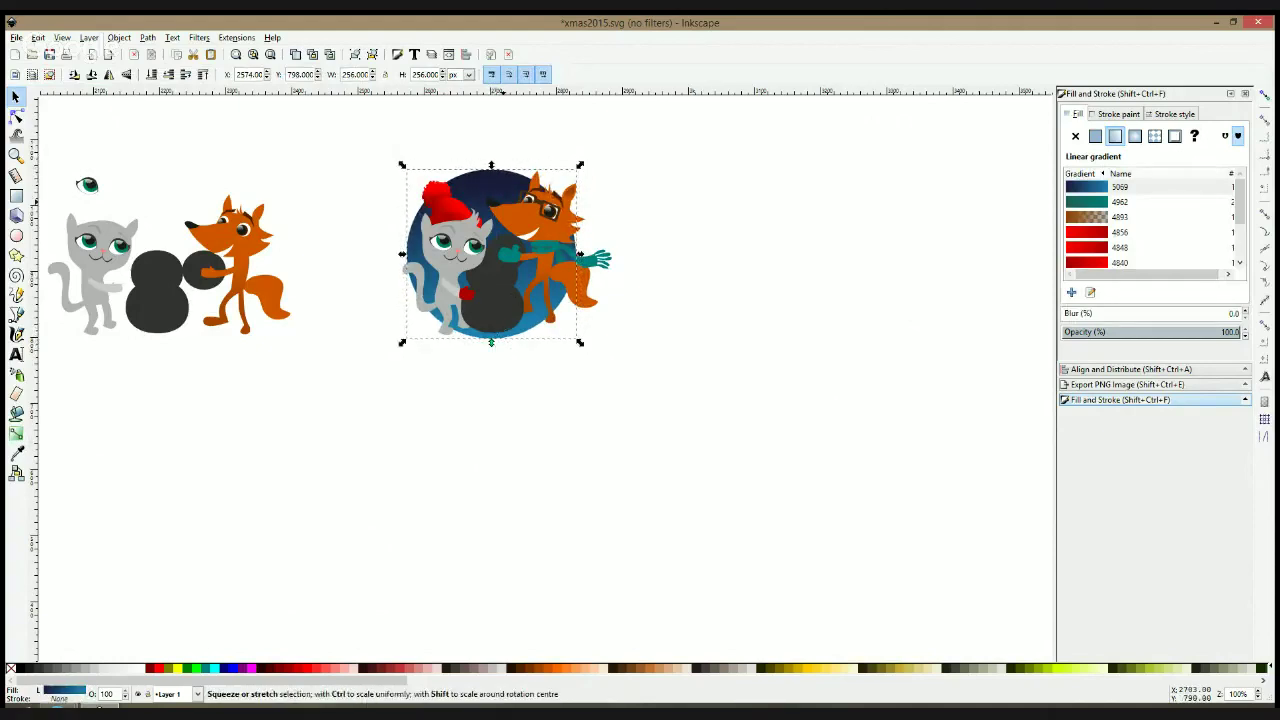
Duplicate the background circle, move the copy straight down about 184 px and widen it symmetrically to about 322 px
{"action": "key", "text": "Home"}
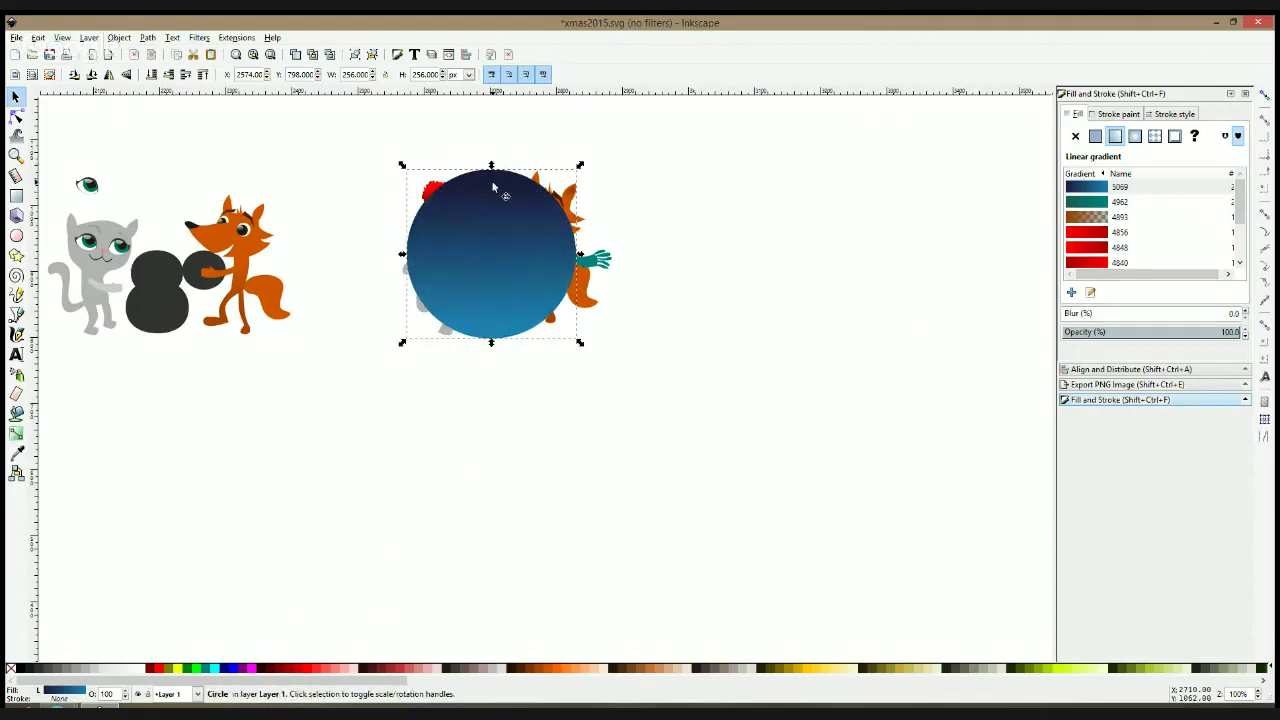
{"action": "left_click_drag", "start_coordinate": [493, 186], "coordinate": [493, 308]}
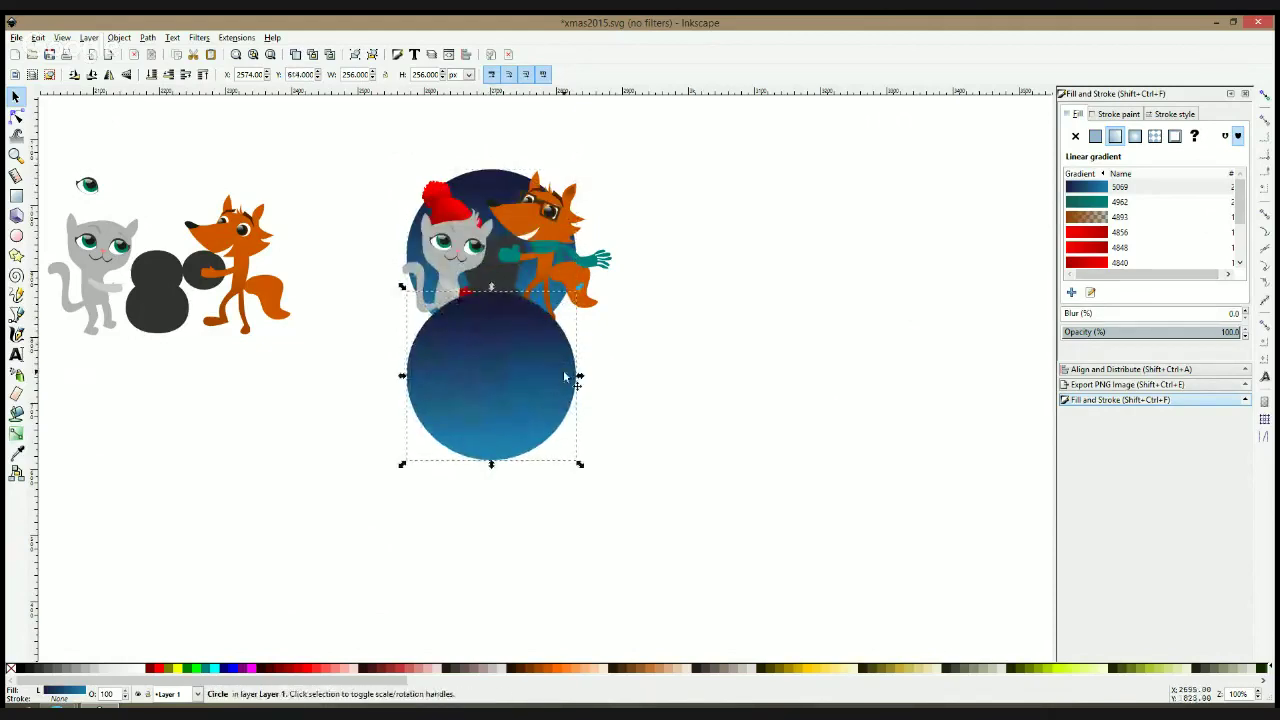
{"action": "left_click_drag", "start_coordinate": [580, 377], "coordinate": [613, 384]}
Intersect a duplicate of the background circle with the widened ellipse and fill the resulting snow mound white
{"action": "left_click", "coordinate": [497, 189]}
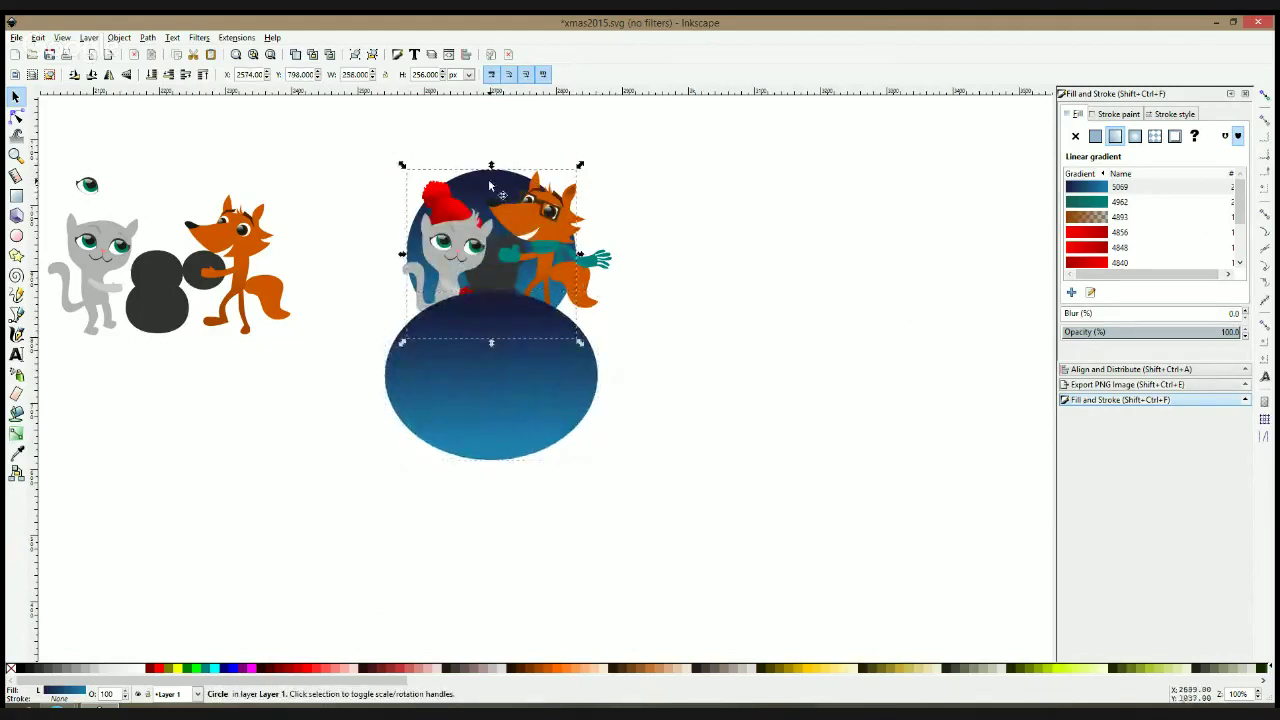
{"action": "key", "text": "ctrl+d"}
{"action": "left_click", "coordinate": [517, 372], "text": "shift"}
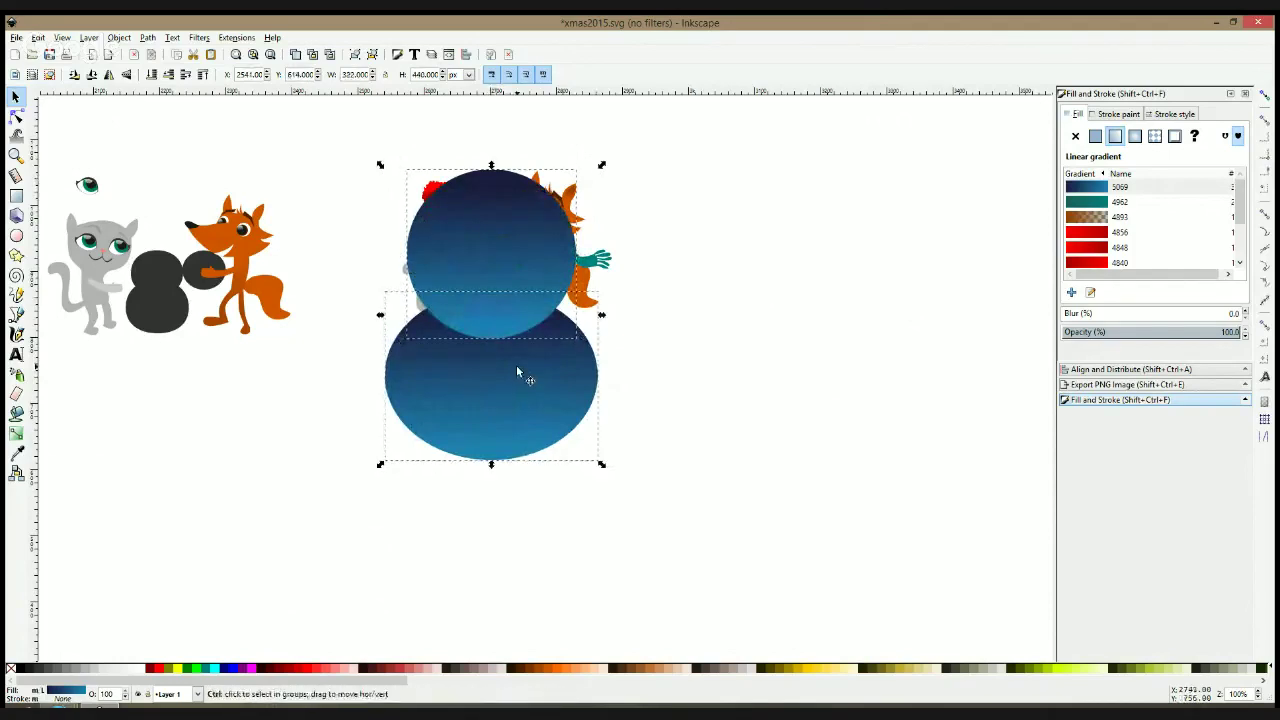
{"action": "key", "text": "ctrl+asterisk"}
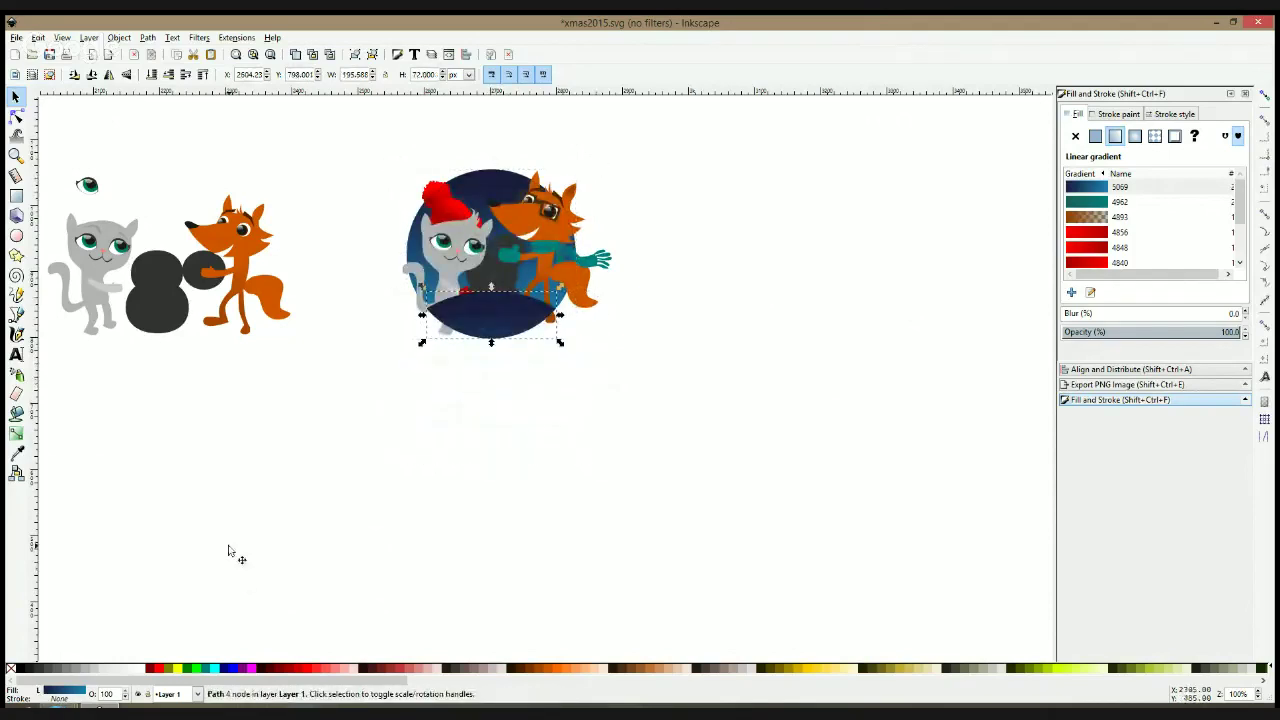
{"action": "left_click", "coordinate": [141, 667]}
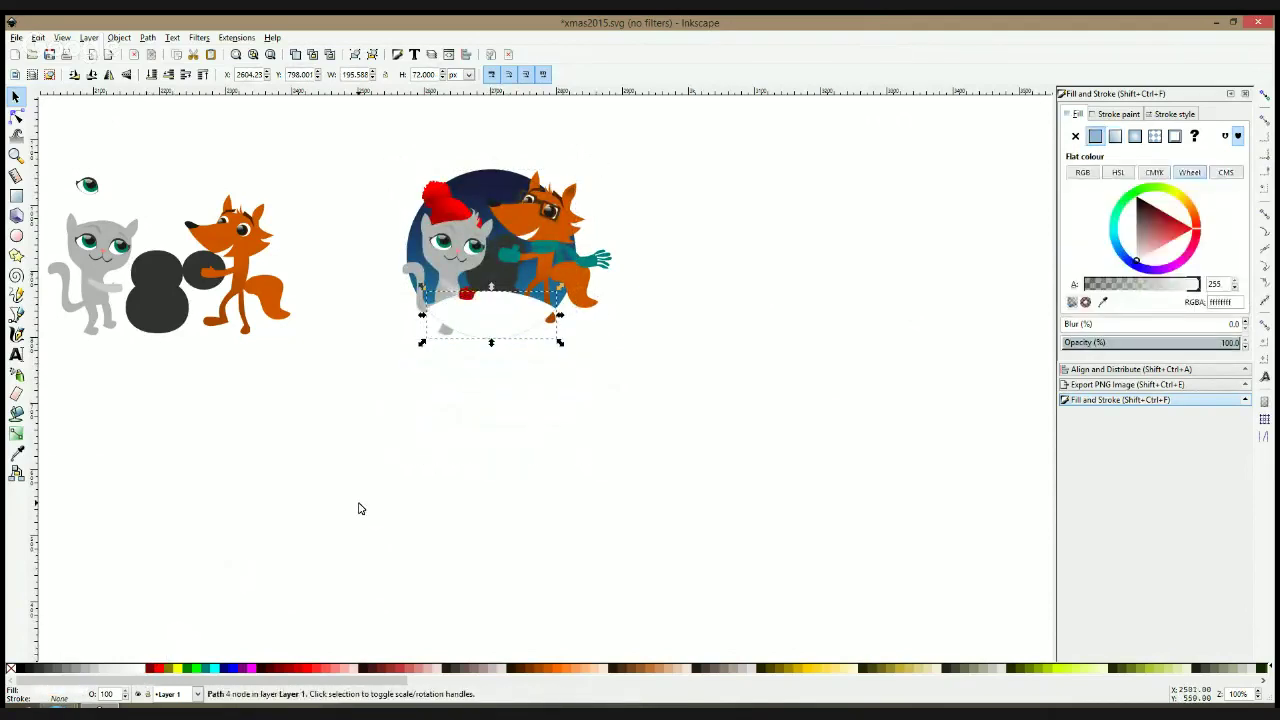
Lower the white snow mound behind the characters and snowman, and reduce its height to 49 px
{"action": "key", "text": "Page_Down"}
{"action": "key", "text": "Page_Down"}
{"action": "key", "text": "Page_Down"}
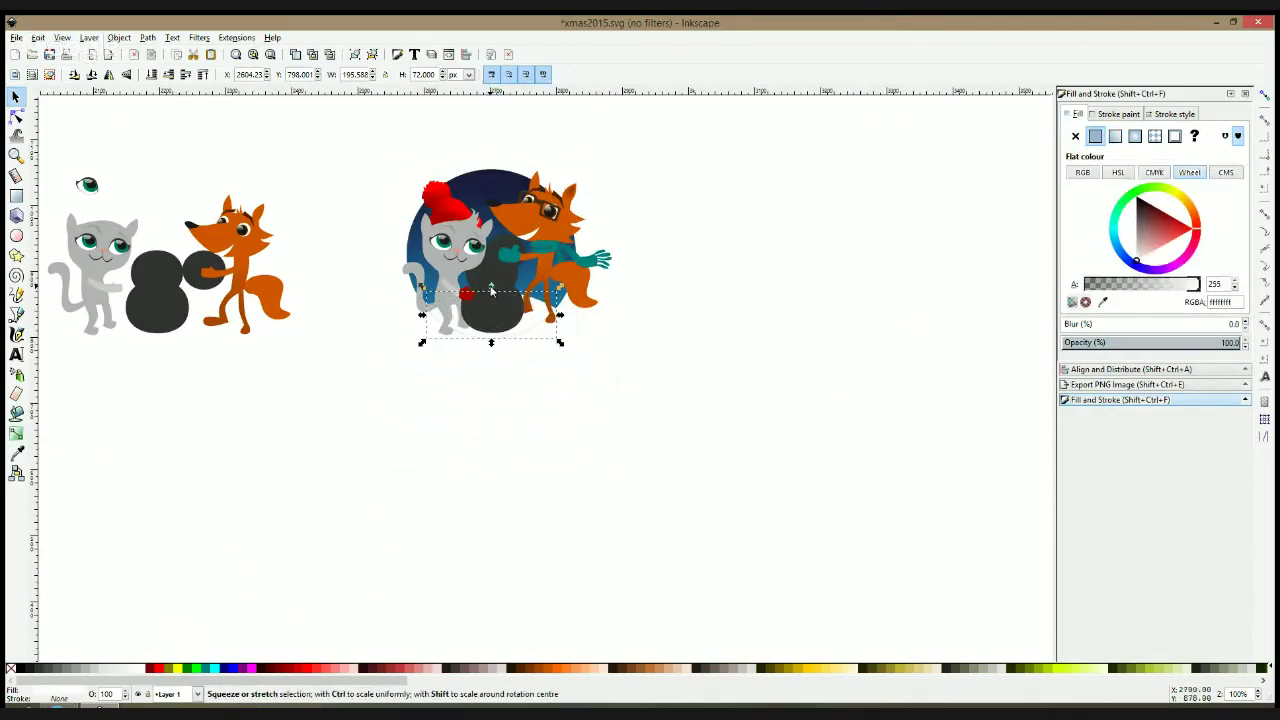
{"action": "left_click_drag", "start_coordinate": [491, 291], "coordinate": [491, 301]}
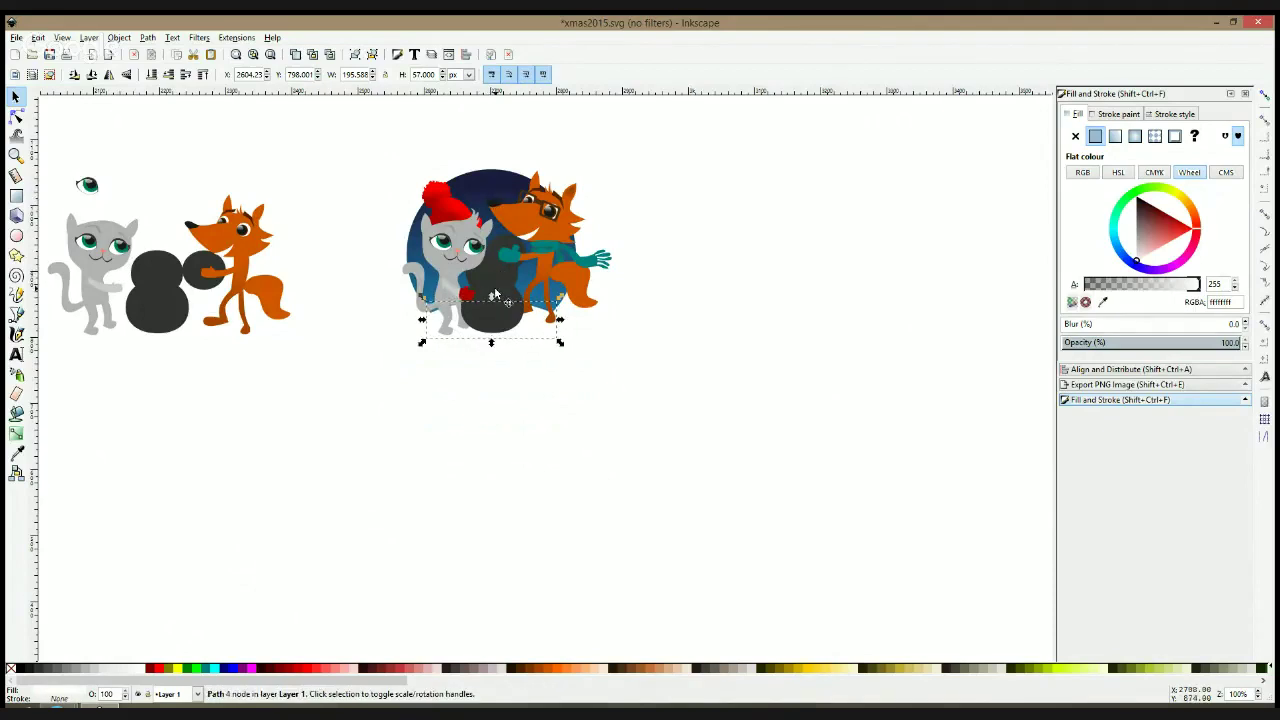
{"action": "left_click", "coordinate": [490, 193]}
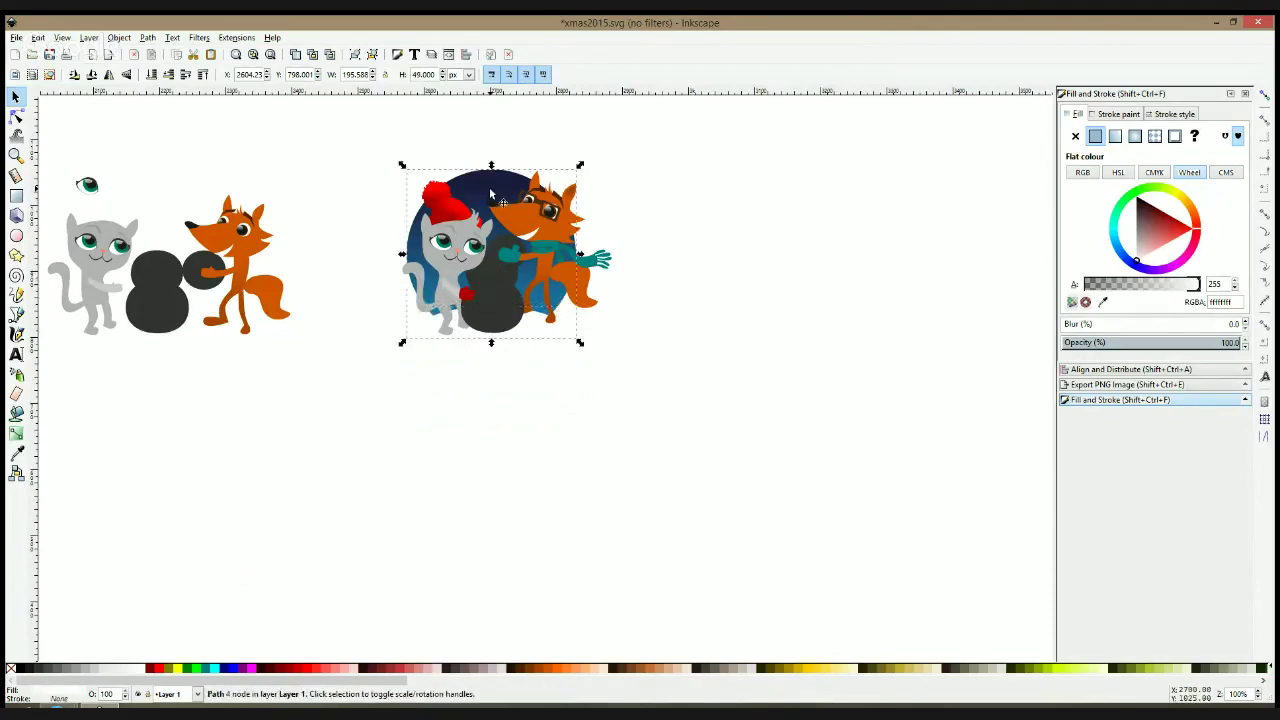
Fill the three dark balls of the snowman between the cat and the fox with white
{"action": "left_click", "coordinate": [495, 282], "text": "ctrl"}
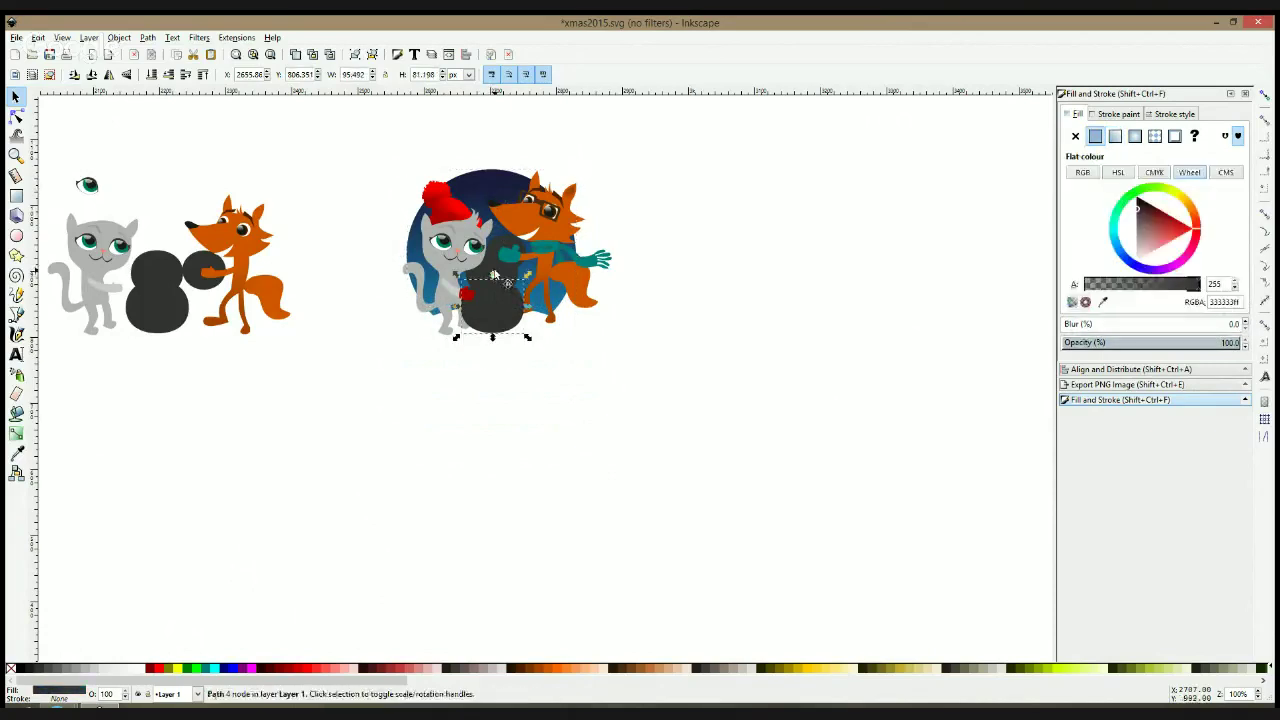
{"action": "left_click", "coordinate": [514, 265], "text": "ctrl+shift"}
{"action": "left_click", "coordinate": [497, 271], "text": "ctrl+shift"}
{"action": "scroll", "coordinate": [495, 272], "scroll_direction": "up", "scroll_amount": 1}
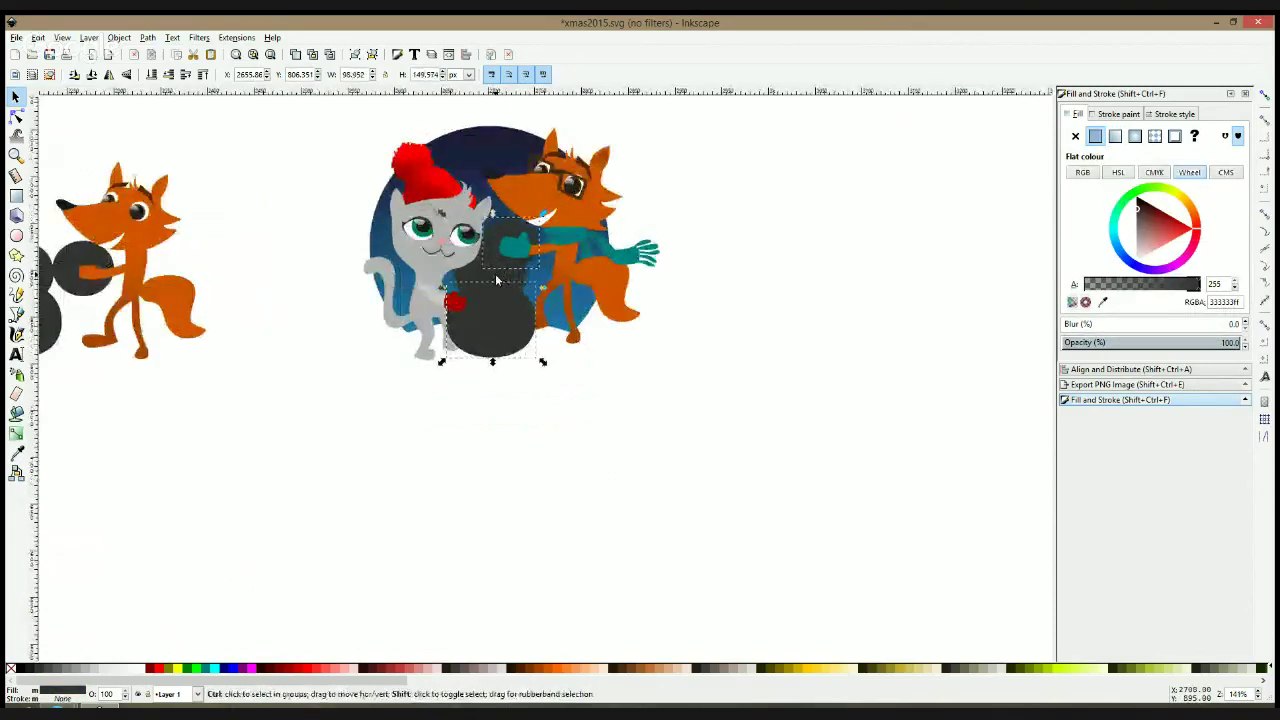
{"action": "left_click", "coordinate": [140, 668]}
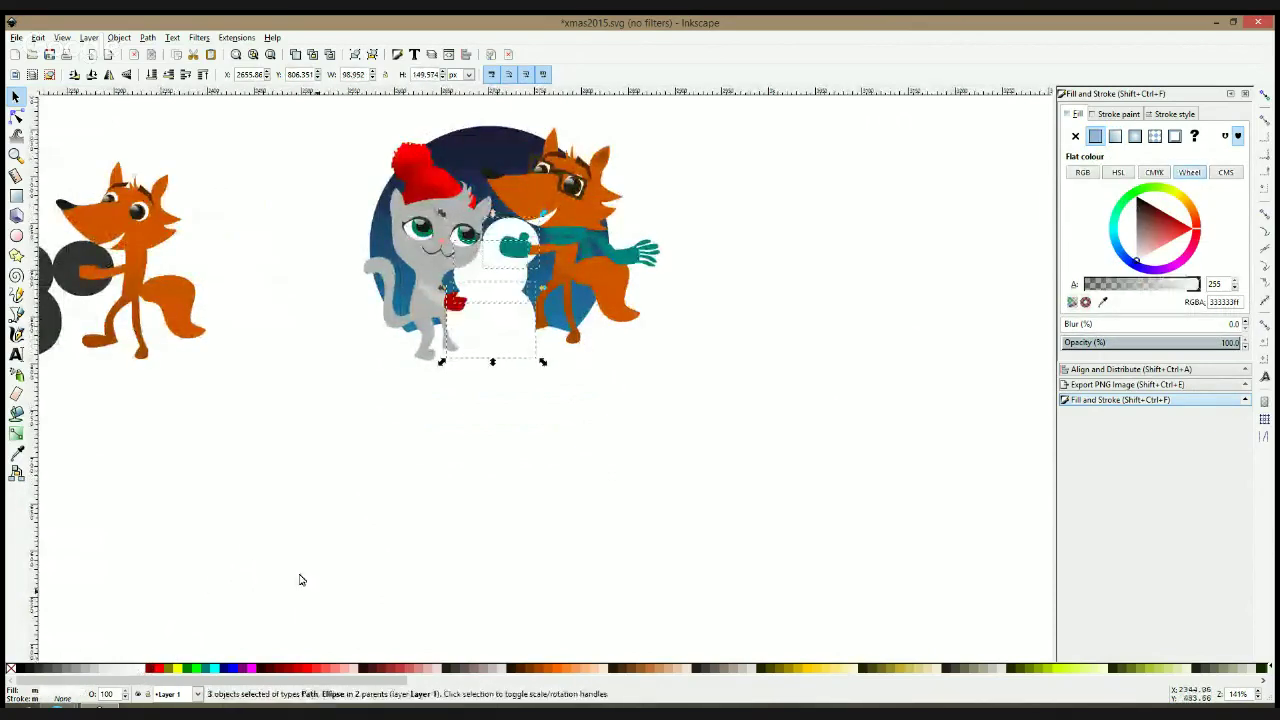
{"action": "left_click", "coordinate": [363, 467]}
Fill the body, tail and arm of the cat in the red hat with white
{"action": "left_click", "coordinate": [422, 265], "text": "ctrl"}
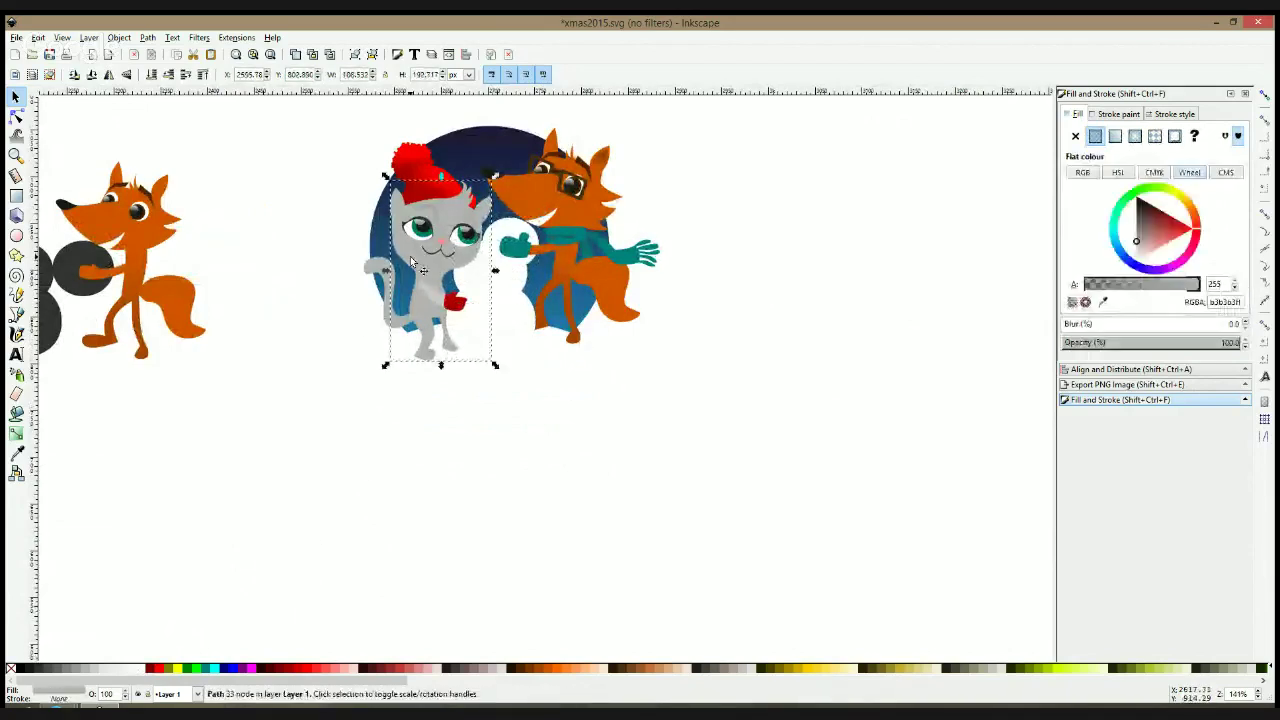
{"action": "left_click", "coordinate": [385, 272], "text": "ctrl+shift"}
{"action": "left_click", "coordinate": [421, 291], "text": "ctrl+shift"}
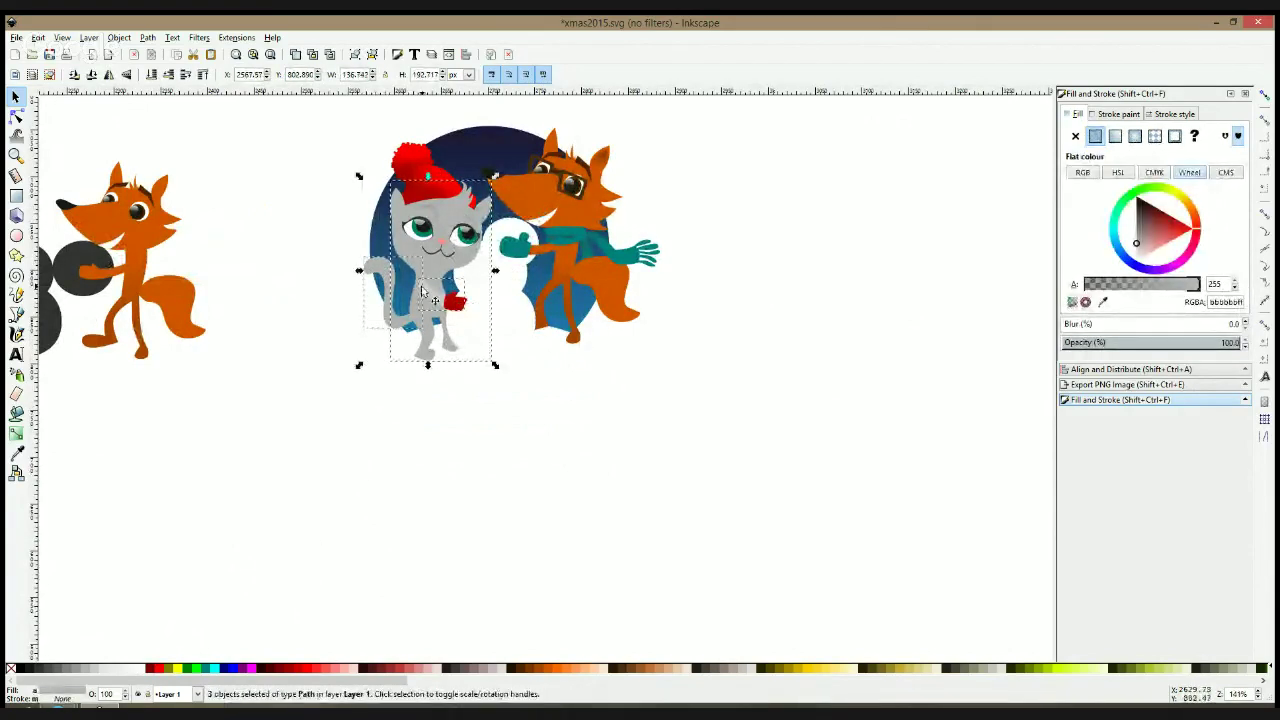
{"action": "left_click", "coordinate": [143, 669]}
{"action": "key", "text": "Escape"}
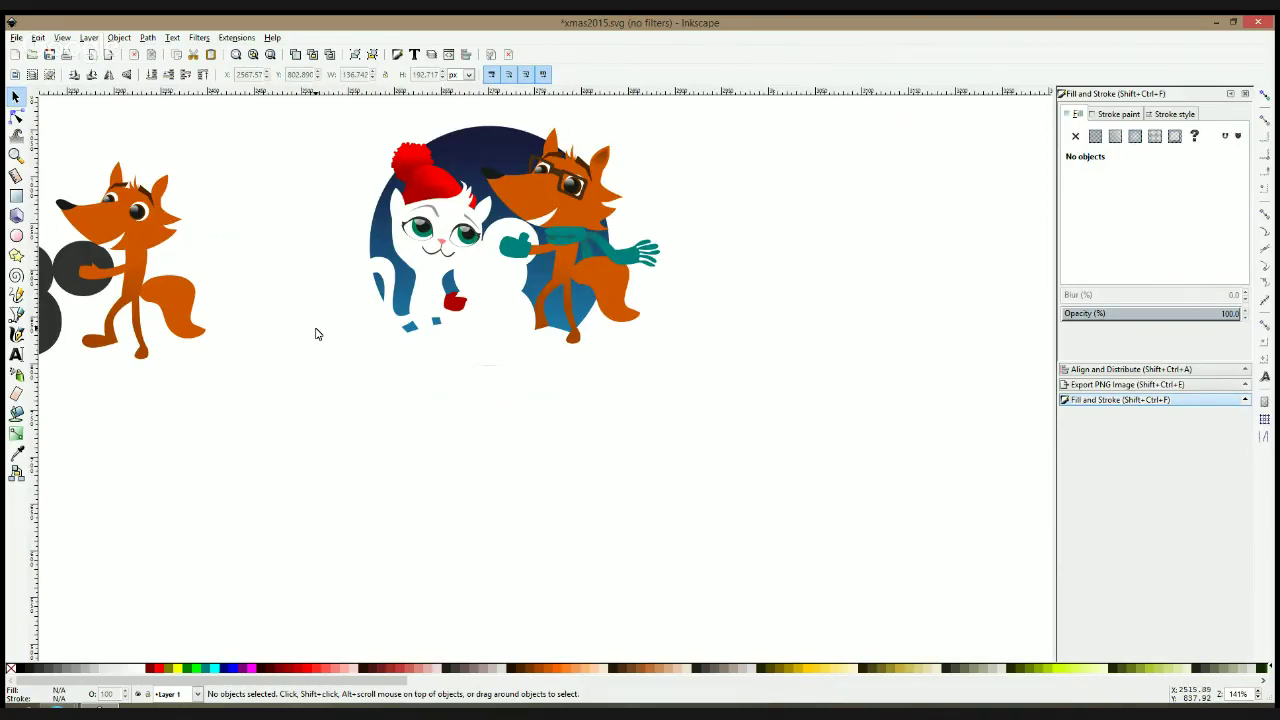
Fill the middle snowball with pale teal bbdddd and place a white copy, scaled to about 60 by 51 px, on it
{"action": "left_click", "coordinate": [534, 292]}
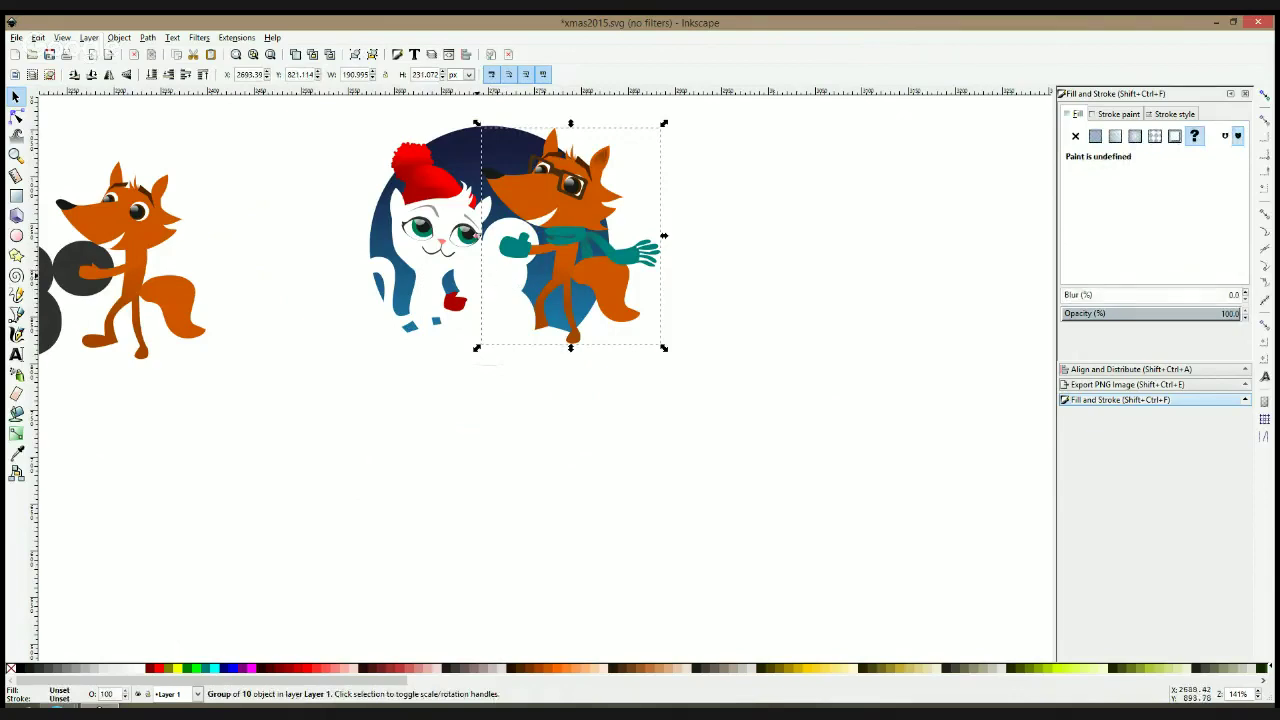
{"action": "left_click", "coordinate": [478, 282]}
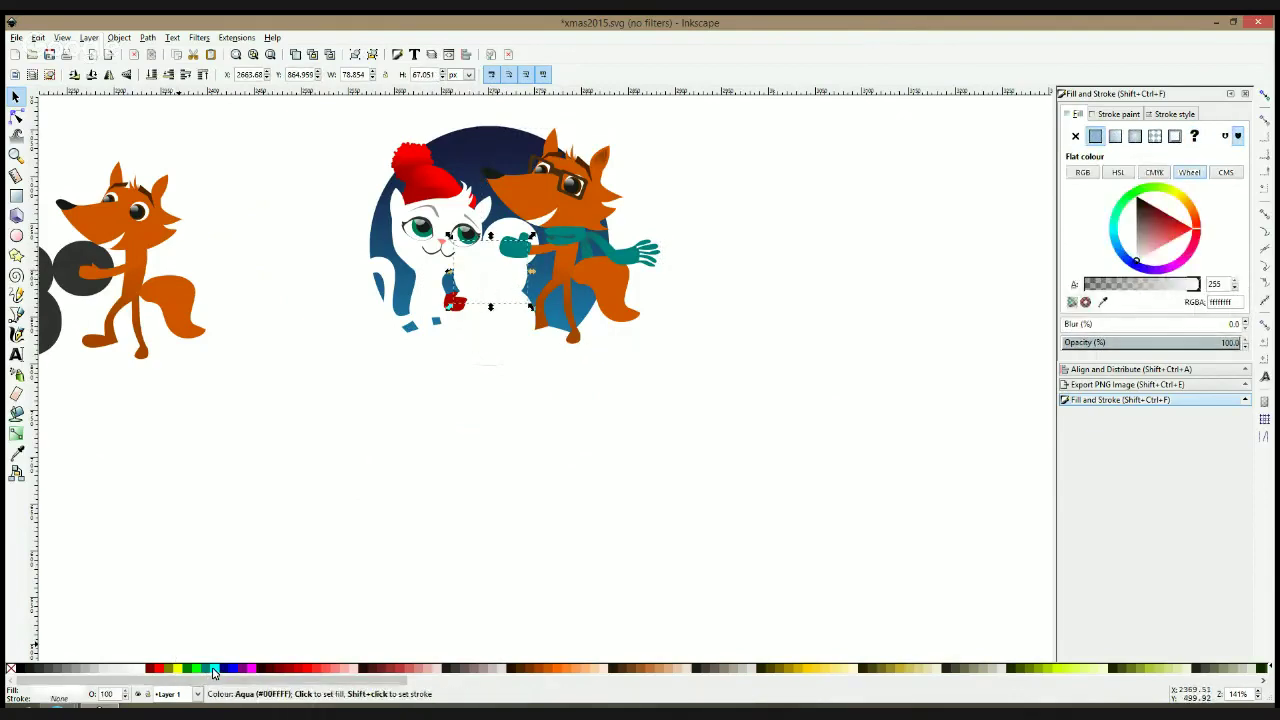
{"action": "left_click", "coordinate": [16, 455]}
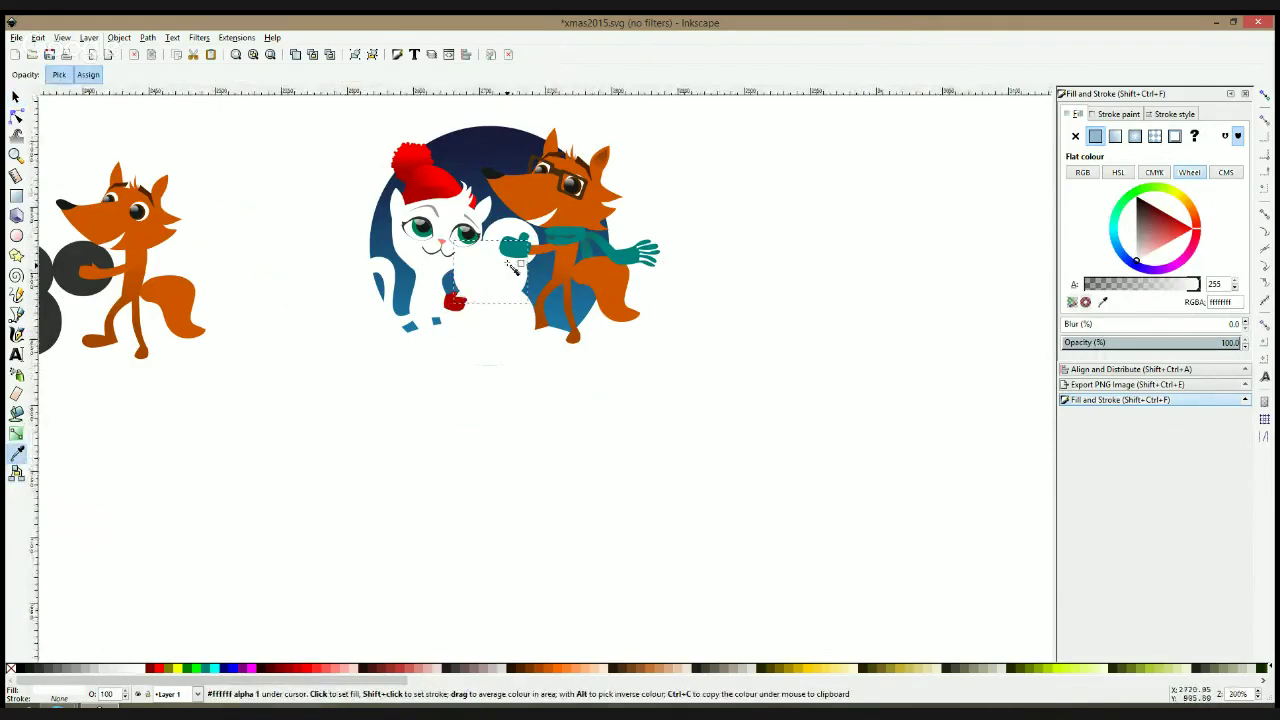
{"action": "scroll", "coordinate": [462, 296], "scroll_direction": "up", "scroll_amount": 3}
{"action": "left_click_drag", "start_coordinate": [514, 224], "coordinate": [491, 279]}
{"action": "key", "text": "space"}
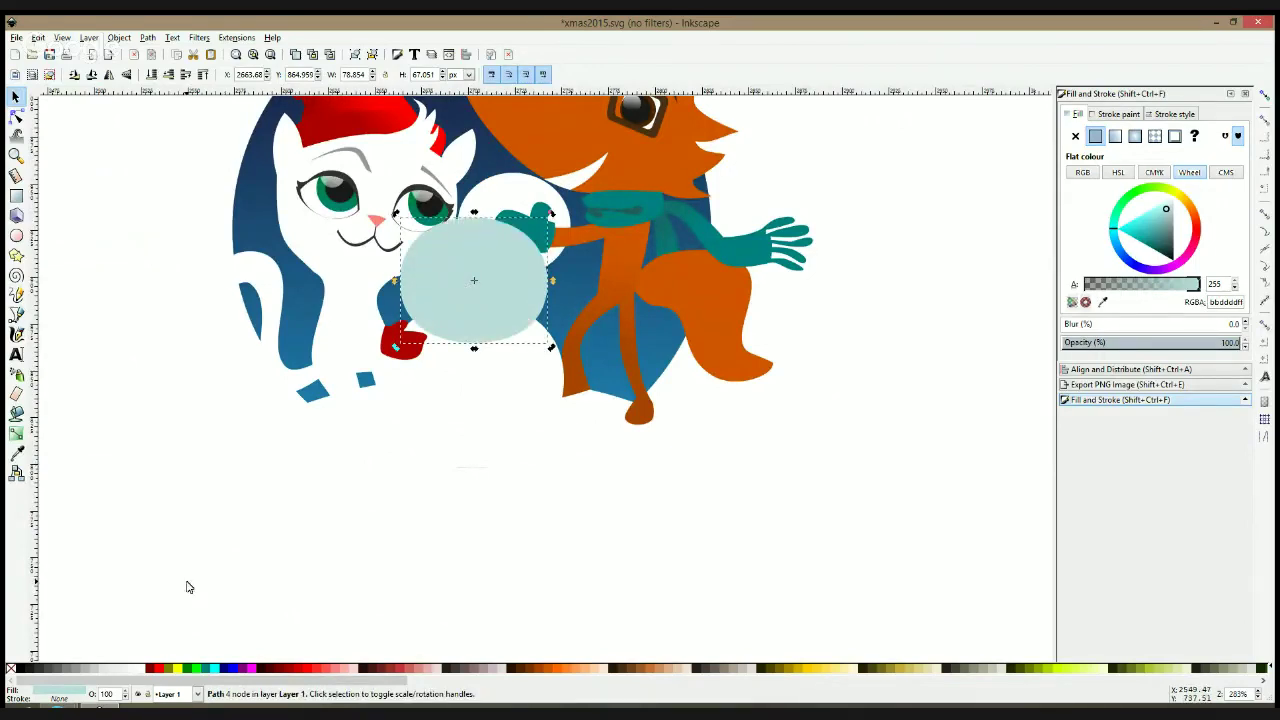
{"action": "left_click", "coordinate": [143, 669]}
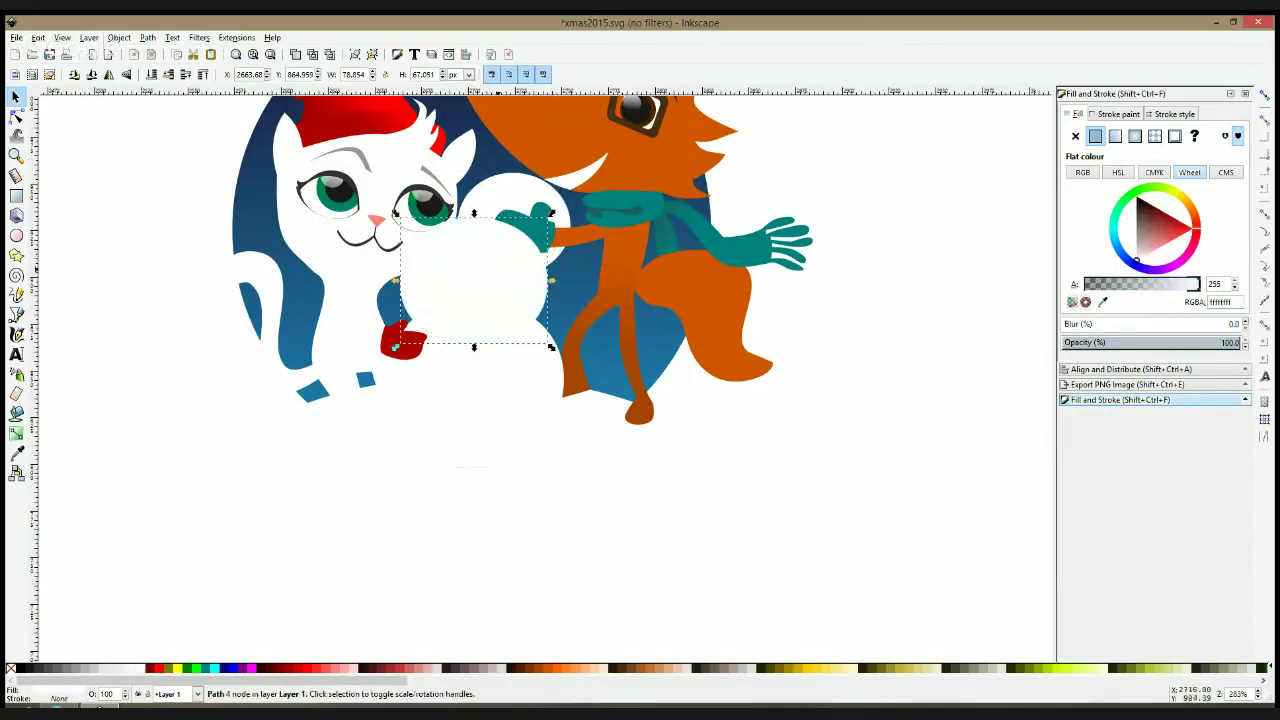
{"action": "left_click_drag", "start_coordinate": [552, 214], "coordinate": [520, 259]}
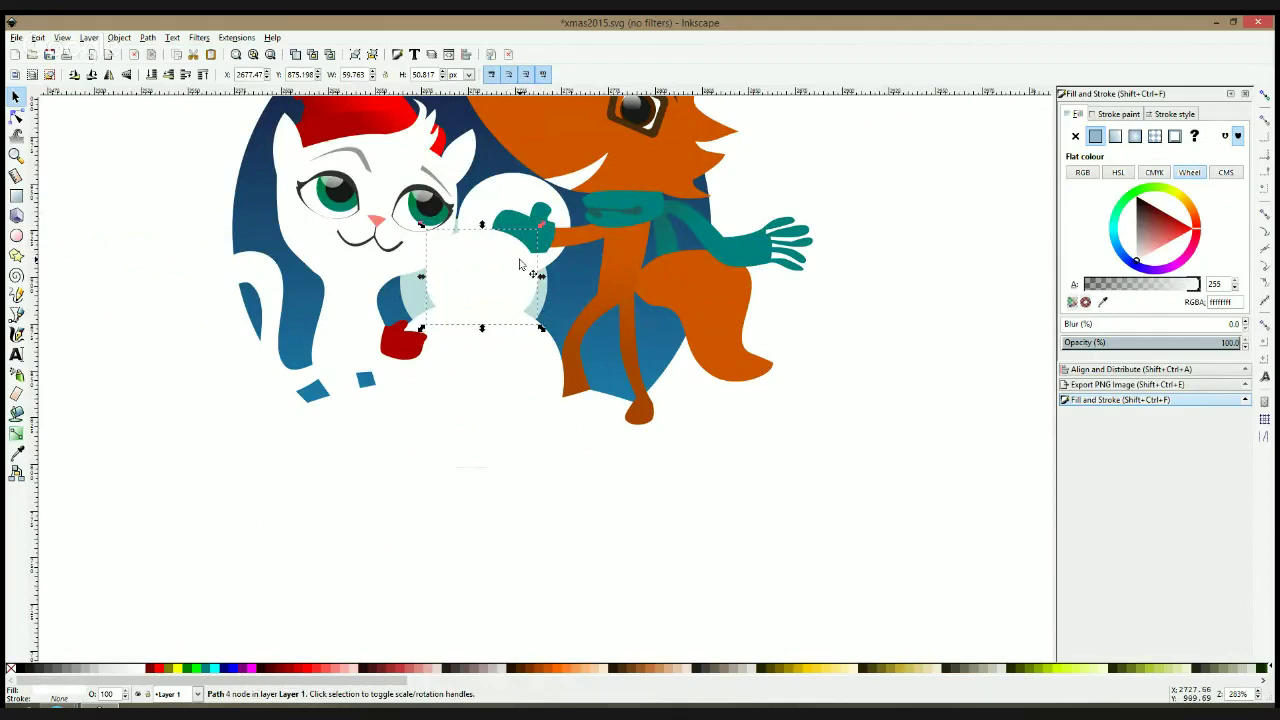
Fill the bottom snowball with the pale teal bbdddd sampled from the edge of the middle snowball
{"action": "left_click", "coordinate": [510, 352]}
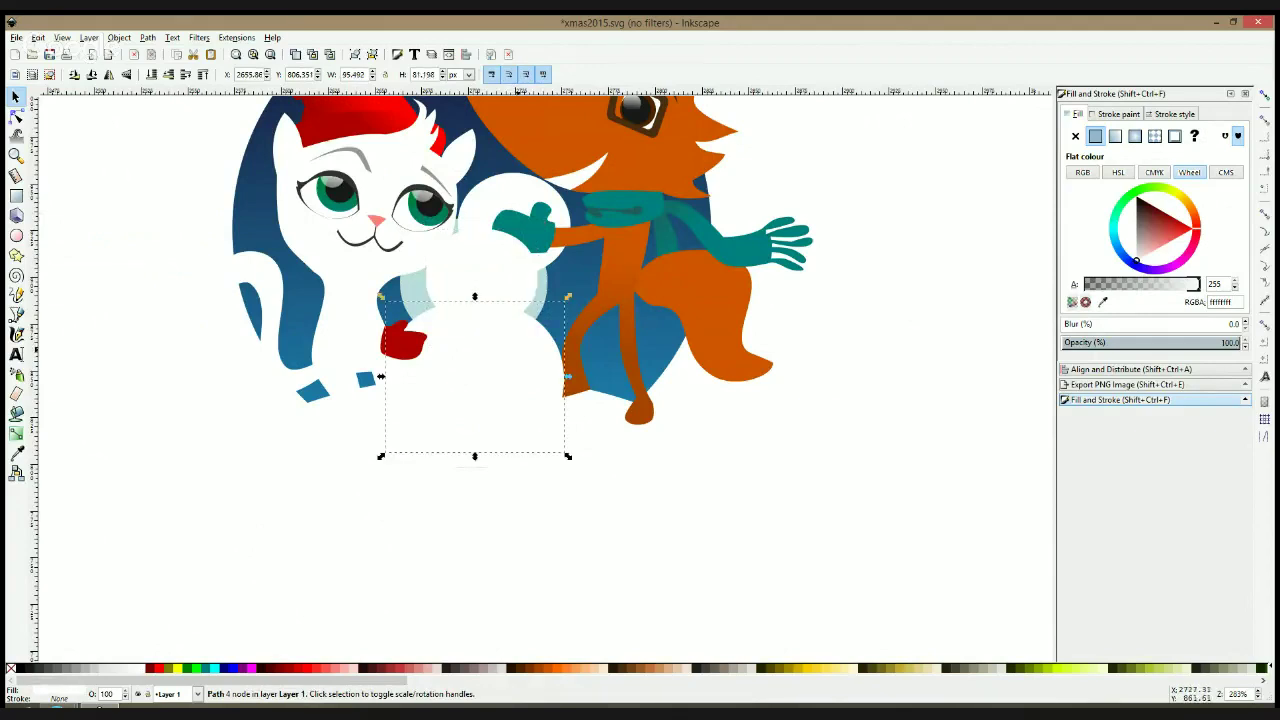
{"action": "left_click", "coordinate": [16, 452]}
{"action": "left_click", "coordinate": [411, 291]}
{"action": "key", "text": "s"}
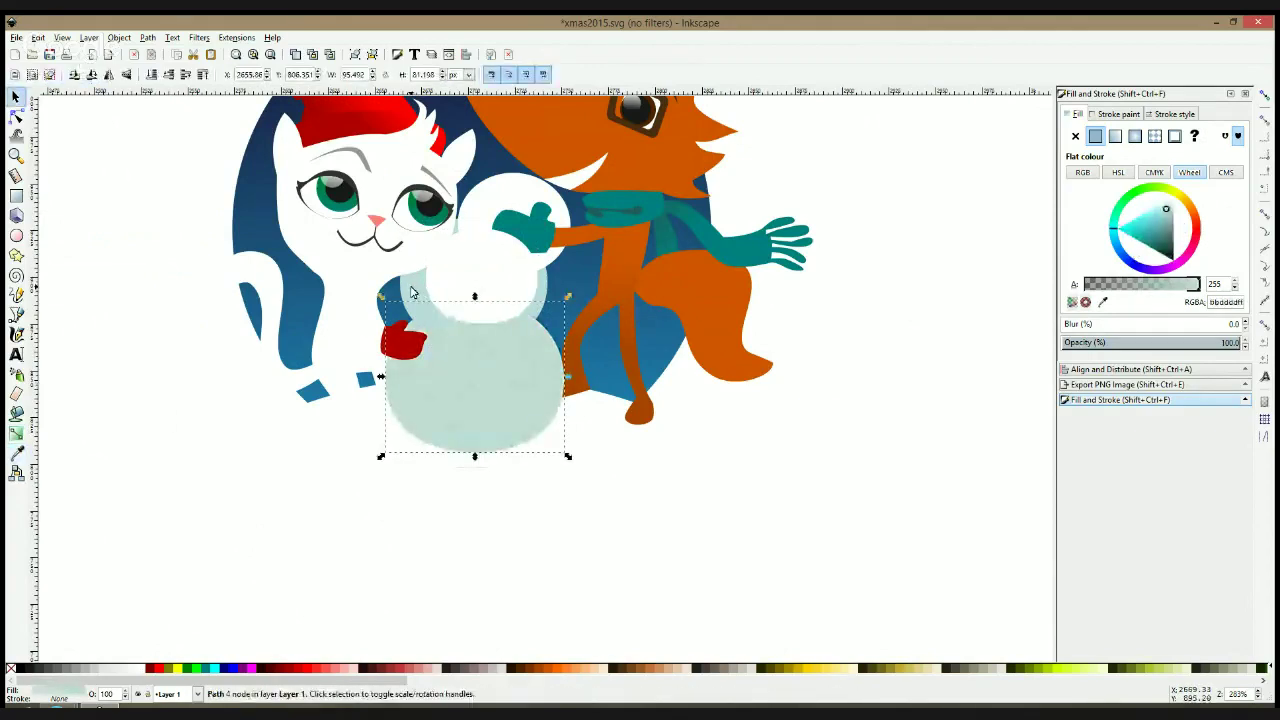
Duplicate the bottom snowball as a white inner shape of about 76 by 65 px and lower it behind the red mitten
{"action": "key", "text": "ctrl+d"}
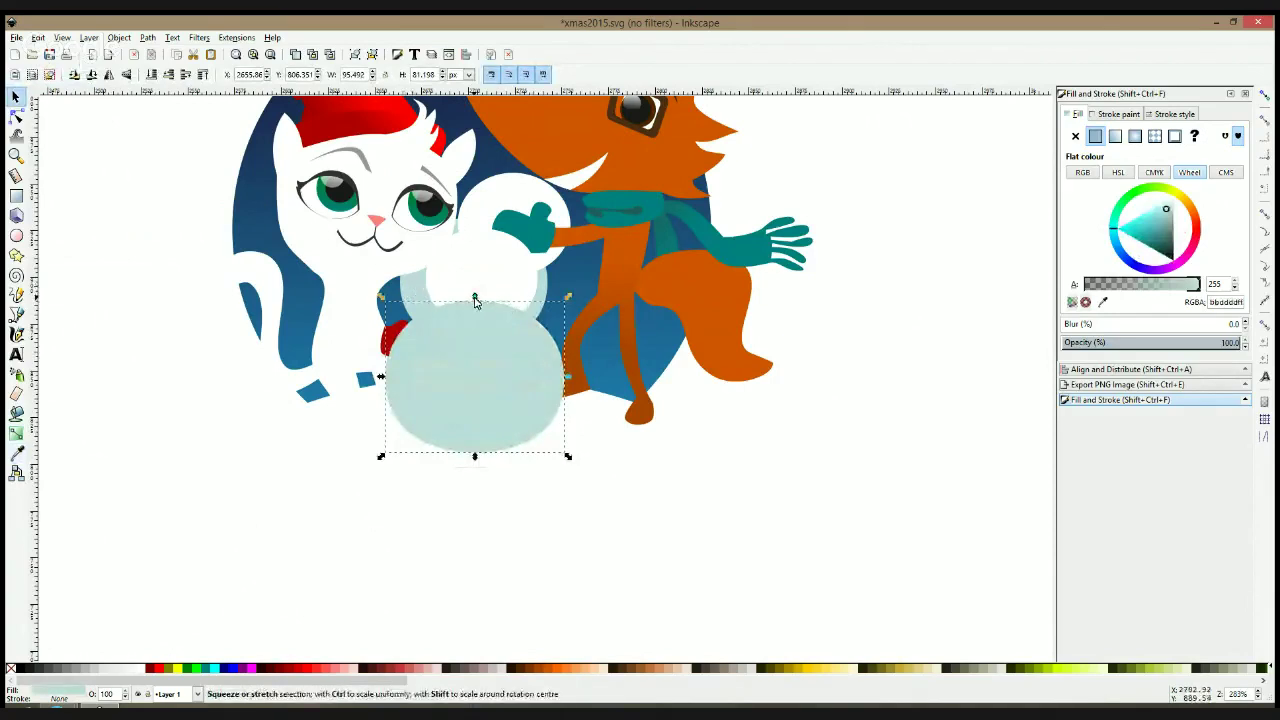
{"action": "left_click_drag", "start_coordinate": [475, 298], "coordinate": [475, 314]}
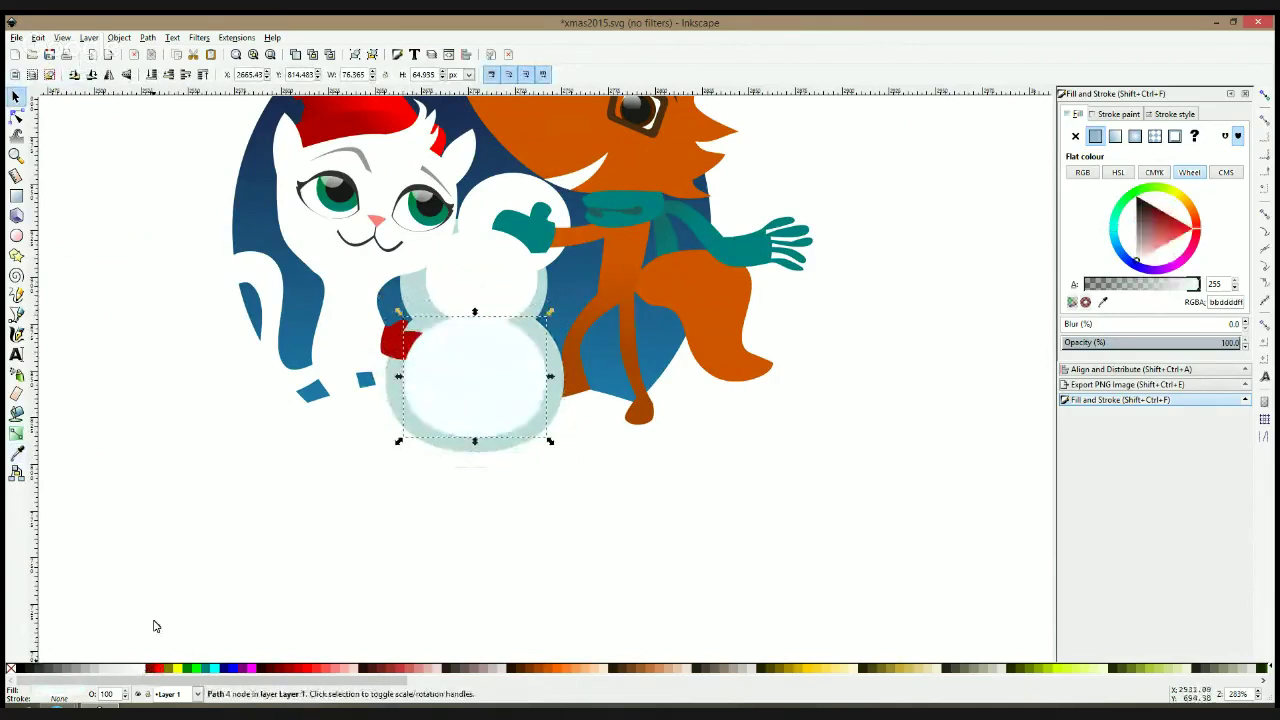
{"action": "left_click", "coordinate": [150, 669]}
{"action": "key", "text": "Page_Down"}
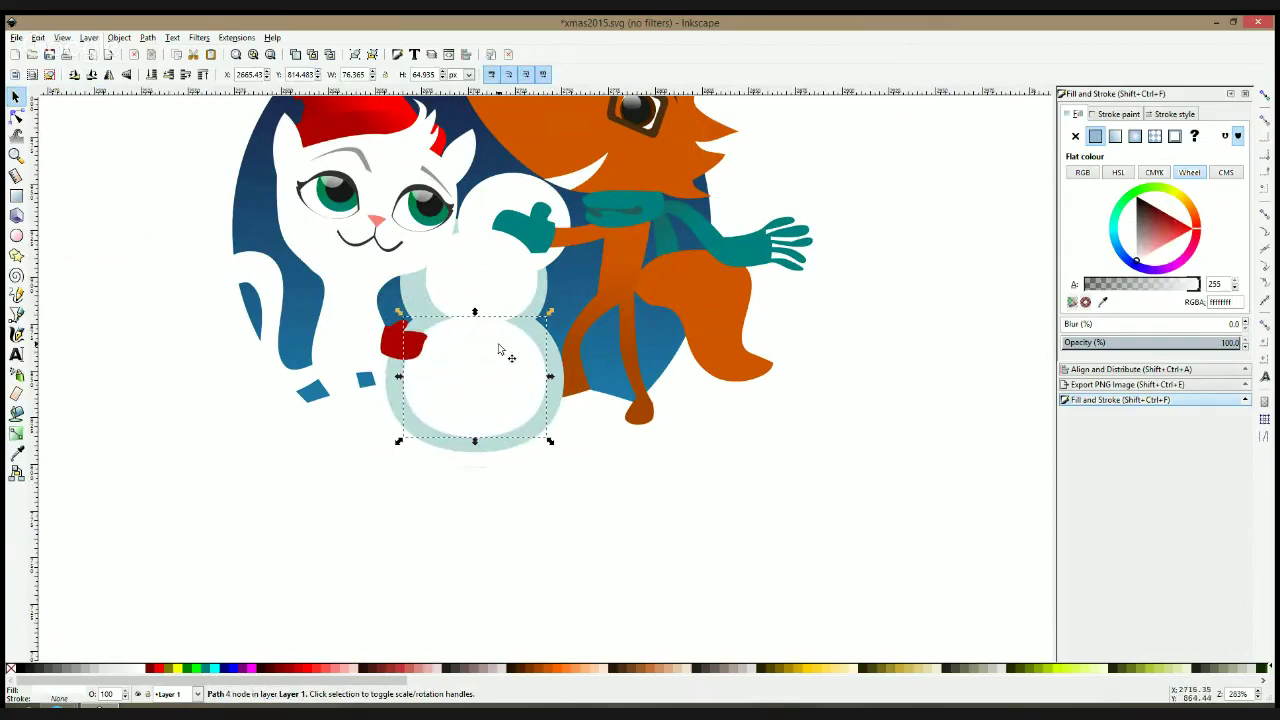
Fill the curved snowy ground shape with the pale teal bbdddd sampled from the middle snowball's edge
{"action": "left_click", "coordinate": [380, 419]}
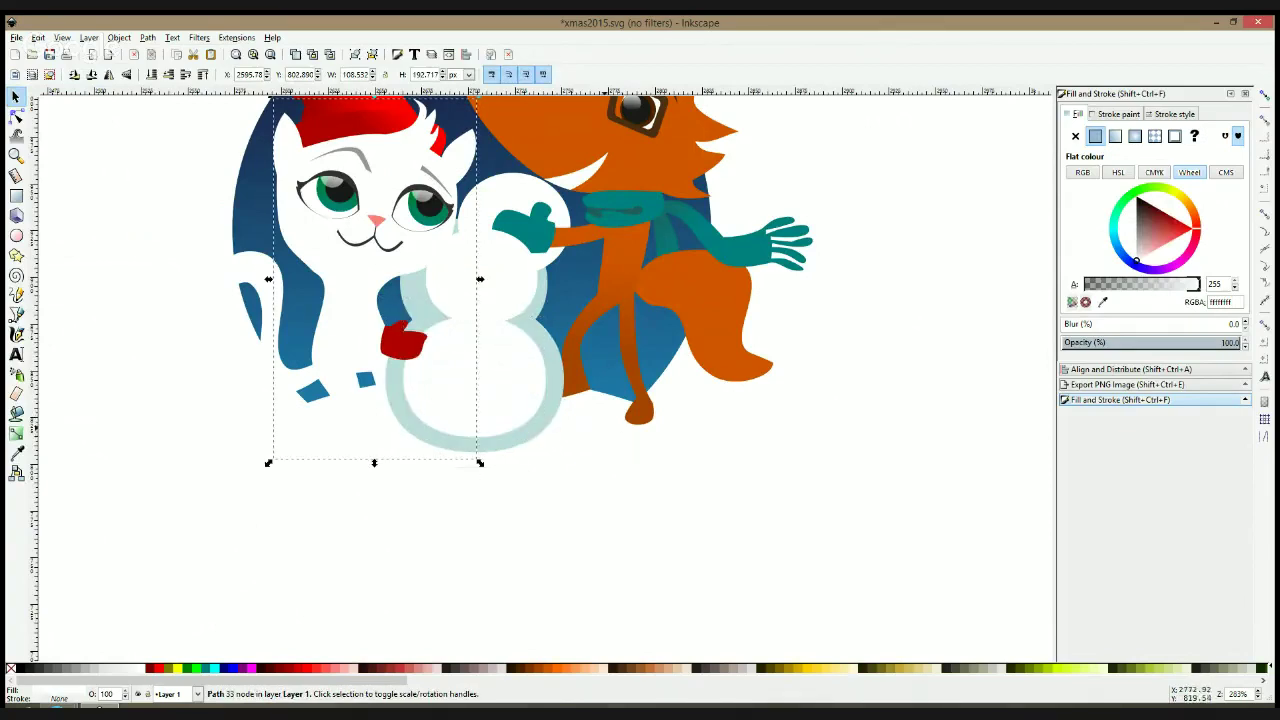
{"action": "left_click", "coordinate": [604, 433]}
{"action": "left_click", "coordinate": [16, 452]}
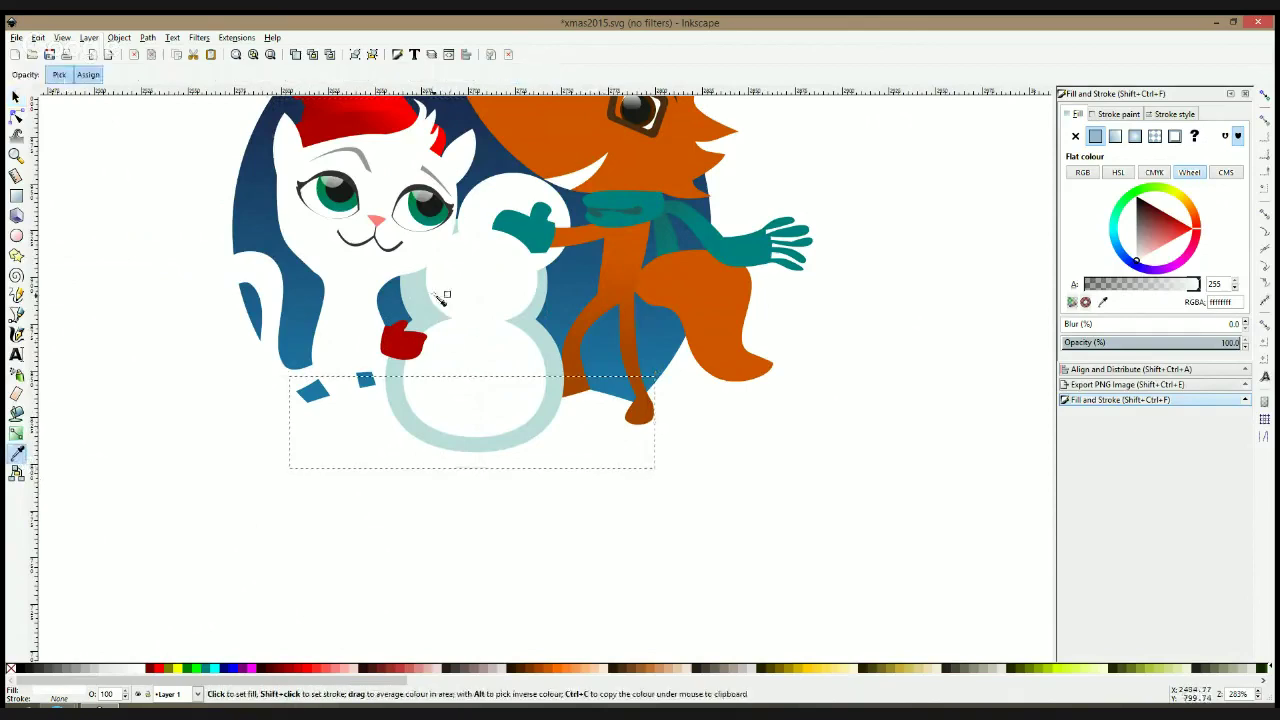
{"action": "left_click", "coordinate": [426, 293]}
{"action": "key", "text": "s"}
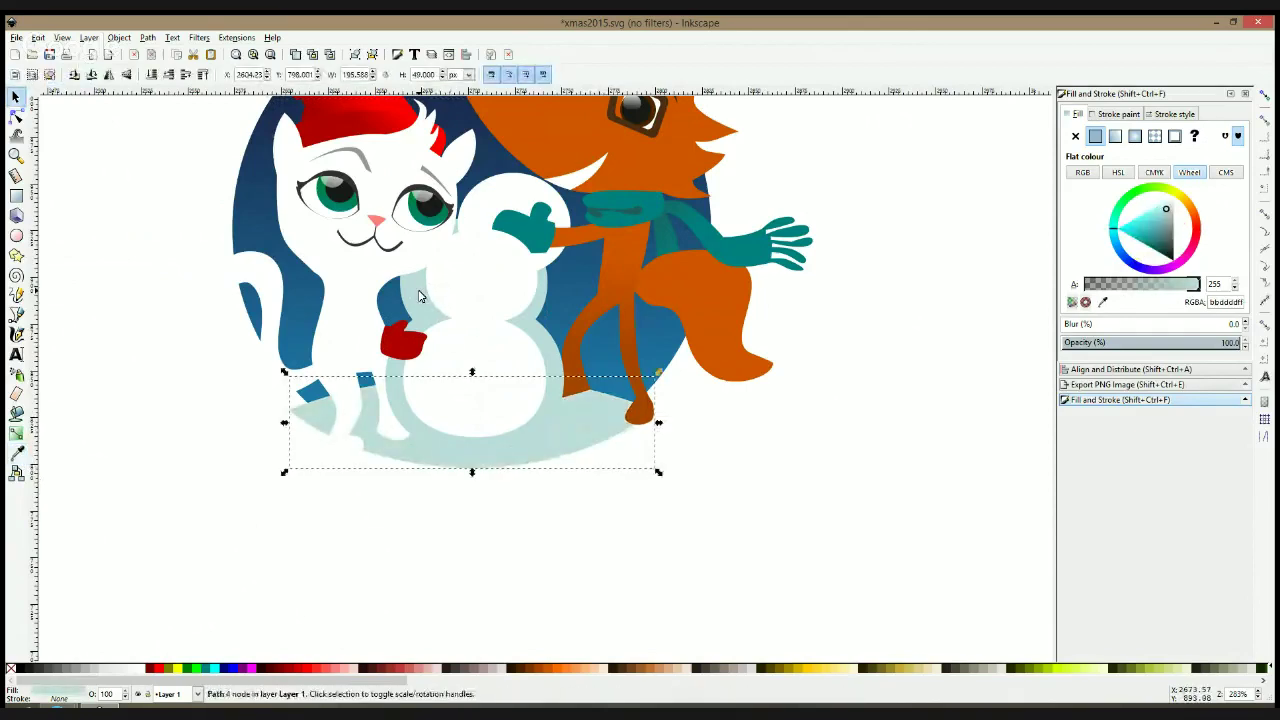
Duplicate the ground shape as a white copy, shift it down and narrow it to about 136 px wide
{"action": "key", "text": "ctrl+d"}
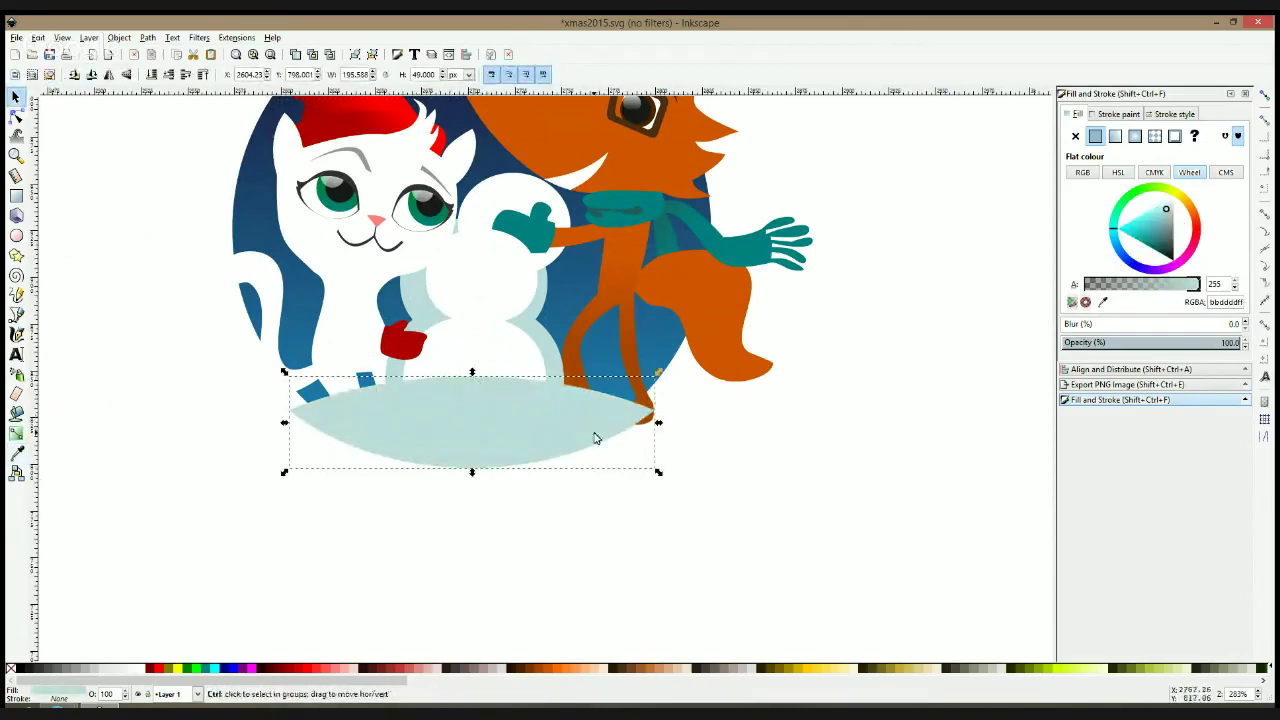
{"action": "left_click_drag", "start_coordinate": [594, 438], "coordinate": [597, 451]}
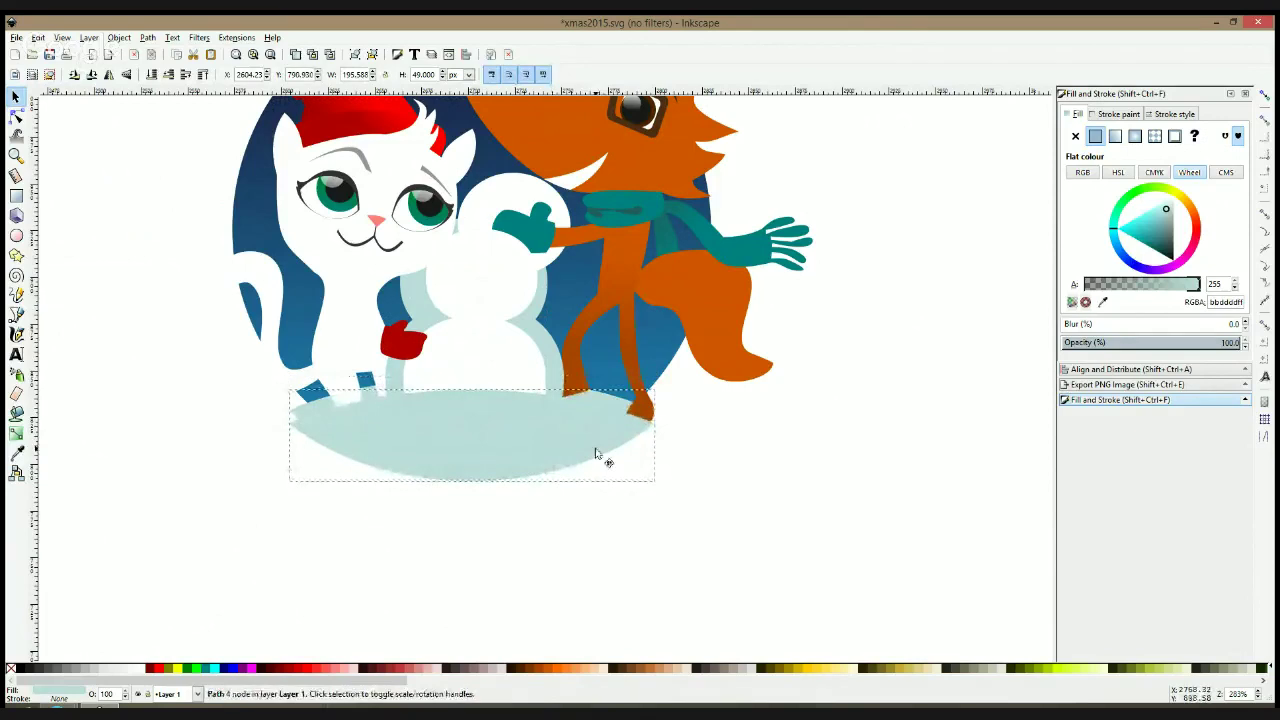
{"action": "left_click", "coordinate": [145, 671]}
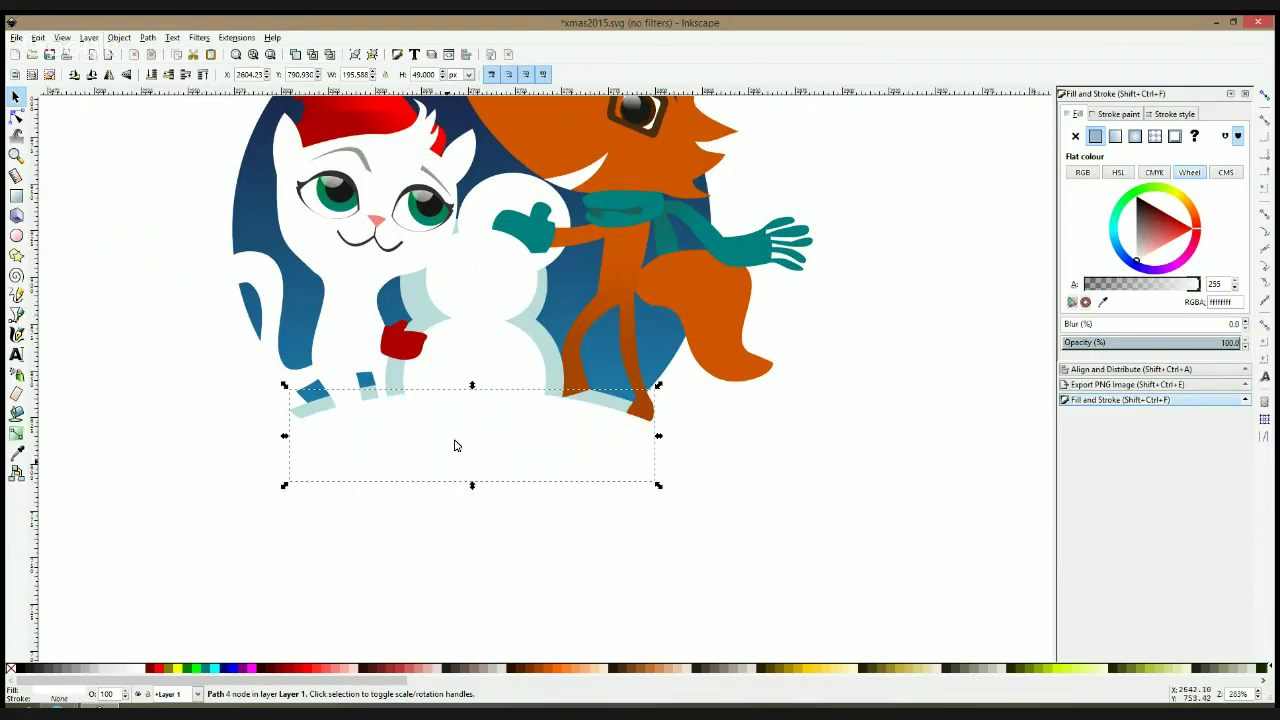
{"action": "left_click_drag", "start_coordinate": [310, 425], "coordinate": [310, 465]}
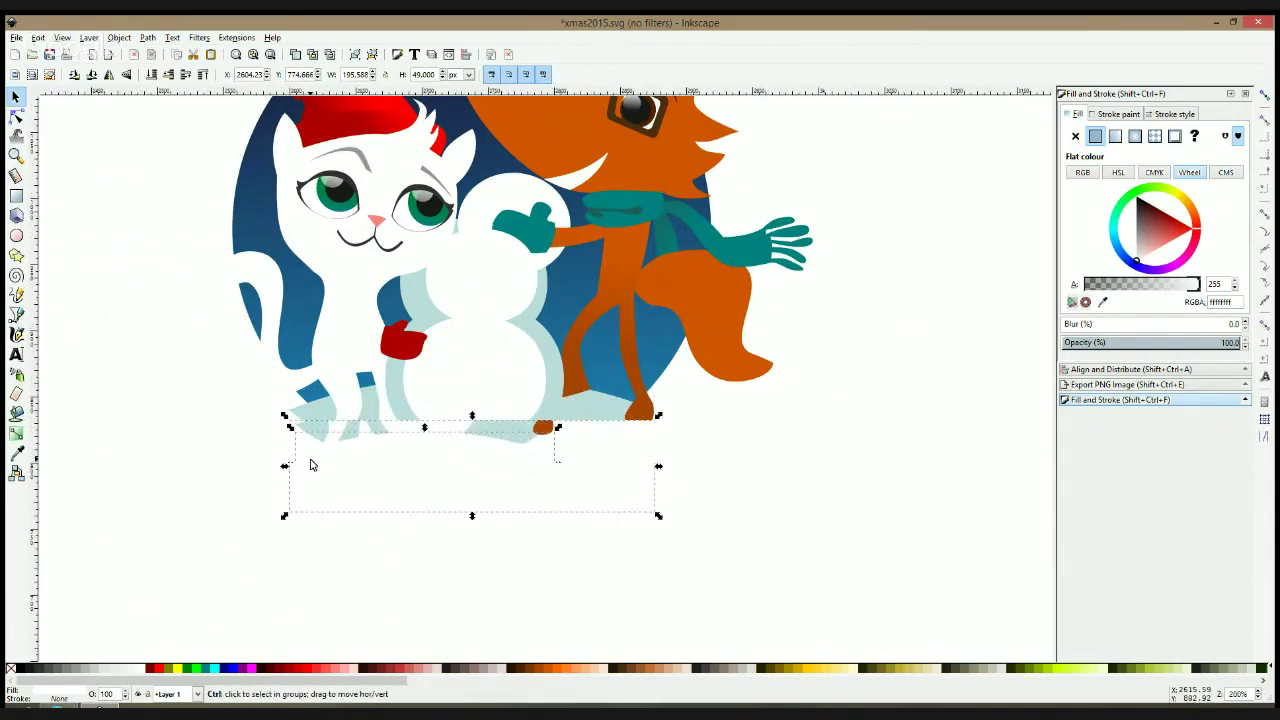
{"action": "scroll", "coordinate": [313, 464], "scroll_direction": "down", "scroll_amount": 1}
{"action": "left_click_drag", "start_coordinate": [558, 464], "coordinate": [520, 466]}
{"action": "scroll", "coordinate": [525, 497], "scroll_direction": "down", "scroll_amount": 1}
{"action": "left_click", "coordinate": [525, 497]}
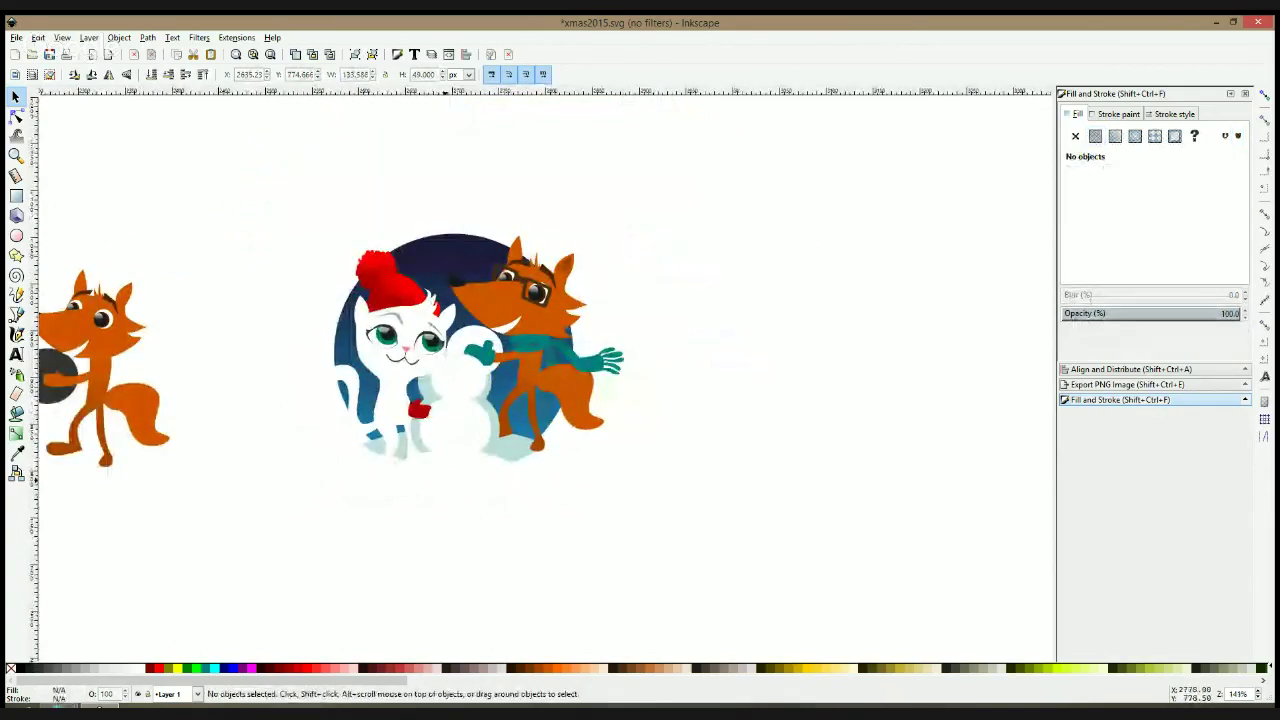
Enlarge the white ground shape to about 149 by 55 px beneath the snowman
{"action": "scroll", "coordinate": [434, 477], "scroll_direction": "up", "scroll_amount": 1}
{"action": "left_click", "coordinate": [410, 458]}
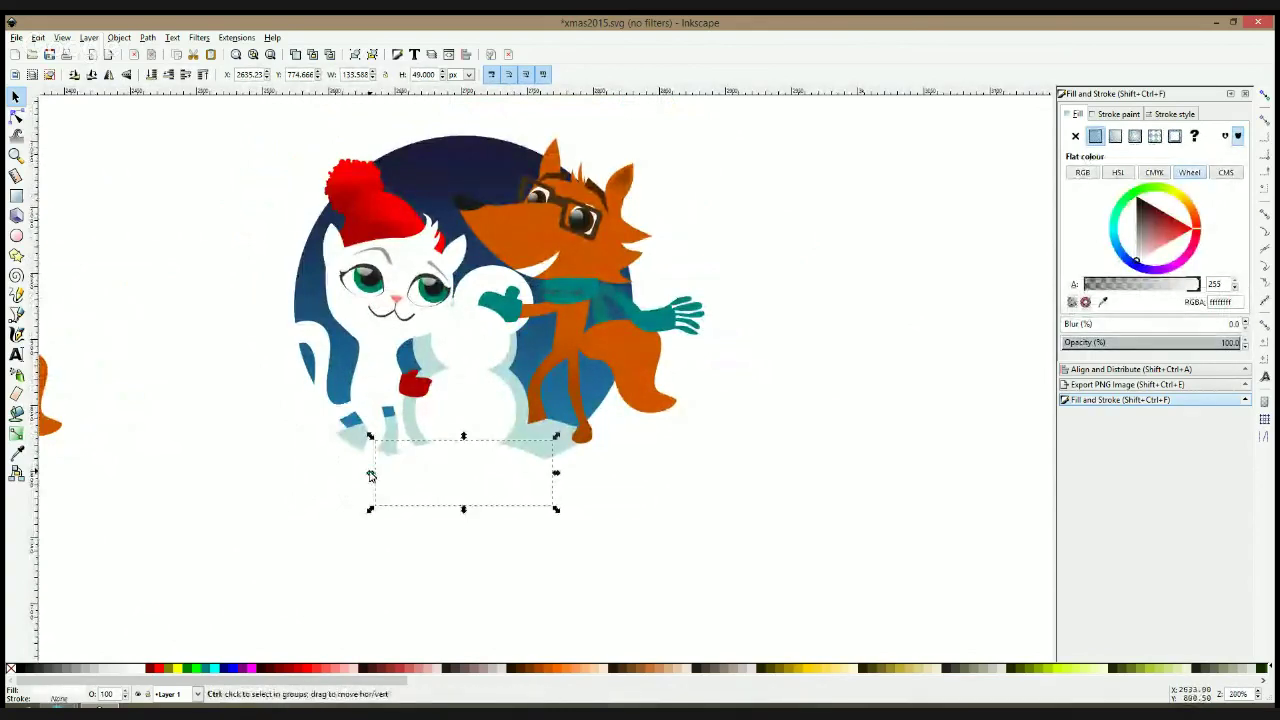
{"action": "left_click_drag", "start_coordinate": [371, 472], "coordinate": [357, 473]}
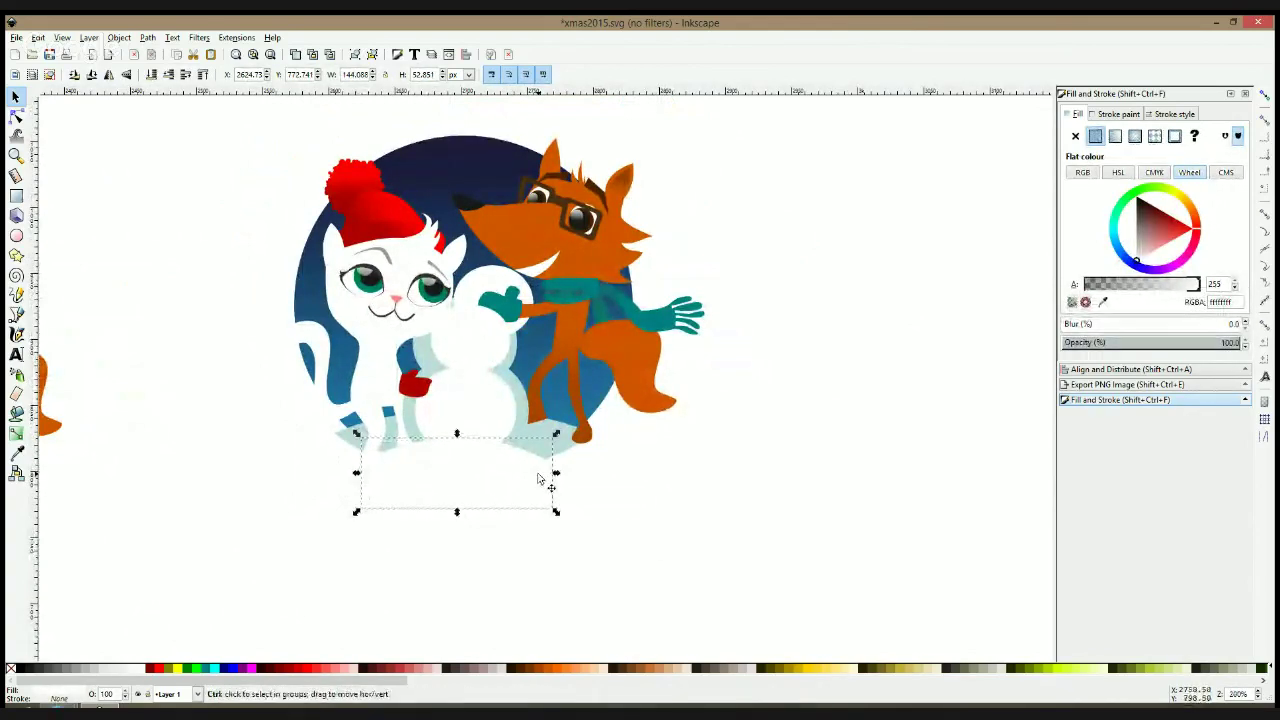
{"action": "key", "text": "ctrl+z"}
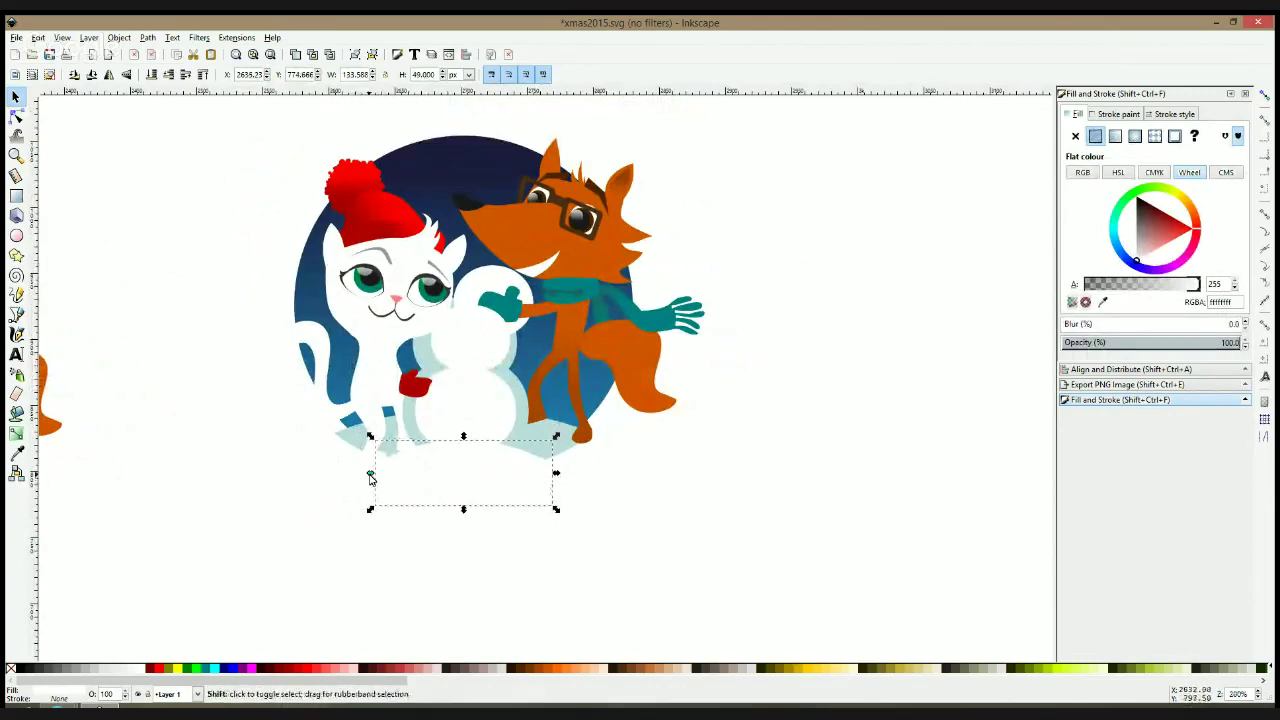
{"action": "left_click_drag", "start_coordinate": [371, 477], "coordinate": [361, 481]}
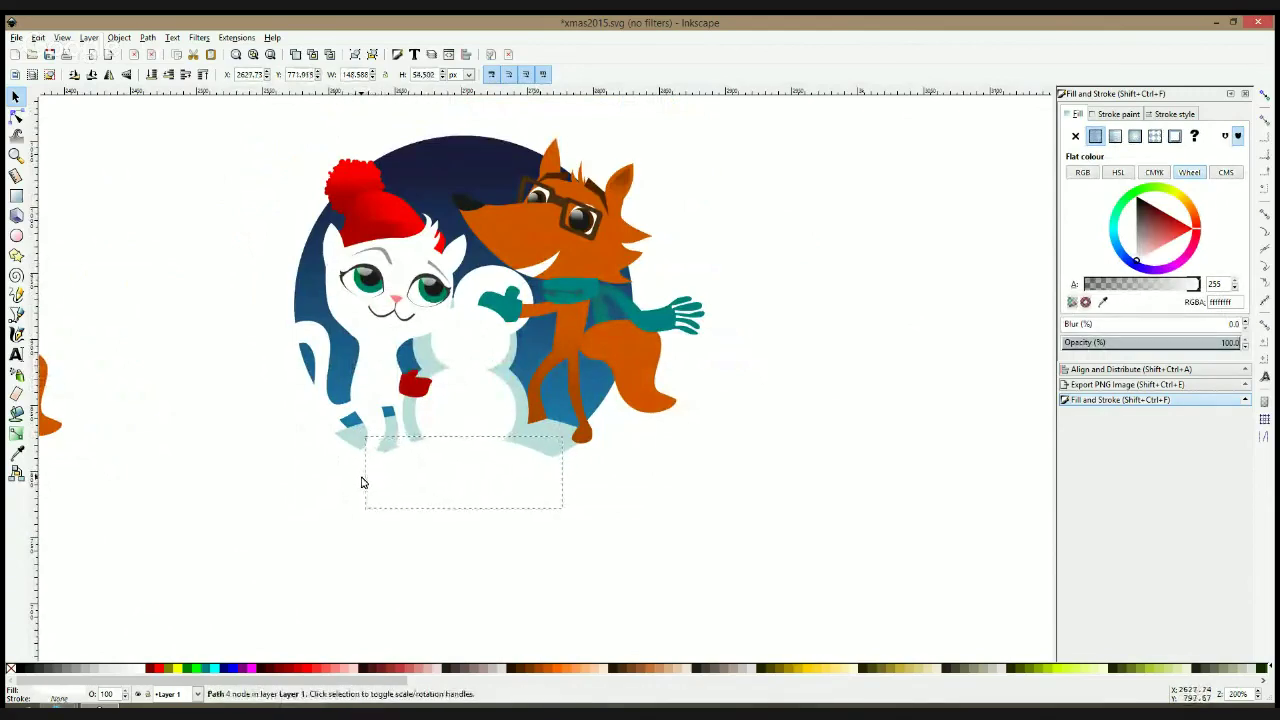
{"action": "key", "text": "Escape"}
{"action": "scroll", "coordinate": [609, 455], "scroll_direction": "down", "scroll_amount": 2}
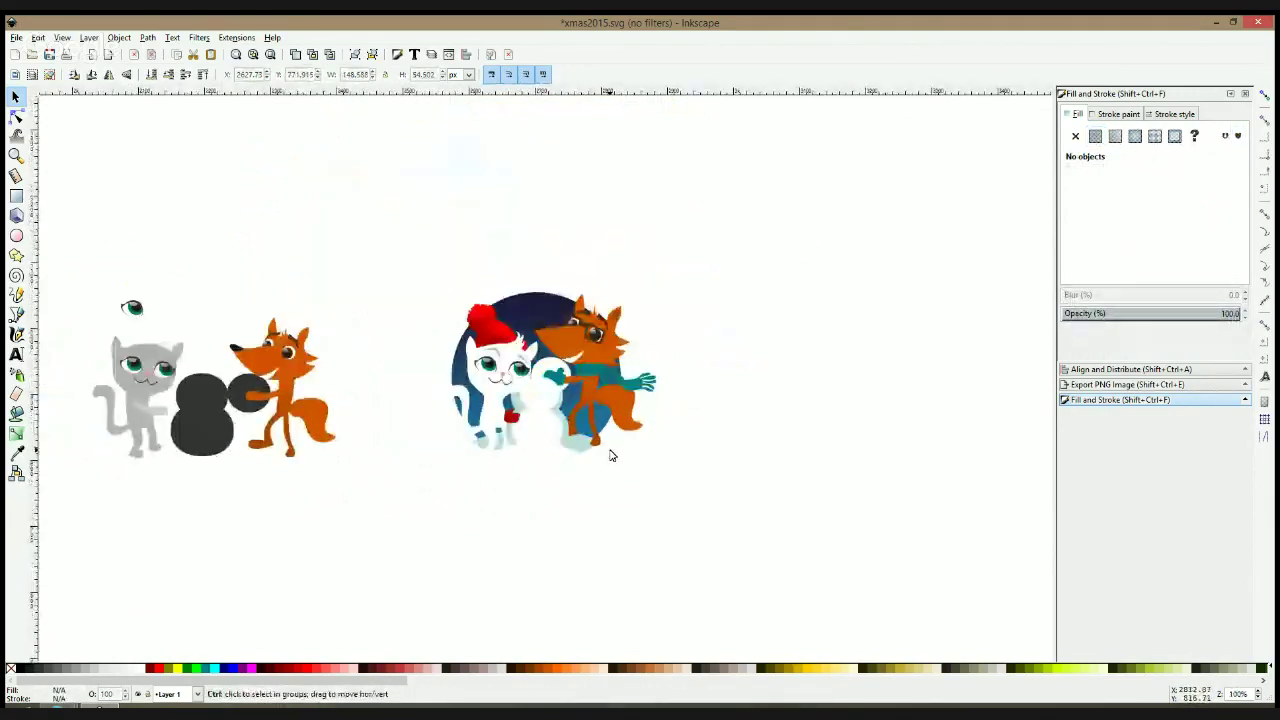
{"action": "scroll", "coordinate": [622, 398], "scroll_direction": "up", "scroll_amount": 2}
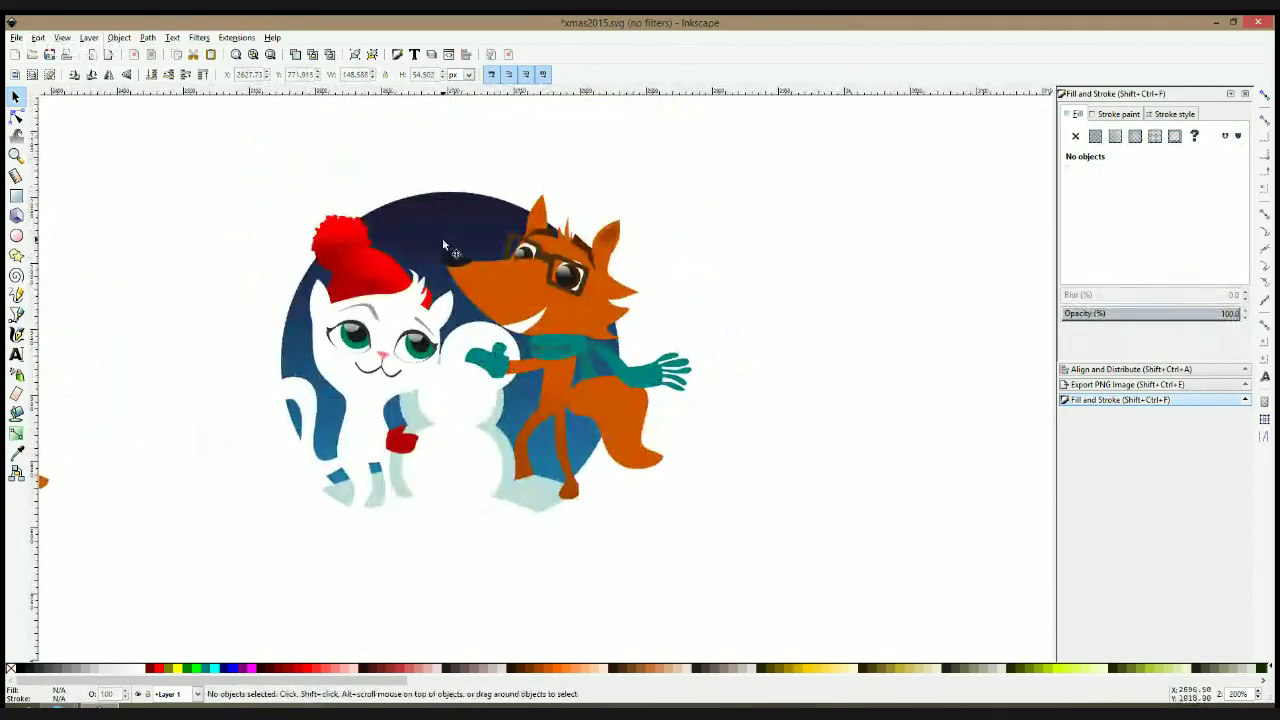
{"action": "left_click", "coordinate": [16, 235]}
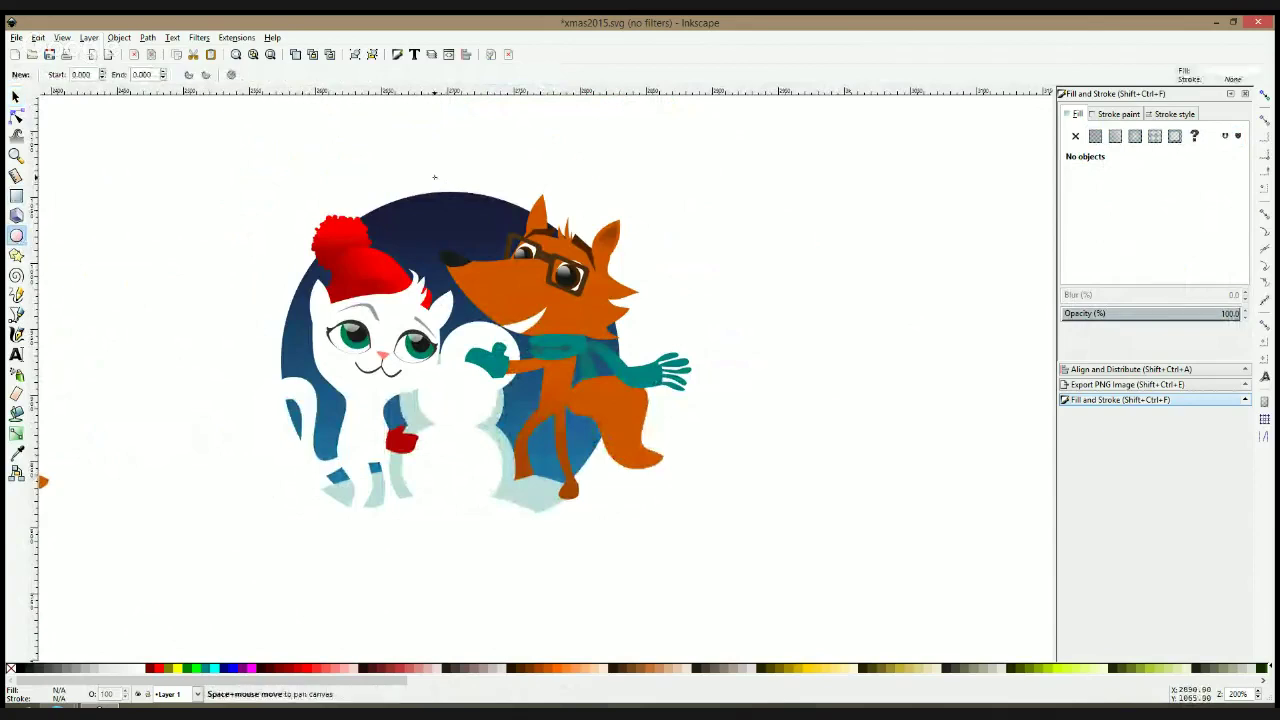
{"action": "key", "text": "s"}
{"action": "scroll", "coordinate": [568, 222], "scroll_direction": "down", "scroll_amount": 5}
{"action": "scroll", "coordinate": [500, 280], "scroll_direction": "up", "scroll_amount": 4}
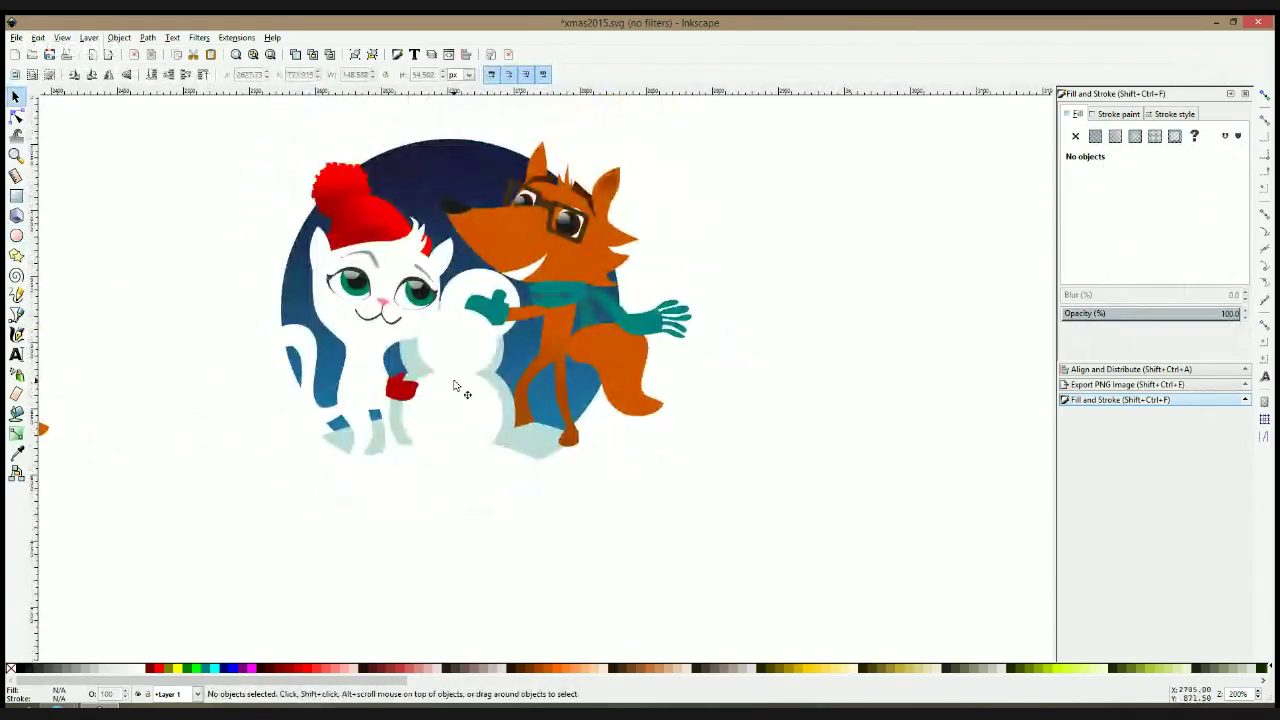
{"action": "scroll", "coordinate": [477, 287], "scroll_direction": "up", "scroll_amount": 2}
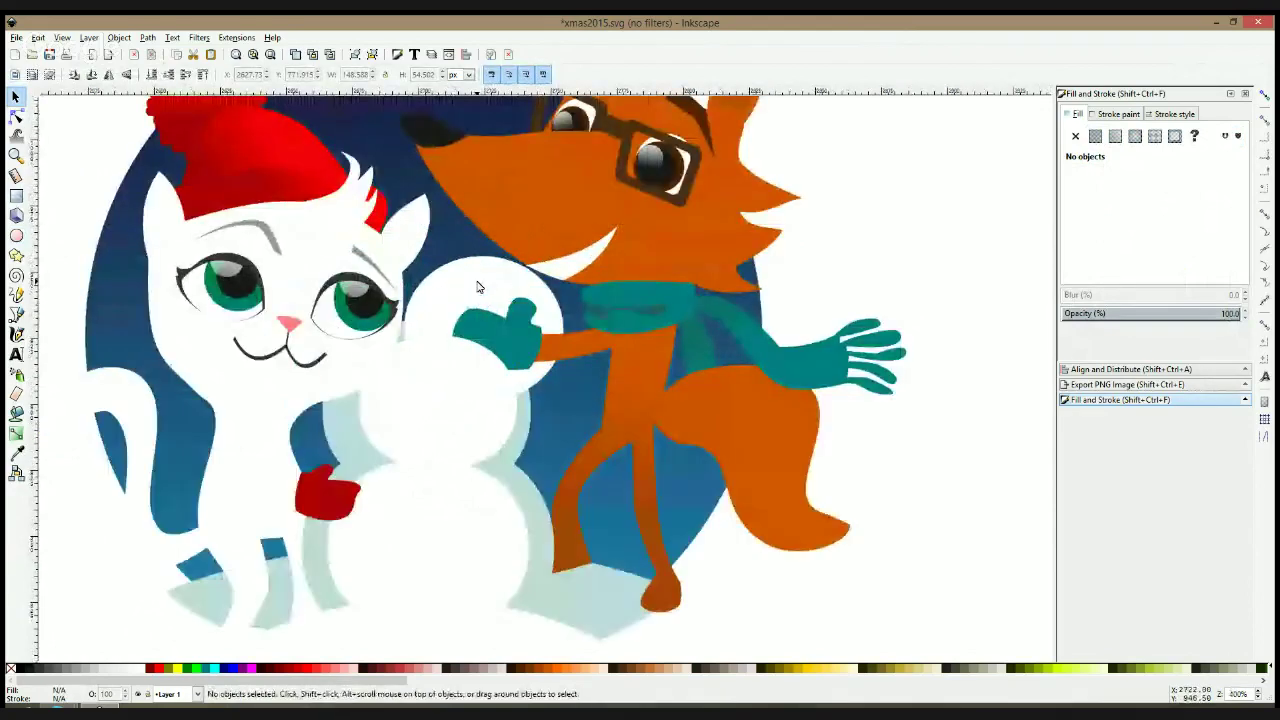
Try to lower the middle snowball's white inner shape behind the fox's mitten
{"action": "left_click", "coordinate": [456, 362]}
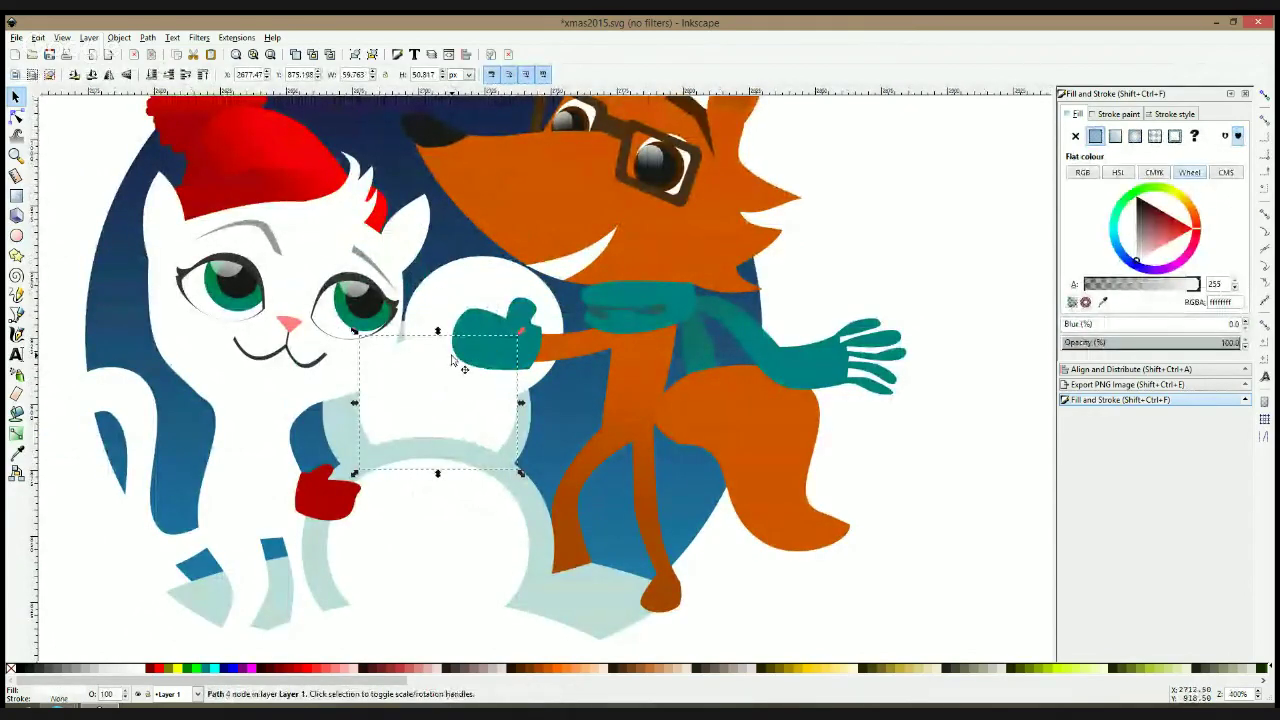
{"action": "key", "text": "Page_Down"}
{"action": "key", "text": "Page_Down"}
{"action": "key", "text": "Page_Up"}
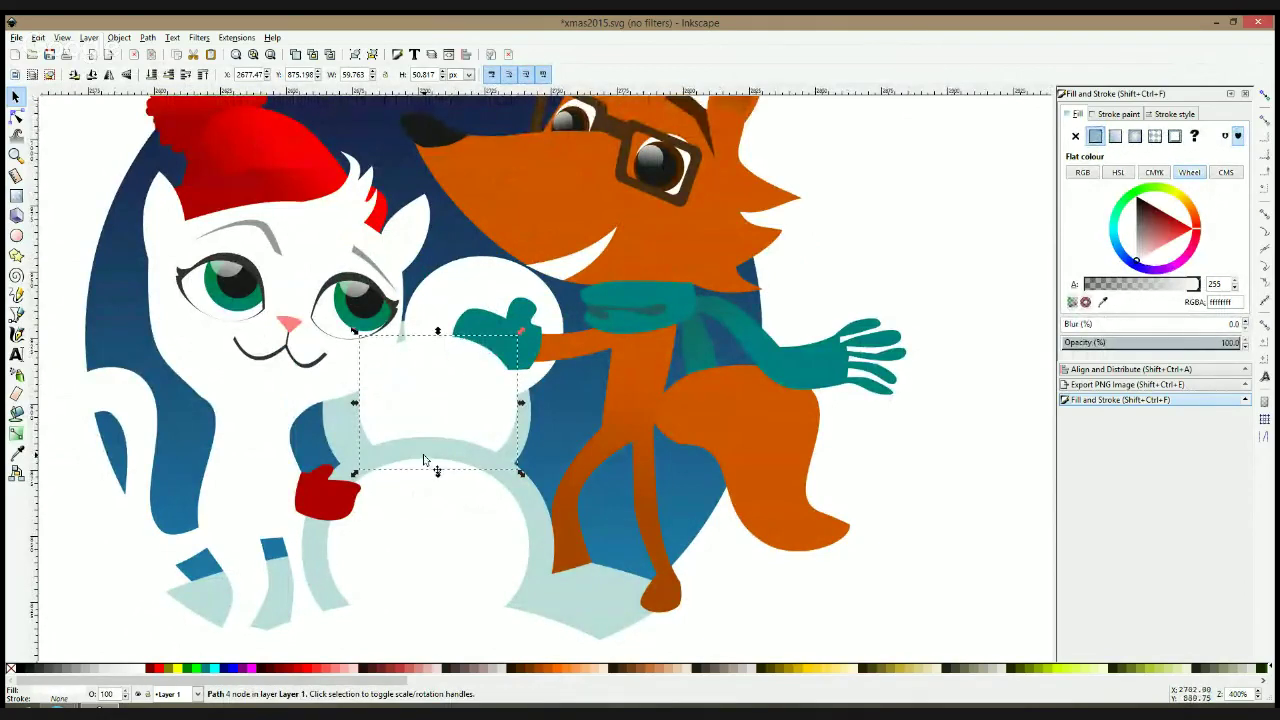
Ungroup the fox and bring the top snowball, the fox's teal mitten and its outstretched arm to the front
{"action": "left_click", "coordinate": [466, 331]}
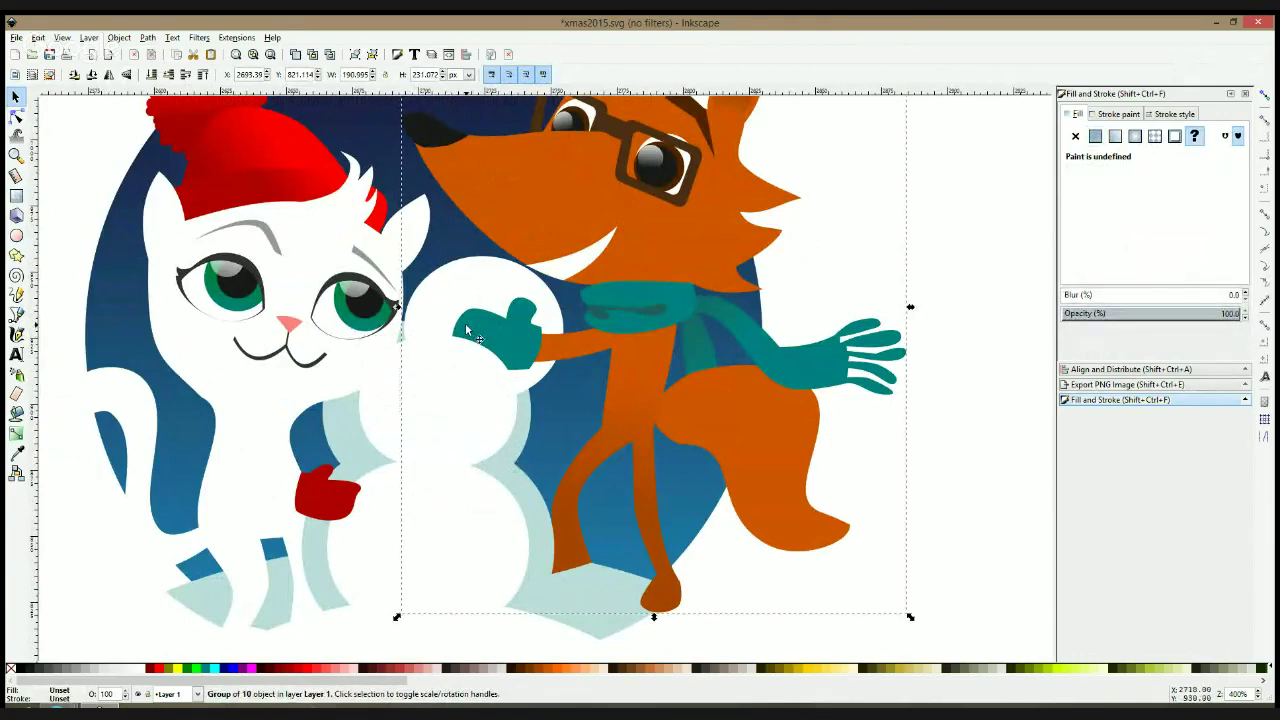
{"action": "key", "text": "ctrl+shift+g"}
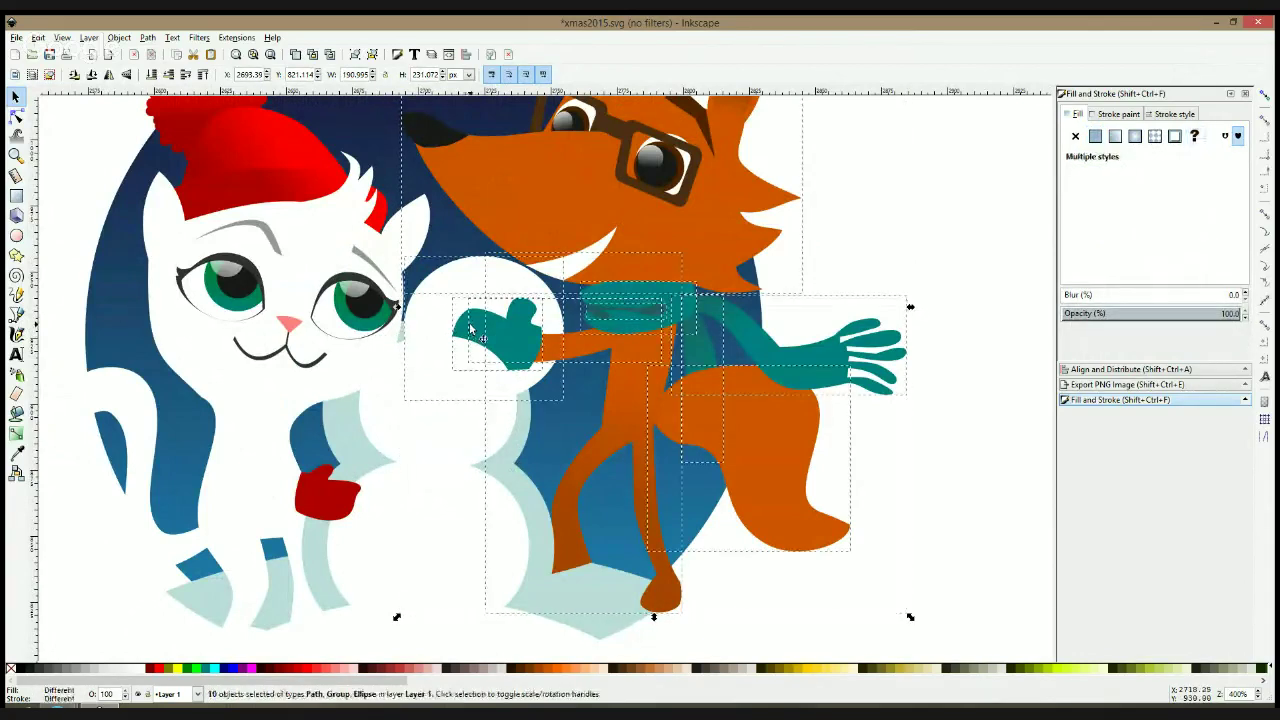
{"action": "left_click", "coordinate": [843, 278]}
{"action": "left_click", "coordinate": [523, 280]}
{"action": "left_click", "coordinate": [517, 332], "text": "shift"}
{"action": "left_click", "coordinate": [576, 352], "text": "shift"}
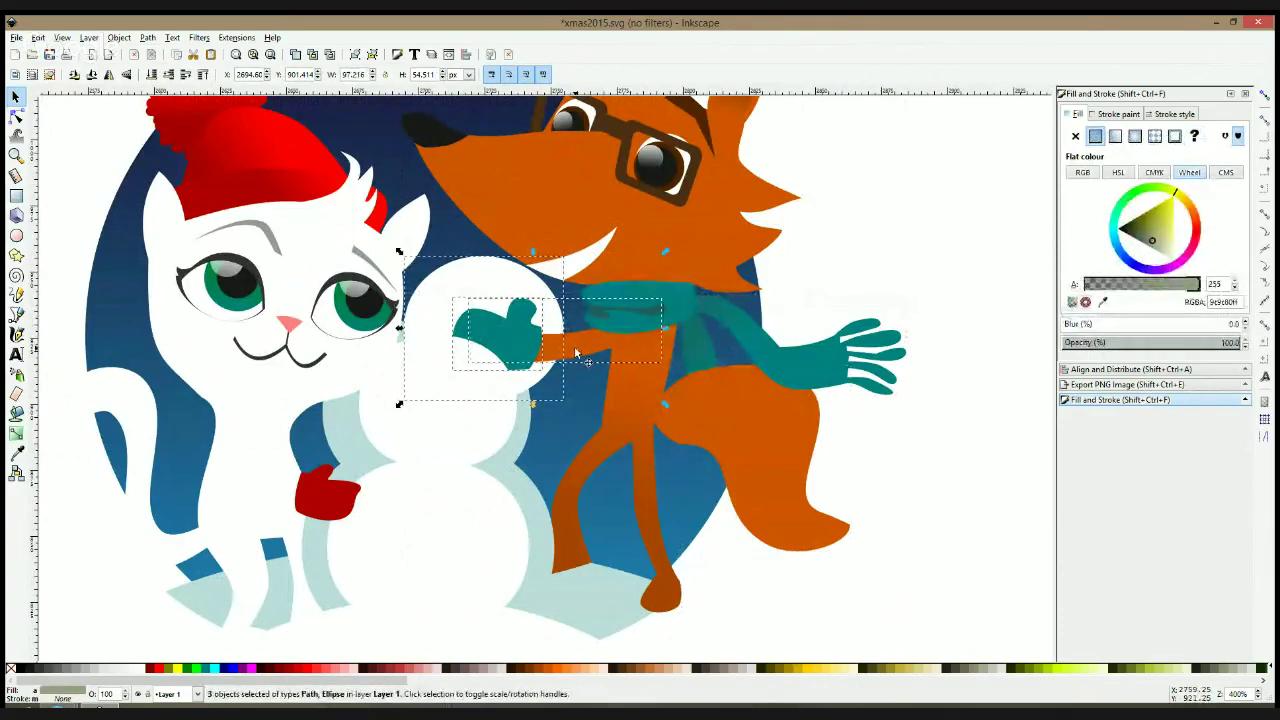
{"action": "key", "text": "Home"}
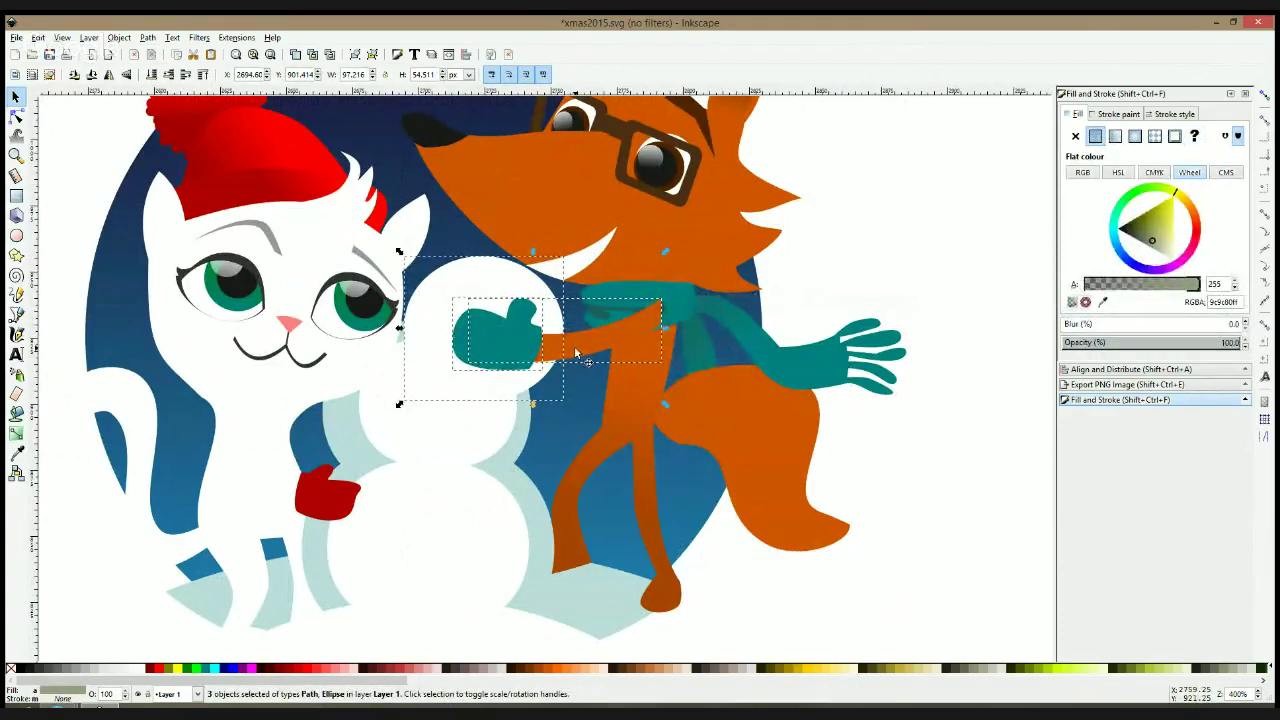
Bring the fox's scarf wrap and its dark fold to the front, over the arm
{"action": "left_click", "coordinate": [680, 312]}
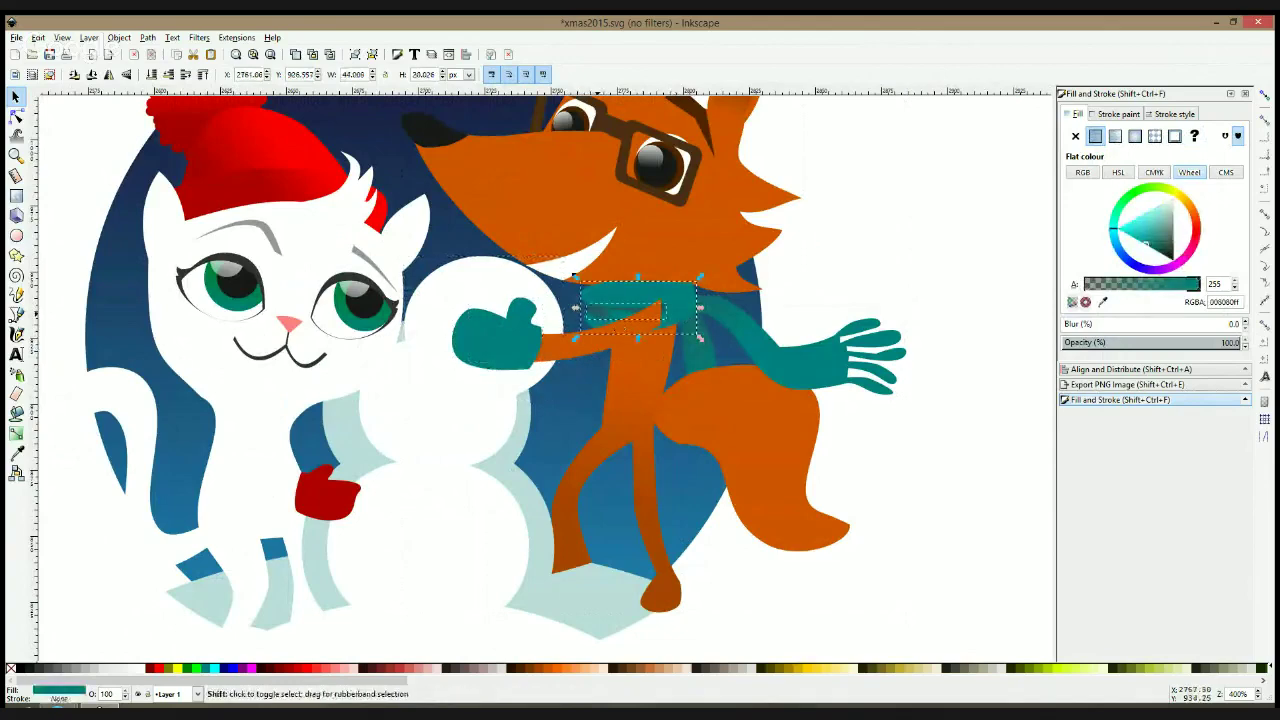
{"action": "left_click", "coordinate": [598, 318], "text": "shift"}
{"action": "key", "text": "Home"}
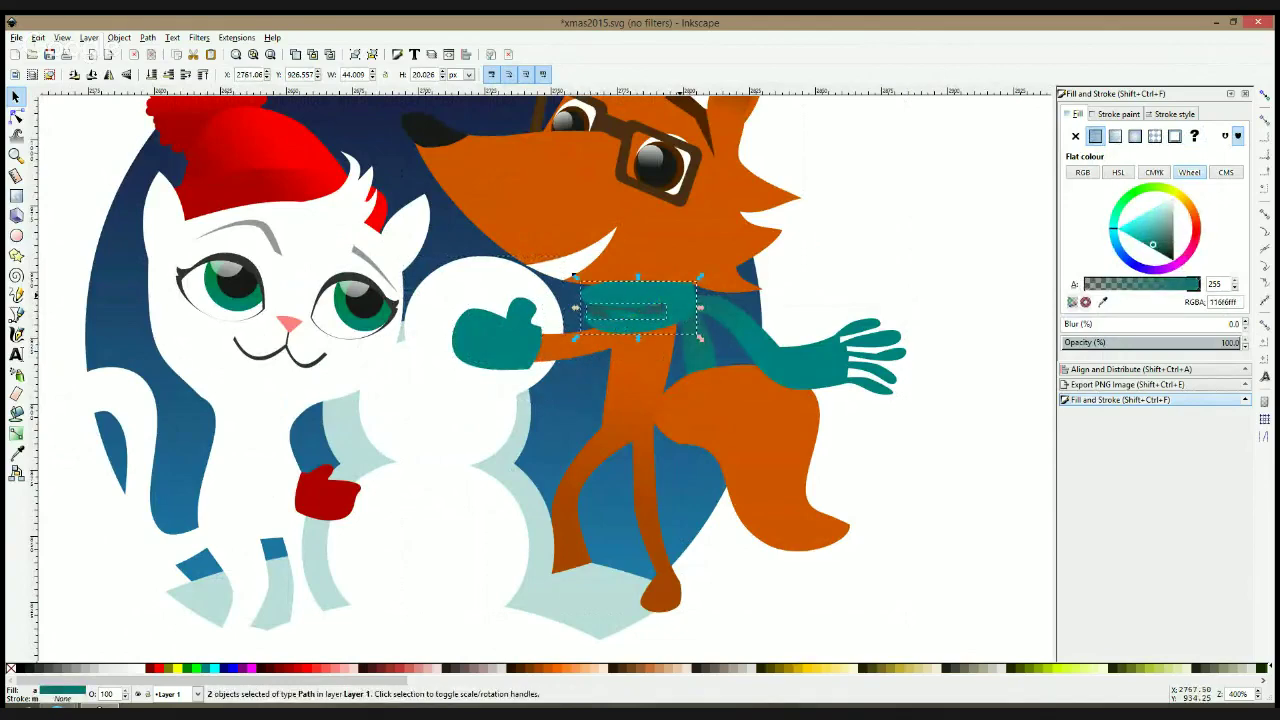
{"action": "key", "text": "Escape"}
{"action": "scroll", "coordinate": [803, 289], "scroll_direction": "down", "scroll_amount": 2, "text": "ctrl"}
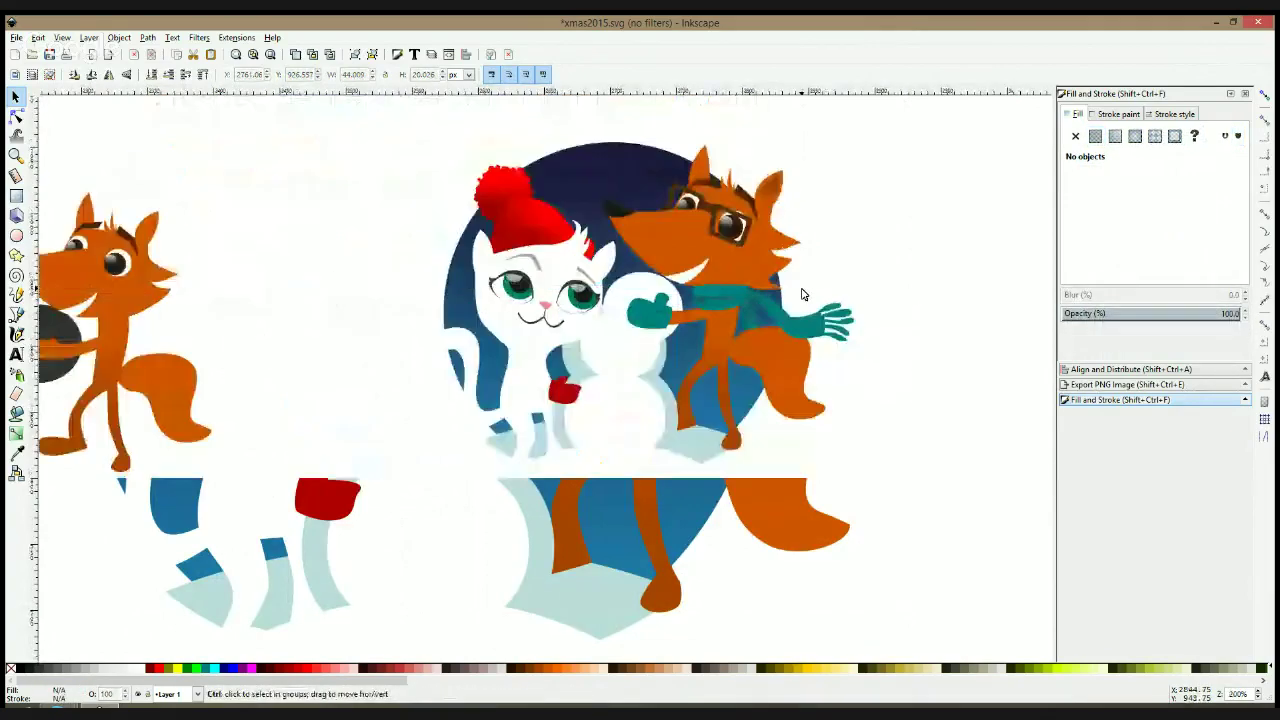
Fill the top snowball with the pale teal bbdddd sampled from the lower snowballs' edge
{"action": "scroll", "coordinate": [628, 285], "scroll_direction": "up", "scroll_amount": 1}
{"action": "left_click", "coordinate": [630, 289]}
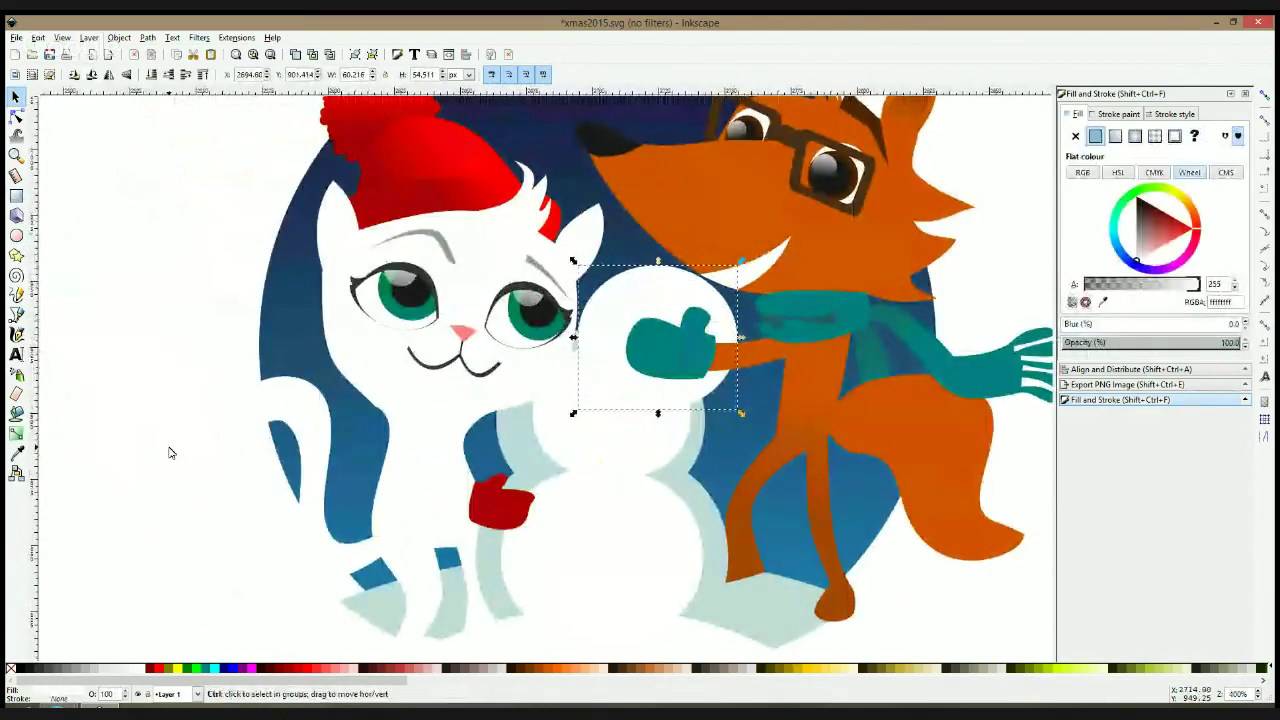
{"action": "key", "text": "d"}
{"action": "left_click", "coordinate": [673, 468]}
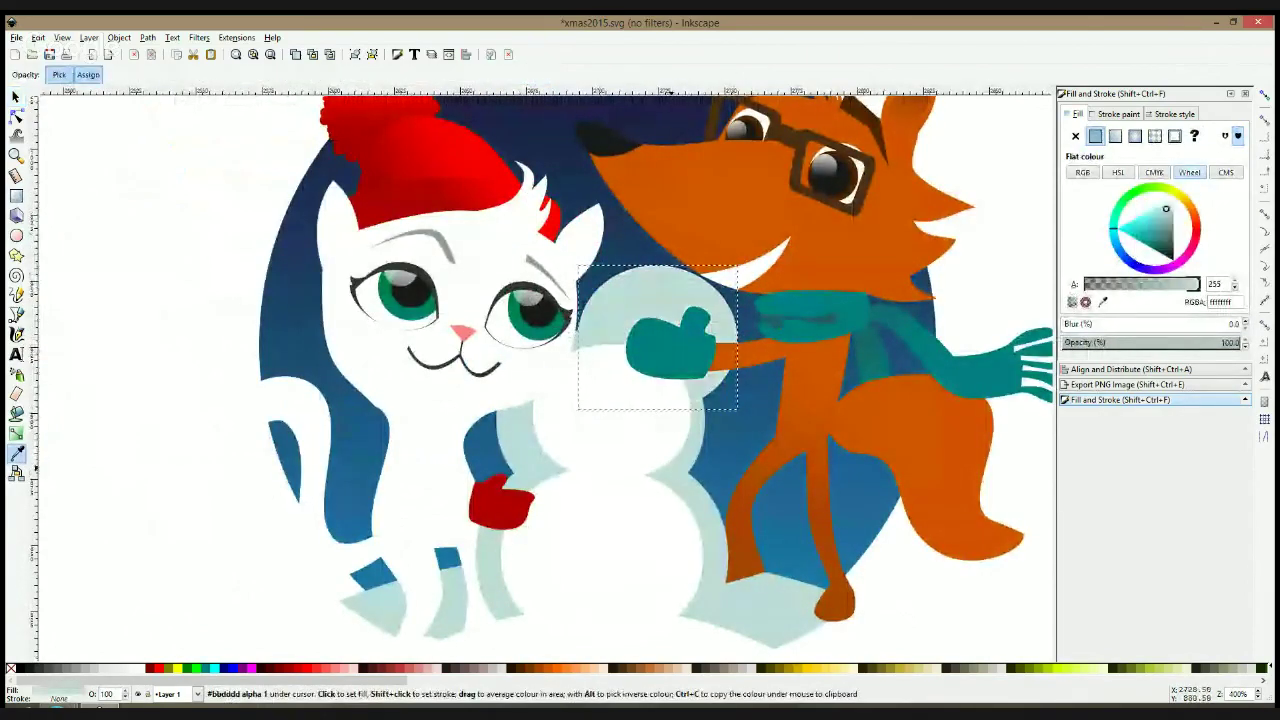
{"action": "key", "text": "s"}
Raise the middle snowball's white inner shape in the stacking order, above the bottom snowball and the fox's mitten
{"action": "left_click", "coordinate": [668, 448]}
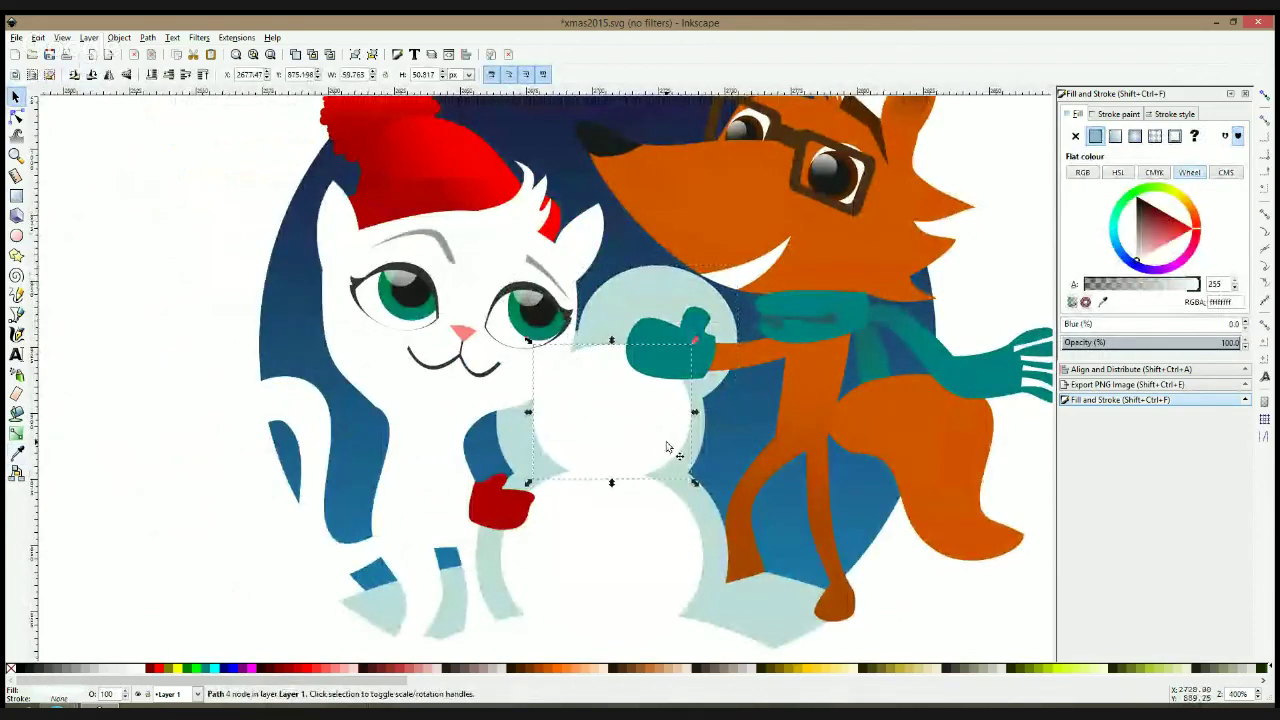
{"action": "key", "text": "Page_Down"}
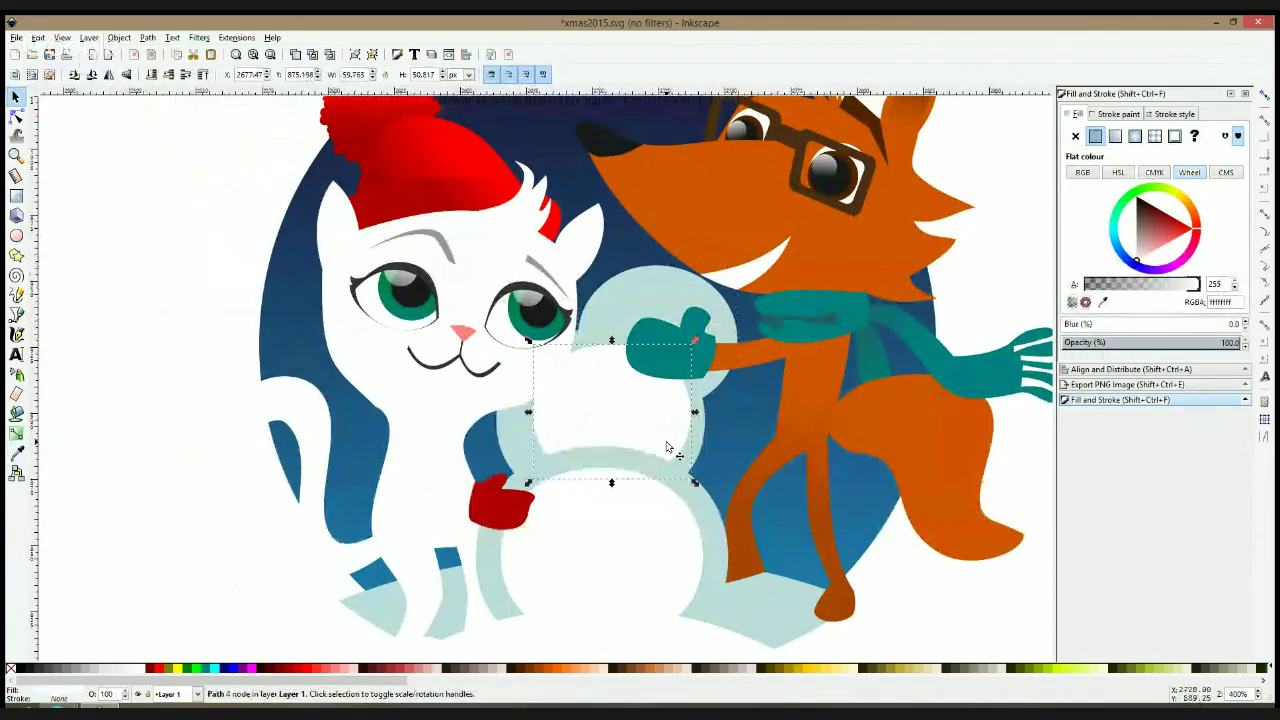
{"action": "key", "text": "Page_Up"}
{"action": "key", "text": "Page_Up"}
Bring the top snowball, the fox's mitten, the scarf wrap and its dark fold to the front together
{"action": "left_click", "coordinate": [702, 344]}
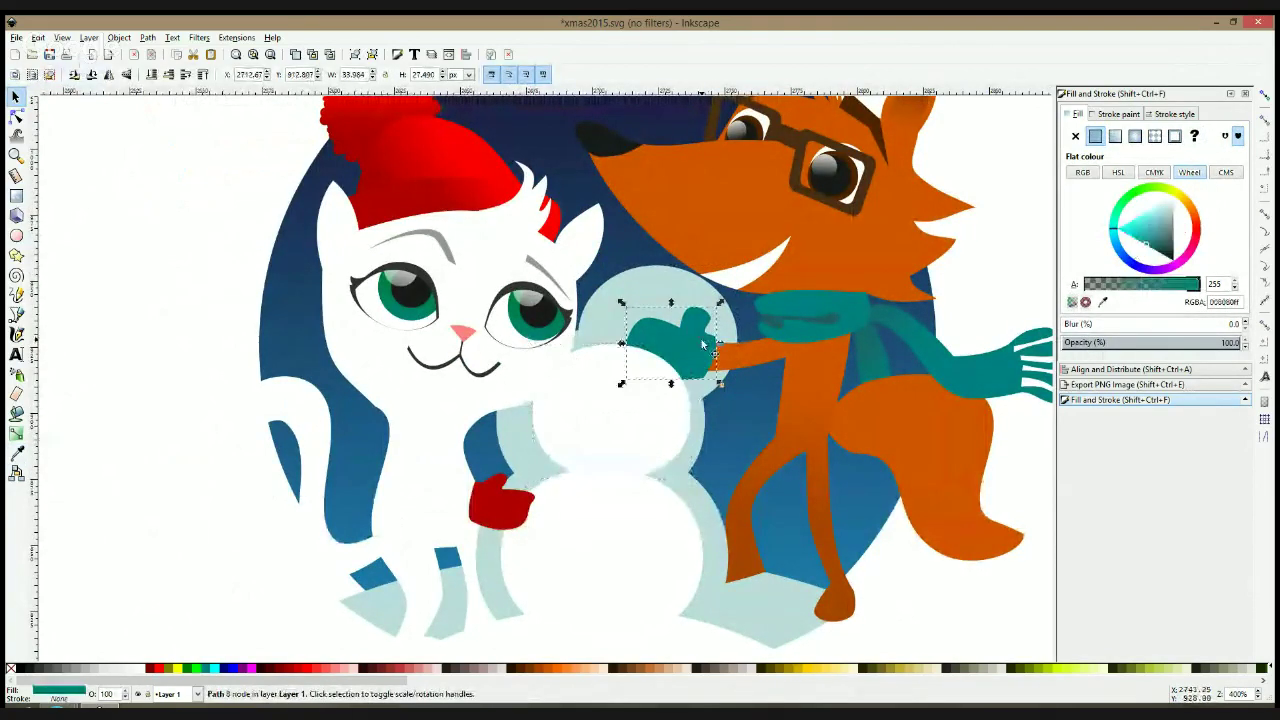
{"action": "left_click", "coordinate": [684, 303], "text": "shift"}
{"action": "left_click", "coordinate": [807, 320], "text": "shift"}
{"action": "left_click", "coordinate": [834, 309], "text": "shift"}
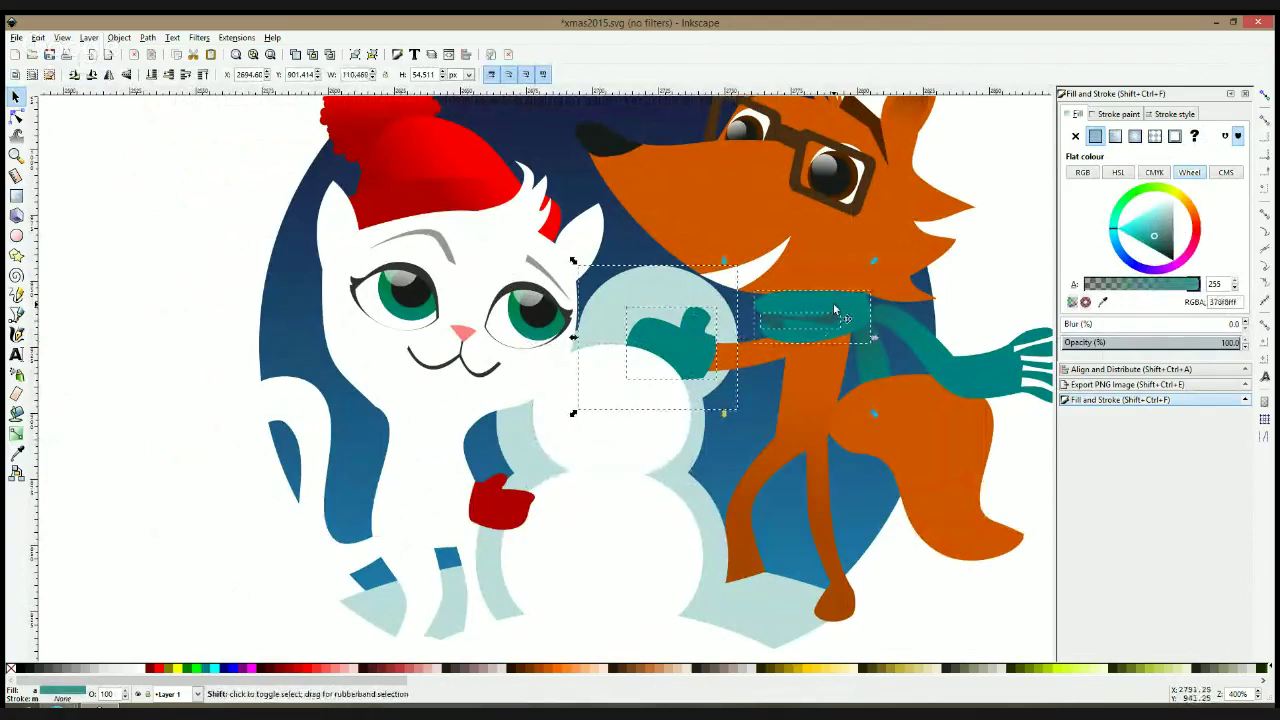
{"action": "key", "text": "Home"}
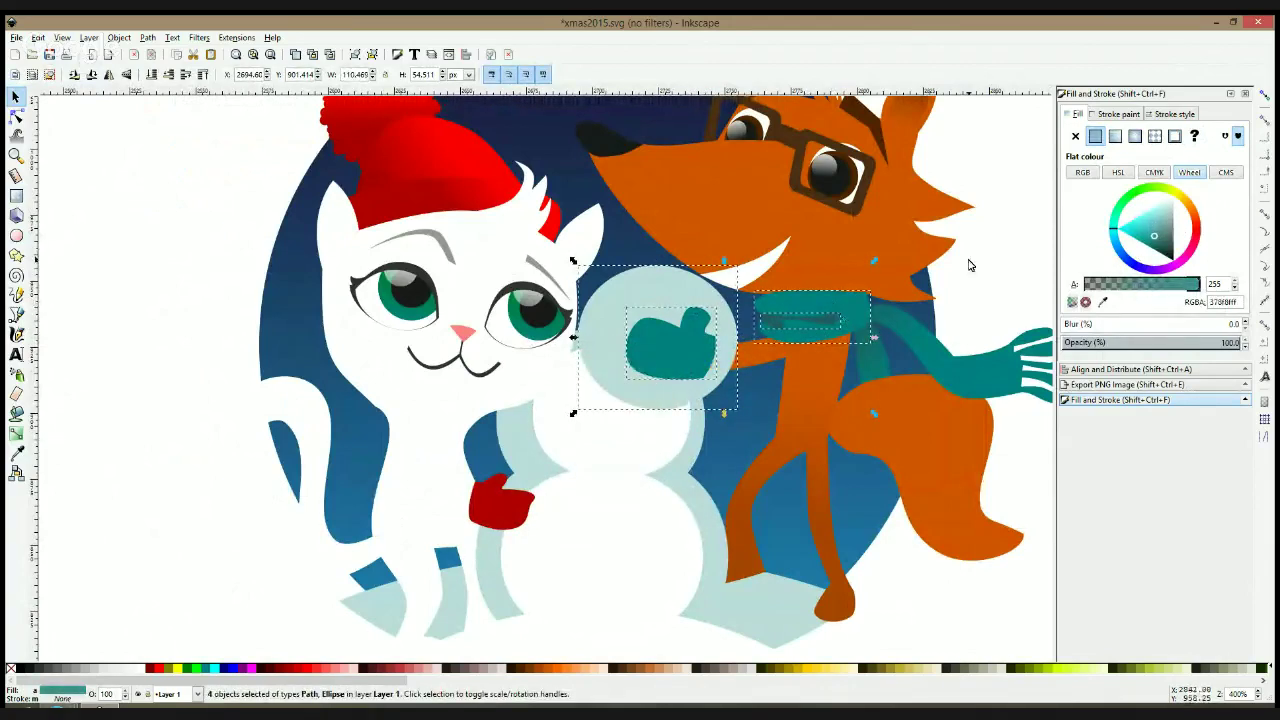
{"action": "key", "text": "Escape"}
Restack the fox's outstretched arm in front of the top snowball but behind the mitten and scarf
{"action": "left_click", "coordinate": [762, 358]}
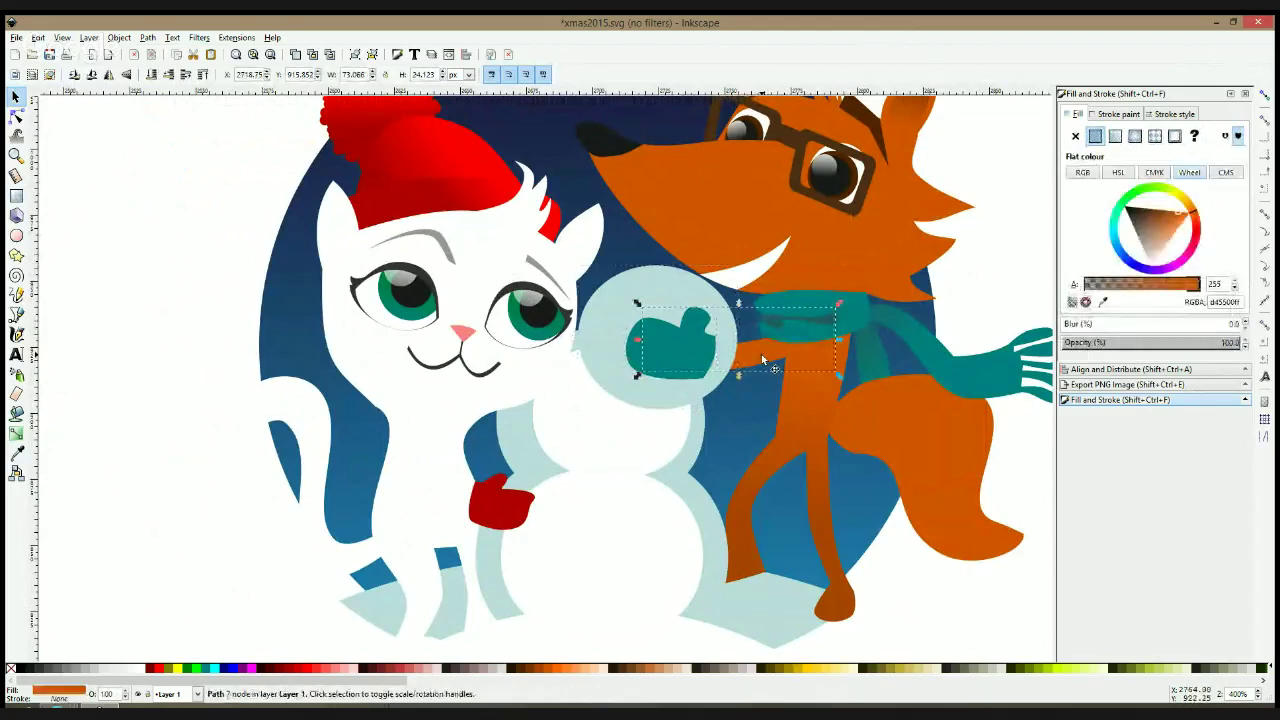
{"action": "key", "text": "End"}
{"action": "key", "text": "Page_Up"}
{"action": "key", "text": "Page_Down"}
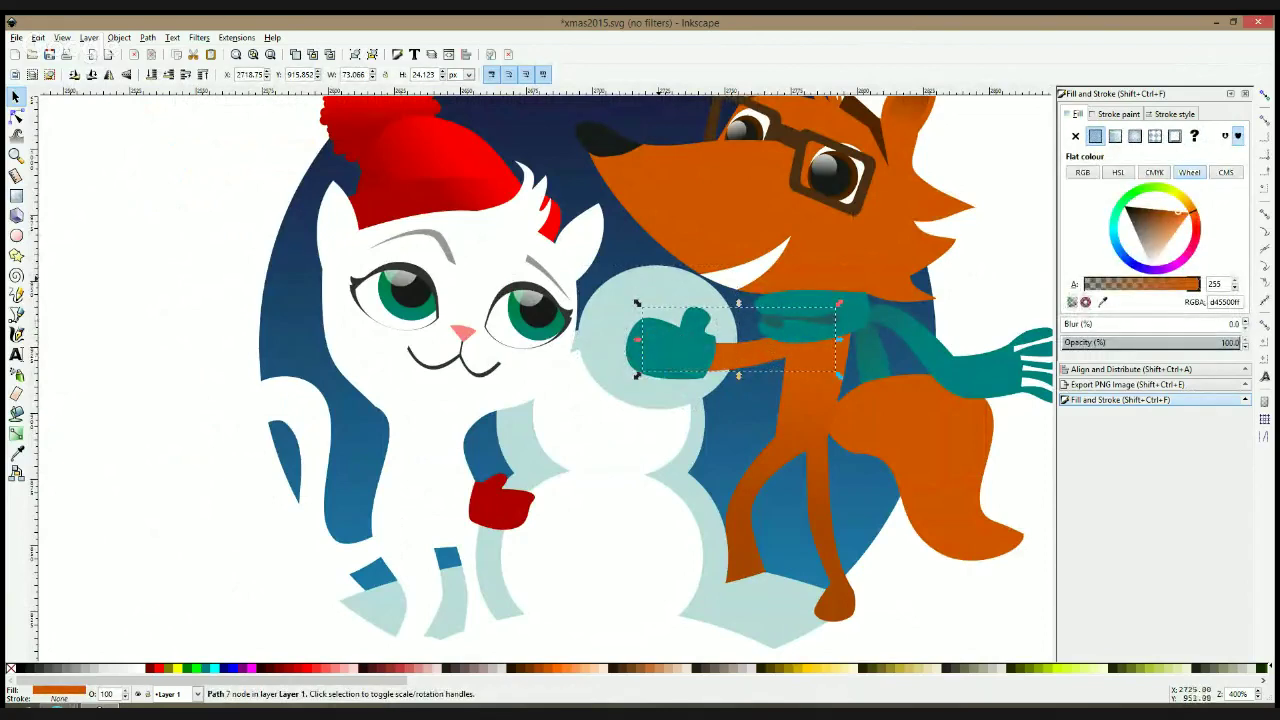
Duplicate the top snowball, fill the copy white, shrink it to about 50 by 45 px and lower it behind the fox's arm and mitten
{"action": "left_click", "coordinate": [661, 281]}
{"action": "key", "text": "ctrl+d"}
{"action": "left_click", "coordinate": [16, 452]}
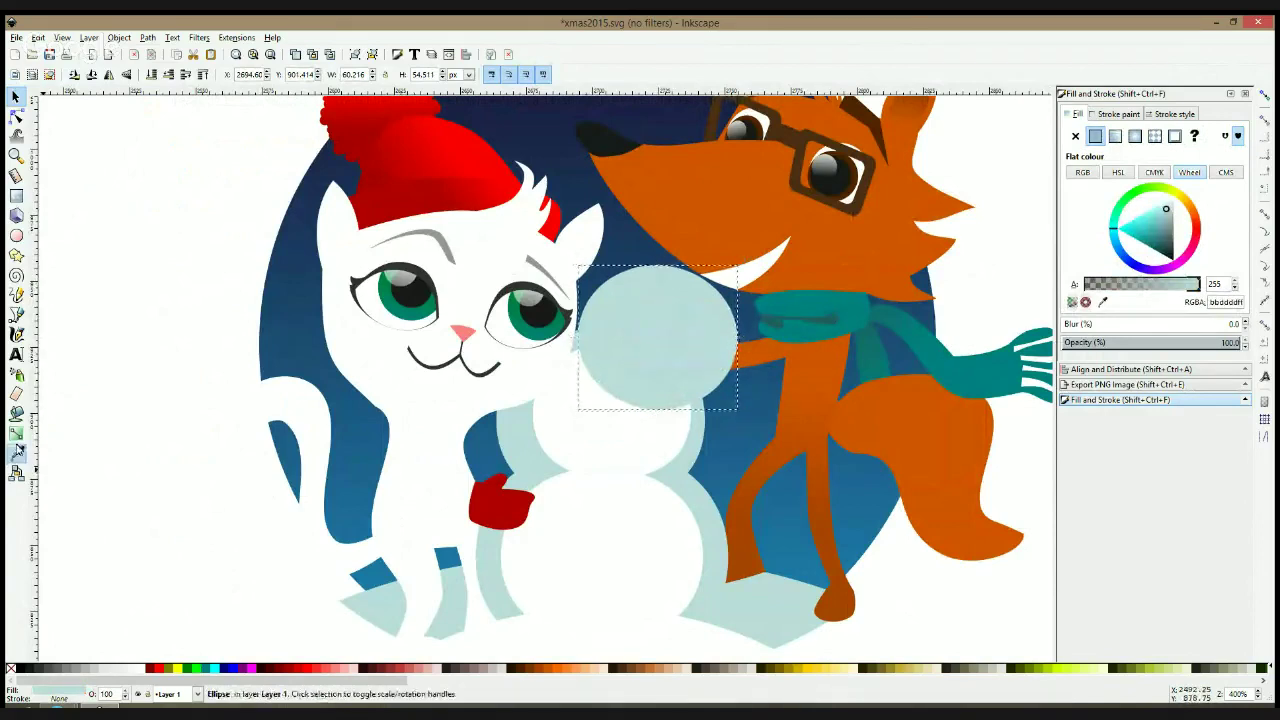
{"action": "left_click", "coordinate": [279, 412]}
{"action": "key", "text": "s"}
{"action": "left_click_drag", "start_coordinate": [741, 262], "coordinate": [727, 273]}
{"action": "key", "text": "Page_Down"}
{"action": "key", "text": "Page_Down"}
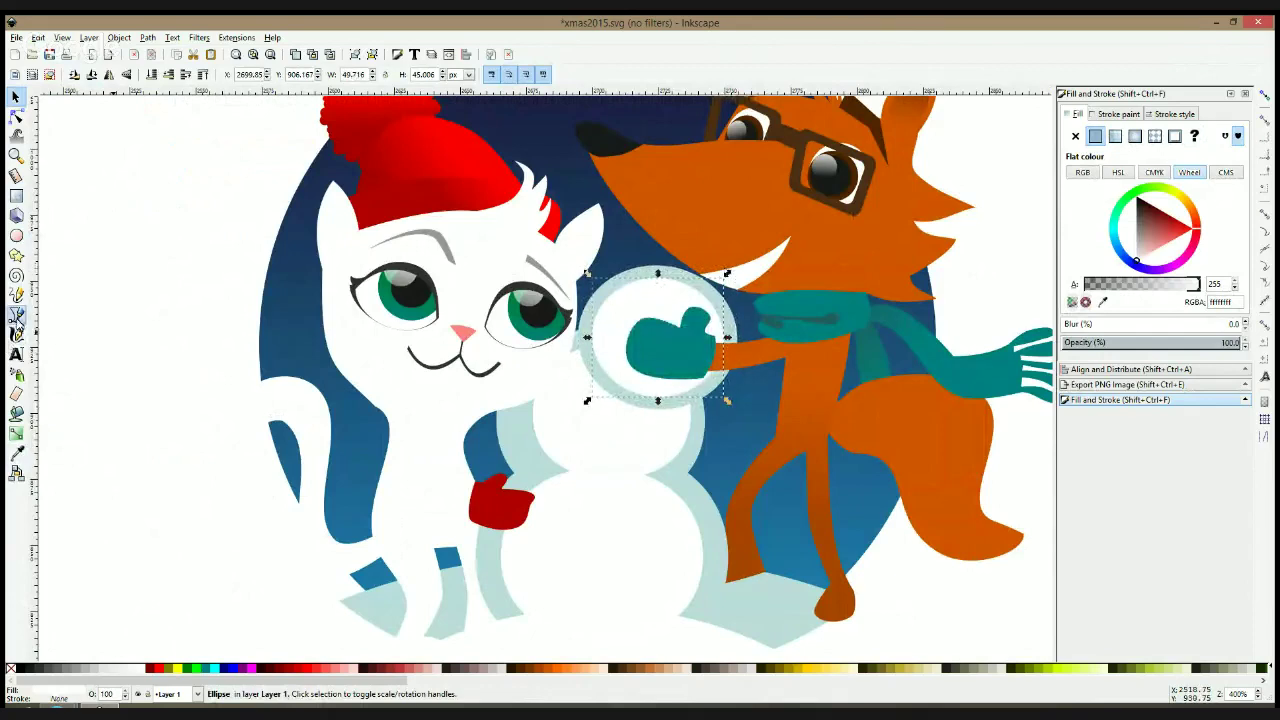
Draw a closed shape over the lower half of the fox's mitten and bow its underside into a curve
{"action": "key", "text": "b"}
{"action": "left_click", "coordinate": [721, 357]}
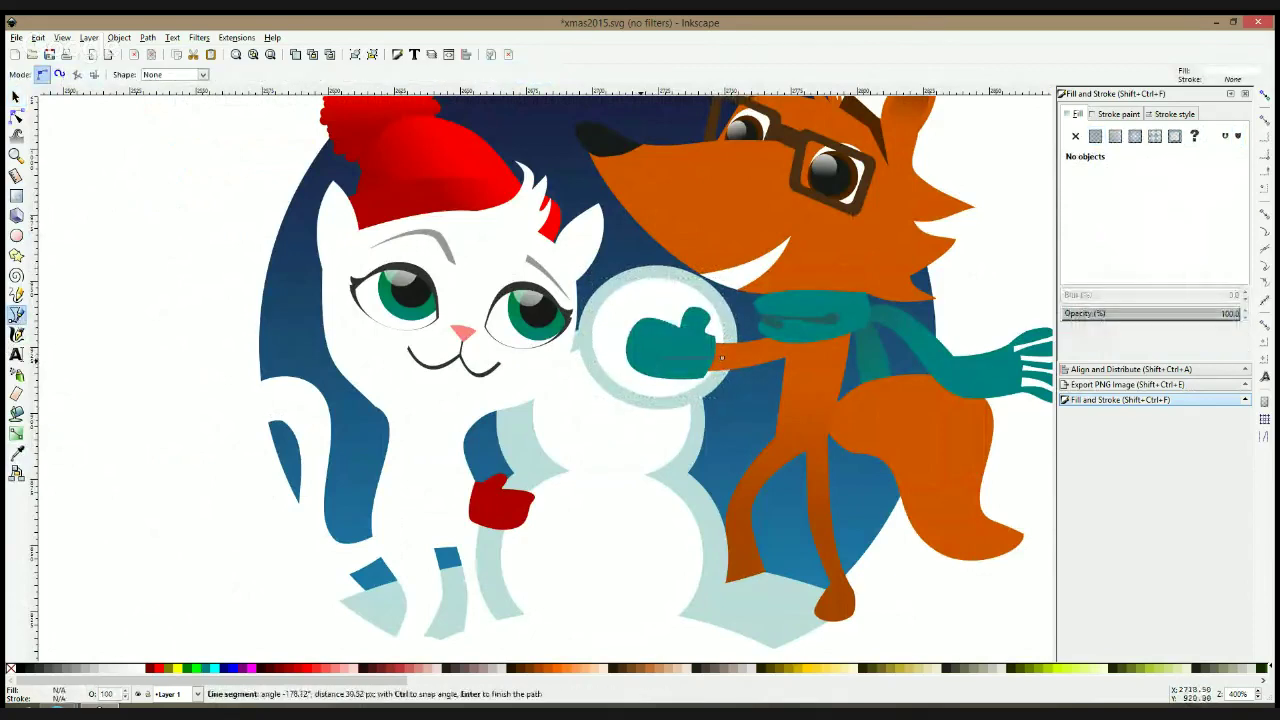
{"action": "left_click", "coordinate": [695, 393]}
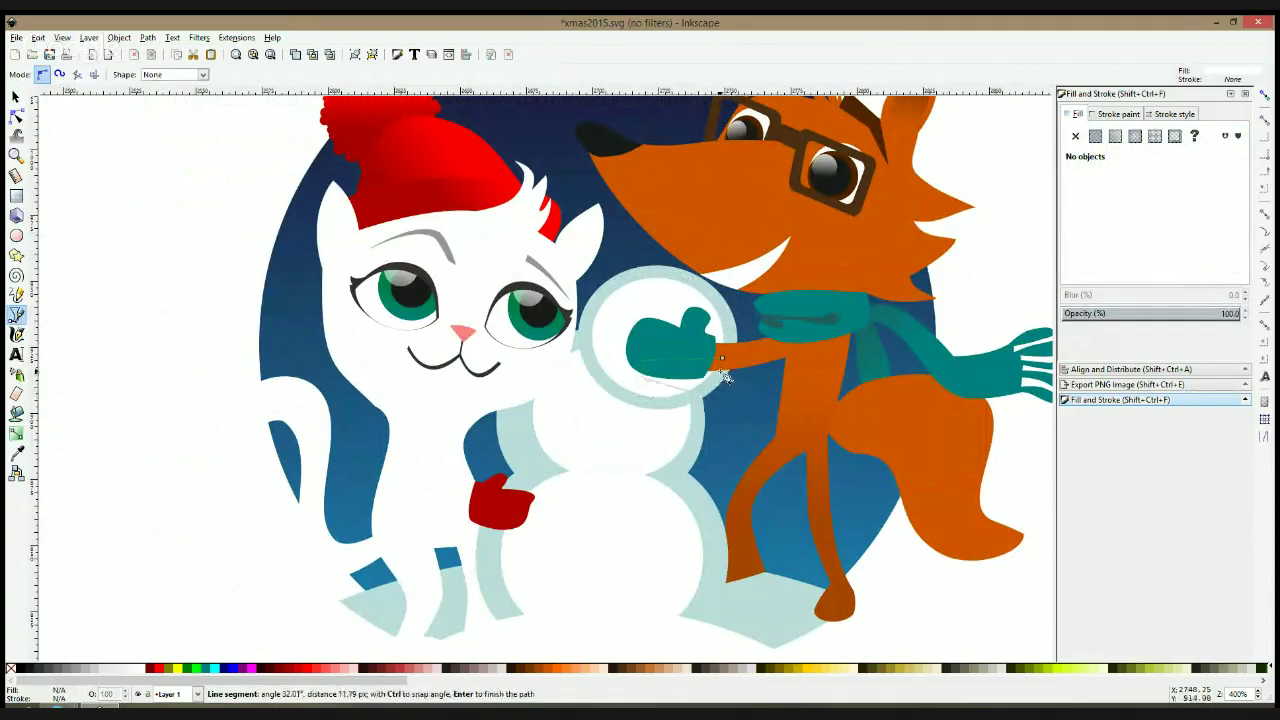
{"action": "left_click", "coordinate": [720, 374]}
{"action": "left_click", "coordinate": [722, 358]}
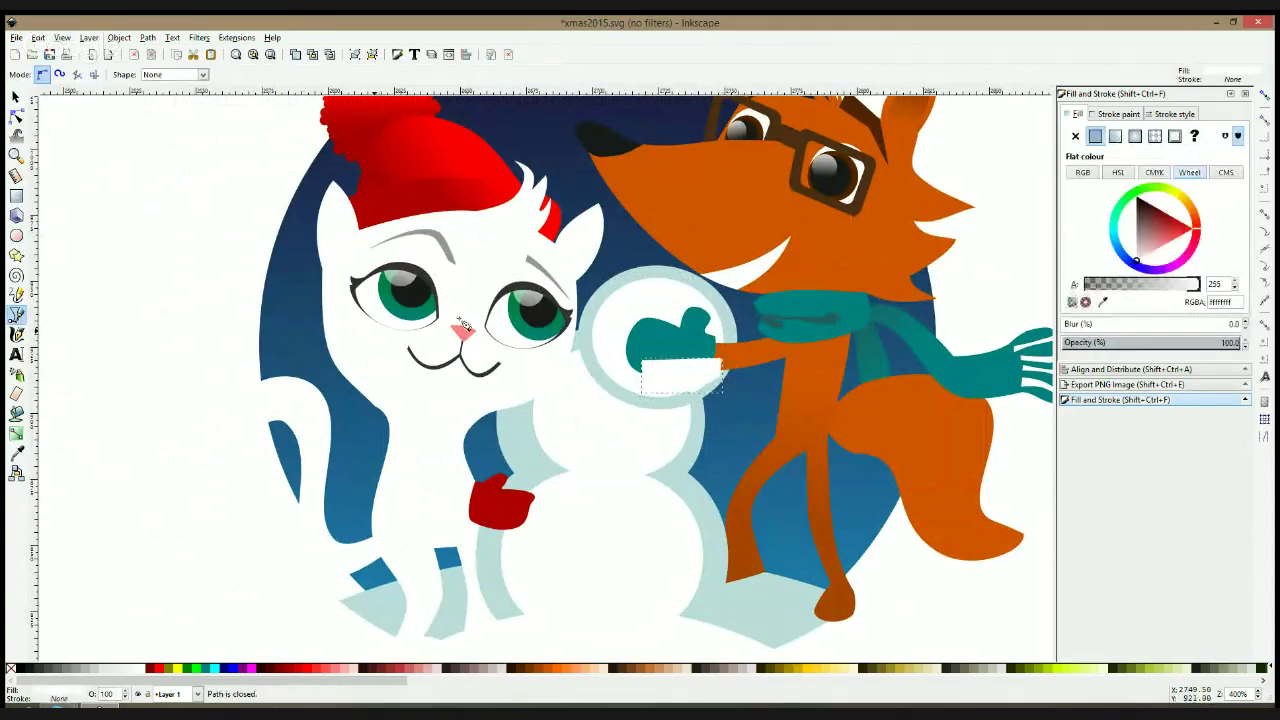
{"action": "left_click", "coordinate": [16, 115]}
{"action": "left_click_drag", "start_coordinate": [684, 383], "coordinate": [697, 393]}
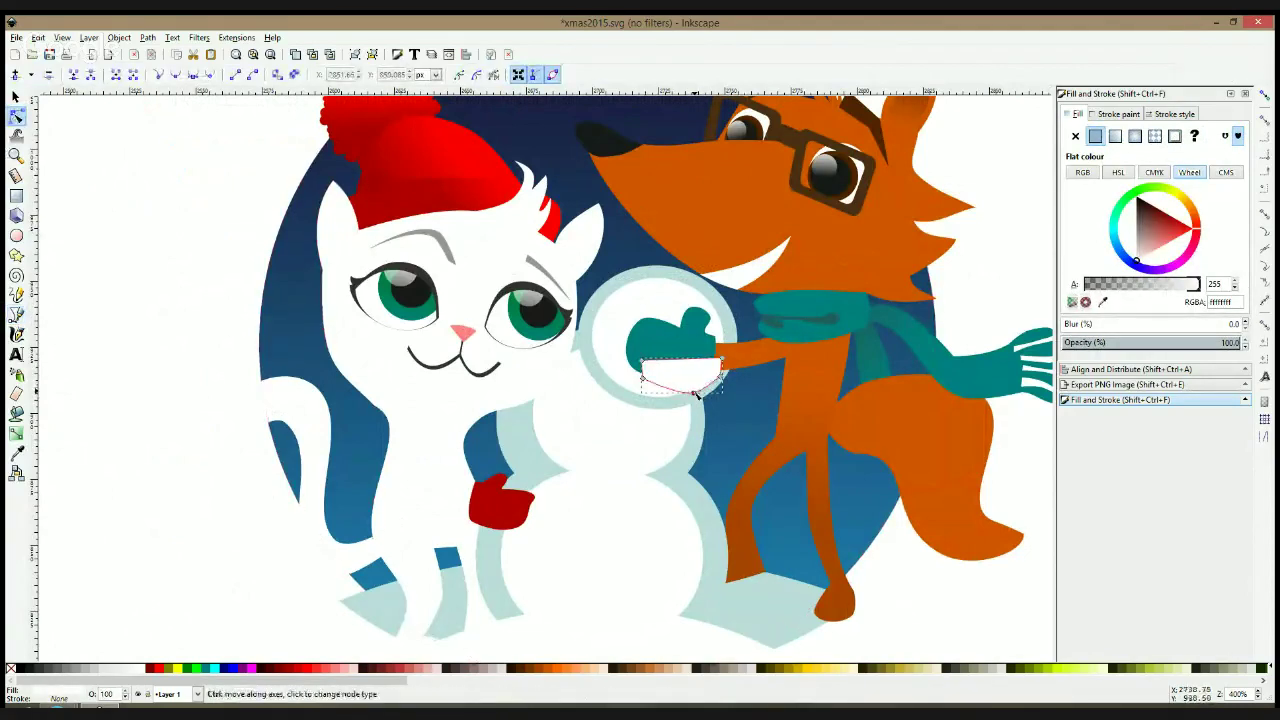
Subtract the curved shape from the top snowball's white inner ellipse to leave a shadow under the mitten
{"action": "left_click", "coordinate": [627, 381], "text": "shift"}
{"action": "key", "text": "ctrl+minus"}
{"action": "key", "text": "s"}
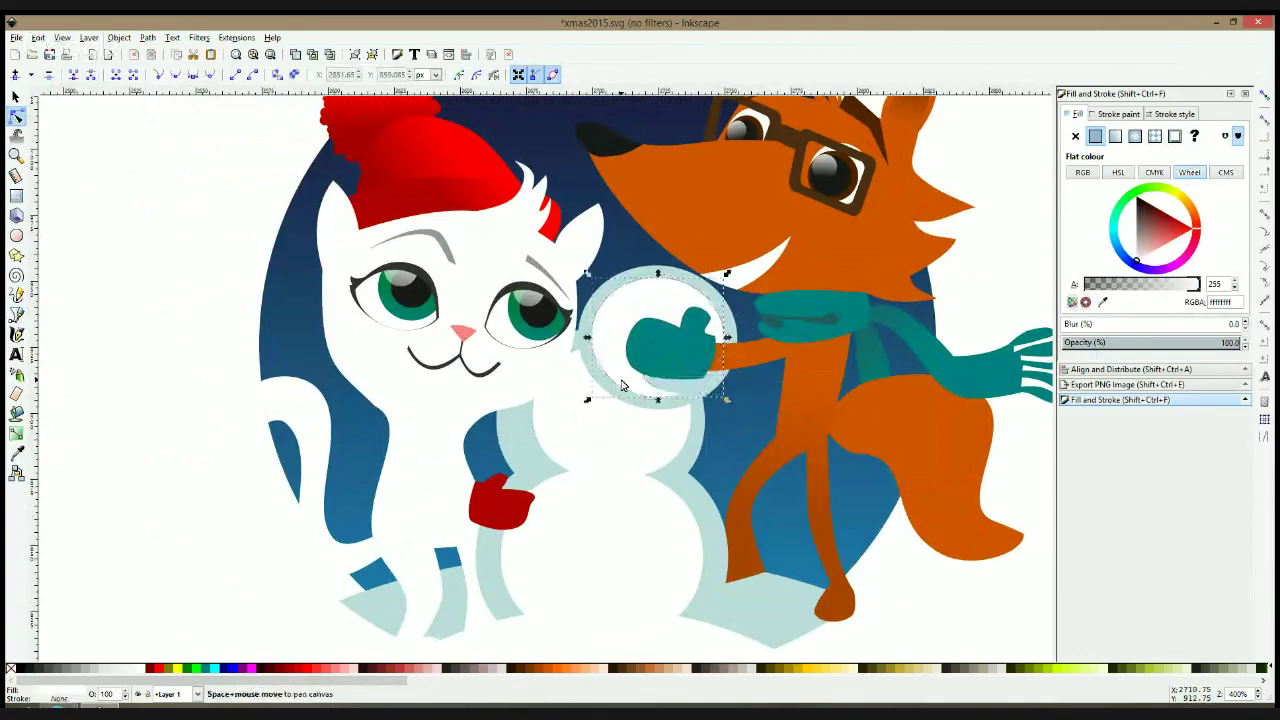
{"action": "scroll", "coordinate": [726, 402], "scroll_direction": "down", "scroll_amount": 2}
{"action": "key", "text": "Escape"}
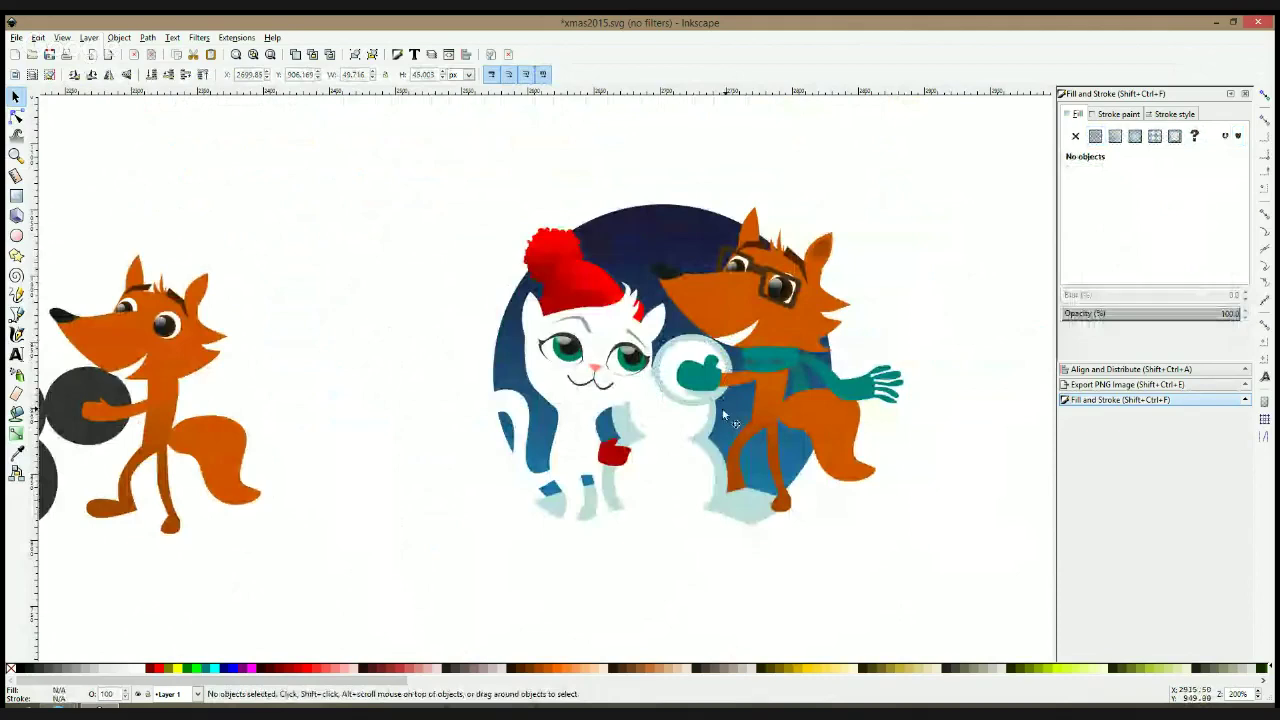
Reposition the white inner shape within the top snowball and scale it to about 51 by 45 px
{"action": "scroll", "coordinate": [722, 408], "scroll_direction": "up", "scroll_amount": 2}
{"action": "left_click", "coordinate": [671, 304]}
{"action": "key", "text": "ctrl+z"}
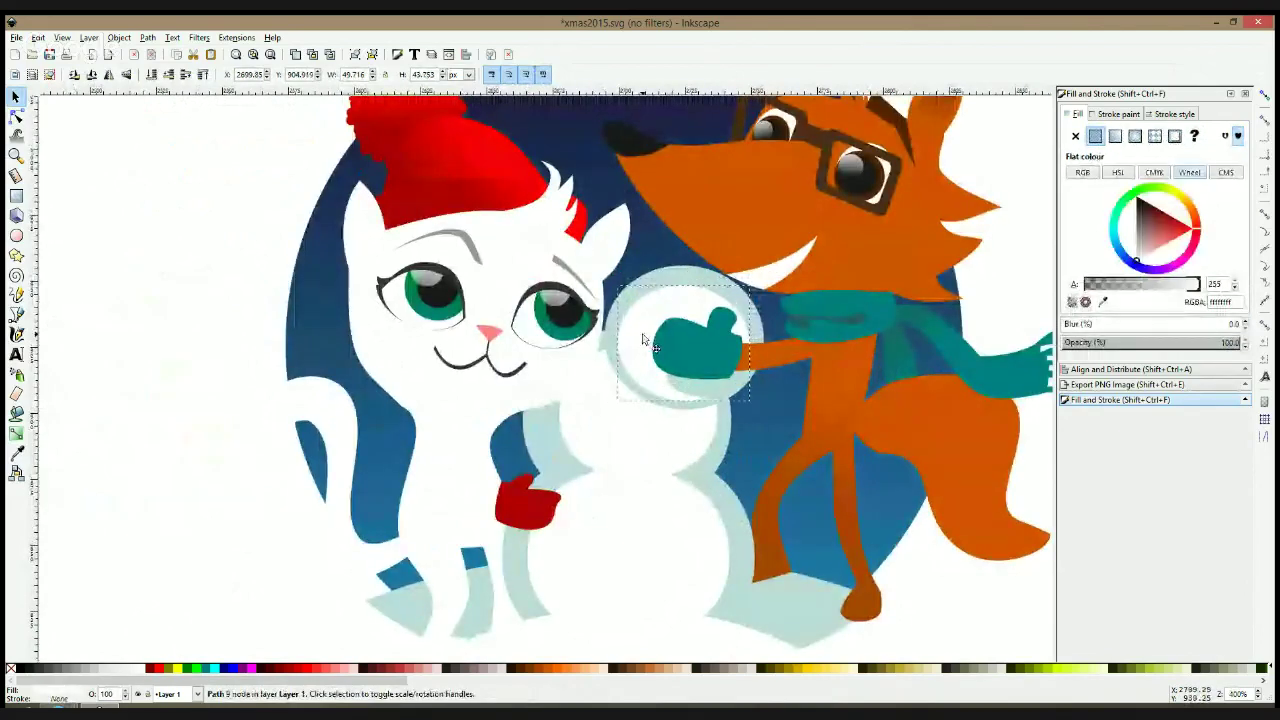
{"action": "left_click_drag", "start_coordinate": [642, 340], "coordinate": [647, 329]}
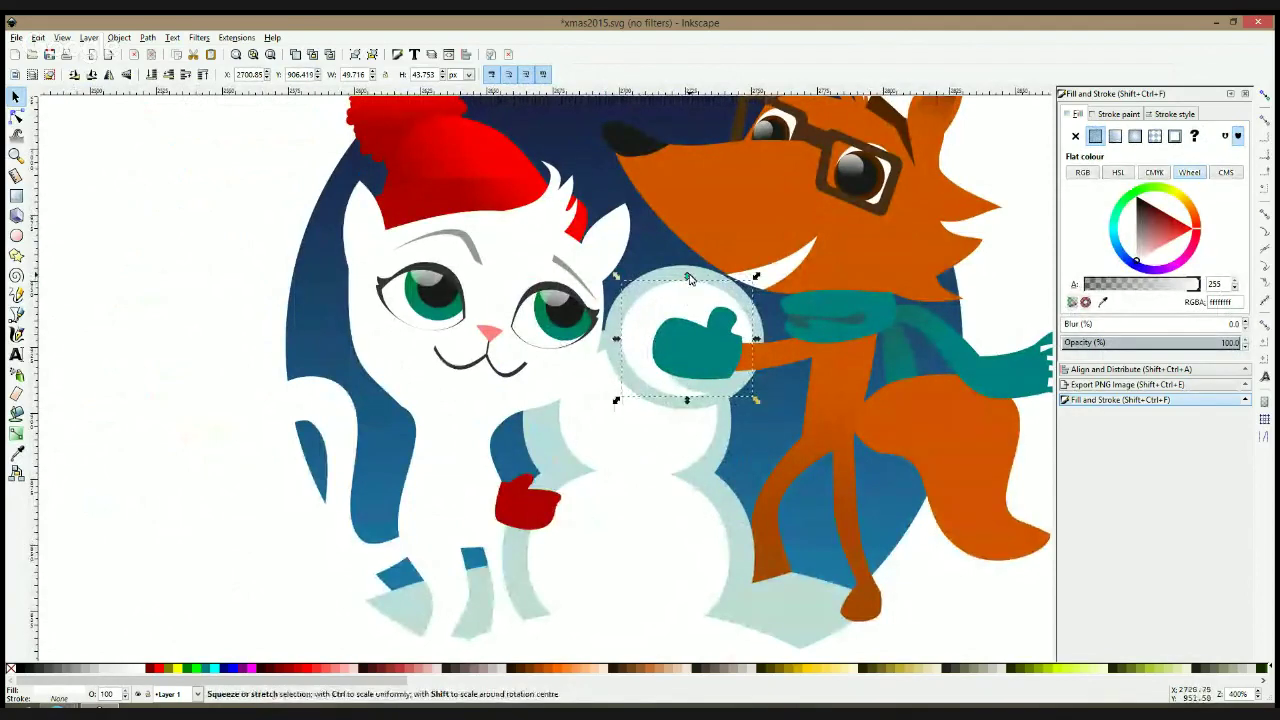
{"action": "left_click_drag", "start_coordinate": [688, 279], "coordinate": [690, 273]}
{"action": "scroll", "coordinate": [857, 303], "scroll_direction": "down", "scroll_amount": 2}
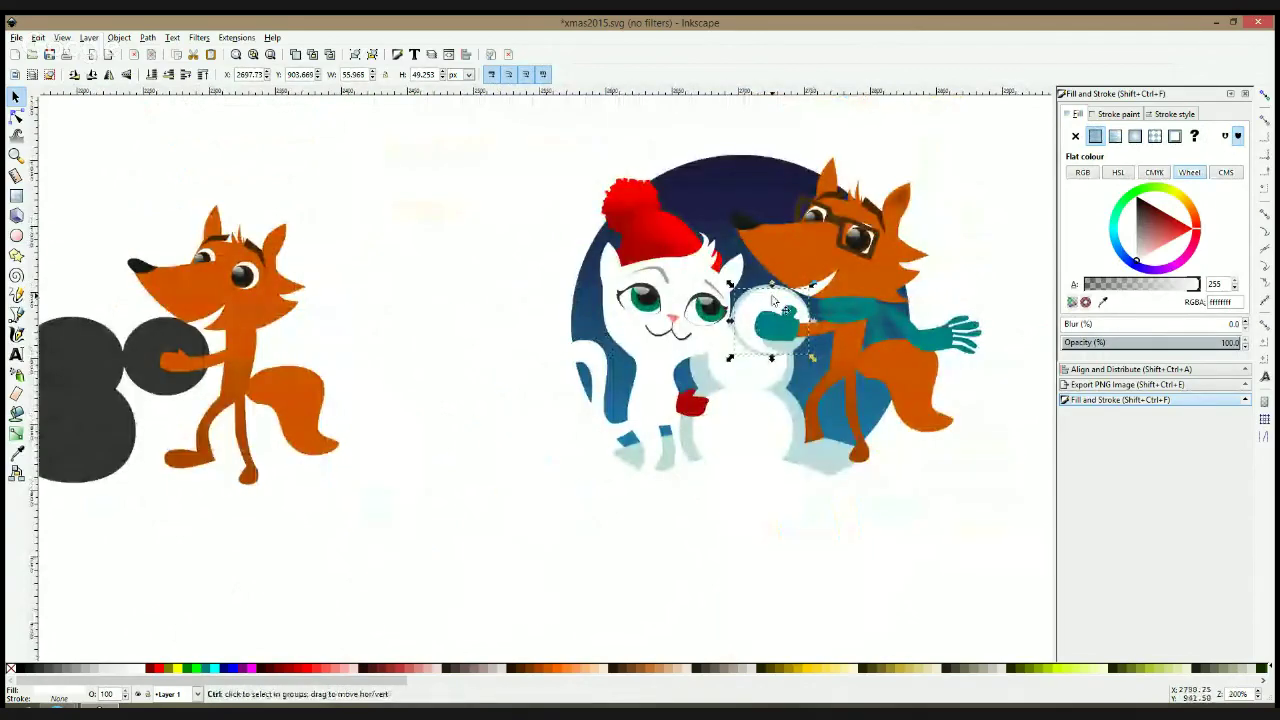
{"action": "left_click", "coordinate": [773, 298], "text": "ctrl"}
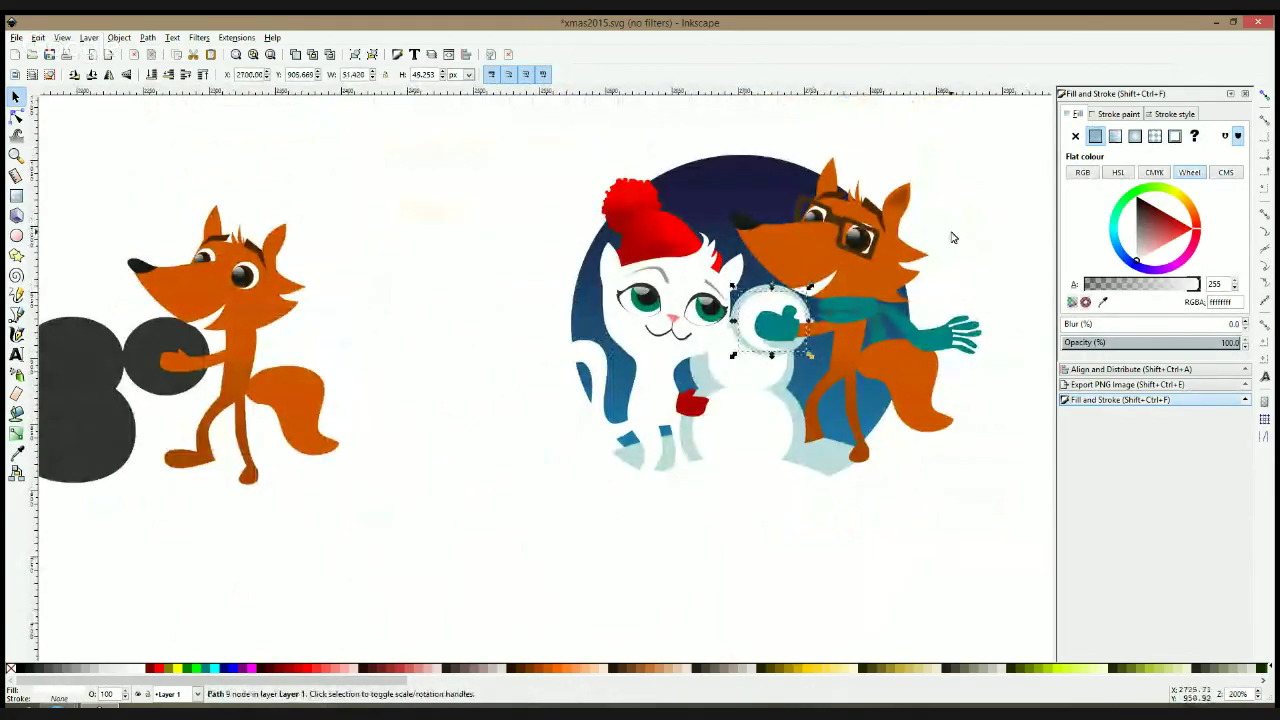
{"action": "left_click", "coordinate": [952, 237]}
Fill the cat's body with the pale teal bbdddd sampled from the snowman's edge
{"action": "scroll", "coordinate": [958, 284], "scroll_direction": "up", "scroll_amount": 2}
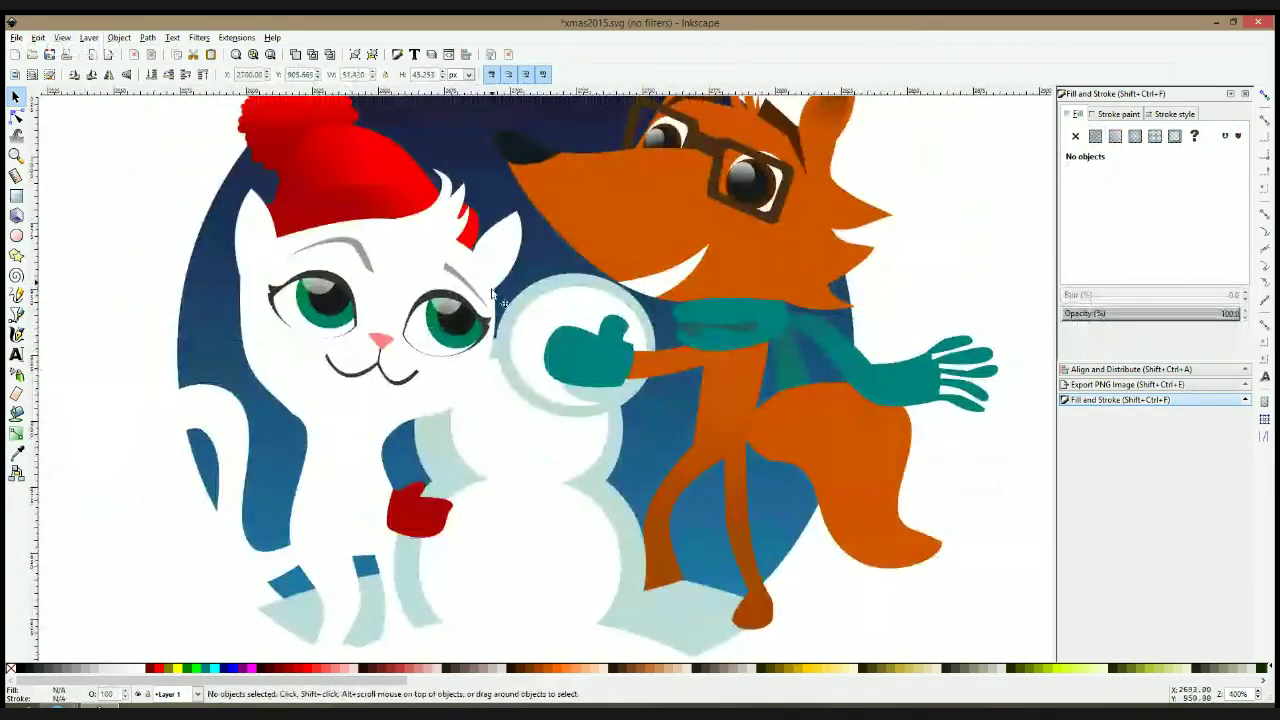
{"action": "left_click", "coordinate": [420, 262]}
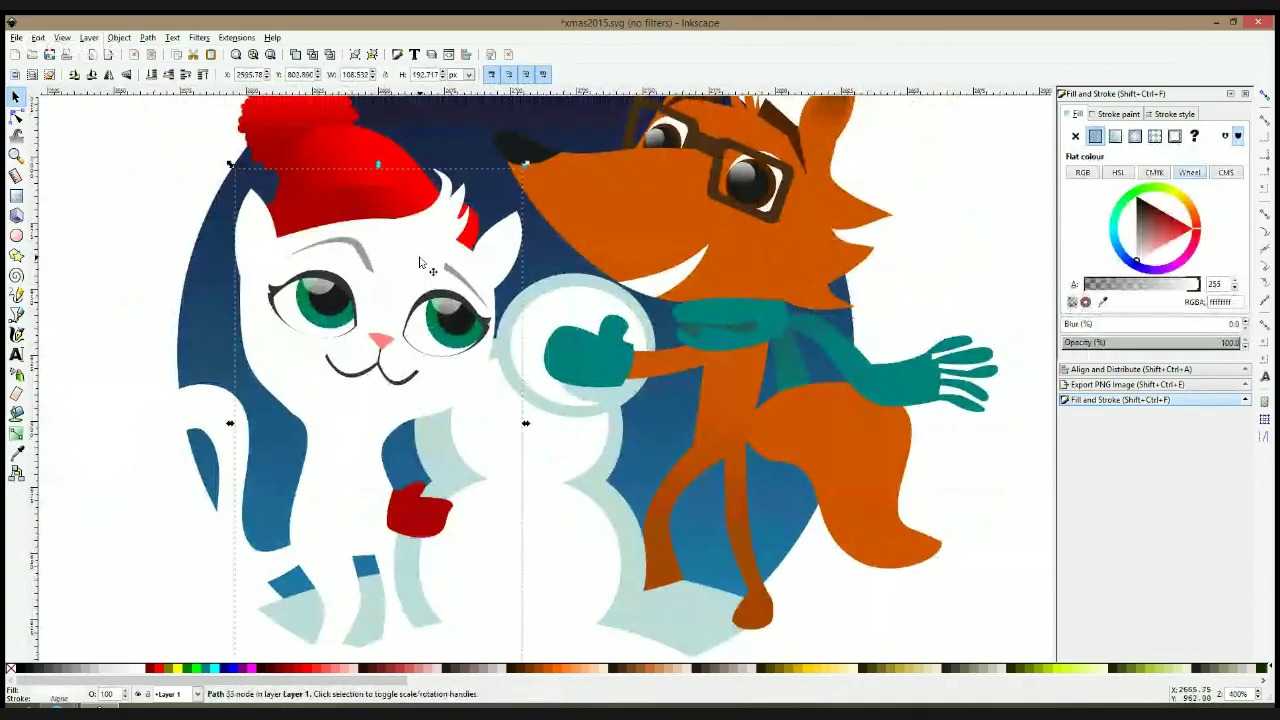
{"action": "left_click", "coordinate": [205, 410], "text": "shift"}
{"action": "left_click", "coordinate": [125, 392]}
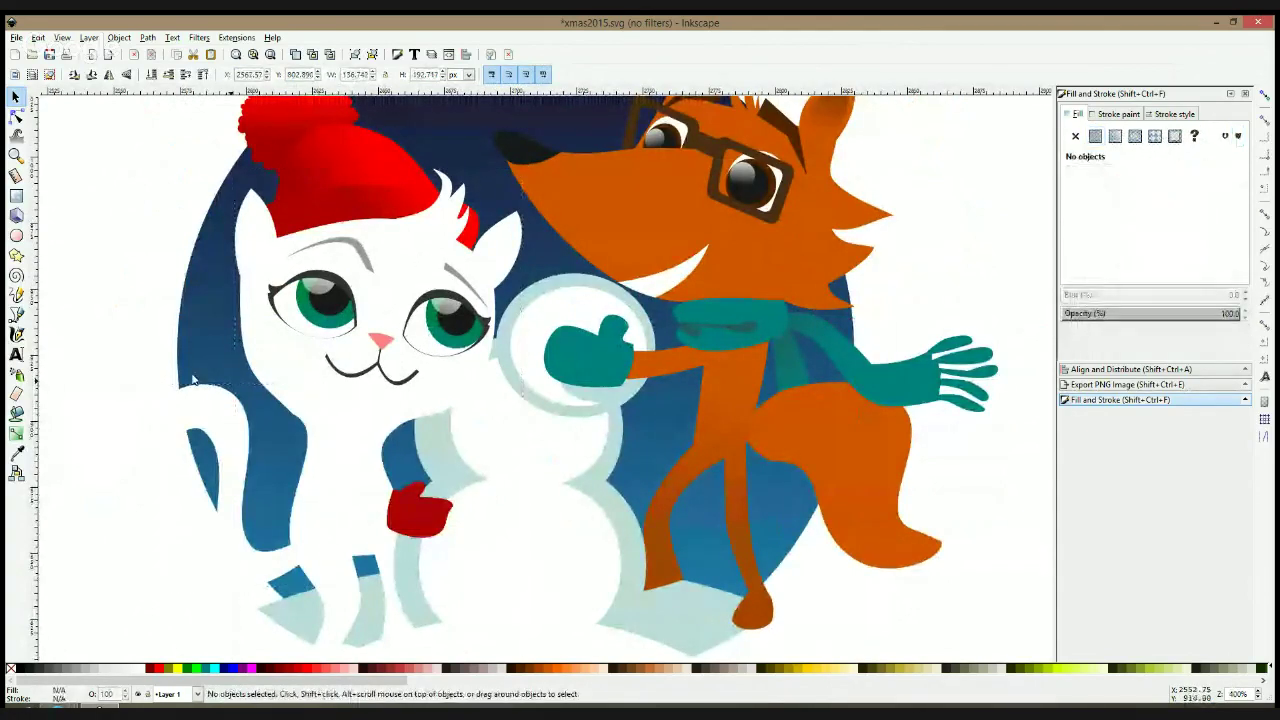
{"action": "left_click", "coordinate": [251, 371]}
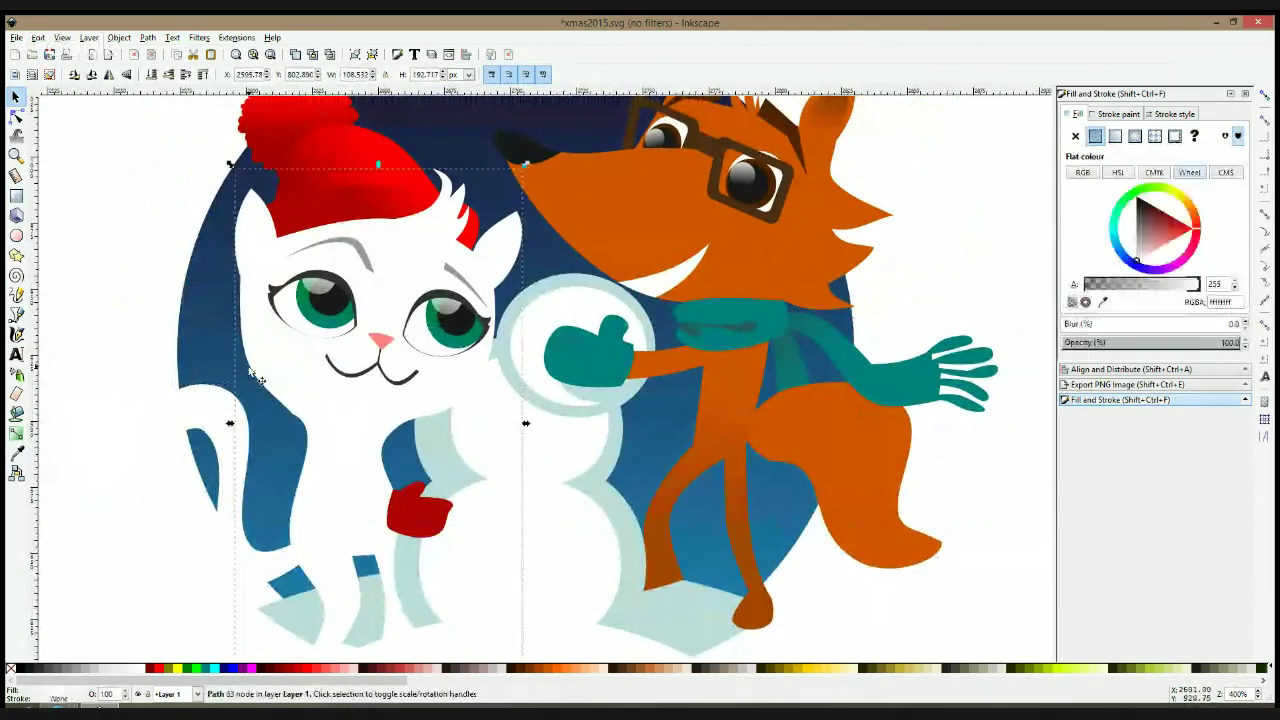
{"action": "left_click", "coordinate": [16, 452]}
{"action": "left_click", "coordinate": [614, 451]}
{"action": "left_click", "coordinate": [614, 451]}
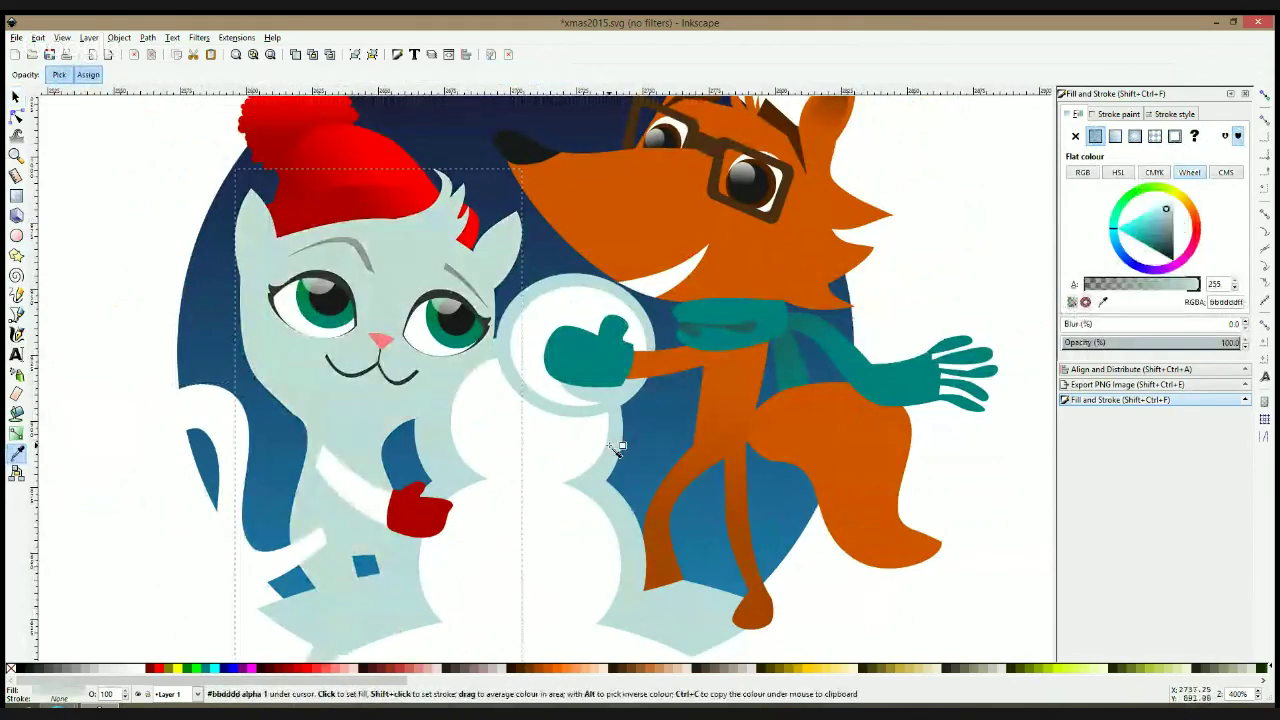
{"action": "scroll", "coordinate": [477, 434], "scroll_direction": "down", "scroll_amount": 3}
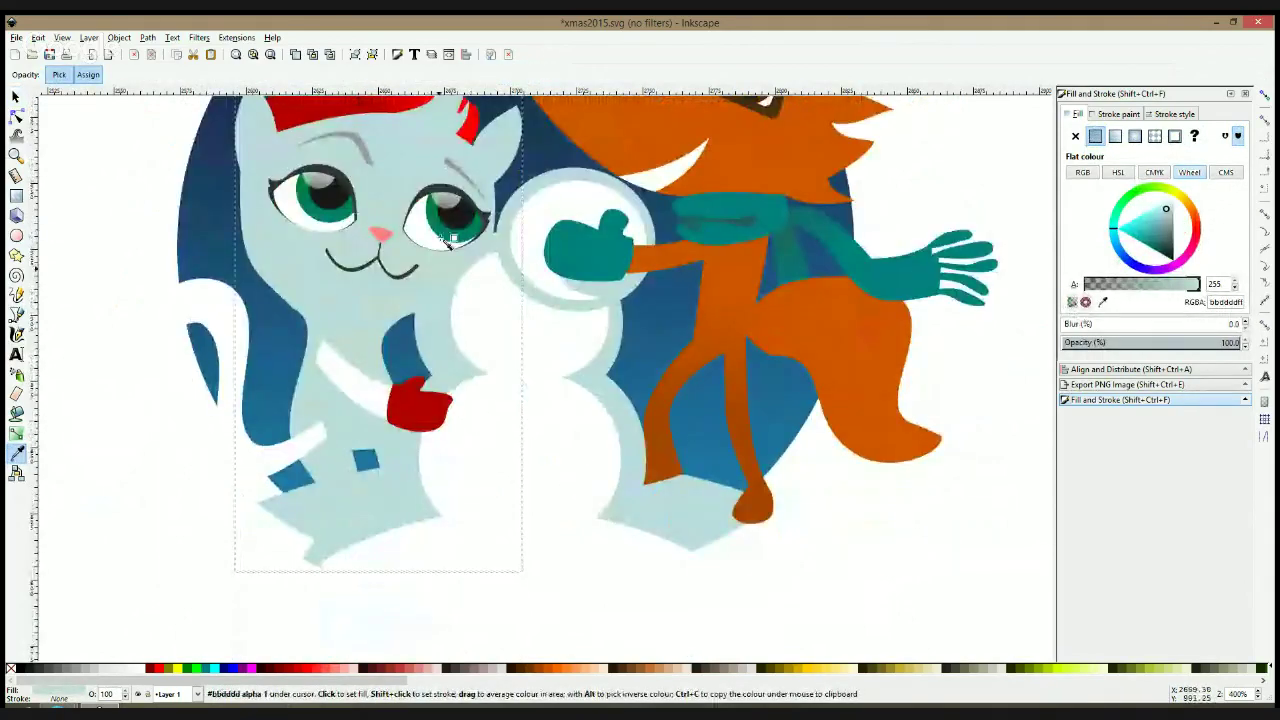
Fill the cat's body with the grey 999999 sampled from its eyebrow and bring it to the front
{"action": "left_click", "coordinate": [462, 170]}
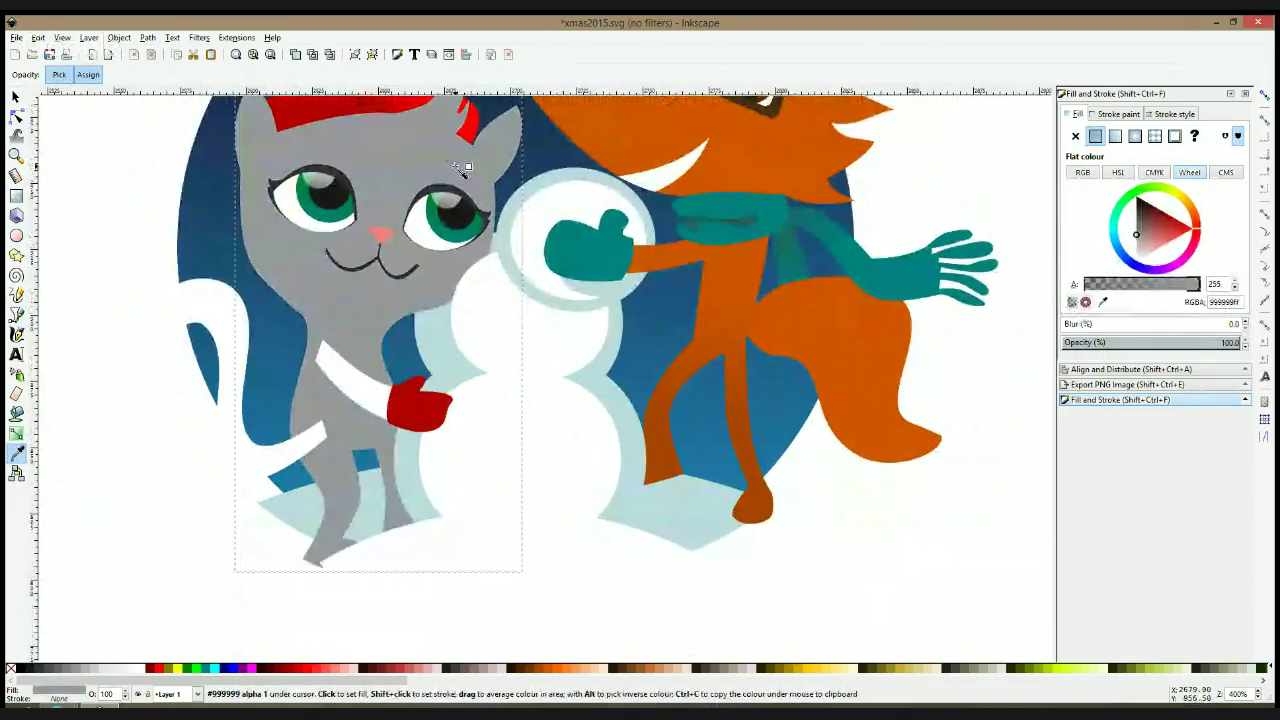
{"action": "key", "text": "Home"}
{"action": "key", "text": "s"}
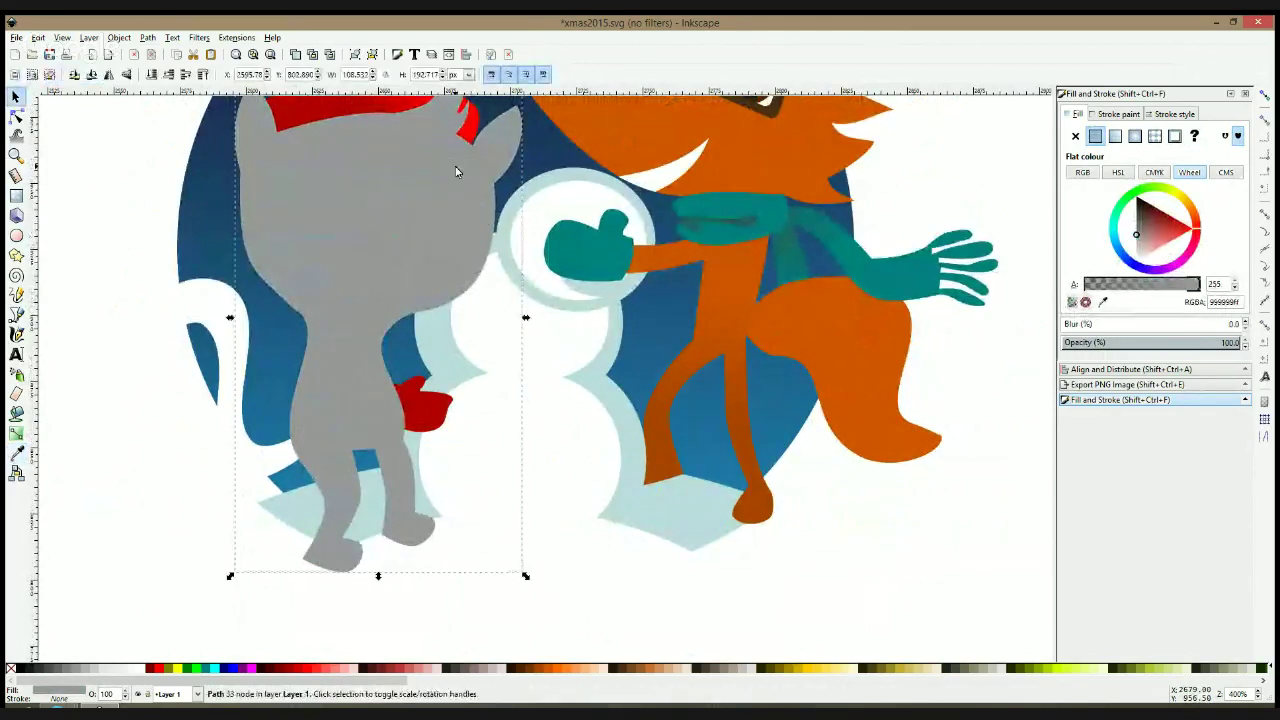
Fill a duplicate of the grey cat body with white and offset it about 5 px right and slightly upward
{"action": "left_click", "coordinate": [139, 669]}
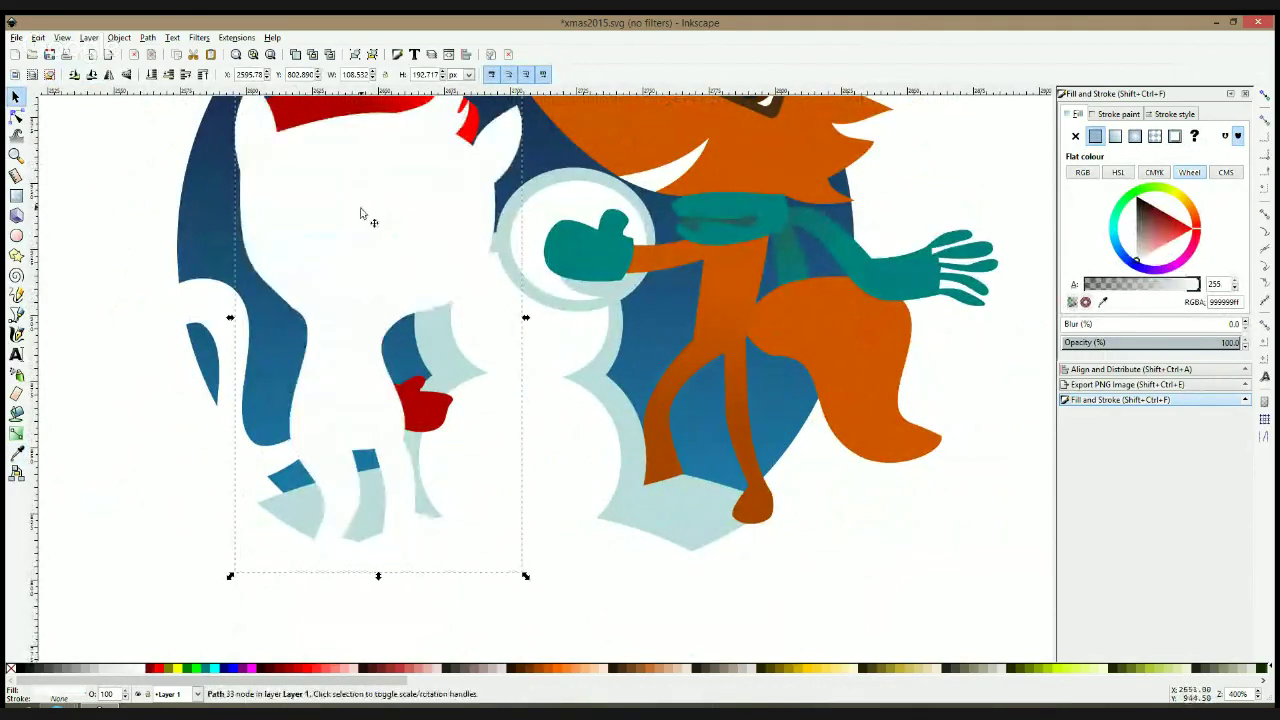
{"action": "left_click_drag", "start_coordinate": [372, 208], "coordinate": [387, 210]}
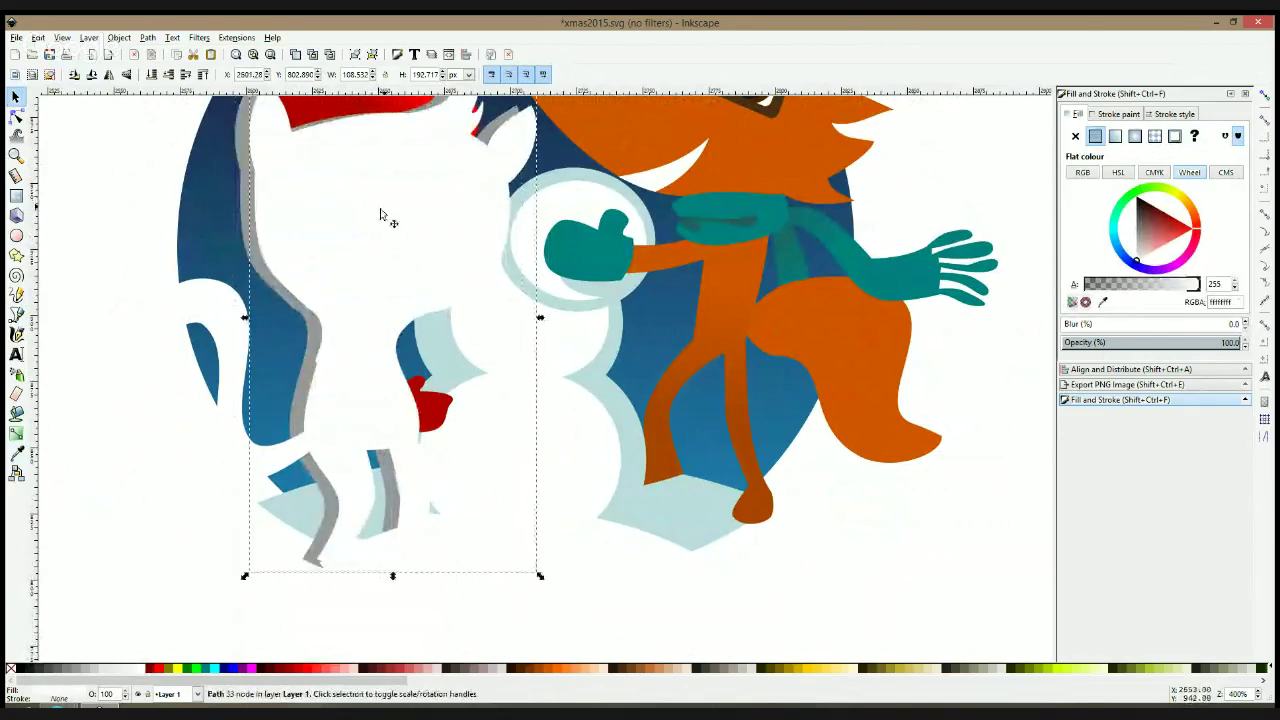
{"action": "scroll", "coordinate": [455, 360], "scroll_direction": "down", "scroll_amount": 1}
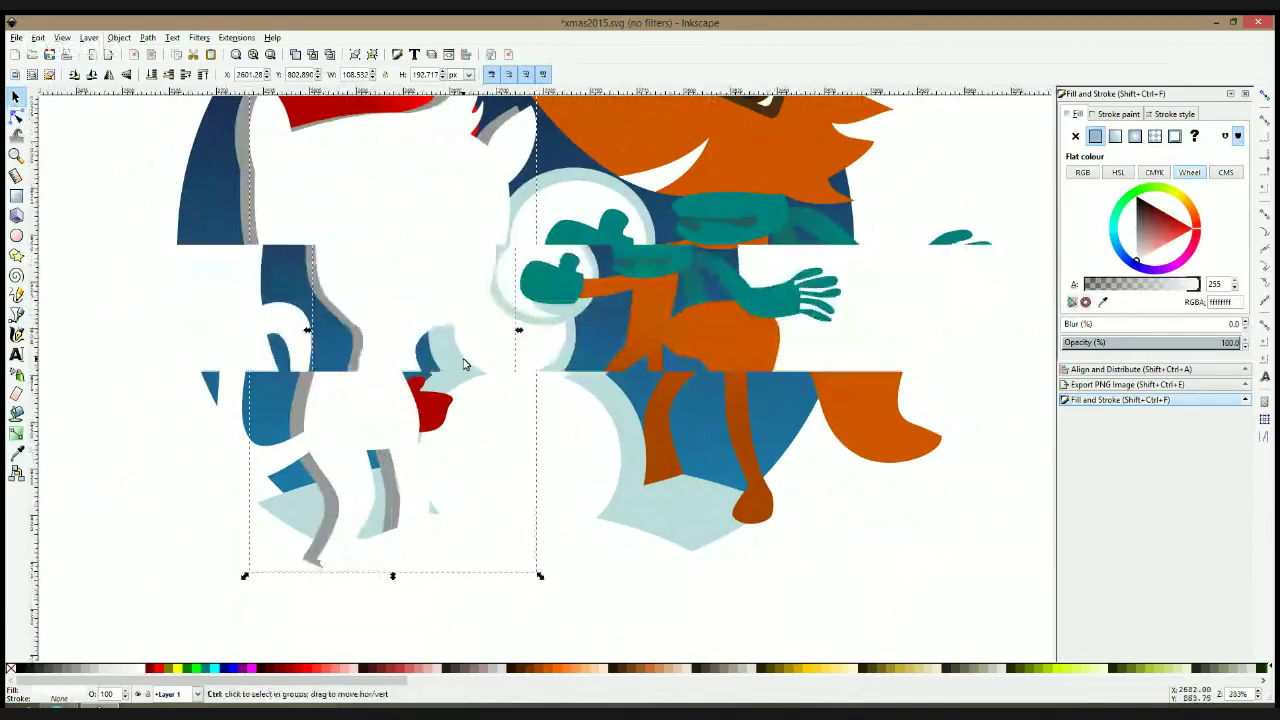
{"action": "left_click_drag", "start_coordinate": [422, 233], "coordinate": [422, 230]}
Try to subtract the offset white copy from the grey cat body, and undo the subtraction
{"action": "left_click", "coordinate": [342, 330], "text": "shift"}
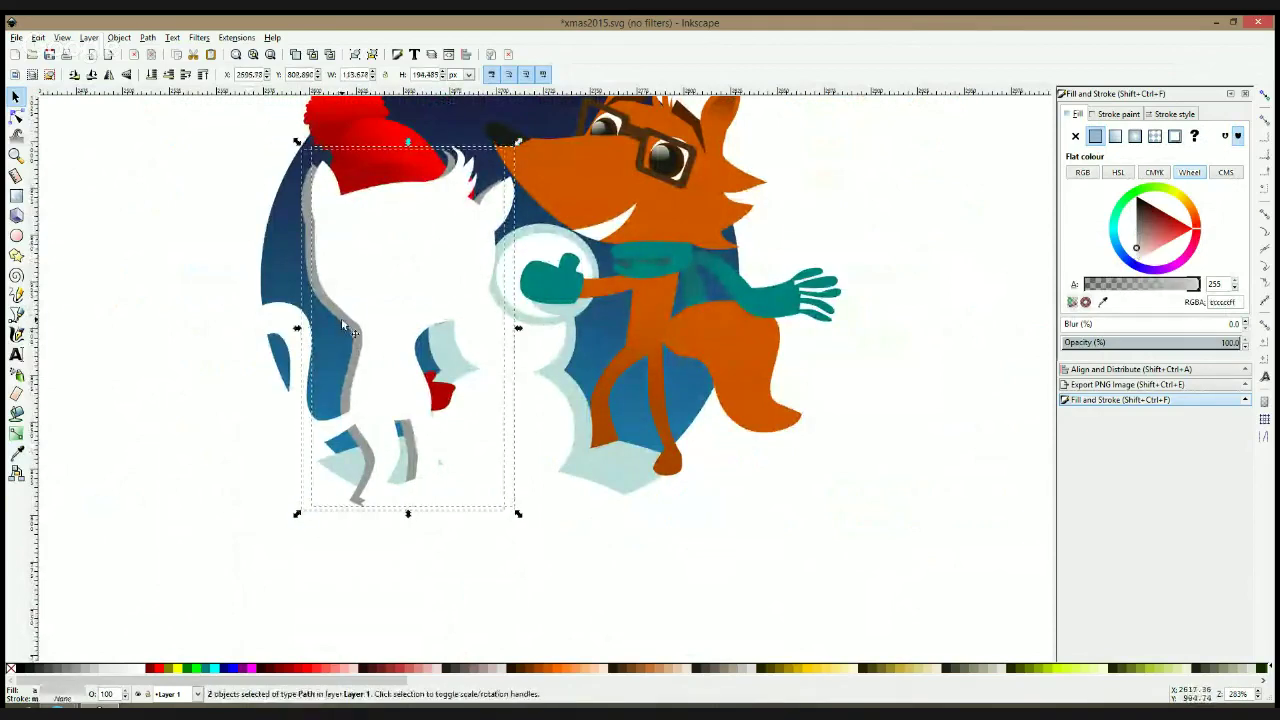
{"action": "key", "text": "ctrl+minus"}
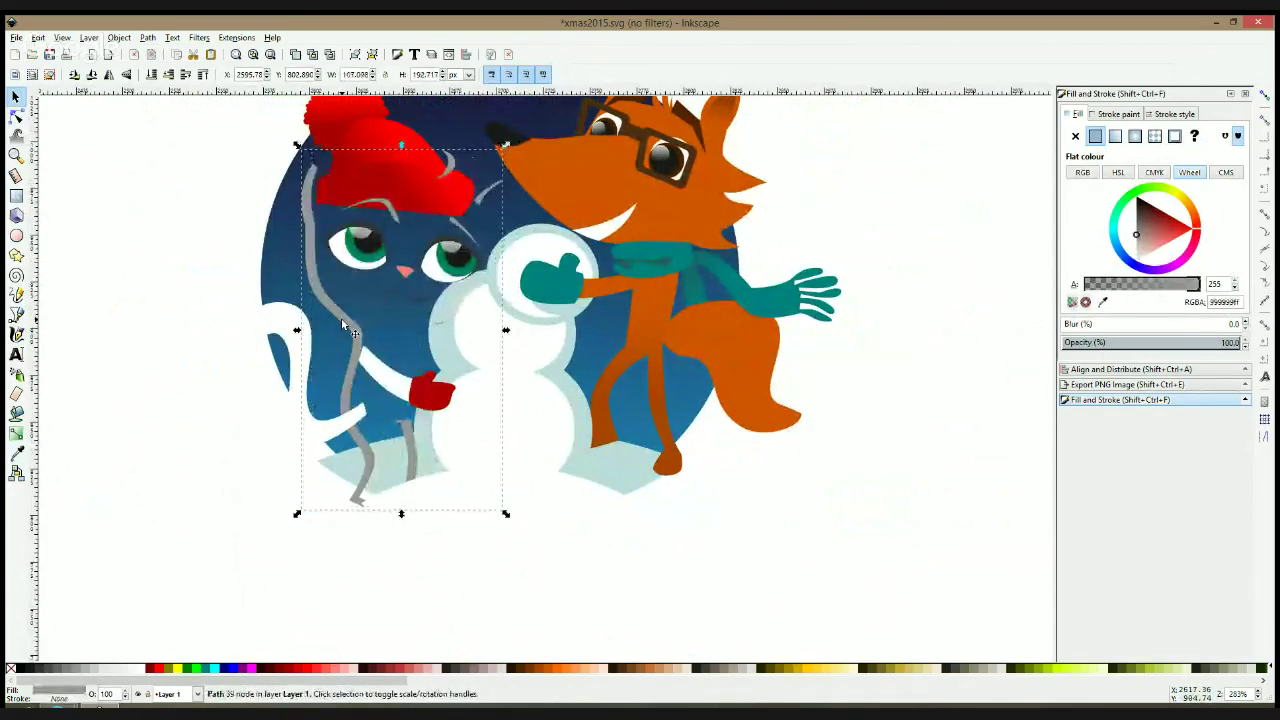
{"action": "key", "text": "ctrl+z"}
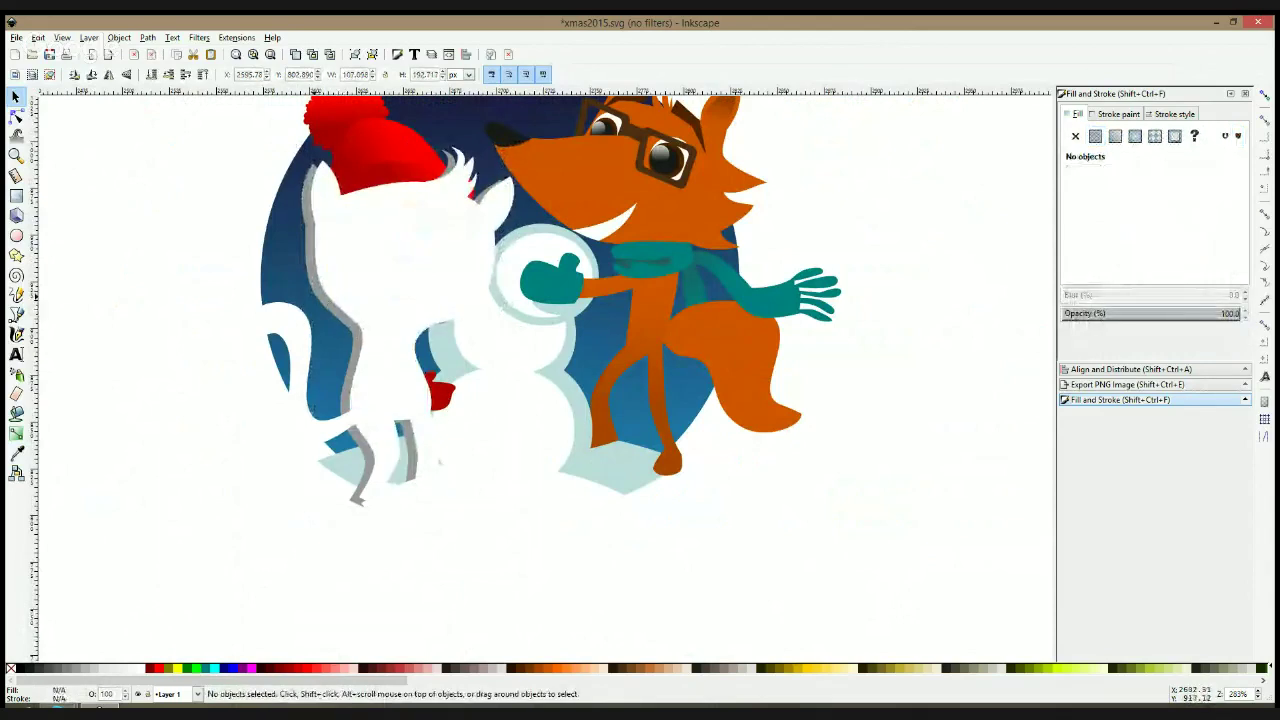
Duplicate the grey cat body above the white copy and fill the duplicate with cyan 00ffff
{"action": "left_click", "coordinate": [357, 311]}
{"action": "key", "text": "Page_Up"}
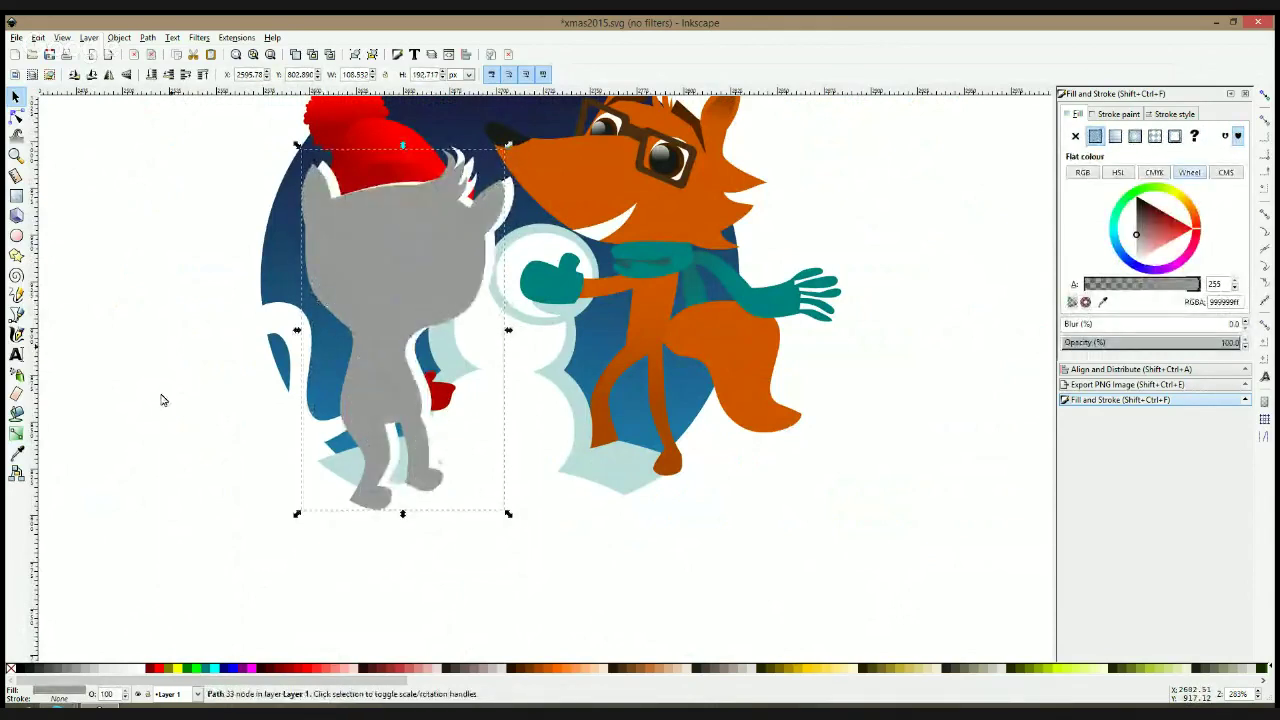
{"action": "left_click", "coordinate": [140, 670]}
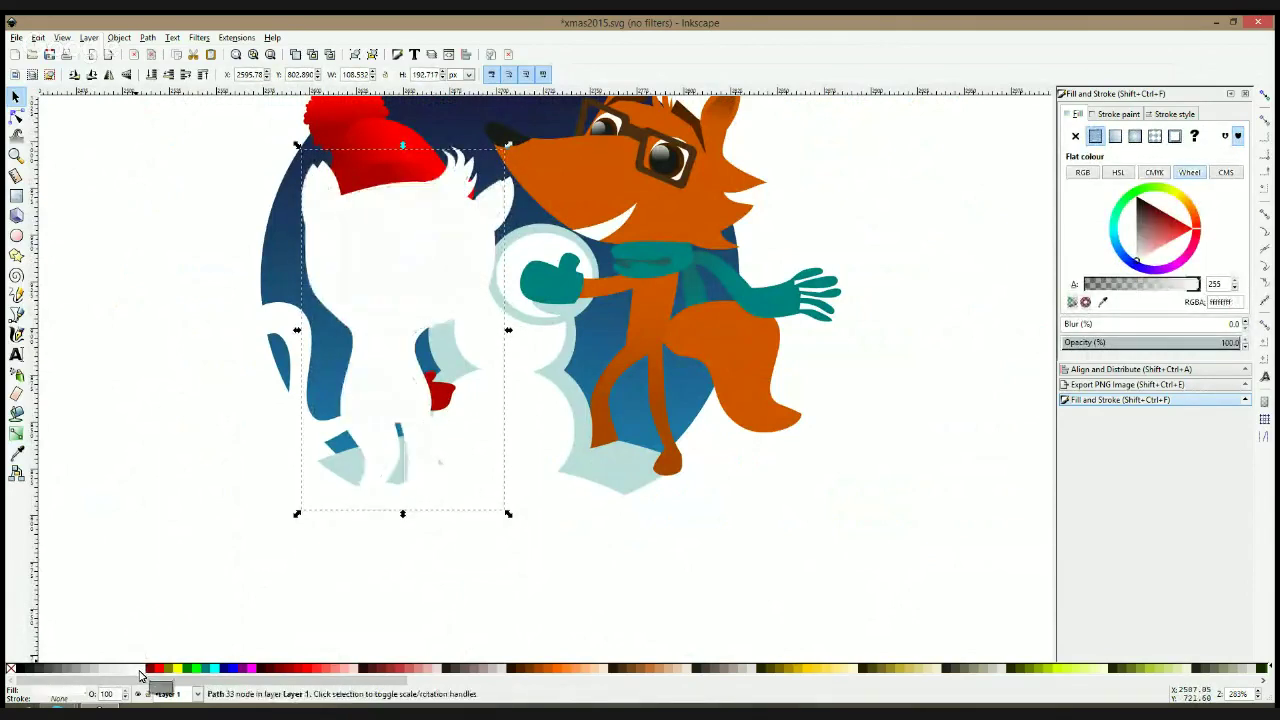
{"action": "left_click", "coordinate": [218, 669]}
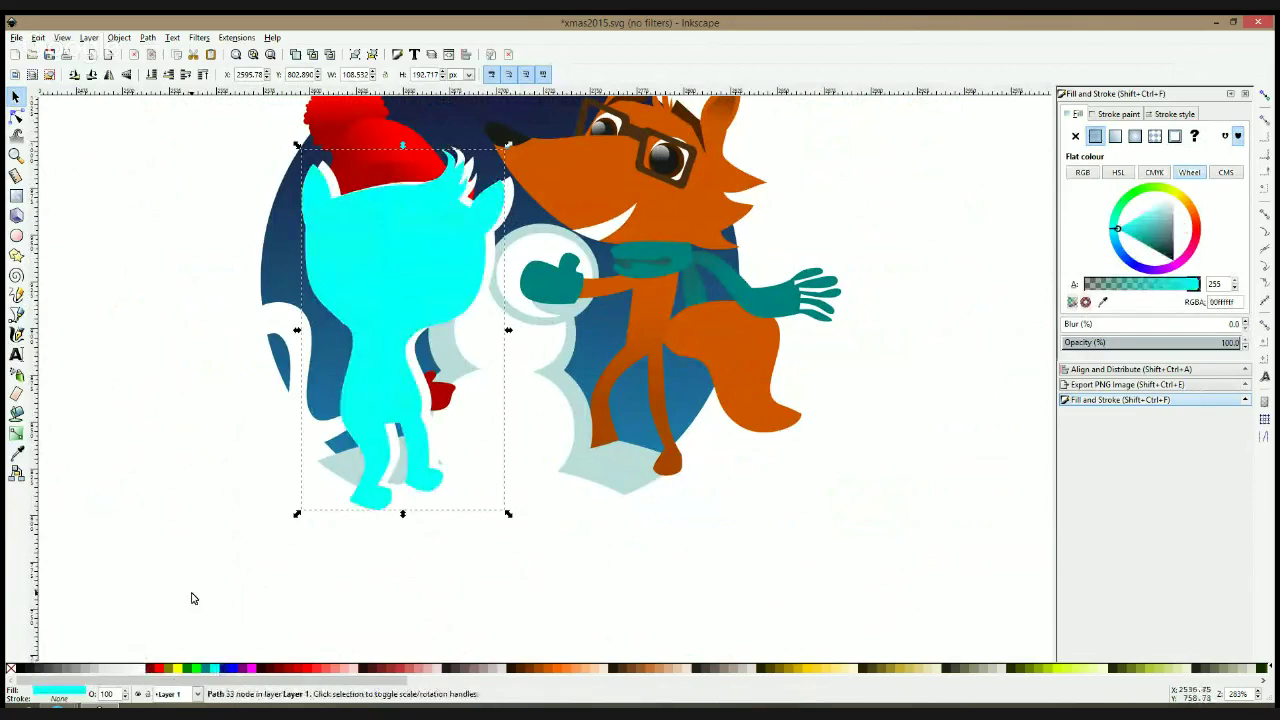
Lower the cyan duplicate behind the grey body and the cat's face and mitten, and make it white as the base body
{"action": "key", "text": "Page_Down"}
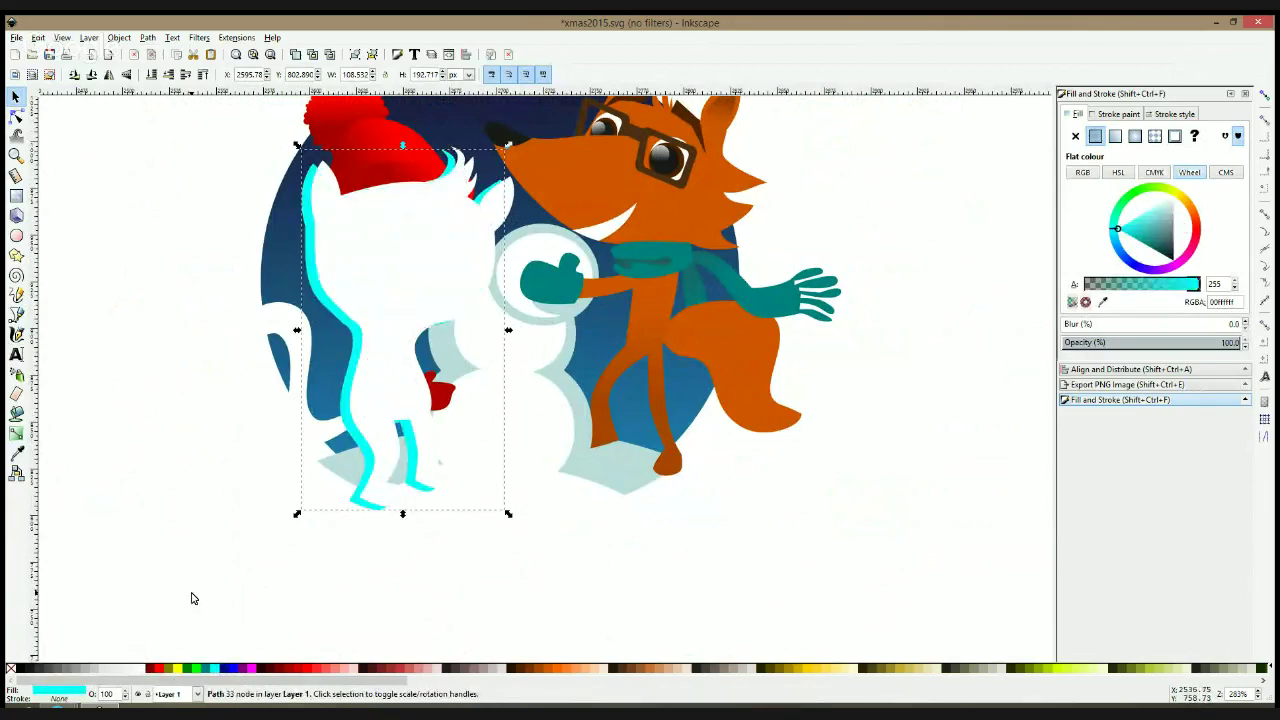
{"action": "key", "text": "Page_Down"}
{"action": "key", "text": "Page_Down"}
{"action": "key", "text": "Page_Down"}
{"action": "key", "text": "Page_Up"}
{"action": "key", "text": "Page_Down"}
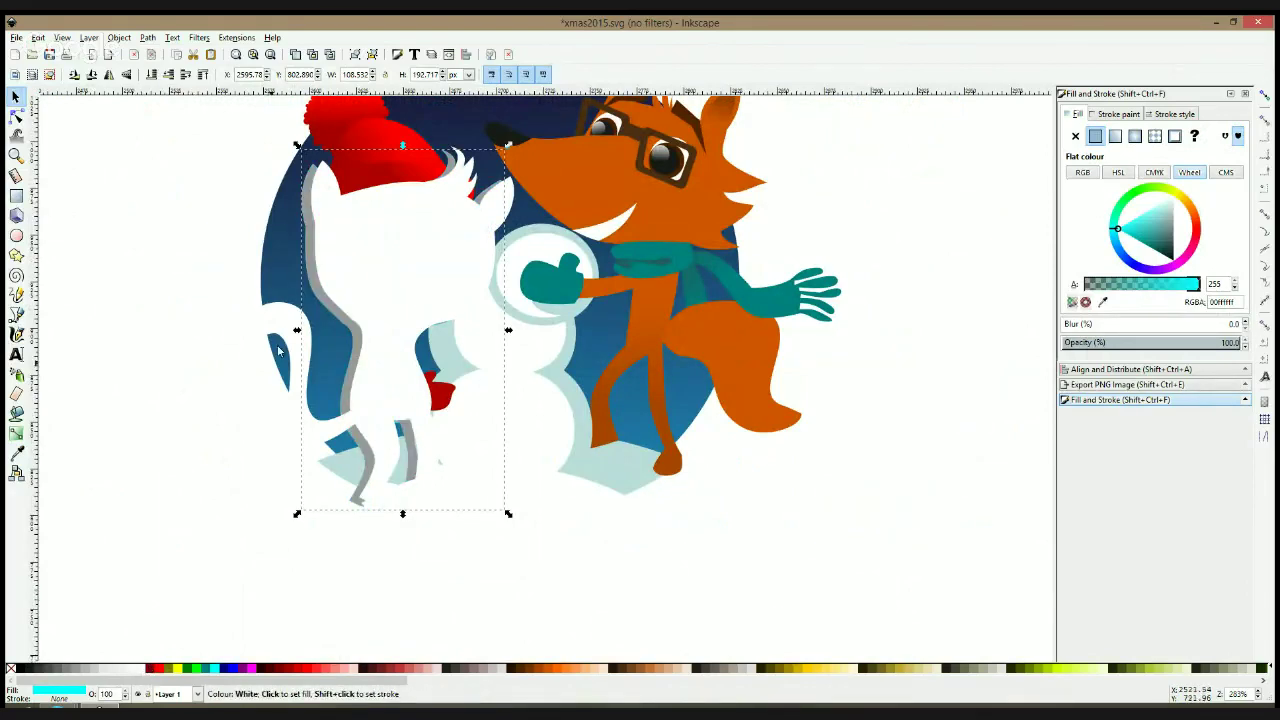
Subtract the offset white copy from the grey cat body to leave a grey shading strip along its edges
{"action": "left_click", "coordinate": [306, 246]}
{"action": "left_click", "coordinate": [331, 244], "text": "shift"}
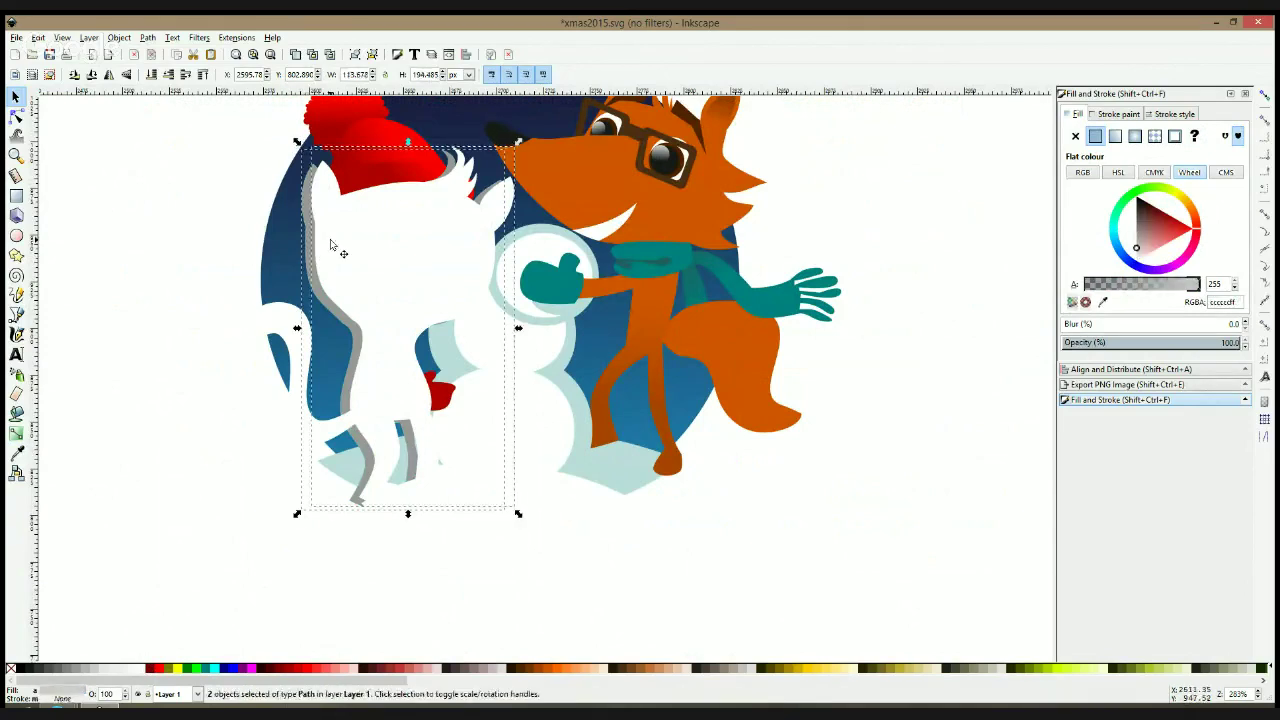
{"action": "key", "text": "ctrl+minus"}
{"action": "left_click", "coordinate": [210, 275]}
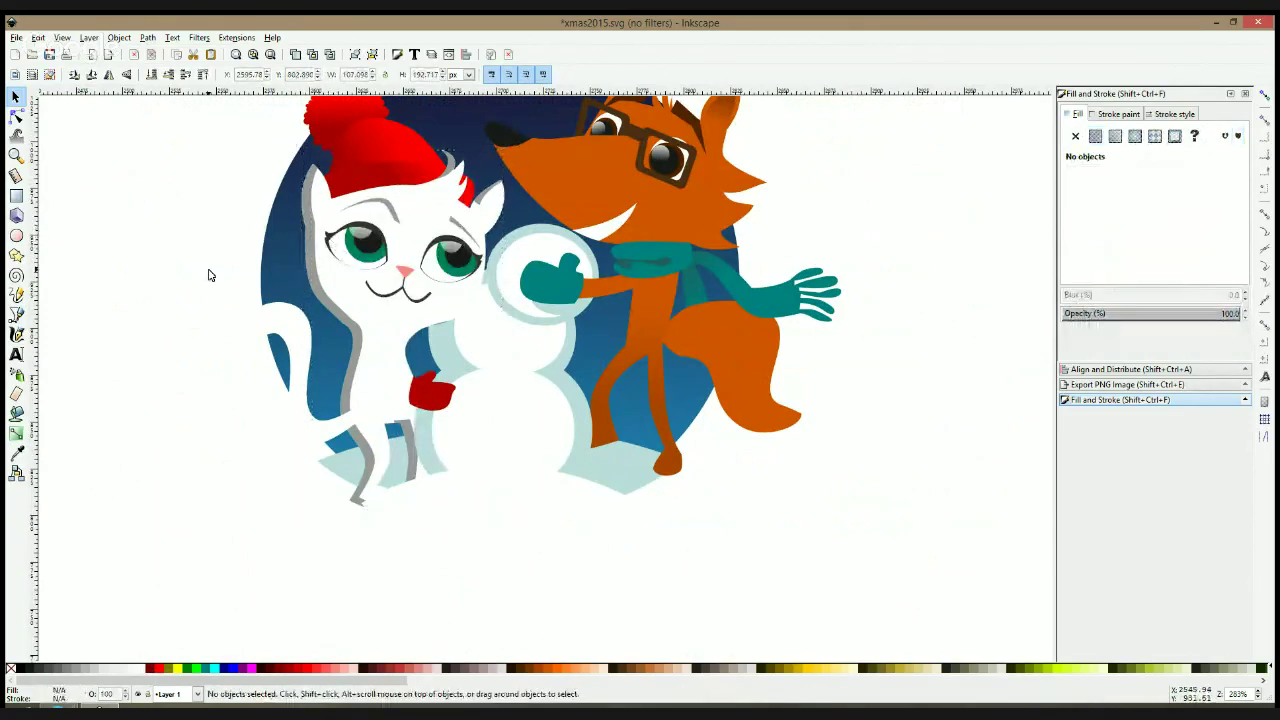
Fill the cat's tail with the grey sampled from the shading strip along the body
{"action": "left_click", "coordinate": [355, 345]}
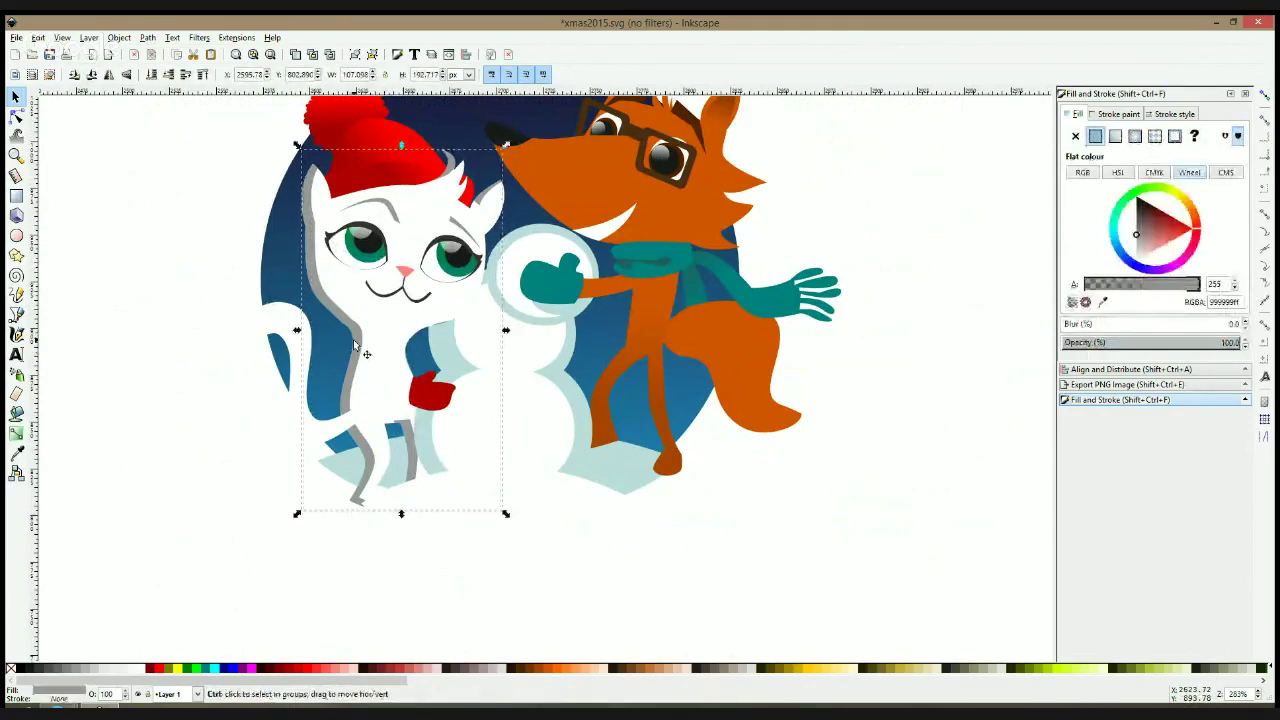
{"action": "scroll", "coordinate": [355, 345], "scroll_direction": "down", "scroll_amount": 1, "text": "ctrl"}
{"action": "left_click", "coordinate": [183, 374]}
{"action": "left_click", "coordinate": [316, 352]}
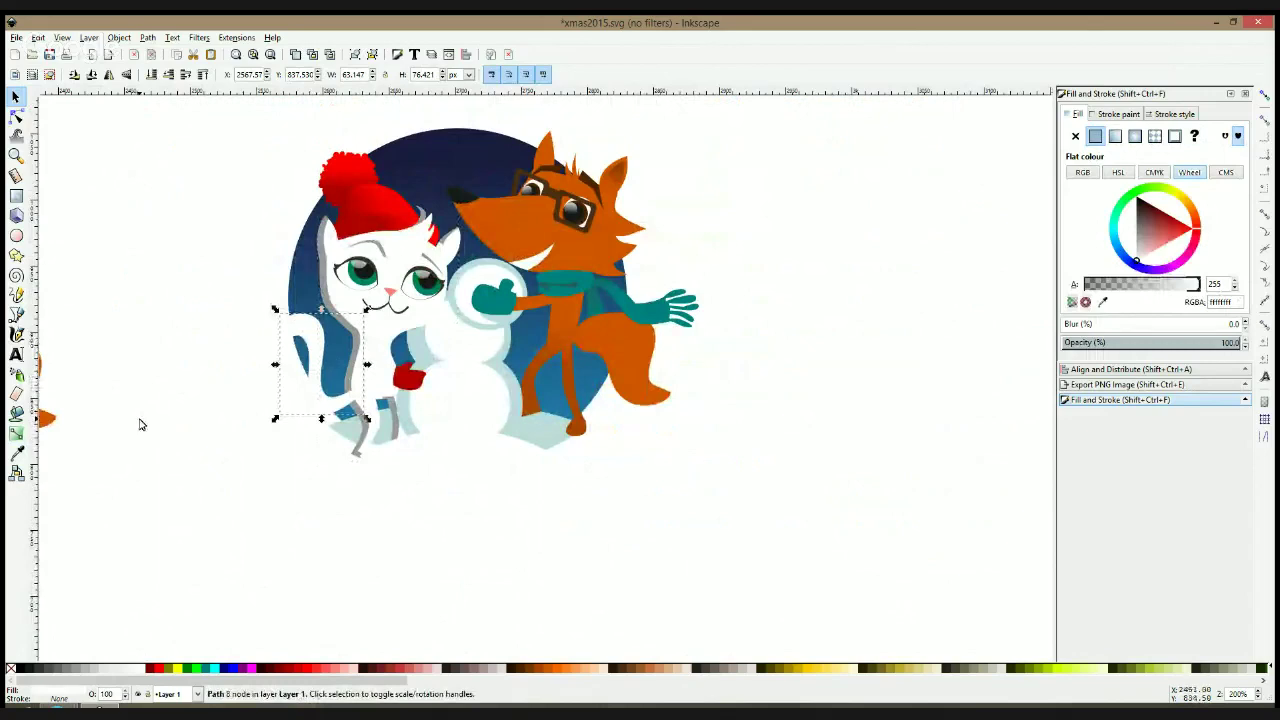
{"action": "left_click", "coordinate": [16, 452]}
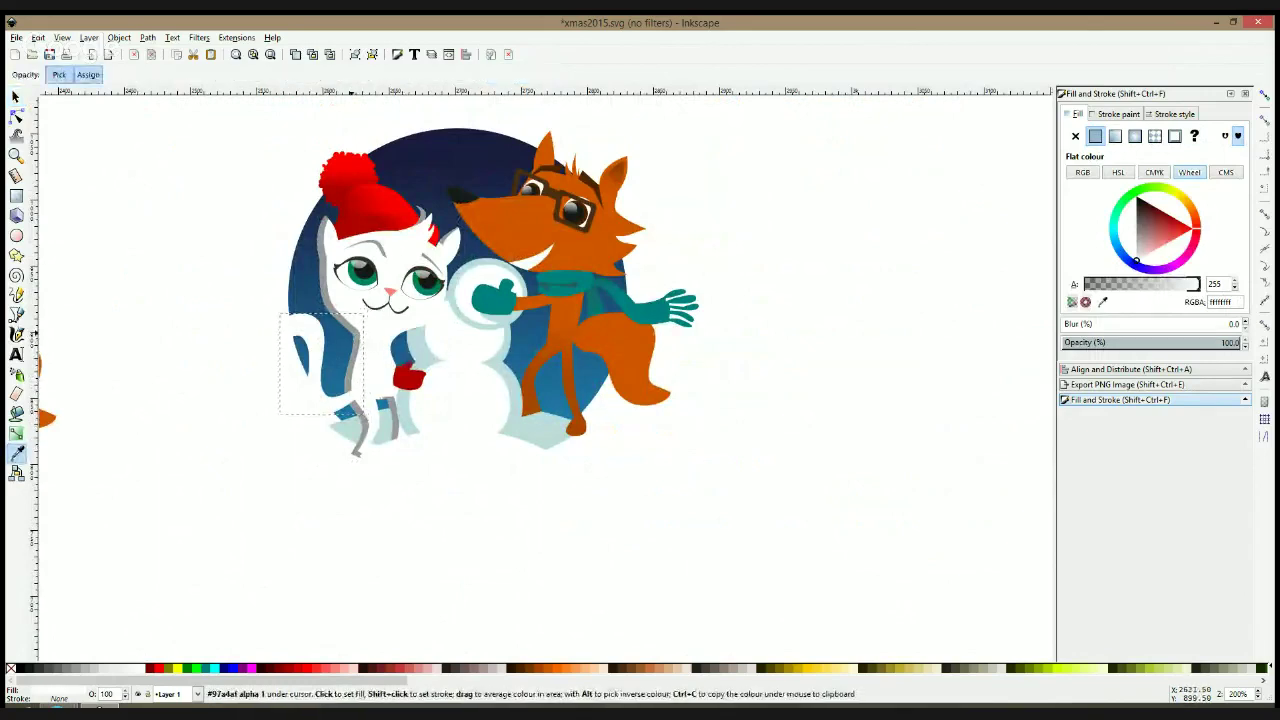
{"action": "left_click", "coordinate": [353, 336]}
{"action": "left_click_drag", "start_coordinate": [353, 336], "coordinate": [262, 518]}
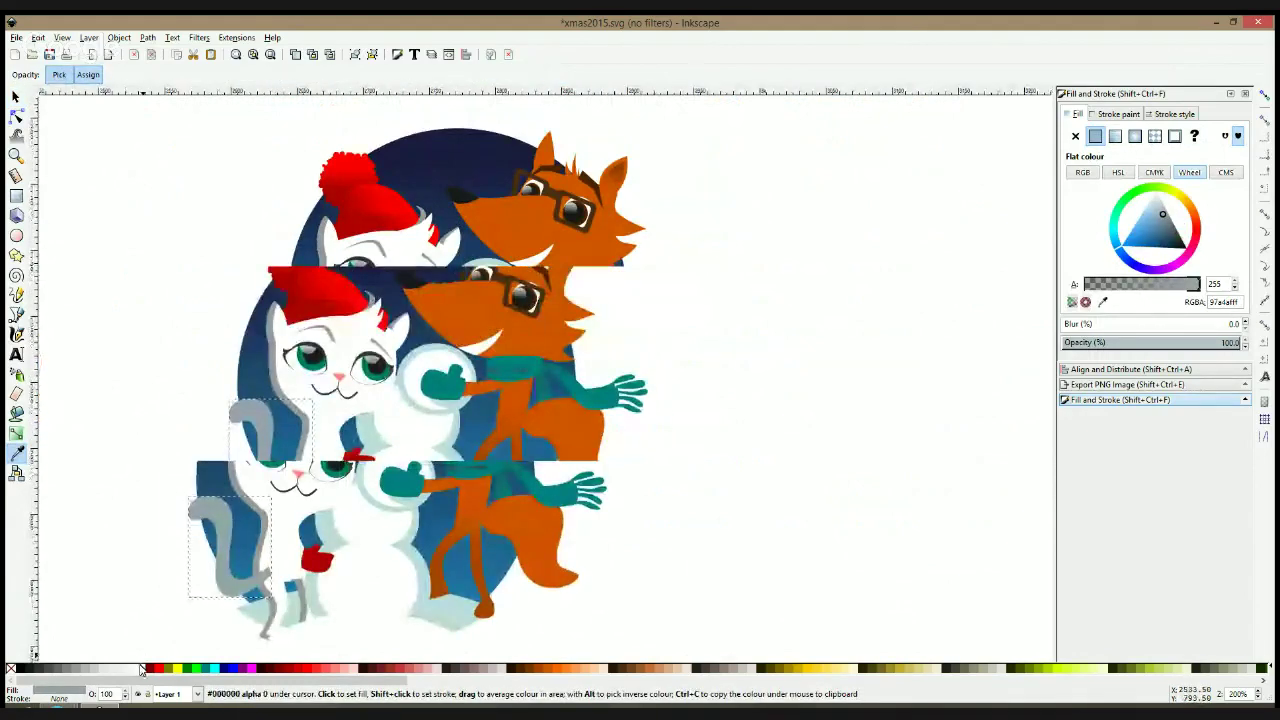
Make a white copy of the grey tail directly over it
{"action": "left_click", "coordinate": [142, 668]}
{"action": "scroll", "coordinate": [167, 622], "scroll_direction": "down", "scroll_amount": 1}
{"action": "key", "text": "s"}
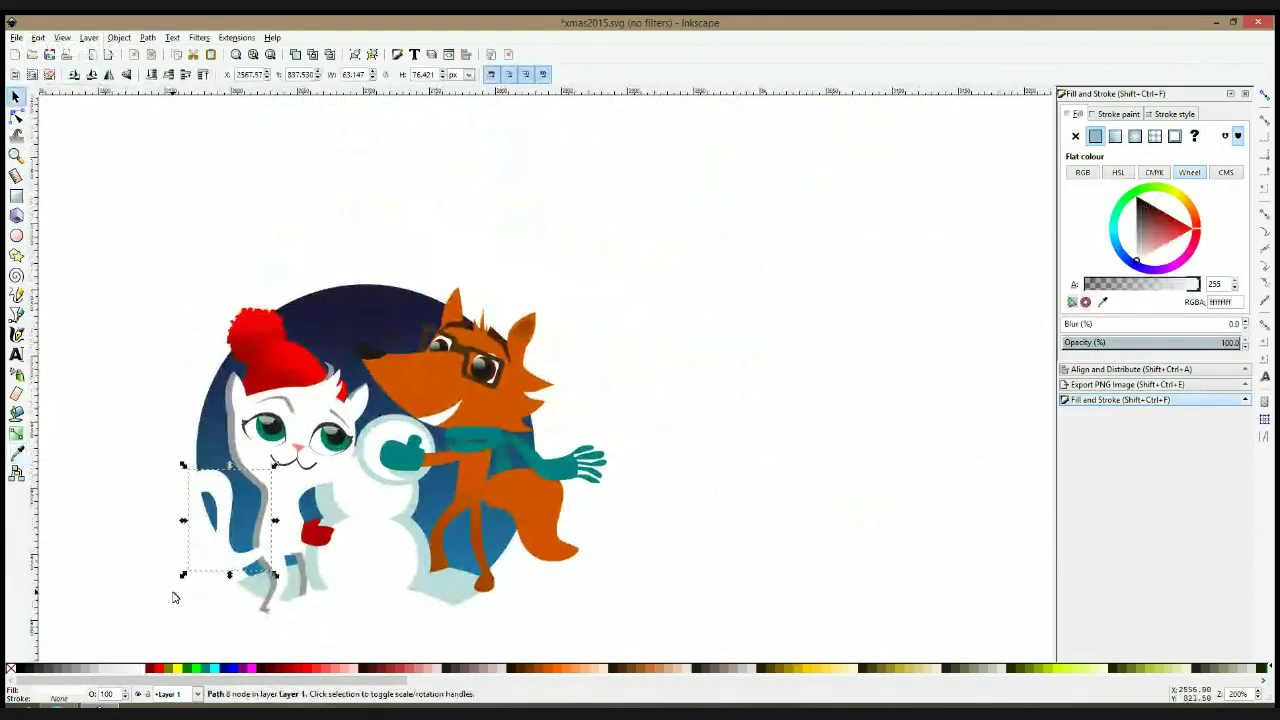
{"action": "scroll", "coordinate": [225, 508], "scroll_direction": "up", "scroll_amount": 2}
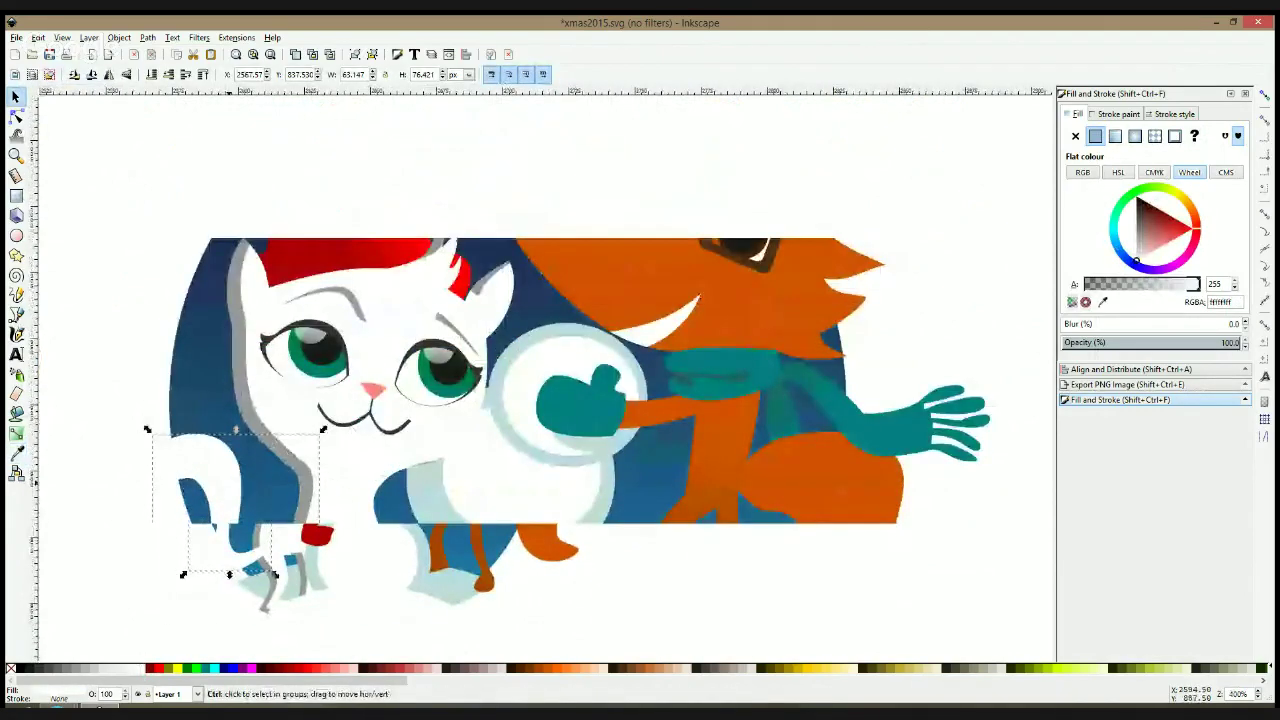
Offset the white tail copy 4 px up and 4 px right, and subtract it from the grey tail to leave a shading strip
{"action": "key", "text": "Up"}
{"action": "key", "text": "Up"}
{"action": "key", "text": "Right"}
{"action": "key", "text": "Right"}
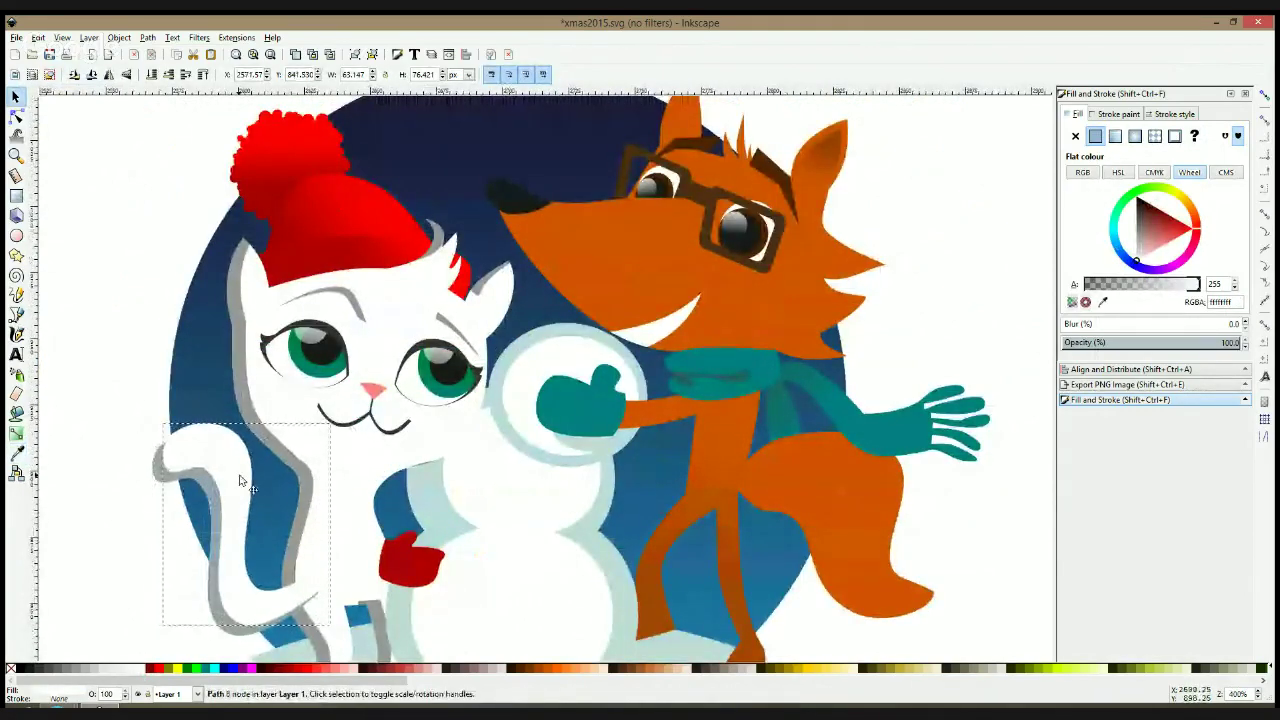
{"action": "left_click", "coordinate": [205, 490]}
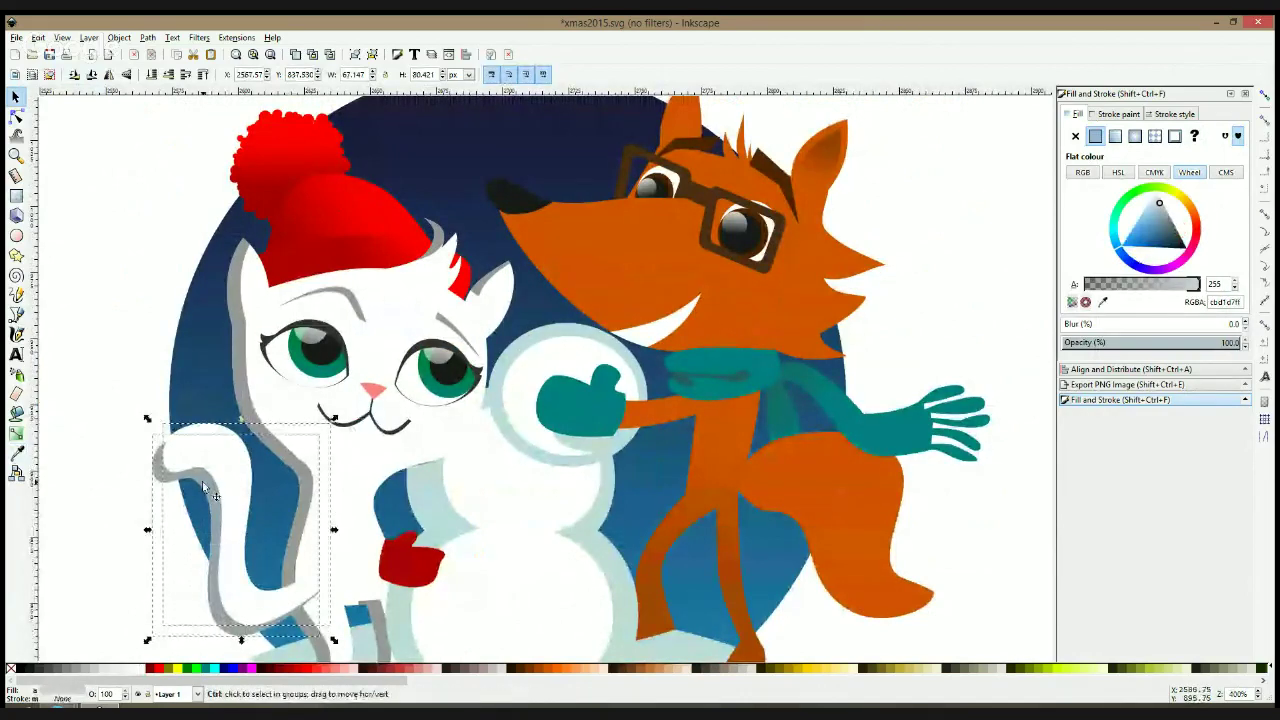
{"action": "left_click", "coordinate": [203, 486], "text": "ctrl"}
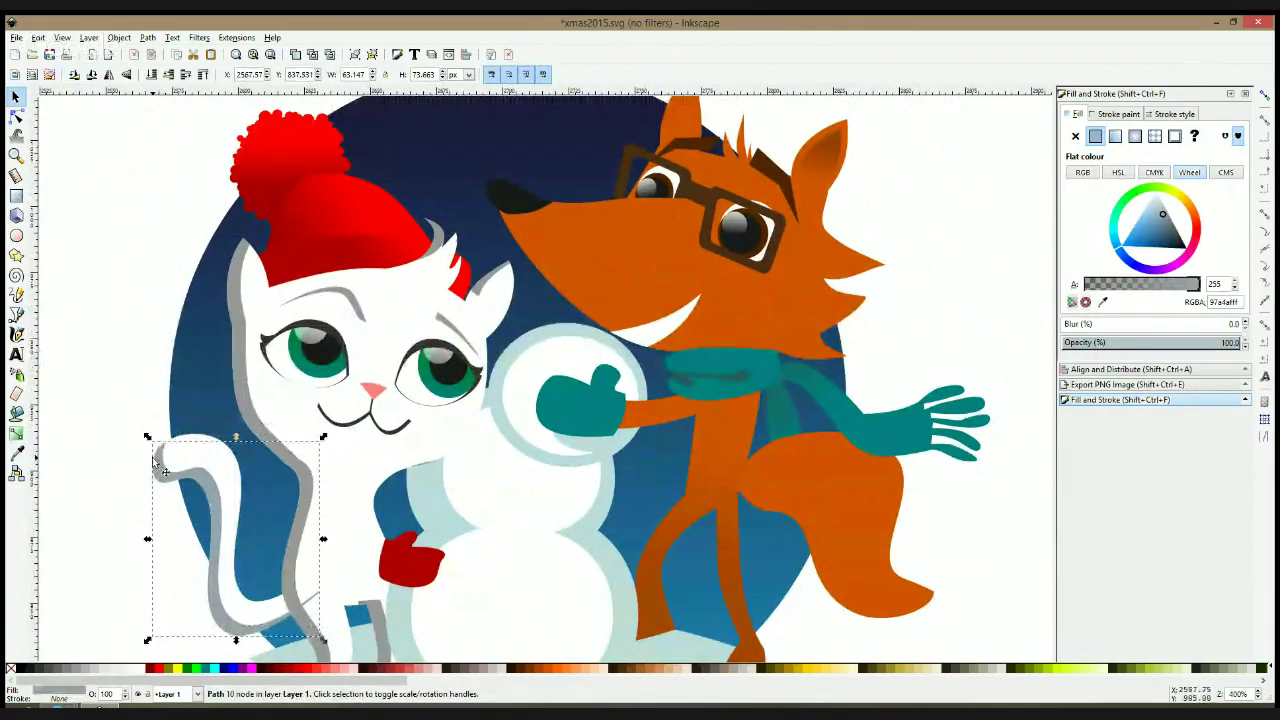
Lighten both the tail and body shading strips to the light grey dadada
{"action": "left_click", "coordinate": [241, 403], "text": "shift"}
{"action": "left_click", "coordinate": [16, 454]}
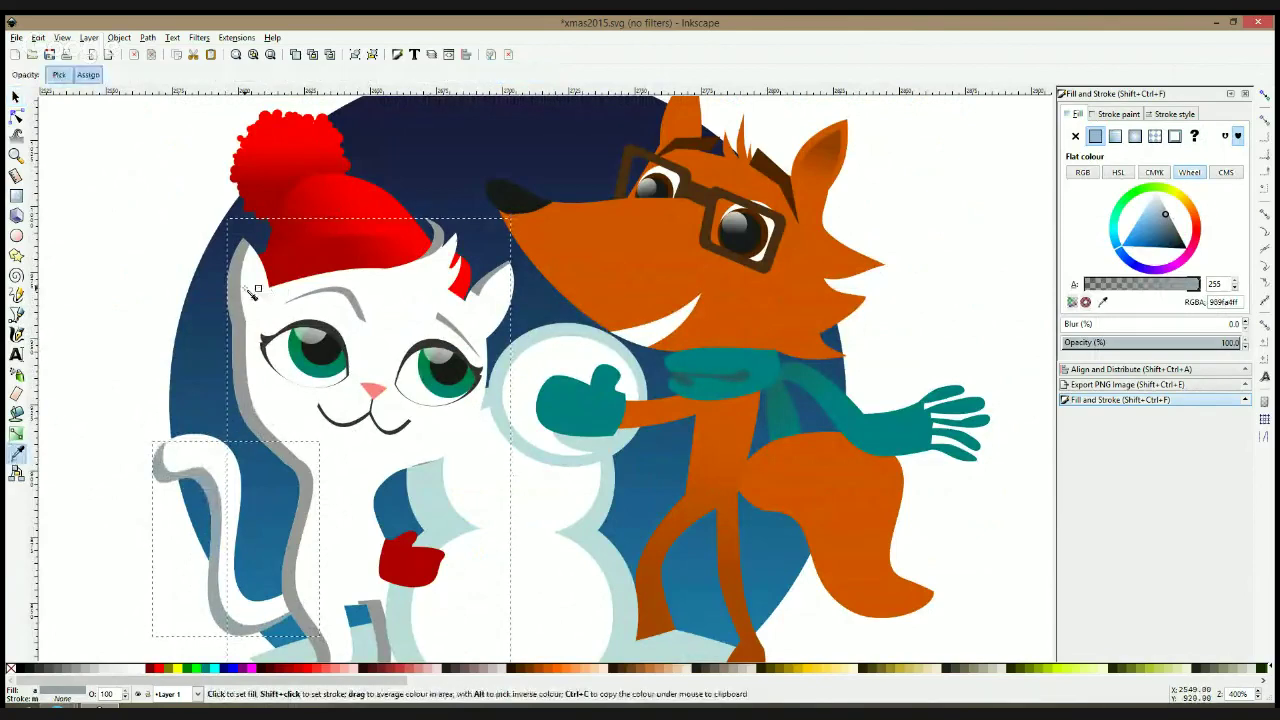
{"action": "left_click_drag", "start_coordinate": [247, 292], "coordinate": [248, 318]}
{"action": "key", "text": "s"}
{"action": "scroll", "coordinate": [247, 322], "scroll_direction": "down", "scroll_amount": 2}
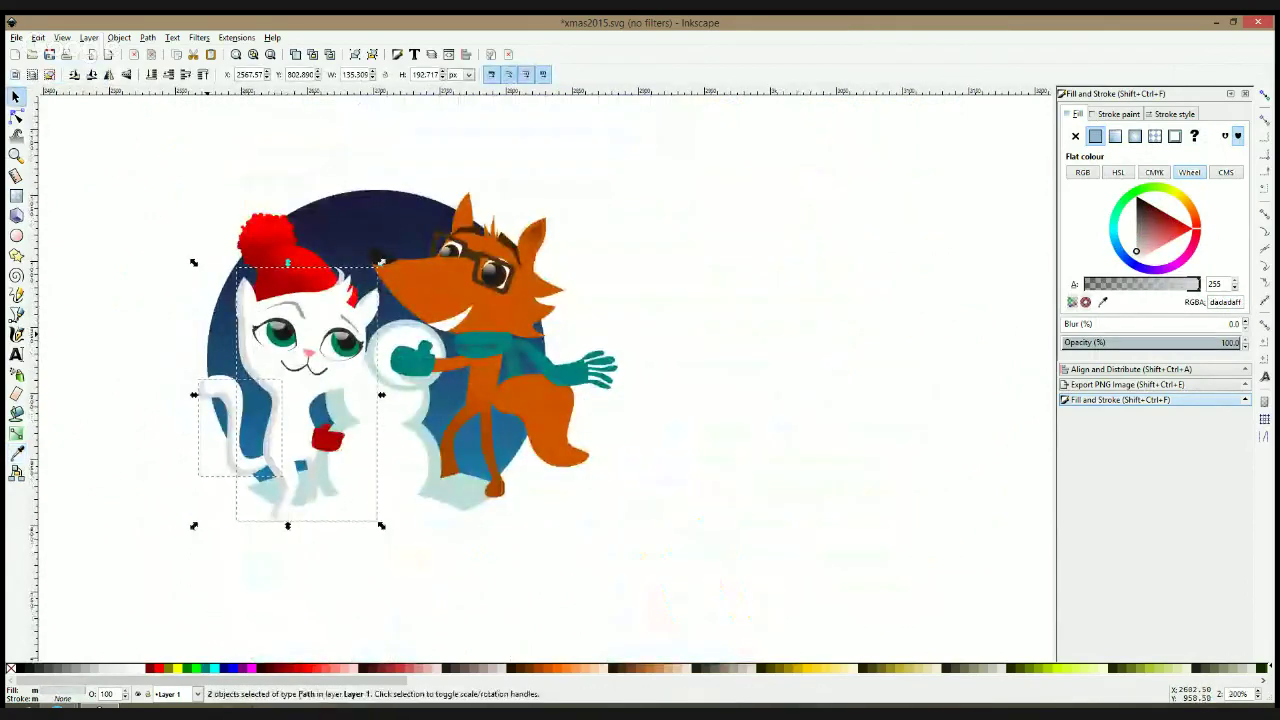
{"action": "left_click", "coordinate": [157, 466]}
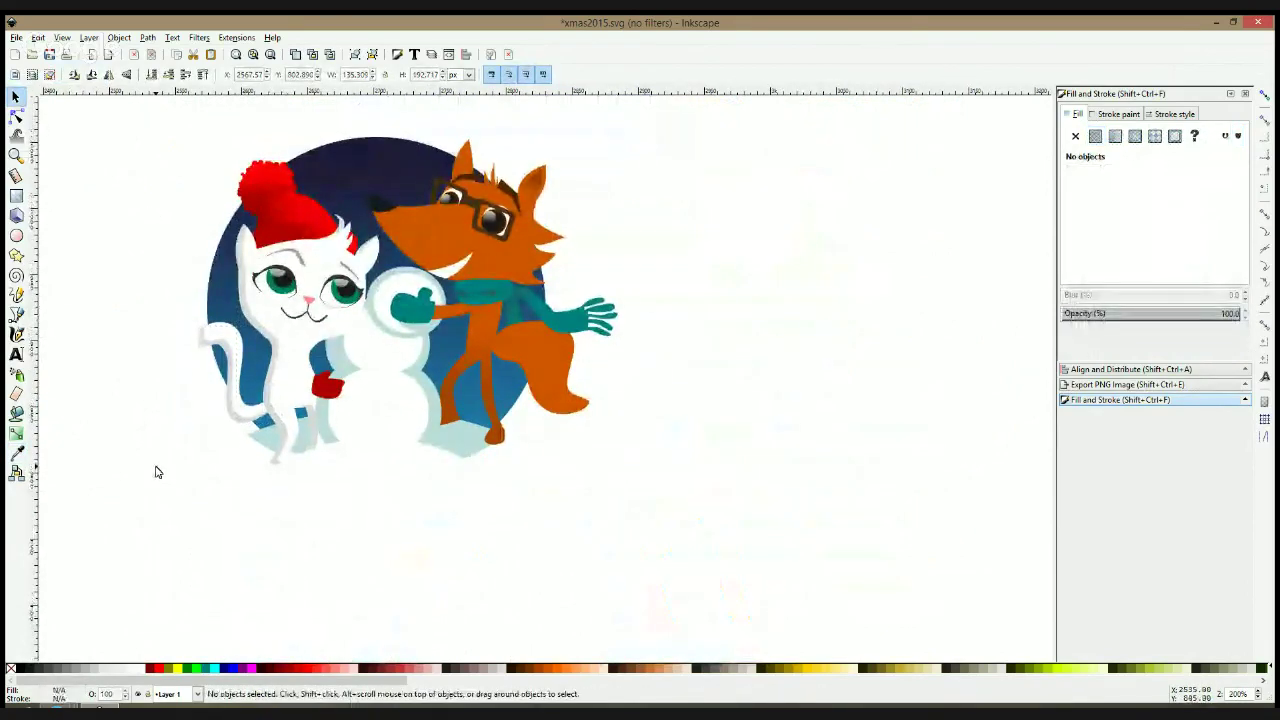
Delete the nodes of the body shading path that cover the cat's hair tuft
{"action": "scroll", "coordinate": [304, 306], "scroll_direction": "up", "scroll_amount": 2}
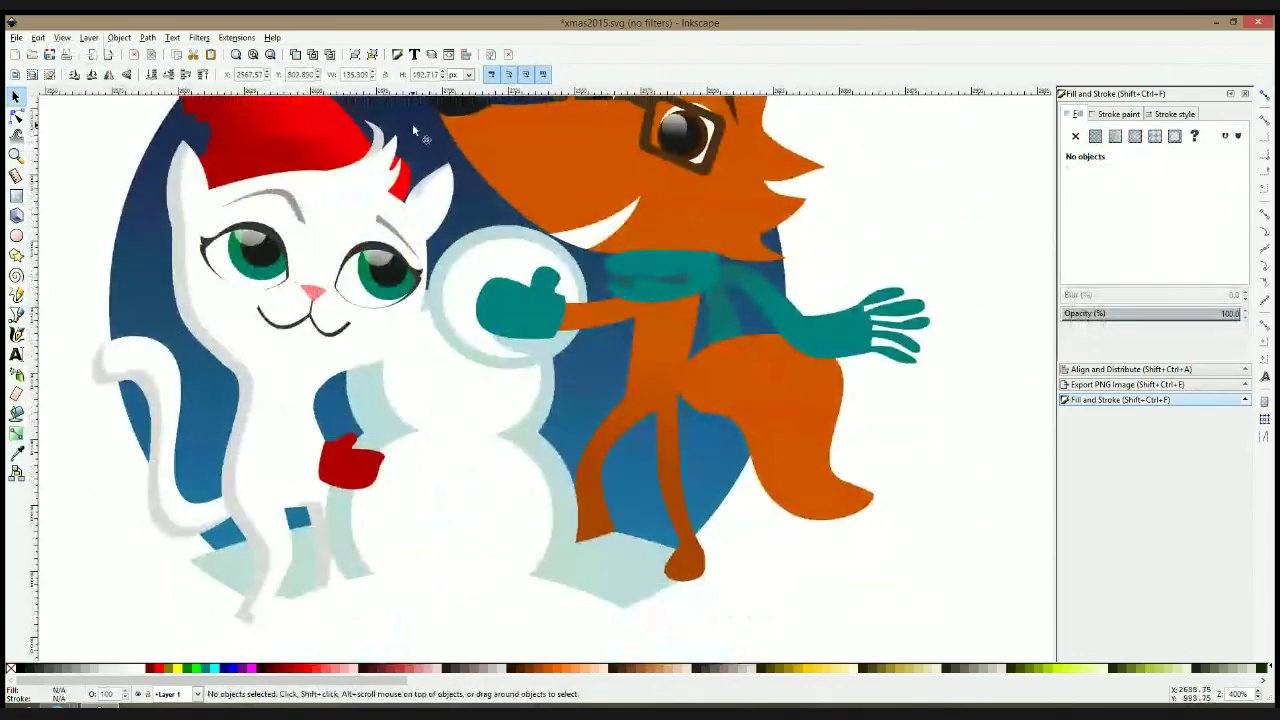
{"action": "left_click", "coordinate": [16, 116]}
{"action": "left_click", "coordinate": [430, 185]}
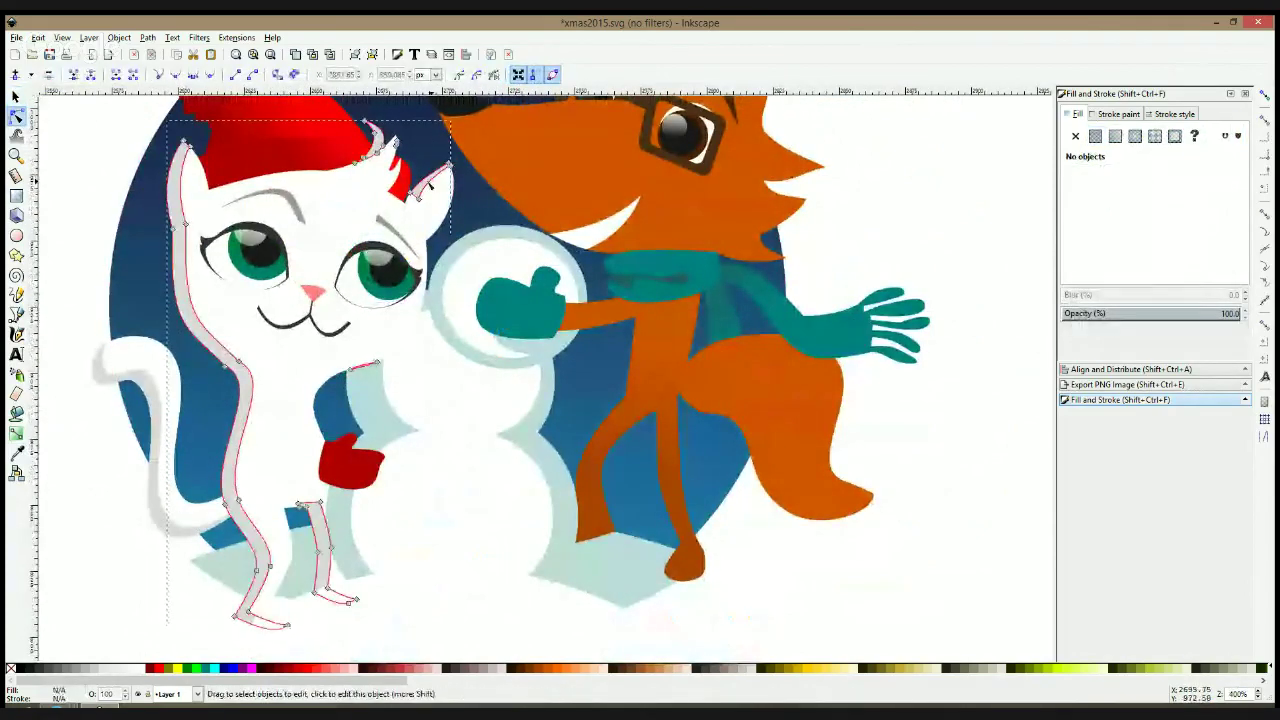
{"action": "scroll", "coordinate": [430, 185], "scroll_direction": "up", "scroll_amount": 2}
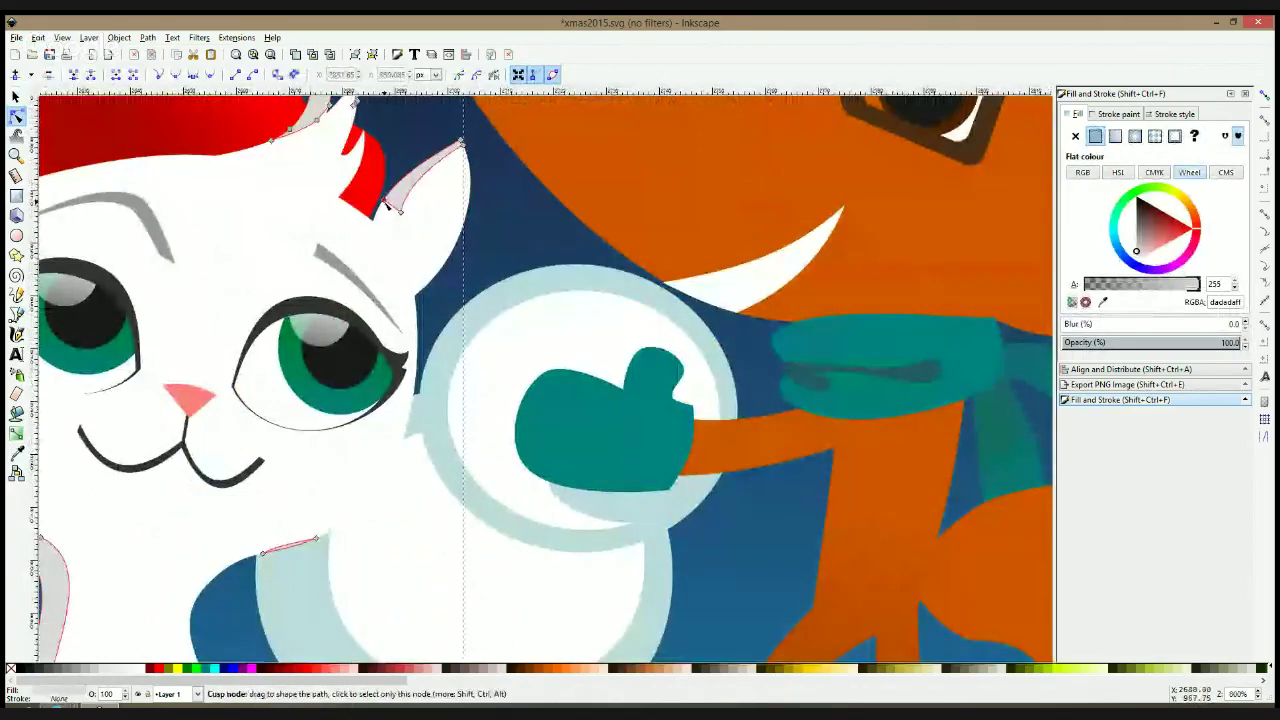
{"action": "mouse_move", "coordinate": [385, 203]}
{"action": "left_mouse_down"}
{"action": "mouse_move", "coordinate": [374, 220]}
{"action": "mouse_move", "coordinate": [396, 184]}
{"action": "mouse_move", "coordinate": [385, 235]}
{"action": "mouse_move", "coordinate": [229, 390]}
{"action": "left_mouse_up"}
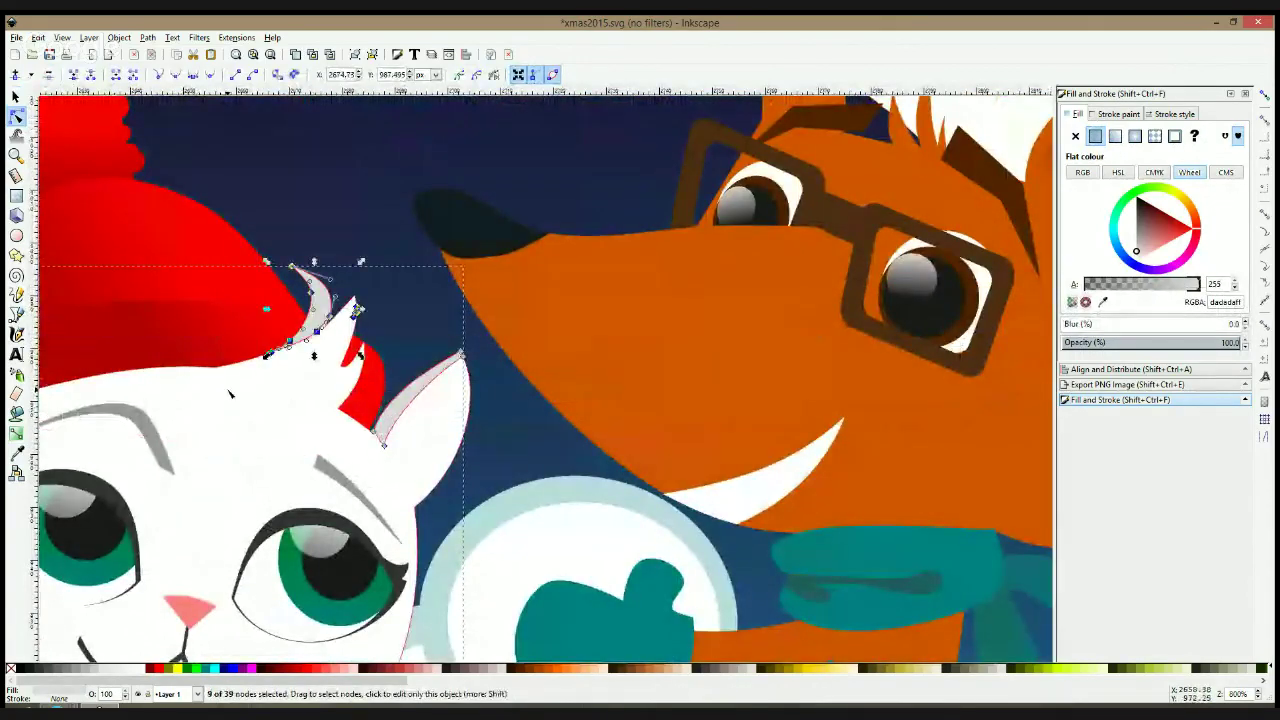
{"action": "key", "text": "Delete"}
{"action": "scroll", "coordinate": [440, 287], "scroll_direction": "down", "scroll_amount": 3}
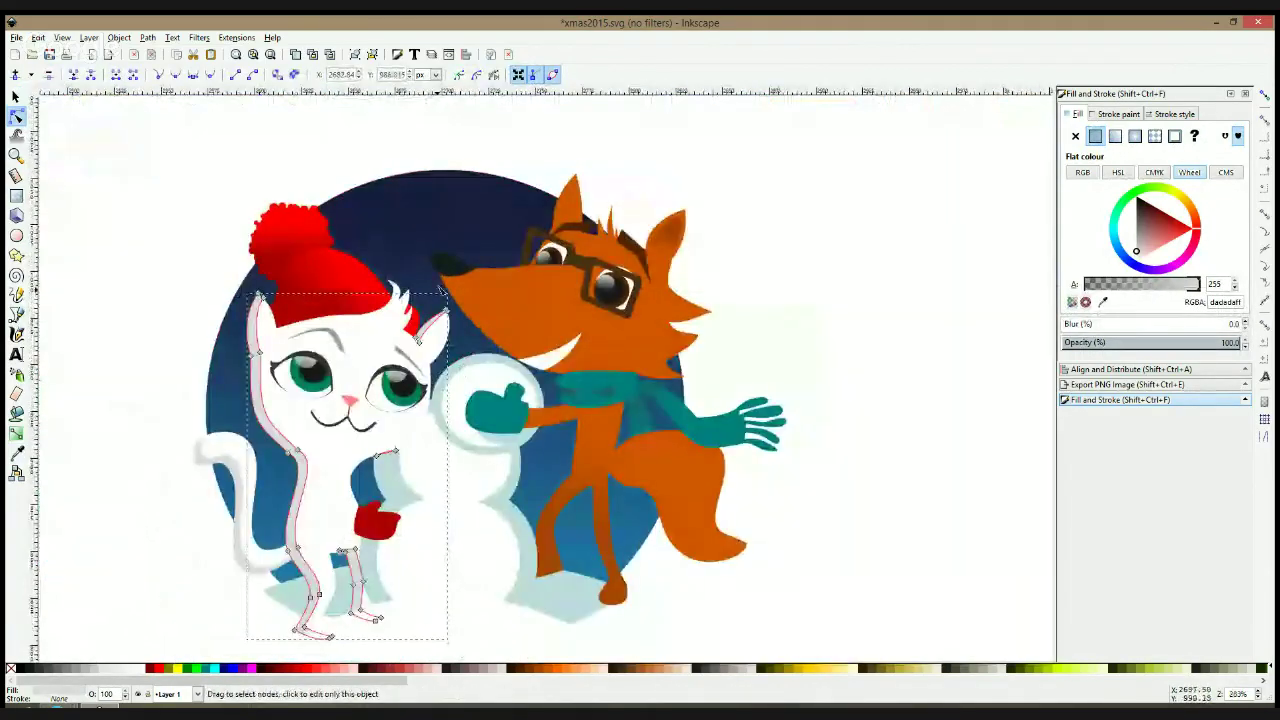
{"action": "left_click", "coordinate": [811, 296]}
Draw a closed, jagged light grey shading shape over the base of the cat's hair tuft
{"action": "left_click", "coordinate": [16, 313]}
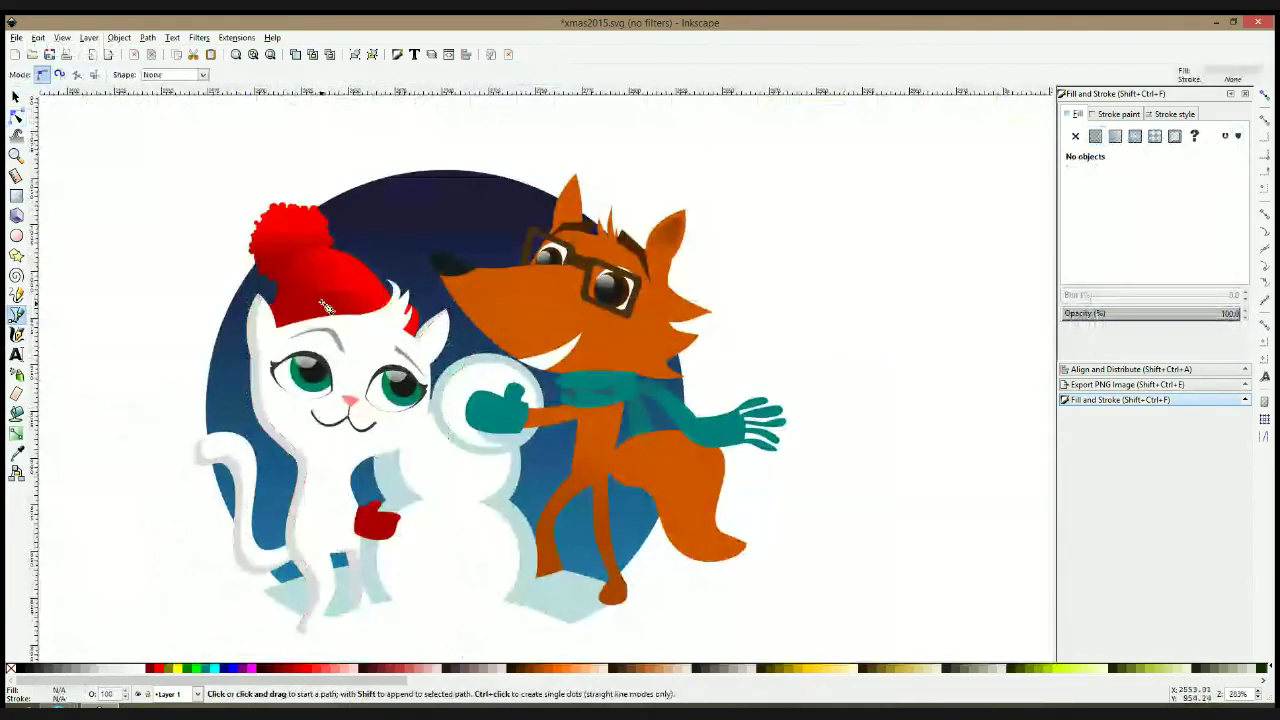
{"action": "scroll", "coordinate": [332, 298], "scroll_direction": "up", "scroll_amount": 3}
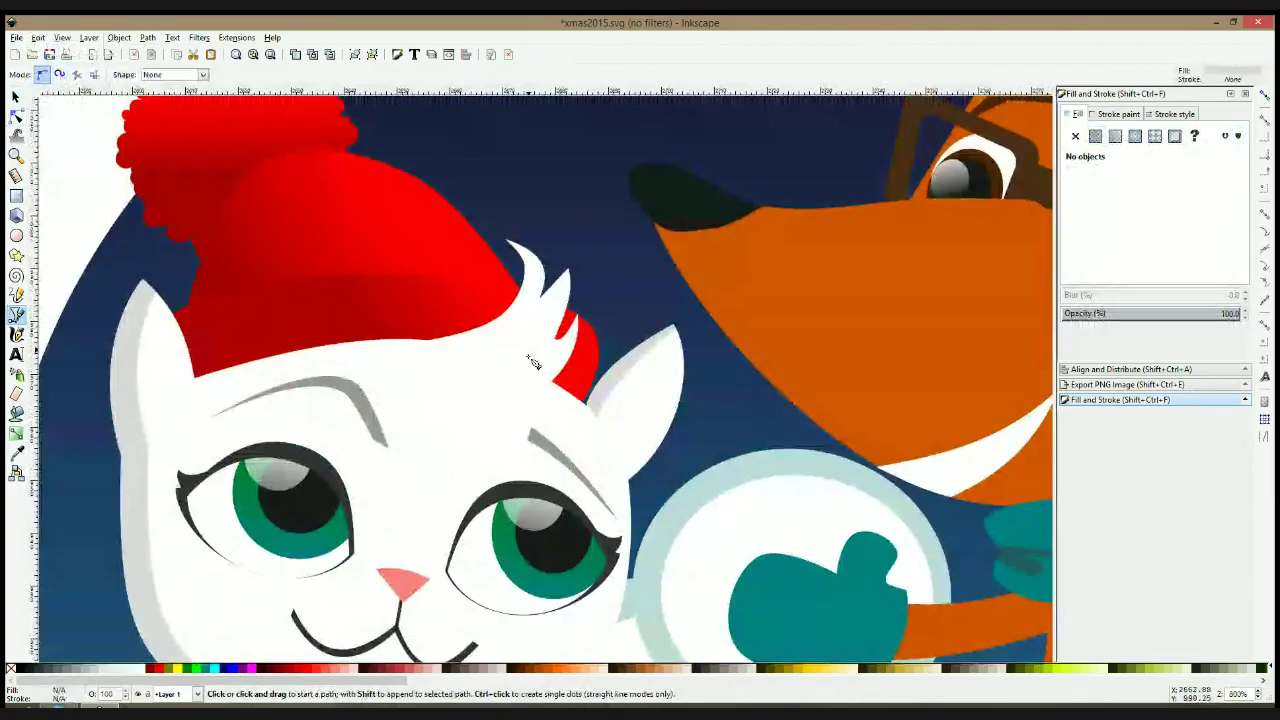
{"action": "left_click", "coordinate": [533, 290]}
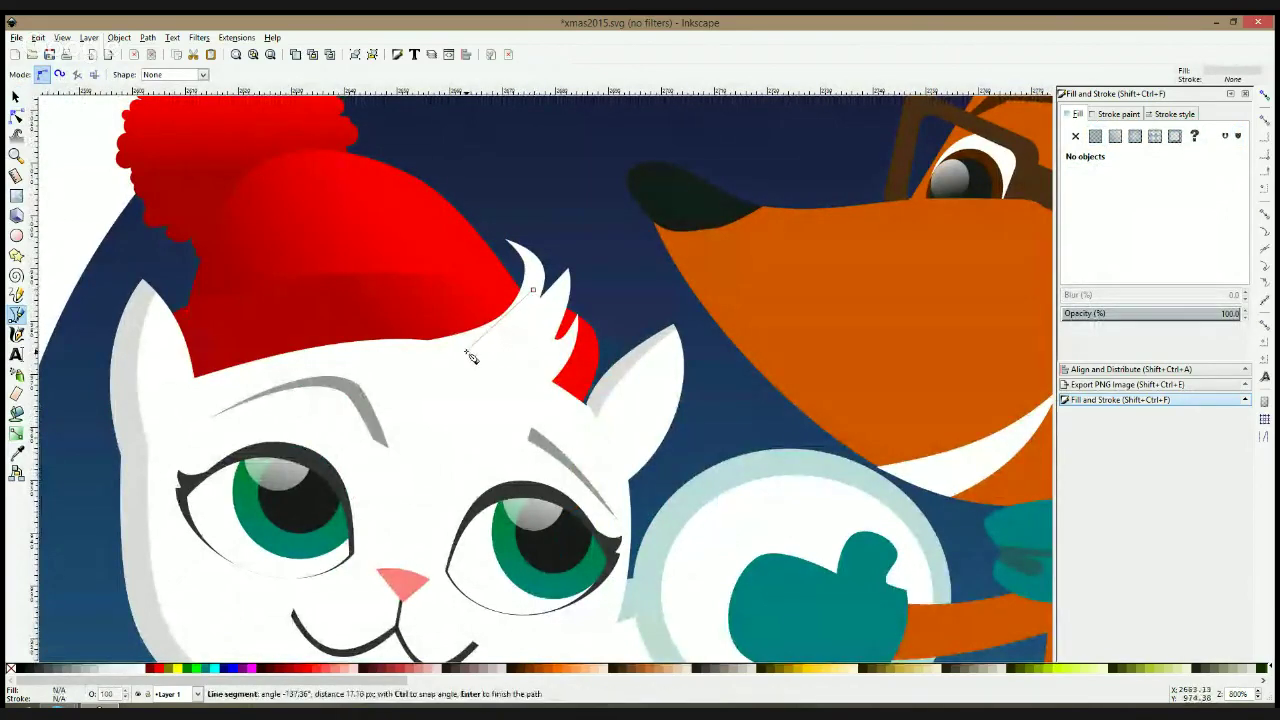
{"action": "left_click", "coordinate": [467, 351]}
{"action": "left_click", "coordinate": [540, 378]}
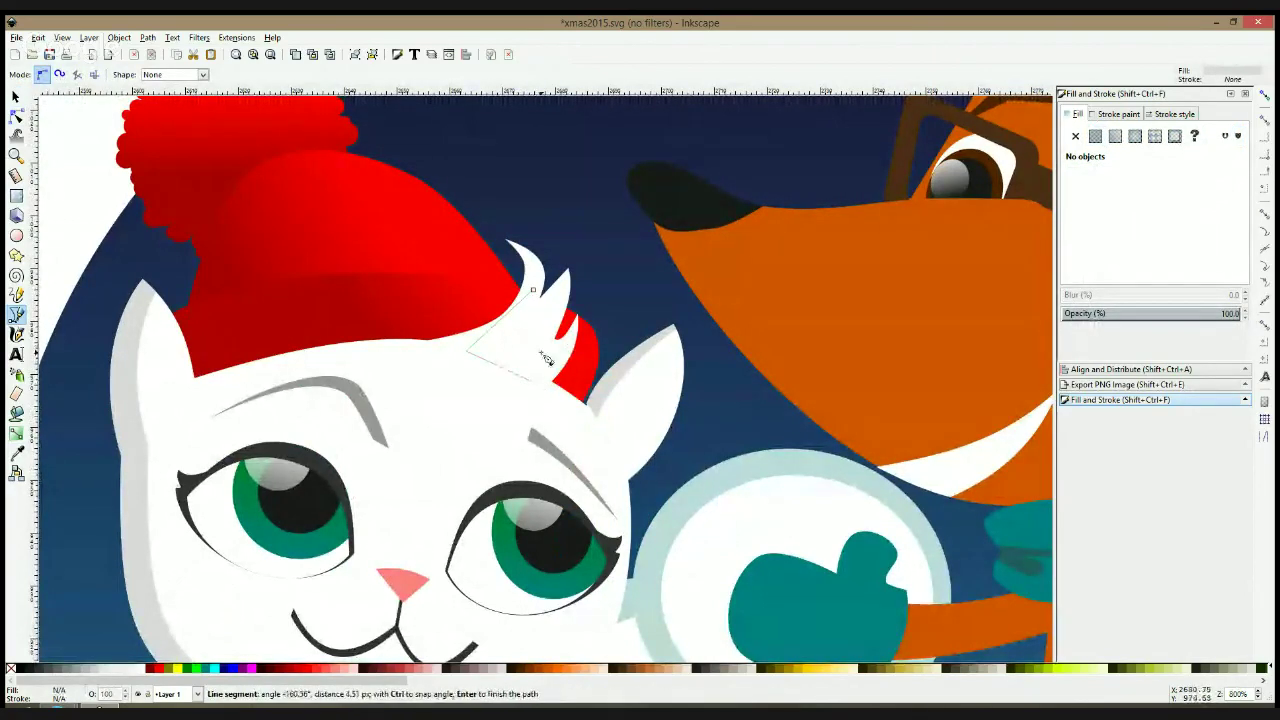
{"action": "left_click", "coordinate": [567, 298]}
{"action": "left_click", "coordinate": [535, 292]}
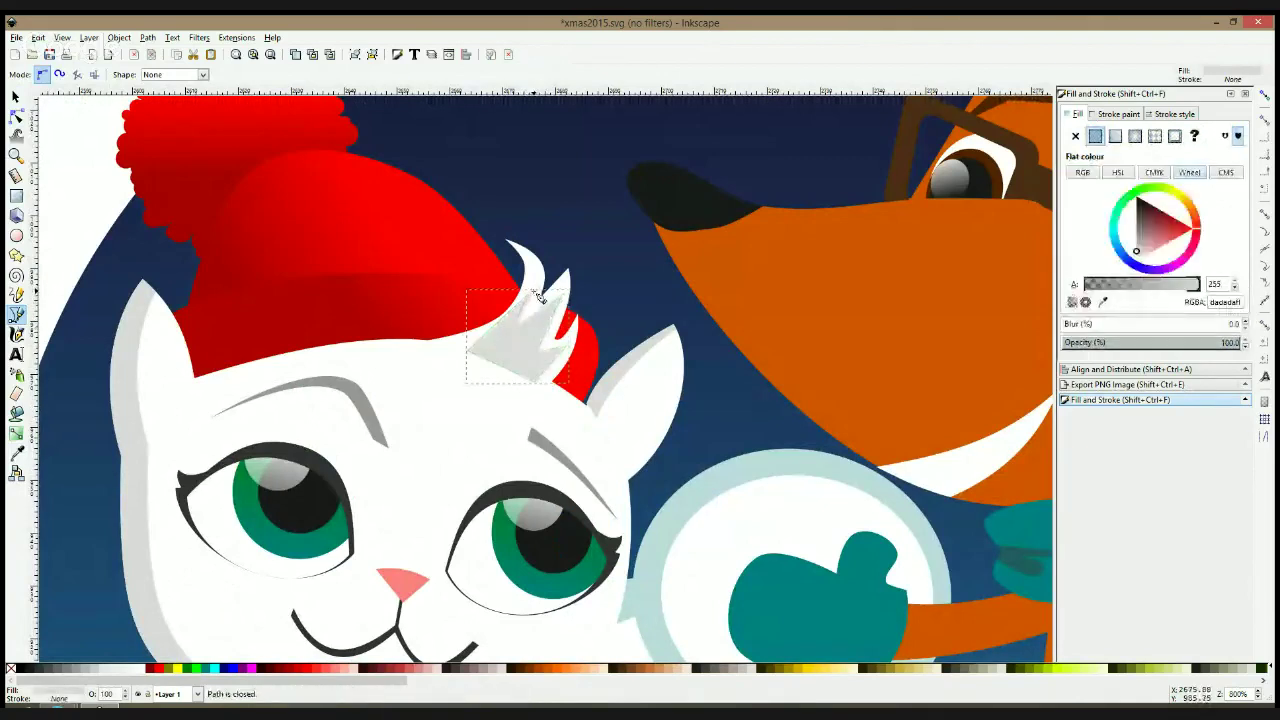
Reshape the hair shading's nodes and segments so its edges curve along the tuft's strands
{"action": "left_click", "coordinate": [16, 116]}
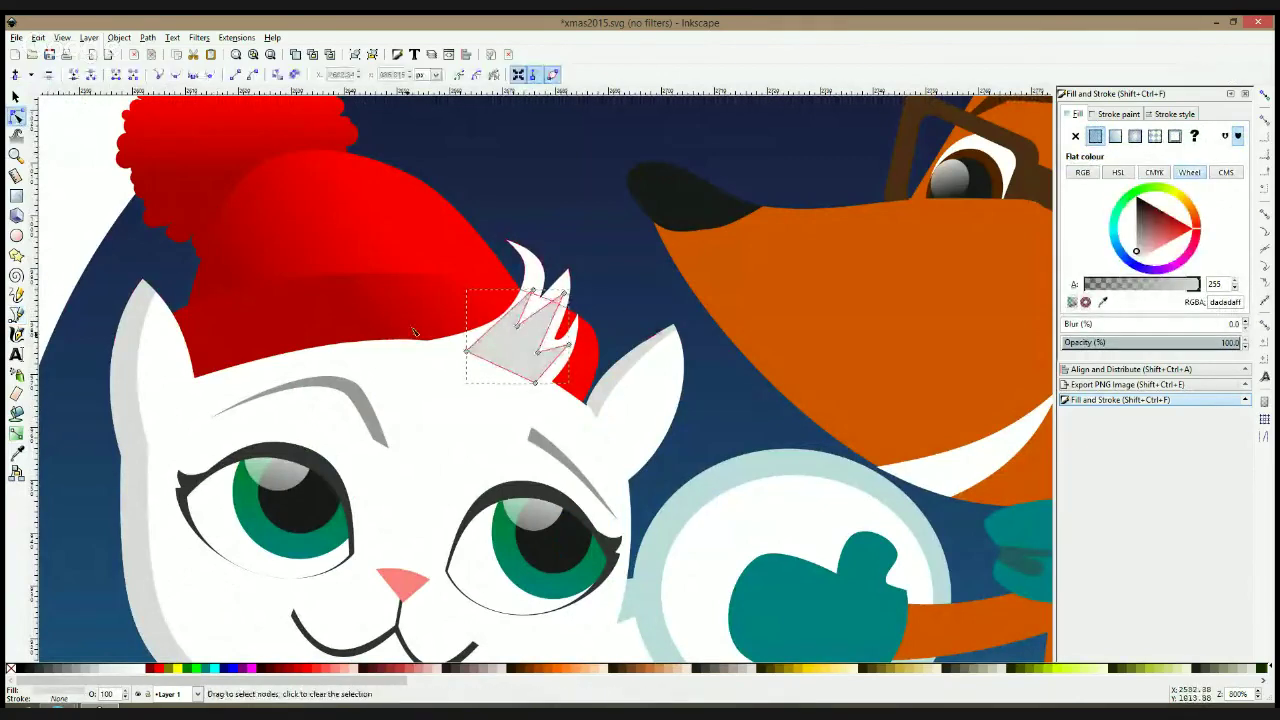
{"action": "left_click_drag", "start_coordinate": [536, 382], "coordinate": [544, 376]}
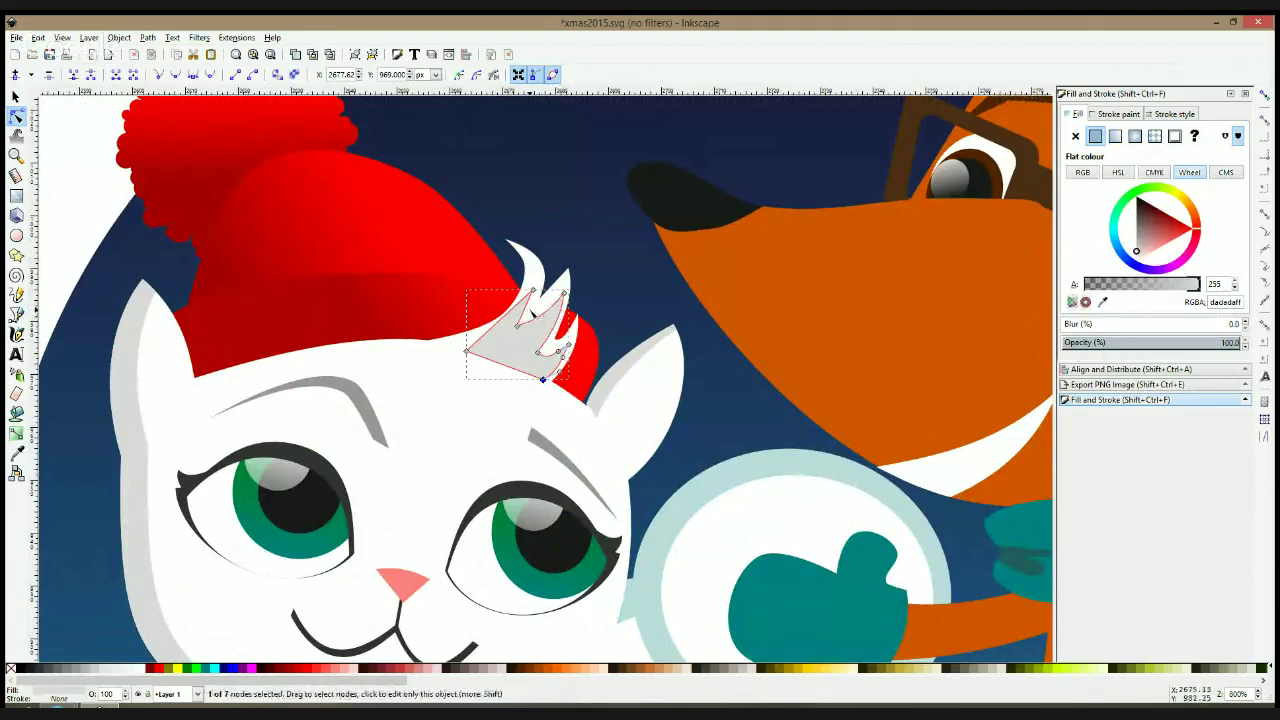
{"action": "left_click_drag", "start_coordinate": [521, 323], "coordinate": [523, 327]}
{"action": "left_click", "coordinate": [631, 314]}
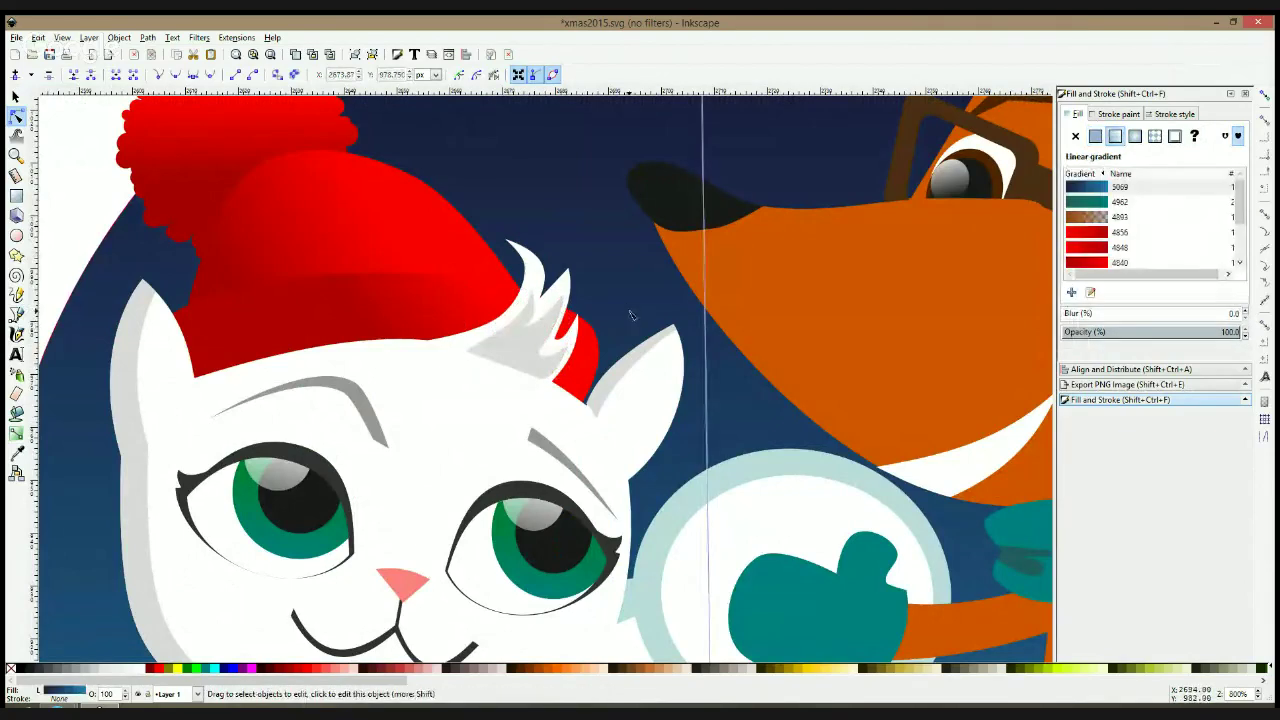
Apply a linear gradient to the hair shading that fades to transparent toward the cat's forehead
{"action": "left_click", "coordinate": [506, 354]}
{"action": "left_click", "coordinate": [16, 433]}
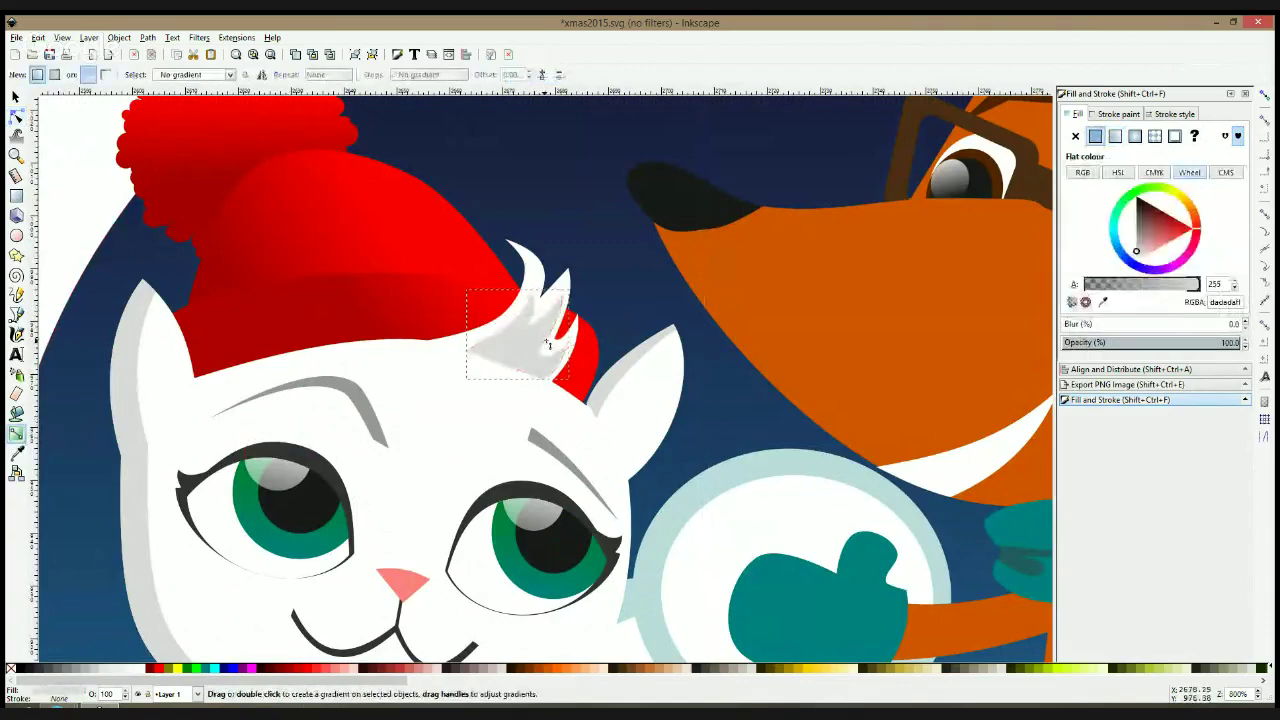
{"action": "left_click_drag", "start_coordinate": [544, 340], "coordinate": [504, 377]}
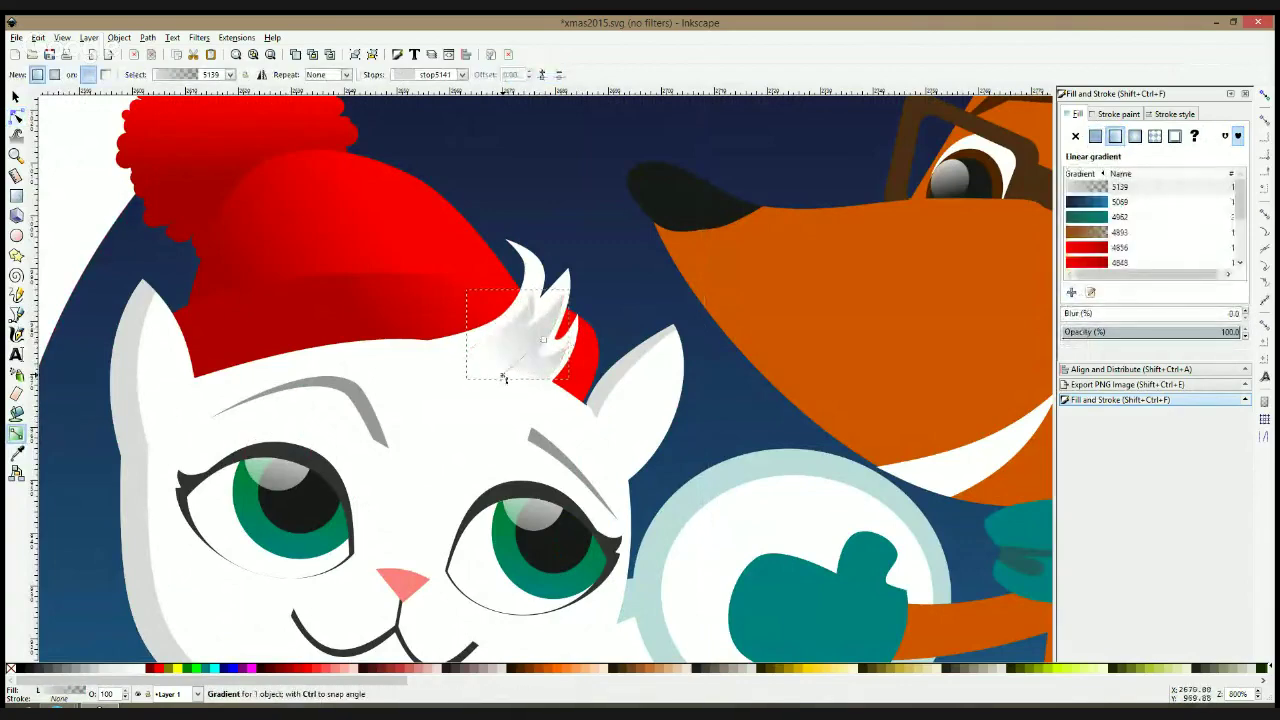
{"action": "scroll", "coordinate": [525, 366], "scroll_direction": "down", "scroll_amount": 2}
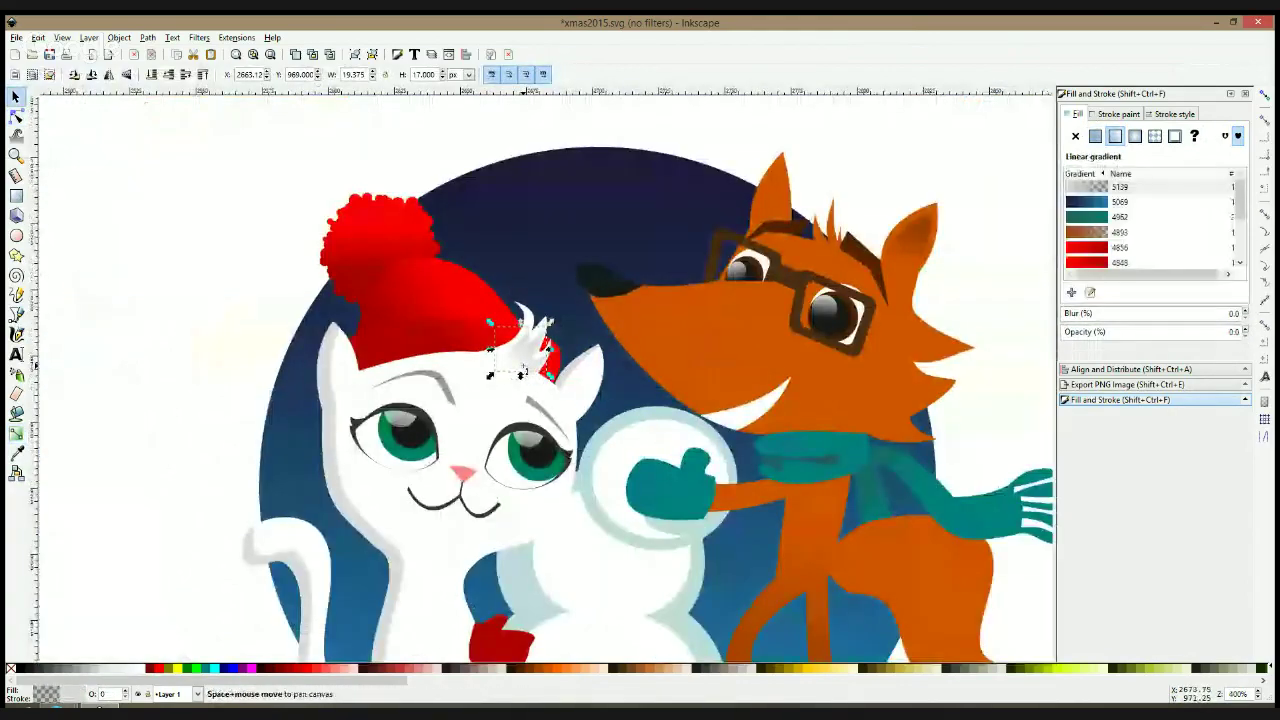
Duplicate the cat's white arm and fill the copy with the light grey dadada sampled from the tail shading
{"action": "key", "text": "s"}
{"action": "scroll", "coordinate": [242, 385], "scroll_direction": "down", "scroll_amount": 3}
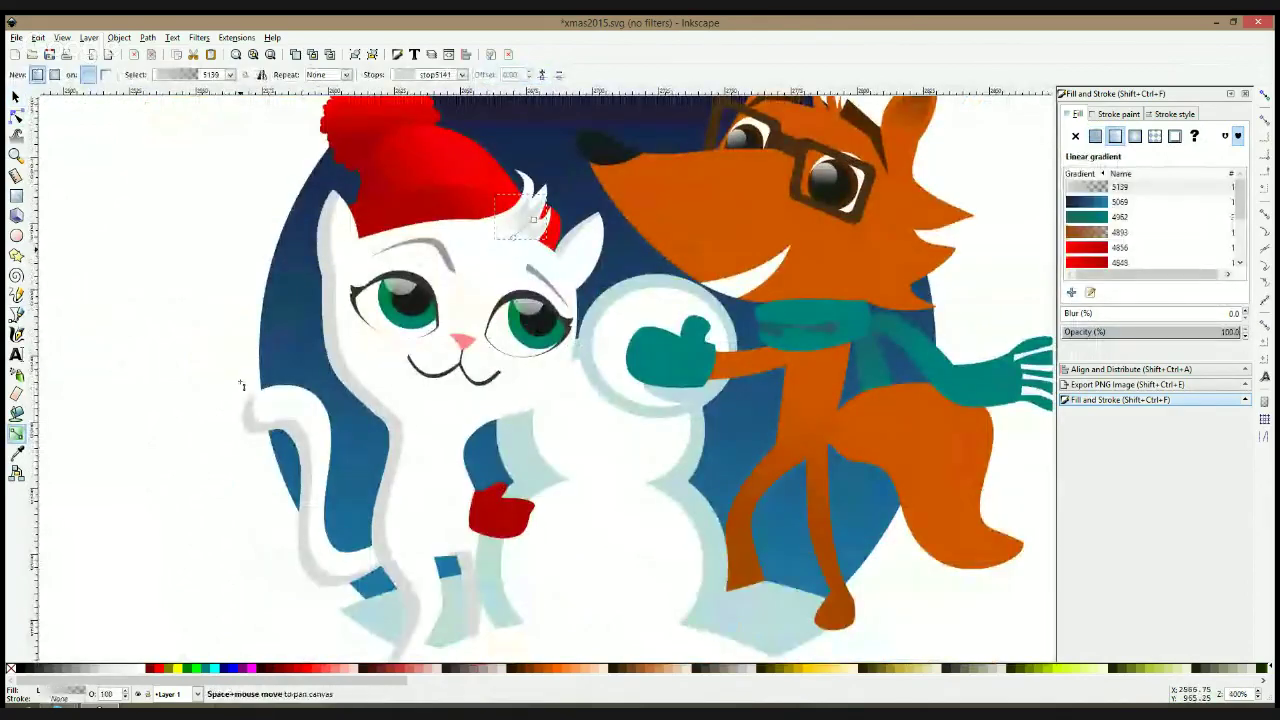
{"action": "left_click", "coordinate": [456, 483]}
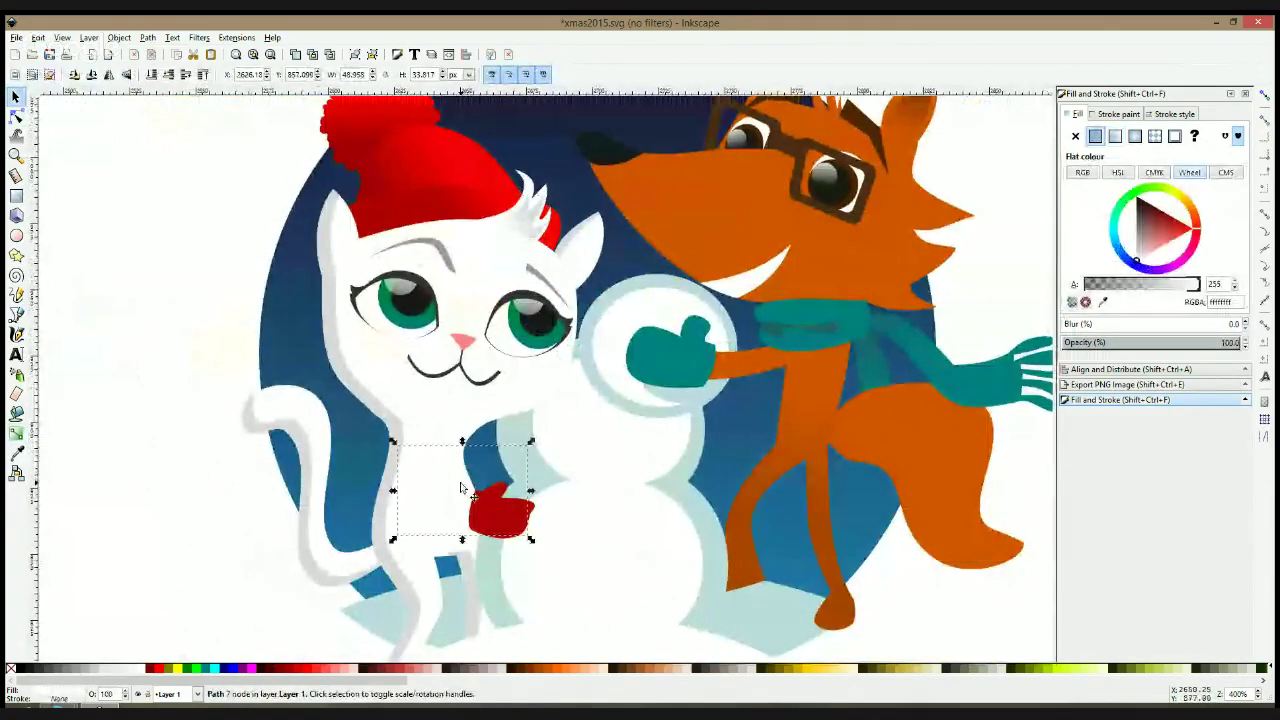
{"action": "key", "text": "ctrl+d"}
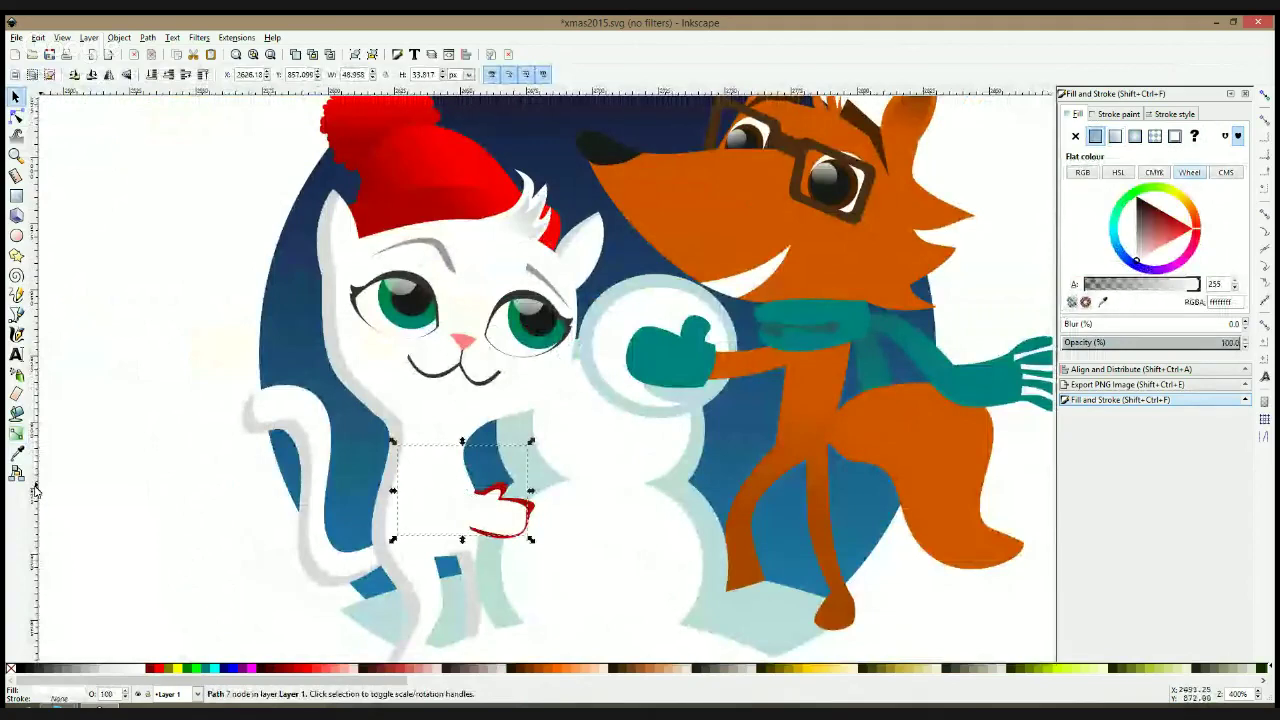
{"action": "left_click", "coordinate": [16, 452]}
{"action": "left_click", "coordinate": [300, 430]}
{"action": "key", "text": "s"}
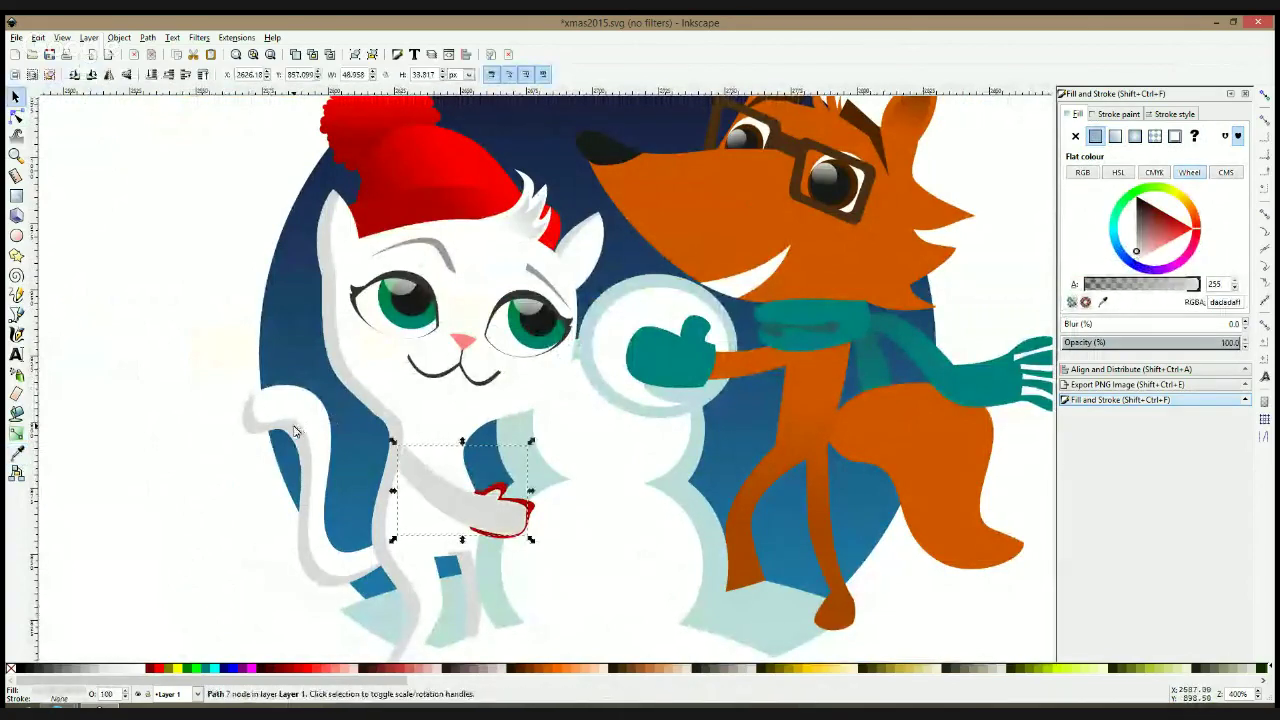
Lower the grey arm copy behind the mitten and white arm, and shift it 4 px down as a shadow under the arm
{"action": "key", "text": "Page_Down"}
{"action": "key", "text": "Page_Down"}
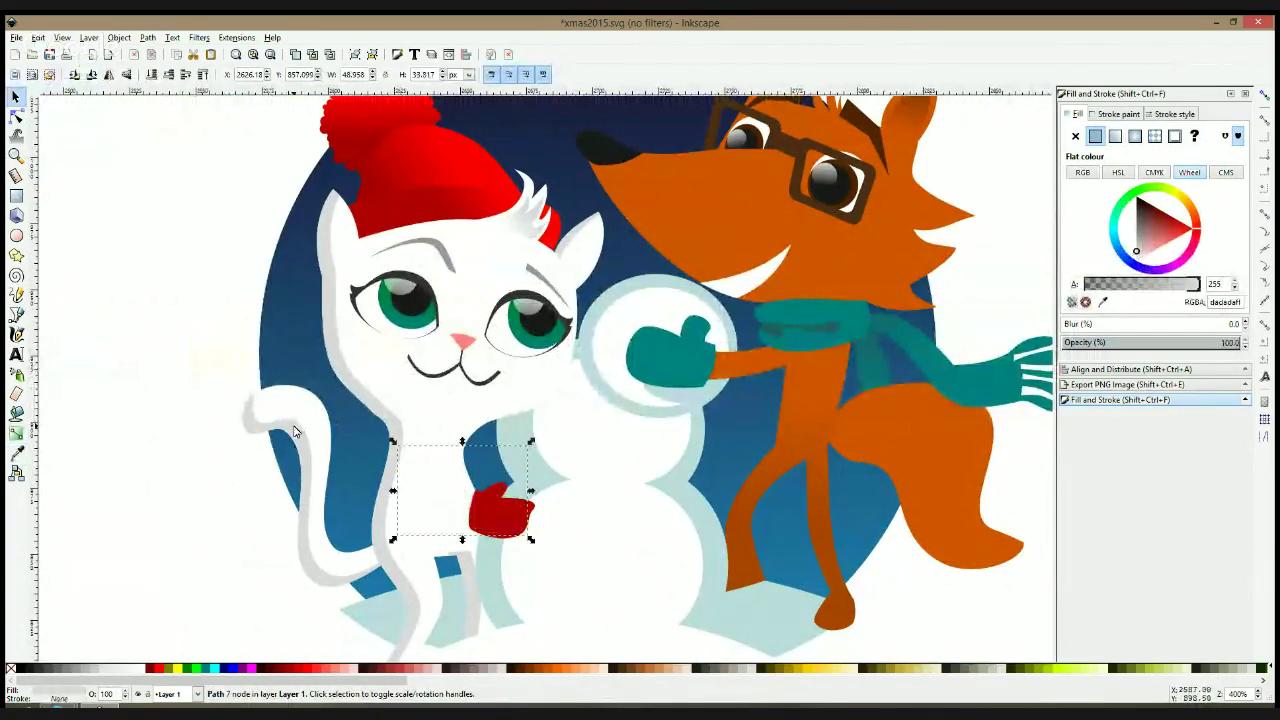
{"action": "key", "text": "Down"}
{"action": "key", "text": "Down"}
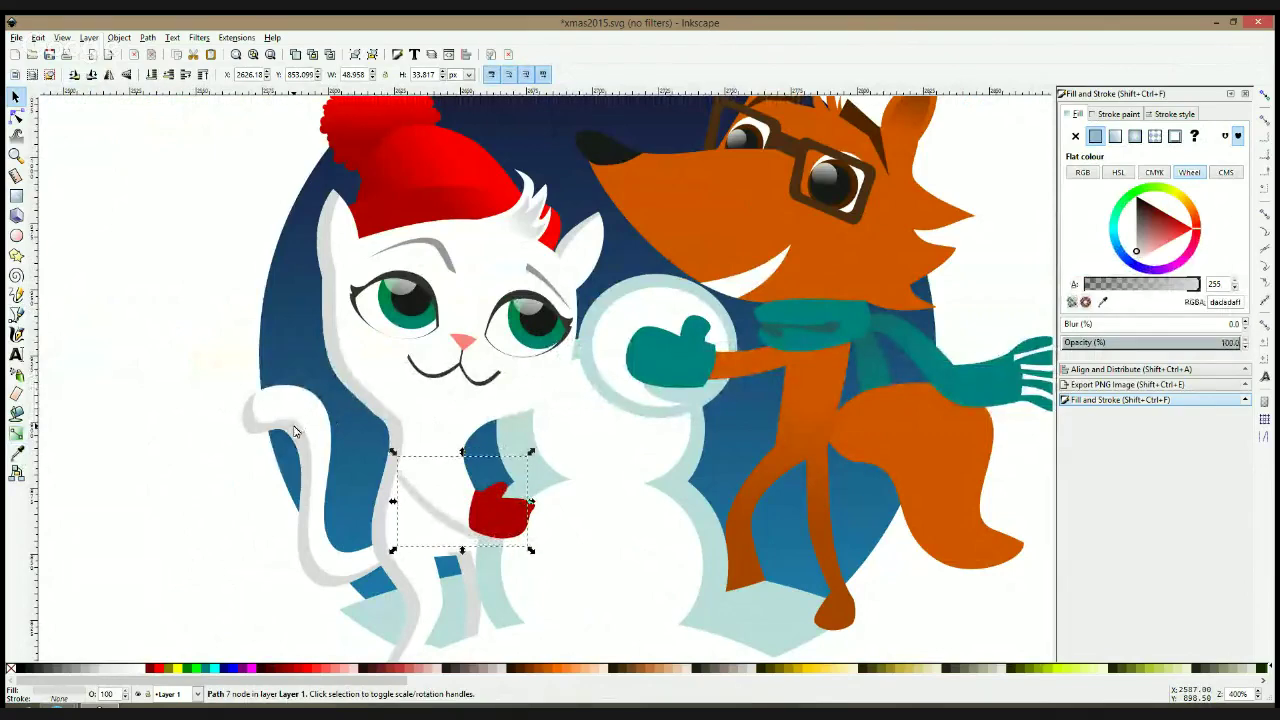
{"action": "scroll", "coordinate": [300, 432], "scroll_direction": "down", "scroll_amount": 5}
{"action": "scroll", "coordinate": [450, 313], "scroll_direction": "up", "scroll_amount": 2}
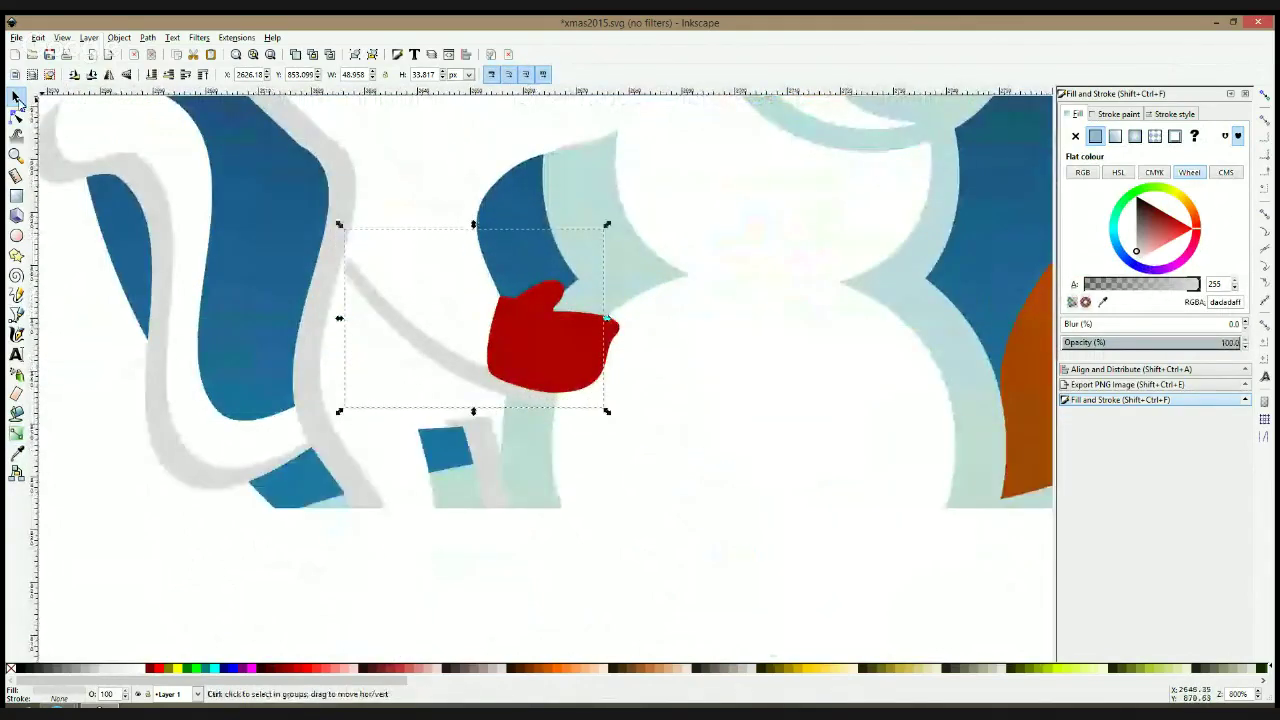
Reshape the grey arm shadow so it tapers at the shoulder, and trim away its extra nodes beneath the red mitten
{"action": "key", "text": "n"}
{"action": "left_click_drag", "start_coordinate": [345, 271], "coordinate": [351, 260]}
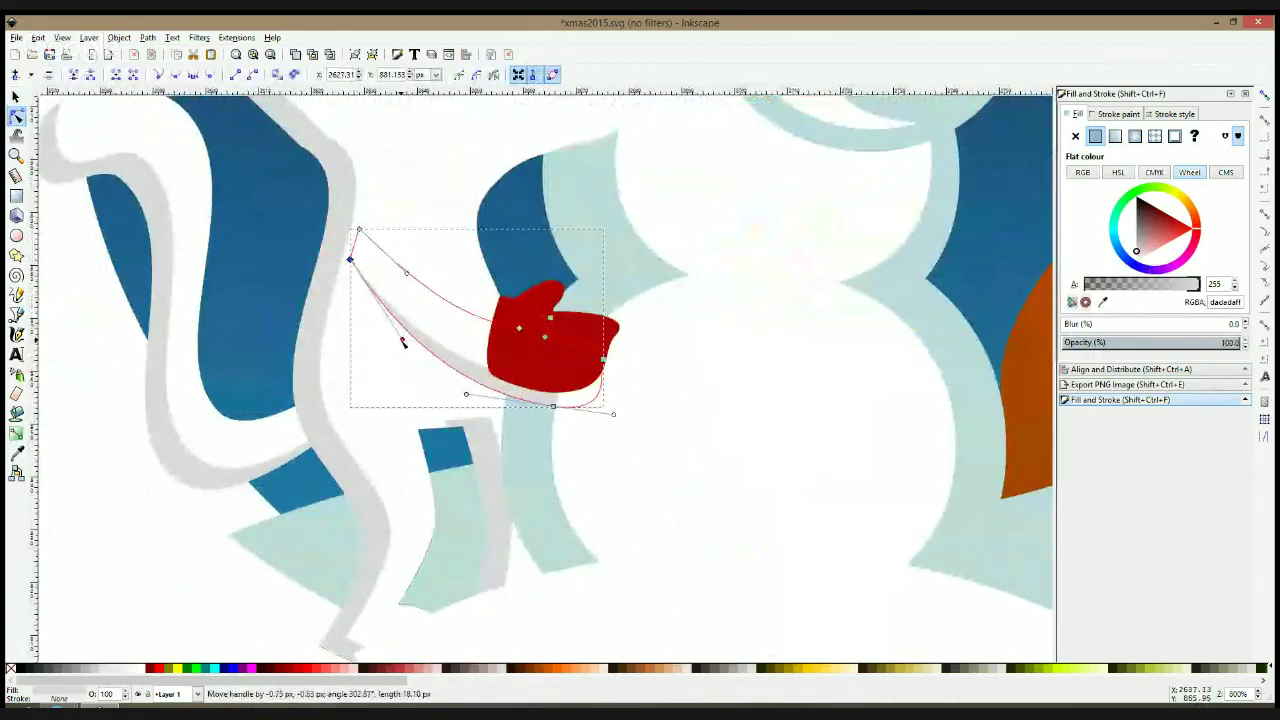
{"action": "left_click", "coordinate": [418, 406]}
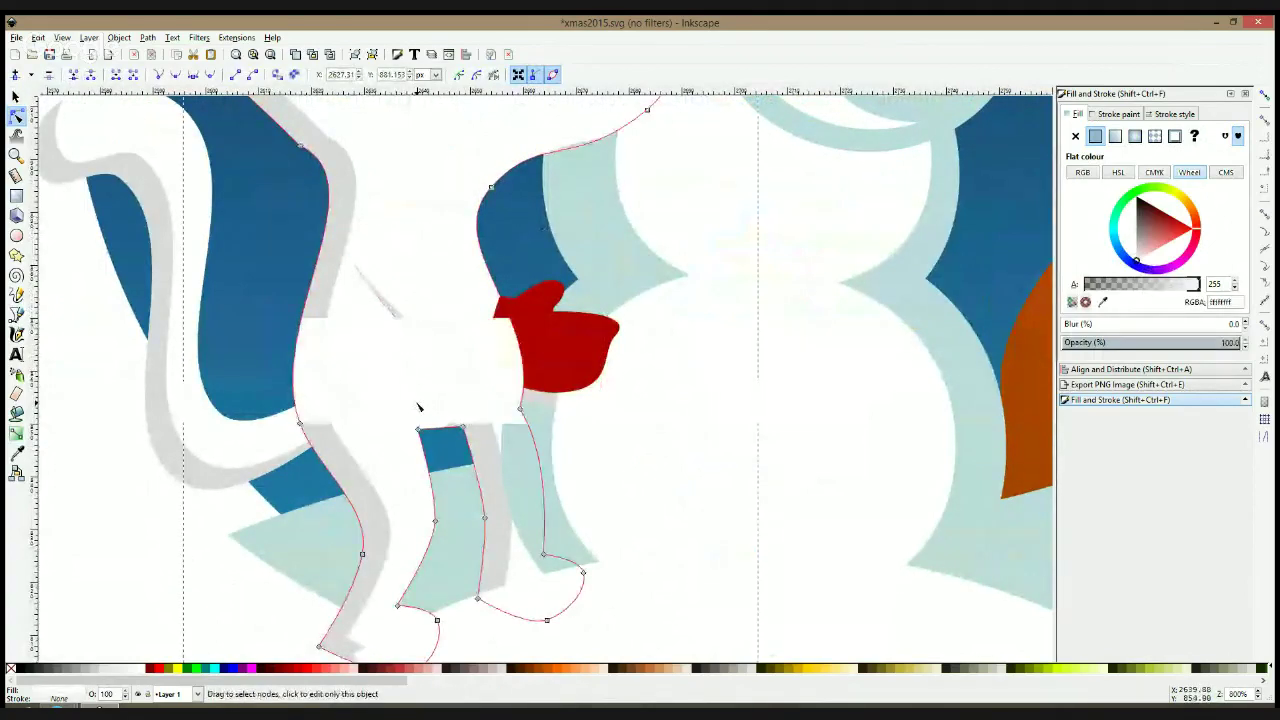
{"action": "left_click", "coordinate": [543, 407]}
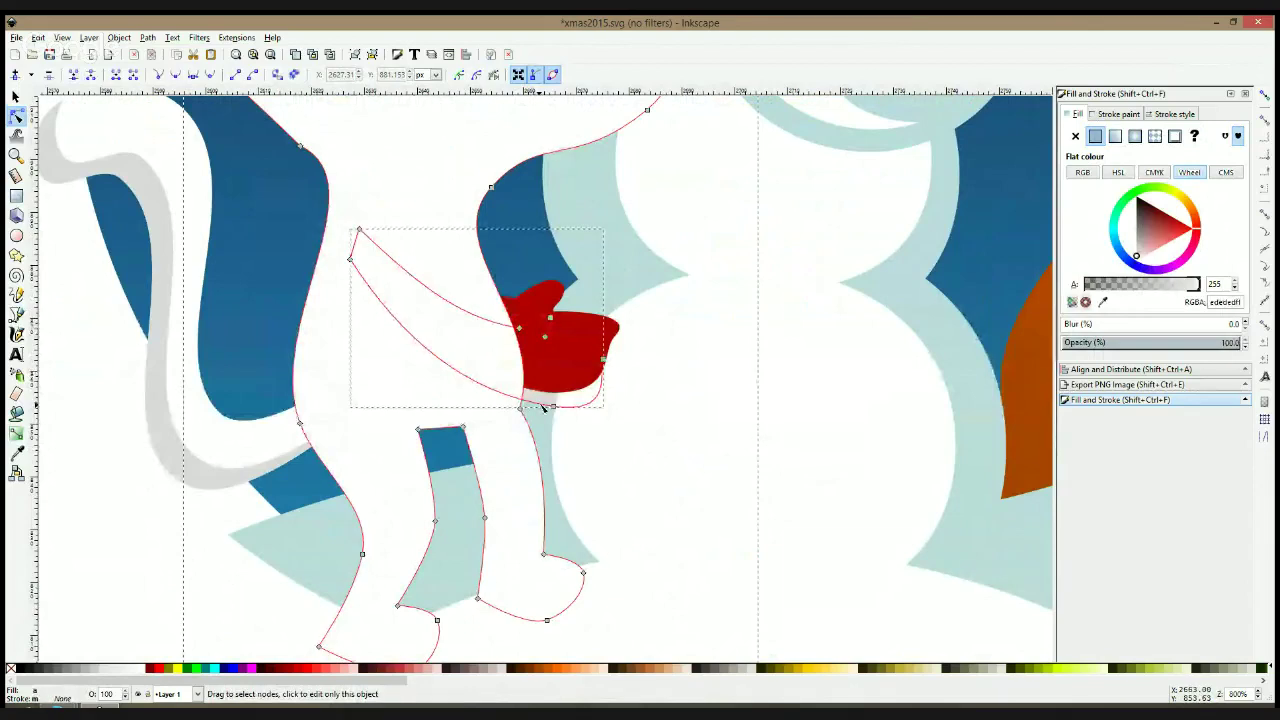
{"action": "left_click", "coordinate": [541, 406]}
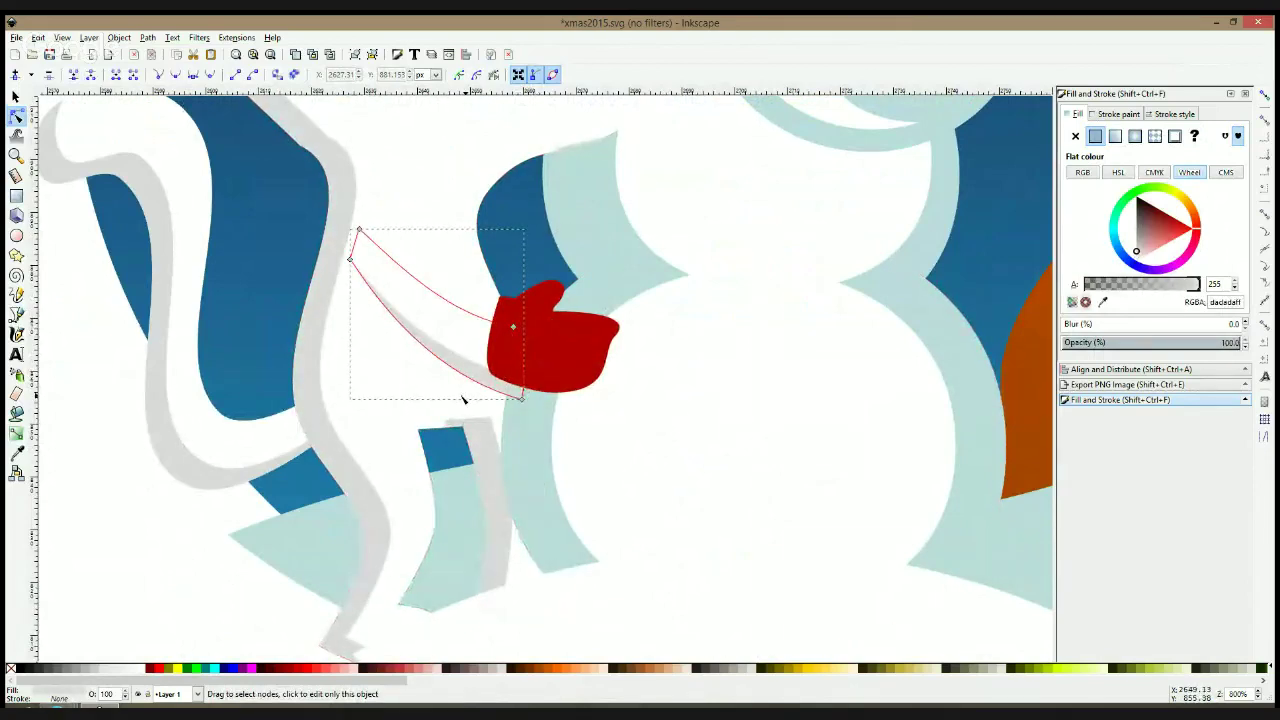
Remove the surplus node atop the grey shading of the cat's leg below the mitten and curve its upper end
{"action": "left_click", "coordinate": [478, 428]}
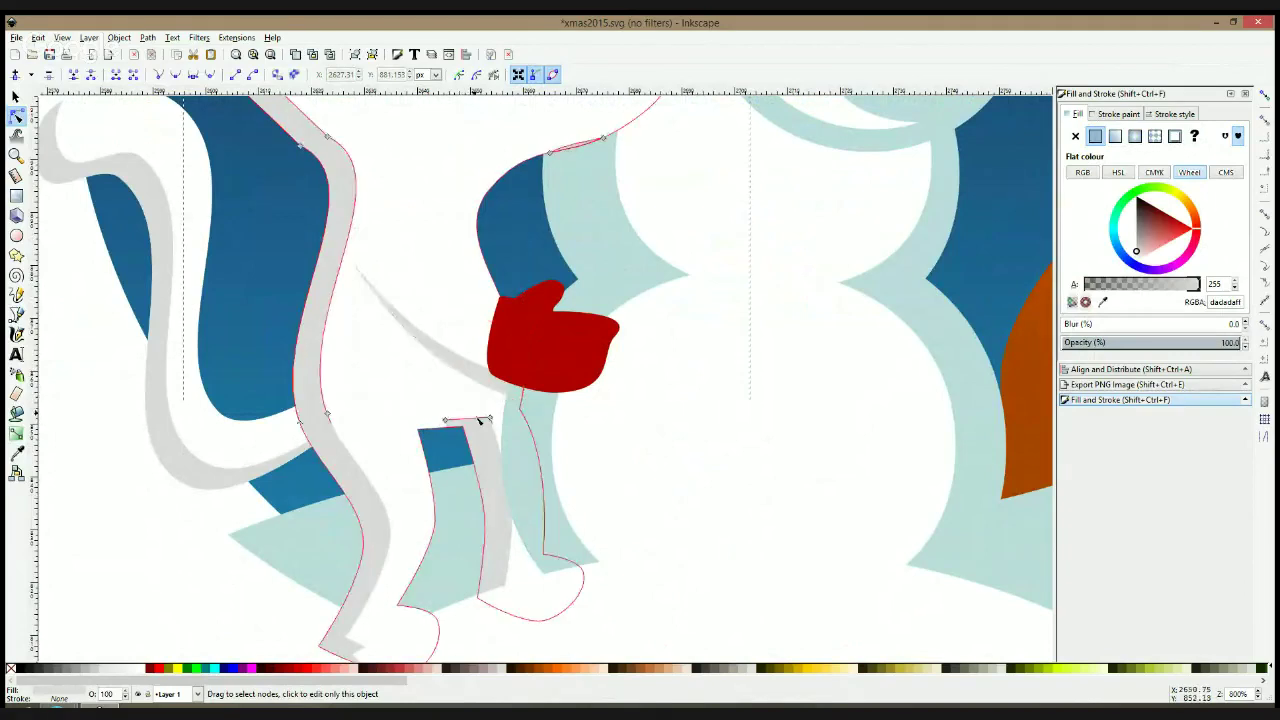
{"action": "left_click", "coordinate": [491, 431]}
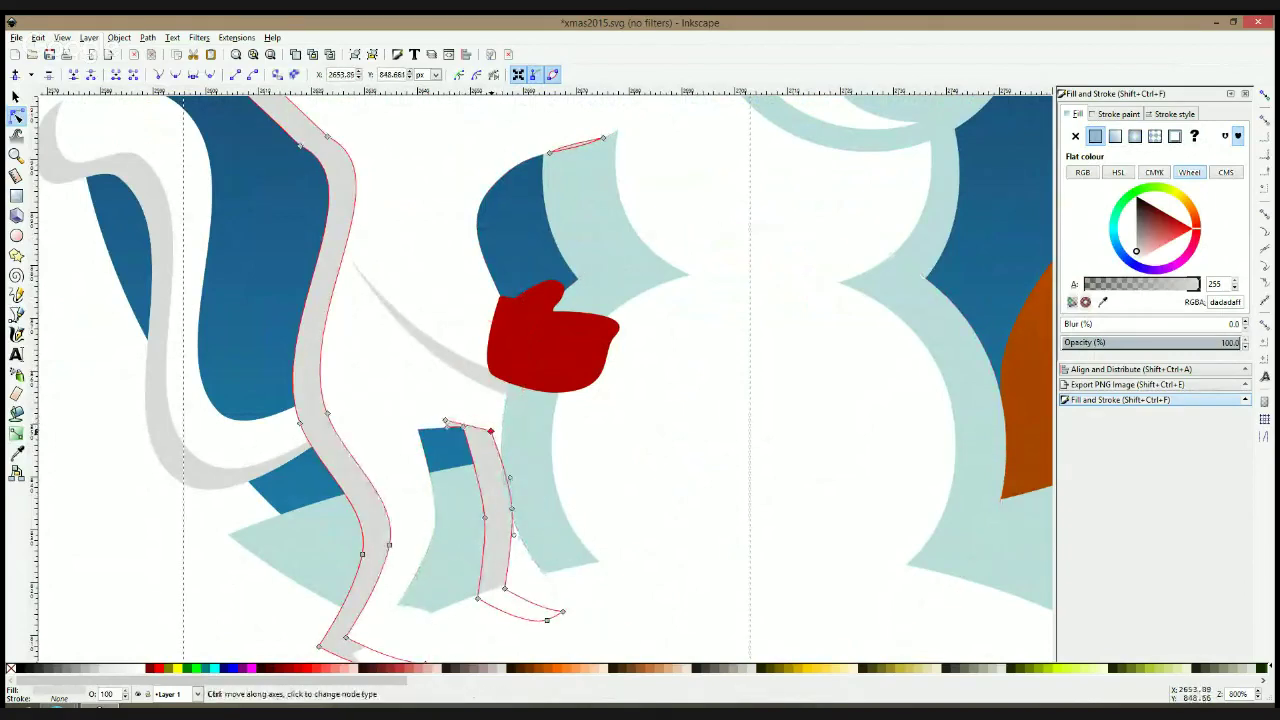
{"action": "left_click_drag", "start_coordinate": [439, 413], "coordinate": [453, 433]}
{"action": "key", "text": "Delete"}
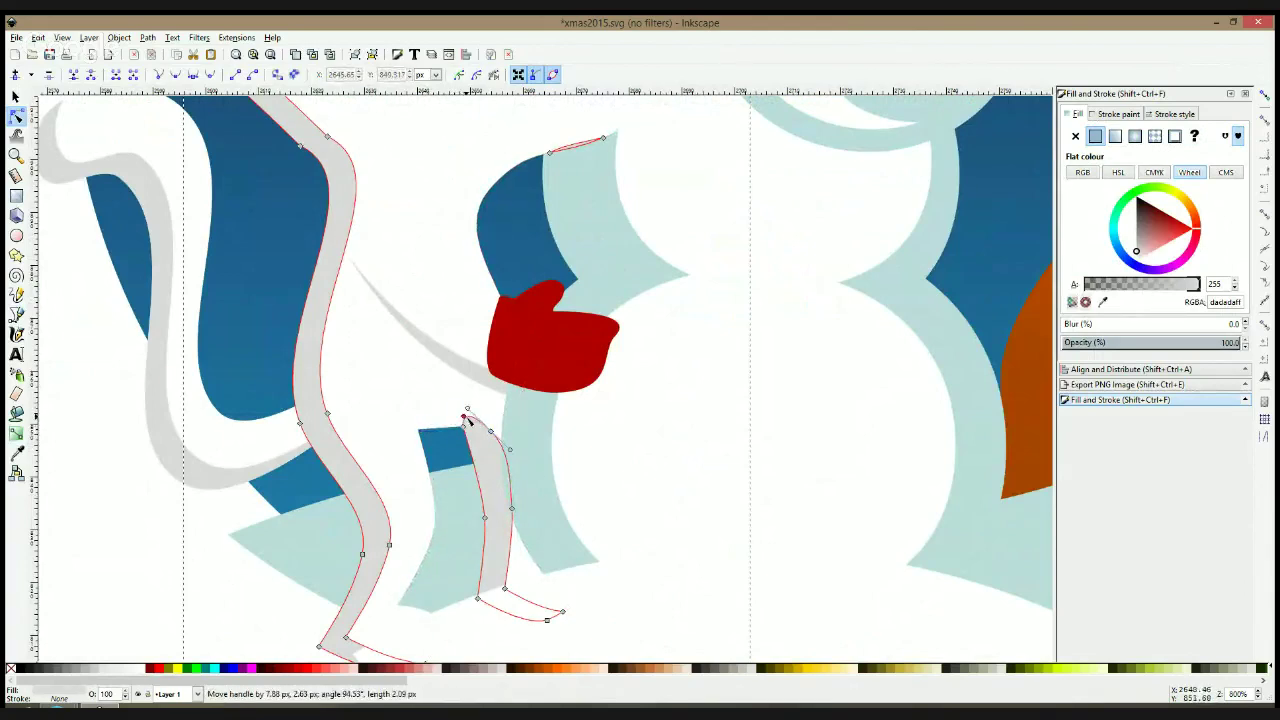
{"action": "left_click", "coordinate": [461, 535]}
{"action": "scroll", "coordinate": [461, 535], "scroll_direction": "down", "scroll_amount": 4}
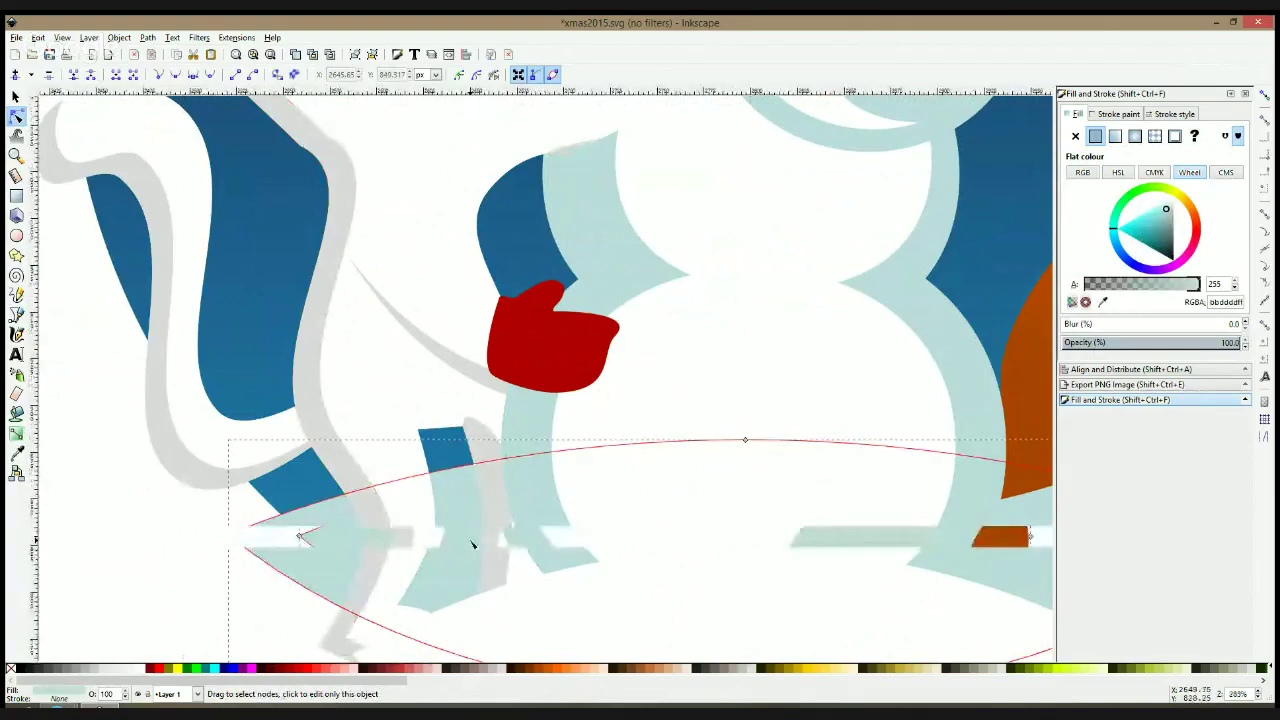
{"action": "left_click", "coordinate": [331, 563]}
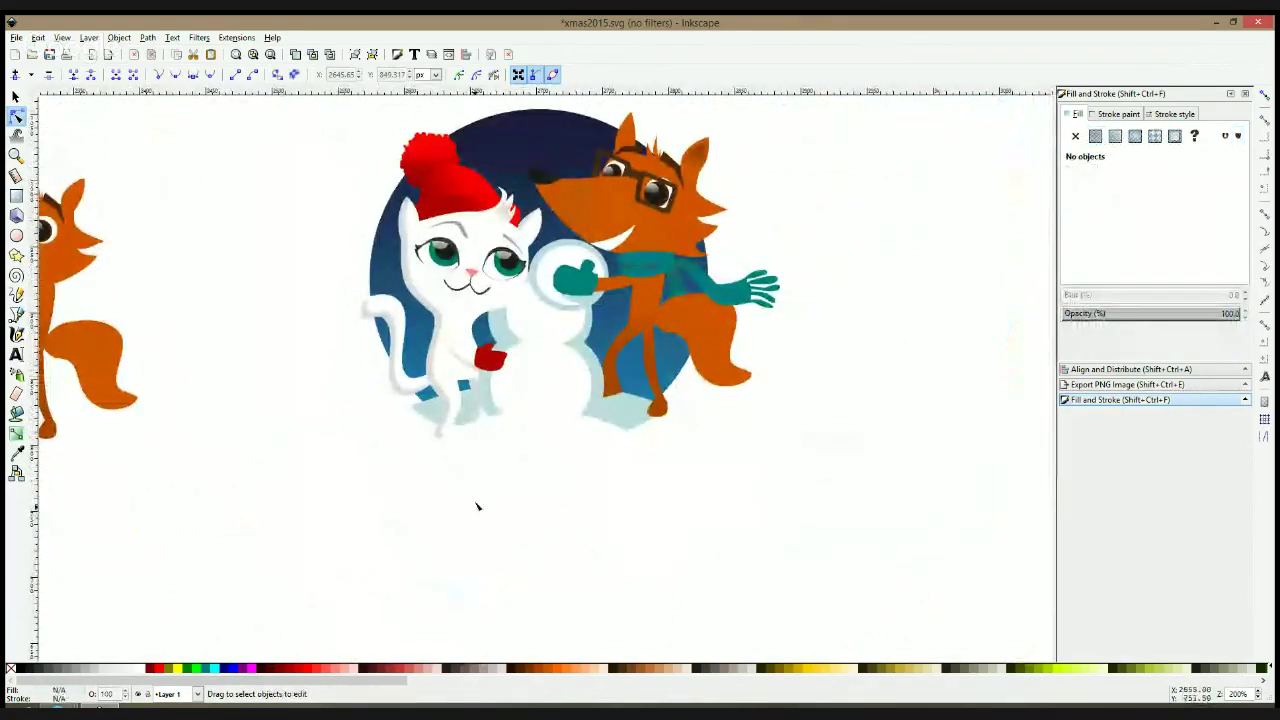
{"action": "scroll", "coordinate": [459, 432], "scroll_direction": "up", "scroll_amount": 3}
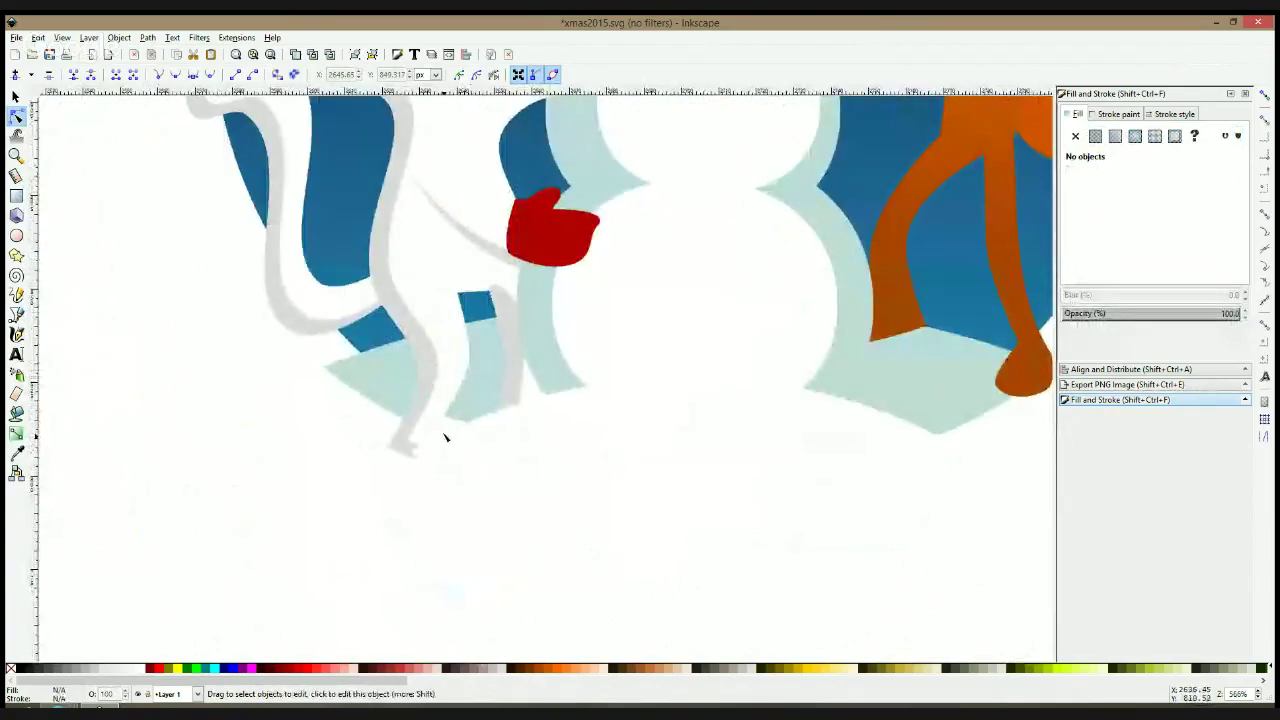
{"action": "left_click", "coordinate": [459, 450]}
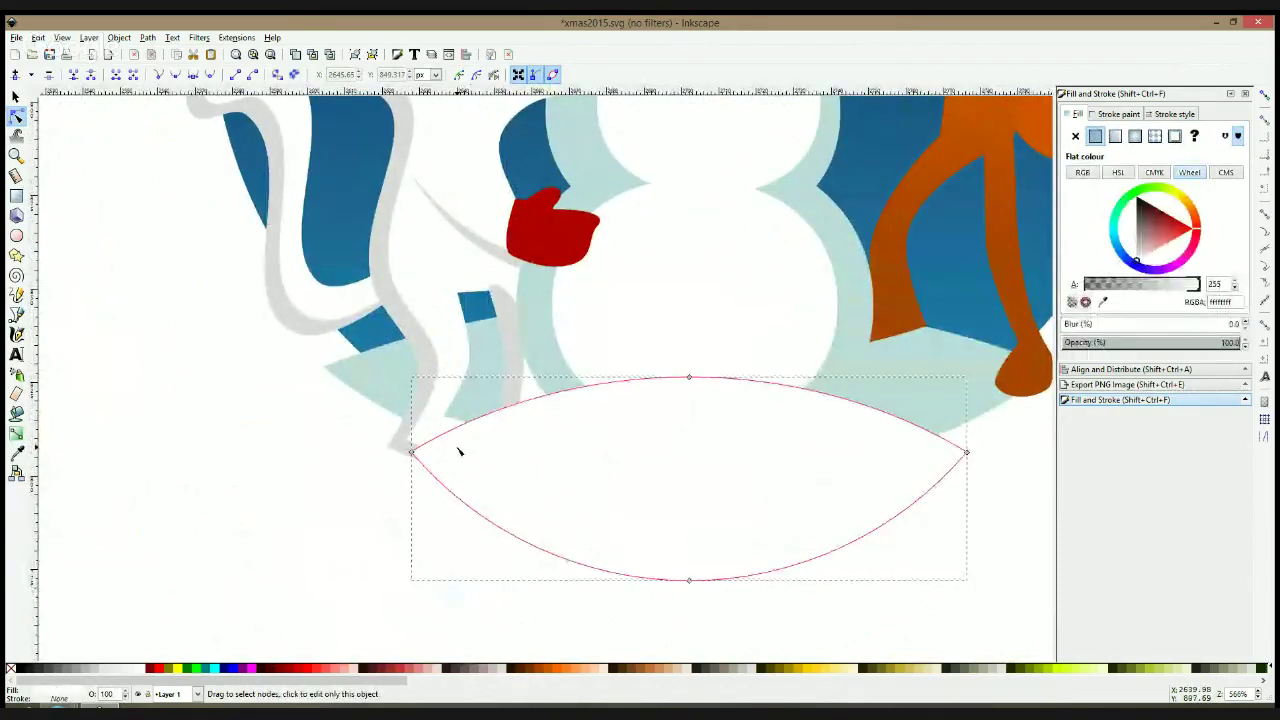
{"action": "left_click", "coordinate": [436, 390]}
{"action": "scroll", "coordinate": [439, 412], "scroll_direction": "down", "scroll_amount": 1}
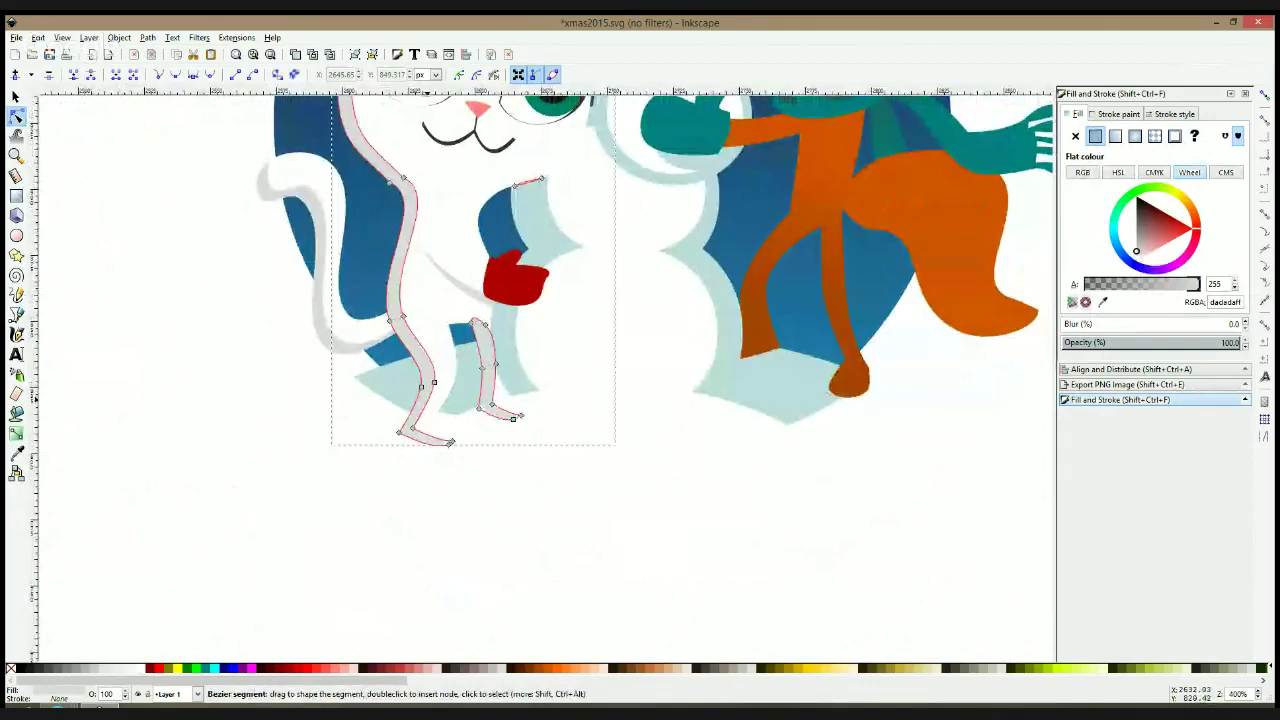
{"action": "scroll", "coordinate": [439, 412], "scroll_direction": "down", "scroll_amount": 2}
{"action": "left_click", "coordinate": [240, 412]}
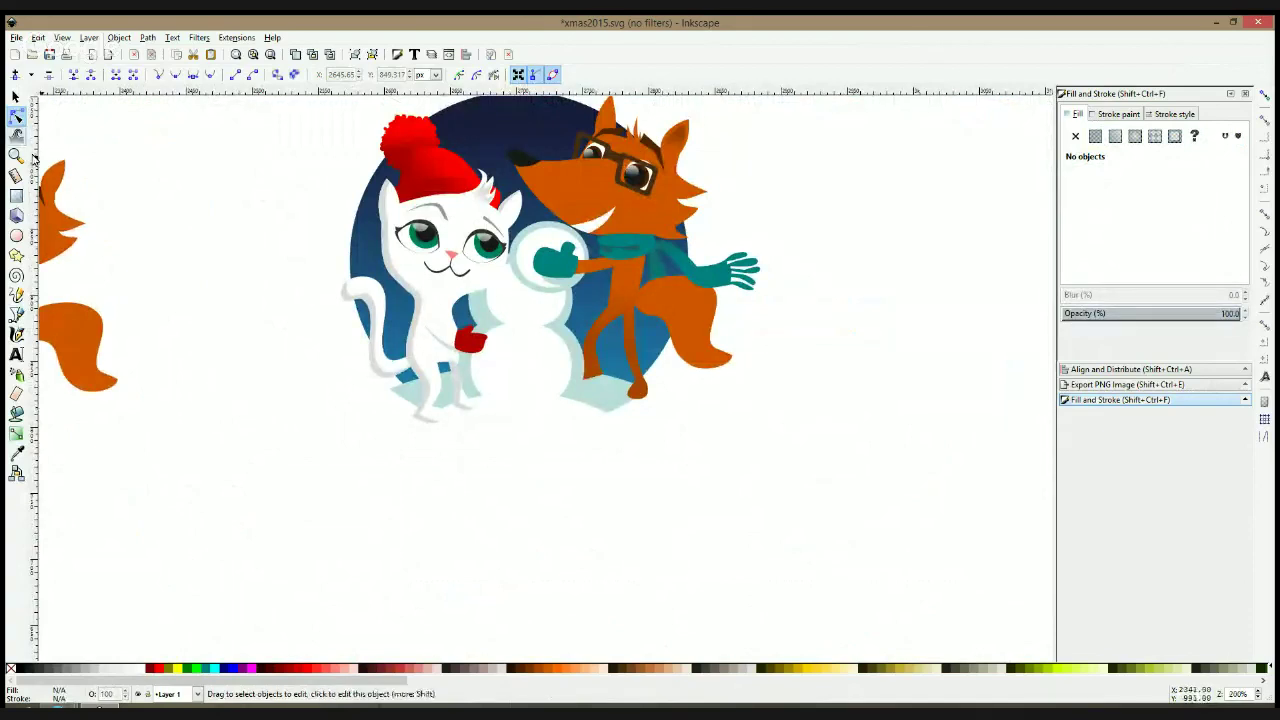
Adjust the upper nodes of the grey shading on the cat's leg below the mitten, and save the drawing
{"action": "scroll", "coordinate": [440, 376], "scroll_direction": "up", "scroll_amount": 2}
{"action": "left_click", "coordinate": [425, 375]}
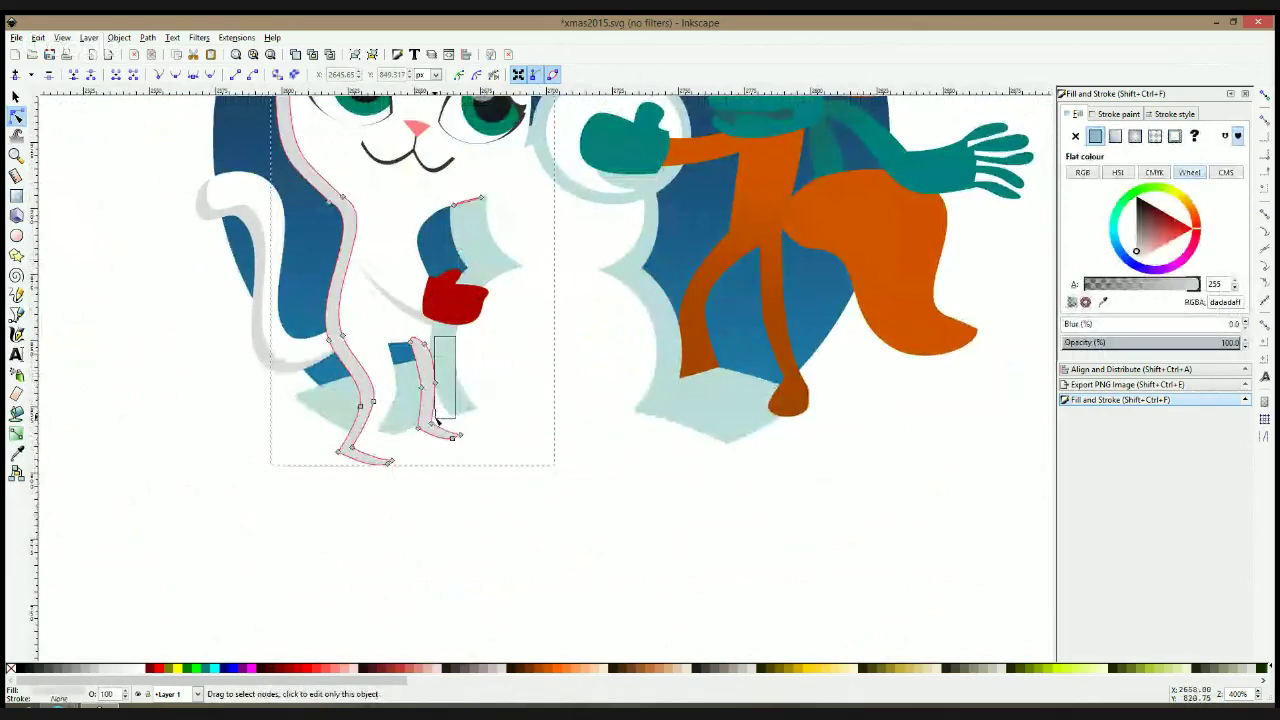
{"action": "left_click", "coordinate": [434, 383]}
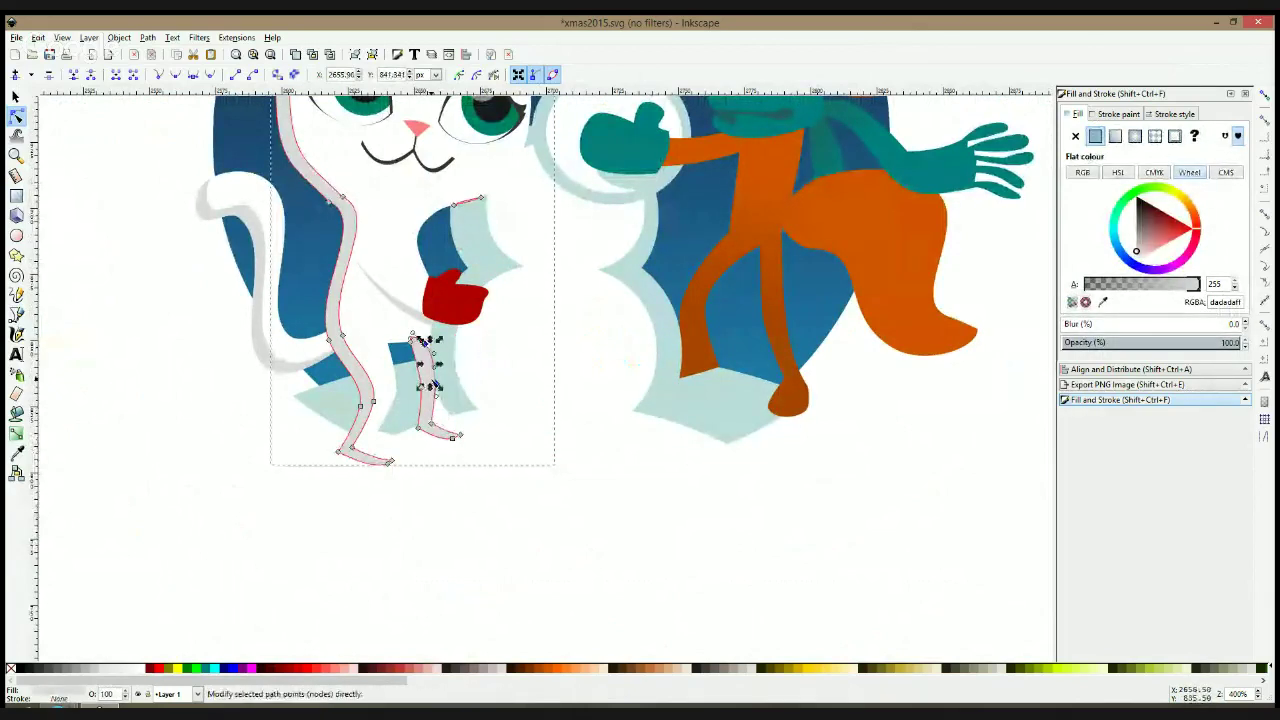
{"action": "left_click", "coordinate": [410, 334], "text": "shift"}
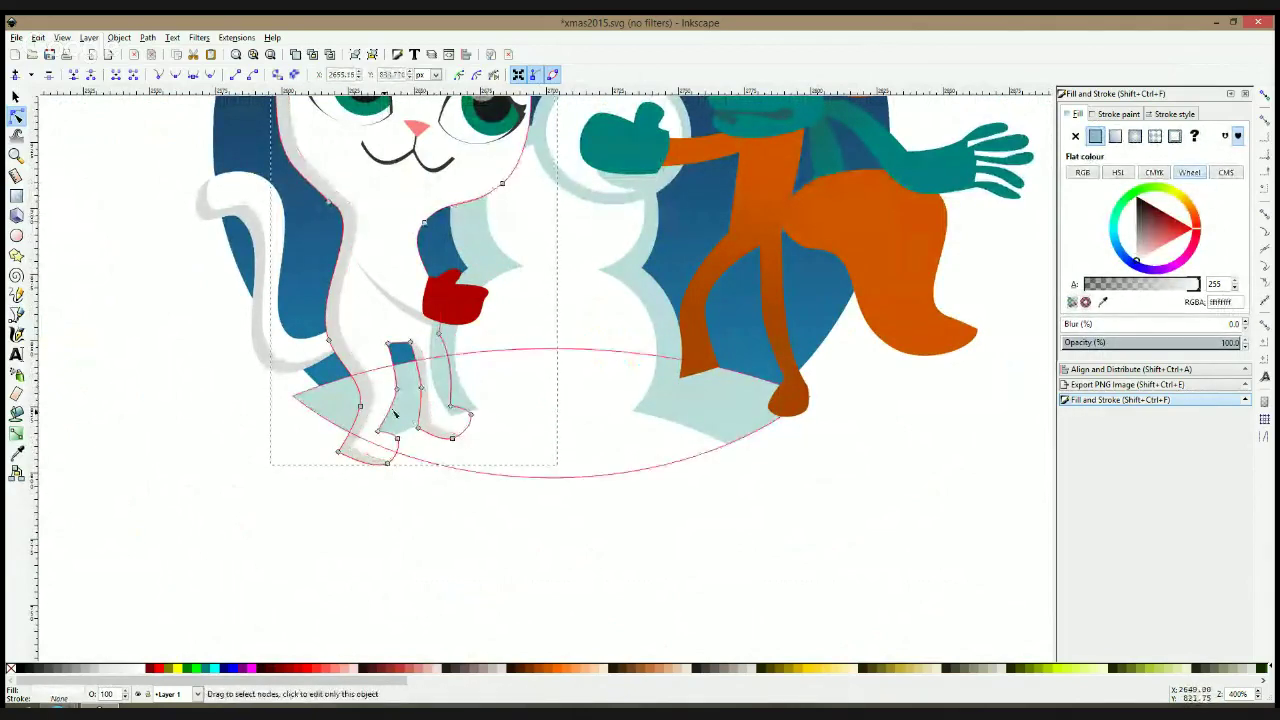
{"action": "left_click", "coordinate": [197, 433]}
{"action": "key", "text": "ctrl+s"}
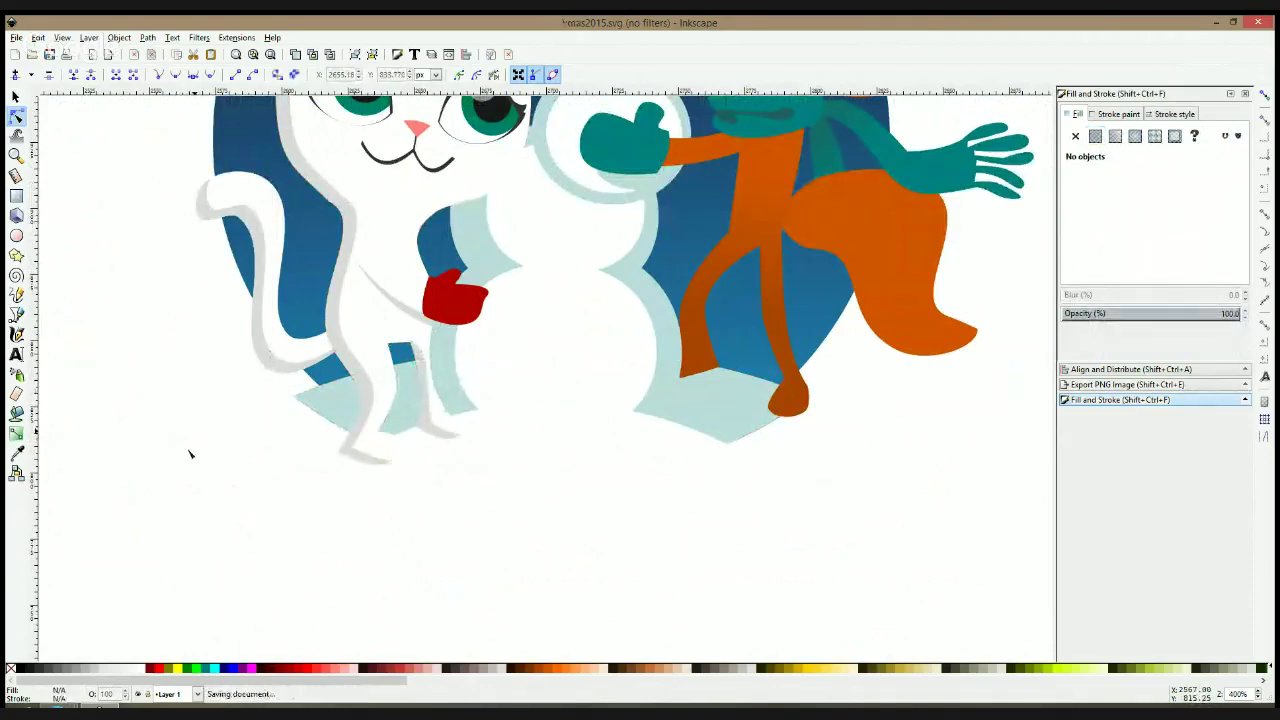
{"action": "left_click", "coordinate": [100, 706]}
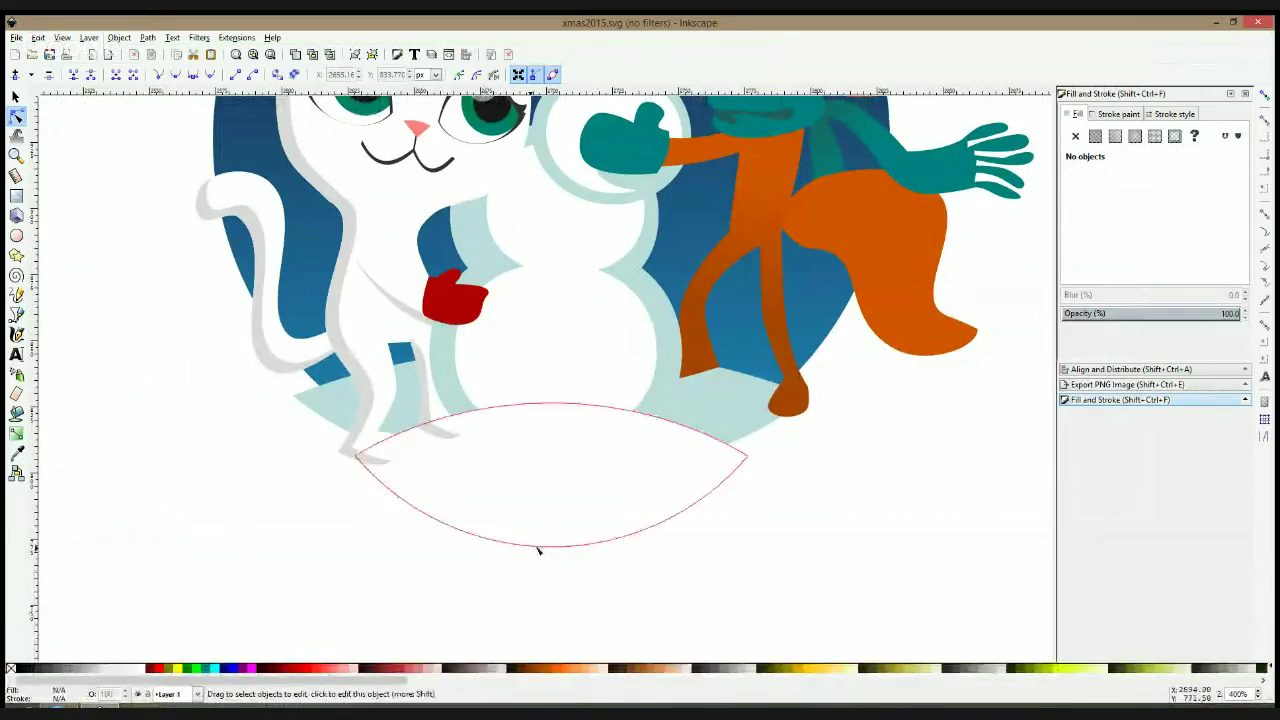
{"action": "scroll", "coordinate": [537, 552], "scroll_direction": "down", "scroll_amount": 2}
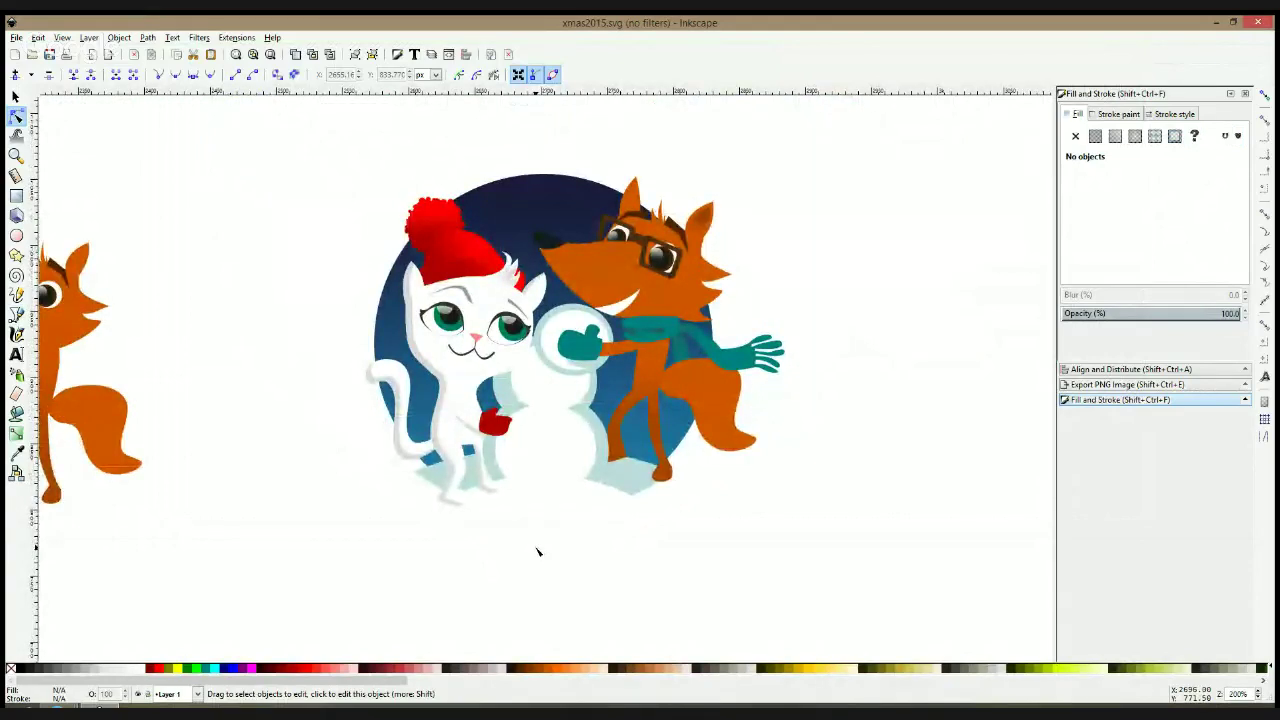
{"action": "left_click", "coordinate": [15, 96]}
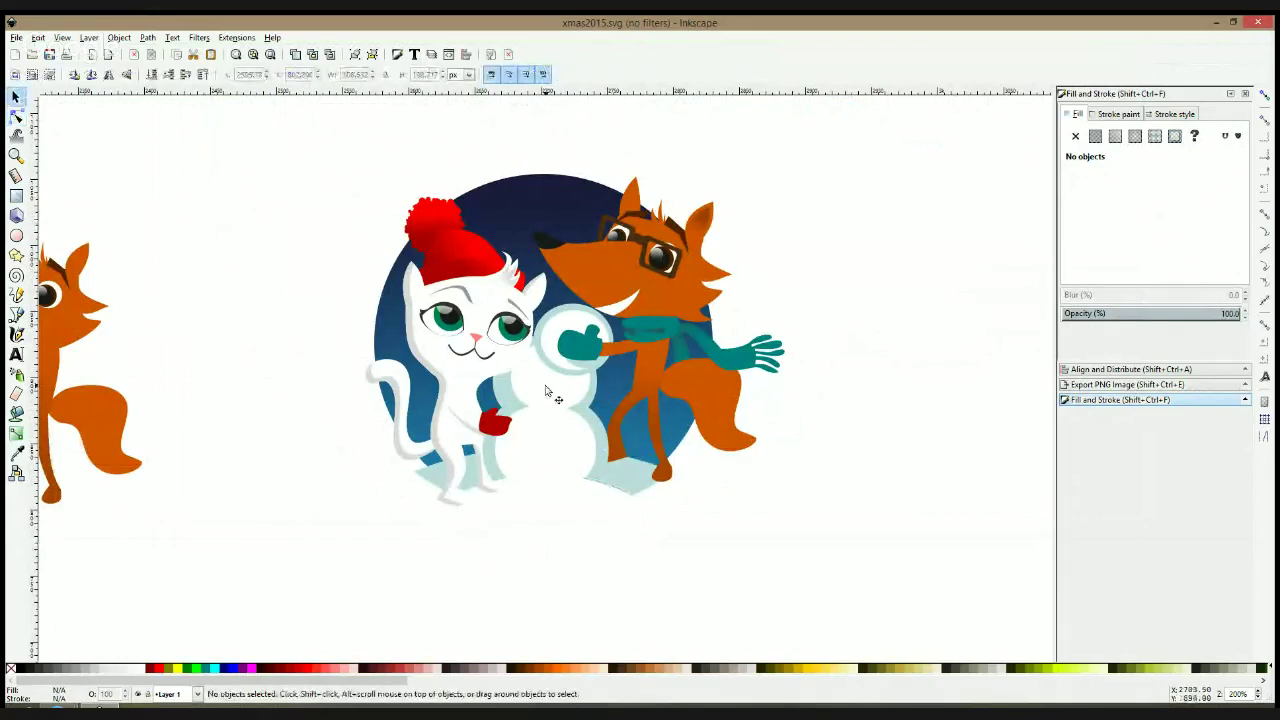
{"action": "scroll", "coordinate": [667, 480], "scroll_direction": "down", "scroll_amount": 2}
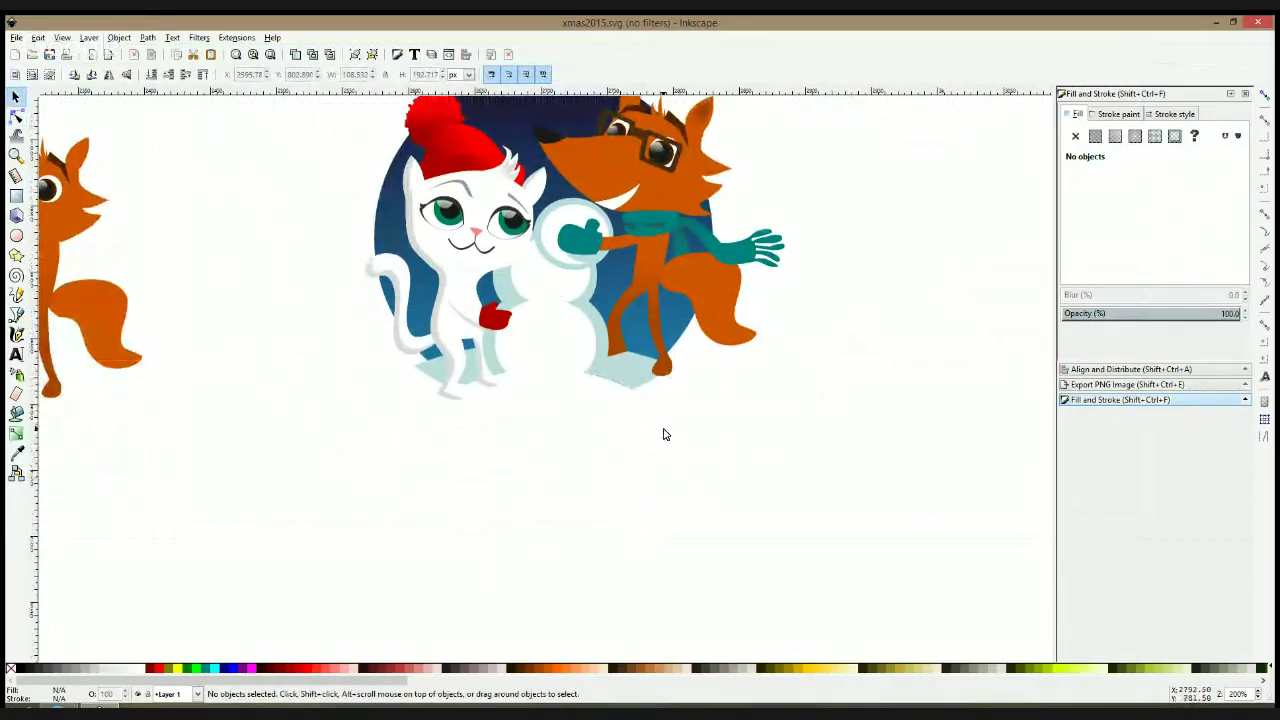
{"action": "left_click", "coordinate": [645, 383]}
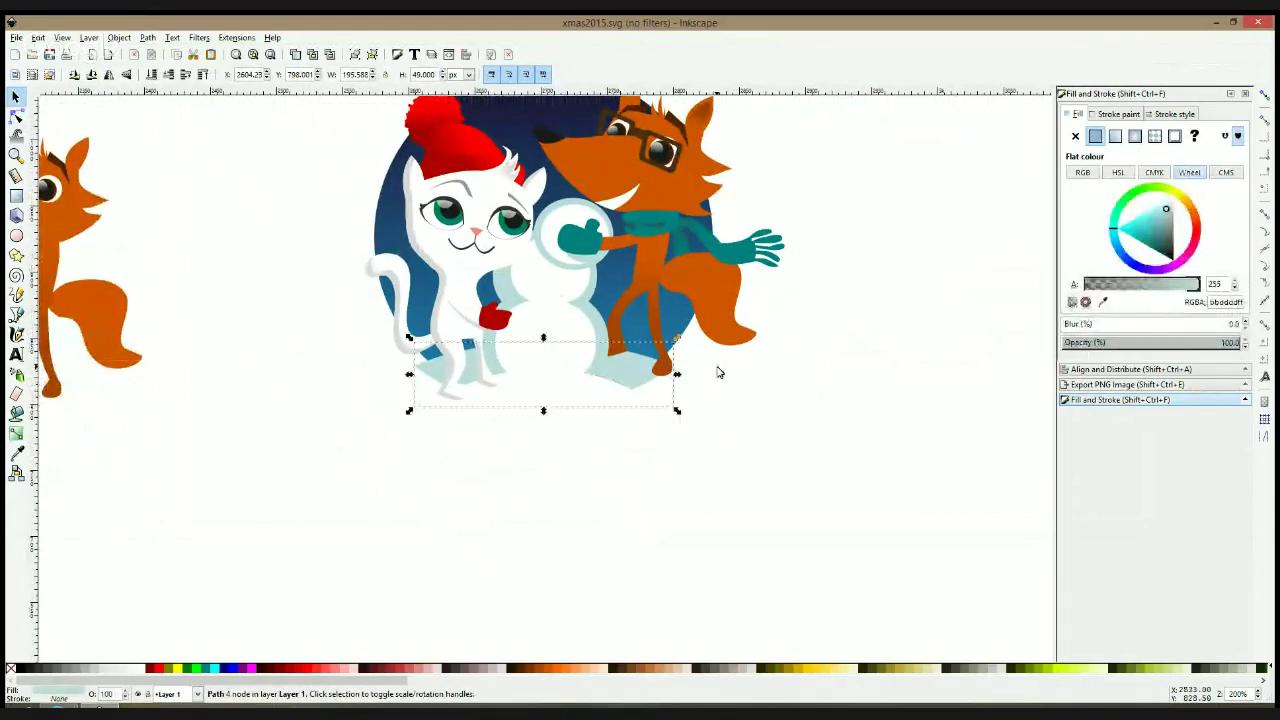
{"action": "left_click", "coordinate": [717, 372]}
{"action": "left_click", "coordinate": [15, 116]}
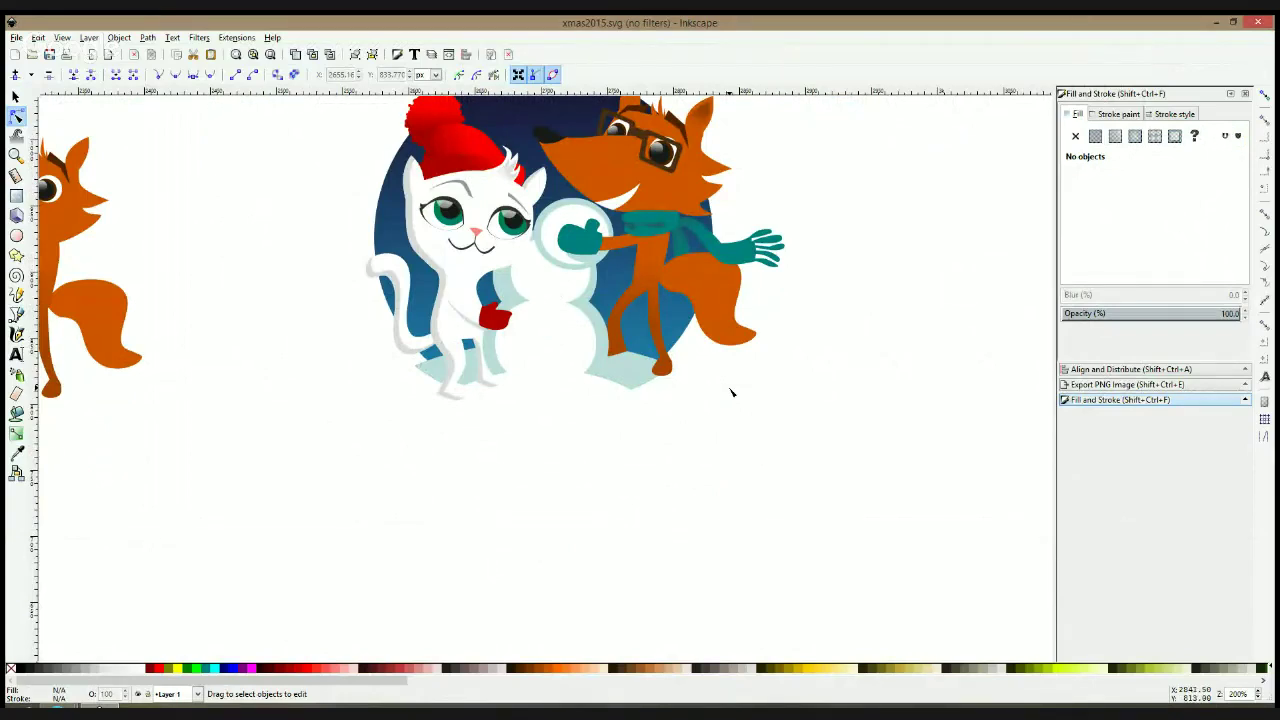
Fill the fox's tail with the existing orange linear gradient 4310 and adjust its direction near the tail's base
{"action": "scroll", "coordinate": [712, 352], "scroll_direction": "up", "scroll_amount": 2}
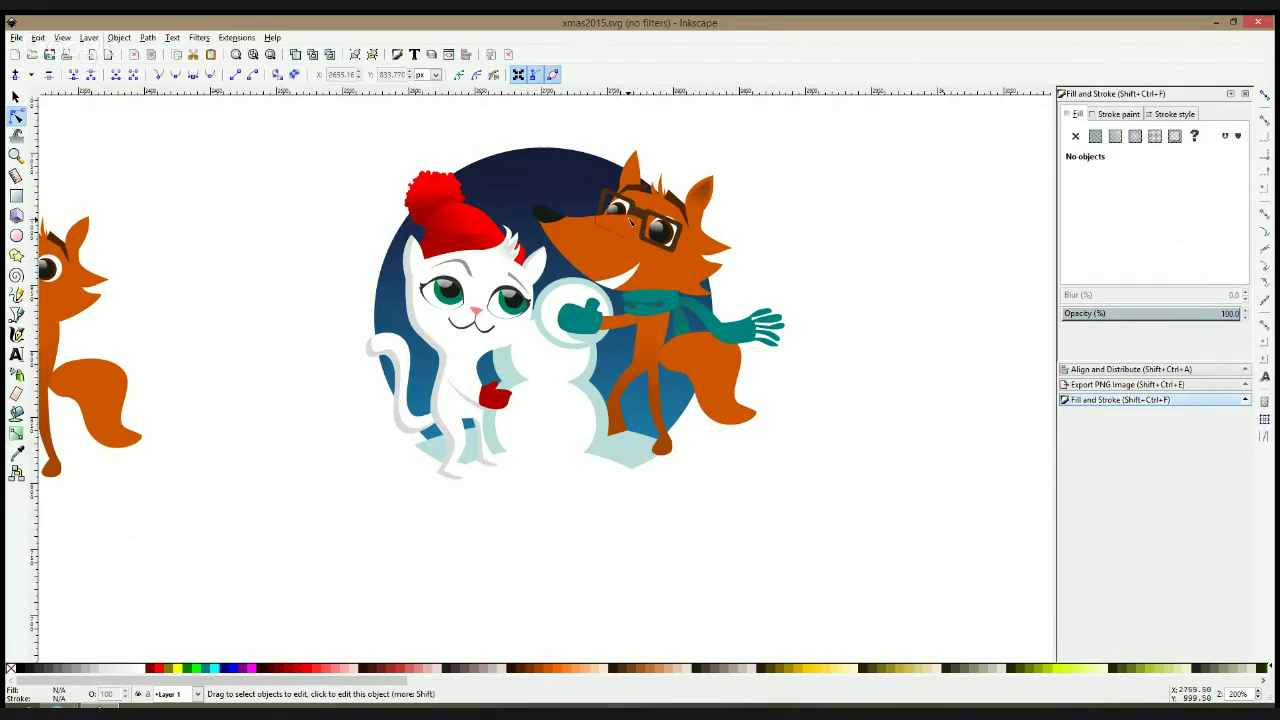
{"action": "left_click", "coordinate": [618, 228]}
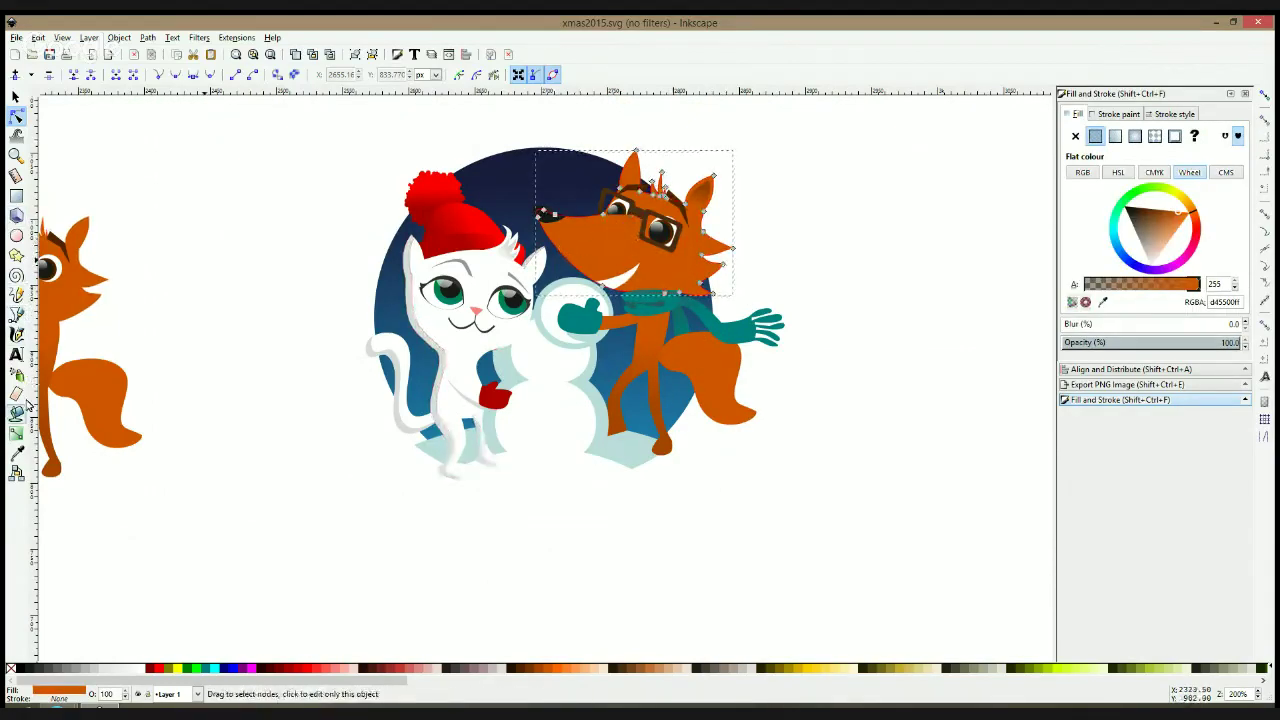
{"action": "left_click", "coordinate": [636, 368]}
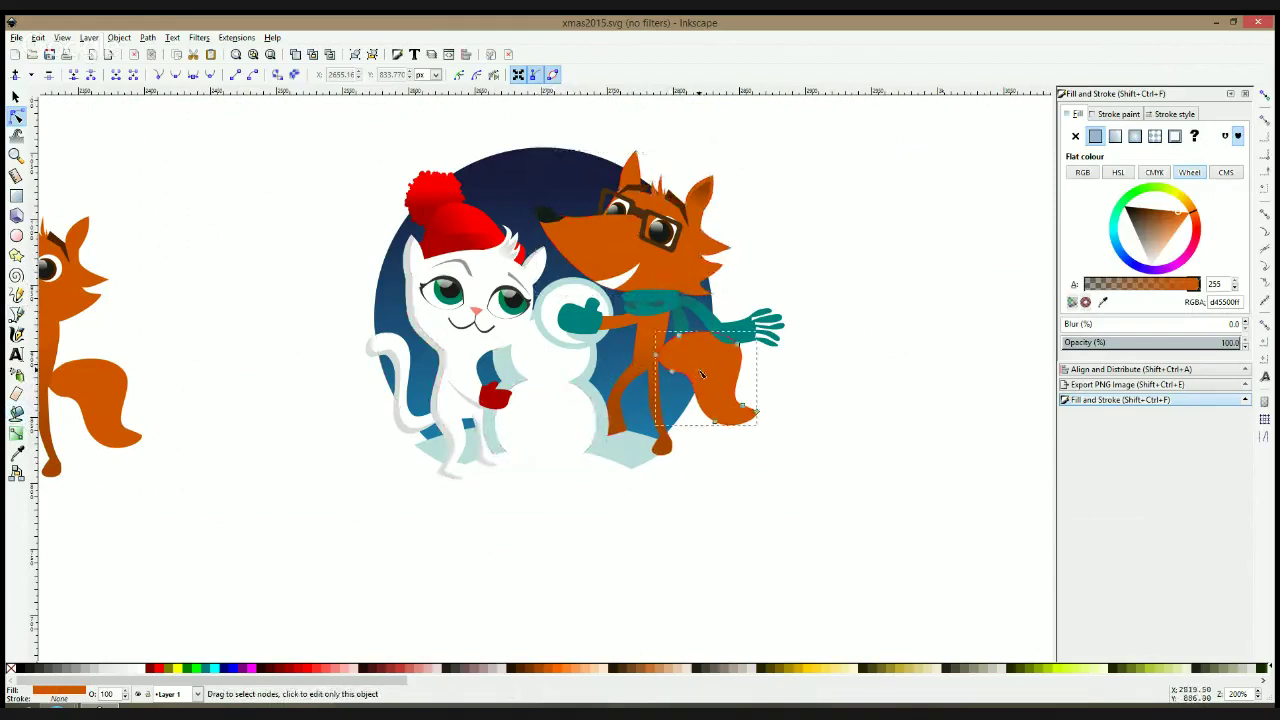
{"action": "key", "text": "g"}
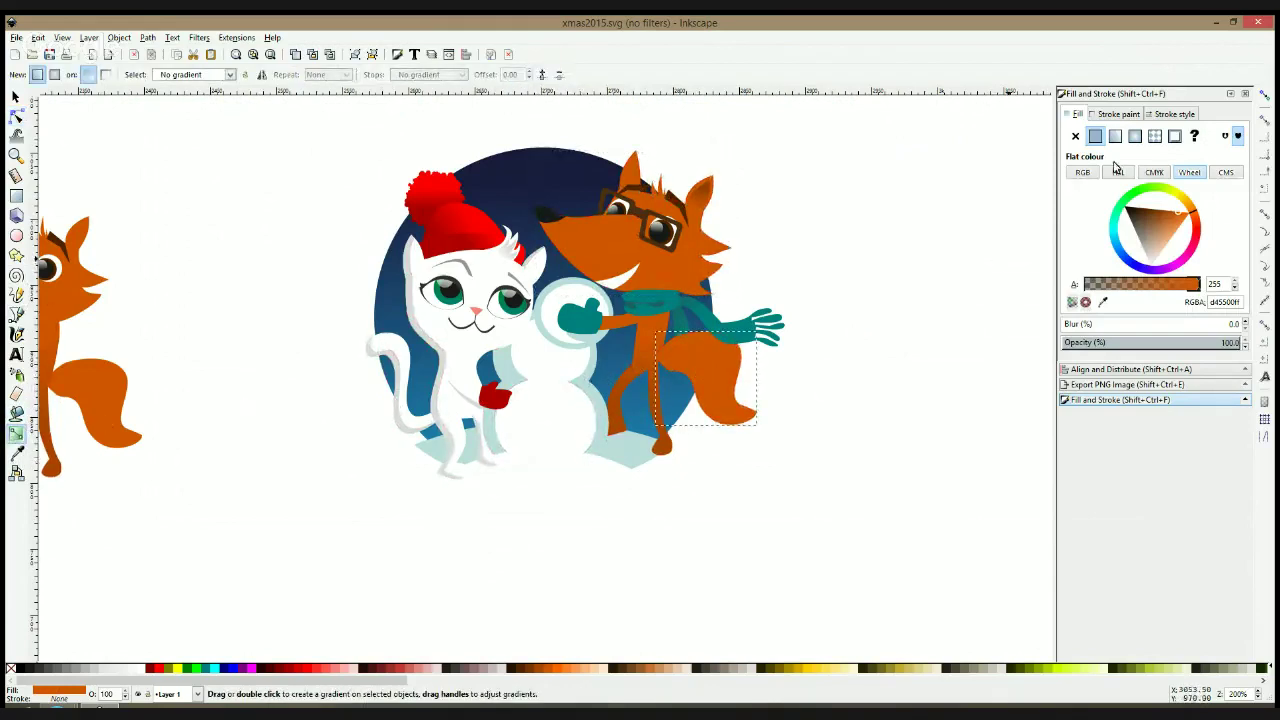
{"action": "double_click", "coordinate": [857, 298]}
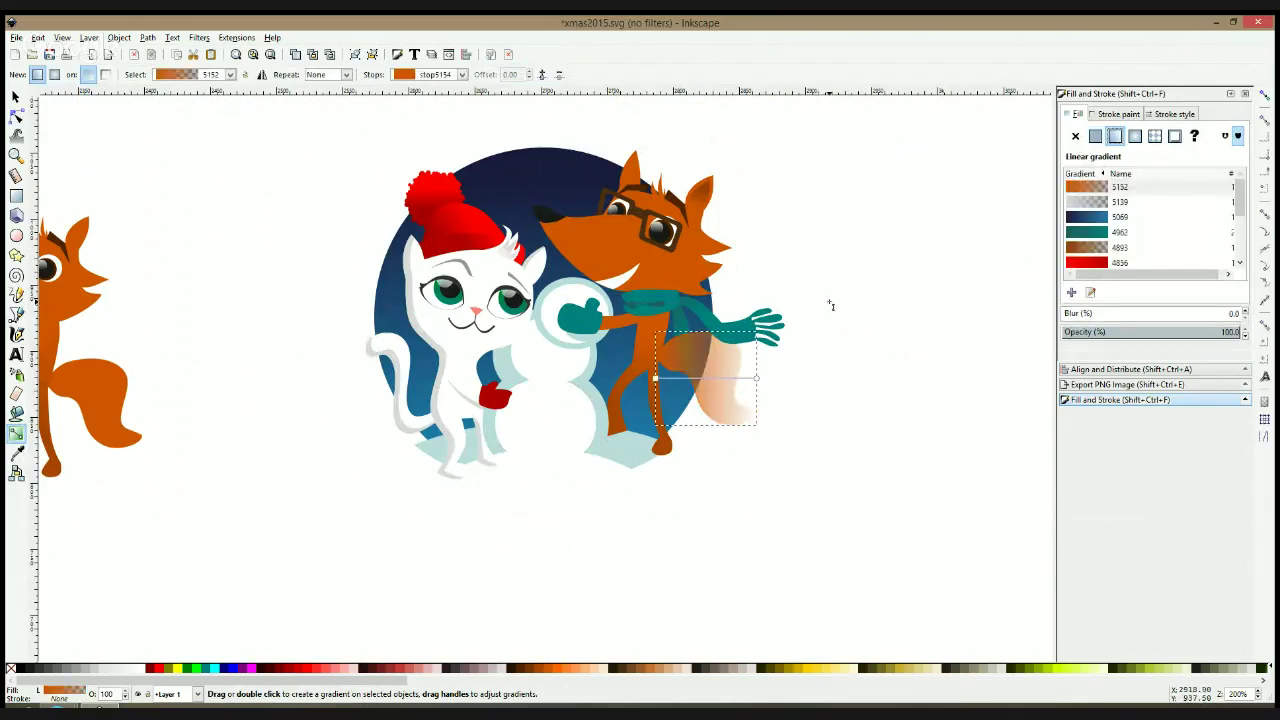
{"action": "scroll", "coordinate": [1147, 245], "scroll_direction": "down", "scroll_amount": 3}
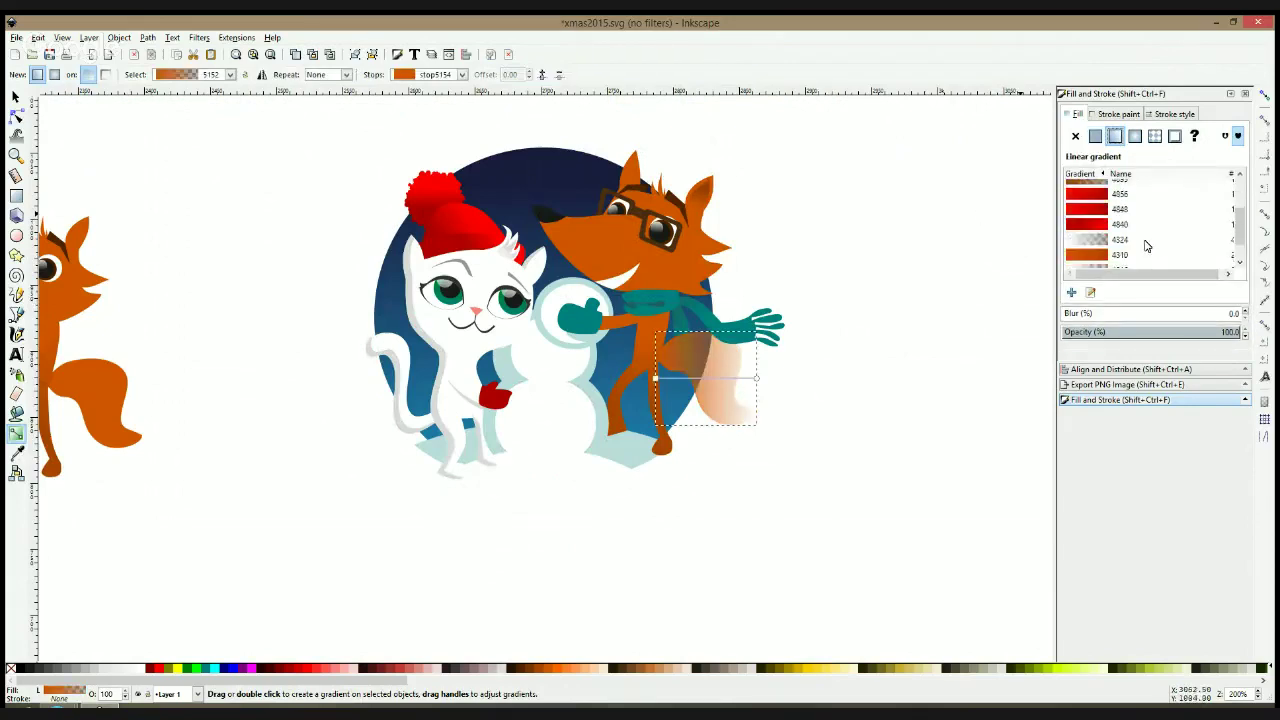
{"action": "left_click", "coordinate": [1093, 256]}
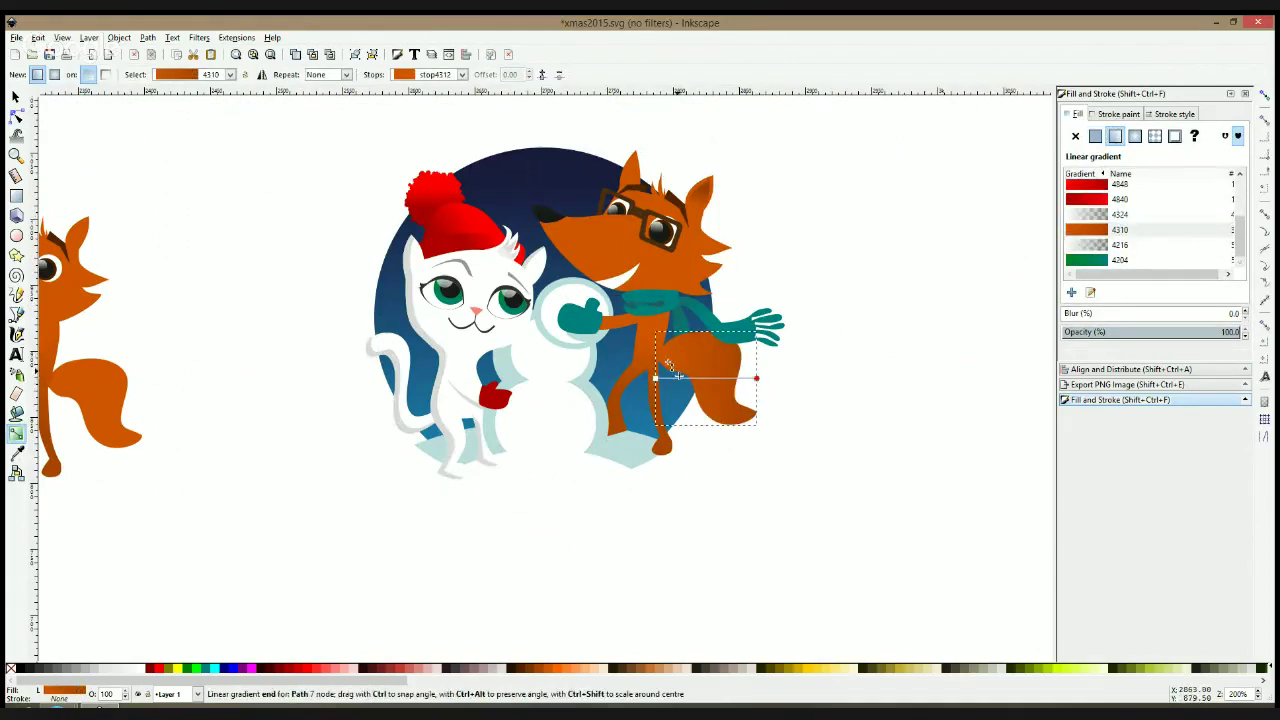
{"action": "left_click_drag", "start_coordinate": [659, 383], "coordinate": [708, 346]}
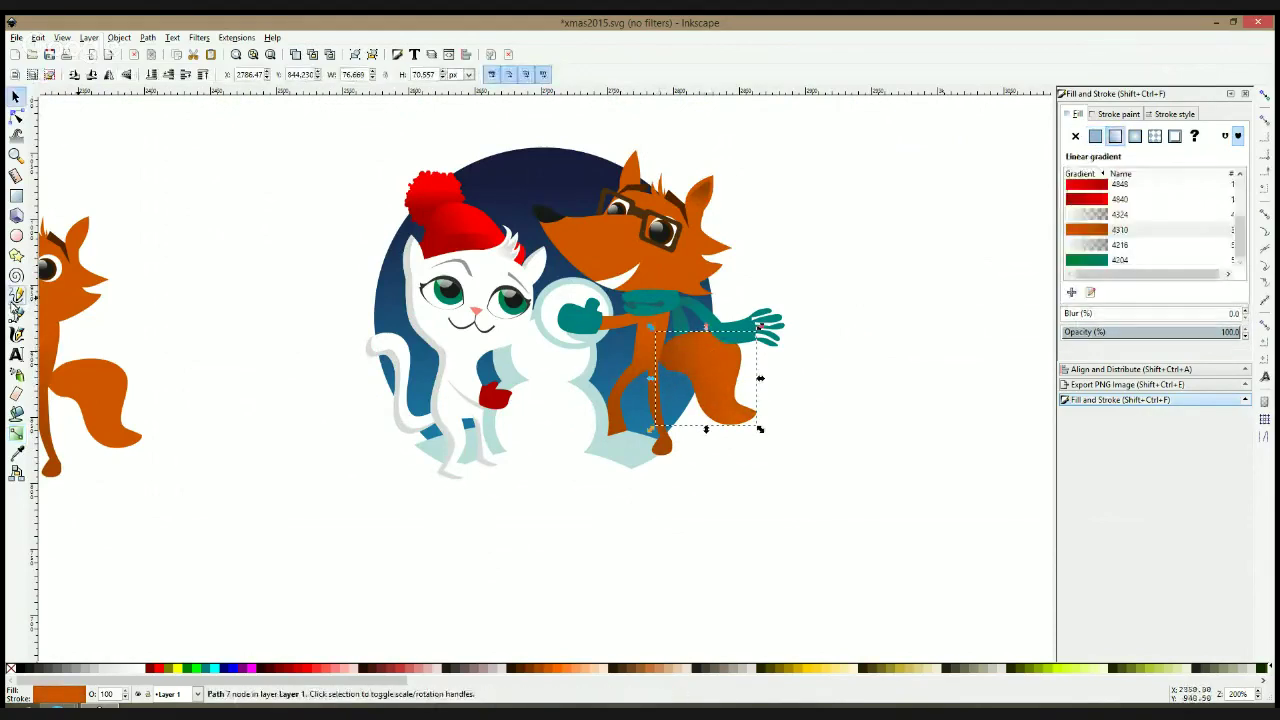
Draw a closed path with jagged spikes along its upper edge over the tip of the fox's tail
{"action": "left_click", "coordinate": [16, 314]}
{"action": "scroll", "coordinate": [711, 388], "scroll_direction": "up", "scroll_amount": 3}
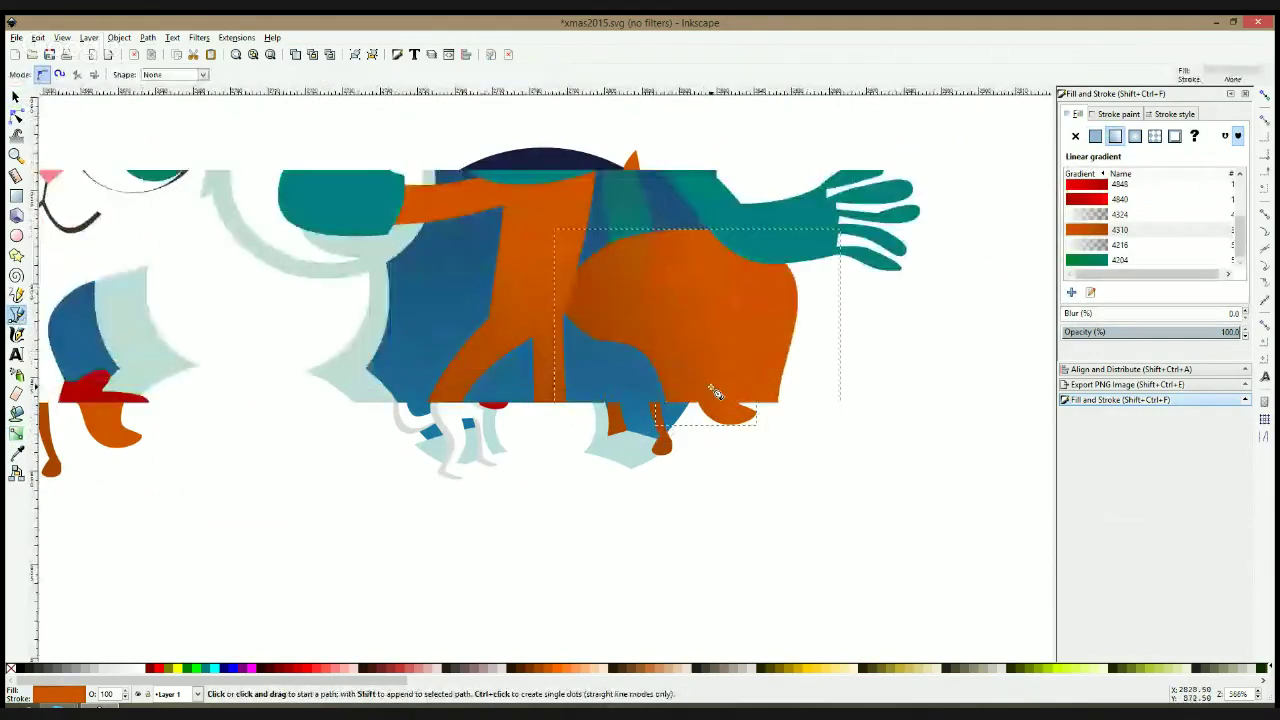
{"action": "scroll", "coordinate": [498, 252], "scroll_direction": "down", "scroll_amount": 1}
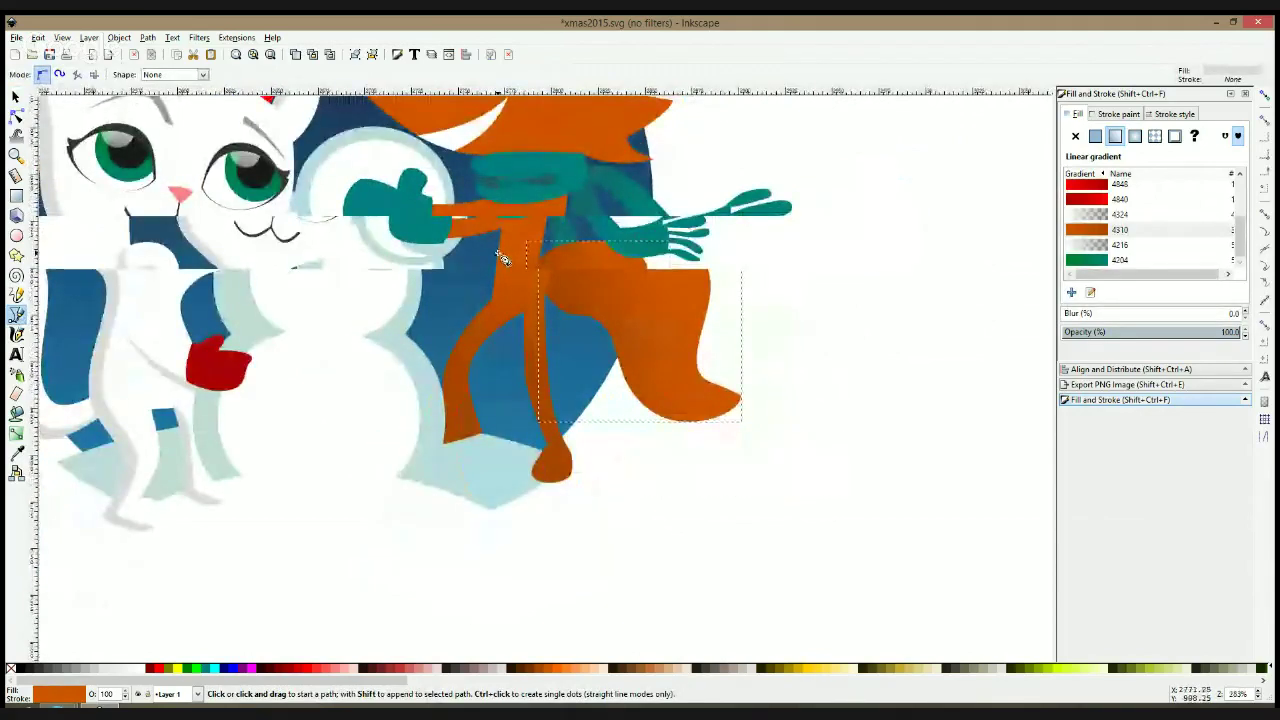
{"action": "scroll", "coordinate": [503, 258], "scroll_direction": "down", "scroll_amount": 1}
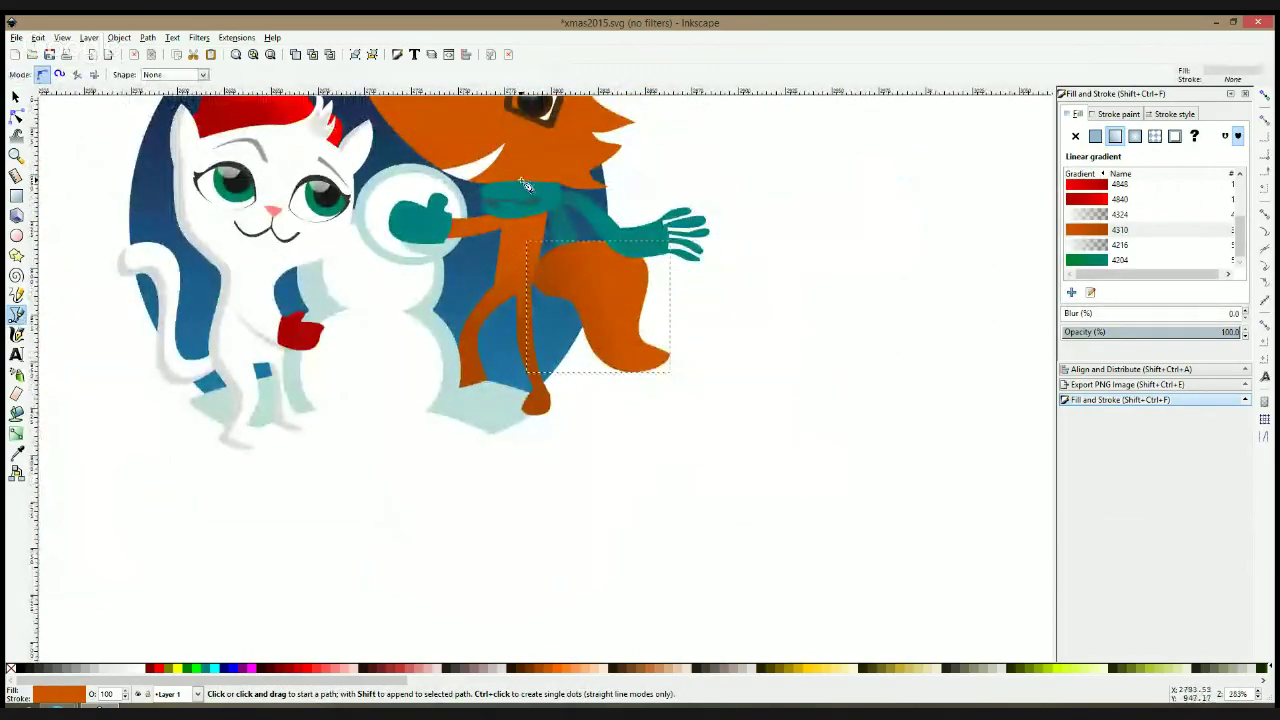
{"action": "scroll", "coordinate": [523, 182], "scroll_direction": "up", "scroll_amount": 1}
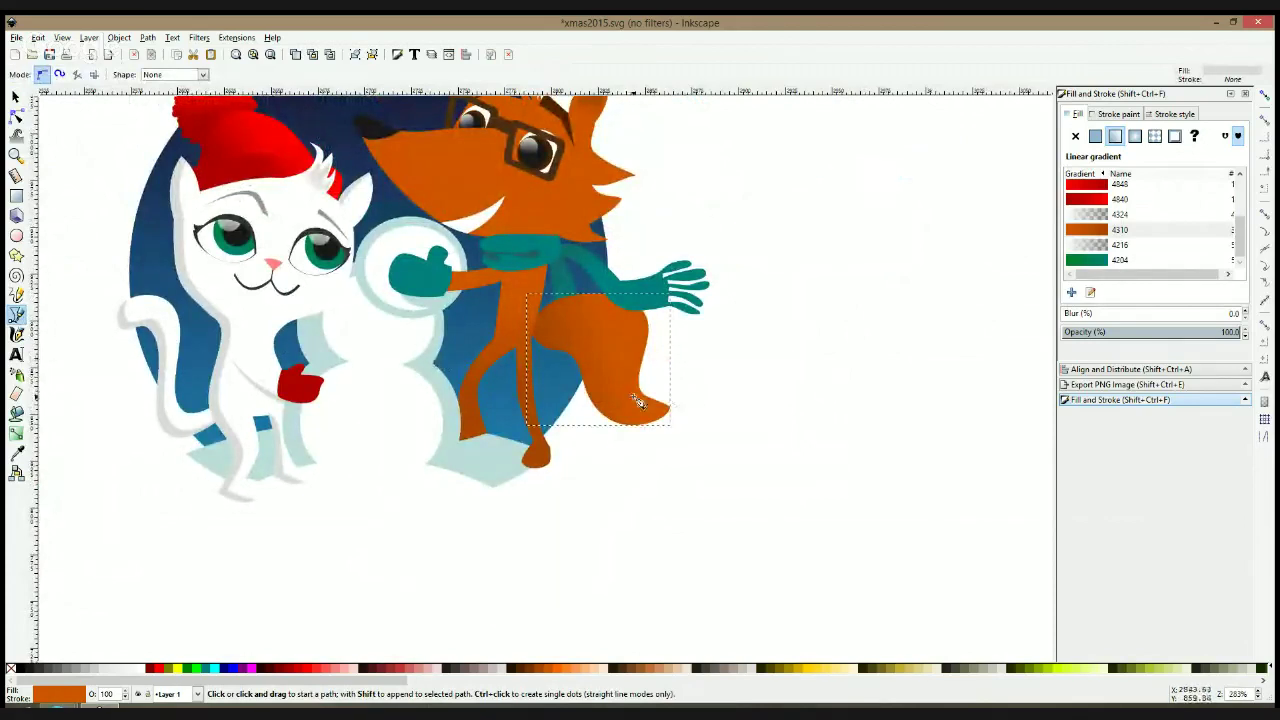
{"action": "scroll", "coordinate": [667, 422], "scroll_direction": "up", "scroll_amount": 2}
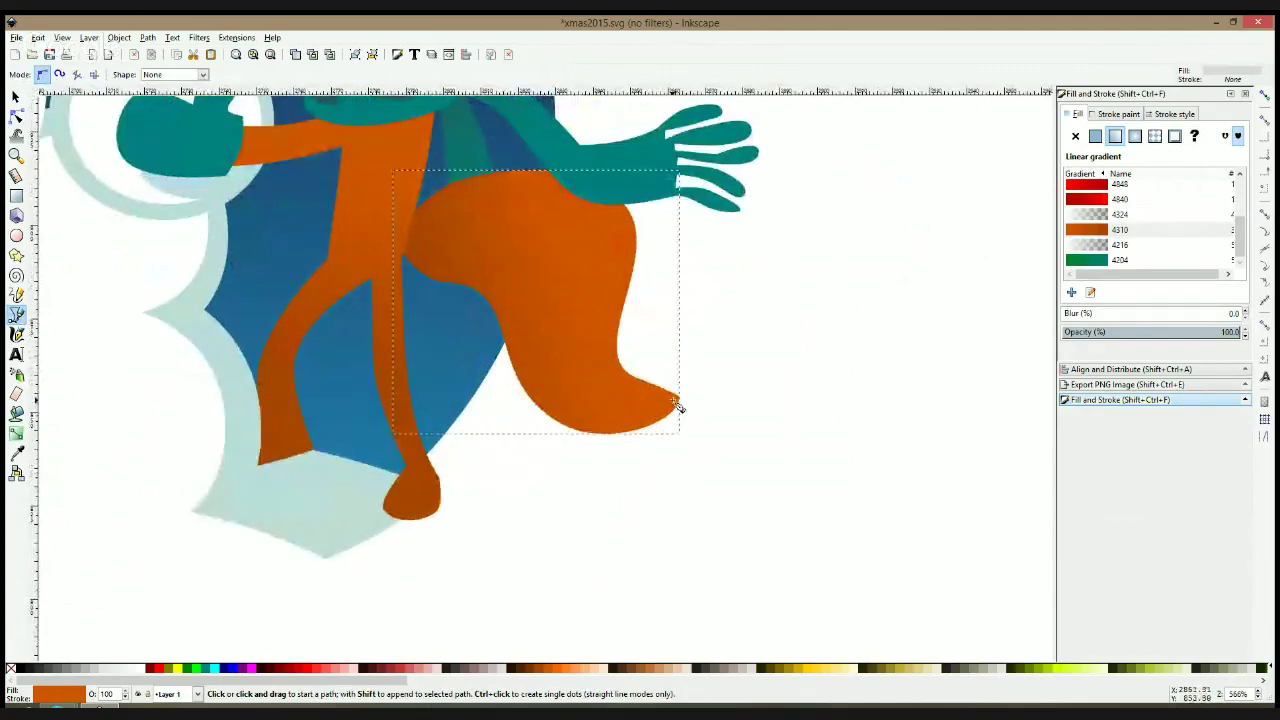
{"action": "left_click", "coordinate": [693, 385]}
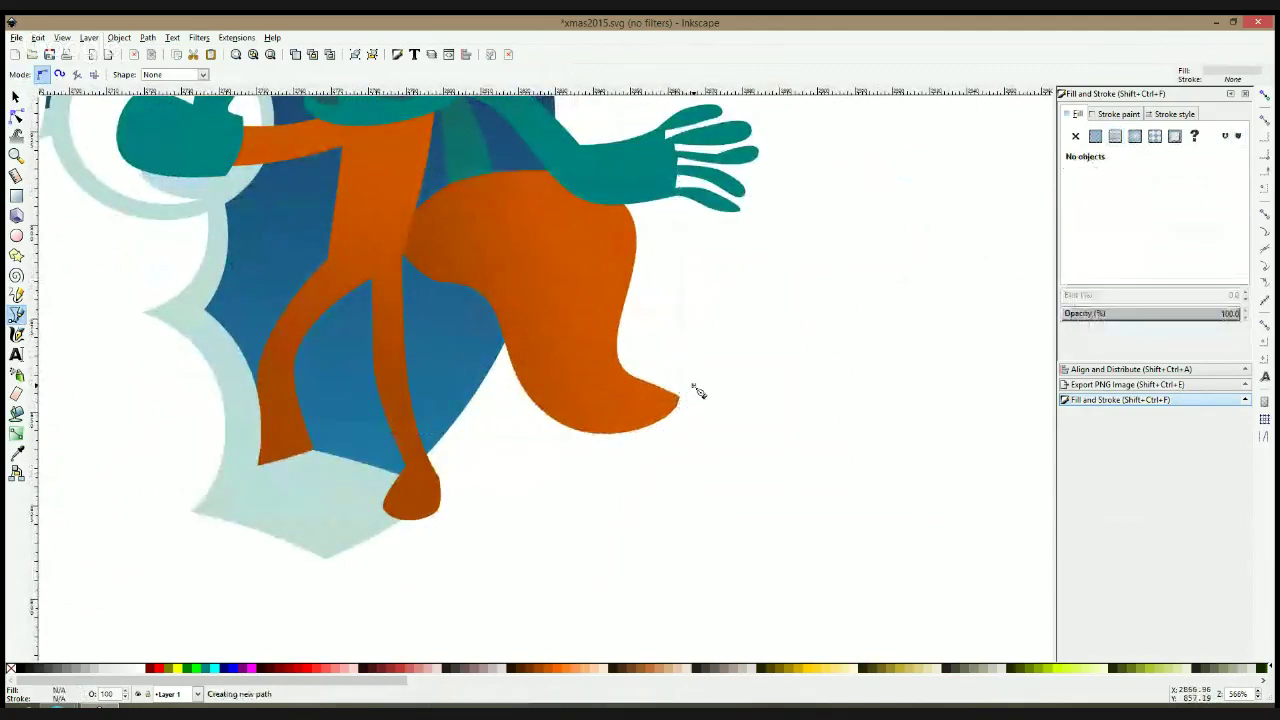
{"action": "left_click", "coordinate": [624, 367]}
{"action": "left_click", "coordinate": [606, 306]}
{"action": "left_click", "coordinate": [603, 346]}
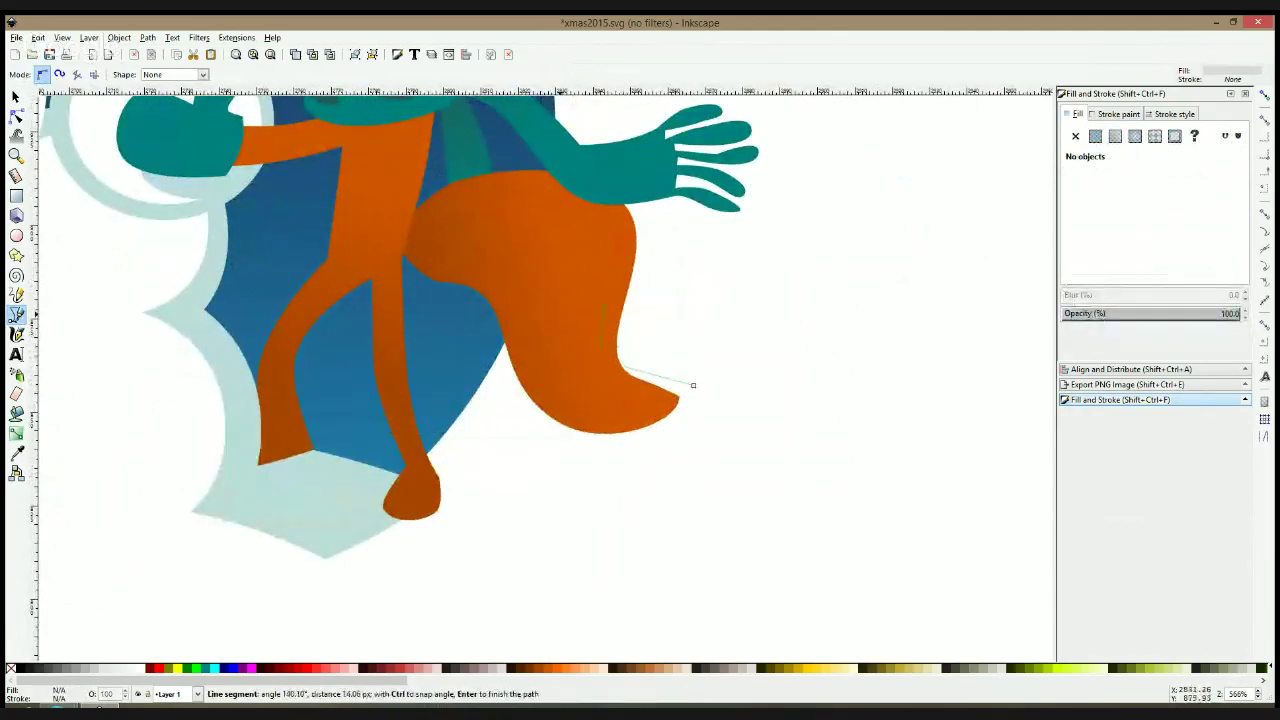
{"action": "left_click", "coordinate": [556, 310]}
{"action": "left_click", "coordinate": [572, 366]}
{"action": "left_click", "coordinate": [539, 339]}
{"action": "left_click", "coordinate": [546, 397]}
{"action": "left_click", "coordinate": [530, 392]}
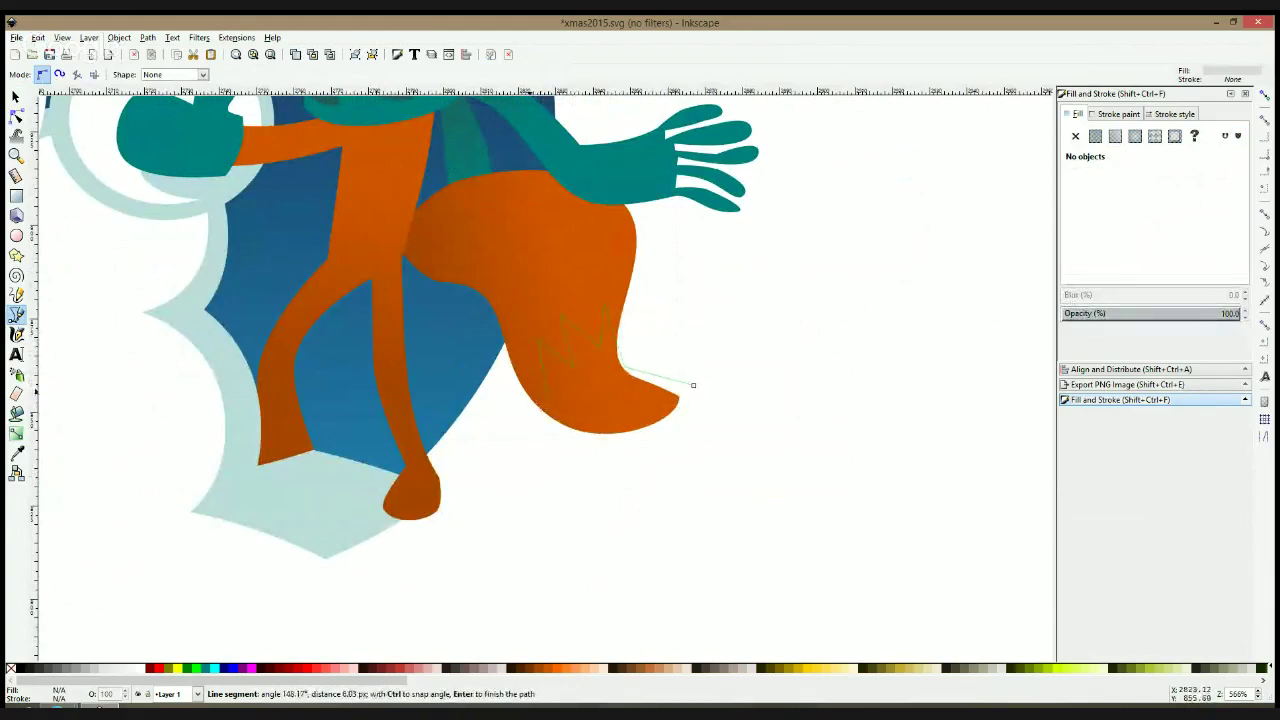
{"action": "left_click", "coordinate": [563, 436]}
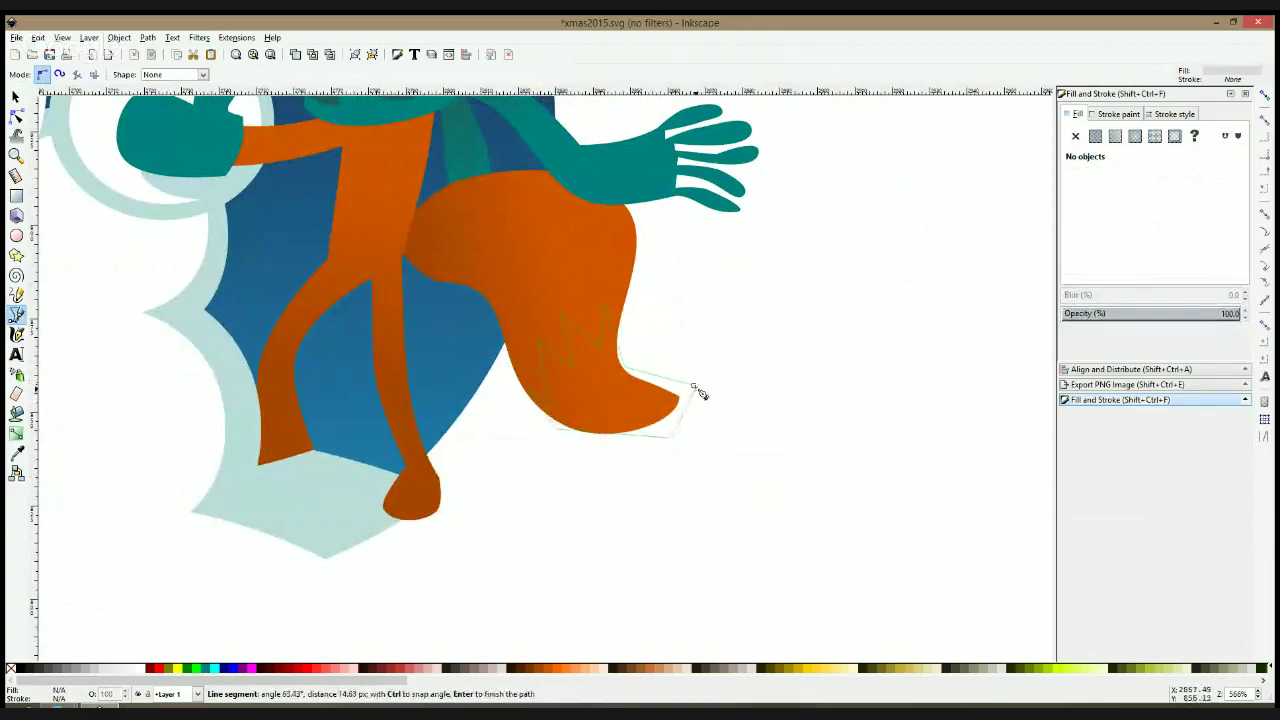
{"action": "left_click", "coordinate": [694, 386]}
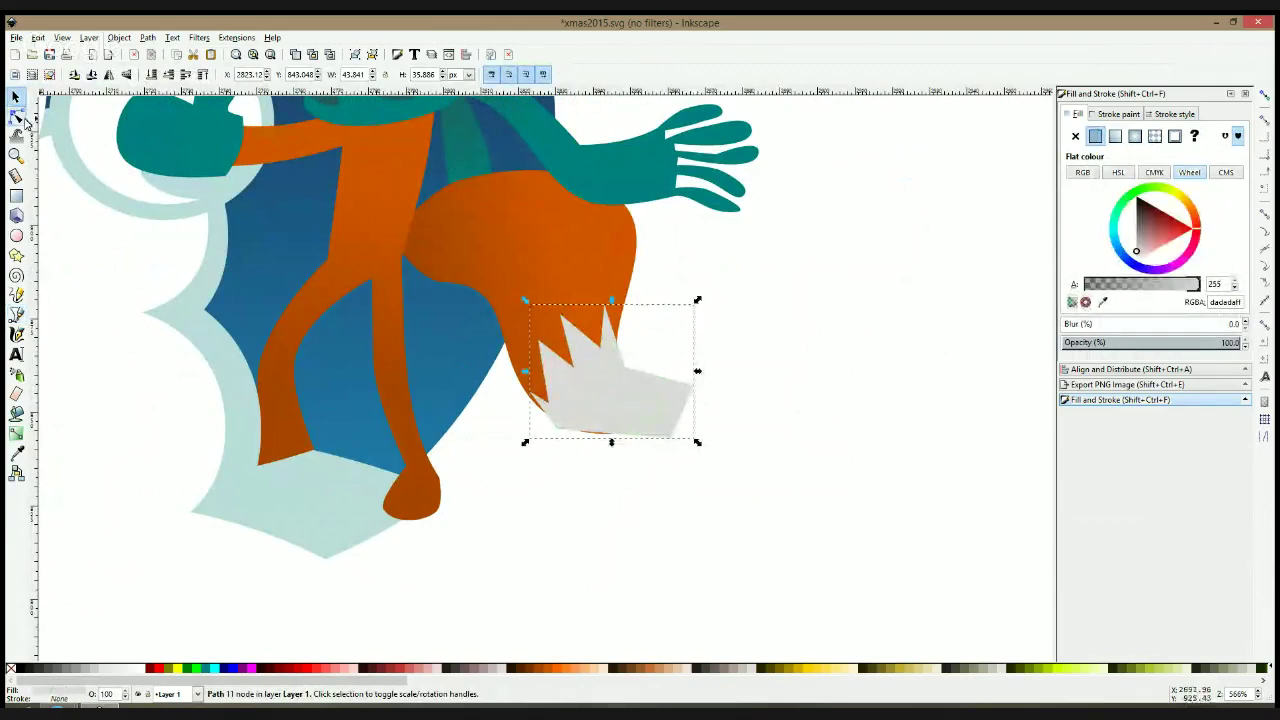
Bend the straight segments of the grey tail-tip shape so its spikes curve like fur and its lower edge bulges
{"action": "left_click", "coordinate": [16, 115]}
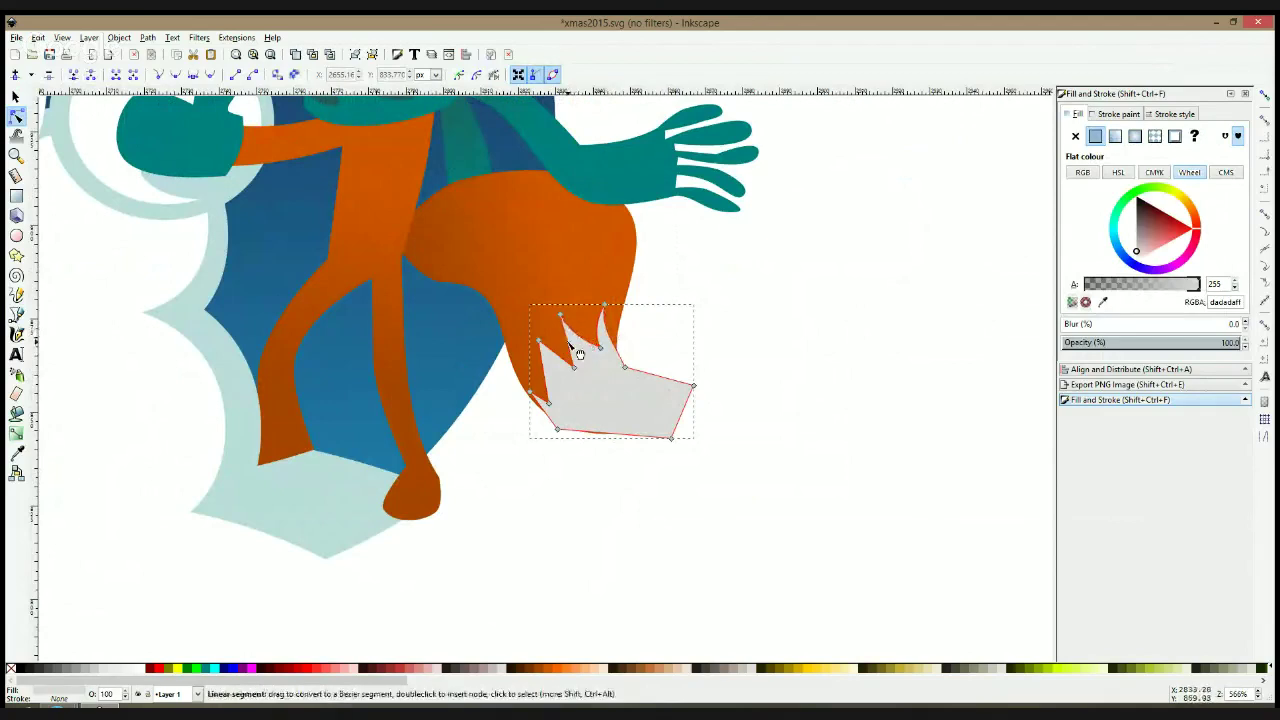
{"action": "left_click_drag", "start_coordinate": [568, 345], "coordinate": [540, 376]}
{"action": "left_click_drag", "start_coordinate": [548, 425], "coordinate": [559, 432]}
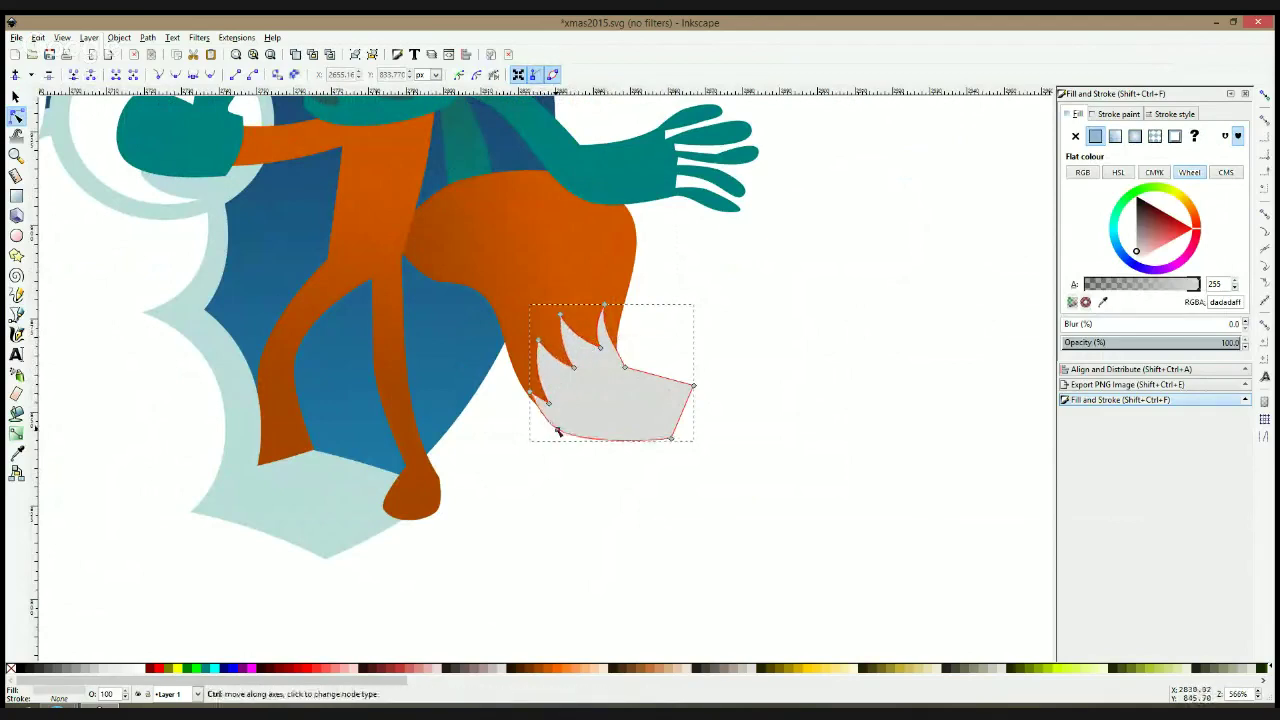
Duplicate the fox's tail and intersect the copy with the grey tip shape to trim it to the tail's outline
{"action": "left_click", "coordinate": [622, 283]}
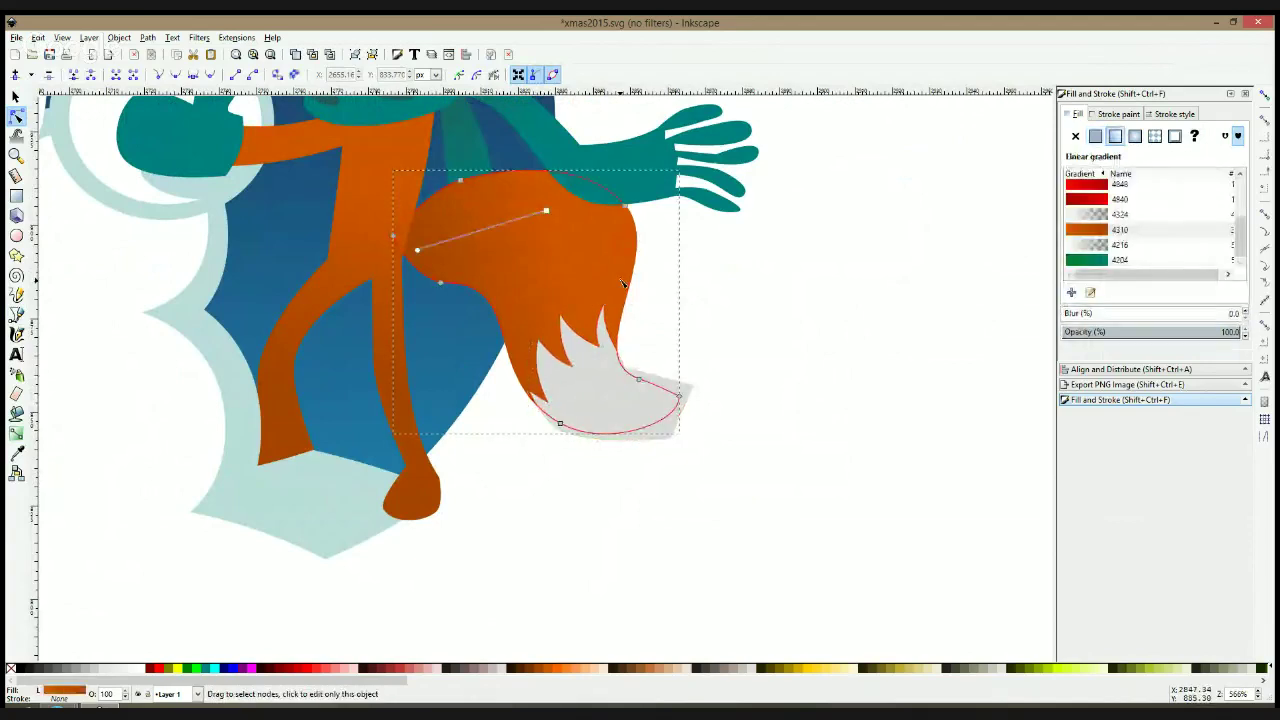
{"action": "key", "text": "ctrl+d"}
{"action": "left_click", "coordinate": [680, 385], "text": "shift"}
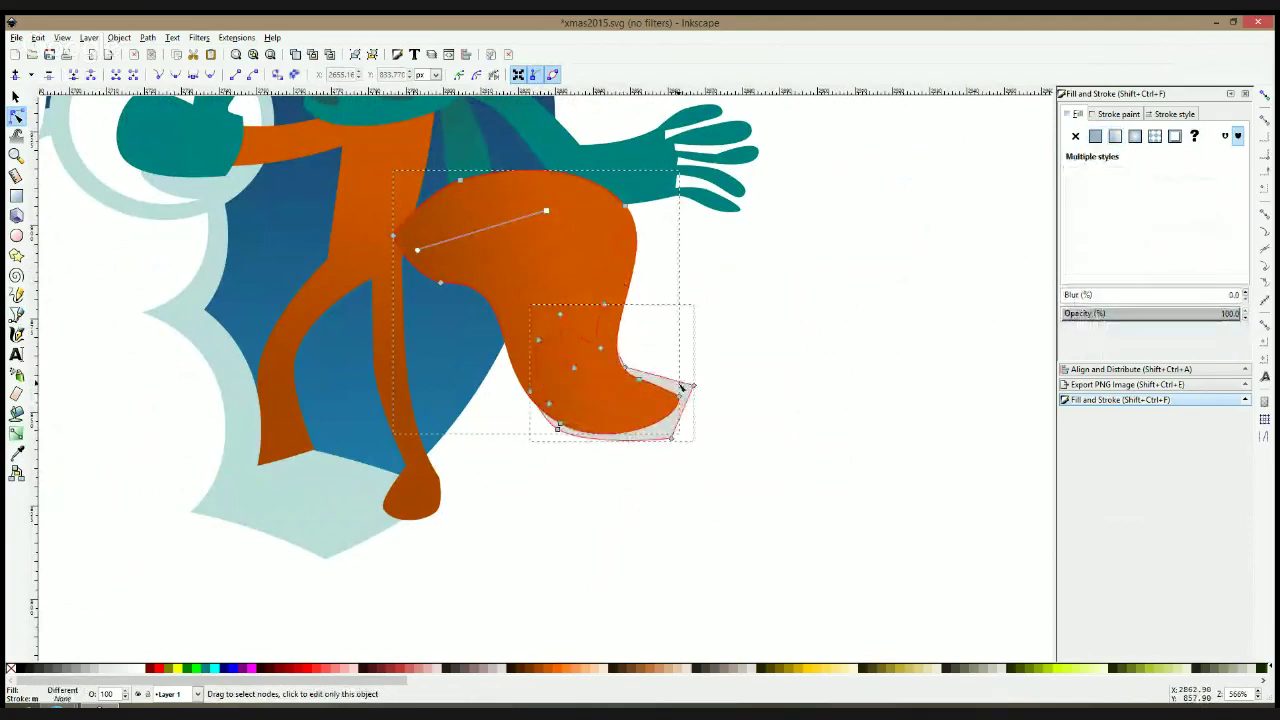
{"action": "left_click", "coordinate": [682, 386]}
{"action": "key", "text": "Page_Up"}
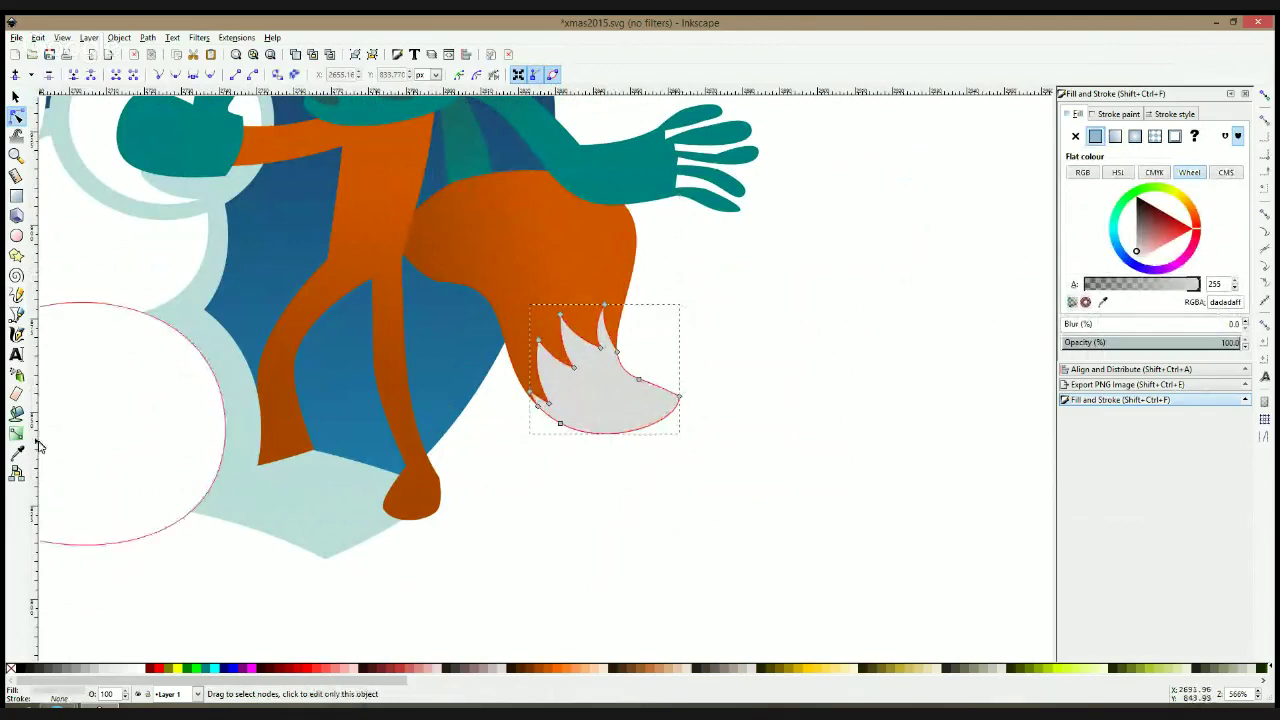
Give the tail tip a linear gradient from grey cccccc at its lower edge to white at the fur spikes
{"action": "left_click", "coordinate": [16, 433]}
{"action": "left_click", "coordinate": [98, 676]}
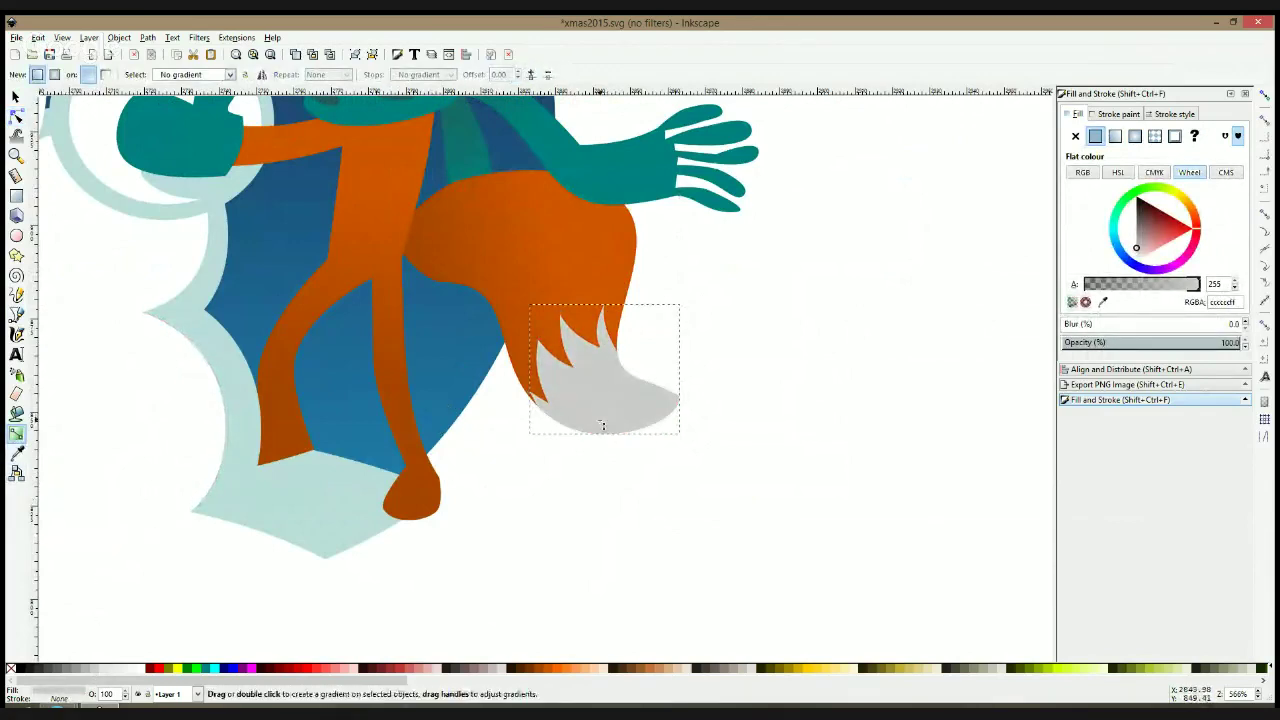
{"action": "left_click_drag", "start_coordinate": [602, 426], "coordinate": [604, 348]}
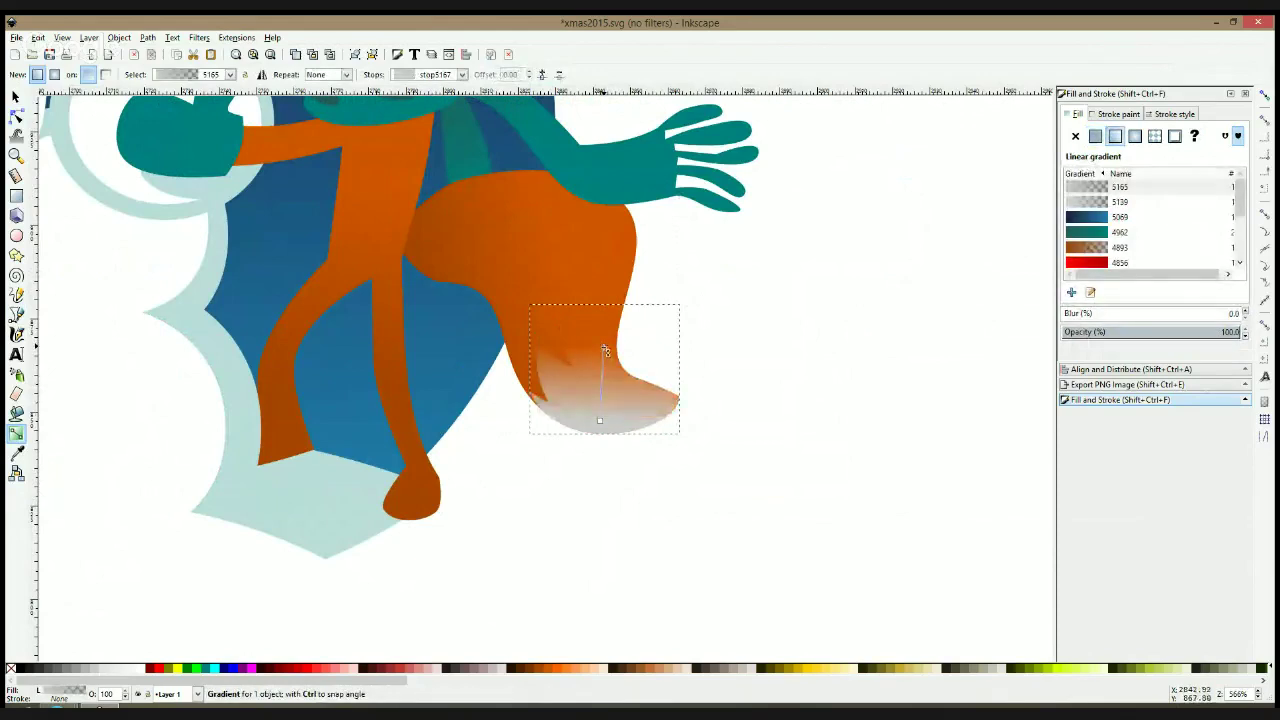
{"action": "left_click", "coordinate": [142, 671]}
{"action": "key", "text": "space"}
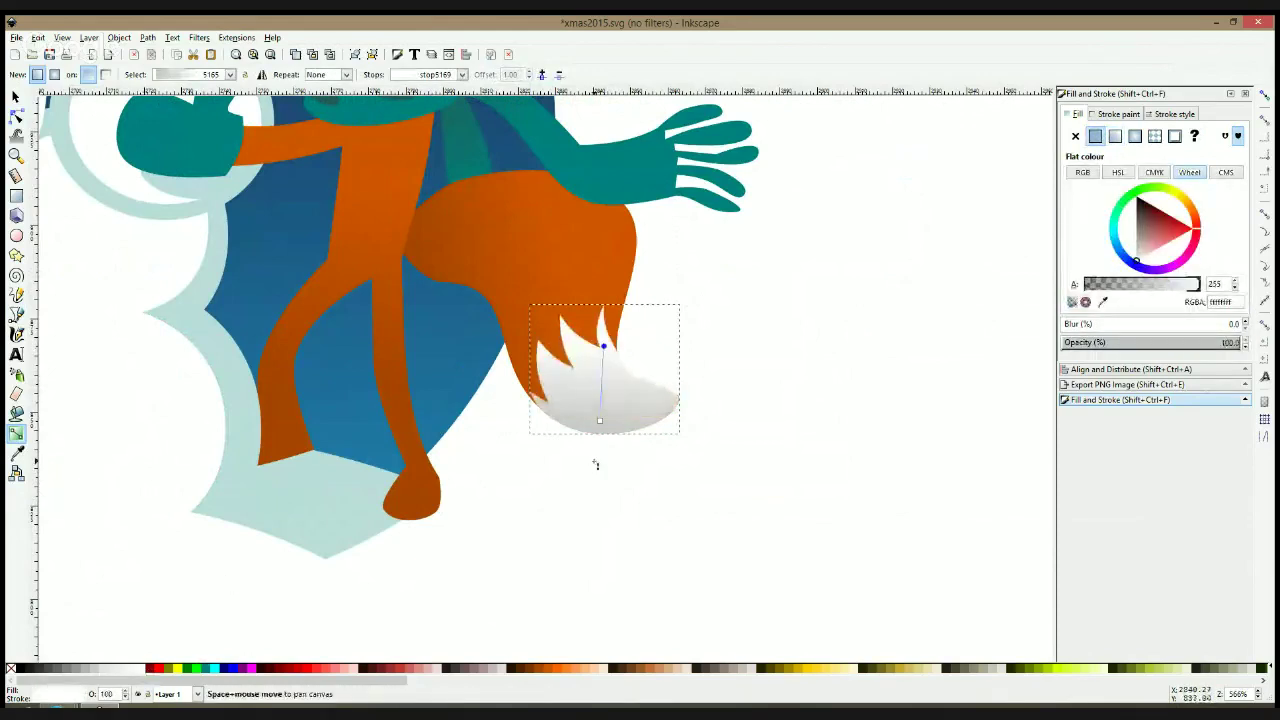
{"action": "scroll", "coordinate": [597, 464], "scroll_direction": "down", "scroll_amount": 6}
{"action": "left_click", "coordinate": [609, 545]}
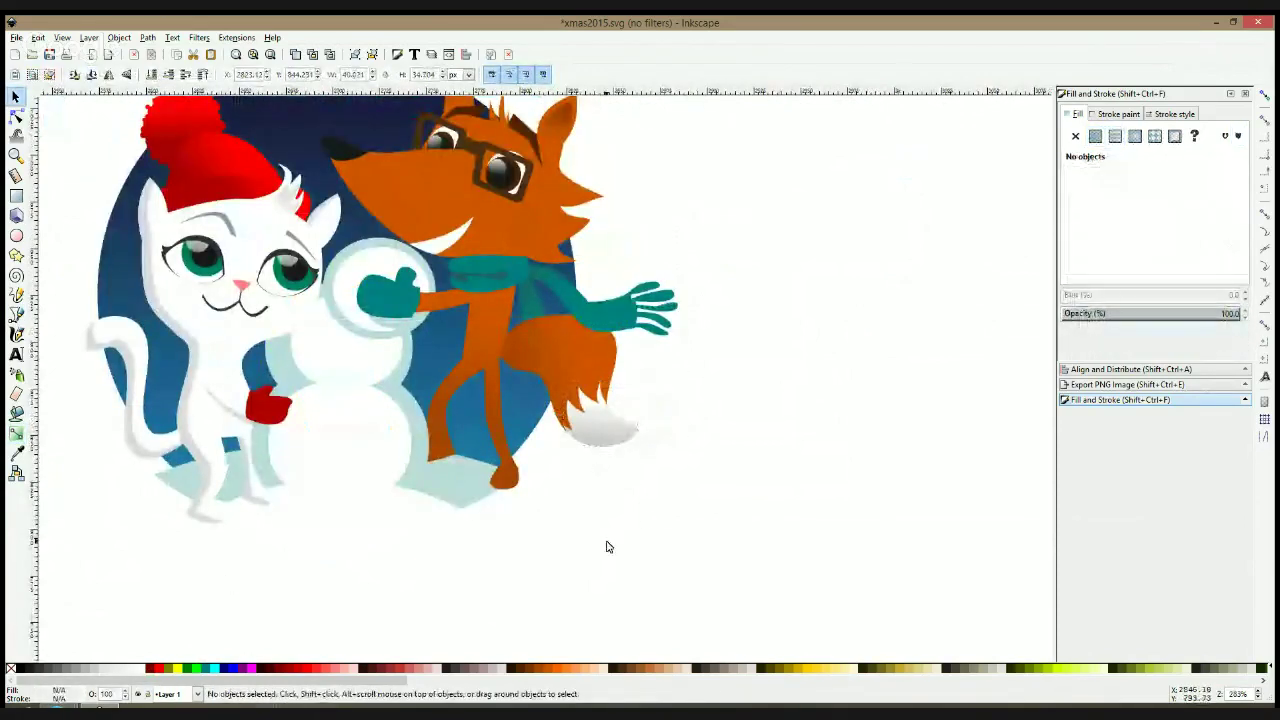
Try enlarging the blue background circle to 328 px and shifting it up and to the right, and undo these changes
{"action": "scroll", "coordinate": [626, 512], "scroll_direction": "up", "scroll_amount": 3}
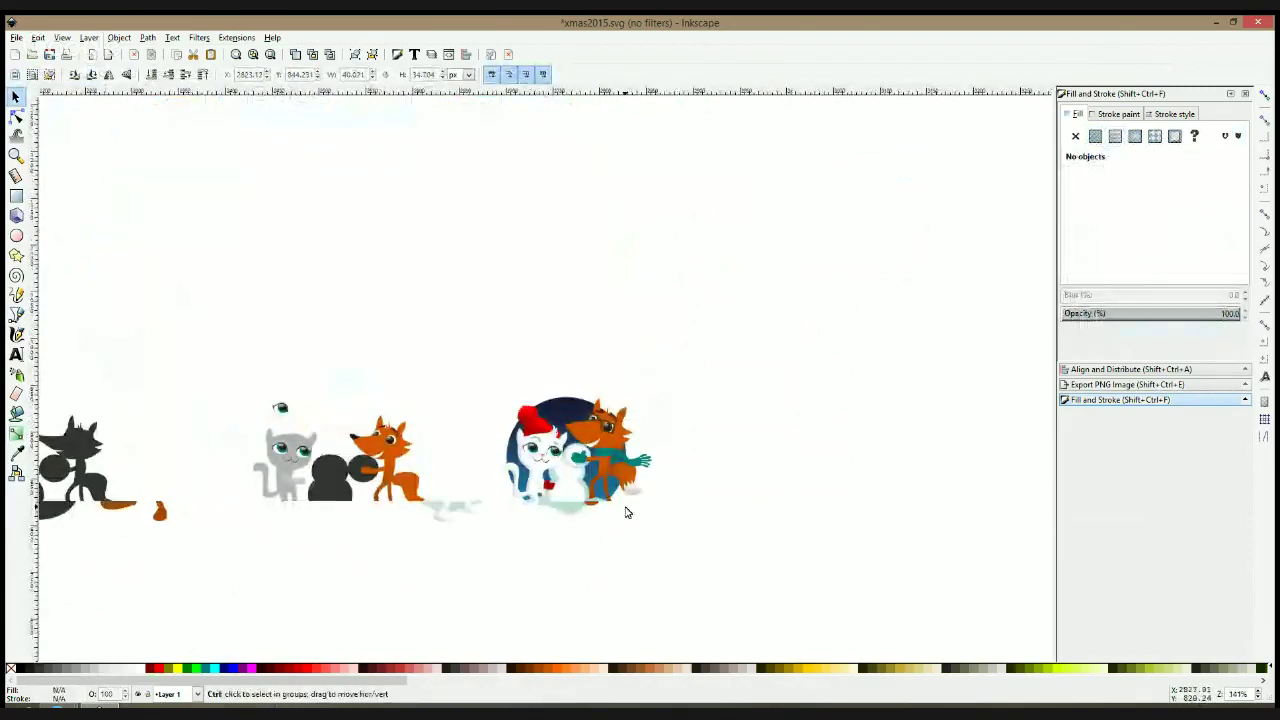
{"action": "left_click", "coordinate": [457, 230]}
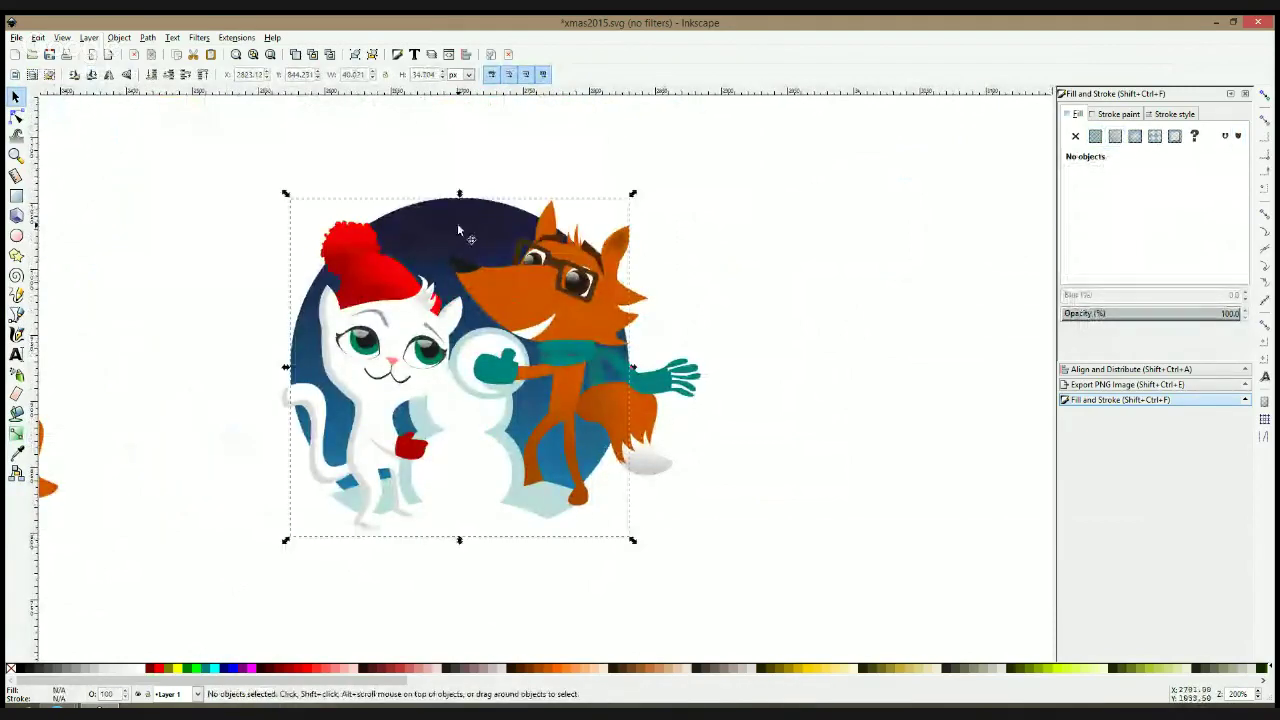
{"action": "left_click_drag", "start_coordinate": [633, 369], "coordinate": [686, 375]}
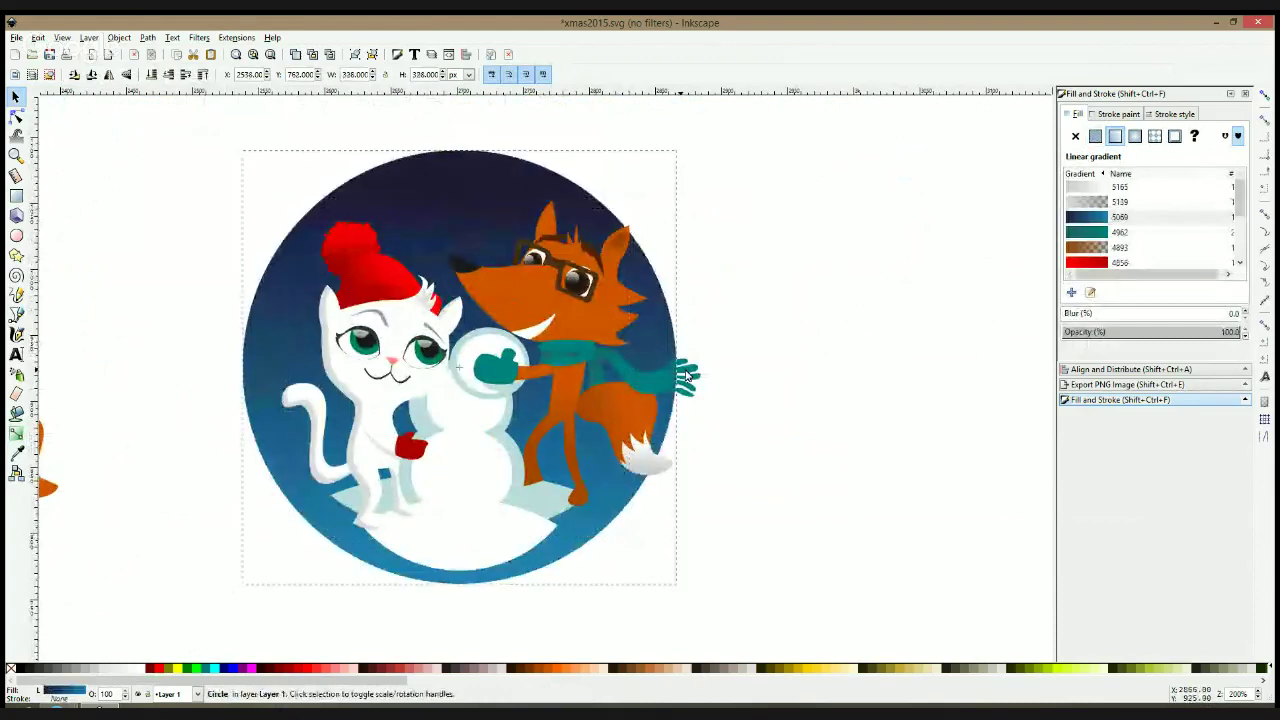
{"action": "left_click_drag", "start_coordinate": [604, 522], "coordinate": [607, 495]}
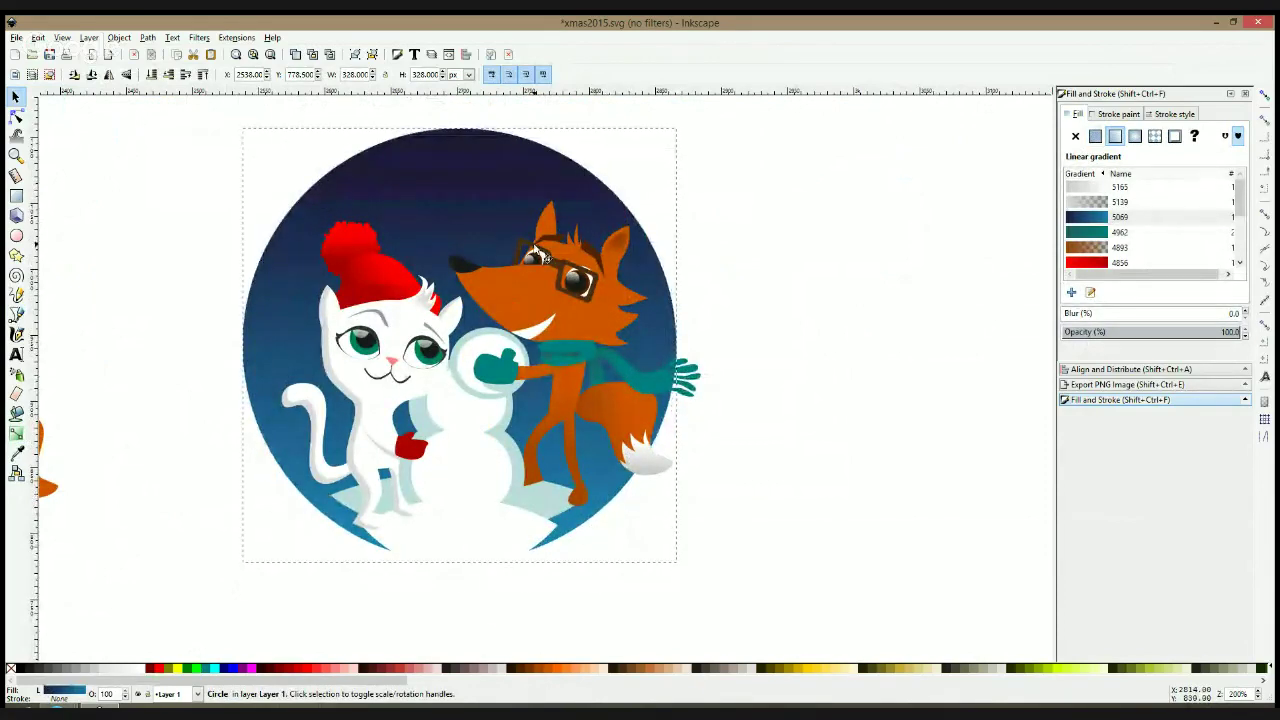
{"action": "key", "text": "Right"}
{"action": "key", "text": "Right"}
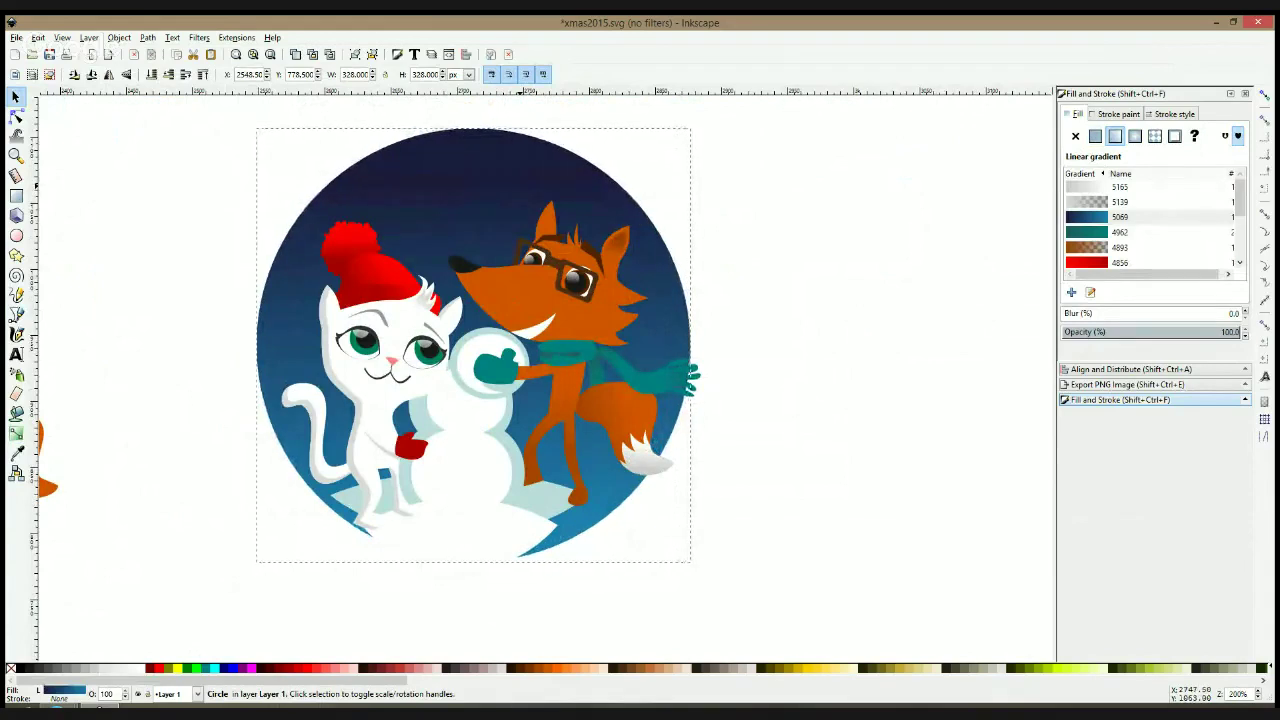
{"action": "key", "text": "ctrl+z"}
{"action": "key", "text": "ctrl+z"}
{"action": "key", "text": "ctrl+z"}
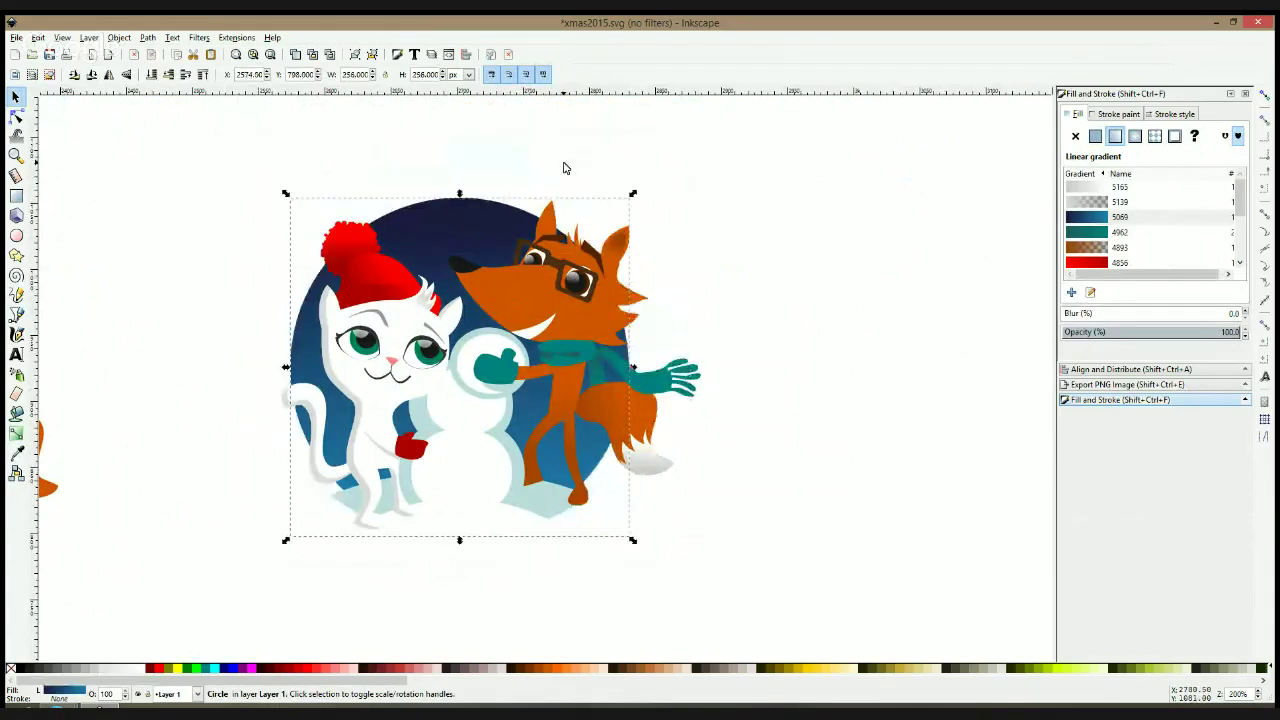
Shrink the blue background circle proportionally around its centre to 247 px
{"action": "left_click_drag", "start_coordinate": [457, 194], "coordinate": [460, 202]}
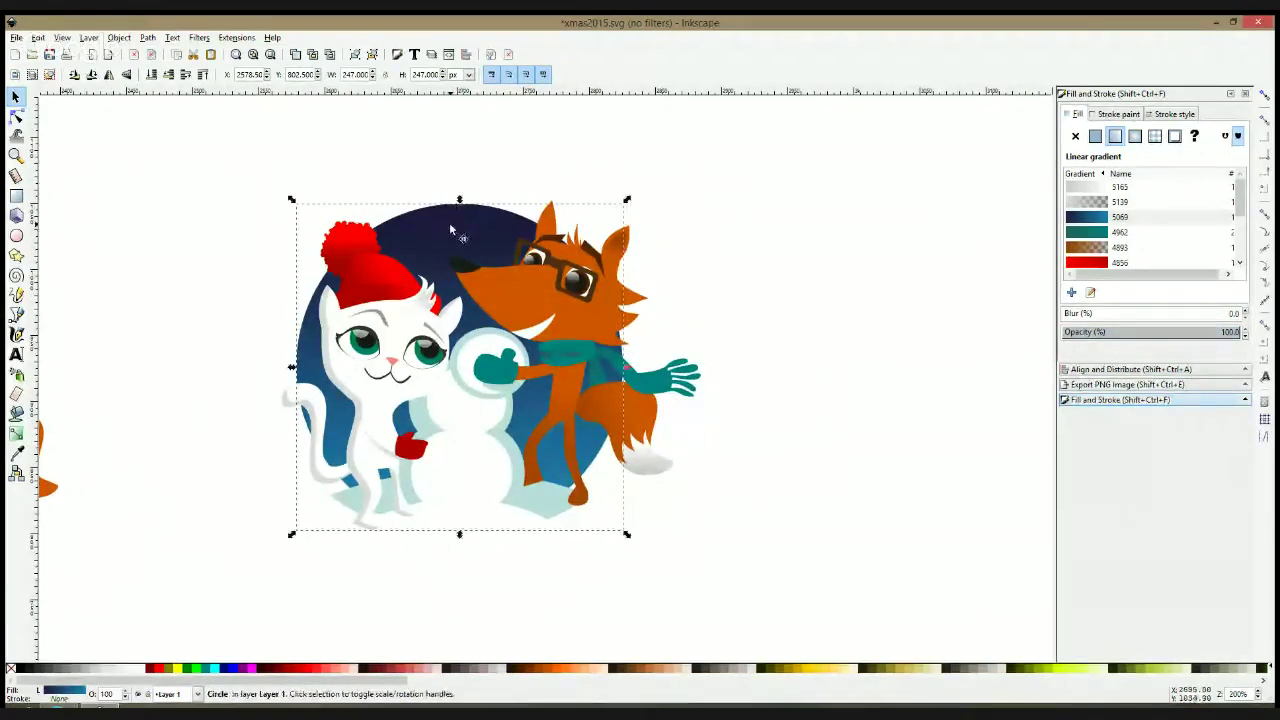
{"action": "left_click", "coordinate": [690, 237]}
{"action": "scroll", "coordinate": [517, 495], "scroll_direction": "down", "scroll_amount": 3}
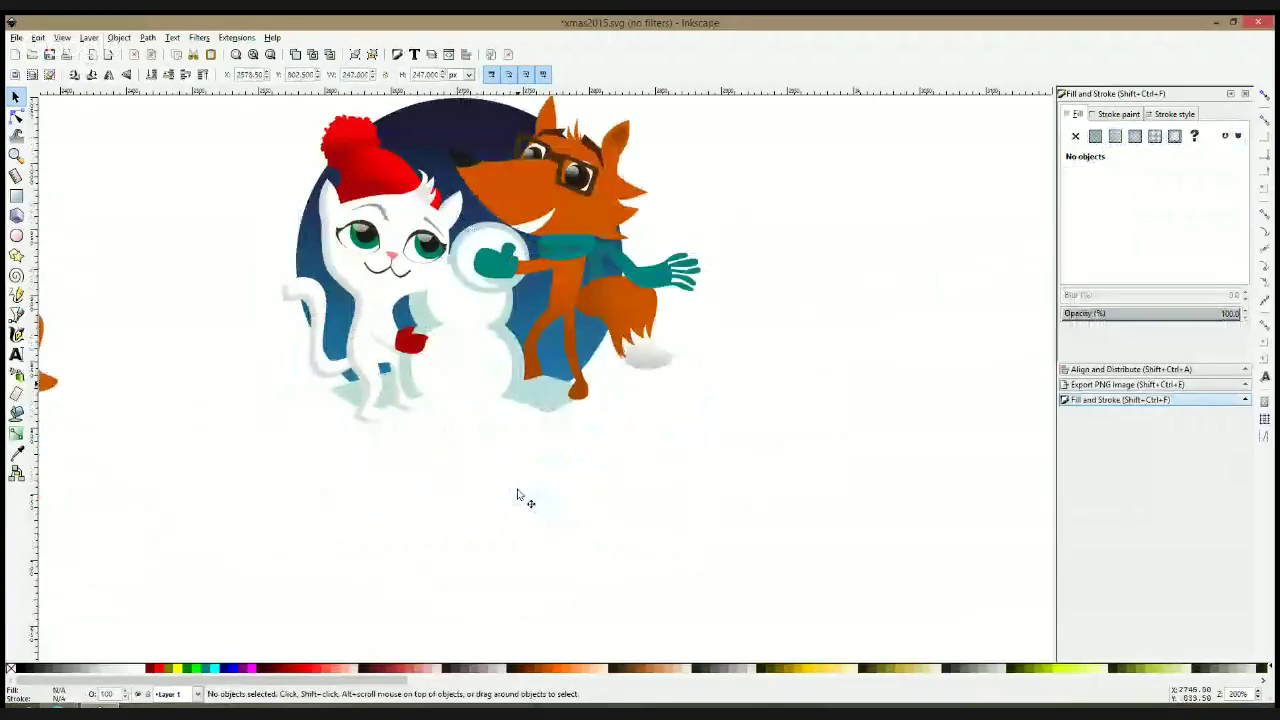
Trim the pale blue ground shading to the background circle's outline by intersecting it with a copy of the circle
{"action": "left_click", "coordinate": [558, 352]}
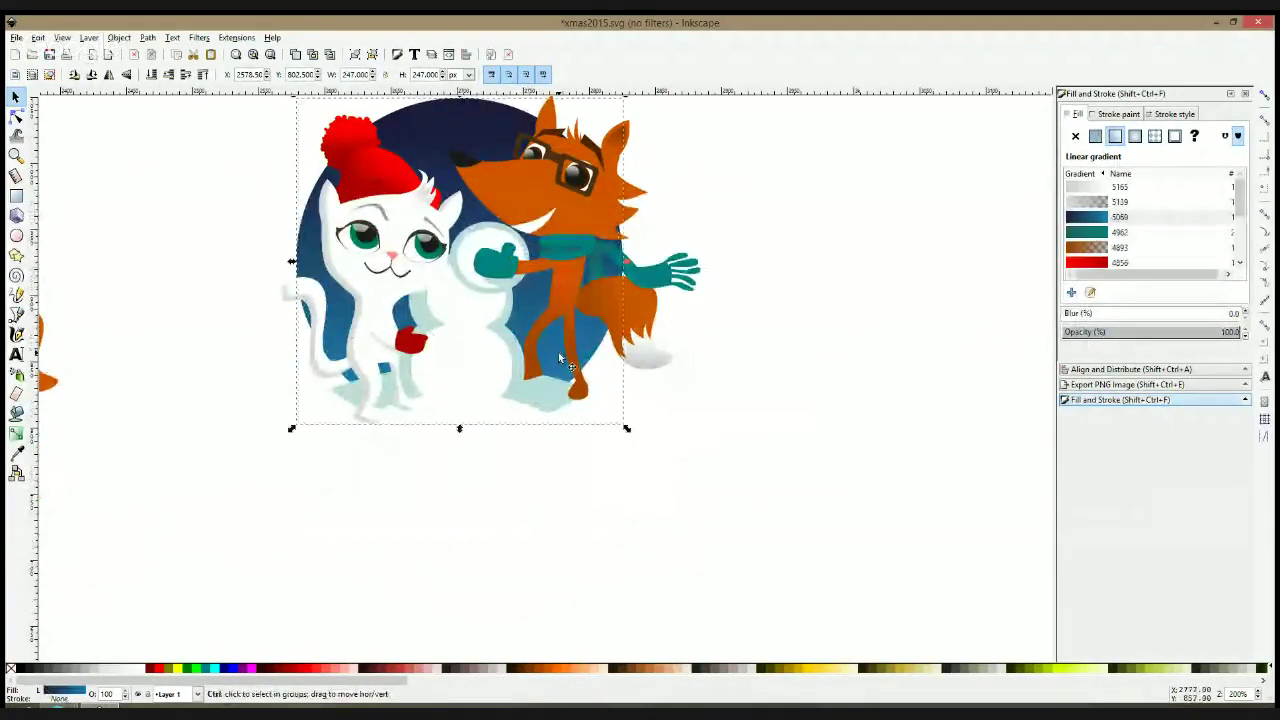
{"action": "key", "text": "Home"}
{"action": "left_click", "coordinate": [331, 398], "text": "shift"}
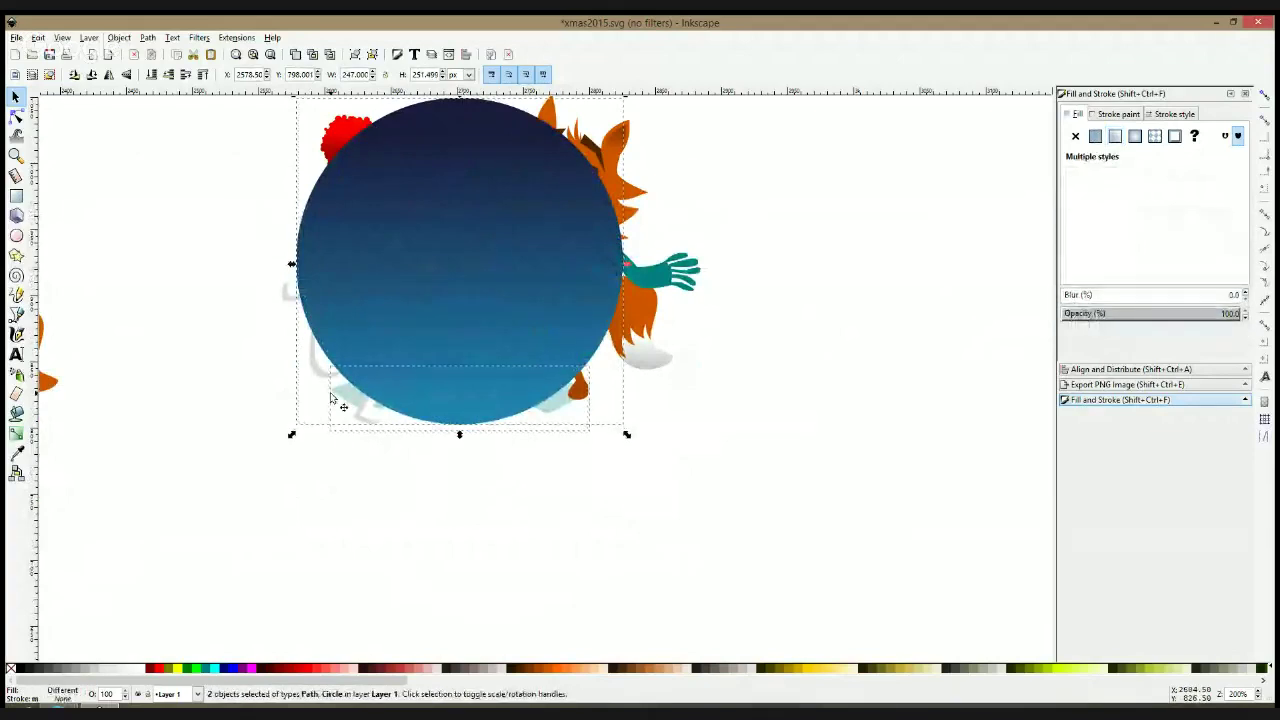
{"action": "key", "text": "End"}
{"action": "left_click", "coordinate": [333, 400]}
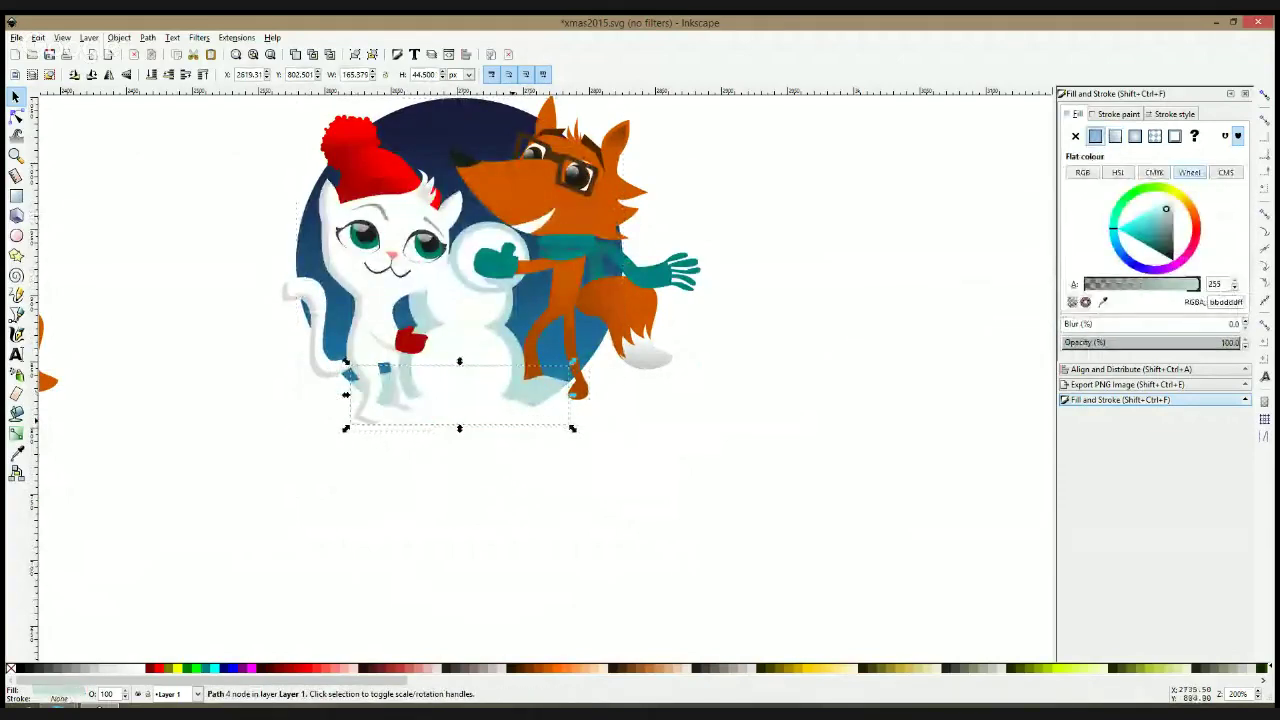
{"action": "left_click", "coordinate": [515, 428]}
{"action": "left_click", "coordinate": [643, 466]}
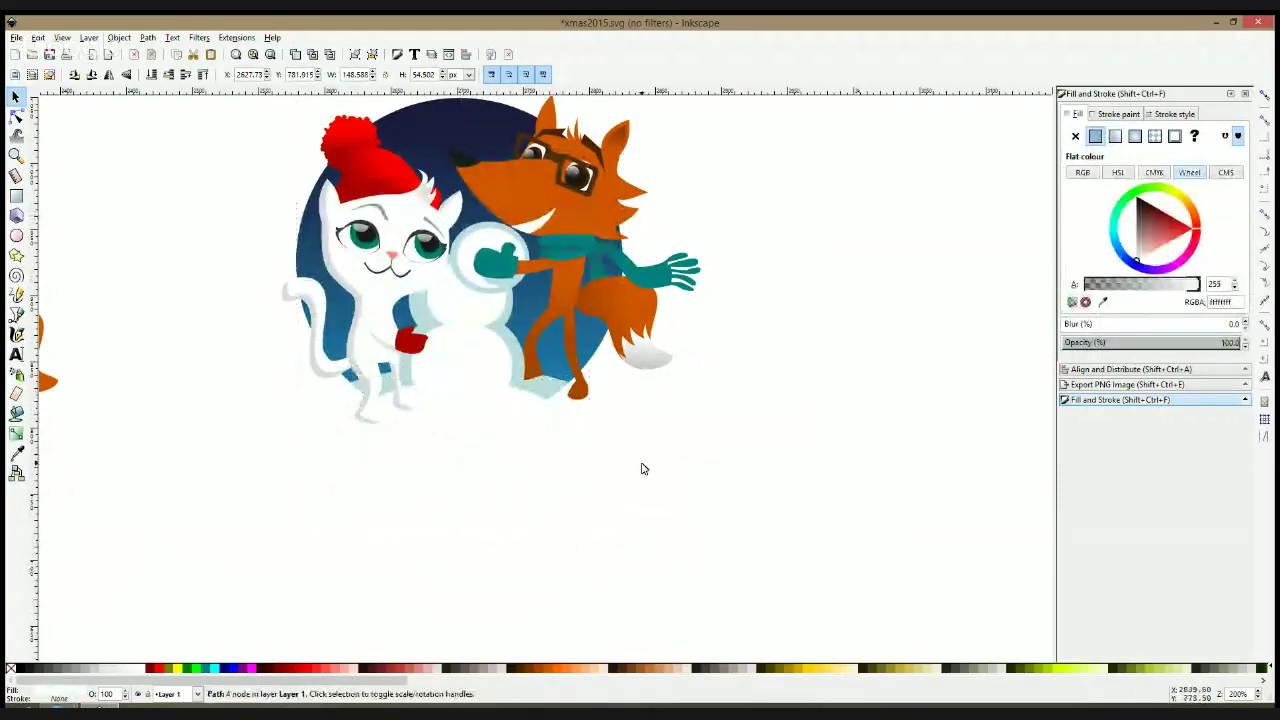
Smooth and reposition the bottom corner node of the fox's leg beside the snowman so the foot end is rounded
{"action": "left_click", "coordinate": [16, 118]}
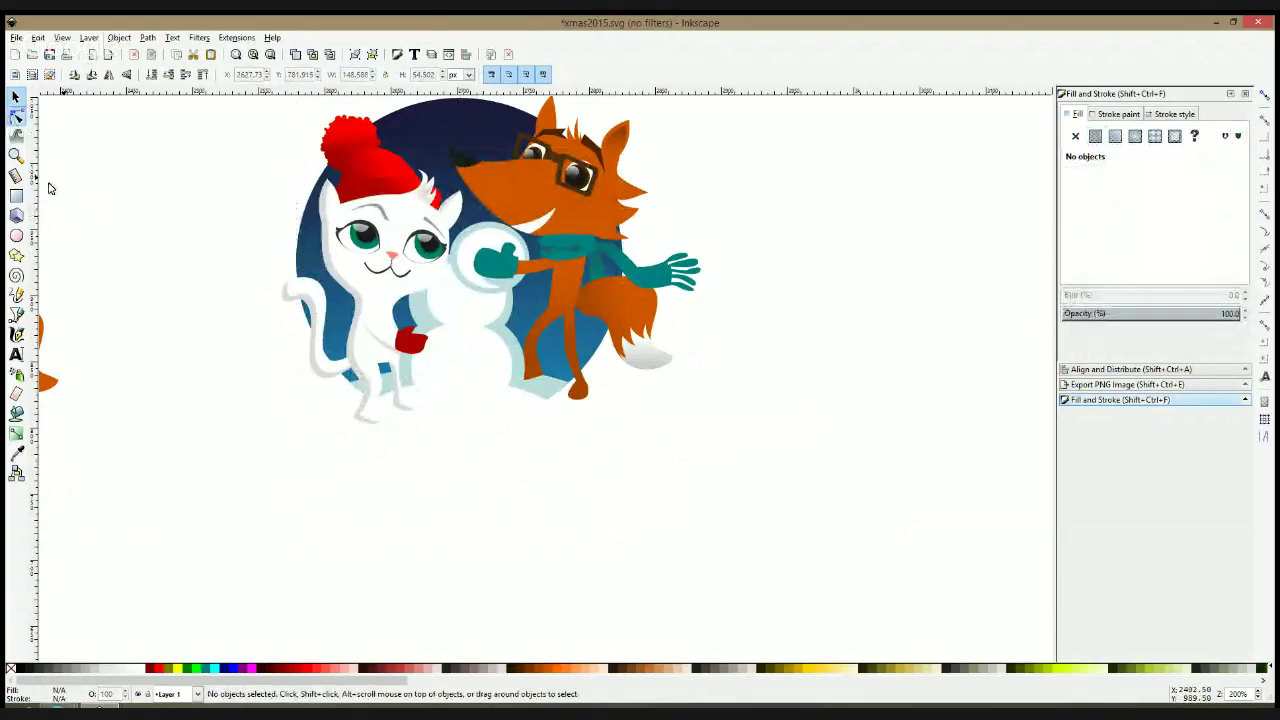
{"action": "scroll", "coordinate": [521, 371], "scroll_direction": "up", "scroll_amount": 2}
{"action": "left_click", "coordinate": [548, 372]}
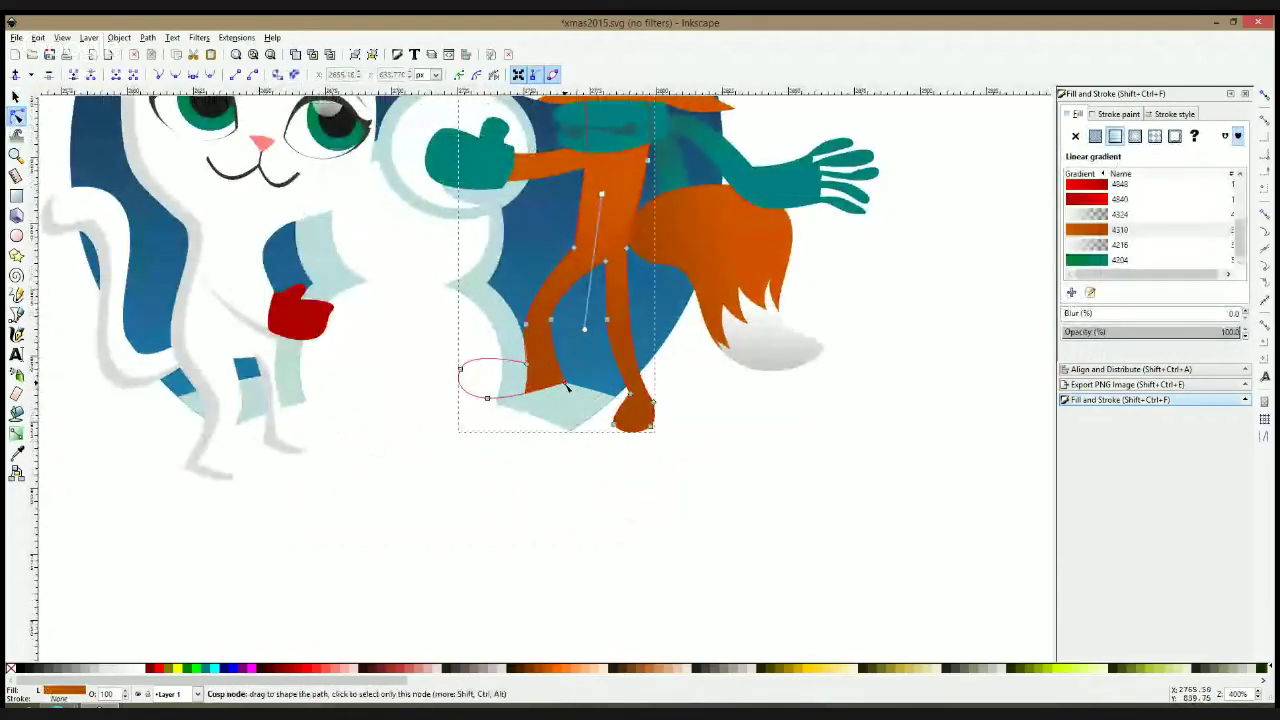
{"action": "left_click", "coordinate": [565, 384], "text": "ctrl"}
{"action": "left_click_drag", "start_coordinate": [566, 391], "coordinate": [559, 377]}
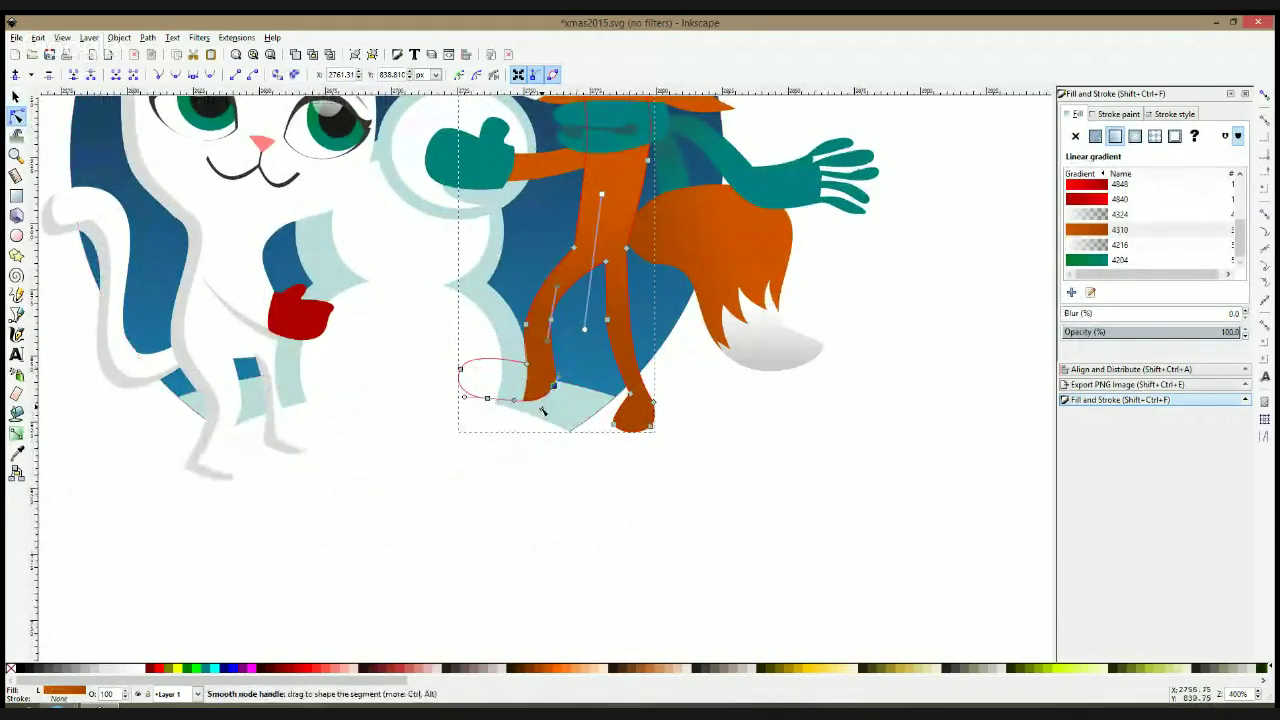
{"action": "key", "text": "s"}
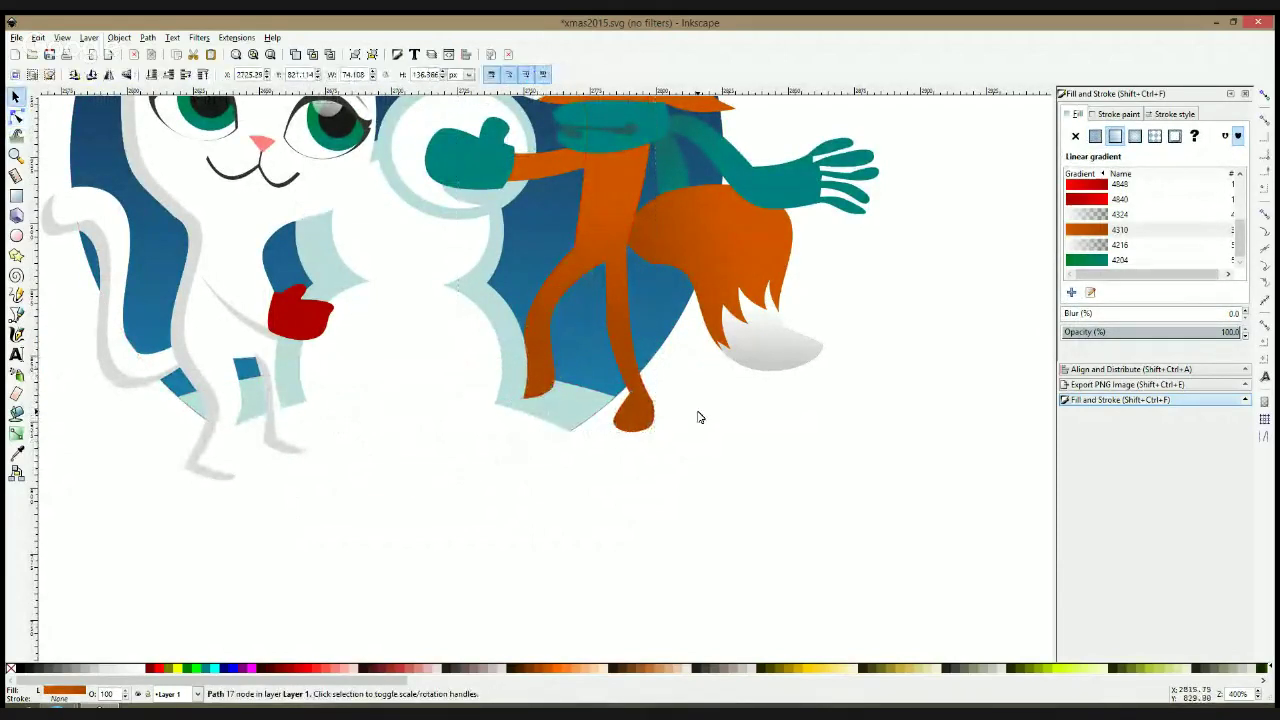
Adjust the outline node at the back edge of the fox's foot nearest the tail
{"action": "left_click", "coordinate": [698, 417]}
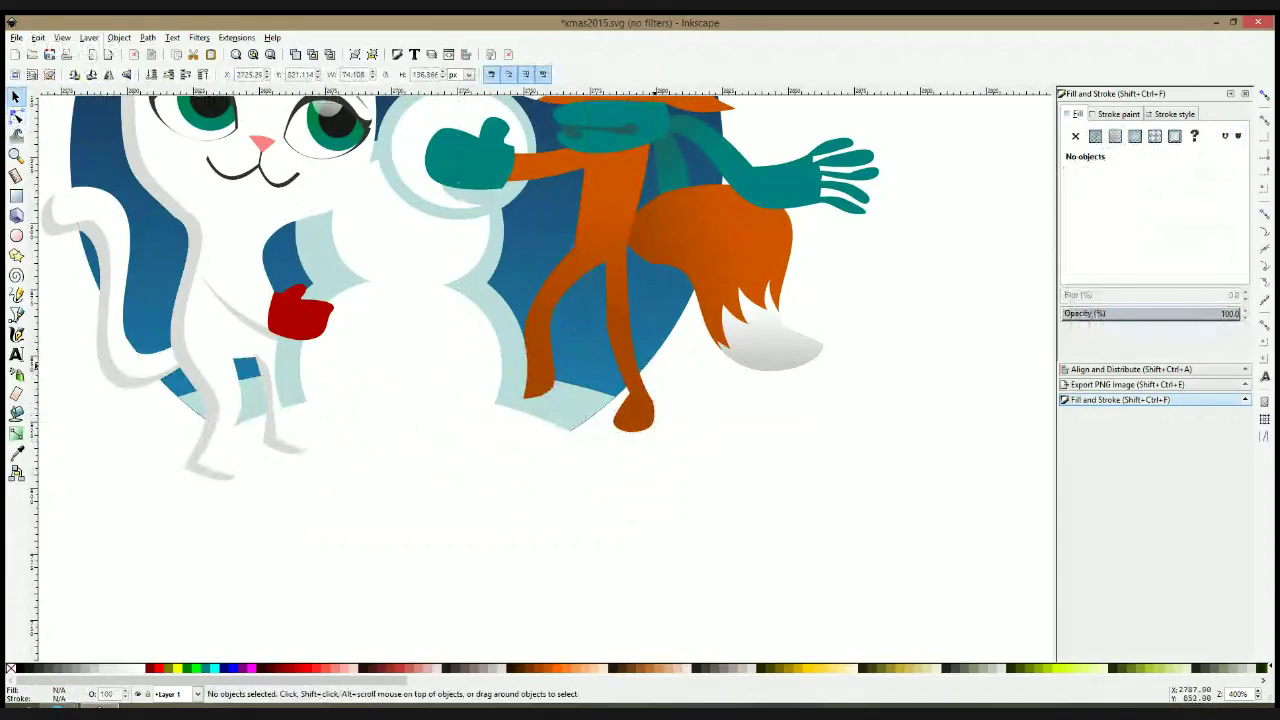
{"action": "left_click", "coordinate": [16, 116]}
{"action": "left_click", "coordinate": [648, 372]}
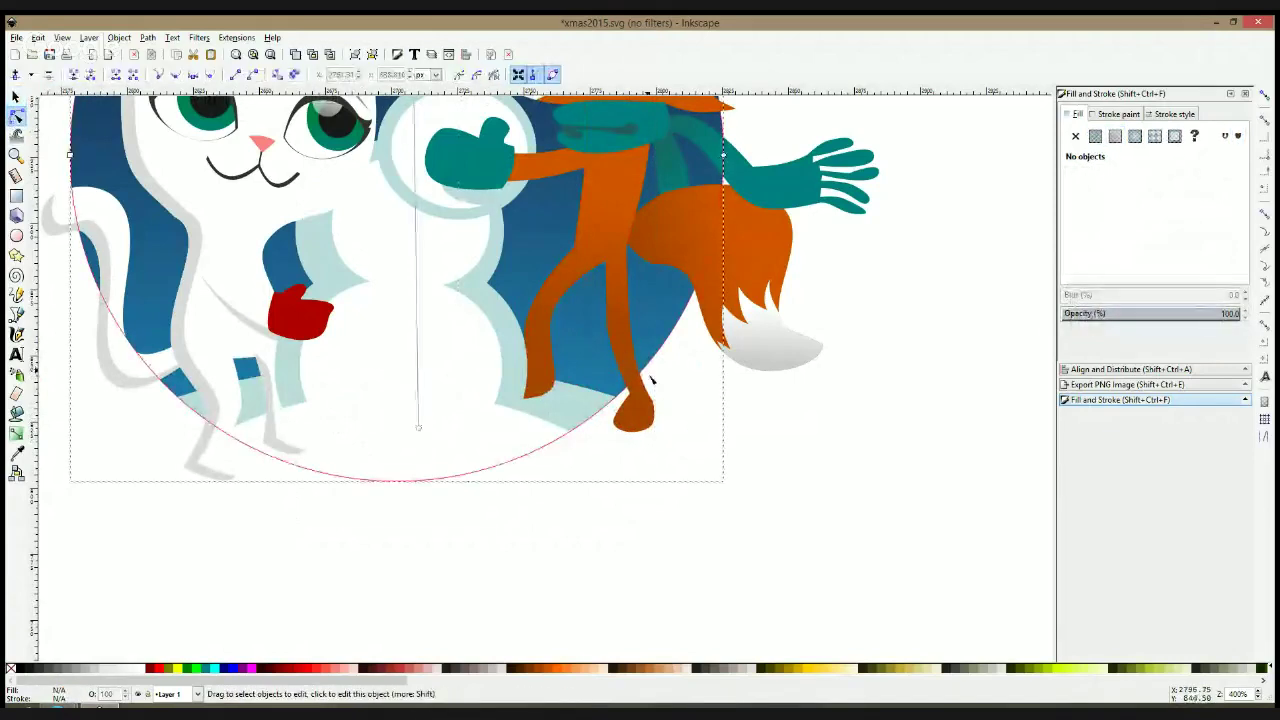
{"action": "left_click", "coordinate": [650, 400]}
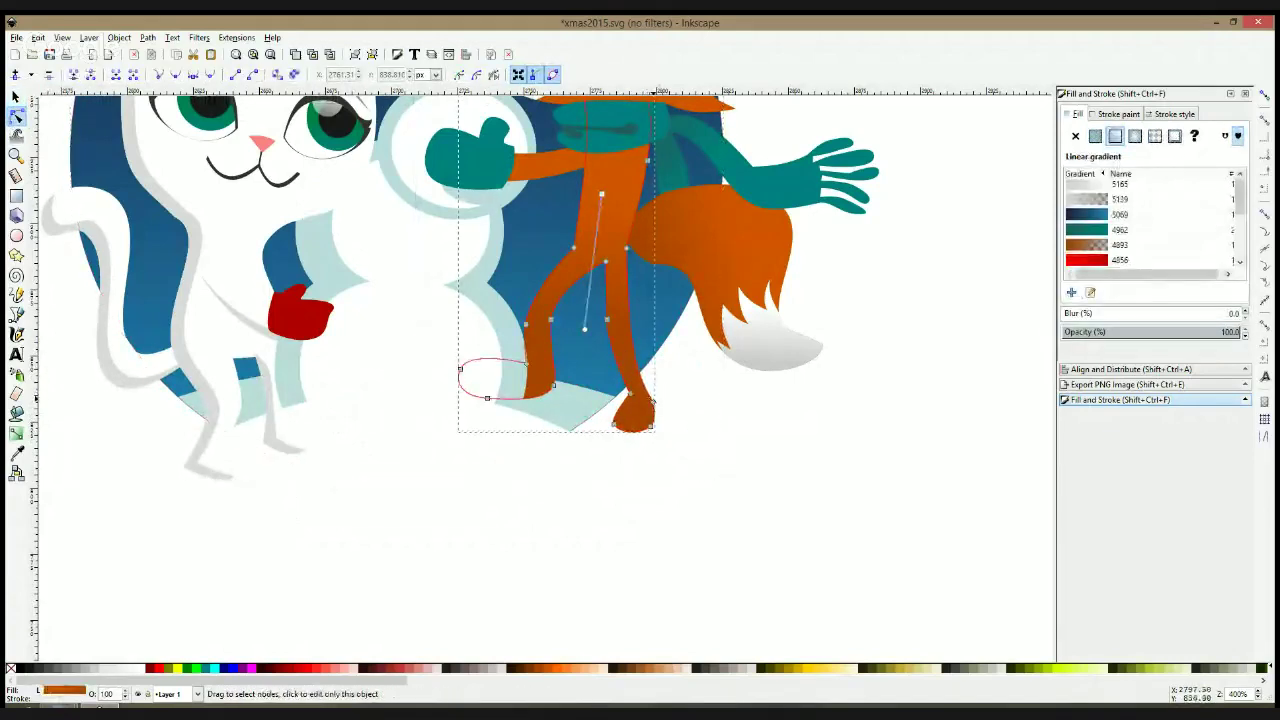
{"action": "left_click", "coordinate": [678, 408]}
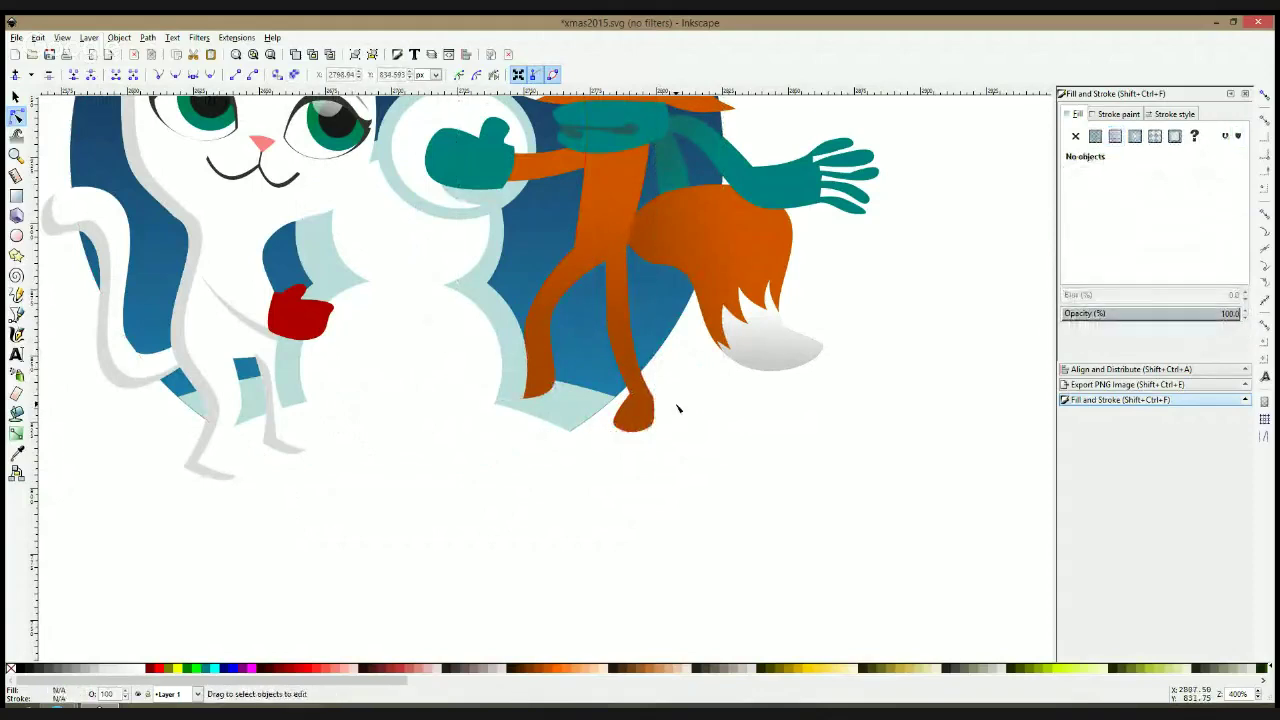
{"action": "scroll", "coordinate": [678, 408], "scroll_direction": "down", "scroll_amount": 2}
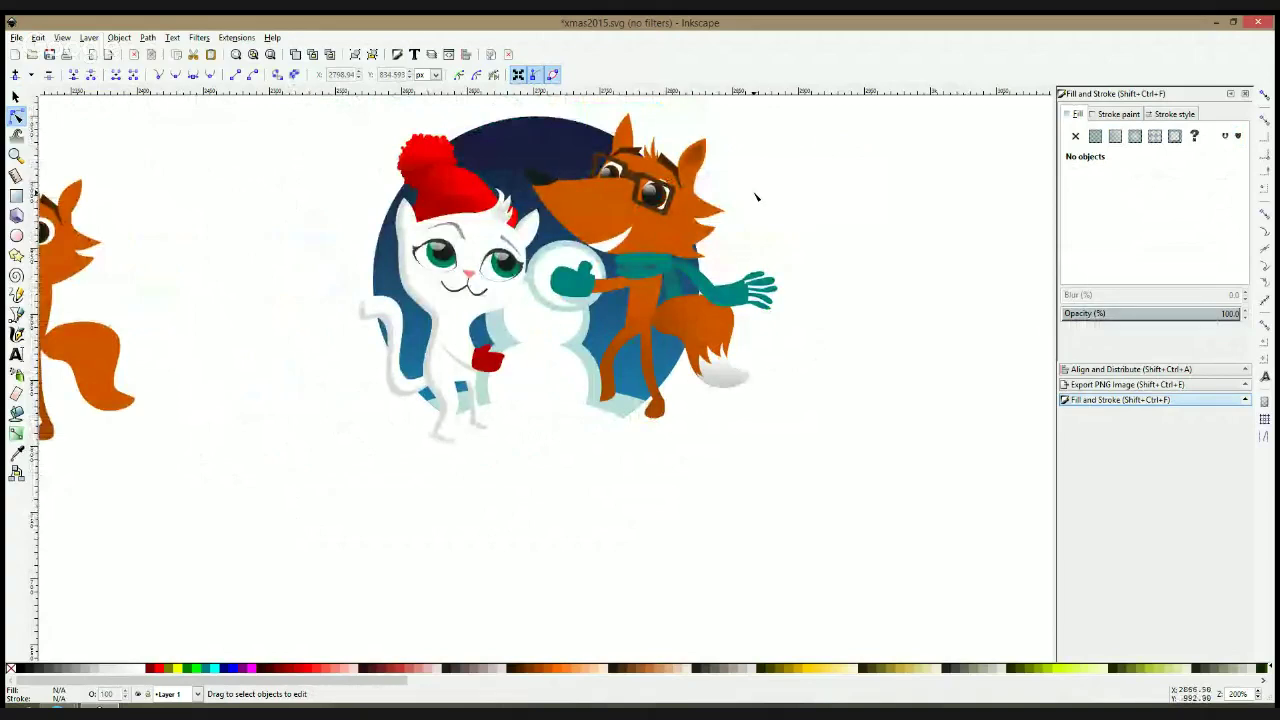
{"action": "scroll", "coordinate": [676, 173], "scroll_direction": "up", "scroll_amount": 2}
{"action": "left_click", "coordinate": [676, 174]}
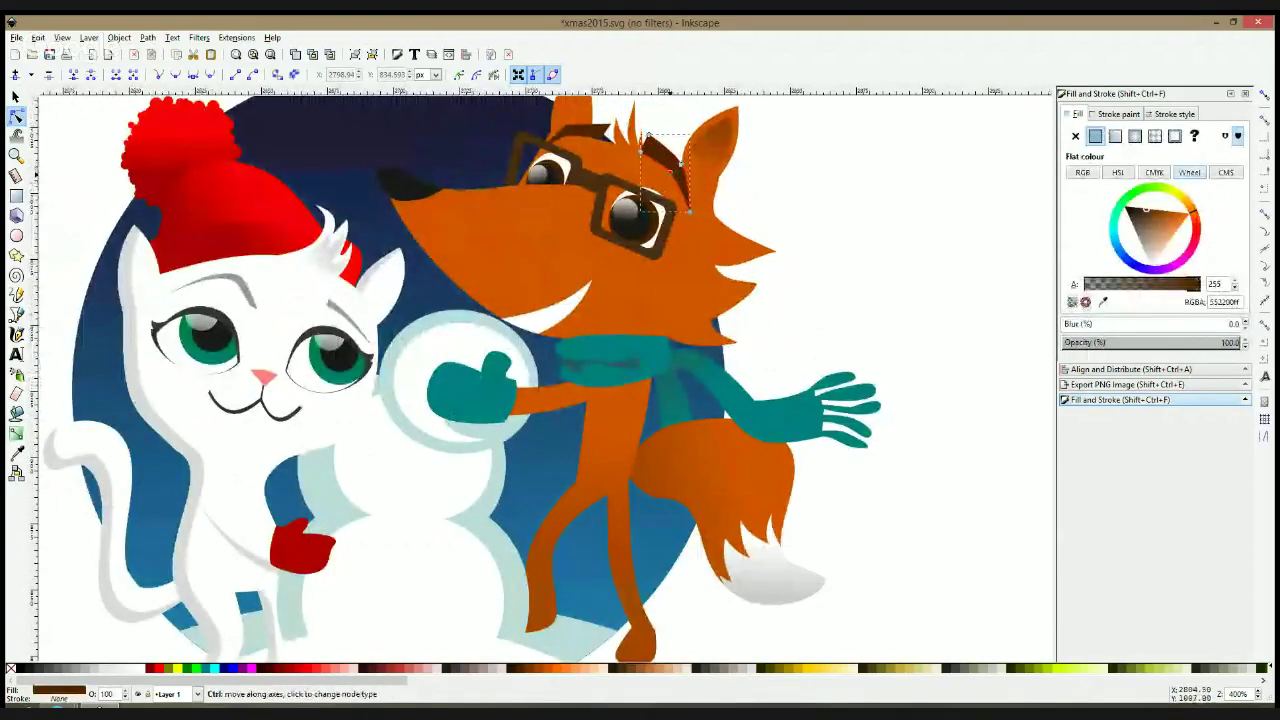
{"action": "left_click", "coordinate": [575, 135]}
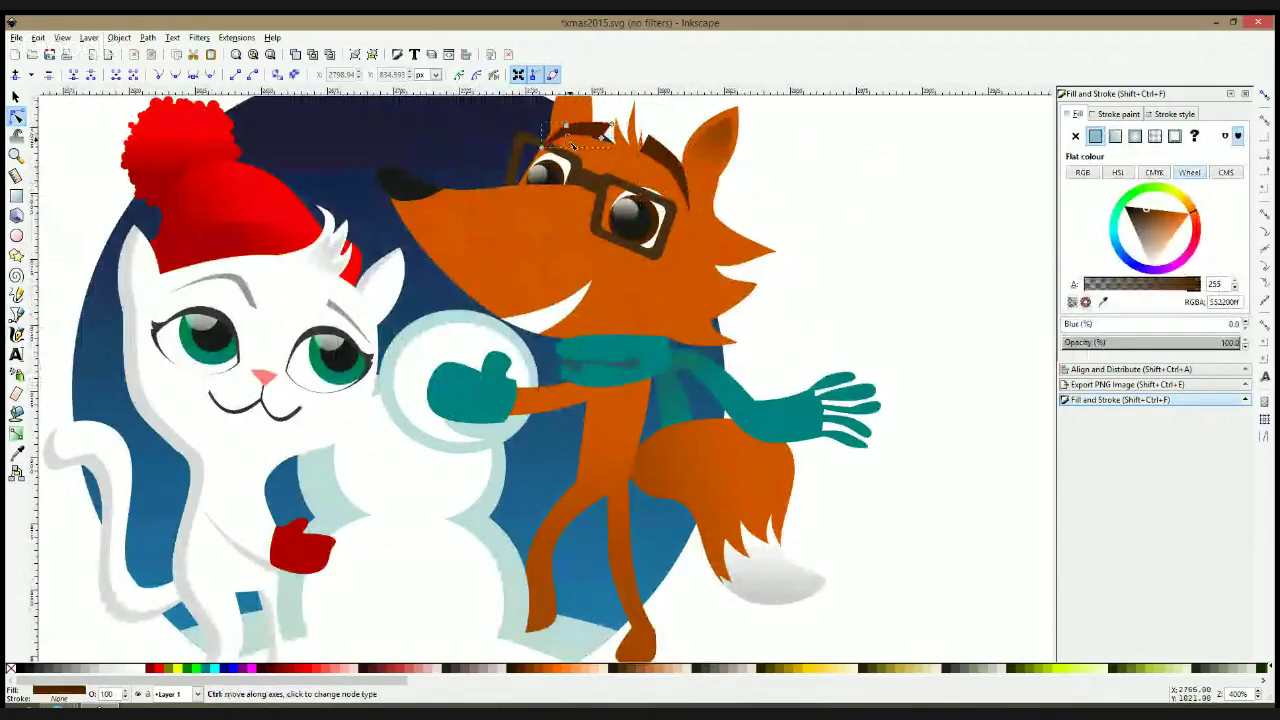
{"action": "left_click", "coordinate": [797, 182]}
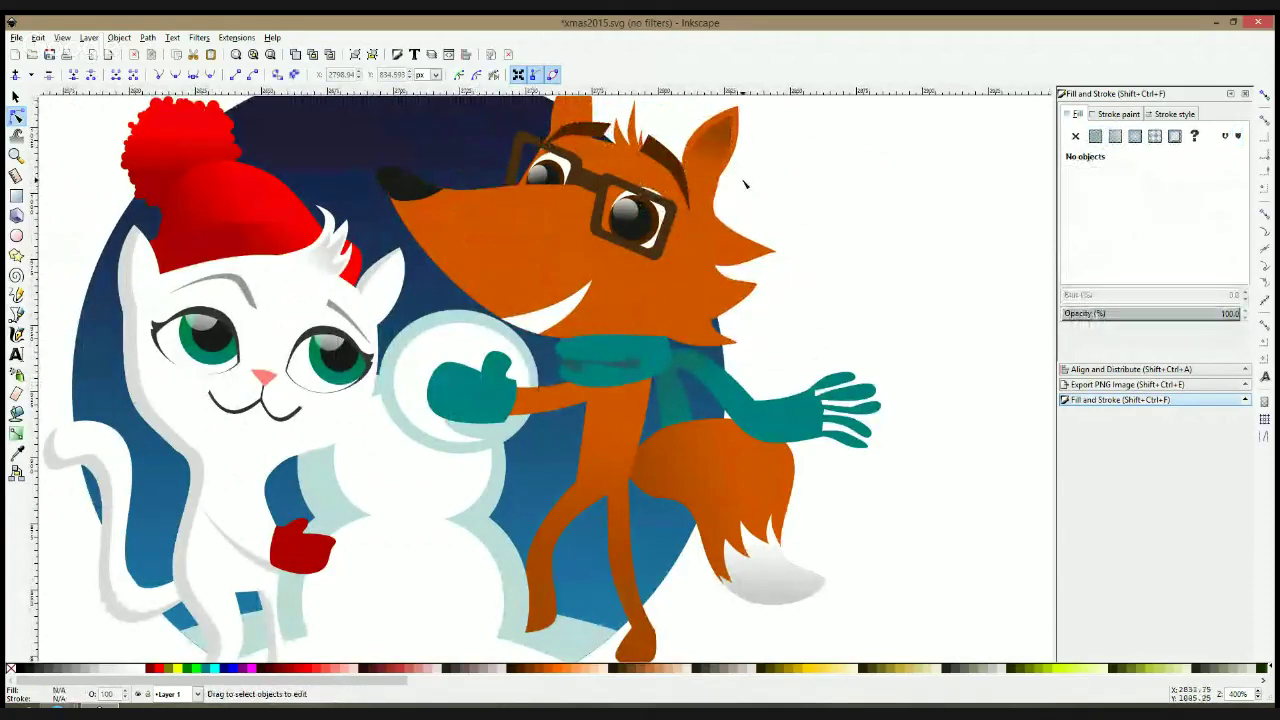
Refine the fox's head outline between the rear ear and the upper cheek tuft by adjusting its nodes and curve handles
{"action": "left_click", "coordinate": [717, 198]}
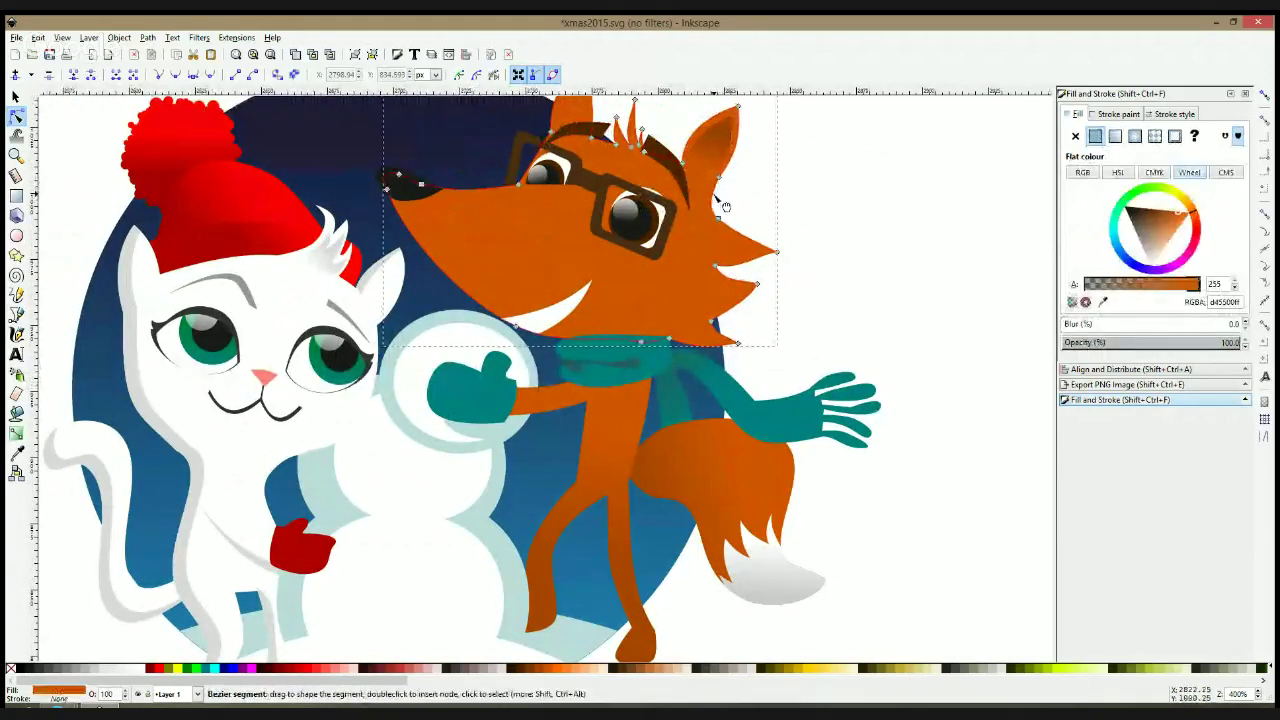
{"action": "left_click_drag", "start_coordinate": [720, 195], "coordinate": [741, 162]}
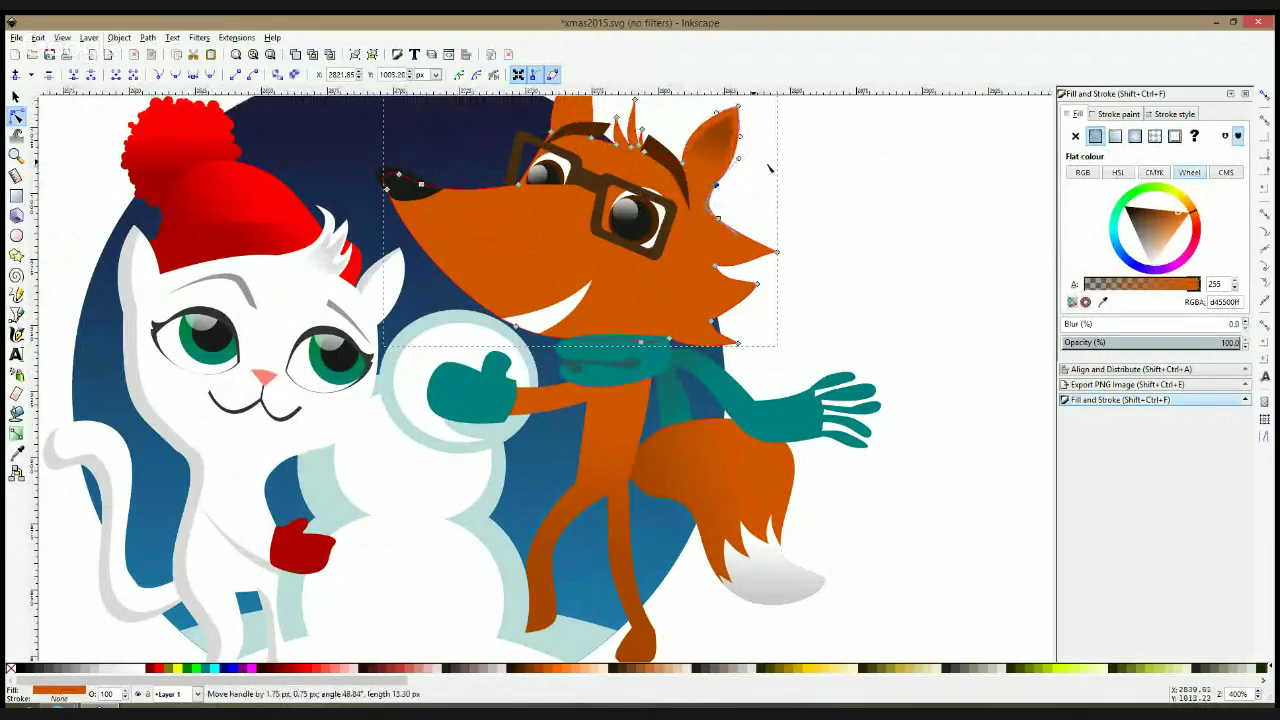
{"action": "left_click", "coordinate": [808, 204]}
{"action": "left_click", "coordinate": [717, 212]}
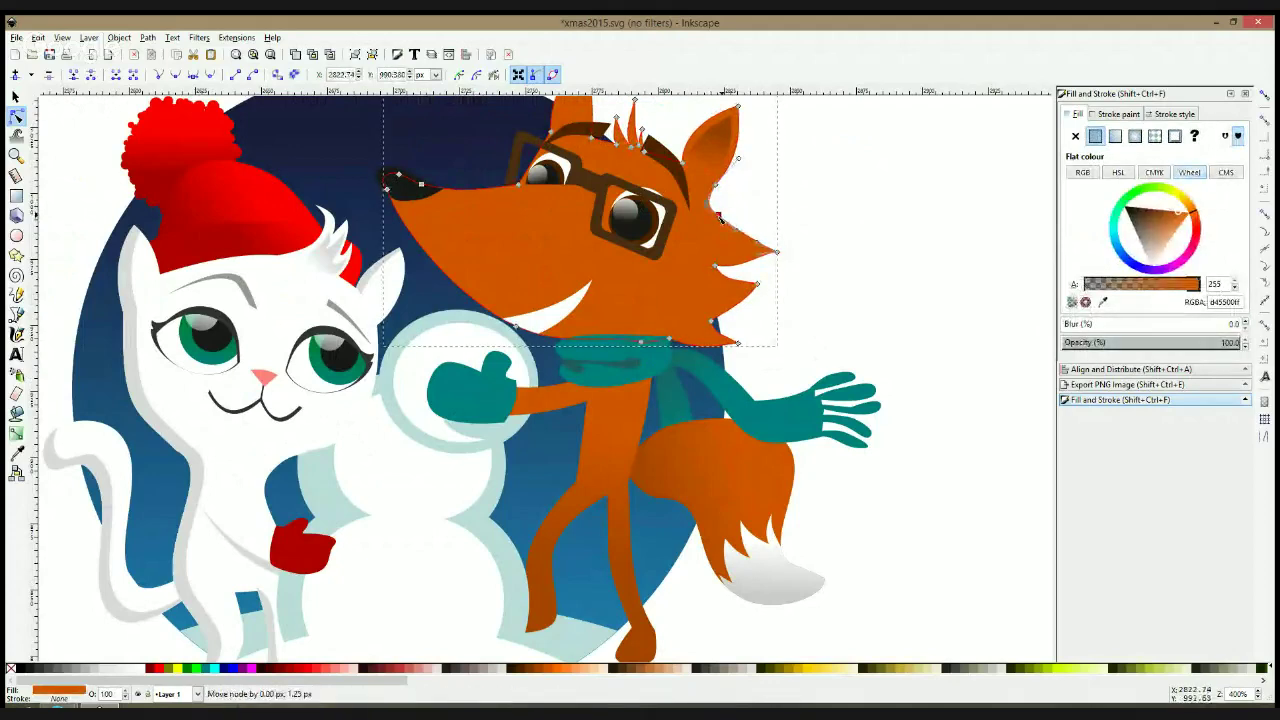
{"action": "left_click", "coordinate": [778, 254]}
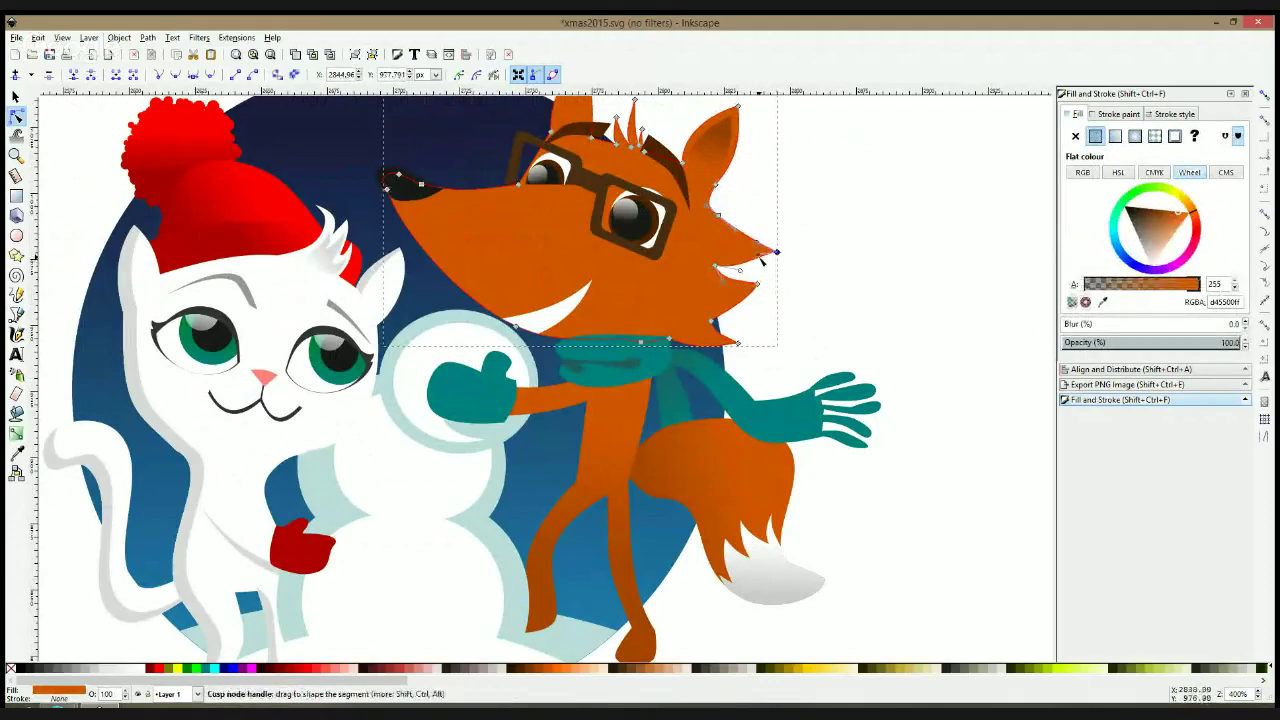
{"action": "left_click", "coordinate": [814, 286]}
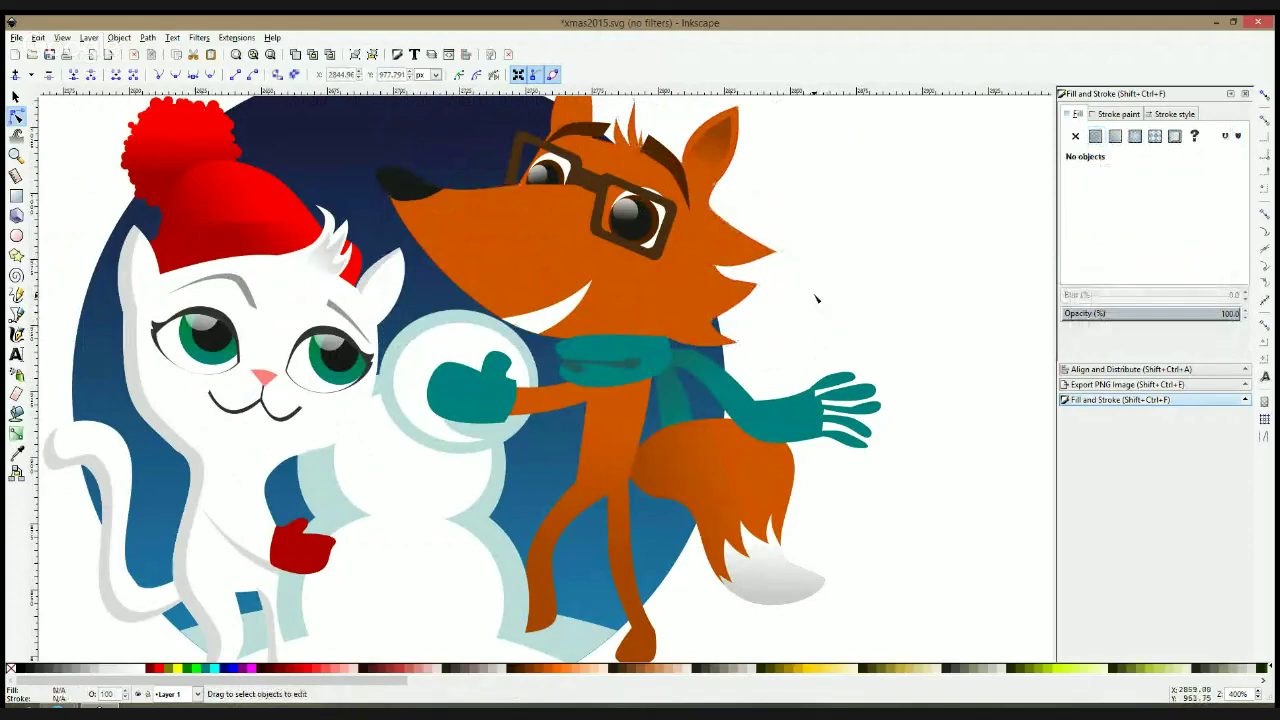
Tilt the background circle's linear gradient by moving its start point toward the pompom of the cat's hat
{"action": "scroll", "coordinate": [816, 298], "scroll_direction": "down", "scroll_amount": 2}
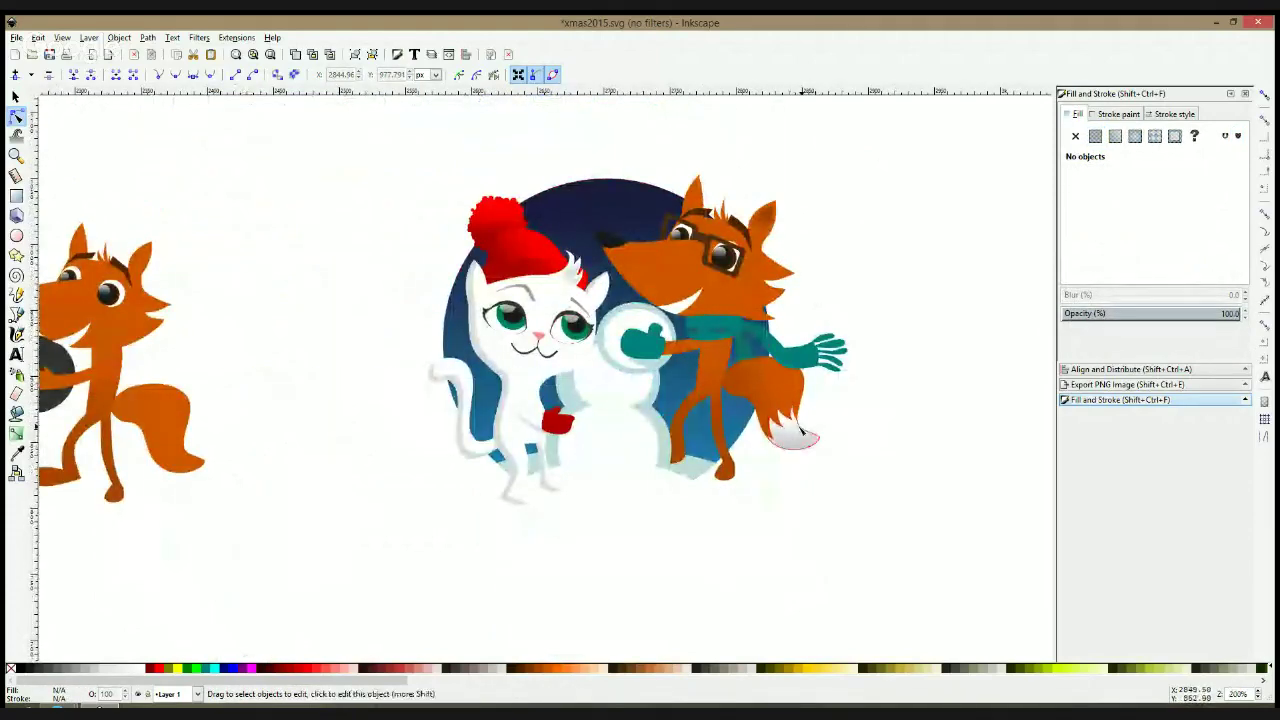
{"action": "scroll", "coordinate": [800, 430], "scroll_direction": "down", "scroll_amount": 1}
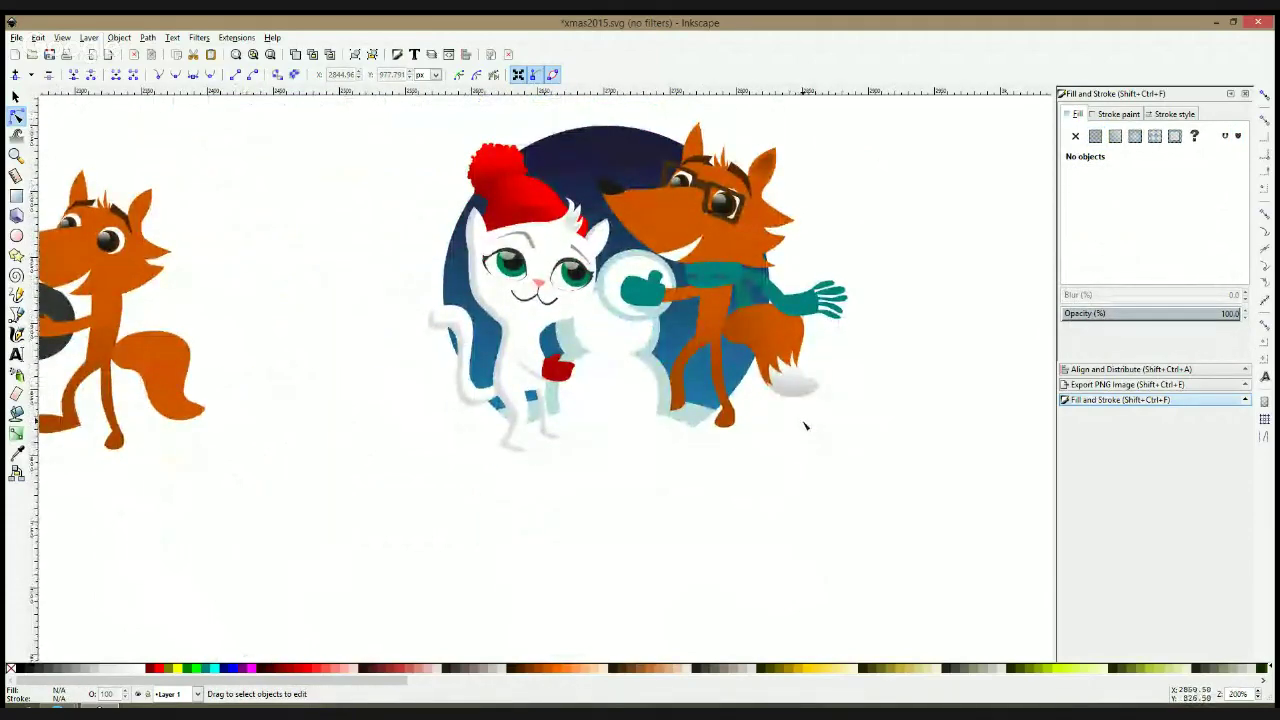
{"action": "scroll", "coordinate": [556, 250], "scroll_direction": "down", "scroll_amount": 2}
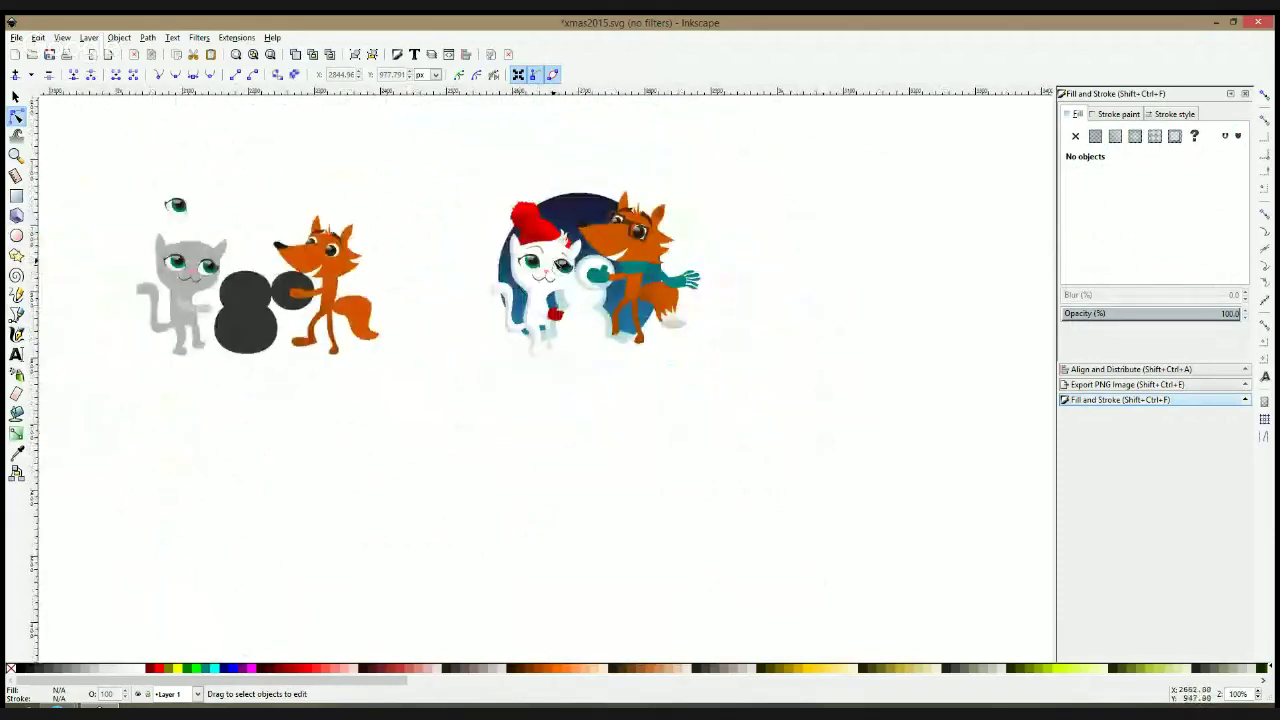
{"action": "left_click", "coordinate": [585, 205]}
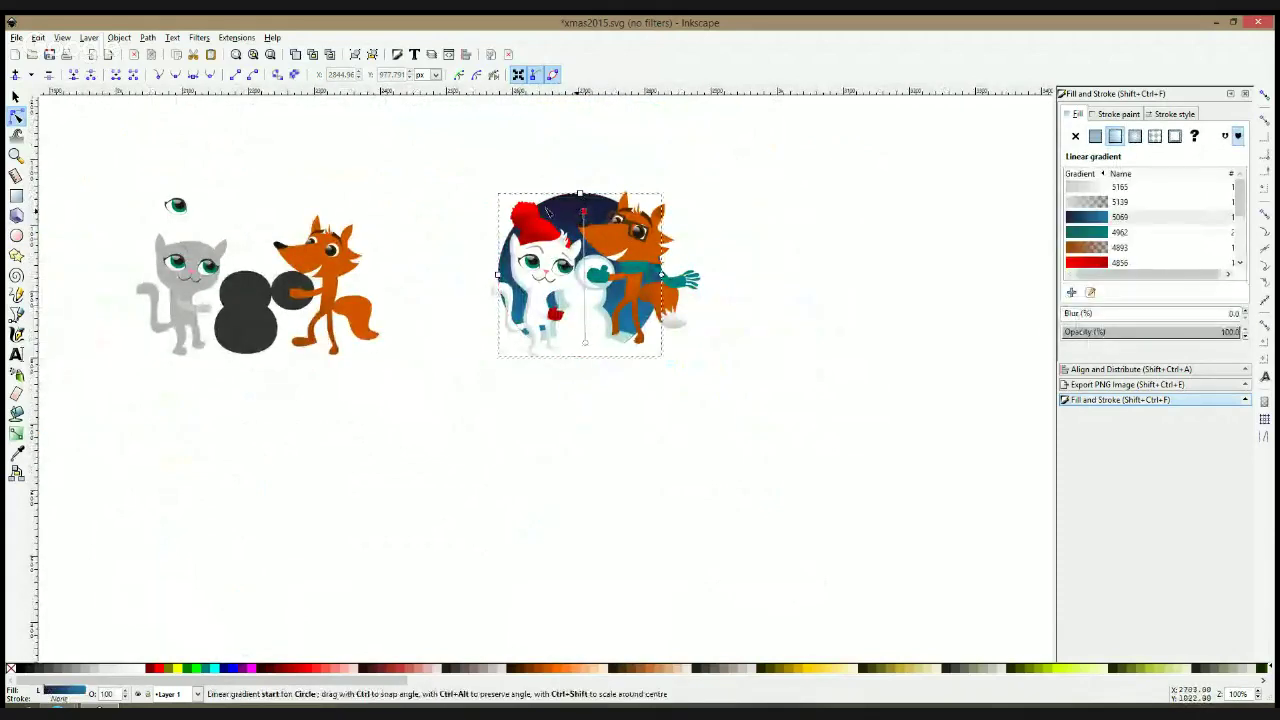
{"action": "left_click_drag", "start_coordinate": [548, 211], "coordinate": [551, 208]}
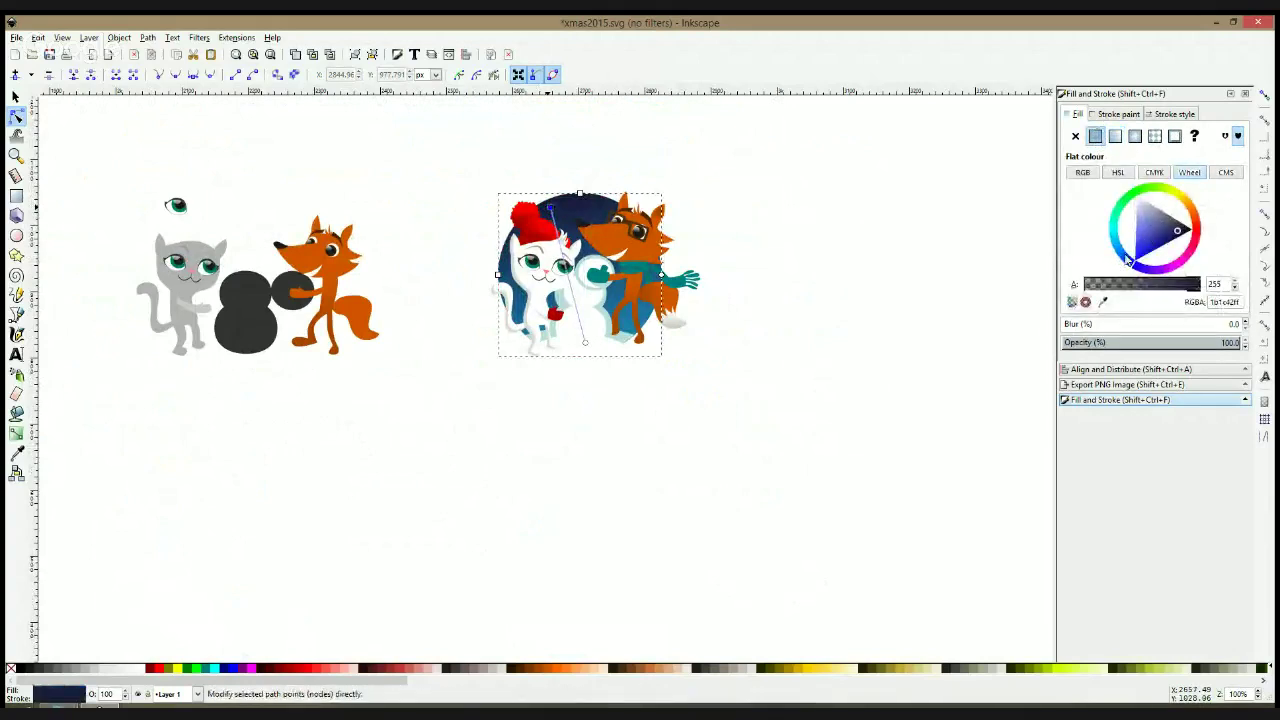
Lighten the start colour of the background circle's gradient to the muted grey-blue 434e64ff
{"action": "left_click_drag", "start_coordinate": [1127, 260], "coordinate": [1153, 250]}
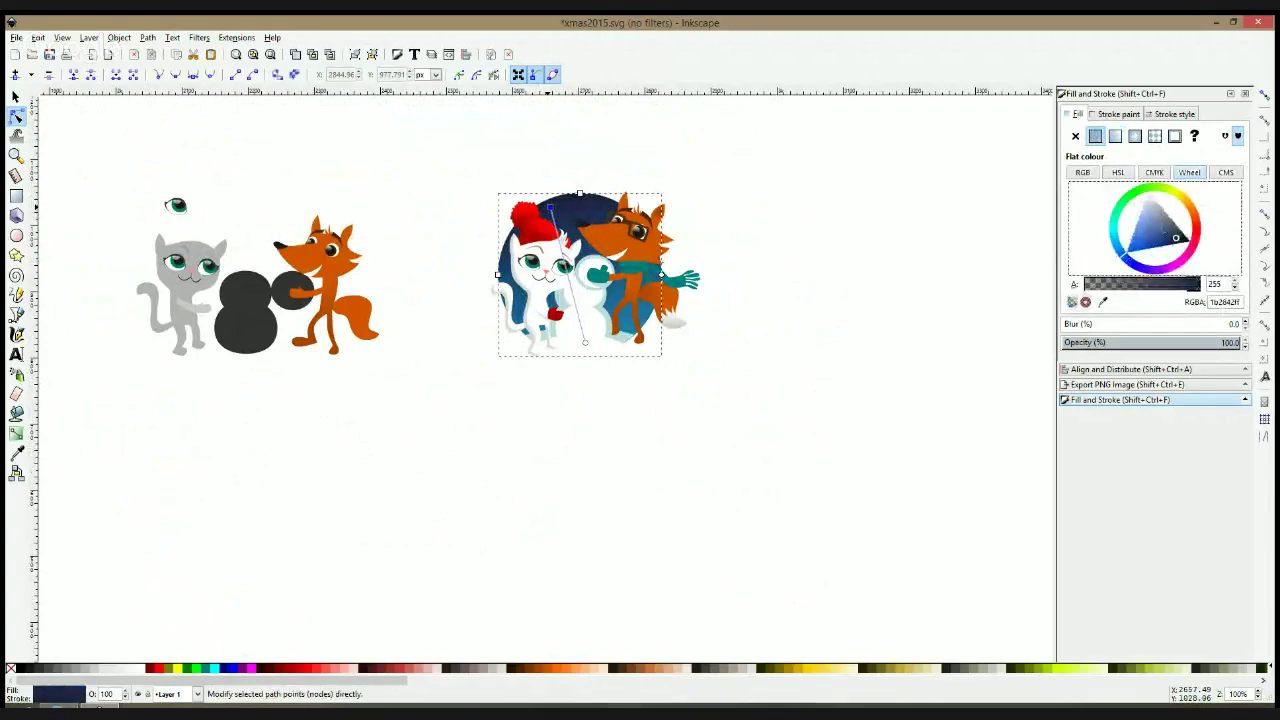
{"action": "left_click", "coordinate": [1163, 226]}
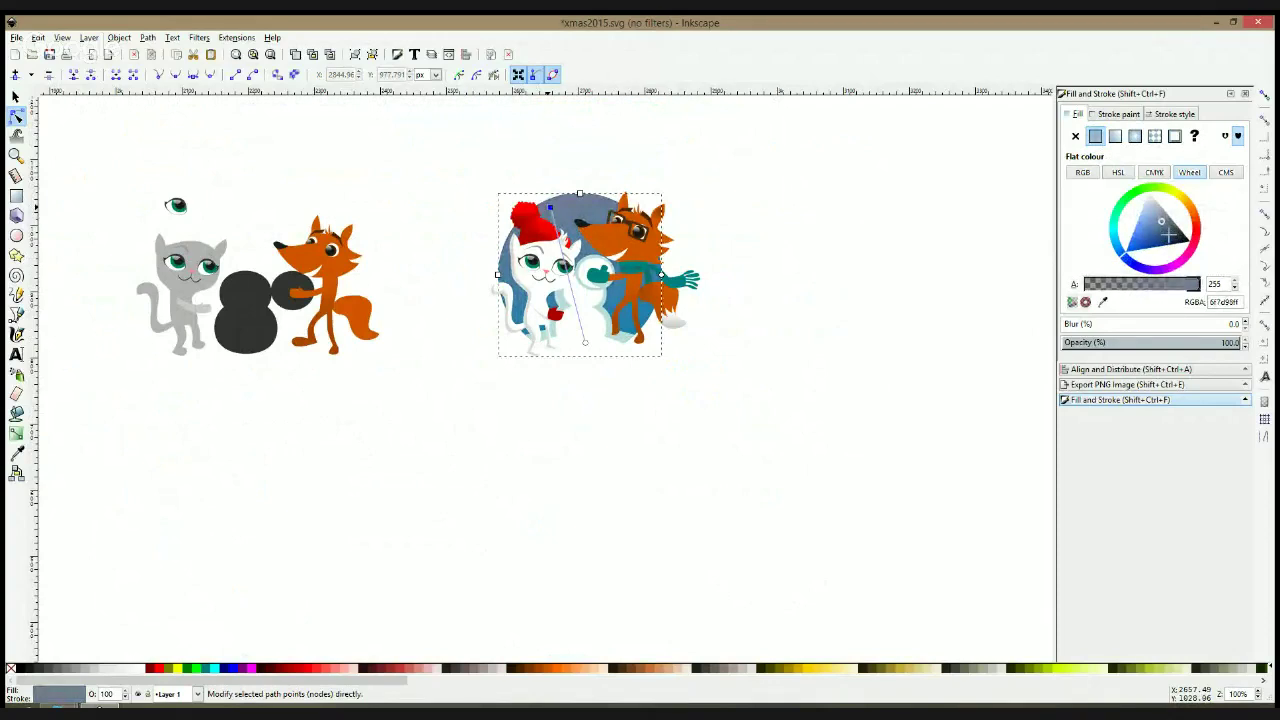
{"action": "left_click", "coordinate": [1171, 235]}
{"action": "left_click", "coordinate": [1170, 229]}
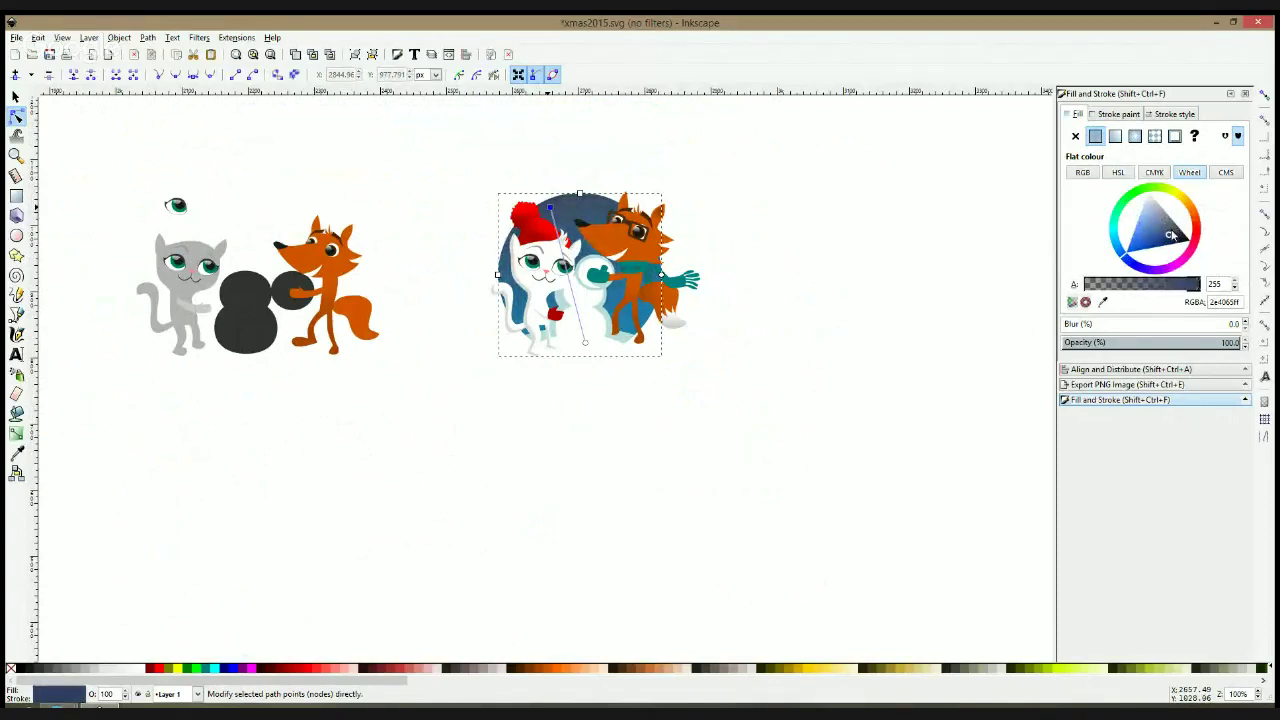
{"action": "left_click", "coordinate": [15, 98]}
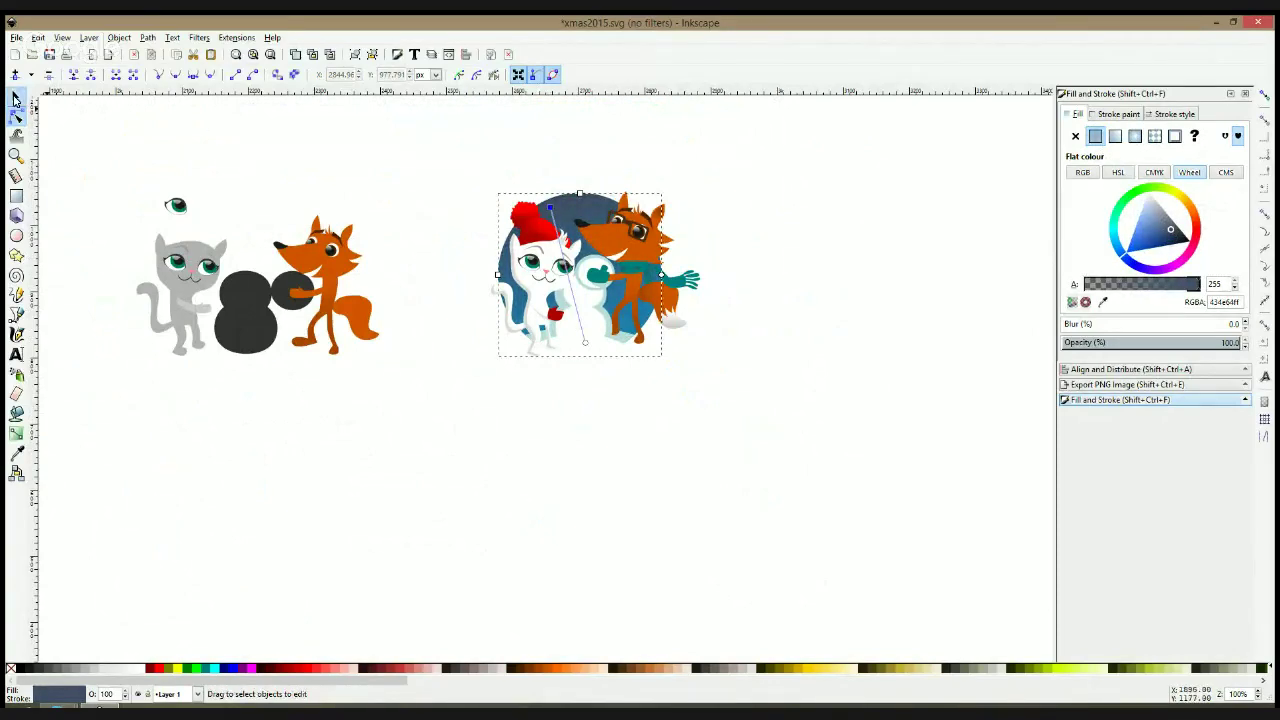
{"action": "left_click", "coordinate": [306, 151]}
Draw a closed straight-sided shape with the Bezier tool over the fox's front ear, forehead and upper snout for a highlight
{"action": "scroll", "coordinate": [660, 250], "scroll_direction": "up", "scroll_amount": 2}
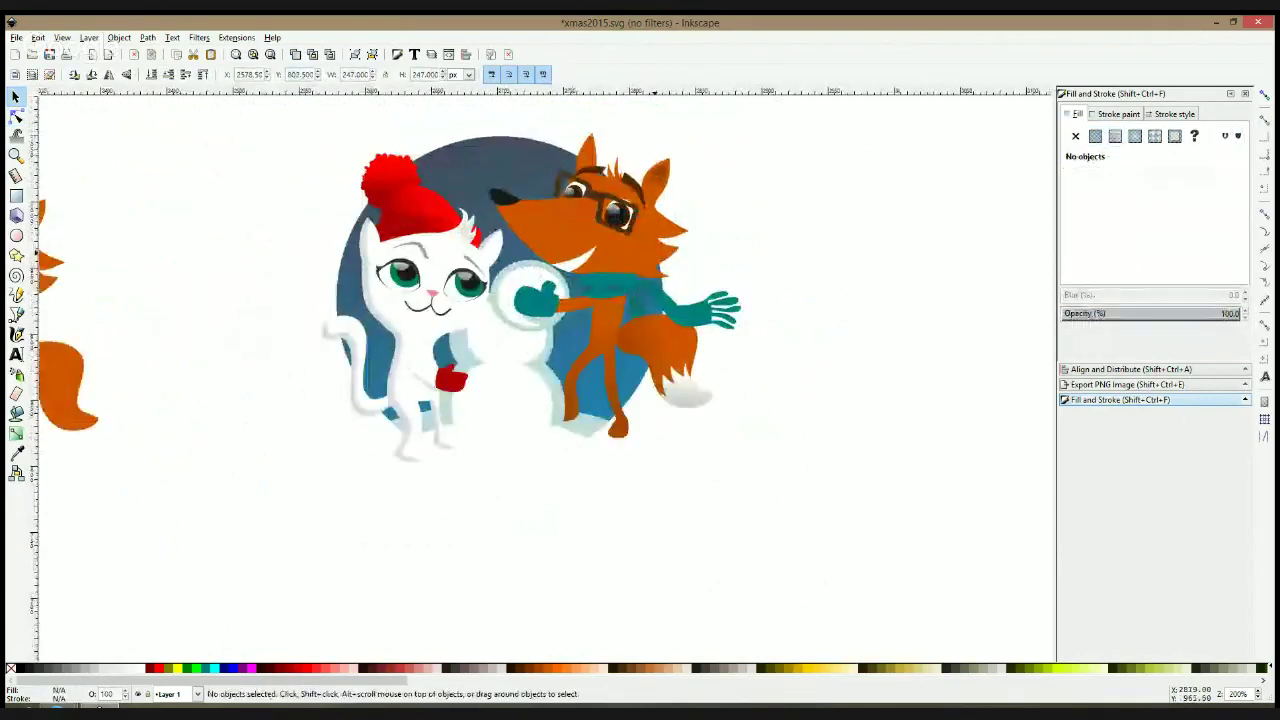
{"action": "left_click", "coordinate": [665, 265]}
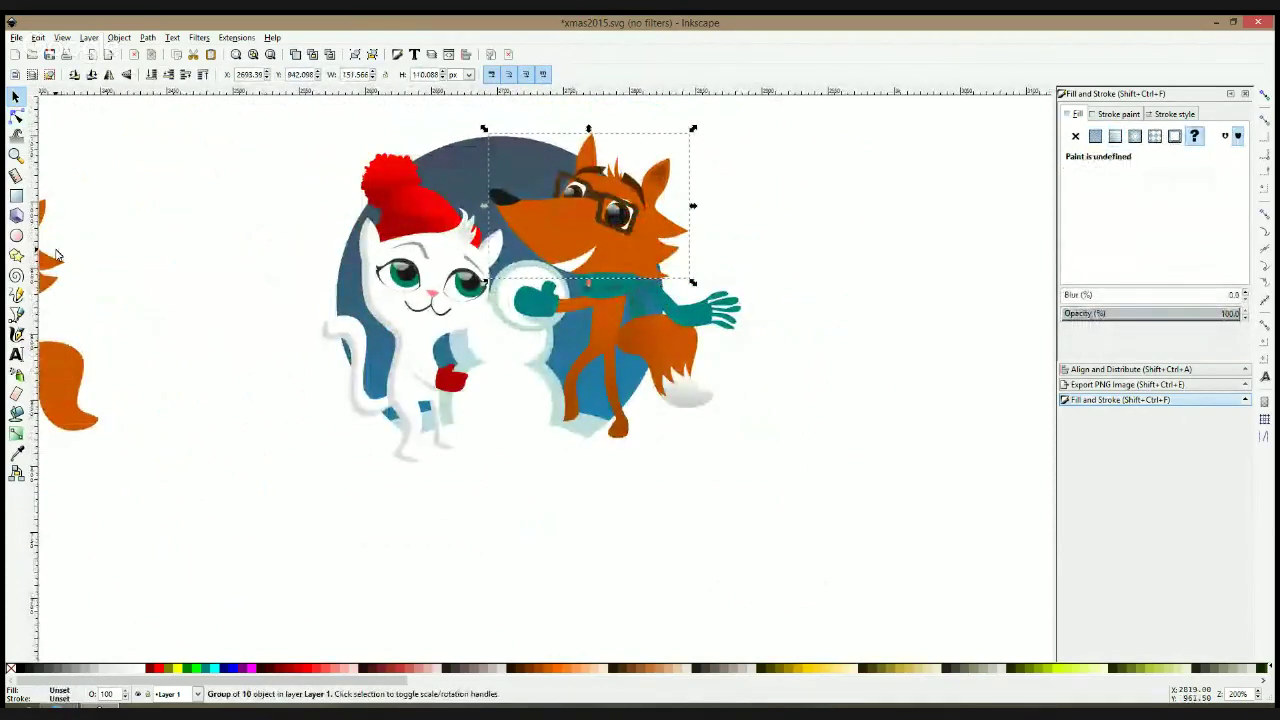
{"action": "left_click", "coordinate": [16, 314]}
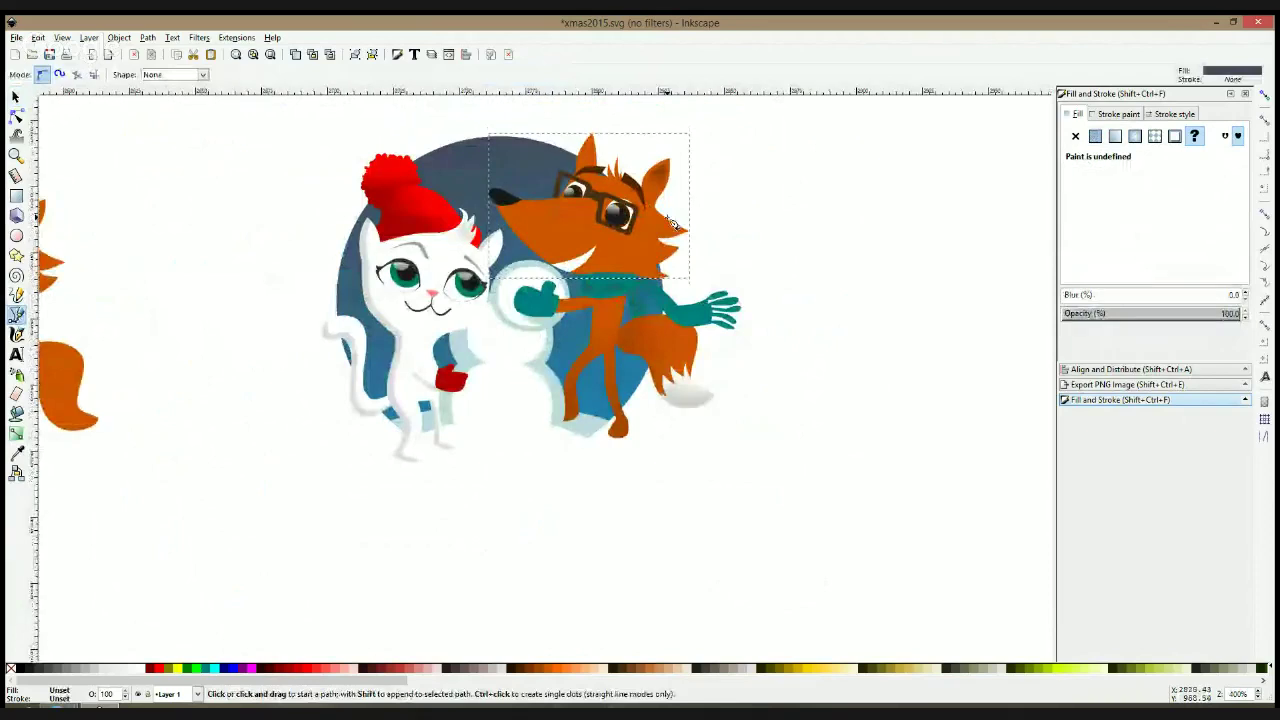
{"action": "scroll", "coordinate": [650, 210], "scroll_direction": "up", "scroll_amount": 1}
{"action": "scroll", "coordinate": [527, 183], "scroll_direction": "up", "scroll_amount": 3}
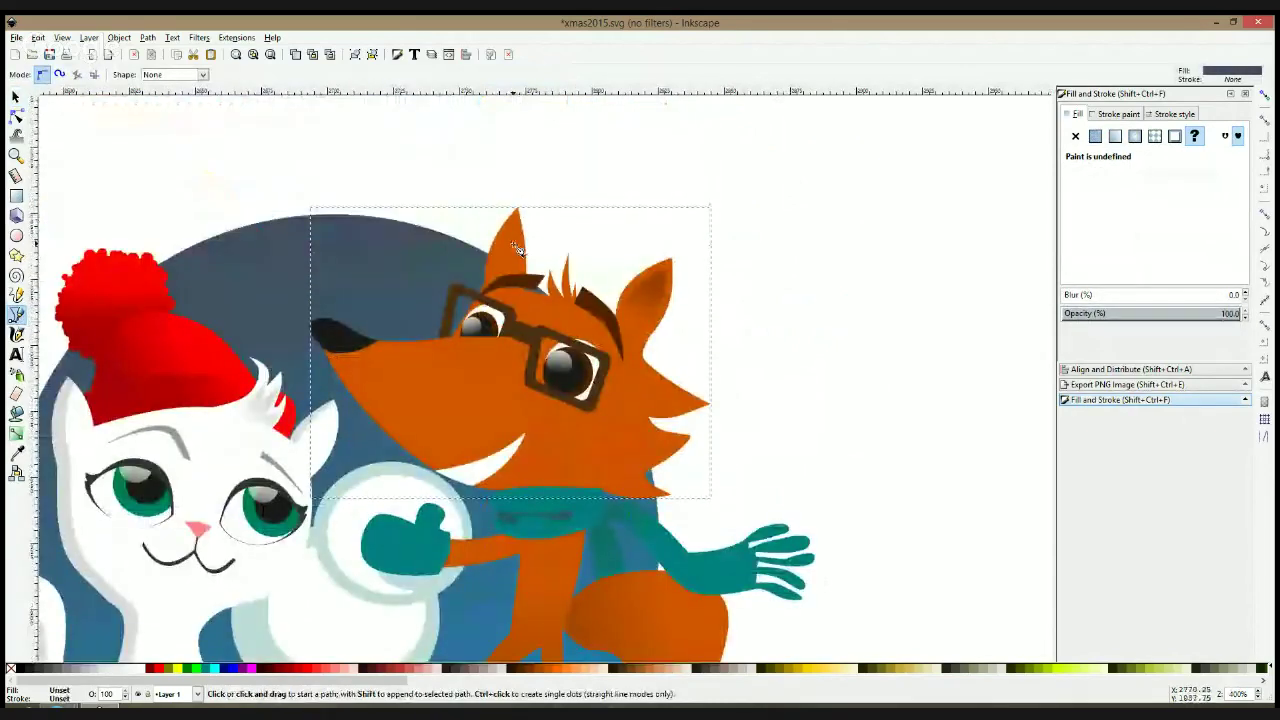
{"action": "left_click", "coordinate": [506, 209]}
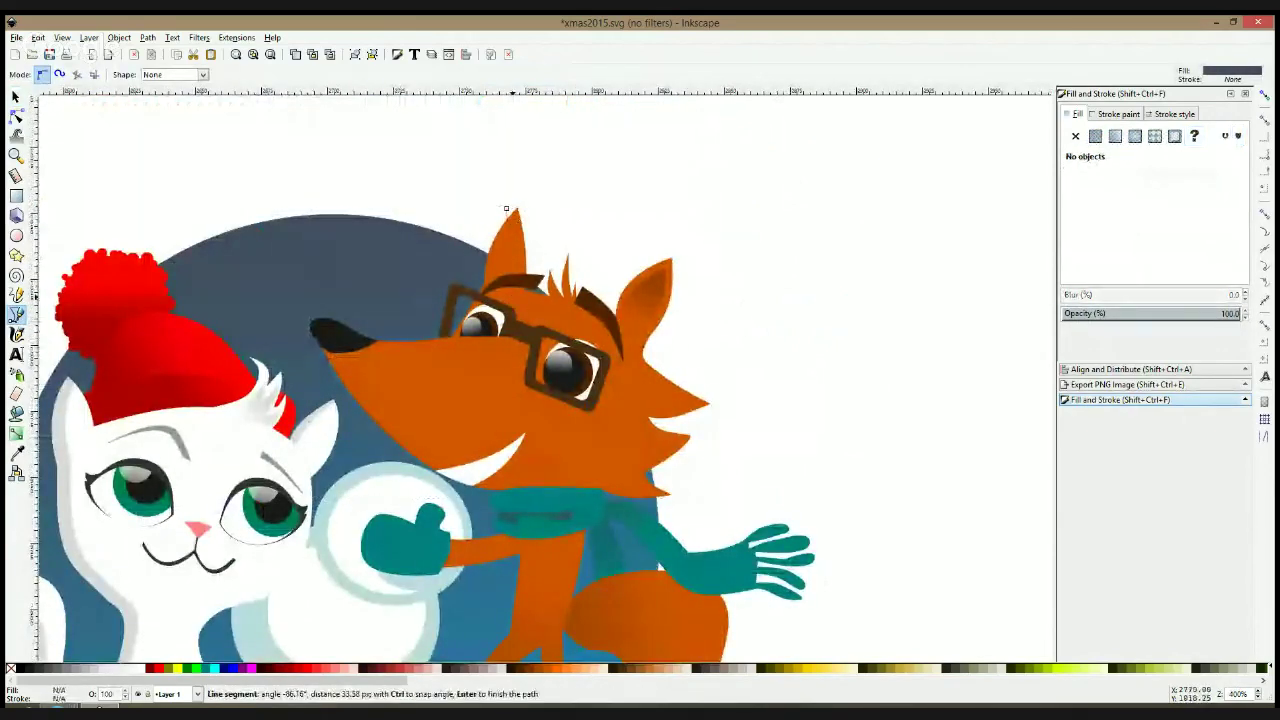
{"action": "left_click", "coordinate": [601, 330]}
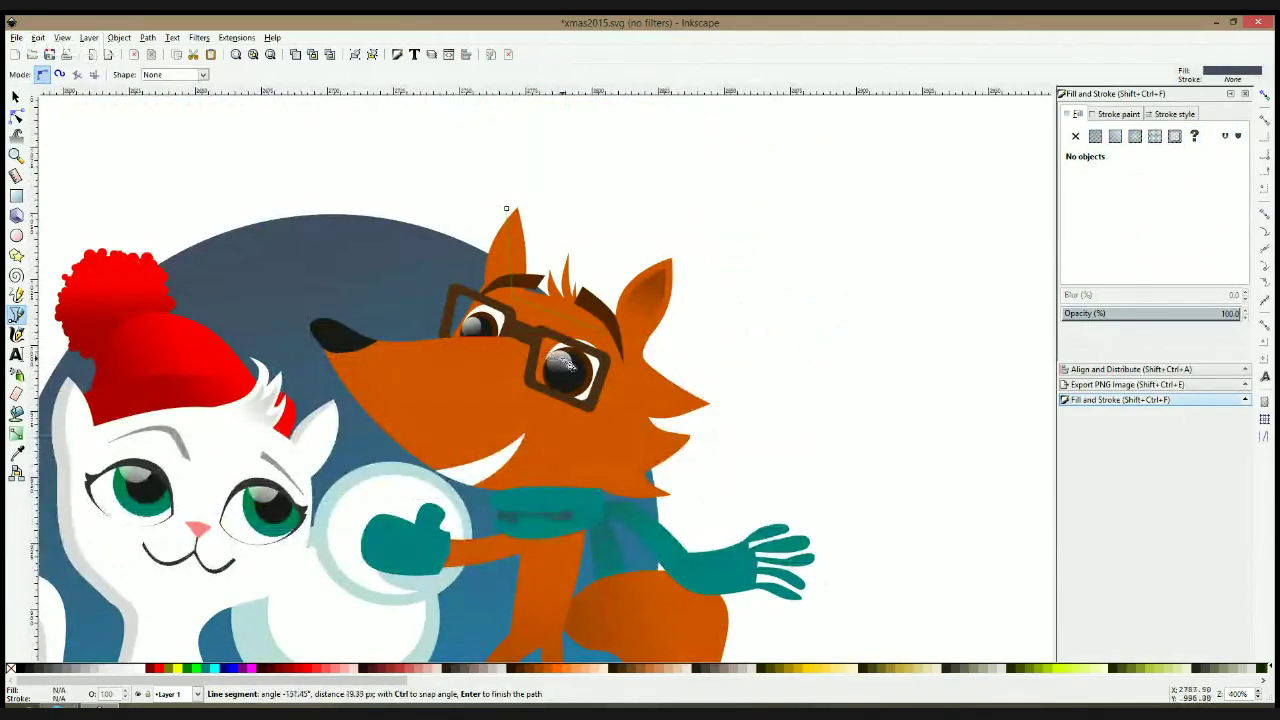
{"action": "left_click", "coordinate": [547, 357]}
{"action": "left_click", "coordinate": [333, 389]}
{"action": "left_click", "coordinate": [305, 283]}
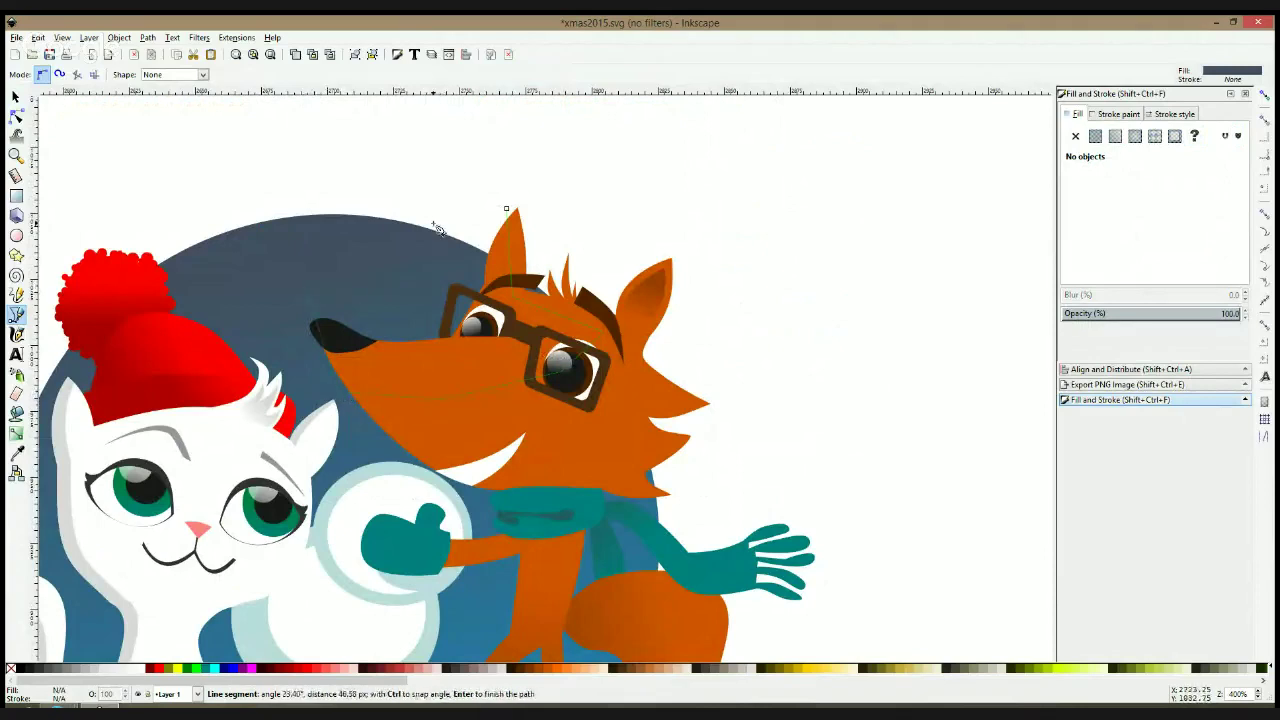
{"action": "left_click", "coordinate": [506, 210]}
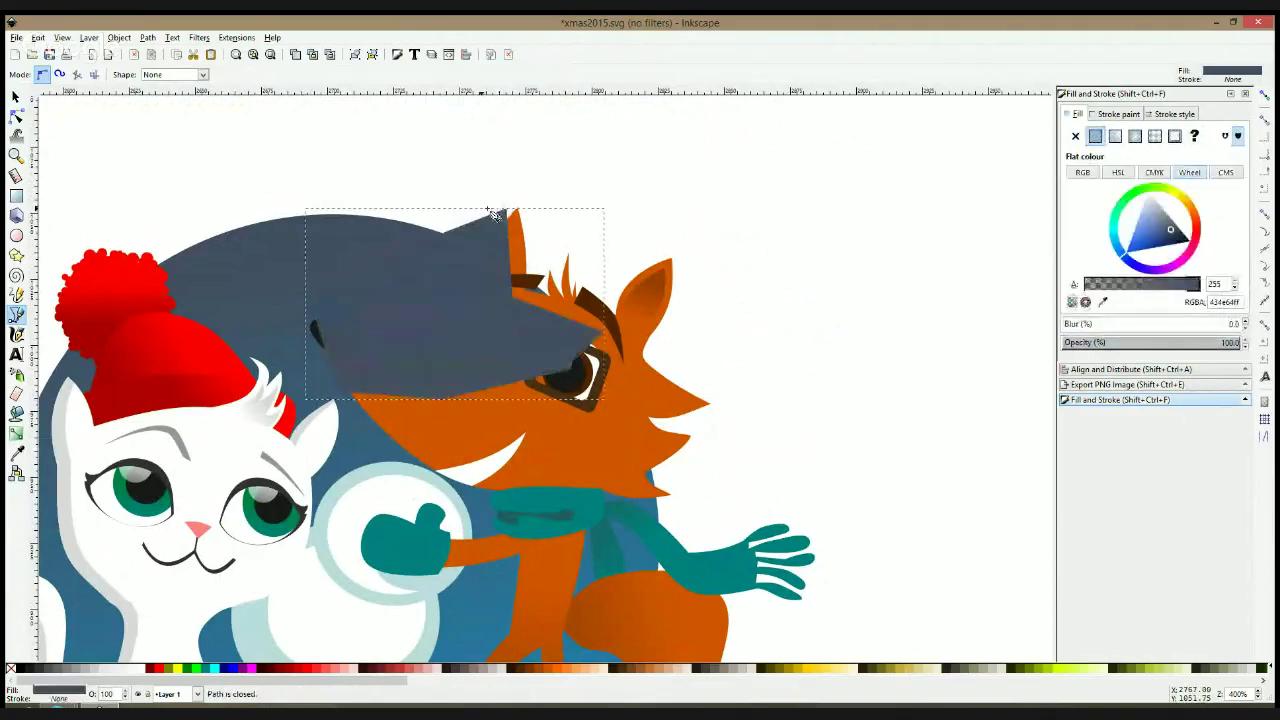
Curve the highlight shape's lower edge and trim it to the fox's head by intersecting it with a duplicate of the head
{"action": "key", "text": "n"}
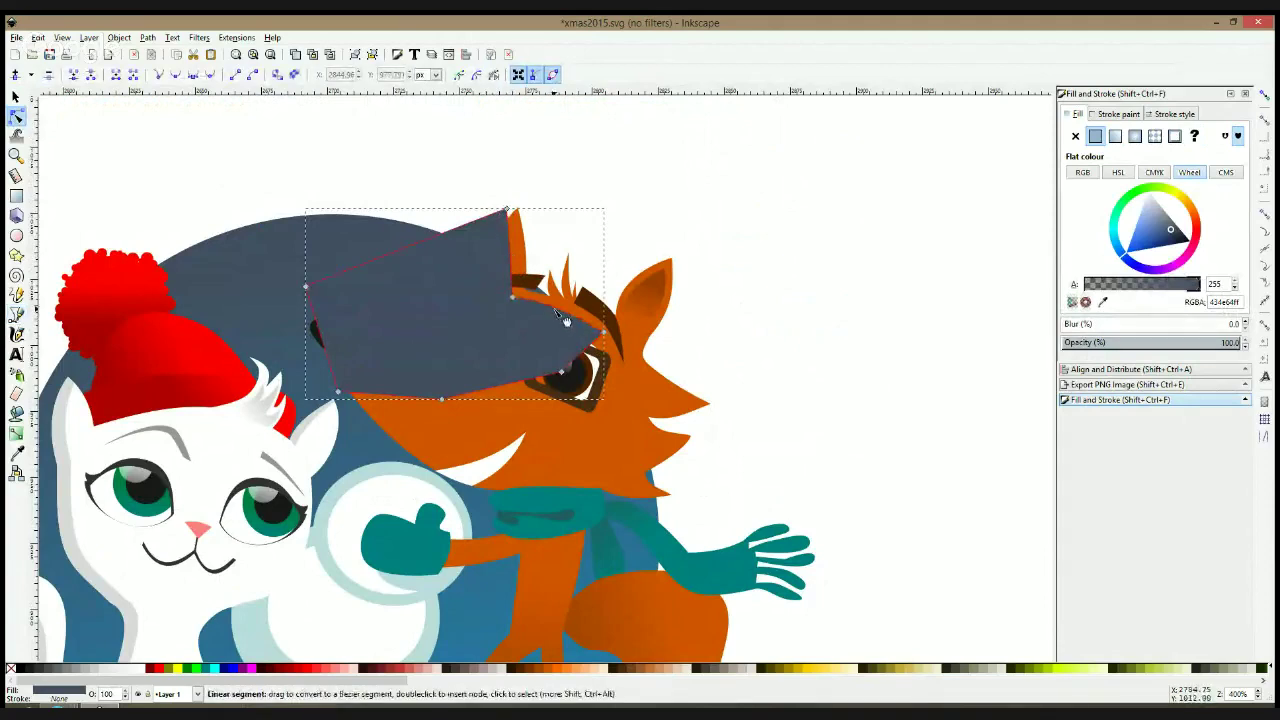
{"action": "left_click", "coordinate": [447, 406]}
{"action": "key", "text": "ctrl+d"}
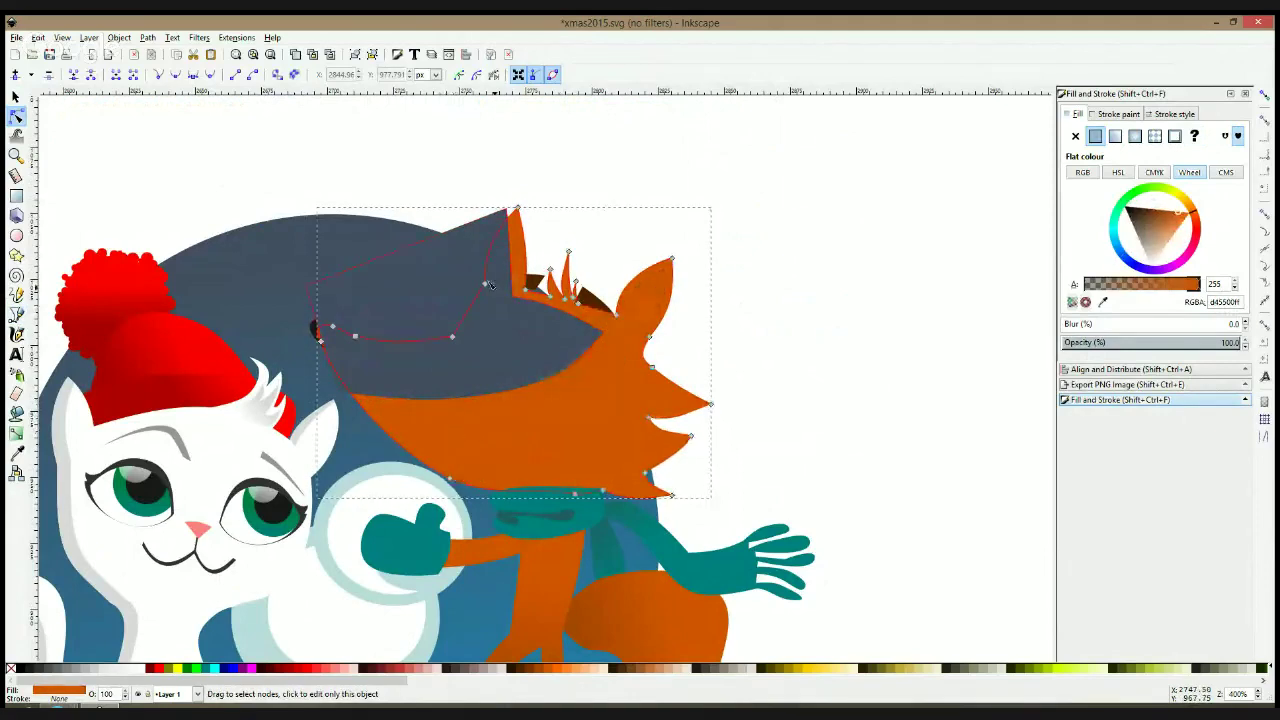
{"action": "left_click", "coordinate": [449, 265], "text": "shift"}
{"action": "key", "text": "ctrl+asterisk"}
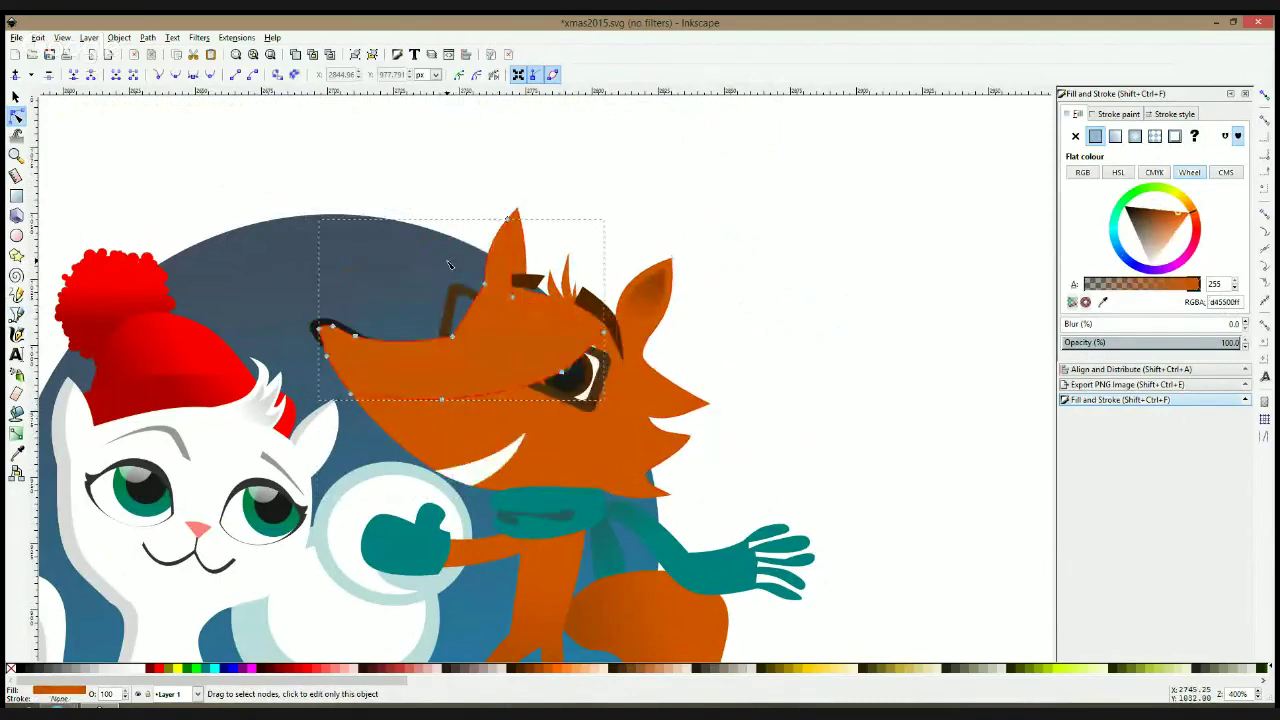
Fill the trimmed head highlight with bright orange ff6600ff and lower it beneath the fox's glasses, eyes and nose
{"action": "left_click", "coordinate": [561, 669]}
{"action": "key", "text": "s"}
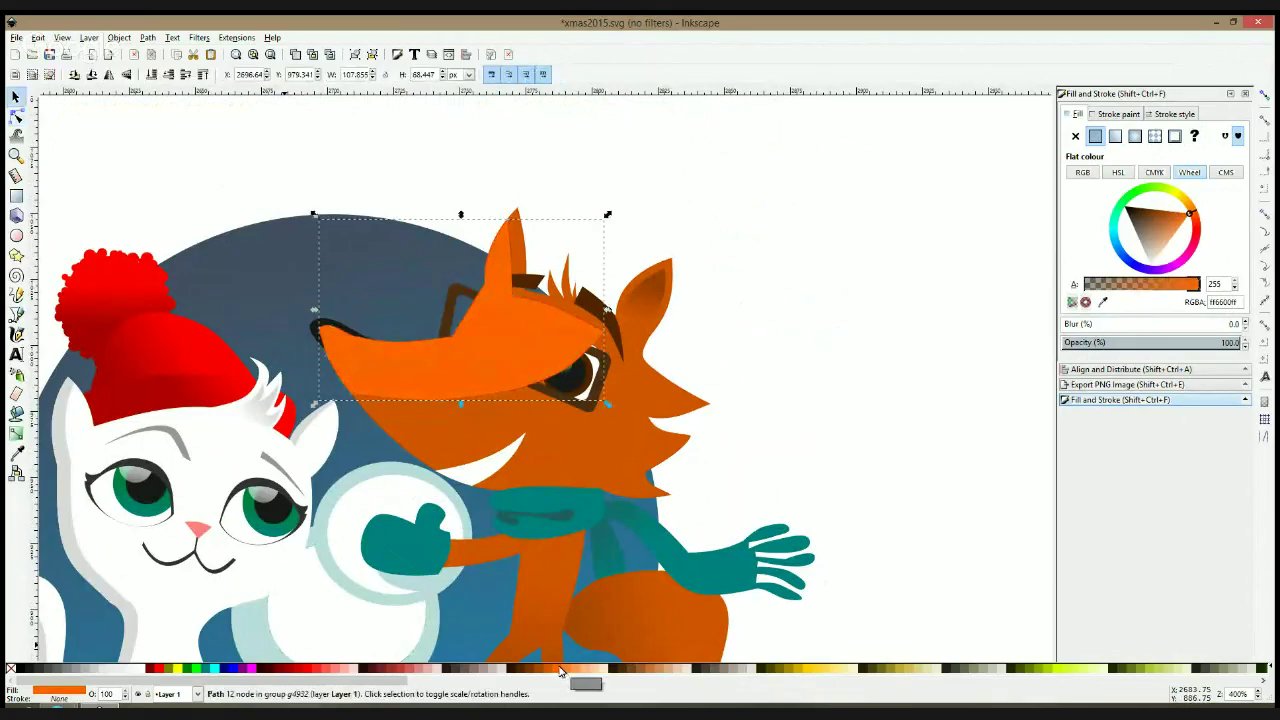
{"action": "key", "text": "Page_Down"}
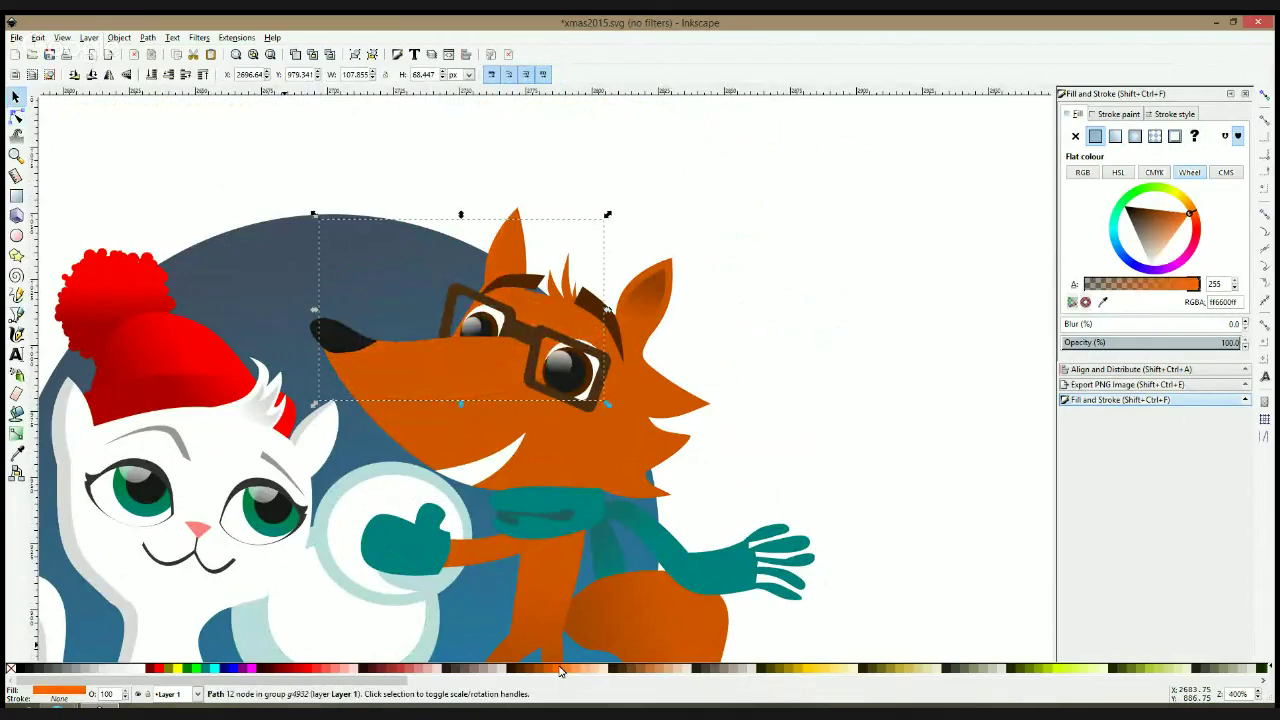
Fill the darker patch on the fox's snout below the glasses bridge with bright orange ff6600ff sampled from the head highlight
{"action": "left_click", "coordinate": [490, 348]}
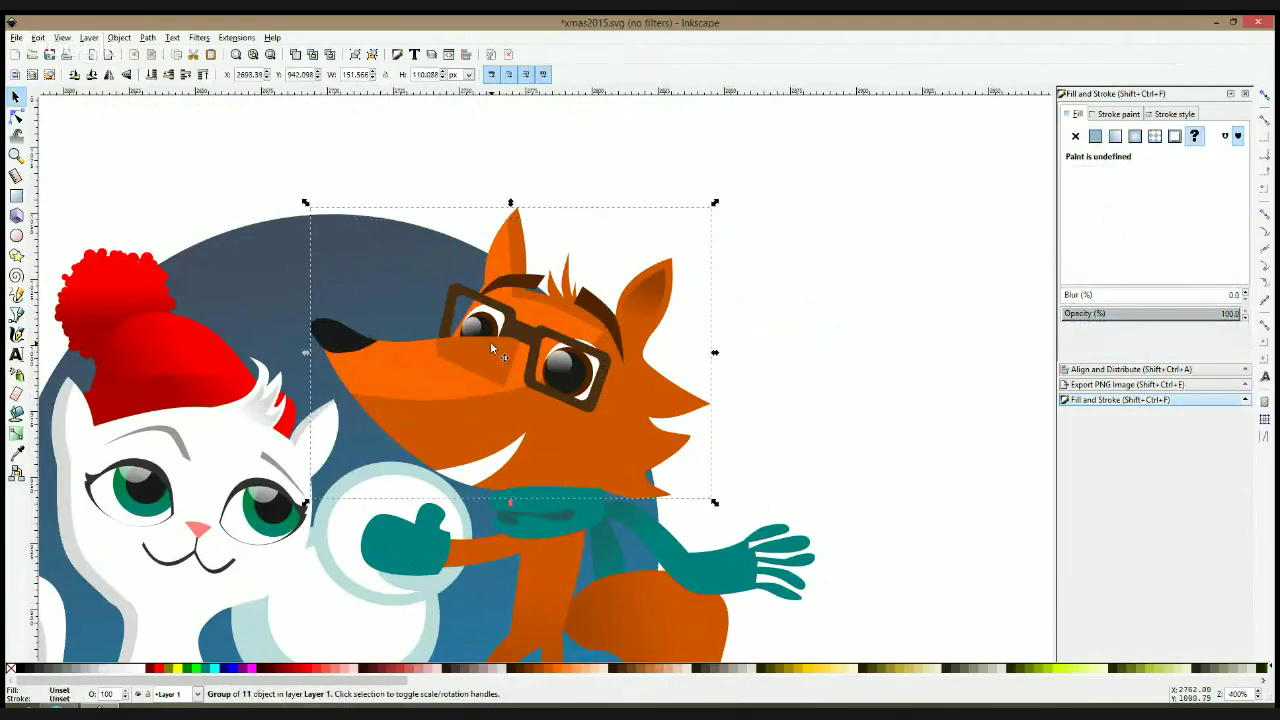
{"action": "left_click", "coordinate": [490, 352], "text": "ctrl"}
{"action": "left_click", "coordinate": [18, 453]}
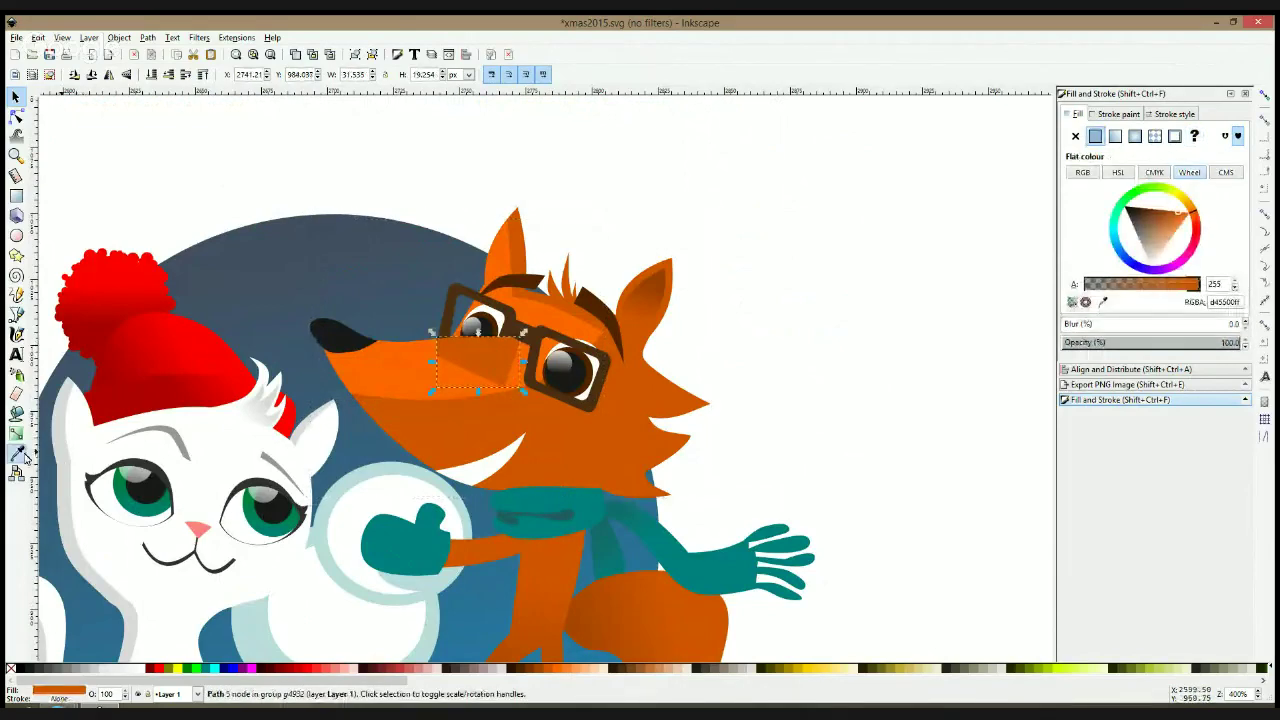
{"action": "left_click", "coordinate": [422, 394]}
{"action": "key", "text": "s"}
{"action": "scroll", "coordinate": [710, 375], "scroll_direction": "down", "scroll_amount": 2}
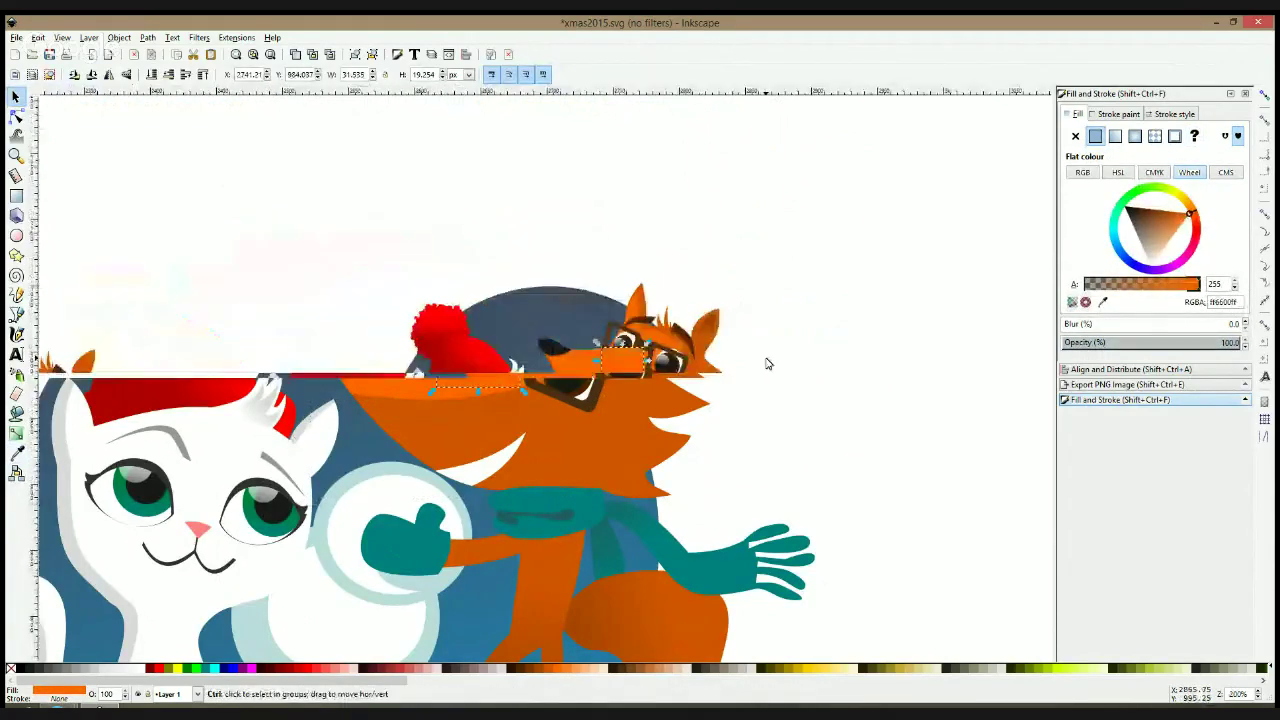
{"action": "key", "text": "Escape"}
{"action": "scroll", "coordinate": [785, 309], "scroll_direction": "up", "scroll_amount": 2}
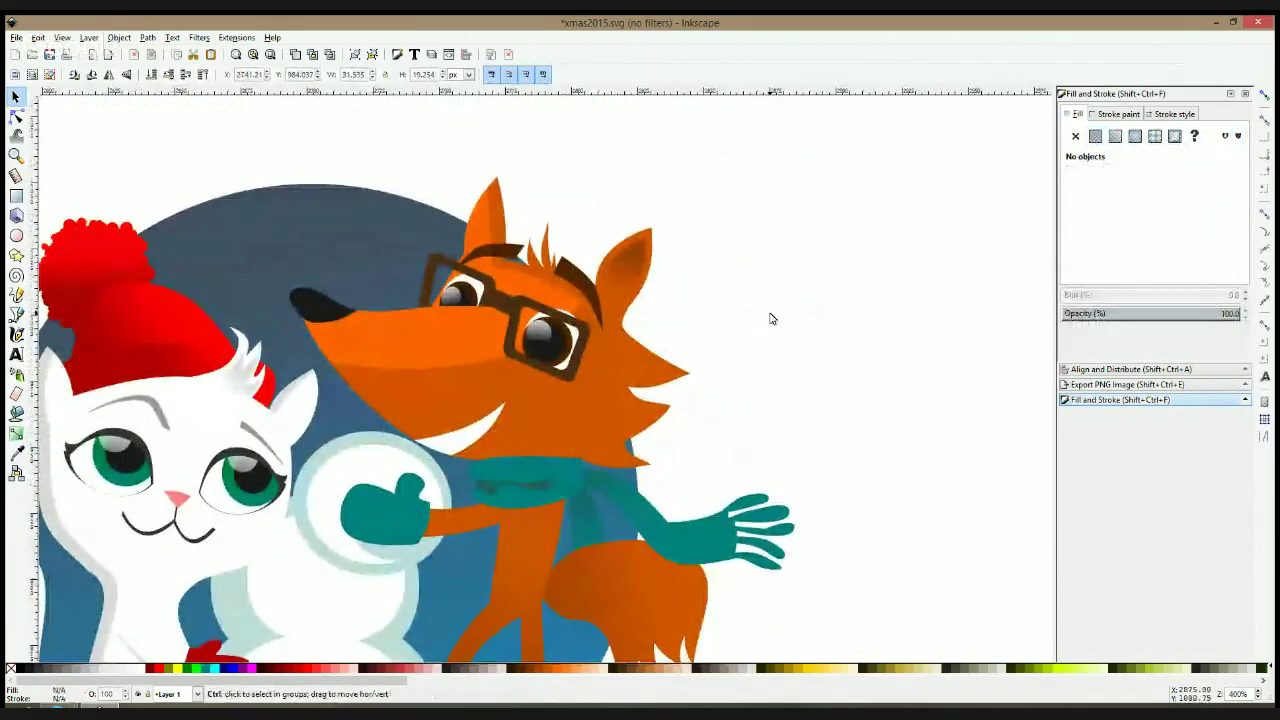
{"action": "scroll", "coordinate": [770, 317], "scroll_direction": "down", "scroll_amount": 1}
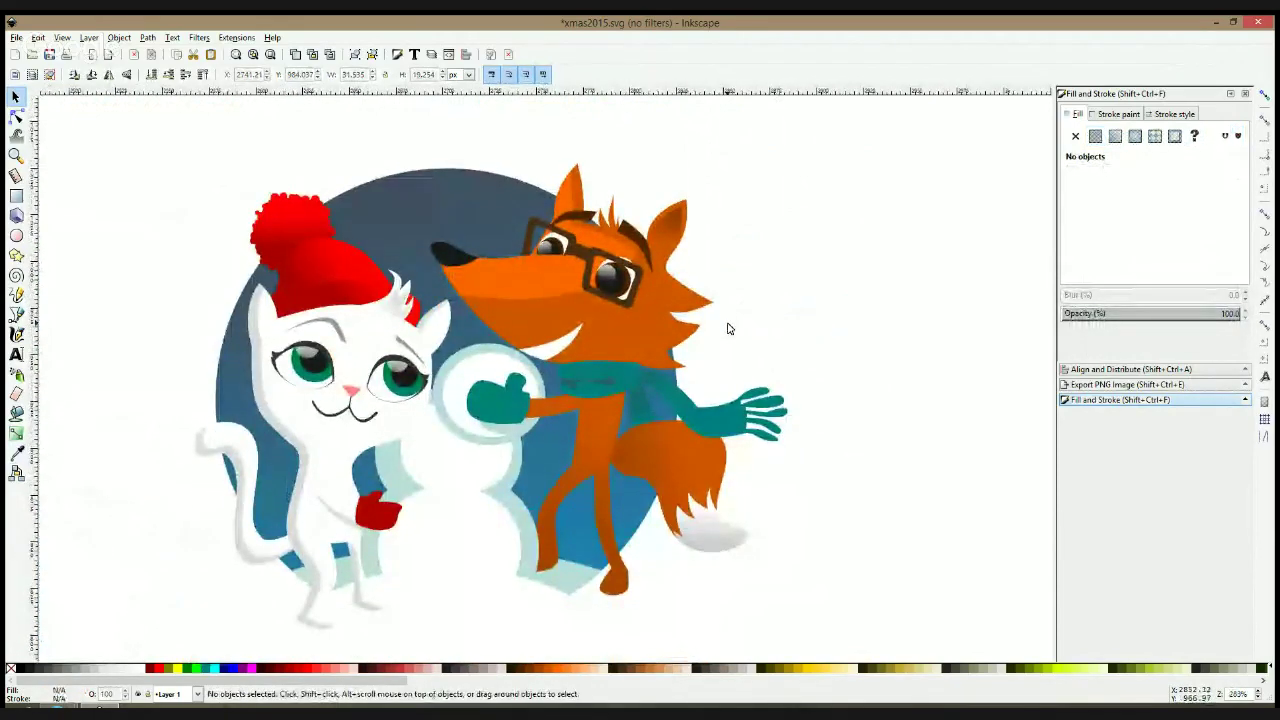
{"action": "scroll", "coordinate": [727, 323], "scroll_direction": "down", "scroll_amount": 1}
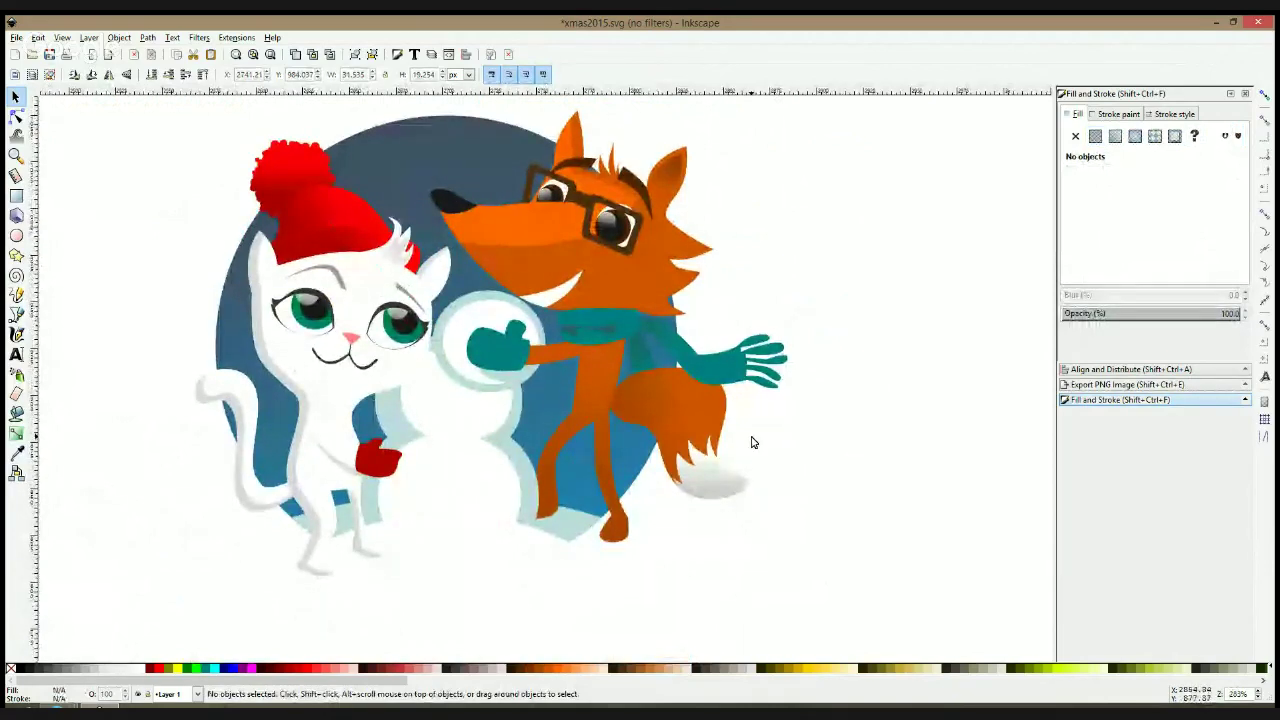
Draw an ellipse about 71 by 29 px over the top of the fox's tail and intersect it with a duplicate of the tail
{"action": "left_click", "coordinate": [675, 403]}
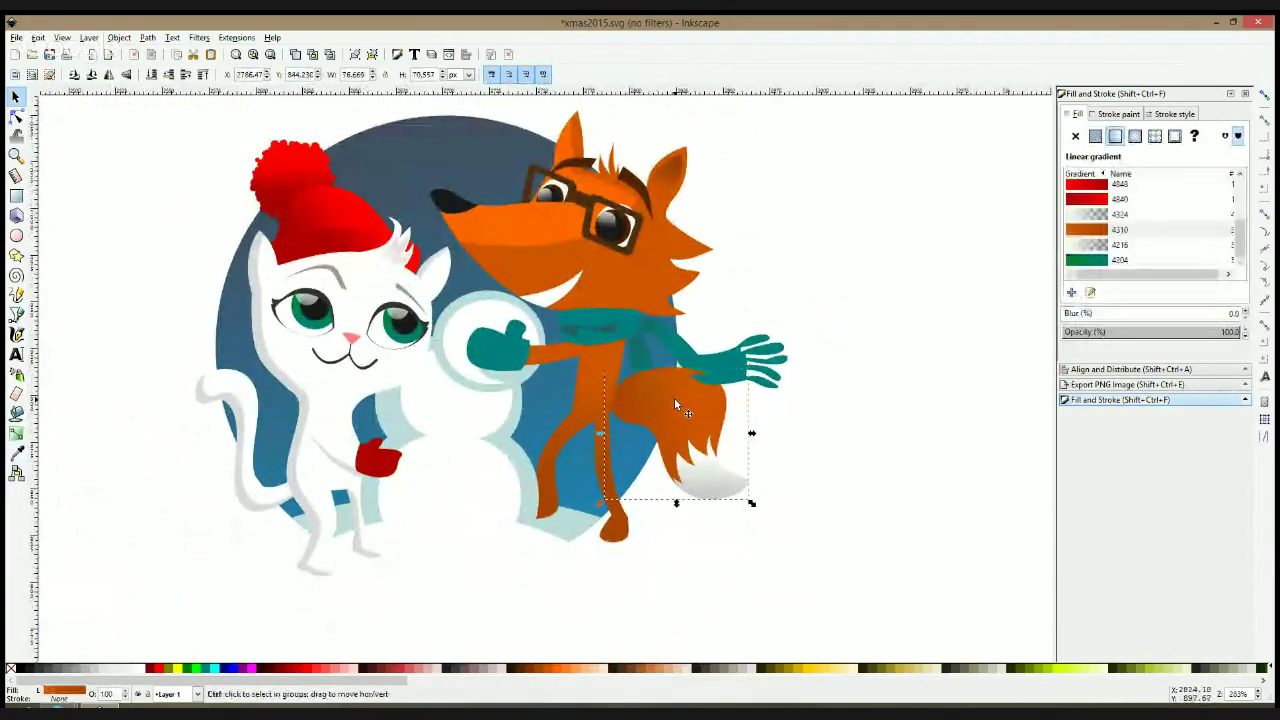
{"action": "left_click", "coordinate": [17, 313]}
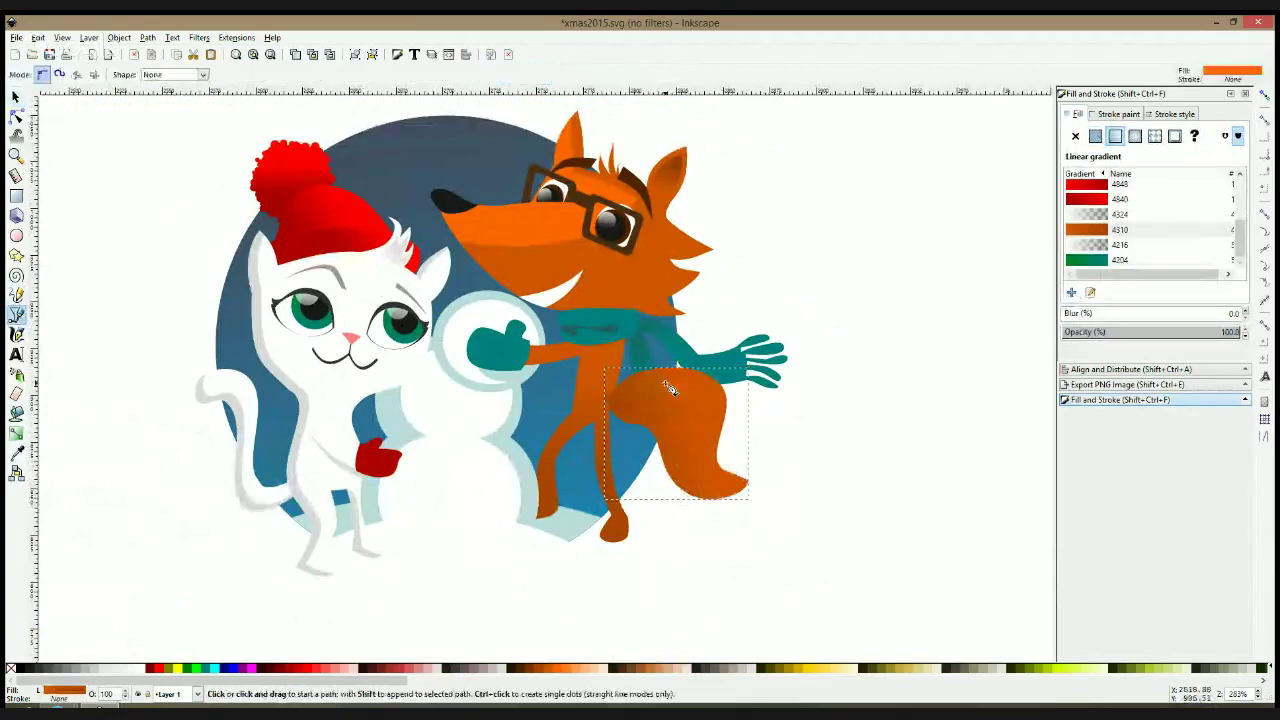
{"action": "left_click", "coordinate": [17, 236]}
{"action": "left_click_drag", "start_coordinate": [608, 348], "coordinate": [741, 403]}
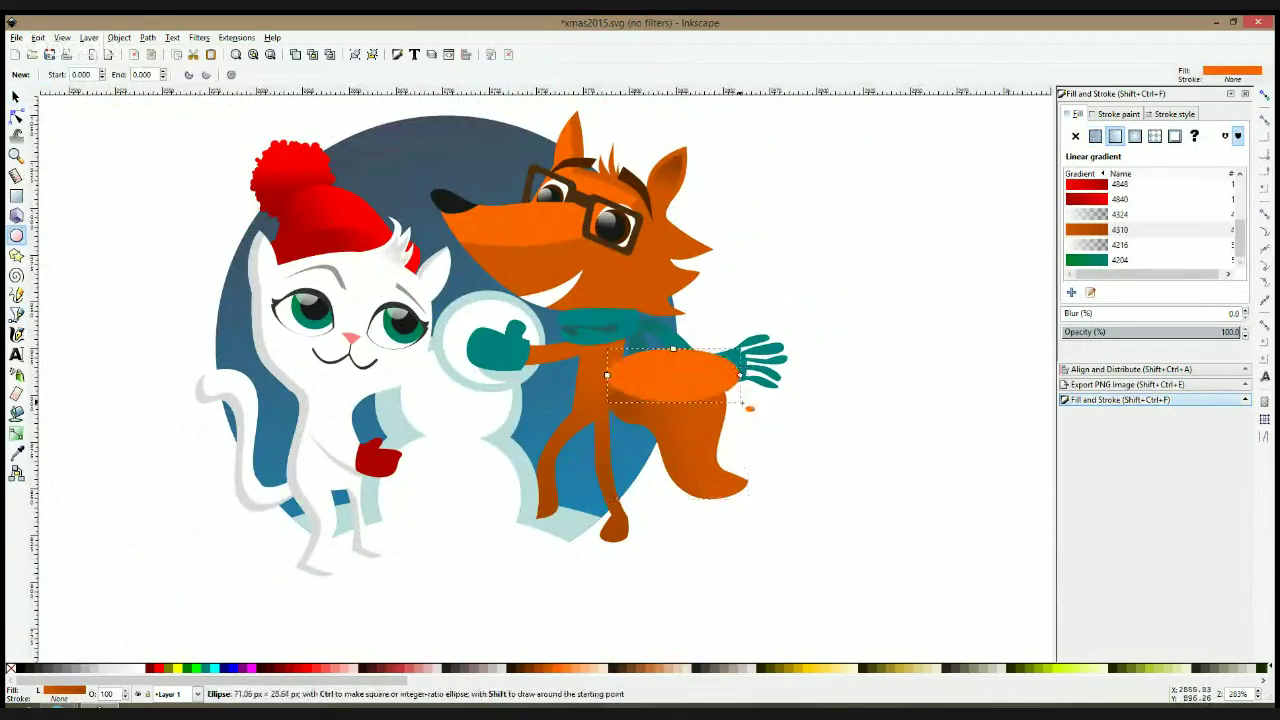
{"action": "key", "text": "F1"}
{"action": "left_click", "coordinate": [722, 415], "text": "shift"}
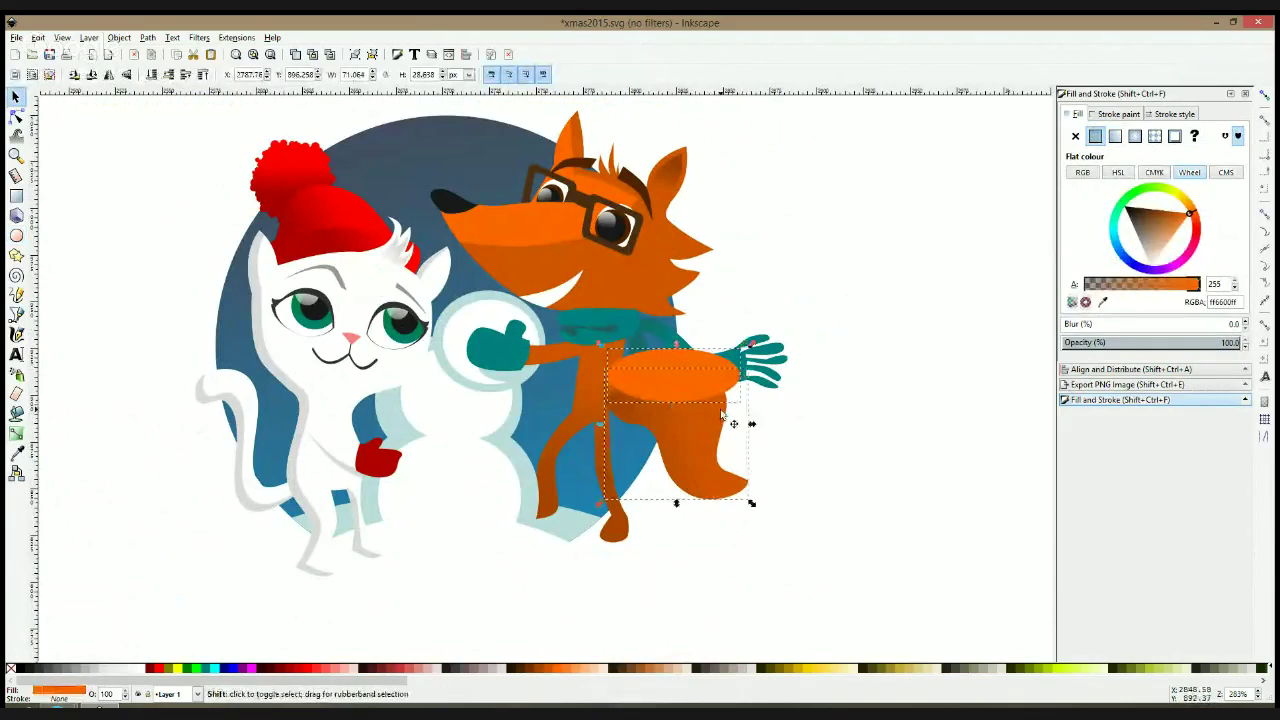
{"action": "key", "text": "ctrl+asterisk"}
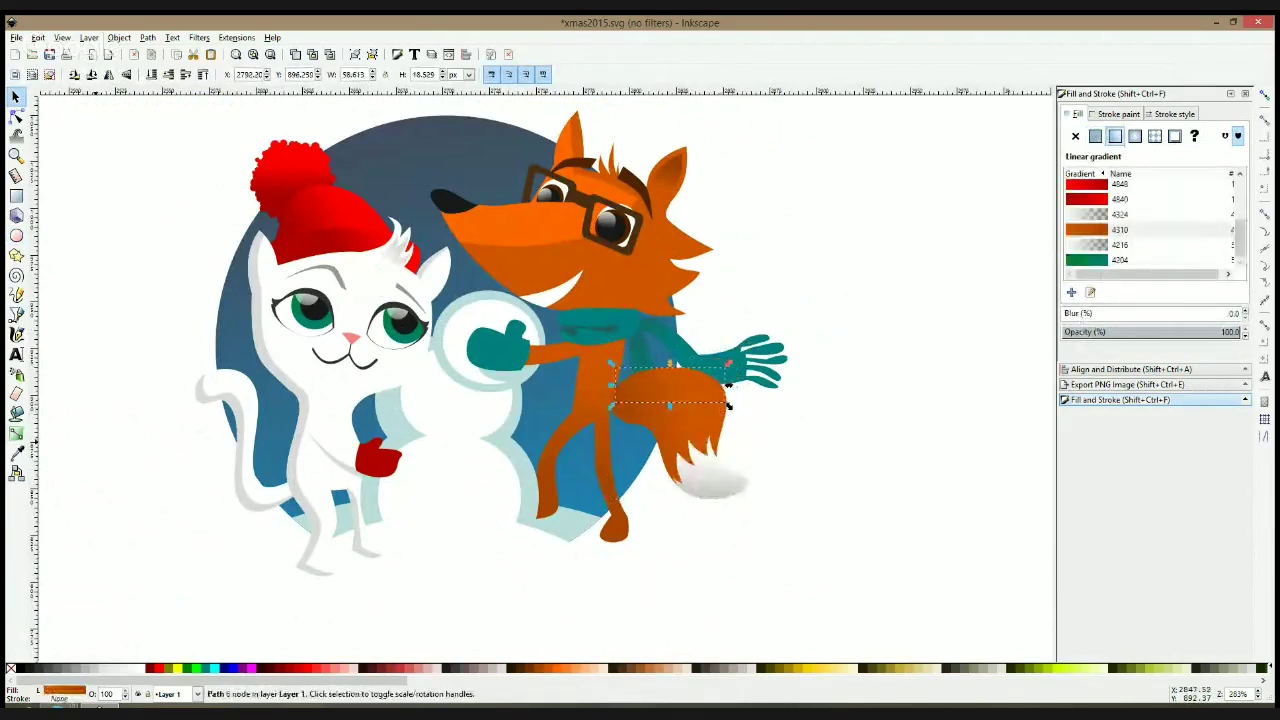
Fill the trimmed tail highlight with bright orange f66200ff sampled from the fox's snout
{"action": "left_click", "coordinate": [17, 454]}
{"action": "left_click_drag", "start_coordinate": [498, 234], "coordinate": [502, 257]}
{"action": "key", "text": "space"}
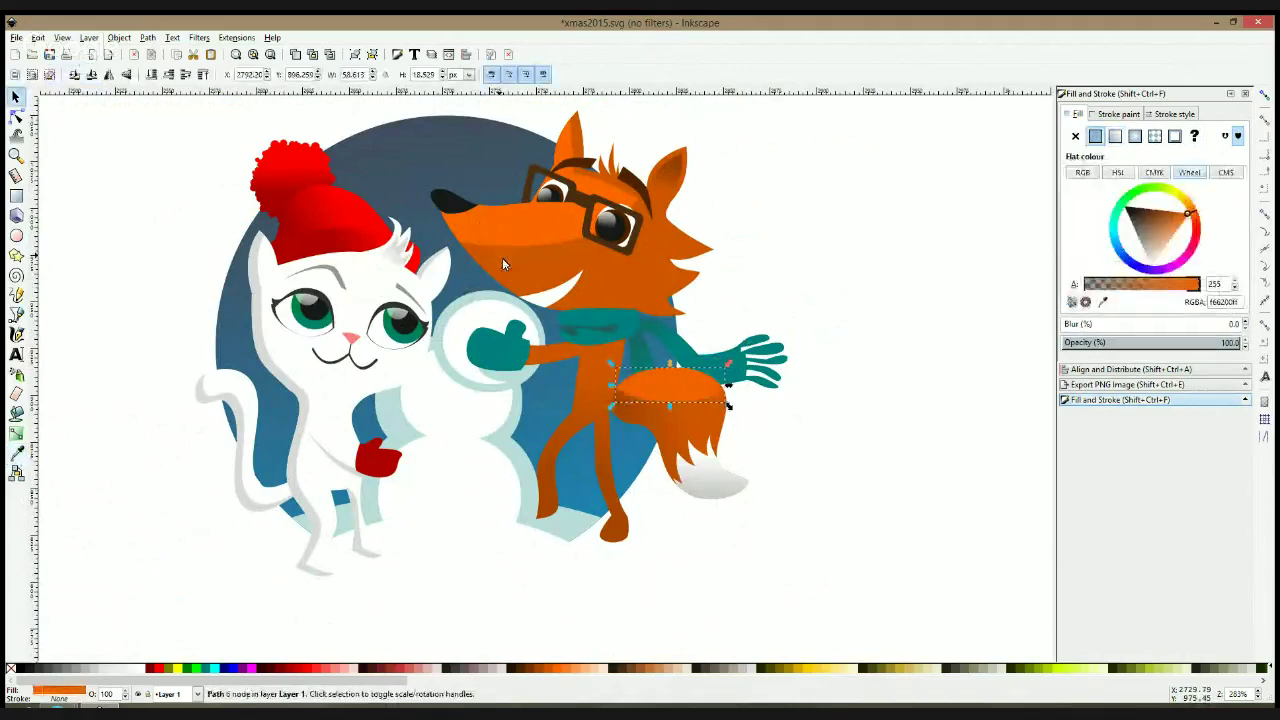
{"action": "left_click", "coordinate": [852, 290]}
Cut the fox's outstretched gloved arm out of the tail highlight by subtracting a duplicate of the arm stretched slightly downward
{"action": "left_click", "coordinate": [739, 379]}
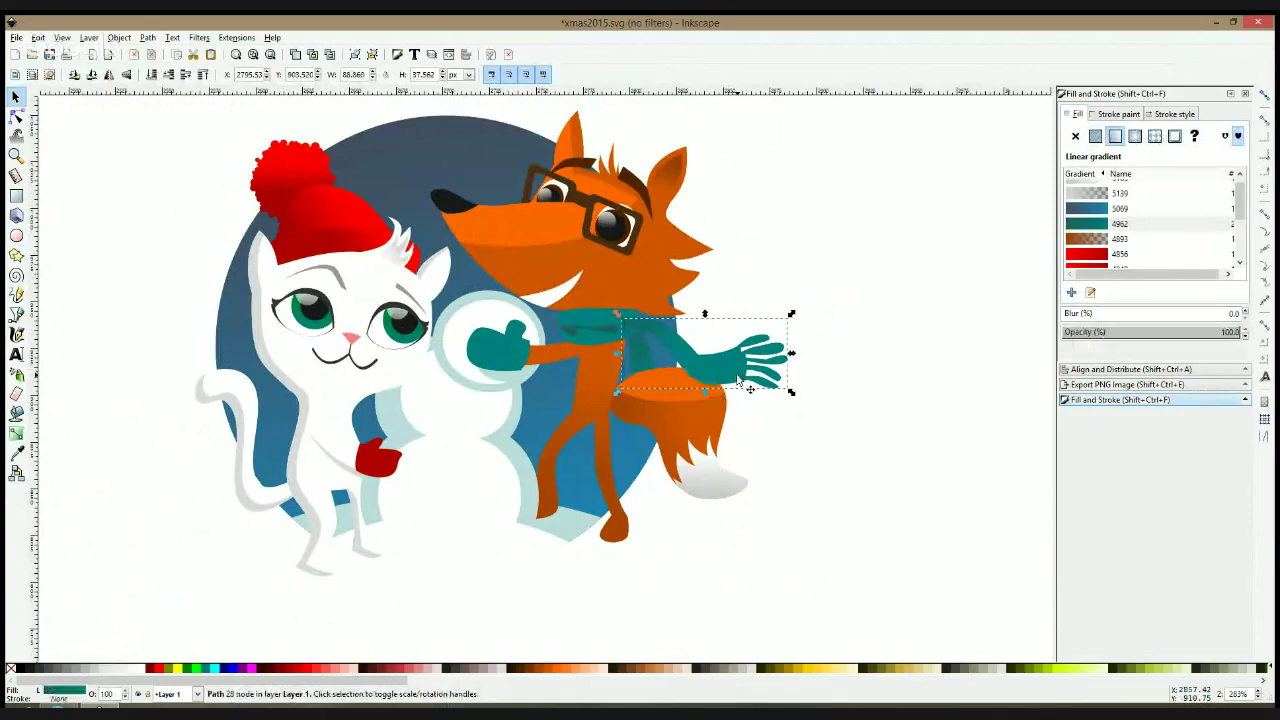
{"action": "left_click", "coordinate": [653, 383]}
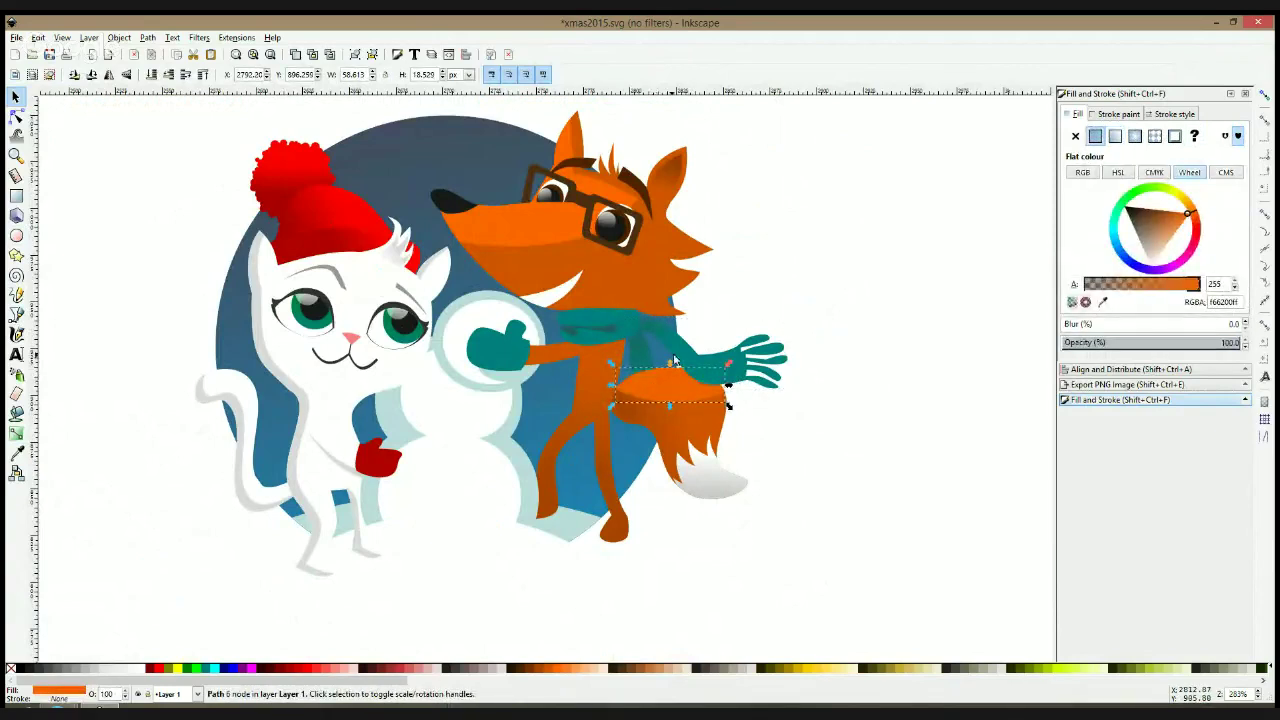
{"action": "left_click", "coordinate": [682, 347]}
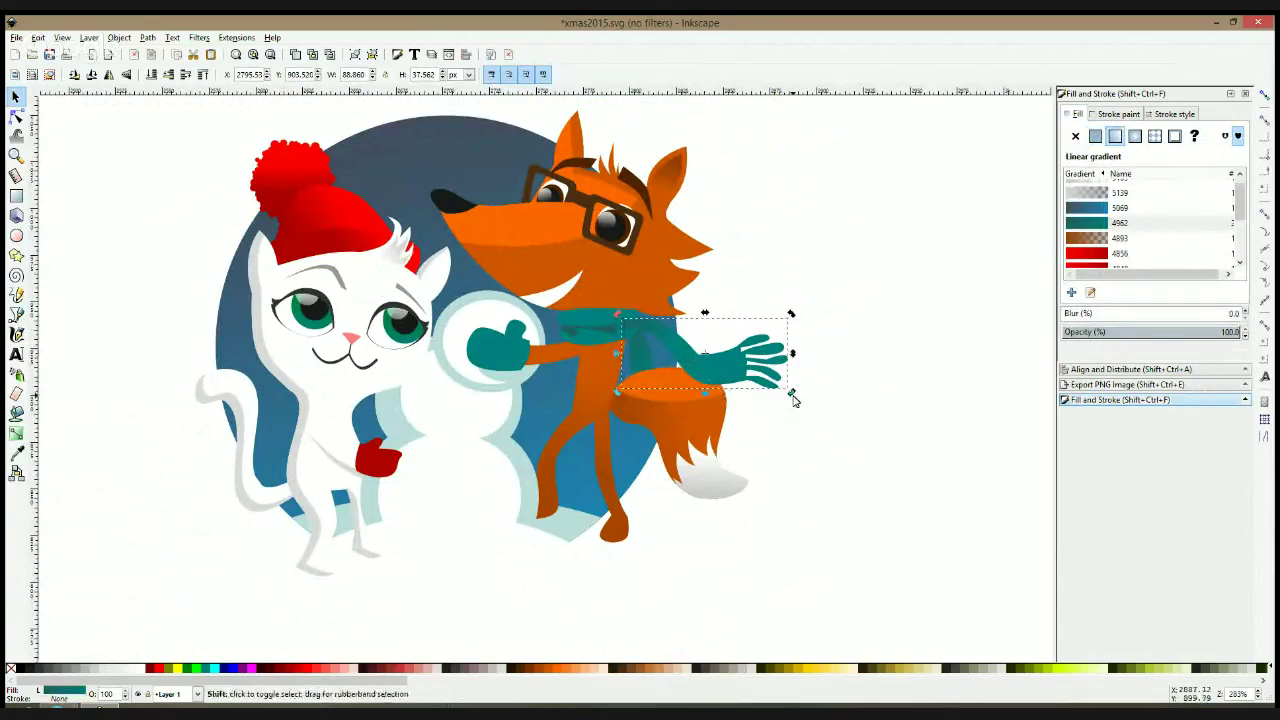
{"action": "left_click", "coordinate": [663, 383], "text": "shift"}
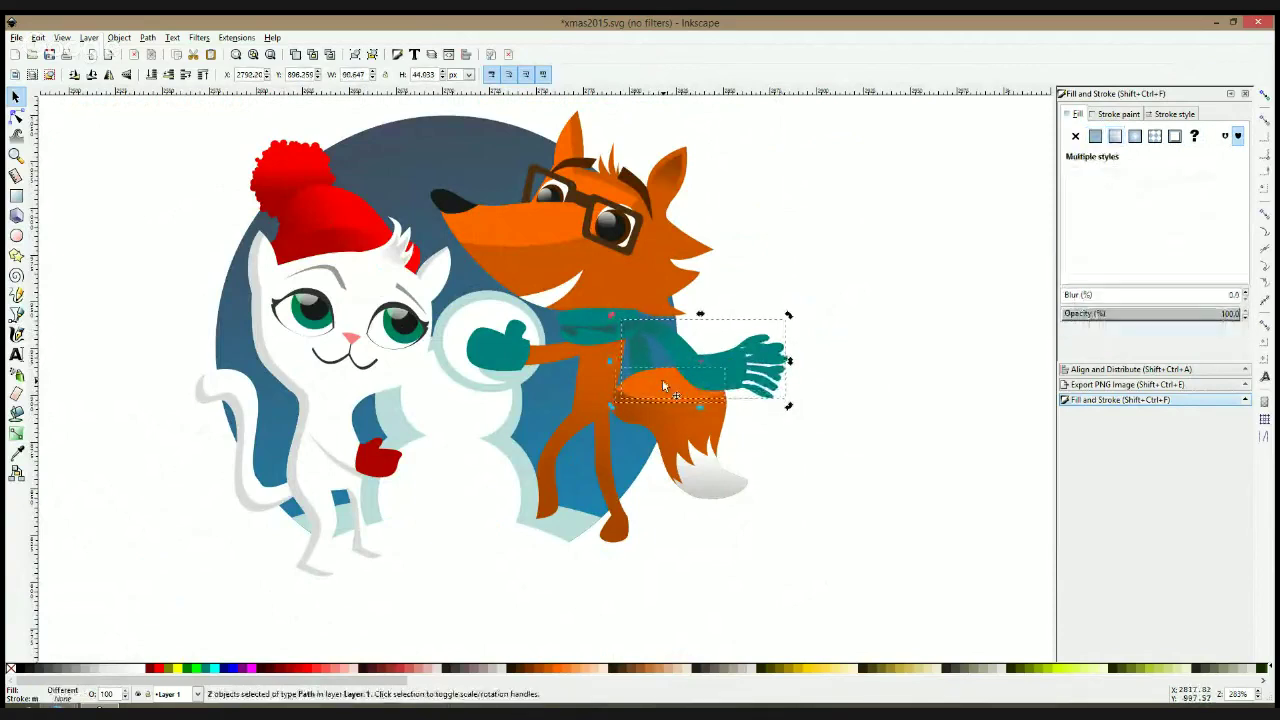
{"action": "key", "text": "ctrl+minus"}
{"action": "left_click", "coordinate": [763, 292]}
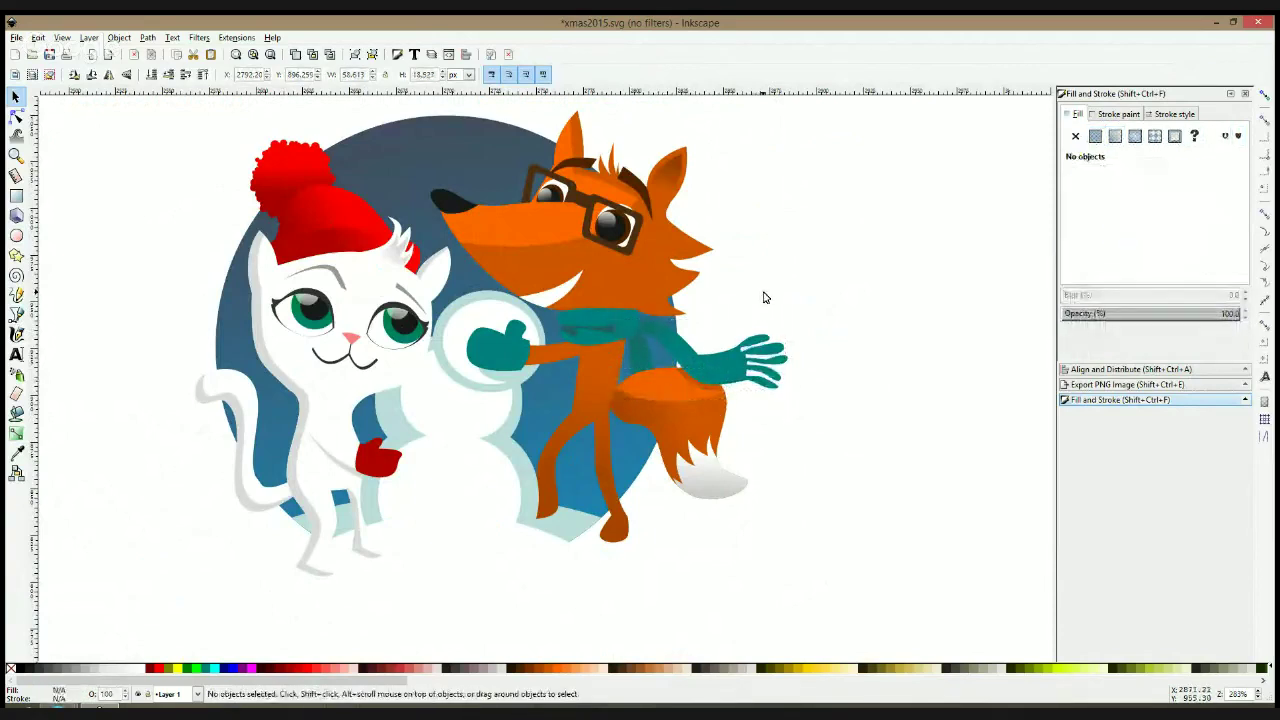
{"action": "scroll", "coordinate": [763, 297], "scroll_direction": "down", "scroll_amount": 1}
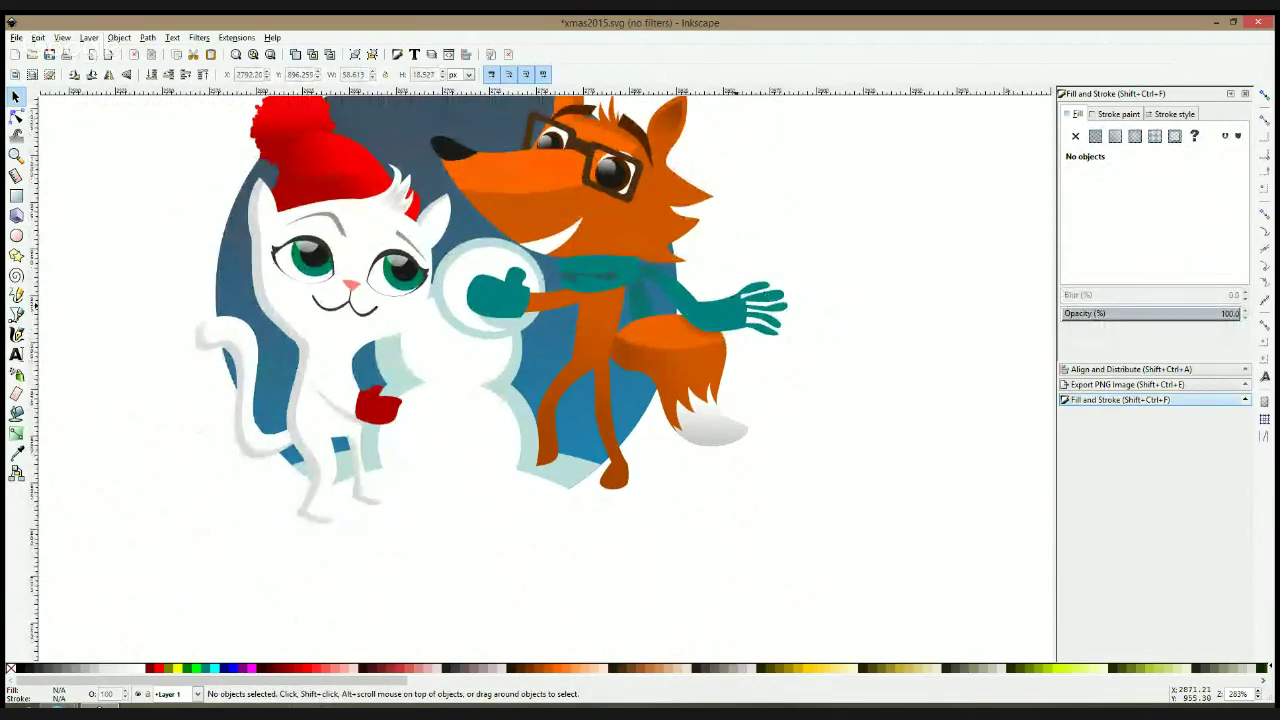
Apply a linear gradient to the tail highlight so it fades to transparent from its middle toward the fox's body
{"action": "left_click", "coordinate": [666, 340]}
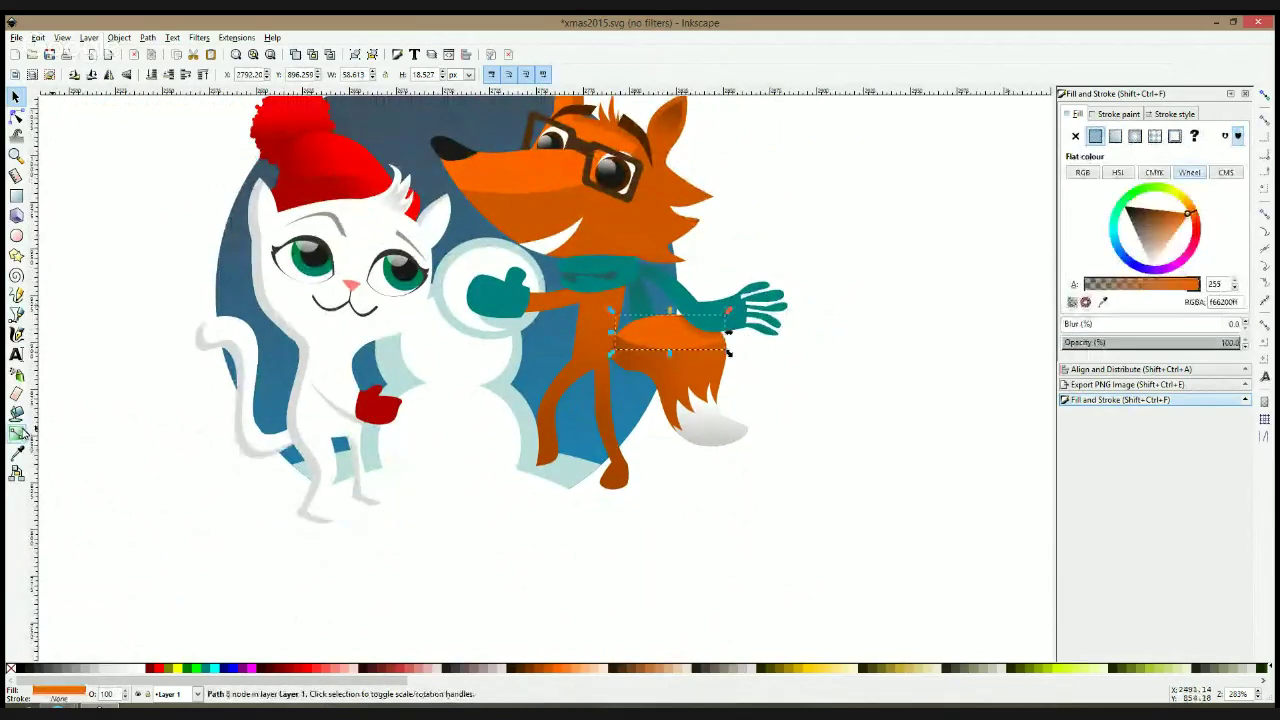
{"action": "key", "text": "g"}
{"action": "left_click_drag", "start_coordinate": [678, 341], "coordinate": [617, 344]}
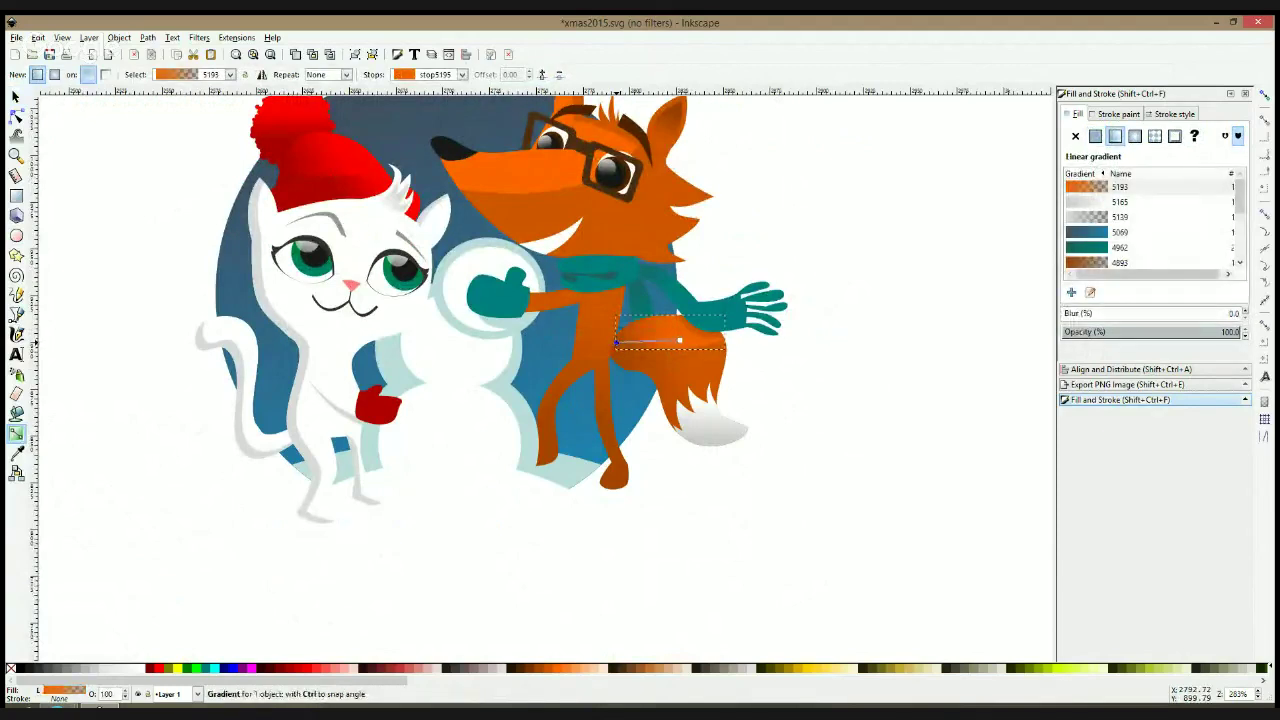
{"action": "key", "text": "F1"}
{"action": "left_click", "coordinate": [743, 352]}
{"action": "scroll", "coordinate": [743, 352], "scroll_direction": "down", "scroll_amount": 1}
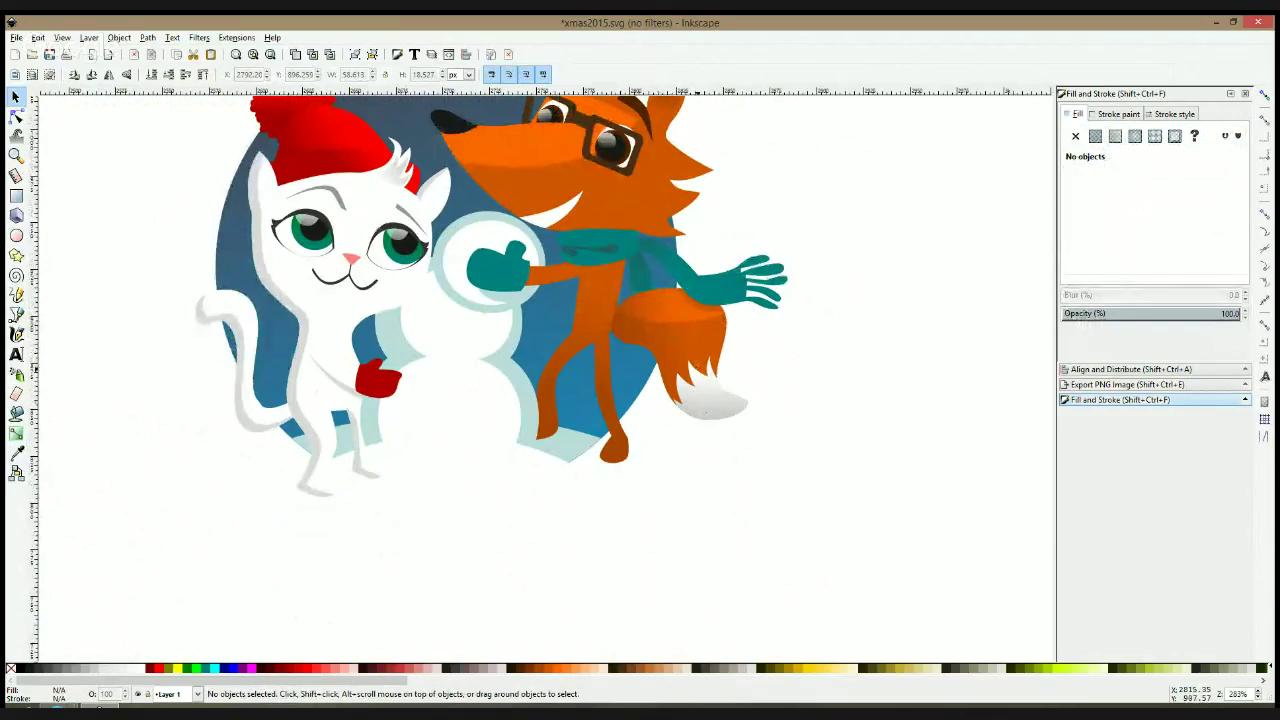
{"action": "left_click", "coordinate": [708, 400]}
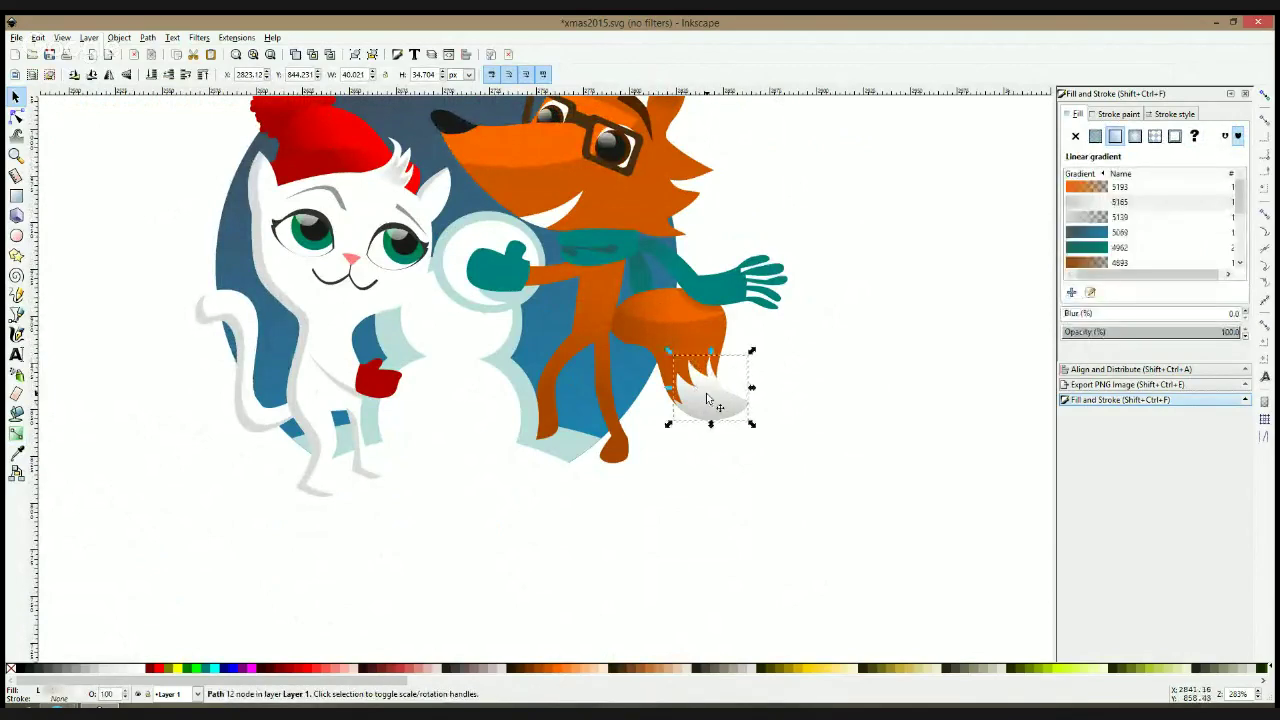
{"action": "left_click", "coordinate": [419, 517]}
{"action": "left_click", "coordinate": [175, 405]}
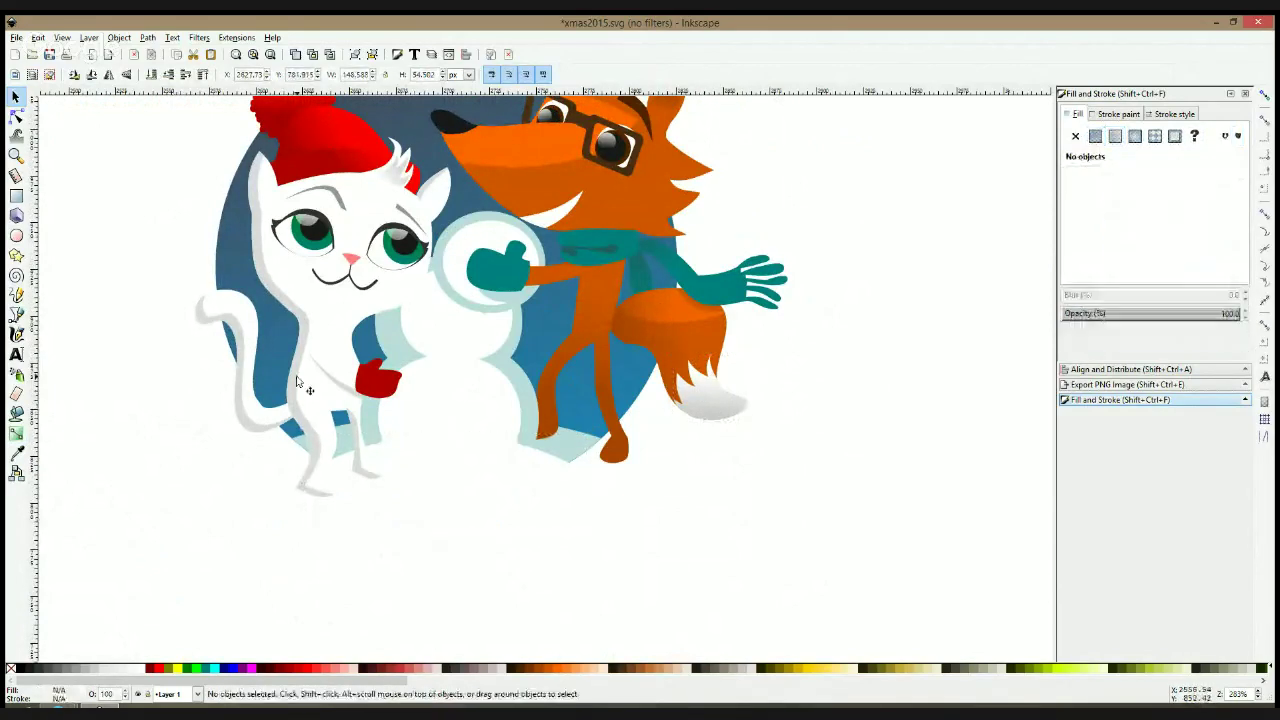
Select every object of the cat-and-fox illustration and combine them into one group
{"action": "scroll", "coordinate": [298, 374], "scroll_direction": "down", "scroll_amount": 2}
{"action": "left_click_drag", "start_coordinate": [310, 258], "coordinate": [400, 187]}
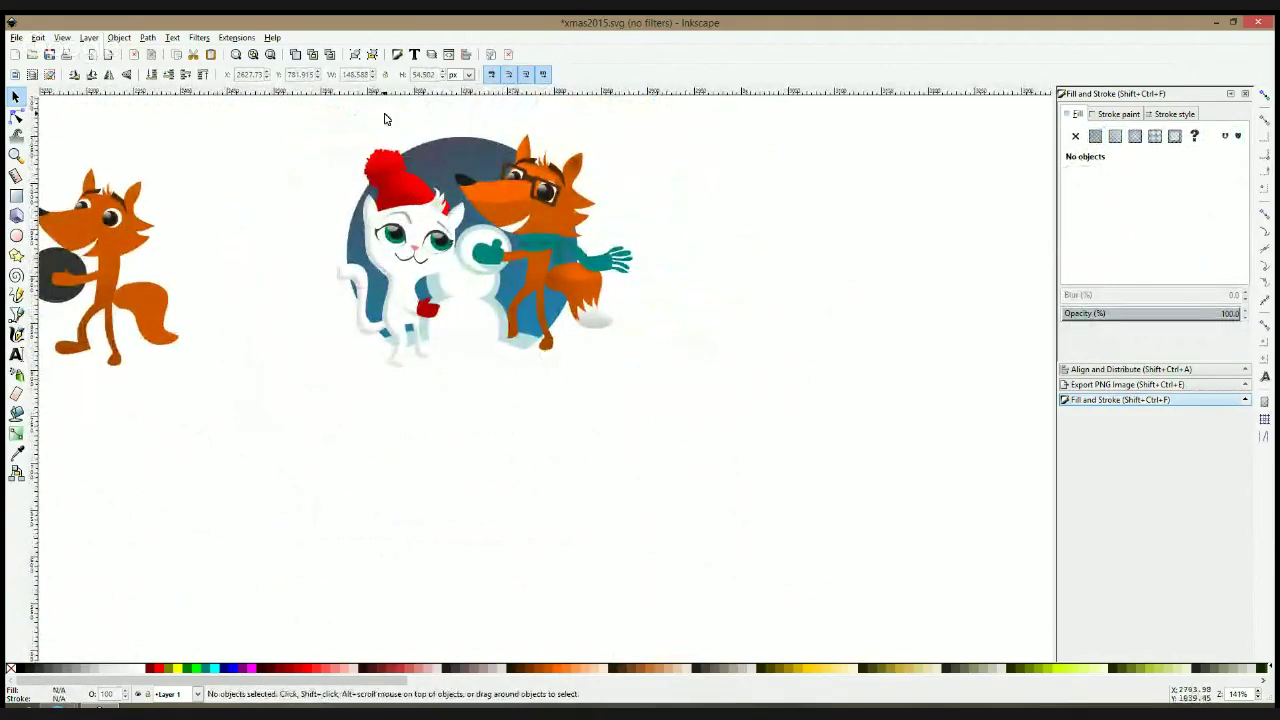
{"action": "left_click_drag", "start_coordinate": [297, 111], "coordinate": [746, 492]}
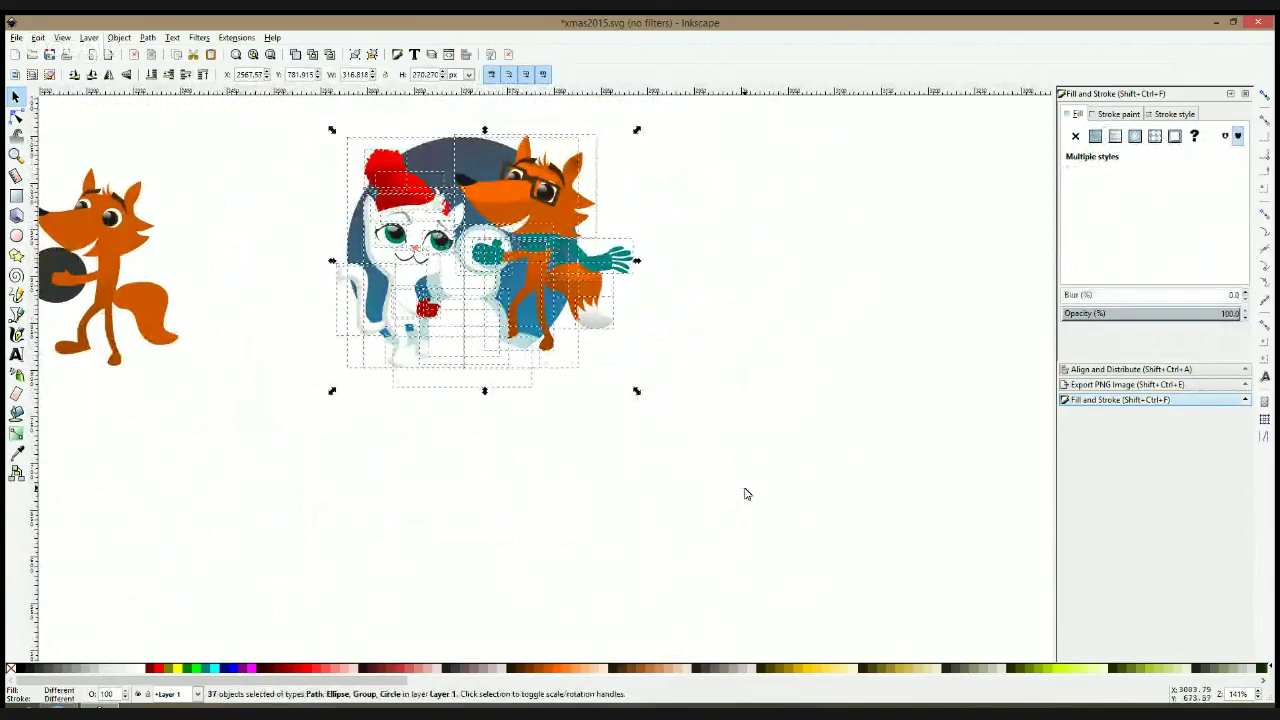
{"action": "key", "text": "ctrl+g"}
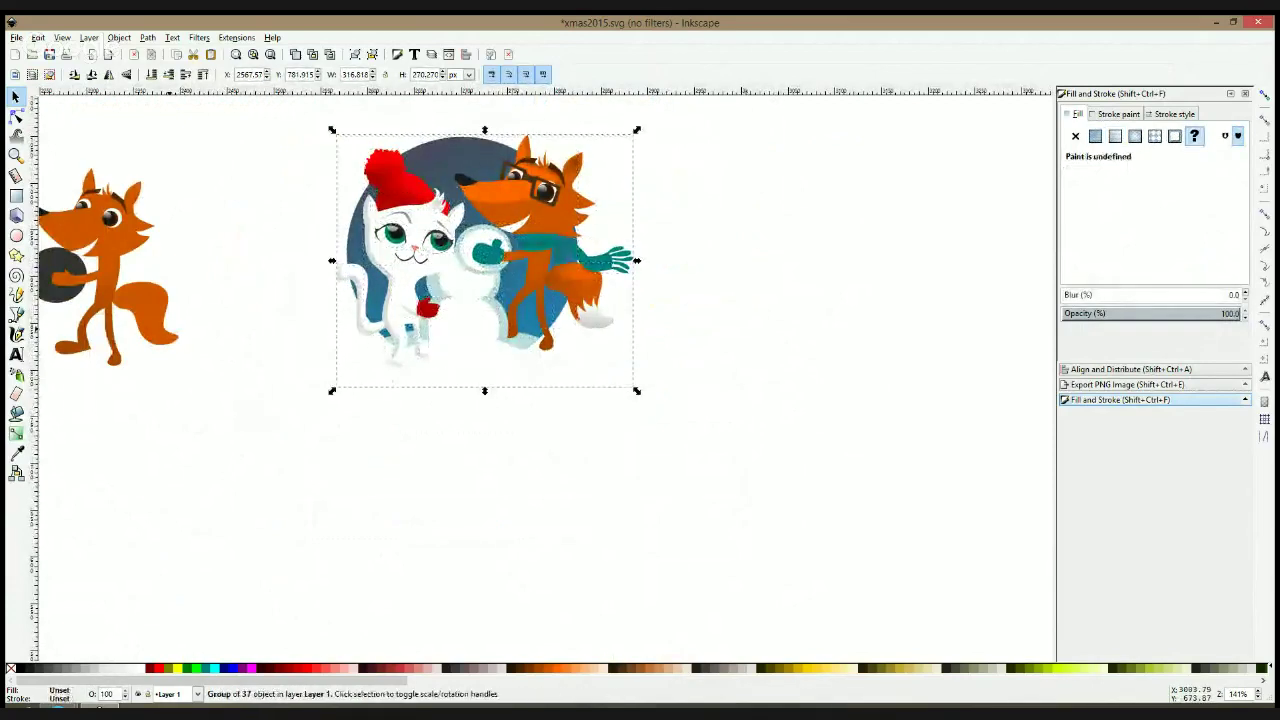
Draw a small orange circle about 9 px in diameter in the blank area above and beside the illustration
{"action": "left_click", "coordinate": [16, 235]}
{"action": "scroll", "coordinate": [300, 143], "scroll_direction": "up", "scroll_amount": 2}
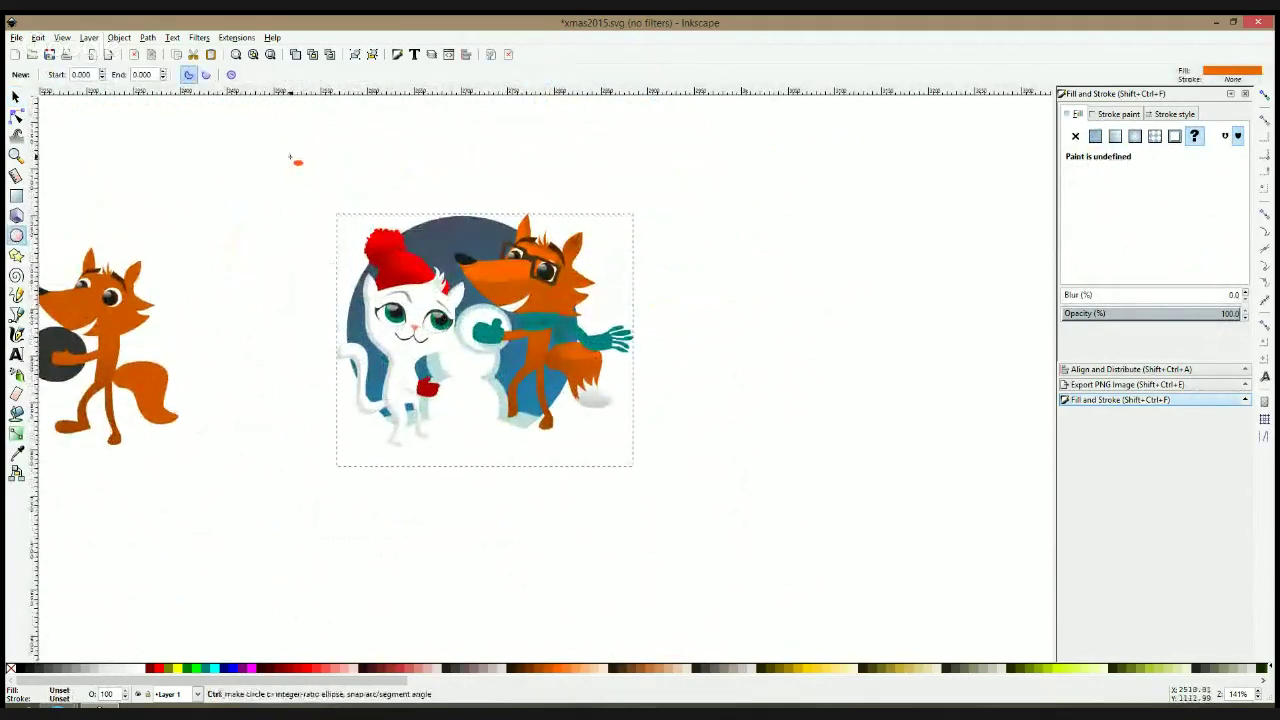
{"action": "left_click_drag", "start_coordinate": [294, 157], "coordinate": [296, 164]}
{"action": "key", "text": "s"}
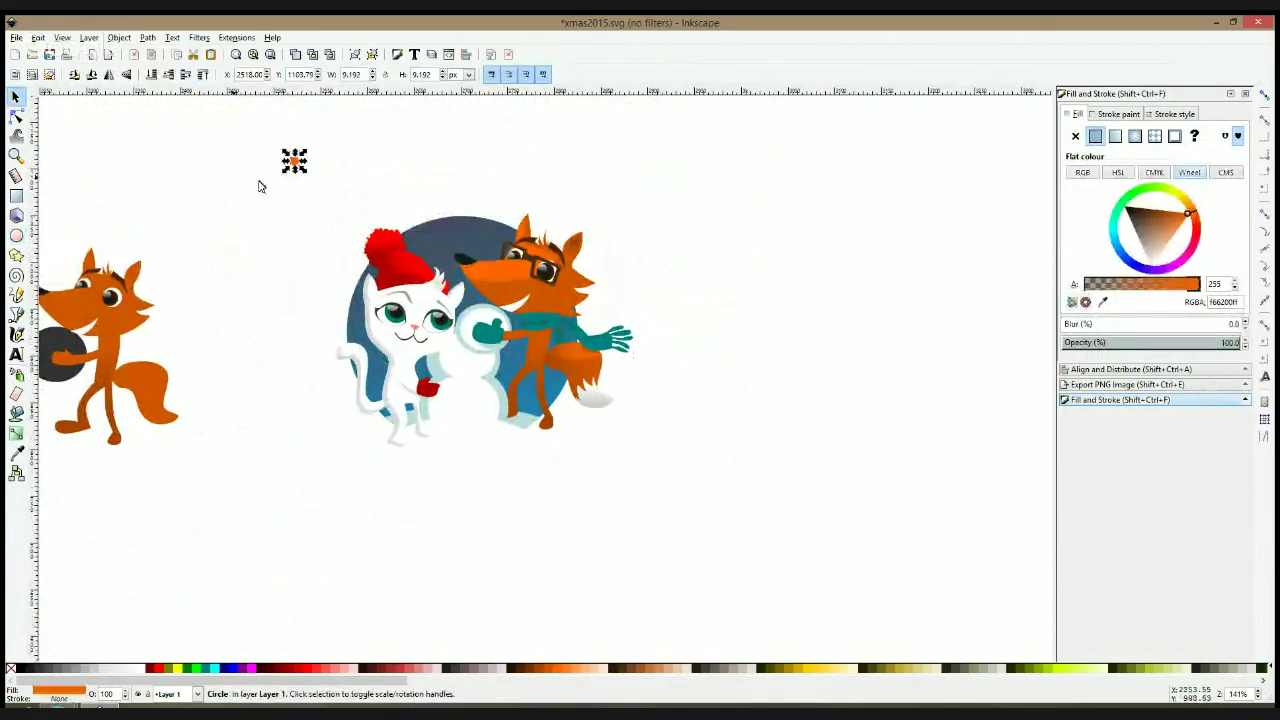
Set the Spray tool's scatter to 40 and shrink the small source circle to about 5 px
{"action": "left_click", "coordinate": [16, 373]}
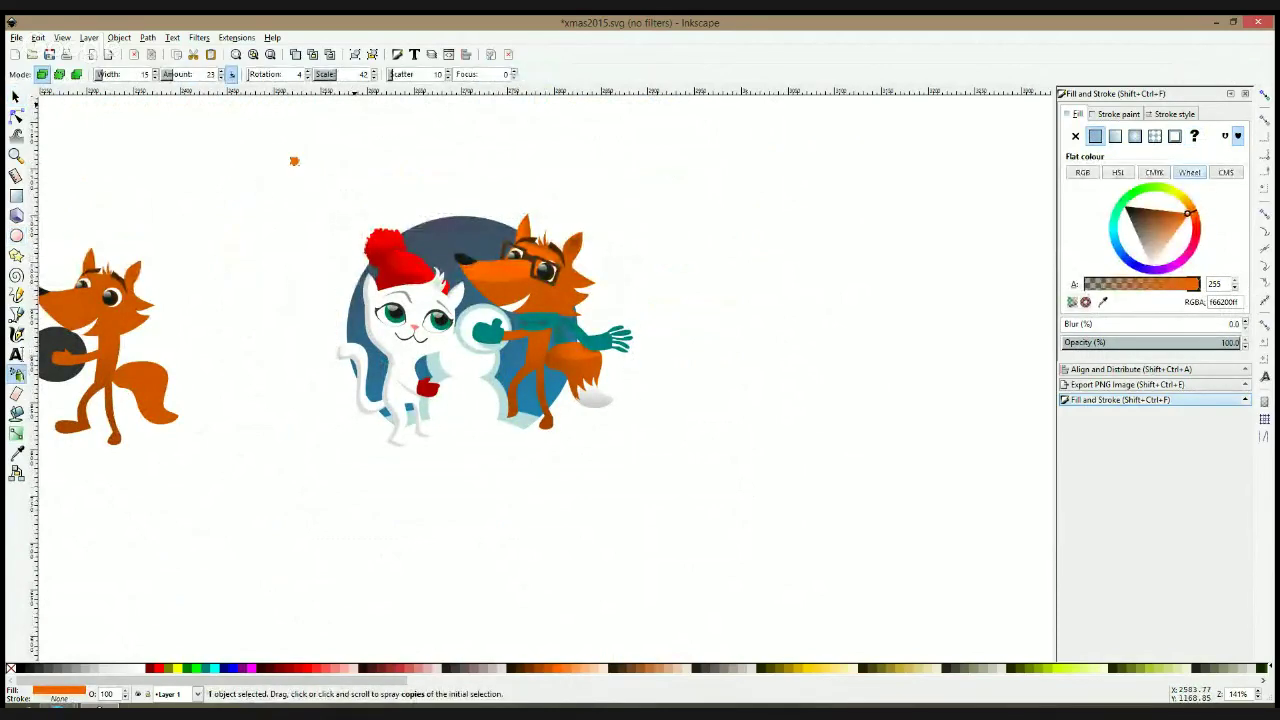
{"action": "left_click", "coordinate": [413, 75]}
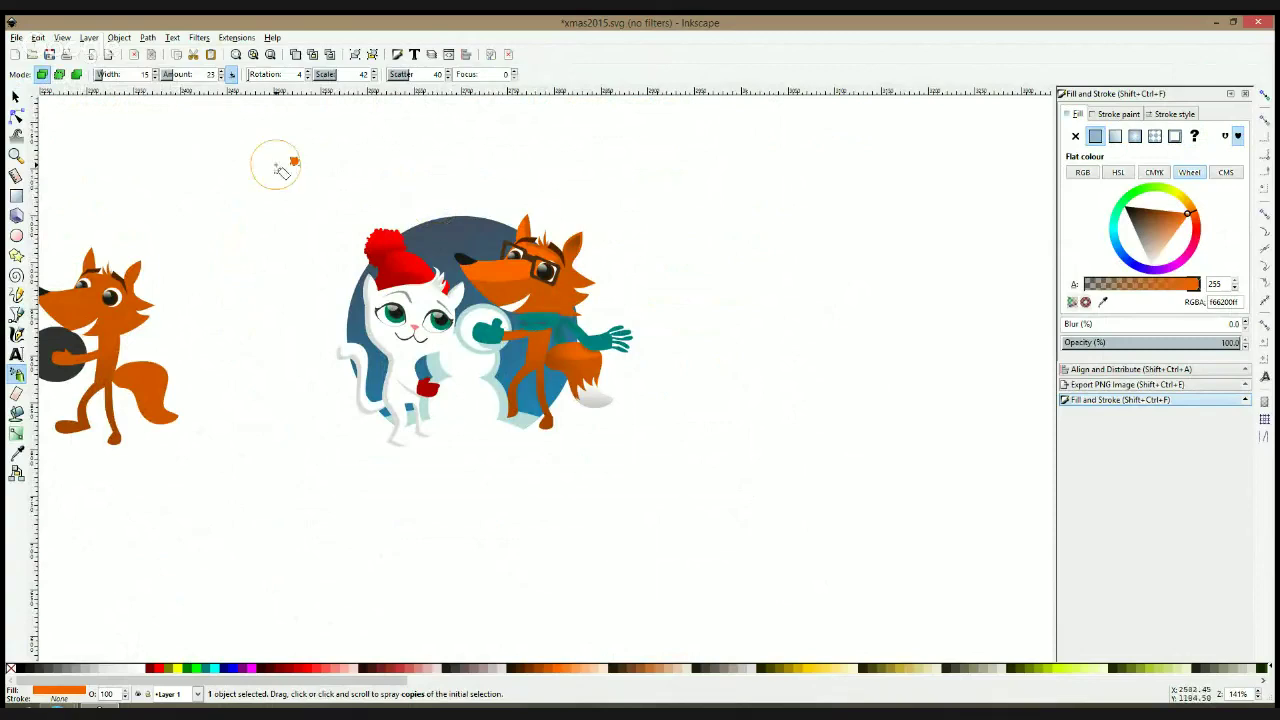
{"action": "key", "text": "s"}
{"action": "left_click_drag", "start_coordinate": [301, 167], "coordinate": [299, 167]}
{"action": "left_click_drag", "start_coordinate": [128, 270], "coordinate": [128, 270]}
{"action": "left_click_drag", "start_coordinate": [305, 177], "coordinate": [297, 166]}
{"action": "key", "text": "a"}
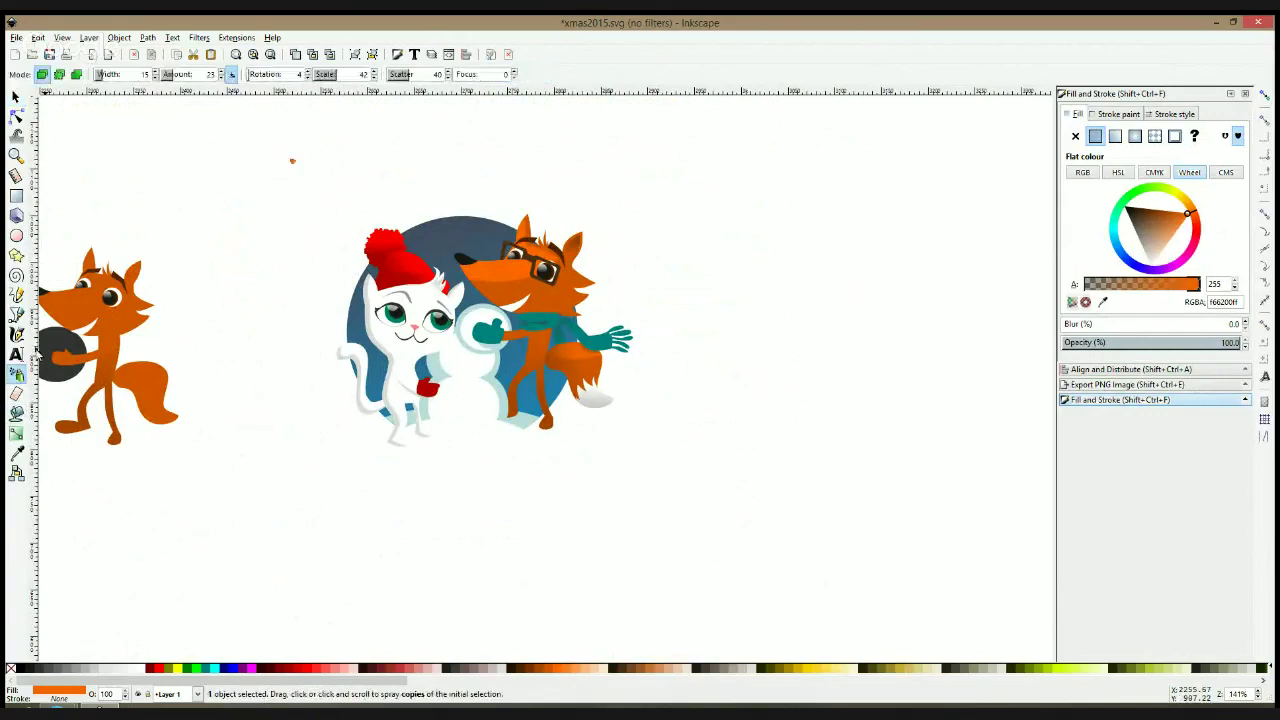
Spray scattered copies of the small circle across the cat, the fox and the background circle
{"action": "scroll", "coordinate": [517, 281], "scroll_direction": "up", "scroll_amount": 2}
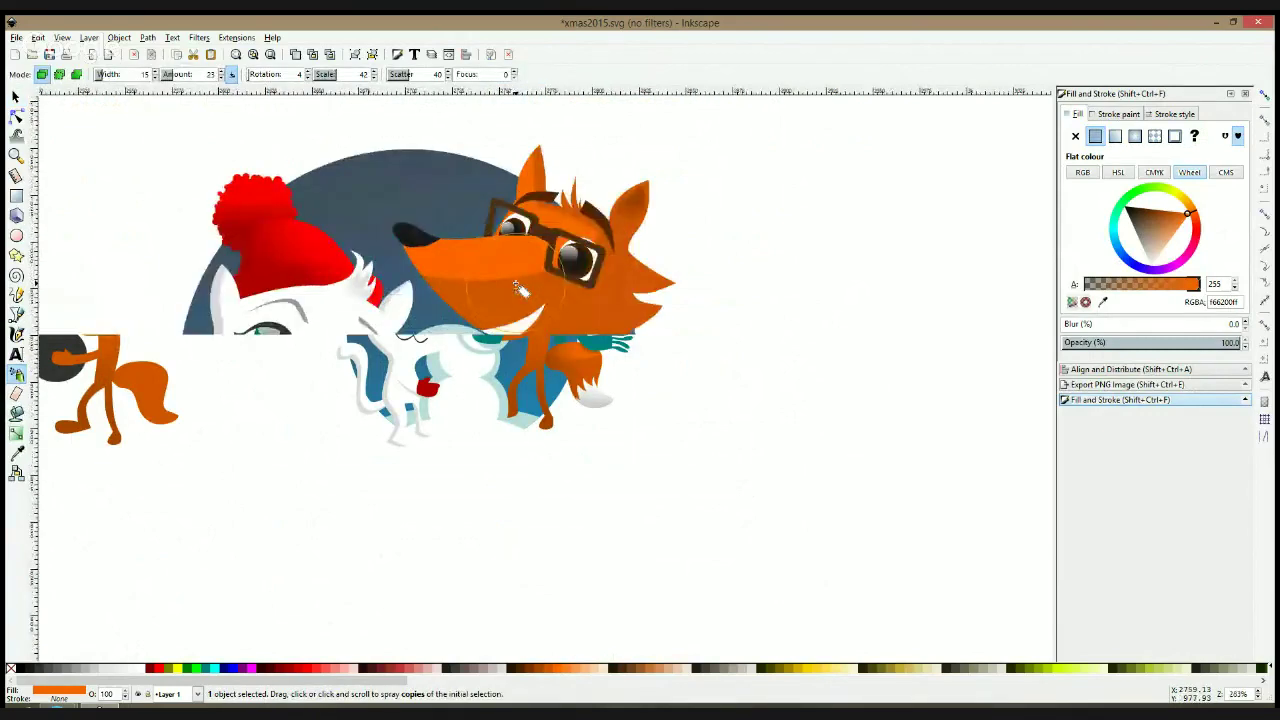
{"action": "mouse_move", "coordinate": [306, 150]}
{"action": "left_mouse_down"}
{"action": "mouse_move", "coordinate": [427, 155]}
{"action": "mouse_move", "coordinate": [500, 185]}
{"action": "mouse_move", "coordinate": [216, 224]}
{"action": "mouse_move", "coordinate": [617, 222]}
{"action": "mouse_move", "coordinate": [635, 237]}
{"action": "mouse_move", "coordinate": [493, 274]}
{"action": "mouse_move", "coordinate": [242, 304]}
{"action": "mouse_move", "coordinate": [527, 350]}
{"action": "mouse_move", "coordinate": [495, 373]}
{"action": "mouse_move", "coordinate": [225, 412]}
{"action": "mouse_move", "coordinate": [670, 440]}
{"action": "mouse_move", "coordinate": [695, 357]}
{"action": "mouse_move", "coordinate": [532, 325]}
{"action": "mouse_move", "coordinate": [490, 302]}
{"action": "mouse_move", "coordinate": [560, 308]}
{"action": "mouse_move", "coordinate": [657, 345]}
{"action": "mouse_move", "coordinate": [325, 463]}
{"action": "mouse_move", "coordinate": [224, 472]}
{"action": "mouse_move", "coordinate": [238, 496]}
{"action": "mouse_move", "coordinate": [580, 528]}
{"action": "mouse_move", "coordinate": [455, 466]}
{"action": "mouse_move", "coordinate": [236, 476]}
{"action": "mouse_move", "coordinate": [192, 420]}
{"action": "mouse_move", "coordinate": [184, 368]}
{"action": "mouse_move", "coordinate": [225, 457]}
{"action": "mouse_move", "coordinate": [288, 484]}
{"action": "left_mouse_up"}
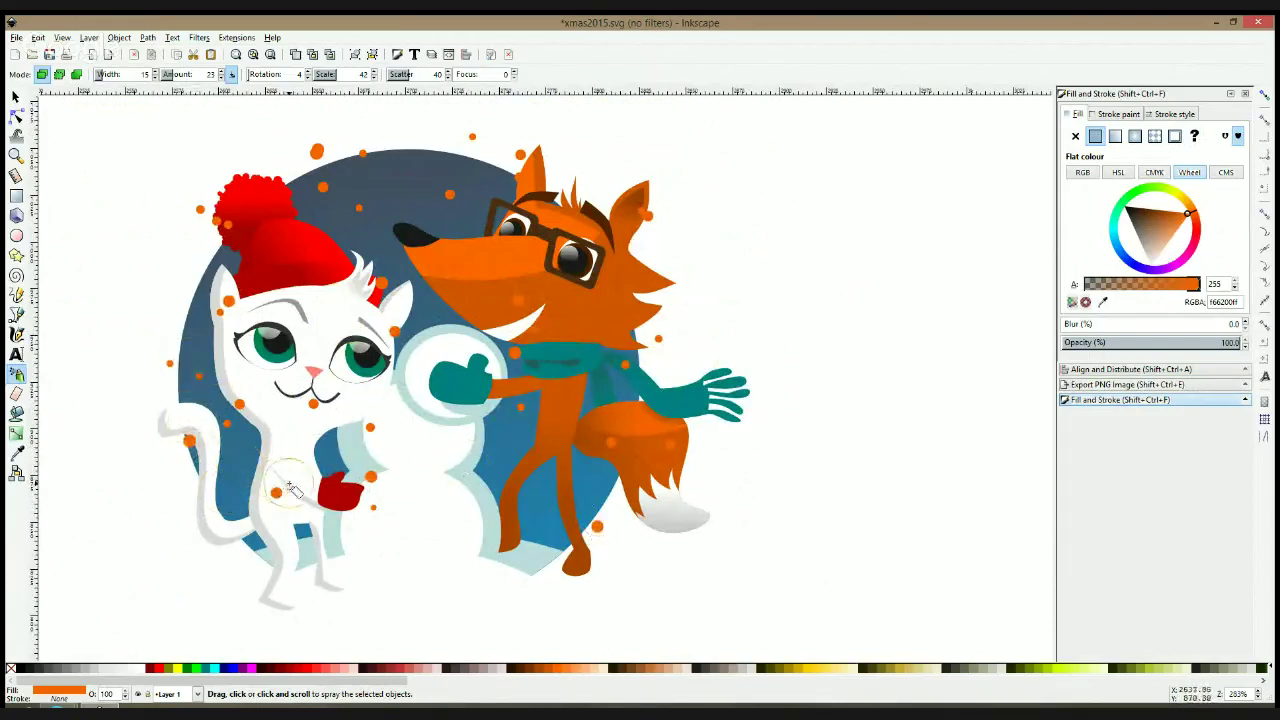
{"action": "key", "text": "F1"}
Group all the sprayed orange circles over the illustration and fill the group with white
{"action": "scroll", "coordinate": [342, 342], "scroll_direction": "down", "scroll_amount": 1}
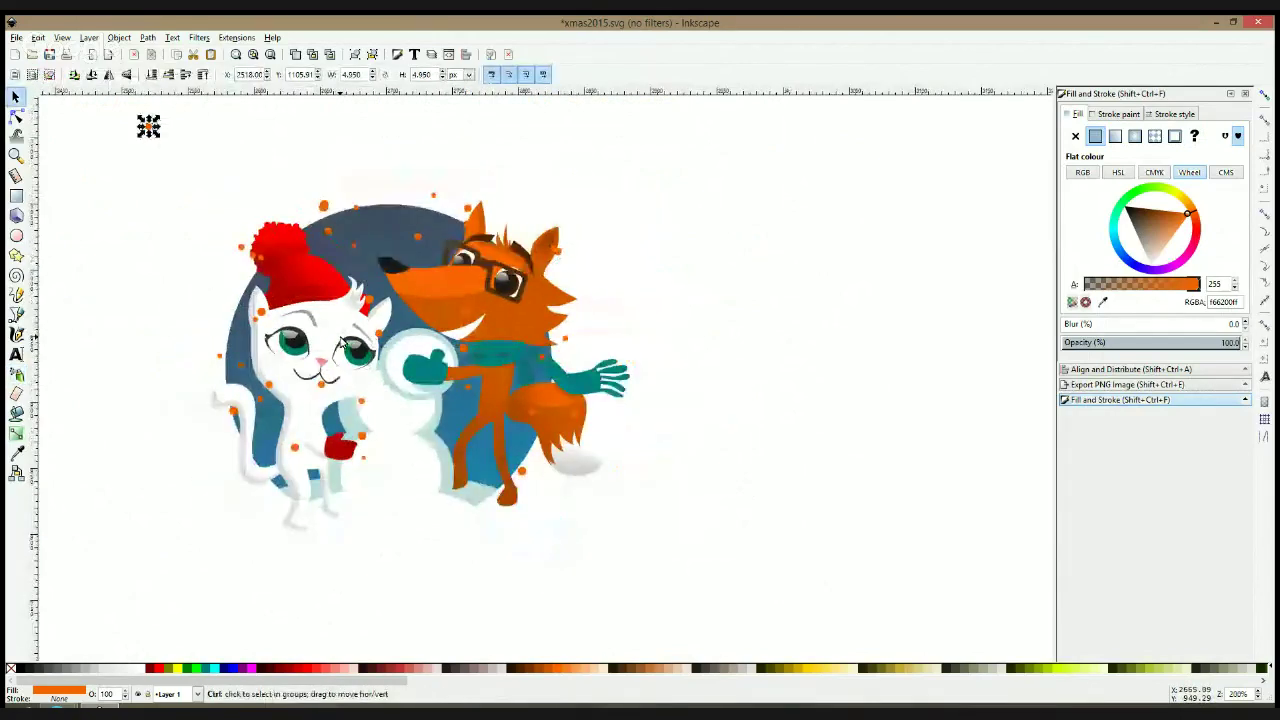
{"action": "left_click_drag", "start_coordinate": [558, 553], "coordinate": [600, 557]}
{"action": "key", "text": "ctrl"}
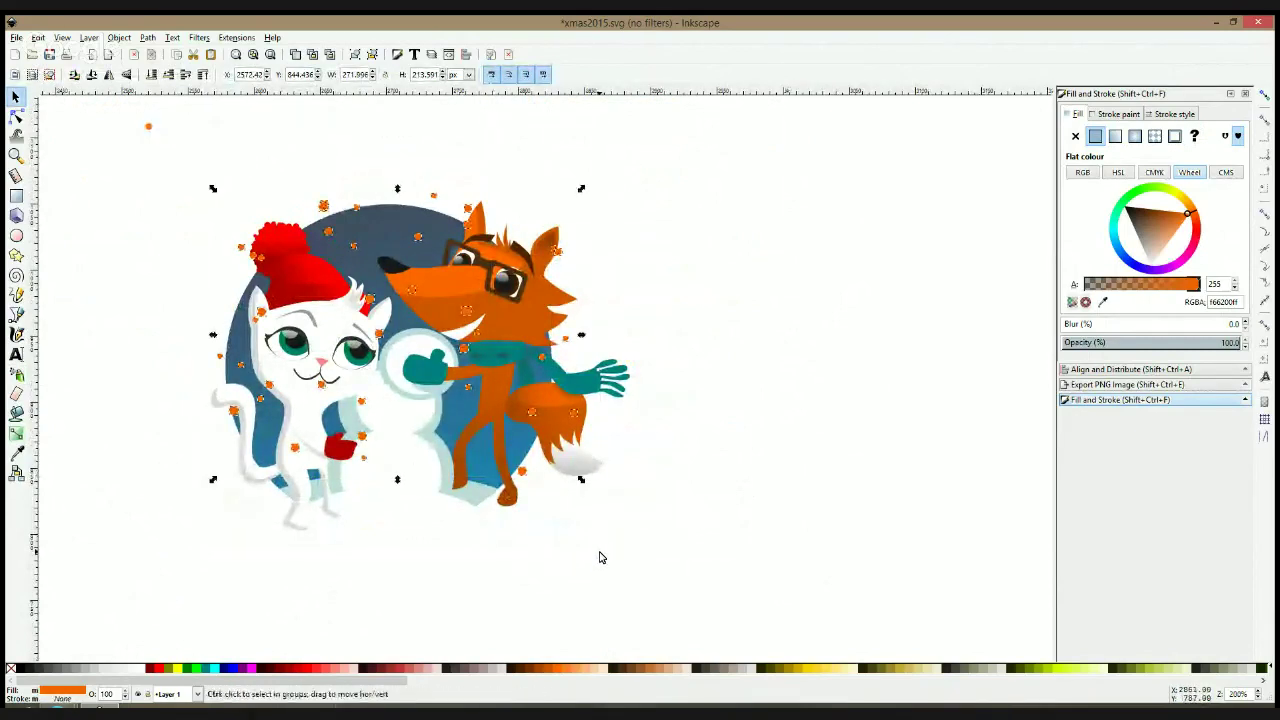
{"action": "key", "text": "ctrl+g"}
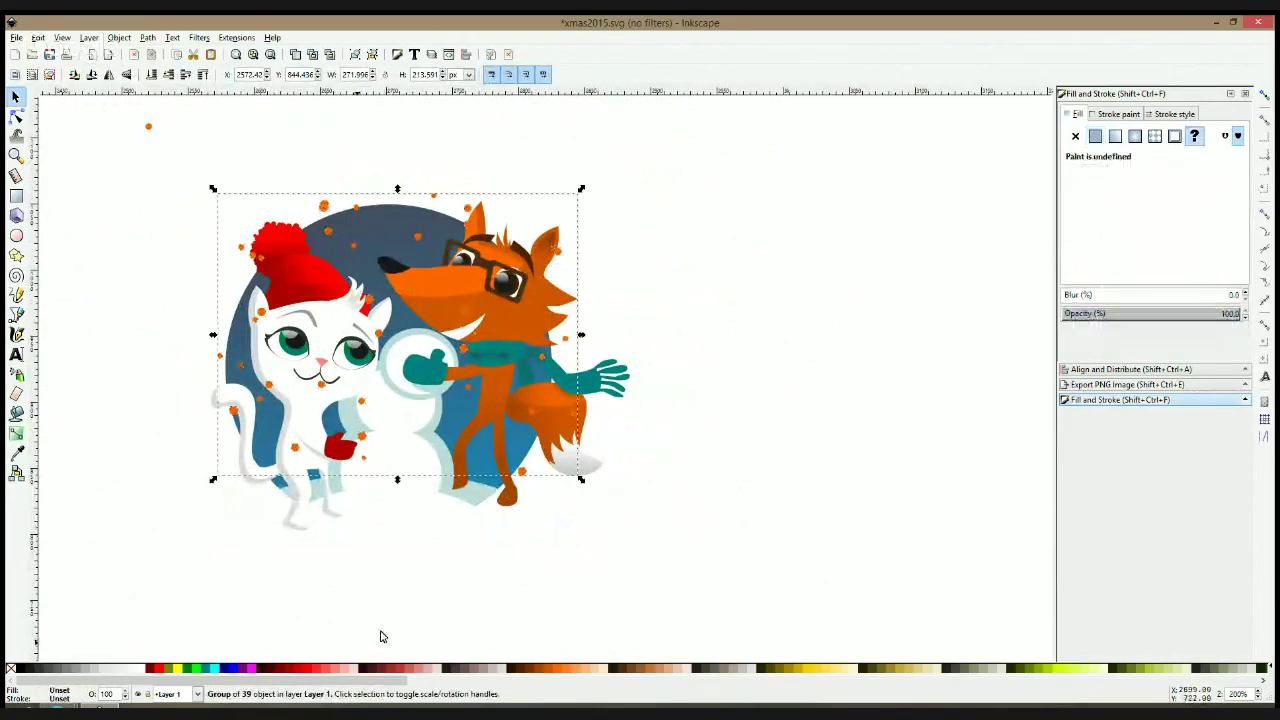
{"action": "left_click", "coordinate": [136, 667]}
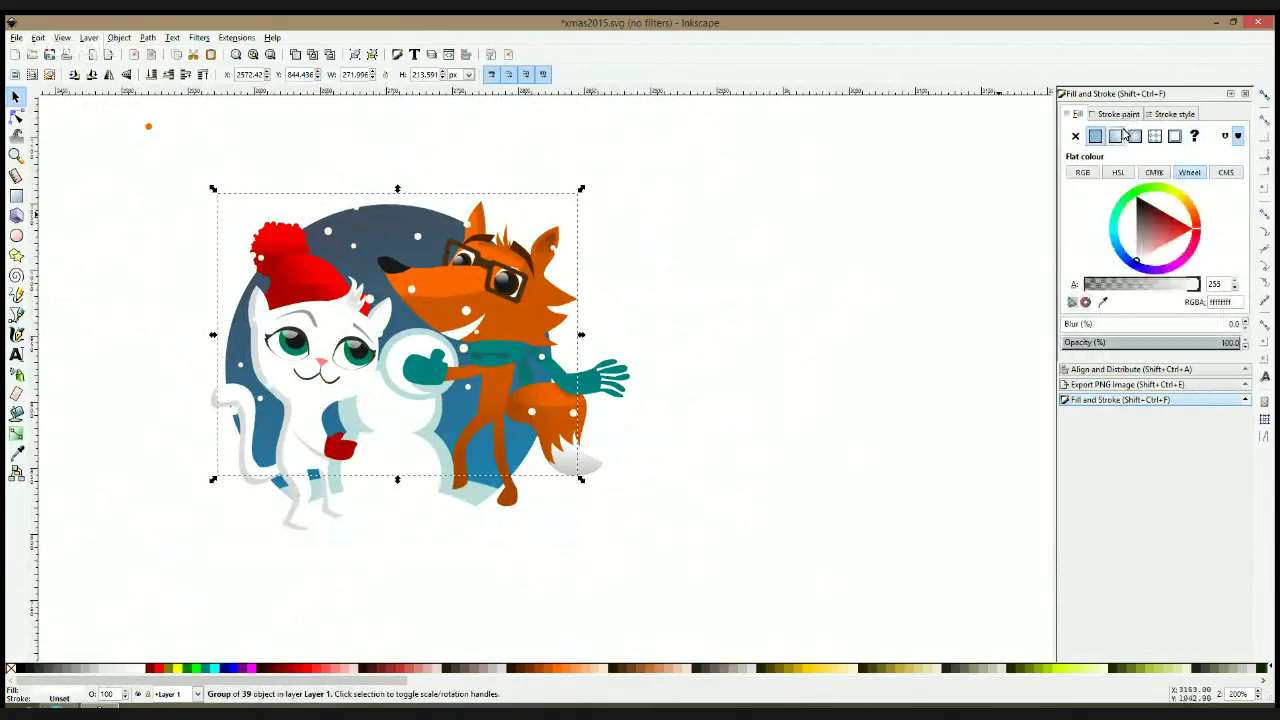
Soften the white snowflake group with a blur of 2.2%
{"action": "left_click", "coordinate": [1067, 325]}
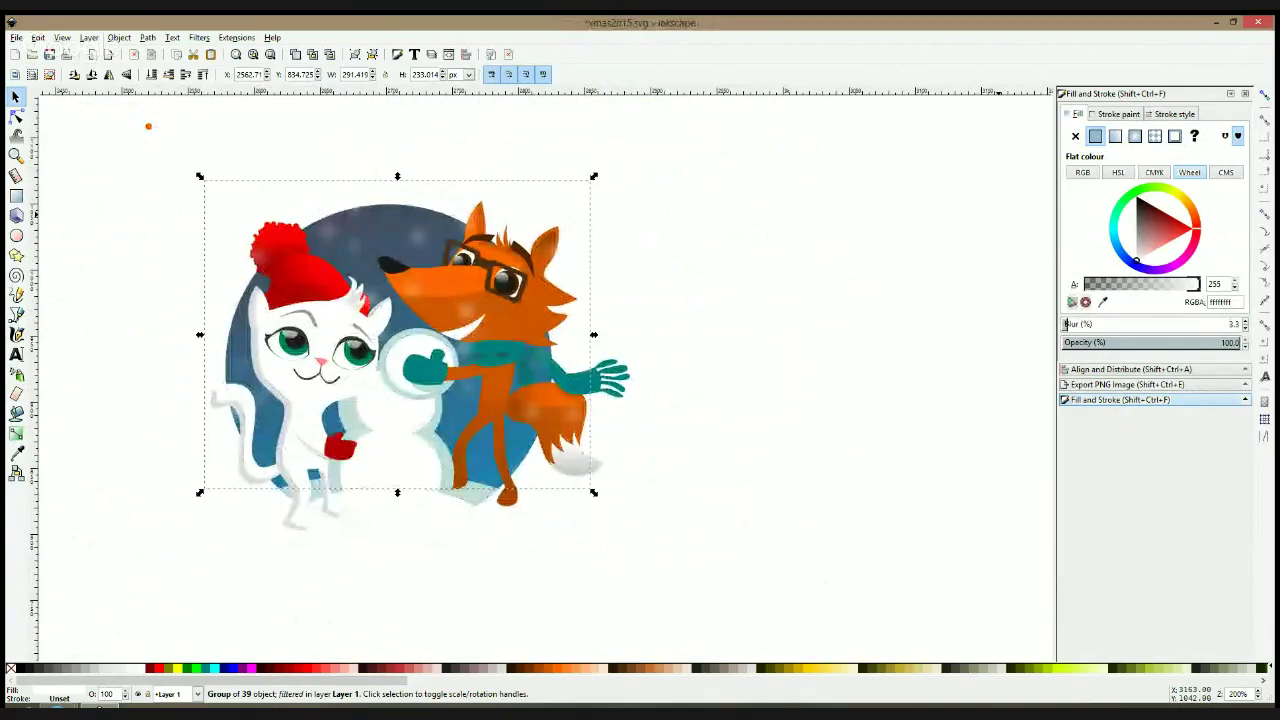
{"action": "left_click", "coordinate": [1066, 326]}
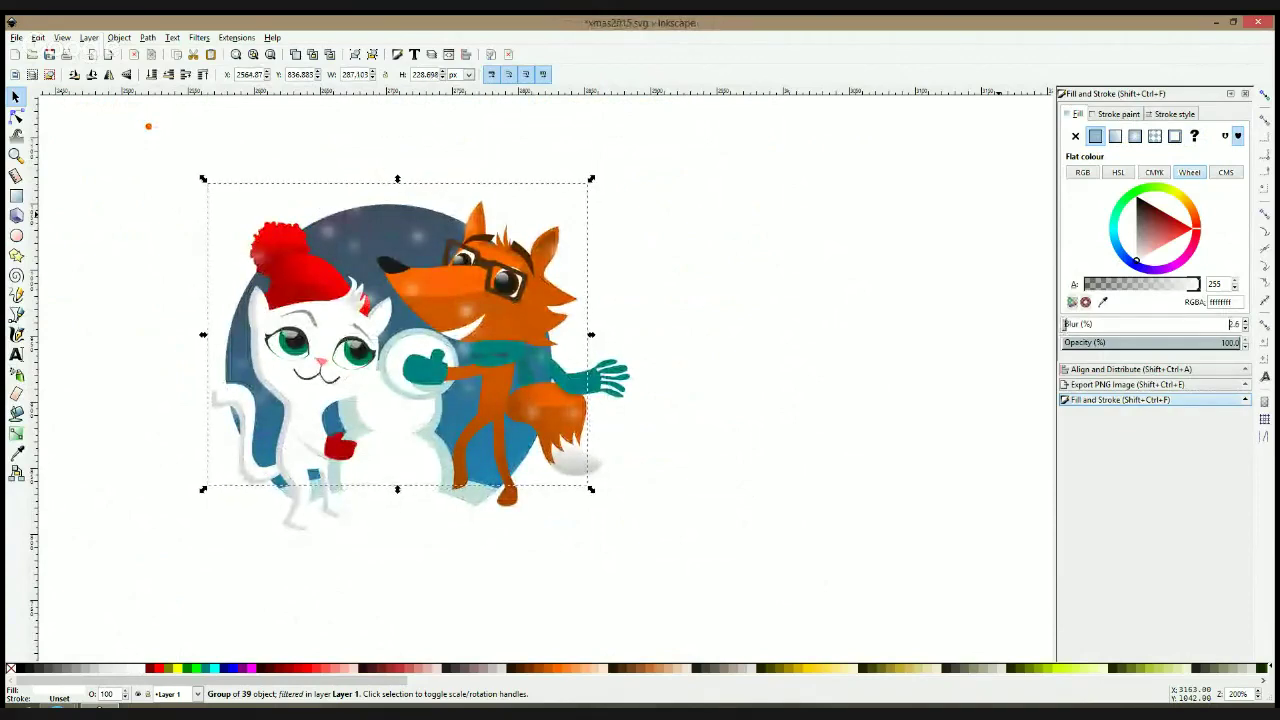
{"action": "left_click", "coordinate": [728, 292]}
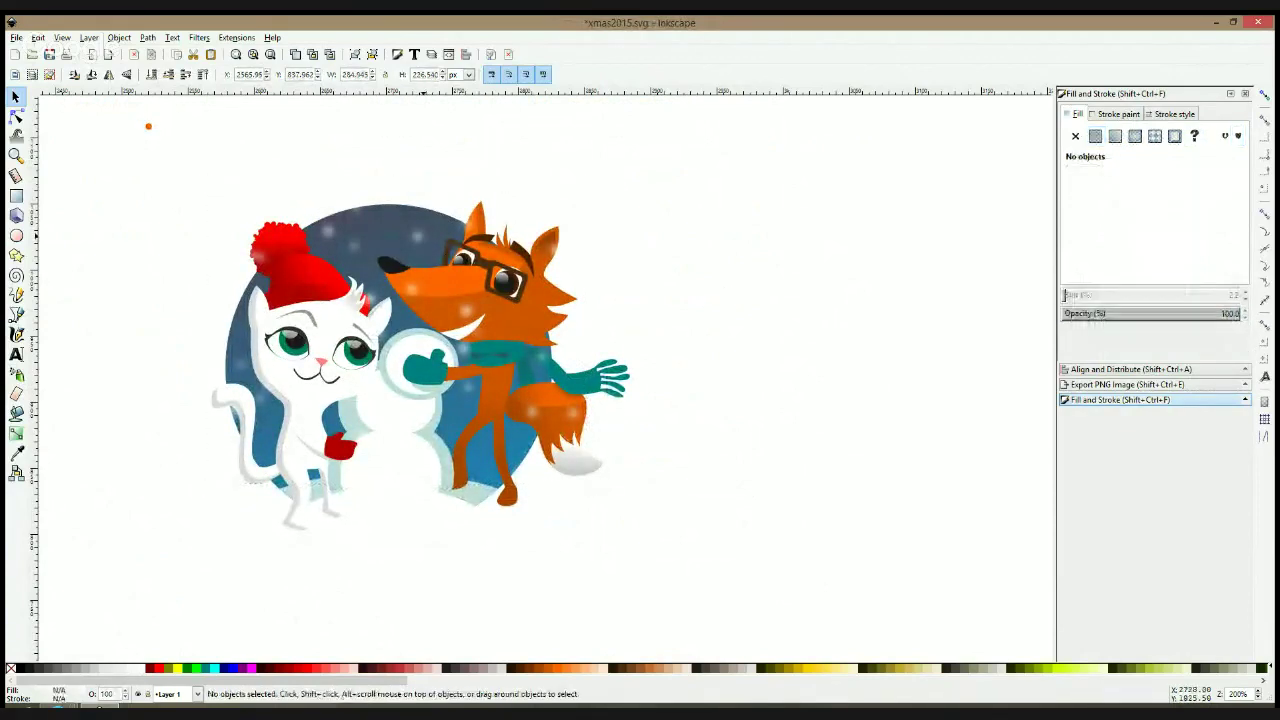
Cut the blurred snowflake group and enter the cat-and-fox illustration group for editing
{"action": "left_click", "coordinate": [418, 242]}
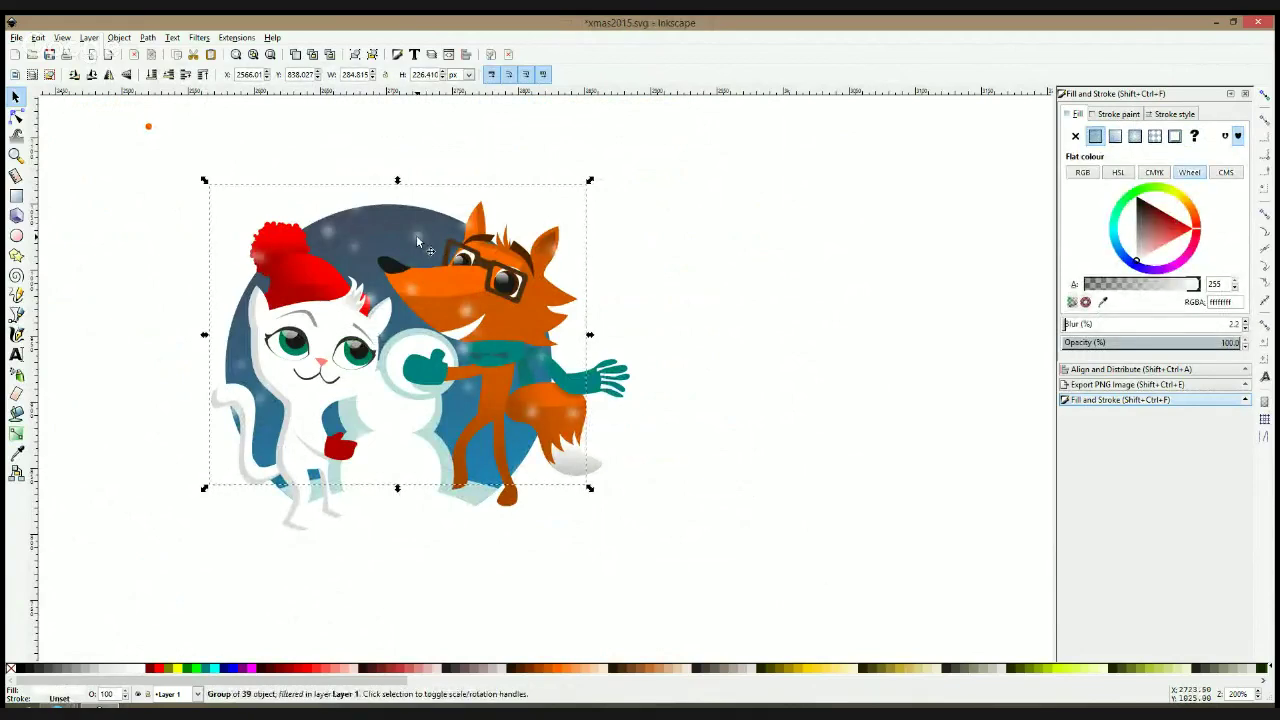
{"action": "left_click", "coordinate": [384, 249]}
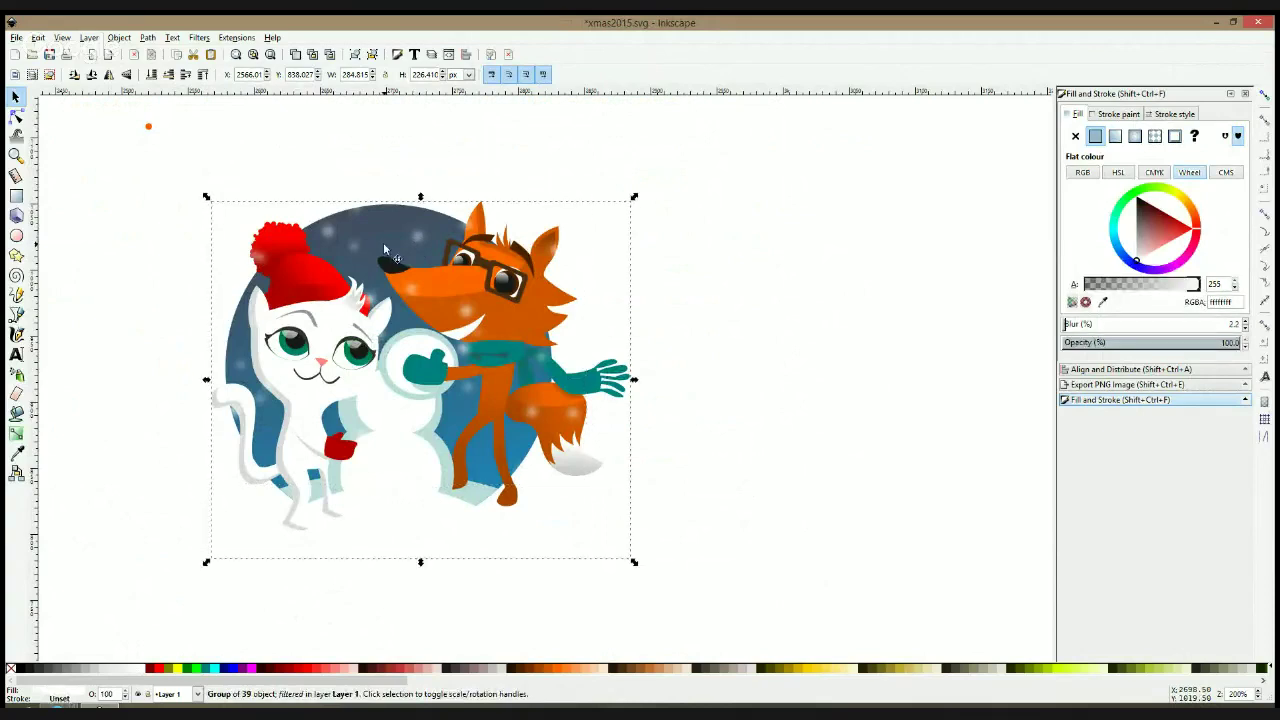
{"action": "left_click", "coordinate": [352, 247], "text": "ctrl"}
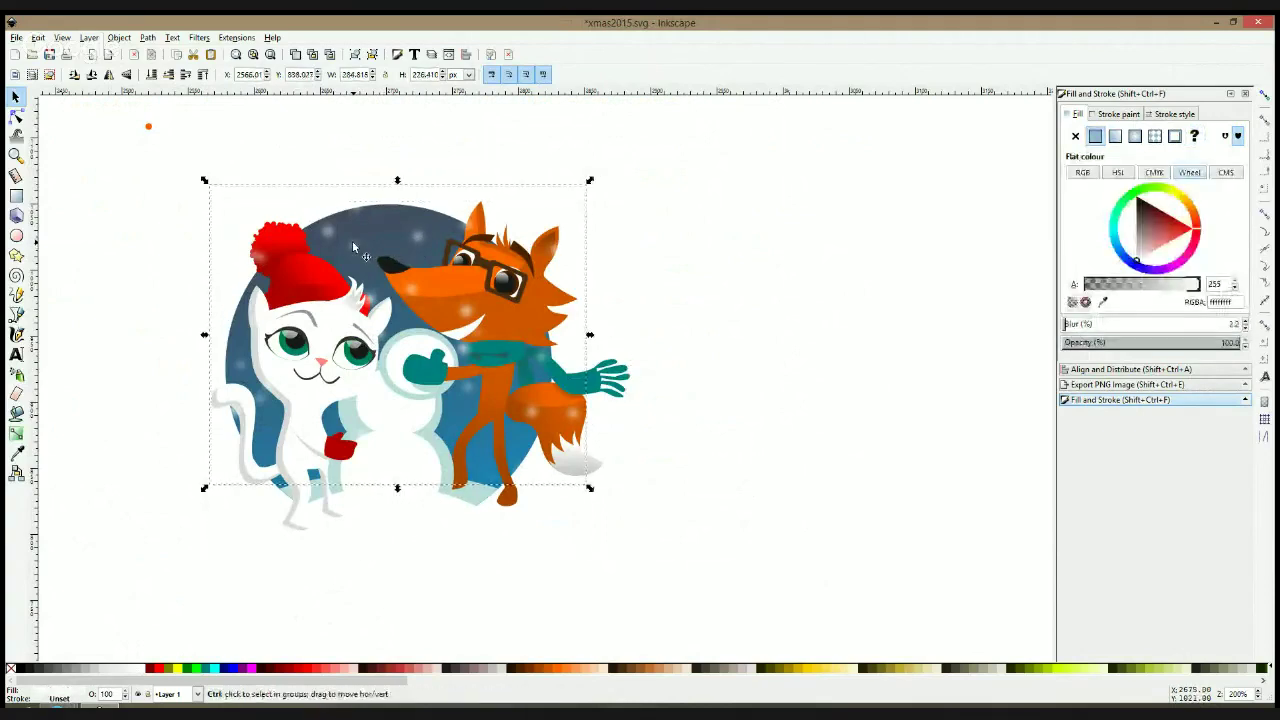
{"action": "key", "text": "Delete"}
{"action": "double_click", "coordinate": [359, 252]}
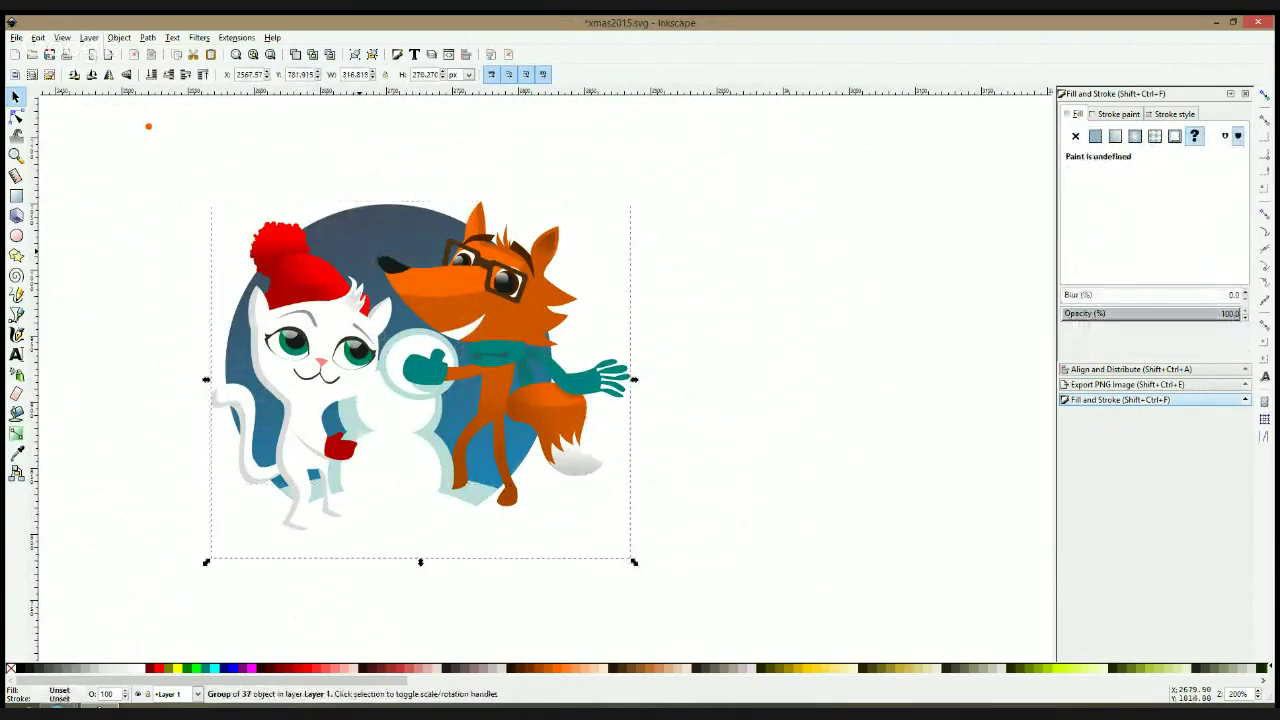
Paste the blurred snowflakes inside the illustration group, position them over the scene and shrink them to about 258 px wide
{"action": "left_click", "coordinate": [356, 257], "text": "alt"}
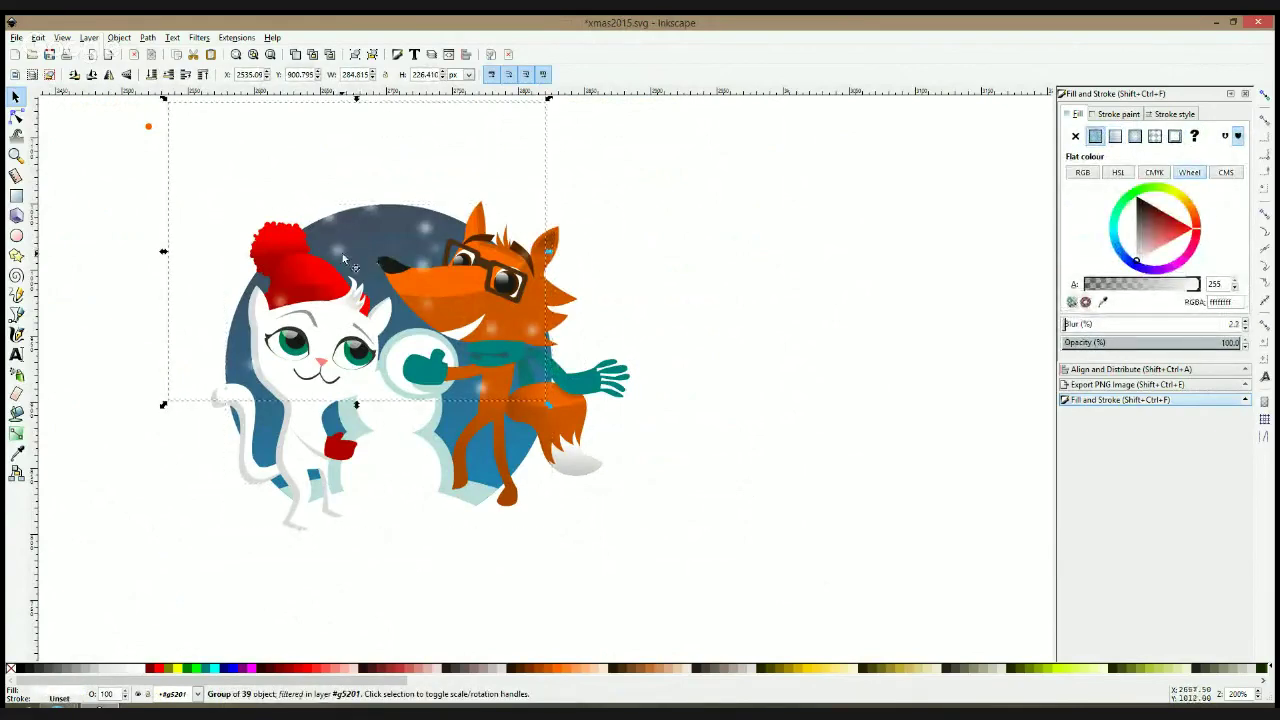
{"action": "left_click_drag", "start_coordinate": [343, 260], "coordinate": [367, 328]}
{"action": "left_click_drag", "start_coordinate": [572, 164], "coordinate": [557, 185]}
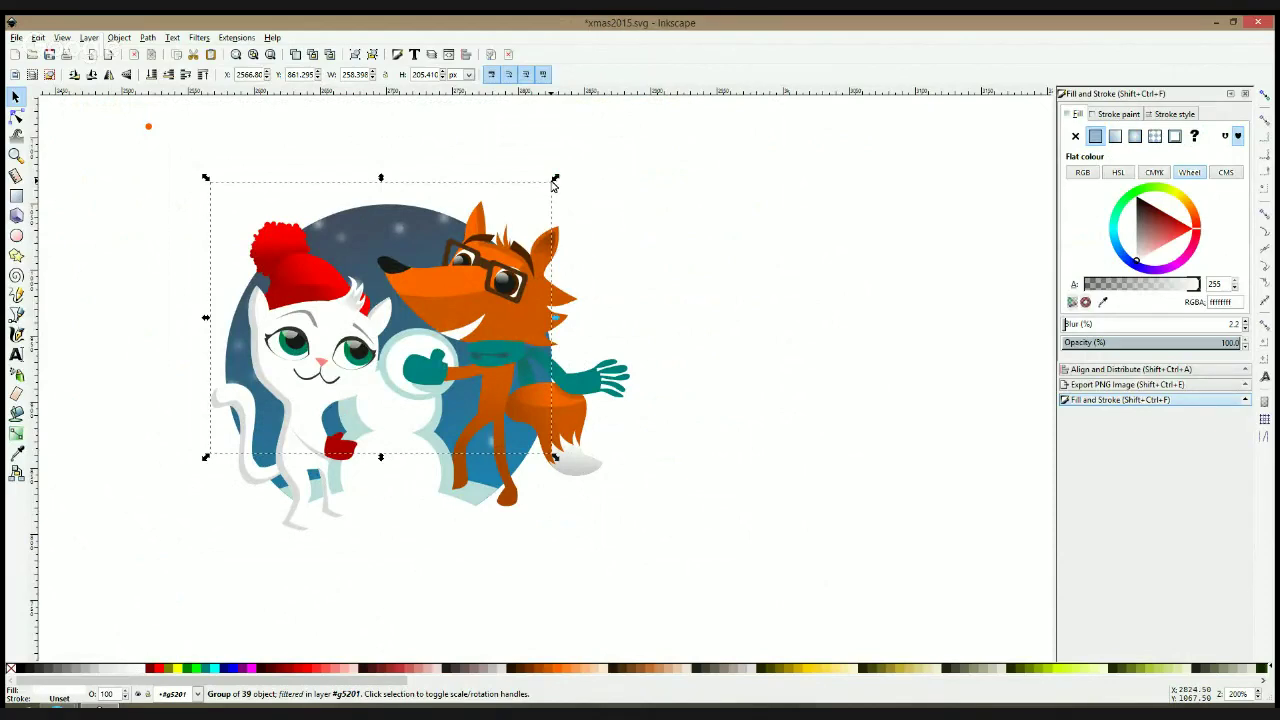
Duplicate the blurred snowflake group in place and set the copy's blur to 0
{"action": "key", "text": "ctrl"}
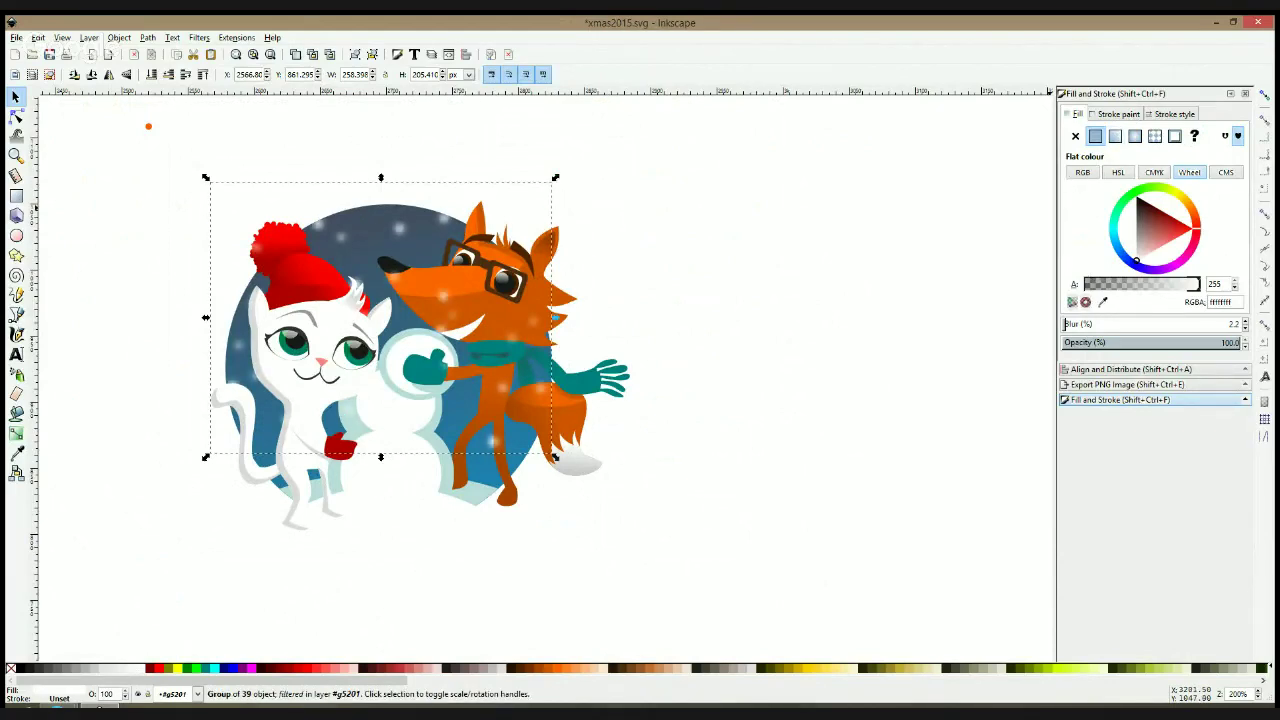
{"action": "left_click_drag", "start_coordinate": [1066, 323], "coordinate": [1072, 323]}
{"action": "left_click", "coordinate": [1066, 324]}
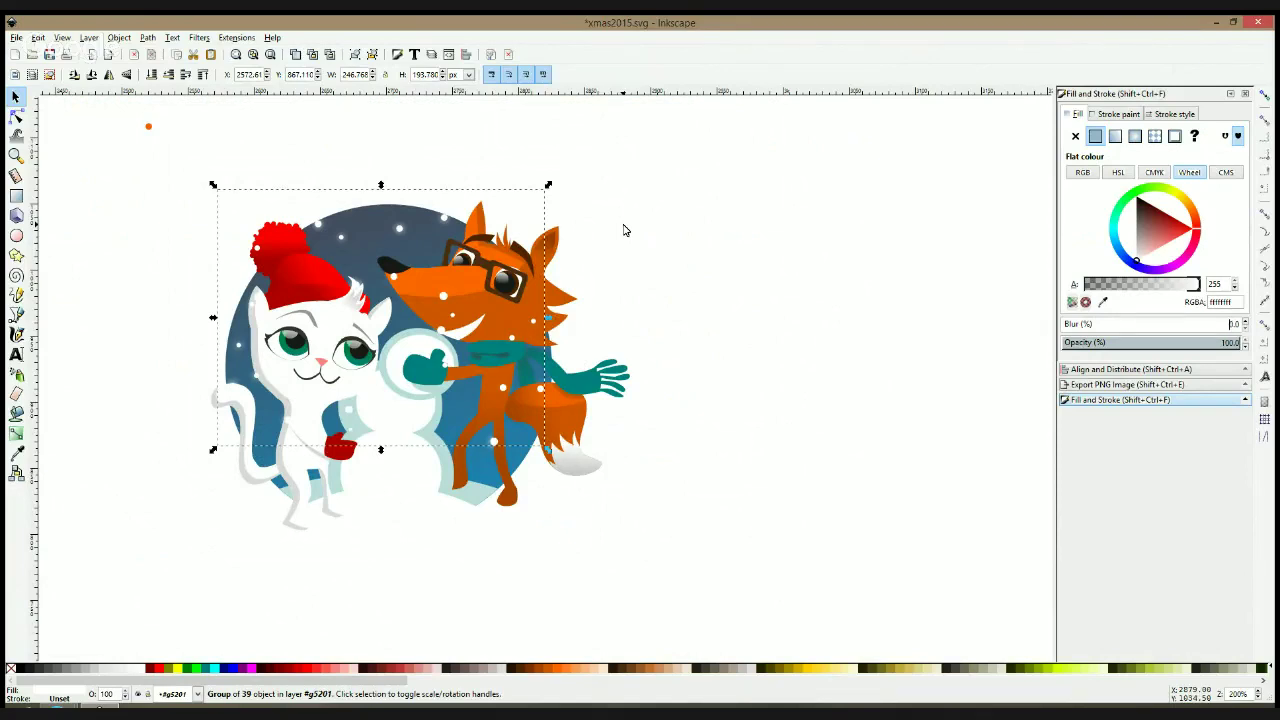
Flip the sharp snowflake copy horizontally and vertically, and shift it about 24 px left and 17 px down
{"action": "left_click", "coordinate": [624, 230]}
{"action": "left_click", "coordinate": [404, 233]}
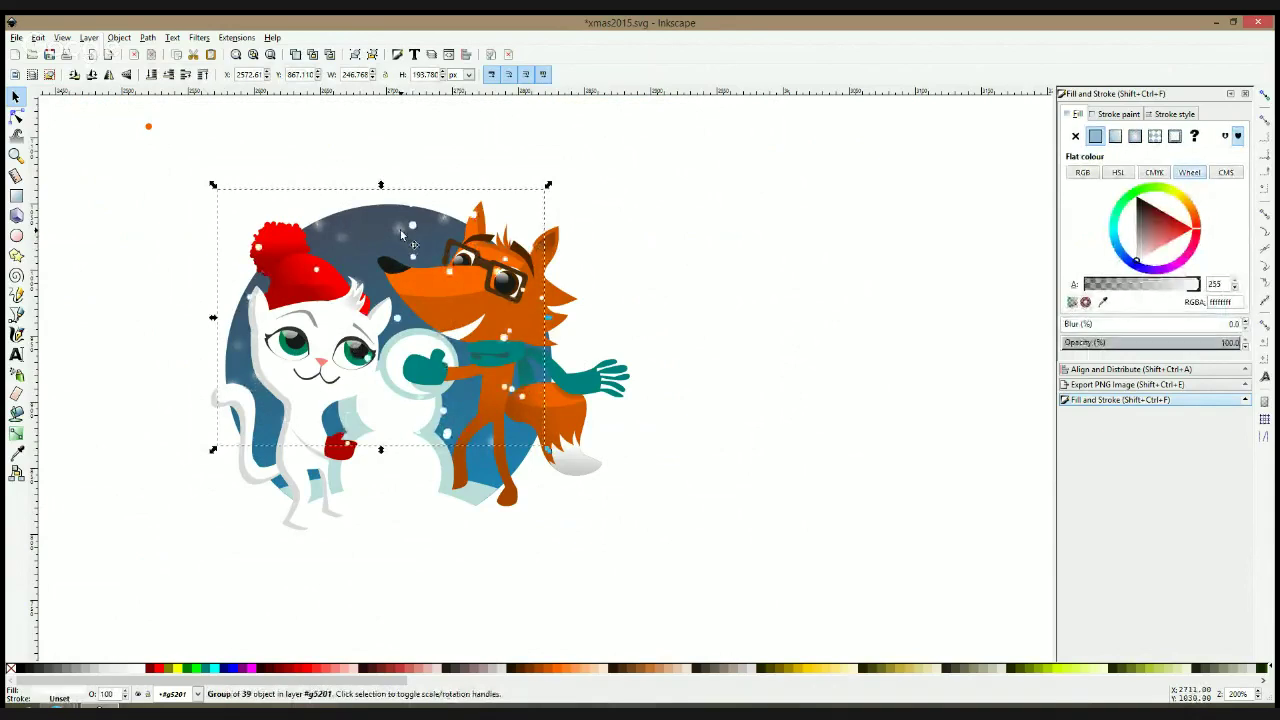
{"action": "left_click_drag", "start_coordinate": [506, 342], "coordinate": [482, 373]}
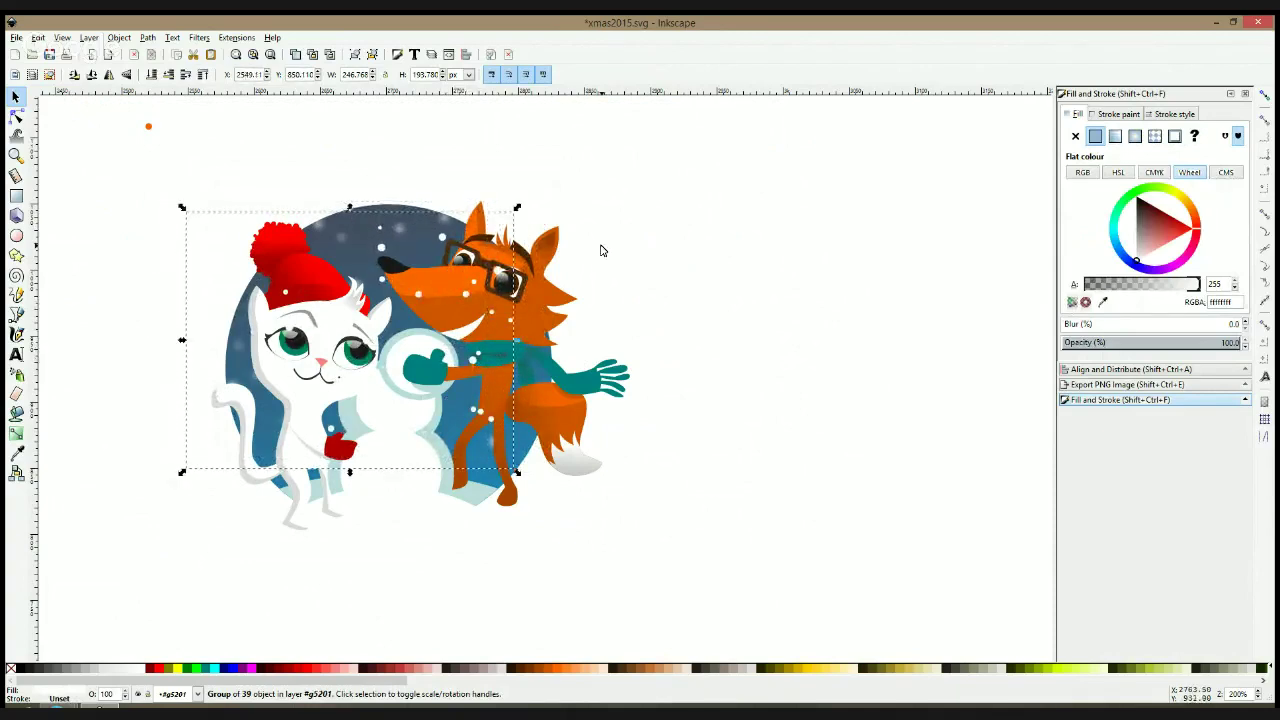
Set the flipped snowflake copy's blur to 0.2%
{"action": "left_click", "coordinate": [1245, 322]}
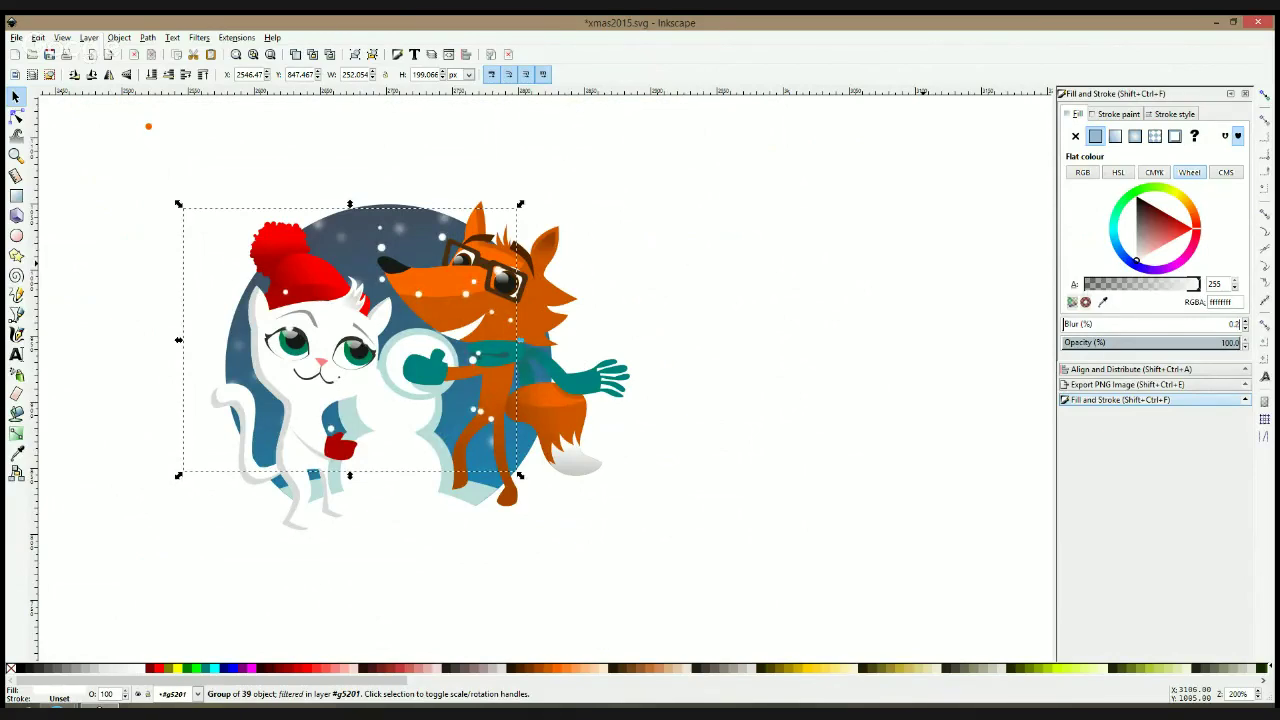
{"action": "left_click", "coordinate": [688, 285]}
{"action": "scroll", "coordinate": [628, 262], "scroll_direction": "down", "scroll_amount": 1, "text": "ctrl"}
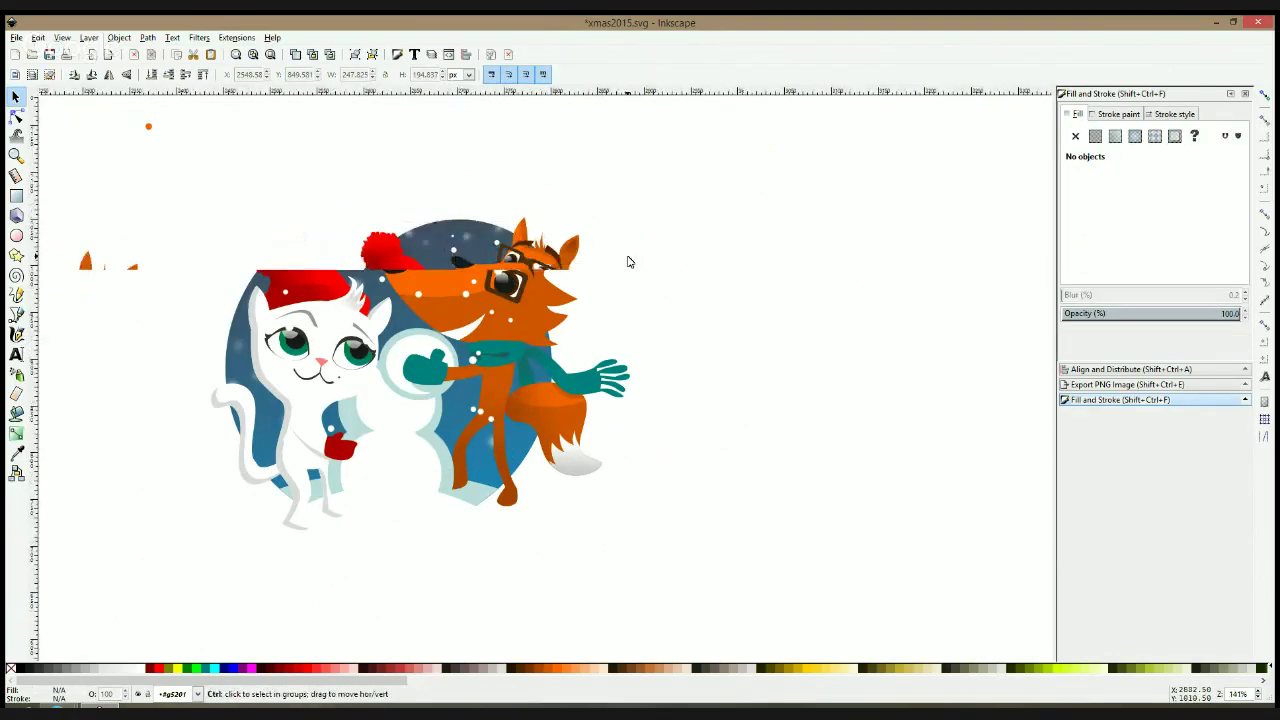
{"action": "scroll", "coordinate": [629, 260], "scroll_direction": "down", "scroll_amount": 1}
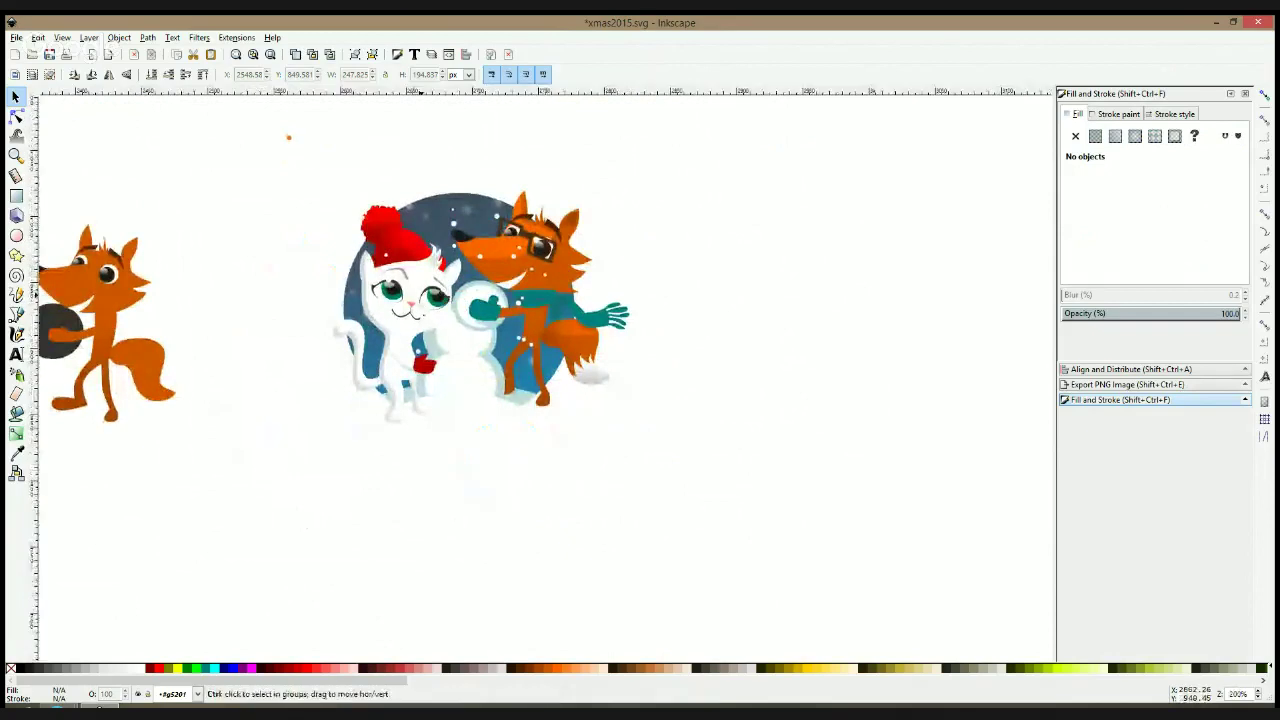
Move the snowflakes covering the cat's eyes away, one onto the red hat and one beside the cat's ear
{"action": "scroll", "coordinate": [406, 298], "scroll_direction": "up", "scroll_amount": 1, "text": "ctrl"}
{"action": "left_click", "coordinate": [357, 269], "text": "ctrl"}
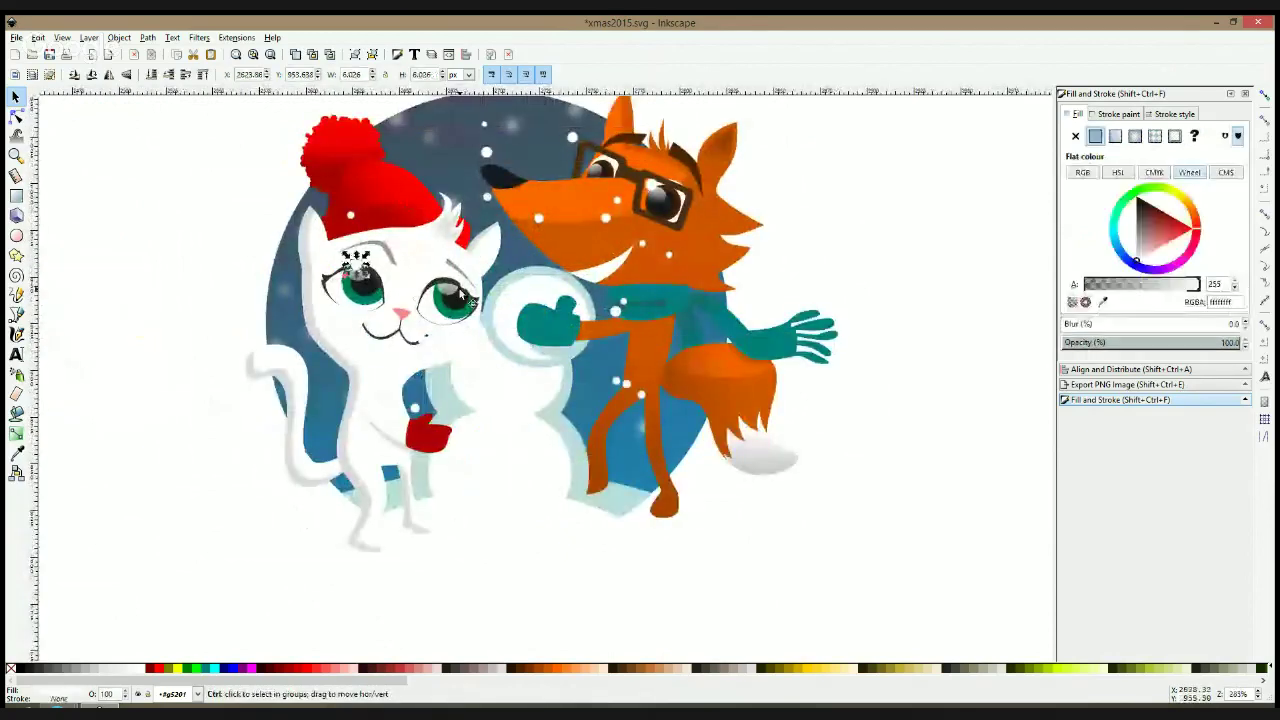
{"action": "left_click", "coordinate": [461, 293], "text": "shift"}
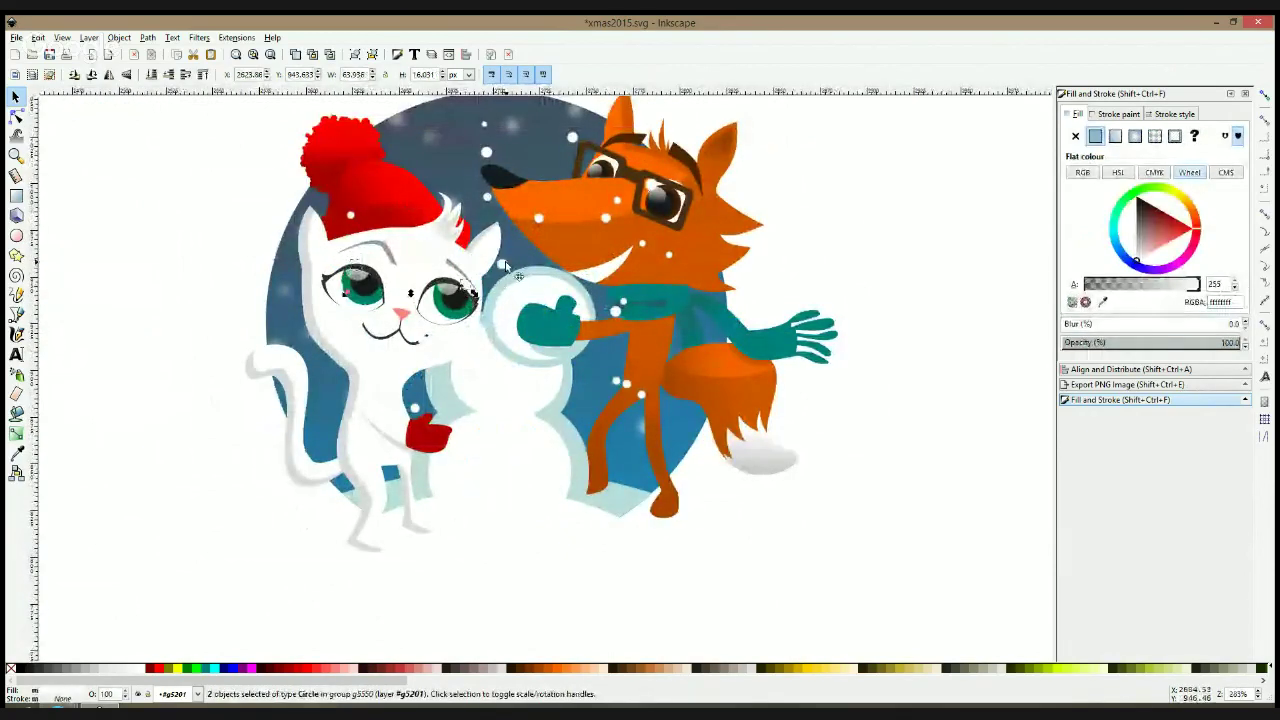
{"action": "left_click_drag", "start_coordinate": [218, 220], "coordinate": [372, 170]}
{"action": "left_click", "coordinate": [396, 249]}
{"action": "left_click", "coordinate": [396, 249], "text": "ctrl"}
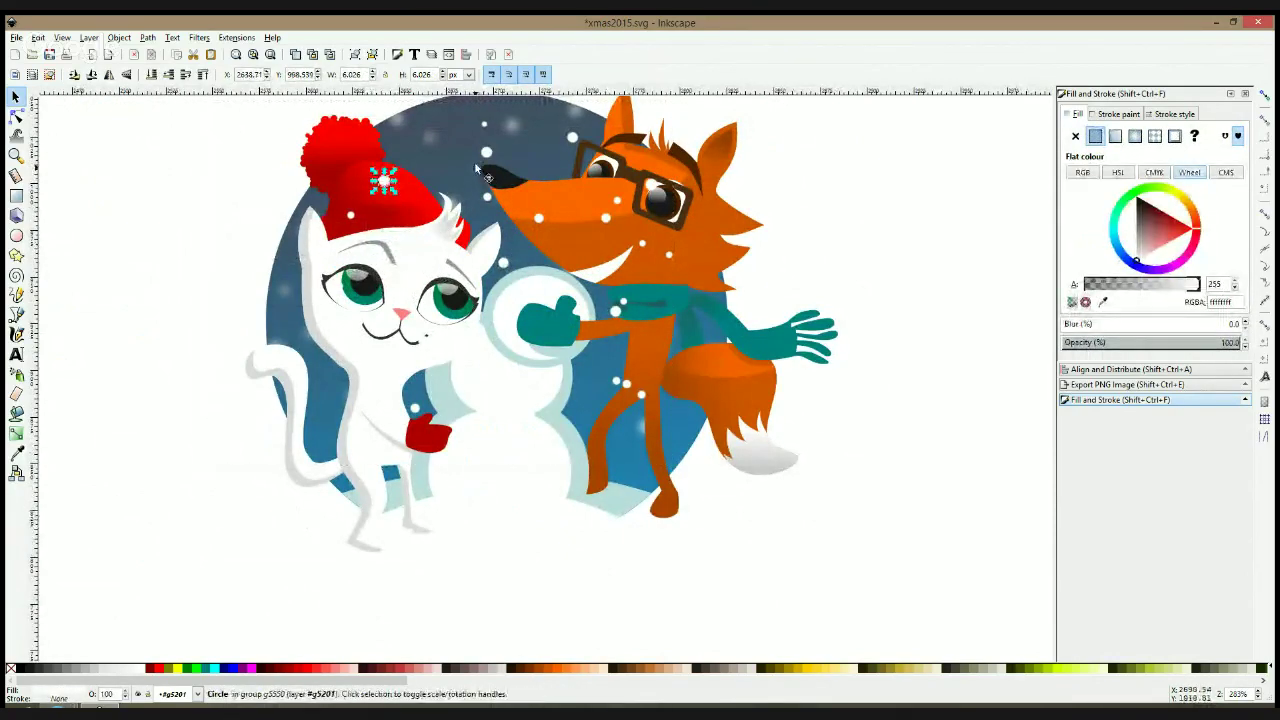
In outline view, move the hidden snowflake on the cat's cheek down to the neck, and restore the normal display
{"action": "key", "text": "ctrl+KP_5"}
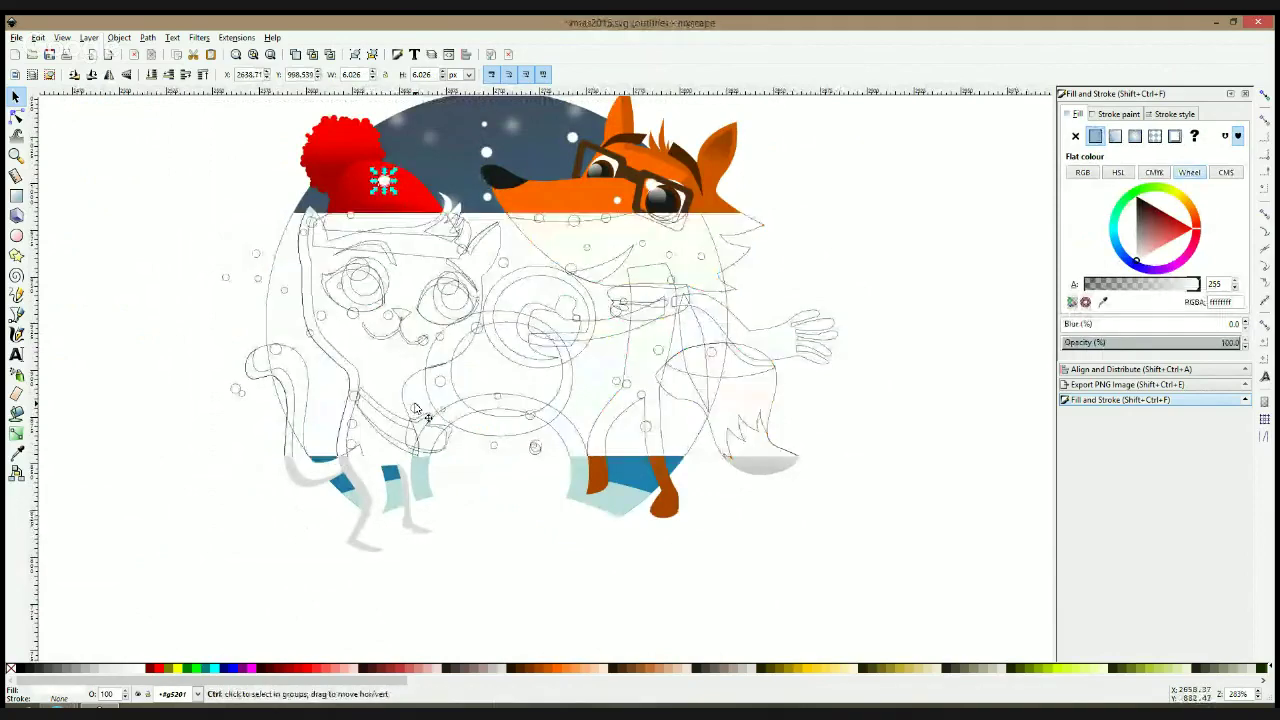
{"action": "left_click", "coordinate": [352, 316]}
{"action": "left_click", "coordinate": [352, 315], "text": "ctrl"}
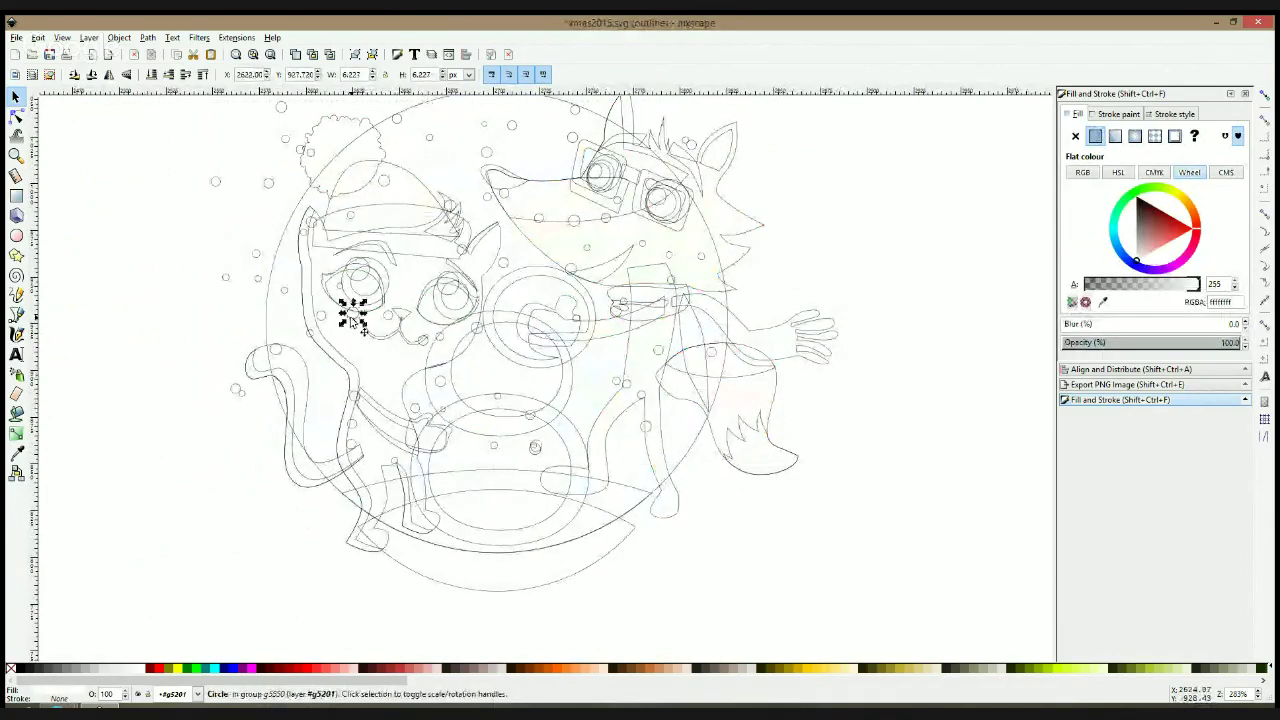
{"action": "left_click_drag", "start_coordinate": [366, 330], "coordinate": [349, 365]}
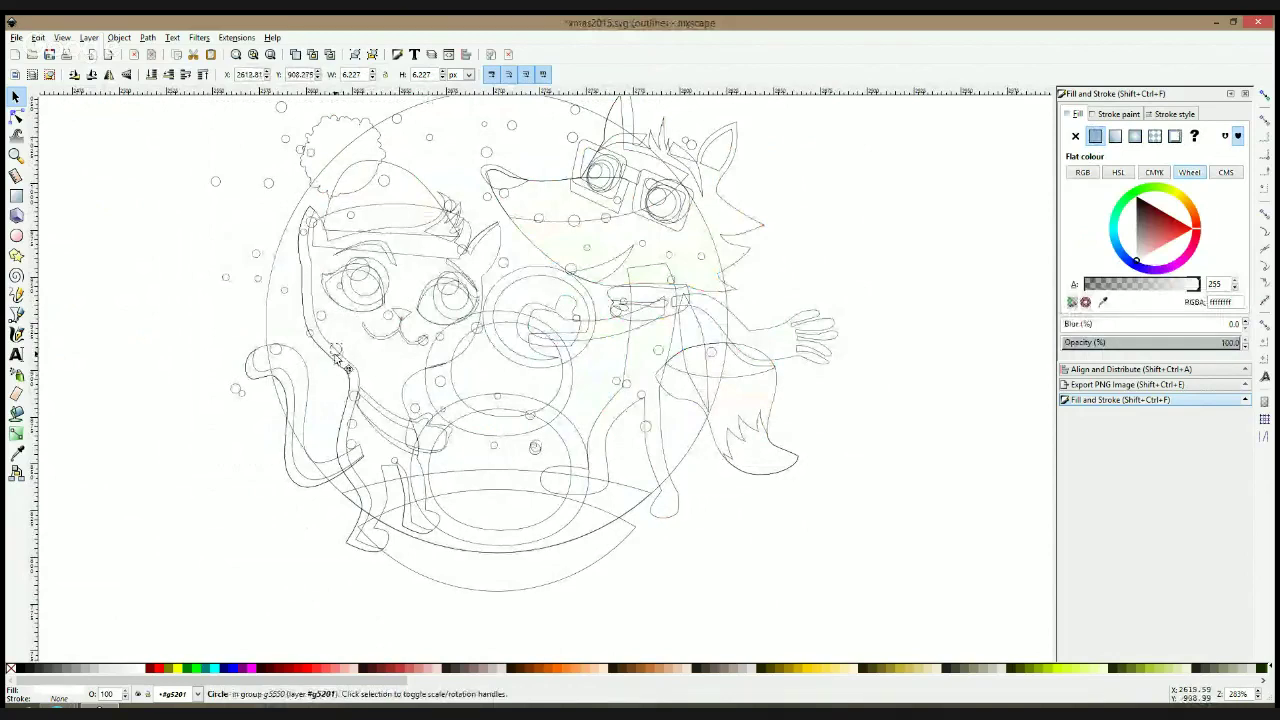
{"action": "key", "text": "ctrl+KP_5"}
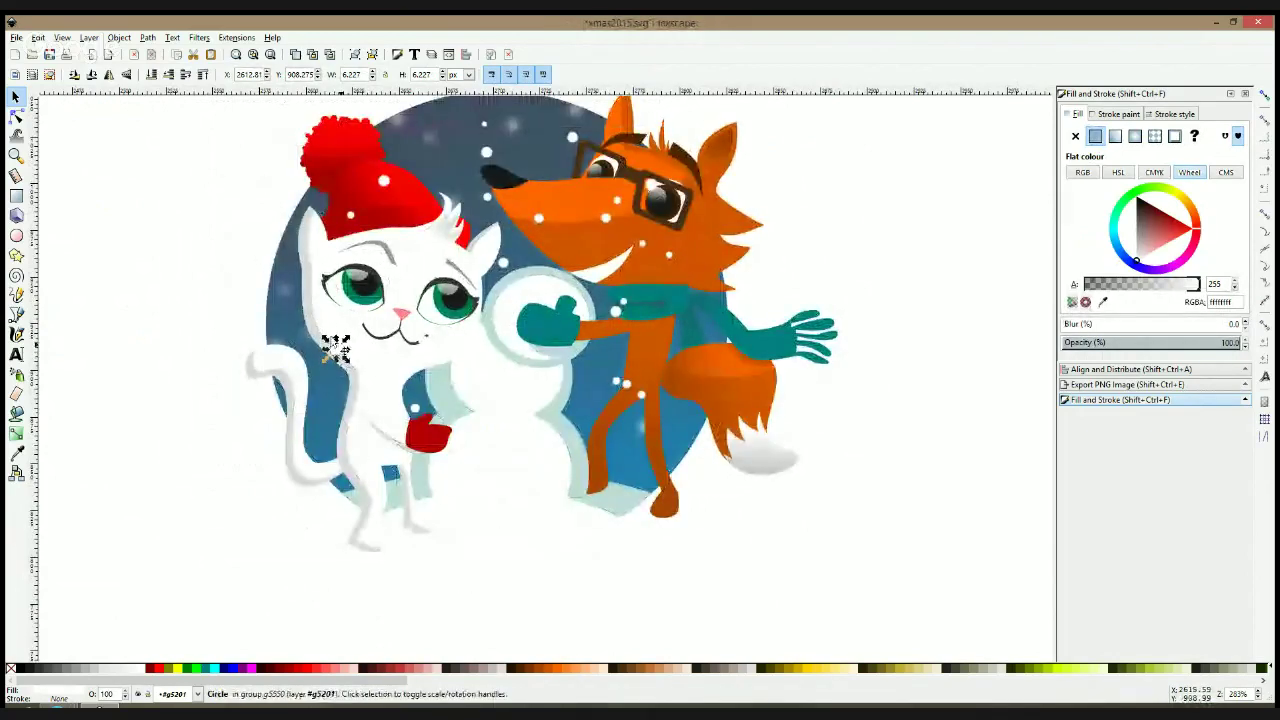
{"action": "left_click", "coordinate": [196, 305]}
Enter the fox's glasses group and draw a thin closed temple arm from the frame toward the ear with the Pen tool
{"action": "scroll", "coordinate": [196, 305], "scroll_direction": "down", "scroll_amount": 1}
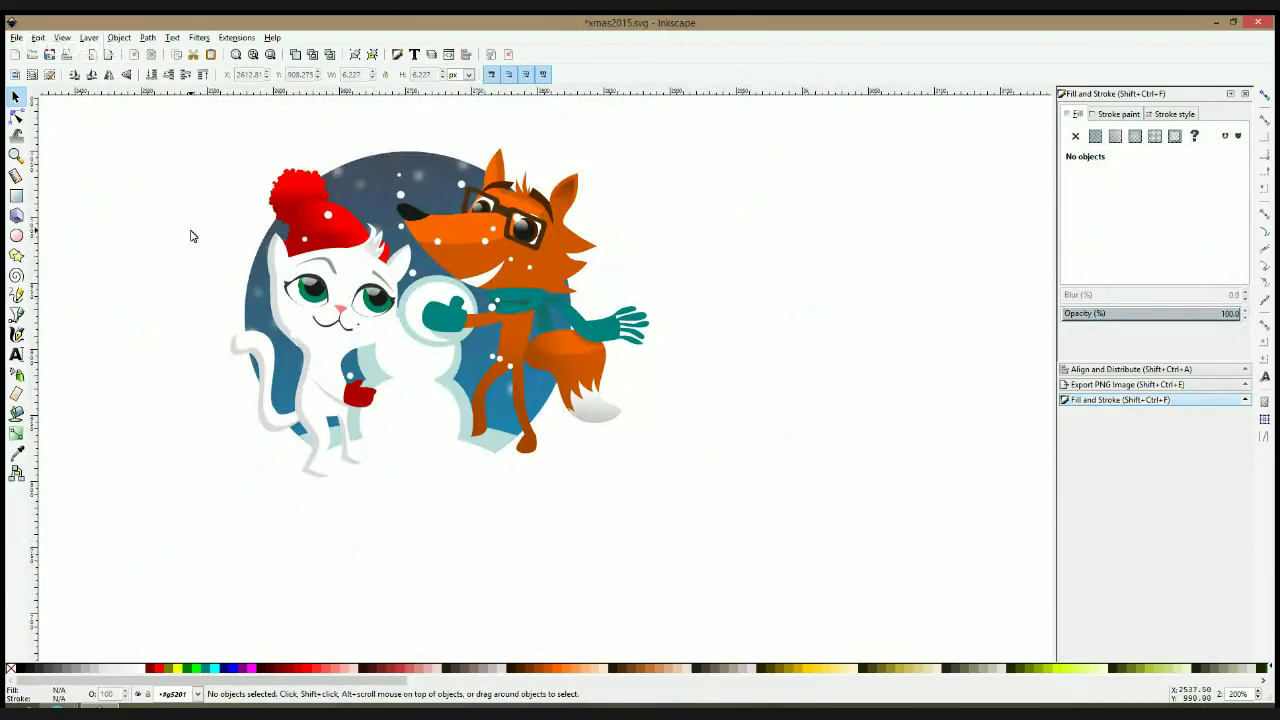
{"action": "left_click_drag", "start_coordinate": [190, 235], "coordinate": [226, 249]}
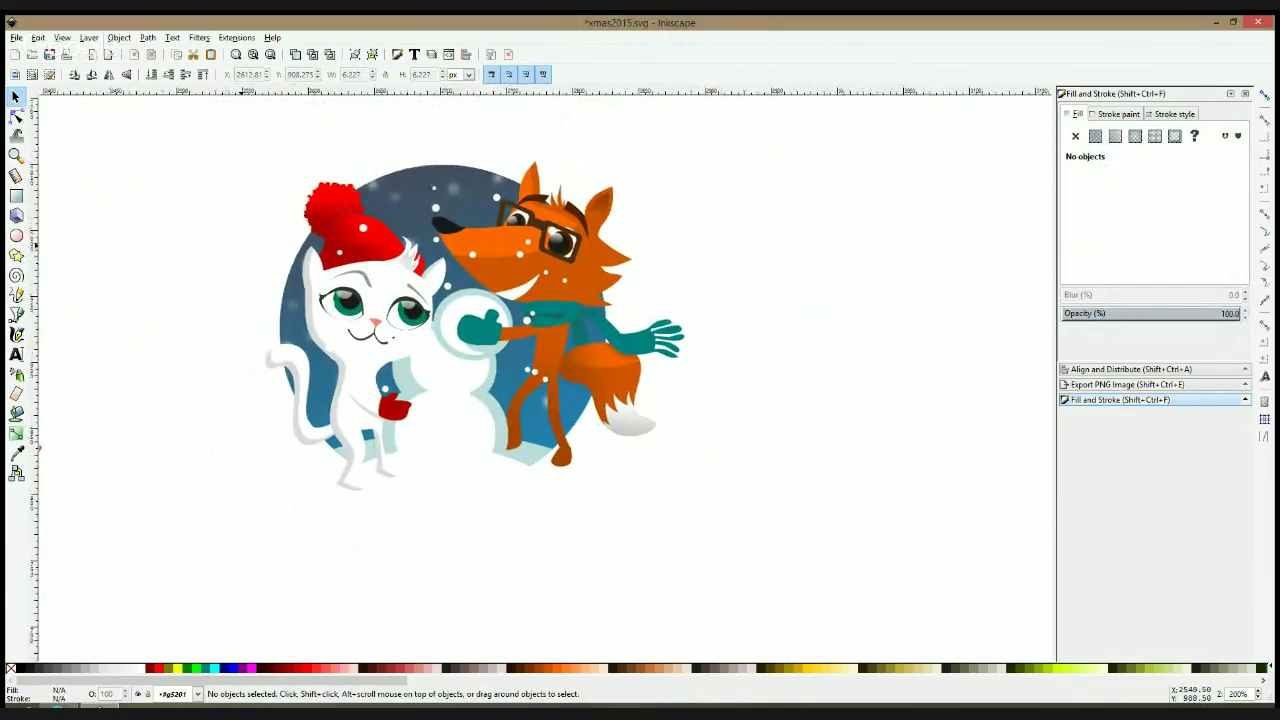
{"action": "left_click", "coordinate": [565, 238]}
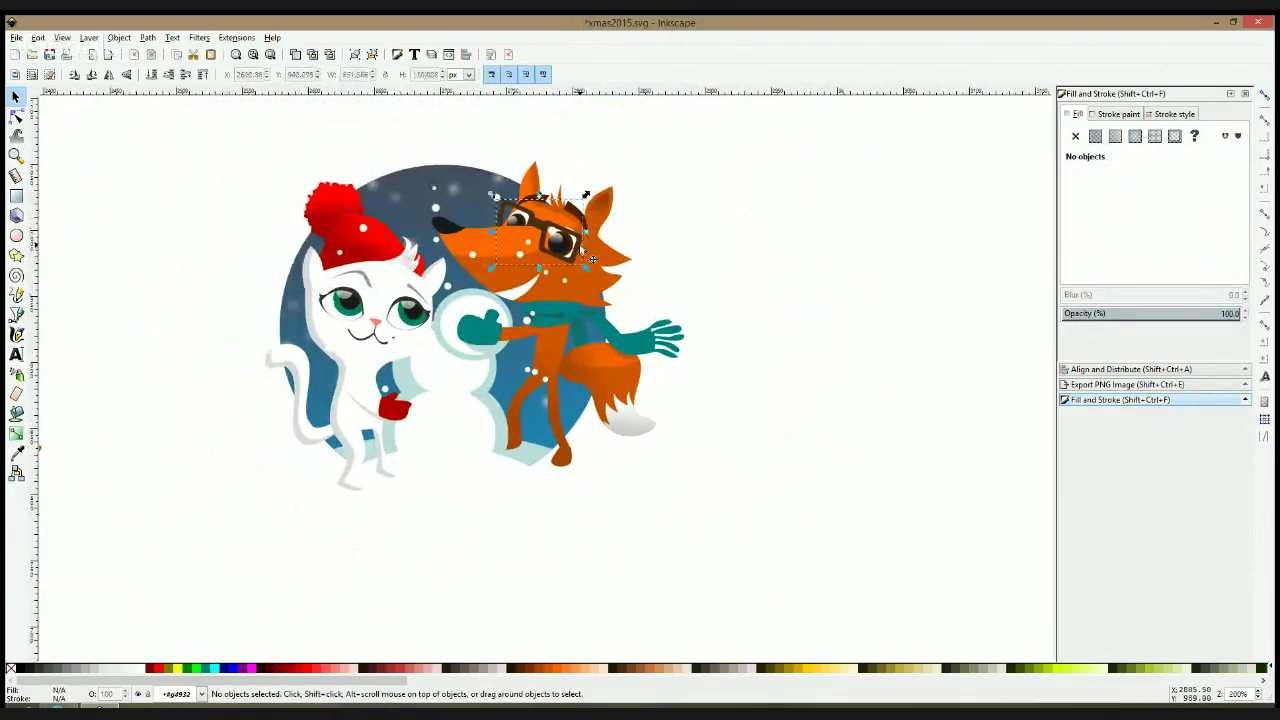
{"action": "left_click", "coordinate": [16, 314]}
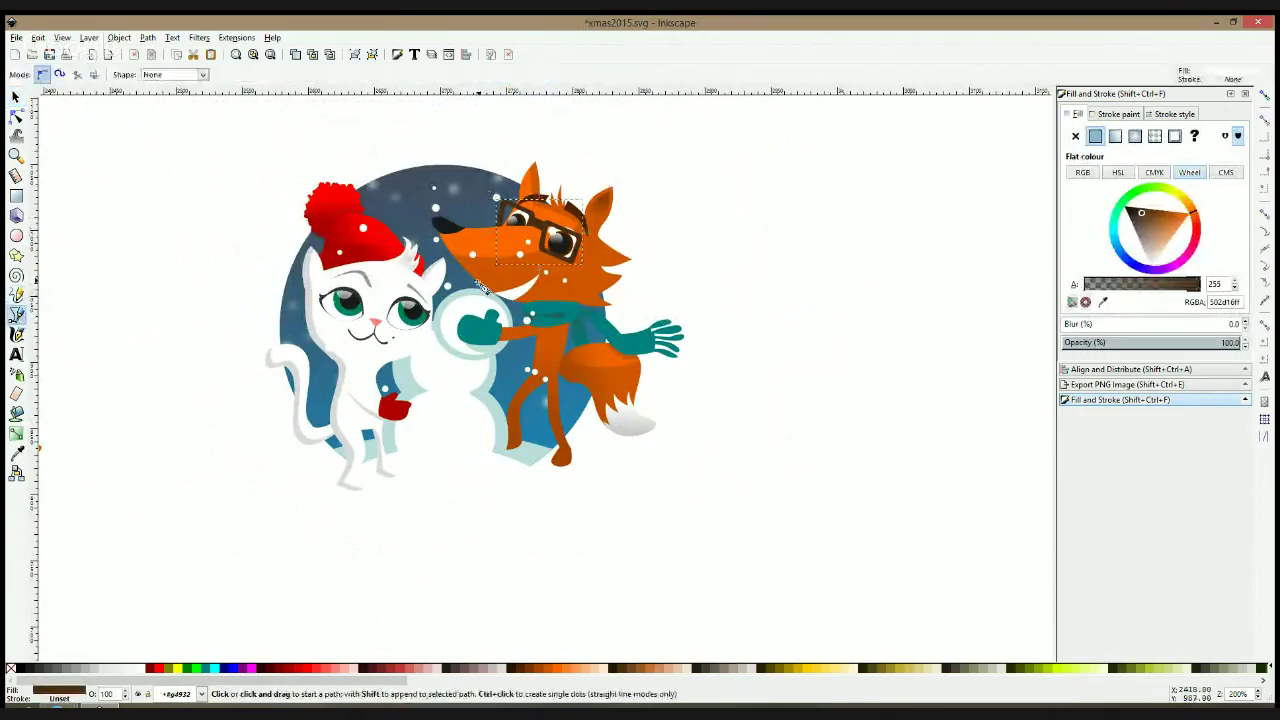
{"action": "left_click", "coordinate": [587, 249]}
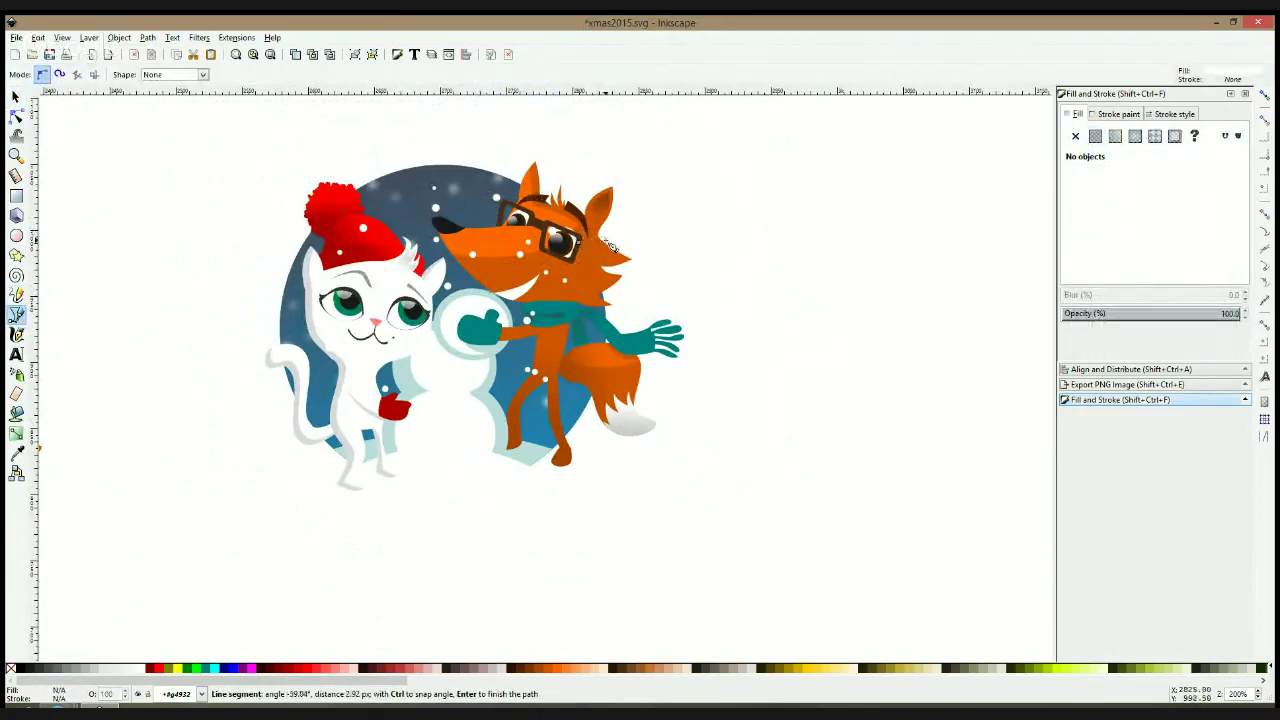
{"action": "left_click", "coordinate": [577, 251]}
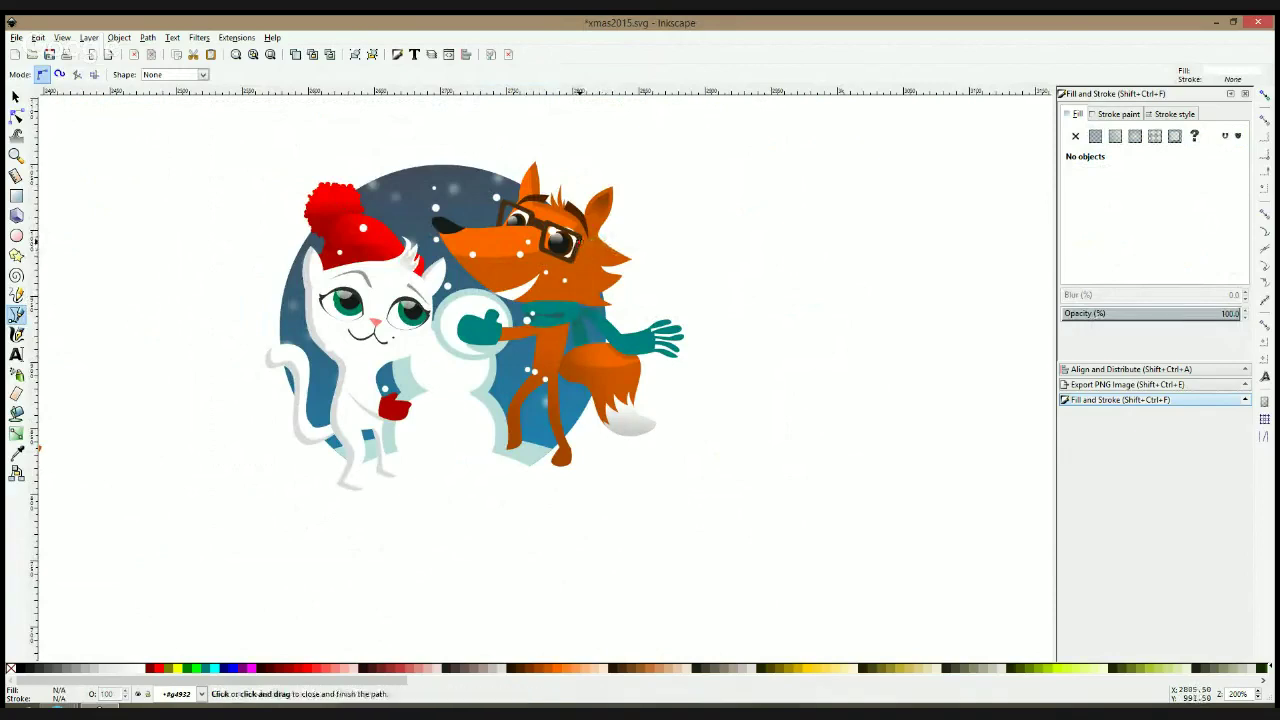
{"action": "left_click", "coordinate": [588, 246]}
Fill the glasses' temple arm with dark brown 552200 sampled from the fox's head, and deselect it
{"action": "left_click", "coordinate": [16, 453]}
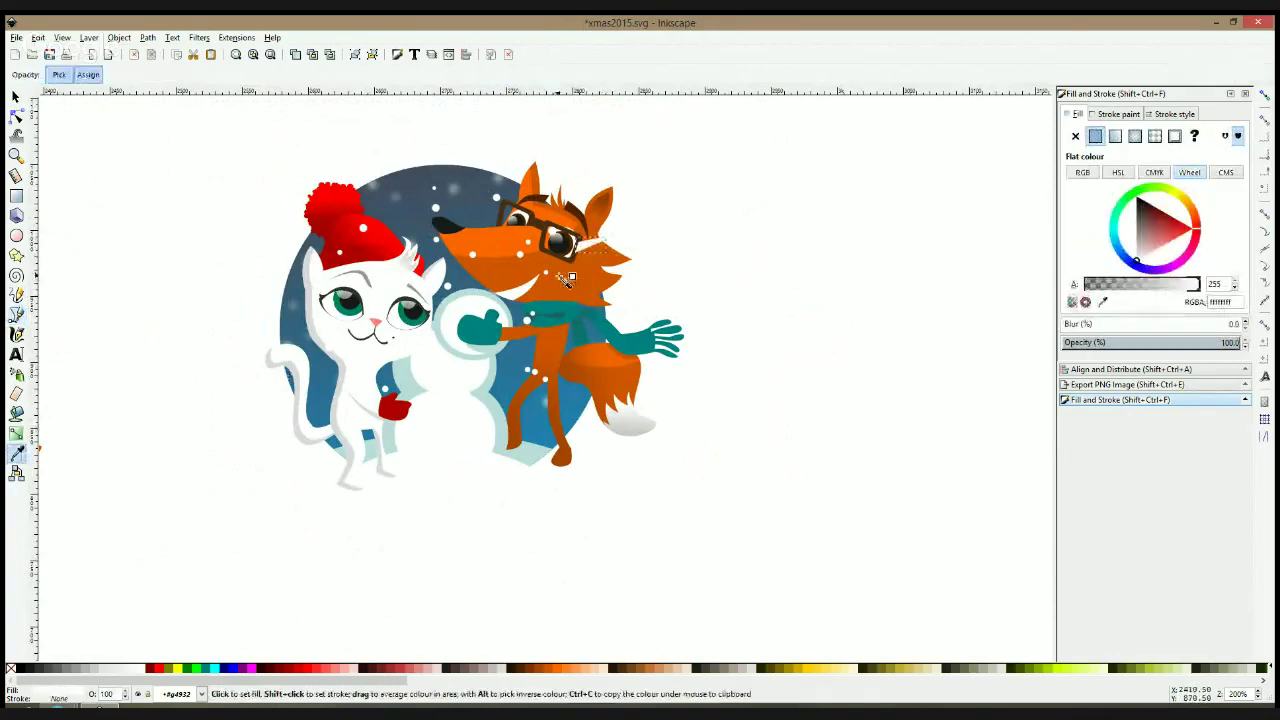
{"action": "left_click", "coordinate": [591, 225]}
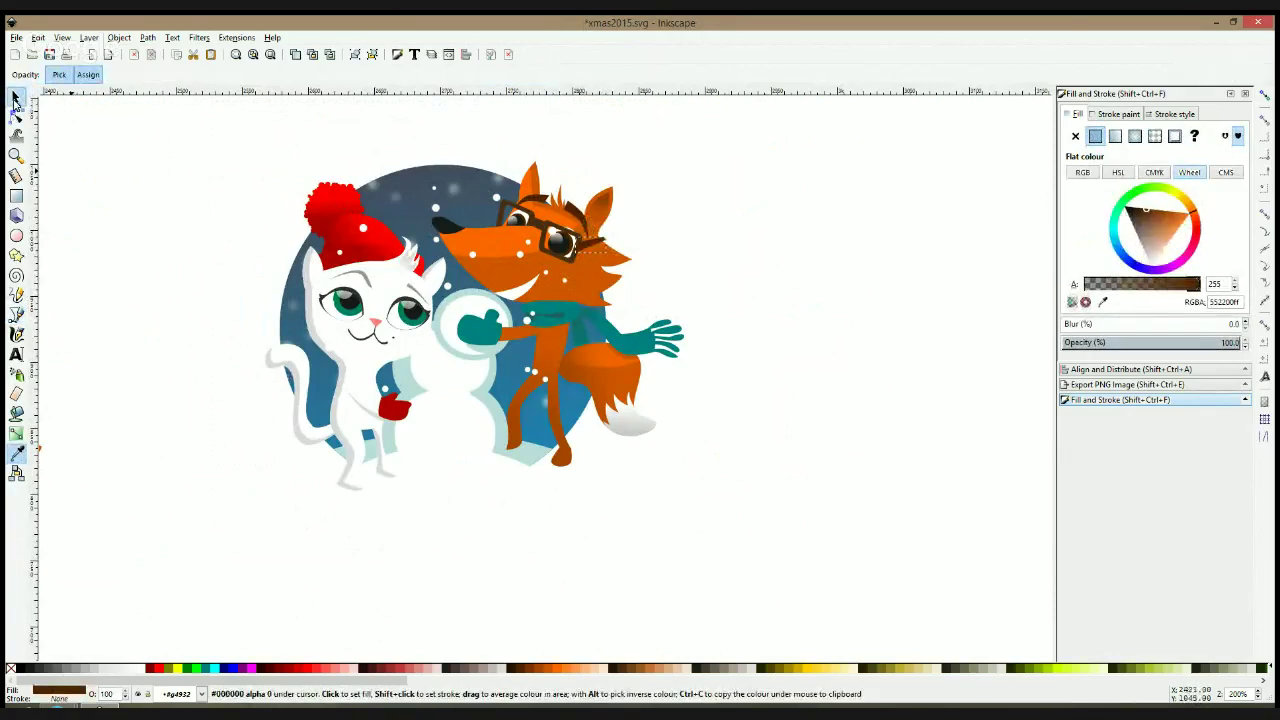
{"action": "left_click", "coordinate": [16, 97]}
{"action": "left_click", "coordinate": [123, 186]}
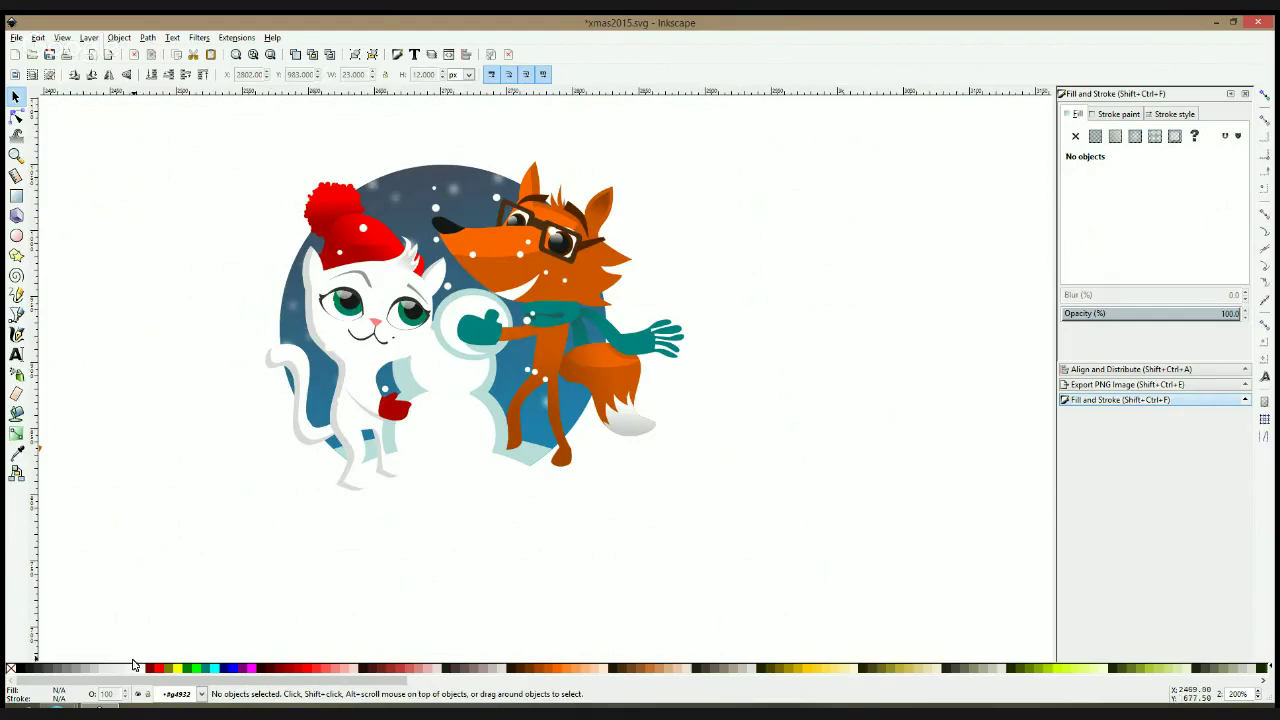
Switch to the Google Hangouts window in Firefox
{"action": "left_click", "coordinate": [60, 708]}
{"action": "left_click", "coordinate": [120, 625]}
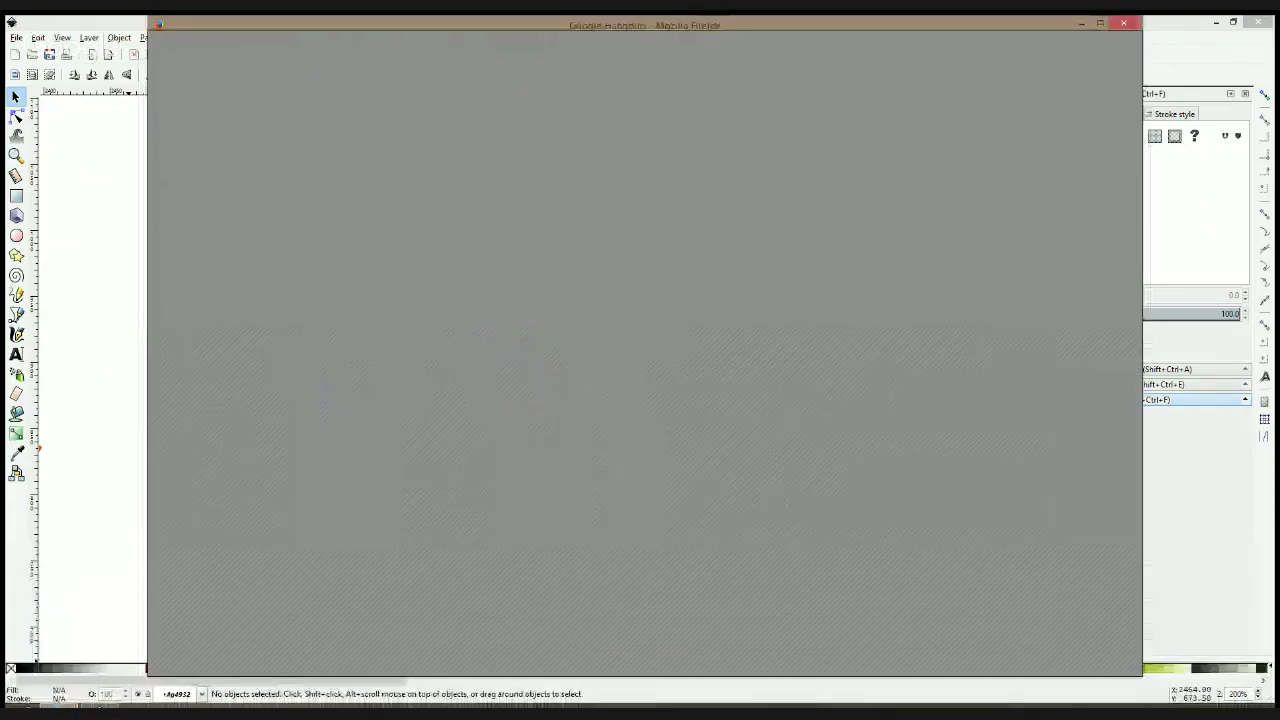